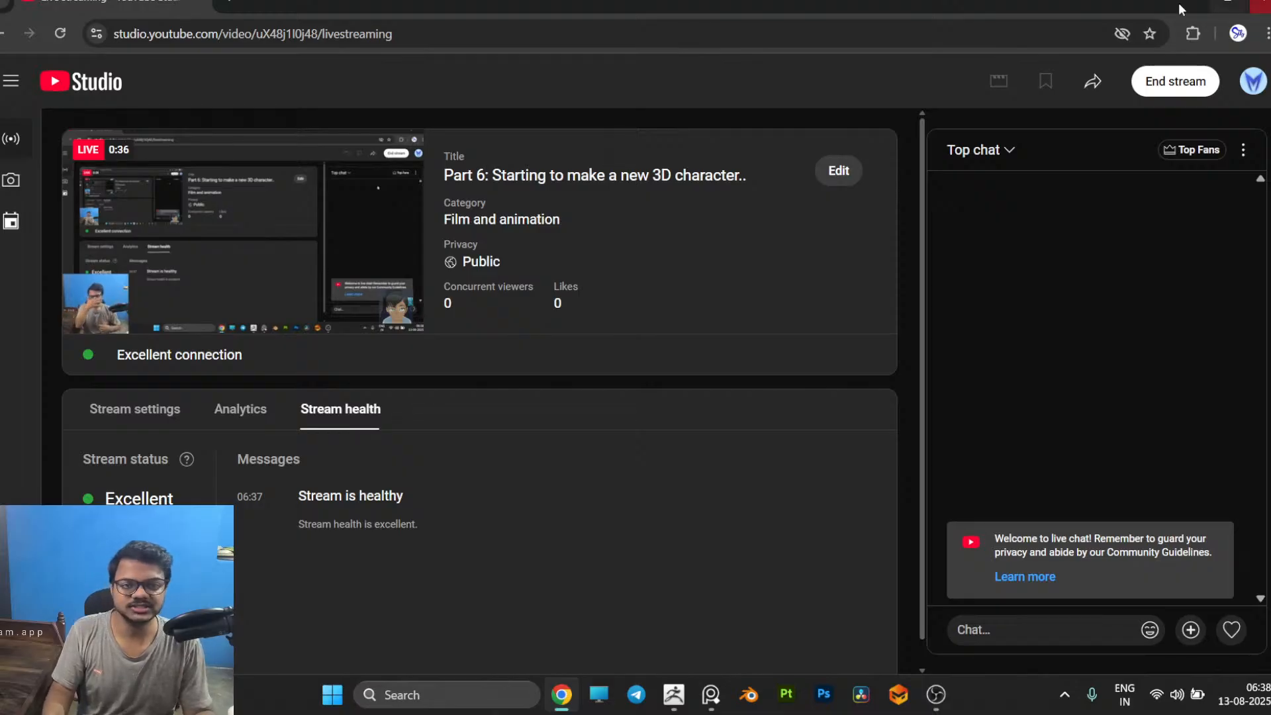
# Switch to ZBrush with the body sculpt and bring the Kai_ref PureRef board in front of it
pyautogui.click(673, 694)
pyautogui.hotkey('alt', 'Tab')
pyautogui.hotkey('alt', 'Tab')
pyautogui.hotkey('alt', 'Tab')
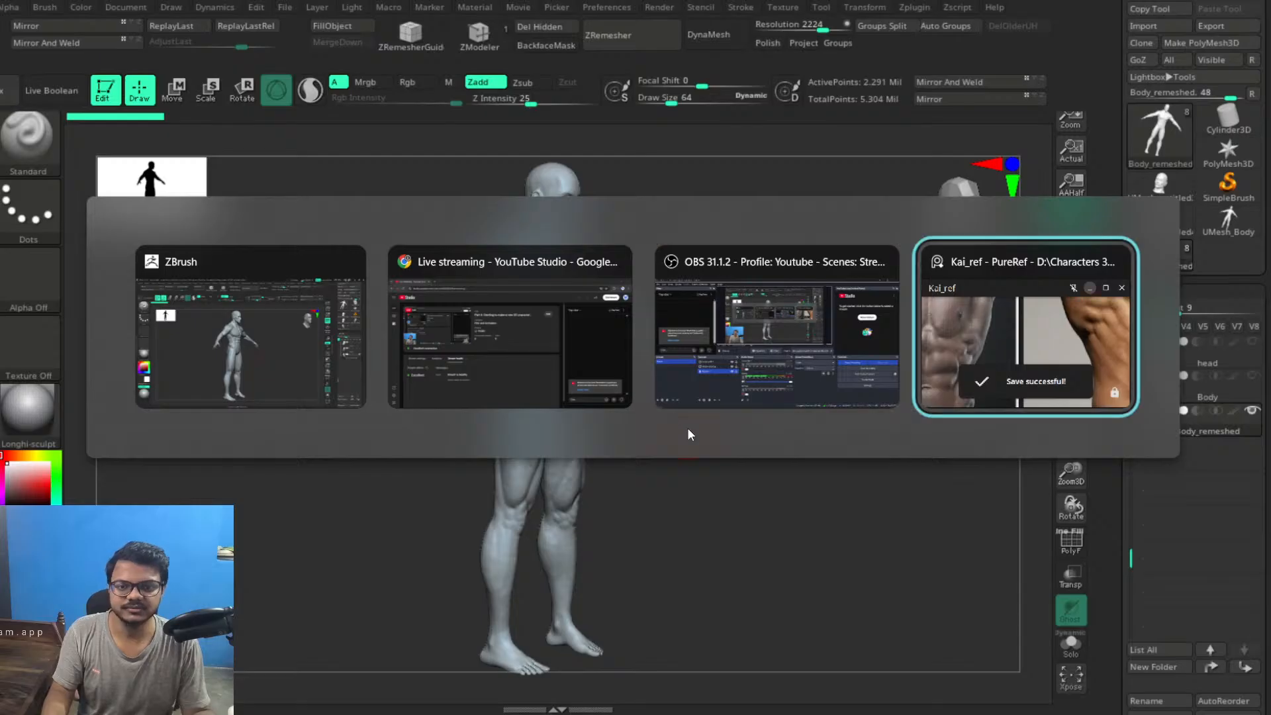
pyautogui.moveTo(779, 426); pyautogui.dragTo(743, 446)
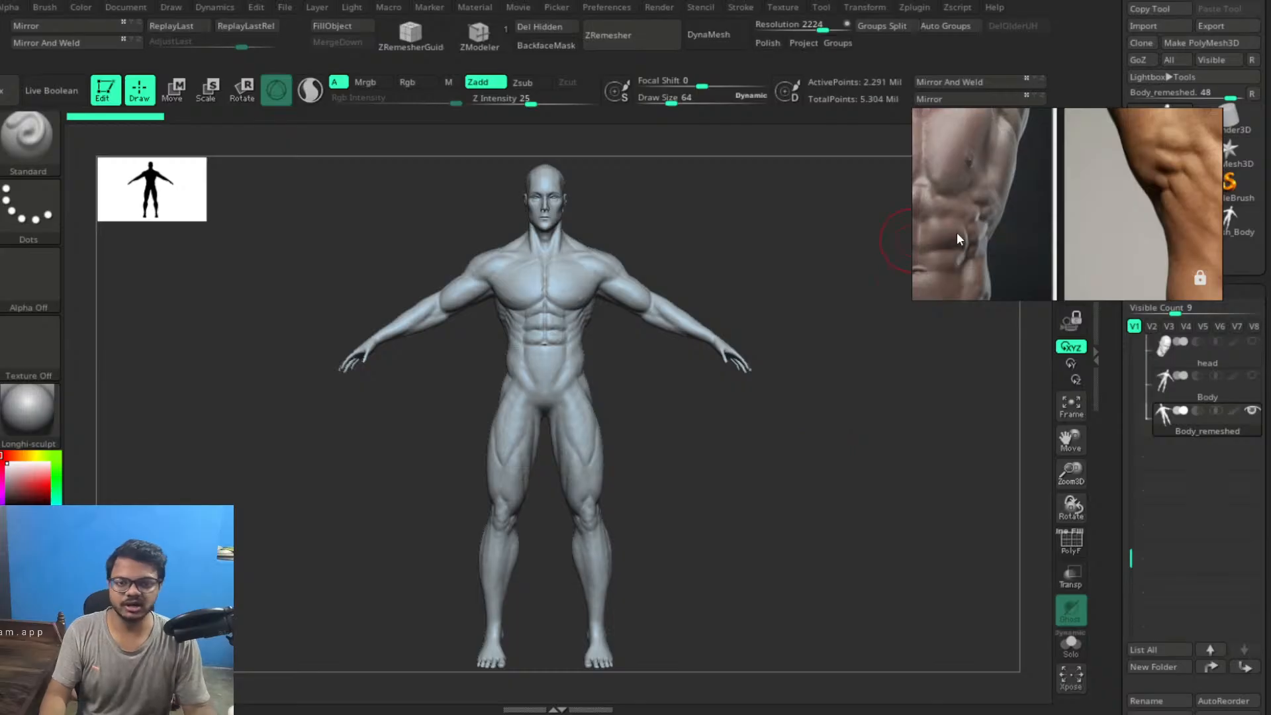
# Compare the sculpt's chest and abdomen with the male torso photos on the reference board
pyautogui.scroll(-4, 1046, 232)
pyautogui.scroll(2, 1036, 239)
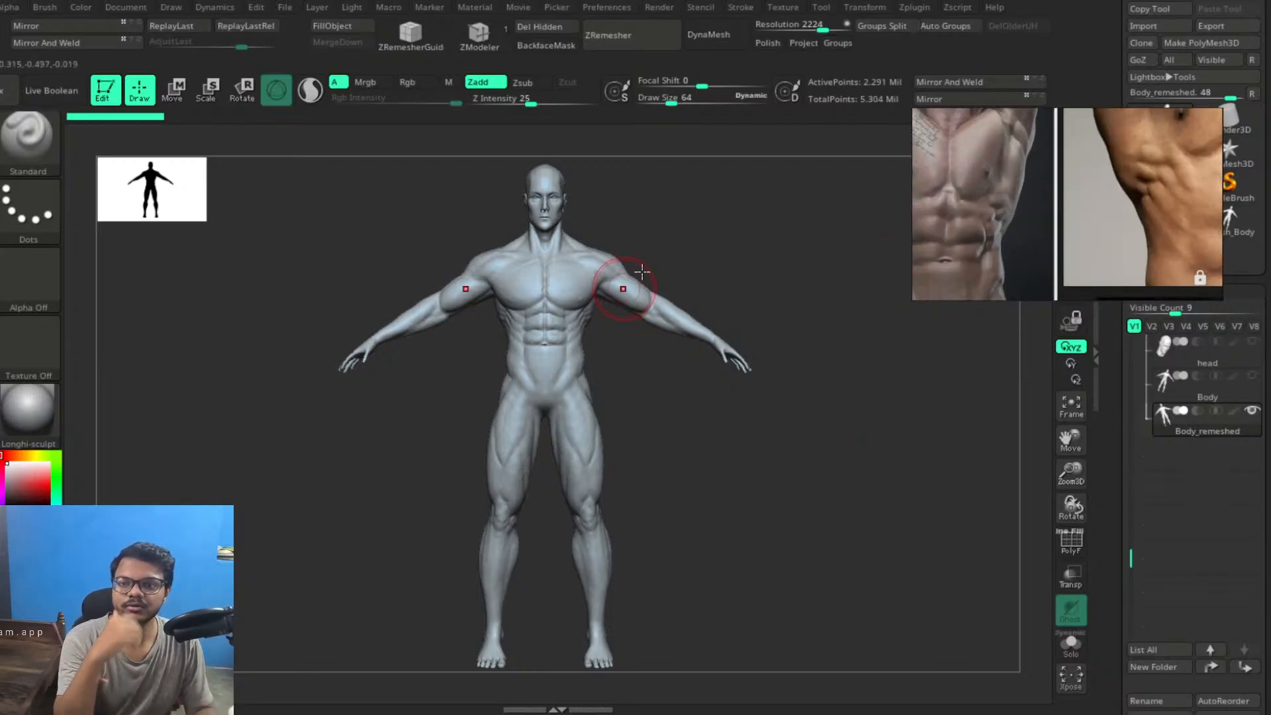
pyautogui.keyDown('alt'); pyautogui.moveTo(755, 264); pyautogui.dragTo(785, 646); pyautogui.keyUp('alt')
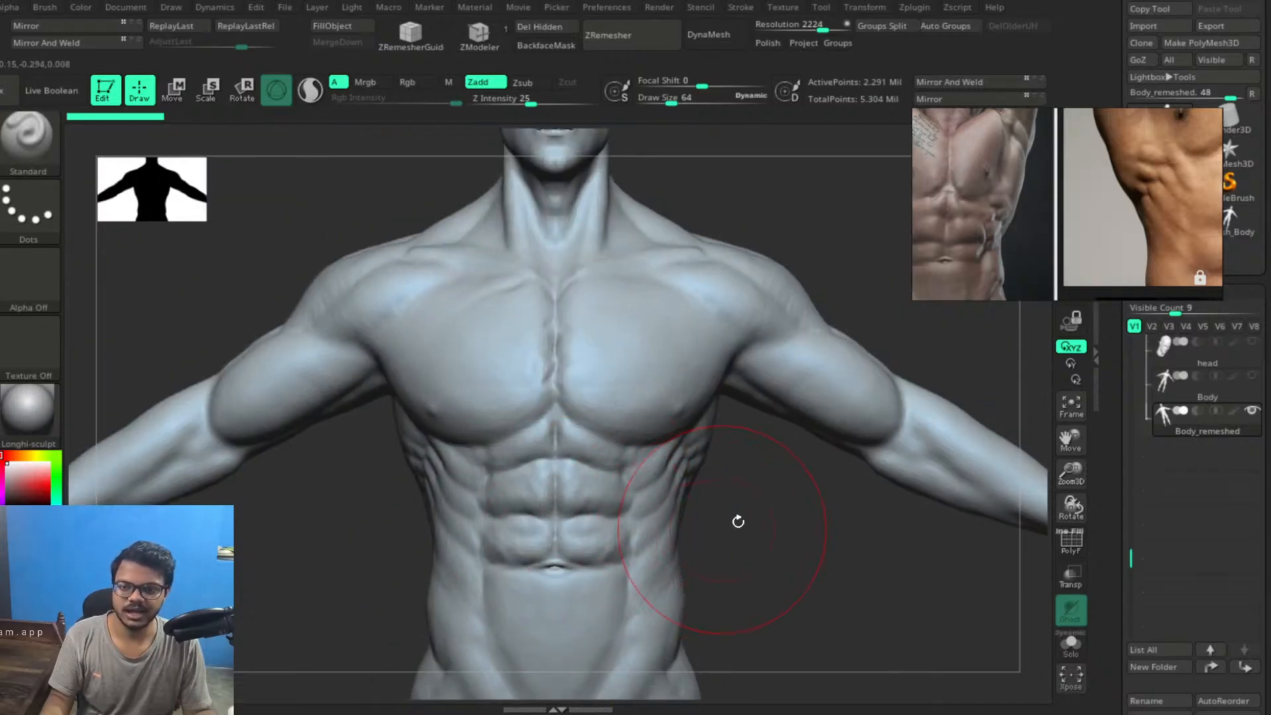
pyautogui.scroll(-2, 974, 238)
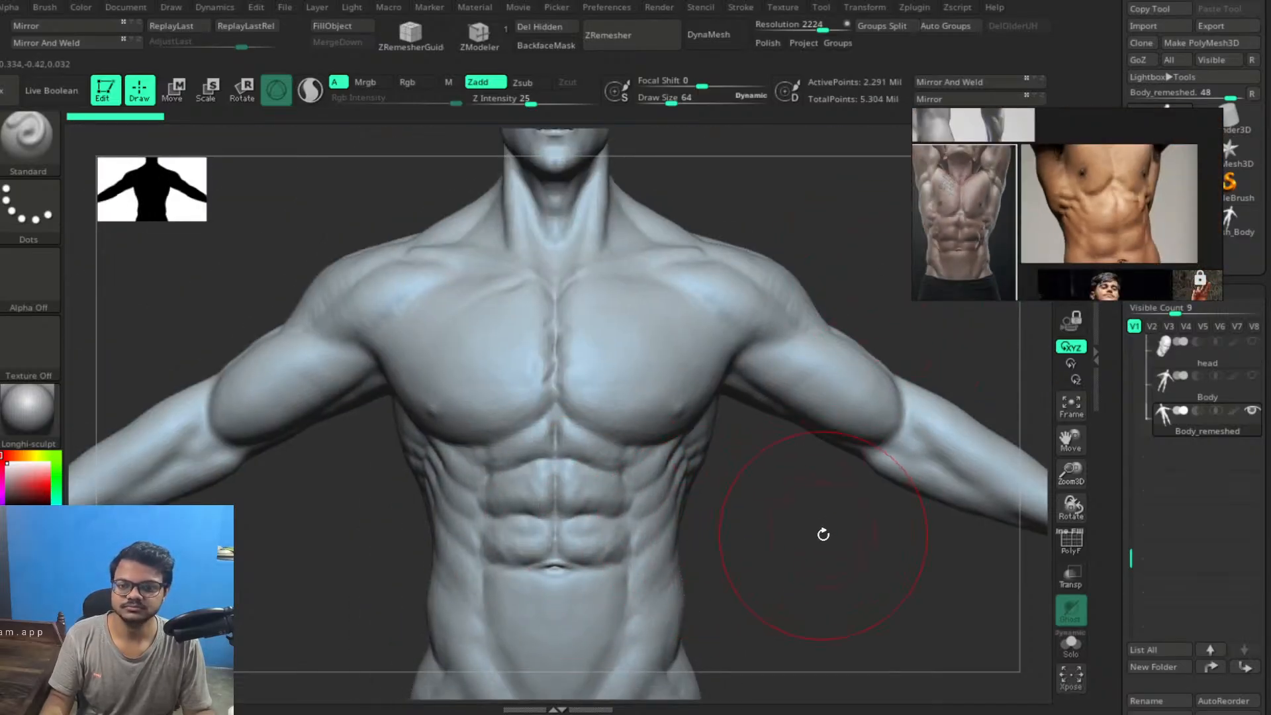
pyautogui.keyDown('alt'); pyautogui.moveTo(781, 527); pyautogui.dragTo(817, 437); pyautogui.keyUp('alt')
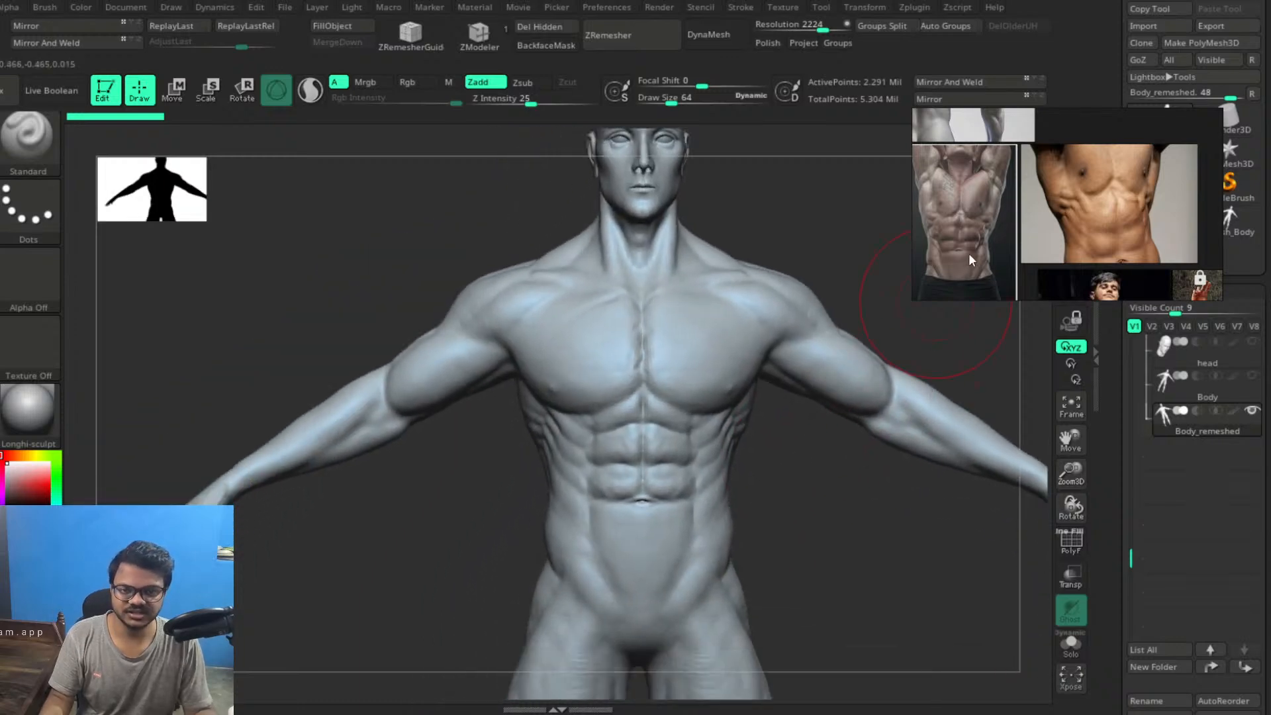
# Find the grey back-view figure on the reference board and view it in an enlarged reference window
pyautogui.scroll(-2, 969, 256)
pyautogui.scroll(-5, 971, 258)
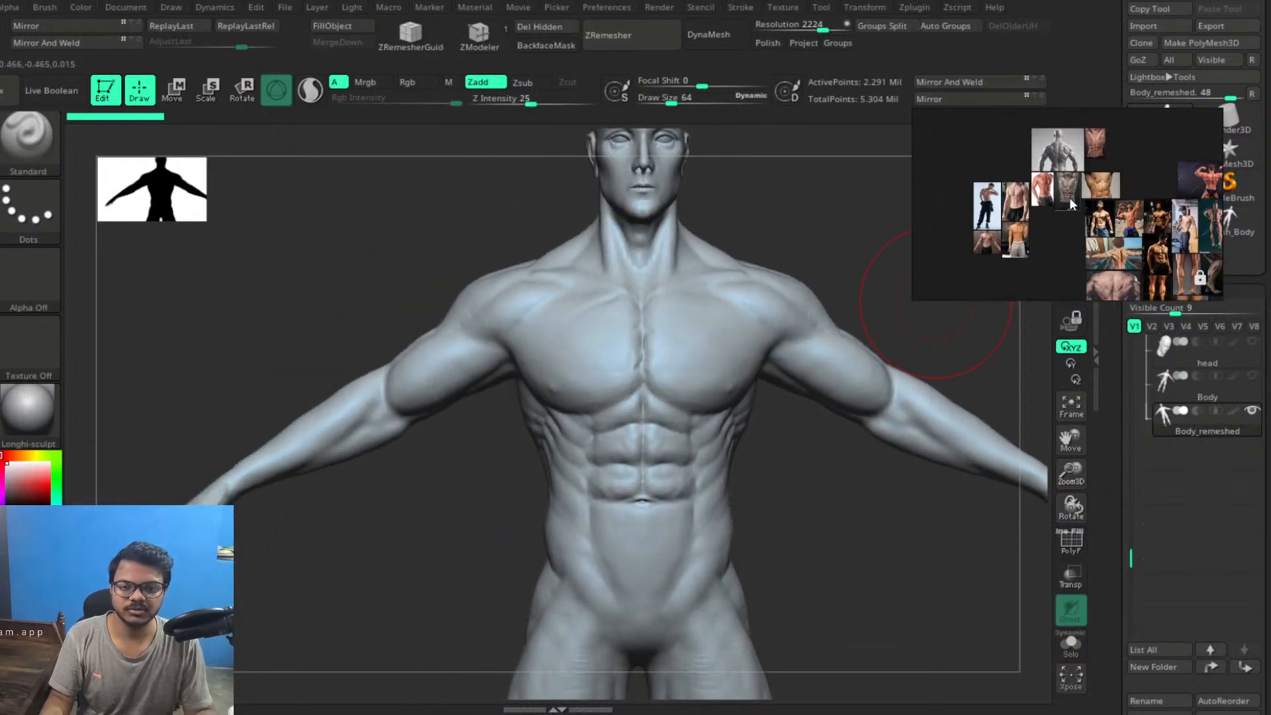
pyautogui.scroll(6, 1090, 199)
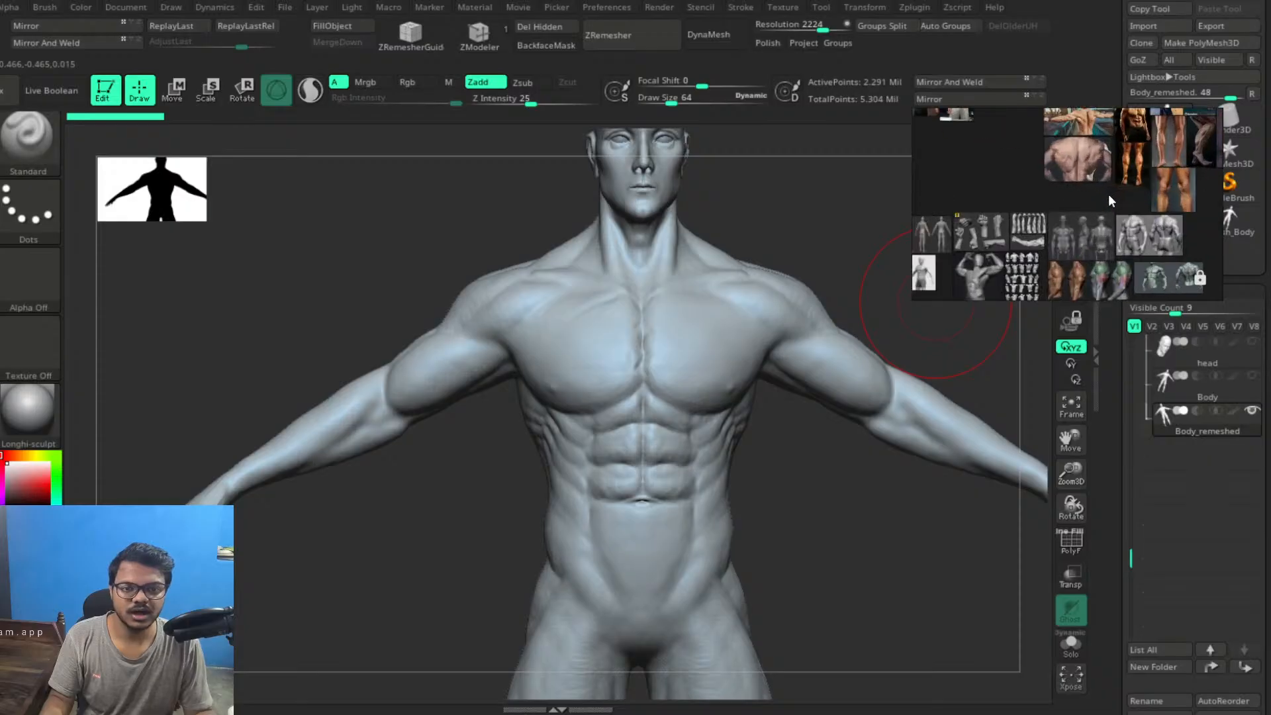
pyautogui.moveTo(1103, 245); pyautogui.dragTo(1152, 177, button='right')
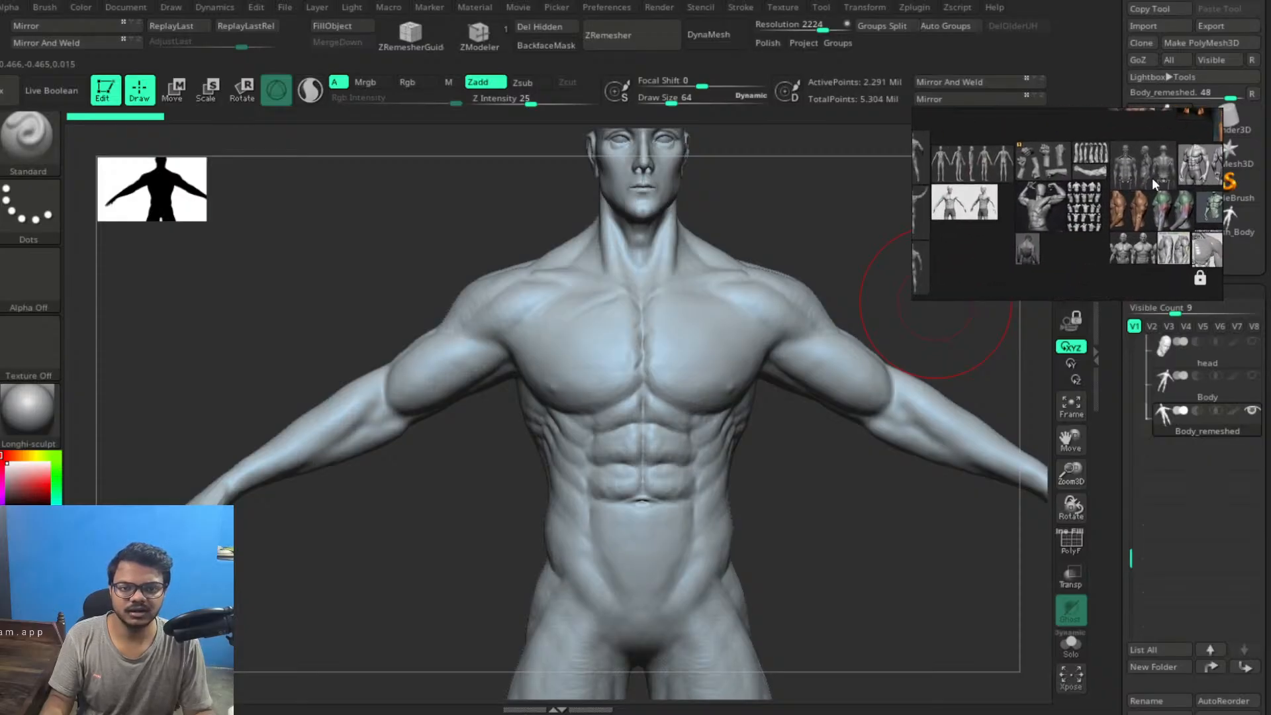
pyautogui.doubleClick(1024, 257)
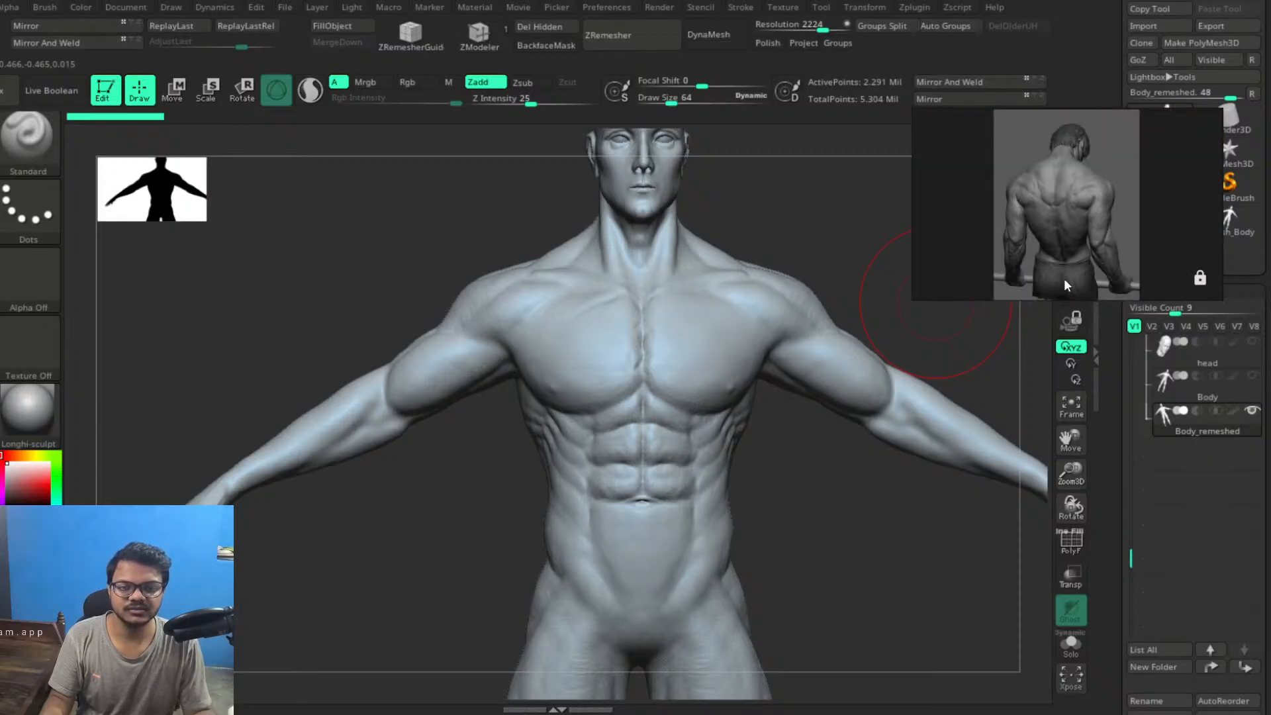
pyautogui.moveTo(914, 300); pyautogui.dragTo(783, 525)
pyautogui.doubleClick(1098, 217)
pyautogui.scroll(2, 1040, 291)
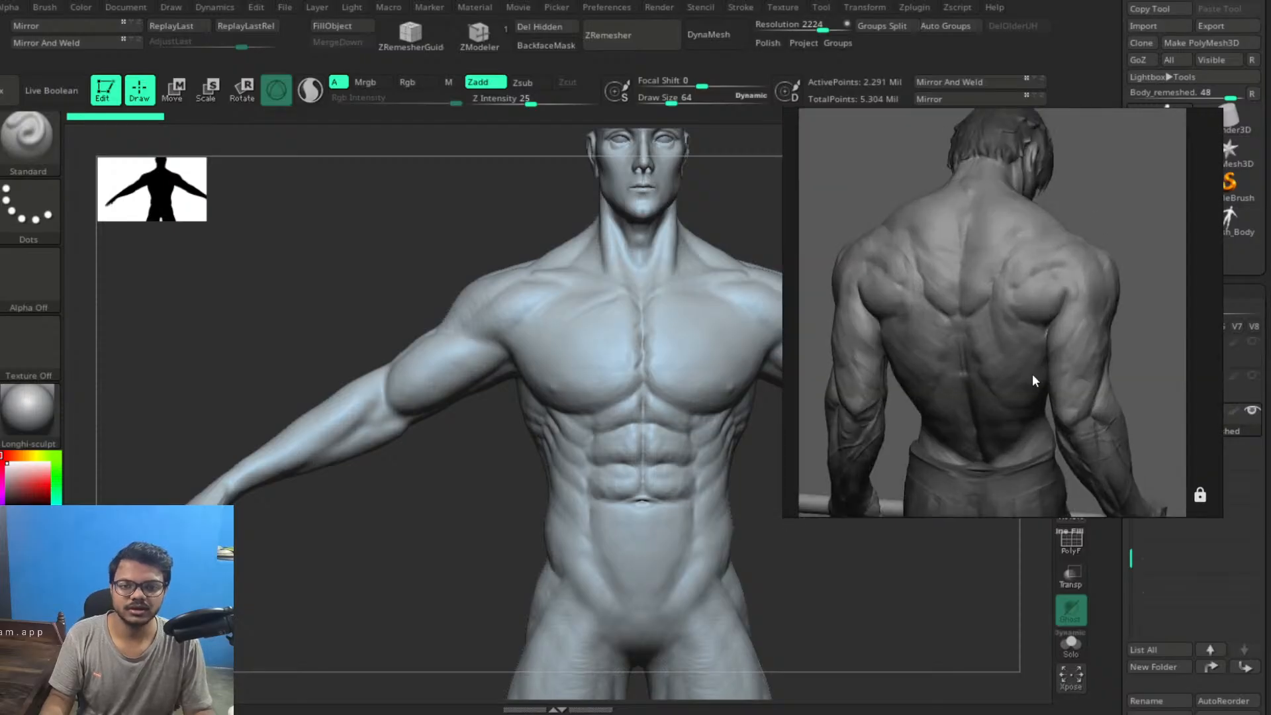
pyautogui.moveTo(1031, 374); pyautogui.dragTo(1055, 322, button='right')
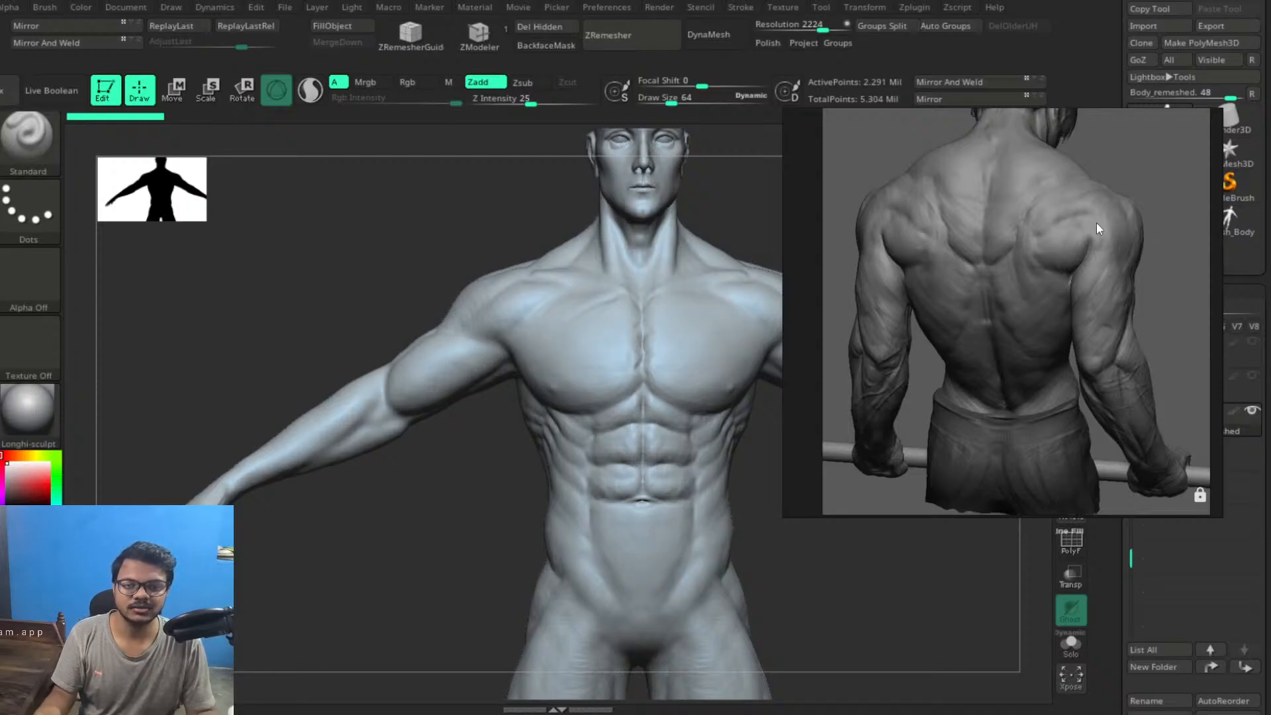
# Examine the sculpt's back and shoulder blade muscles against the grey back-view reference
pyautogui.moveTo(419, 512); pyautogui.dragTo(553, 534)
pyautogui.moveTo(645, 476)
pyautogui.keyDown('alt'); pyautogui.mouseDown()
pyautogui.moveTo(576, 473)
pyautogui.moveTo(600, 487)
pyautogui.mouseUp(); pyautogui.keyUp('alt')
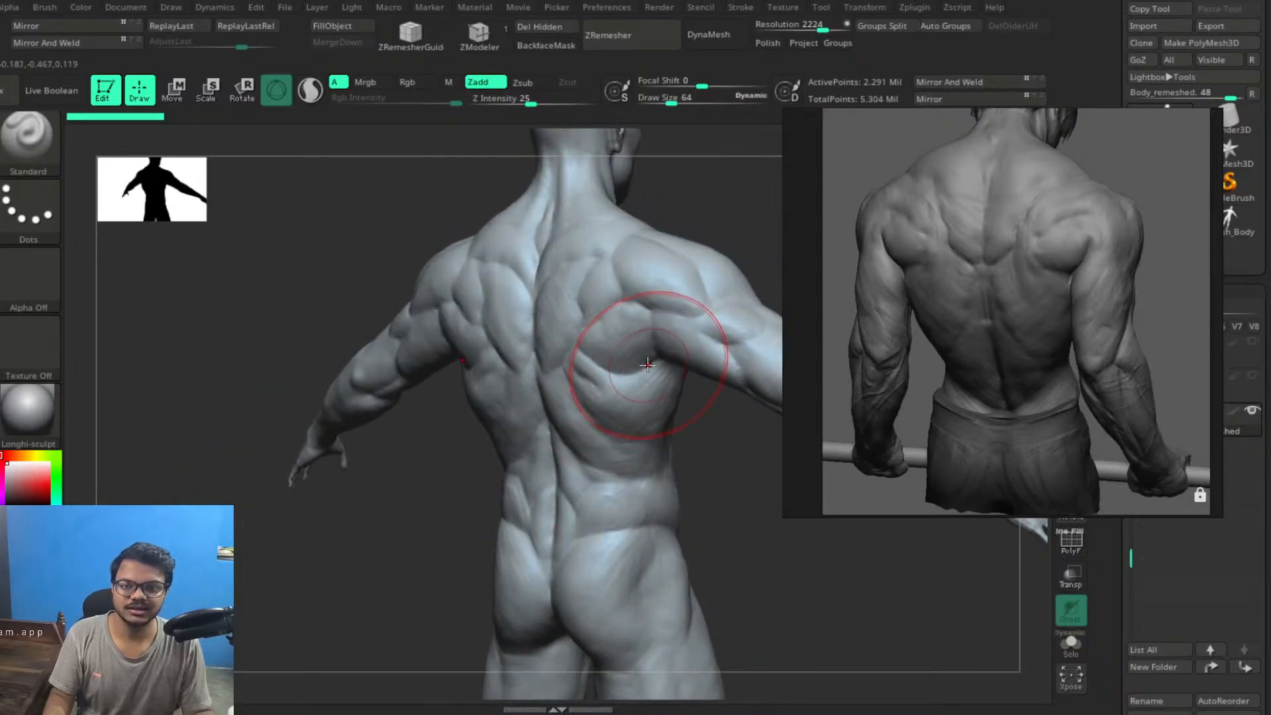
pyautogui.scroll(3, 1010, 264)
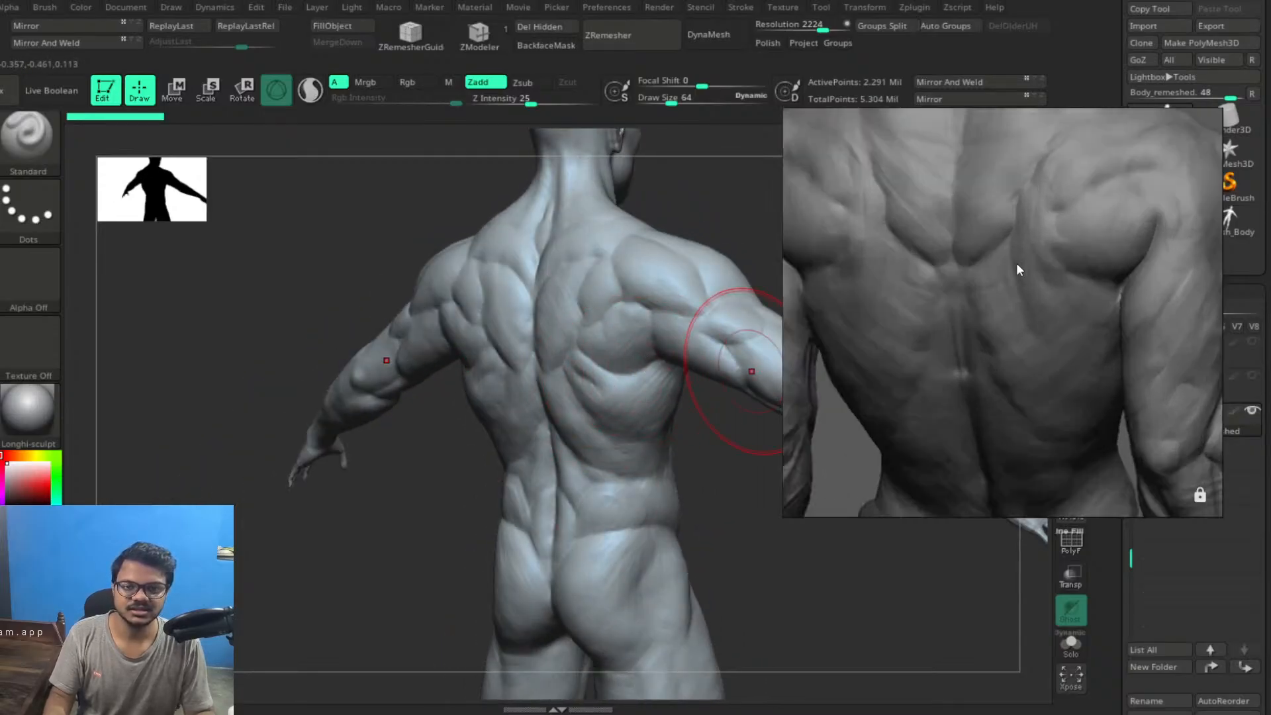
pyautogui.scroll(4, 1051, 262)
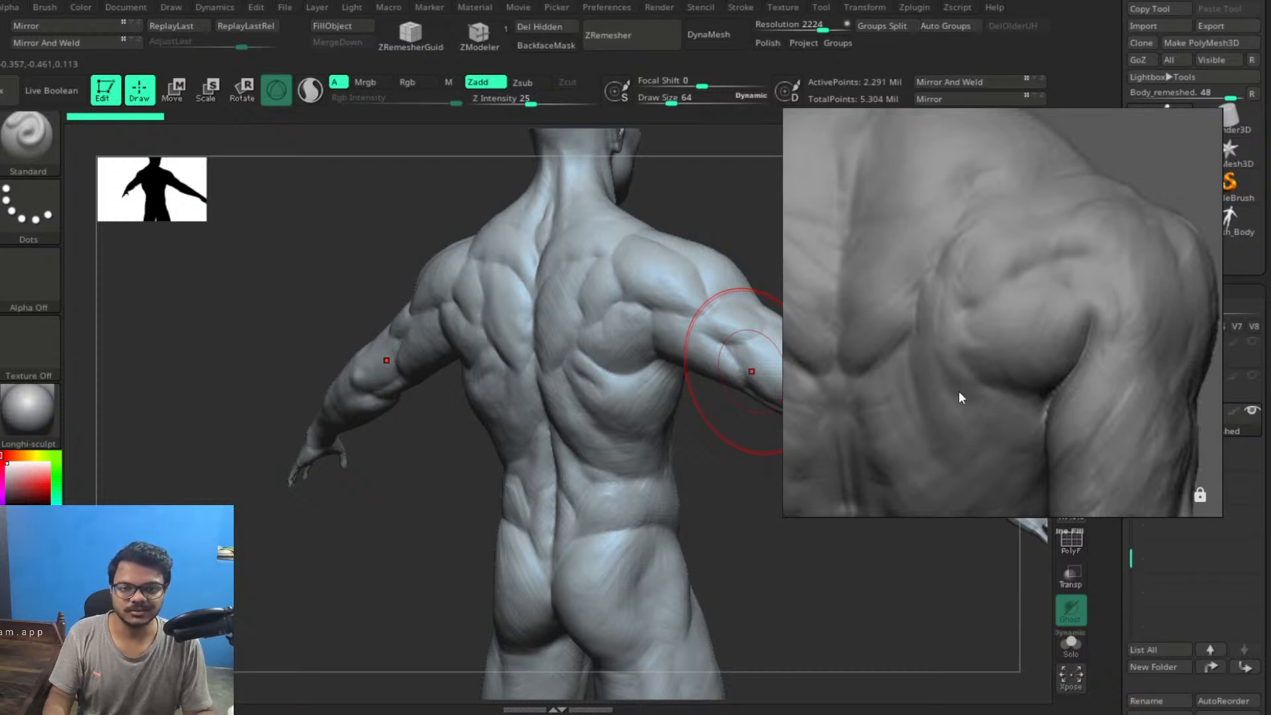
pyautogui.scroll(-4, 958, 390)
pyautogui.moveTo(959, 390); pyautogui.dragTo(999, 289)
pyautogui.scroll(-2, 936, 388)
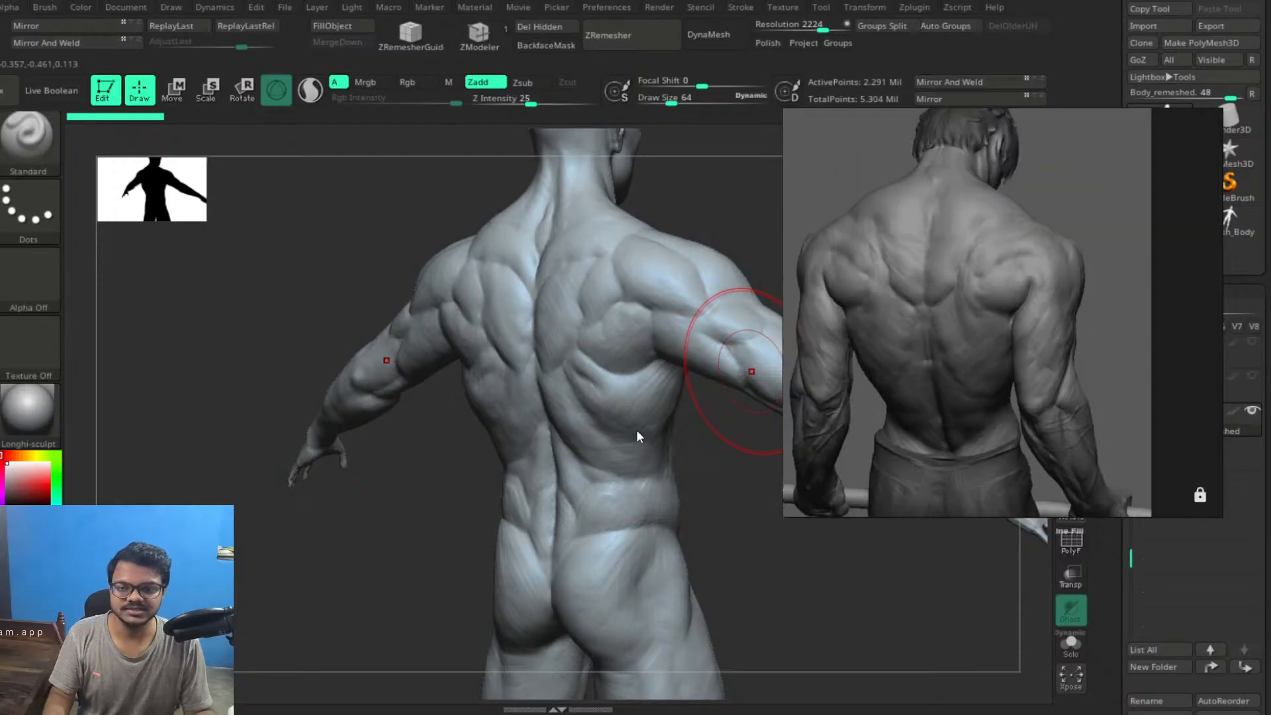
pyautogui.keyDown('ctrl'); pyautogui.moveTo(667, 425); pyautogui.dragTo(665, 351, button='right'); pyautogui.keyUp('ctrl')
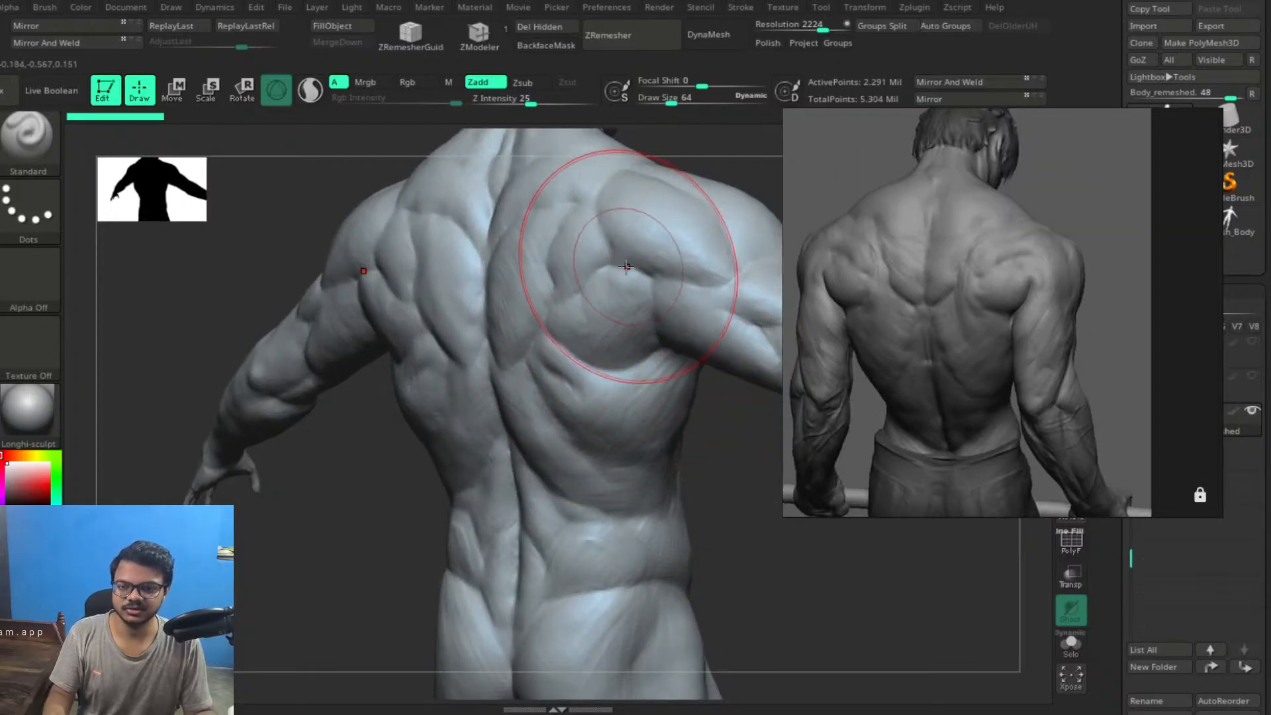
pyautogui.moveTo(616, 468)
pyautogui.keyDown('ctrl'); pyautogui.mouseDown(button='right')
pyautogui.moveTo(581, 440)
pyautogui.moveTo(661, 477)
pyautogui.moveTo(548, 463)
pyautogui.mouseUp(button='right'); pyautogui.keyUp('ctrl')
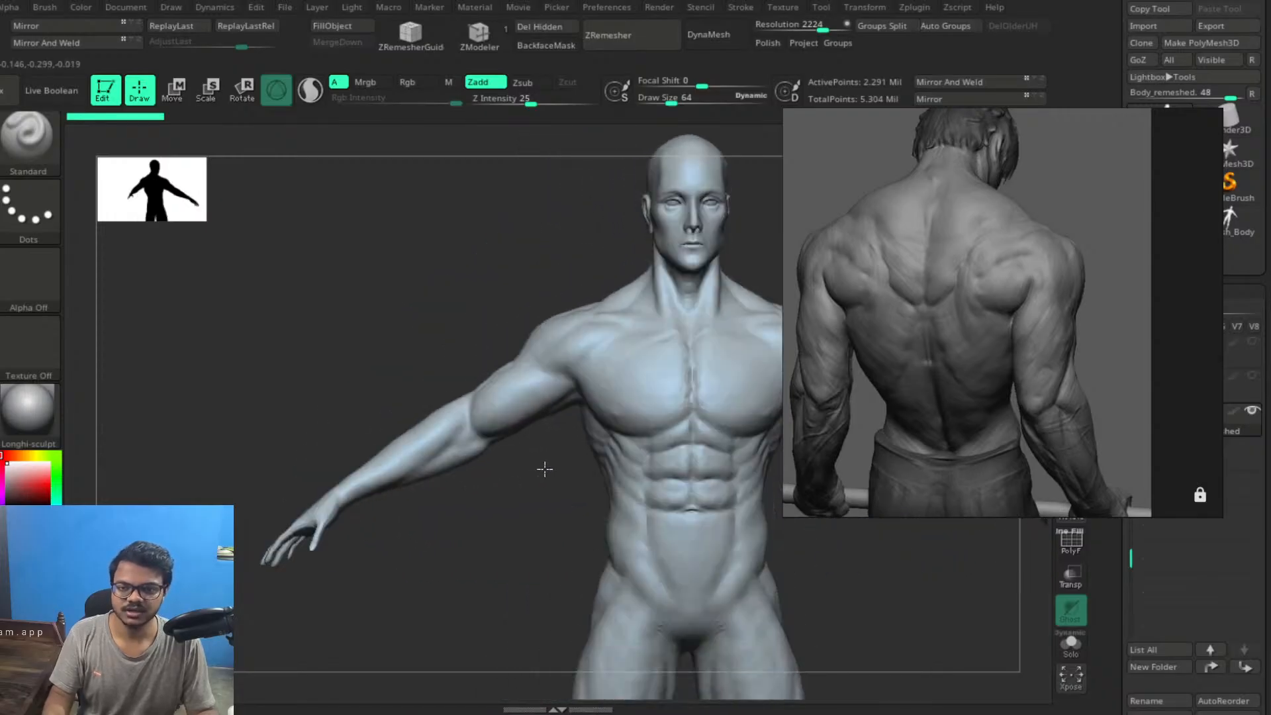
# Inspect the sculpt's overall proportions, its face in profile, and the legs from the front and side
pyautogui.moveTo(614, 486)
pyautogui.mouseDown(button='right')
pyautogui.moveTo(612, 440)
pyautogui.moveTo(670, 490)
pyautogui.moveTo(594, 338)
pyautogui.mouseUp(button='right')
pyautogui.keyDown('ctrl'); pyautogui.moveTo(674, 502); pyautogui.dragTo(633, 459, button='right'); pyautogui.keyUp('ctrl')
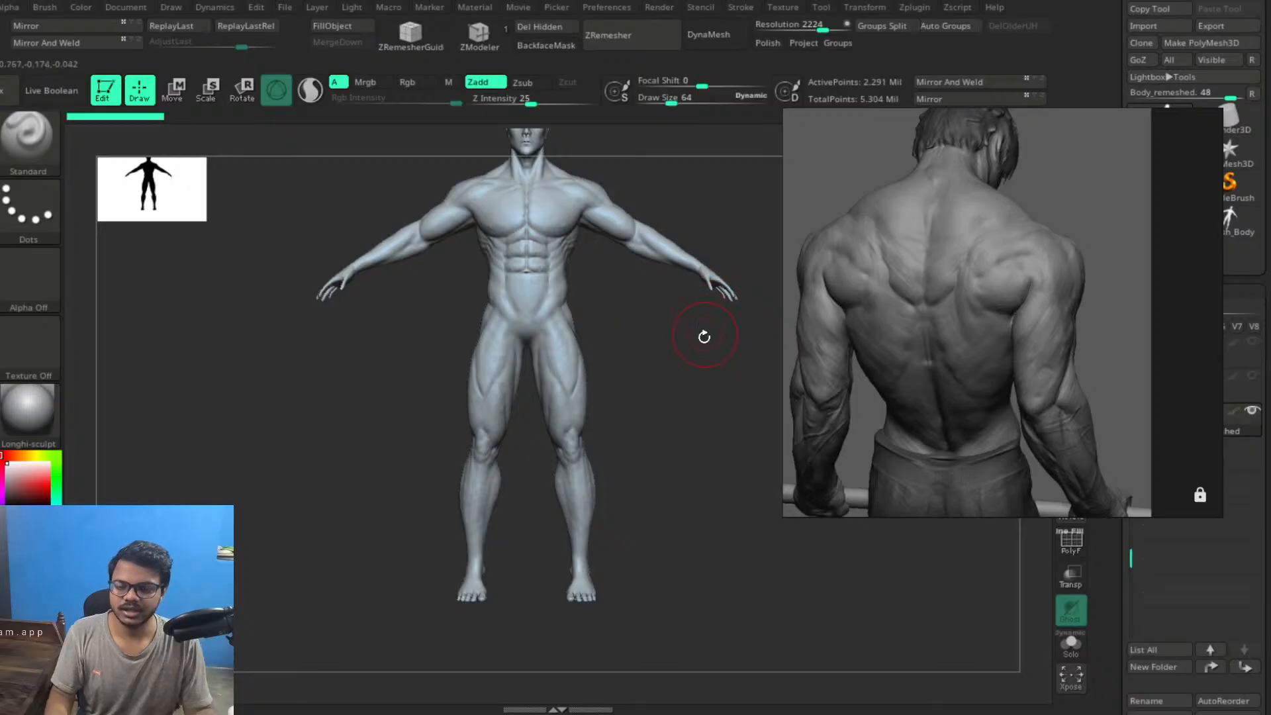
pyautogui.moveTo(713, 378)
pyautogui.mouseDown(button='right')
pyautogui.moveTo(638, 377)
pyautogui.moveTo(640, 314)
pyautogui.moveTo(644, 523)
pyautogui.moveTo(621, 357)
pyautogui.moveTo(649, 364)
pyautogui.moveTo(629, 341)
pyautogui.moveTo(755, 525)
pyautogui.moveTo(761, 569)
pyautogui.mouseUp(button='right')
pyautogui.moveTo(712, 423)
pyautogui.keyDown('ctrl'); pyautogui.mouseDown(button='right')
pyautogui.moveTo(749, 500)
pyautogui.moveTo(712, 417)
pyautogui.moveTo(510, 372)
pyautogui.moveTo(604, 395)
pyautogui.mouseUp(button='right'); pyautogui.keyUp('ctrl')
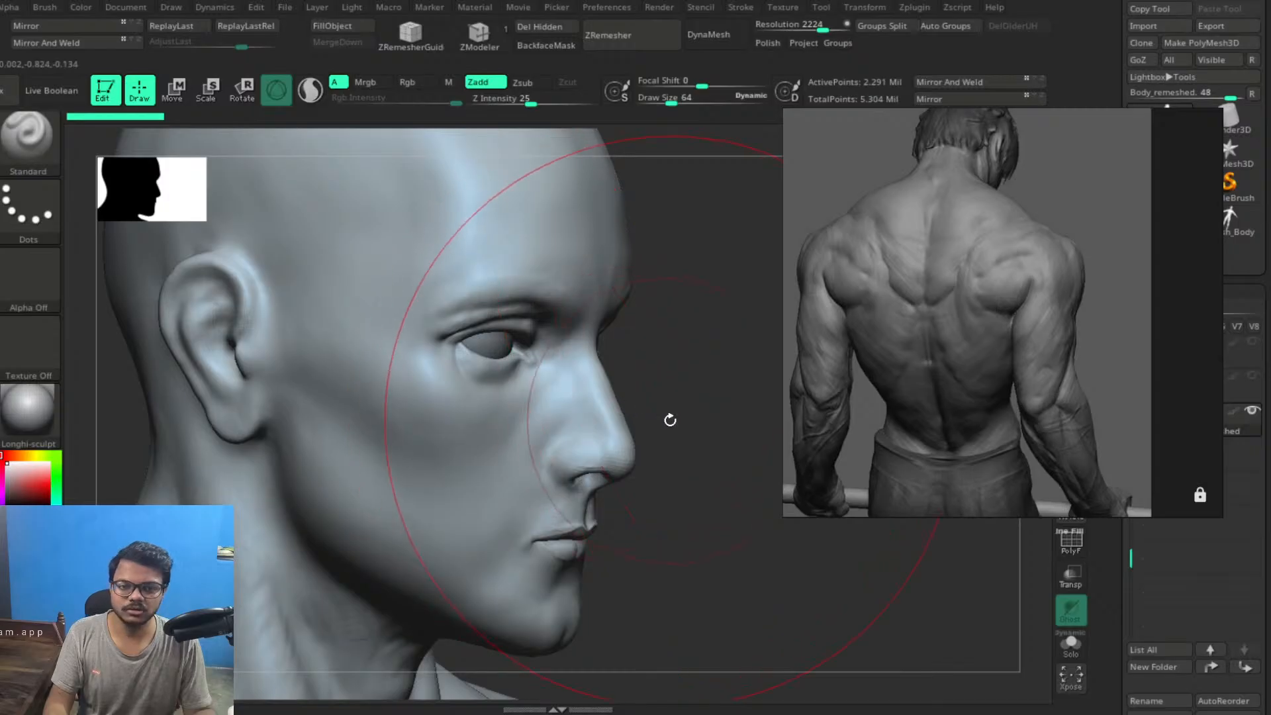
pyautogui.moveTo(669, 419); pyautogui.dragTo(647, 417, button='right')
pyautogui.keyDown('ctrl'); pyautogui.moveTo(656, 470); pyautogui.dragTo(466, 310, button='right'); pyautogui.keyUp('ctrl')
pyautogui.keyDown('ctrl'); pyautogui.moveTo(582, 425); pyautogui.dragTo(486, 311, button='right'); pyautogui.keyUp('ctrl')
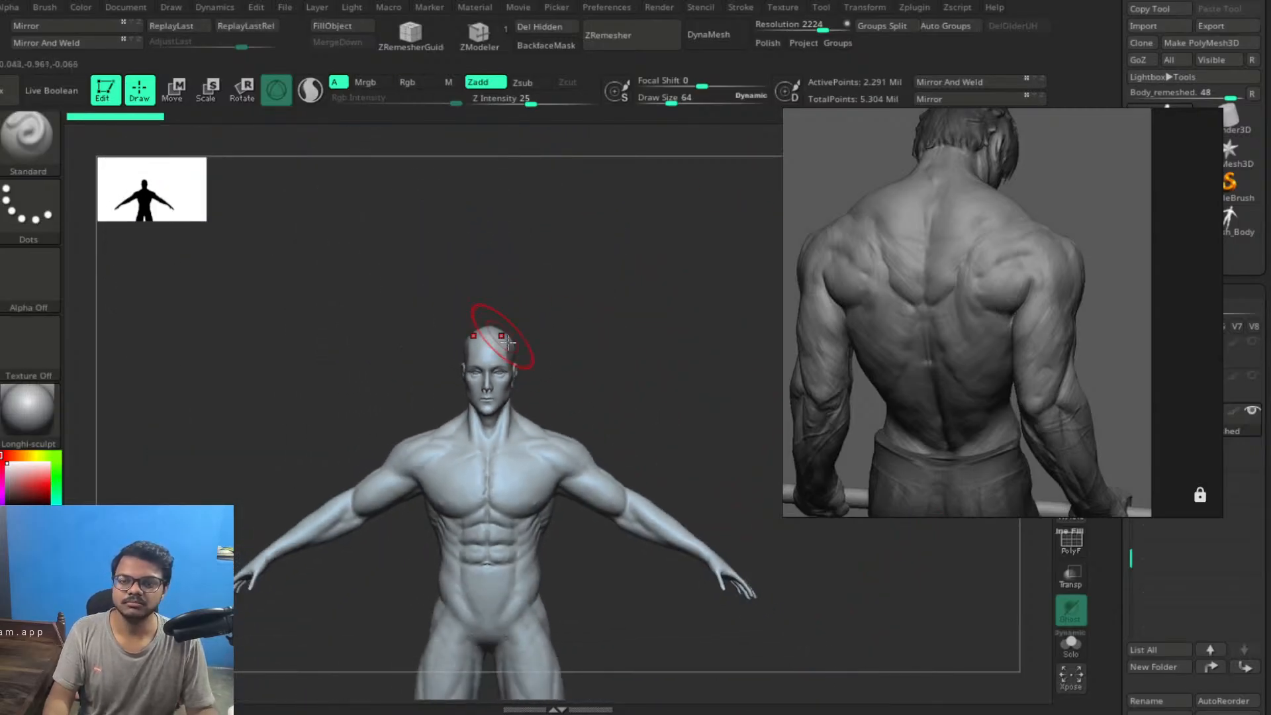
pyautogui.keyDown('alt'); pyautogui.moveTo(567, 490); pyautogui.dragTo(584, 345, button='right'); pyautogui.keyUp('alt')
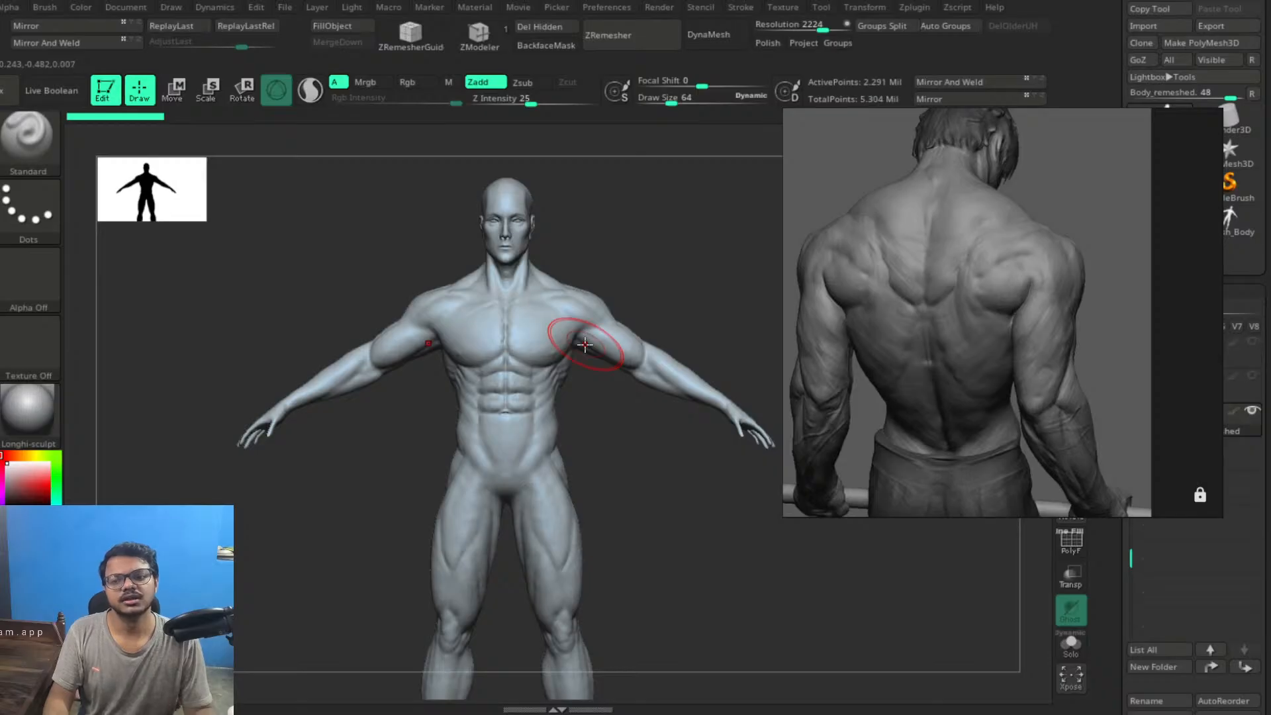
pyautogui.keyDown('alt'); pyautogui.moveTo(610, 406); pyautogui.dragTo(602, 343); pyautogui.keyUp('alt')
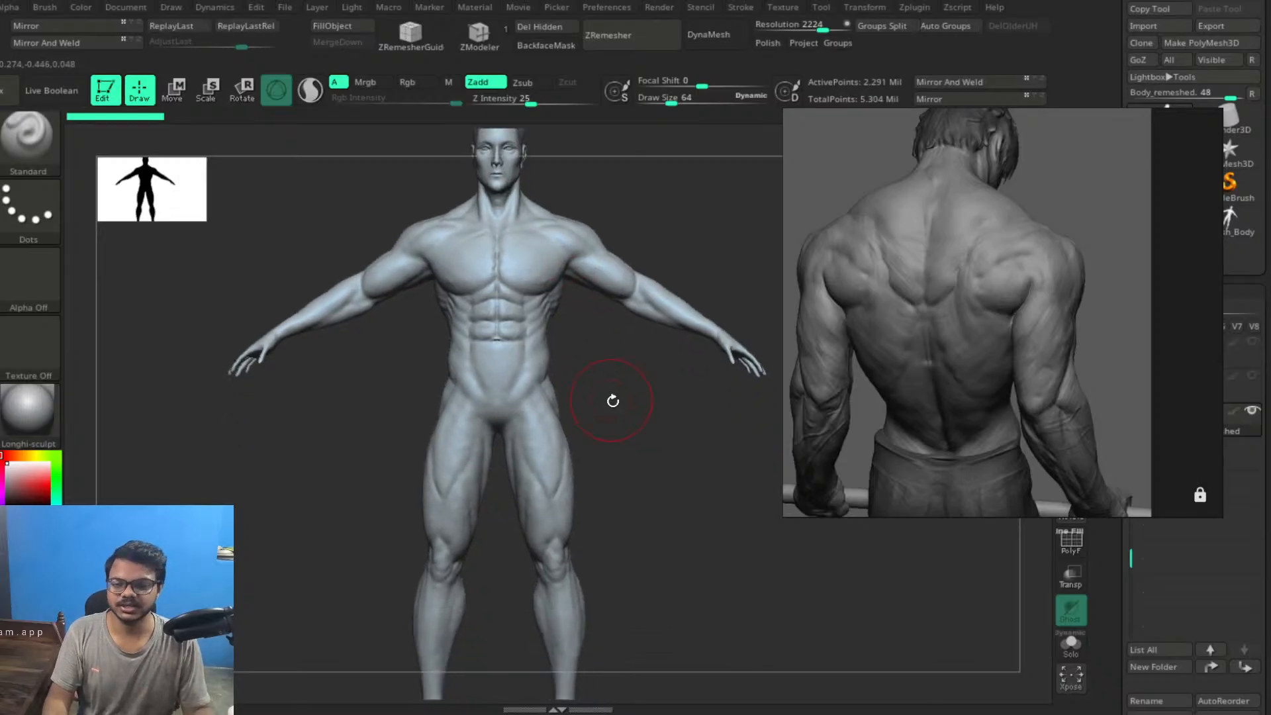
pyautogui.moveTo(624, 422); pyautogui.dragTo(534, 418)
pyautogui.keyDown('ctrl'); pyautogui.moveTo(598, 465); pyautogui.dragTo(616, 483, button='right'); pyautogui.keyUp('ctrl')
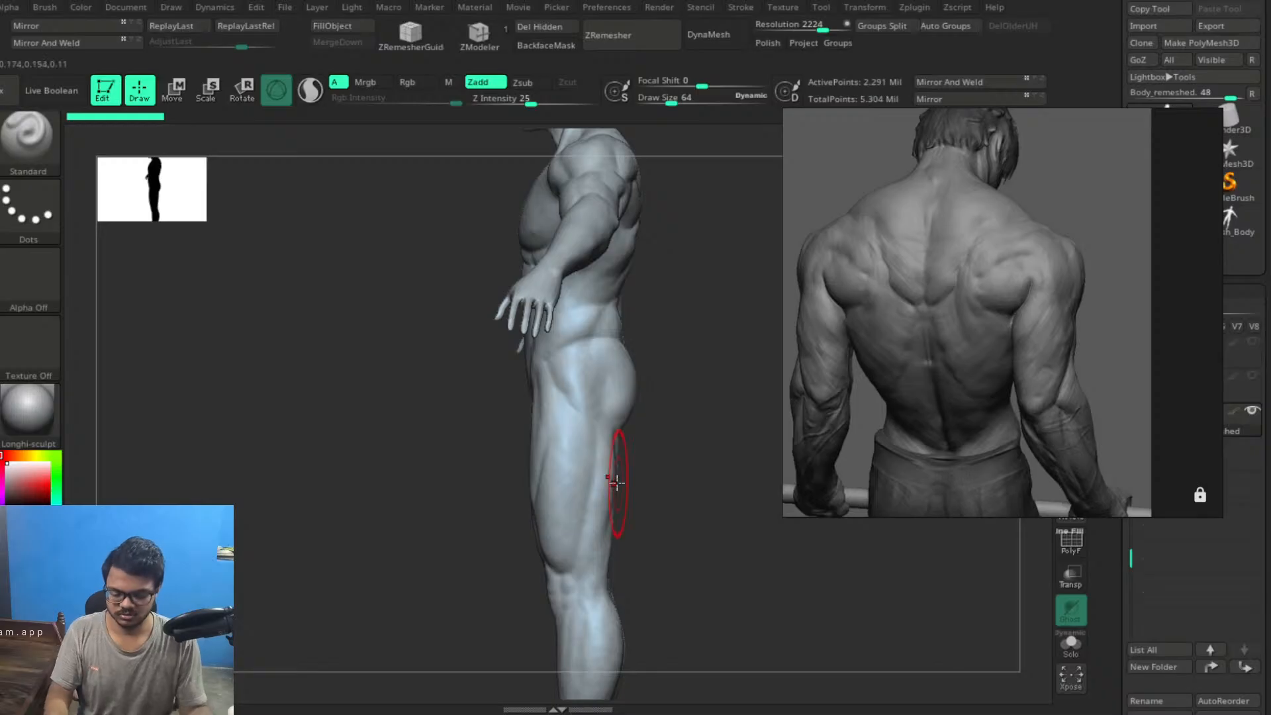
# Switch the sculpting brush to Move
pyautogui.press('b')
pyautogui.press('m')
pyautogui.press('v')
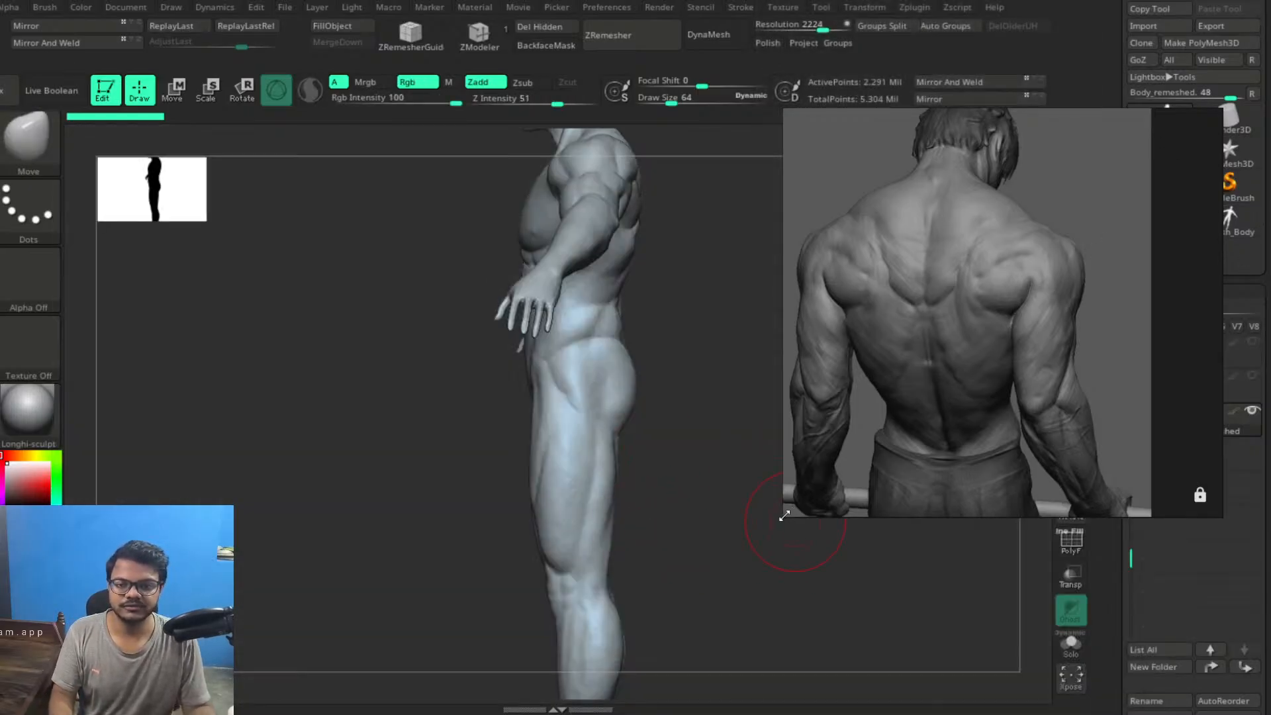
# Shrink the reference window, frame the two bare-torso photos in it, and save the reference board
pyautogui.moveTo(785, 515); pyautogui.dragTo(842, 320)
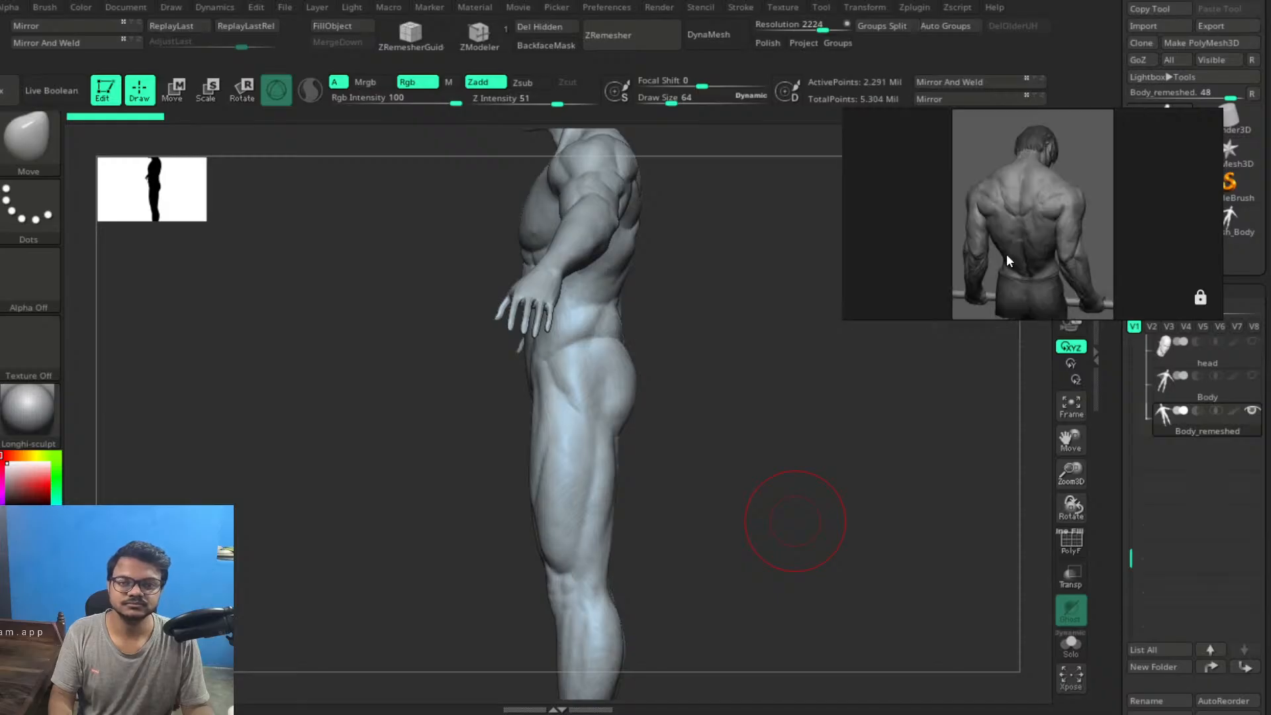
pyautogui.scroll(-6, 1007, 255)
pyautogui.scroll(-3, 1007, 256)
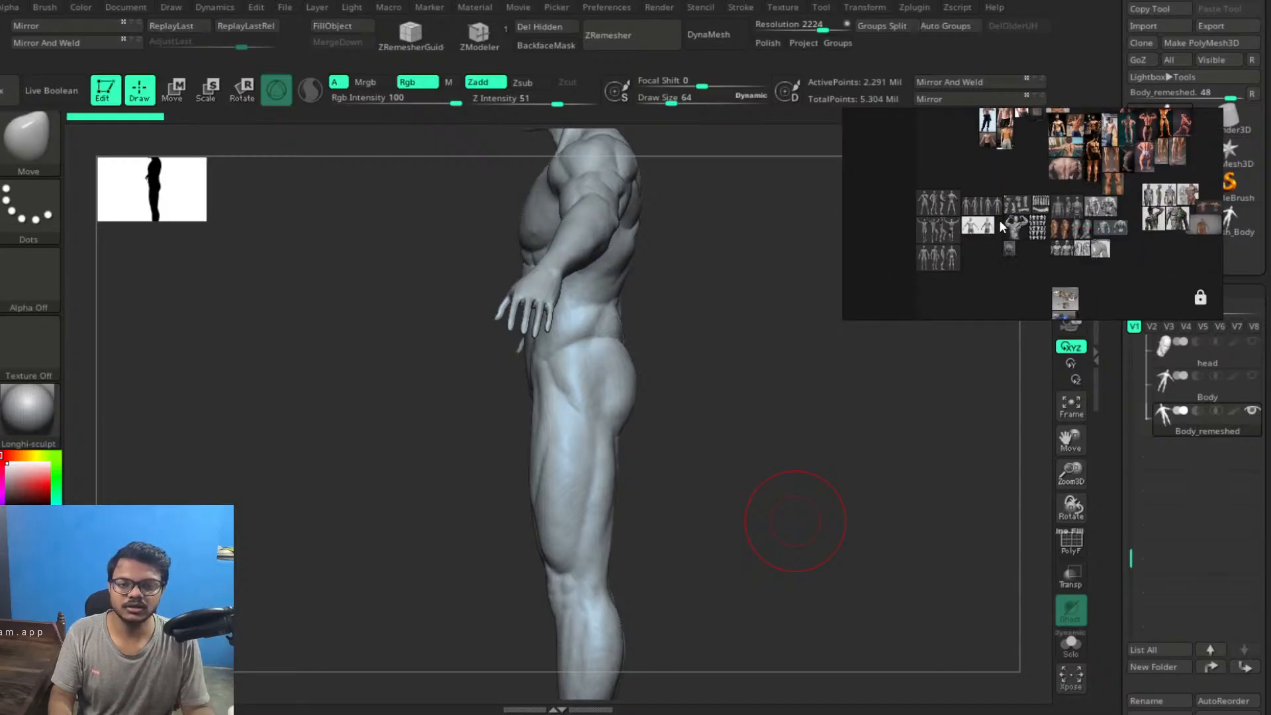
pyautogui.moveTo(990, 242)
pyautogui.mouseDown(button='middle')
pyautogui.moveTo(980, 259)
pyautogui.moveTo(1003, 254)
pyautogui.moveTo(994, 267)
pyautogui.mouseUp(button='middle')
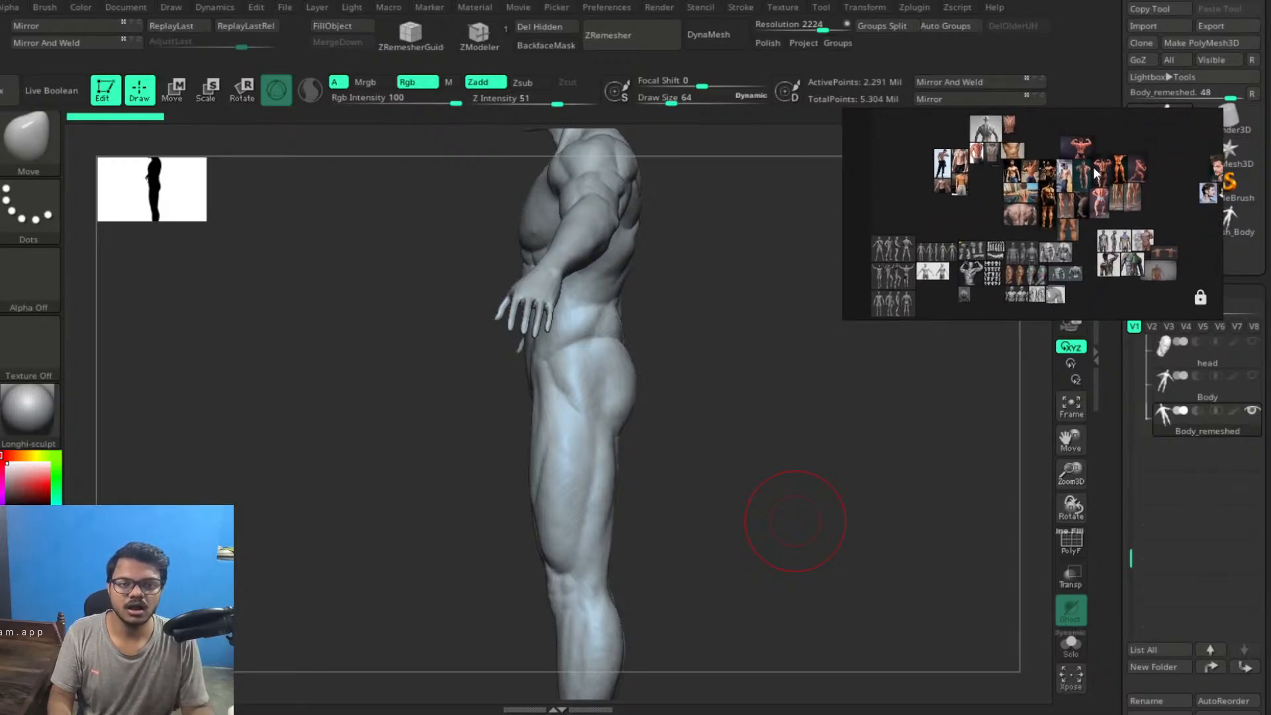
pyautogui.scroll(10, 1004, 152)
pyautogui.moveTo(979, 216); pyautogui.dragTo(1067, 192, button='middle')
pyautogui.moveTo(1063, 239)
pyautogui.mouseDown(button='middle')
pyautogui.moveTo(1095, 265)
pyautogui.moveTo(1106, 244)
pyautogui.moveTo(1080, 243)
pyautogui.mouseUp(button='middle')
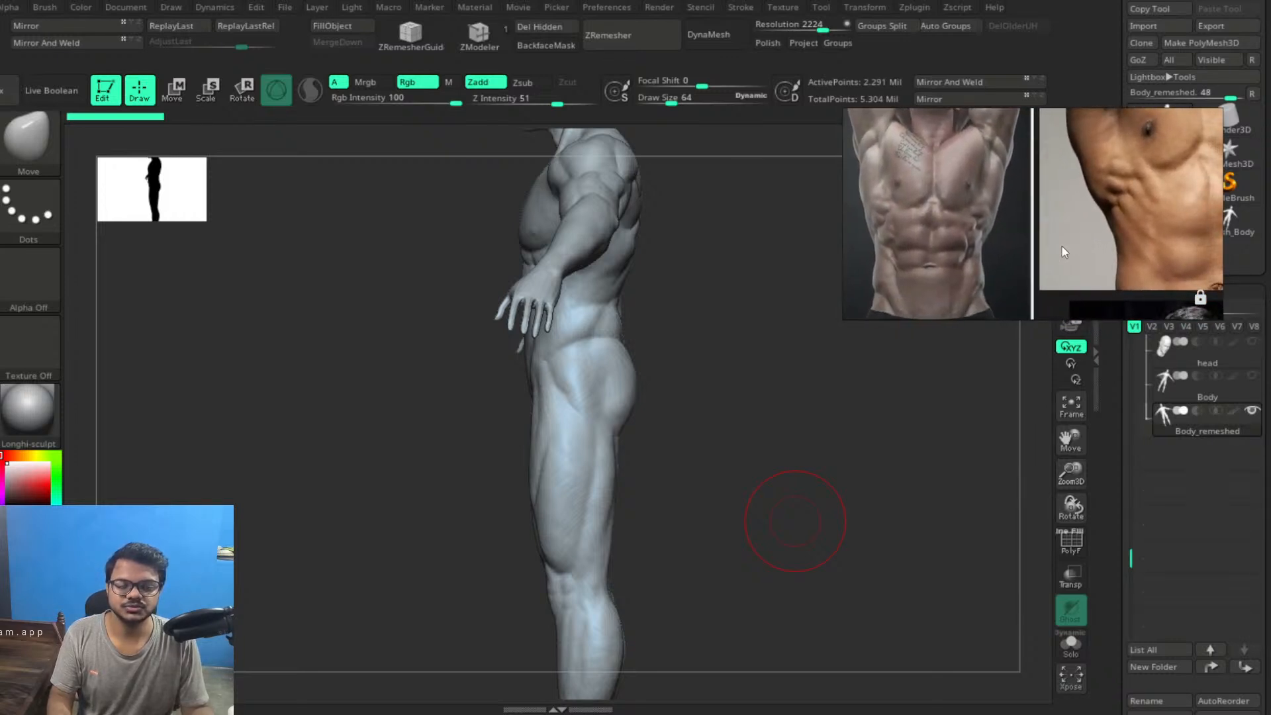
pyautogui.hotkey('ctrl', 's')
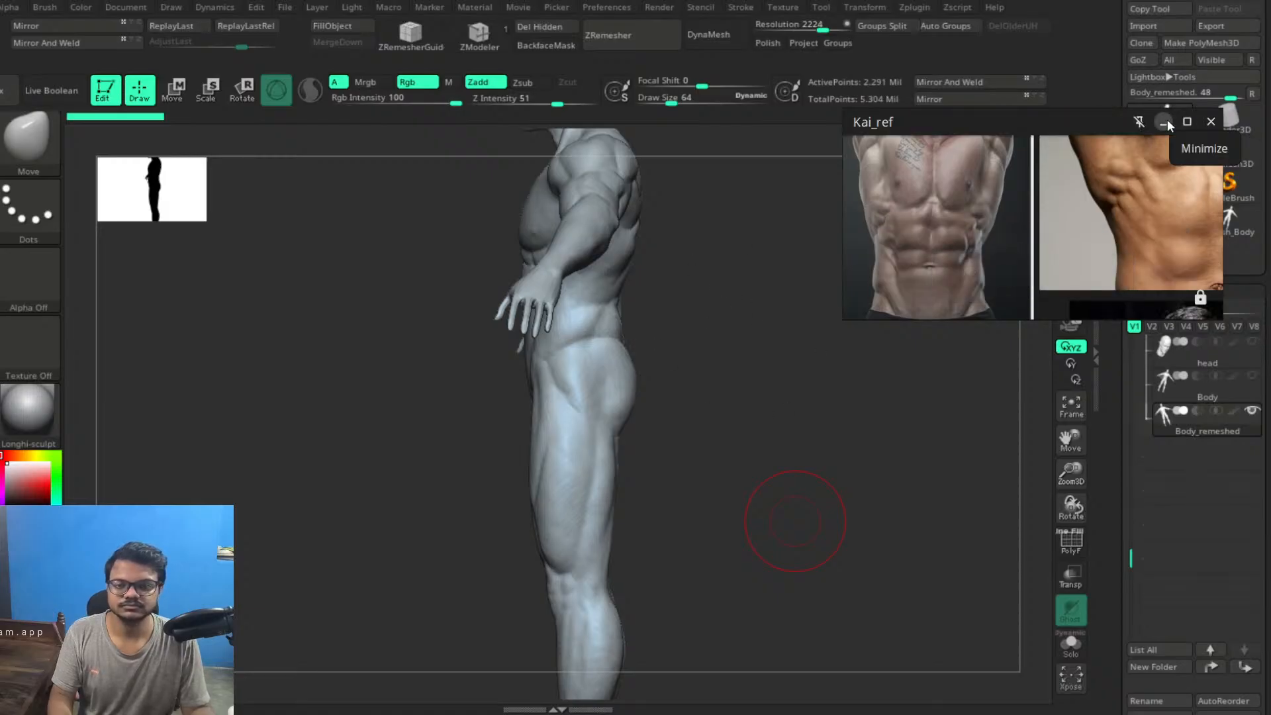
pyautogui.moveTo(1167, 224); pyautogui.dragTo(1138, 200)
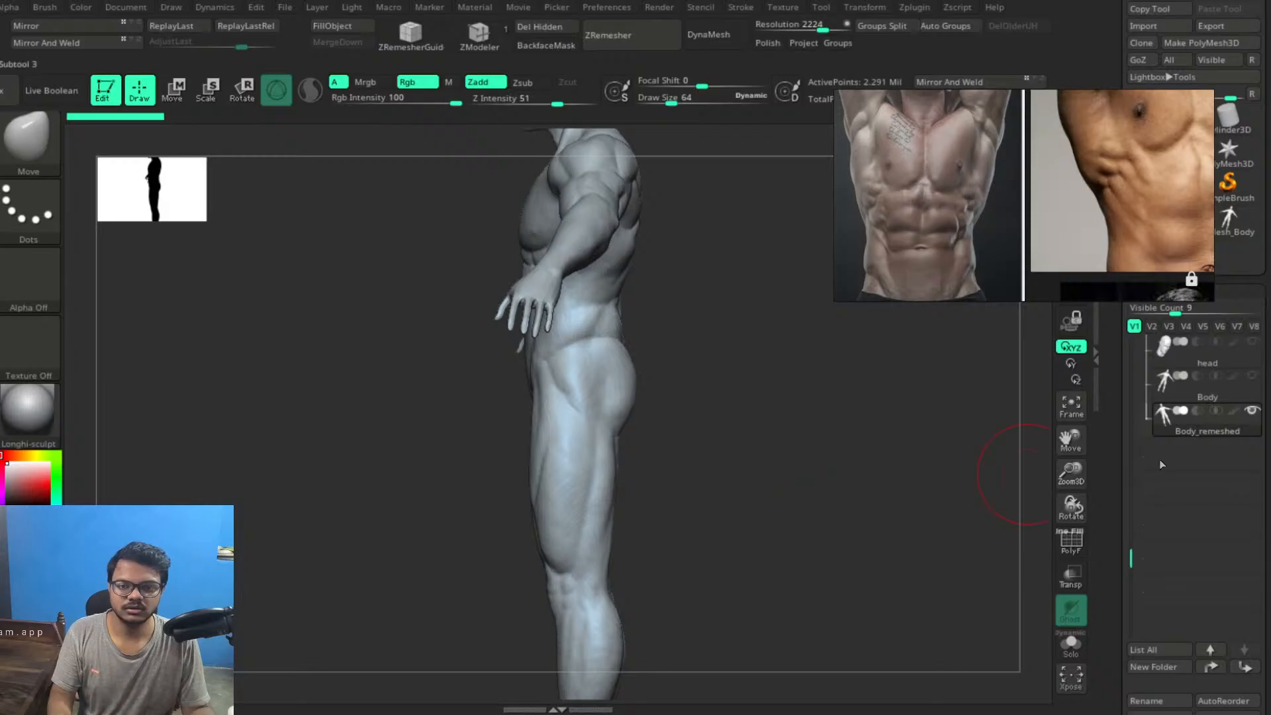
# Lower the Body_remeshed subtool's subdivision level to 3 in its geometry settings
pyautogui.scroll(-4, 1162, 465)
pyautogui.scroll(-7, 1161, 464)
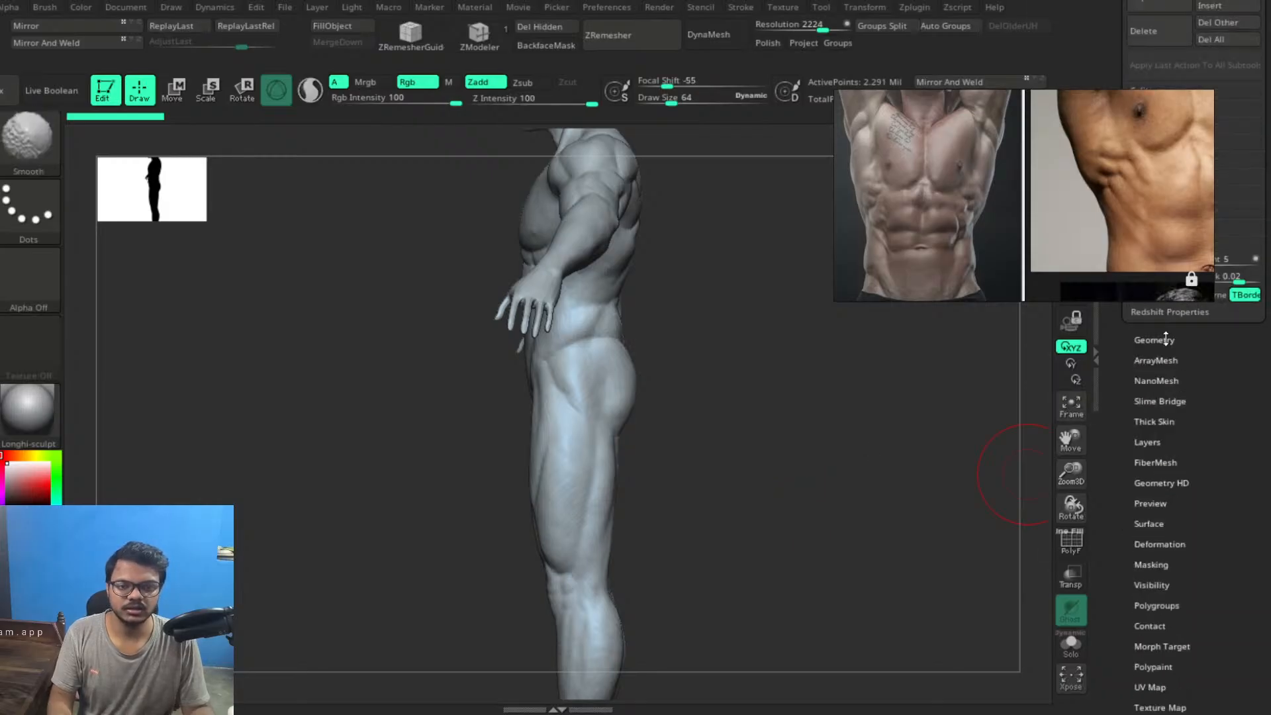
pyautogui.click(1165, 339)
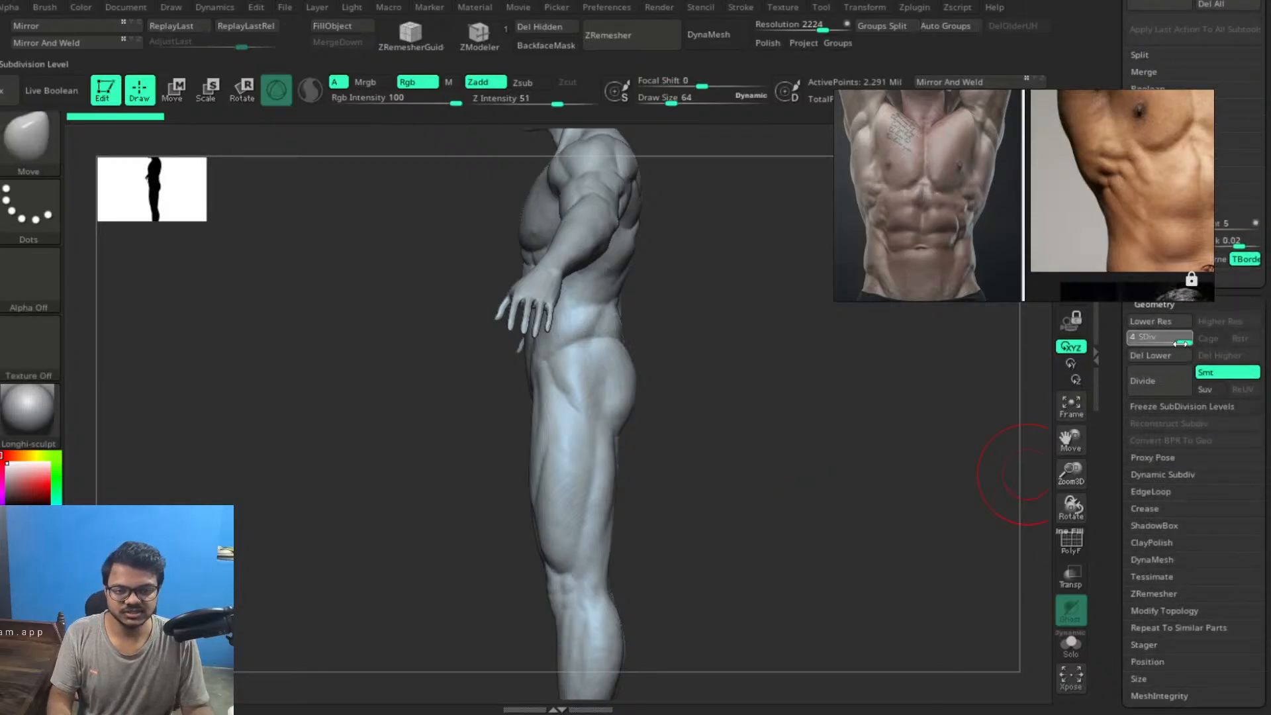
pyautogui.moveTo(1172, 342); pyautogui.dragTo(1170, 342)
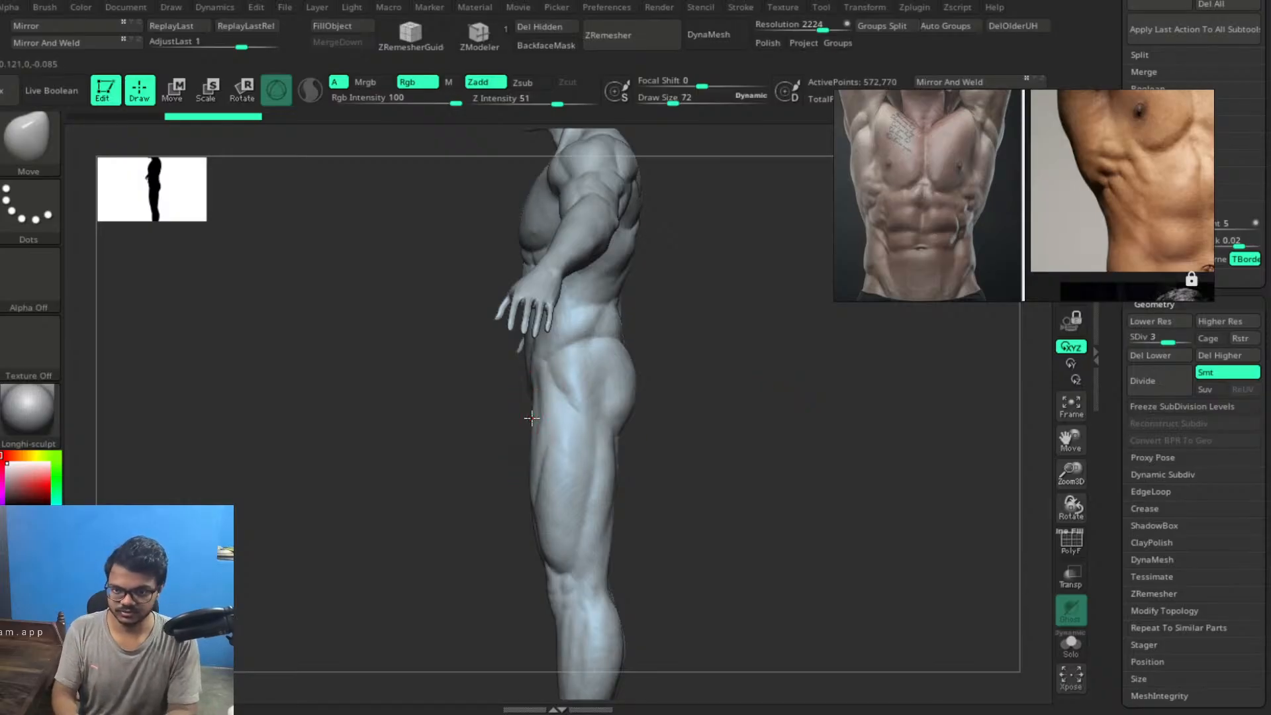
# Enlarge the Move brush to a draw size of 96
pyautogui.press(']')
pyautogui.press(']')
pyautogui.press(']')
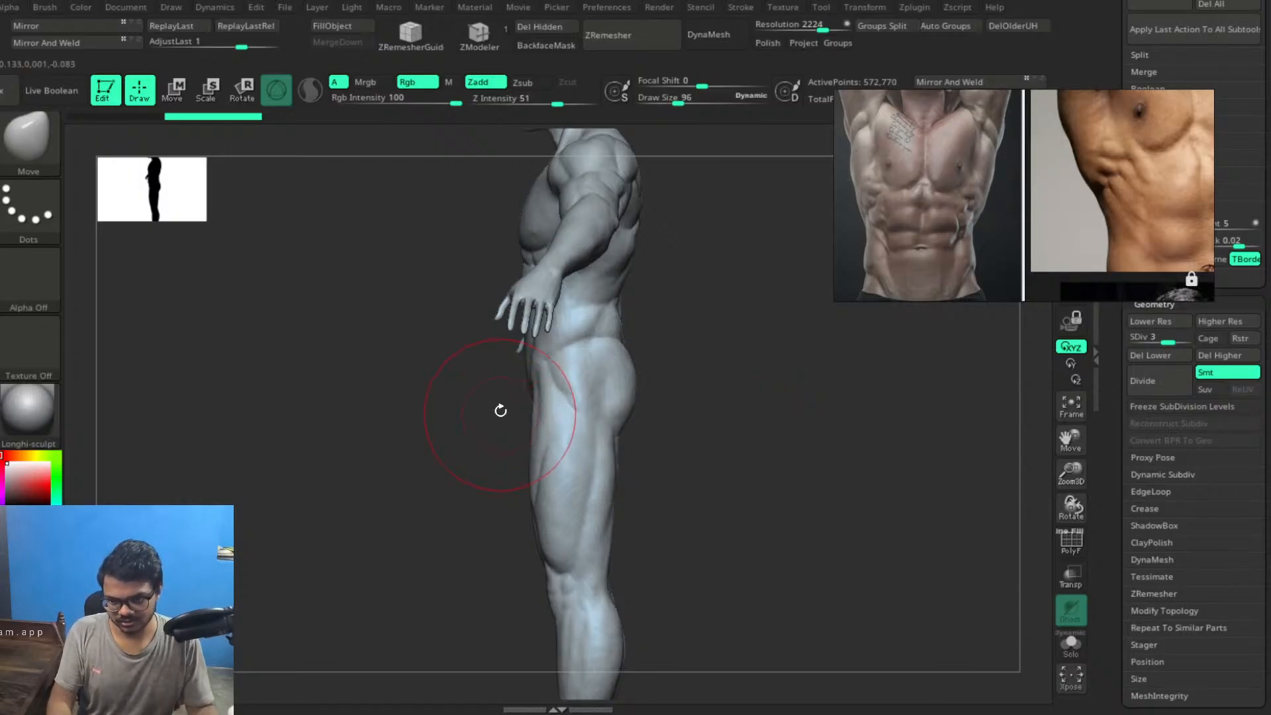
# Push the front contour of the upper thigh forward in side view with the Move brush
pyautogui.moveTo(646, 483)
pyautogui.keyDown('shift'); pyautogui.mouseDown()
pyautogui.moveTo(706, 485)
pyautogui.moveTo(625, 482)
pyautogui.moveTo(581, 443)
pyautogui.moveTo(693, 478)
pyautogui.mouseUp(); pyautogui.keyUp('shift')
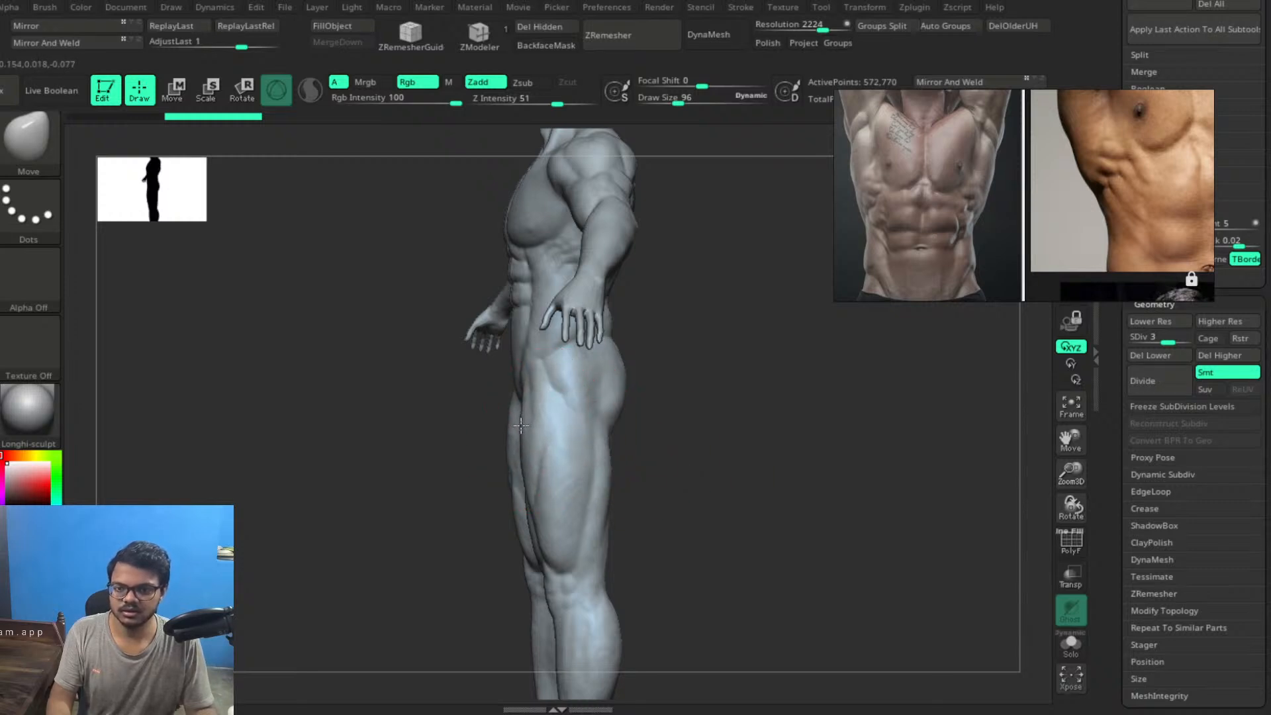
pyautogui.moveTo(709, 468); pyautogui.dragTo(701, 468)
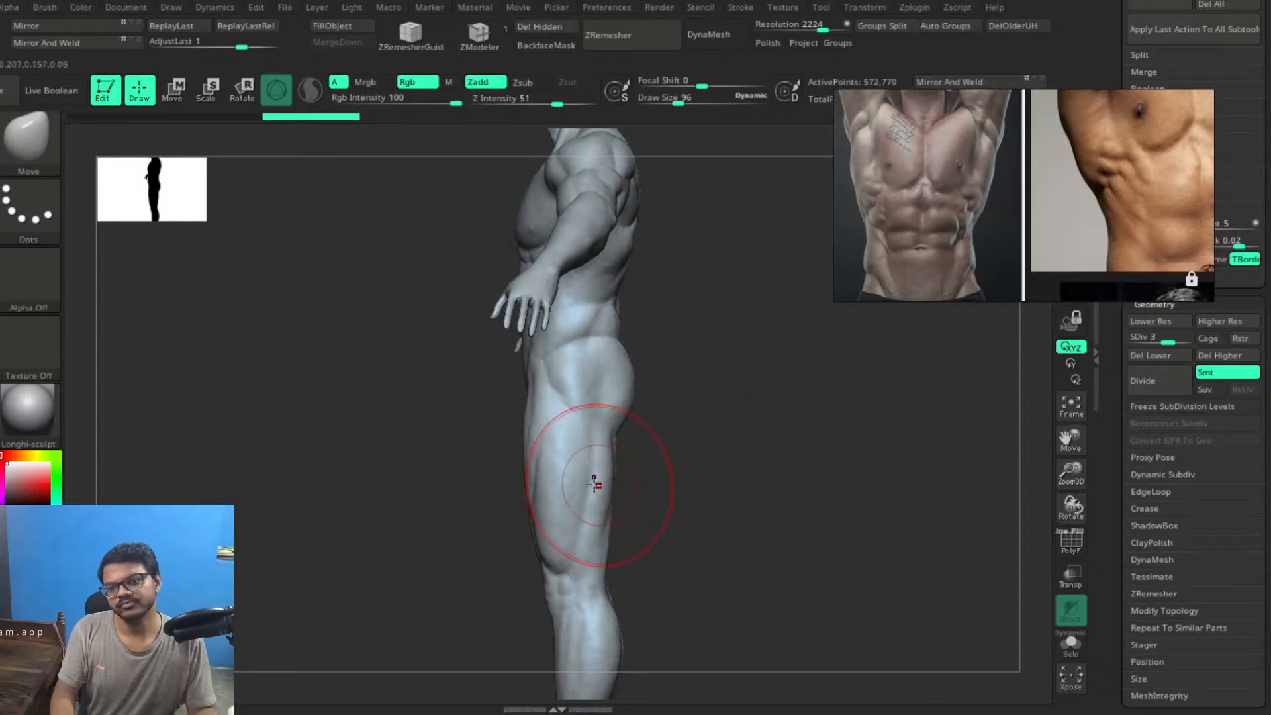
pyautogui.moveTo(532, 495); pyautogui.dragTo(518, 494)
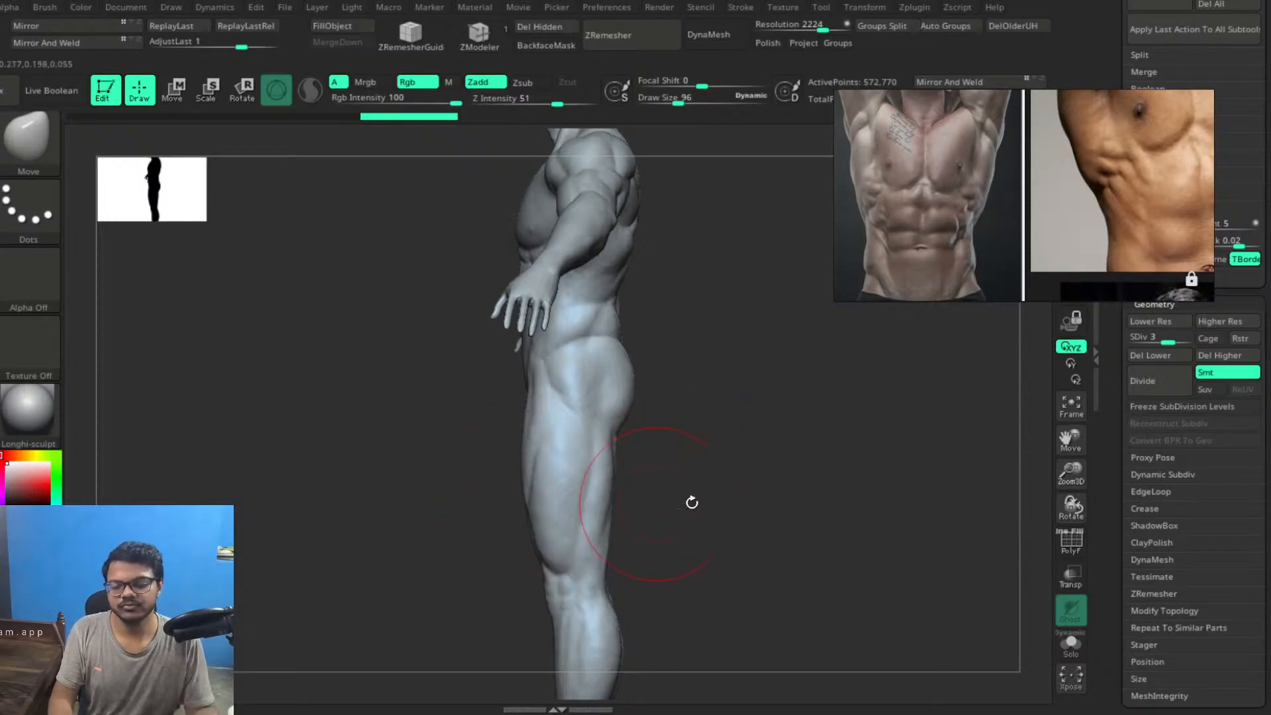
pyautogui.hotkey('ctrl', 'shift')
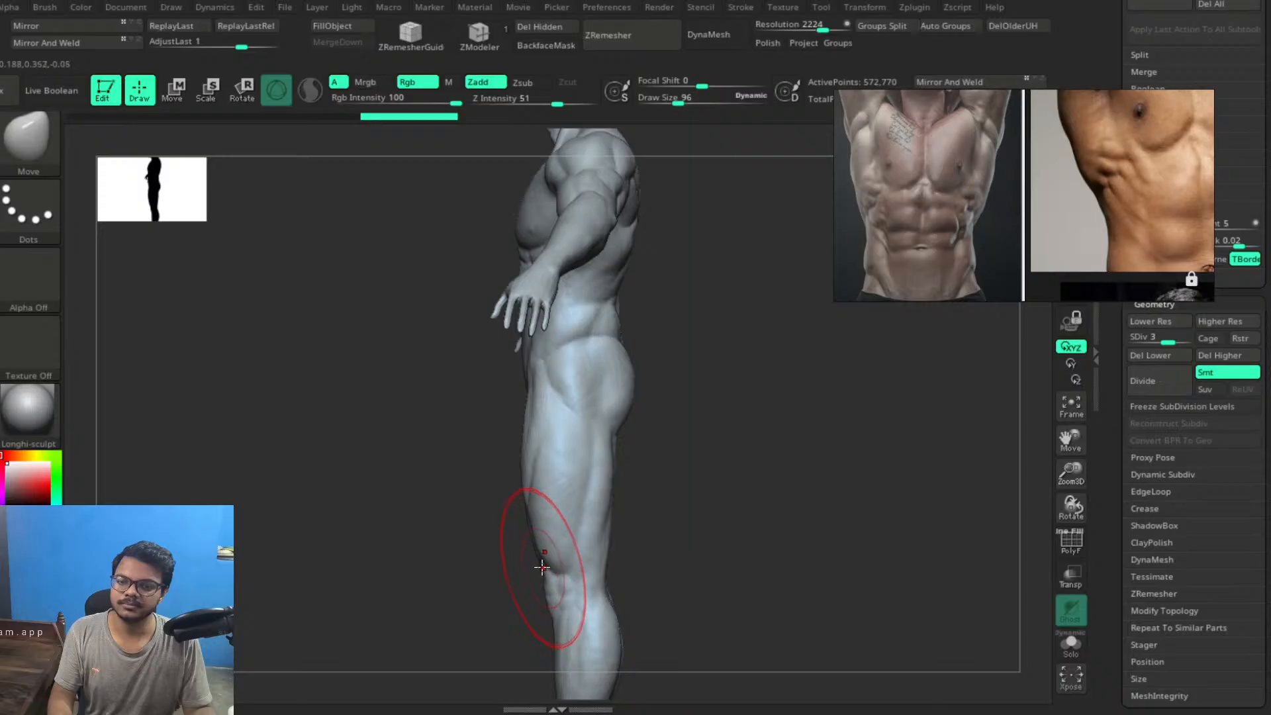
# Try pulling the inner thighs closer together from the front with the Move brush
pyautogui.moveTo(641, 568); pyautogui.dragTo(766, 575)
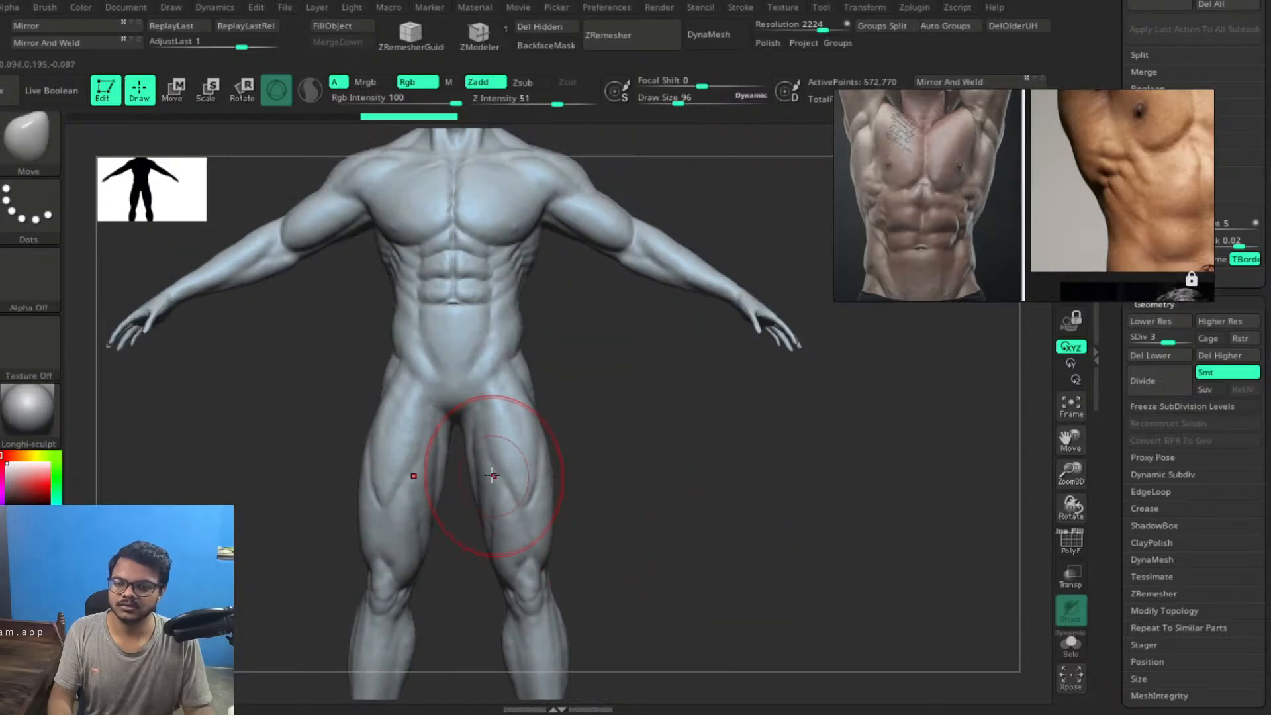
pyautogui.moveTo(492, 475); pyautogui.dragTo(468, 473)
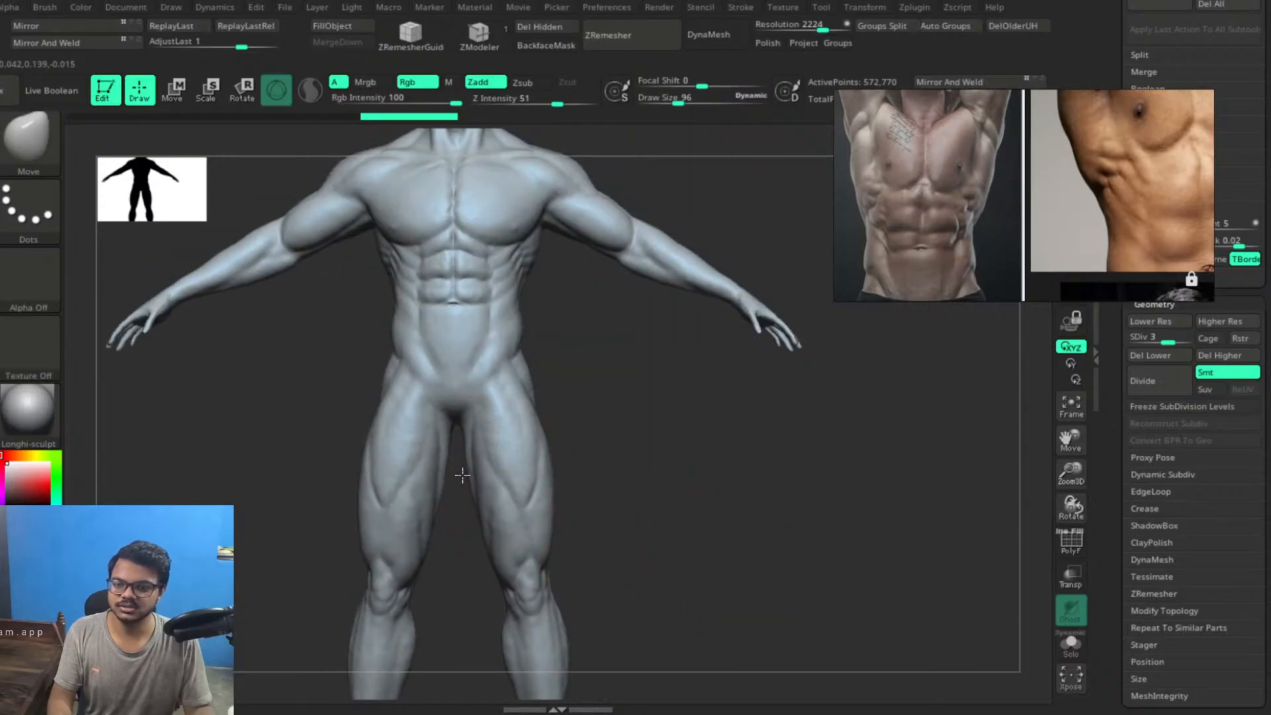
pyautogui.hotkey('ctrl', 'shift')
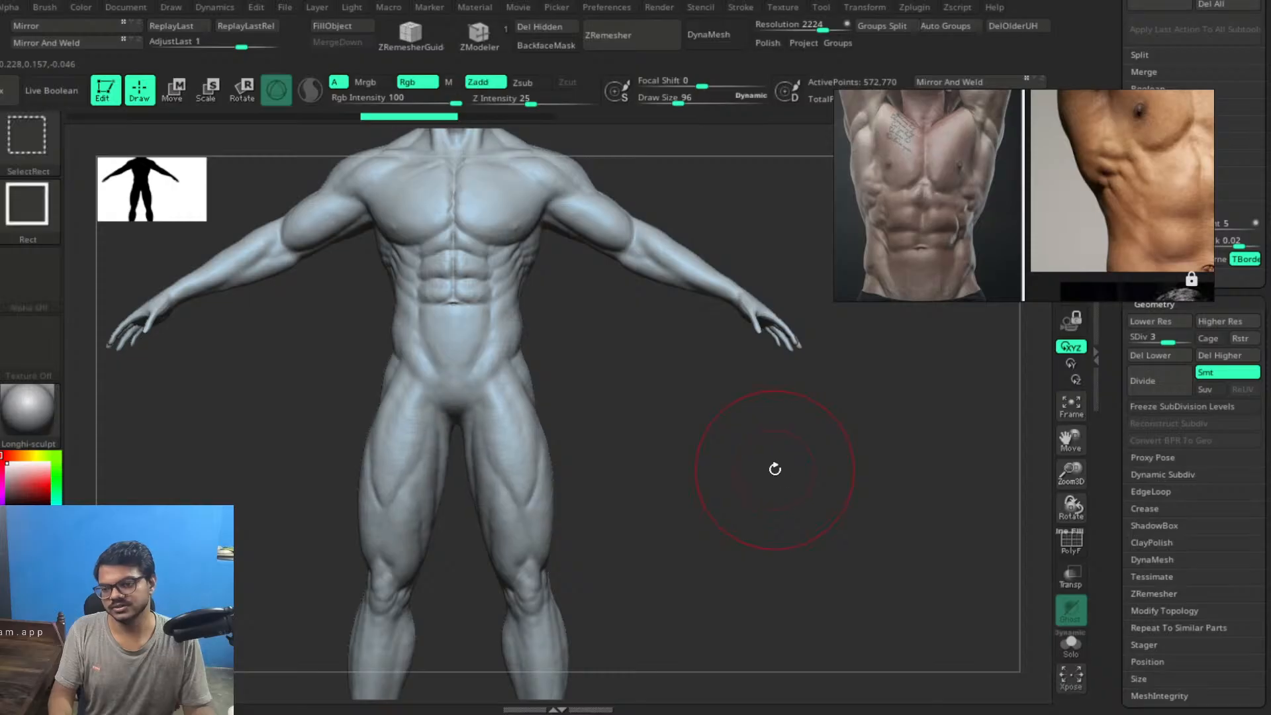
# Compare the thigh shapes on the full figure through the edit history, and undo the last inner-thigh change
pyautogui.keyDown('alt'); pyautogui.moveTo(754, 509); pyautogui.dragTo(634, 384); pyautogui.keyUp('alt')
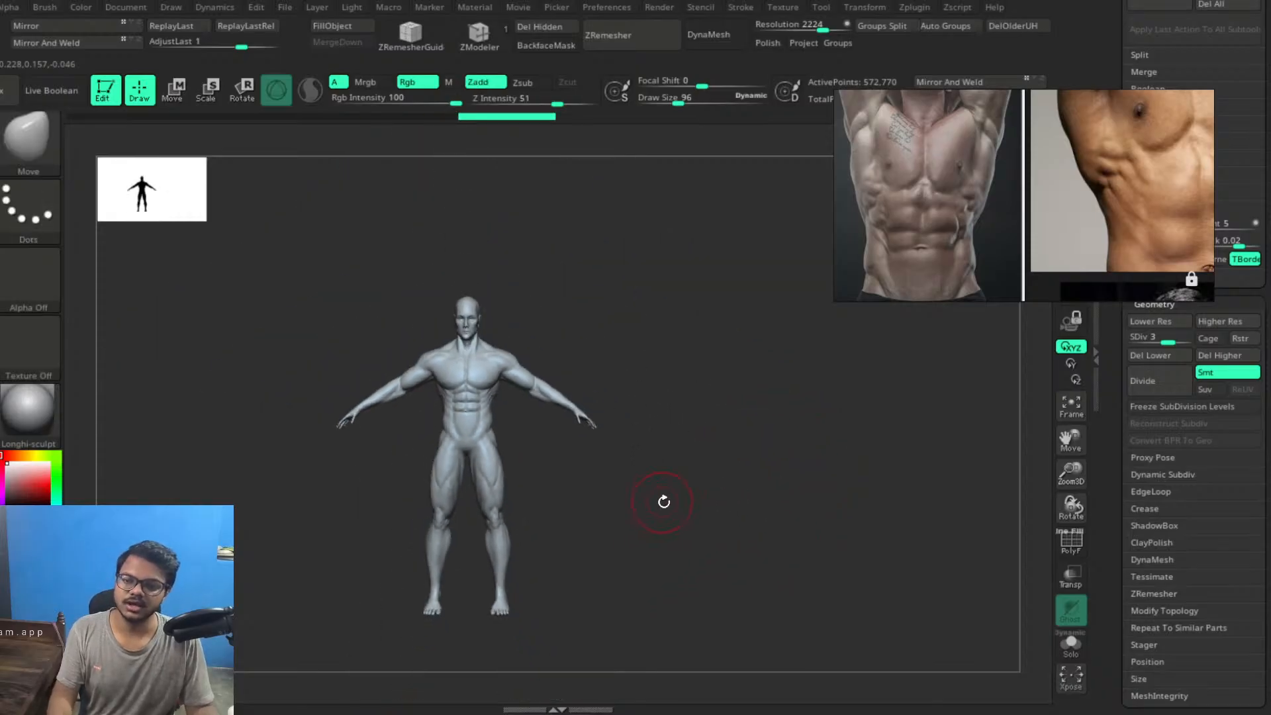
pyautogui.keyDown('alt'); pyautogui.moveTo(664, 502); pyautogui.dragTo(700, 421); pyautogui.keyUp('alt')
pyautogui.moveTo(708, 469)
pyautogui.mouseDown()
pyautogui.moveTo(653, 453)
pyautogui.moveTo(686, 459)
pyautogui.moveTo(614, 466)
pyautogui.moveTo(743, 474)
pyautogui.moveTo(709, 463)
pyautogui.mouseUp()
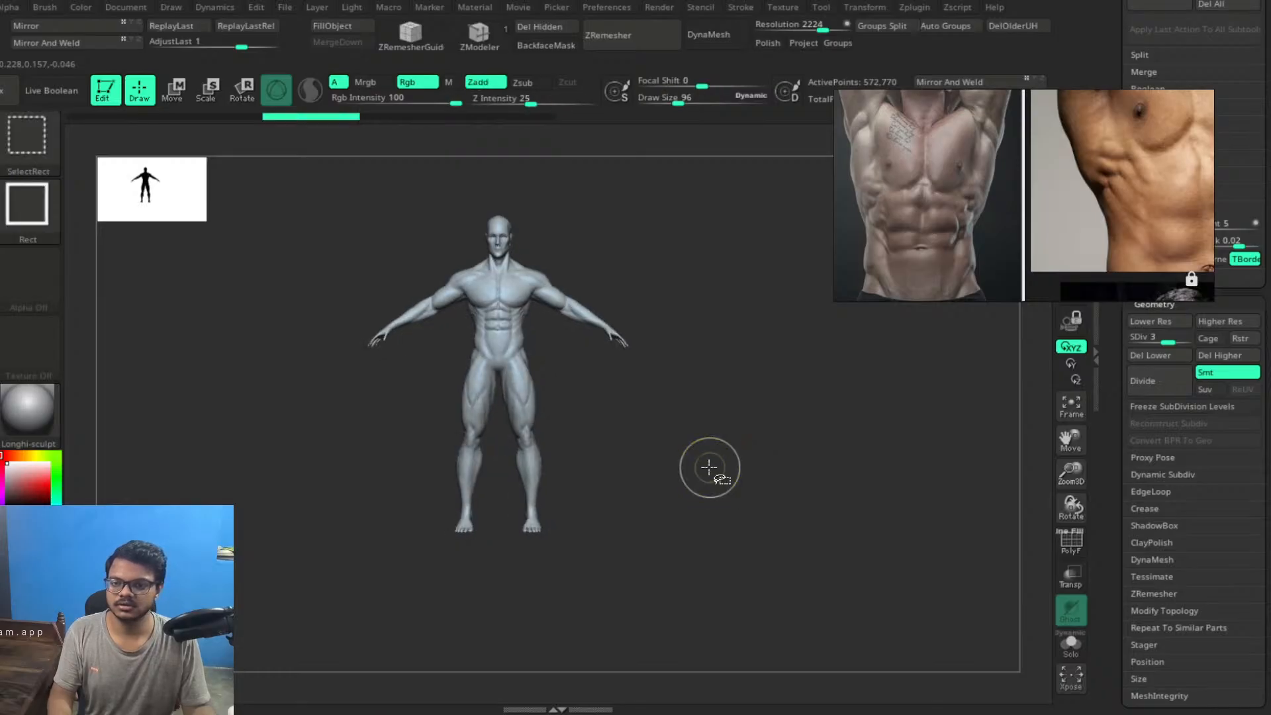
pyautogui.hotkey('ctrl', 'shift', 'z')
pyautogui.hotkey('ctrl', 'shift', 'z')
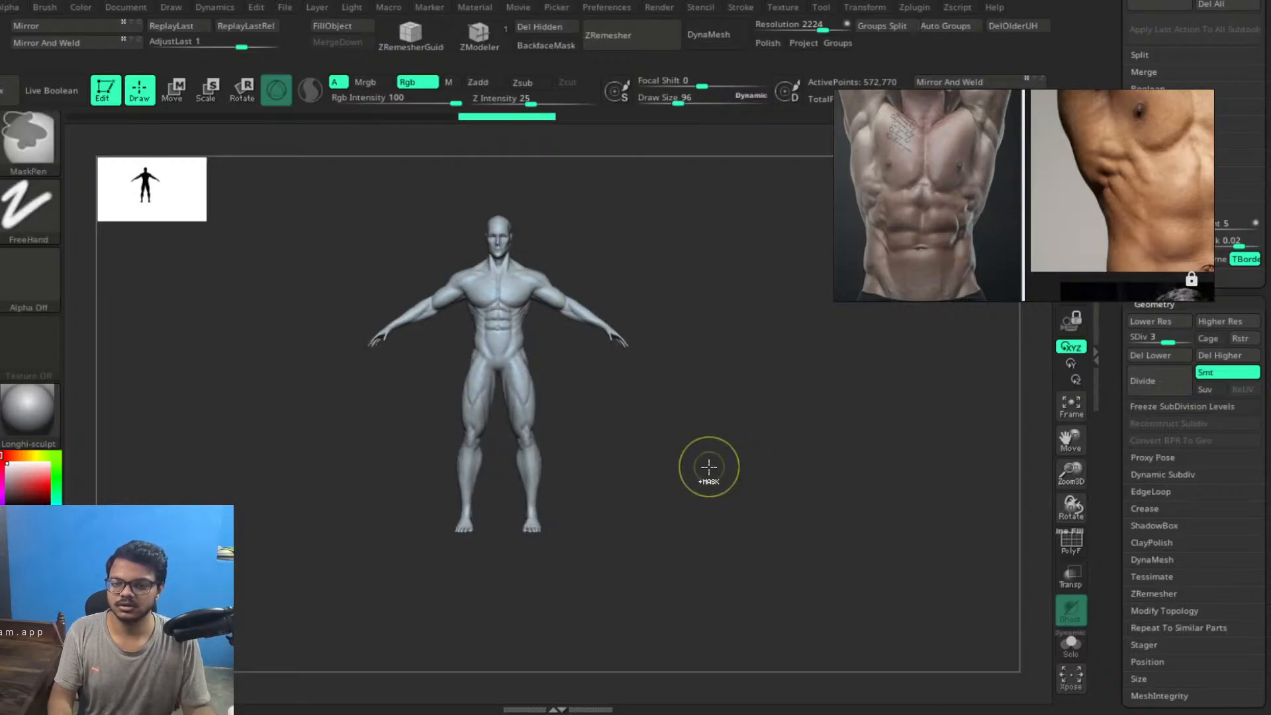
pyautogui.hotkey('ctrl', 'z')
pyautogui.hotkey('ctrl', 'z')
pyautogui.hotkey('ctrl', 'z')
pyautogui.hotkey('ctrl', 'z')
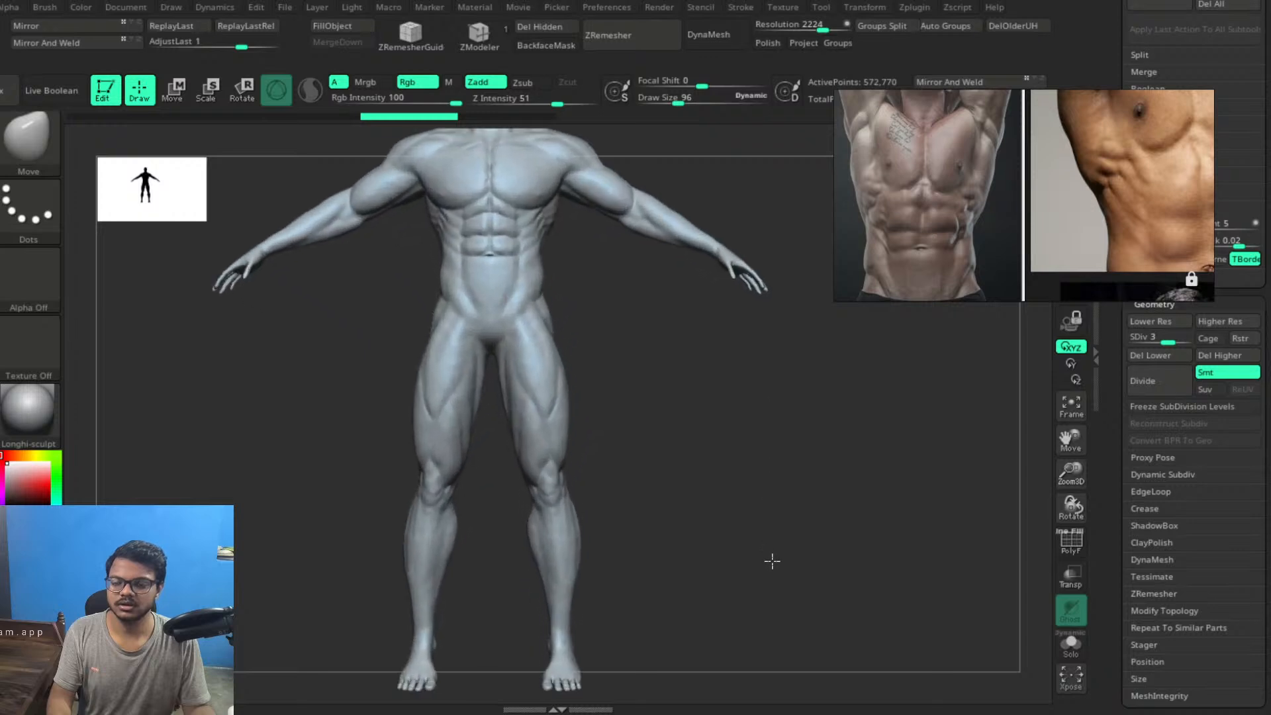
# Examine the full figure from the front and back, and compare its abdomen closely with the tattooed torso reference photo
pyautogui.keyDown('alt'); pyautogui.moveTo(772, 561); pyautogui.dragTo(760, 528); pyautogui.keyUp('alt')
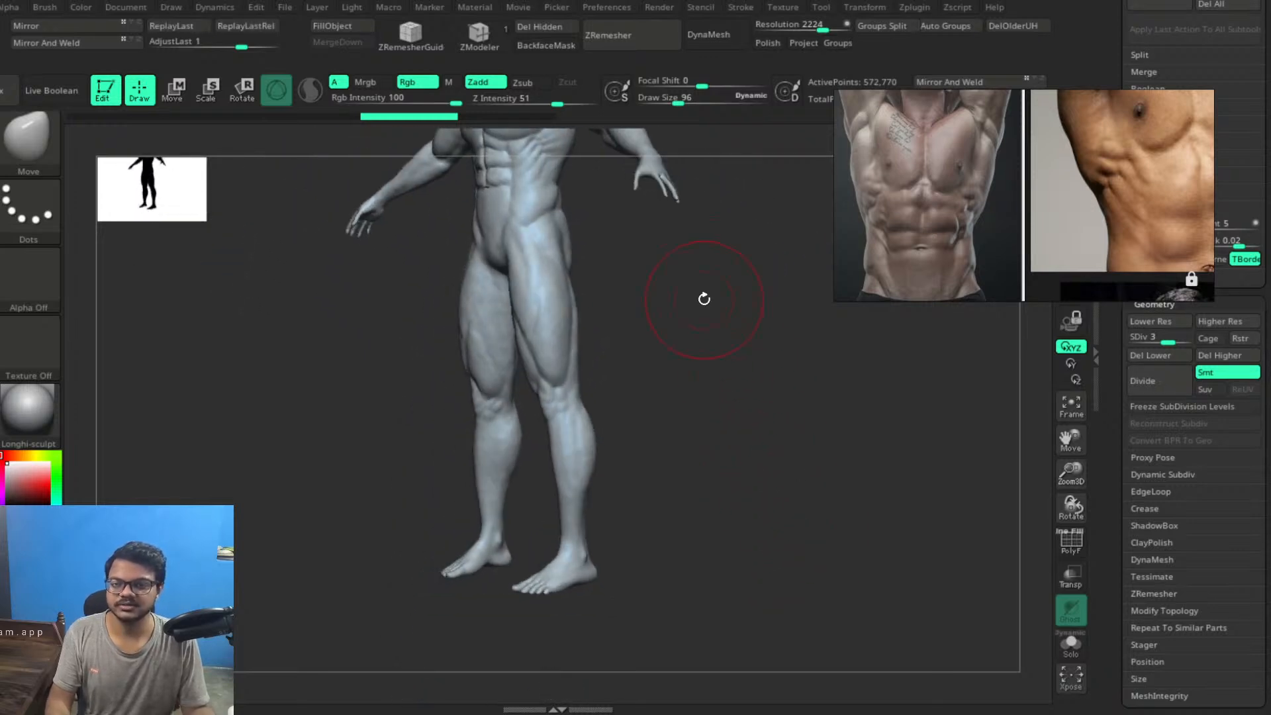
pyautogui.keyDown('alt'); pyautogui.moveTo(704, 298); pyautogui.dragTo(704, 447); pyautogui.keyUp('alt')
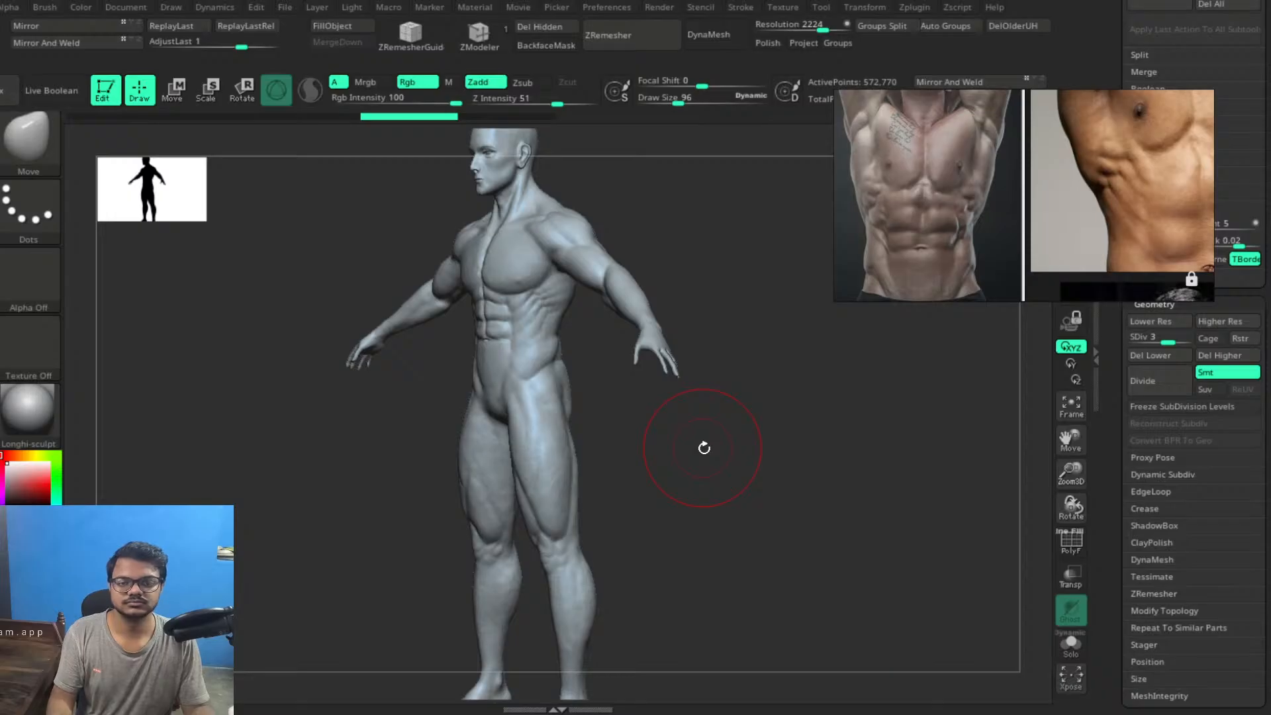
pyautogui.moveTo(724, 448); pyautogui.dragTo(744, 414)
pyautogui.scroll(-4, 956, 208)
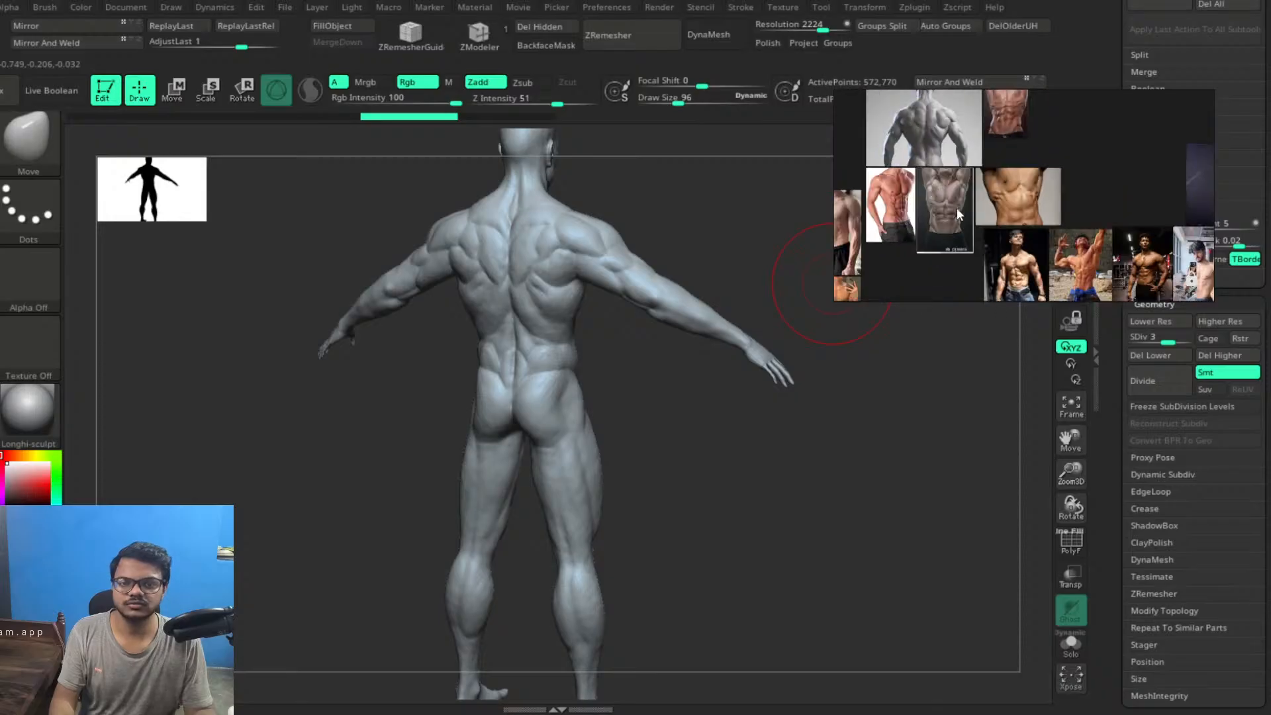
pyautogui.moveTo(868, 483); pyautogui.dragTo(734, 468)
pyautogui.scroll(5, 959, 231)
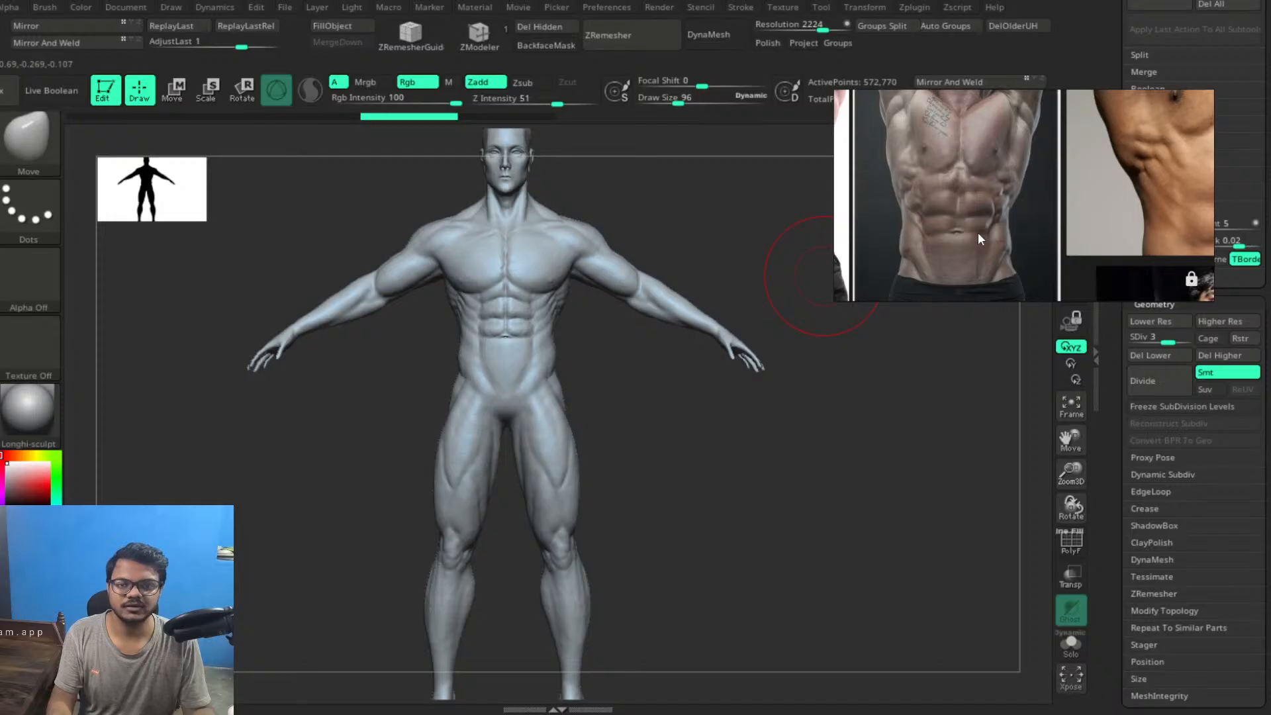
pyautogui.scroll(4, 979, 232)
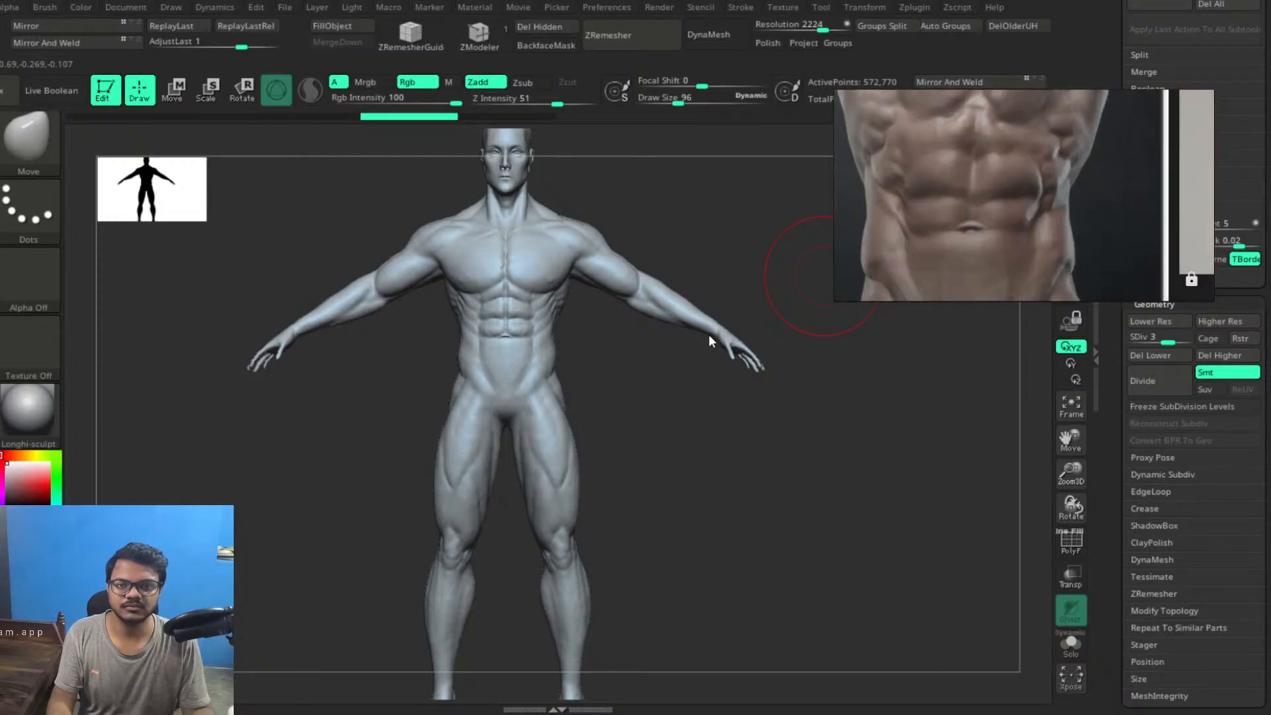
pyautogui.moveTo(652, 445); pyautogui.dragTo(709, 457, button='right')
pyautogui.keyDown('ctrl'); pyautogui.moveTo(538, 364); pyautogui.dragTo(622, 497, button='right'); pyautogui.keyUp('ctrl')
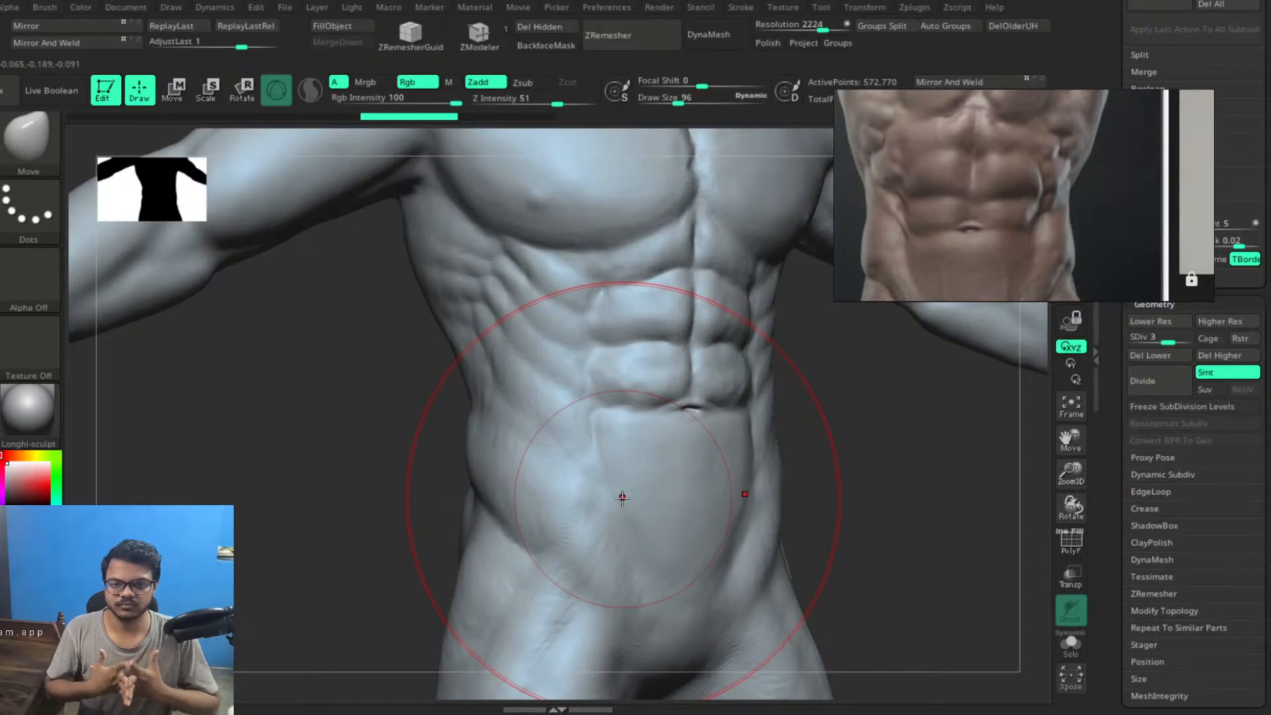
# Switch to the ClayBuildup brush and reduce its draw size to about 27 for work on the abdomen
pyautogui.press('b')
pyautogui.press('c')
pyautogui.press('b')
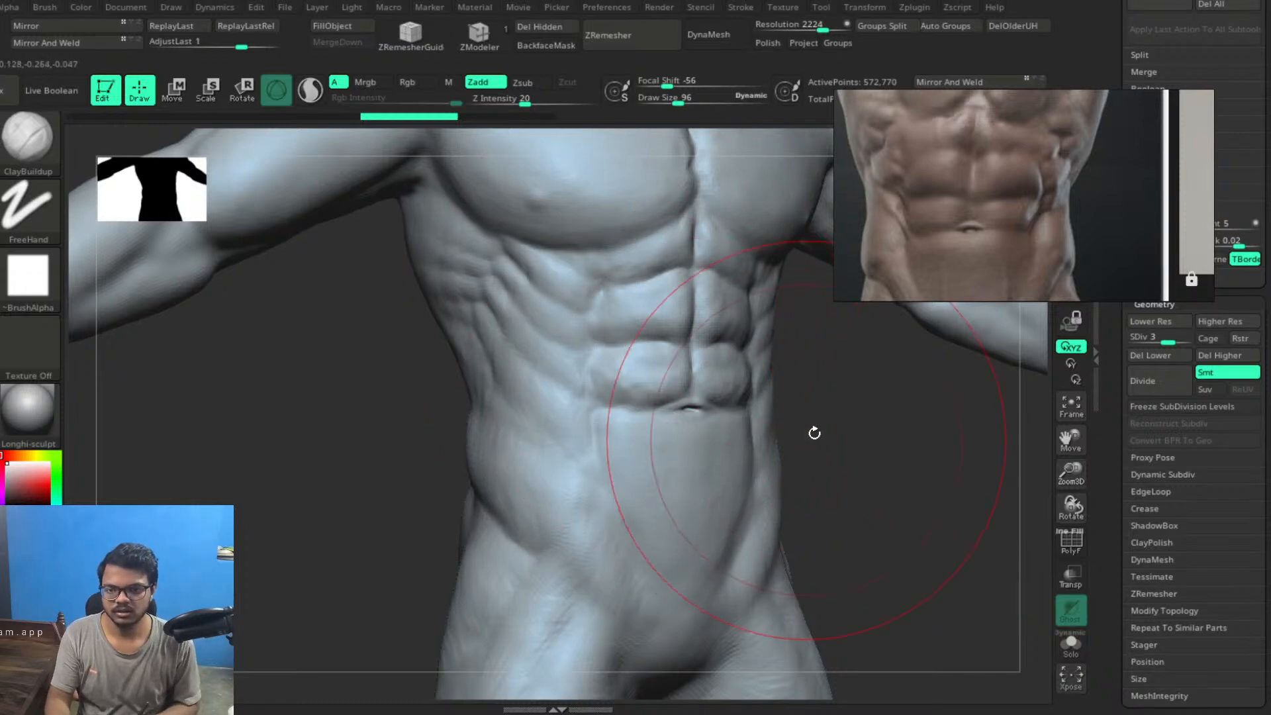
pyautogui.press('s')
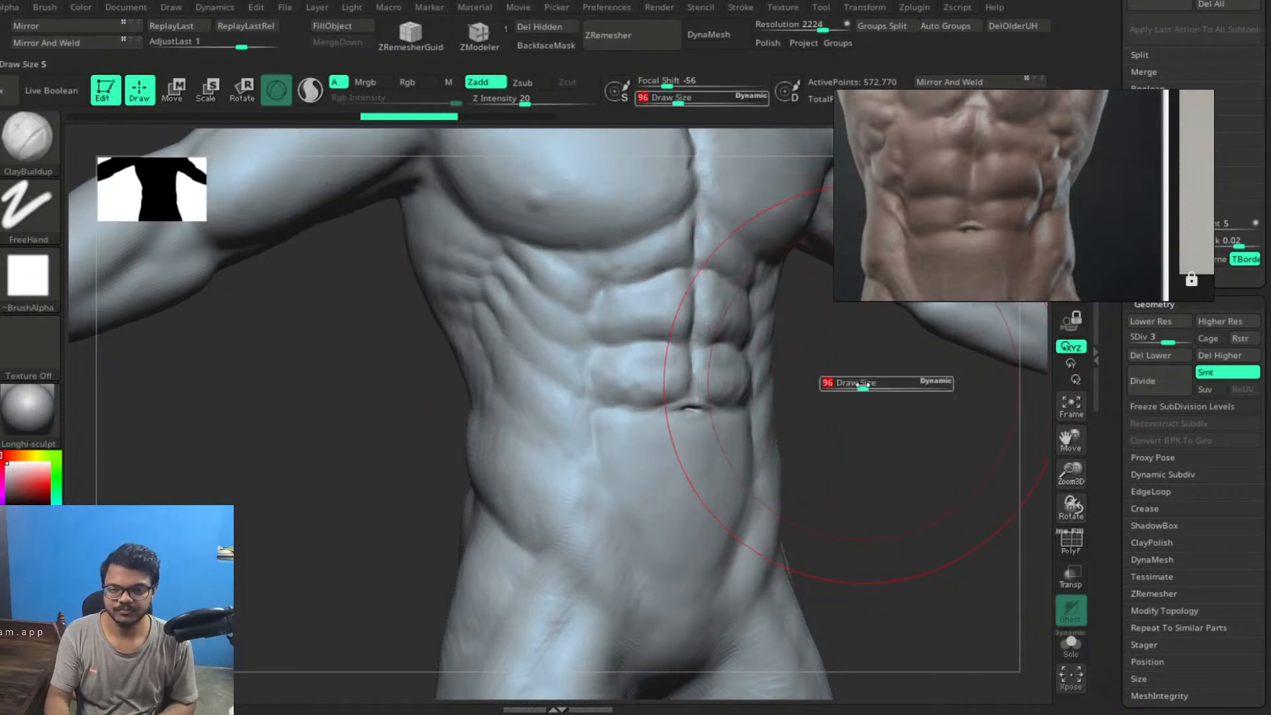
pyautogui.moveTo(861, 385); pyautogui.dragTo(845, 385)
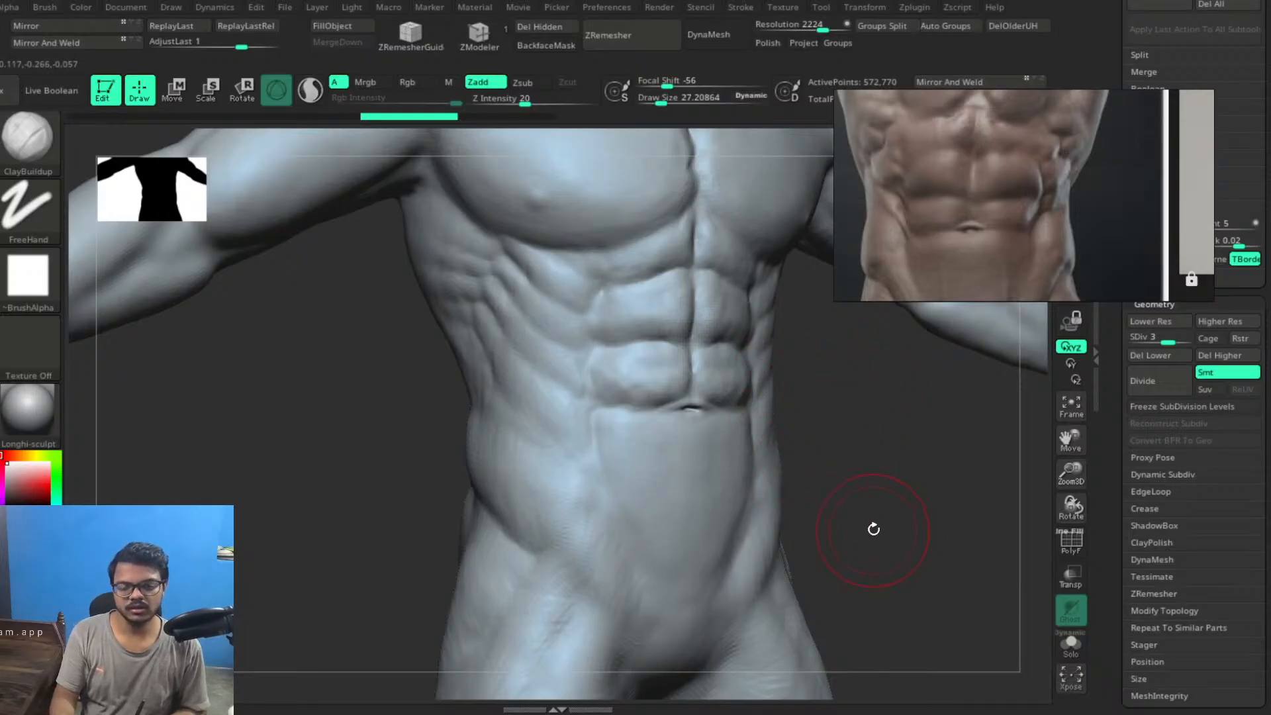
pyautogui.keyDown('shift'); pyautogui.moveTo(859, 505); pyautogui.dragTo(845, 513); pyautogui.keyUp('shift')
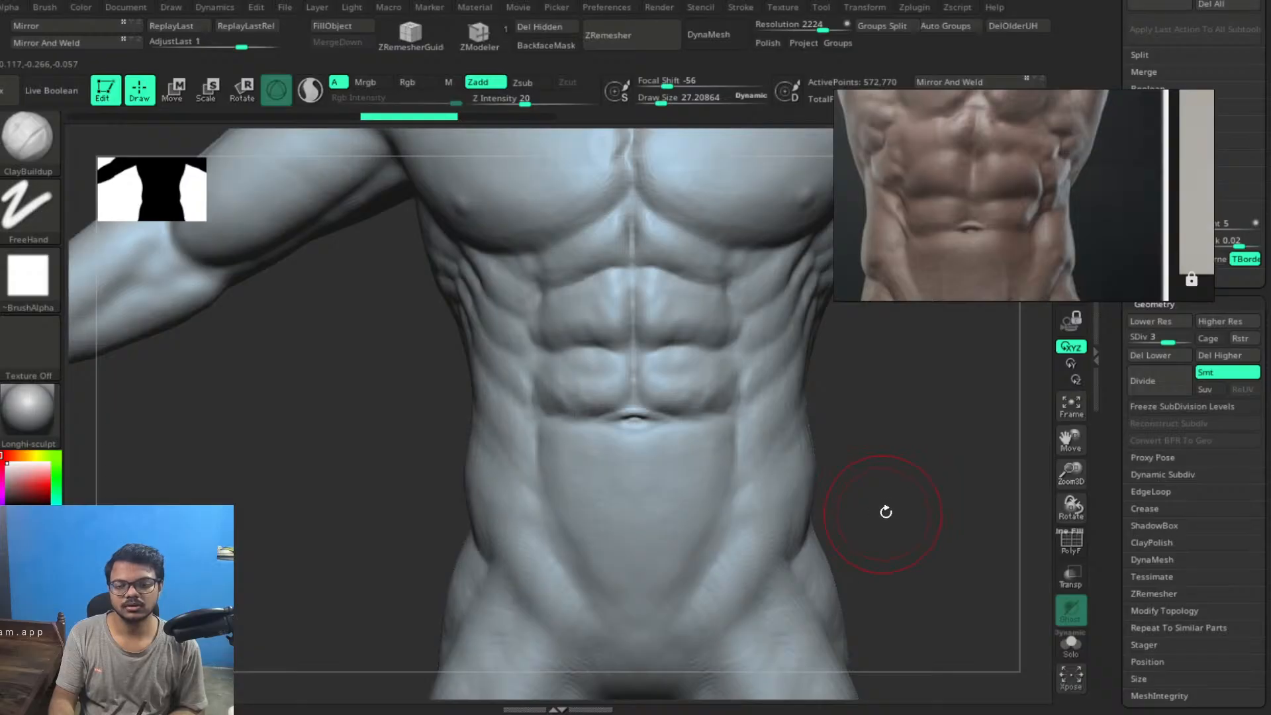
pyautogui.rightClick(889, 513)
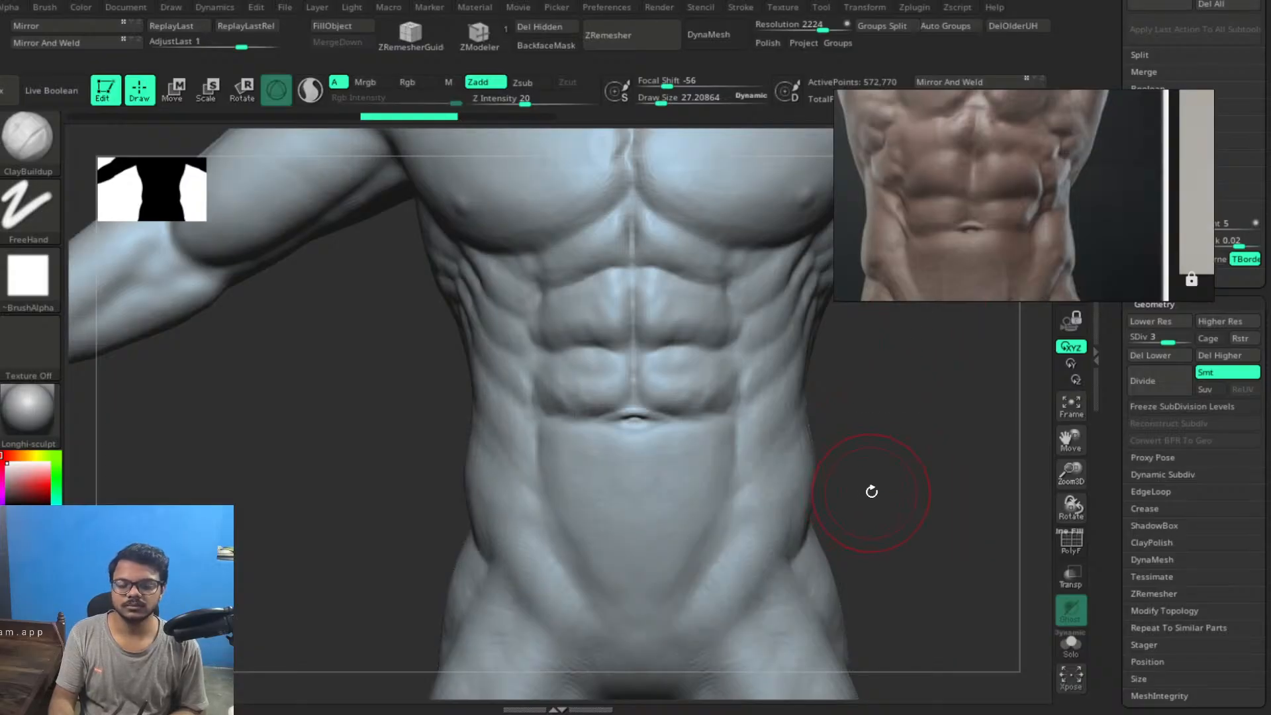
pyautogui.moveTo(884, 473)
pyautogui.mouseDown()
pyautogui.moveTo(872, 397)
pyautogui.moveTo(871, 409)
pyautogui.mouseUp()
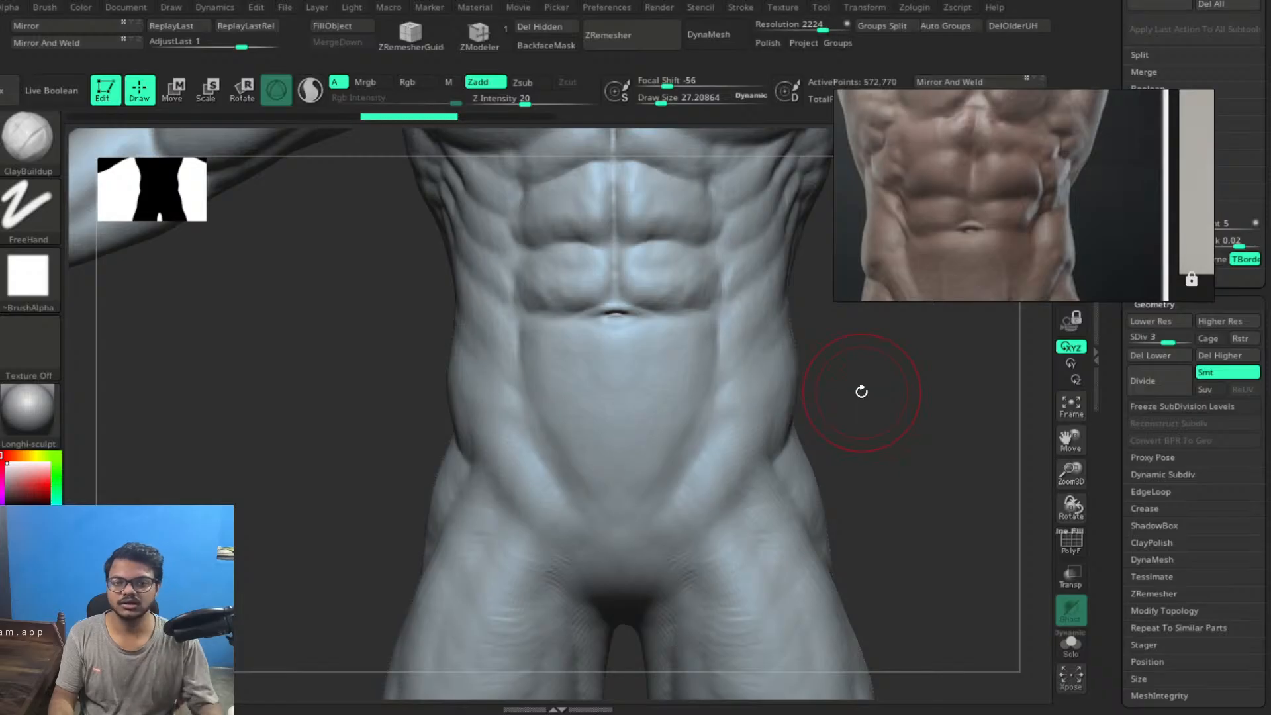
# Enlarge the reference window, frame the tattooed torso photo in it, and move the window clear of the sculpt
pyautogui.moveTo(1012, 299); pyautogui.dragTo(1011, 364)
pyautogui.moveTo(1006, 277); pyautogui.dragTo(1030, 297)
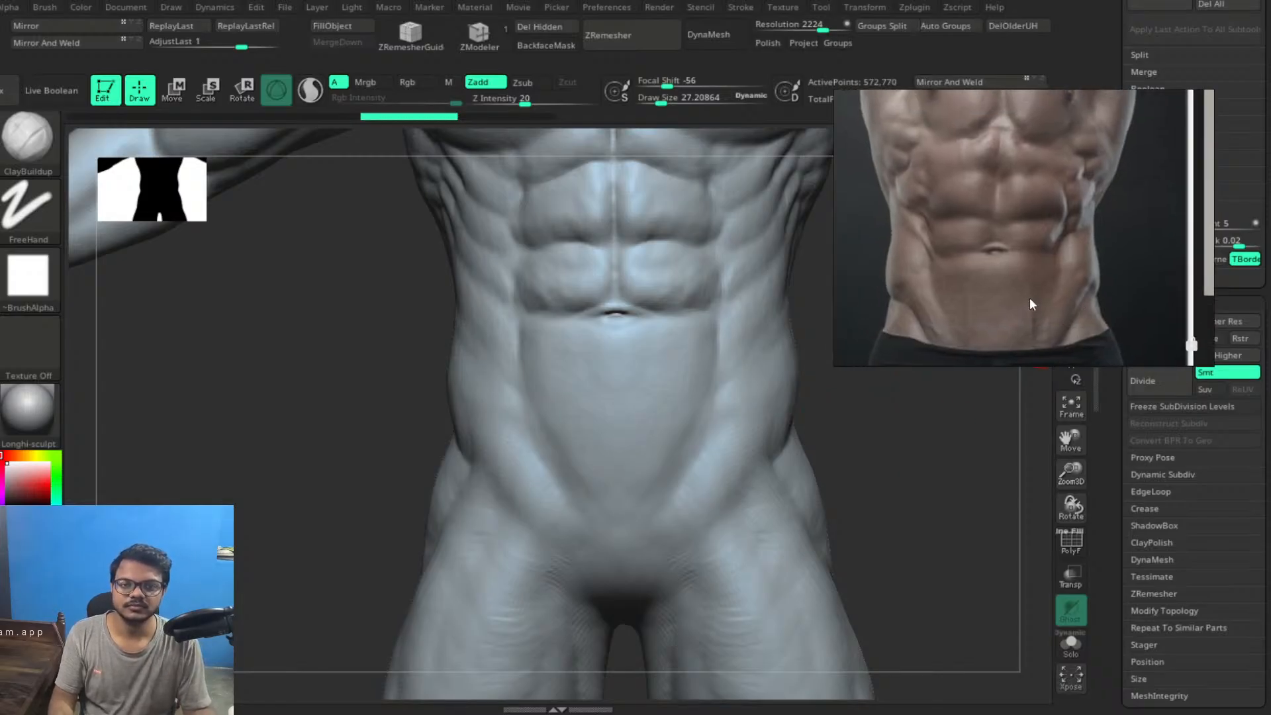
pyautogui.moveTo(1047, 367); pyautogui.dragTo(1110, 405)
pyautogui.moveTo(1096, 331); pyautogui.dragTo(1087, 362)
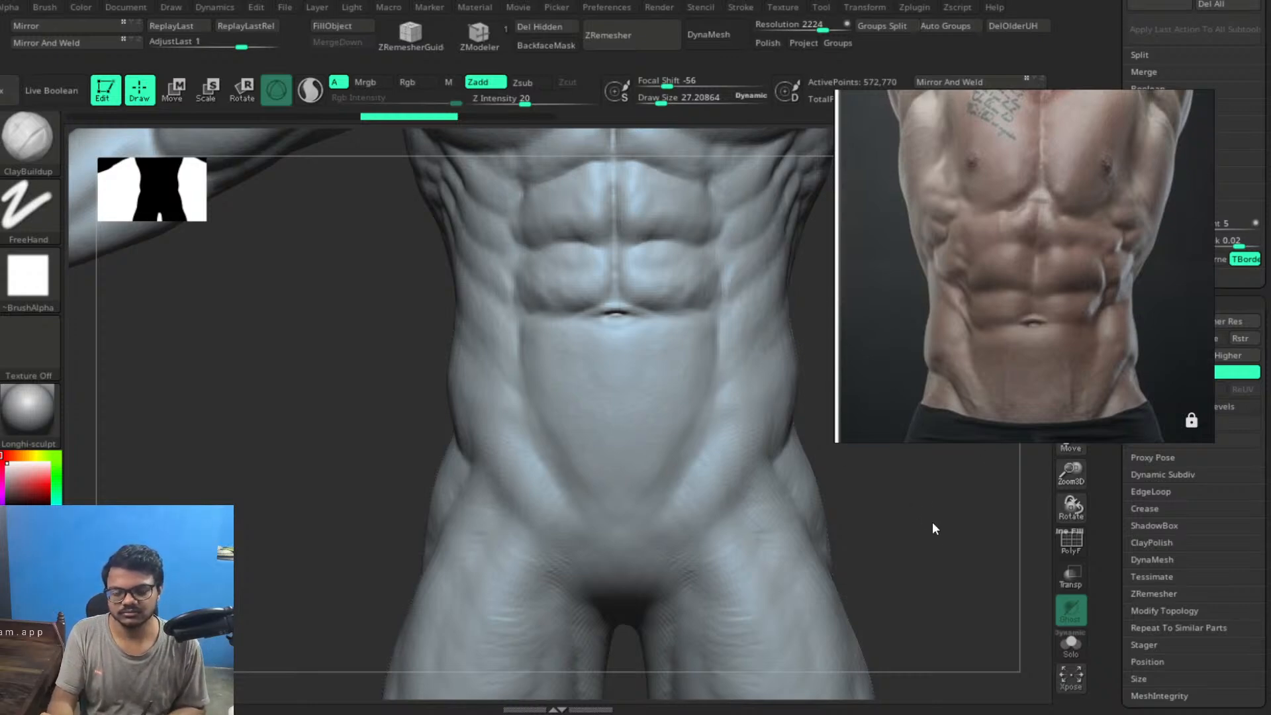
pyautogui.moveTo(952, 525)
pyautogui.mouseDown()
pyautogui.moveTo(924, 503)
pyautogui.moveTo(925, 514)
pyautogui.moveTo(957, 507)
pyautogui.mouseUp()
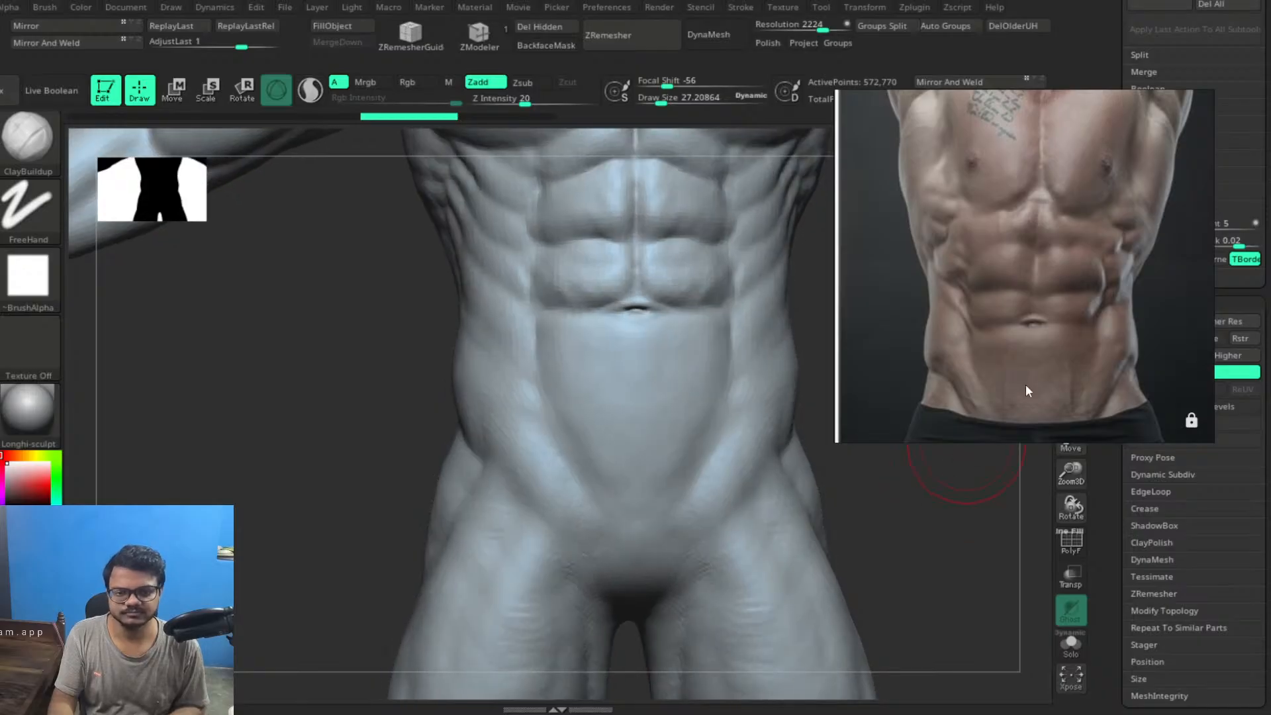
pyautogui.moveTo(1027, 387); pyautogui.dragTo(1114, 378)
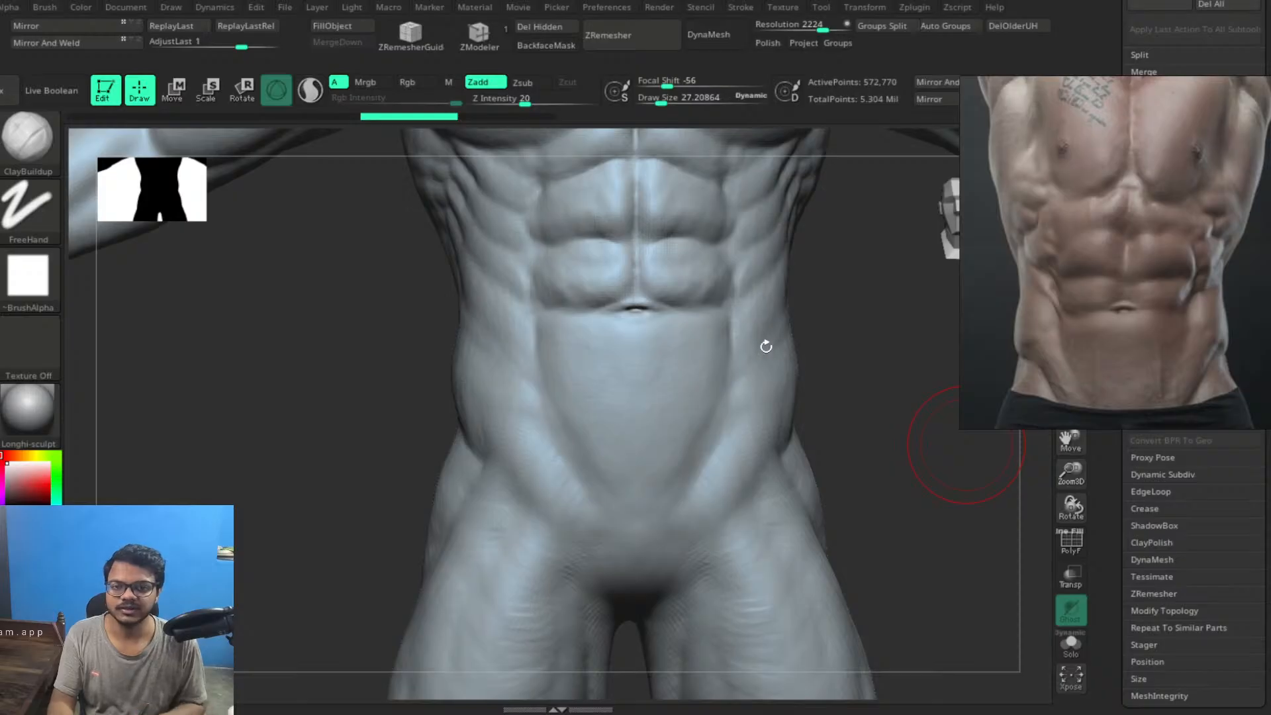
# Define the curved side borders of the lower abdomen with ClayBuildup at a draw size of about 19, and smooth the strokes
pyautogui.moveTo(850, 437); pyautogui.dragTo(874, 443)
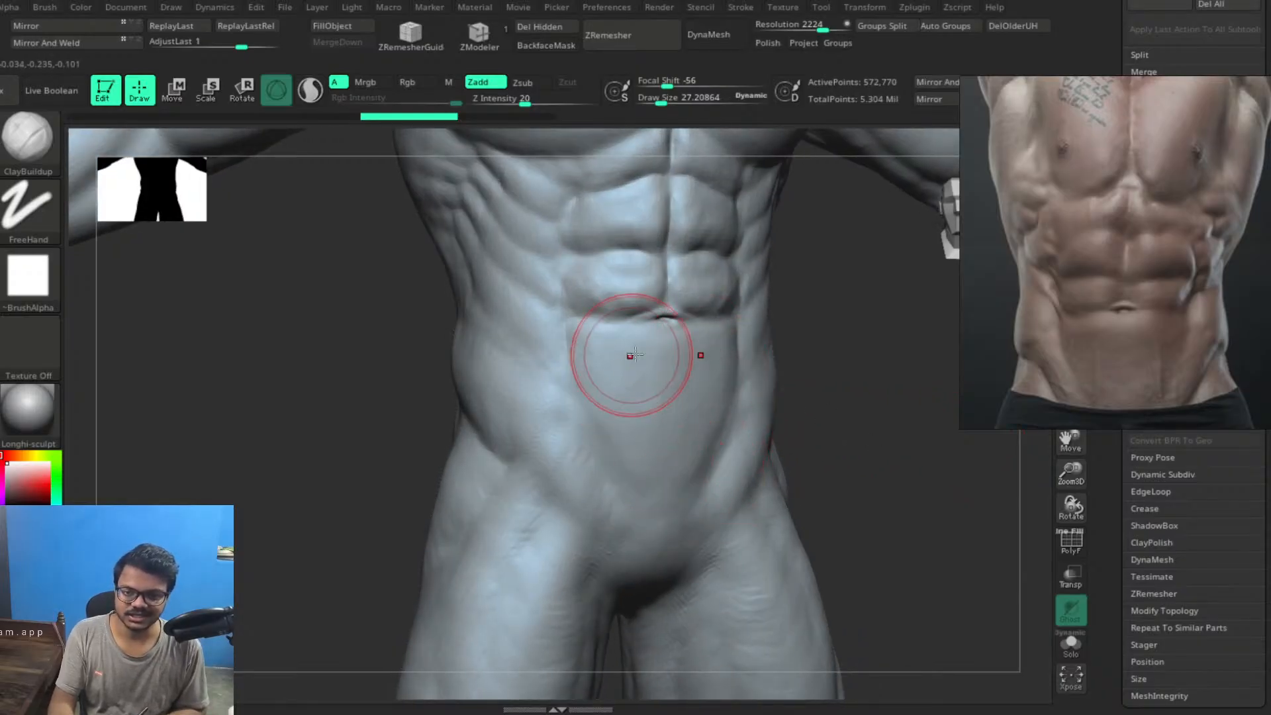
pyautogui.moveTo(828, 471)
pyautogui.mouseDown()
pyautogui.moveTo(867, 479)
pyautogui.moveTo(851, 477)
pyautogui.mouseUp()
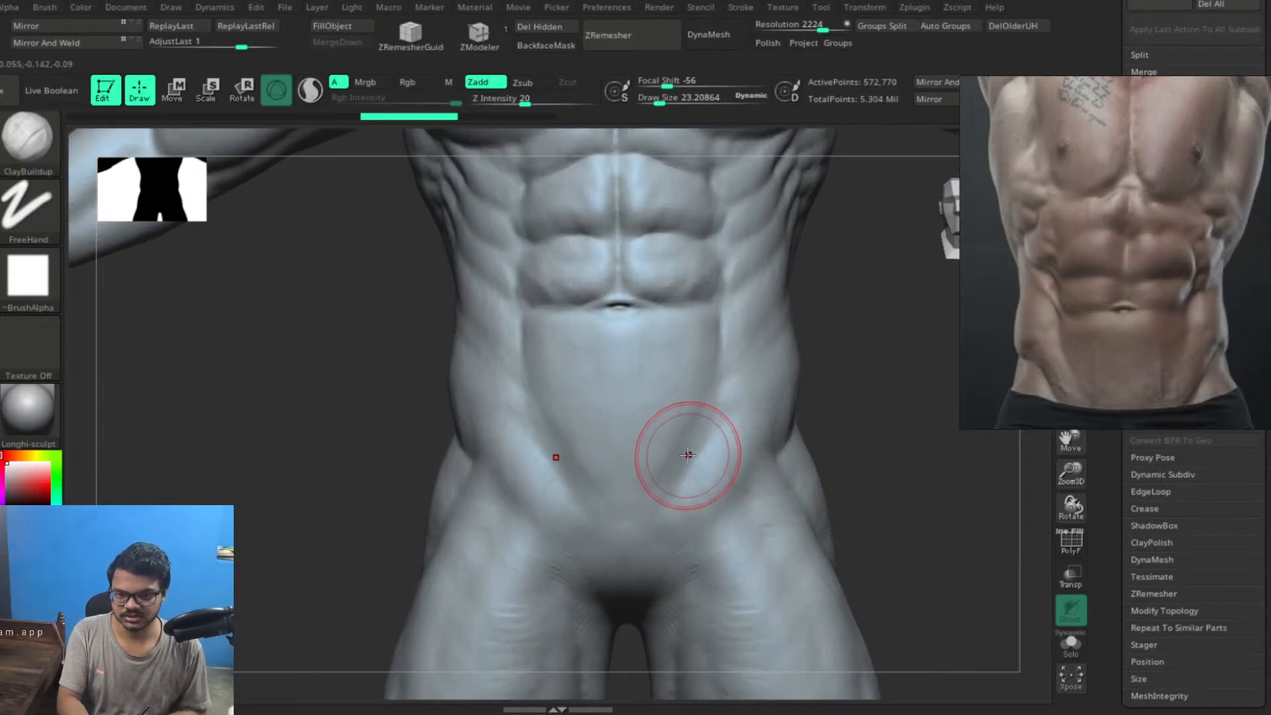
pyautogui.press('[')
pyautogui.moveTo(694, 430)
pyautogui.mouseDown()
pyautogui.moveTo(659, 476)
pyautogui.moveTo(682, 437)
pyautogui.moveTo(677, 455)
pyautogui.mouseUp()
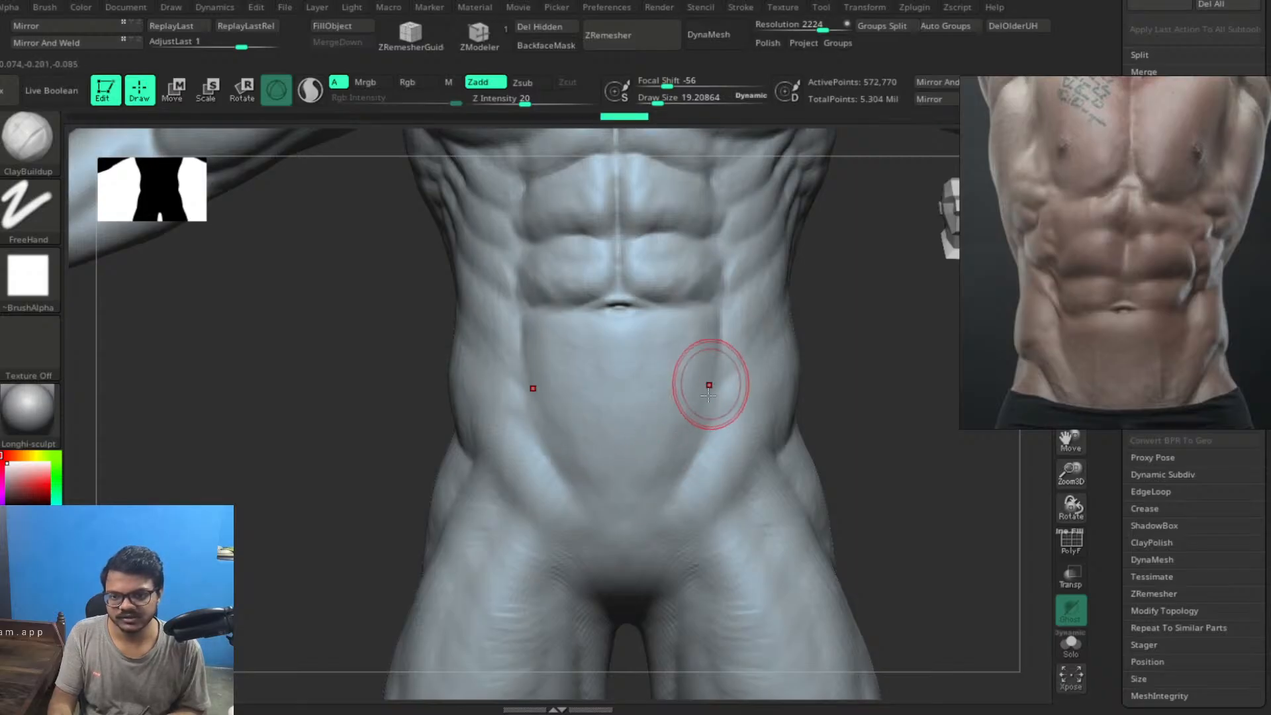
pyautogui.moveTo(709, 384); pyautogui.dragTo(668, 458)
pyautogui.moveTo(691, 417)
pyautogui.mouseDown()
pyautogui.moveTo(656, 471)
pyautogui.moveTo(689, 423)
pyautogui.moveTo(674, 438)
pyautogui.mouseUp()
pyautogui.moveTo(643, 488)
pyautogui.mouseDown()
pyautogui.moveTo(656, 458)
pyautogui.moveTo(683, 454)
pyautogui.moveTo(634, 496)
pyautogui.moveTo(601, 502)
pyautogui.moveTo(621, 494)
pyautogui.mouseUp()
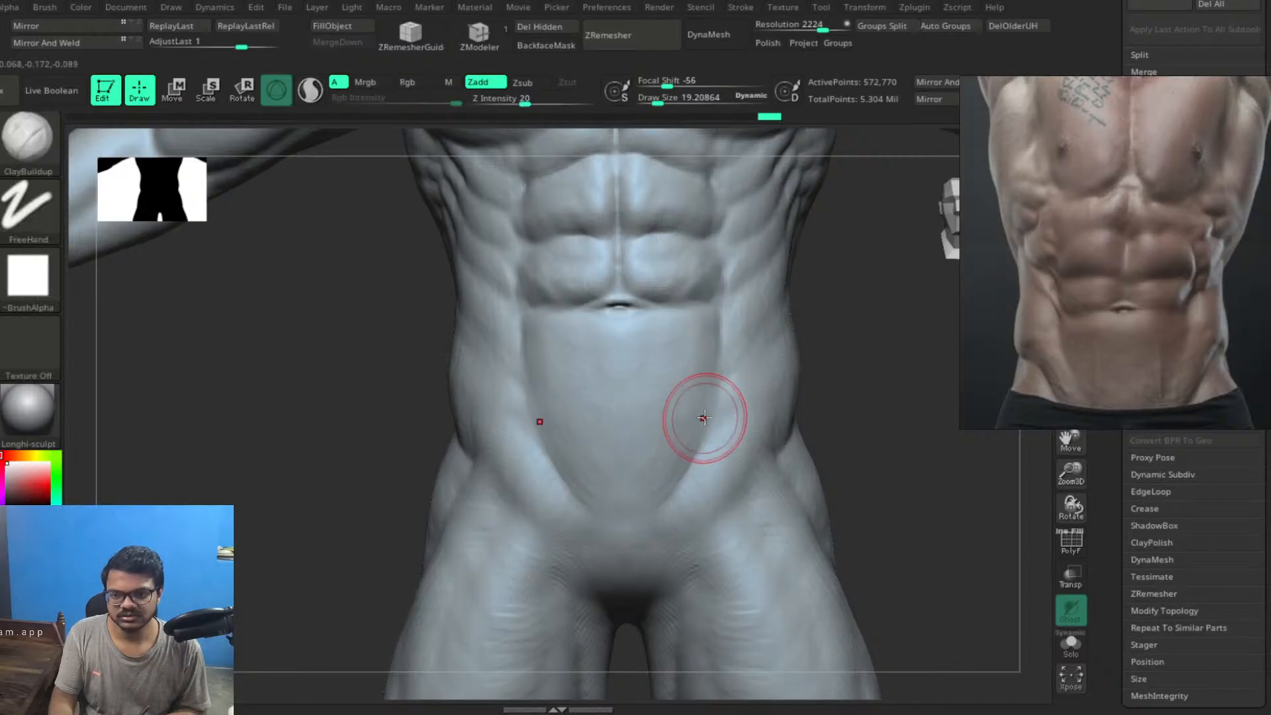
pyautogui.moveTo(704, 418); pyautogui.dragTo(690, 450)
pyautogui.moveTo(653, 501); pyautogui.dragTo(672, 456)
pyautogui.moveTo(671, 456)
pyautogui.keyDown('shift'); pyautogui.mouseDown()
pyautogui.moveTo(668, 470)
pyautogui.moveTo(665, 457)
pyautogui.mouseUp(); pyautogui.keyUp('shift')
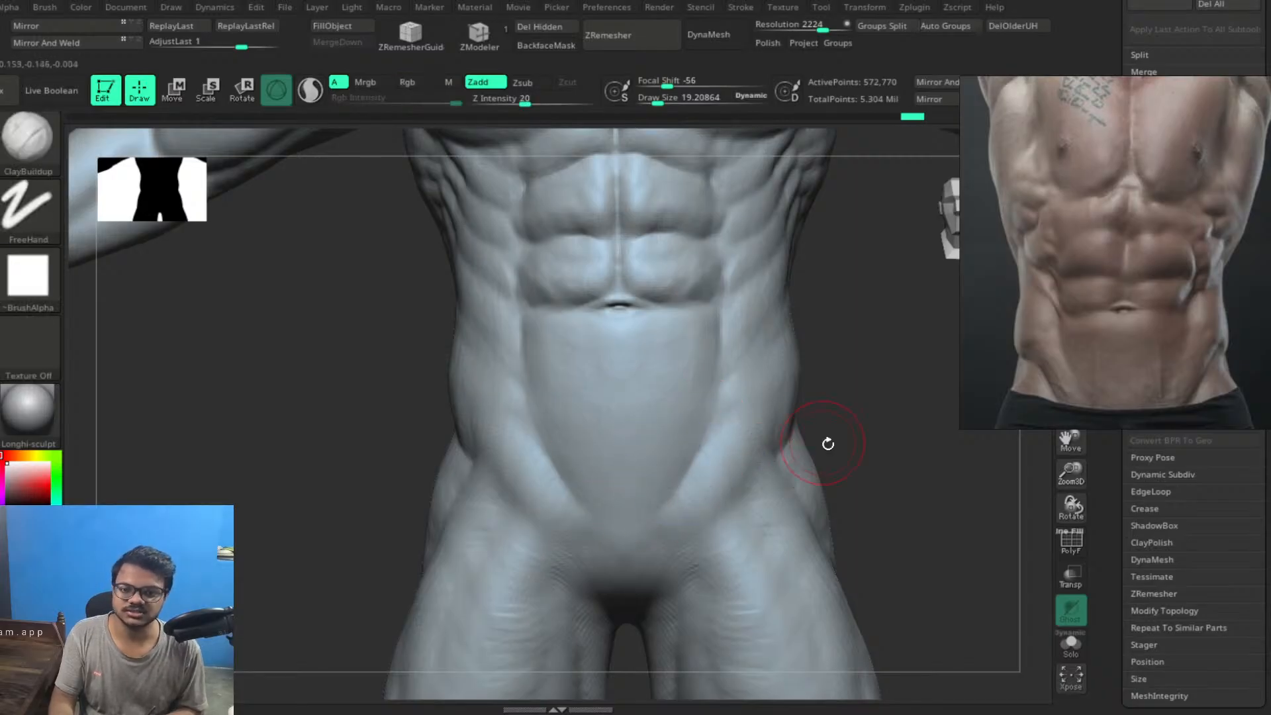
# Build up the obliques beside the lower abdomen and along their lower edge above the hips with ClayBuildup
pyautogui.moveTo(897, 457); pyautogui.dragTo(843, 406)
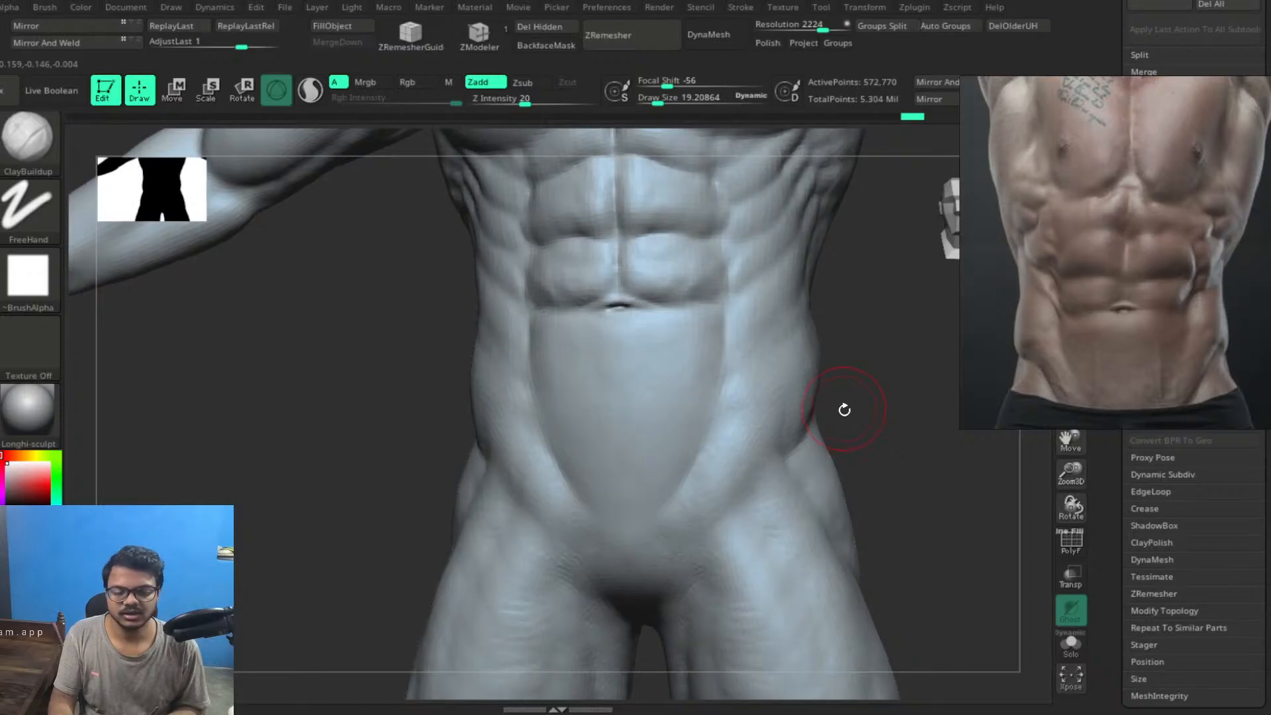
pyautogui.moveTo(898, 457)
pyautogui.mouseDown()
pyautogui.moveTo(876, 462)
pyautogui.moveTo(854, 444)
pyautogui.mouseUp()
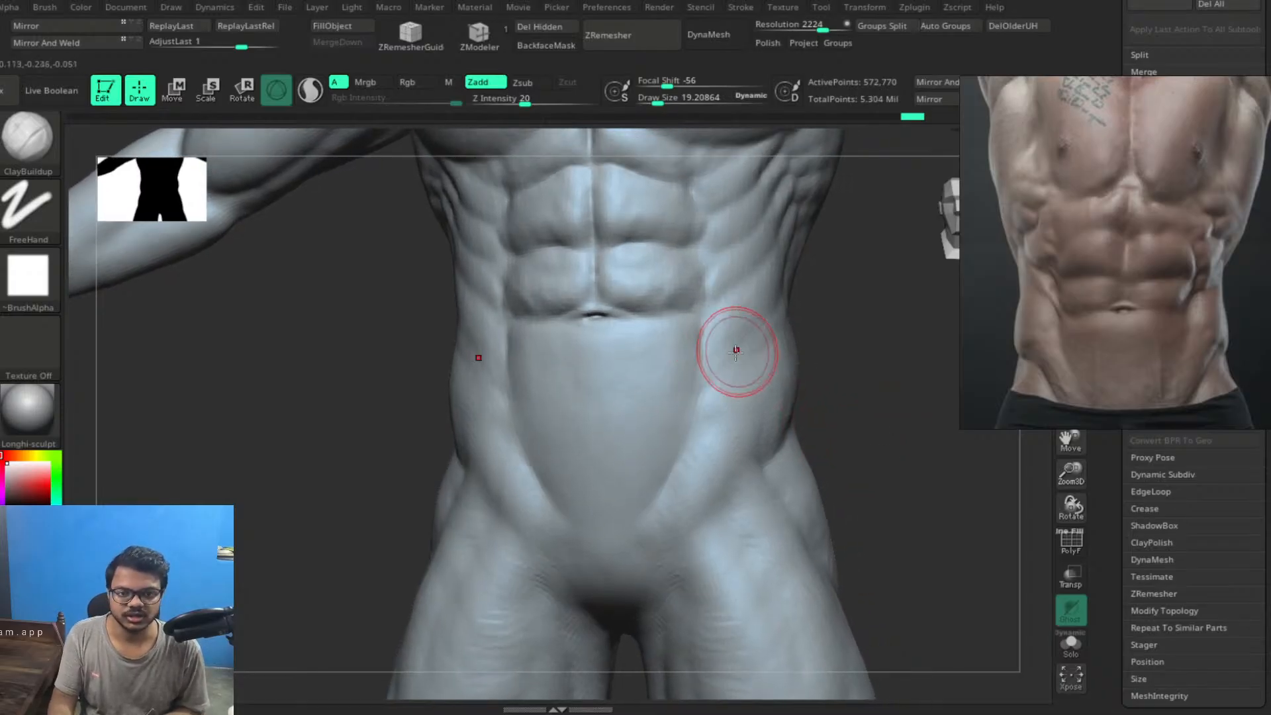
pyautogui.moveTo(752, 365); pyautogui.dragTo(721, 364)
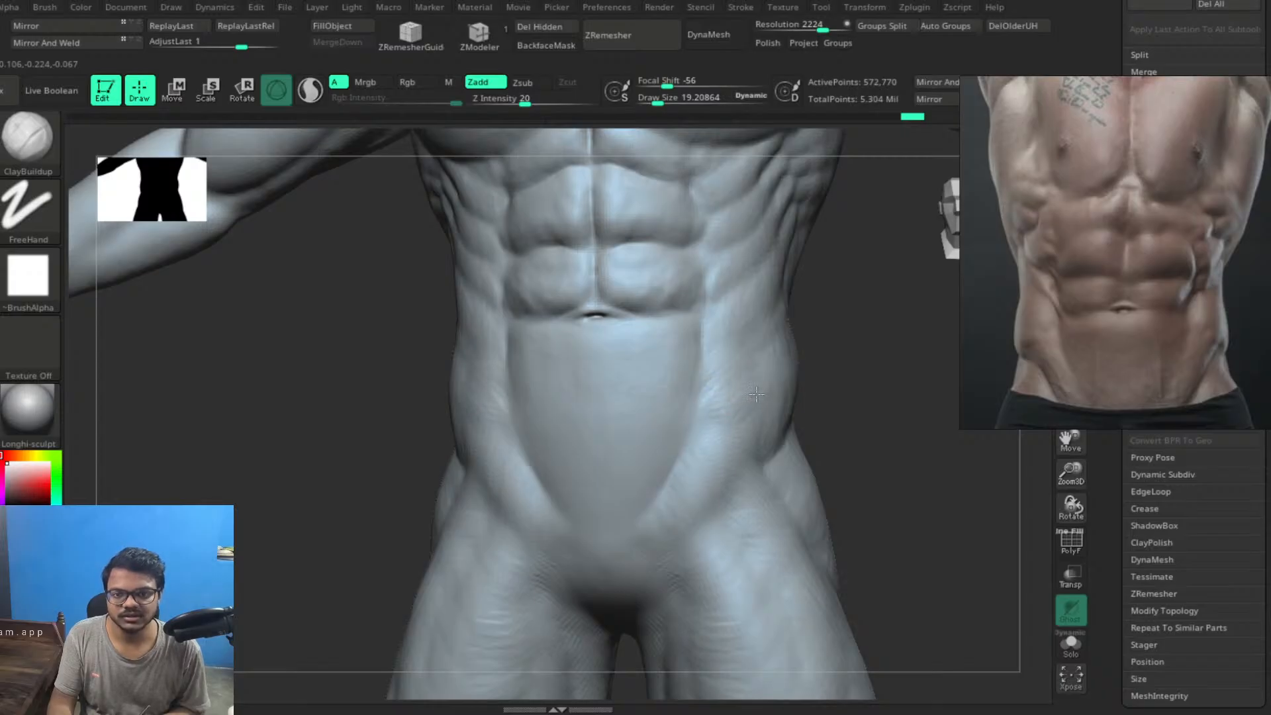
pyautogui.moveTo(757, 447); pyautogui.dragTo(744, 463)
pyautogui.moveTo(744, 462)
pyautogui.mouseDown()
pyautogui.moveTo(712, 499)
pyautogui.moveTo(752, 438)
pyautogui.mouseUp()
pyautogui.moveTo(665, 541)
pyautogui.mouseDown()
pyautogui.moveTo(772, 431)
pyautogui.moveTo(740, 448)
pyautogui.moveTo(759, 438)
pyautogui.mouseUp()
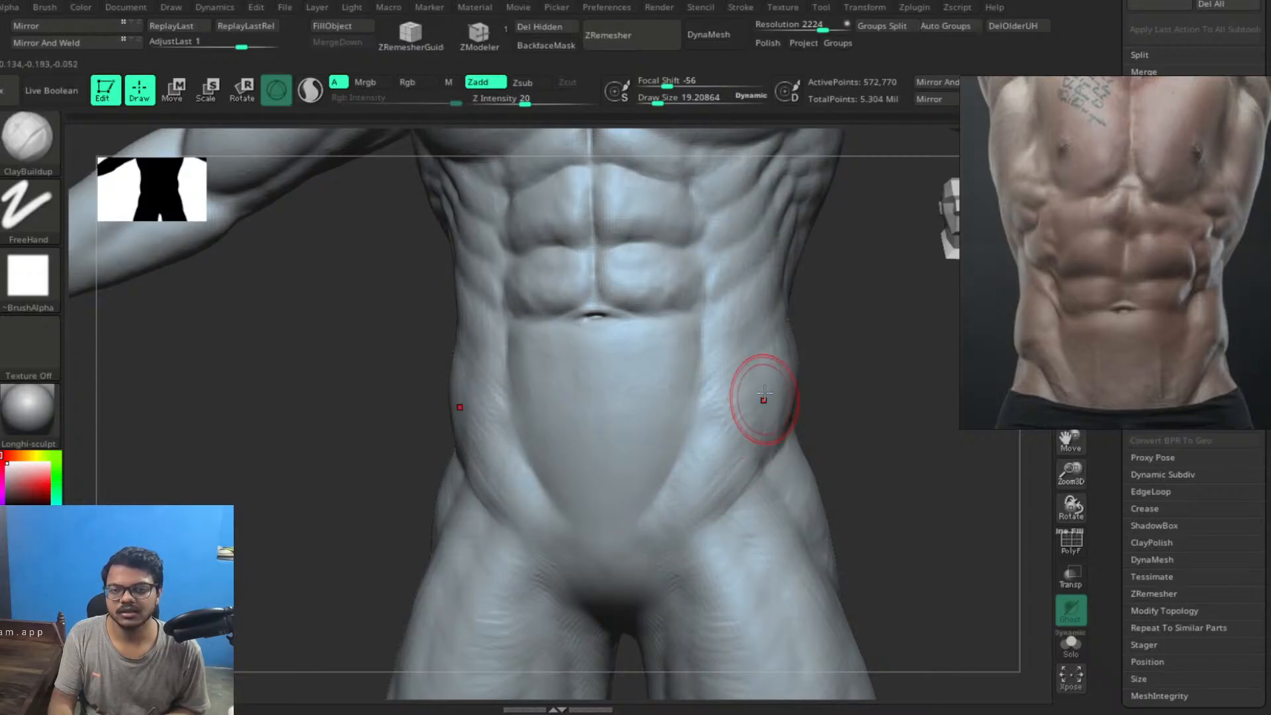
# Lower the ClayBuildup Z Intensity to 11 and refine the oblique's lower edge where it rolls over the hip
pyautogui.press('shift')
pyautogui.press('space')
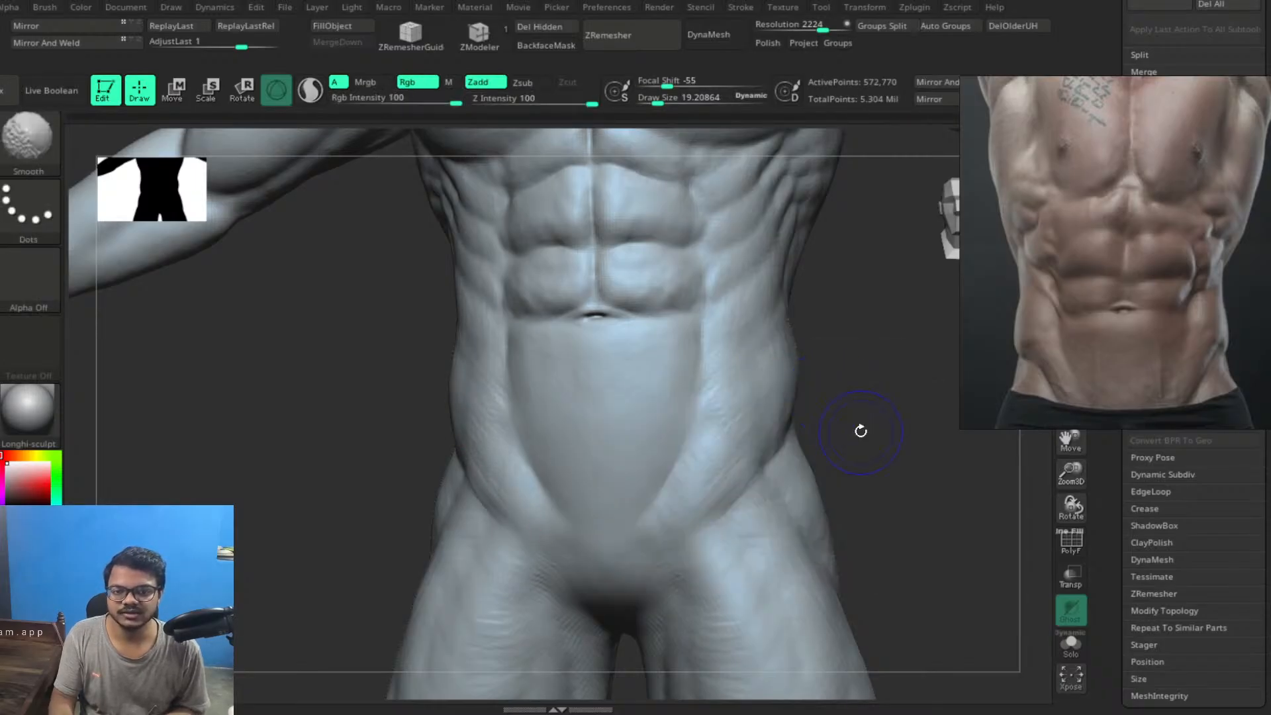
pyautogui.press('space')
pyautogui.moveTo(895, 487); pyautogui.dragTo(701, 487)
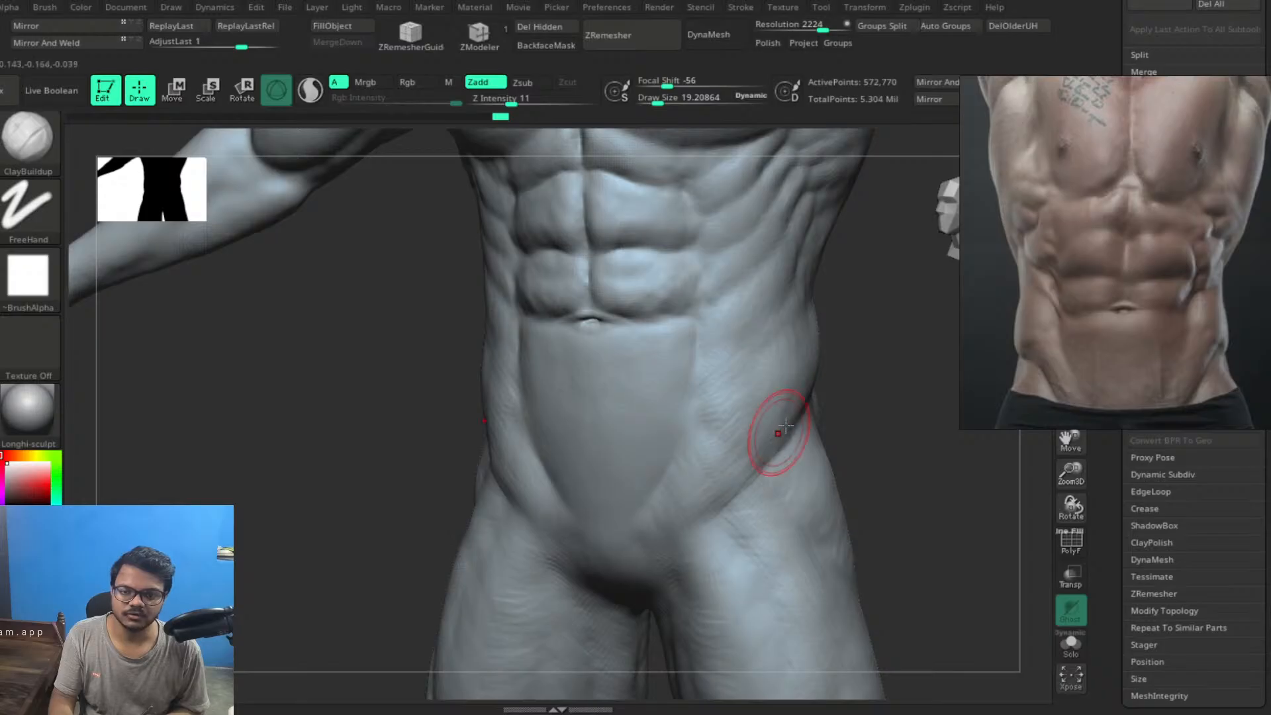
pyautogui.moveTo(893, 445); pyautogui.dragTo(788, 439)
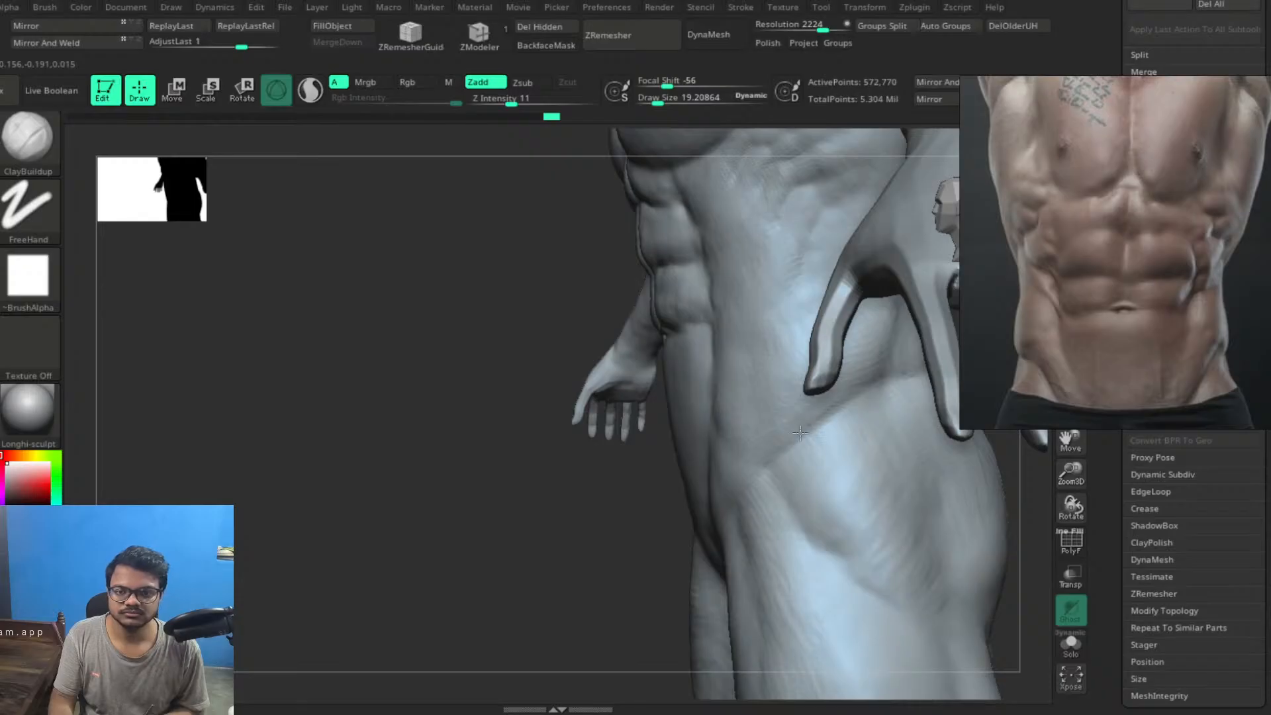
pyautogui.moveTo(554, 619); pyautogui.dragTo(695, 596)
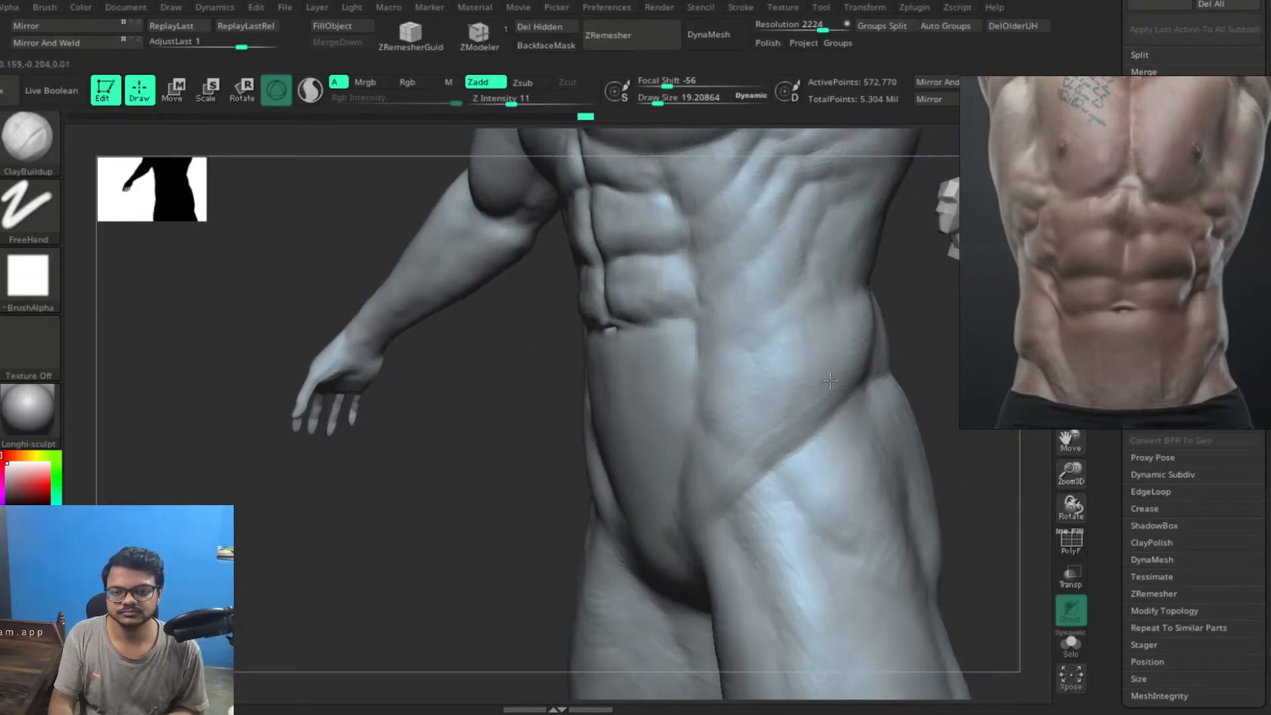
pyautogui.moveTo(951, 479); pyautogui.dragTo(1006, 492)
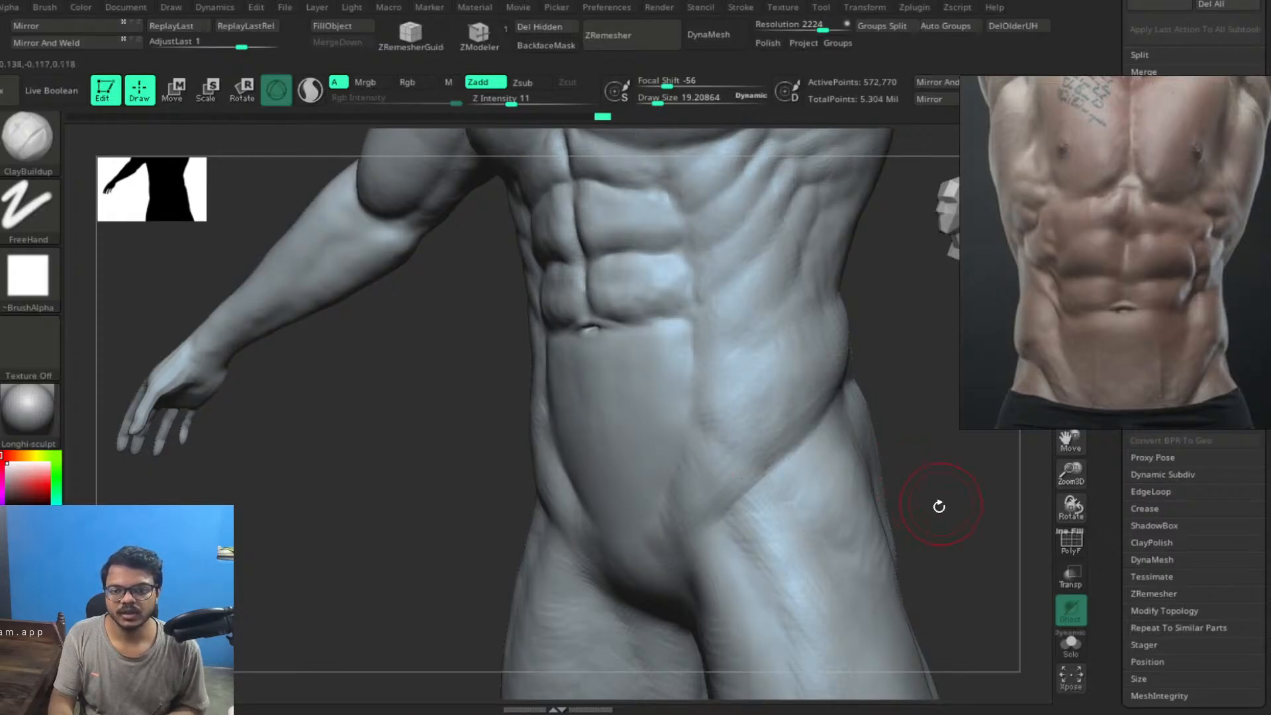
# Build up the inner part of the obliques next to the abdominal border with light ClayBuildup strokes
pyautogui.moveTo(939, 508); pyautogui.dragTo(978, 476)
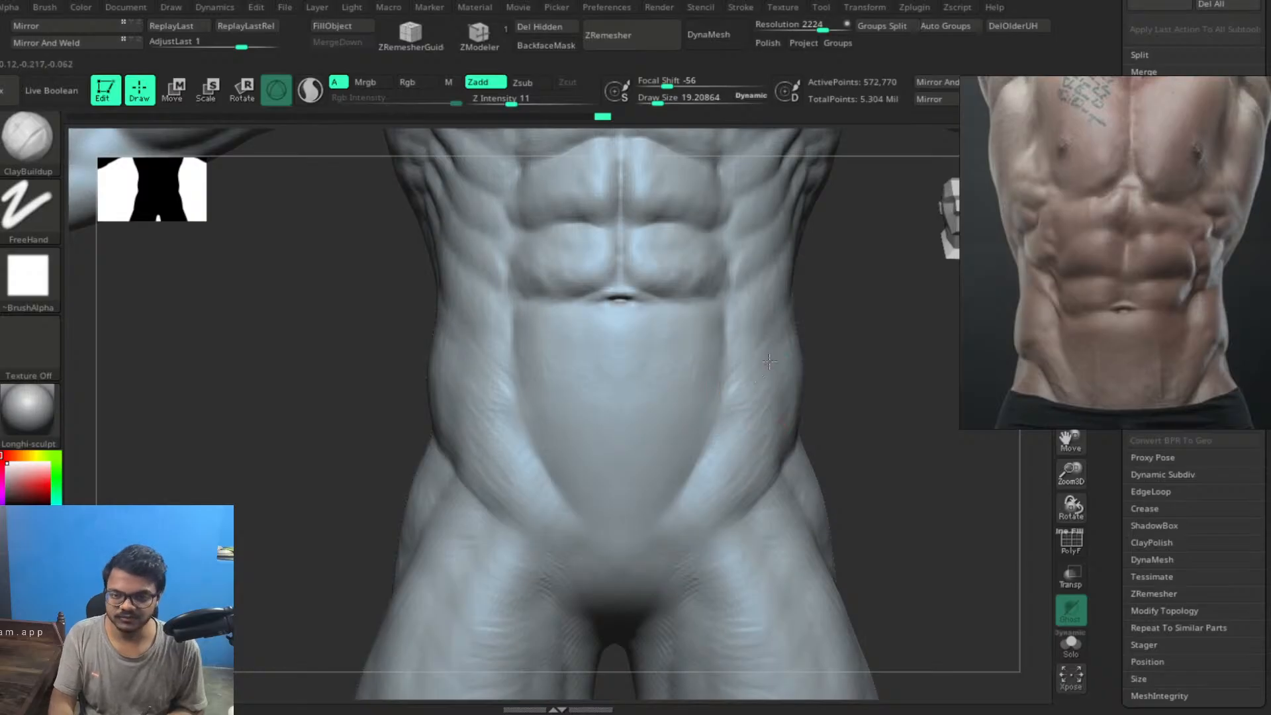
pyautogui.moveTo(748, 354); pyautogui.dragTo(741, 389)
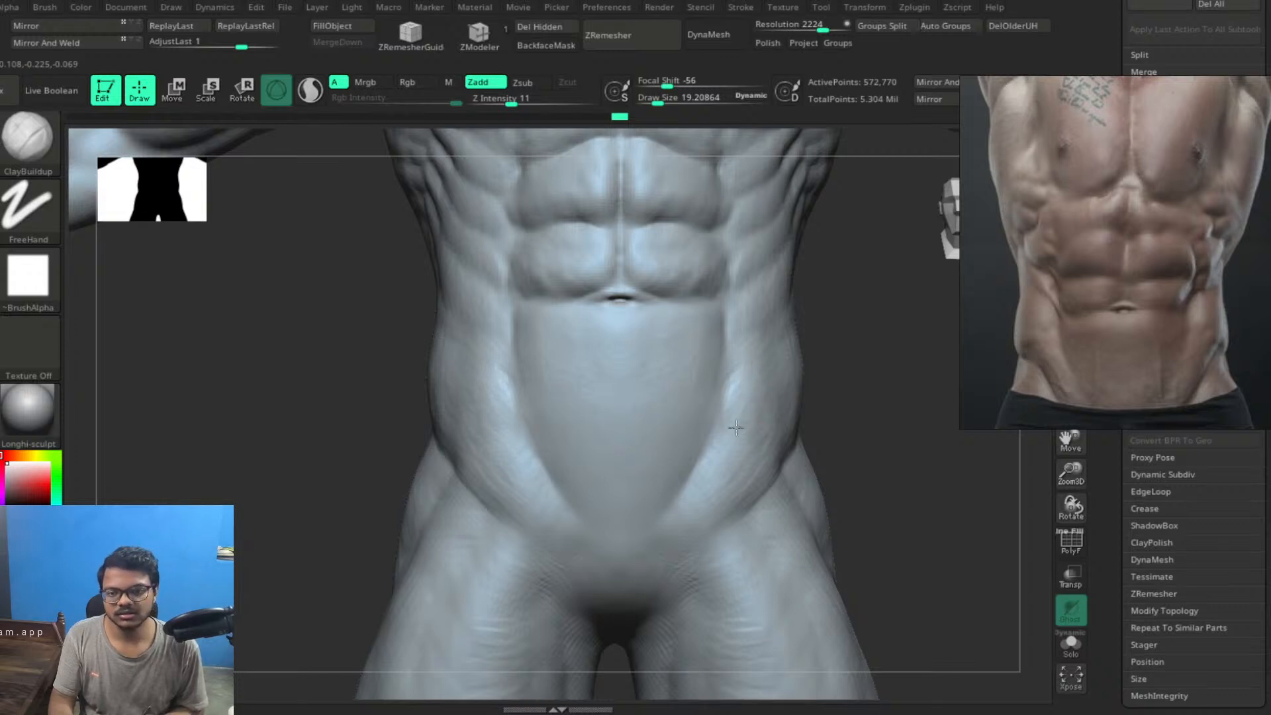
pyautogui.moveTo(758, 420)
pyautogui.mouseDown()
pyautogui.moveTo(755, 431)
pyautogui.moveTo(732, 392)
pyautogui.moveTo(759, 355)
pyautogui.mouseUp()
pyautogui.moveTo(896, 445)
pyautogui.mouseDown()
pyautogui.moveTo(863, 474)
pyautogui.moveTo(766, 420)
pyautogui.mouseUp()
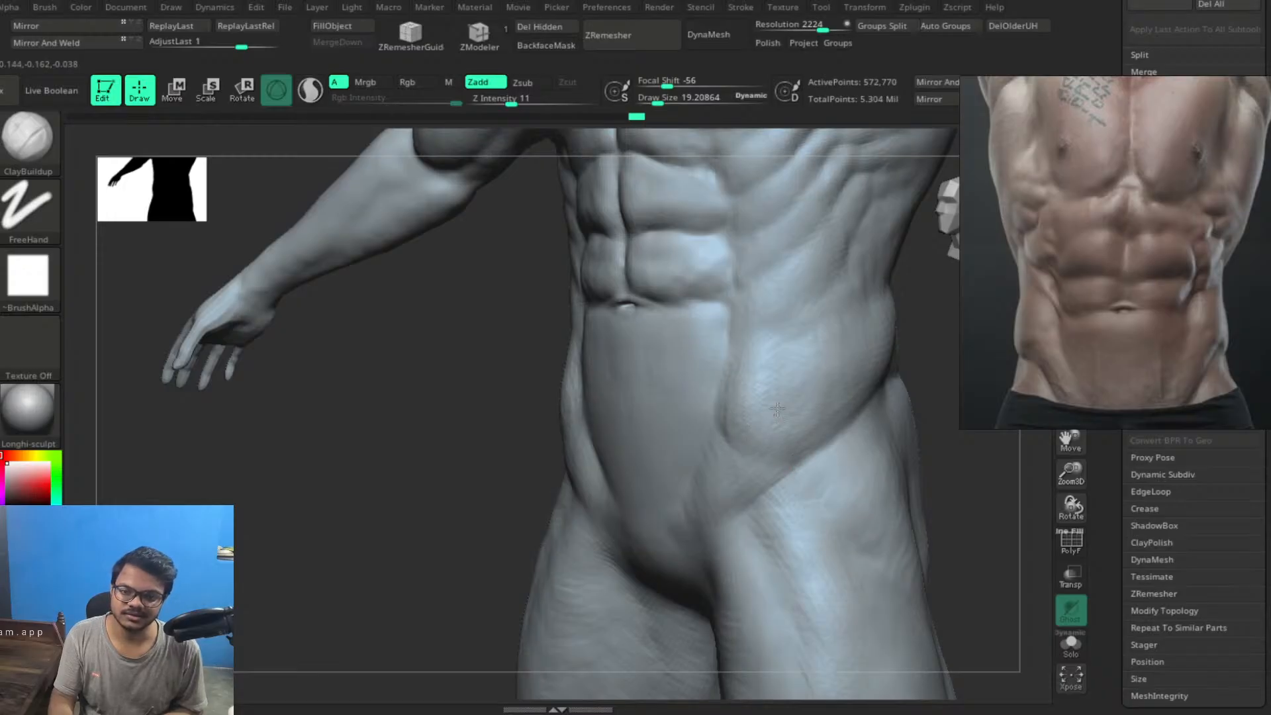
pyautogui.keyDown('shift'); pyautogui.moveTo(956, 482); pyautogui.dragTo(799, 382); pyautogui.keyUp('shift')
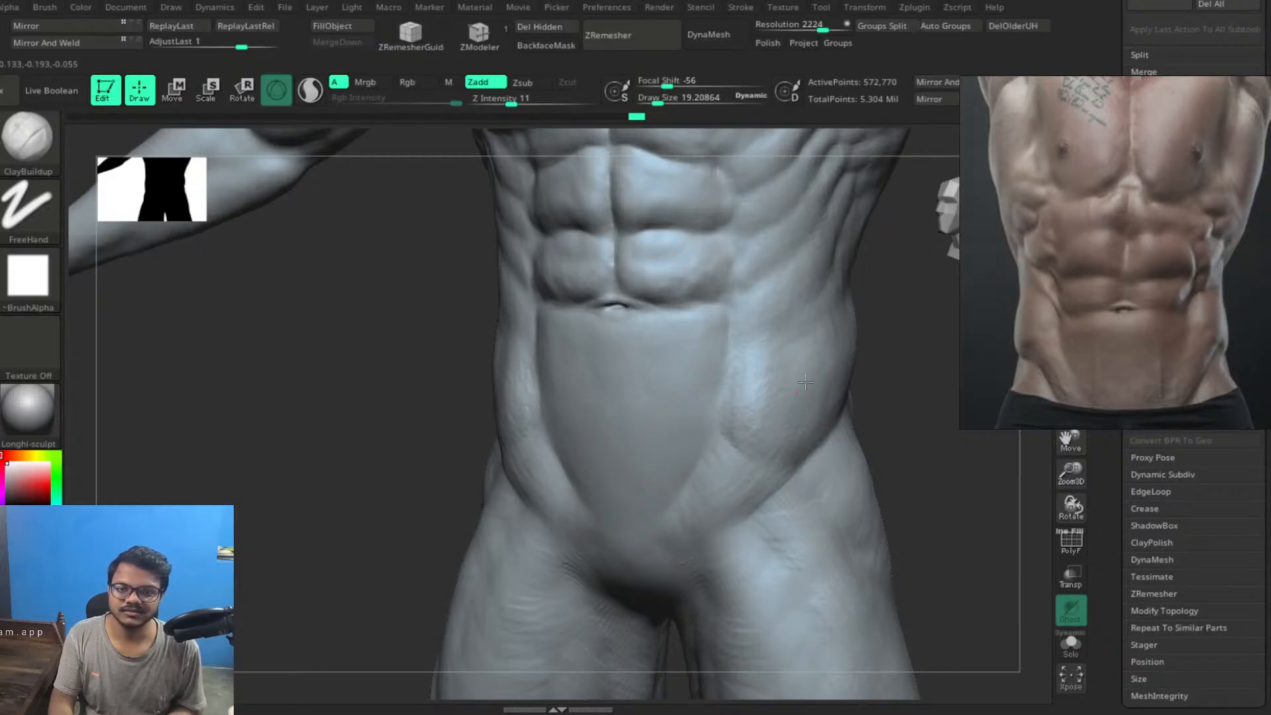
# Fill out the rounded outer volume of the obliques above the hips and blend it toward the abdominal border
pyautogui.moveTo(805, 382); pyautogui.dragTo(821, 378)
pyautogui.keyDown('shift'); pyautogui.moveTo(905, 468); pyautogui.dragTo(911, 434); pyautogui.keyUp('shift')
pyautogui.moveTo(842, 351)
pyautogui.mouseDown()
pyautogui.moveTo(873, 428)
pyautogui.moveTo(825, 389)
pyautogui.mouseUp()
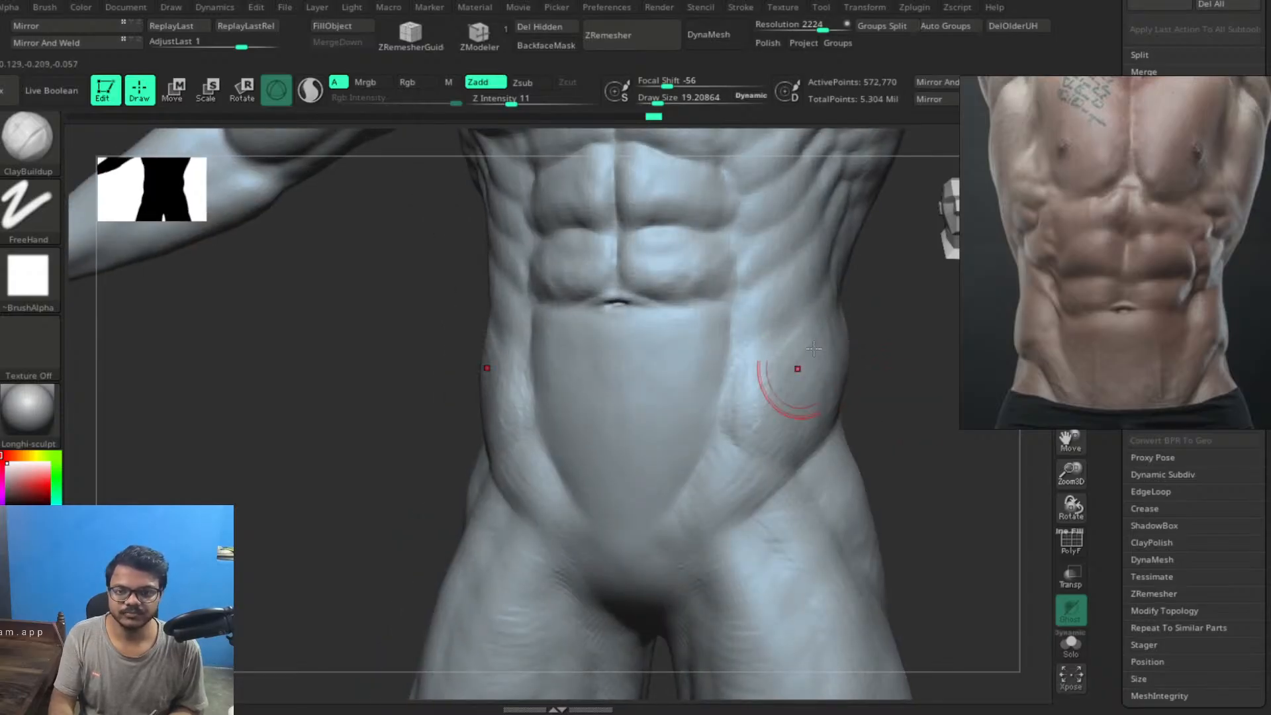
pyautogui.moveTo(794, 371); pyautogui.dragTo(820, 350)
pyautogui.moveTo(812, 398); pyautogui.dragTo(793, 409)
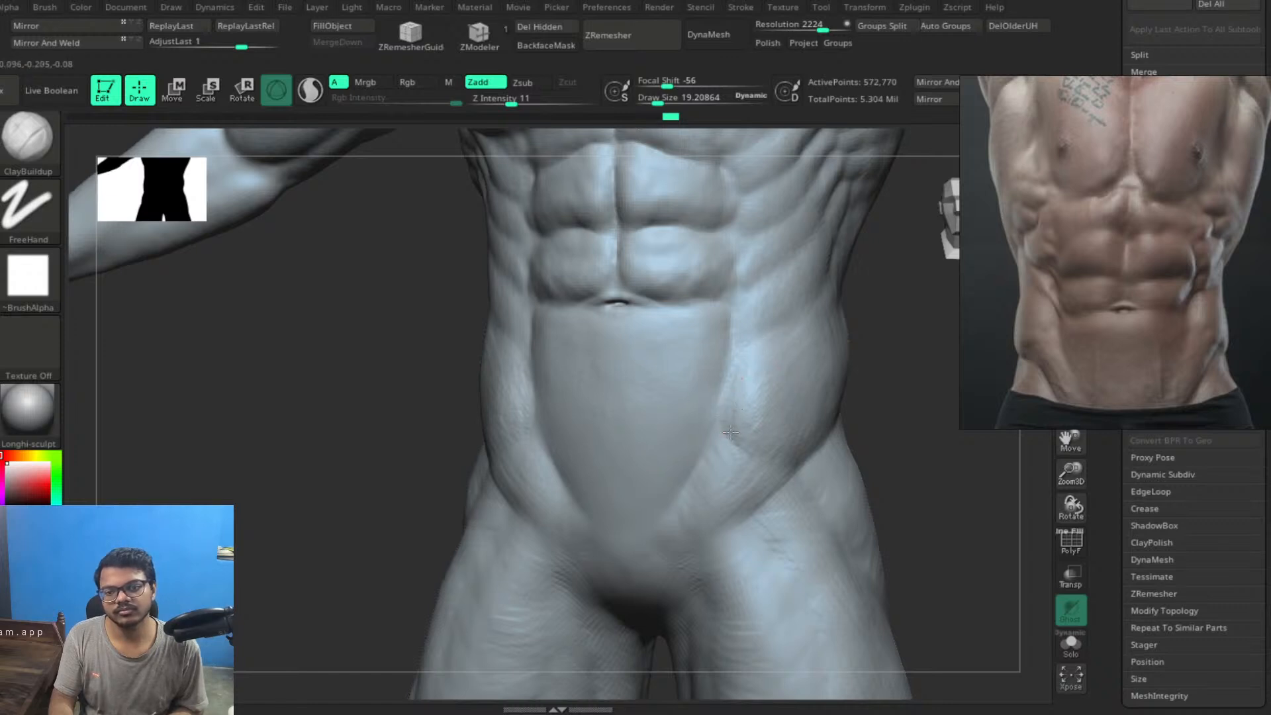
pyautogui.moveTo(926, 447)
pyautogui.keyDown('shift'); pyautogui.mouseDown()
pyautogui.moveTo(768, 338)
pyautogui.moveTo(744, 368)
pyautogui.moveTo(748, 438)
pyautogui.mouseUp(); pyautogui.keyUp('shift')
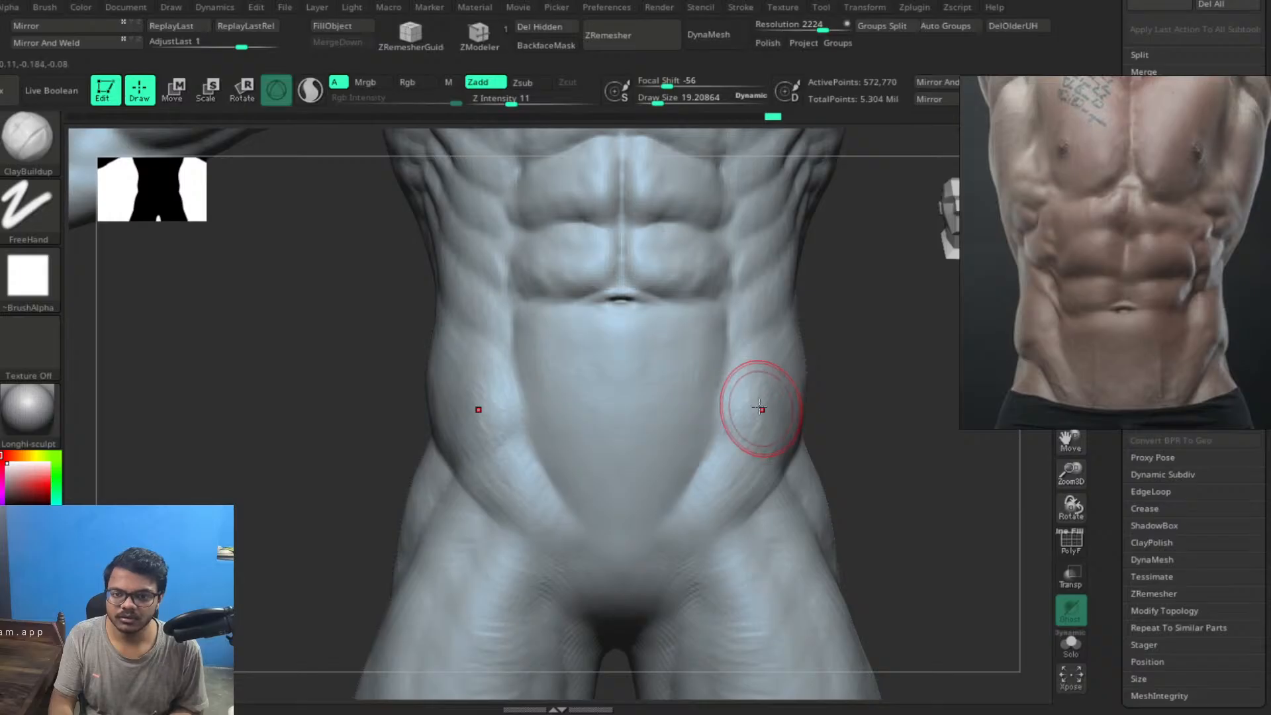
# Shape the transition between the lower edge of the obliques and the upper thighs just below the hip crease
pyautogui.moveTo(882, 485); pyautogui.dragTo(854, 449)
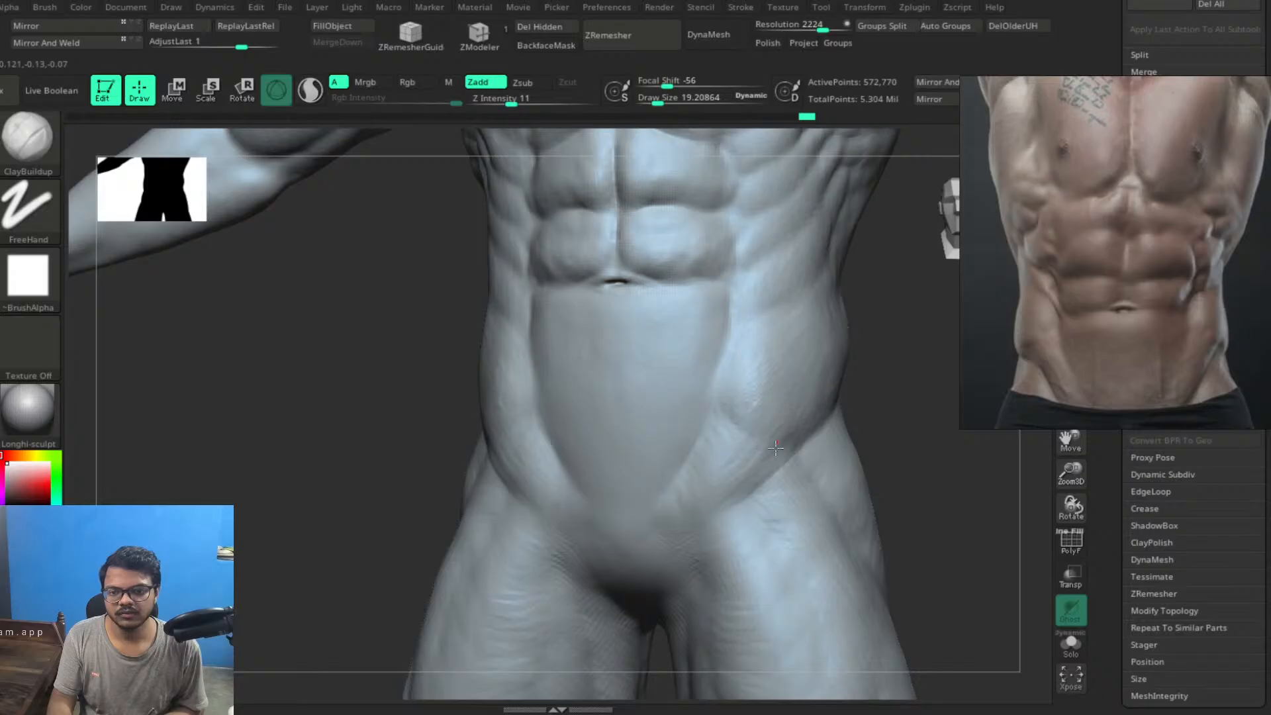
pyautogui.moveTo(760, 478)
pyautogui.mouseDown()
pyautogui.moveTo(745, 492)
pyautogui.moveTo(773, 469)
pyautogui.moveTo(773, 484)
pyautogui.mouseUp()
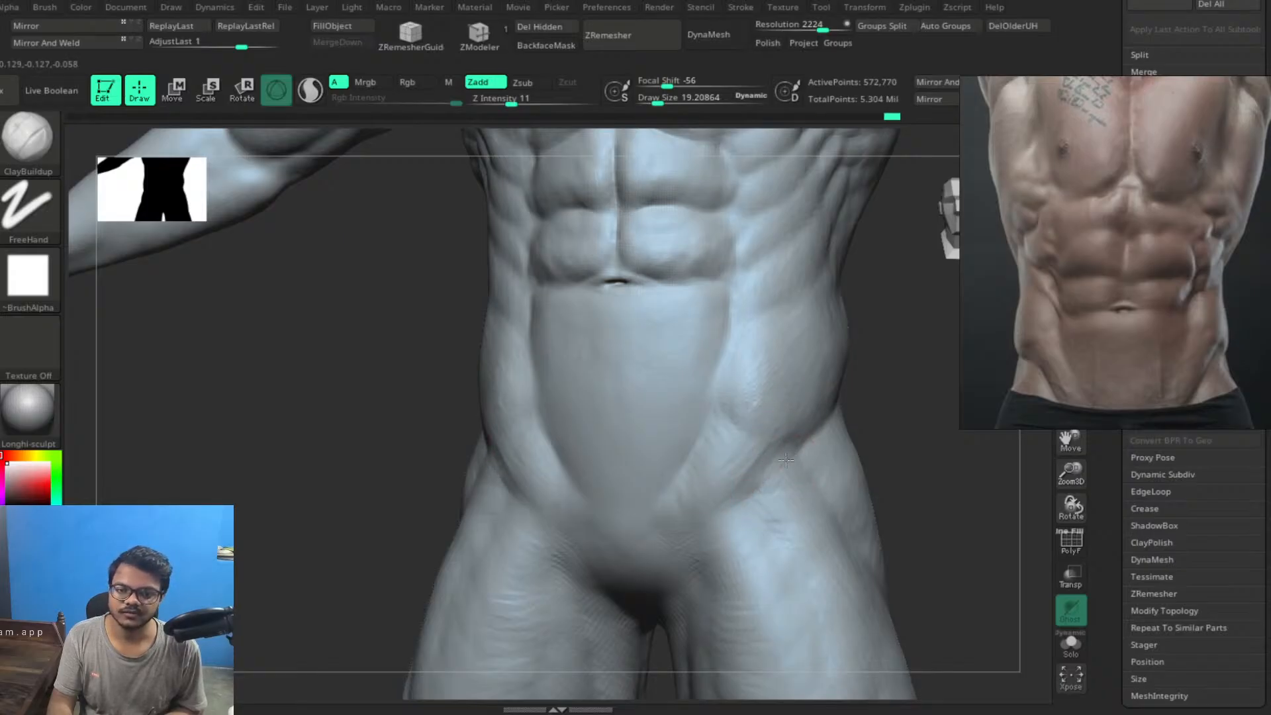
pyautogui.keyDown('shift'); pyautogui.moveTo(787, 460); pyautogui.dragTo(782, 490); pyautogui.keyUp('shift')
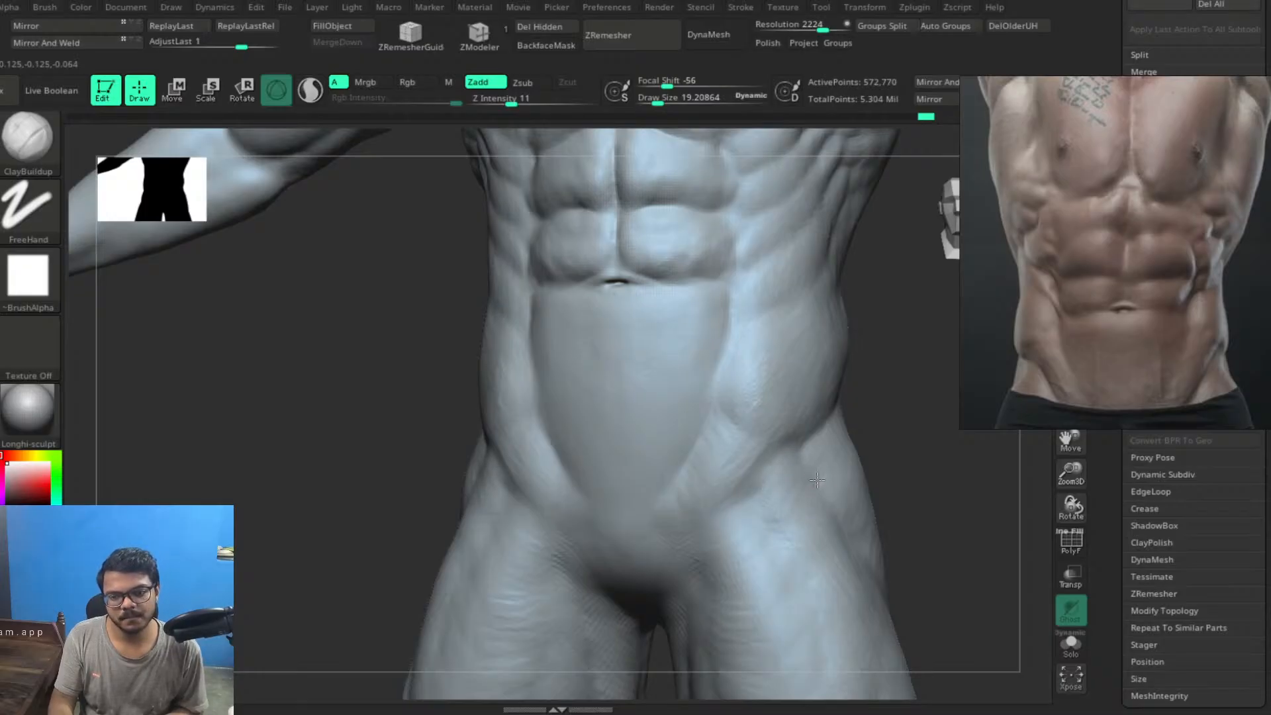
pyautogui.moveTo(832, 515); pyautogui.dragTo(829, 508)
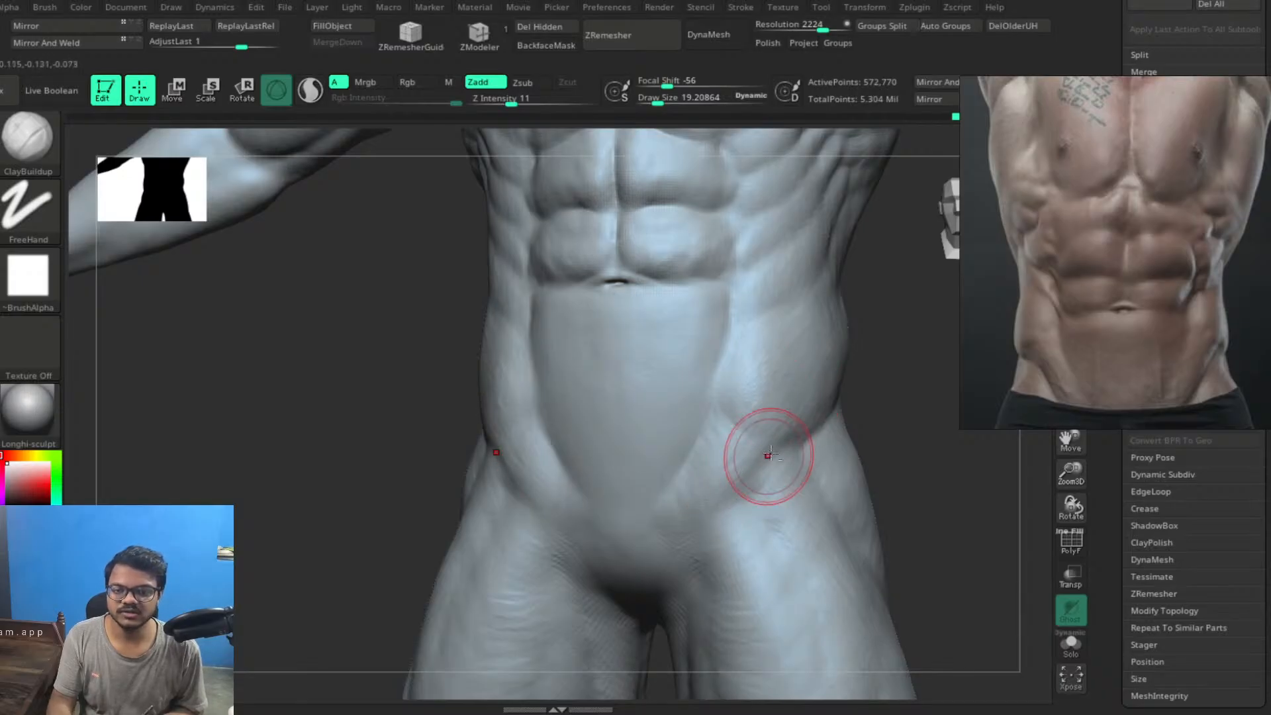
# Lay ClayBuildup strokes along the diagonal bands running from the hips down toward the groin
pyautogui.moveTo(766, 453); pyautogui.dragTo(703, 536)
pyautogui.moveTo(934, 472); pyautogui.dragTo(971, 469)
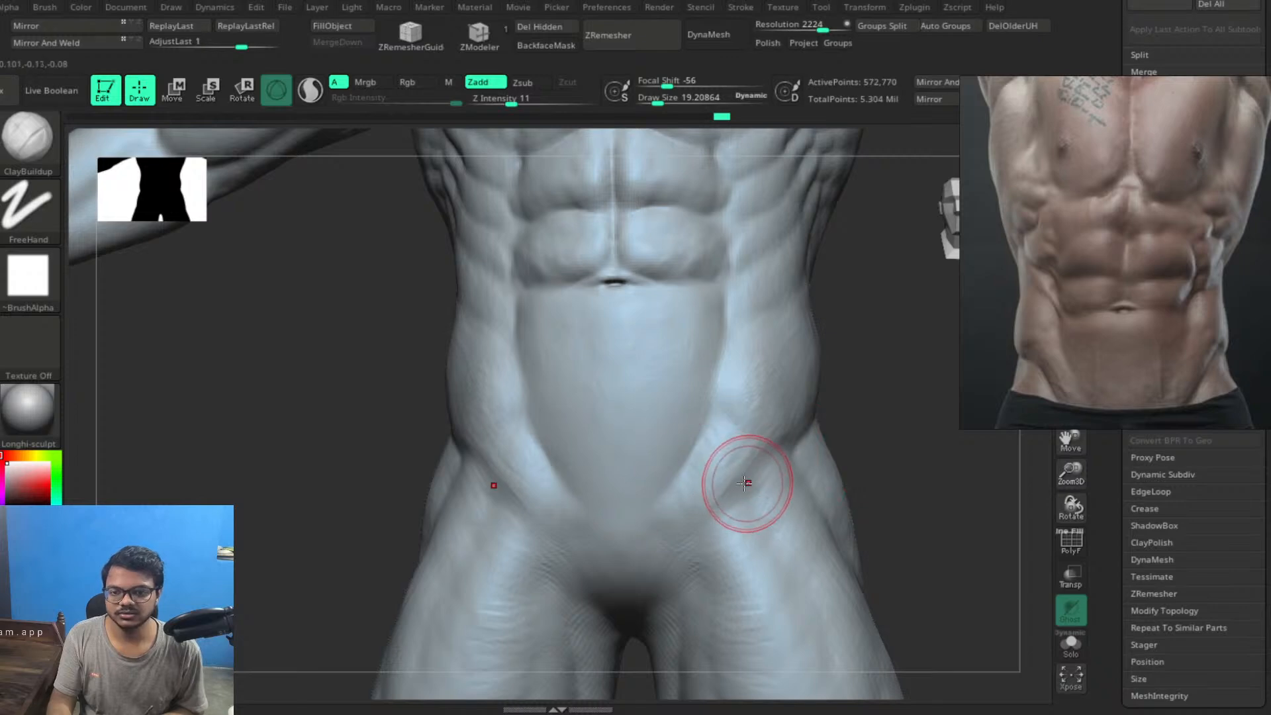
pyautogui.moveTo(748, 483)
pyautogui.mouseDown()
pyautogui.moveTo(698, 531)
pyautogui.moveTo(671, 533)
pyautogui.mouseUp()
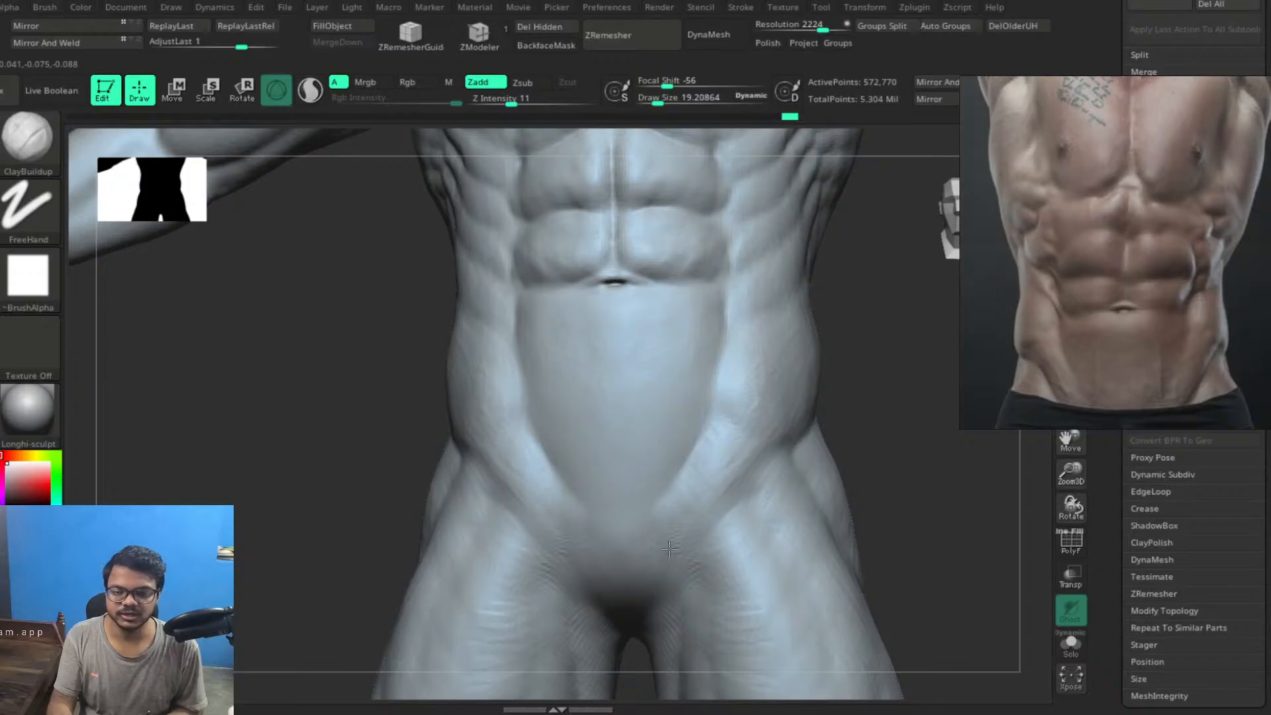
pyautogui.moveTo(674, 534); pyautogui.dragTo(661, 503)
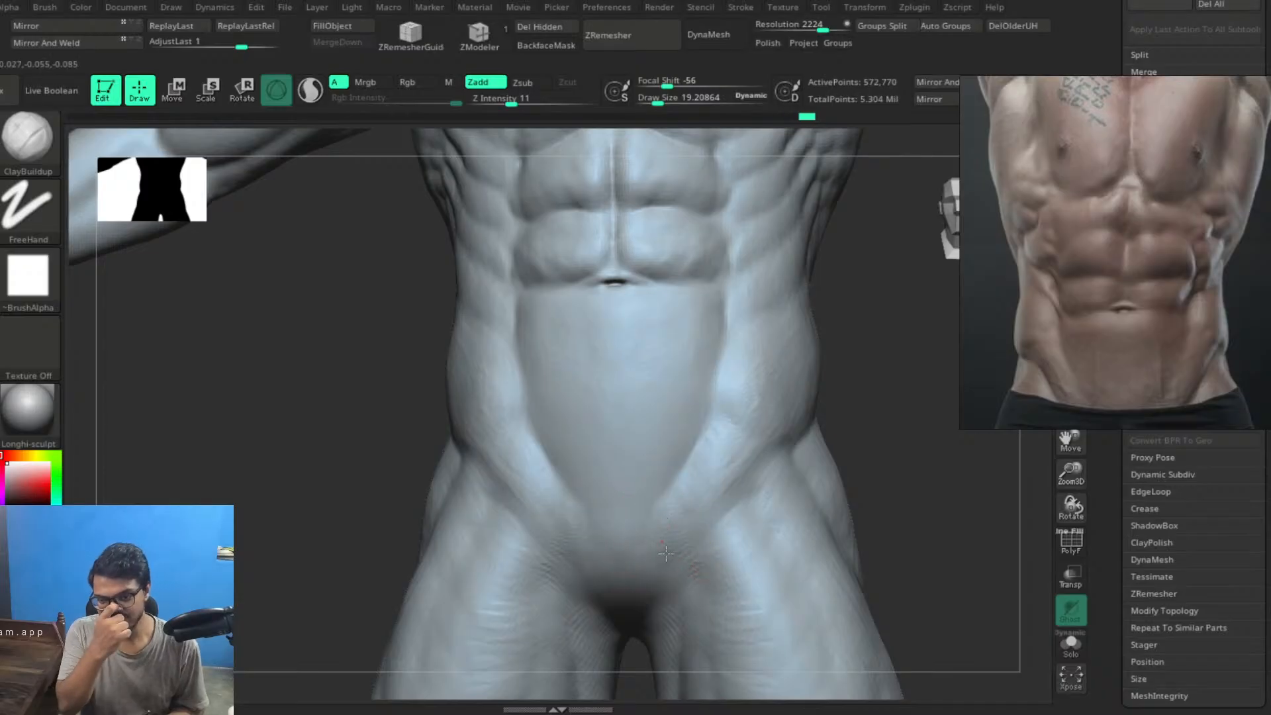
pyautogui.press('shift')
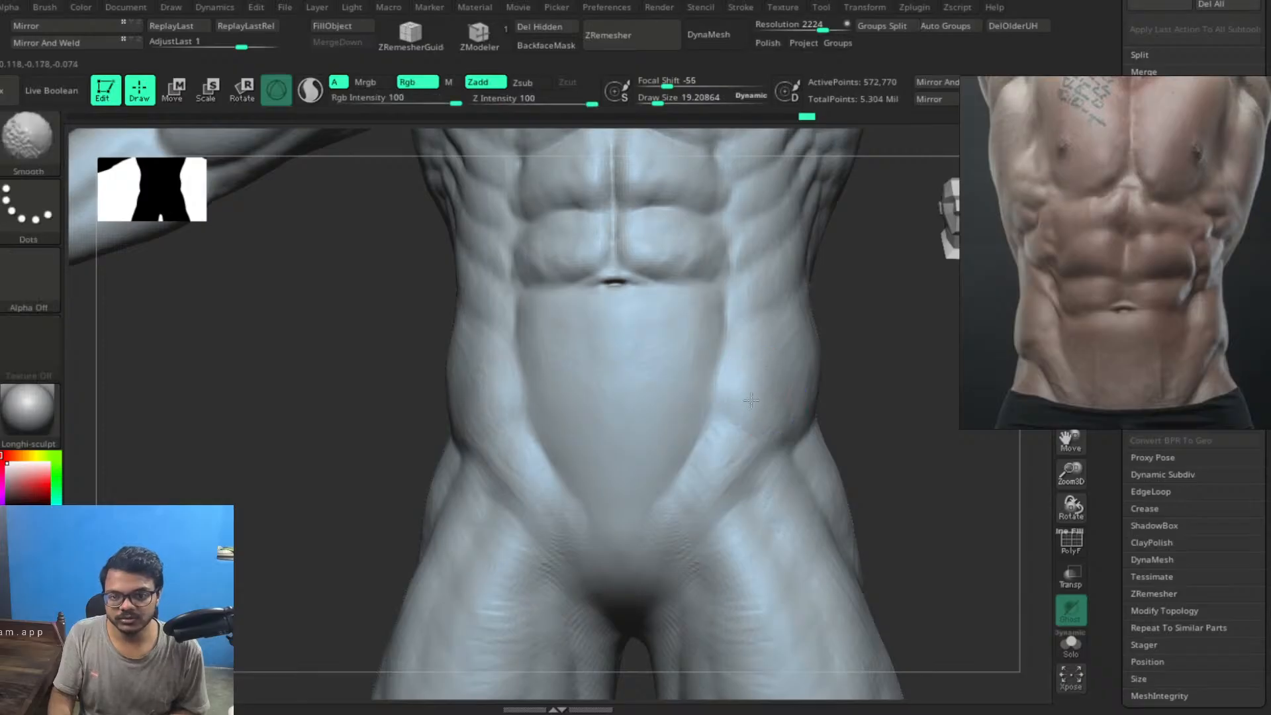
pyautogui.keyDown('shift'); pyautogui.moveTo(746, 373); pyautogui.dragTo(758, 381); pyautogui.keyUp('shift')
pyautogui.press('ctrl')
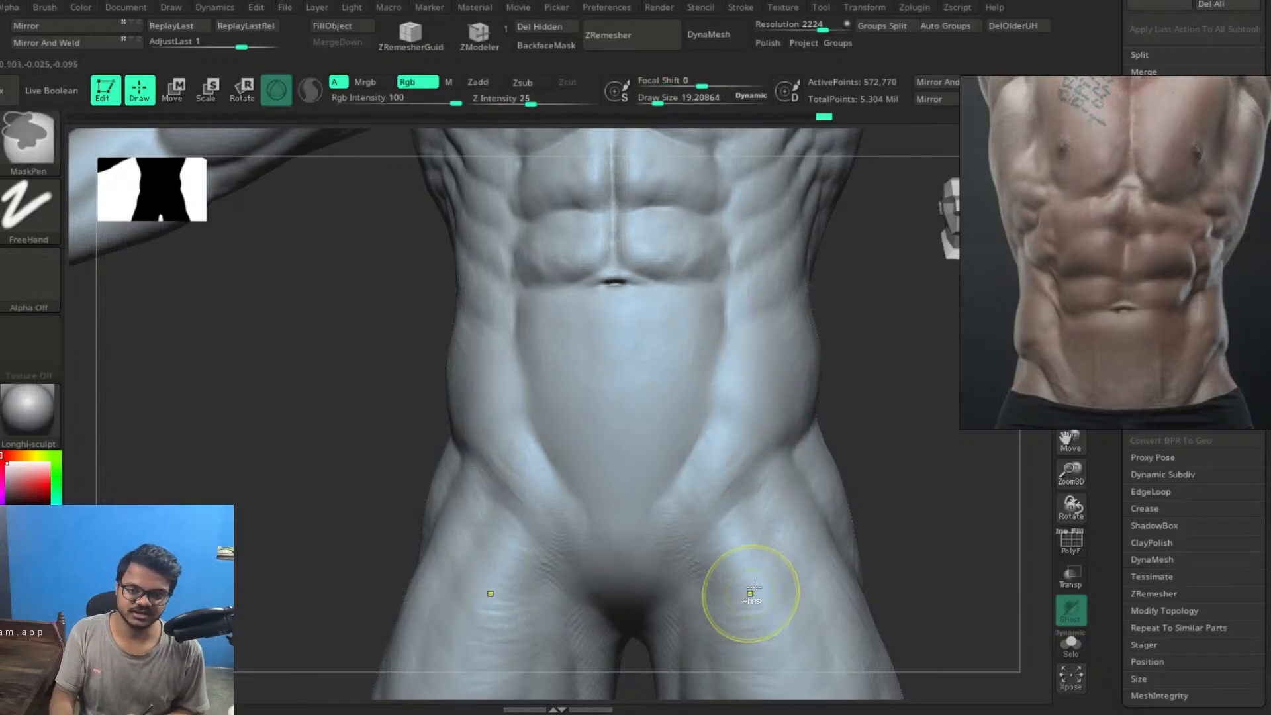
pyautogui.hotkey('ctrl', 'z')
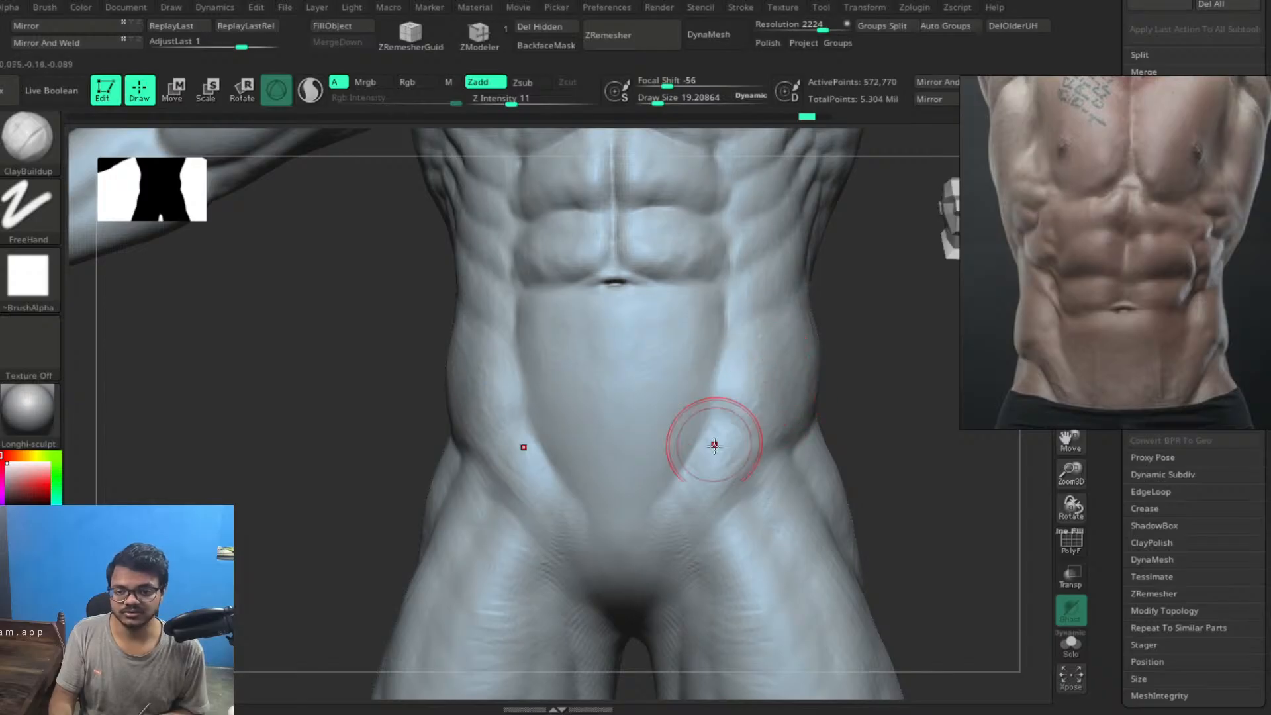
# Strengthen the V-shaped bands bordering the lower abdomen with long ClayBuildup strokes down to the pubic area, and smooth their lower ends
pyautogui.moveTo(702, 474); pyautogui.dragTo(667, 520)
pyautogui.moveTo(712, 442); pyautogui.dragTo(672, 515)
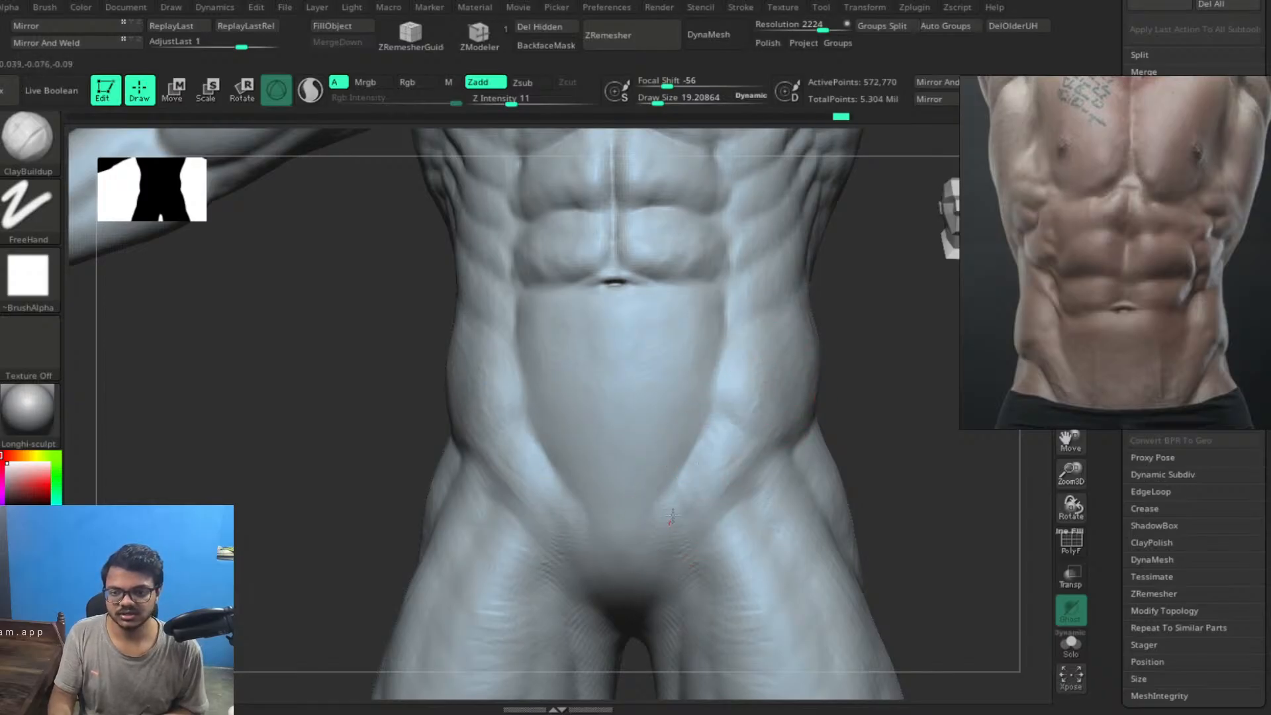
pyautogui.moveTo(728, 443); pyautogui.dragTo(674, 522)
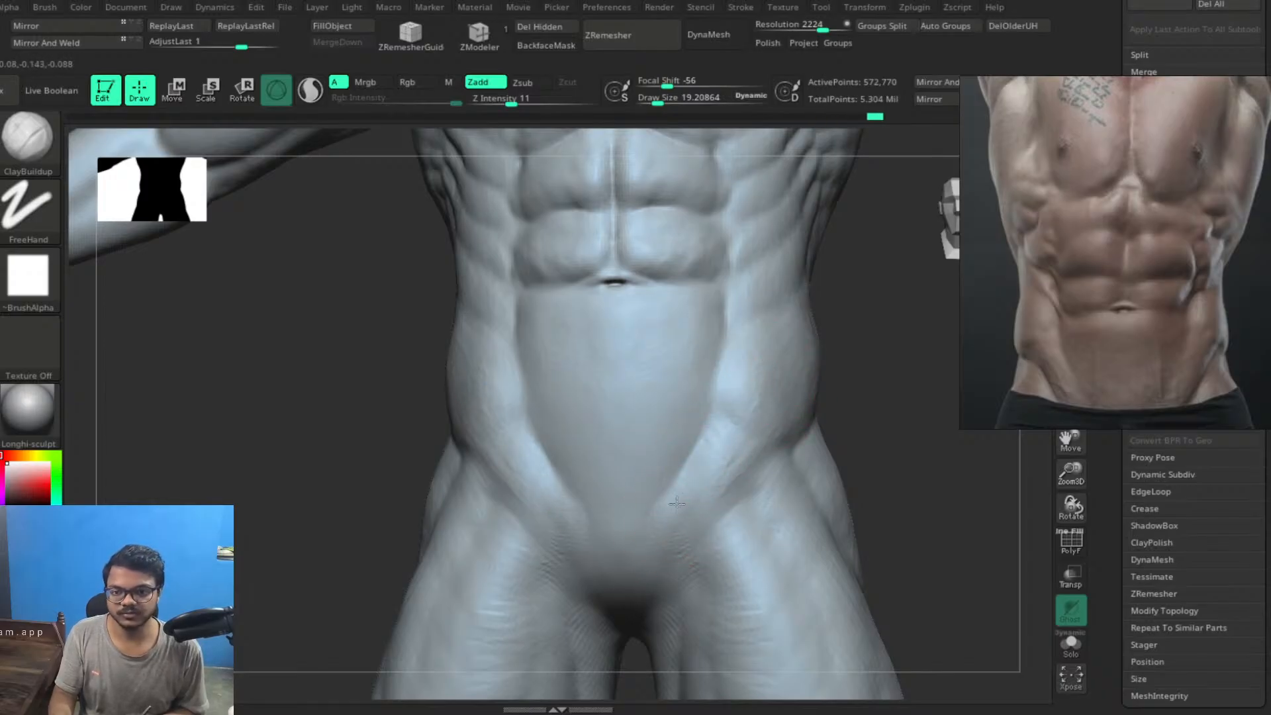
pyautogui.moveTo(720, 459); pyautogui.dragTo(676, 538)
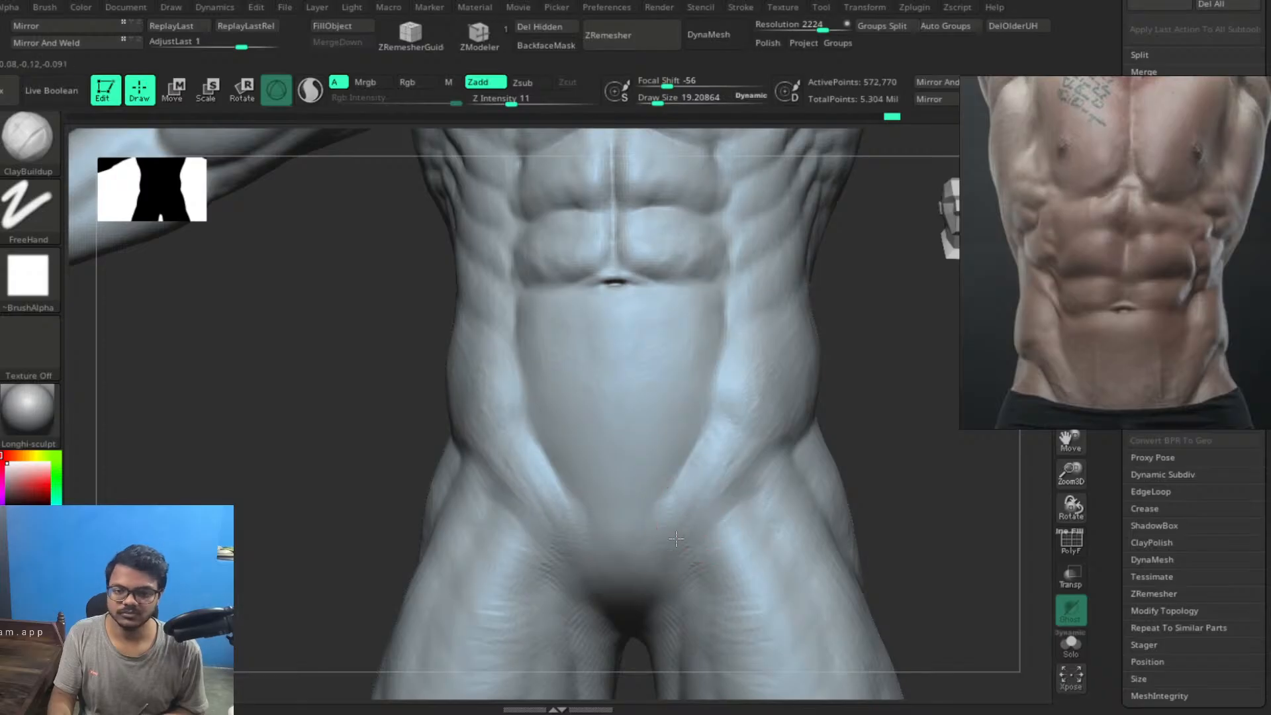
pyautogui.moveTo(743, 454)
pyautogui.mouseDown()
pyautogui.moveTo(709, 497)
pyautogui.moveTo(725, 427)
pyautogui.moveTo(709, 434)
pyautogui.moveTo(669, 535)
pyautogui.mouseUp()
pyautogui.moveTo(717, 480); pyautogui.dragTo(651, 556)
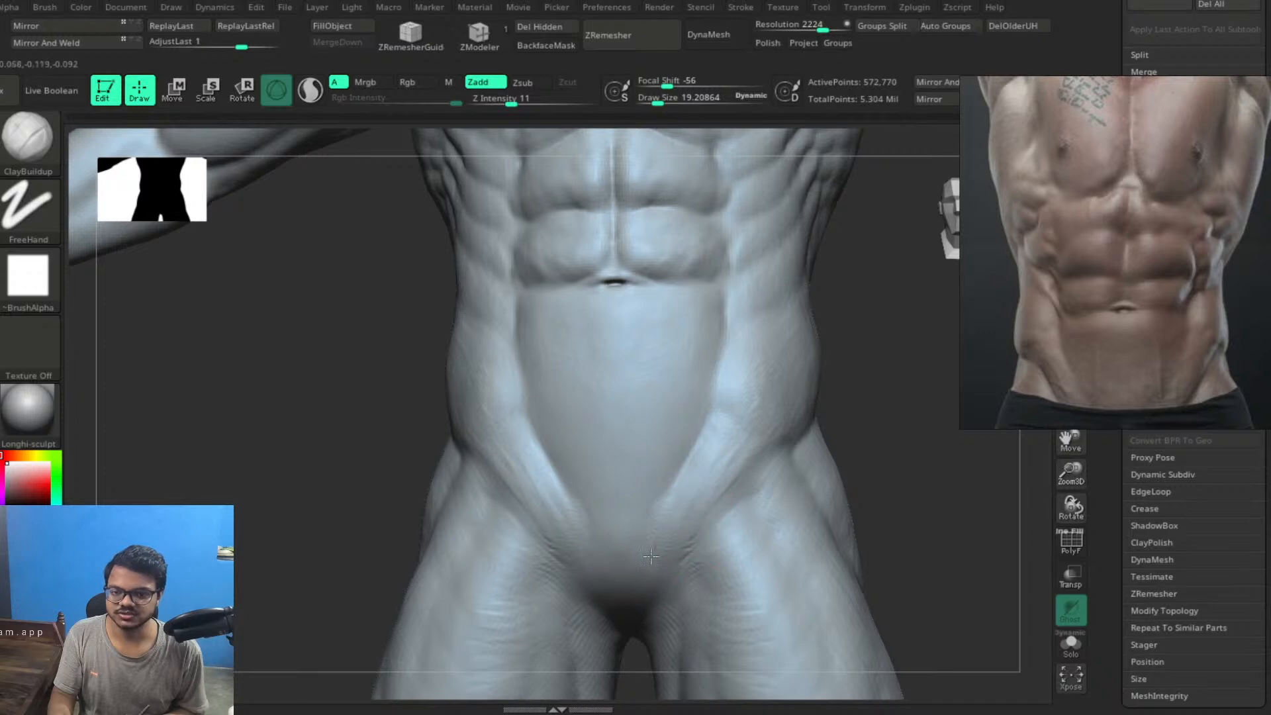
pyautogui.moveTo(871, 474)
pyautogui.mouseDown()
pyautogui.moveTo(919, 454)
pyautogui.moveTo(910, 468)
pyautogui.moveTo(940, 495)
pyautogui.mouseUp()
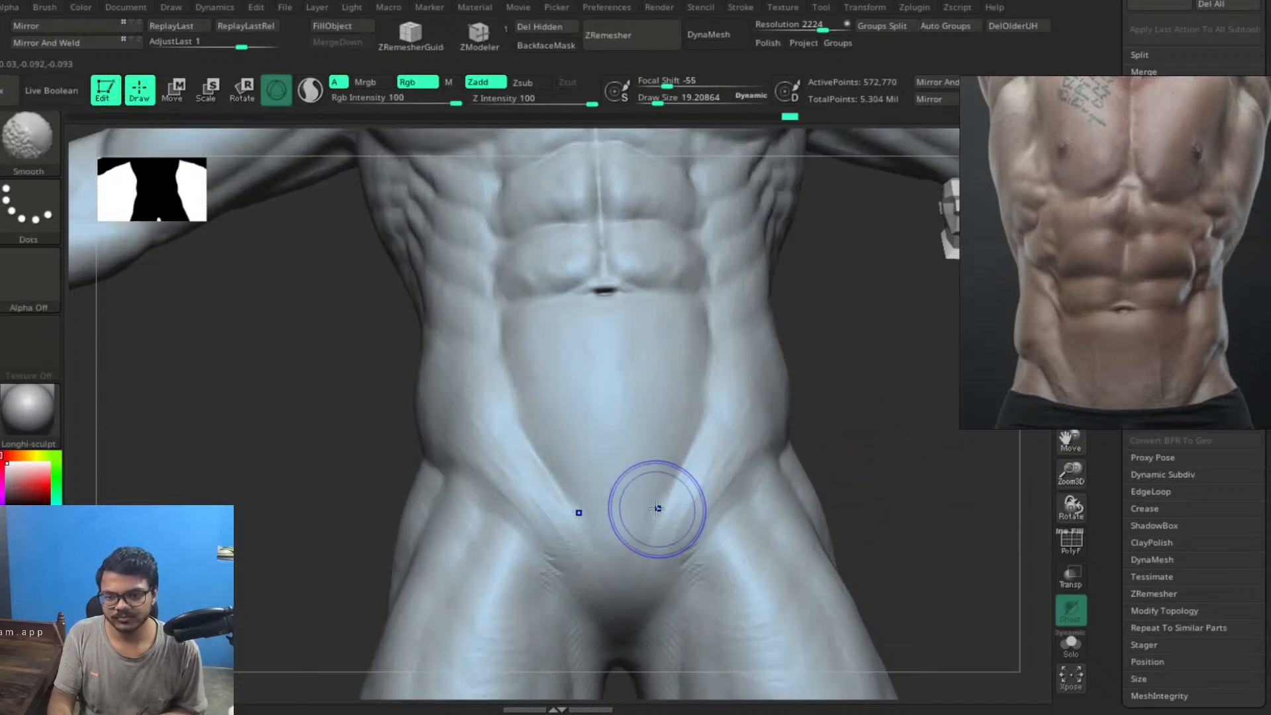
pyautogui.moveTo(658, 507)
pyautogui.keyDown('shift'); pyautogui.mouseDown()
pyautogui.moveTo(692, 492)
pyautogui.moveTo(653, 517)
pyautogui.moveTo(629, 559)
pyautogui.moveTo(664, 489)
pyautogui.mouseUp(); pyautogui.keyUp('shift')
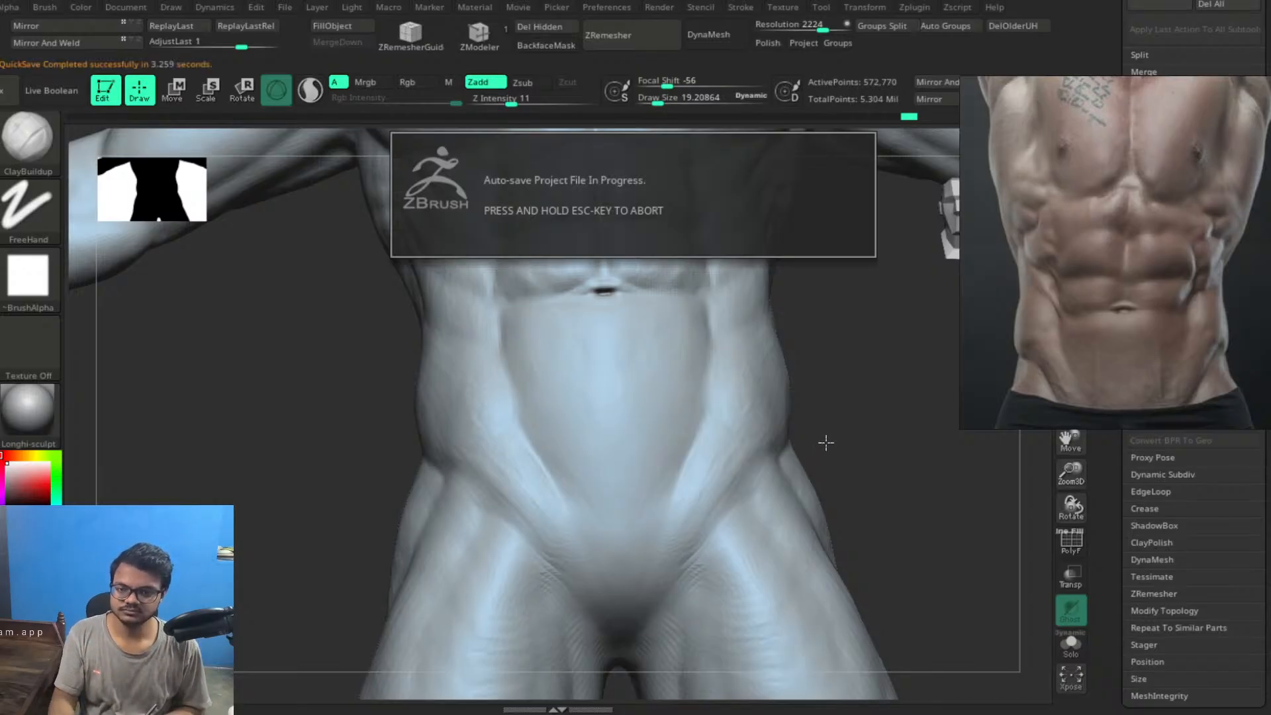
# Build up the area just below the navel with ClayBuildup strokes across the upper lower-abdomen, using a draw size of about 15
pyautogui.moveTo(826, 440)
pyautogui.mouseDown()
pyautogui.moveTo(889, 427)
pyautogui.moveTo(896, 454)
pyautogui.moveTo(837, 435)
pyautogui.moveTo(845, 459)
pyautogui.moveTo(907, 429)
pyautogui.moveTo(862, 485)
pyautogui.moveTo(876, 448)
pyautogui.moveTo(888, 508)
pyautogui.moveTo(936, 510)
pyautogui.moveTo(880, 454)
pyautogui.moveTo(769, 553)
pyautogui.mouseUp()
pyautogui.moveTo(830, 437)
pyautogui.mouseDown()
pyautogui.moveTo(817, 460)
pyautogui.moveTo(836, 446)
pyautogui.moveTo(820, 454)
pyautogui.moveTo(845, 483)
pyautogui.moveTo(841, 440)
pyautogui.moveTo(852, 440)
pyautogui.moveTo(828, 448)
pyautogui.moveTo(865, 454)
pyautogui.moveTo(831, 451)
pyautogui.mouseUp()
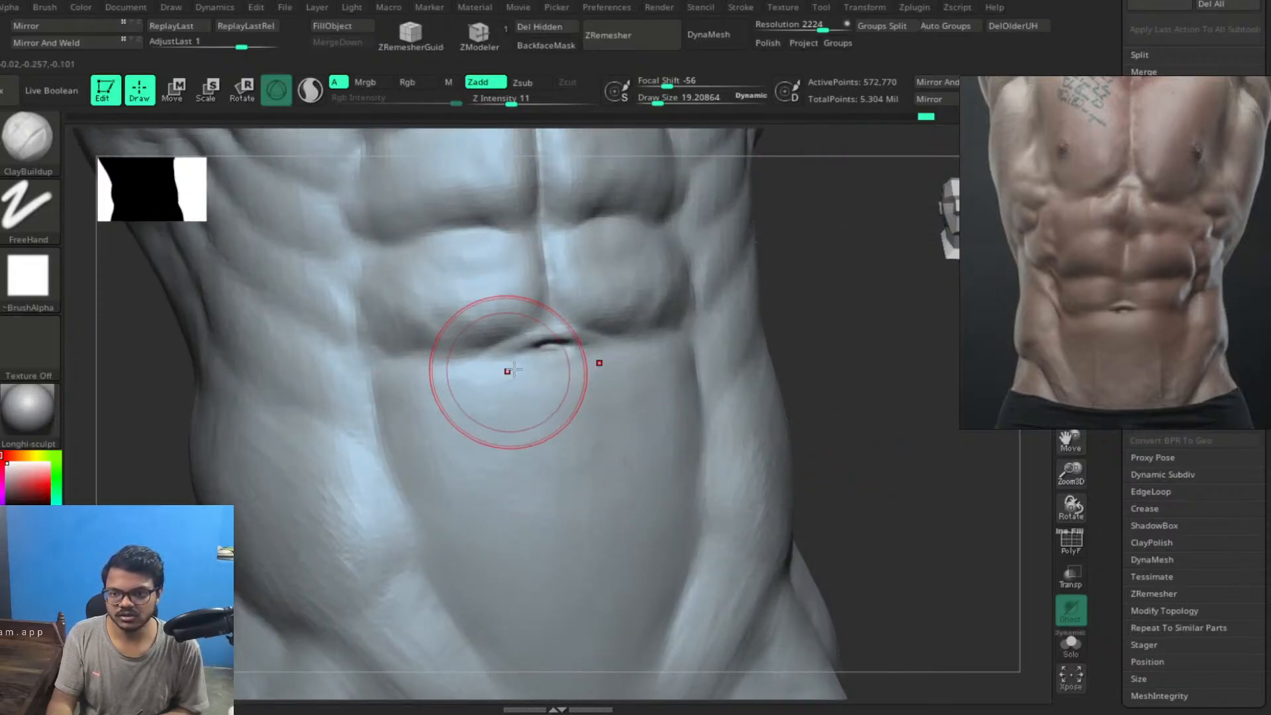
pyautogui.press('[')
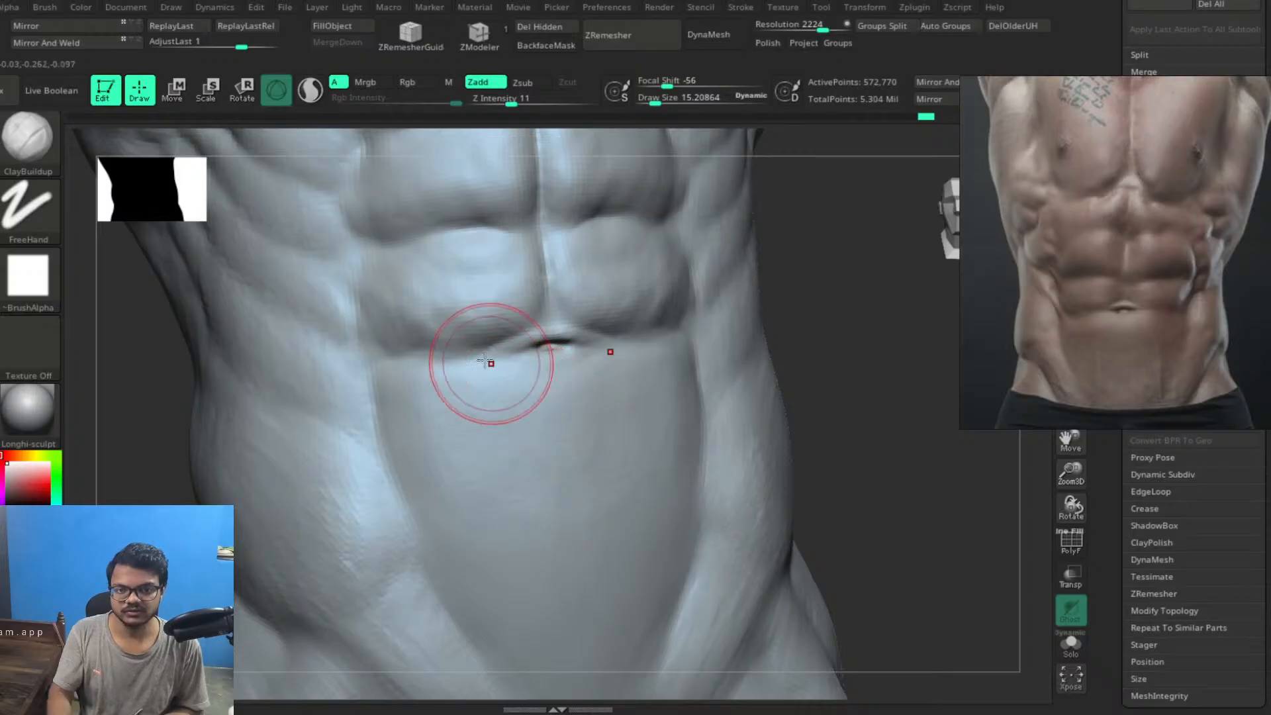
pyautogui.moveTo(434, 403); pyautogui.dragTo(457, 405)
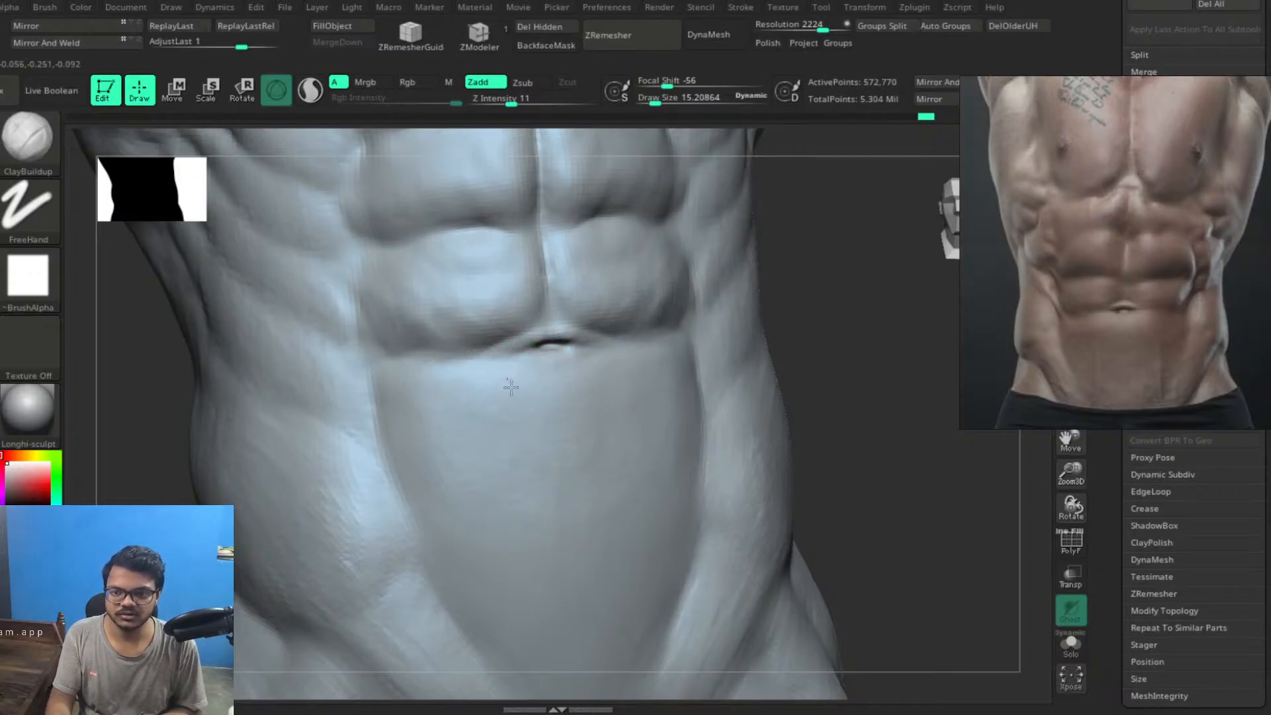
pyautogui.moveTo(615, 403); pyautogui.dragTo(638, 367)
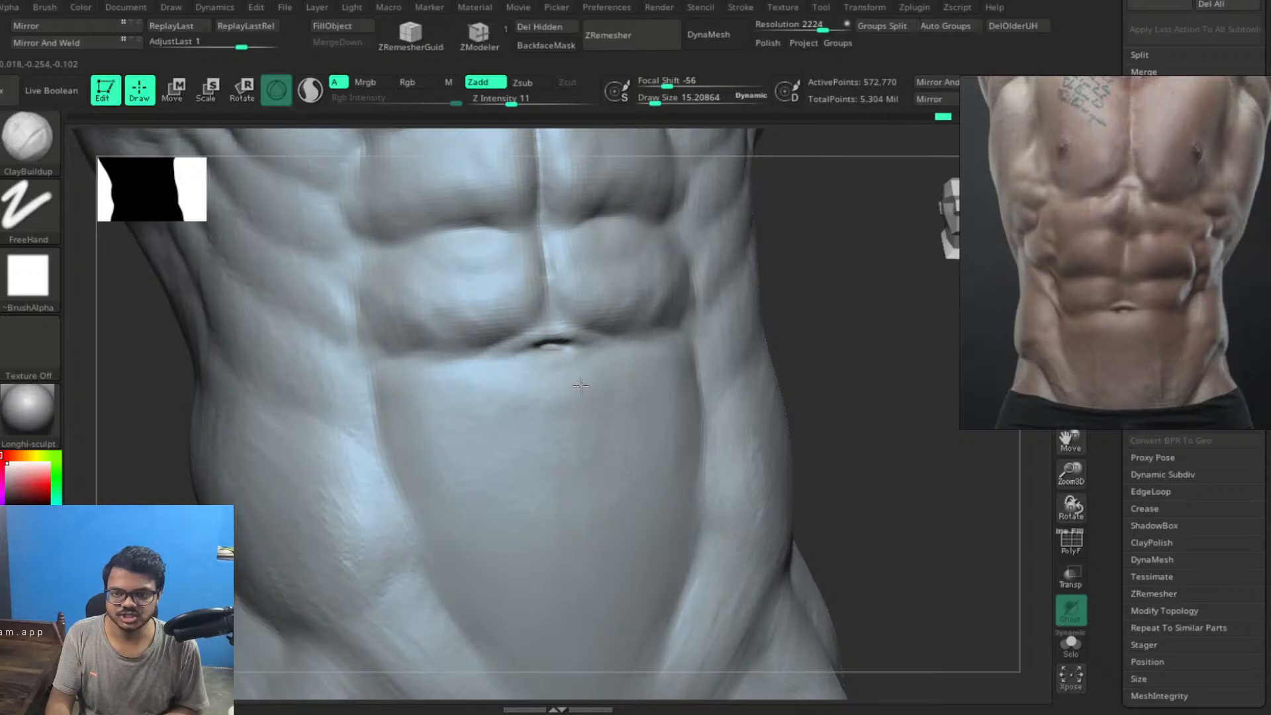
pyautogui.moveTo(553, 384); pyautogui.dragTo(601, 373)
pyautogui.moveTo(538, 380)
pyautogui.mouseDown()
pyautogui.moveTo(620, 364)
pyautogui.moveTo(576, 372)
pyautogui.moveTo(645, 376)
pyautogui.moveTo(655, 363)
pyautogui.mouseUp()
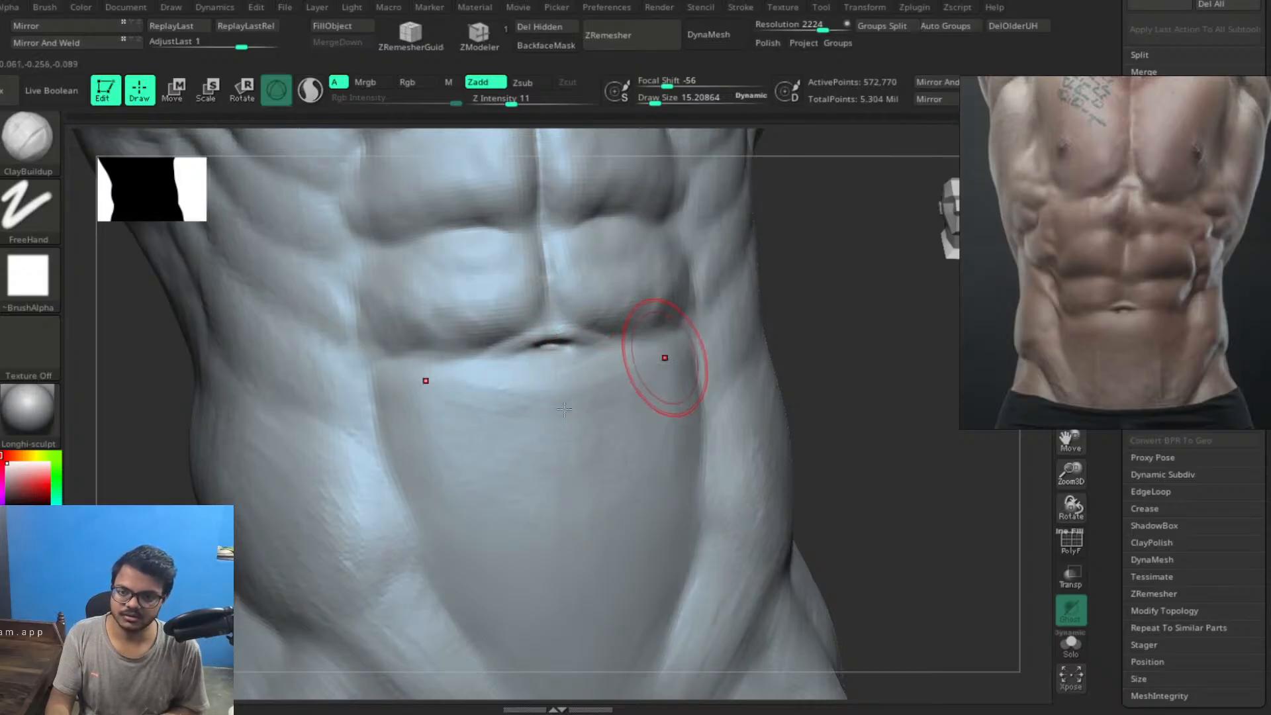
pyautogui.moveTo(581, 387); pyautogui.dragTo(588, 384)
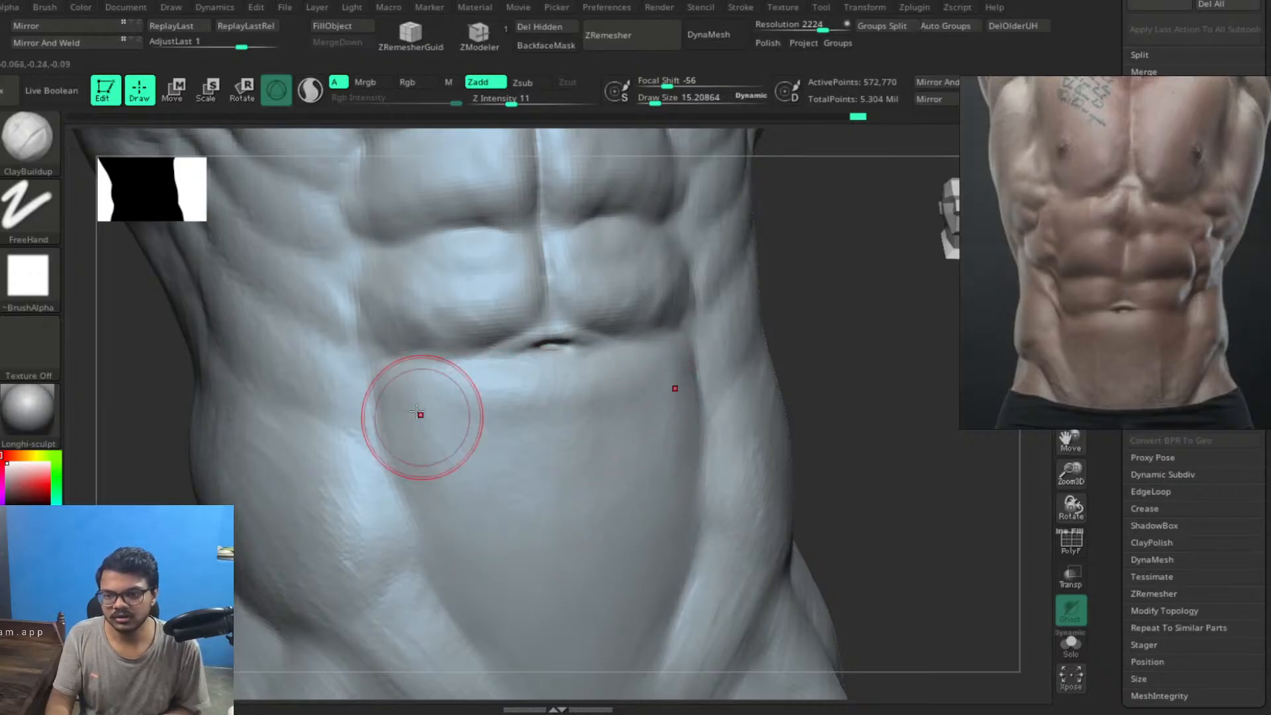
# Shape the upper outer corner of the lower abdomen beside the navel and blend it into the oblique border
pyautogui.moveTo(876, 454); pyautogui.dragTo(439, 443)
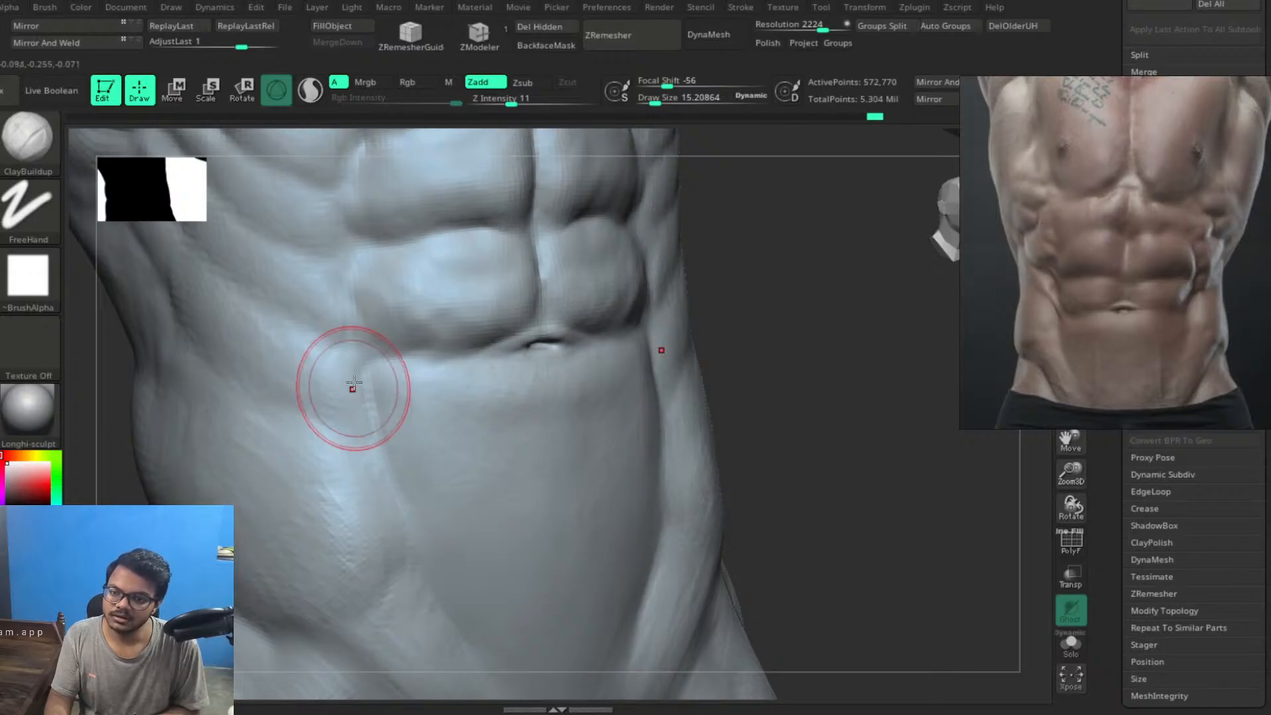
pyautogui.moveTo(387, 421); pyautogui.dragTo(400, 463)
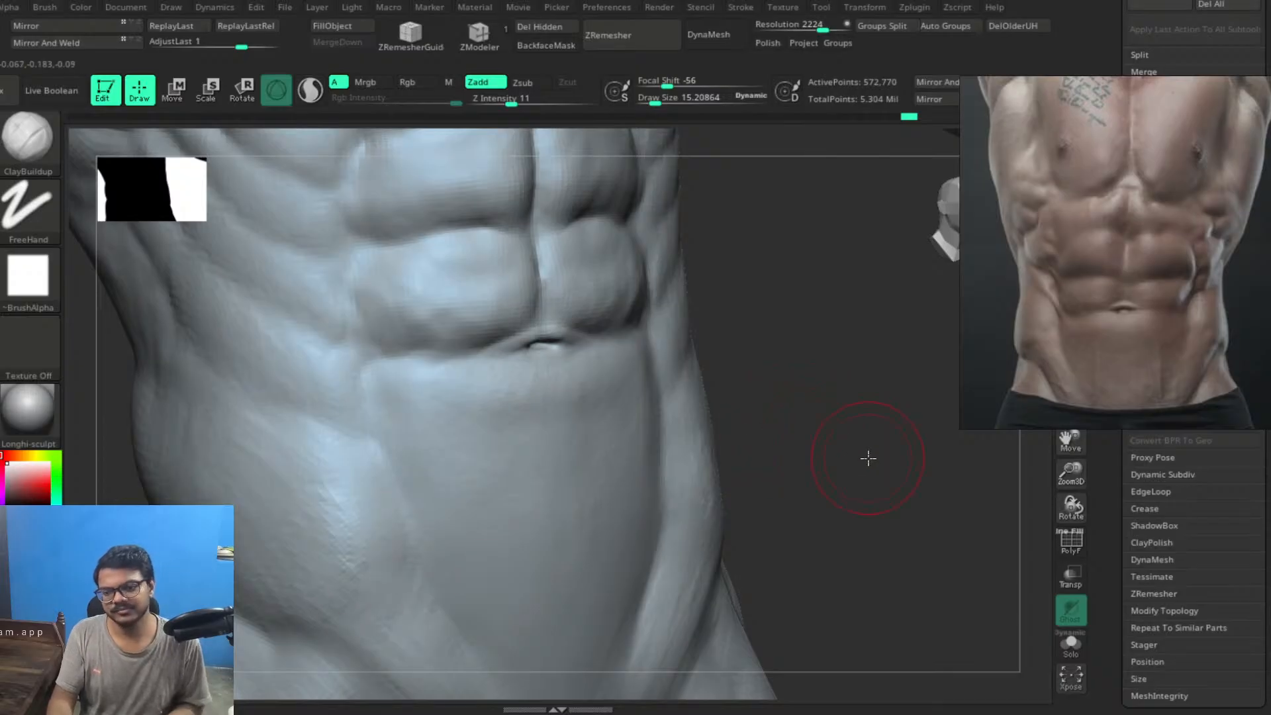
pyautogui.moveTo(868, 454); pyautogui.dragTo(803, 445)
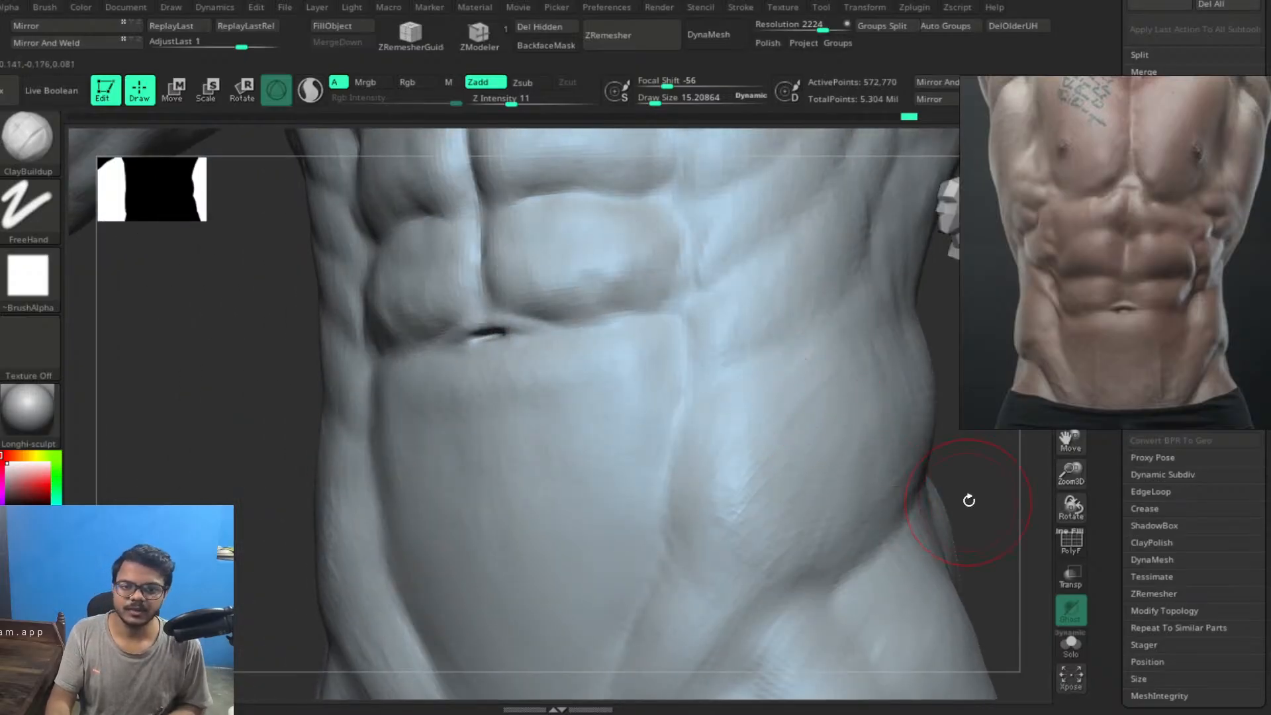
# Compare the torso with the reference photos and bring the full three-quarter photo of the man in jeans into view
pyautogui.keyDown('alt'); pyautogui.moveTo(961, 488); pyautogui.dragTo(814, 434); pyautogui.keyUp('alt')
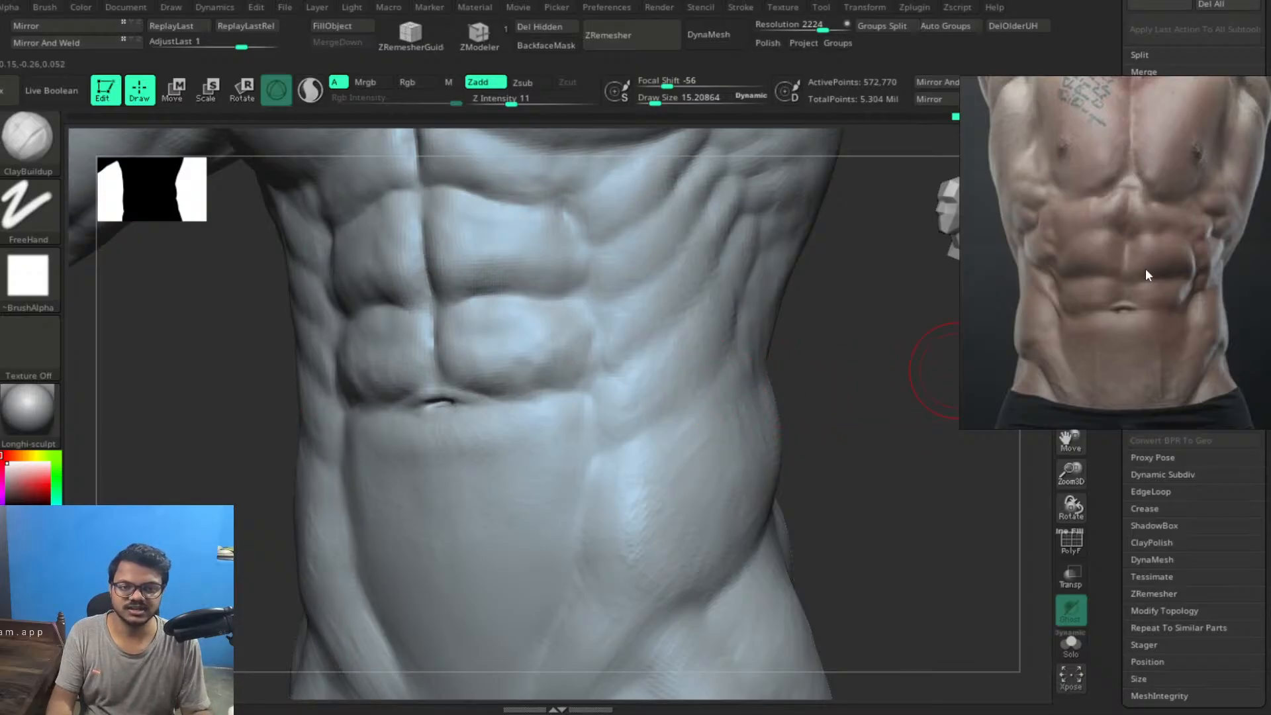
pyautogui.scroll(-3, 1161, 296)
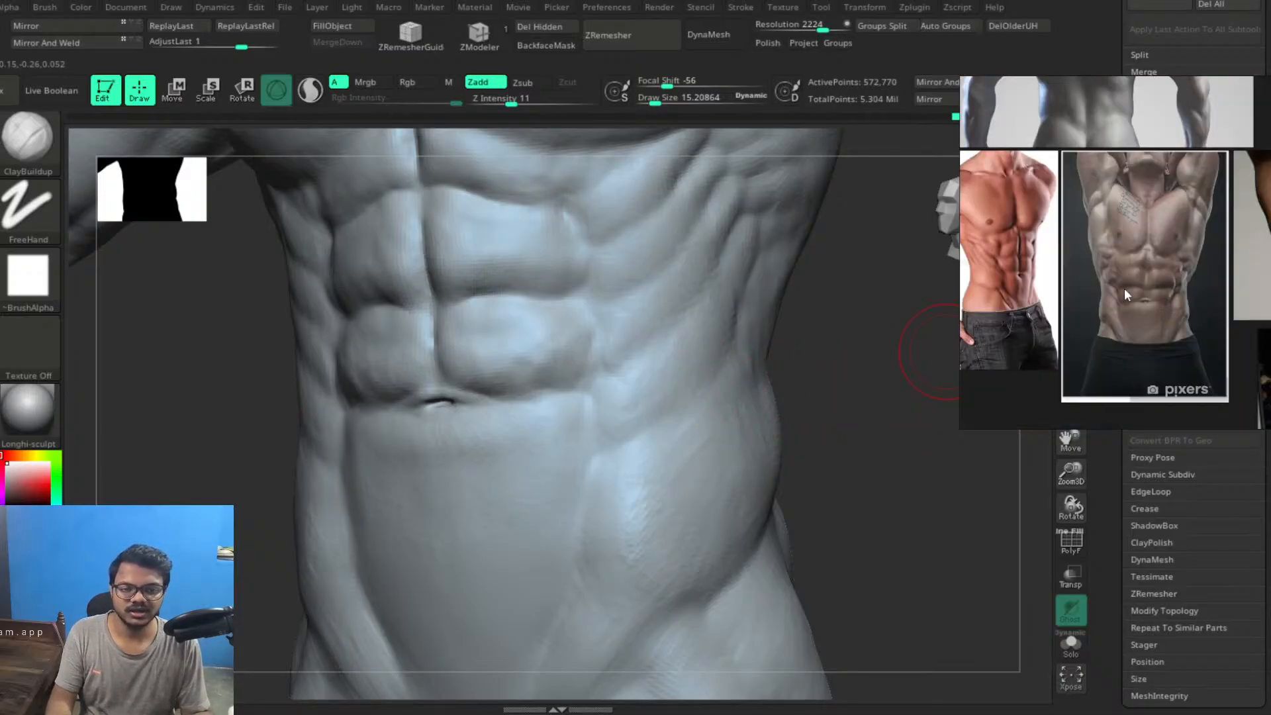
pyautogui.scroll(5, 1053, 246)
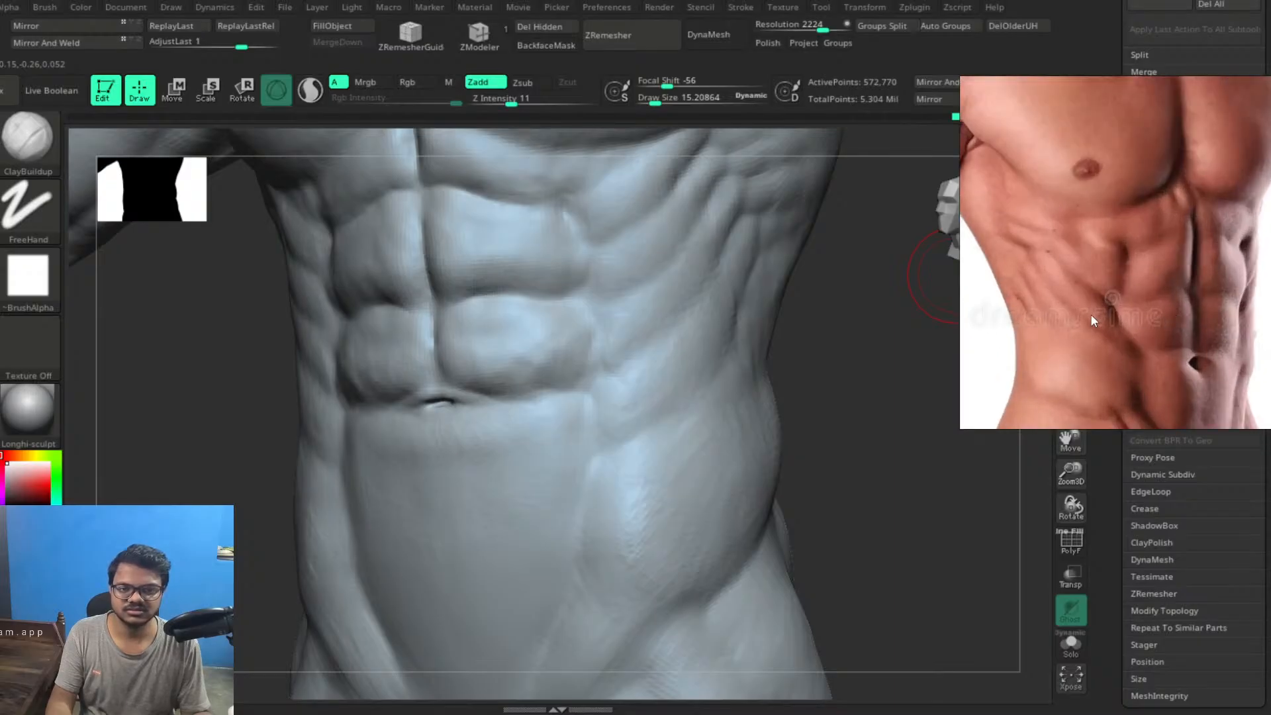
pyautogui.moveTo(892, 436)
pyautogui.mouseDown()
pyautogui.moveTo(865, 411)
pyautogui.moveTo(902, 414)
pyautogui.mouseUp()
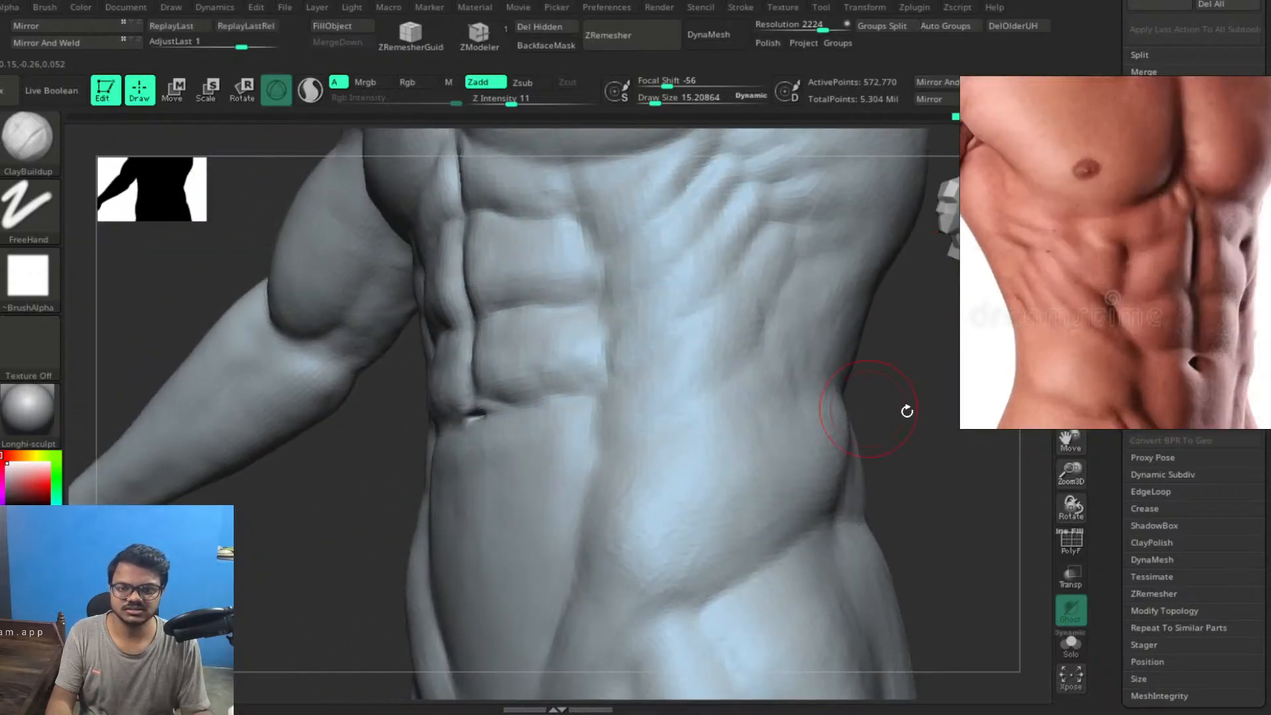
pyautogui.scroll(-3, 1162, 365)
pyautogui.moveTo(1162, 366); pyautogui.dragTo(1162, 299)
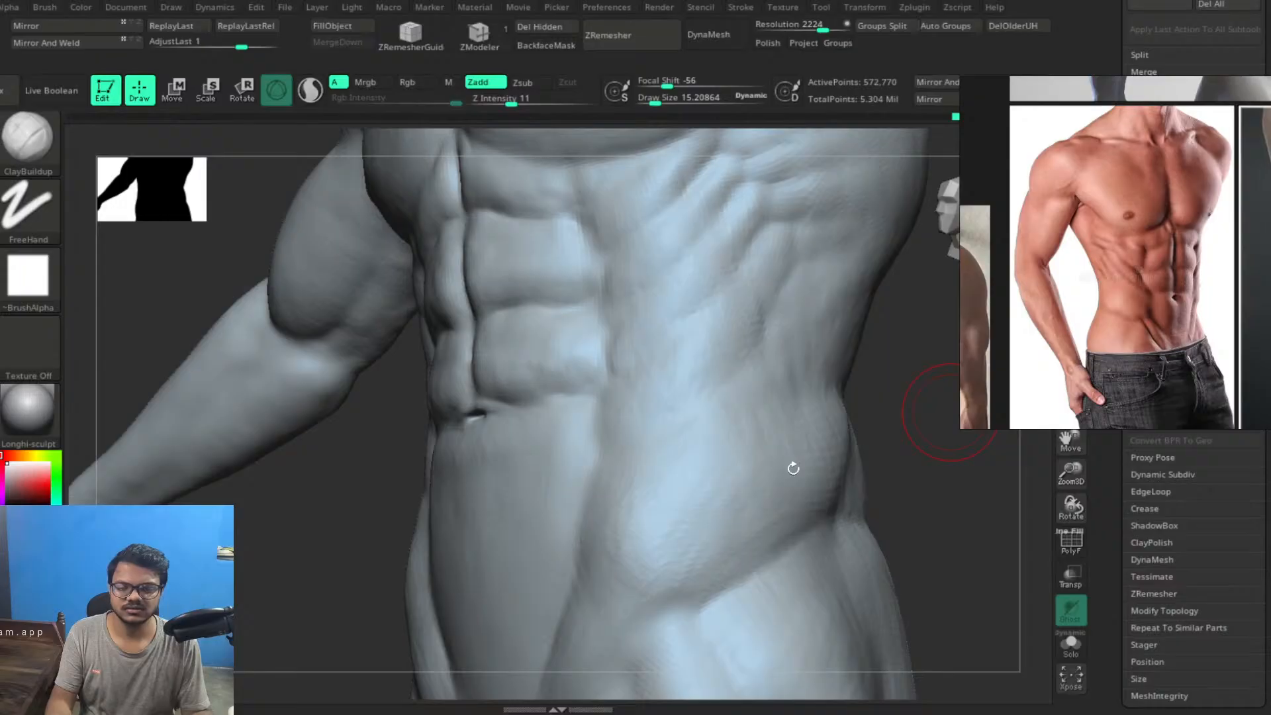
# Fill out the flank between the ribs and the oblique bulge with ClayBuildup, softening the muscle bands and raising the draw size to about 23
pyautogui.moveTo(872, 457)
pyautogui.mouseDown()
pyautogui.moveTo(798, 477)
pyautogui.moveTo(874, 487)
pyautogui.moveTo(781, 486)
pyautogui.mouseUp()
pyautogui.moveTo(435, 341); pyautogui.dragTo(741, 498)
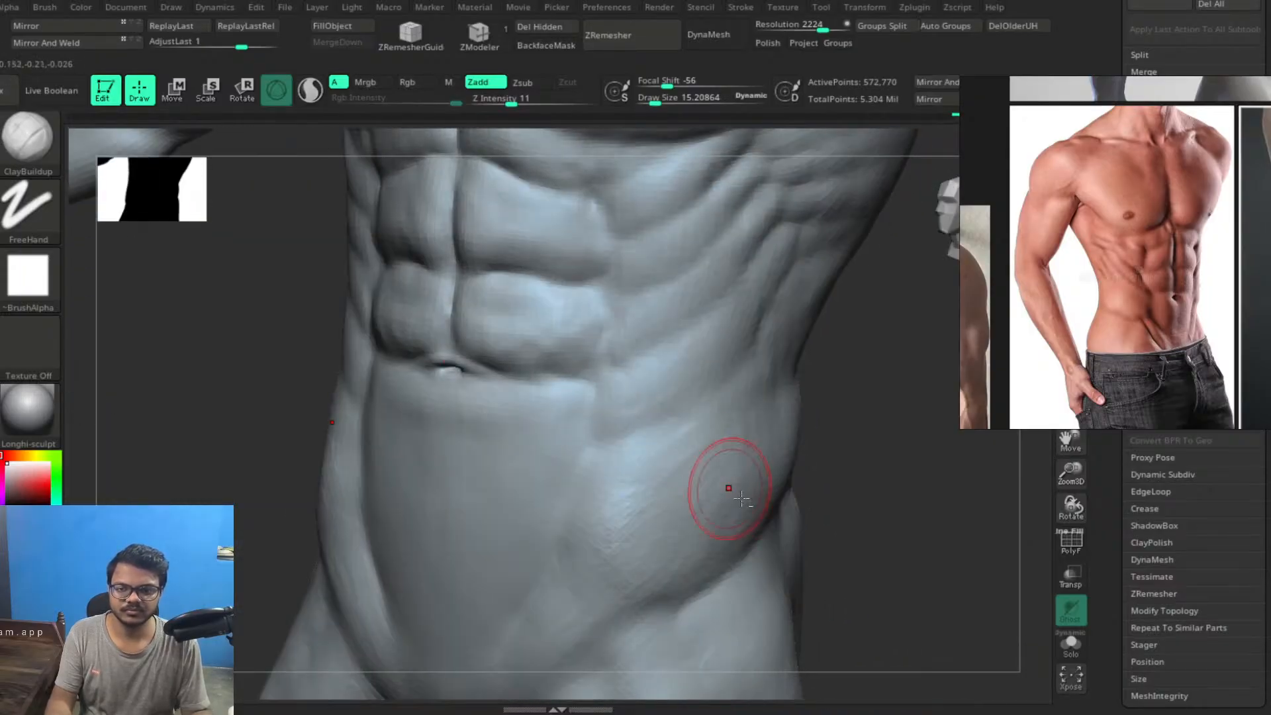
pyautogui.moveTo(834, 531)
pyautogui.mouseDown()
pyautogui.moveTo(786, 446)
pyautogui.moveTo(717, 440)
pyautogui.moveTo(730, 461)
pyautogui.mouseUp()
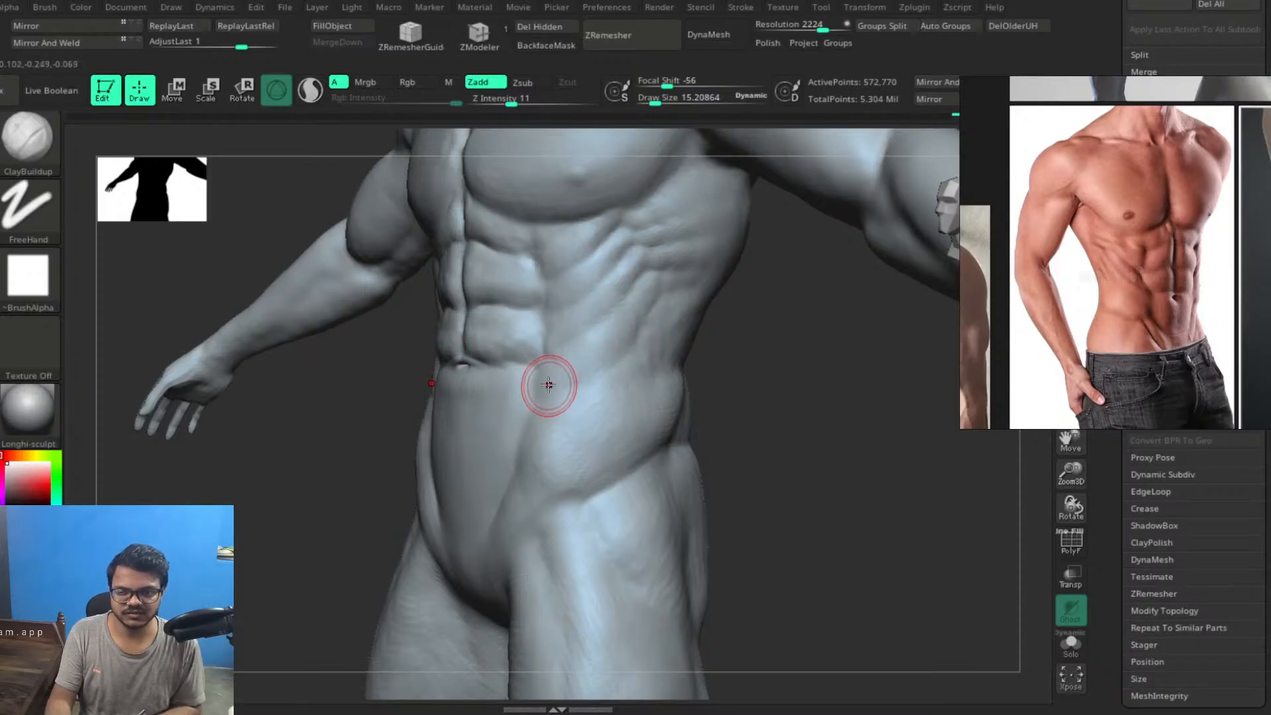
pyautogui.moveTo(779, 446)
pyautogui.mouseDown()
pyautogui.moveTo(795, 454)
pyautogui.moveTo(803, 419)
pyautogui.moveTo(826, 453)
pyautogui.mouseUp()
pyautogui.moveTo(681, 328); pyautogui.dragTo(582, 371)
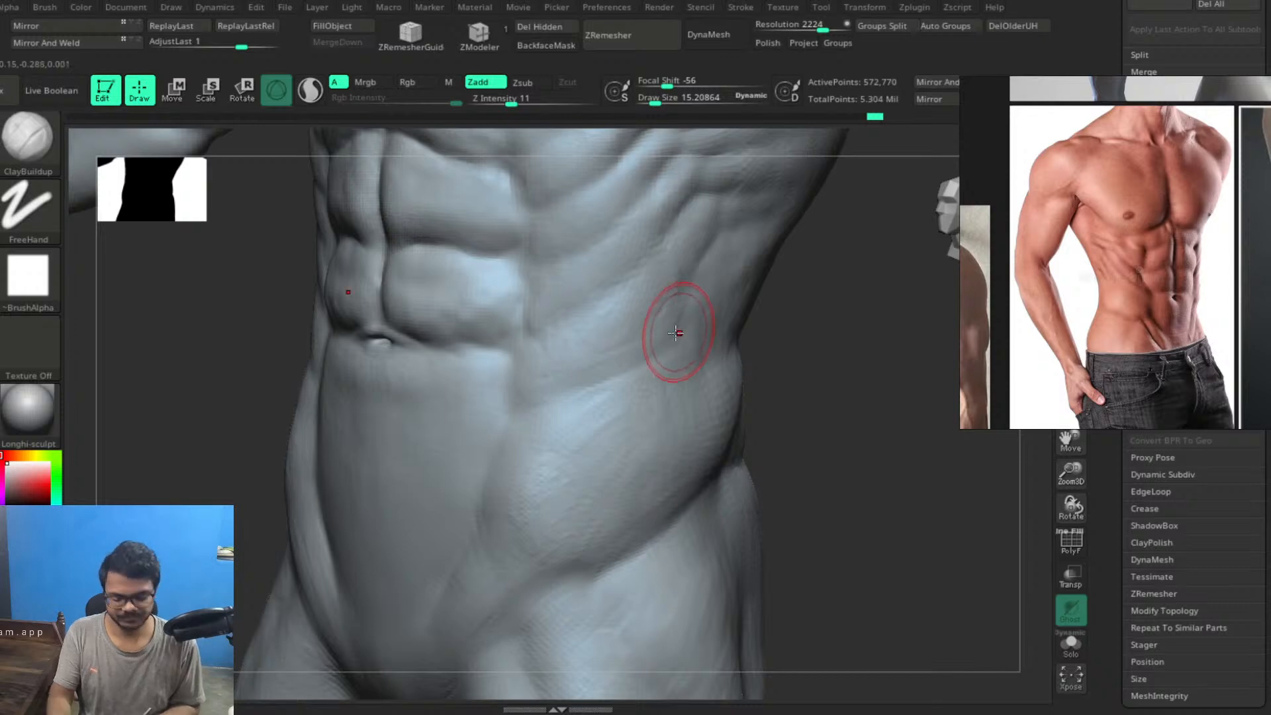
pyautogui.moveTo(648, 281); pyautogui.dragTo(542, 278)
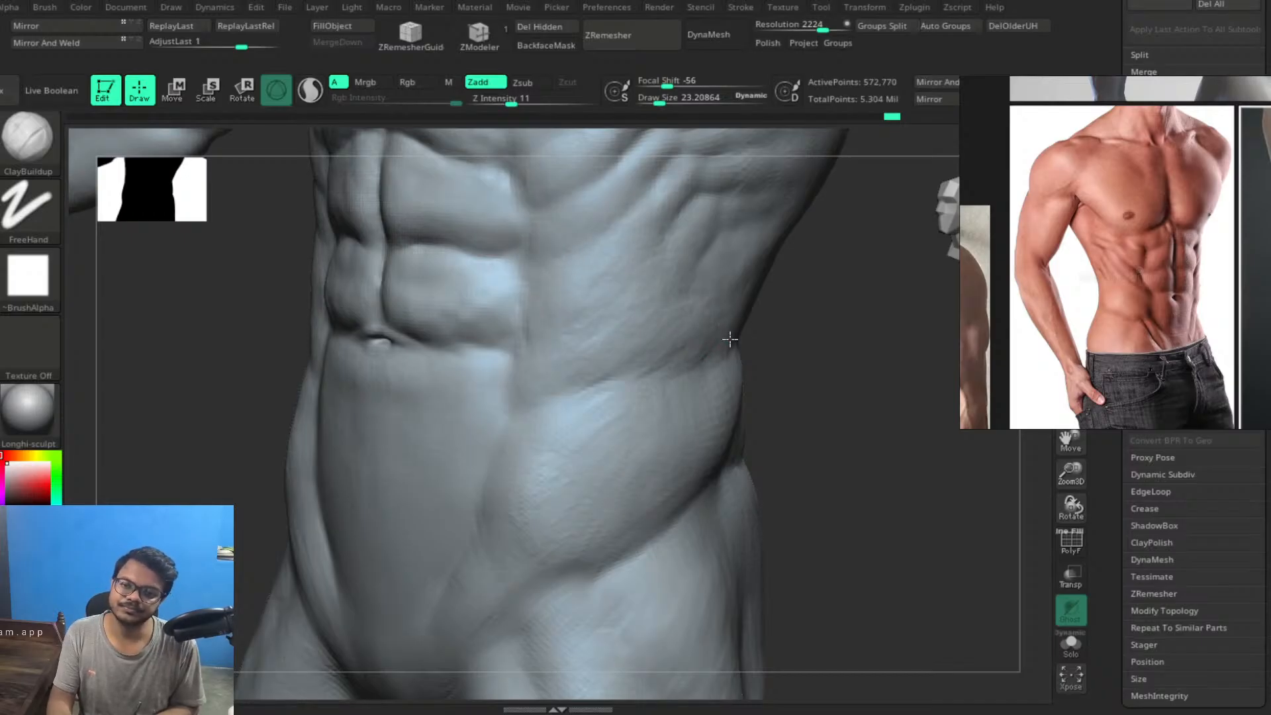
pyautogui.keyDown('alt'); pyautogui.moveTo(813, 404); pyautogui.dragTo(846, 386); pyautogui.keyUp('alt')
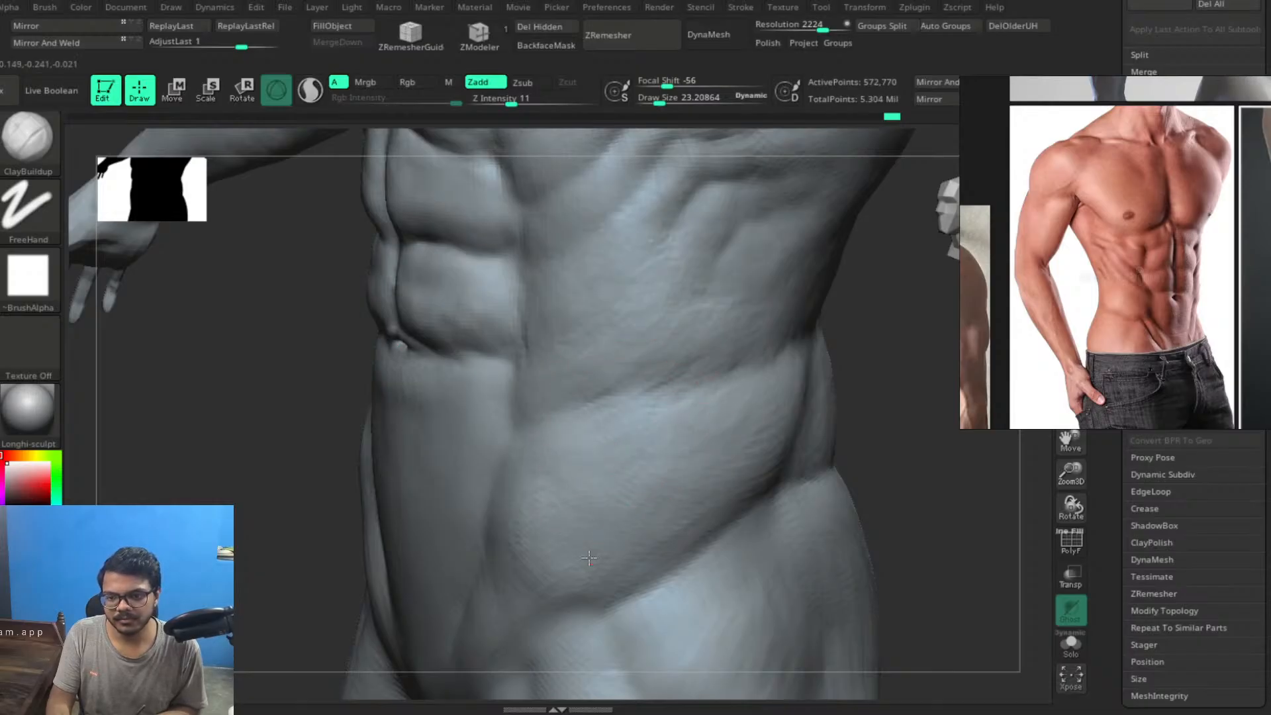
# Refine the oblique bulge above the hip crease and carry its lower edge down toward the groin
pyautogui.moveTo(894, 460)
pyautogui.mouseDown()
pyautogui.moveTo(936, 474)
pyautogui.moveTo(927, 459)
pyautogui.mouseUp()
pyautogui.press('ctrl')
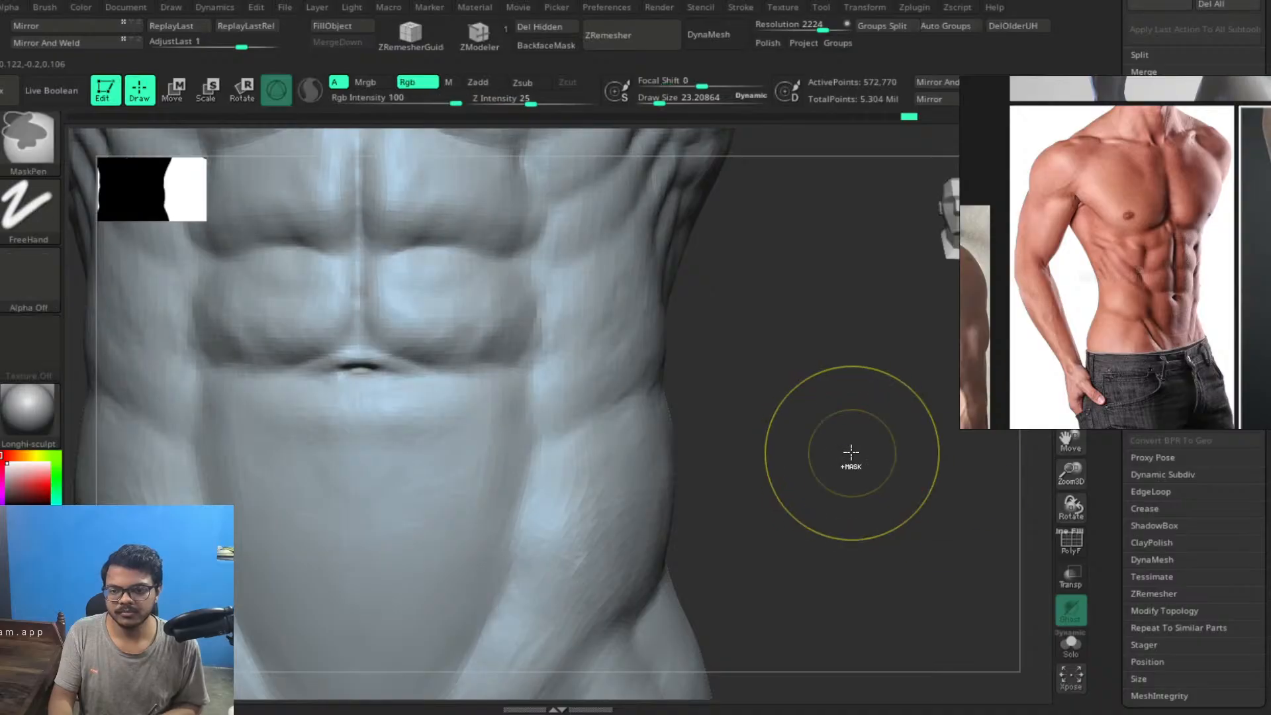
pyautogui.moveTo(851, 454)
pyautogui.mouseDown()
pyautogui.moveTo(800, 443)
pyautogui.moveTo(807, 424)
pyautogui.moveTo(846, 451)
pyautogui.moveTo(848, 491)
pyautogui.moveTo(769, 431)
pyautogui.moveTo(869, 539)
pyautogui.moveTo(823, 505)
pyautogui.moveTo(746, 406)
pyautogui.moveTo(808, 514)
pyautogui.moveTo(837, 536)
pyautogui.moveTo(822, 479)
pyautogui.moveTo(834, 488)
pyautogui.moveTo(800, 496)
pyautogui.moveTo(781, 452)
pyautogui.mouseUp()
pyautogui.moveTo(851, 477)
pyautogui.mouseDown()
pyautogui.moveTo(845, 440)
pyautogui.moveTo(661, 445)
pyautogui.moveTo(648, 442)
pyautogui.moveTo(649, 413)
pyautogui.mouseUp()
pyautogui.moveTo(570, 477); pyautogui.dragTo(647, 411)
pyautogui.moveTo(574, 478)
pyautogui.mouseDown()
pyautogui.moveTo(641, 412)
pyautogui.moveTo(624, 425)
pyautogui.moveTo(620, 385)
pyautogui.mouseUp()
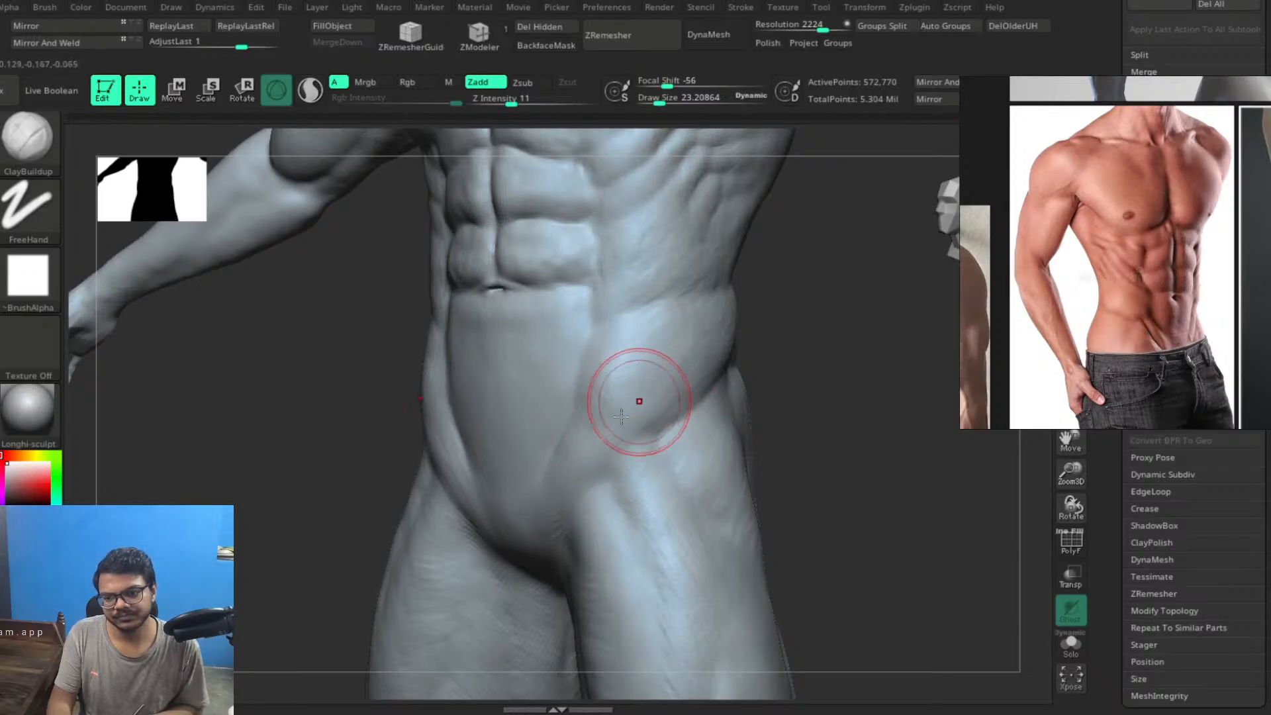
pyautogui.moveTo(602, 442)
pyautogui.mouseDown()
pyautogui.moveTo(573, 463)
pyautogui.moveTo(591, 437)
pyautogui.moveTo(600, 453)
pyautogui.moveTo(564, 522)
pyautogui.moveTo(586, 495)
pyautogui.mouseUp()
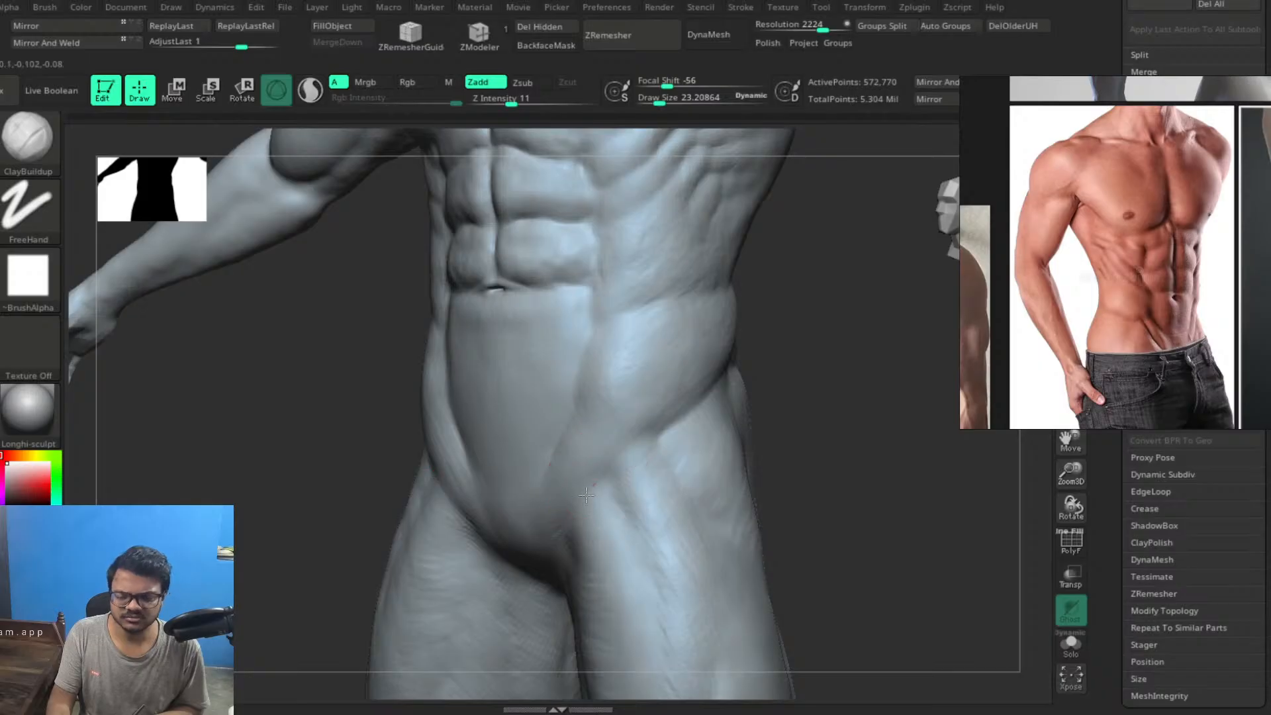
pyautogui.moveTo(588, 562); pyautogui.dragTo(596, 556)
# Undo the last thigh stroke and rebuild the muscle forms on the front and outer upper thigh below the hip crease
pyautogui.moveTo(870, 448); pyautogui.dragTo(760, 439)
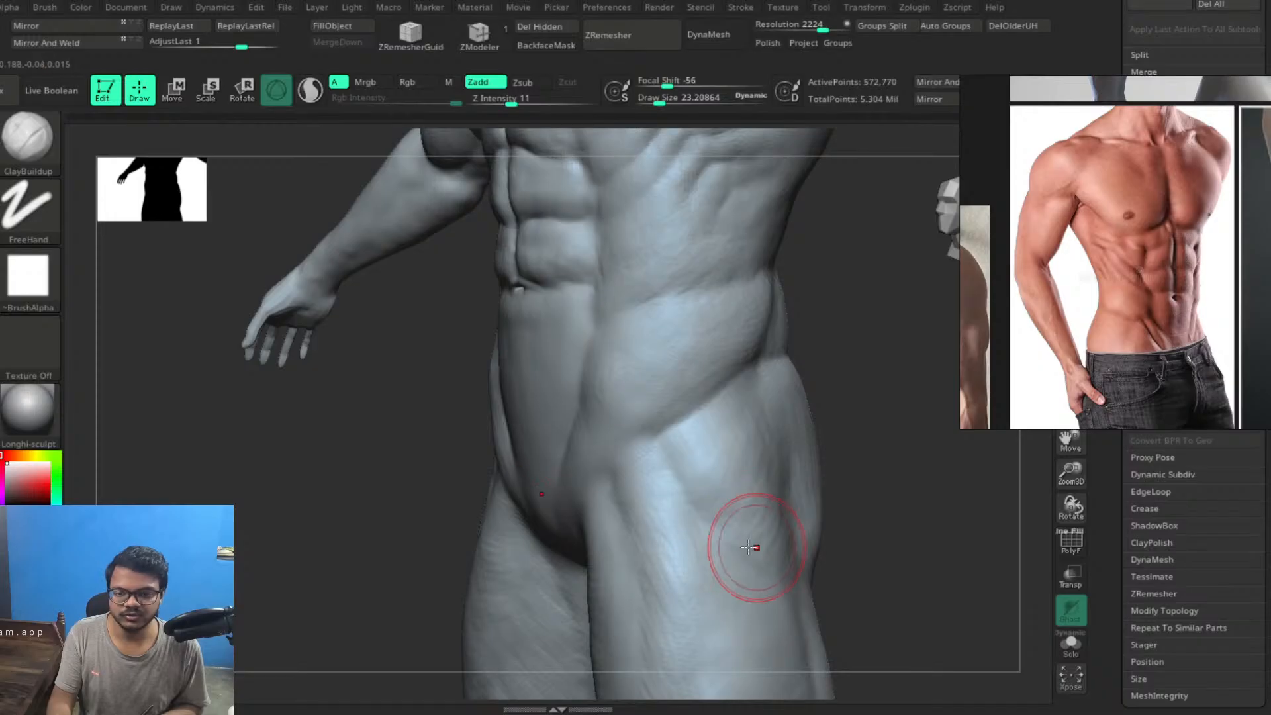
pyautogui.hotkey('ctrl', 'z')
pyautogui.moveTo(712, 500); pyautogui.dragTo(754, 542)
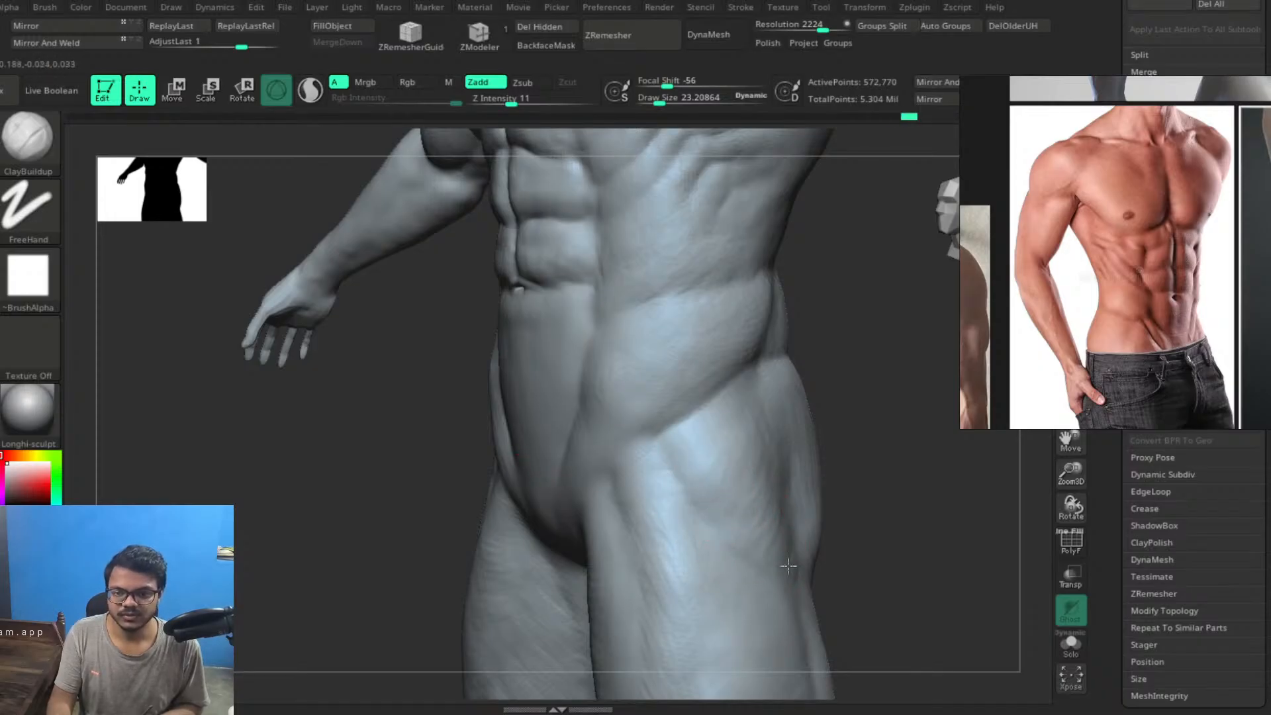
pyautogui.moveTo(713, 457); pyautogui.dragTo(671, 559)
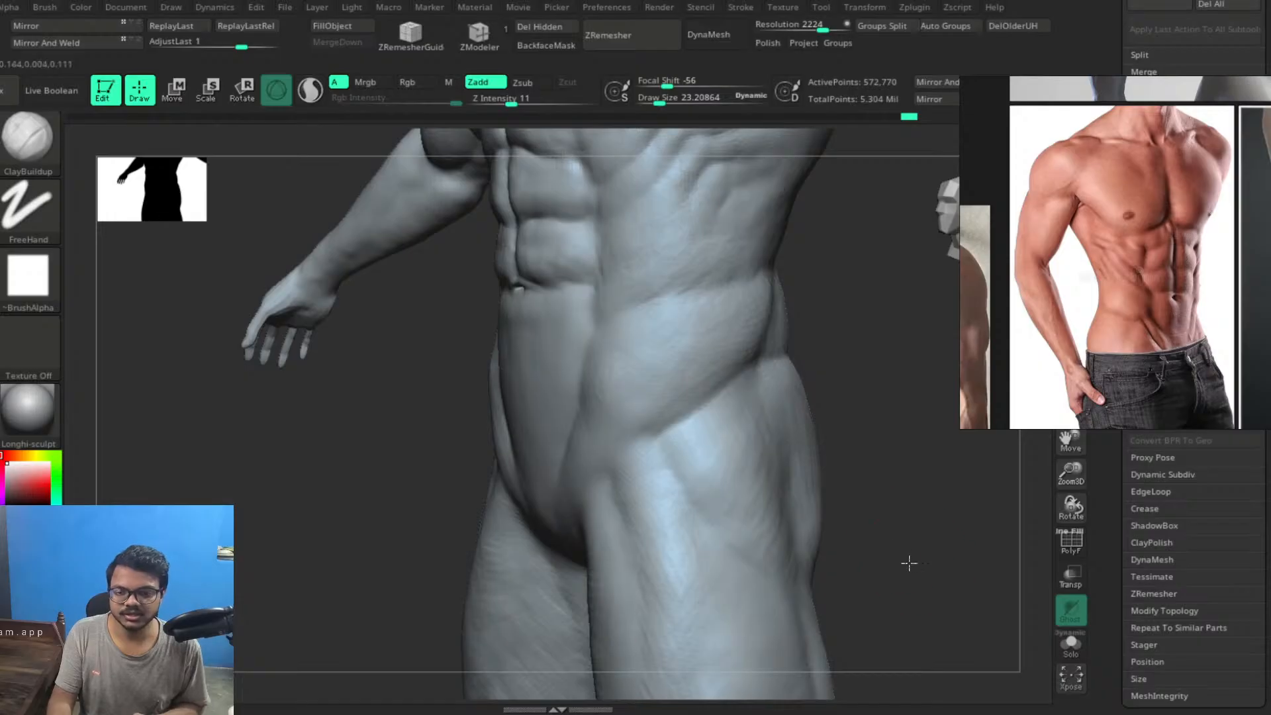
pyautogui.moveTo(908, 562); pyautogui.dragTo(709, 426)
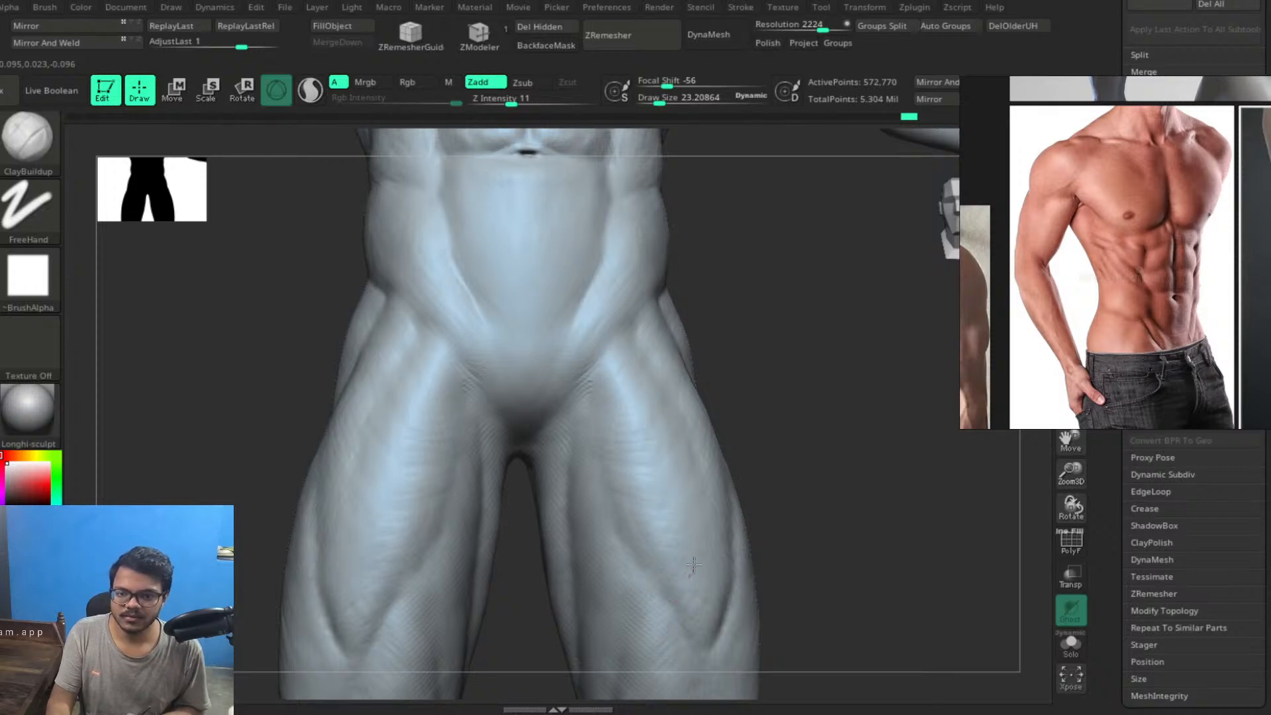
# Build up the inner thigh muscles from the groin down toward the knee with ClayBuildup strokes
pyautogui.keyDown('alt'); pyautogui.moveTo(811, 530); pyautogui.dragTo(686, 417); pyautogui.keyUp('alt')
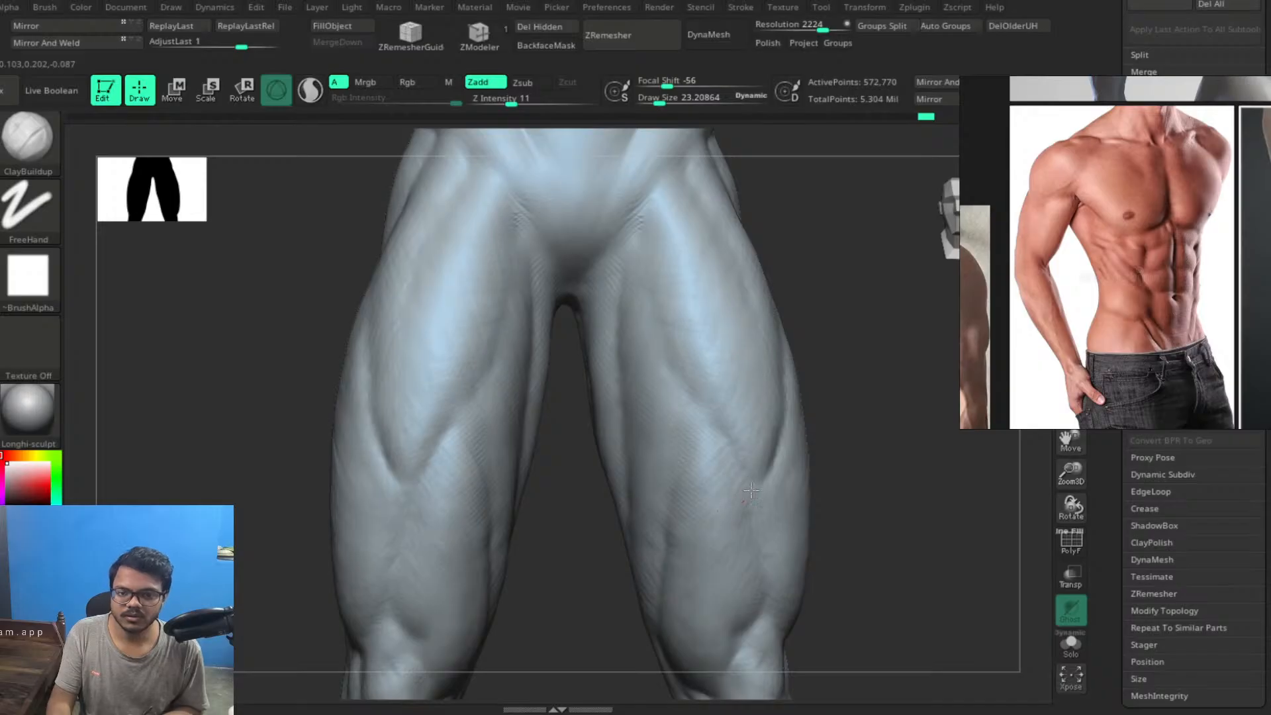
pyautogui.moveTo(852, 456); pyautogui.dragTo(693, 378)
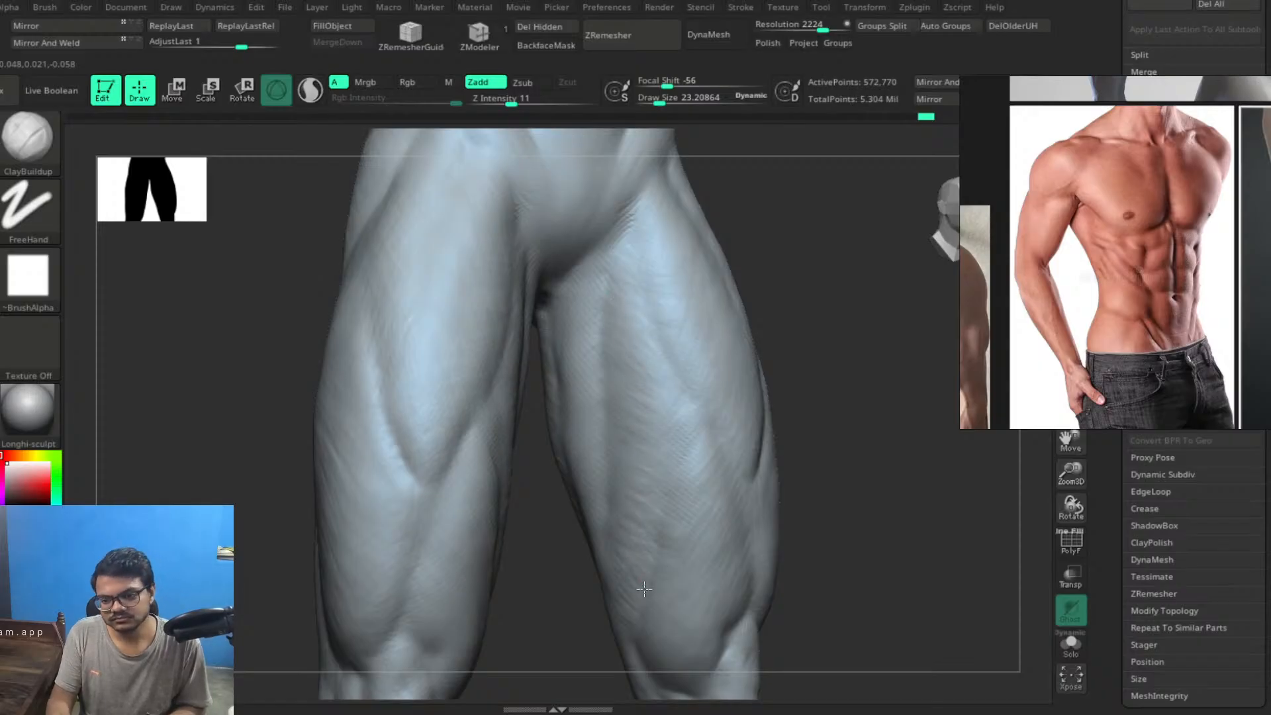
pyautogui.moveTo(868, 580); pyautogui.dragTo(861, 557)
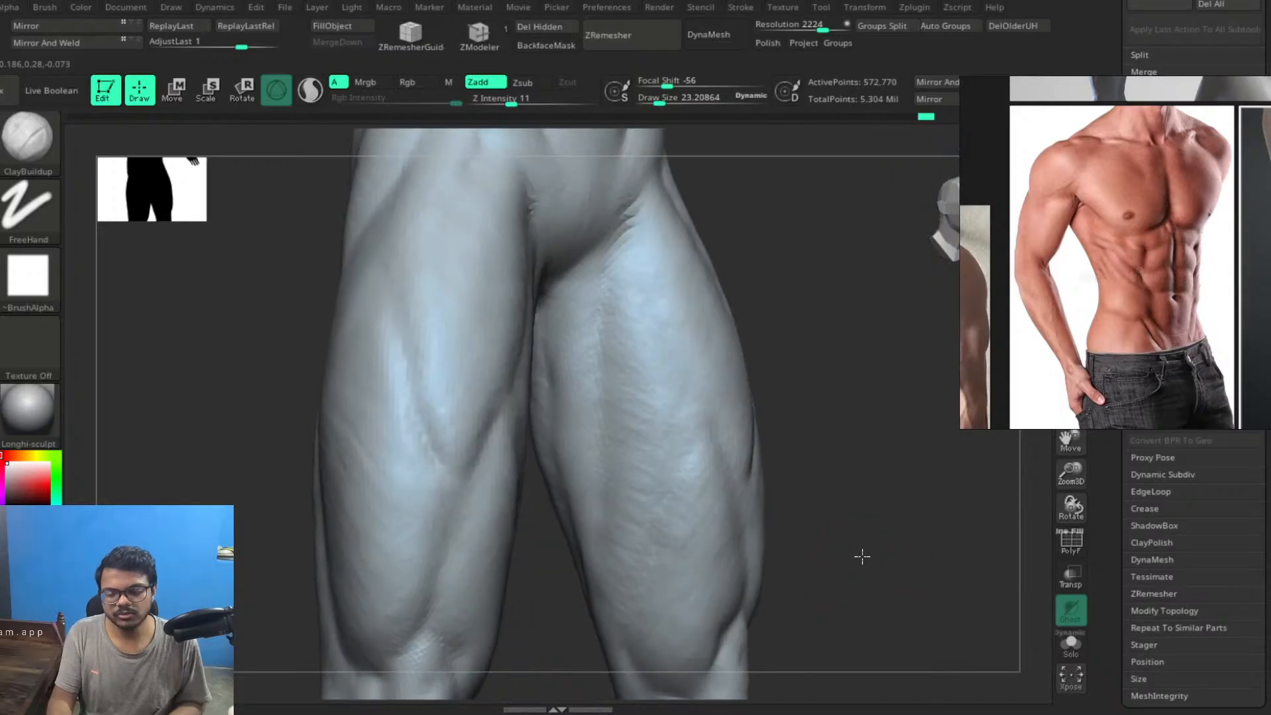
pyautogui.moveTo(595, 247); pyautogui.dragTo(583, 304)
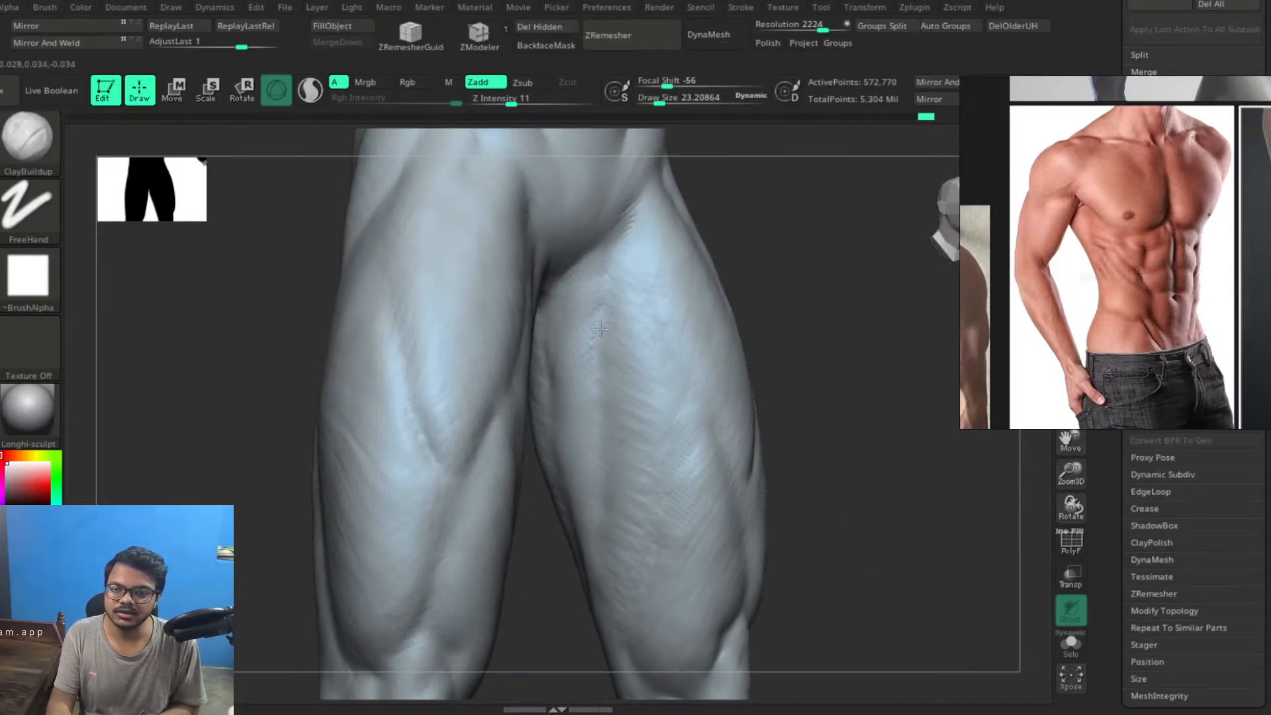
pyautogui.moveTo(599, 329); pyautogui.dragTo(568, 370)
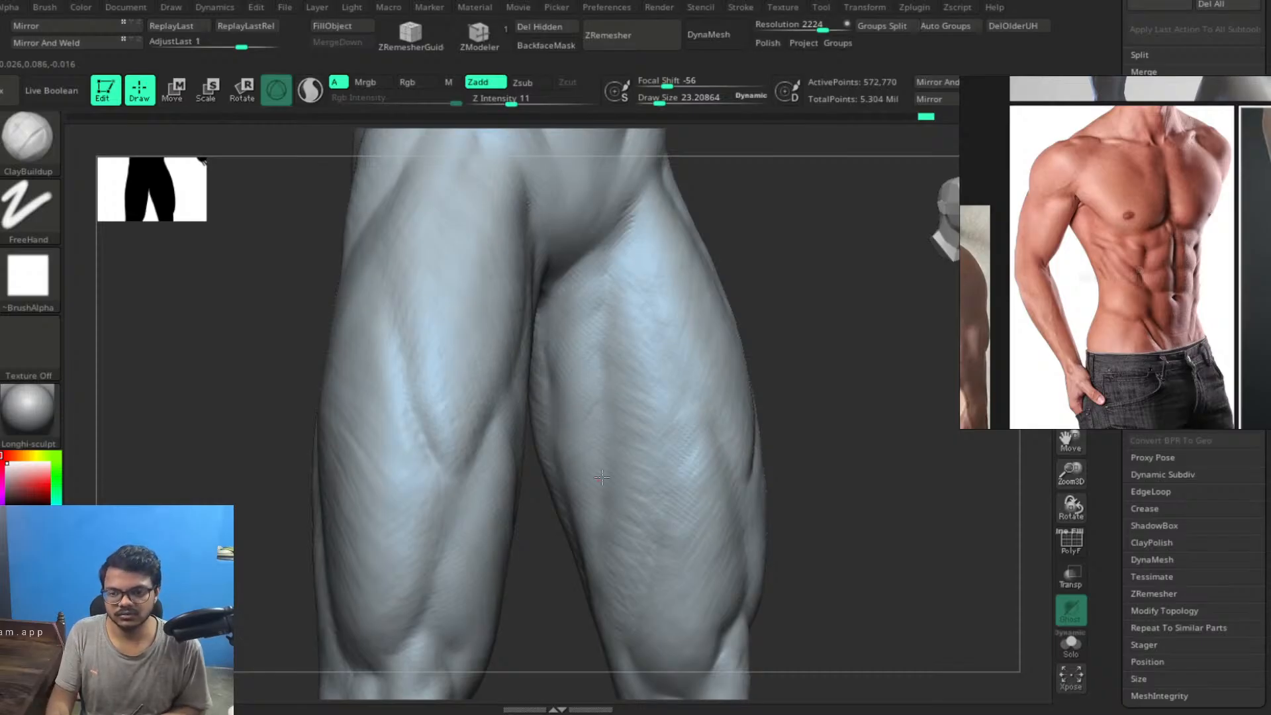
pyautogui.moveTo(894, 502); pyautogui.dragTo(777, 397)
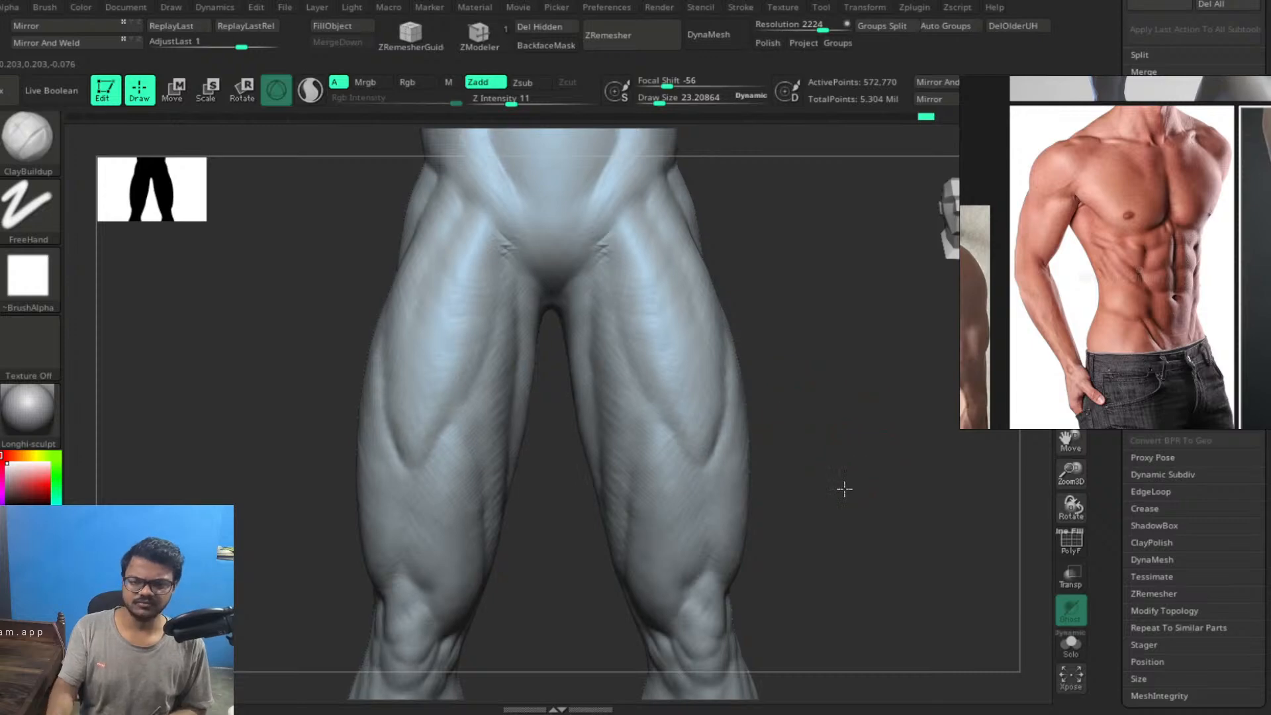
# Add ClayBuildup strokes to the front of the thigh where the central quadriceps tapers above the knee
pyautogui.moveTo(843, 487); pyautogui.dragTo(724, 384)
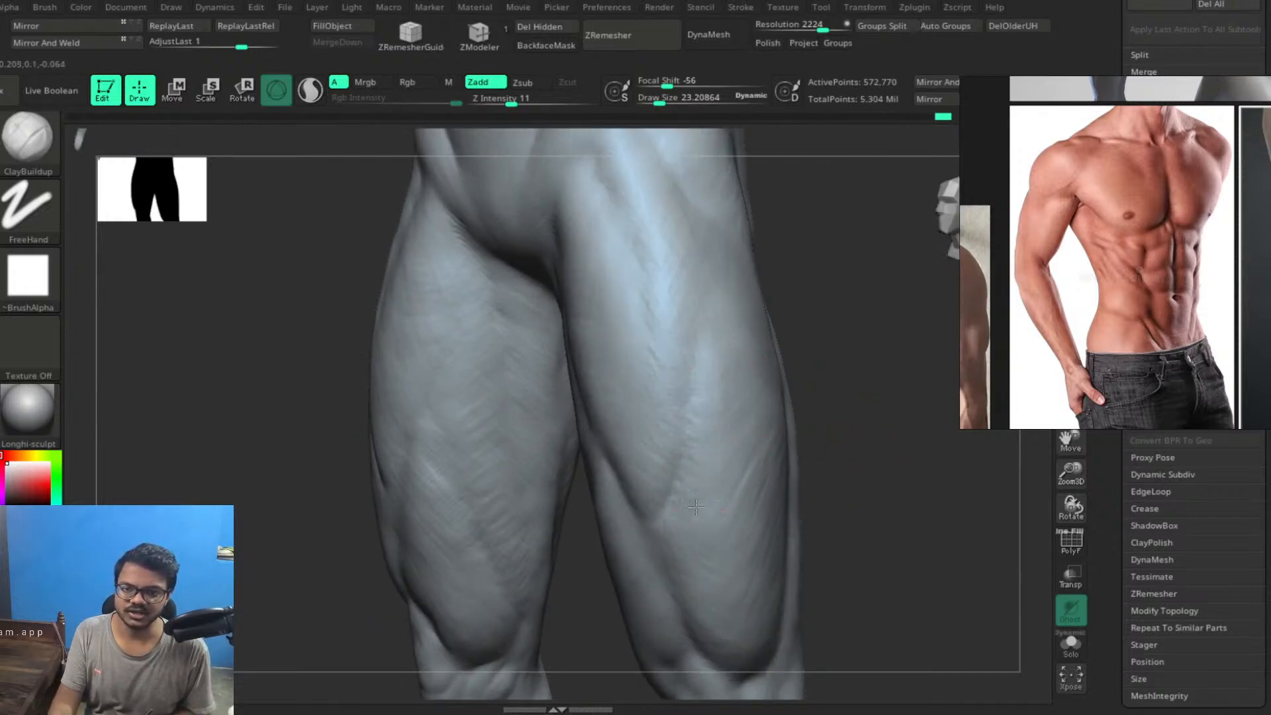
pyautogui.moveTo(688, 493); pyautogui.dragTo(670, 521)
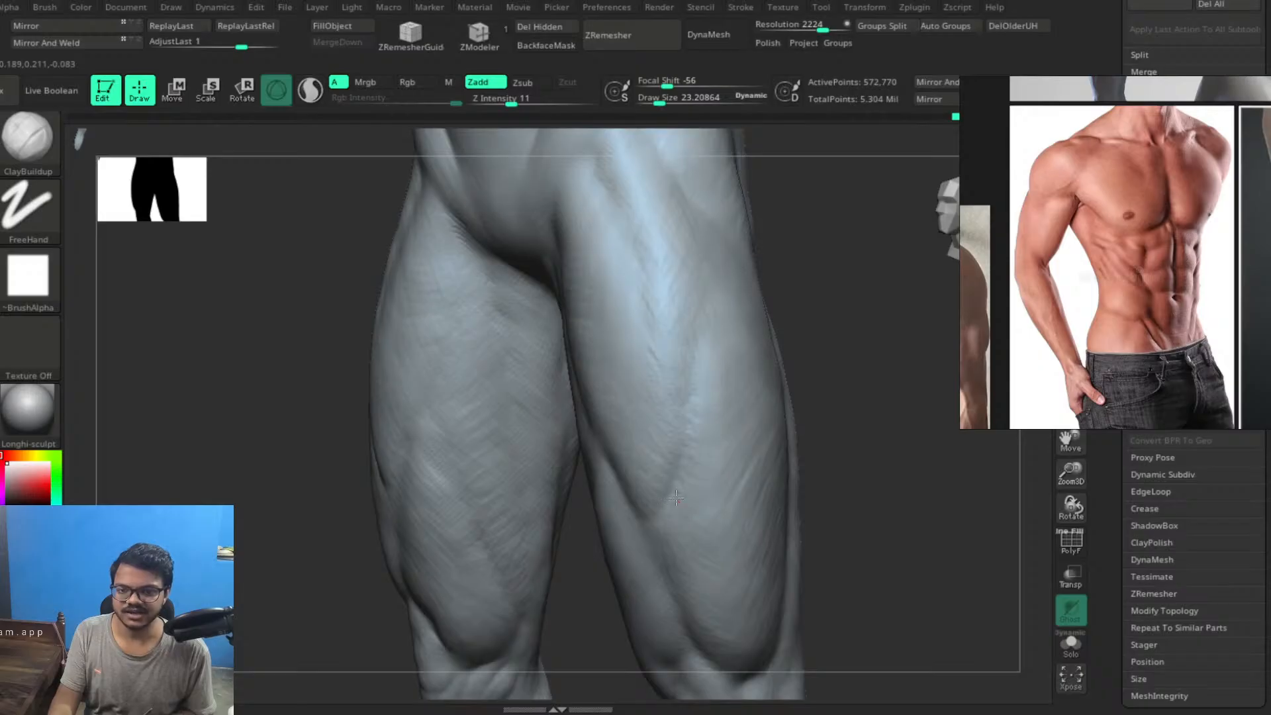
pyautogui.moveTo(900, 478)
pyautogui.mouseDown()
pyautogui.moveTo(917, 459)
pyautogui.moveTo(859, 447)
pyautogui.moveTo(863, 456)
pyautogui.mouseUp()
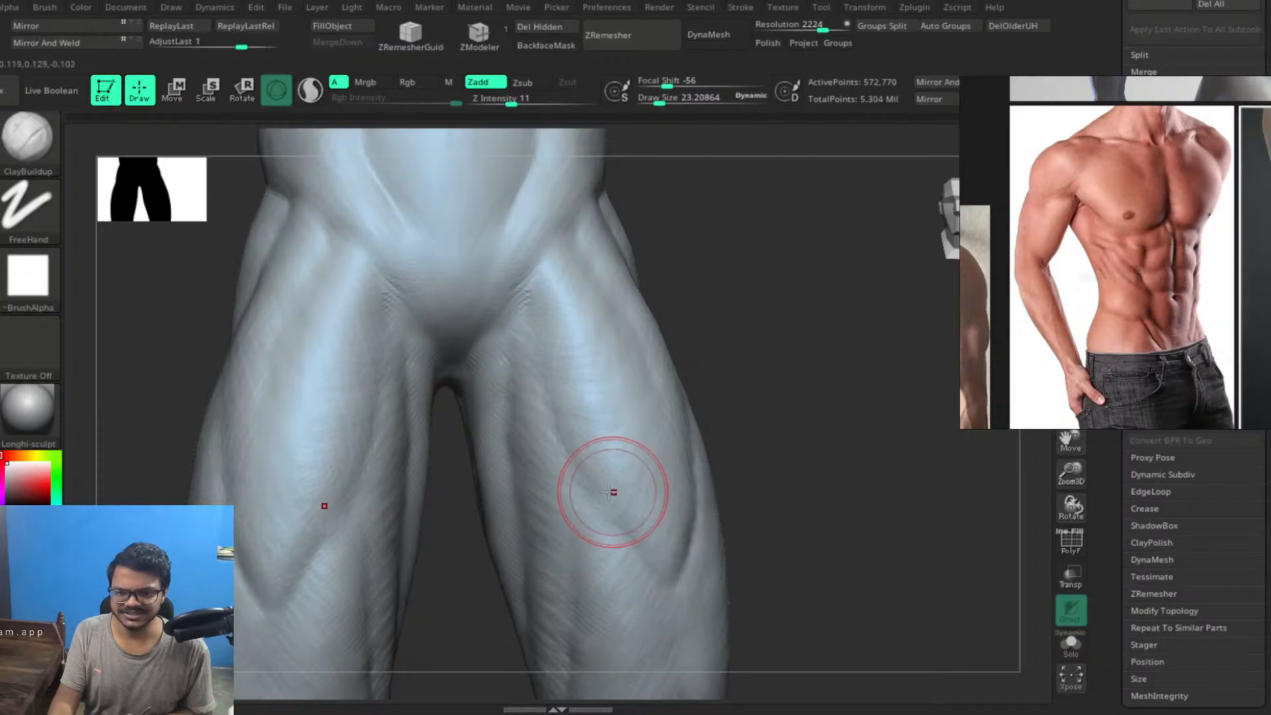
# Refine the muscle bulges on the front of the lower thigh above the kneecap with ClayBuildup strokes
pyautogui.moveTo(832, 531)
pyautogui.keyDown('alt'); pyautogui.mouseDown()
pyautogui.moveTo(803, 519)
pyautogui.moveTo(738, 526)
pyautogui.moveTo(793, 371)
pyautogui.mouseUp(); pyautogui.keyUp('alt')
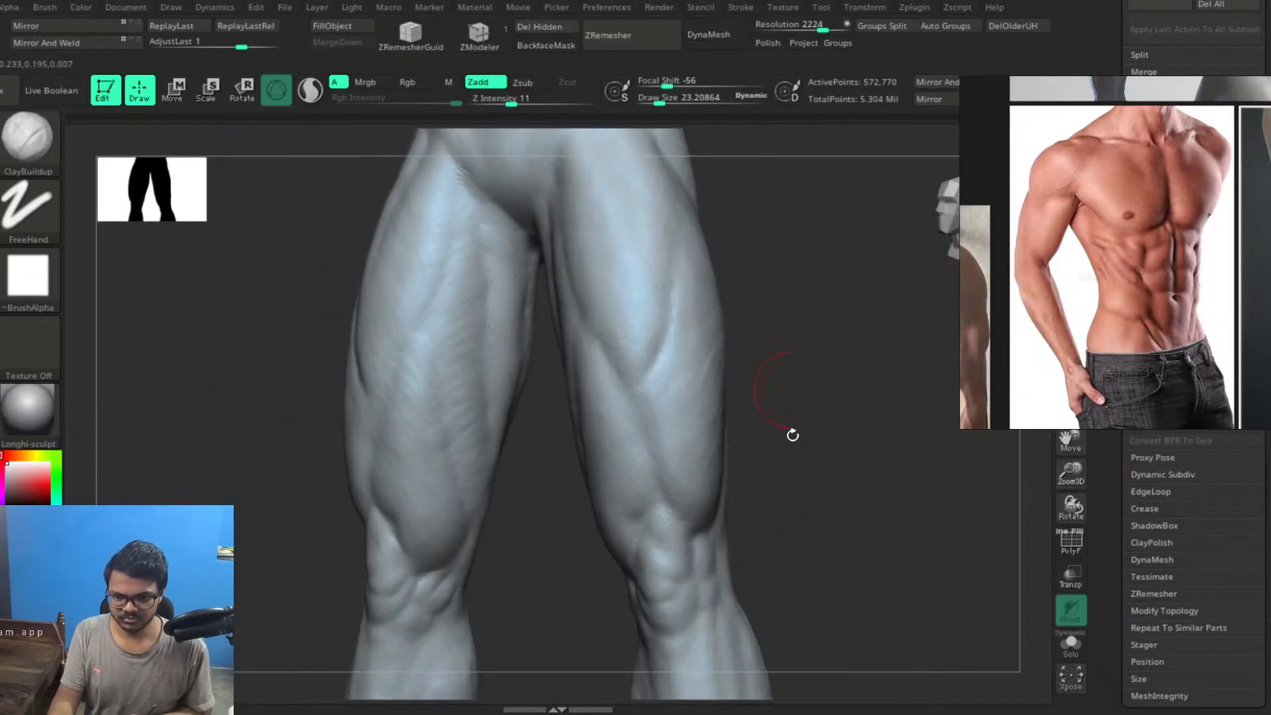
pyautogui.moveTo(791, 434); pyautogui.dragTo(825, 433)
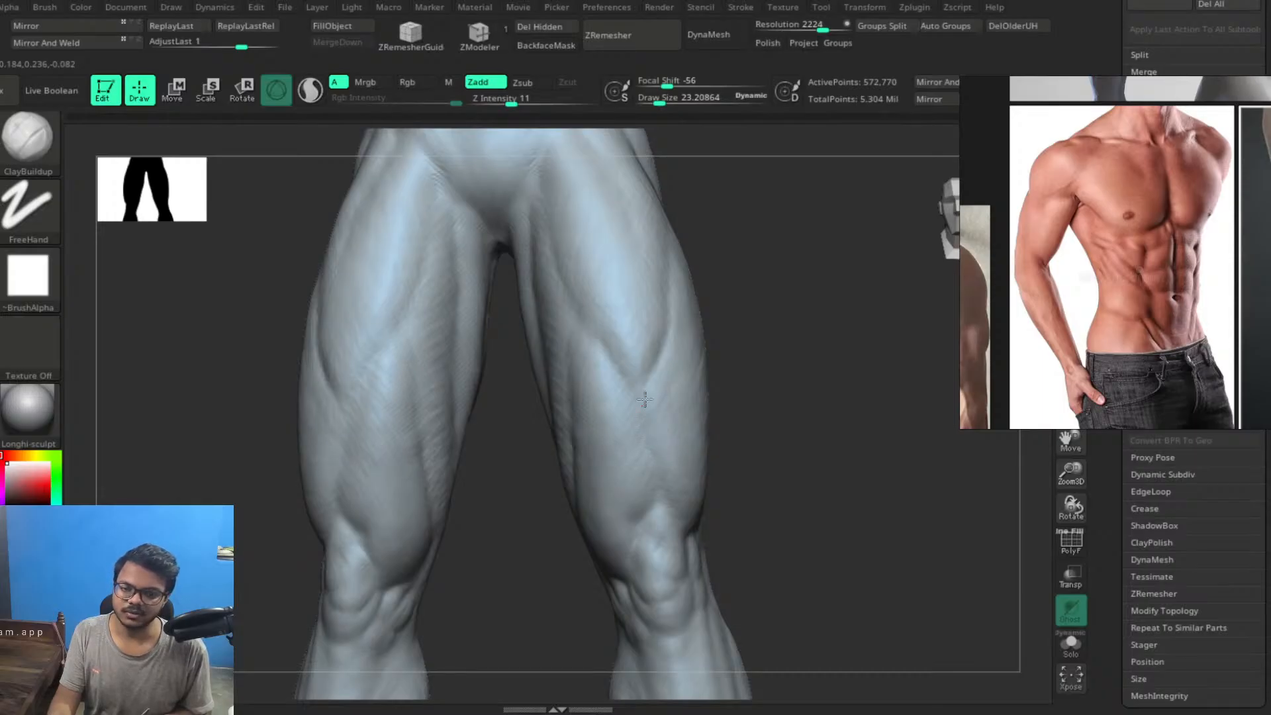
pyautogui.moveTo(813, 434)
pyautogui.mouseDown()
pyautogui.moveTo(778, 448)
pyautogui.moveTo(629, 412)
pyautogui.mouseUp()
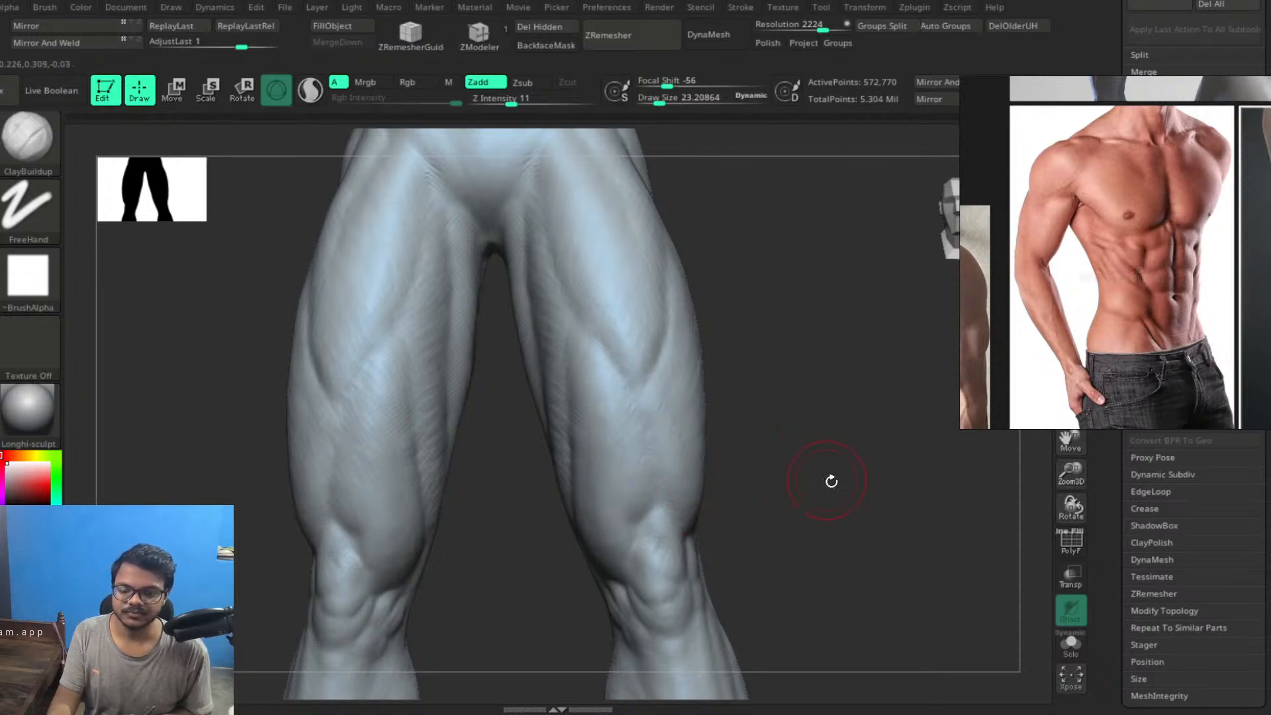
pyautogui.moveTo(831, 480)
pyautogui.mouseDown()
pyautogui.moveTo(847, 433)
pyautogui.moveTo(928, 490)
pyautogui.moveTo(916, 445)
pyautogui.mouseUp()
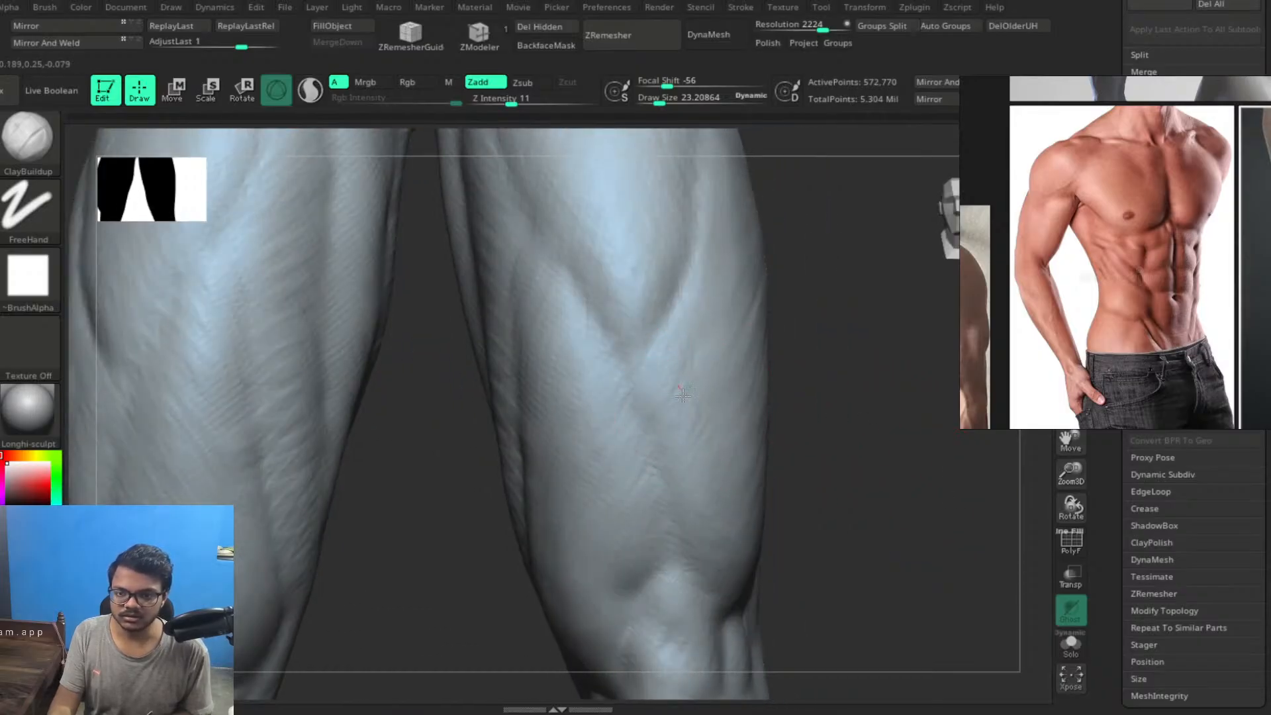
pyautogui.moveTo(683, 395)
pyautogui.mouseDown()
pyautogui.moveTo(673, 409)
pyautogui.moveTo(645, 390)
pyautogui.moveTo(662, 454)
pyautogui.mouseUp()
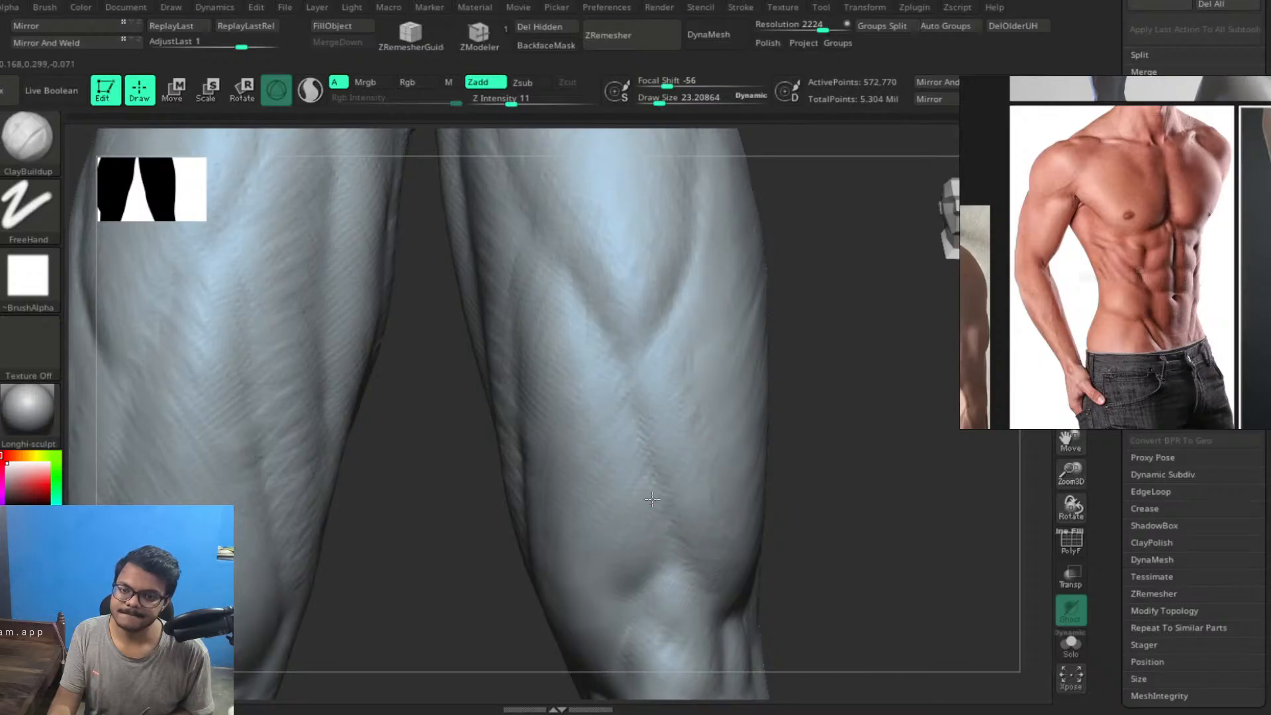
pyautogui.moveTo(652, 499); pyautogui.dragTo(612, 383)
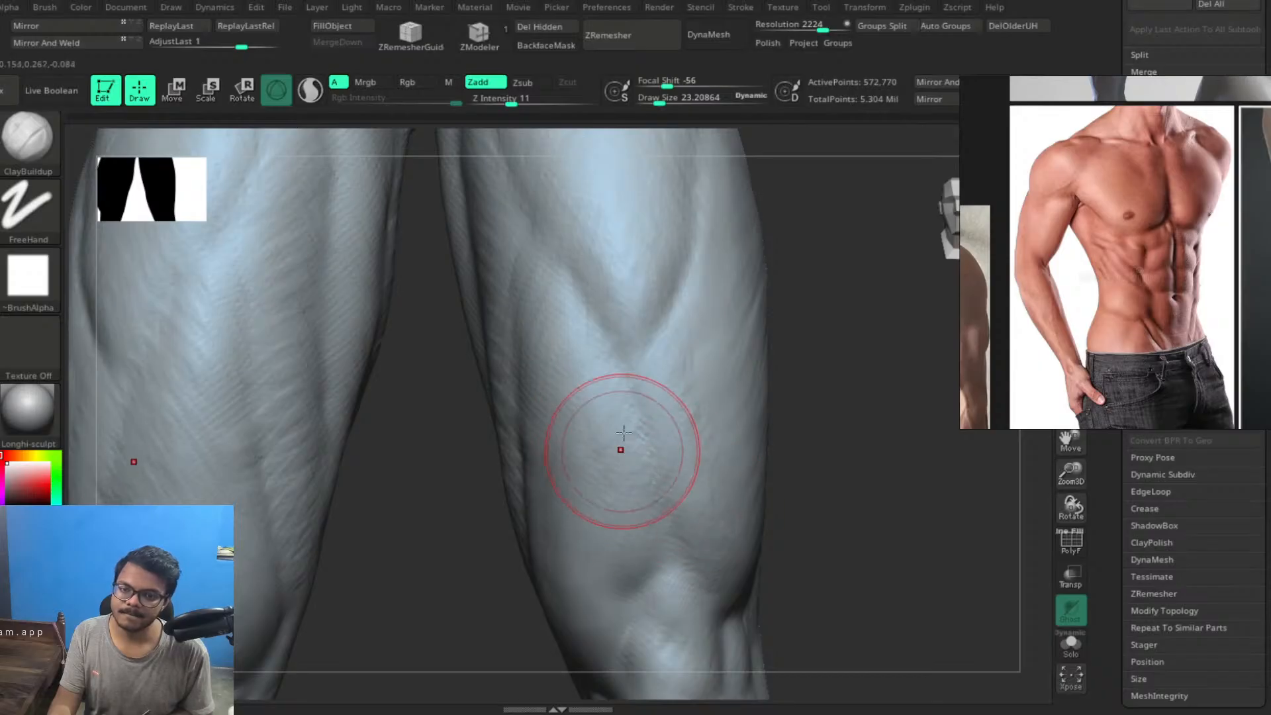
pyautogui.moveTo(618, 448); pyautogui.dragTo(614, 490)
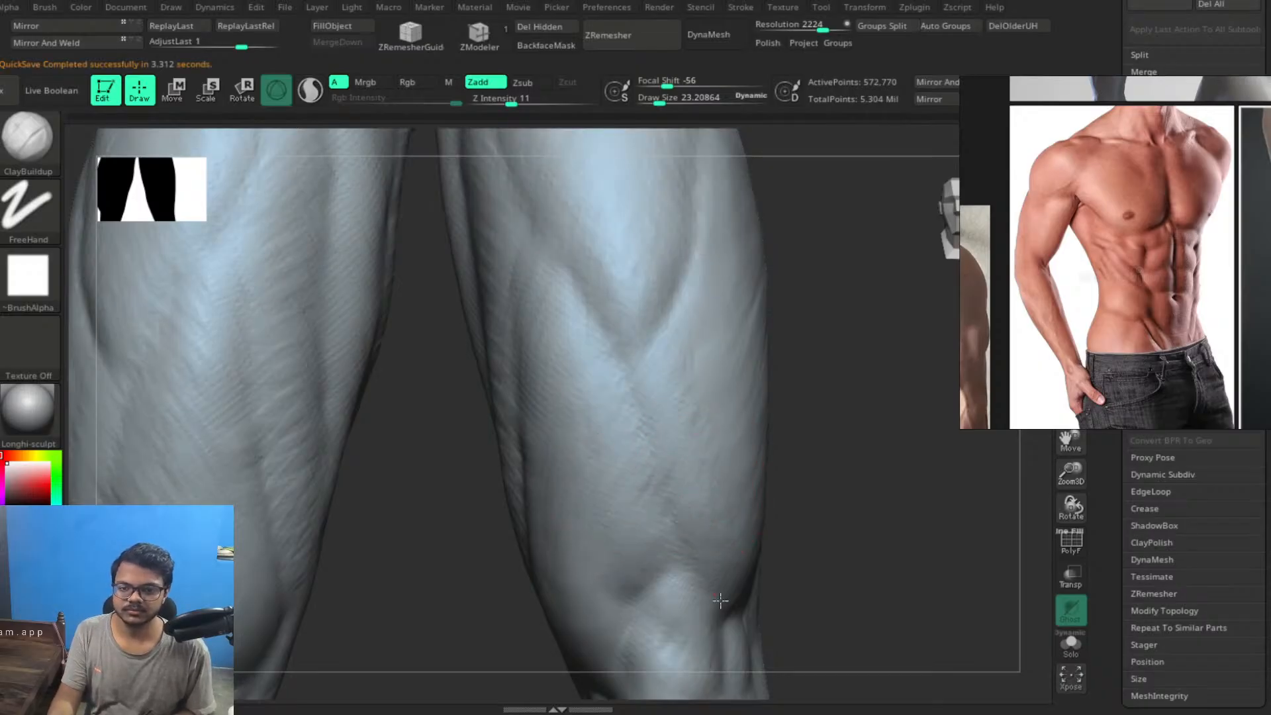
pyautogui.moveTo(844, 476)
pyautogui.keyDown('alt'); pyautogui.mouseDown()
pyautogui.moveTo(780, 422)
pyautogui.moveTo(865, 434)
pyautogui.moveTo(492, 515)
pyautogui.moveTo(587, 426)
pyautogui.mouseUp(); pyautogui.keyUp('alt')
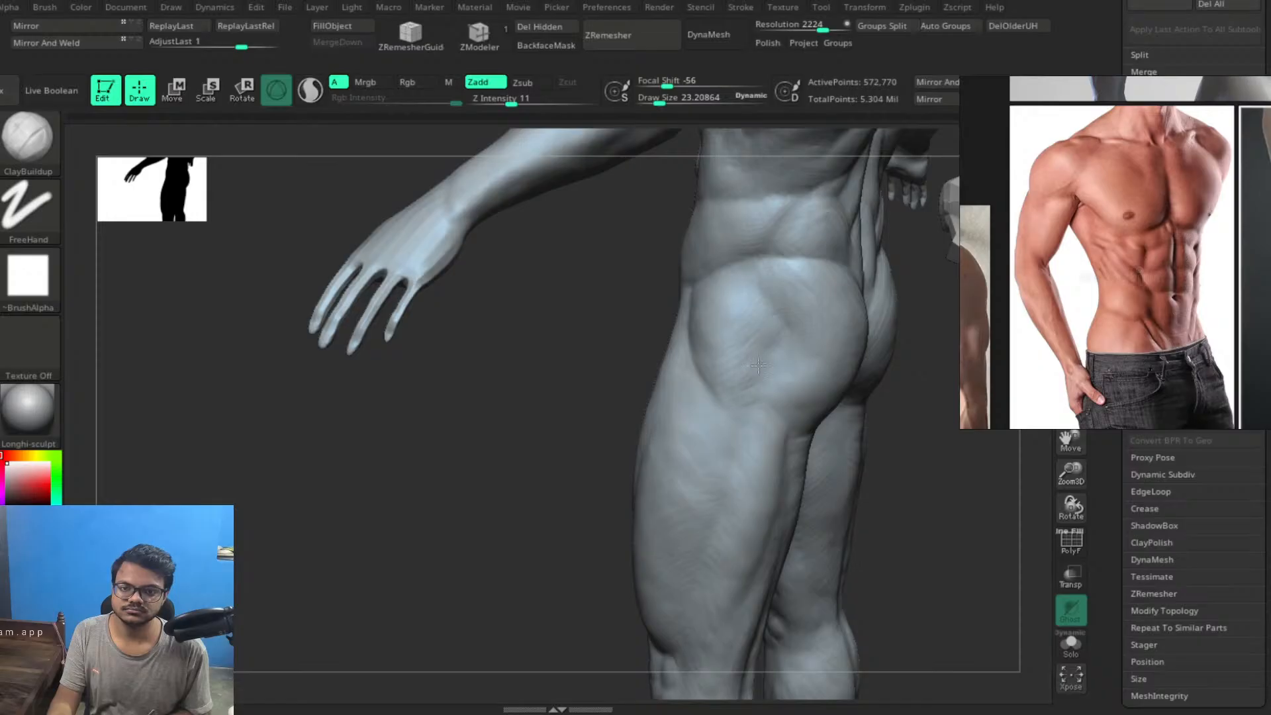
# Switch to the Move brush with a draw size of about 145 for the whole figure
pyautogui.moveTo(448, 573)
pyautogui.mouseDown()
pyautogui.moveTo(924, 437)
pyautogui.moveTo(795, 372)
pyautogui.moveTo(632, 194)
pyautogui.mouseUp()
pyautogui.moveTo(829, 401)
pyautogui.keyDown('alt'); pyautogui.mouseDown()
pyautogui.moveTo(751, 485)
pyautogui.moveTo(800, 494)
pyautogui.moveTo(814, 446)
pyautogui.moveTo(737, 443)
pyautogui.moveTo(761, 437)
pyautogui.moveTo(755, 455)
pyautogui.moveTo(879, 446)
pyautogui.moveTo(743, 434)
pyautogui.moveTo(763, 467)
pyautogui.mouseUp(); pyautogui.keyUp('alt')
pyautogui.moveTo(818, 534); pyautogui.dragTo(801, 459)
pyautogui.press('b')
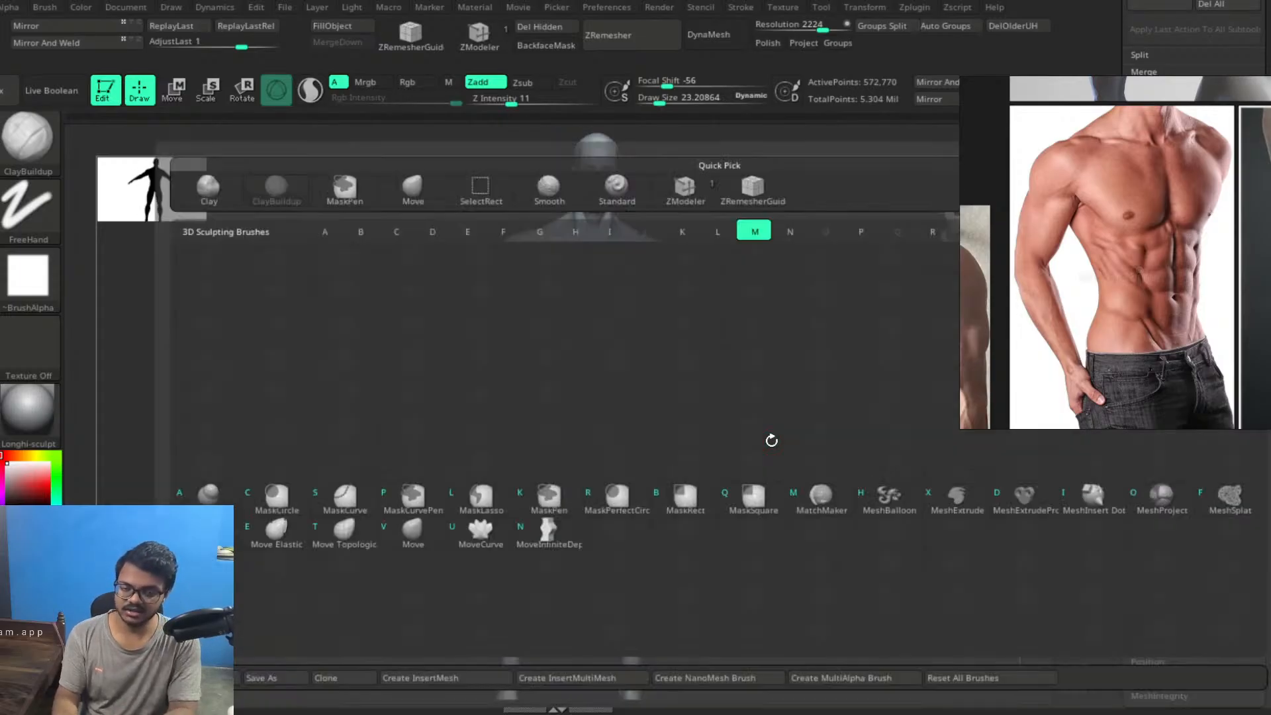
pyautogui.press('m')
pyautogui.press('v')
pyautogui.press('space')
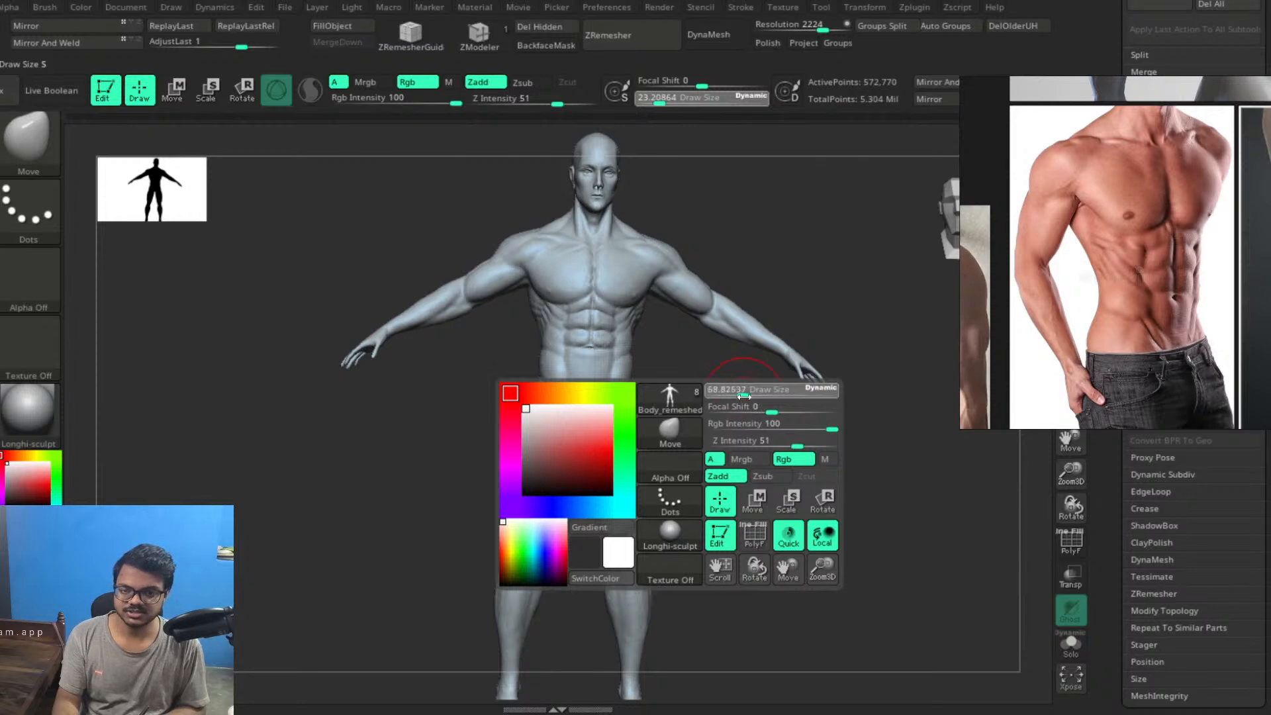
pyautogui.moveTo(755, 399); pyautogui.dragTo(750, 446)
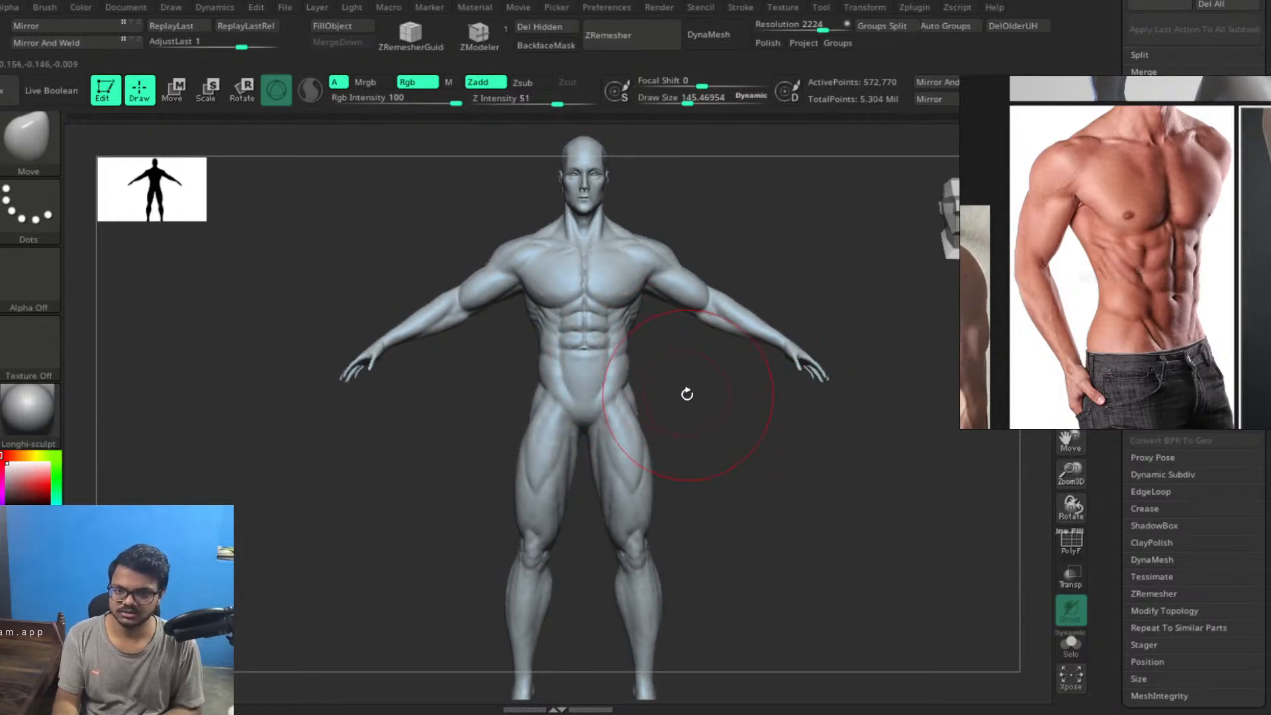
# Examine the figure's overall proportions from the front, then the torso and hips from behind
pyautogui.keyDown('alt'); pyautogui.moveTo(686, 394); pyautogui.dragTo(665, 374); pyautogui.keyUp('alt')
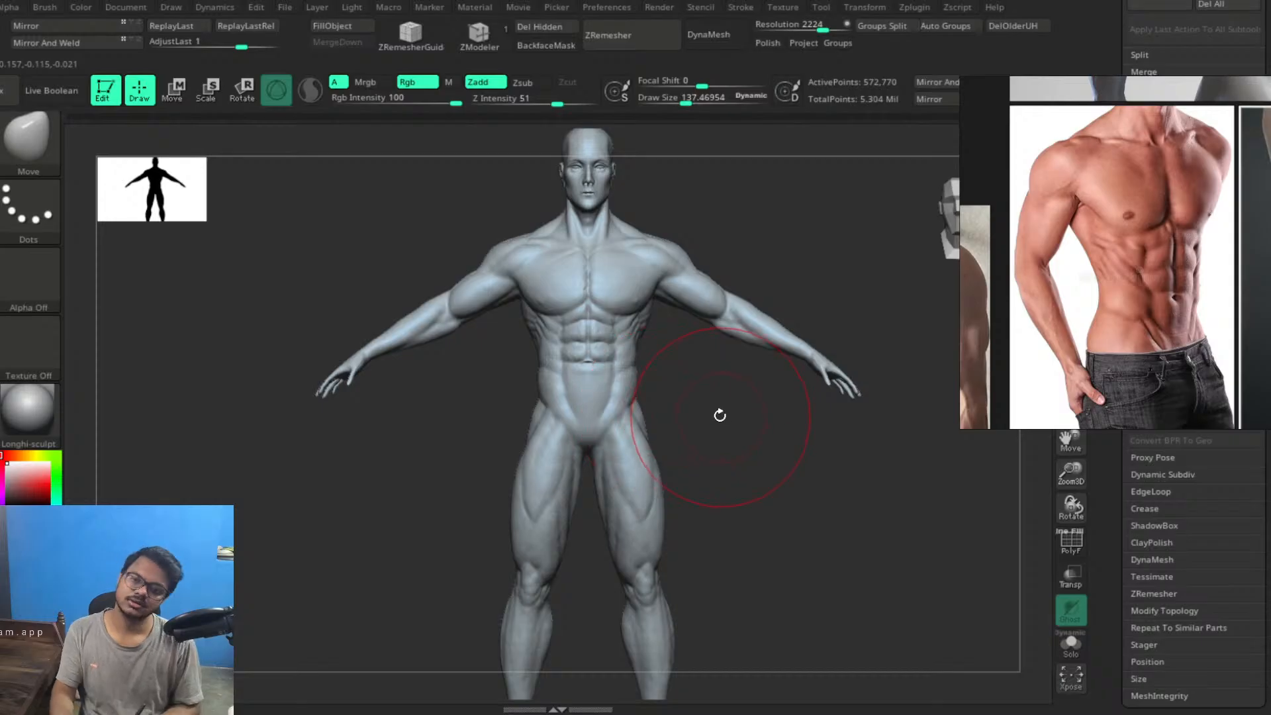
pyautogui.press('ctrl')
pyautogui.hotkey('ctrl', 'shift')
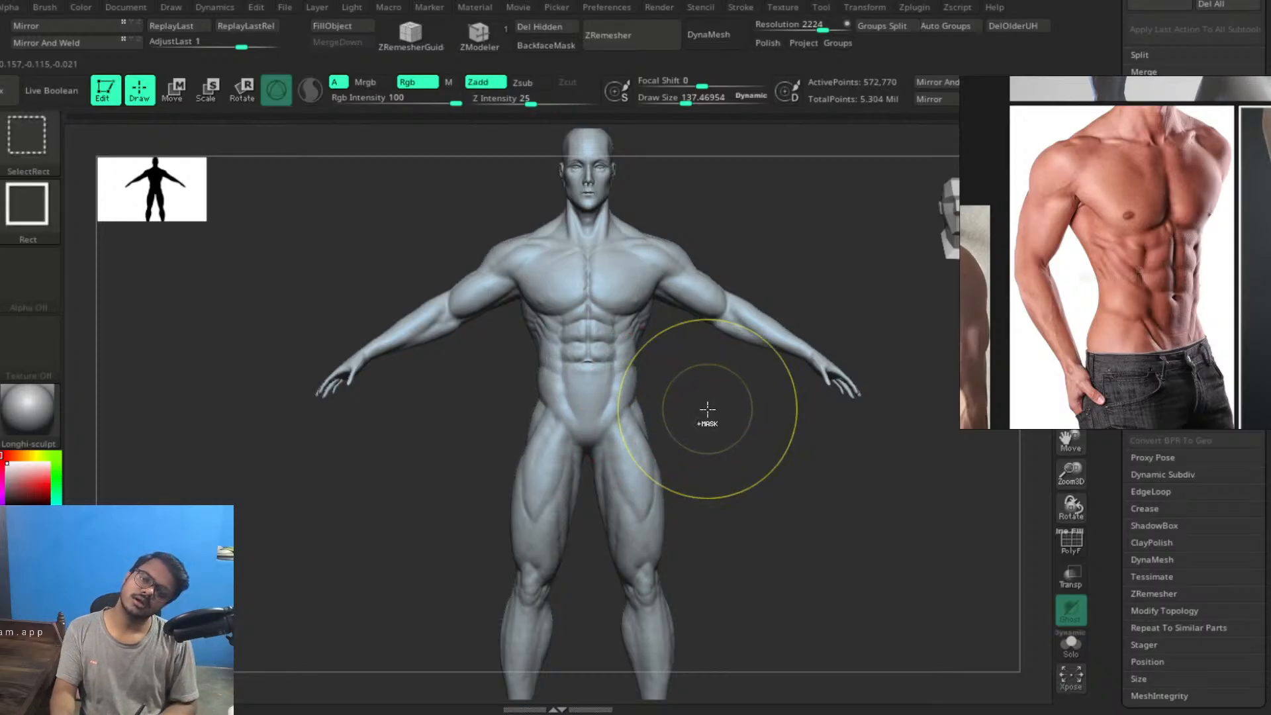
pyautogui.press('ctrl')
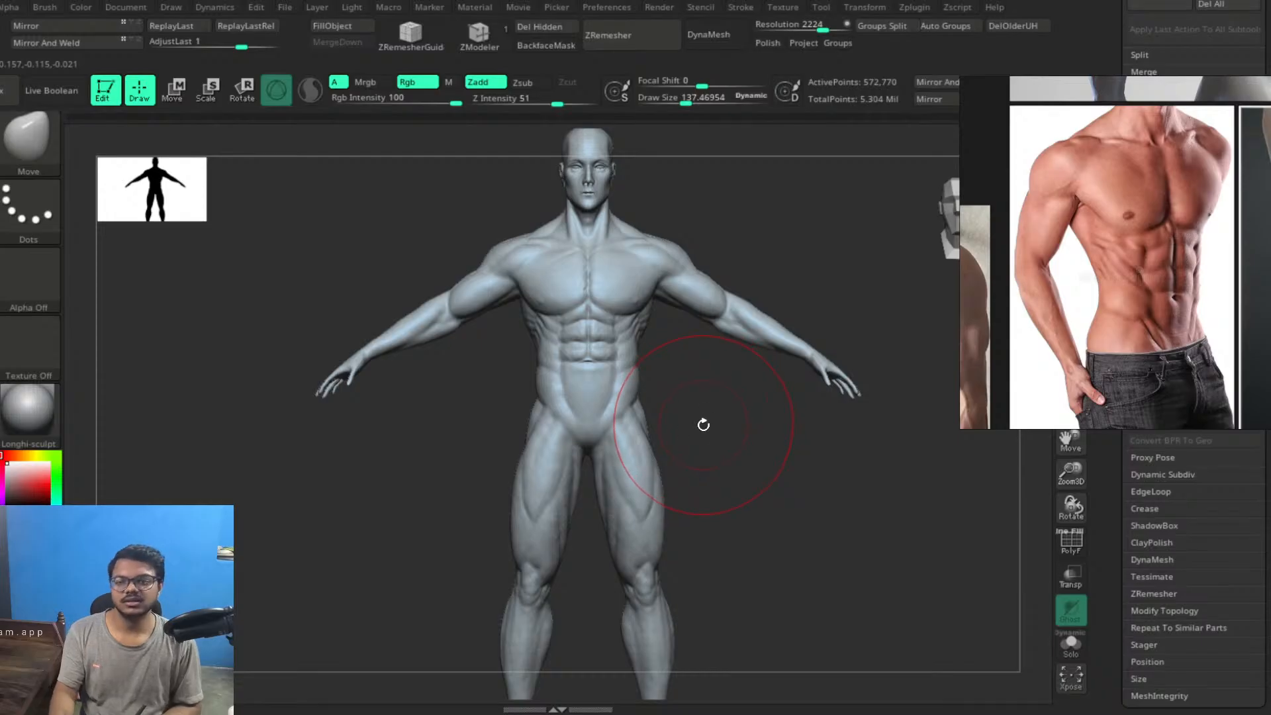
pyautogui.keyDown('alt'); pyautogui.moveTo(703, 425); pyautogui.dragTo(774, 509); pyautogui.keyUp('alt')
pyautogui.moveTo(724, 382)
pyautogui.mouseDown()
pyautogui.moveTo(743, 434)
pyautogui.moveTo(732, 417)
pyautogui.mouseUp()
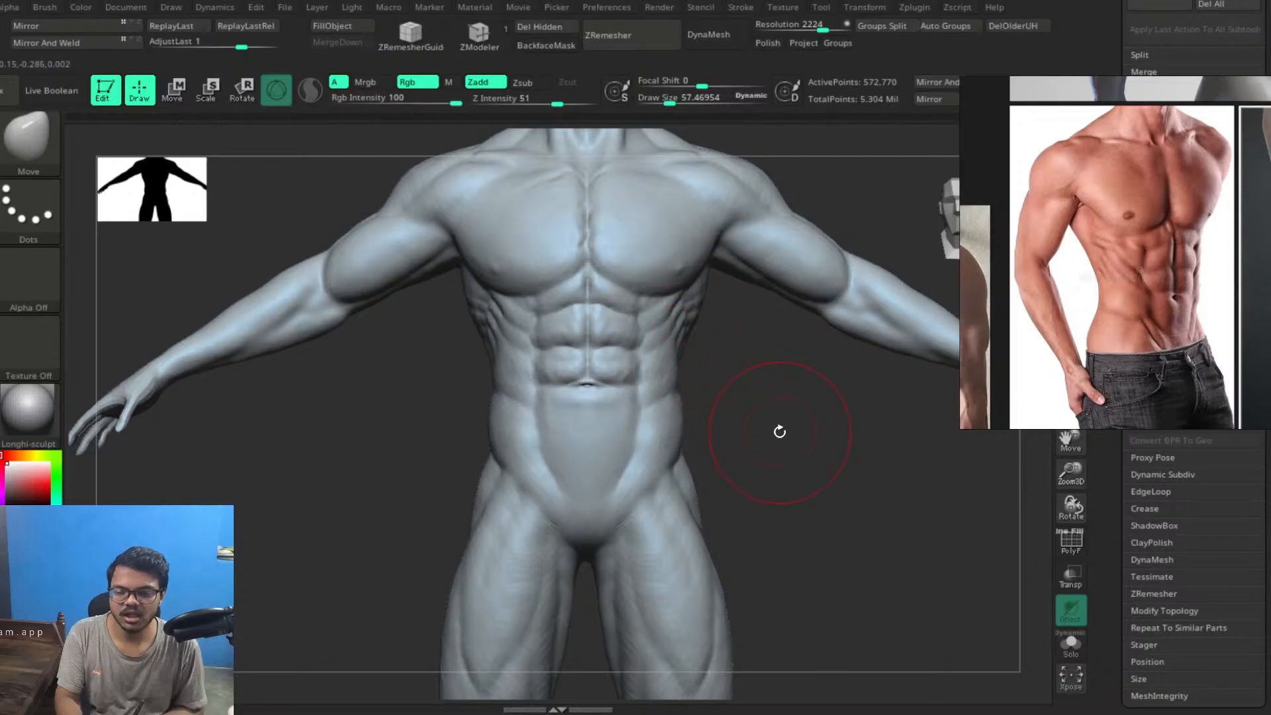
pyautogui.moveTo(780, 431)
pyautogui.mouseDown()
pyautogui.moveTo(725, 429)
pyautogui.moveTo(828, 443)
pyautogui.moveTo(812, 451)
pyautogui.moveTo(835, 461)
pyautogui.moveTo(848, 445)
pyautogui.moveTo(860, 482)
pyautogui.moveTo(808, 462)
pyautogui.moveTo(831, 454)
pyautogui.moveTo(874, 488)
pyautogui.moveTo(784, 435)
pyautogui.moveTo(841, 452)
pyautogui.moveTo(814, 446)
pyautogui.mouseUp()
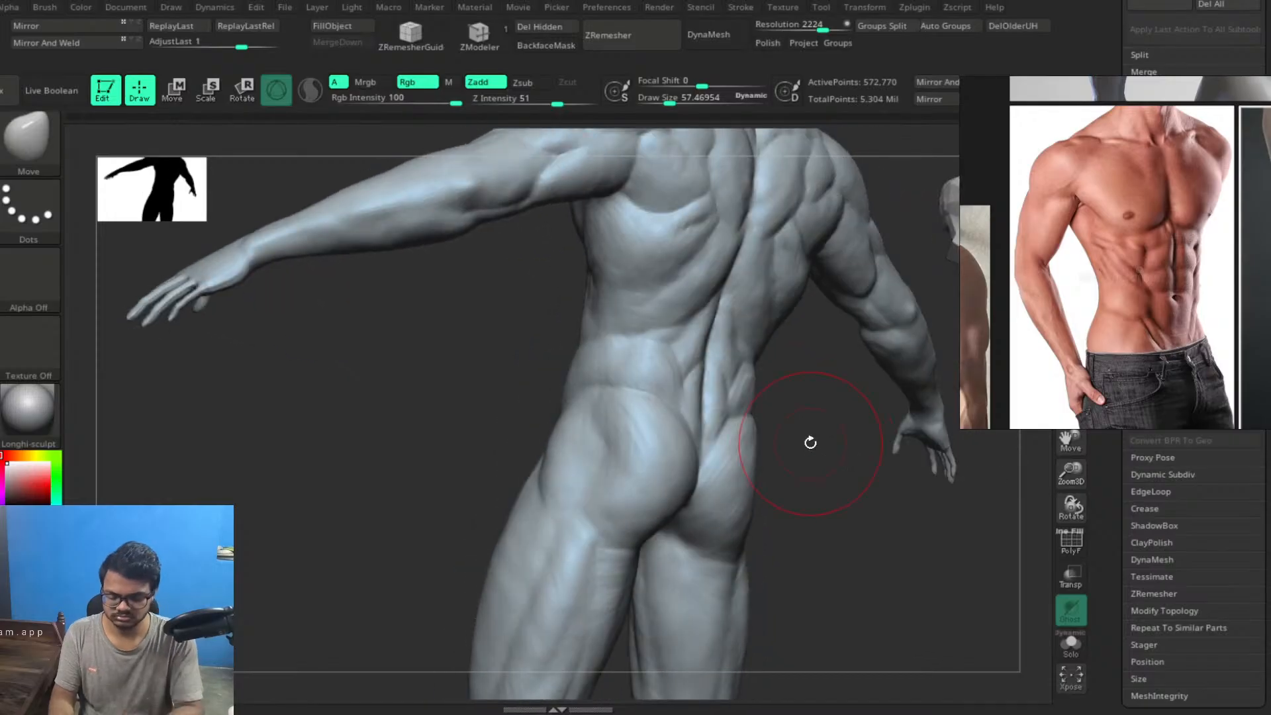
# Using the reference torso photo, build up the side of the torso beside the abs with ClayBuildup at a draw size of about 19
pyautogui.press('b')
pyautogui.press('c')
pyautogui.press('b')
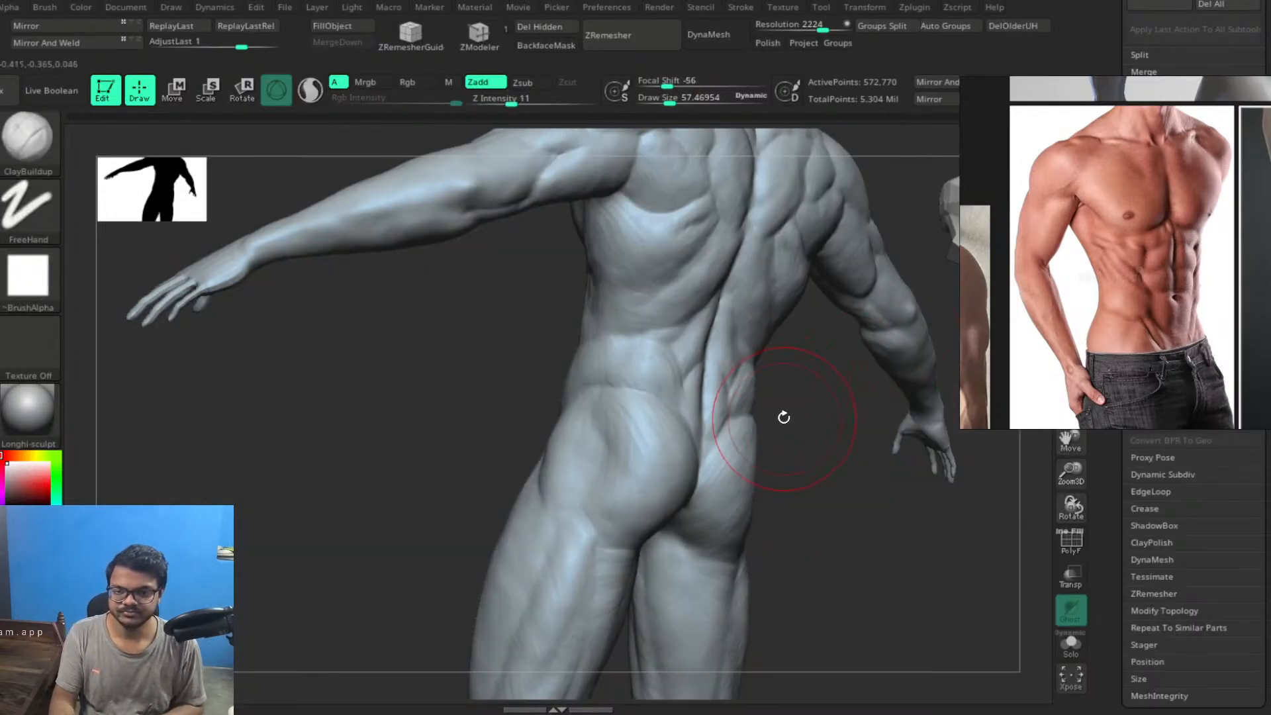
pyautogui.press('space')
pyautogui.moveTo(782, 419)
pyautogui.mouseDown()
pyautogui.moveTo(771, 420)
pyautogui.moveTo(903, 474)
pyautogui.moveTo(792, 420)
pyautogui.moveTo(812, 477)
pyautogui.moveTo(763, 417)
pyautogui.moveTo(736, 424)
pyautogui.moveTo(816, 547)
pyautogui.mouseUp()
pyautogui.moveTo(801, 451)
pyautogui.keyDown('alt'); pyautogui.mouseDown()
pyautogui.moveTo(829, 474)
pyautogui.moveTo(820, 446)
pyautogui.moveTo(832, 472)
pyautogui.mouseUp(); pyautogui.keyUp('alt')
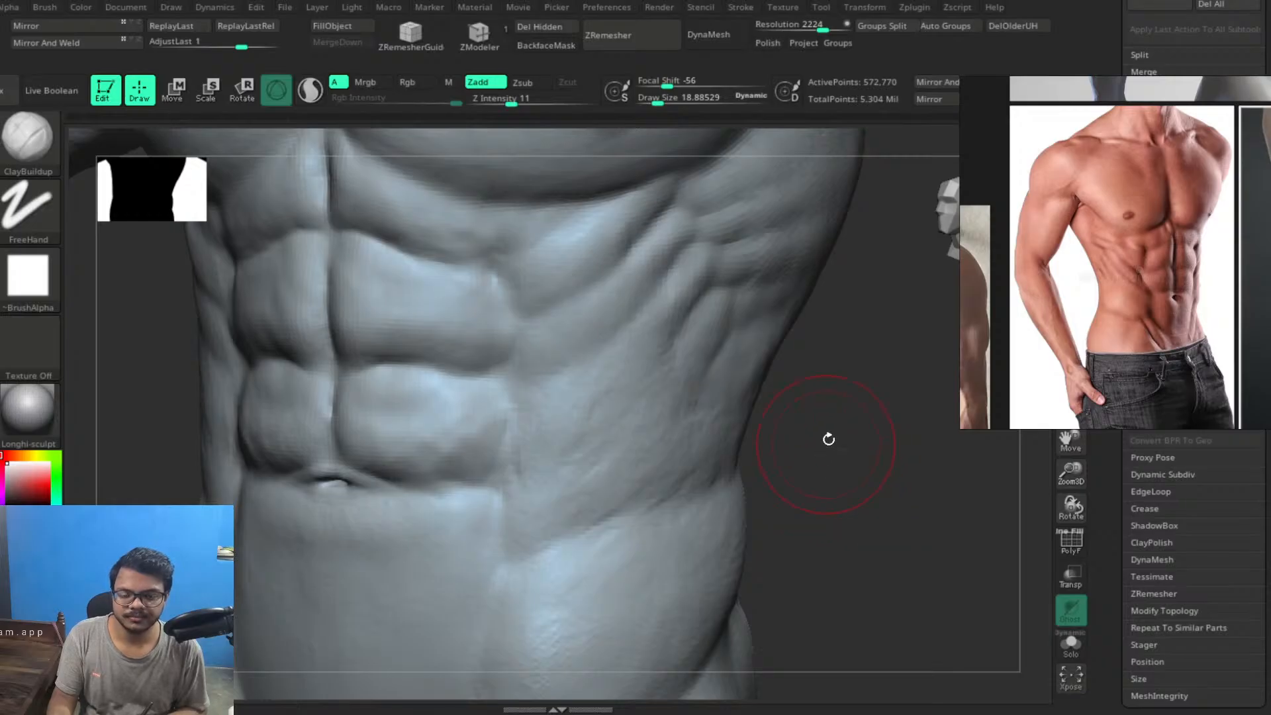
pyautogui.scroll(4, 1072, 295)
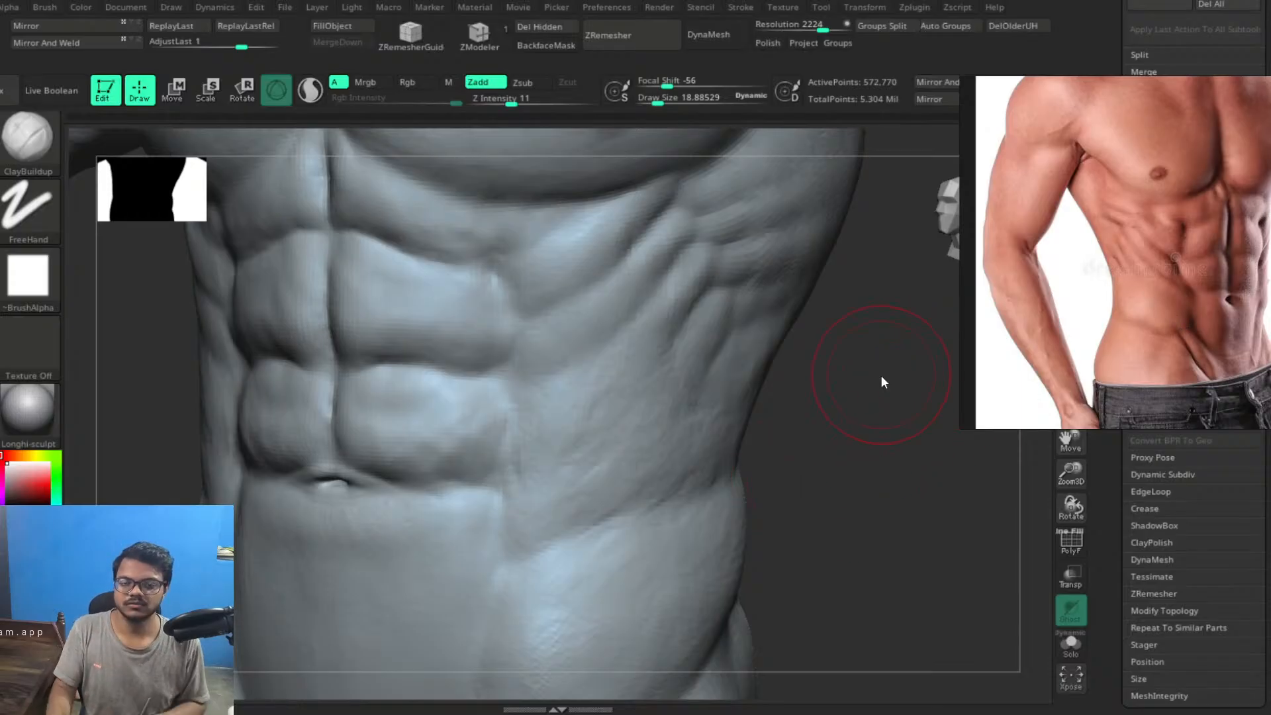
pyautogui.moveTo(882, 380)
pyautogui.mouseDown()
pyautogui.moveTo(888, 446)
pyautogui.moveTo(760, 466)
pyautogui.mouseUp()
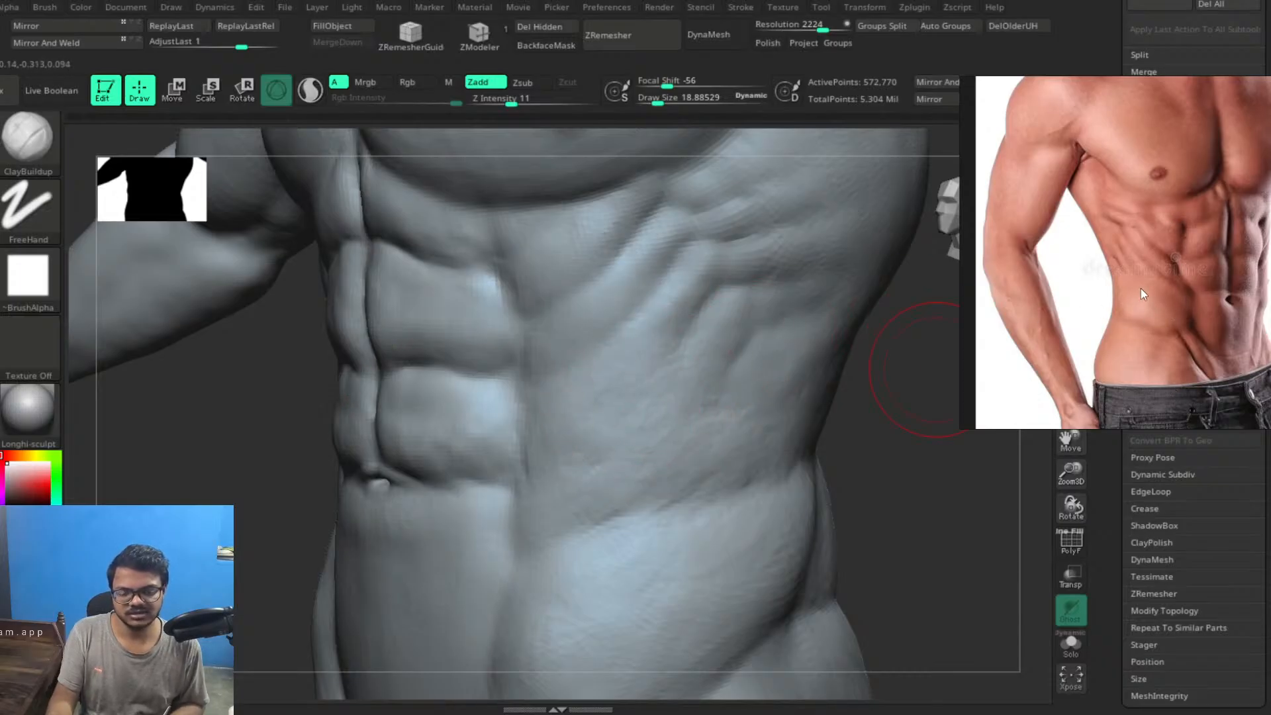
pyautogui.moveTo(859, 468); pyautogui.dragTo(891, 471)
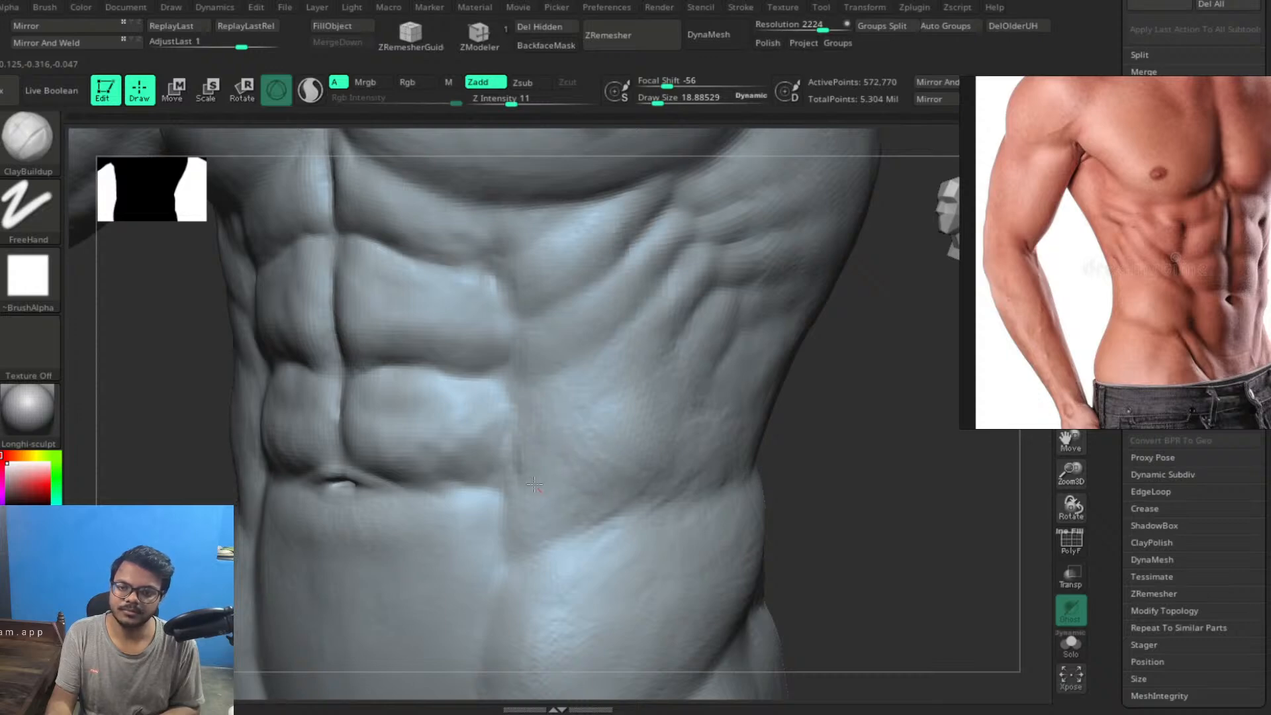
pyautogui.moveTo(534, 484); pyautogui.dragTo(532, 462)
# Extend the lower end of the oblique toward the abdominal edge beside the navel, defining the crease above the hip bulge
pyautogui.moveTo(814, 531); pyautogui.dragTo(883, 536)
pyautogui.moveTo(782, 508)
pyautogui.keyDown('alt'); pyautogui.mouseDown()
pyautogui.moveTo(813, 406)
pyautogui.moveTo(812, 352)
pyautogui.mouseUp(); pyautogui.keyUp('alt')
pyautogui.moveTo(812, 423); pyautogui.dragTo(803, 428)
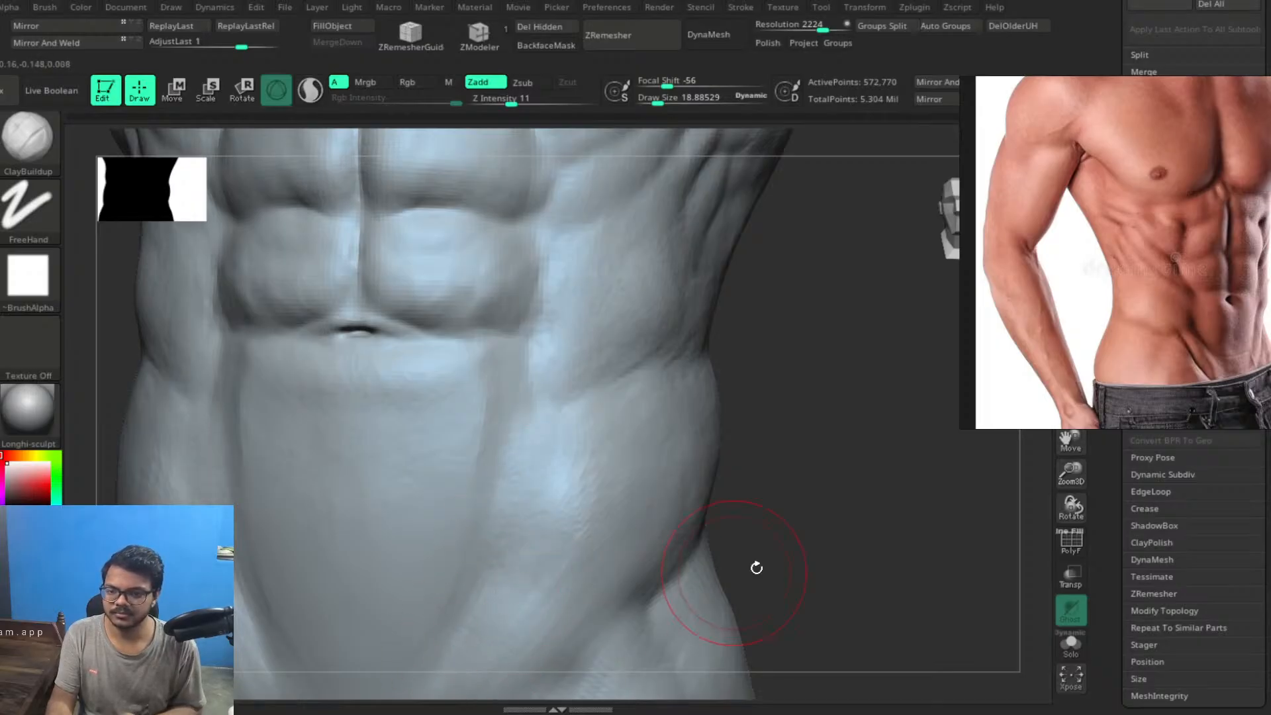
pyautogui.keyDown('alt'); pyautogui.moveTo(850, 527); pyautogui.dragTo(860, 513); pyautogui.keyUp('alt')
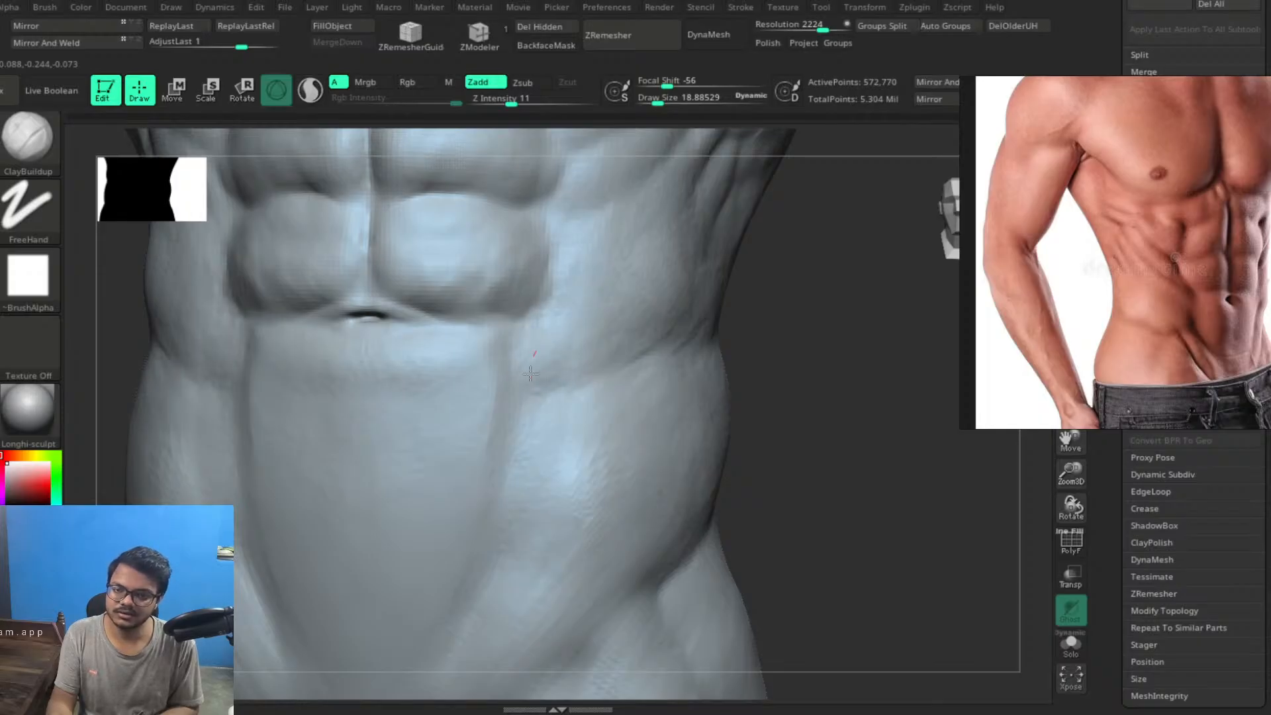
pyautogui.moveTo(664, 330); pyautogui.dragTo(670, 328)
pyautogui.moveTo(561, 335)
pyautogui.mouseDown()
pyautogui.moveTo(622, 317)
pyautogui.moveTo(513, 363)
pyautogui.moveTo(485, 341)
pyautogui.mouseUp()
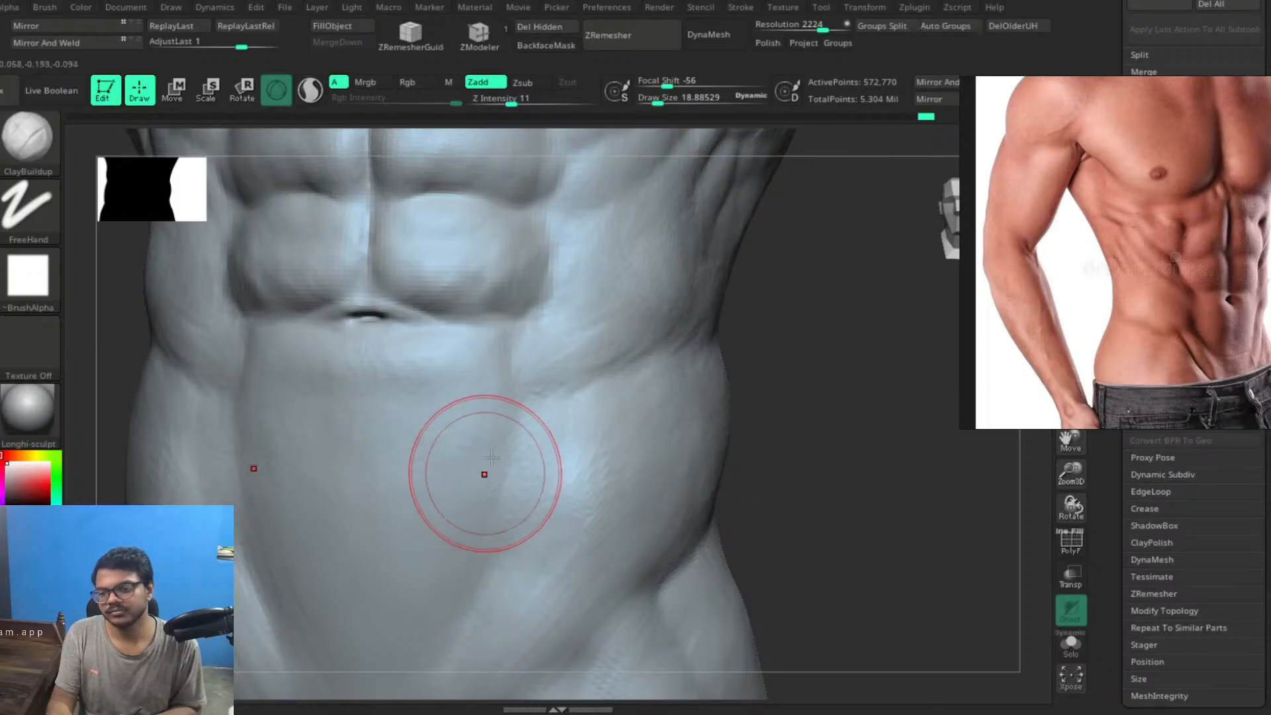
# Refine the border between the lowest abdominal block and the oblique, reducing the ClayBuildup draw size to 9
pyautogui.moveTo(803, 443)
pyautogui.keyDown('alt'); pyautogui.mouseDown()
pyautogui.moveTo(744, 400)
pyautogui.moveTo(802, 474)
pyautogui.moveTo(800, 434)
pyautogui.moveTo(720, 364)
pyautogui.mouseUp(); pyautogui.keyUp('alt')
pyautogui.moveTo(524, 384)
pyautogui.mouseDown()
pyautogui.moveTo(511, 365)
pyautogui.moveTo(495, 370)
pyautogui.mouseUp()
pyautogui.moveTo(752, 376)
pyautogui.keyDown('alt'); pyautogui.mouseDown()
pyautogui.moveTo(814, 434)
pyautogui.moveTo(763, 380)
pyautogui.mouseUp(); pyautogui.keyUp('alt')
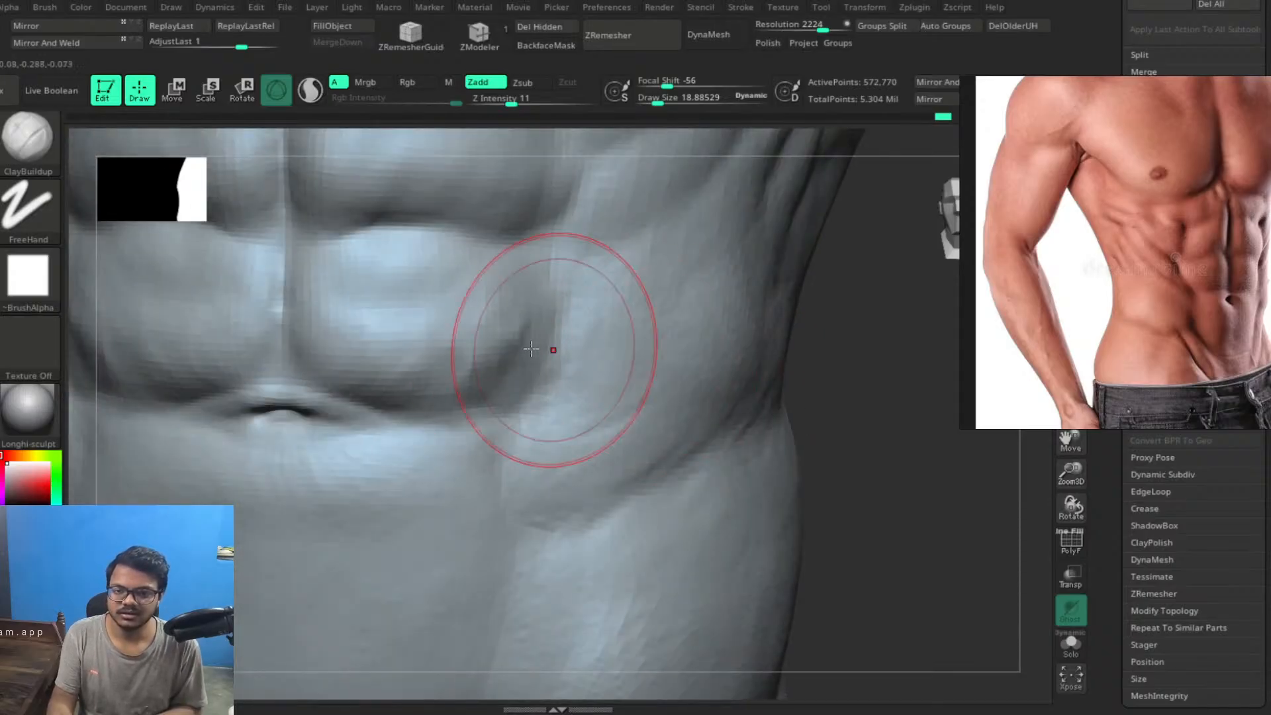
pyautogui.press('[')
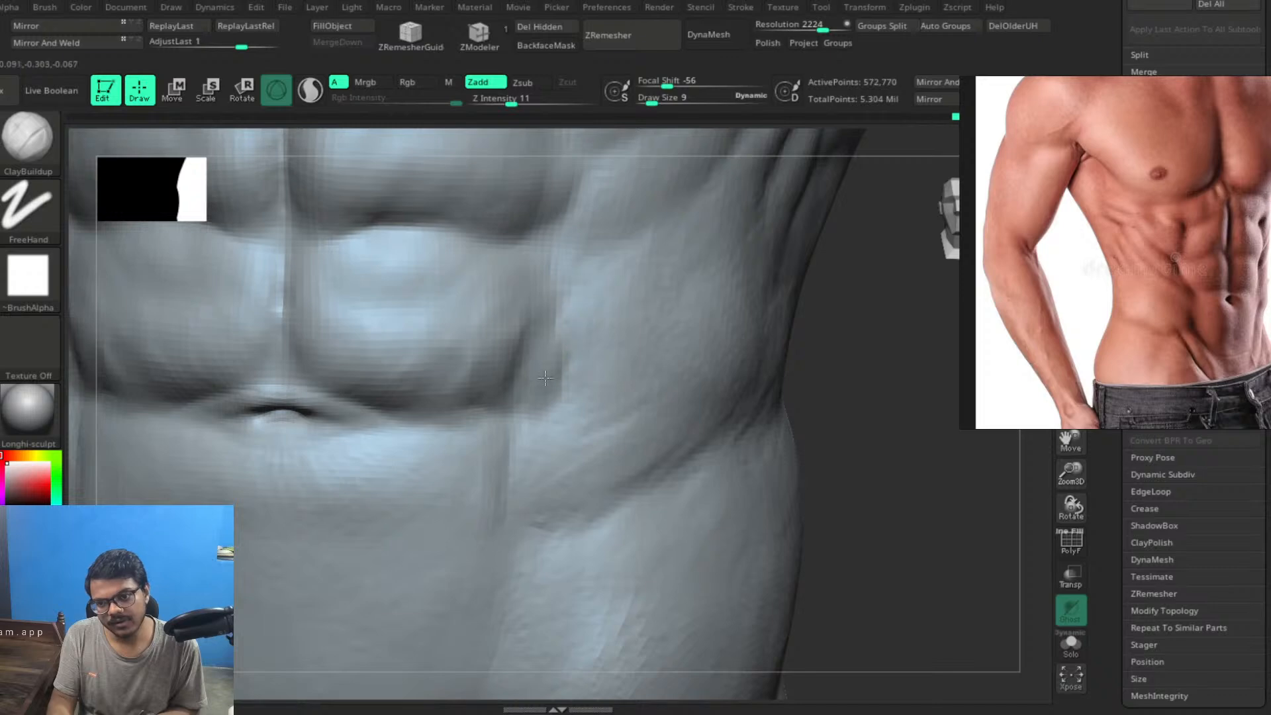
pyautogui.moveTo(572, 388); pyautogui.dragTo(570, 380)
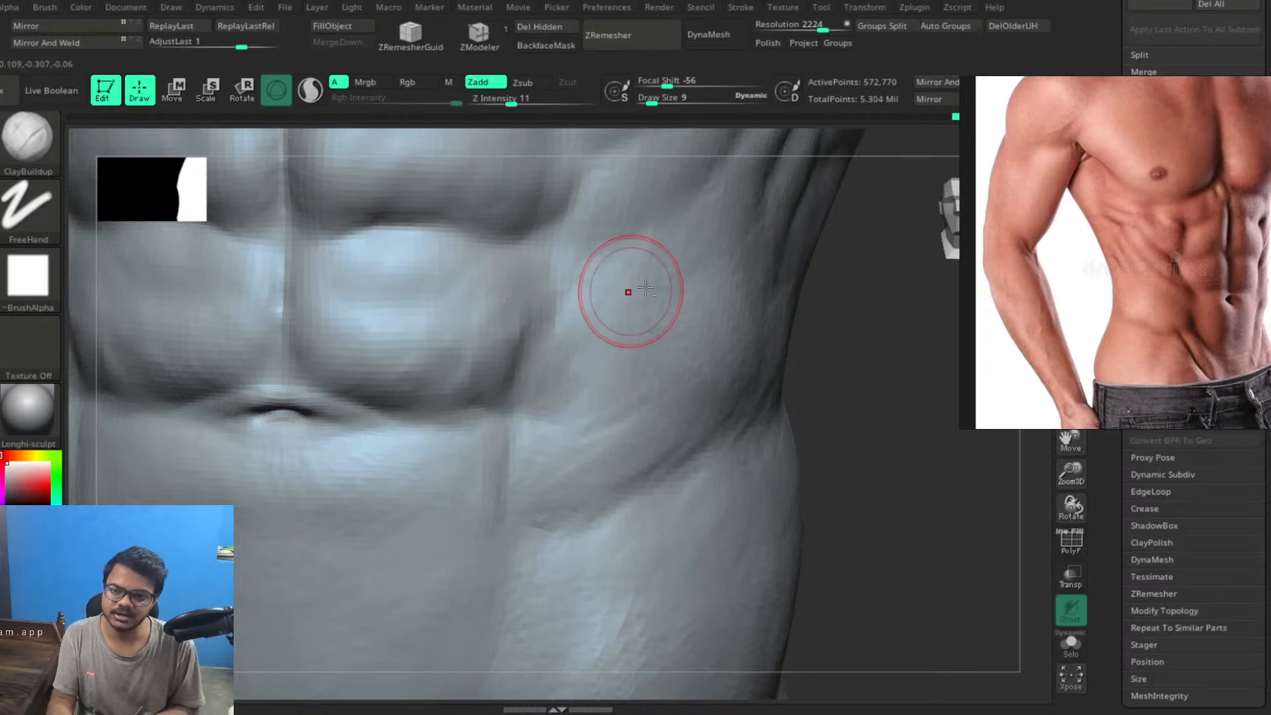
# Carve the outer border of the abs with DamStandard, from beside the navel up past the lowest abdominal block
pyautogui.moveTo(882, 417)
pyautogui.mouseDown()
pyautogui.moveTo(809, 331)
pyautogui.moveTo(794, 371)
pyautogui.moveTo(811, 377)
pyautogui.mouseUp()
pyautogui.moveTo(830, 443); pyautogui.dragTo(737, 368)
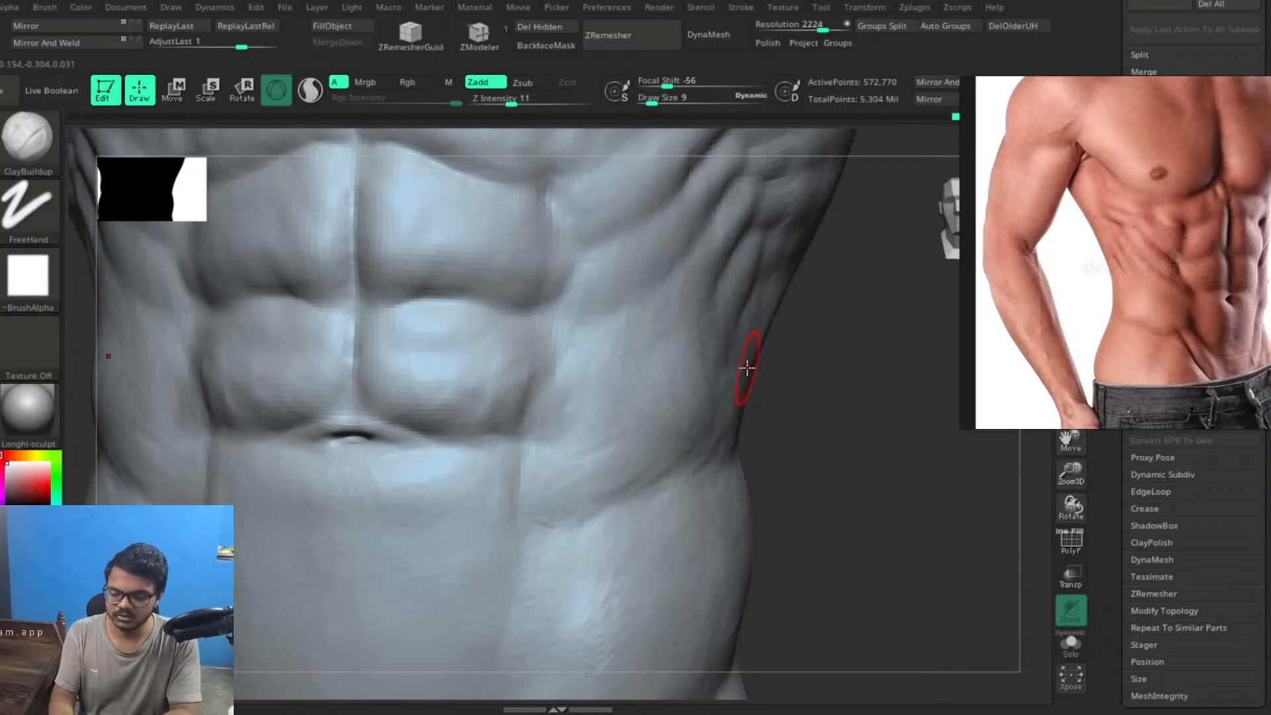
pyautogui.press('b')
pyautogui.press('d')
pyautogui.press('s')
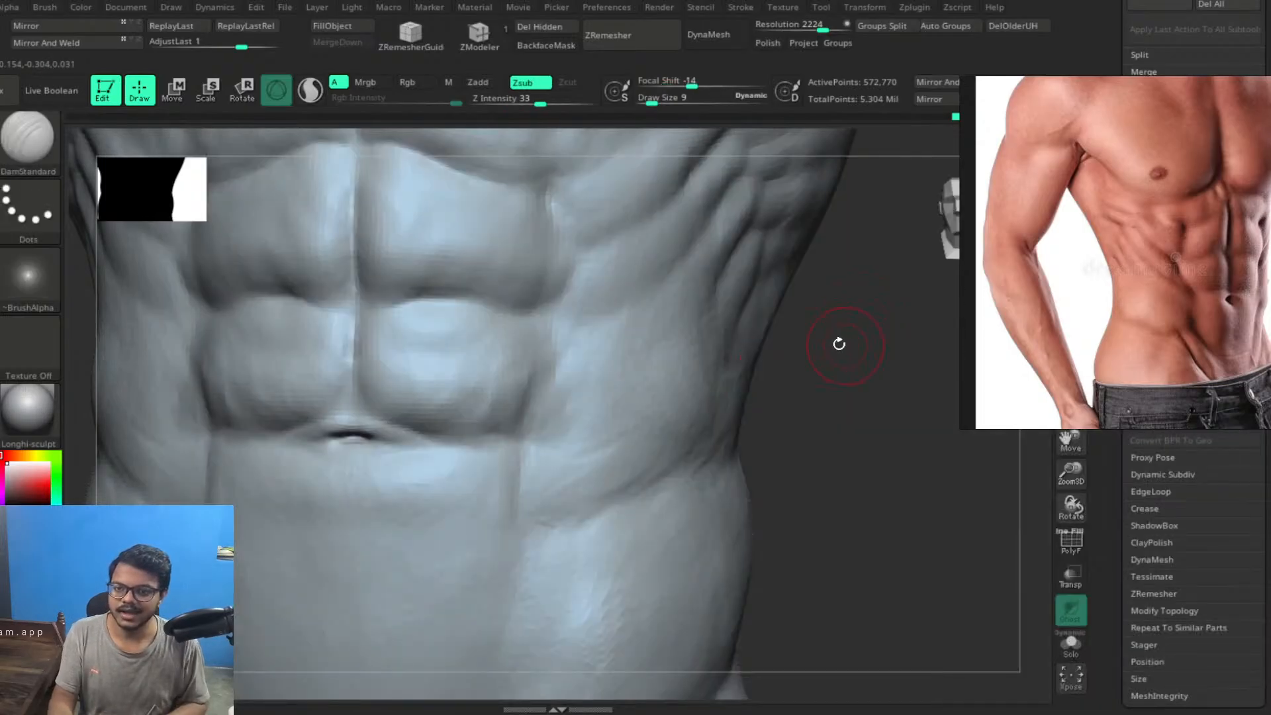
pyautogui.press('ctrl')
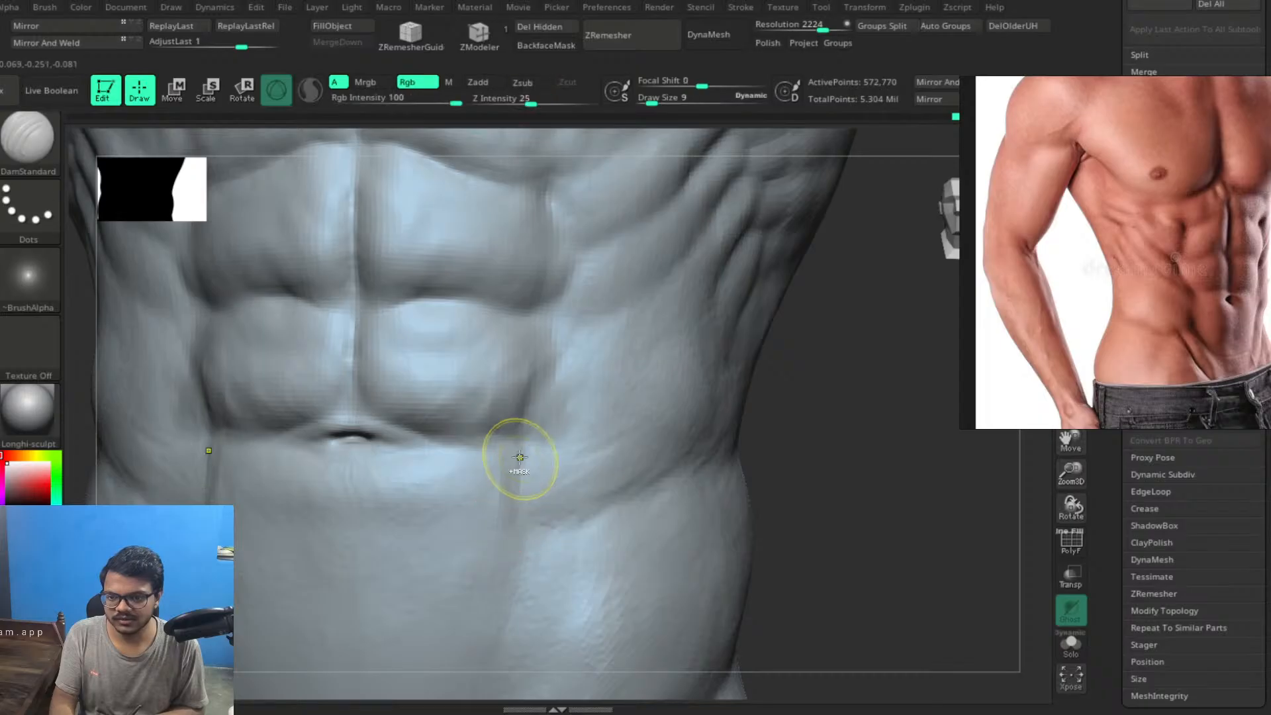
pyautogui.moveTo(510, 439); pyautogui.dragTo(513, 508)
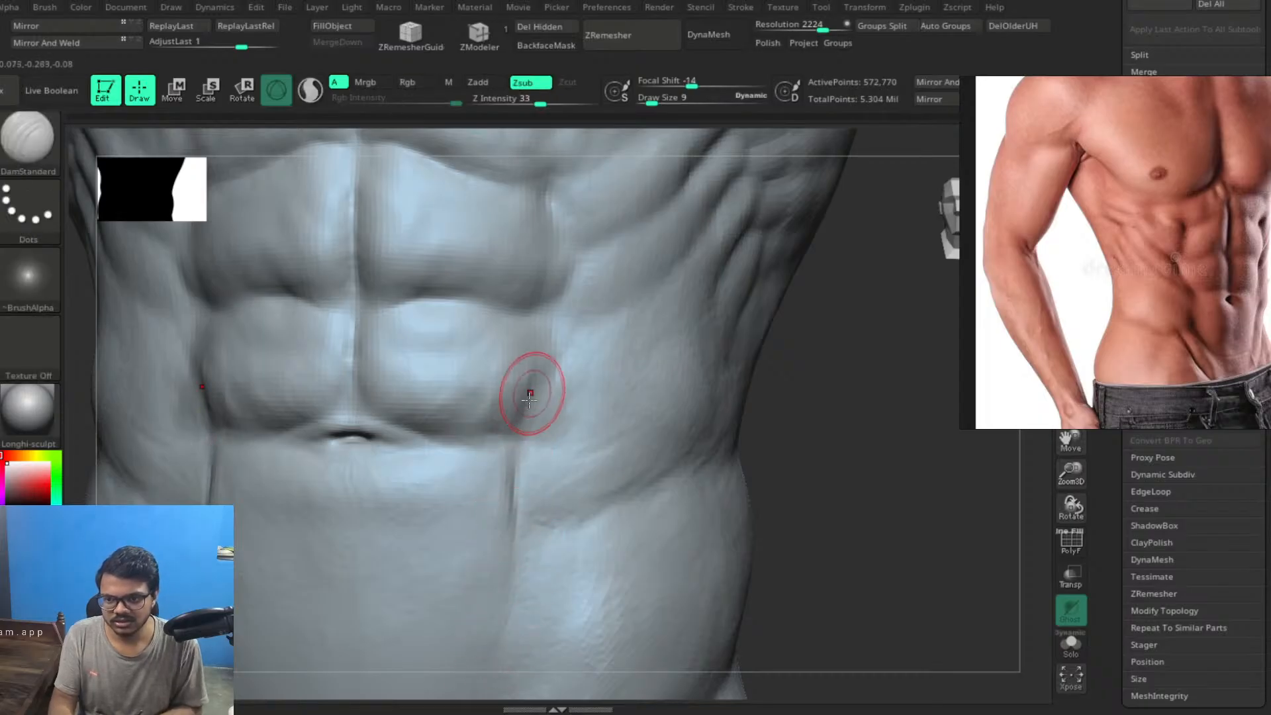
pyautogui.moveTo(528, 400); pyautogui.dragTo(545, 308)
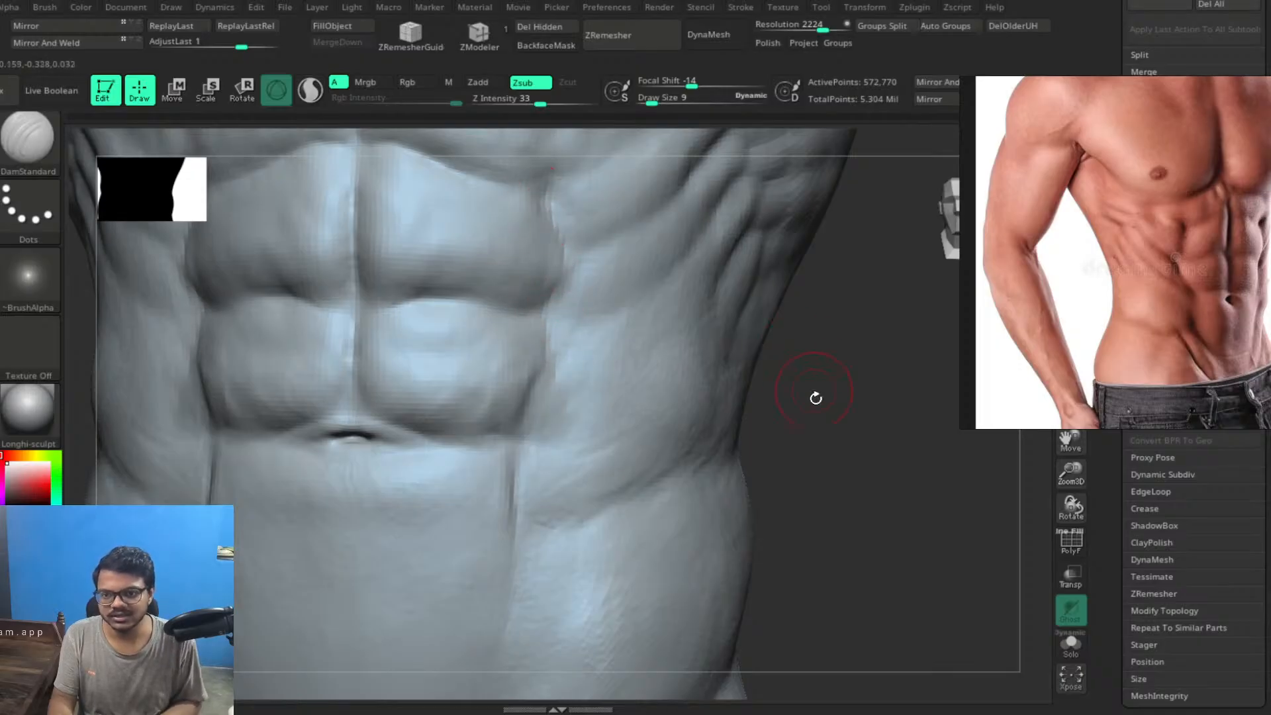
# Continue the DamStandard crease along the outer edge of the upper abdominal blocks up to the chest
pyautogui.moveTo(816, 398)
pyautogui.mouseDown()
pyautogui.moveTo(837, 558)
pyautogui.moveTo(761, 464)
pyautogui.mouseUp()
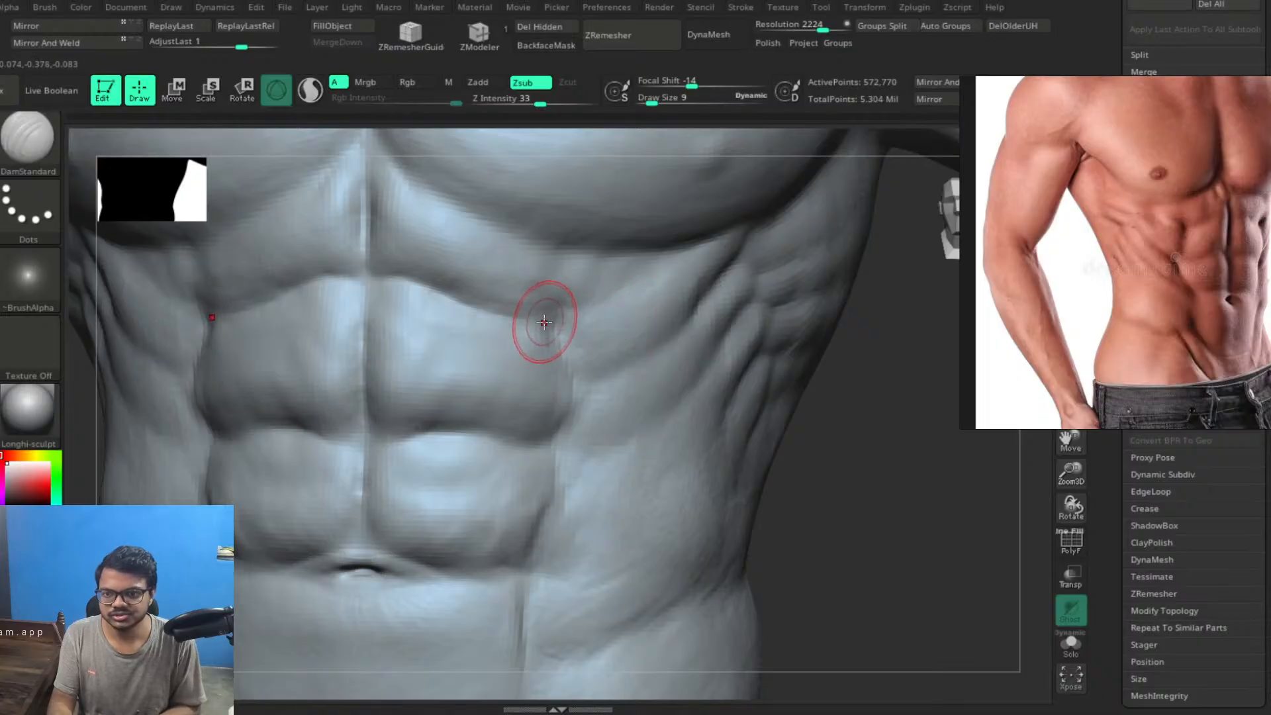
pyautogui.moveTo(547, 334)
pyautogui.mouseDown()
pyautogui.moveTo(552, 265)
pyautogui.moveTo(543, 316)
pyautogui.mouseUp()
pyautogui.click(802, 518)
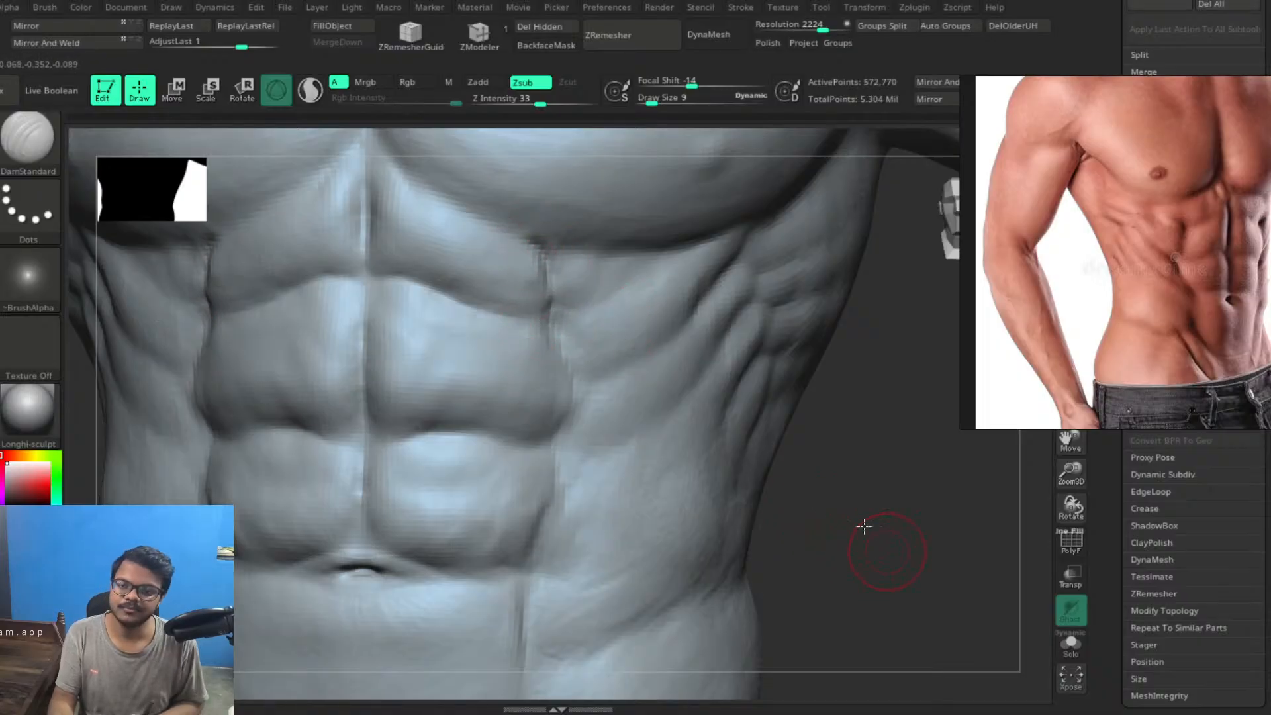
pyautogui.moveTo(864, 526)
pyautogui.keyDown('alt'); pyautogui.mouseDown()
pyautogui.moveTo(760, 360)
pyautogui.moveTo(848, 527)
pyautogui.mouseUp(); pyautogui.keyUp('alt')
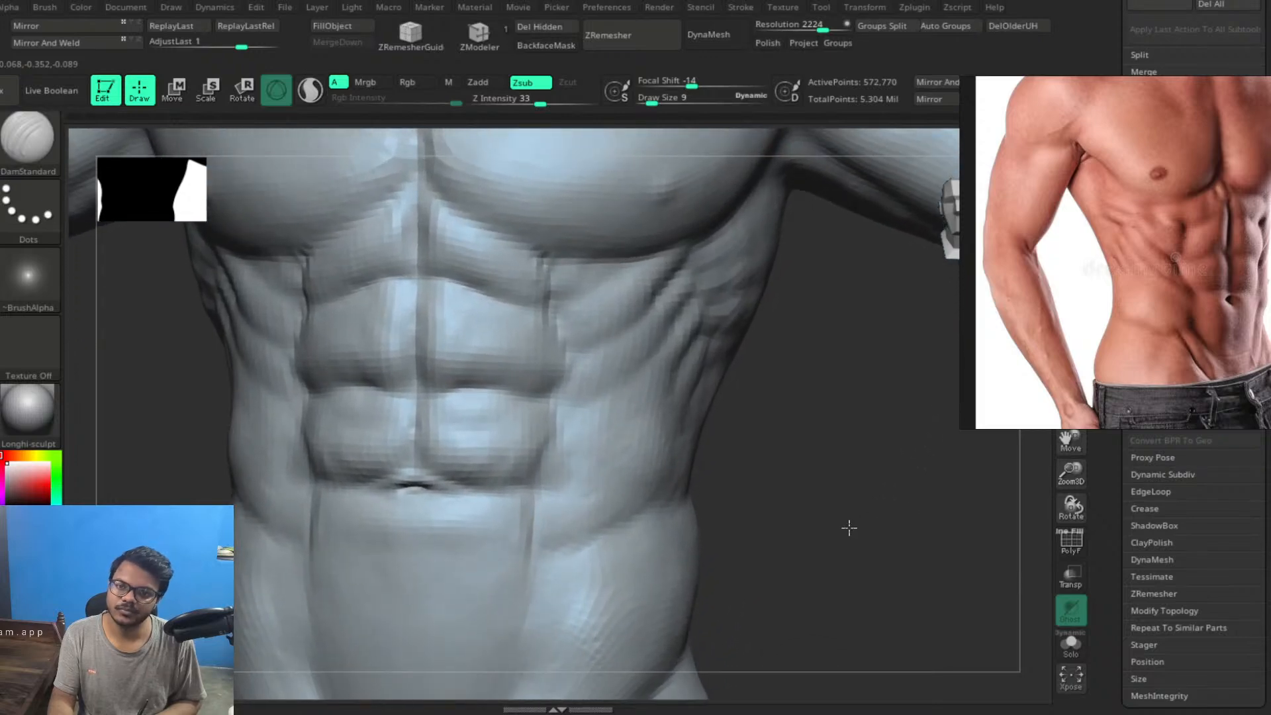
# Deepen the DamStandard crease around the outer corner of the upper abdominal blocks, running it up to the chest's lower edge
pyautogui.press('ctrl')
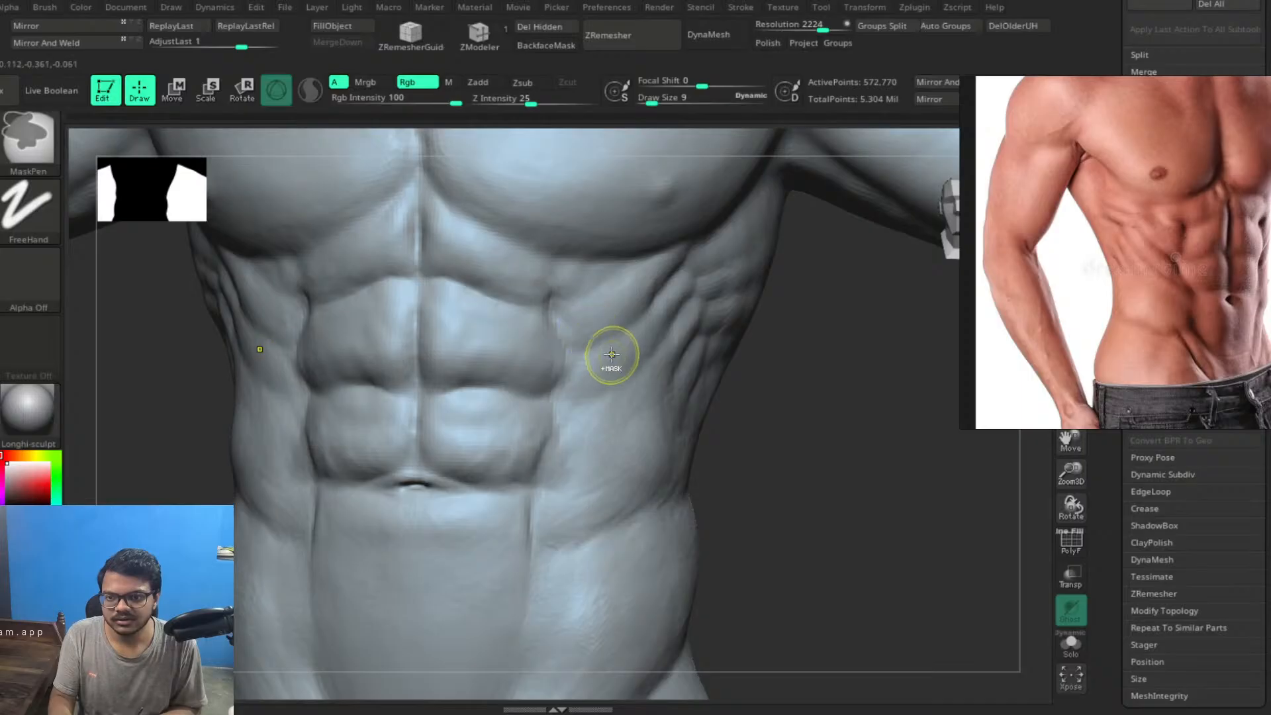
pyautogui.moveTo(552, 394); pyautogui.dragTo(563, 358)
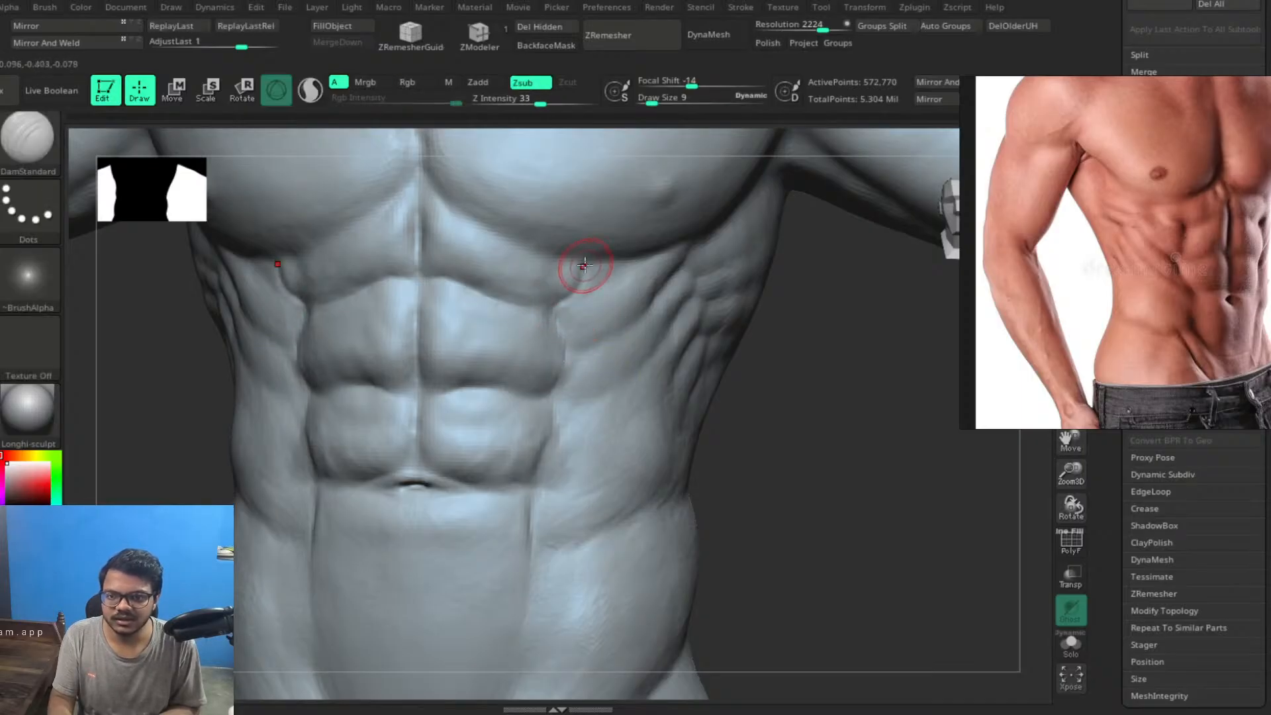
pyautogui.press('ctrl')
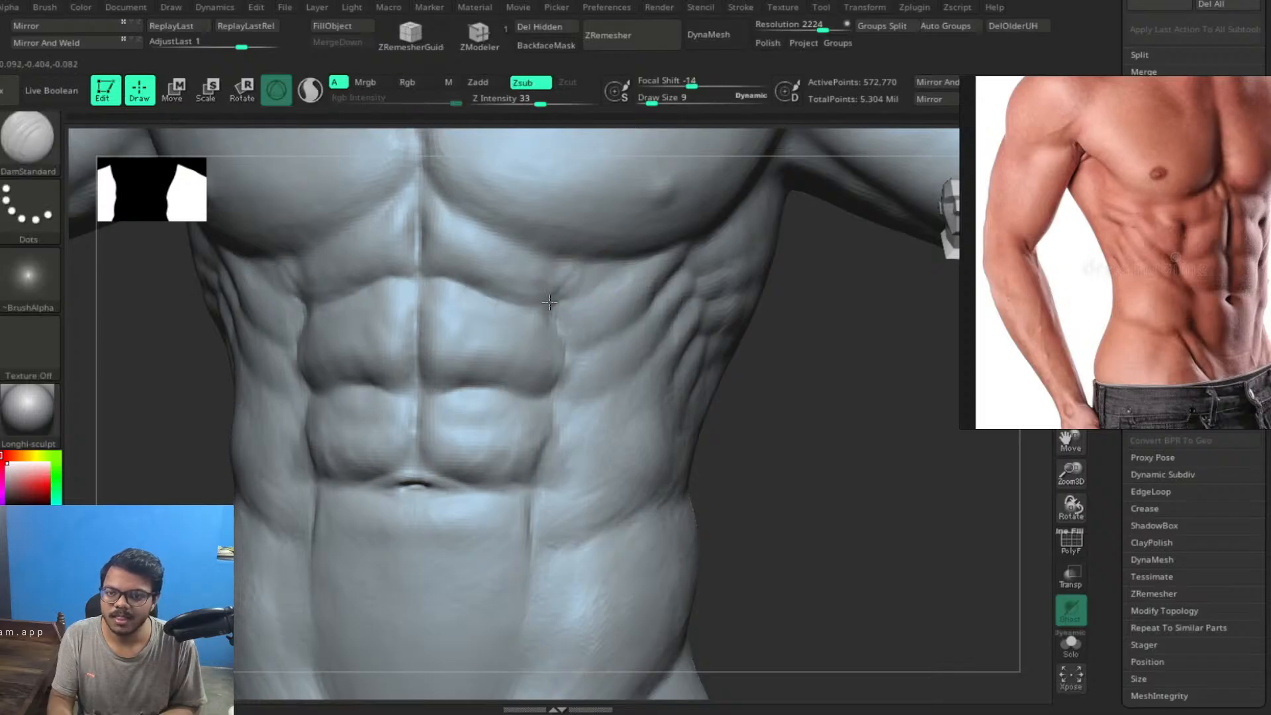
pyautogui.moveTo(566, 292); pyautogui.dragTo(560, 313)
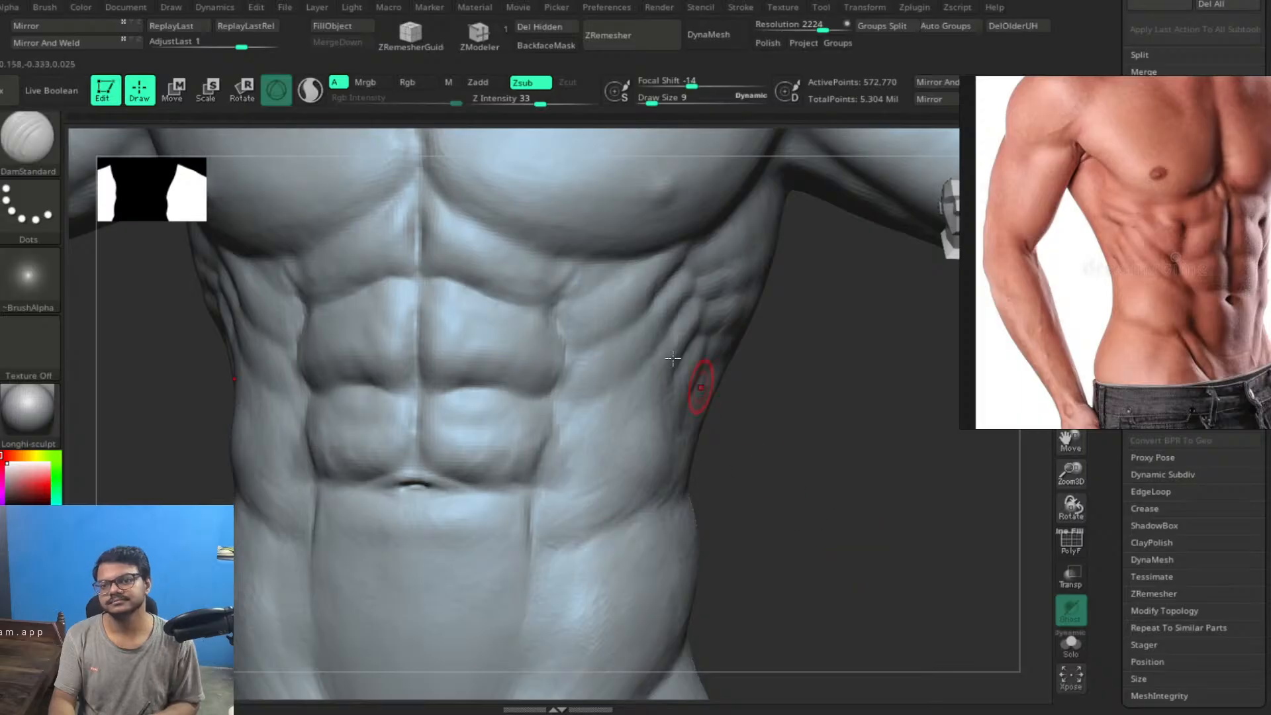
pyautogui.moveTo(554, 307); pyautogui.dragTo(587, 263)
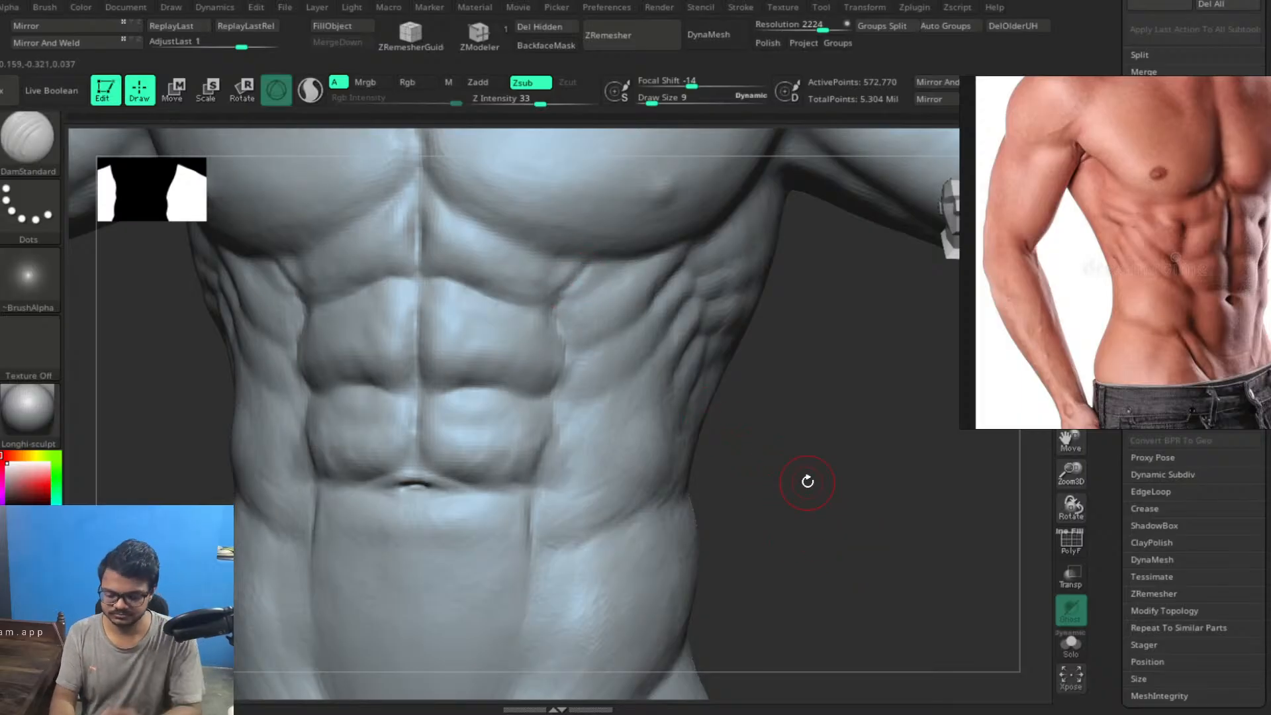
# Build up the area beside the lower abdomen's vertical edge, just below the lowest abdominal block, with ClayBuildup
pyautogui.press('b')
pyautogui.press('c')
pyautogui.press('b')
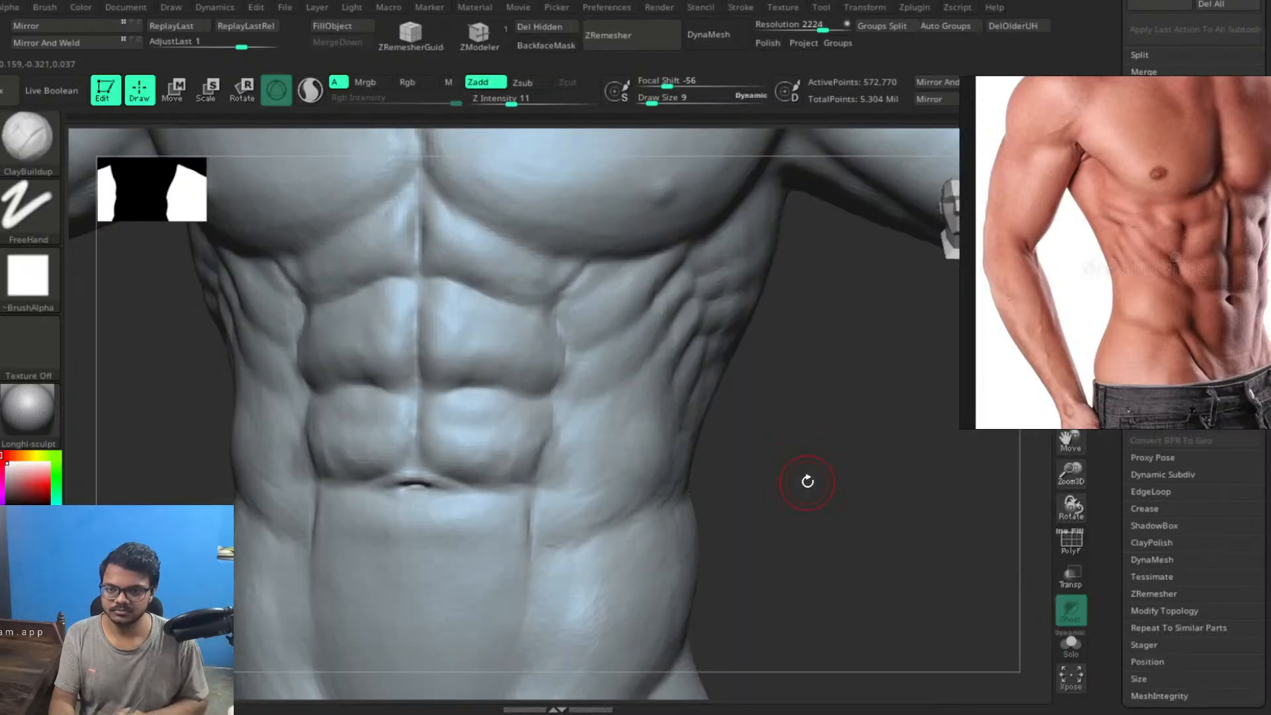
pyautogui.keyDown('alt'); pyautogui.moveTo(825, 502); pyautogui.dragTo(873, 561); pyautogui.keyUp('alt')
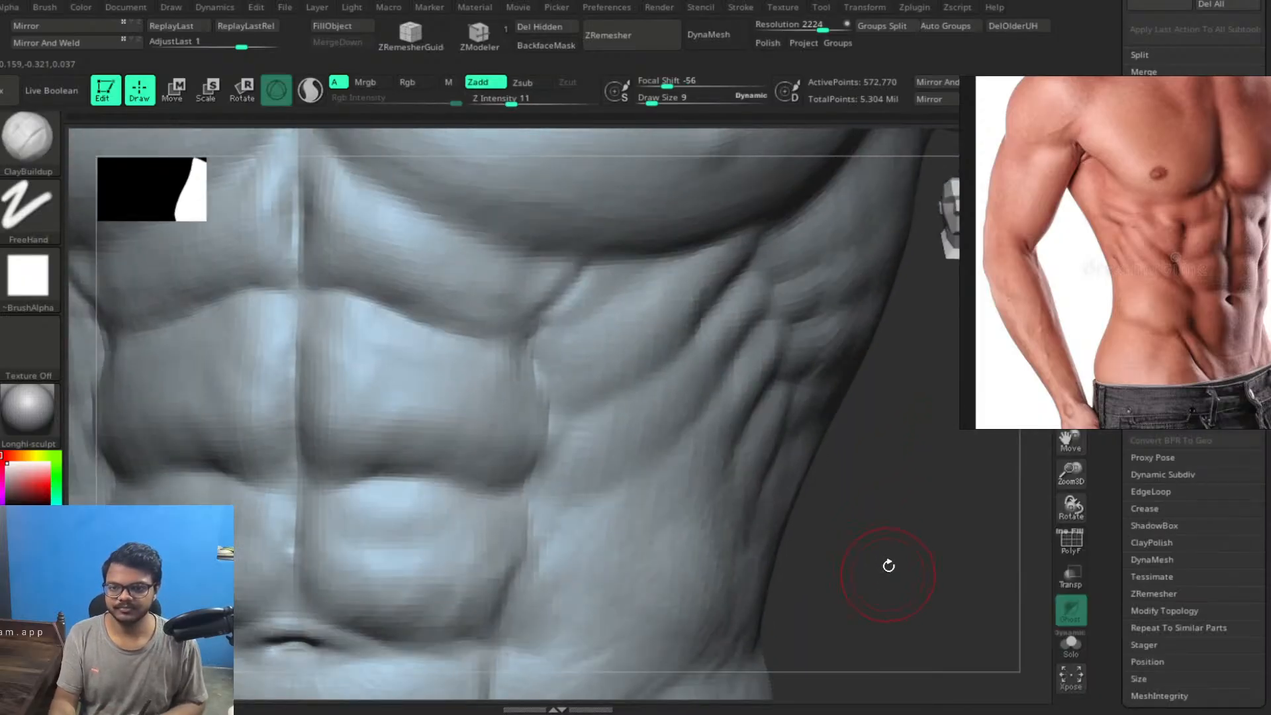
pyautogui.moveTo(873, 372); pyautogui.dragTo(866, 114)
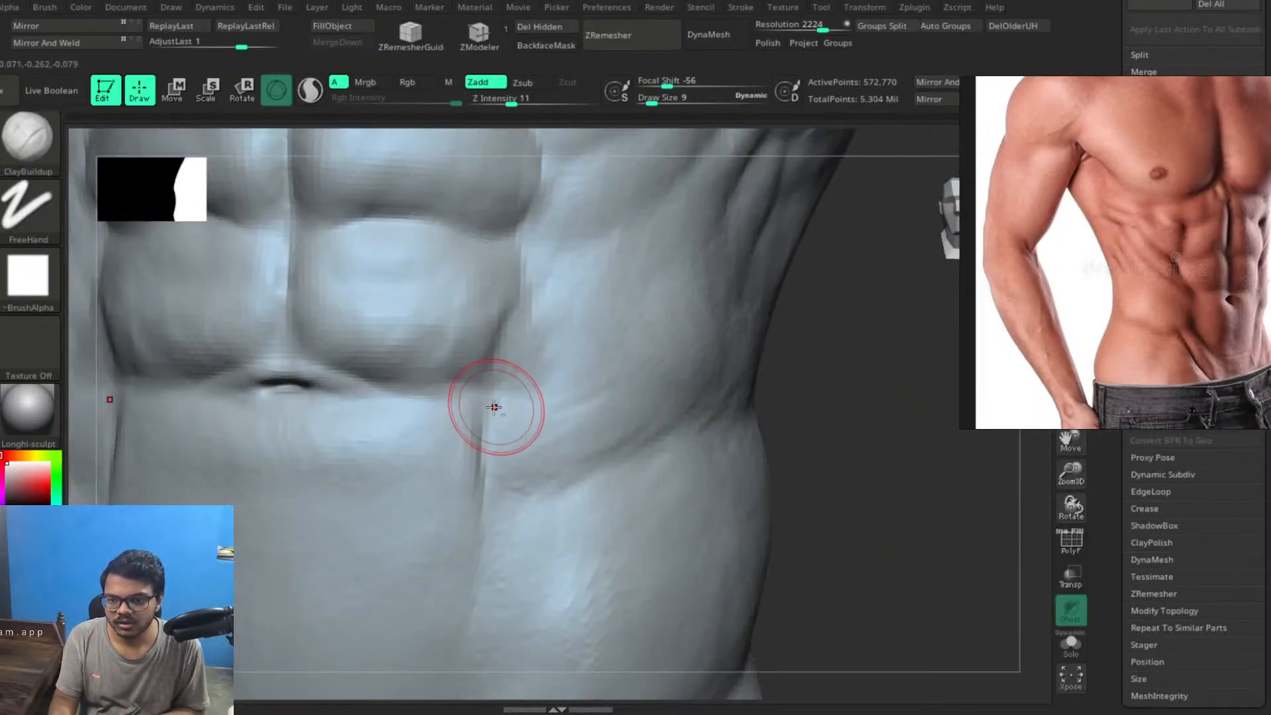
pyautogui.moveTo(491, 404); pyautogui.dragTo(496, 422)
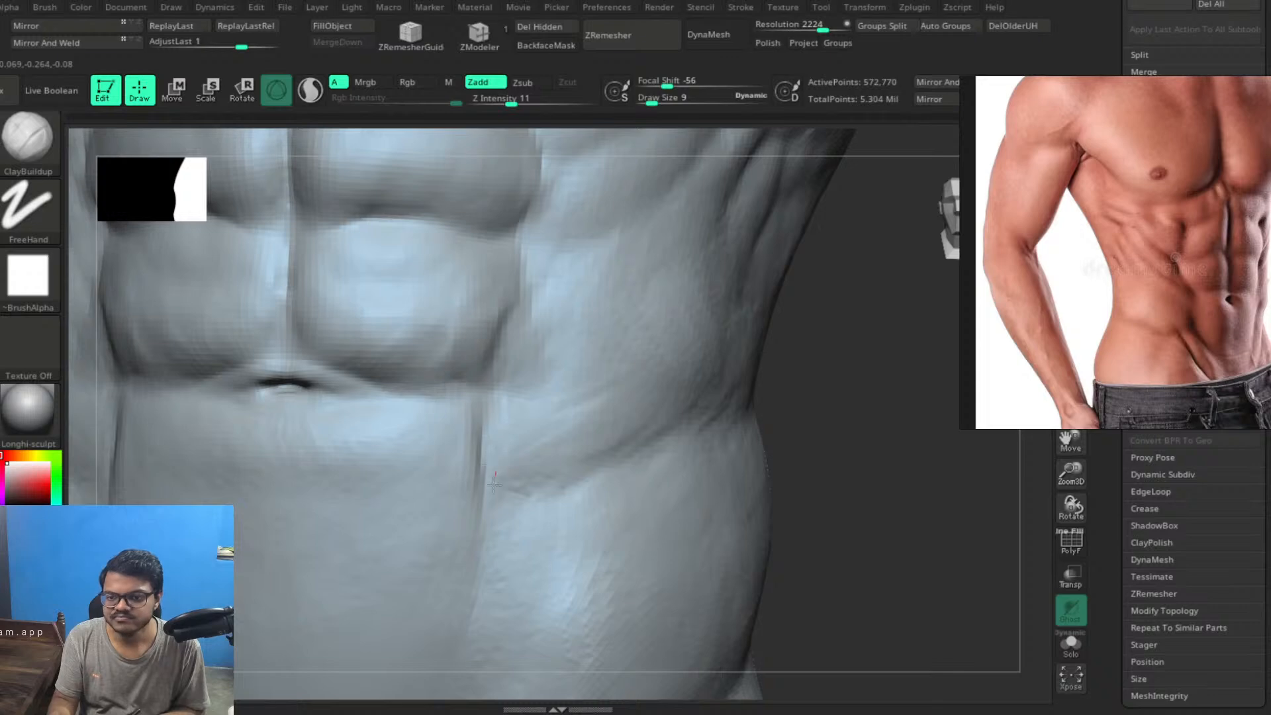
pyautogui.moveTo(495, 450); pyautogui.dragTo(497, 392)
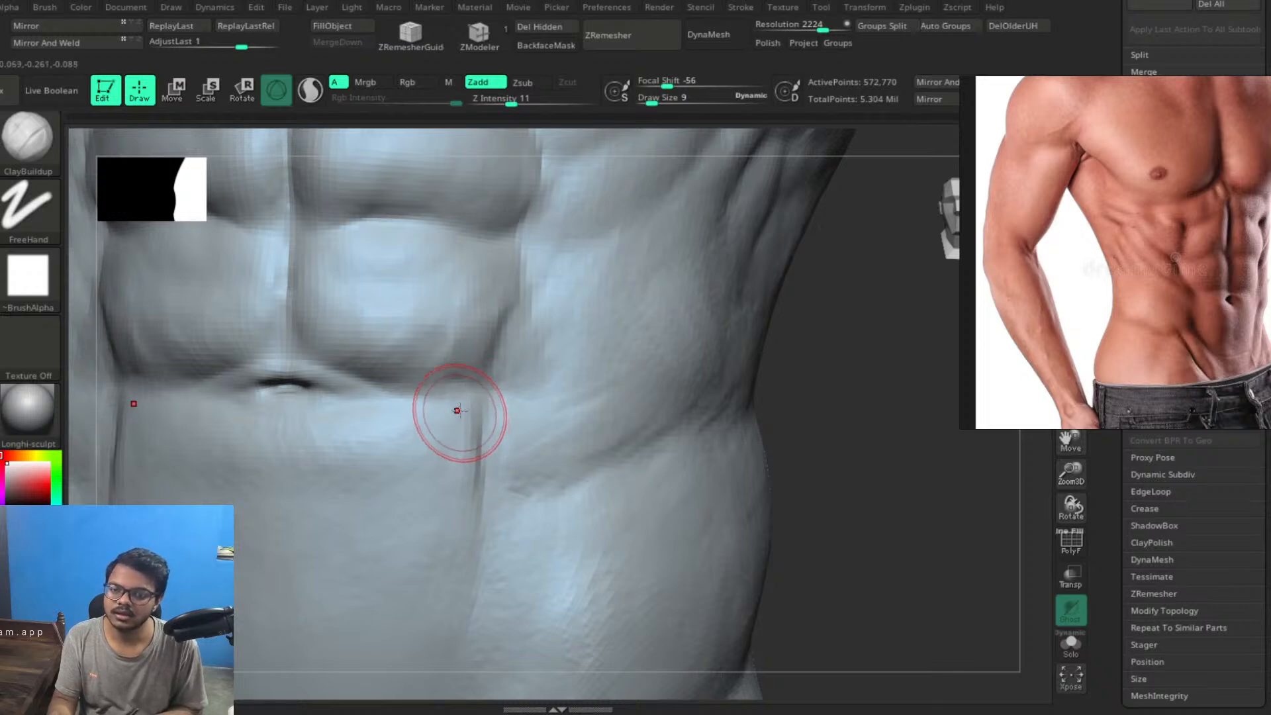
pyautogui.moveTo(456, 450)
pyautogui.mouseDown()
pyautogui.moveTo(458, 493)
pyautogui.moveTo(473, 501)
pyautogui.moveTo(469, 431)
pyautogui.moveTo(519, 498)
pyautogui.mouseUp()
pyautogui.moveTo(497, 445); pyautogui.dragTo(499, 412)
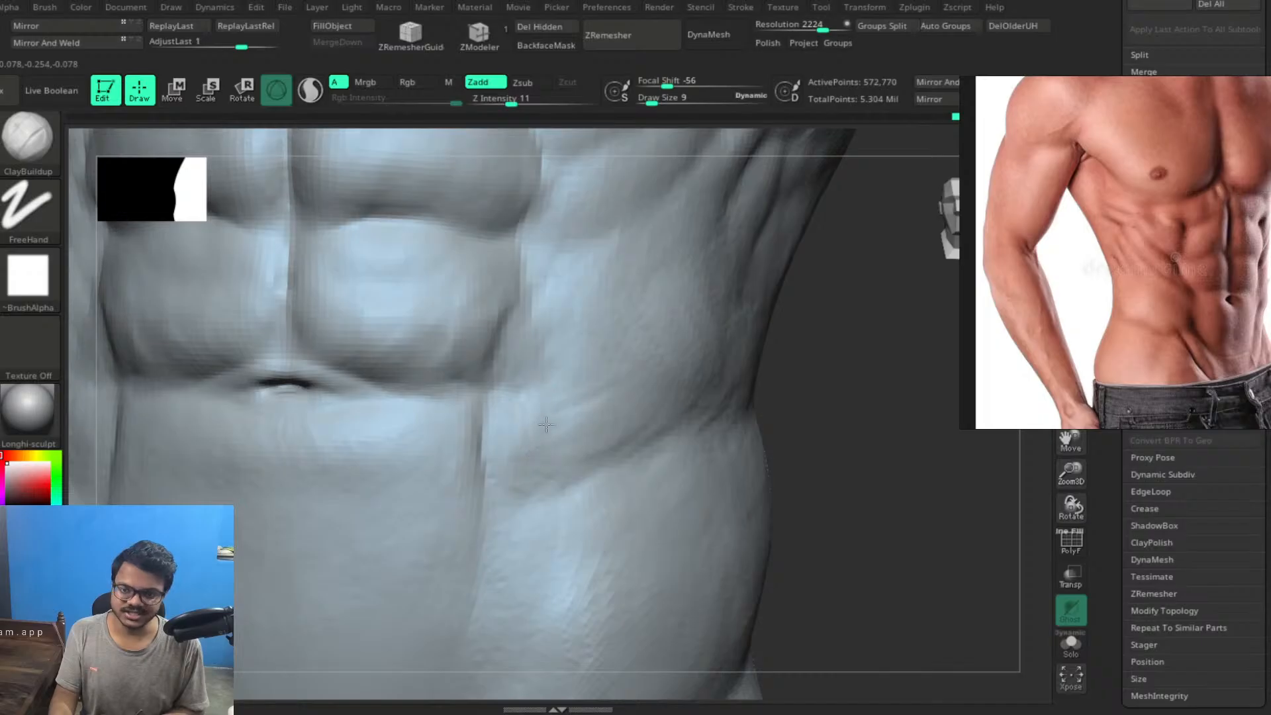
# Add volume to the front of the oblique beside the lowest abdominal block with ClayBuildup at draw size 10
pyautogui.moveTo(818, 522)
pyautogui.keyDown('alt'); pyautogui.mouseDown()
pyautogui.moveTo(811, 471)
pyautogui.moveTo(795, 476)
pyautogui.moveTo(809, 501)
pyautogui.moveTo(786, 477)
pyautogui.mouseUp(); pyautogui.keyUp('alt')
pyautogui.press(']')
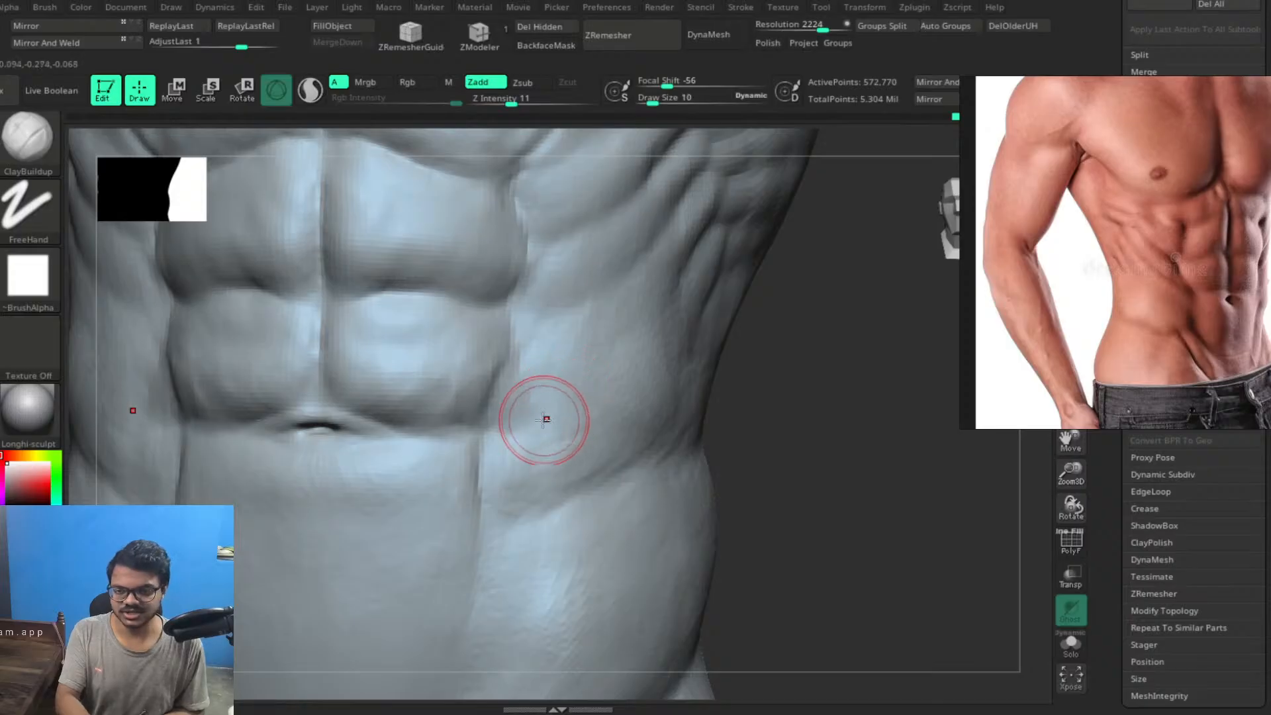
pyautogui.moveTo(543, 425); pyautogui.dragTo(517, 426)
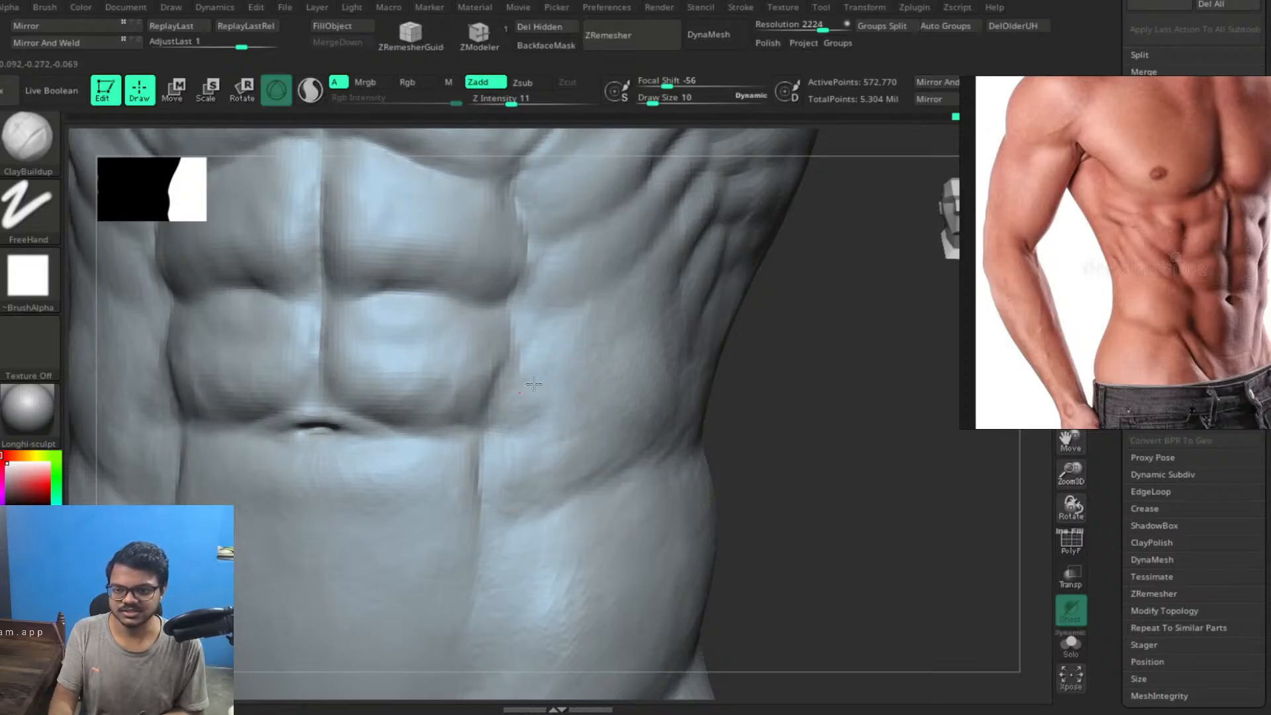
pyautogui.moveTo(533, 383)
pyautogui.mouseDown()
pyautogui.moveTo(538, 365)
pyautogui.moveTo(520, 374)
pyautogui.moveTo(548, 371)
pyautogui.moveTo(518, 416)
pyautogui.moveTo(556, 417)
pyautogui.mouseUp()
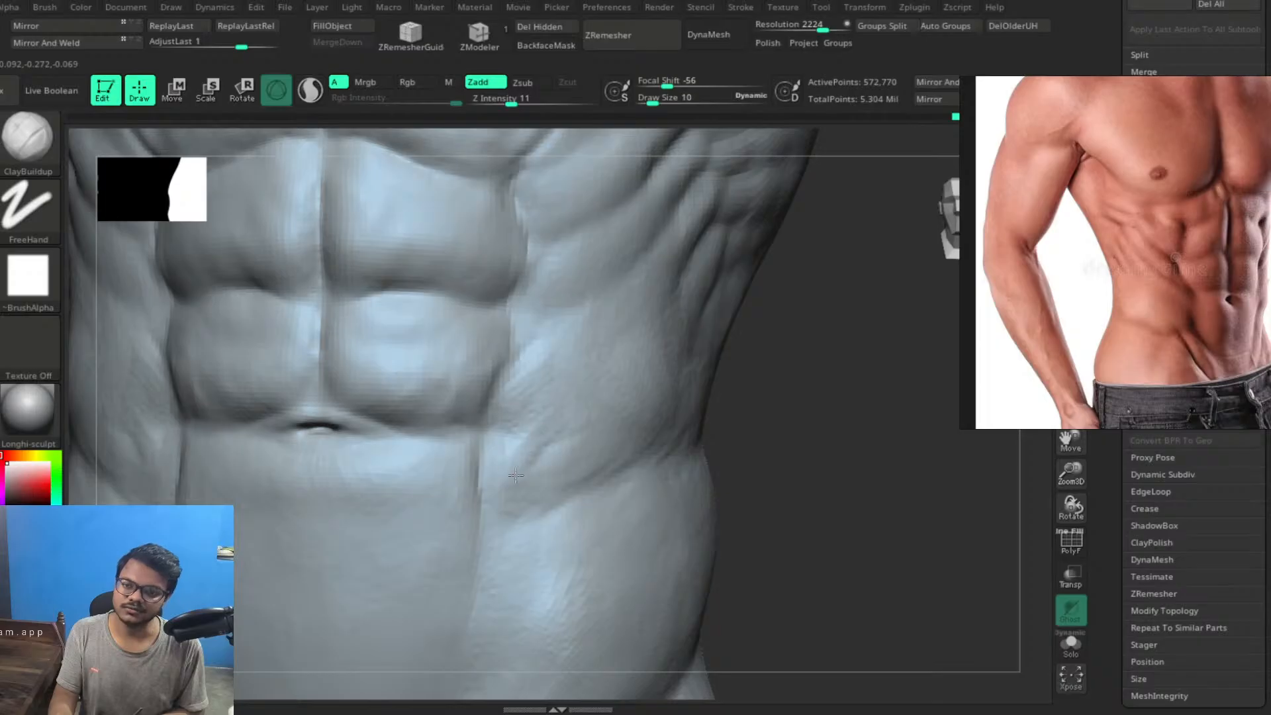
pyautogui.moveTo(516, 475); pyautogui.dragTo(555, 431)
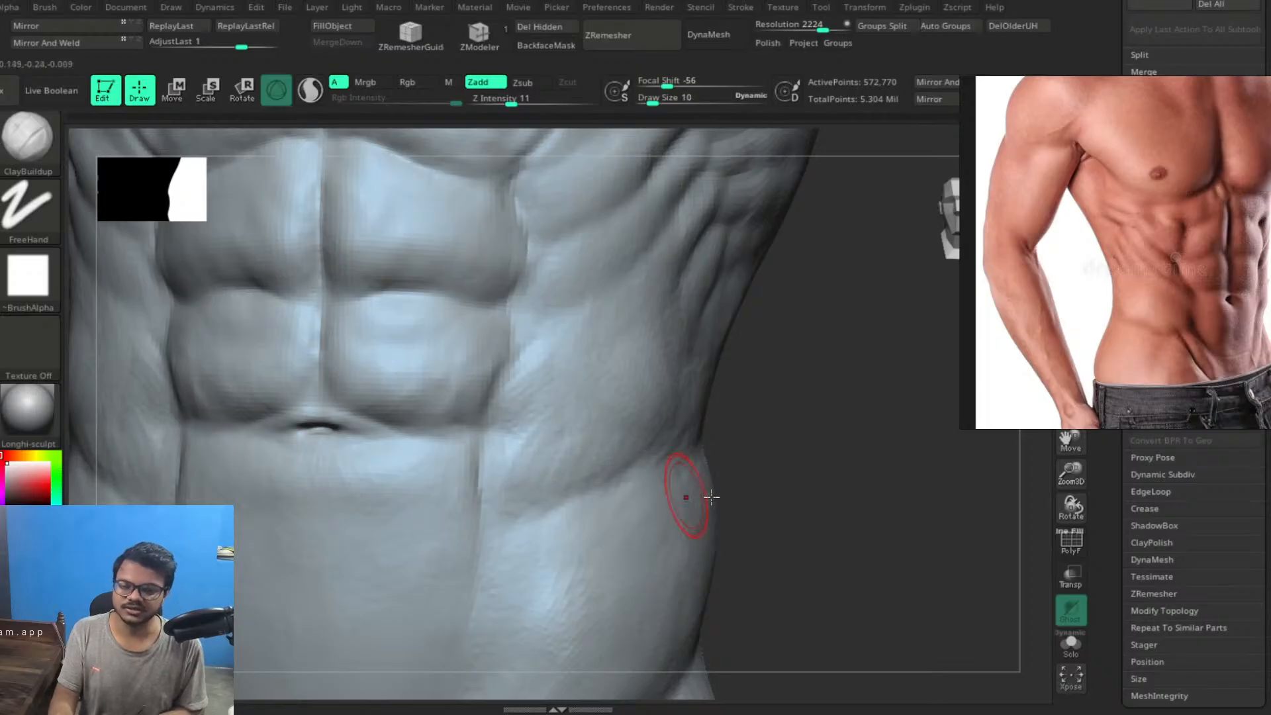
# Carve the crease between the oblique and the hip bulge, plus the oblique's upper border below the ribs, with DamStandard
pyautogui.moveTo(786, 474)
pyautogui.keyDown('alt'); pyautogui.mouseDown()
pyautogui.moveTo(820, 451)
pyautogui.moveTo(814, 477)
pyautogui.moveTo(829, 490)
pyautogui.moveTo(794, 470)
pyautogui.moveTo(800, 494)
pyautogui.mouseUp(); pyautogui.keyUp('alt')
pyautogui.press('b')
pyautogui.press('d')
pyautogui.press('s')
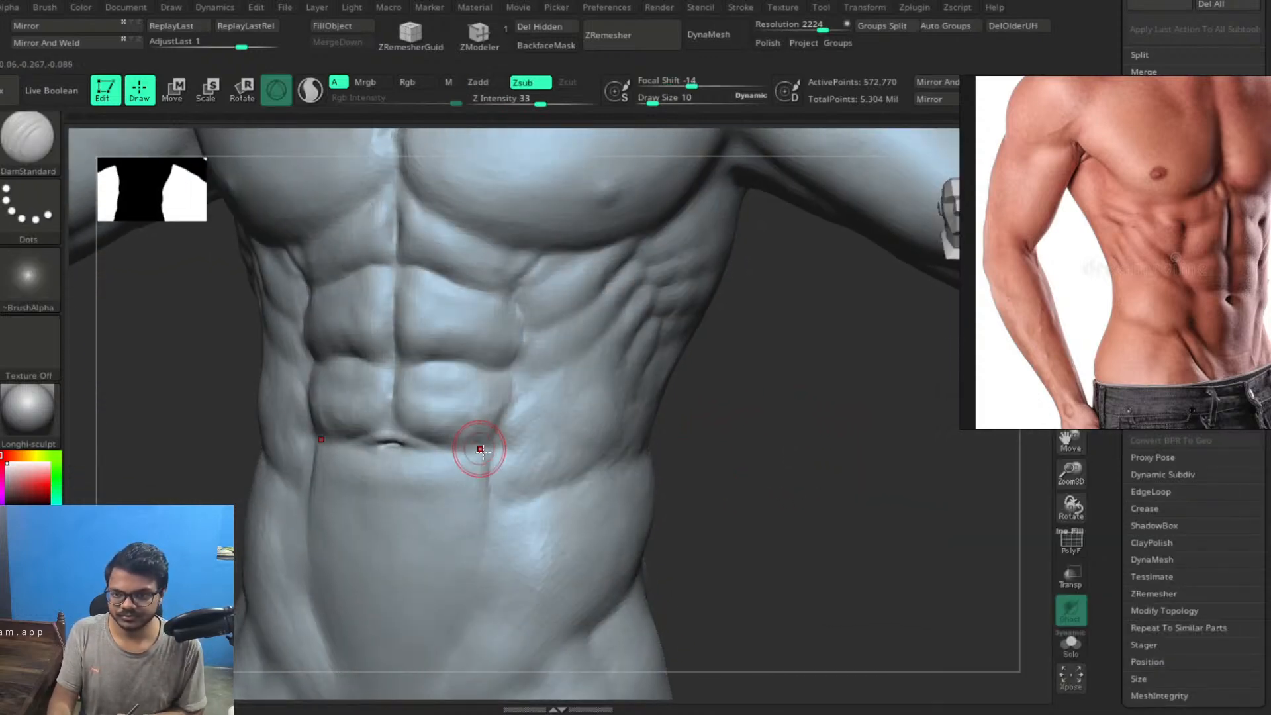
pyautogui.moveTo(512, 499)
pyautogui.mouseDown()
pyautogui.moveTo(621, 460)
pyautogui.moveTo(637, 433)
pyautogui.mouseUp()
pyautogui.moveTo(760, 471); pyautogui.dragTo(735, 468)
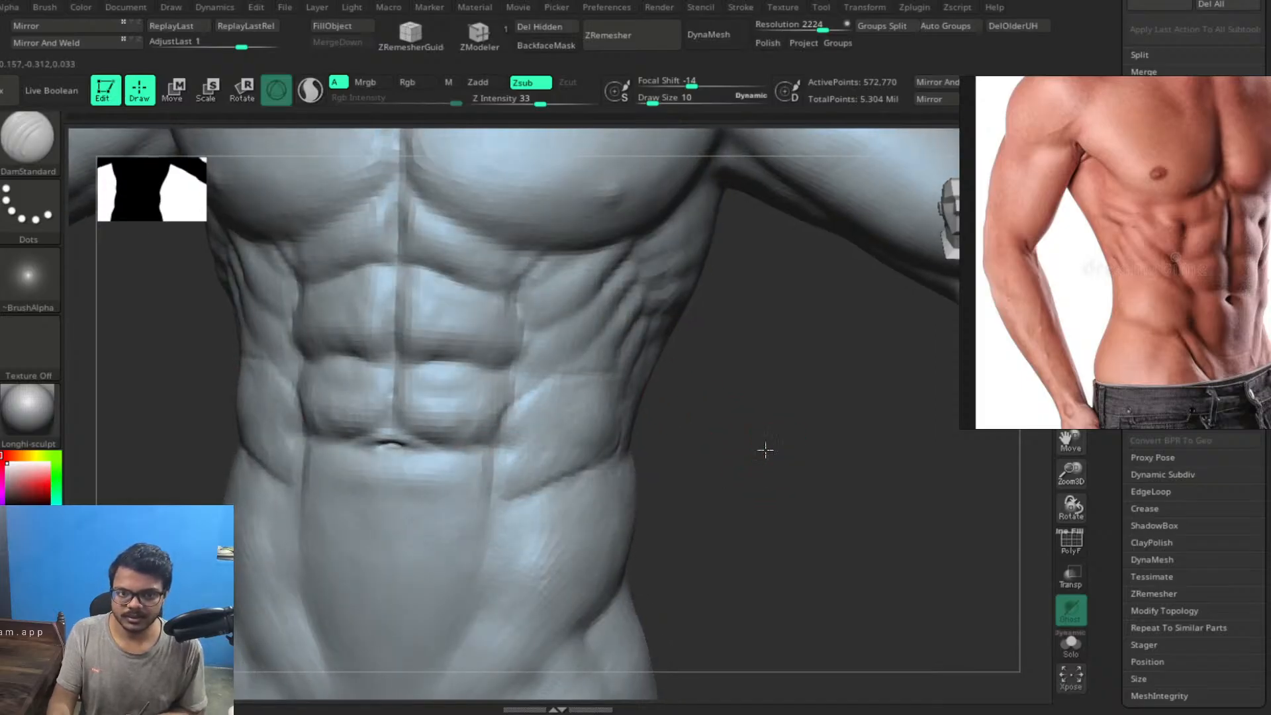
pyautogui.moveTo(763, 448); pyautogui.dragTo(618, 371)
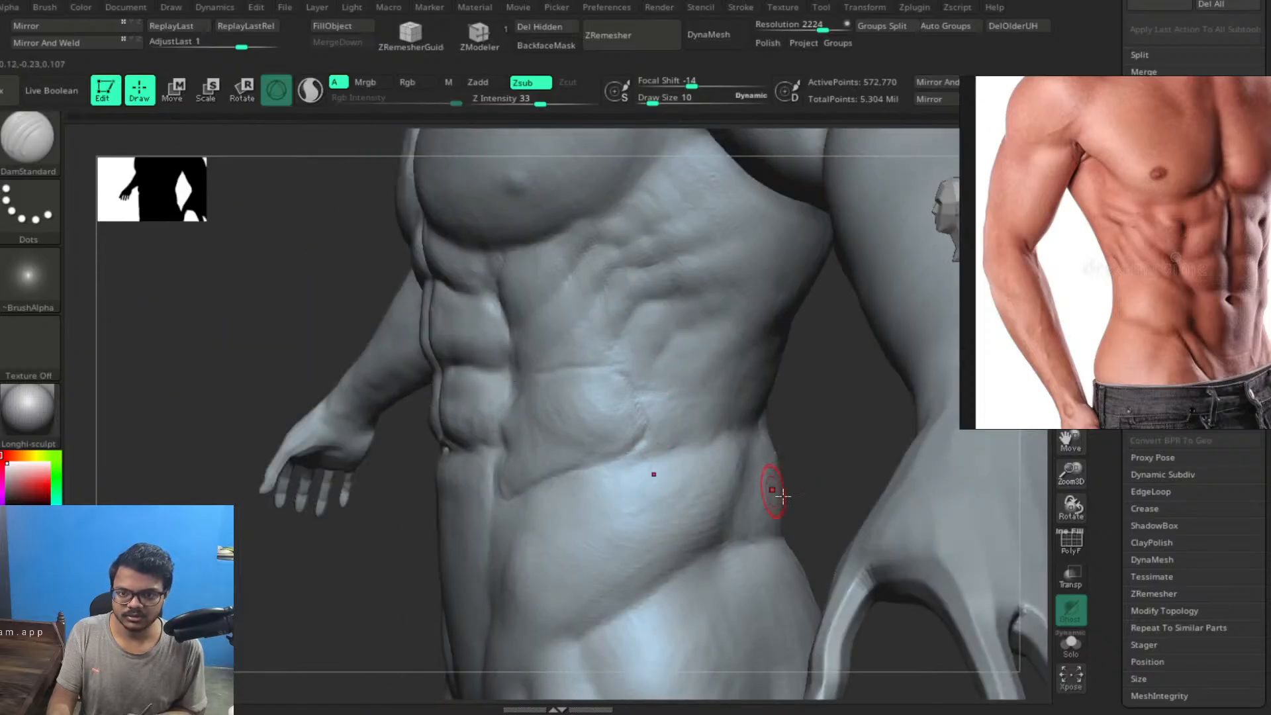
# Carve the rear border of the oblique with DamStandard, from the ribs down to the hip crease
pyautogui.moveTo(819, 454)
pyautogui.mouseDown()
pyautogui.moveTo(871, 445)
pyautogui.moveTo(842, 455)
pyautogui.moveTo(852, 452)
pyautogui.moveTo(777, 417)
pyautogui.mouseUp()
pyautogui.press('ctrl')
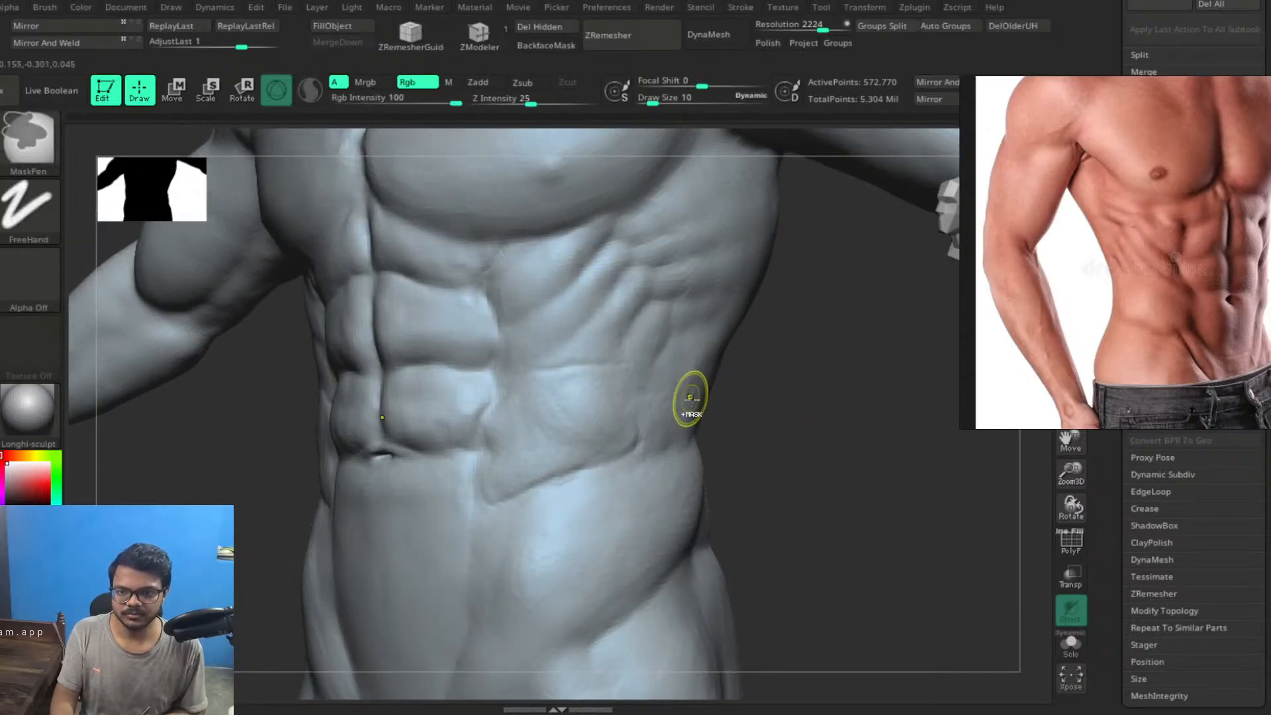
pyautogui.hotkey('ctrl', 'shift')
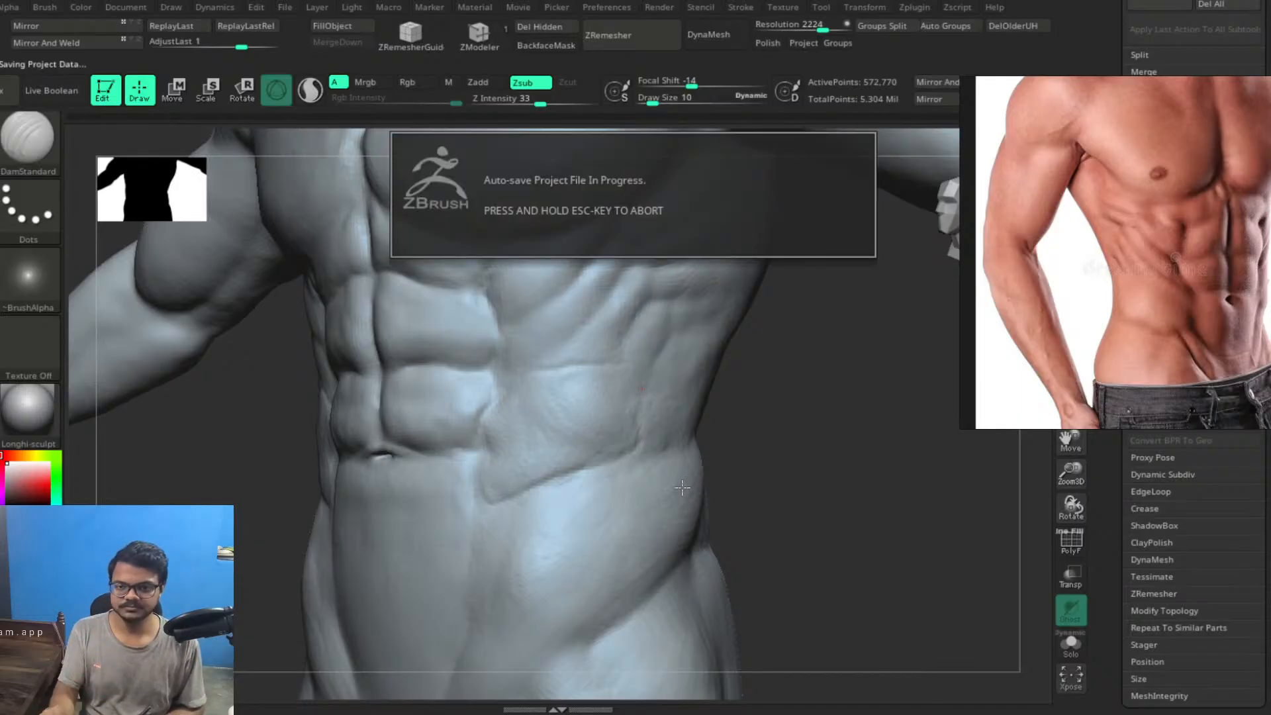
pyautogui.moveTo(658, 377); pyautogui.dragTo(633, 451)
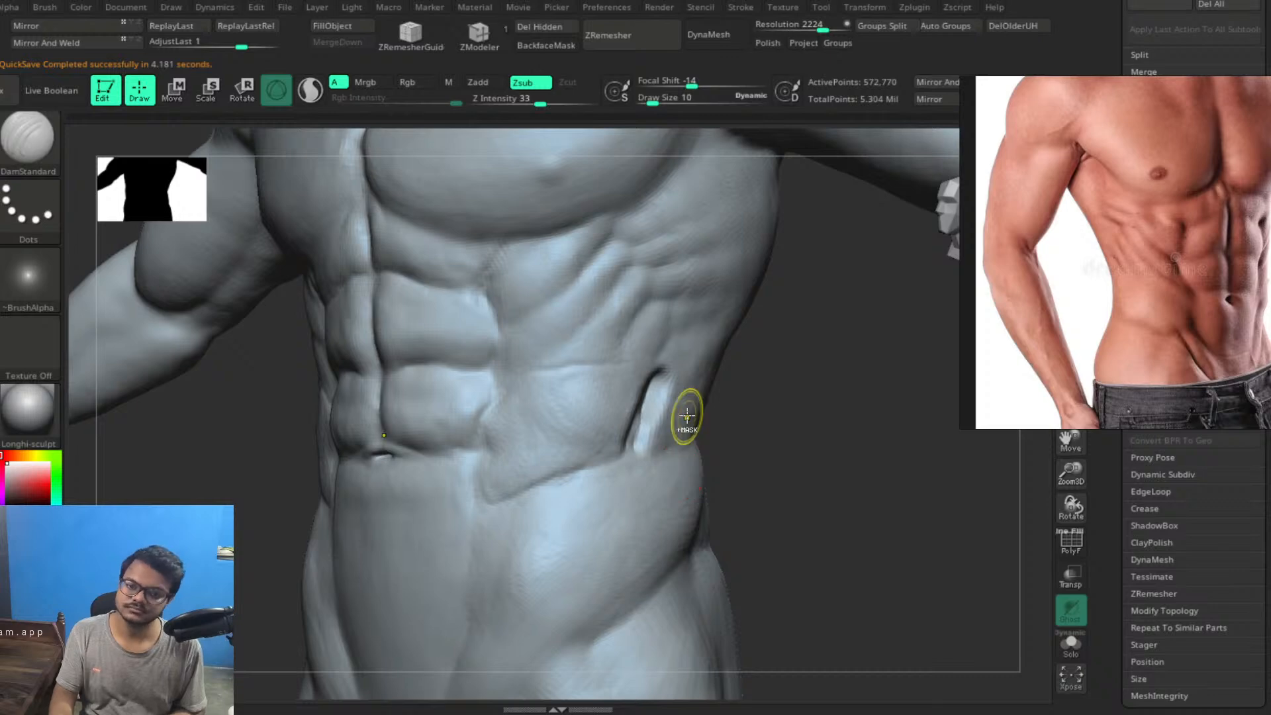
pyautogui.hotkey('ctrl', 'z')
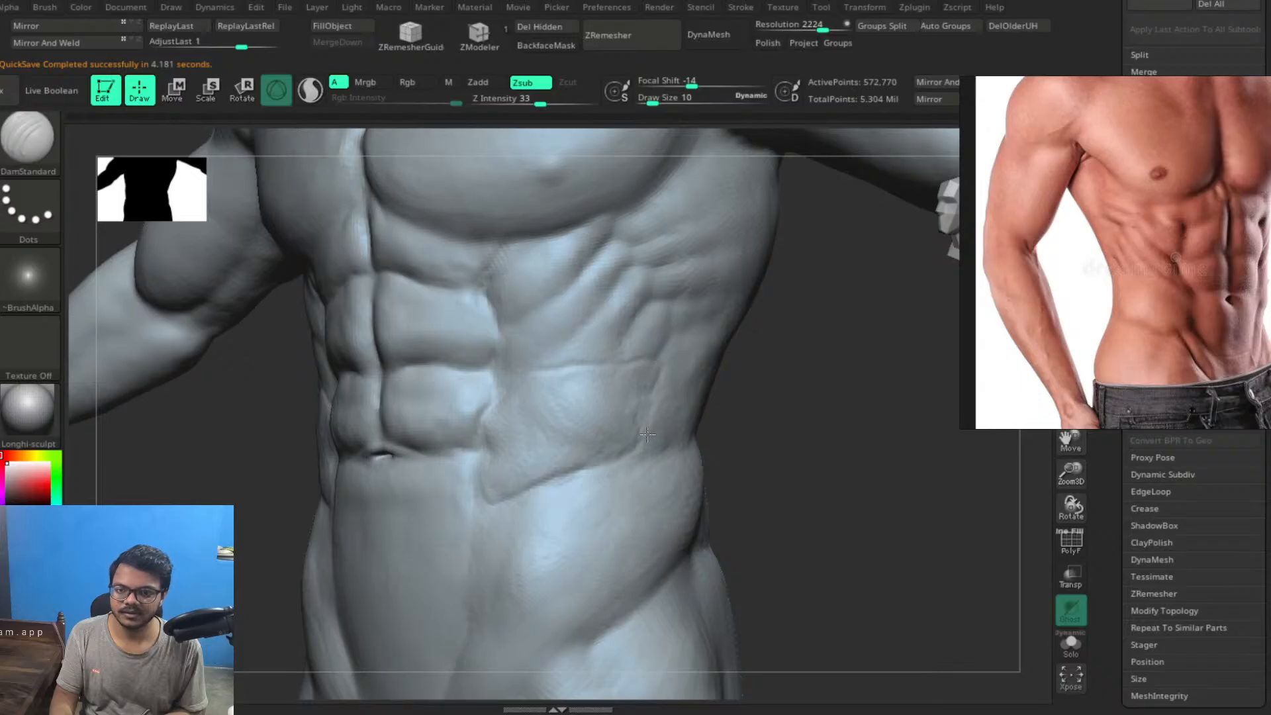
pyautogui.moveTo(647, 435); pyautogui.dragTo(644, 454)
# Shape and blend the oblique's rear border into the side of the waist with ClayBuildup, increasing the draw size to 14
pyautogui.moveTo(775, 480); pyautogui.dragTo(896, 454)
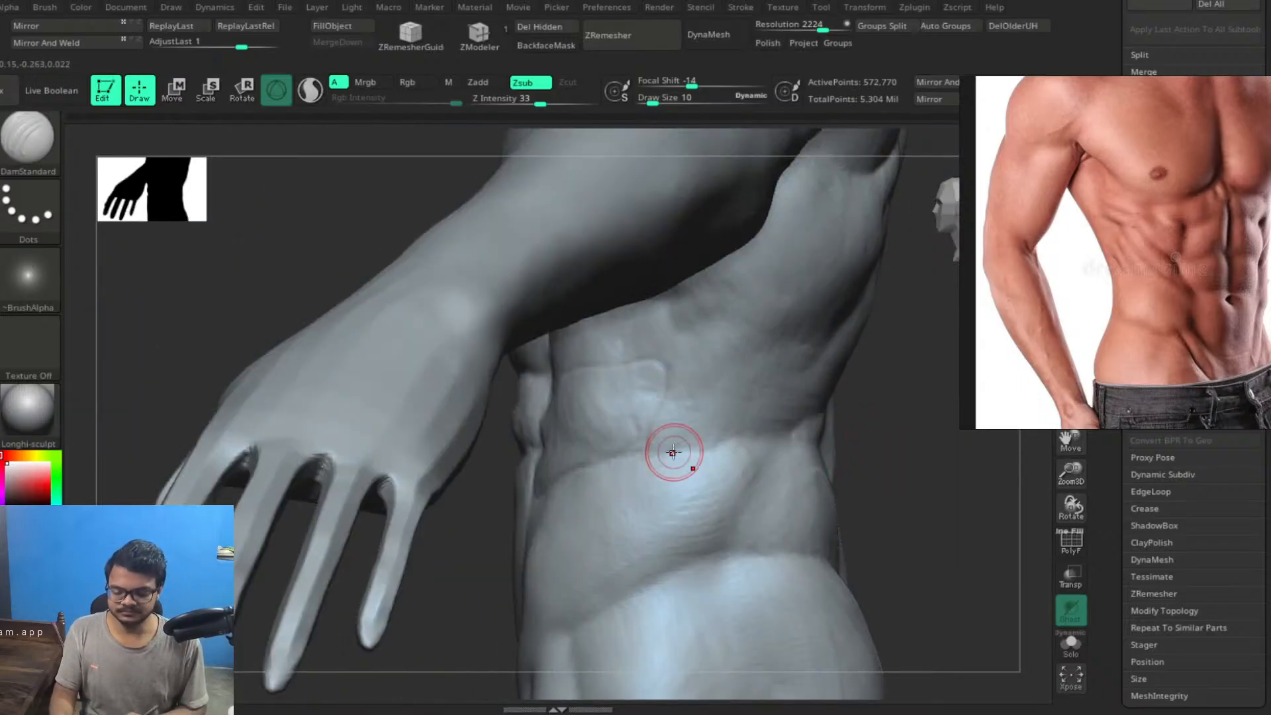
pyautogui.press('b')
pyautogui.press('c')
pyautogui.press('b')
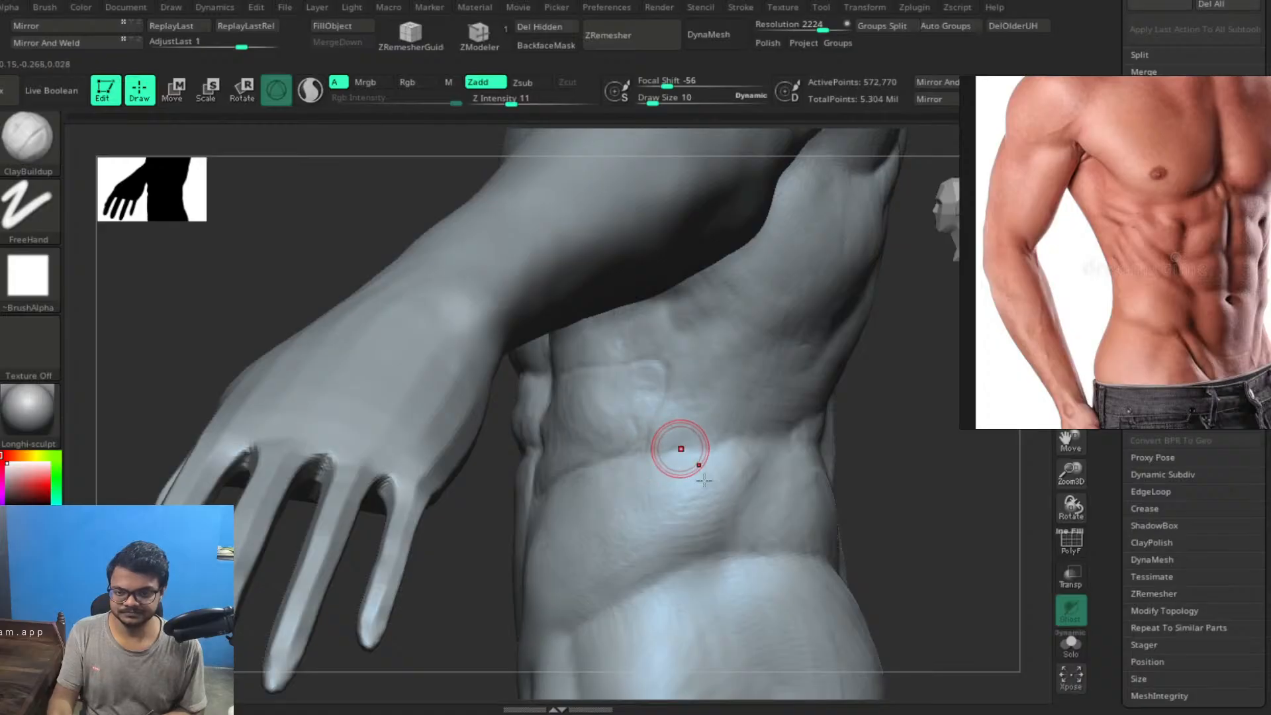
pyautogui.moveTo(685, 452)
pyautogui.keyDown('ctrl'); pyautogui.mouseDown(button='right')
pyautogui.moveTo(719, 520)
pyautogui.moveTo(675, 364)
pyautogui.mouseUp(button='right'); pyautogui.keyUp('ctrl')
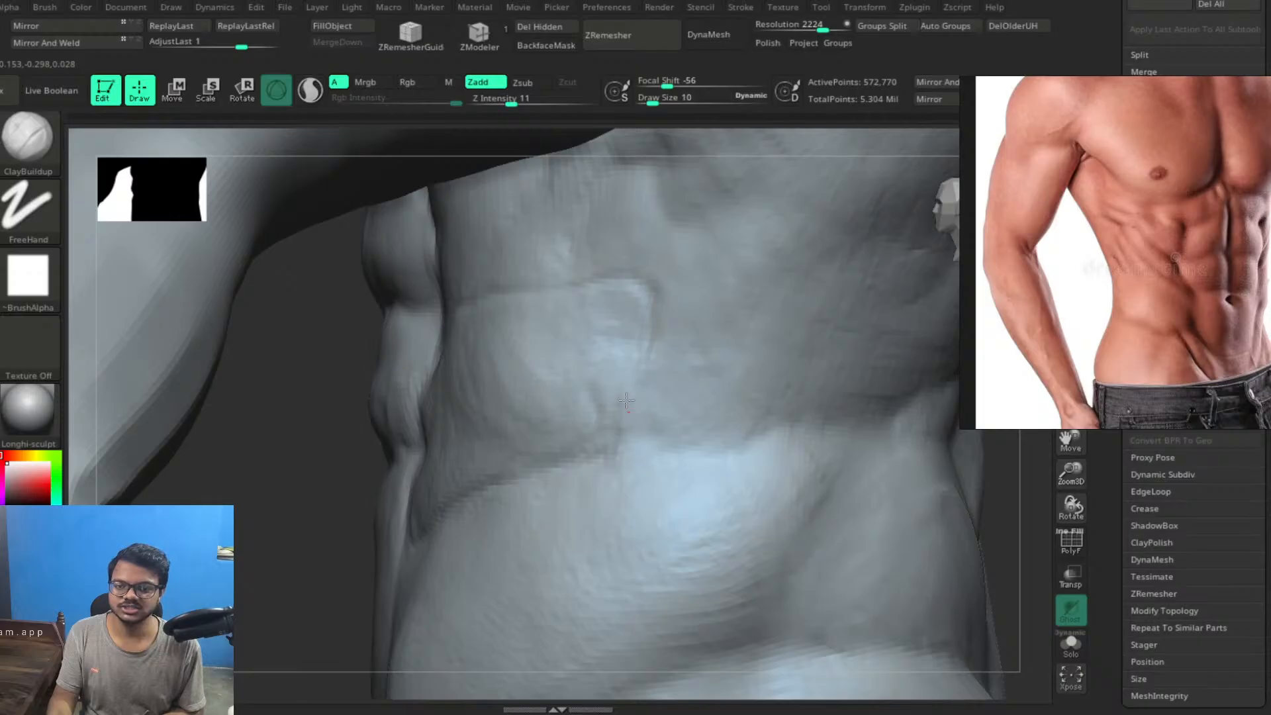
pyautogui.press('shift')
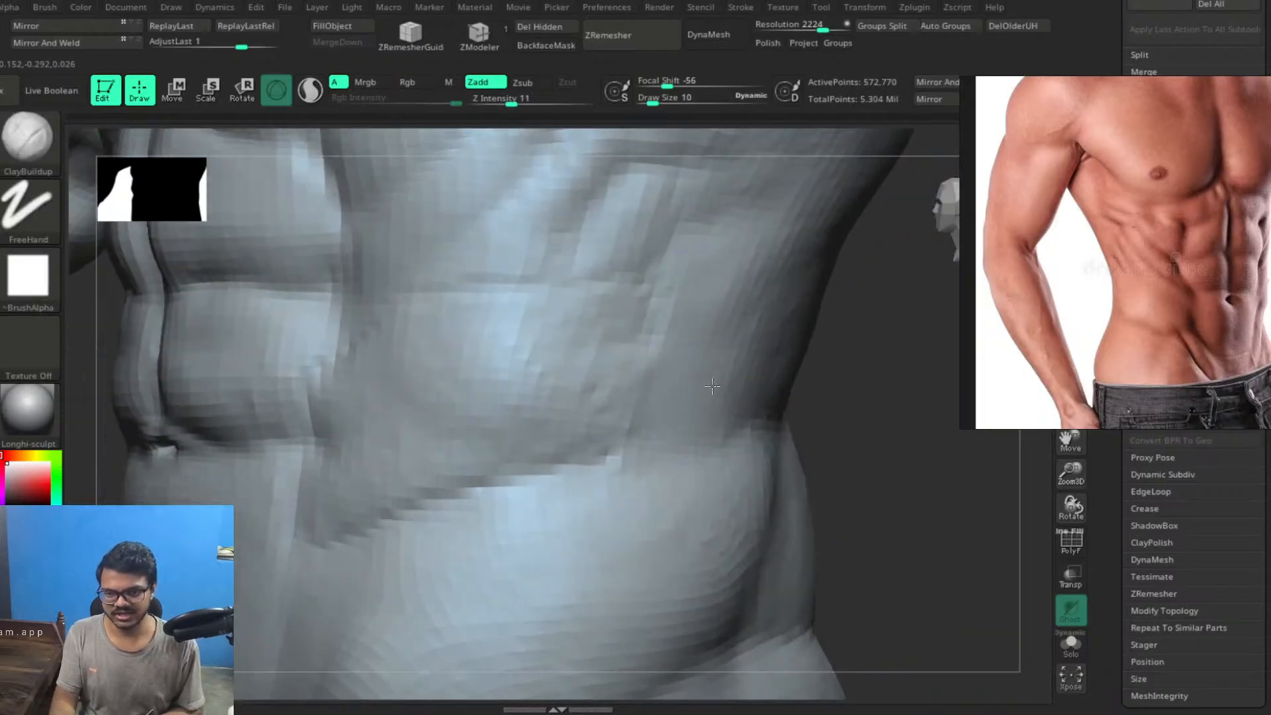
pyautogui.moveTo(712, 386); pyautogui.dragTo(705, 397, button='right')
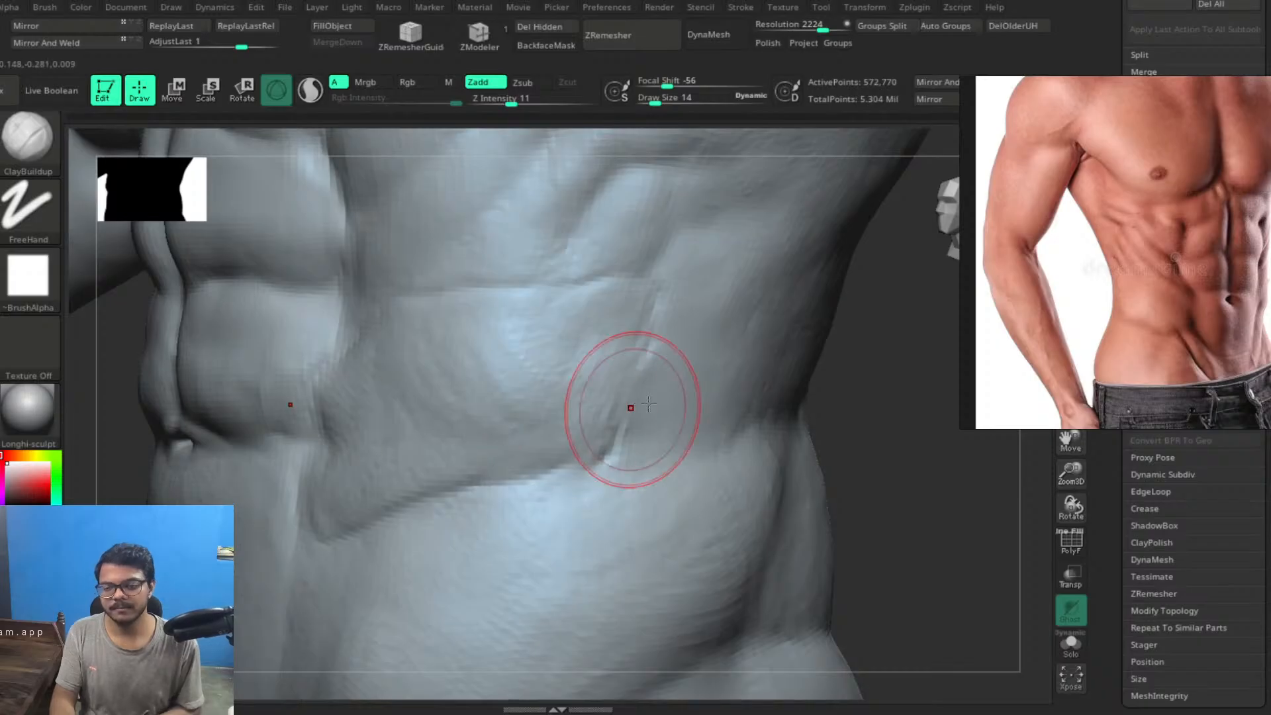
pyautogui.moveTo(866, 476); pyautogui.dragTo(862, 475)
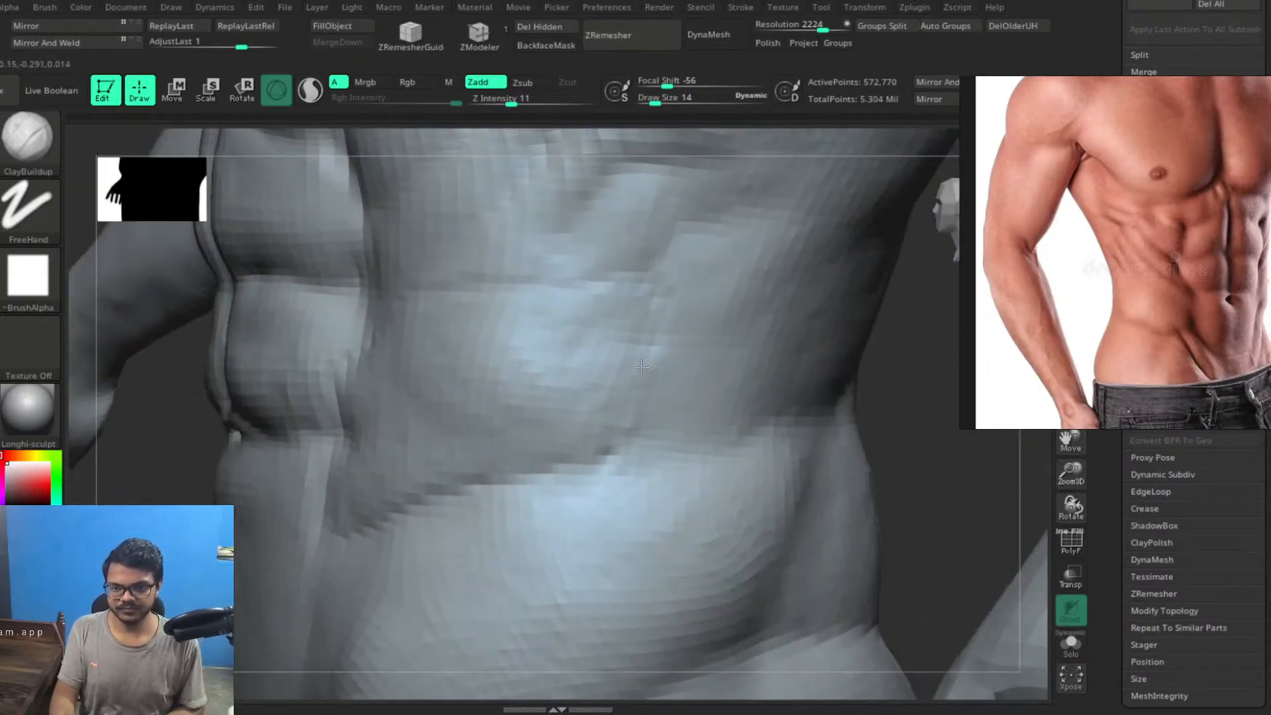
pyautogui.moveTo(641, 366); pyautogui.dragTo(635, 347)
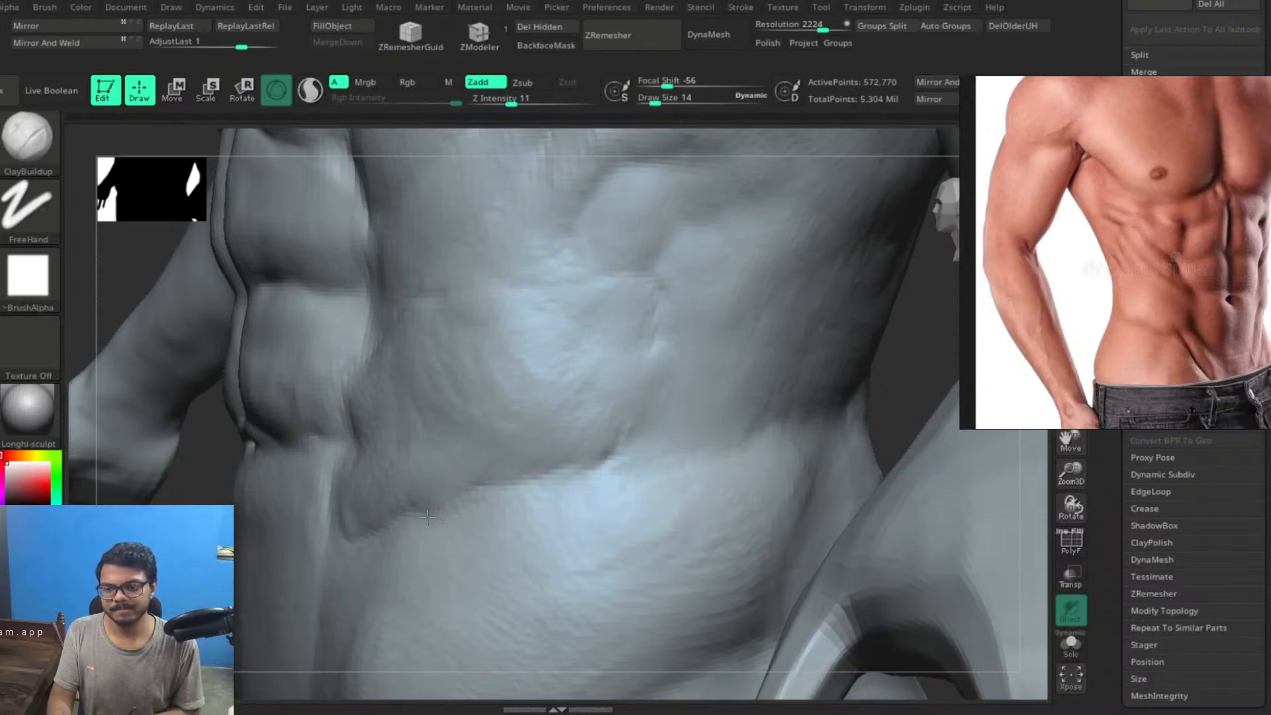
# Refine the lower front edge of the oblique above the hip bulge with ClayBuildup
pyautogui.moveTo(515, 408)
pyautogui.mouseDown(button='right')
pyautogui.moveTo(575, 416)
pyautogui.moveTo(527, 428)
pyautogui.moveTo(570, 404)
pyautogui.mouseUp(button='right')
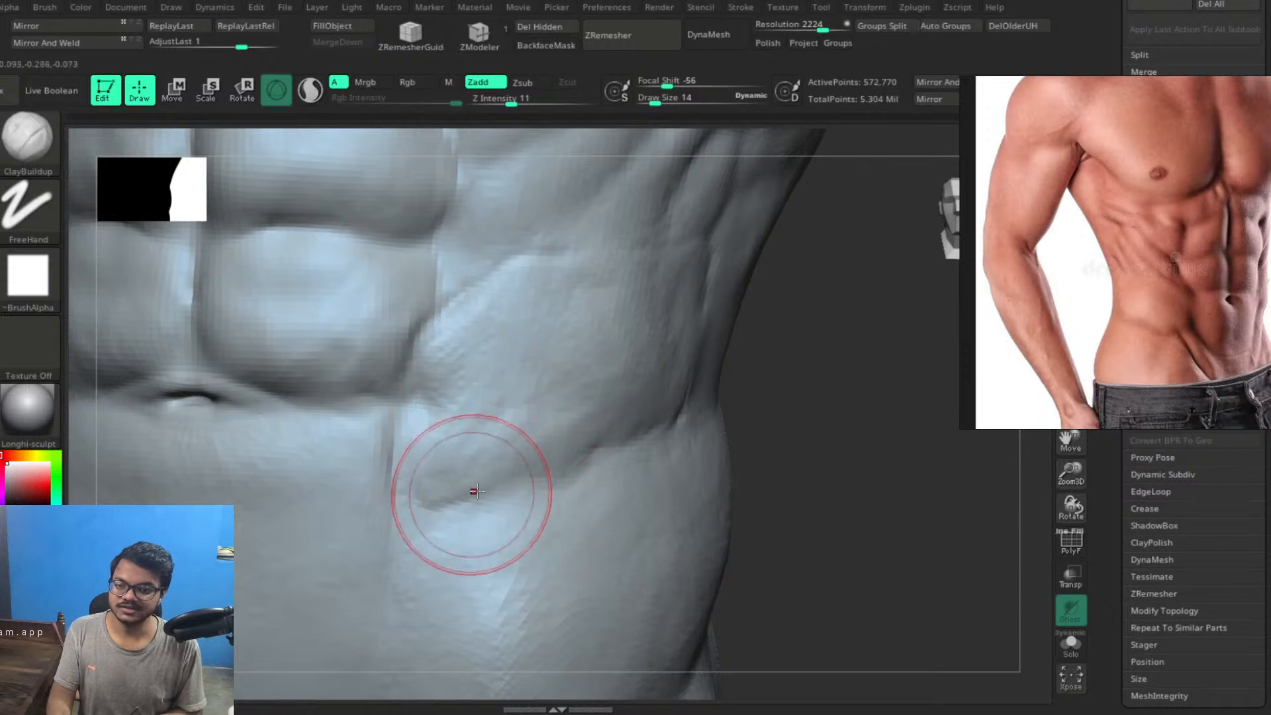
pyautogui.moveTo(481, 479)
pyautogui.mouseDown()
pyautogui.moveTo(539, 411)
pyautogui.moveTo(474, 459)
pyautogui.mouseUp()
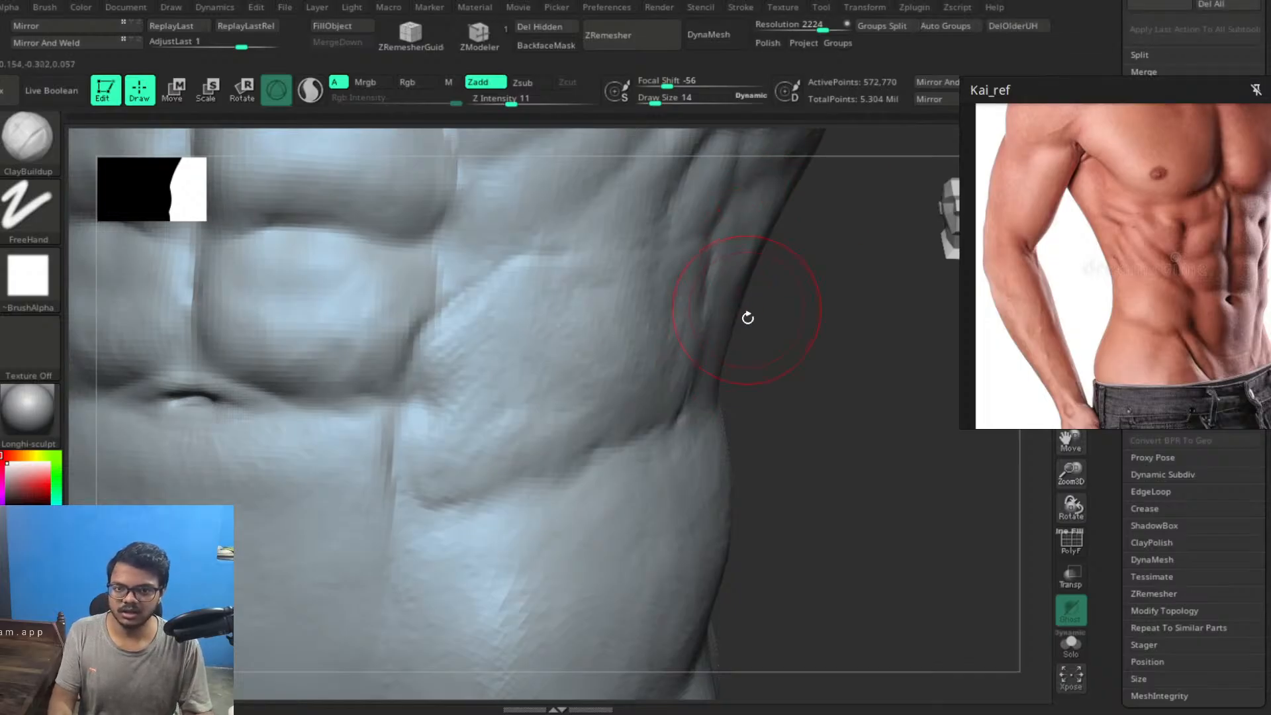
pyautogui.keyDown('alt'); pyautogui.moveTo(757, 368); pyautogui.dragTo(791, 396); pyautogui.keyUp('alt')
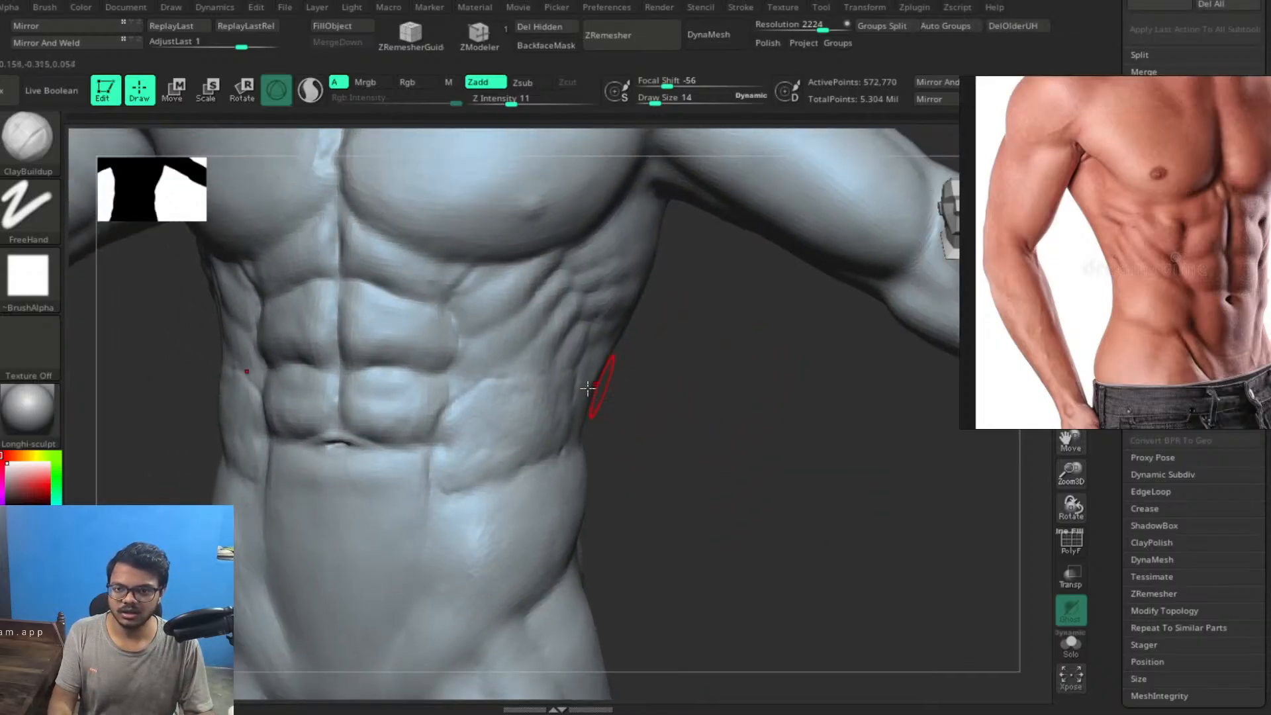
pyautogui.moveTo(595, 398); pyautogui.dragTo(816, 420)
# Save the project as Kai_blockout.ZPR, overwriting the existing file
pyautogui.press('ctrl')
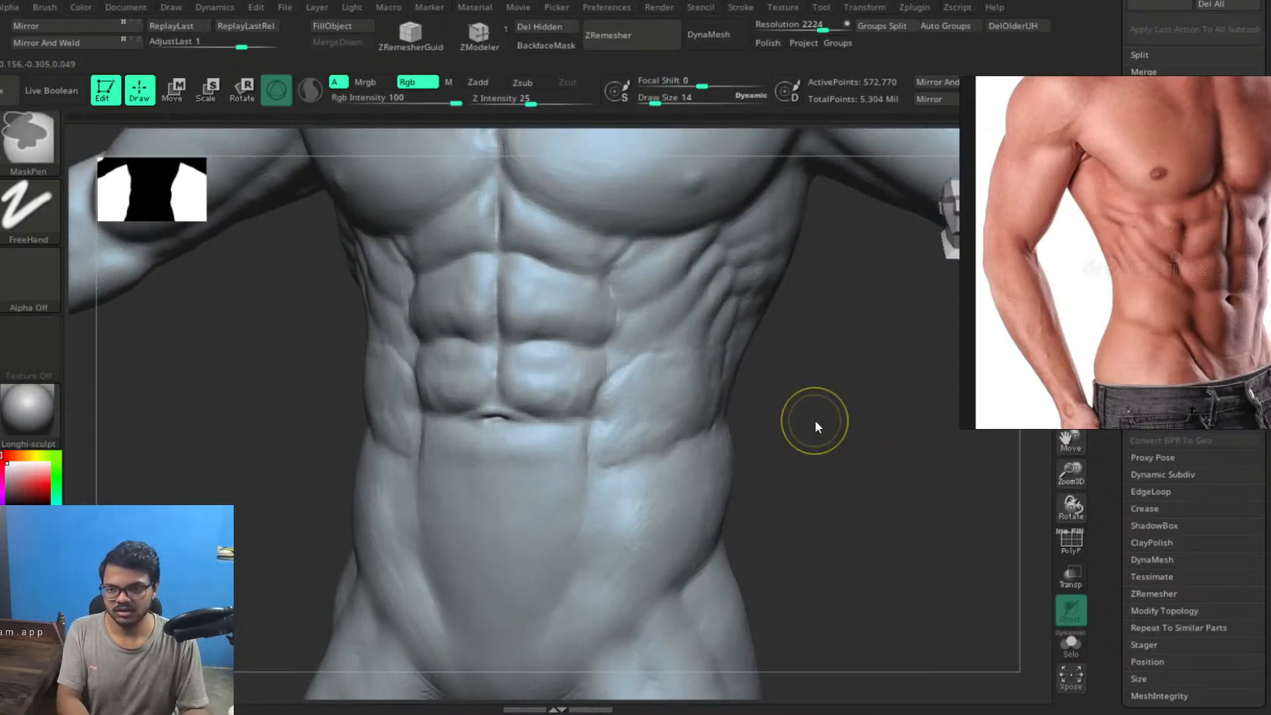
pyautogui.hotkey('ctrl', 's')
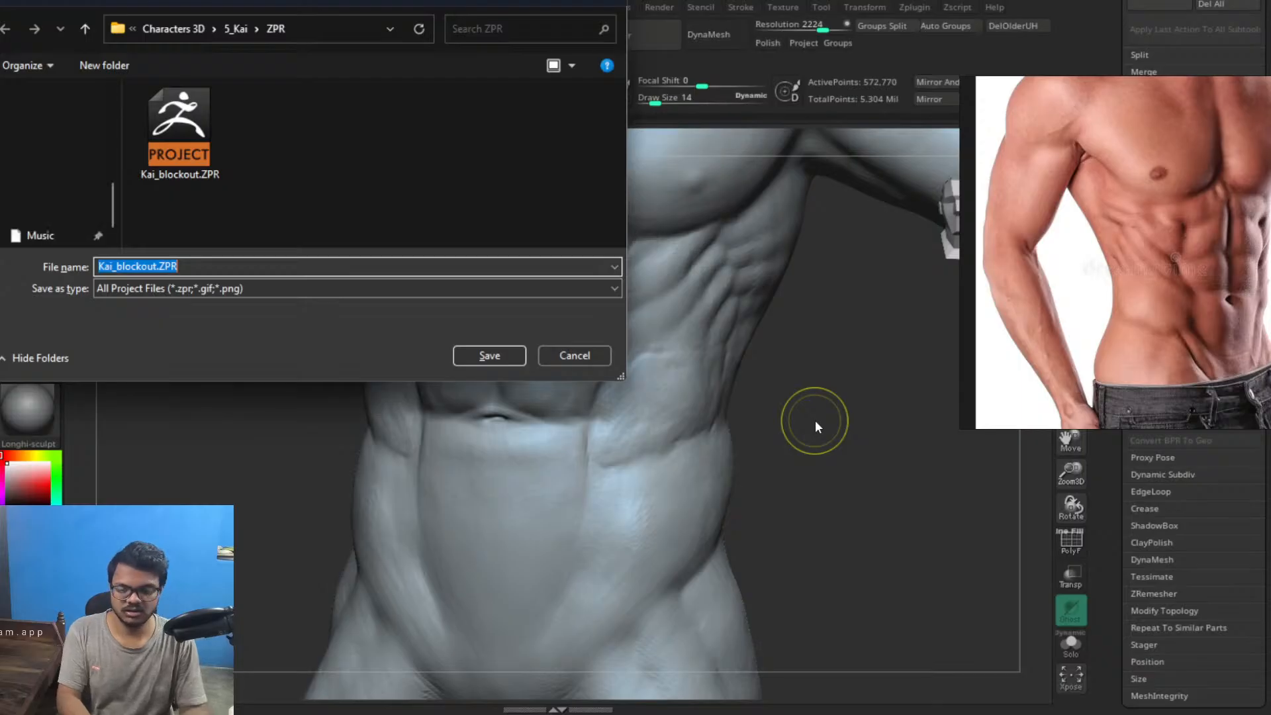
pyautogui.press('Return')
pyautogui.press('Return')
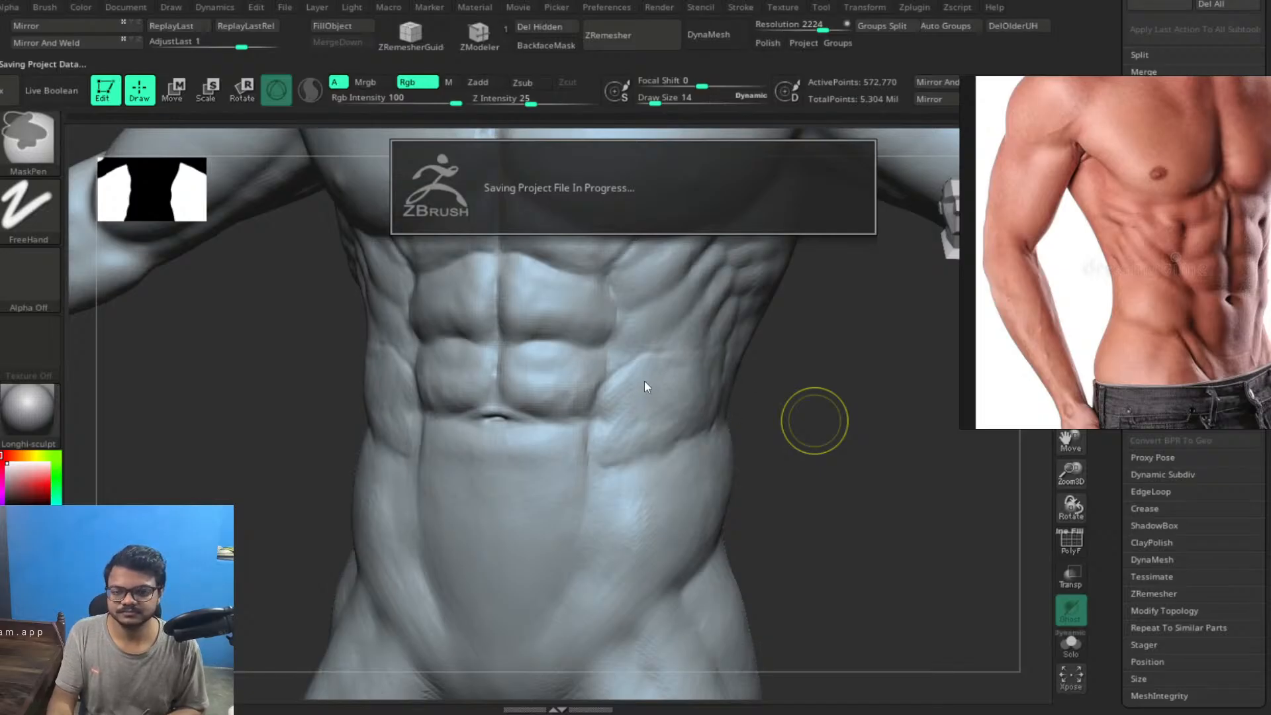
# Check the live stream's status in YouTube Studio and return to ZBrush
pyautogui.hotkey('alt', 'Tab')
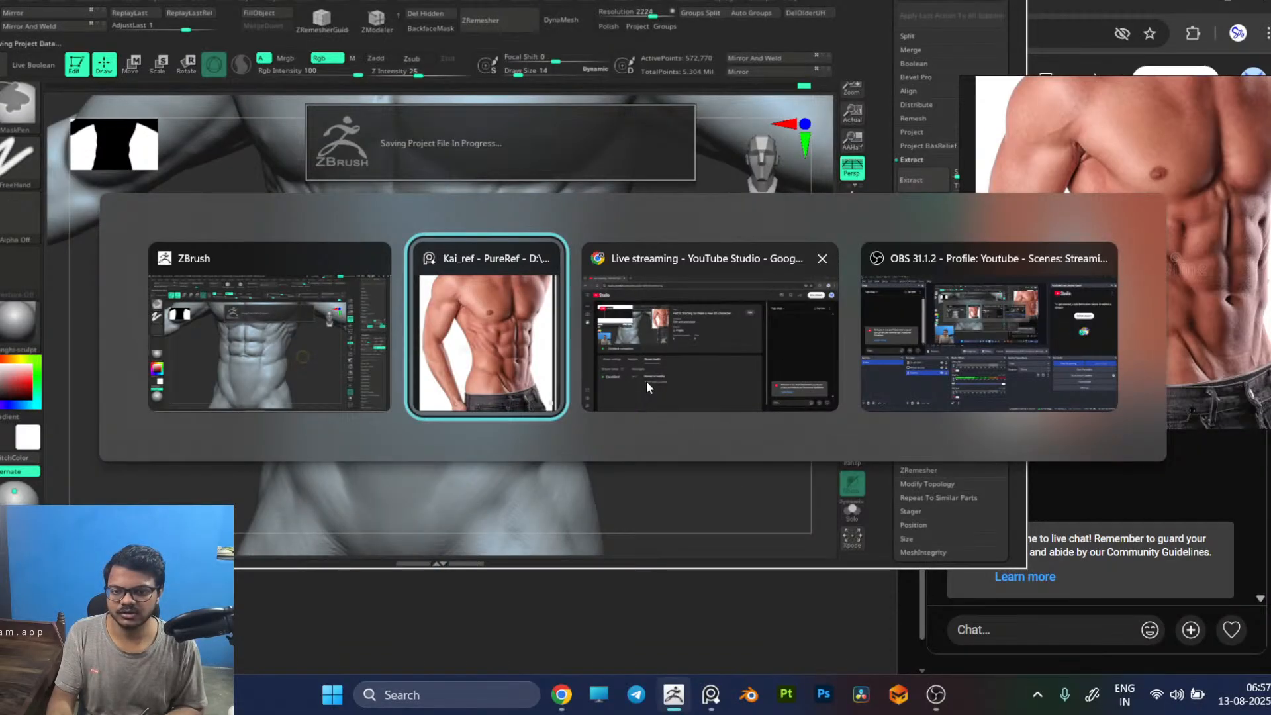
pyautogui.hotkey('alt', 'Tab')
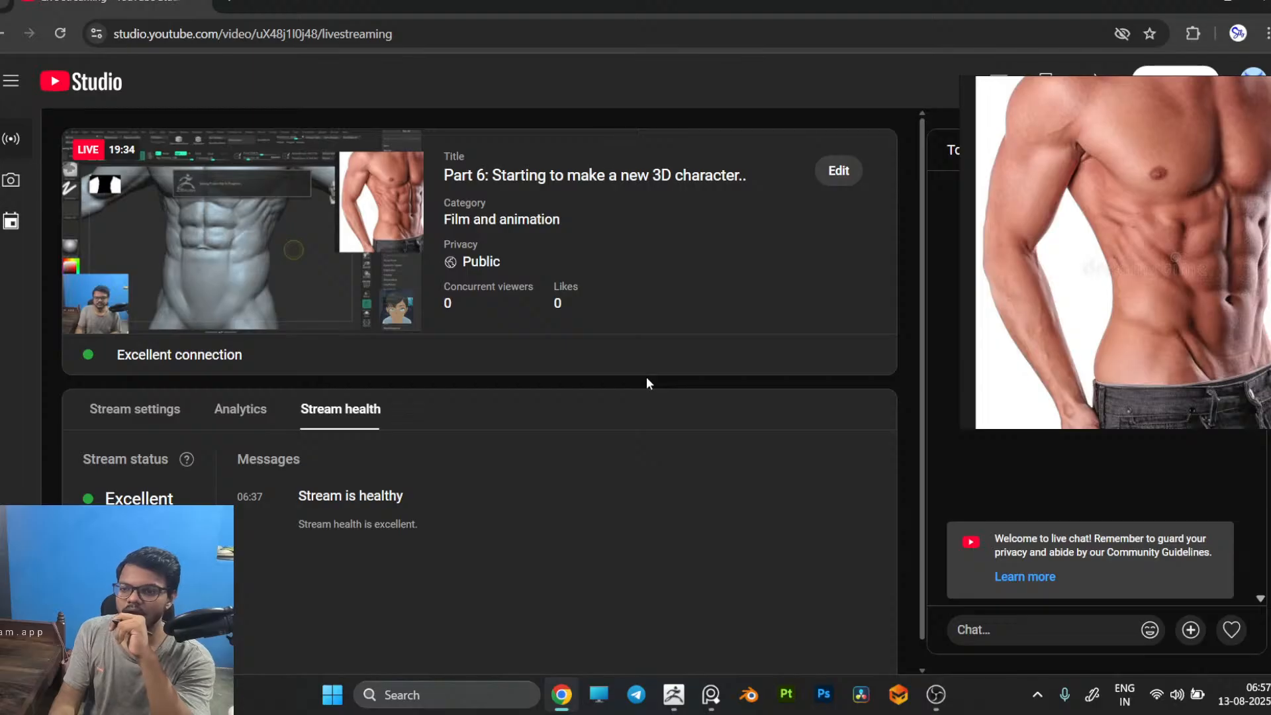
pyautogui.hotkey('alt', 'Tab')
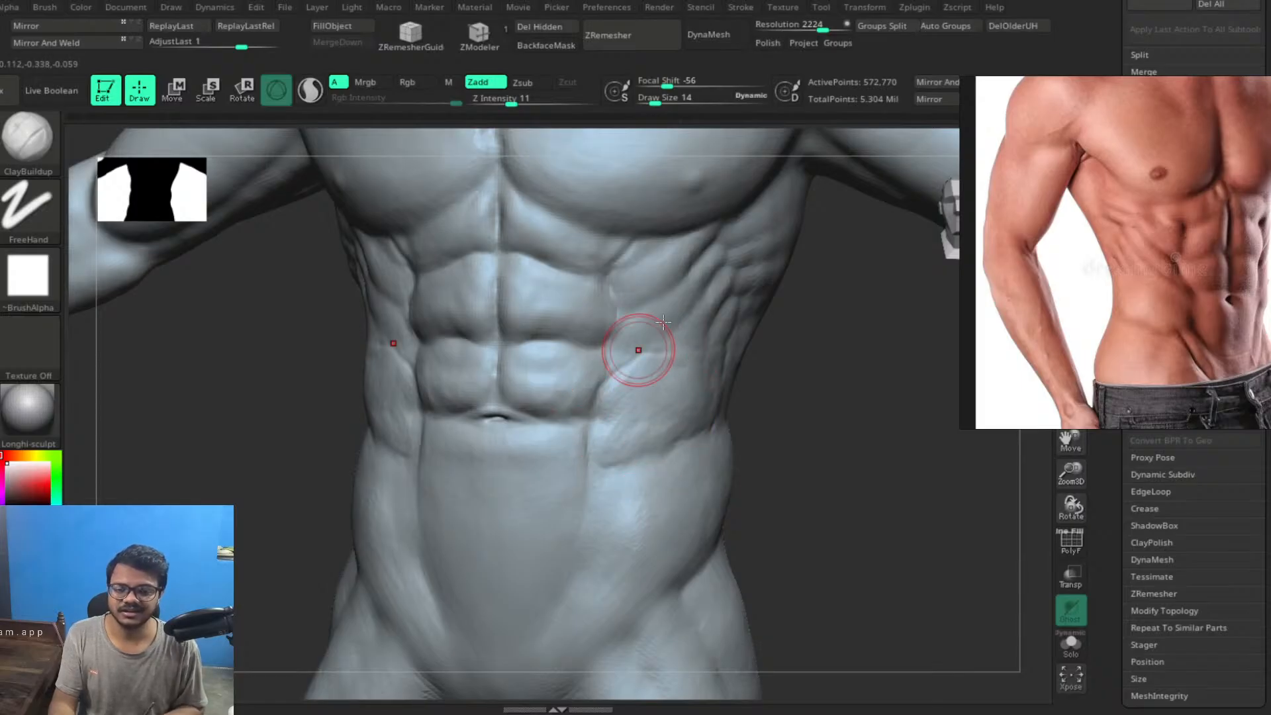
# Build up the lower front of the oblique with ClayBuildup, and check the pen tablet's press key settings
pyautogui.moveTo(845, 405); pyautogui.dragTo(771, 369)
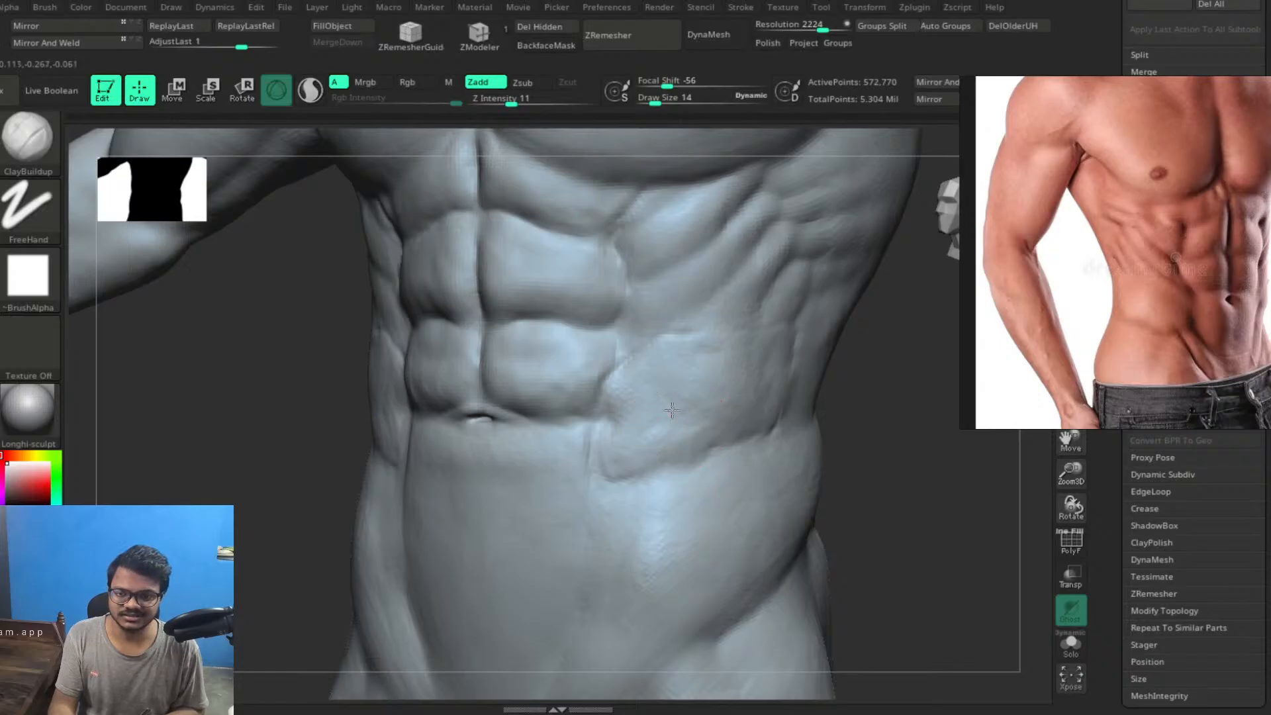
pyautogui.moveTo(671, 413)
pyautogui.mouseDown()
pyautogui.moveTo(668, 455)
pyautogui.moveTo(629, 466)
pyautogui.moveTo(647, 454)
pyautogui.mouseUp()
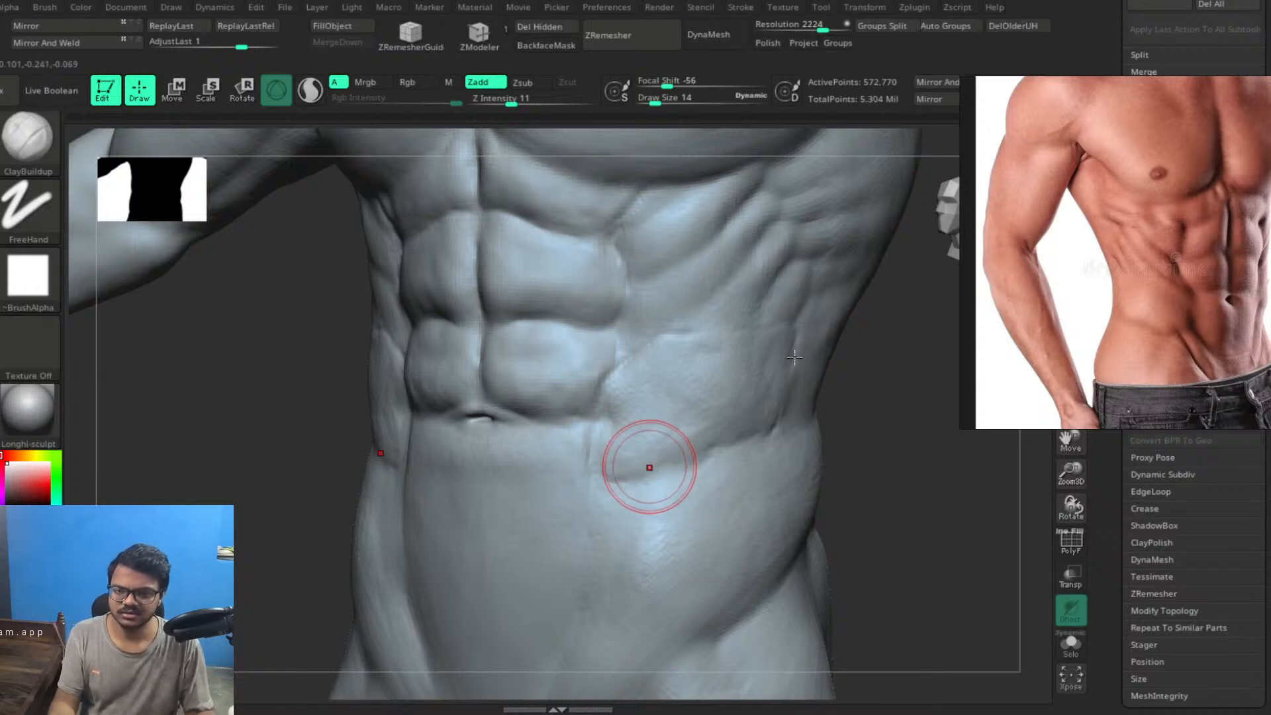
pyautogui.press('super')
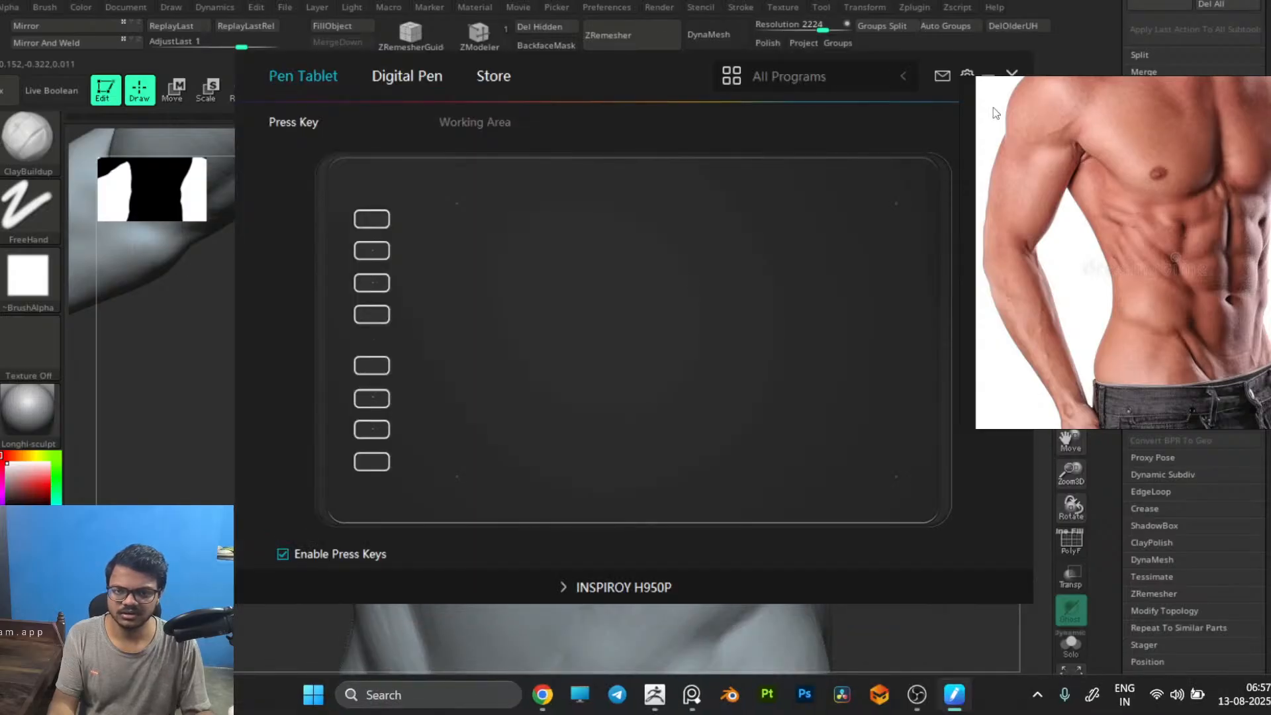
pyautogui.click(1011, 73)
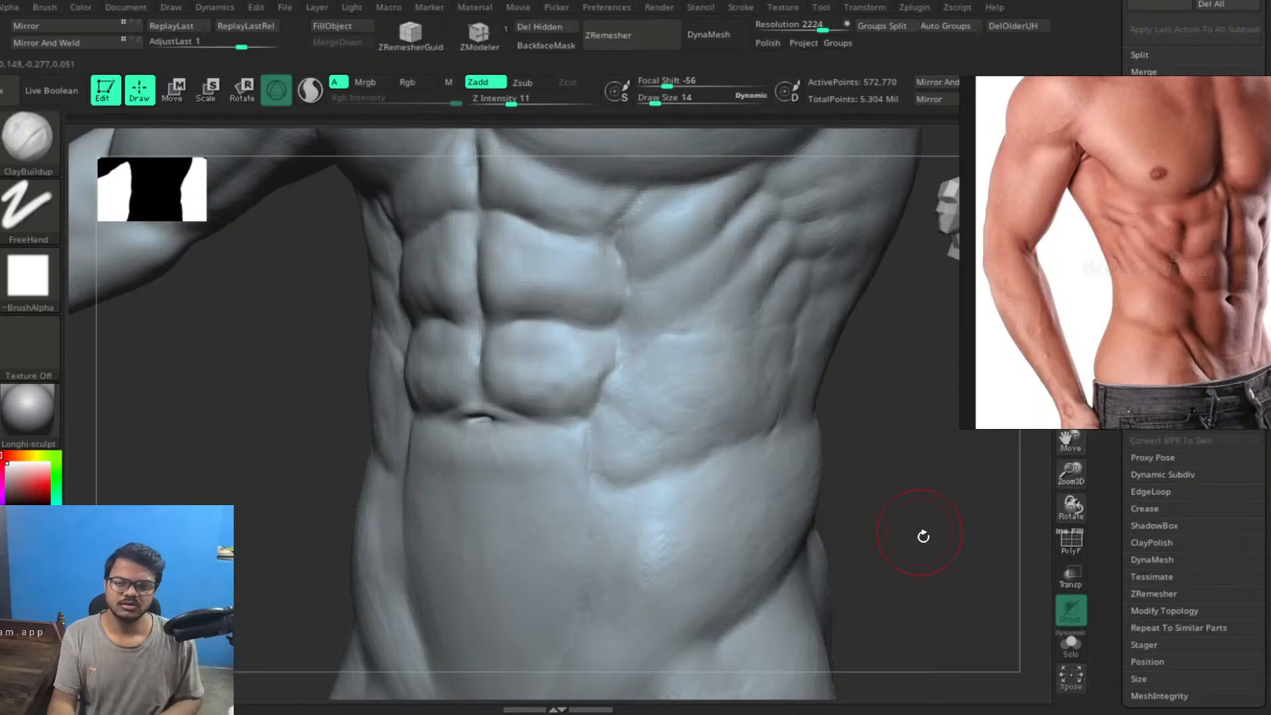
# Shape the surface of the oblique with diagonal ClayBuildup strokes running down to its lower front corner beside the navel
pyautogui.moveTo(922, 534)
pyautogui.mouseDown()
pyautogui.moveTo(937, 526)
pyautogui.moveTo(763, 418)
pyautogui.moveTo(828, 502)
pyautogui.moveTo(854, 503)
pyautogui.moveTo(775, 503)
pyautogui.moveTo(798, 481)
pyautogui.moveTo(871, 548)
pyautogui.moveTo(900, 545)
pyautogui.moveTo(871, 552)
pyautogui.moveTo(863, 487)
pyautogui.moveTo(848, 530)
pyautogui.moveTo(850, 508)
pyautogui.moveTo(877, 530)
pyautogui.mouseUp()
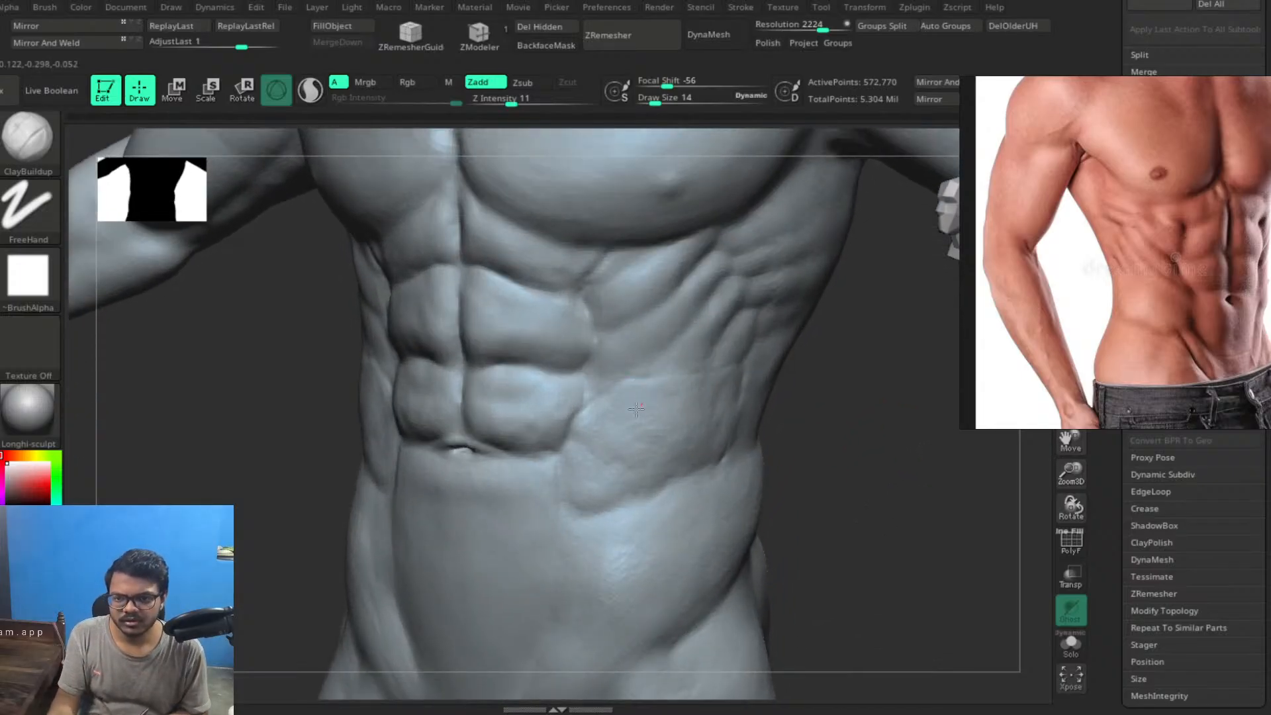
pyautogui.moveTo(635, 408); pyautogui.dragTo(622, 464)
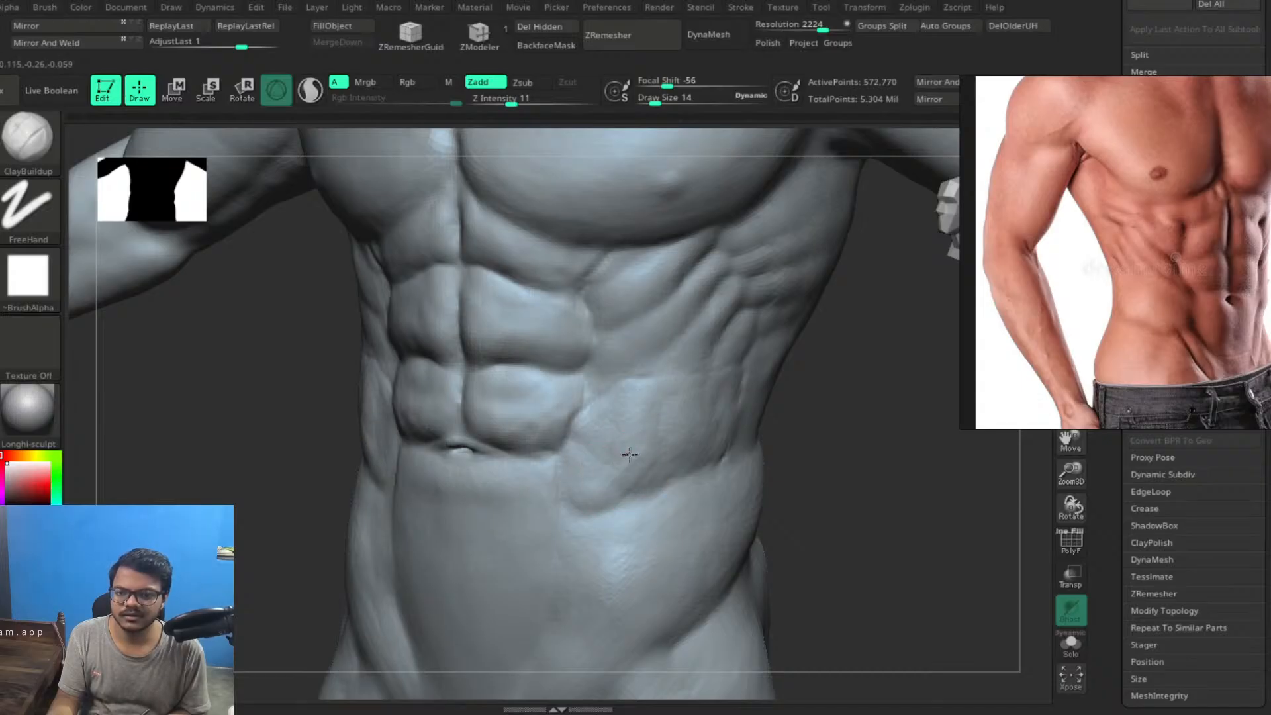
pyautogui.moveTo(603, 452); pyautogui.dragTo(647, 404)
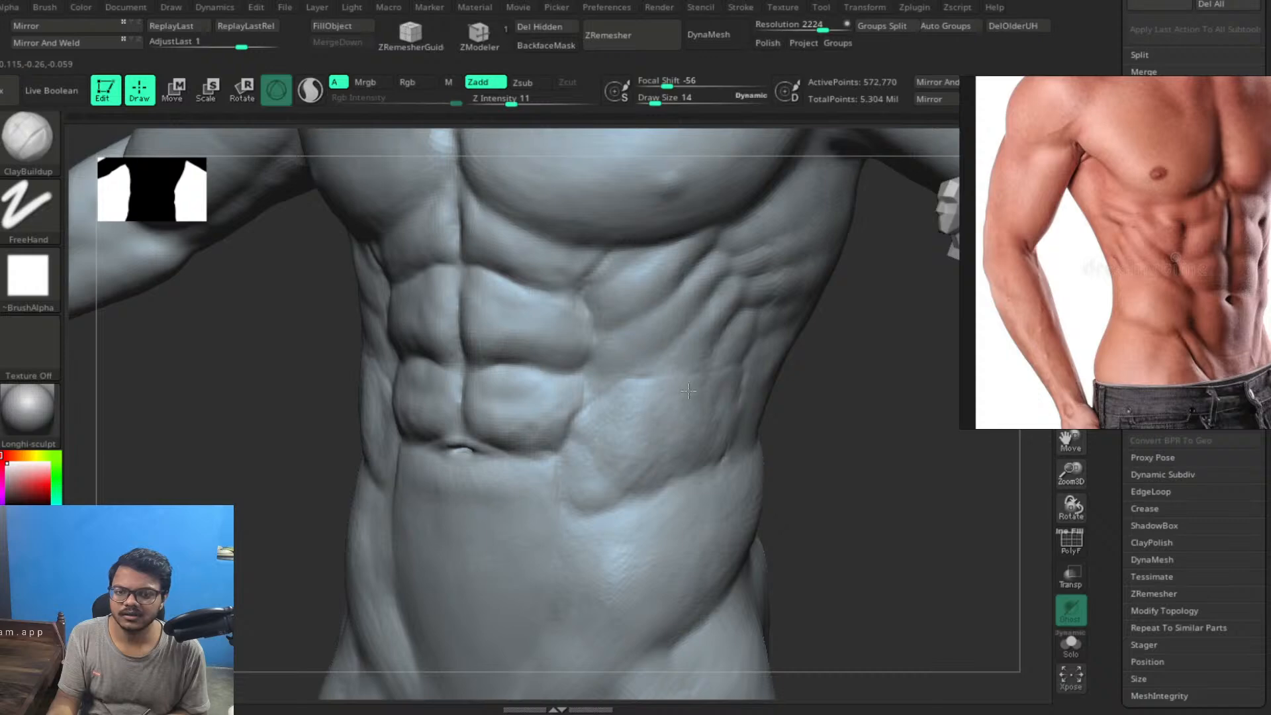
pyautogui.moveTo(650, 456)
pyautogui.mouseDown()
pyautogui.moveTo(693, 447)
pyautogui.moveTo(676, 410)
pyautogui.mouseUp()
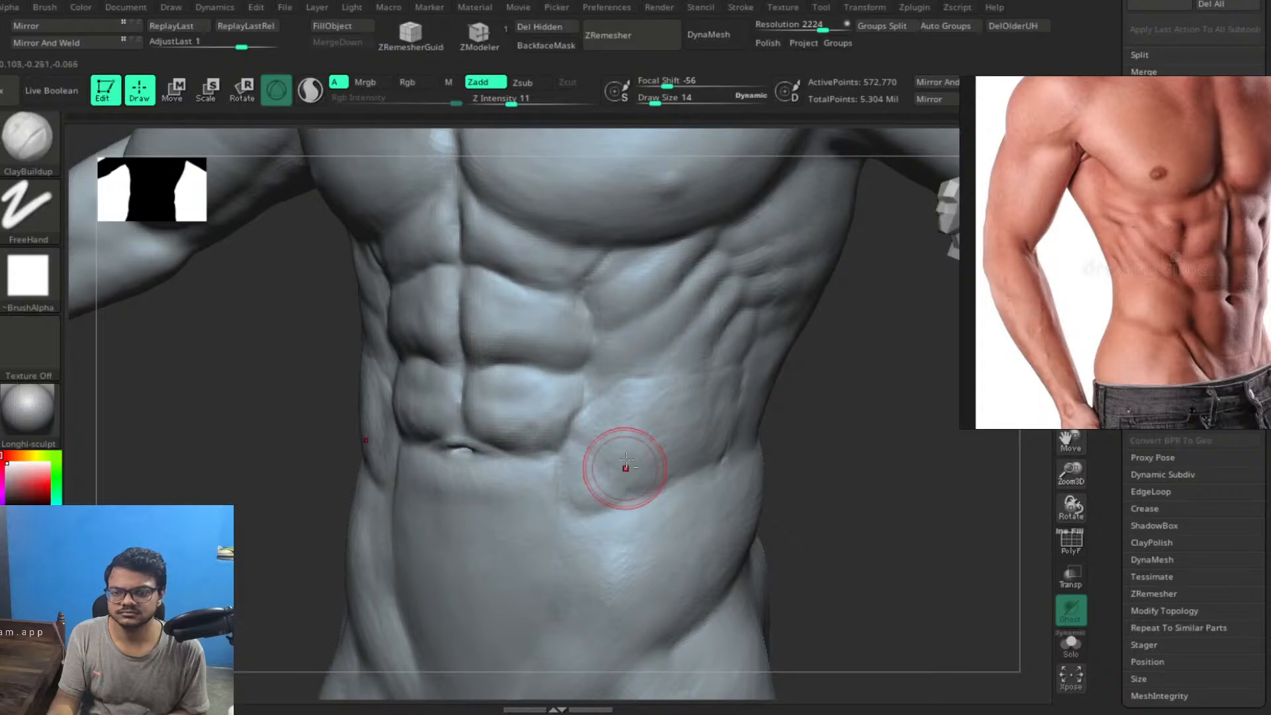
pyautogui.moveTo(605, 458); pyautogui.dragTo(589, 475)
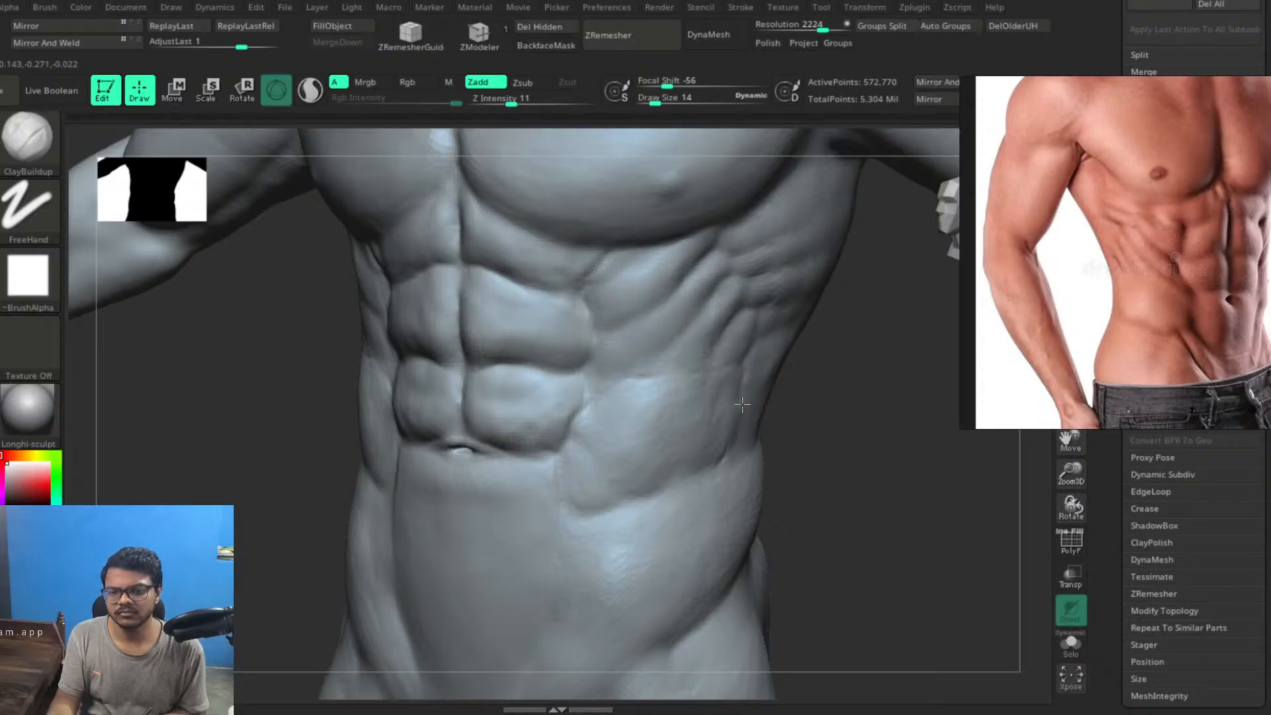
# Refine the transition between the upper oblique and the ribs with ClayBuildup, reducing the draw size to 10
pyautogui.moveTo(851, 430)
pyautogui.mouseDown()
pyautogui.moveTo(824, 395)
pyautogui.moveTo(759, 384)
pyautogui.mouseUp()
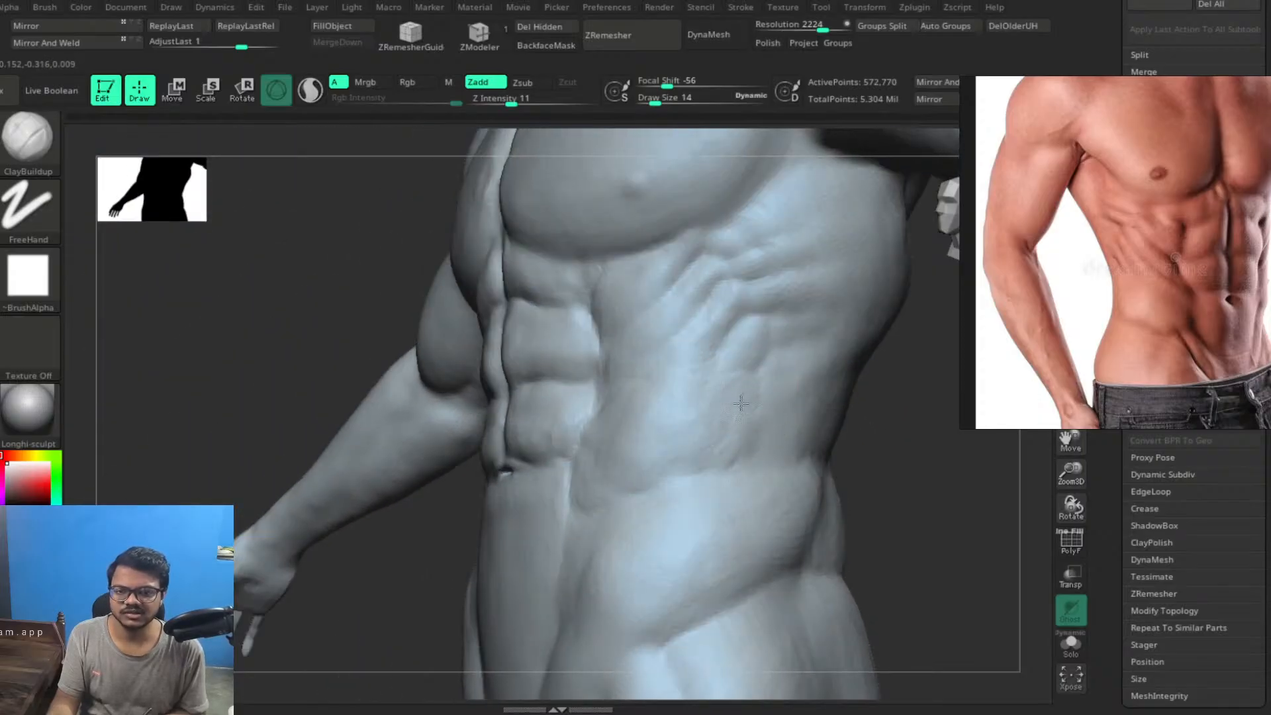
pyautogui.moveTo(854, 493)
pyautogui.mouseDown()
pyautogui.moveTo(922, 528)
pyautogui.moveTo(879, 476)
pyautogui.moveTo(891, 459)
pyautogui.moveTo(898, 481)
pyautogui.moveTo(899, 462)
pyautogui.mouseUp()
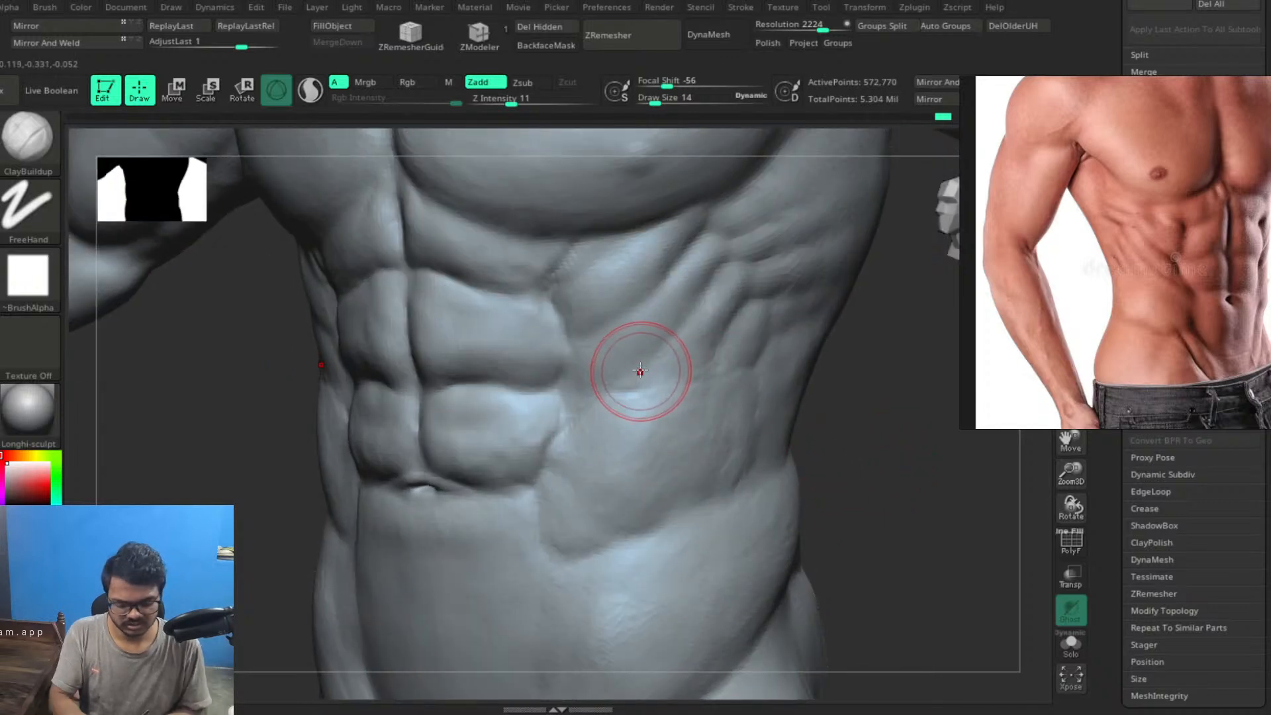
pyautogui.press('[')
pyautogui.press('[')
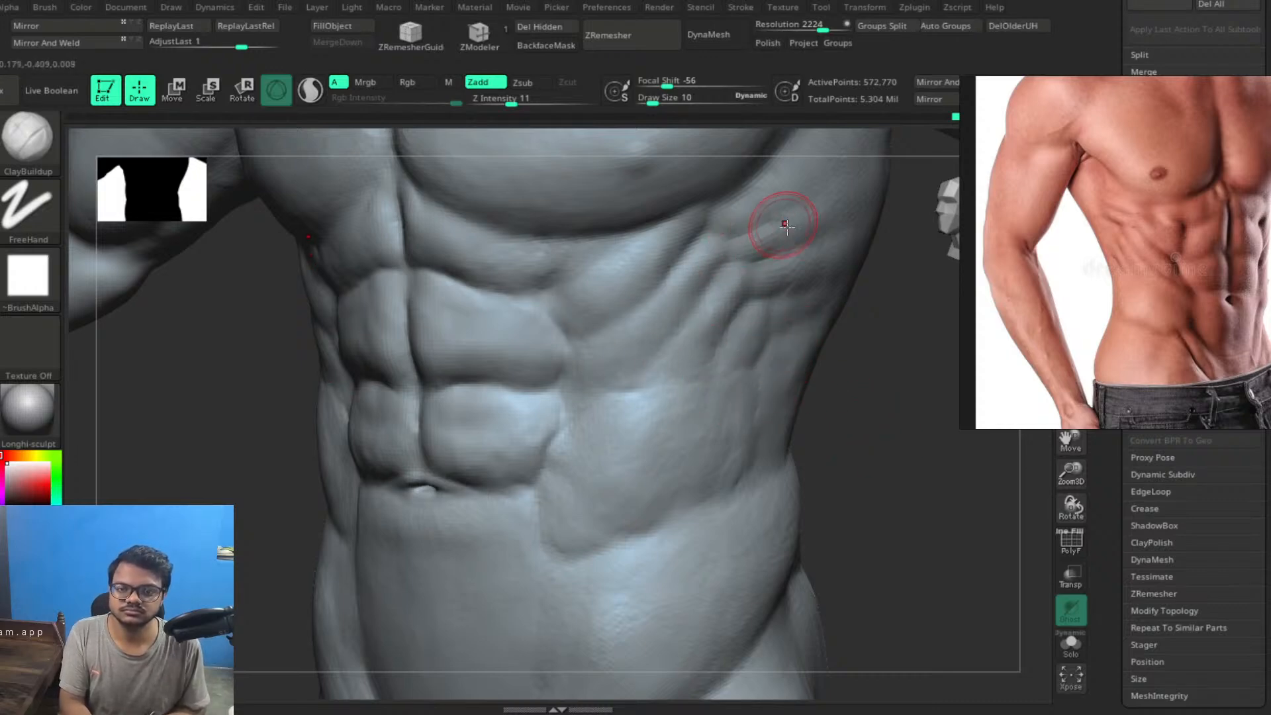
pyautogui.moveTo(900, 395)
pyautogui.mouseDown()
pyautogui.moveTo(851, 436)
pyautogui.moveTo(846, 395)
pyautogui.mouseUp()
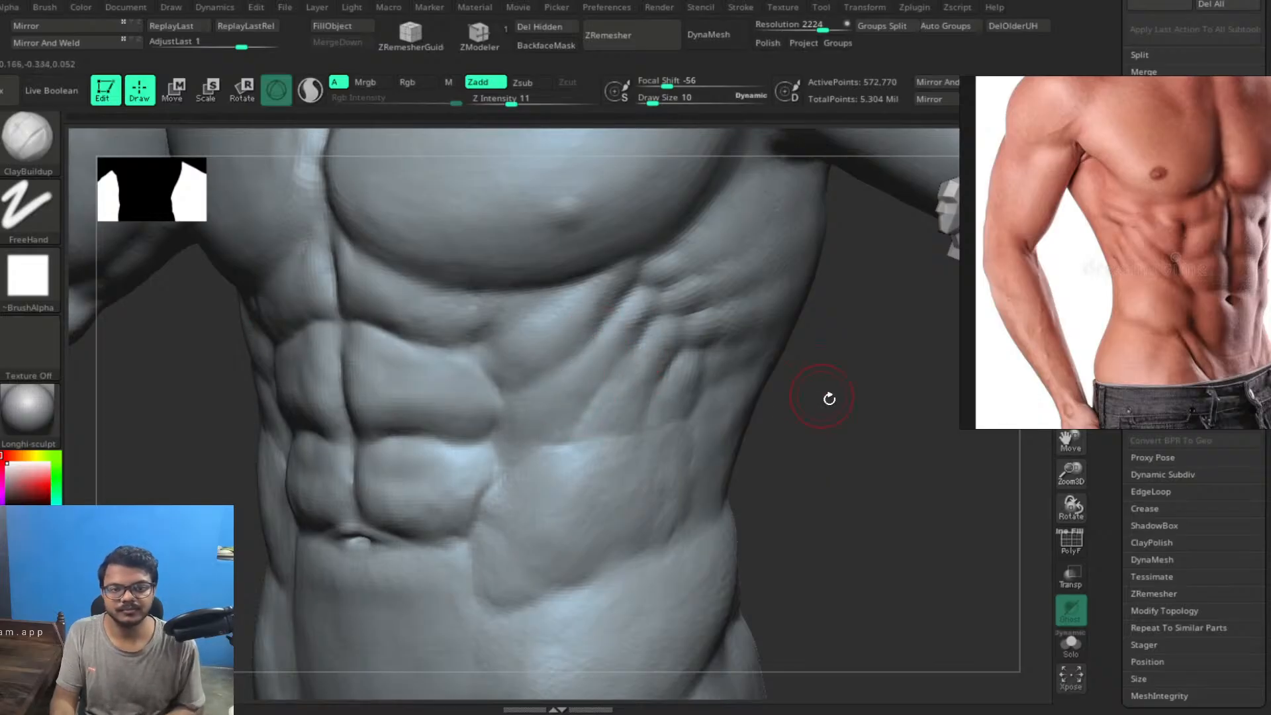
pyautogui.moveTo(780, 456)
pyautogui.mouseDown()
pyautogui.moveTo(823, 483)
pyautogui.moveTo(641, 435)
pyautogui.mouseUp()
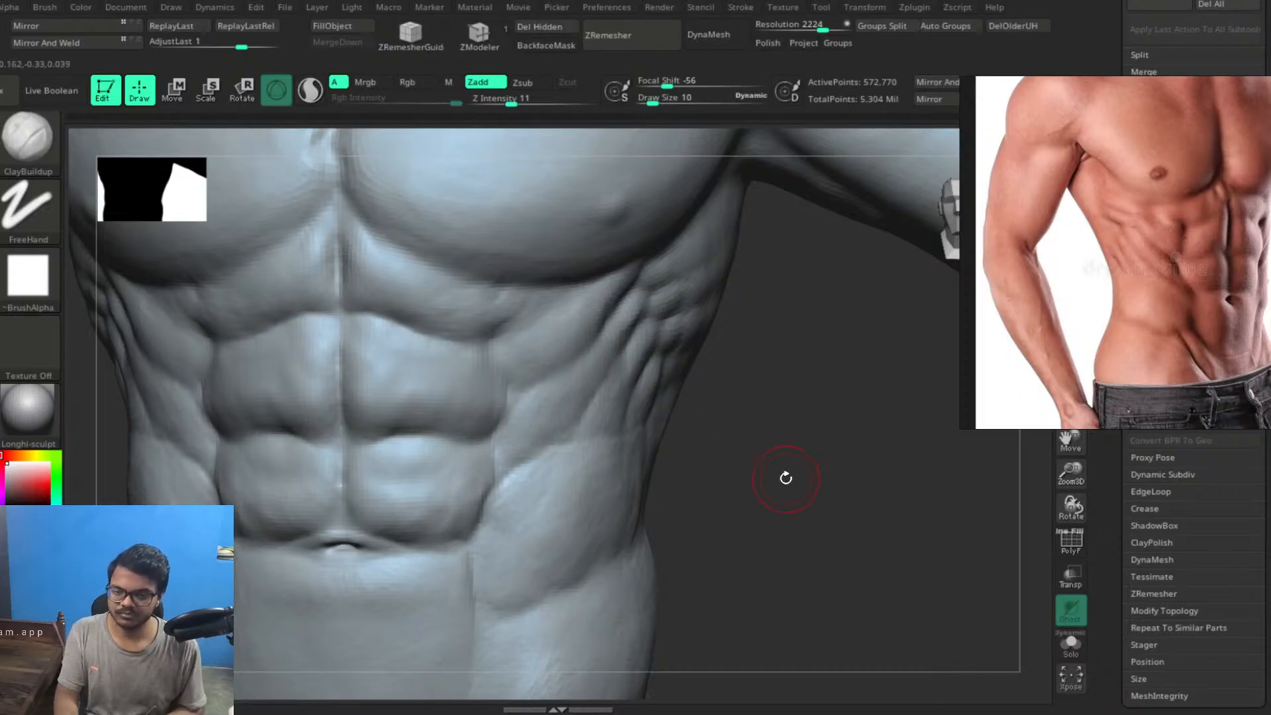
# Set the body's subdivision level to 2 and clear the reference photo out of the way of the viewport and settings
pyautogui.press('f')
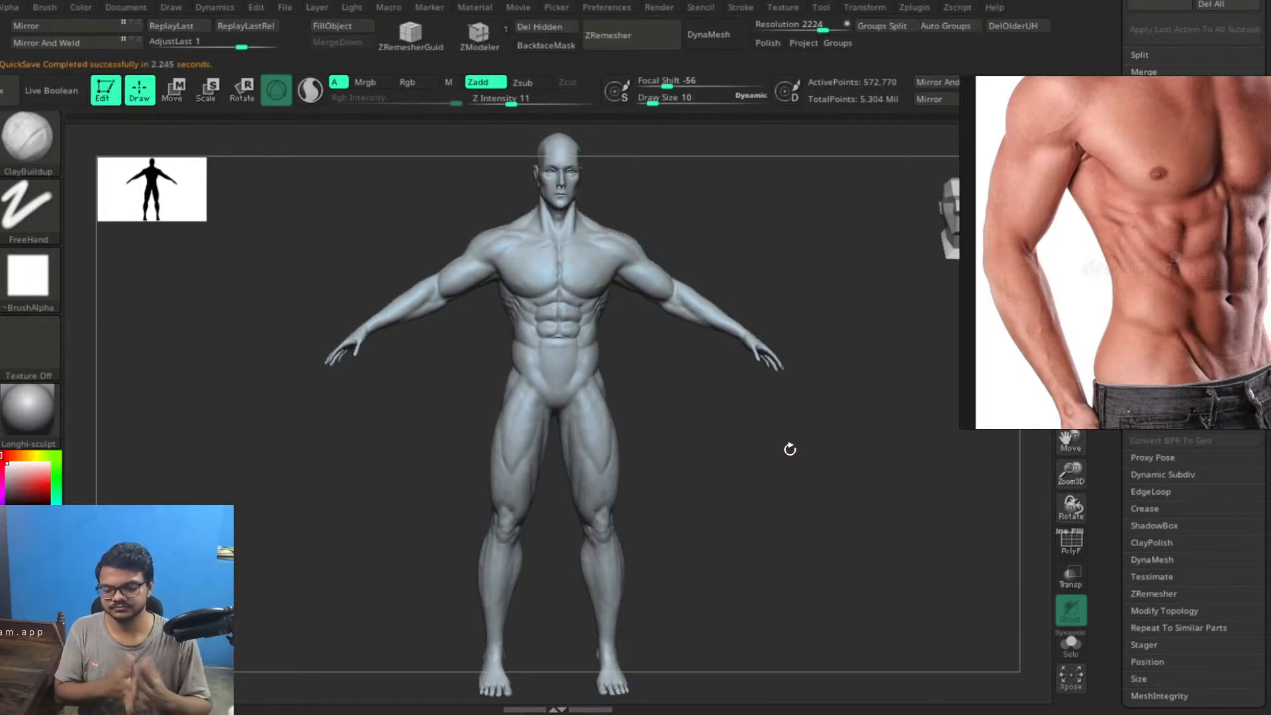
pyautogui.moveTo(720, 467); pyautogui.dragTo(952, 443)
pyautogui.scroll(5, 1241, 463)
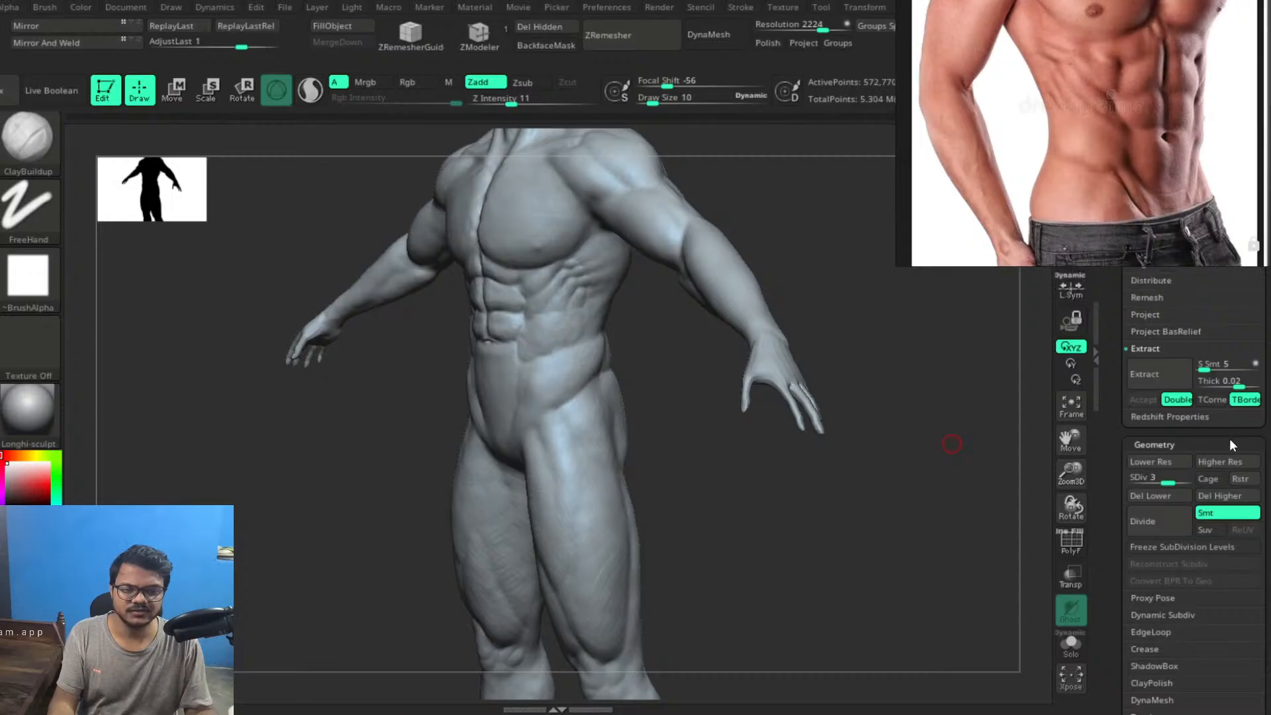
pyautogui.click(1167, 483)
pyautogui.moveTo(1160, 481); pyautogui.dragTo(1149, 481)
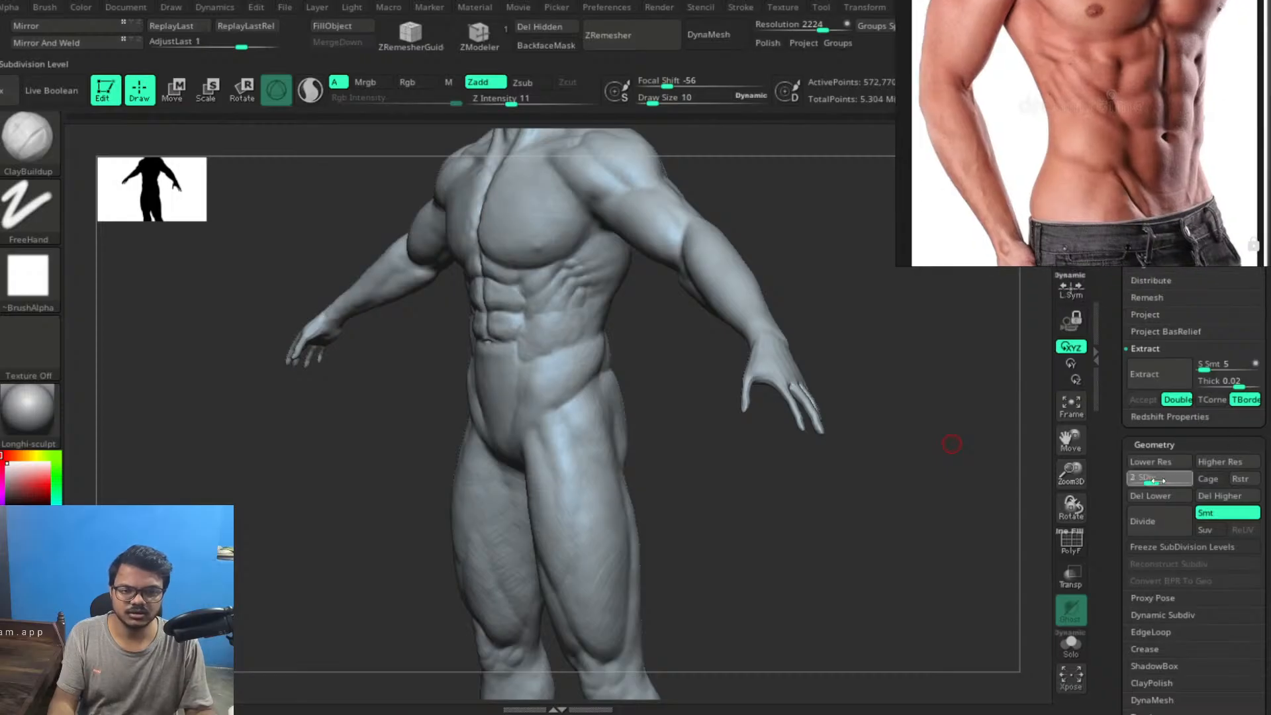
pyautogui.moveTo(1189, 93); pyautogui.dragTo(1161, 335, button='right')
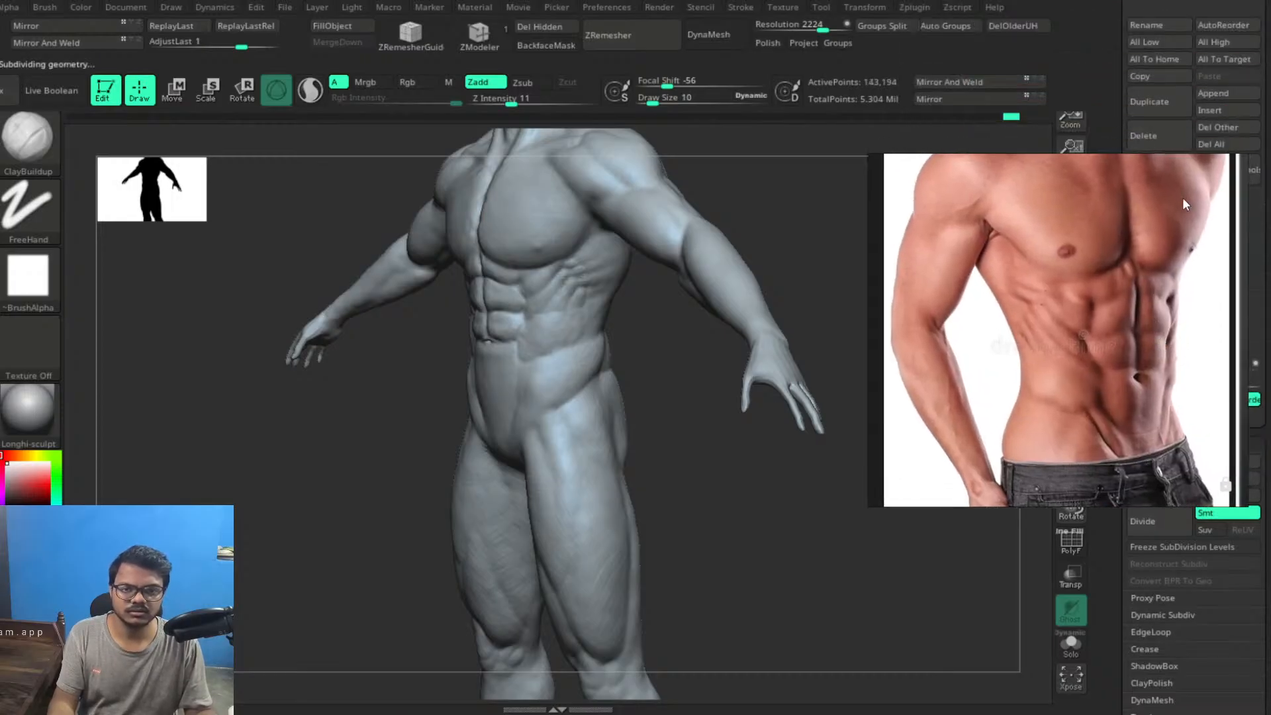
pyautogui.click(1185, 174)
# Face the figure from the front and turn on PolyFrame to show the polygroup colours without wireframe lines
pyautogui.moveTo(866, 417)
pyautogui.mouseDown()
pyautogui.moveTo(764, 451)
pyautogui.moveTo(844, 568)
pyautogui.moveTo(962, 525)
pyautogui.mouseUp()
pyautogui.keyDown('alt'); pyautogui.moveTo(884, 531); pyautogui.dragTo(698, 380); pyautogui.keyUp('alt')
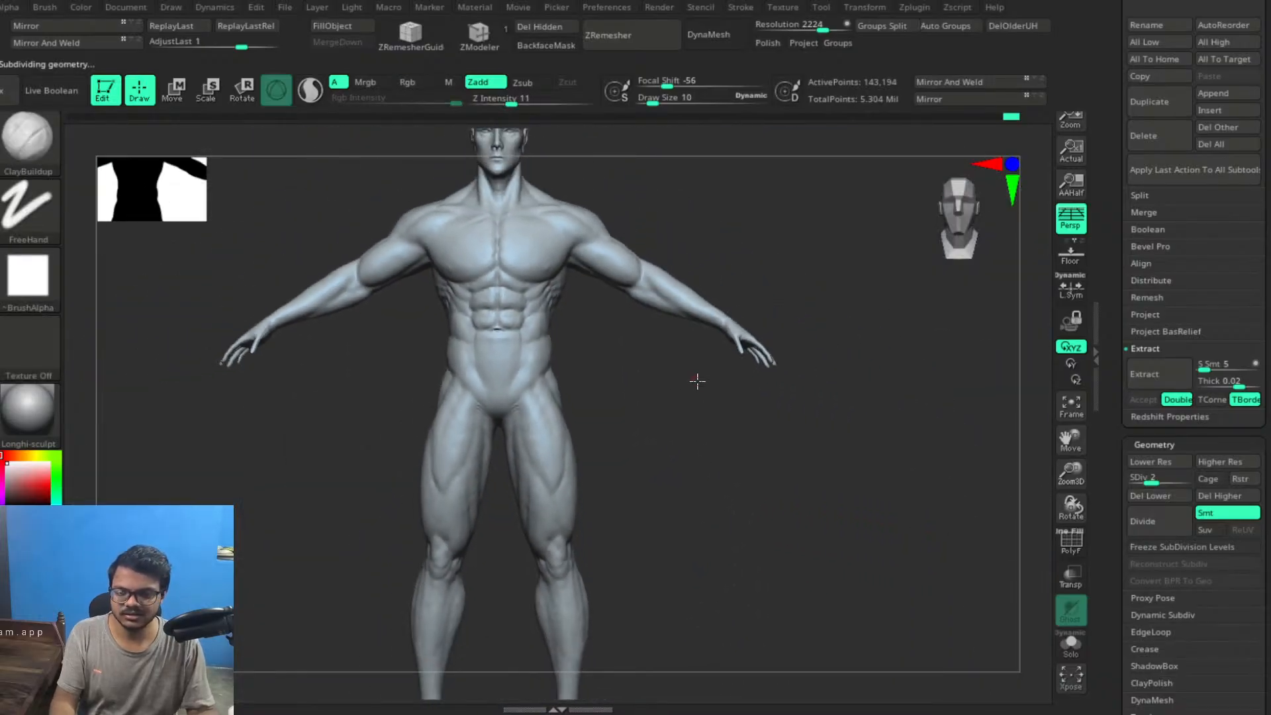
pyautogui.click(1071, 541)
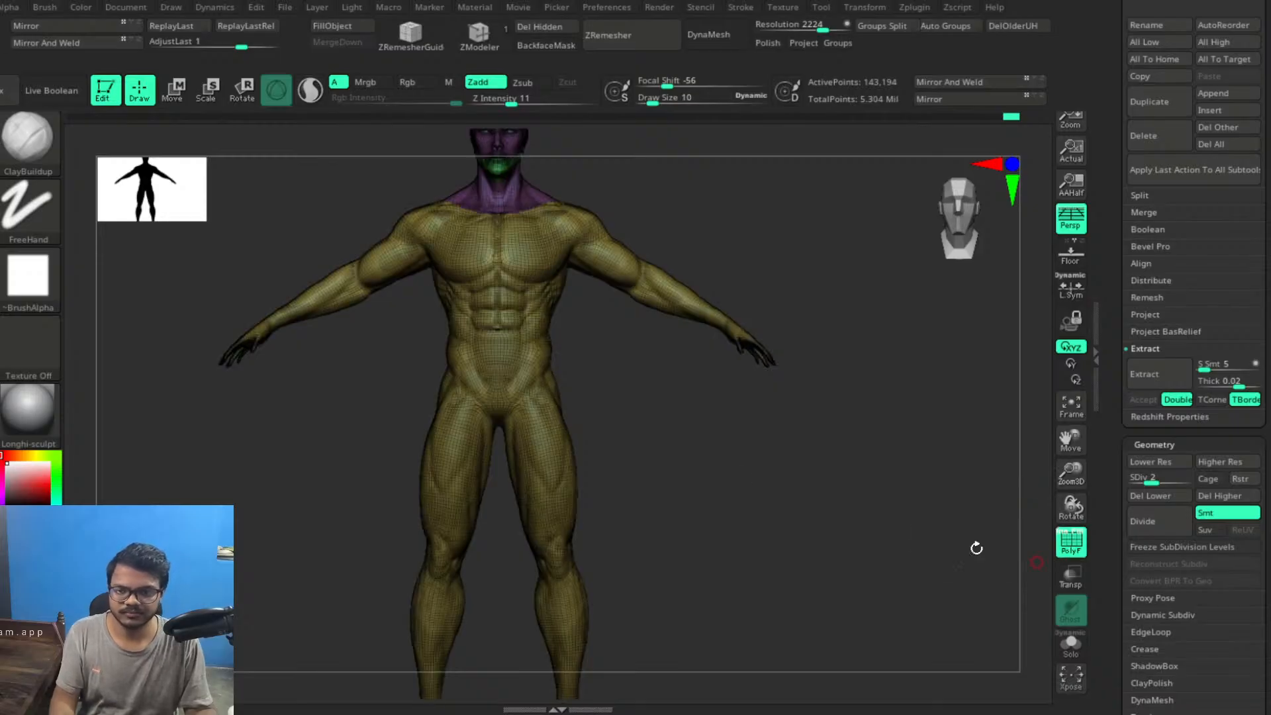
pyautogui.click(1071, 541)
pyautogui.scroll(4, 863, 446)
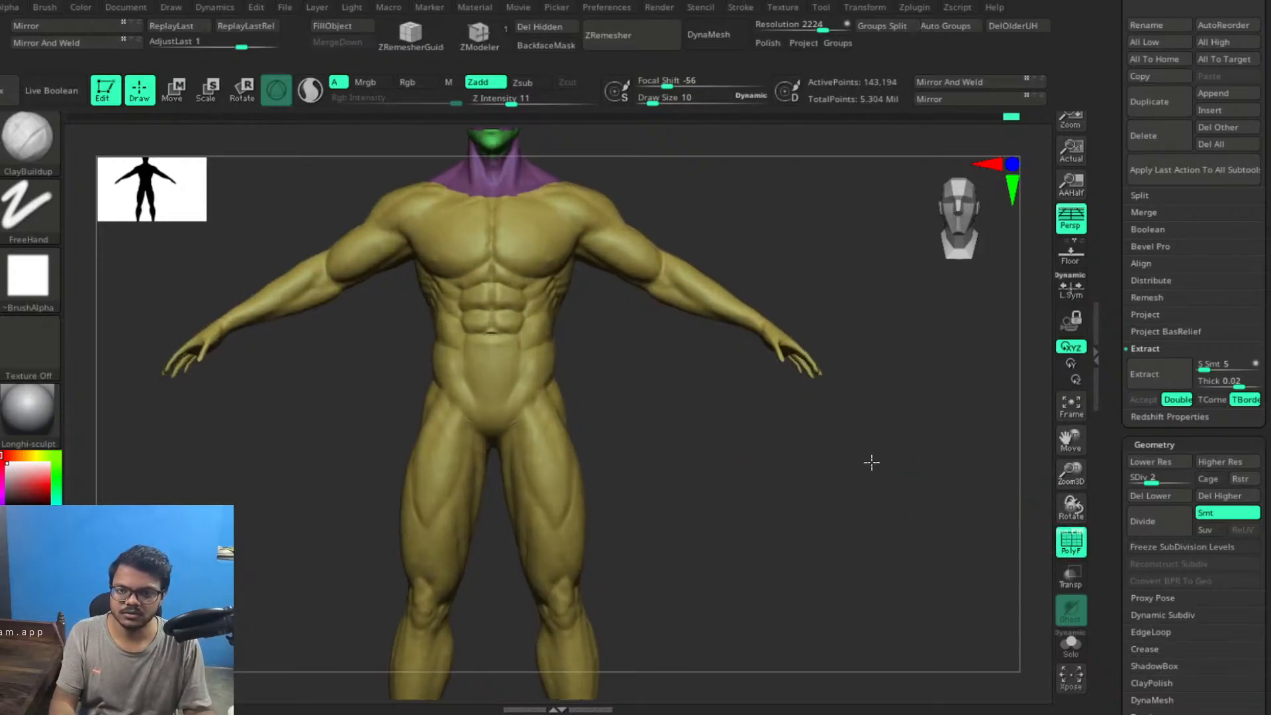
# Try to mask both forearms up to the elbows with a rectangular mask at subdivision level 2
pyautogui.hotkey('ctrl', 'shift')
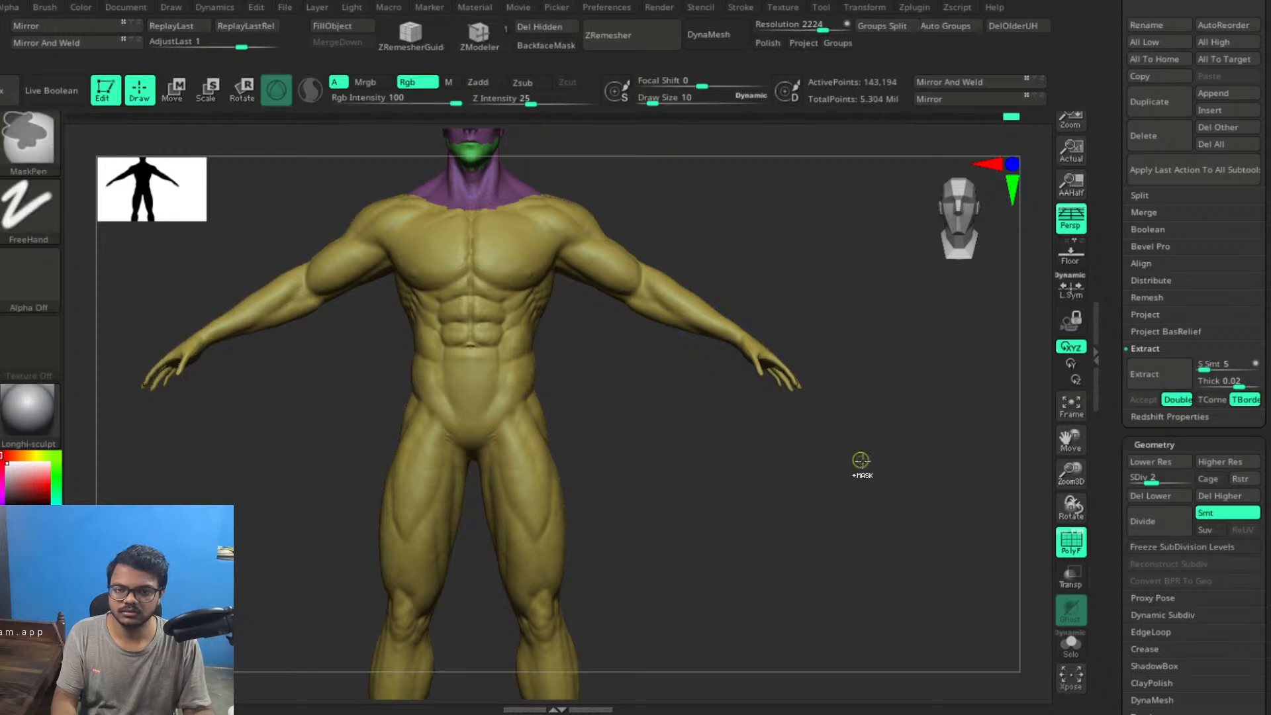
pyautogui.keyDown('ctrl'); pyautogui.moveTo(887, 470); pyautogui.dragTo(620, 185); pyautogui.keyUp('ctrl')
pyautogui.keyDown('alt'); pyautogui.moveTo(668, 369); pyautogui.dragTo(765, 595); pyautogui.keyUp('alt')
pyautogui.keyDown('alt'); pyautogui.moveTo(732, 473); pyautogui.dragTo(566, 675); pyautogui.keyUp('alt')
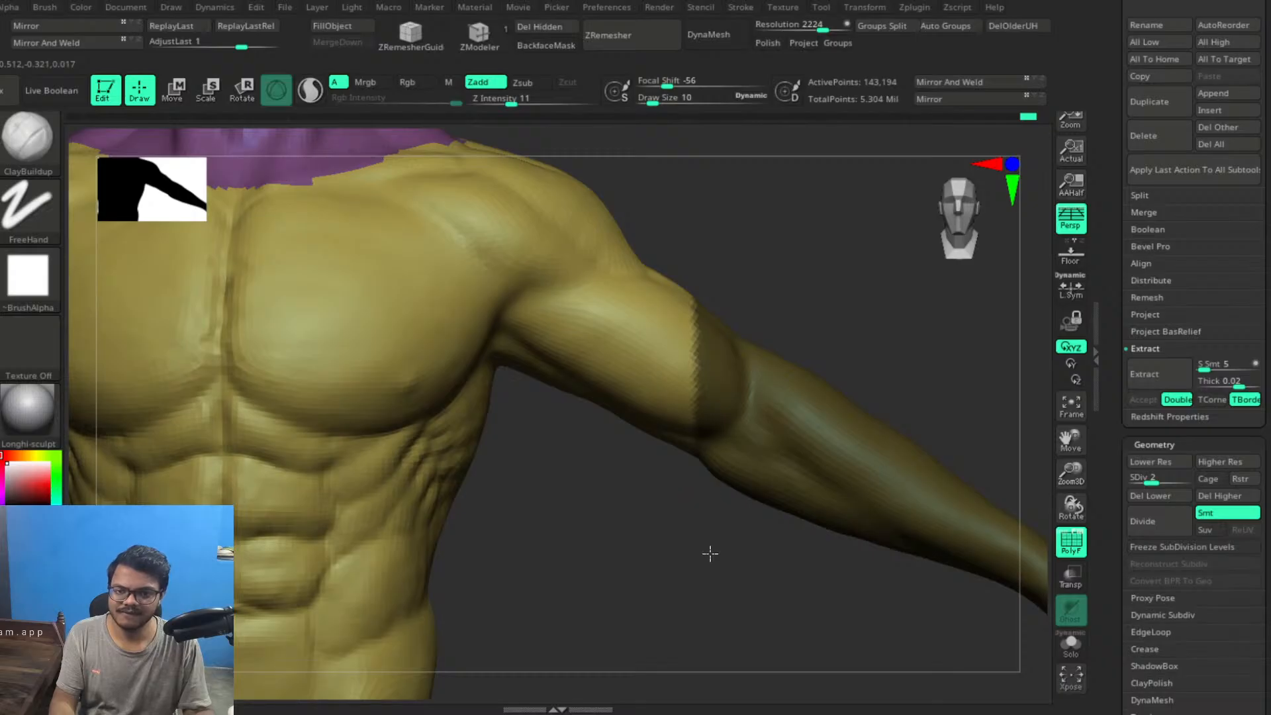
pyautogui.keyDown('alt'); pyautogui.moveTo(710, 553); pyautogui.dragTo(710, 554); pyautogui.keyUp('alt')
pyautogui.hotkey('ctrl', 'z')
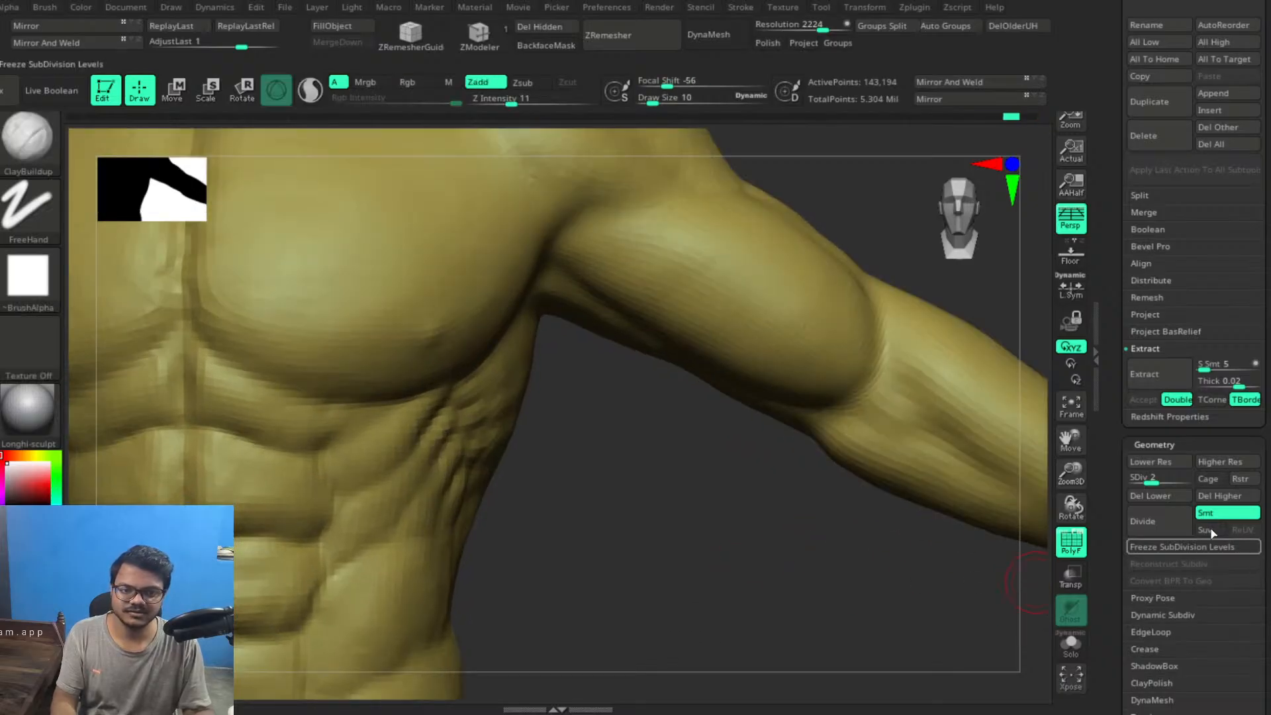
# Raise the body's subdivision level to 4 and mask both forearms and hands with a rectangular mask
pyautogui.moveTo(1155, 484); pyautogui.dragTo(1181, 485)
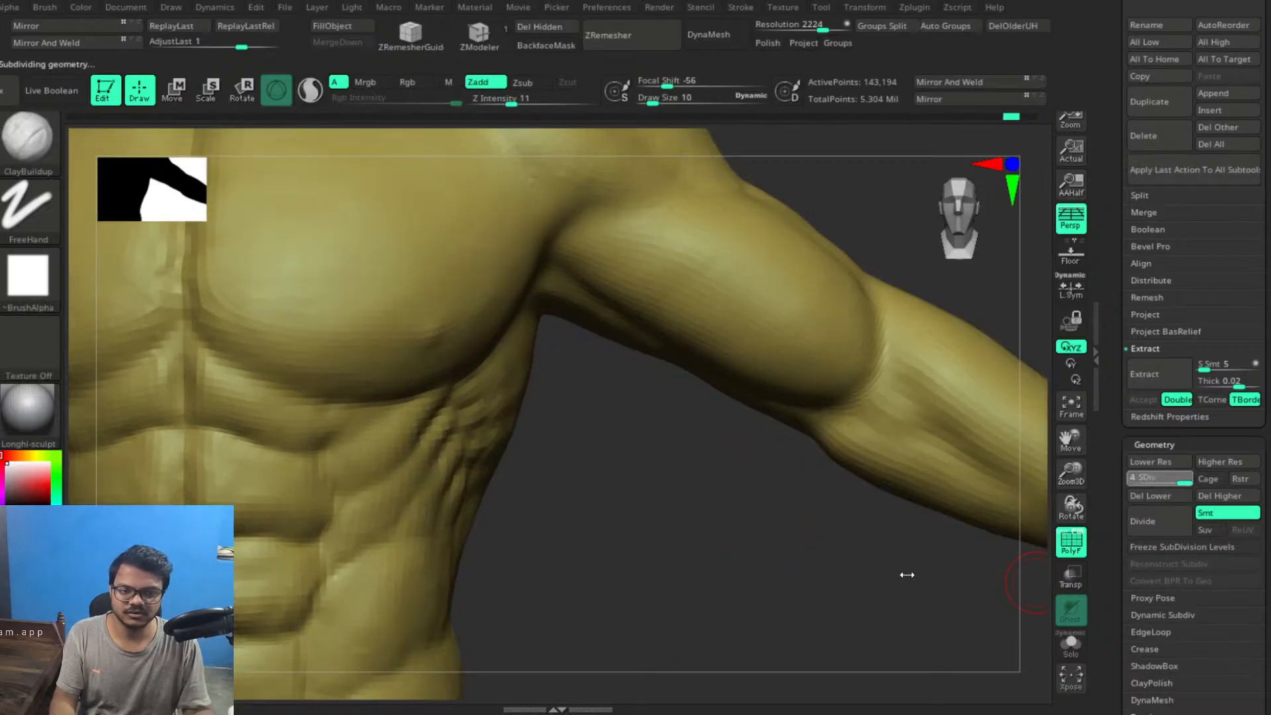
pyautogui.keyDown('alt'); pyautogui.moveTo(856, 528); pyautogui.dragTo(811, 366); pyautogui.keyUp('alt')
pyautogui.keyDown('ctrl'); pyautogui.moveTo(941, 536); pyautogui.dragTo(662, 197); pyautogui.keyUp('ctrl')
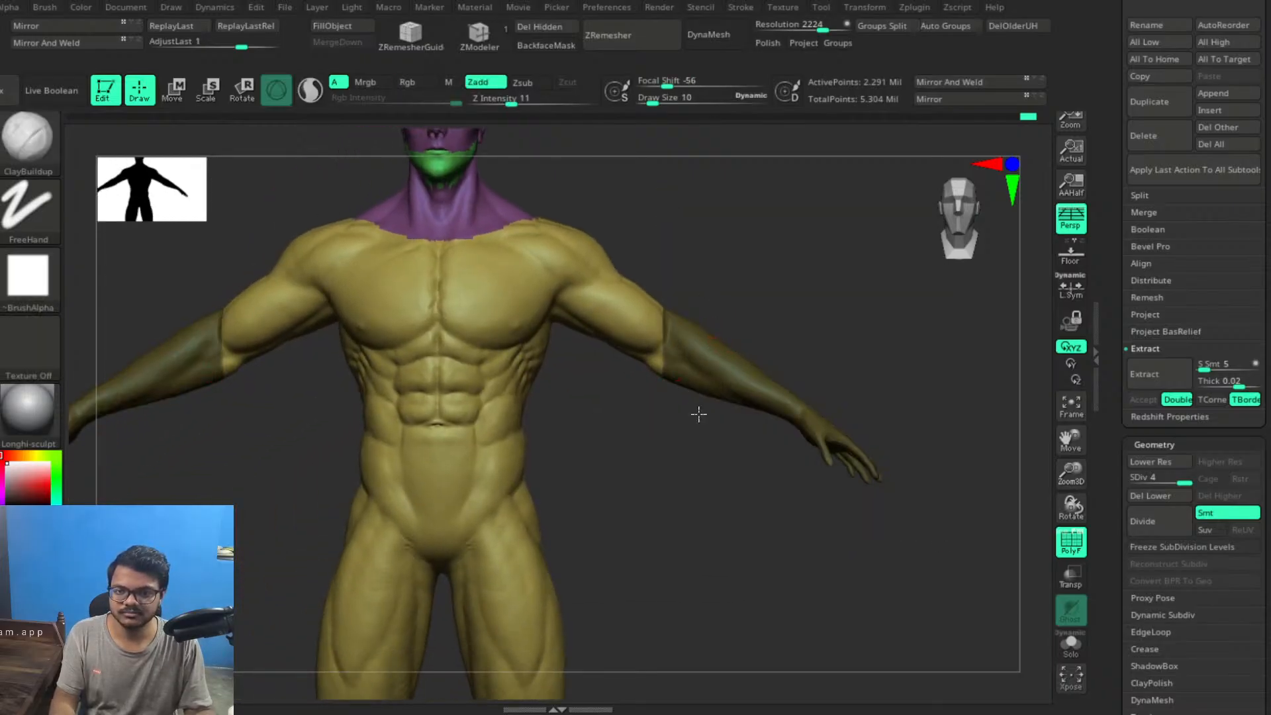
# Extend the forearm mask over the underside of the elbow with MaskPen at draw size 30, following the end of the biceps
pyautogui.keyDown('alt'); pyautogui.moveTo(697, 414); pyautogui.dragTo(884, 652); pyautogui.keyUp('alt')
pyautogui.keyDown('alt'); pyautogui.moveTo(658, 318); pyautogui.dragTo(717, 470, button='right'); pyautogui.keyUp('alt')
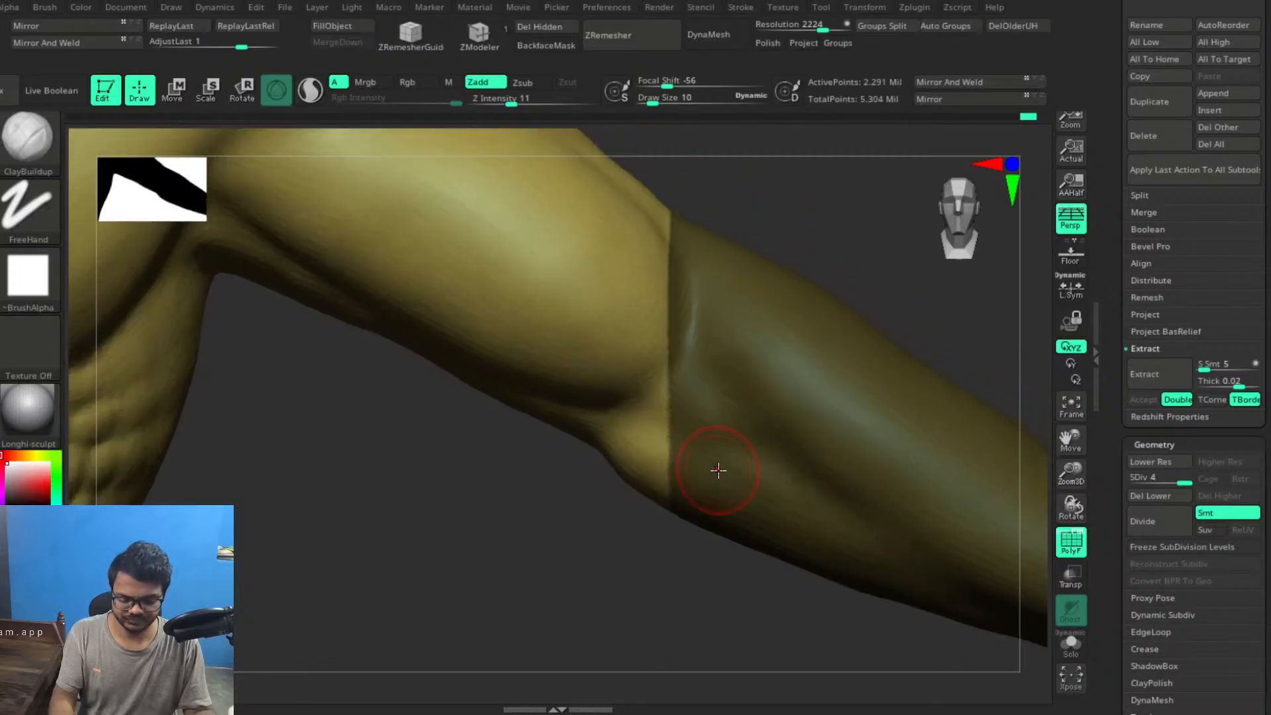
pyautogui.press(']')
pyautogui.press(']')
pyautogui.press(']')
pyautogui.press(']')
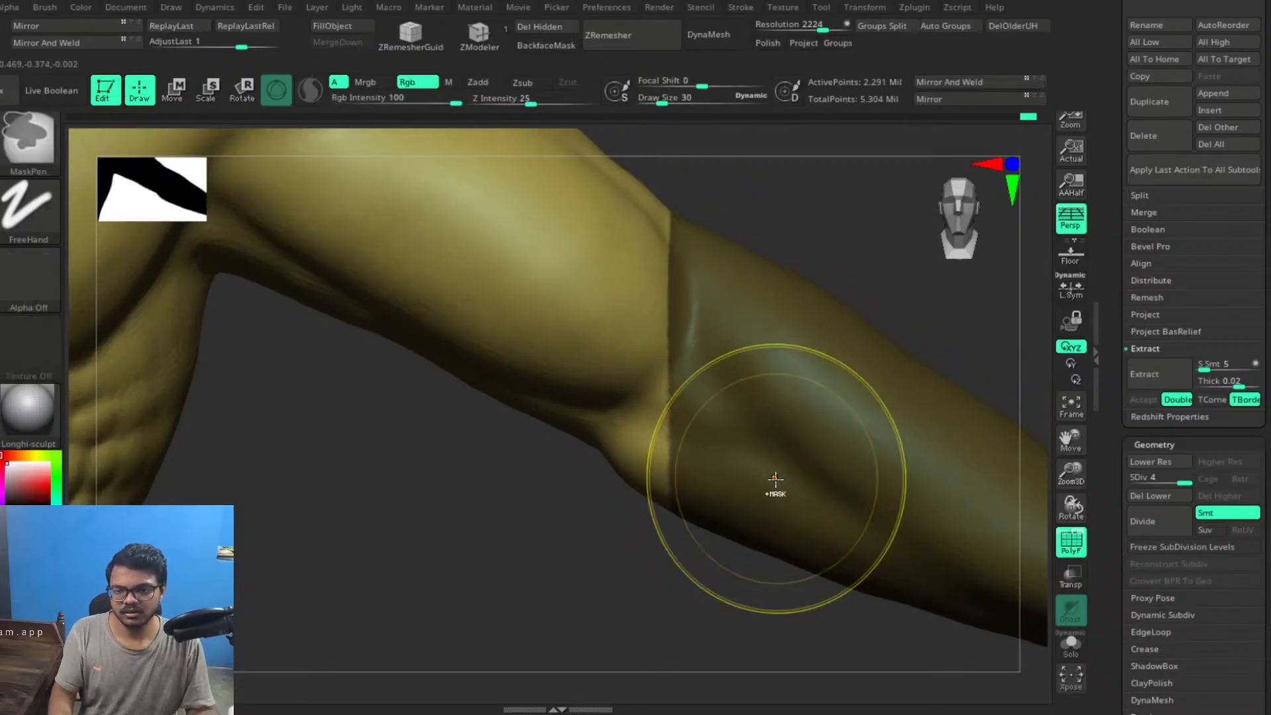
pyautogui.moveTo(776, 482)
pyautogui.keyDown('ctrl'); pyautogui.mouseDown()
pyautogui.moveTo(700, 465)
pyautogui.moveTo(593, 489)
pyautogui.mouseUp(); pyautogui.keyUp('ctrl')
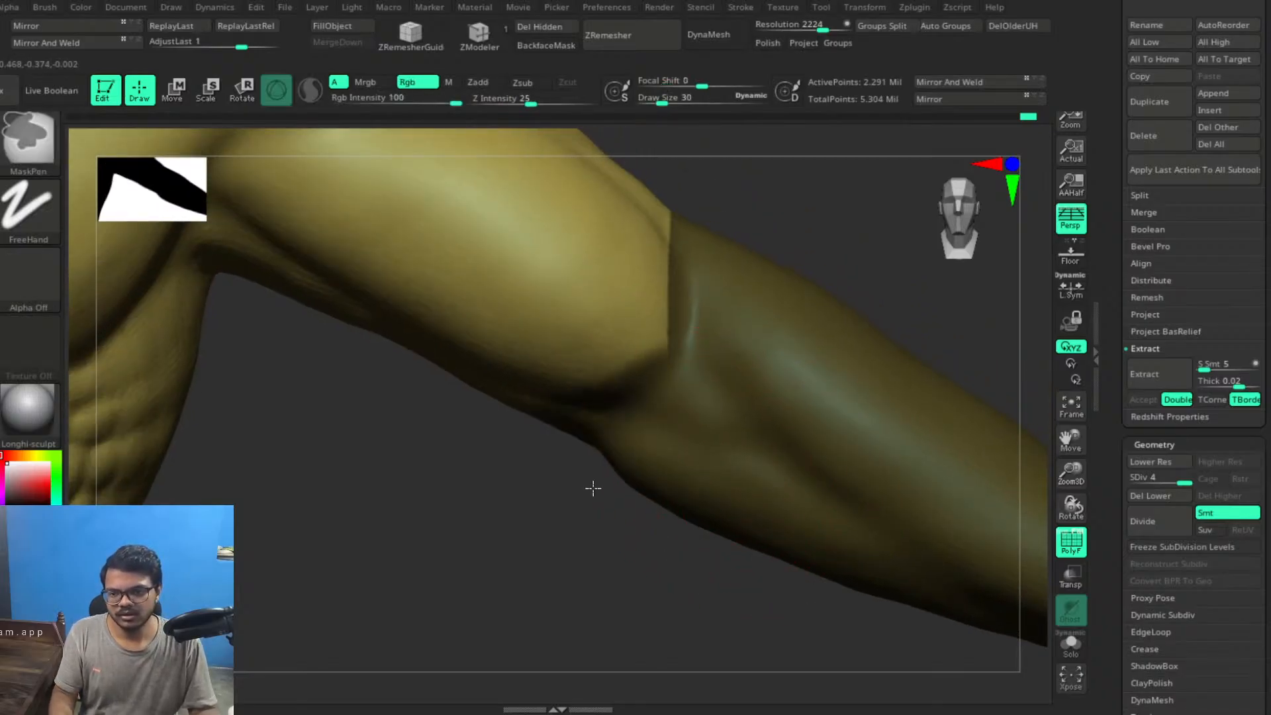
# Extend the forearm mask over the outer and back side of the elbow with MaskPen at draw size 30
pyautogui.moveTo(868, 316)
pyautogui.keyDown('shift'); pyautogui.mouseDown(button='right')
pyautogui.moveTo(803, 335)
pyautogui.moveTo(687, 329)
pyautogui.moveTo(705, 353)
pyautogui.moveTo(564, 272)
pyautogui.moveTo(519, 298)
pyautogui.moveTo(539, 394)
pyautogui.mouseUp(button='right'); pyautogui.keyUp('shift')
pyautogui.moveTo(626, 440)
pyautogui.keyDown('ctrl'); pyautogui.mouseDown()
pyautogui.moveTo(674, 436)
pyautogui.moveTo(728, 458)
pyautogui.moveTo(638, 363)
pyautogui.moveTo(739, 442)
pyautogui.mouseUp(); pyautogui.keyUp('ctrl')
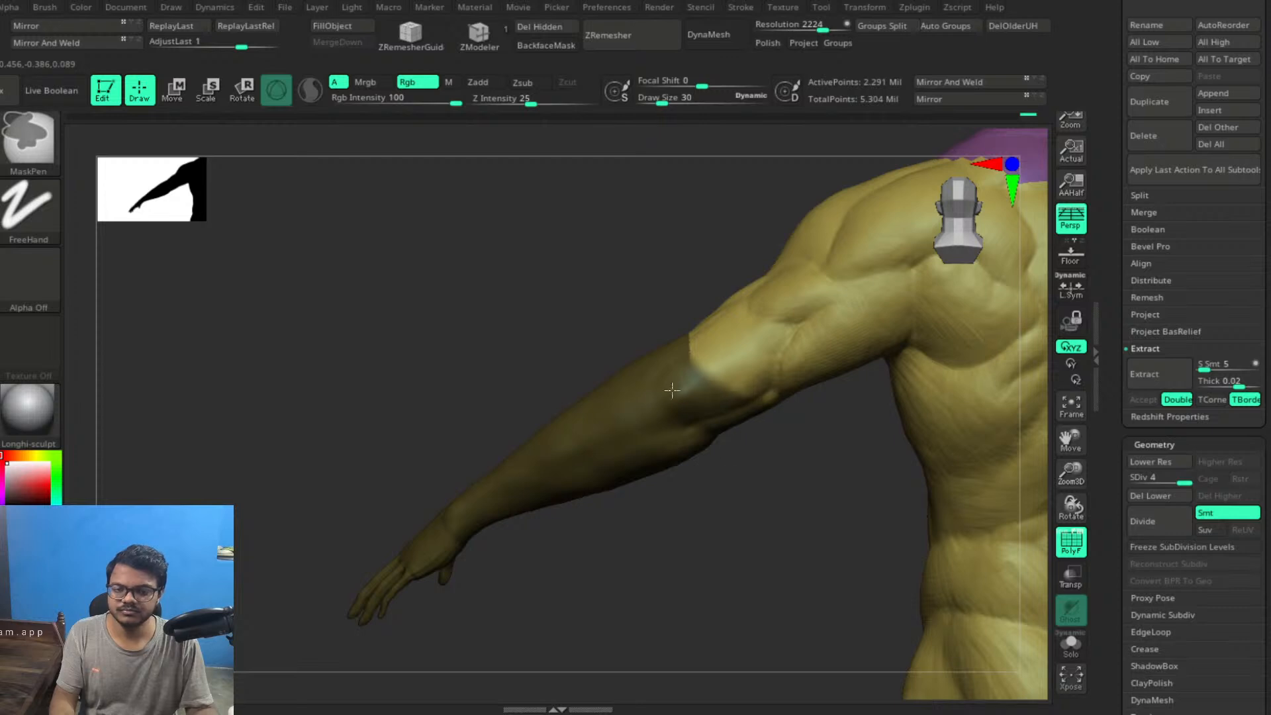
pyautogui.keyDown('ctrl'); pyautogui.moveTo(672, 391); pyautogui.dragTo(641, 313); pyautogui.keyUp('ctrl')
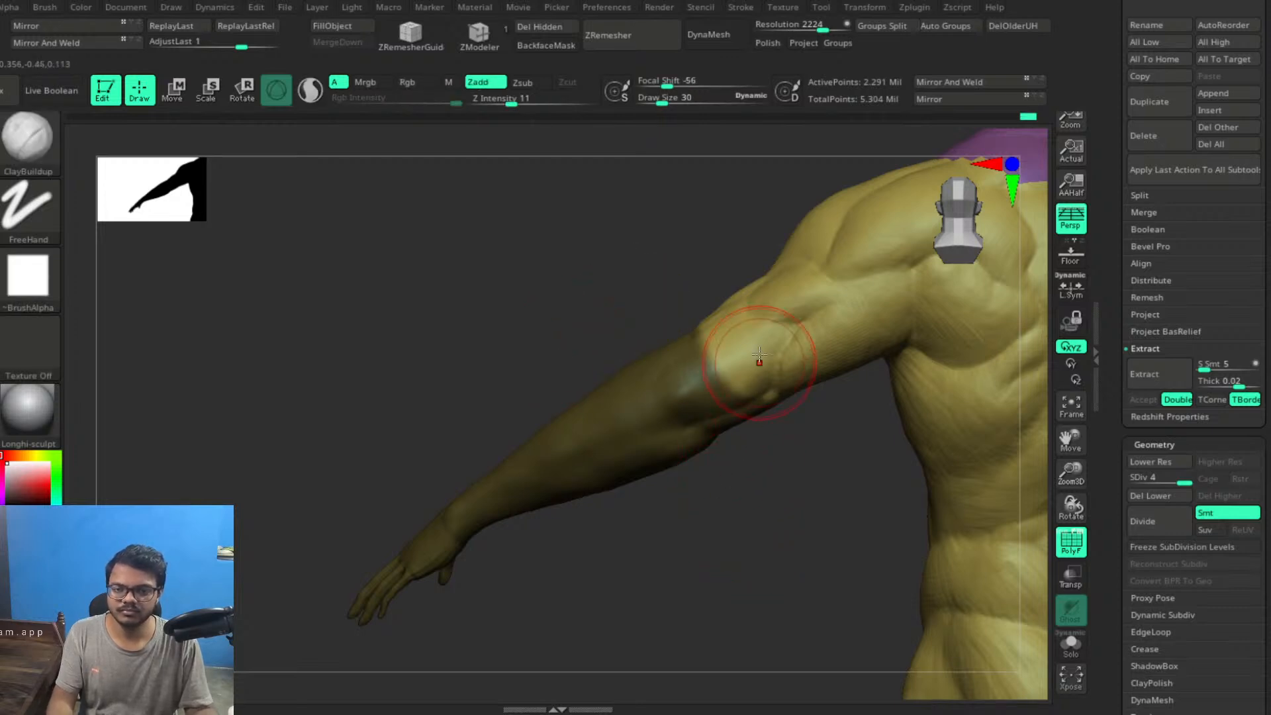
# Try to clear the mask from the back of the elbow with MaskPen at draw size 18
pyautogui.keyDown('ctrl'); pyautogui.moveTo(799, 350); pyautogui.dragTo(862, 468, button='right'); pyautogui.keyUp('ctrl')
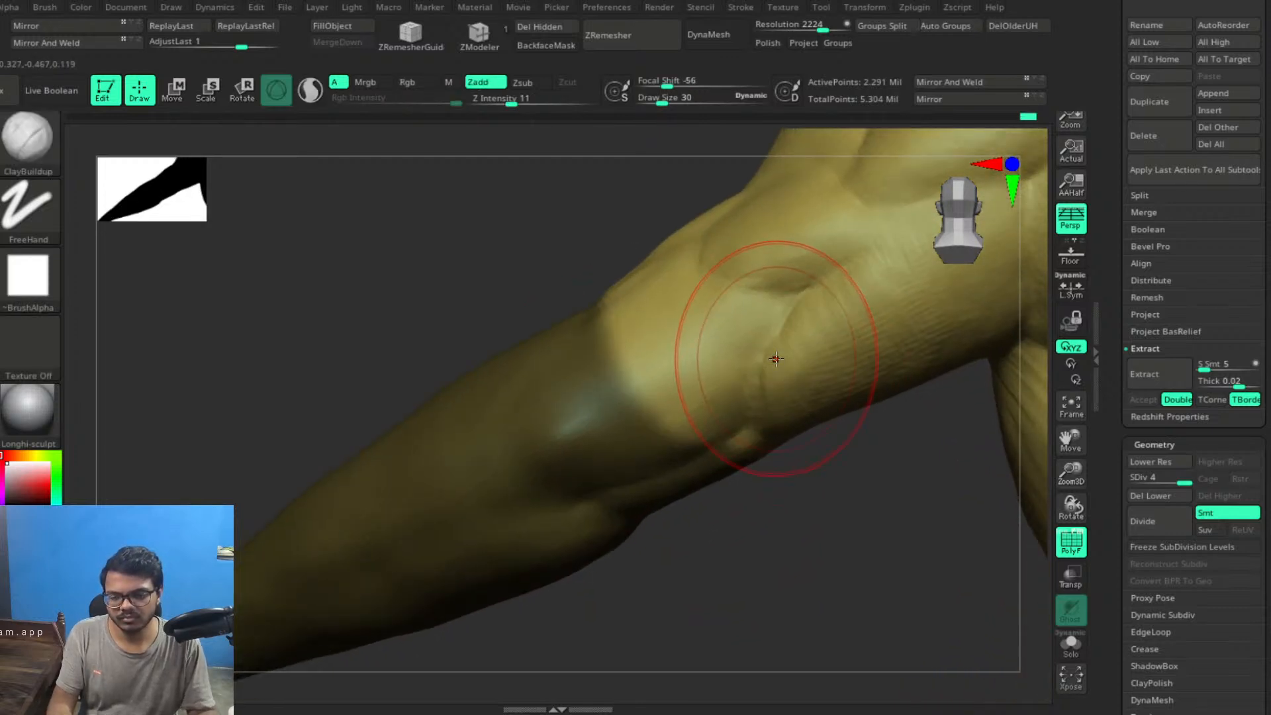
pyautogui.press('[')
pyautogui.press('[')
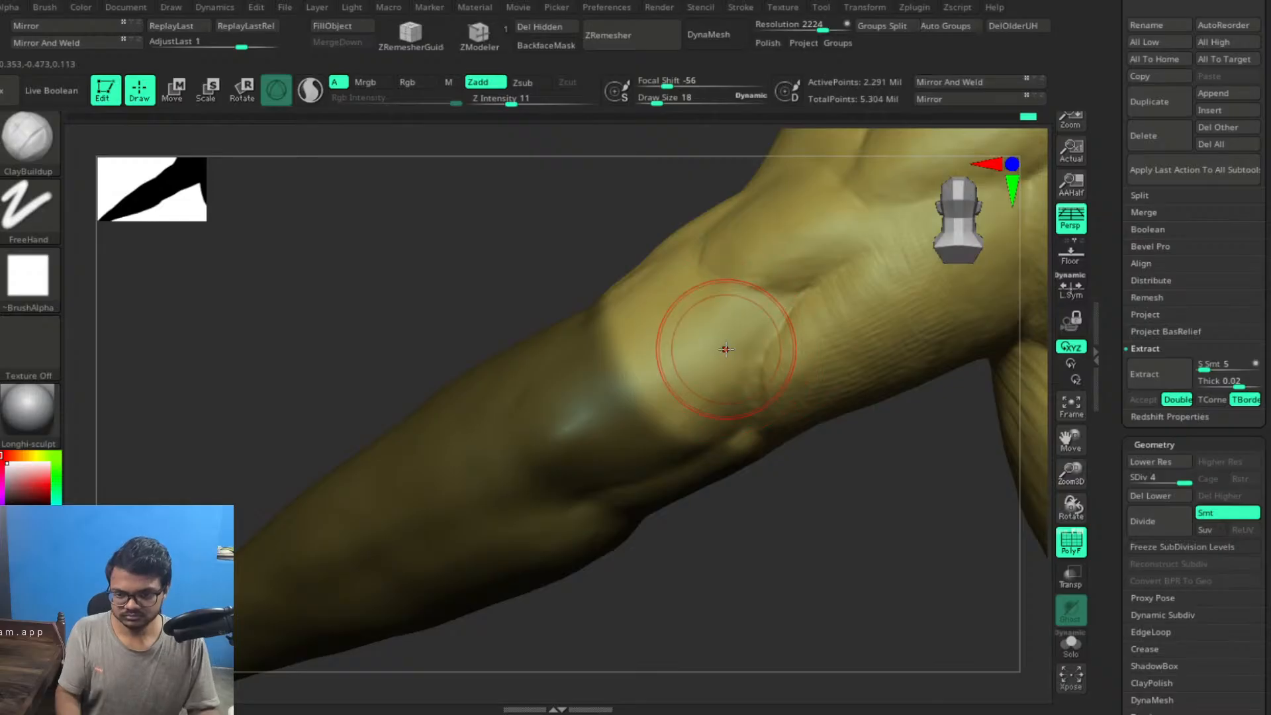
pyautogui.moveTo(745, 321)
pyautogui.keyDown('ctrl'); pyautogui.keyDown('alt'); pyautogui.mouseDown()
pyautogui.moveTo(622, 383)
pyautogui.moveTo(583, 331)
pyautogui.moveTo(553, 397)
pyautogui.moveTo(579, 424)
pyautogui.moveTo(749, 417)
pyautogui.mouseUp(); pyautogui.keyUp('alt'); pyautogui.keyUp('ctrl')
pyautogui.press('b')
pyautogui.press('c')
pyautogui.press('b')
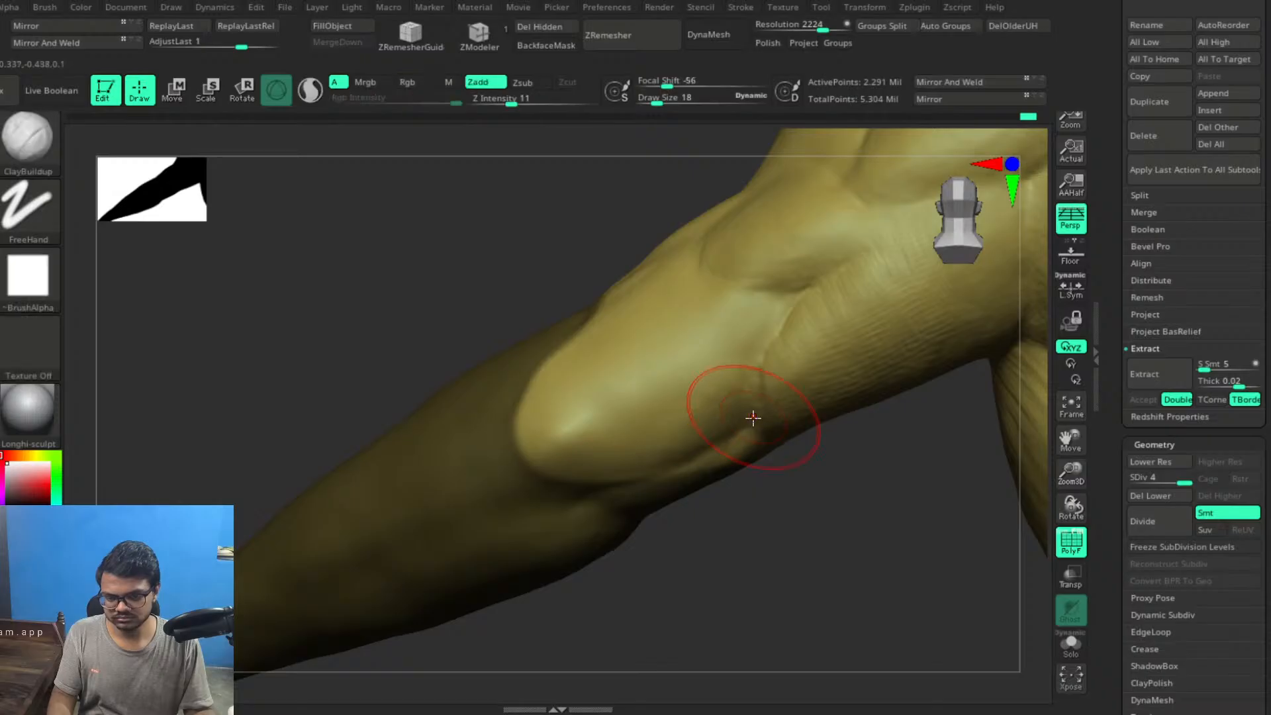
pyautogui.hotkey('ctrl', 'z')
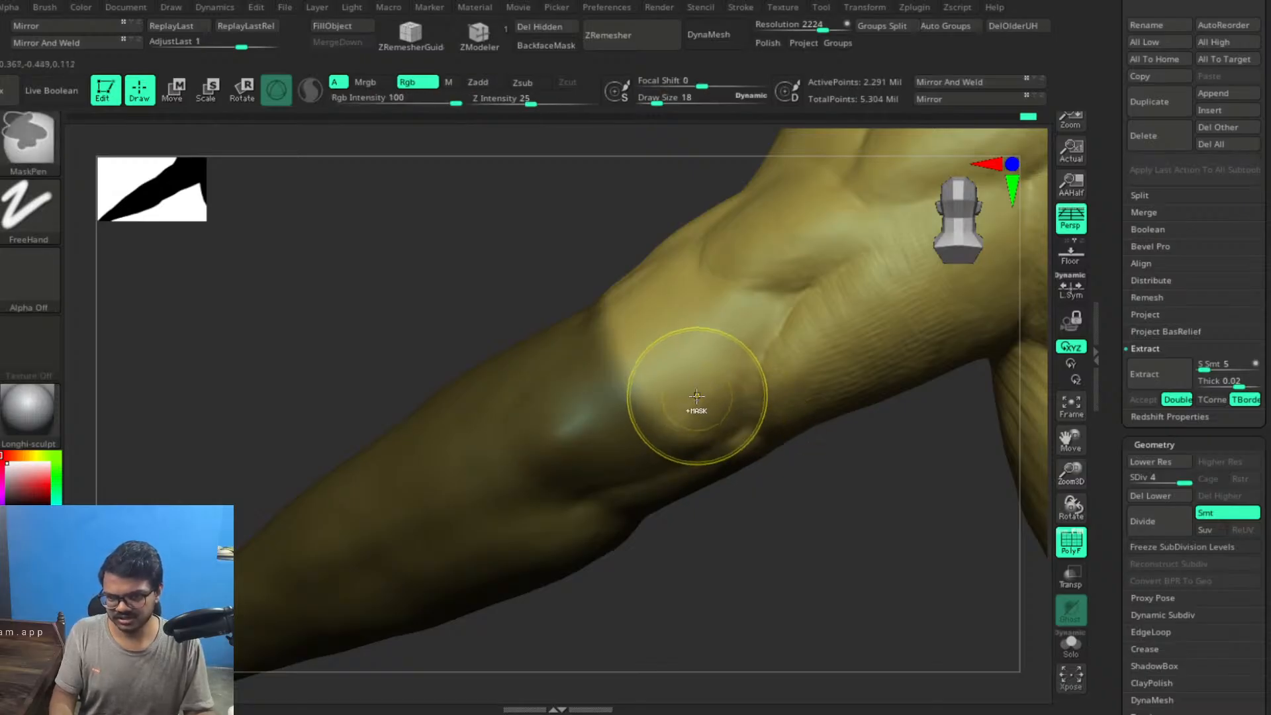
# Clean up the mask border around the inner elbow and the end of the biceps with MaskPen at draw size 18
pyautogui.moveTo(765, 502)
pyautogui.mouseDown()
pyautogui.moveTo(720, 423)
pyautogui.moveTo(864, 535)
pyautogui.mouseUp()
pyautogui.moveTo(607, 343)
pyautogui.mouseDown()
pyautogui.moveTo(820, 457)
pyautogui.moveTo(859, 454)
pyautogui.moveTo(882, 337)
pyautogui.mouseUp()
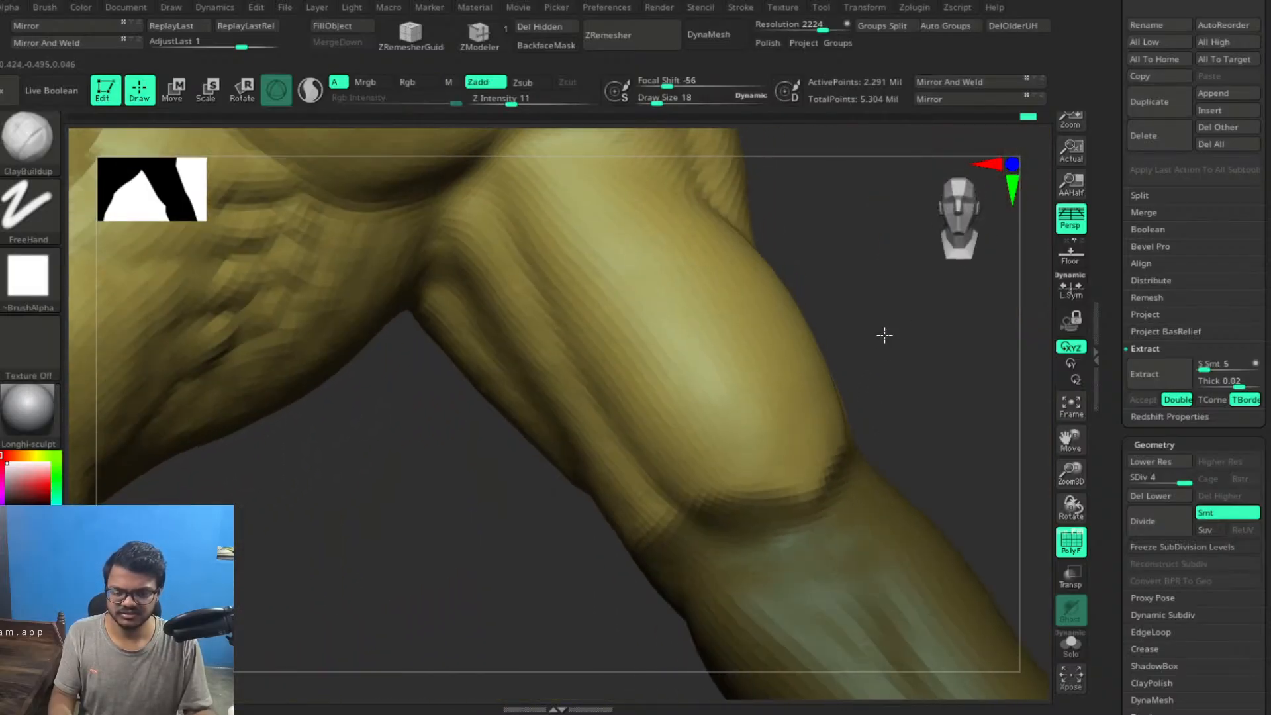
pyautogui.press('ctrl')
pyautogui.moveTo(839, 548)
pyautogui.keyDown('ctrl'); pyautogui.mouseDown()
pyautogui.moveTo(751, 542)
pyautogui.moveTo(667, 580)
pyautogui.mouseUp(); pyautogui.keyUp('ctrl')
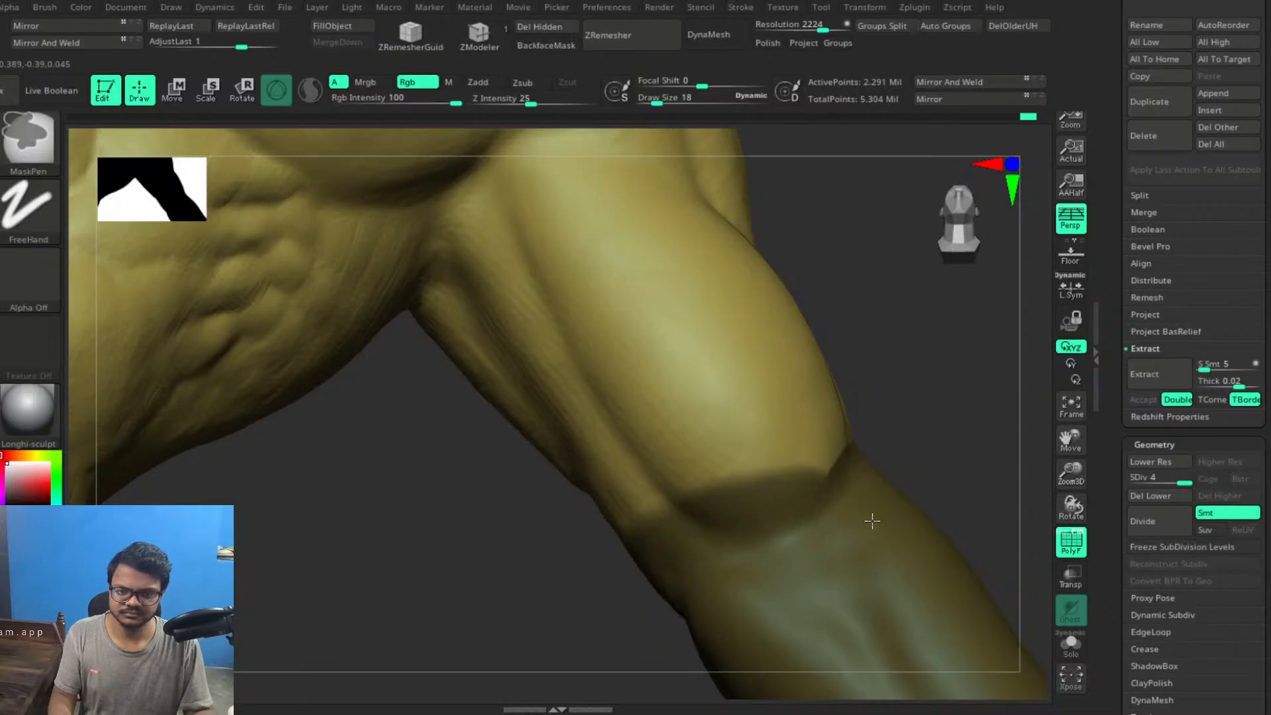
pyautogui.moveTo(792, 526)
pyautogui.keyDown('ctrl'); pyautogui.mouseDown()
pyautogui.moveTo(896, 484)
pyautogui.moveTo(913, 440)
pyautogui.moveTo(712, 519)
pyautogui.mouseUp(); pyautogui.keyUp('ctrl')
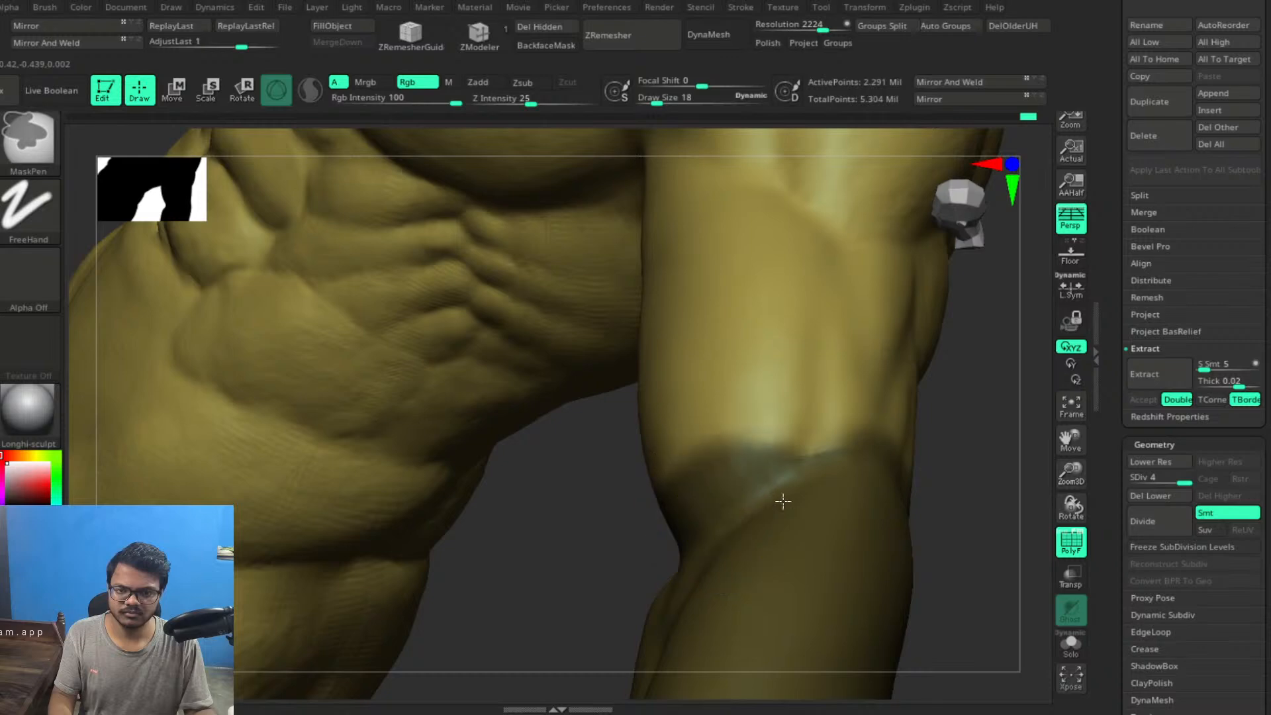
pyautogui.keyDown('ctrl'); pyautogui.moveTo(782, 501); pyautogui.dragTo(905, 497); pyautogui.keyUp('ctrl')
# Turn the masked forearms and hands into their own polygroup and clear the mask
pyautogui.moveTo(619, 508)
pyautogui.mouseDown()
pyautogui.moveTo(741, 496)
pyautogui.moveTo(801, 511)
pyautogui.moveTo(754, 357)
pyautogui.mouseUp()
pyautogui.moveTo(583, 457)
pyautogui.mouseDown()
pyautogui.moveTo(543, 479)
pyautogui.moveTo(695, 545)
pyautogui.moveTo(724, 395)
pyautogui.moveTo(740, 482)
pyautogui.mouseUp()
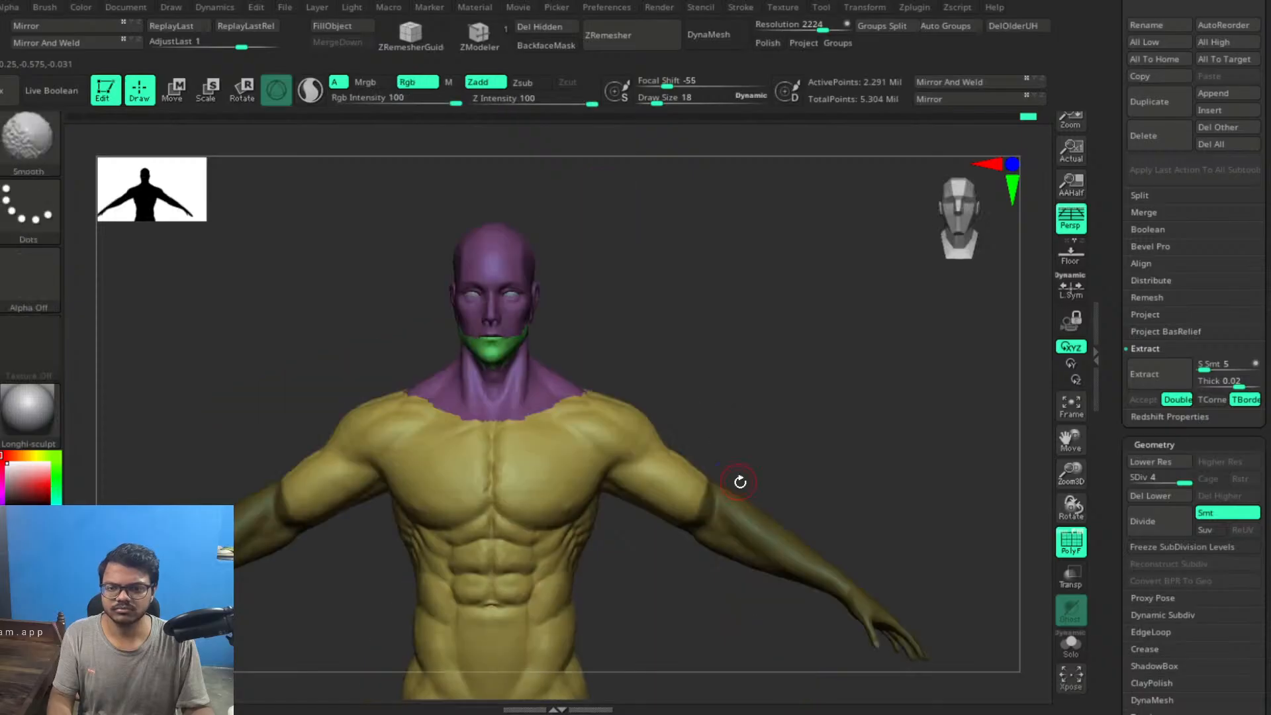
pyautogui.hotkey('ctrl', 'w')
pyautogui.keyDown('alt'); pyautogui.moveTo(838, 481); pyautogui.dragTo(818, 306); pyautogui.keyUp('alt')
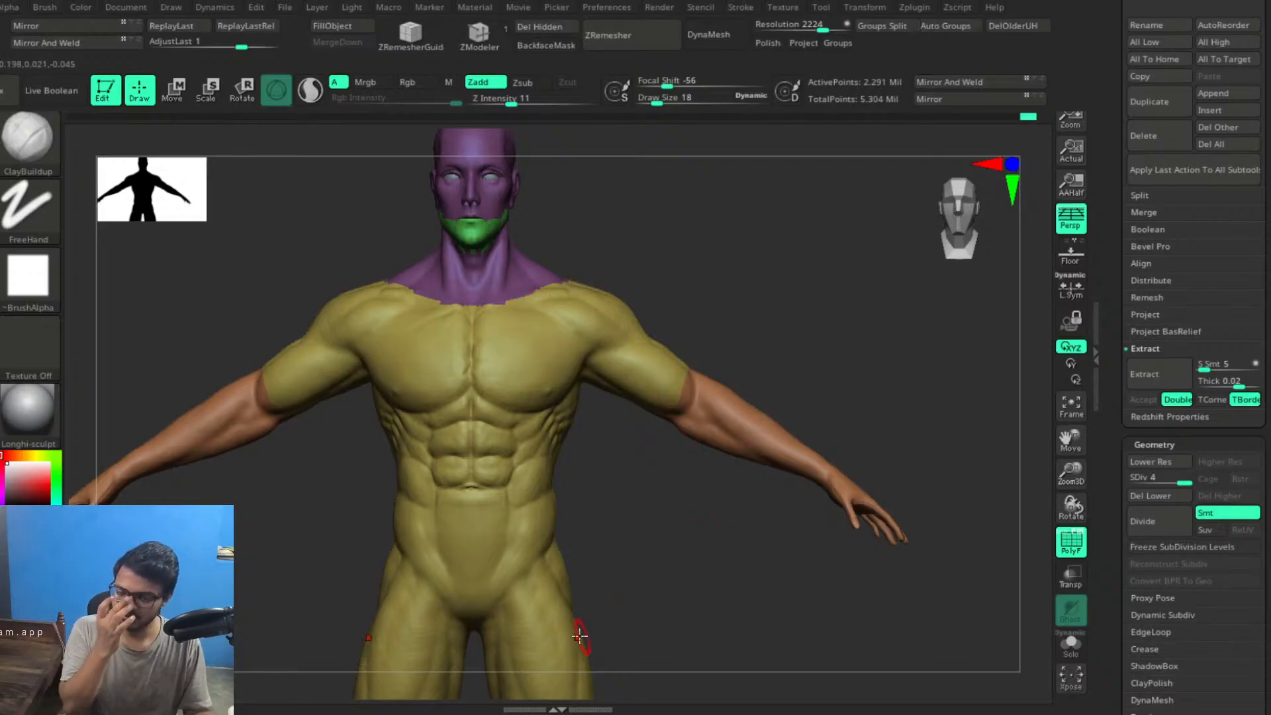
# Isolate the forearms-and-hands polygroup with Solo on and lower the mesh to subdivision level 2, facing the back of one hand
pyautogui.hotkey('ctrl', 'shift')
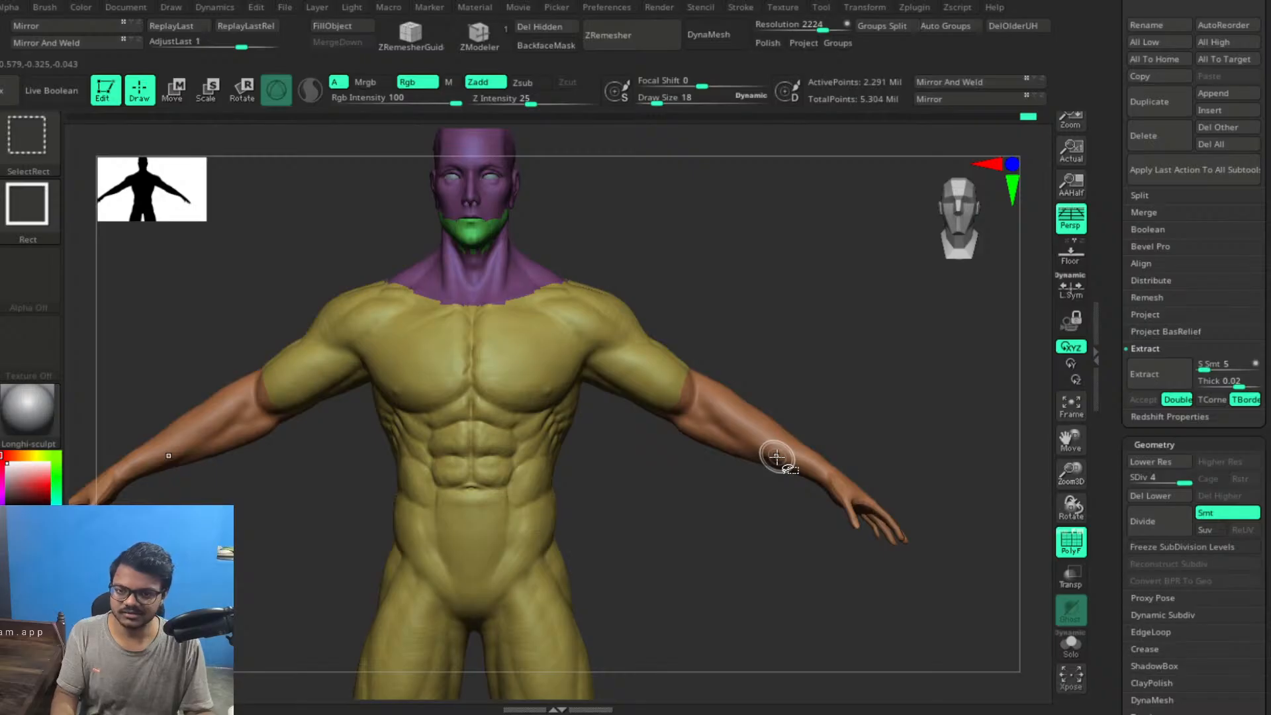
pyautogui.keyDown('ctrl'); pyautogui.keyDown('shift'); pyautogui.click(777, 457); pyautogui.keyUp('shift'); pyautogui.keyUp('ctrl')
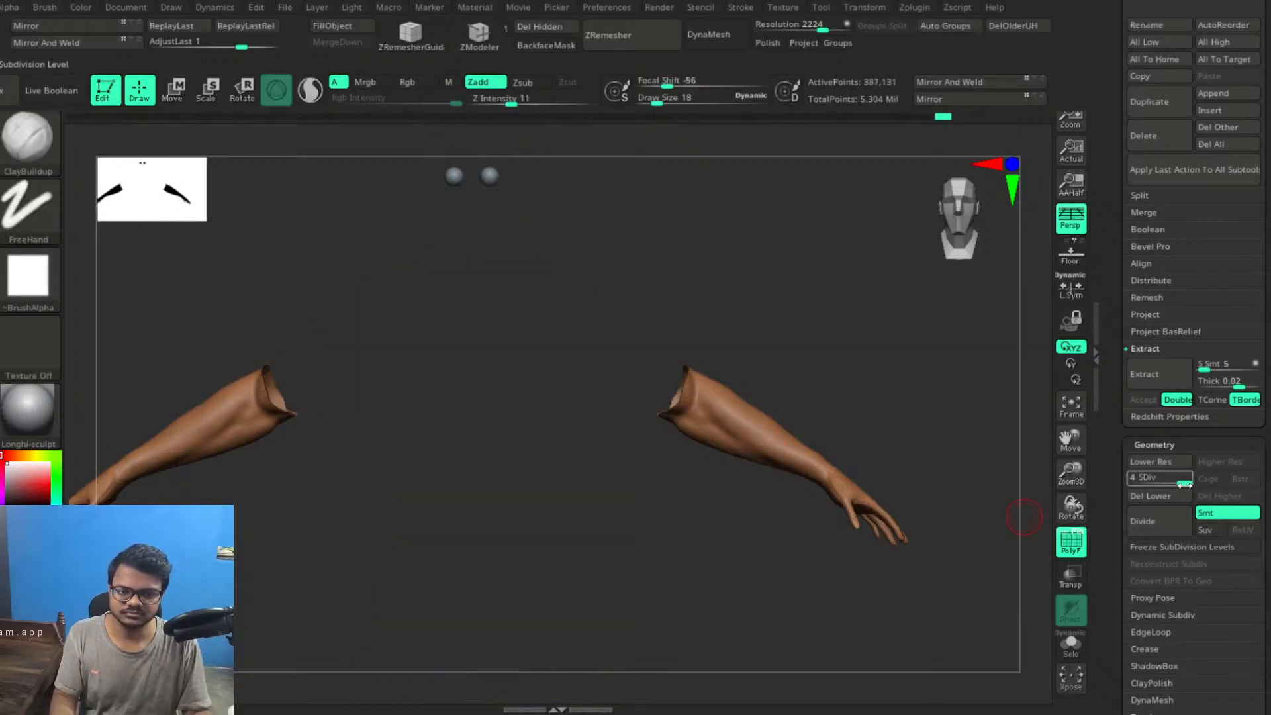
pyautogui.moveTo(1183, 484); pyautogui.dragTo(1155, 481)
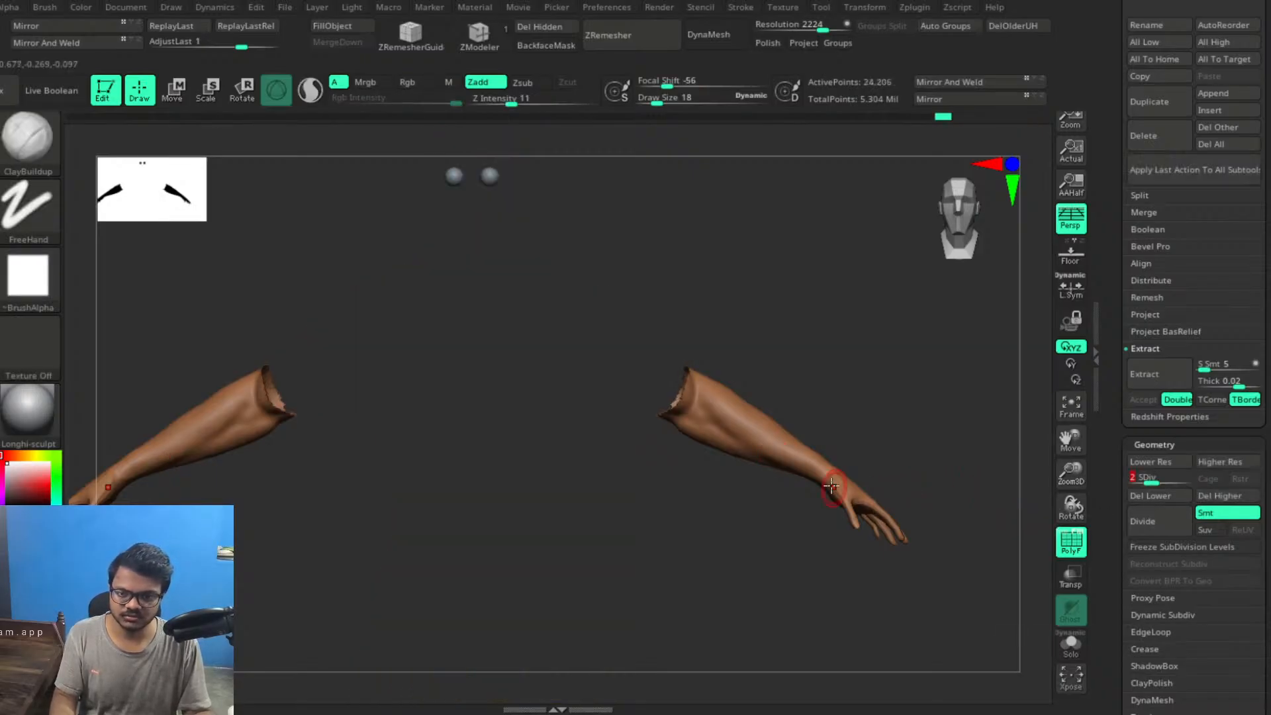
pyautogui.moveTo(828, 418); pyautogui.dragTo(789, 362)
pyautogui.click(1071, 643)
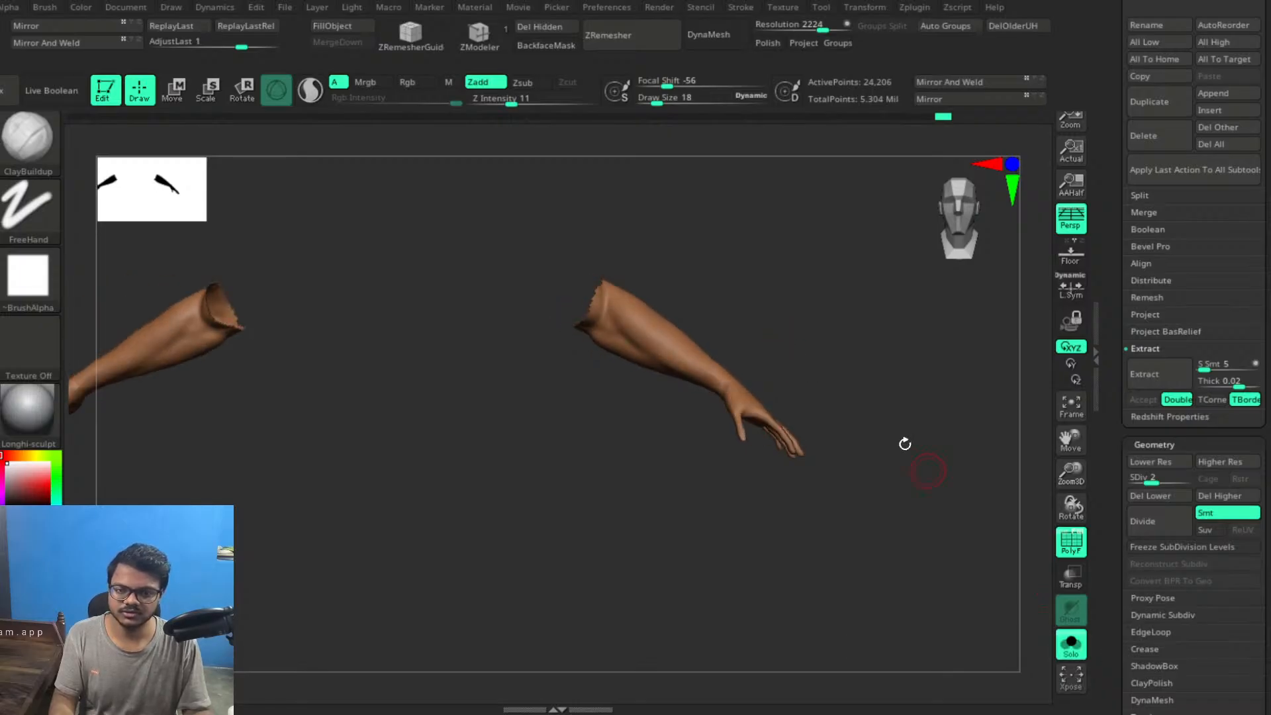
pyautogui.keyDown('alt'); pyautogui.moveTo(884, 458); pyautogui.dragTo(893, 530); pyautogui.keyUp('alt')
pyautogui.keyDown('alt'); pyautogui.moveTo(893, 421); pyautogui.dragTo(646, 308); pyautogui.keyUp('alt')
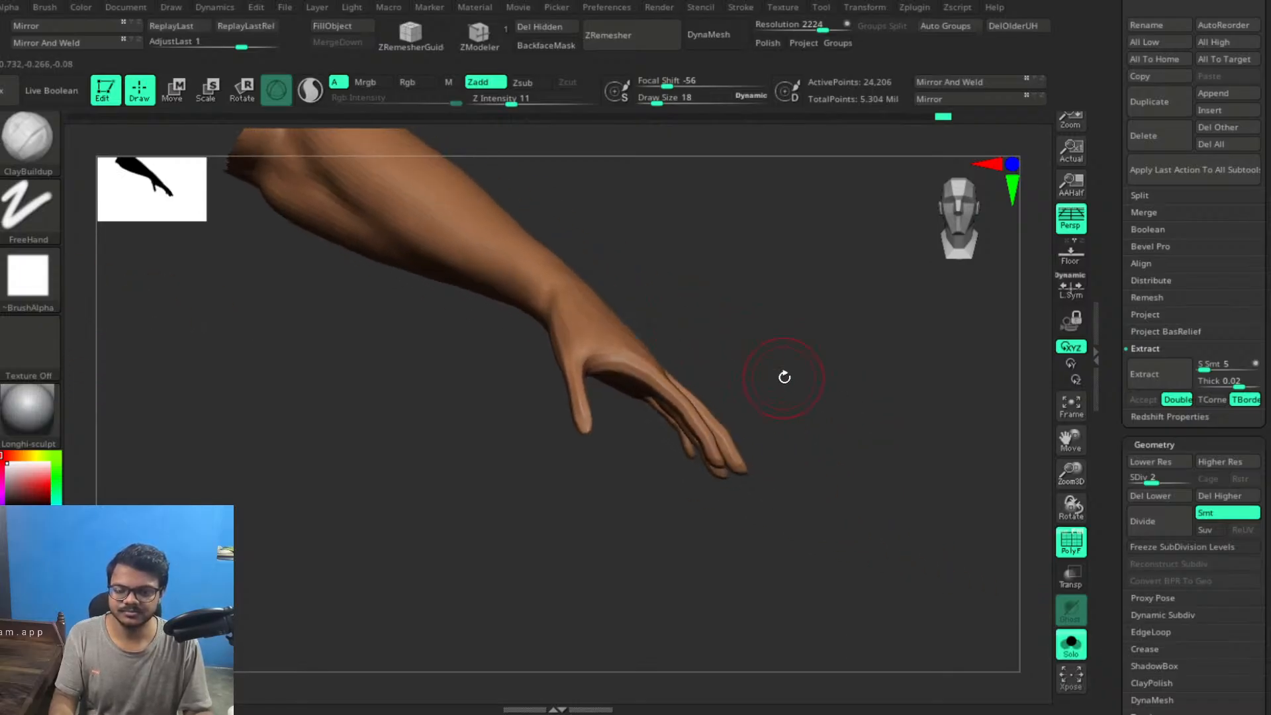
pyautogui.keyDown('alt'); pyautogui.moveTo(781, 381); pyautogui.dragTo(664, 431); pyautogui.keyUp('alt')
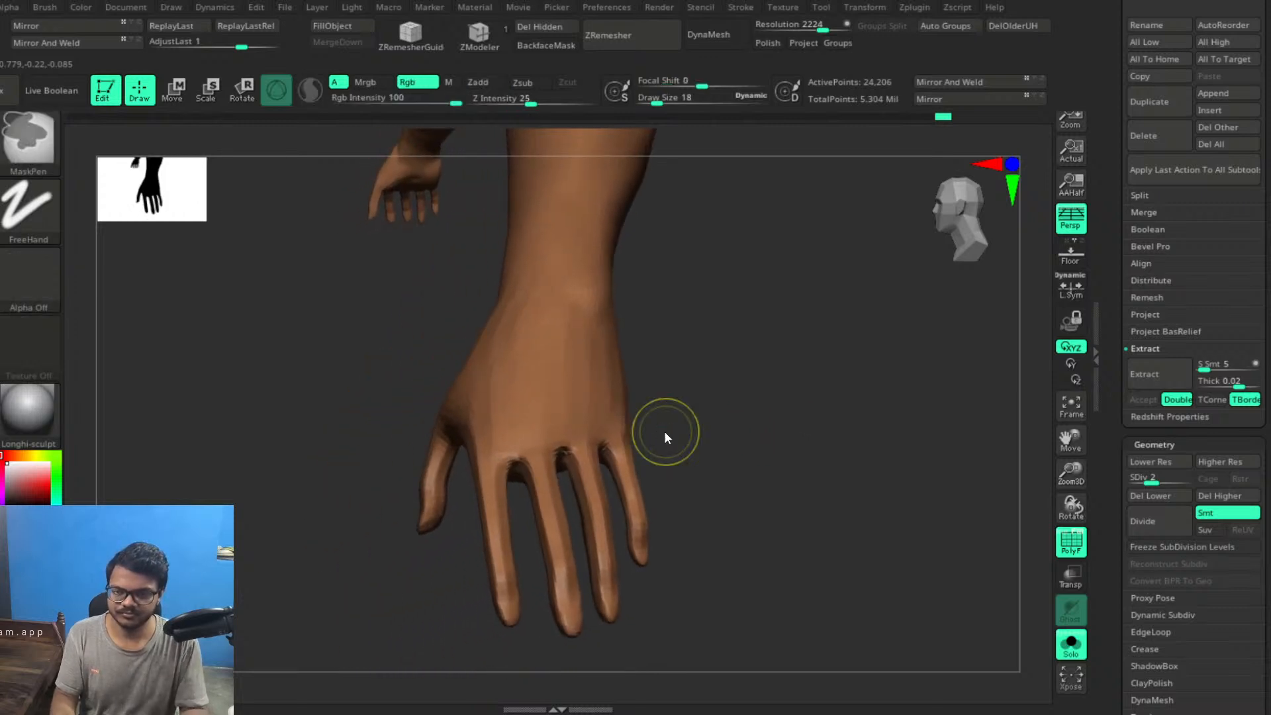
# Save the project file
pyautogui.hotkey('ctrl', 's')
pyautogui.press('Return')
pyautogui.press('Left')
pyautogui.press('Return')
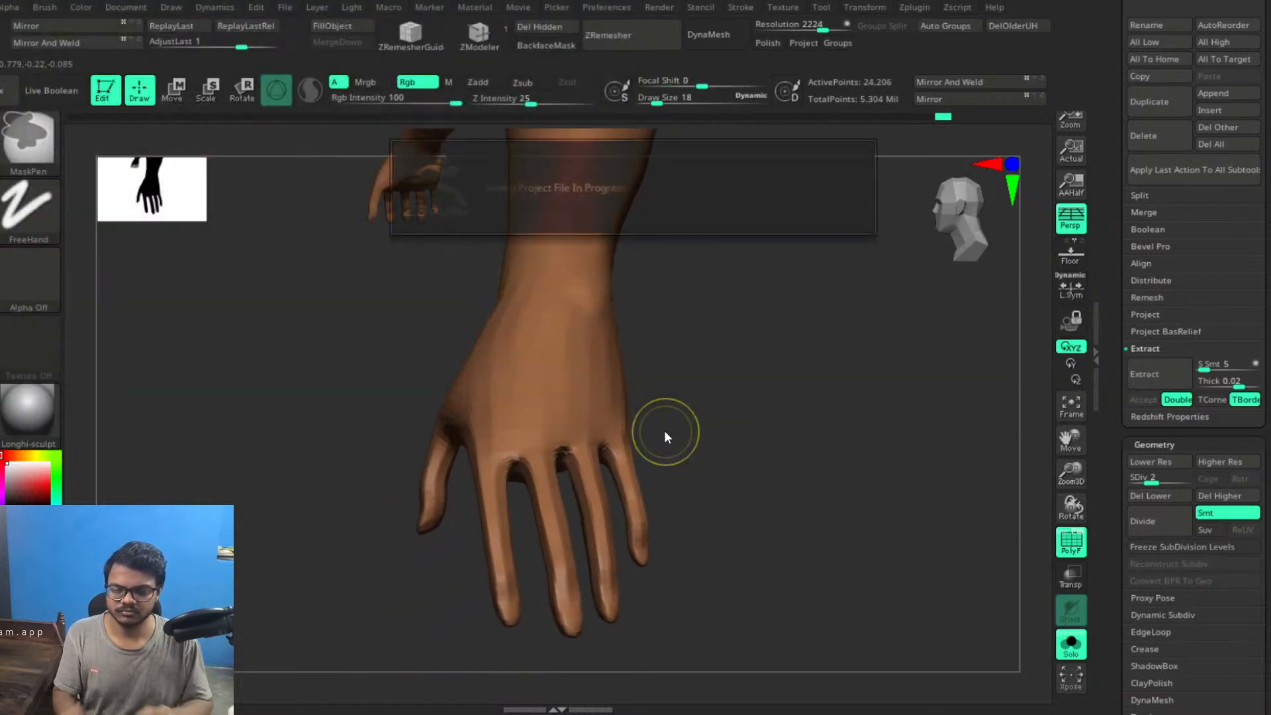
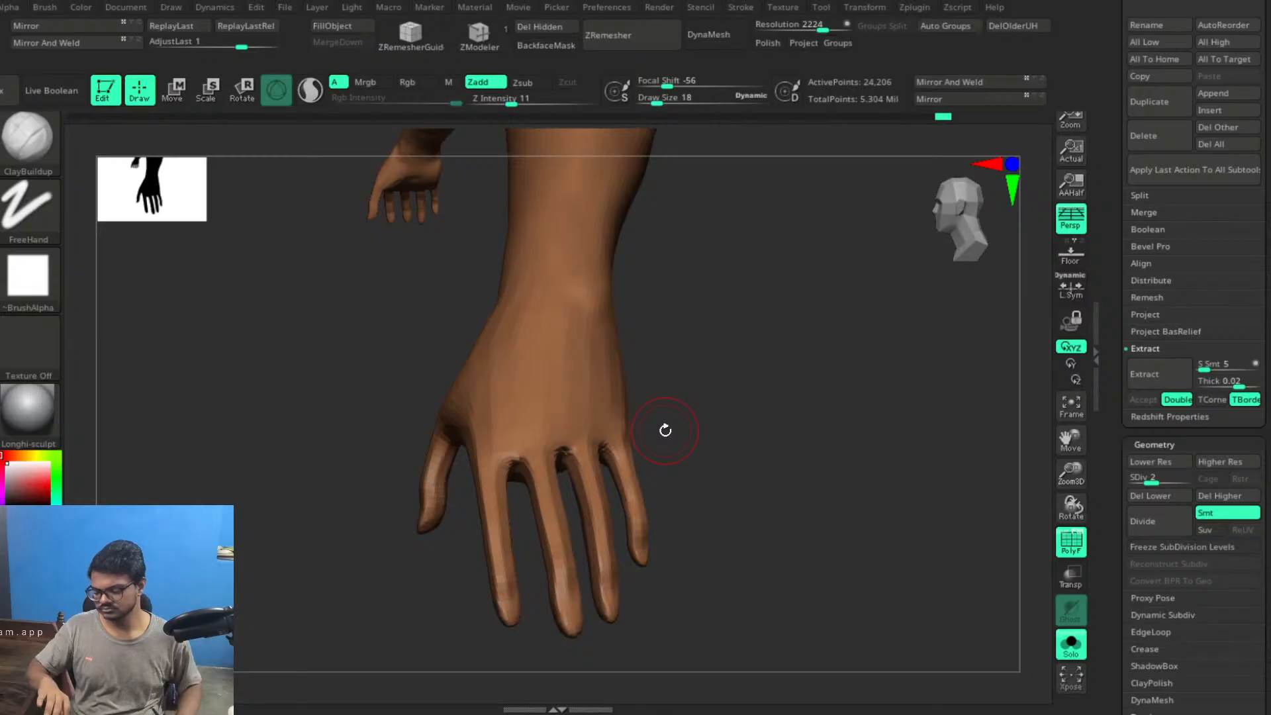
# Build up the outer edge of the hand and the little finger's knuckle with ClayBuildup at draw size 6
pyautogui.moveTo(723, 390); pyautogui.dragTo(758, 431)
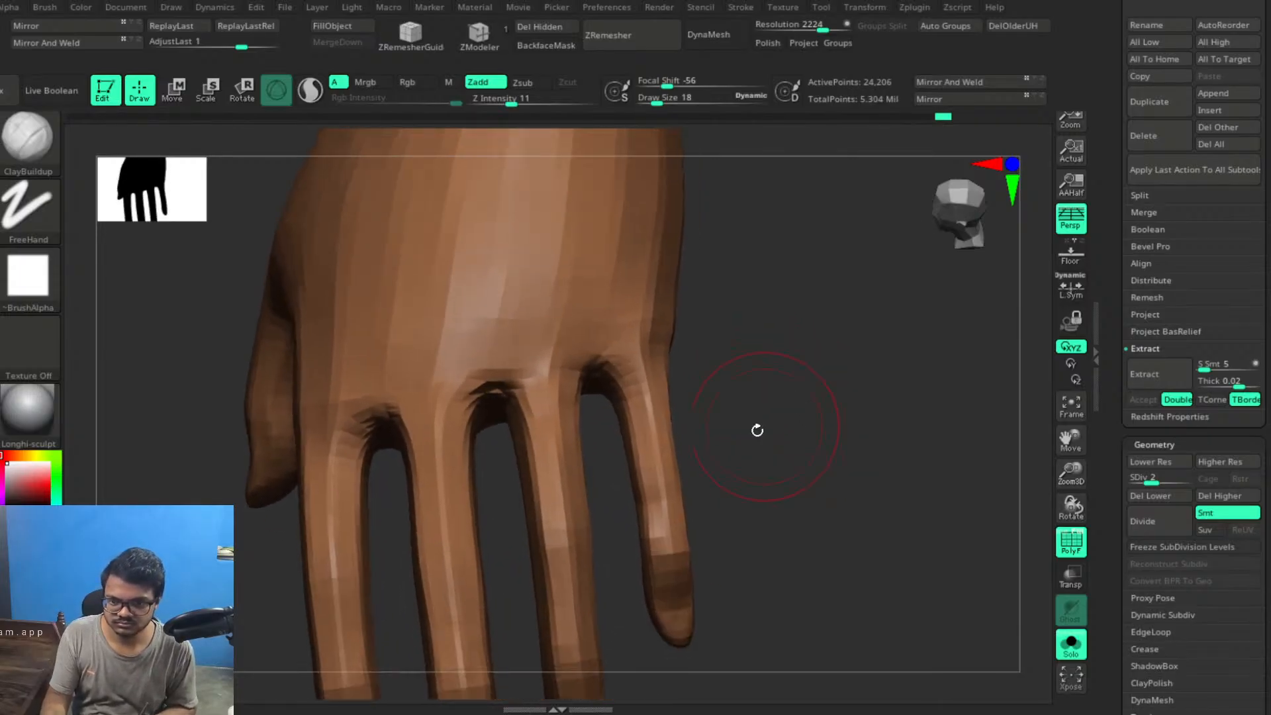
pyautogui.press('[')
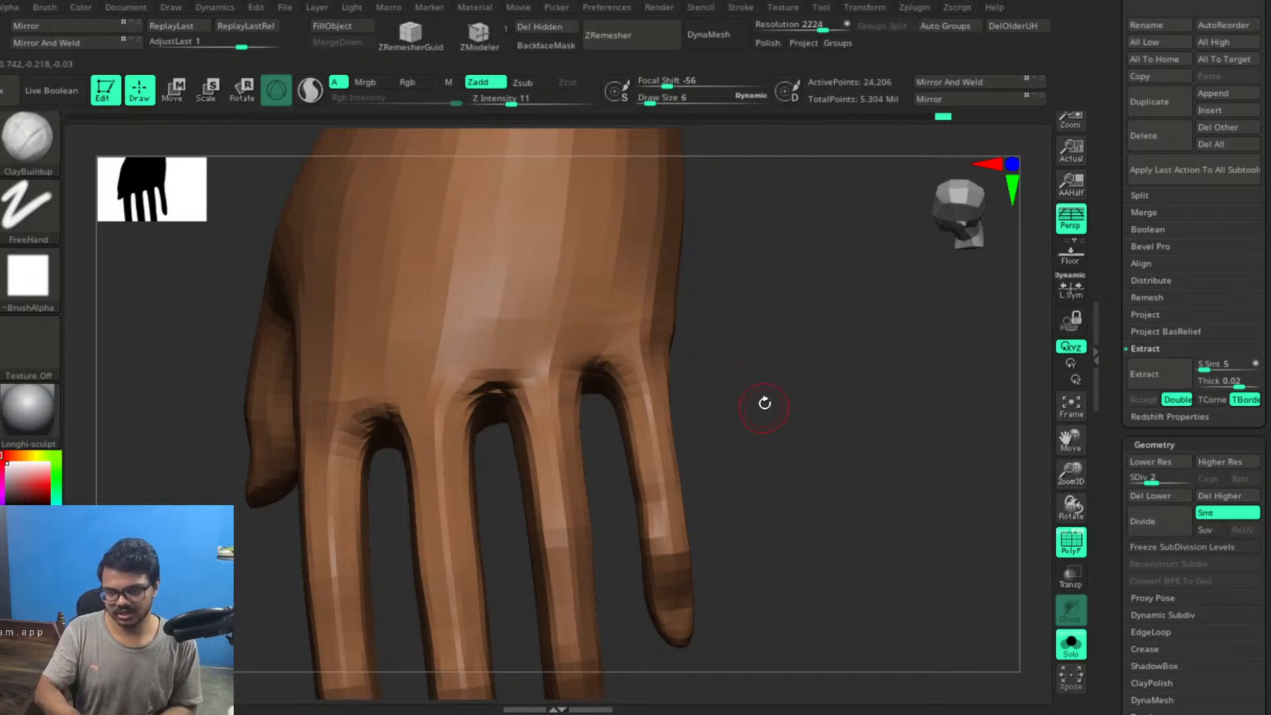
pyautogui.moveTo(765, 403); pyautogui.dragTo(756, 399)
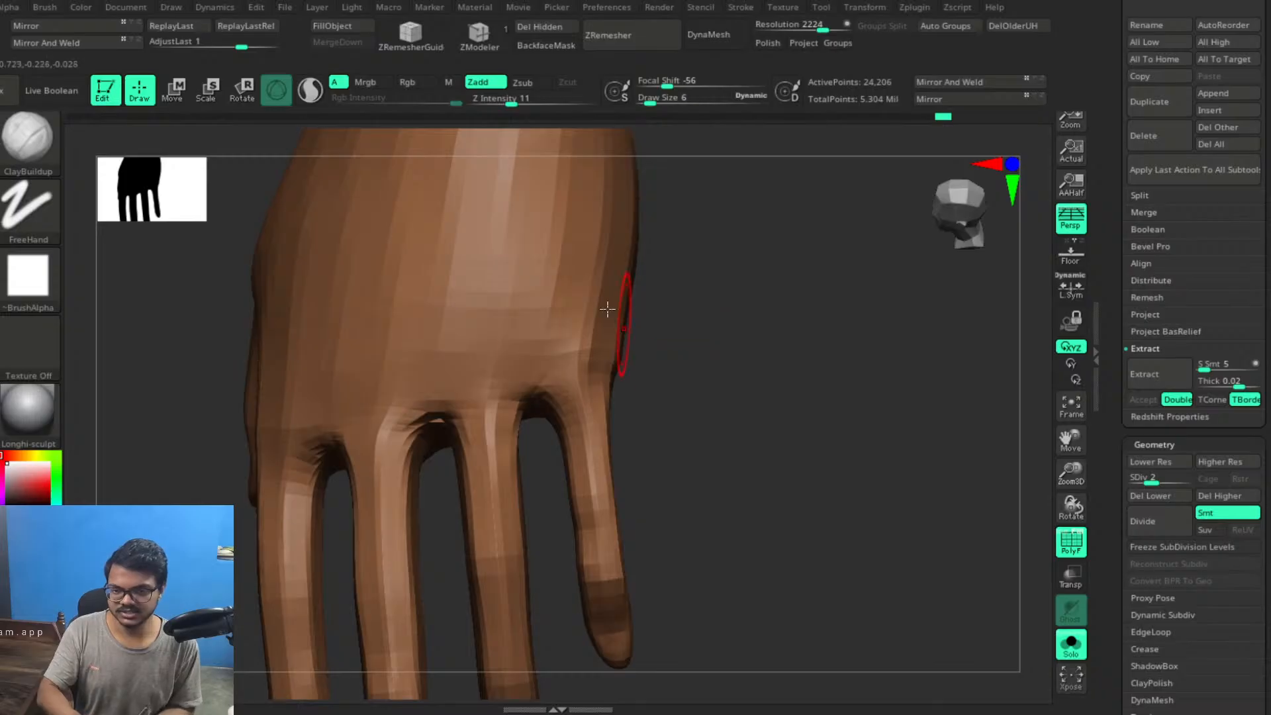
pyautogui.moveTo(633, 363); pyautogui.dragTo(555, 313)
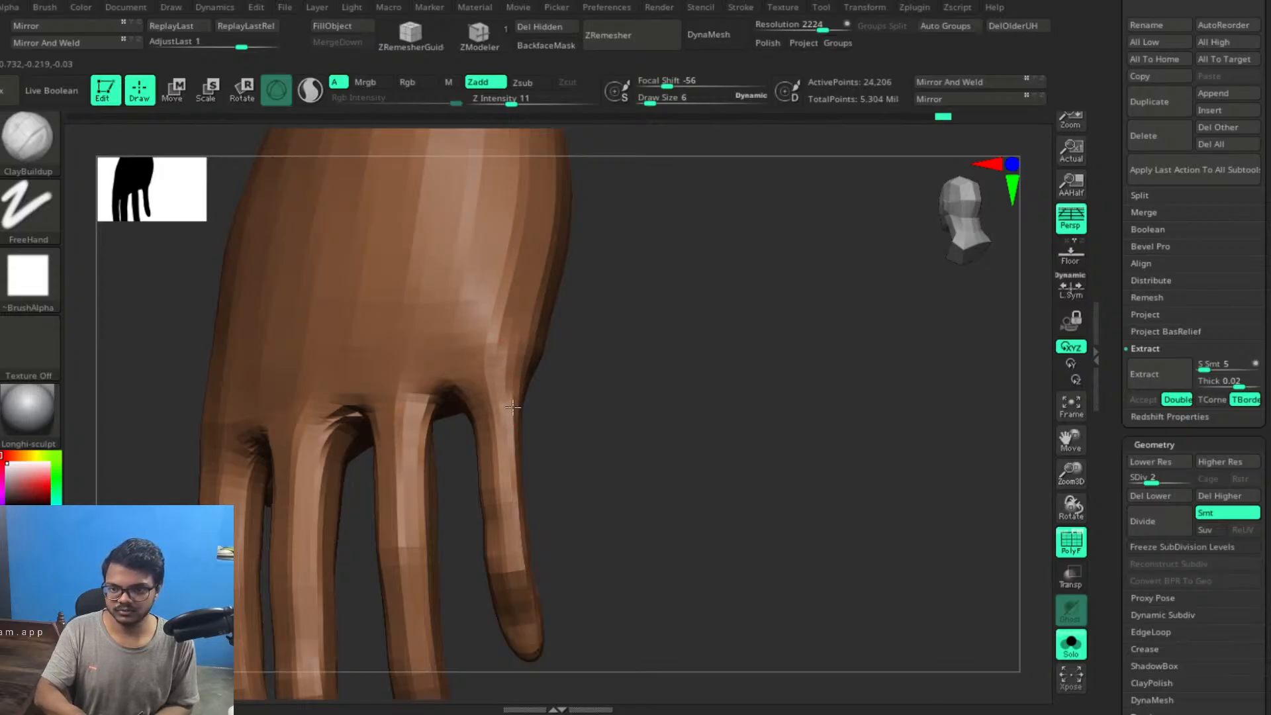
pyautogui.moveTo(513, 406)
pyautogui.mouseDown()
pyautogui.moveTo(638, 412)
pyautogui.moveTo(590, 391)
pyautogui.moveTo(527, 400)
pyautogui.mouseUp()
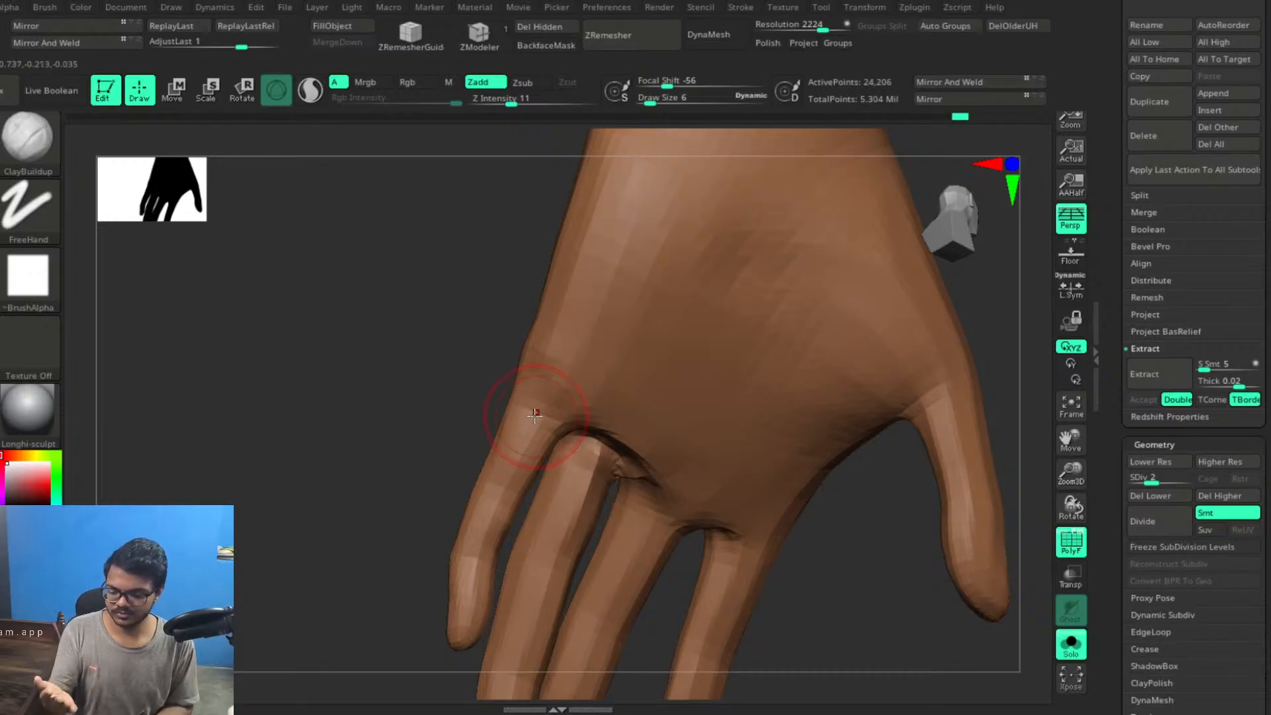
# Smooth the palm's edge at the bases of the fingers, clearing the rough creases between them
pyautogui.moveTo(443, 419)
pyautogui.mouseDown()
pyautogui.moveTo(417, 411)
pyautogui.moveTo(554, 386)
pyautogui.mouseUp()
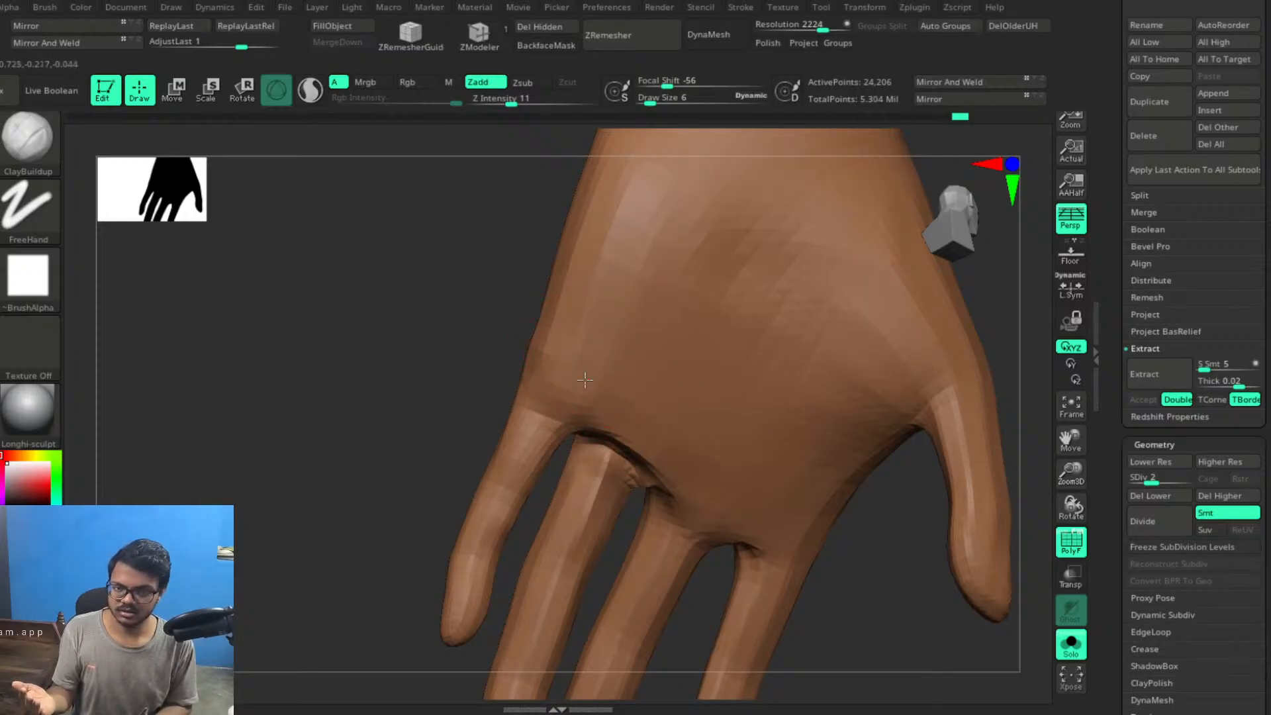
pyautogui.moveTo(414, 431)
pyautogui.mouseDown()
pyautogui.moveTo(405, 360)
pyautogui.moveTo(490, 419)
pyautogui.moveTo(437, 409)
pyautogui.moveTo(448, 417)
pyautogui.mouseUp()
pyautogui.press('shift')
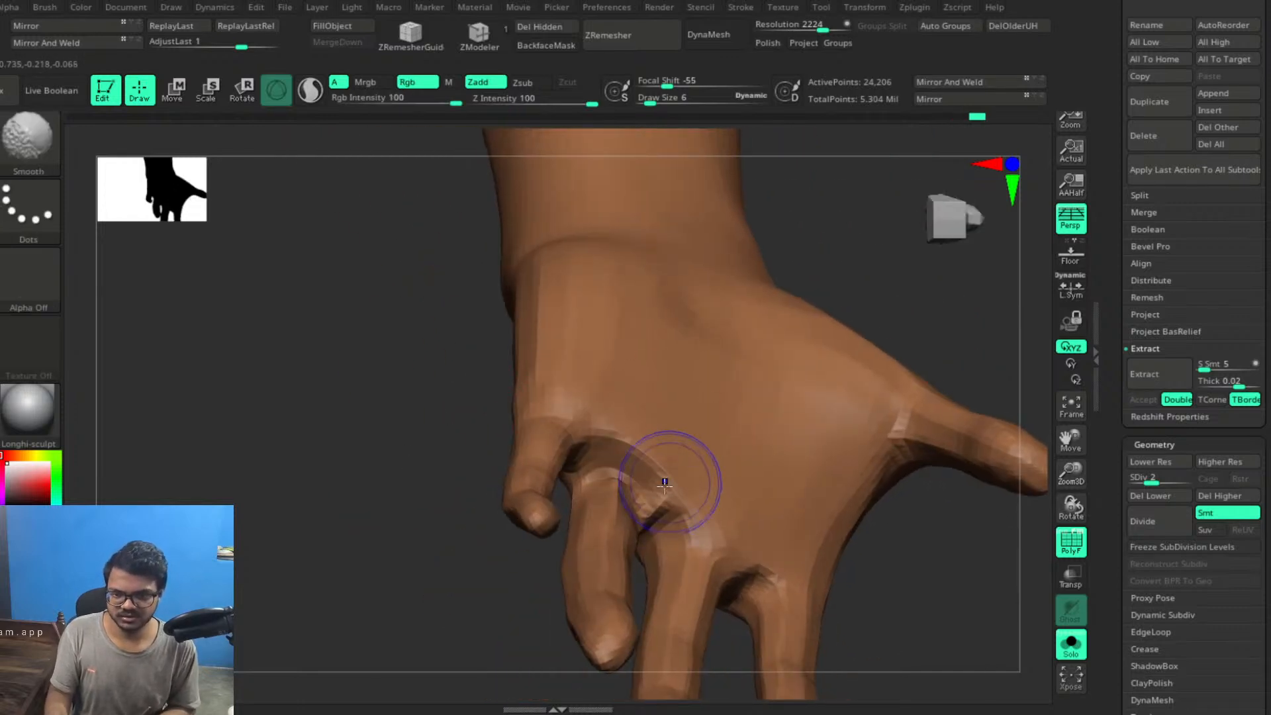
pyautogui.keyDown('shift'); pyautogui.moveTo(630, 475); pyautogui.dragTo(621, 454); pyautogui.keyUp('shift')
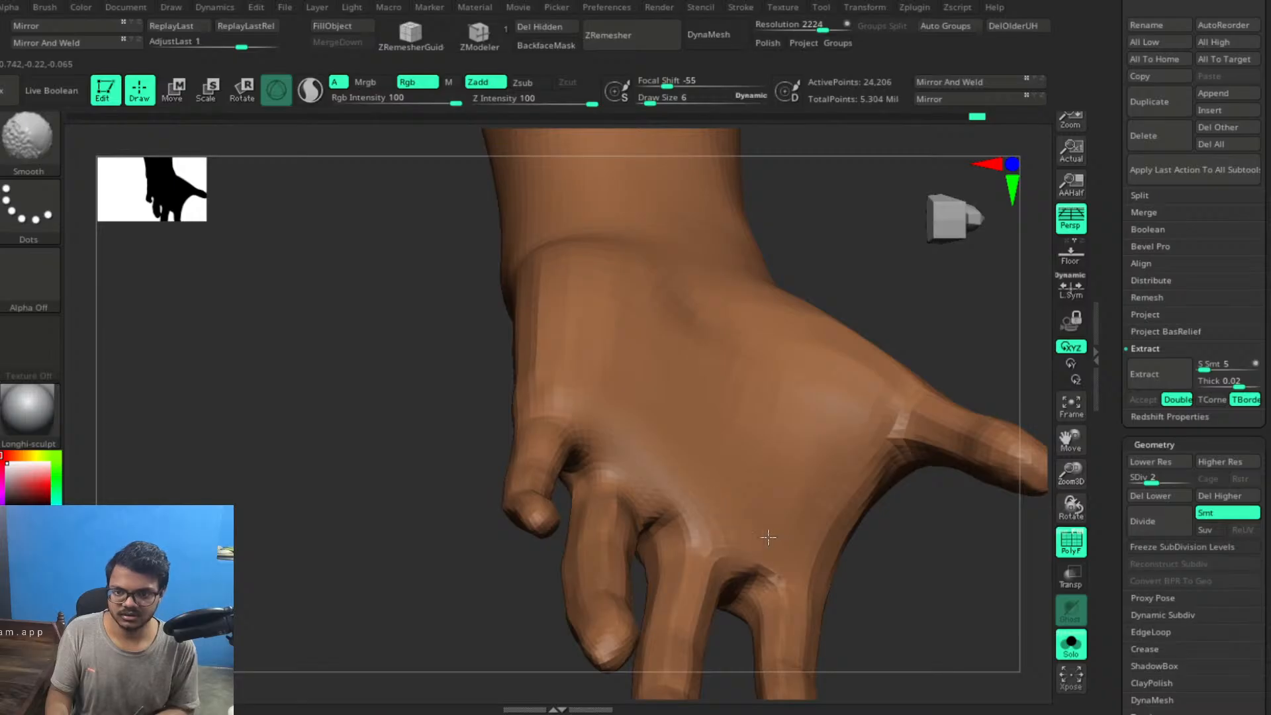
pyautogui.moveTo(902, 500)
pyautogui.mouseDown()
pyautogui.moveTo(910, 576)
pyautogui.moveTo(904, 556)
pyautogui.mouseUp()
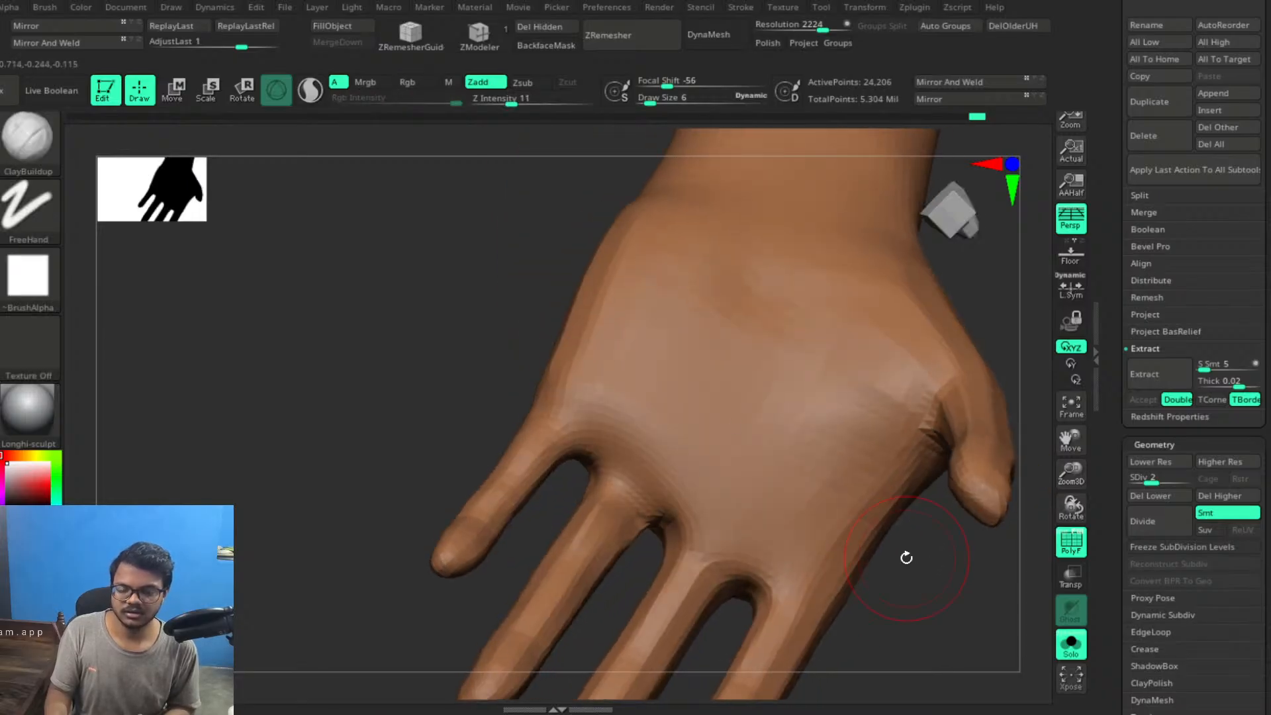
# Turn on backface masking for ClayBuildup and set the draw size to 5 for work at the ring finger's base
pyautogui.moveTo(377, 483)
pyautogui.mouseDown()
pyautogui.moveTo(423, 408)
pyautogui.moveTo(417, 428)
pyautogui.moveTo(493, 356)
pyautogui.moveTo(744, 414)
pyautogui.mouseUp()
pyautogui.moveTo(764, 496); pyautogui.dragTo(695, 326)
pyautogui.moveTo(673, 373); pyautogui.dragTo(598, 454, button='right')
pyautogui.keyDown('ctrl'); pyautogui.moveTo(689, 374); pyautogui.dragTo(697, 432, button='right'); pyautogui.keyUp('ctrl')
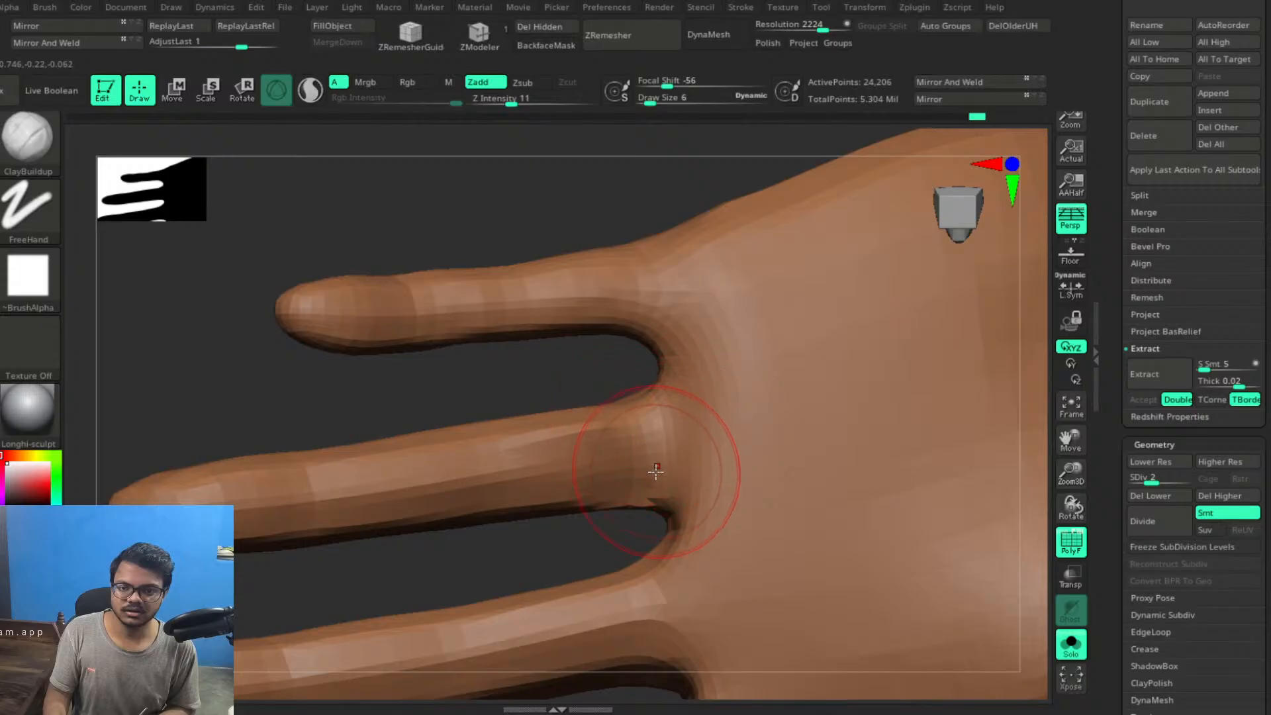
pyautogui.click(537, 48)
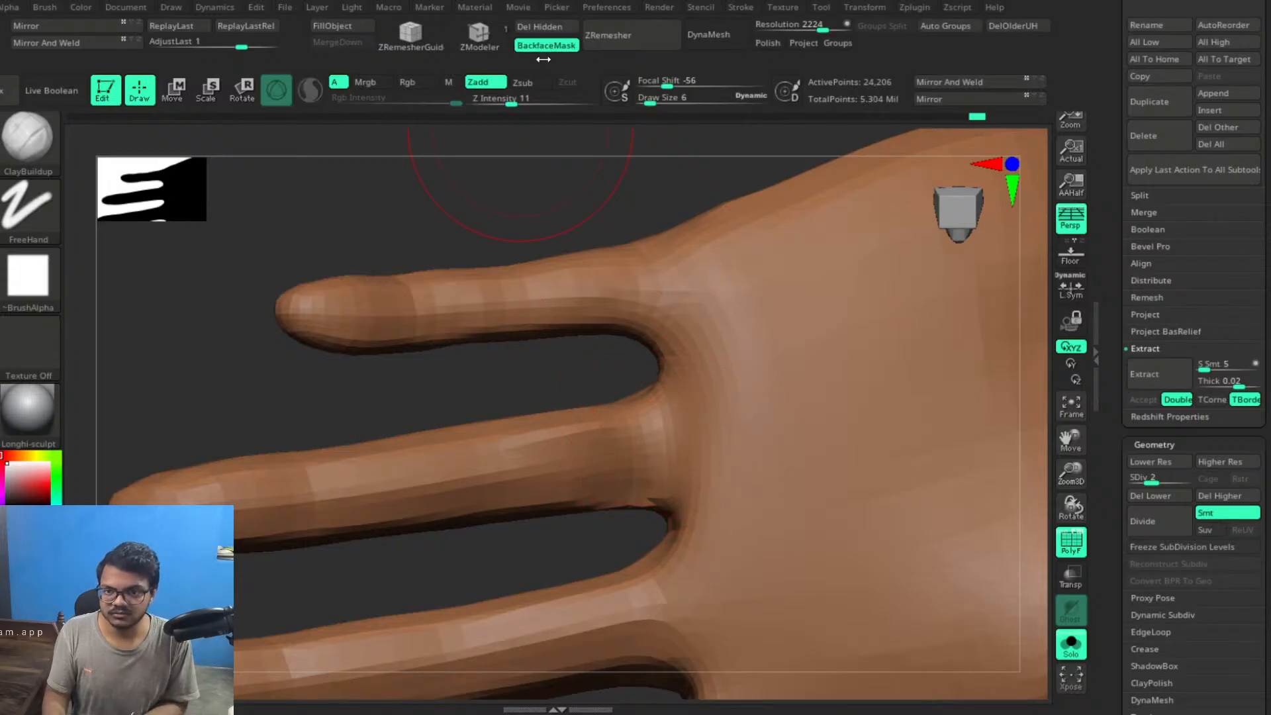
pyautogui.moveTo(456, 369)
pyautogui.mouseDown(button='right')
pyautogui.moveTo(644, 411)
pyautogui.moveTo(502, 391)
pyautogui.moveTo(530, 375)
pyautogui.moveTo(545, 383)
pyautogui.mouseUp(button='right')
pyautogui.press('[')
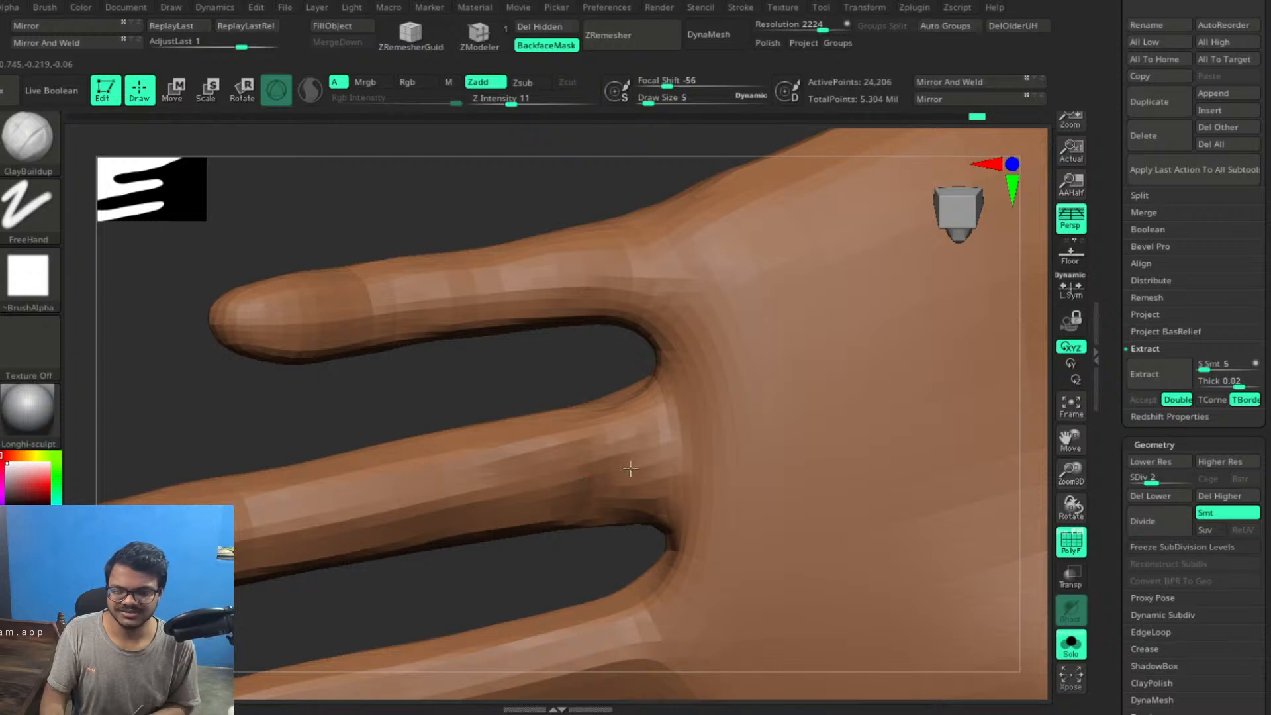
# Build up the ring finger's lowest segment on the palm side with ClayBuildup and smooth the strokes
pyautogui.moveTo(630, 468); pyautogui.dragTo(601, 500)
pyautogui.moveTo(550, 459)
pyautogui.keyDown('shift'); pyautogui.mouseDown()
pyautogui.moveTo(625, 463)
pyautogui.moveTo(613, 466)
pyautogui.mouseUp(); pyautogui.keyUp('shift')
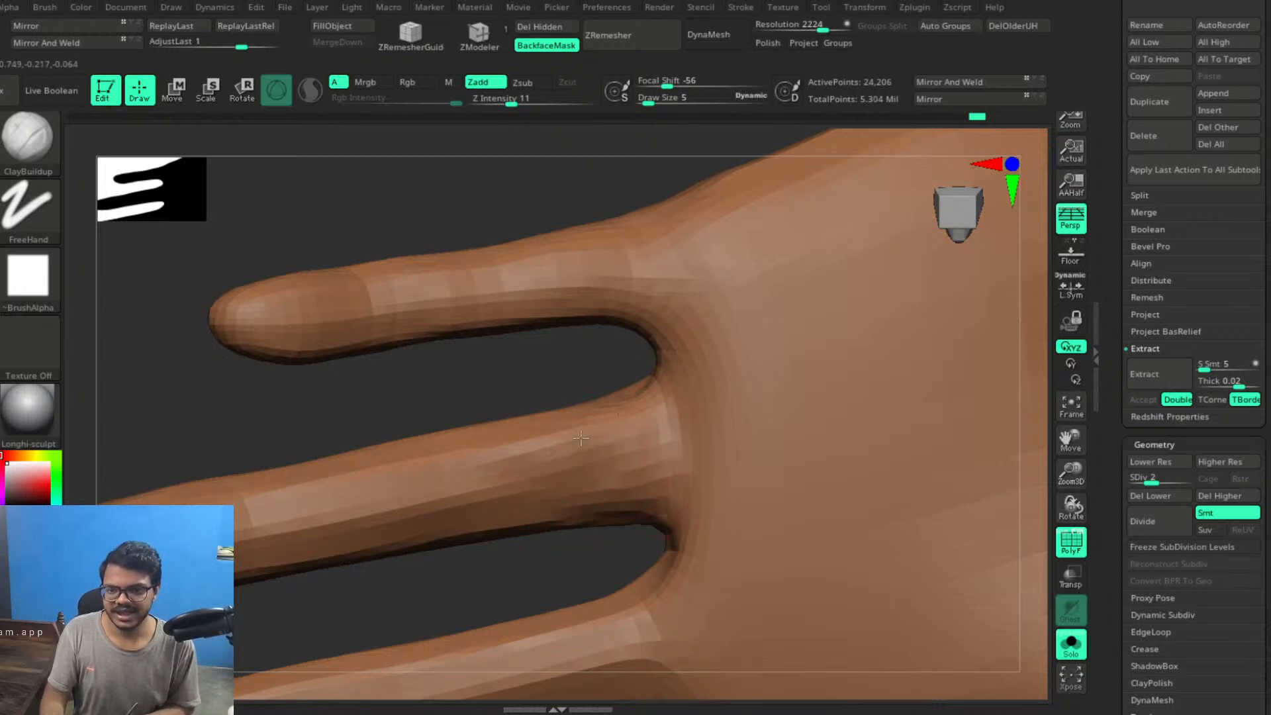
pyautogui.moveTo(608, 480); pyautogui.dragTo(582, 490)
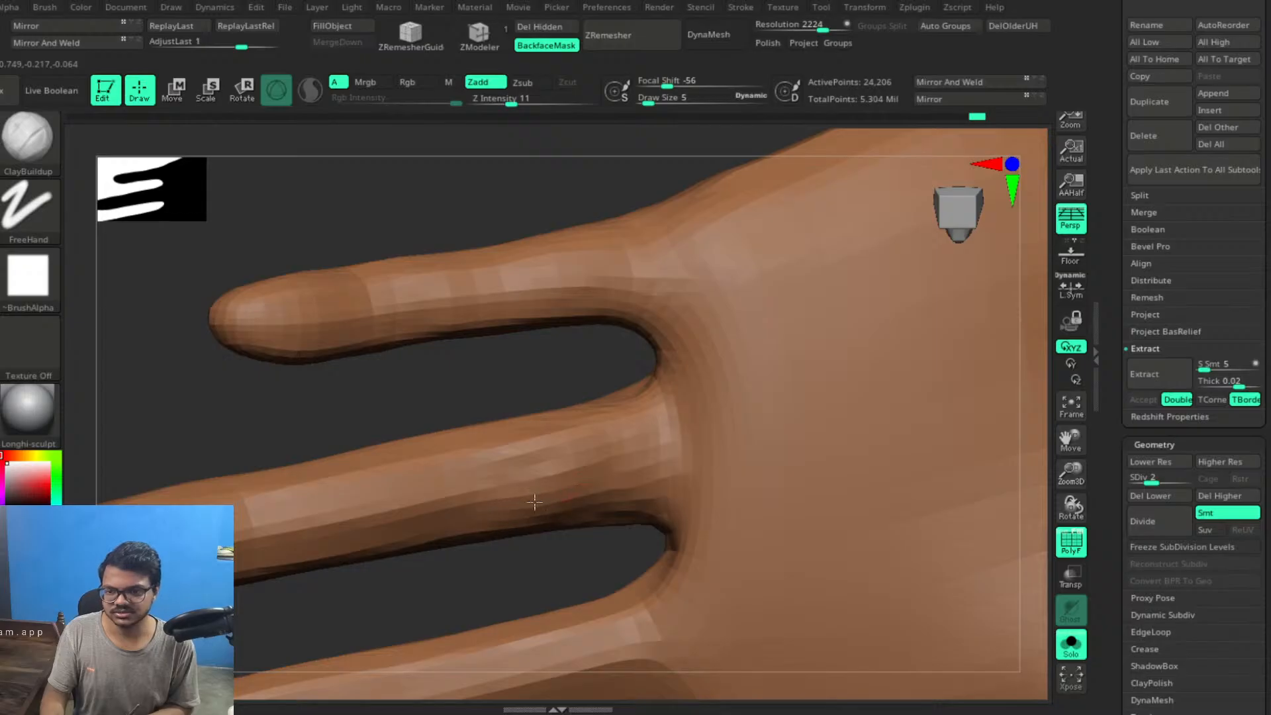
pyautogui.moveTo(559, 564); pyautogui.dragTo(613, 501)
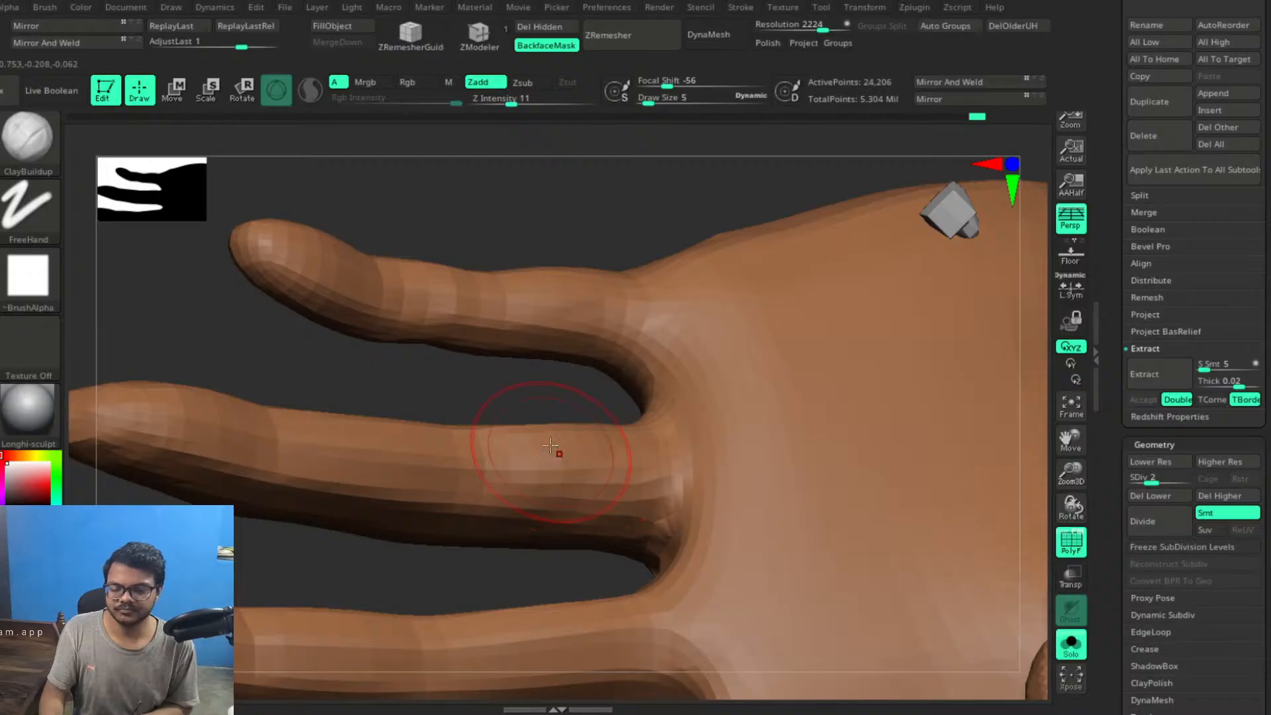
pyautogui.moveTo(572, 391); pyautogui.dragTo(628, 368)
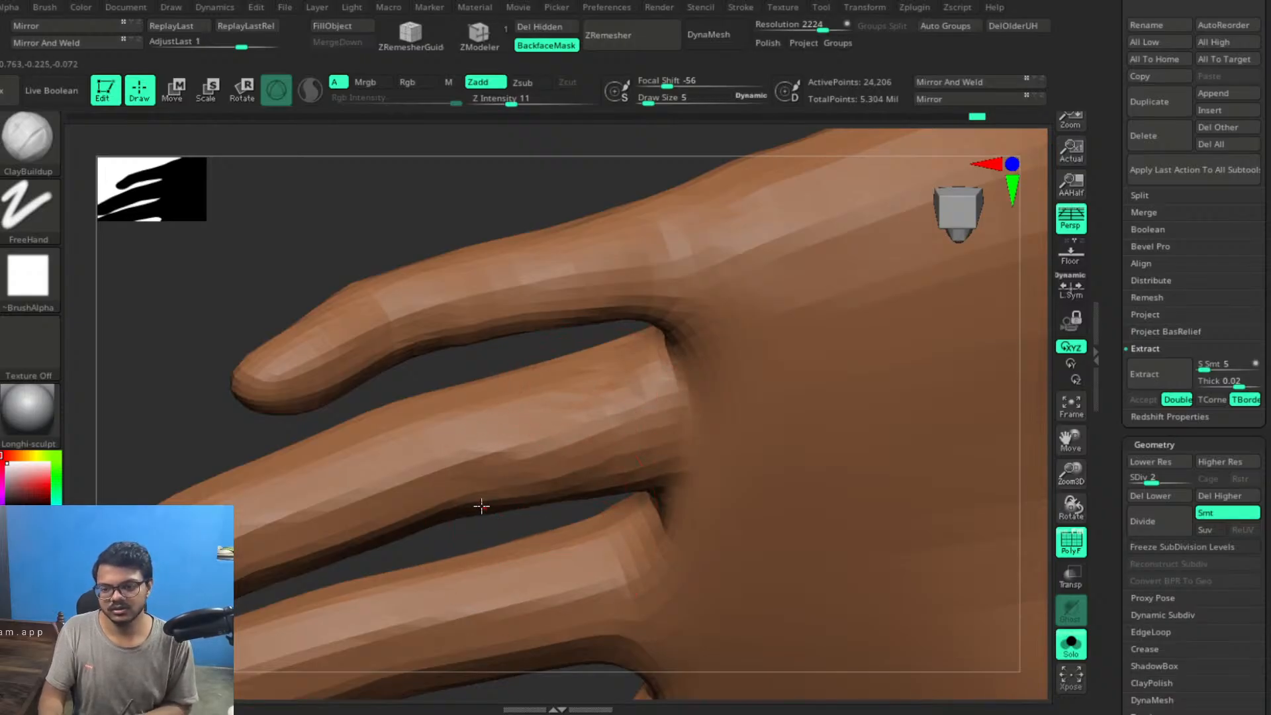
pyautogui.keyDown('alt'); pyautogui.moveTo(445, 508); pyautogui.dragTo(338, 420); pyautogui.keyUp('alt')
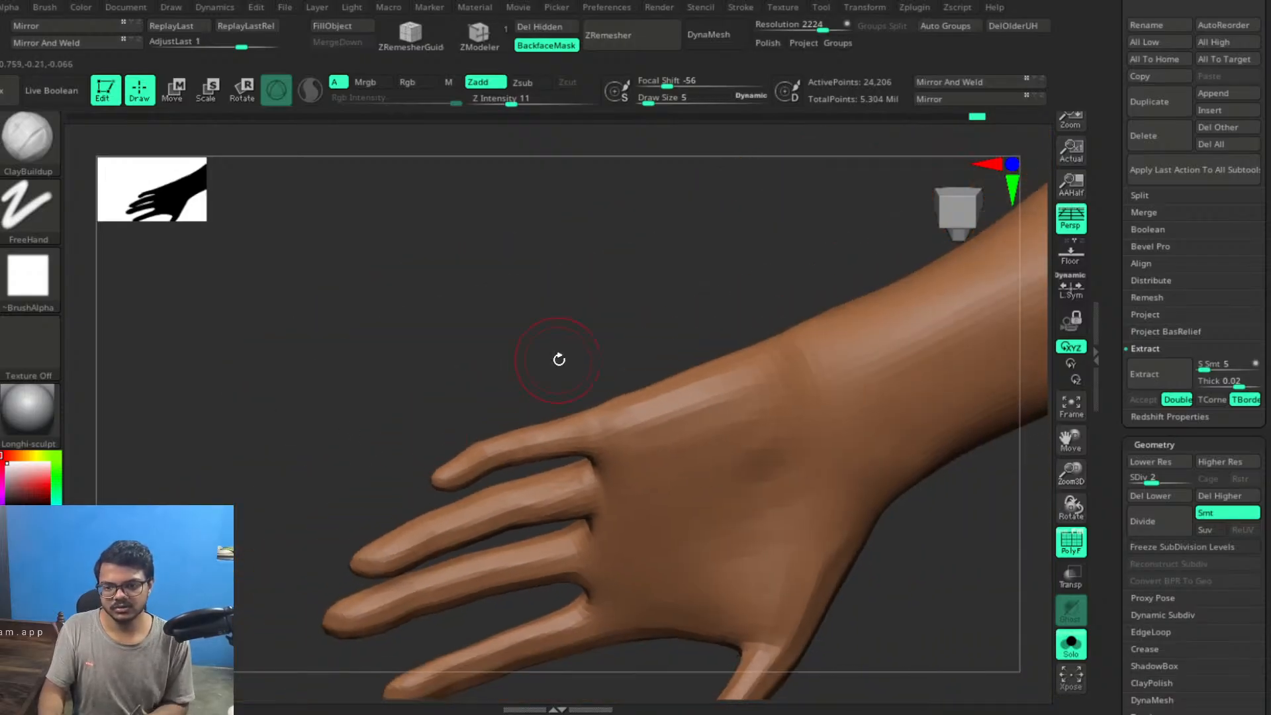
# Sculpt the fleshy heel of the palm on the little-finger side, defining its edge against the wrist and the palm's hollow
pyautogui.moveTo(559, 360); pyautogui.dragTo(635, 354)
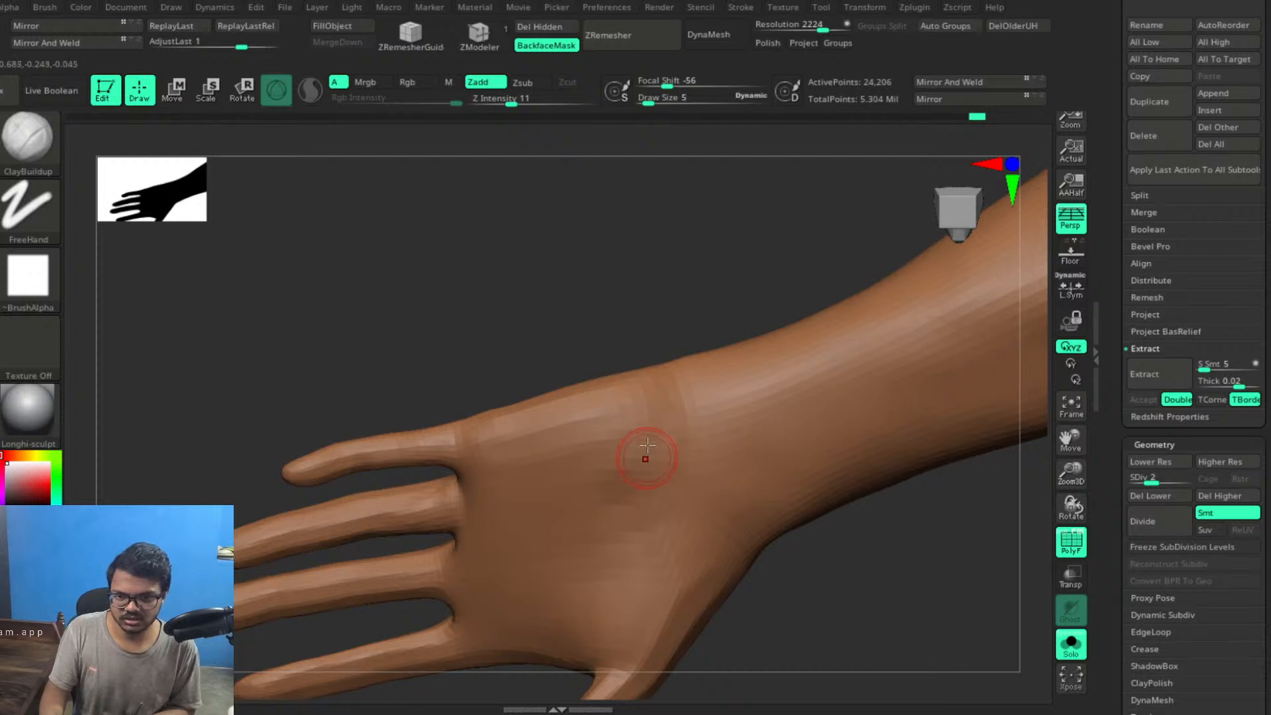
pyautogui.moveTo(685, 436); pyautogui.dragTo(622, 466)
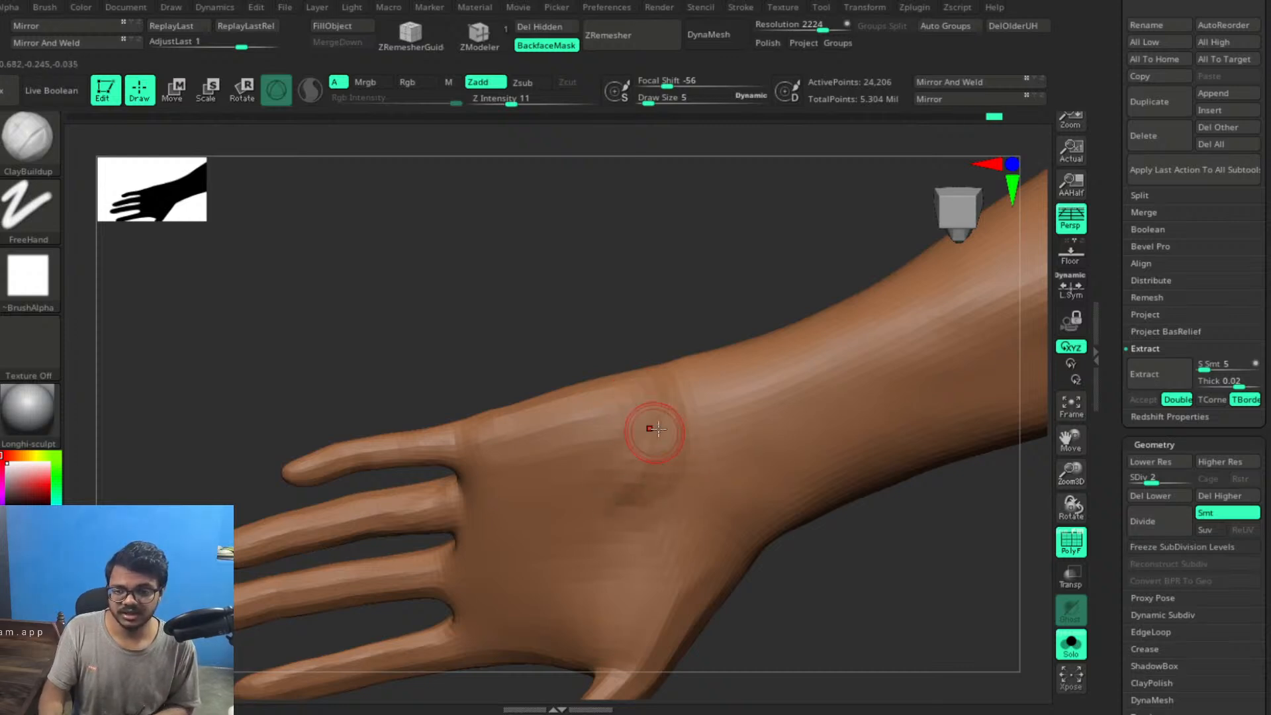
pyautogui.moveTo(627, 321); pyautogui.dragTo(638, 388)
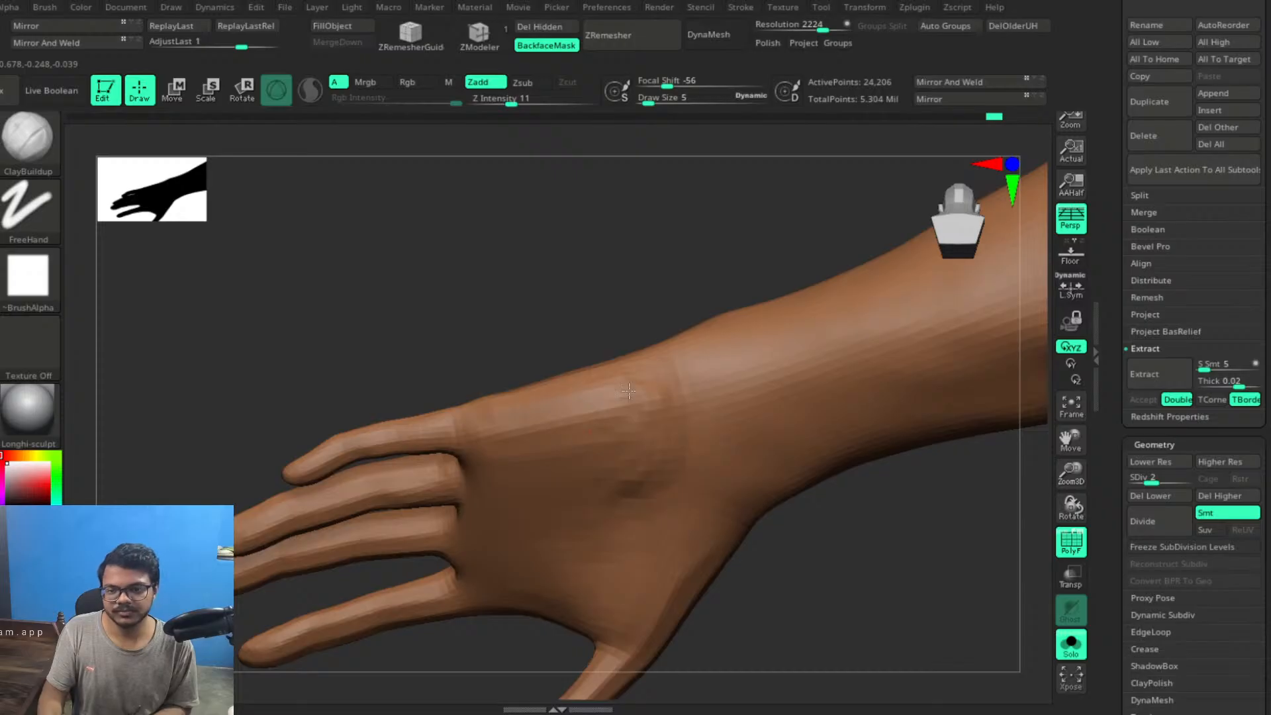
pyautogui.moveTo(618, 287)
pyautogui.mouseDown()
pyautogui.moveTo(553, 286)
pyautogui.moveTo(649, 337)
pyautogui.mouseUp()
# Build up the muscle mound at the base of the thumb and smooth its transition into the wrist and hand
pyautogui.moveTo(771, 556); pyautogui.dragTo(686, 496)
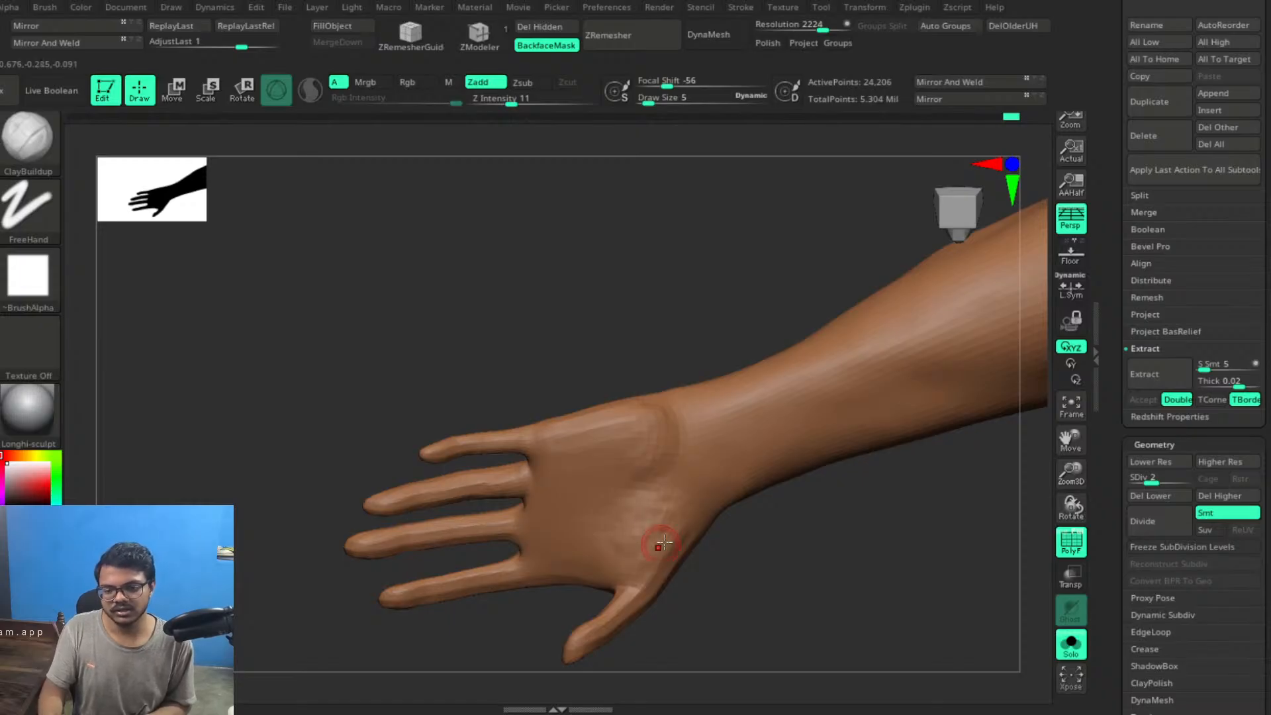
pyautogui.moveTo(662, 544); pyautogui.dragTo(747, 521, button='right')
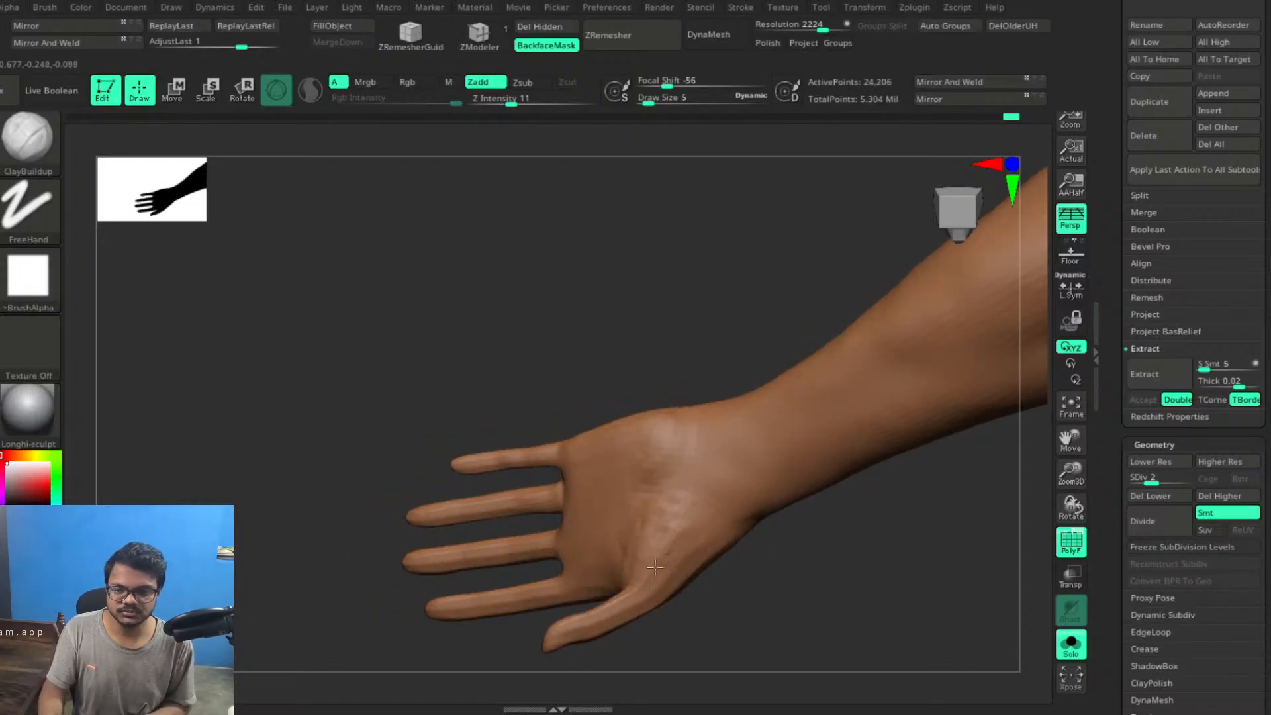
pyautogui.moveTo(669, 559); pyautogui.dragTo(690, 542, button='right')
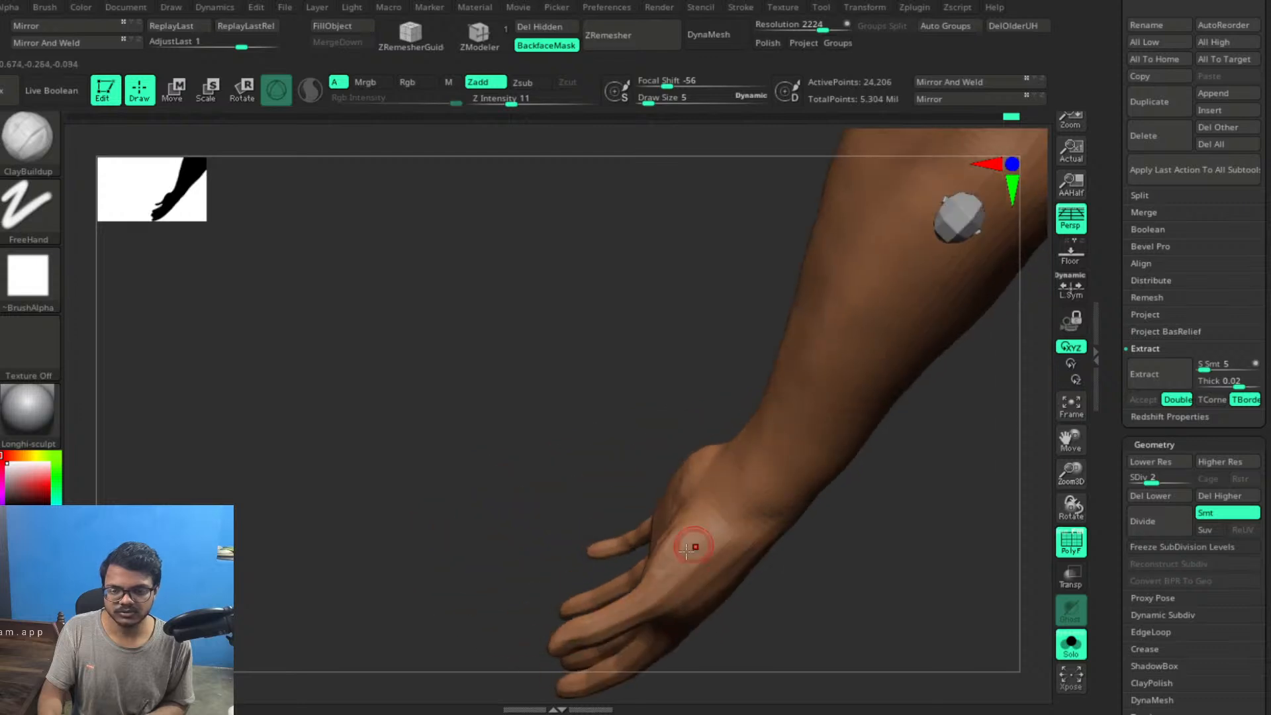
pyautogui.moveTo(656, 405)
pyautogui.mouseDown(button='right')
pyautogui.moveTo(806, 556)
pyautogui.moveTo(797, 380)
pyautogui.moveTo(854, 519)
pyautogui.moveTo(899, 536)
pyautogui.moveTo(851, 514)
pyautogui.moveTo(669, 369)
pyautogui.mouseUp(button='right')
pyautogui.press('shift')
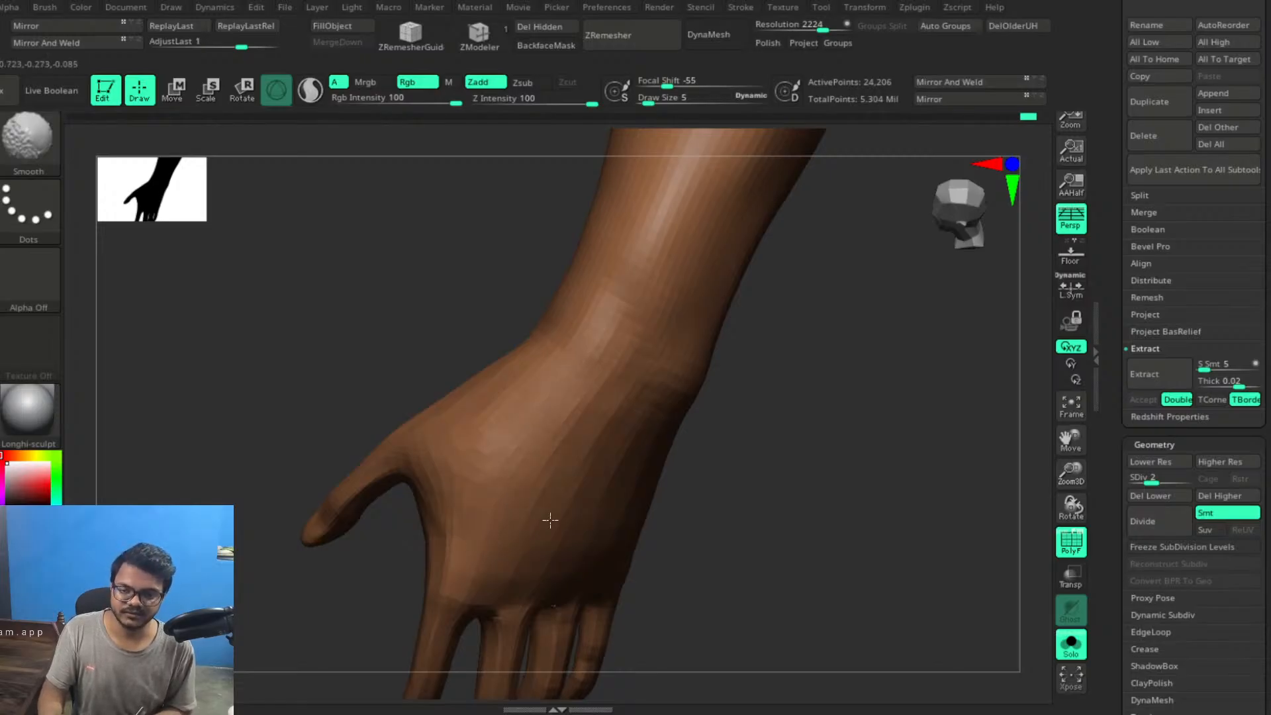
pyautogui.moveTo(771, 502)
pyautogui.mouseDown(button='right')
pyautogui.moveTo(716, 486)
pyautogui.moveTo(511, 332)
pyautogui.mouseUp(button='right')
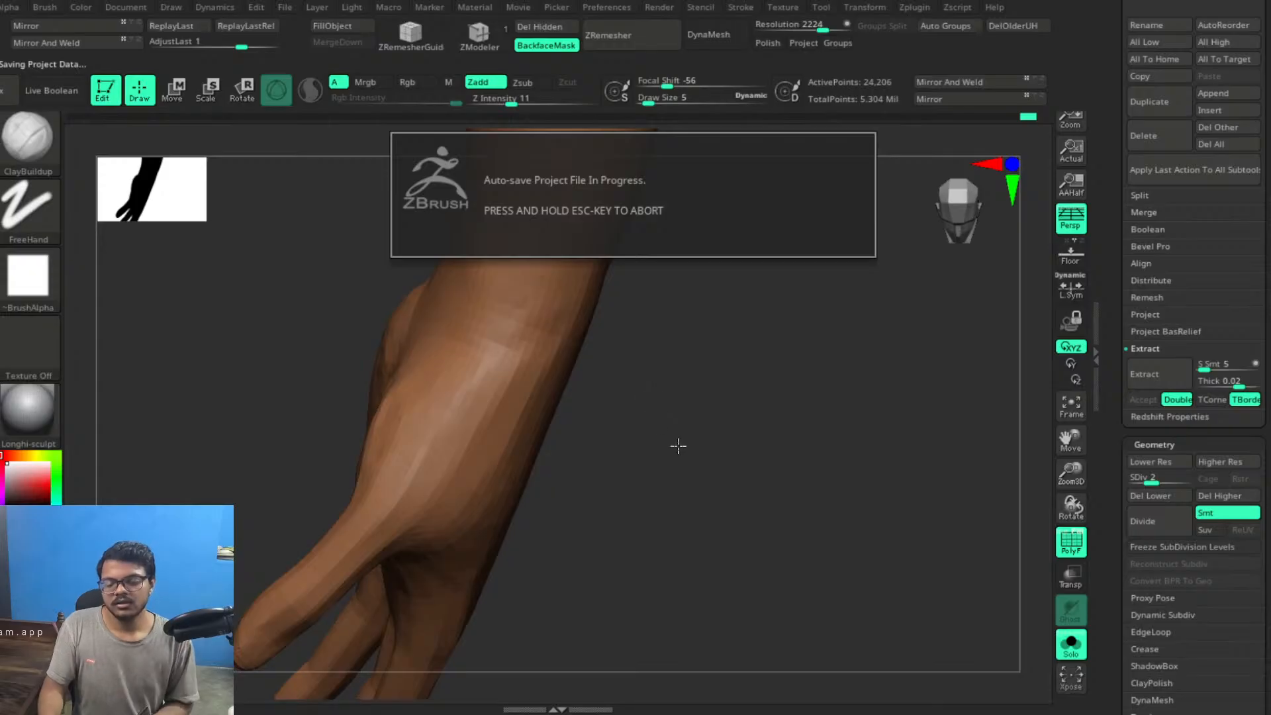
# Open the preferences and look through them for the QuickSave settings
pyautogui.moveTo(664, 393); pyautogui.dragTo(664, 392, button='right')
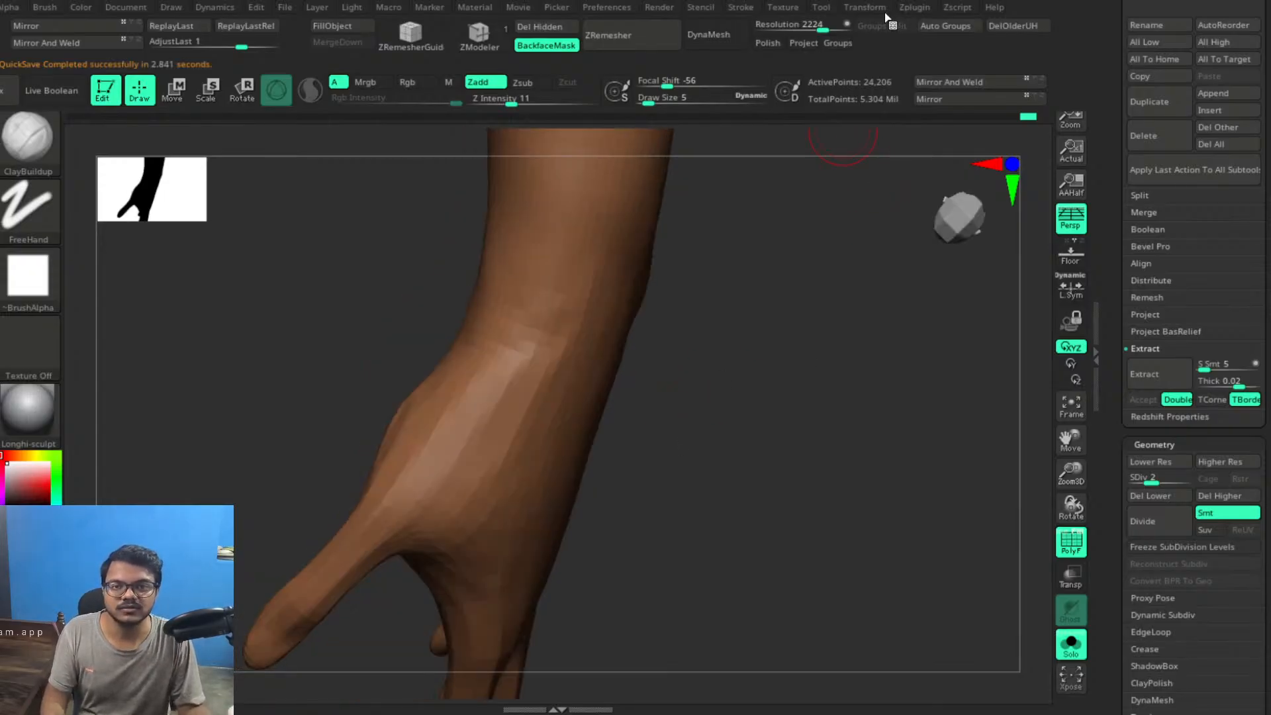
pyautogui.click(621, 11)
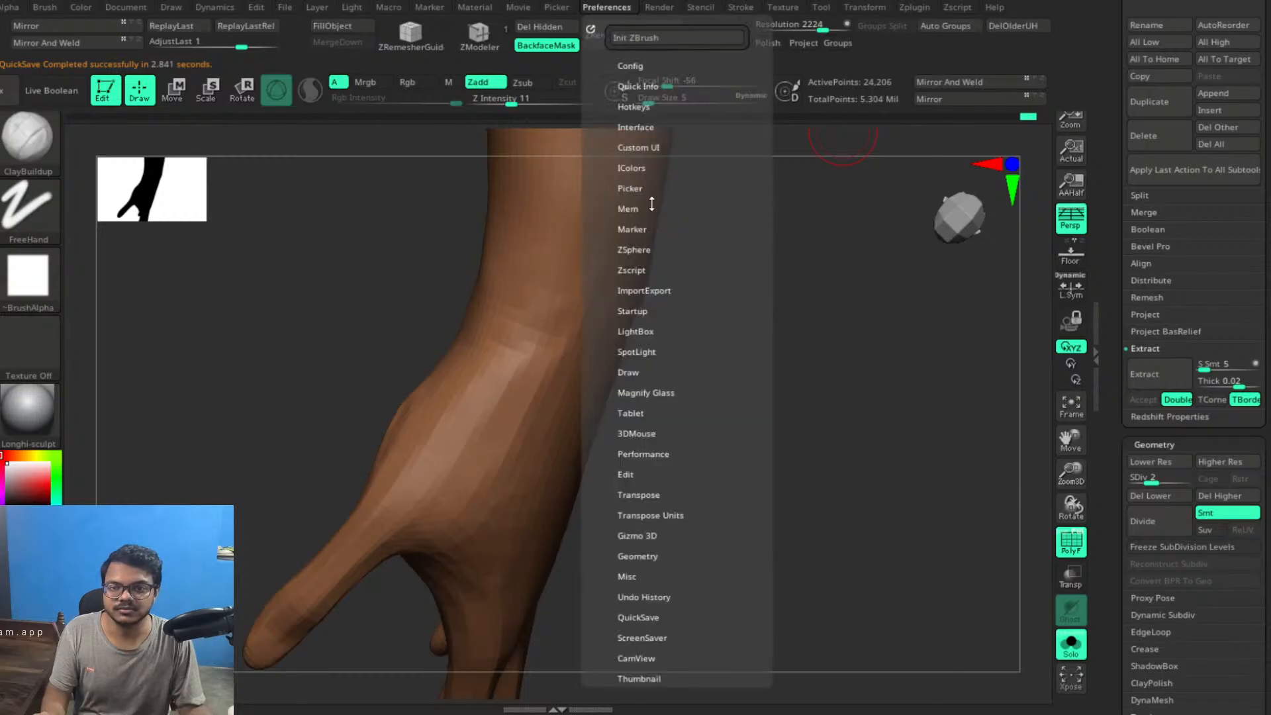
pyautogui.scroll(-5, 676, 520)
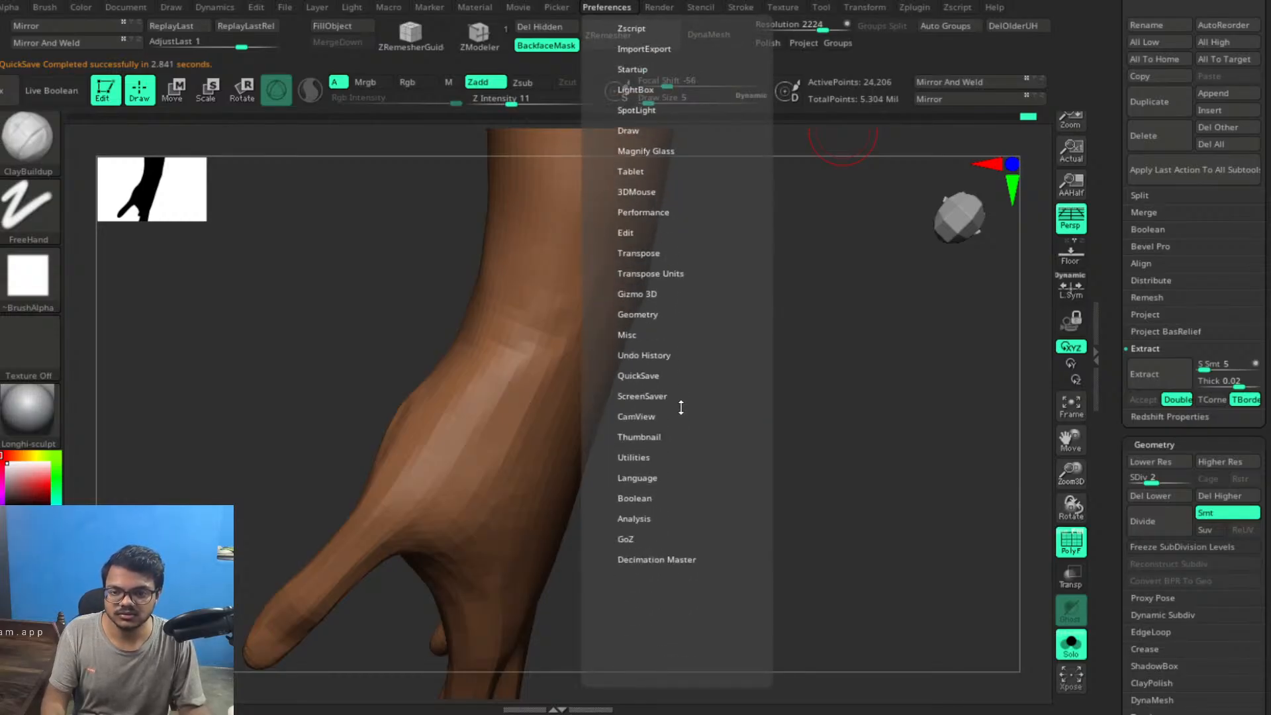
# Set the QuickSave maximum duration to 15 minutes
pyautogui.click(640, 376)
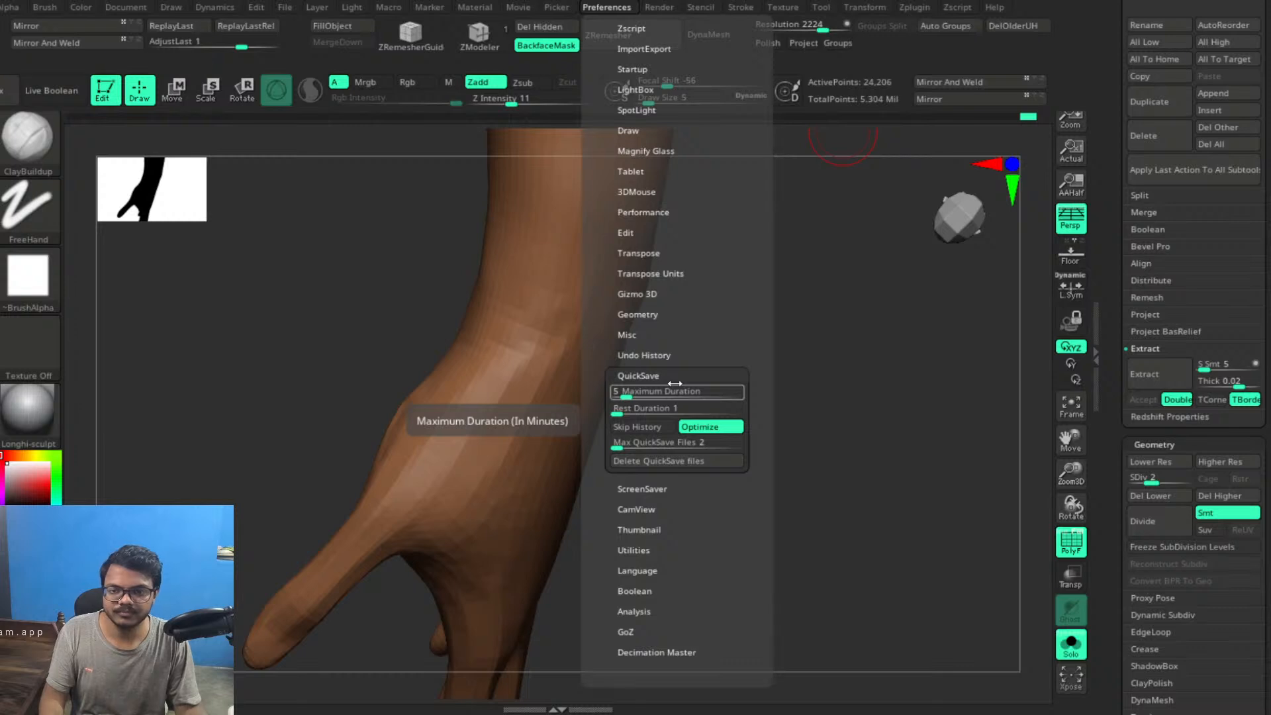
pyautogui.click(674, 389)
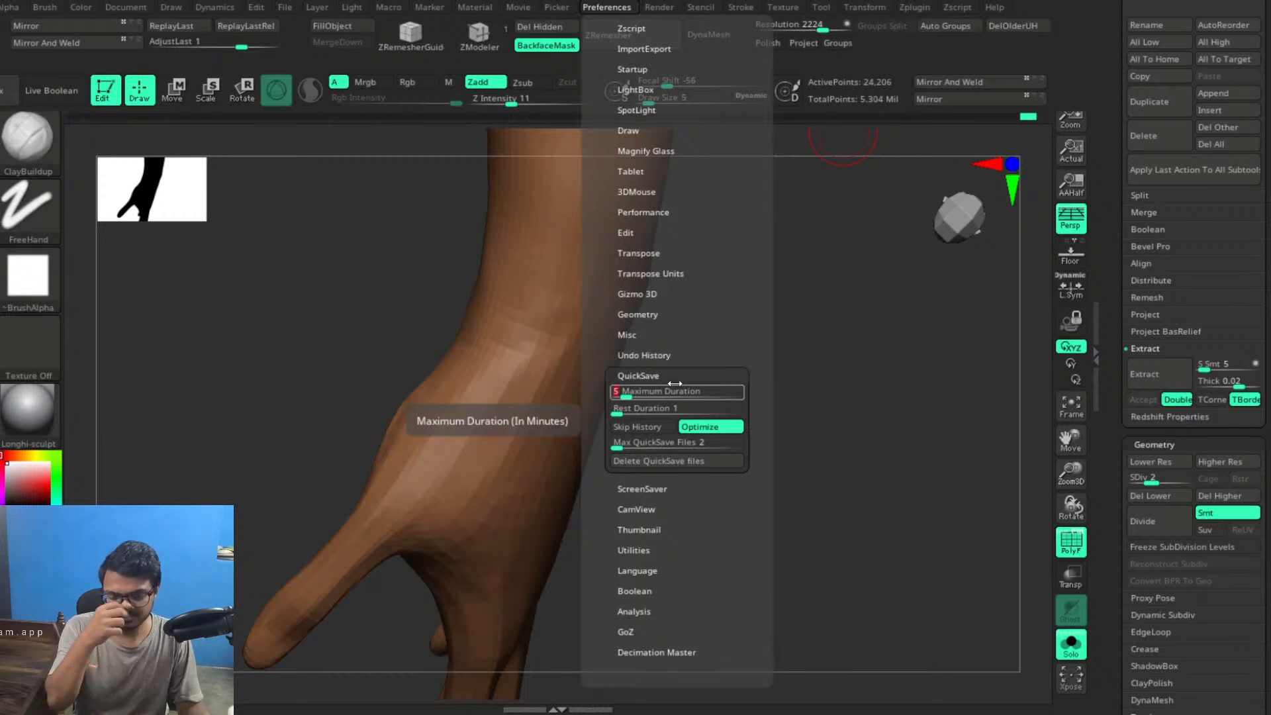
pyautogui.write('10')
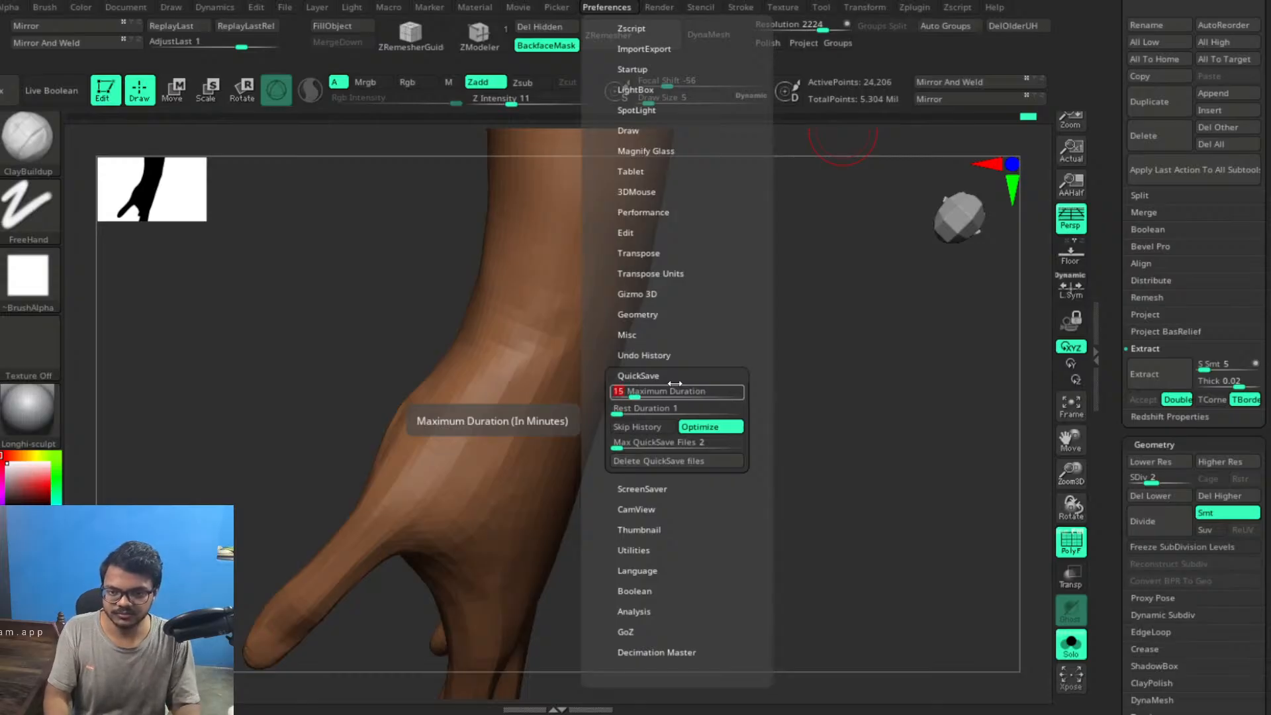
pyautogui.press('Return')
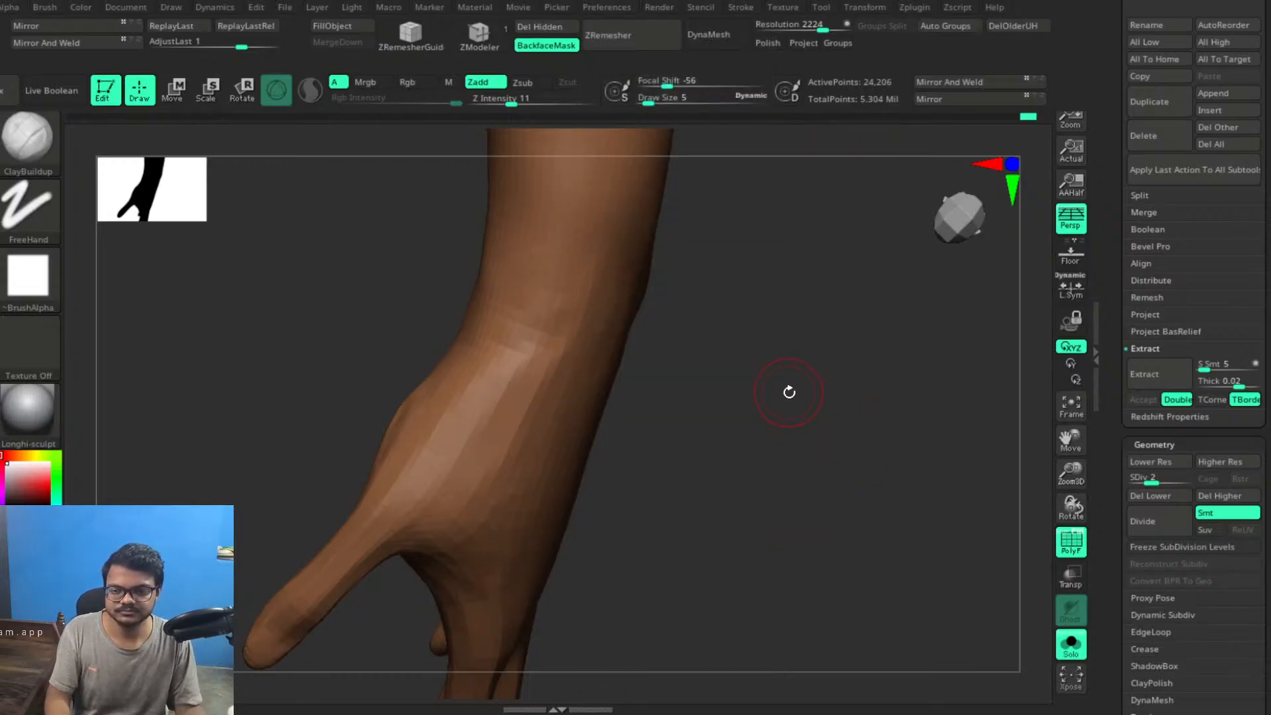
# Raise the ClayBuildup brush's Z Intensity to 24 for work on the palm side of the hand
pyautogui.moveTo(789, 388); pyautogui.dragTo(819, 456)
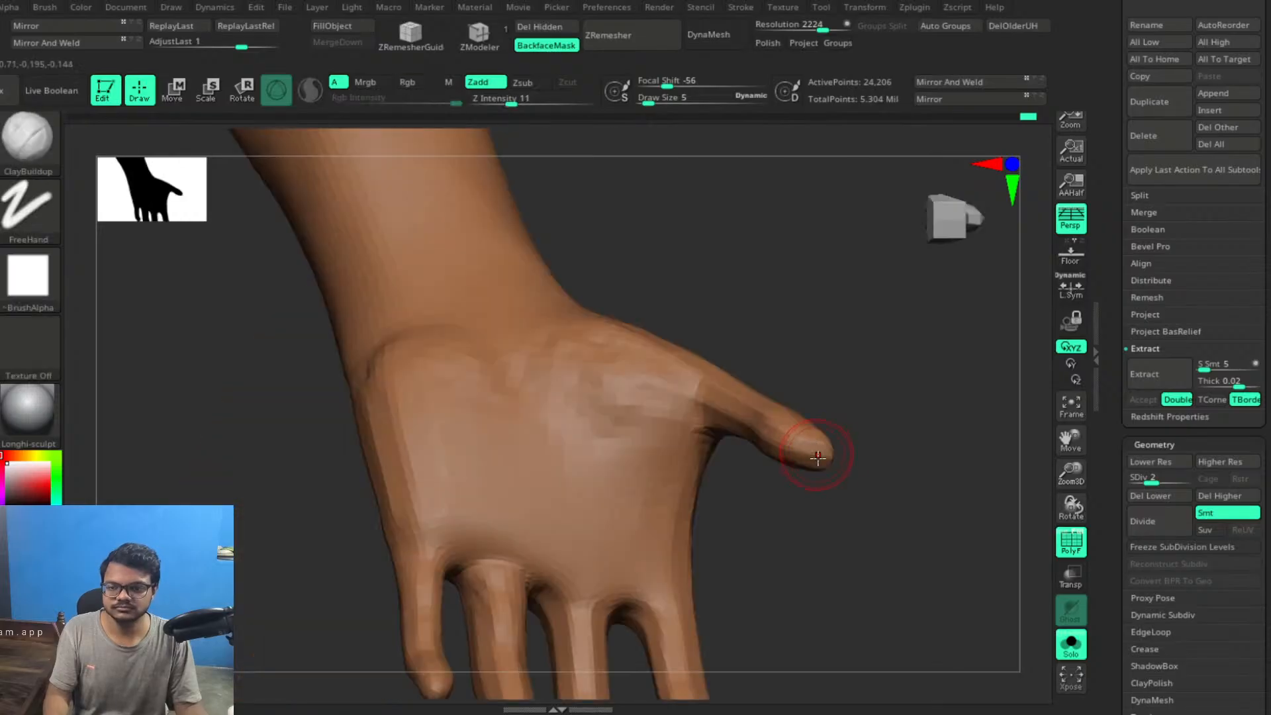
pyautogui.moveTo(865, 519); pyautogui.dragTo(796, 429)
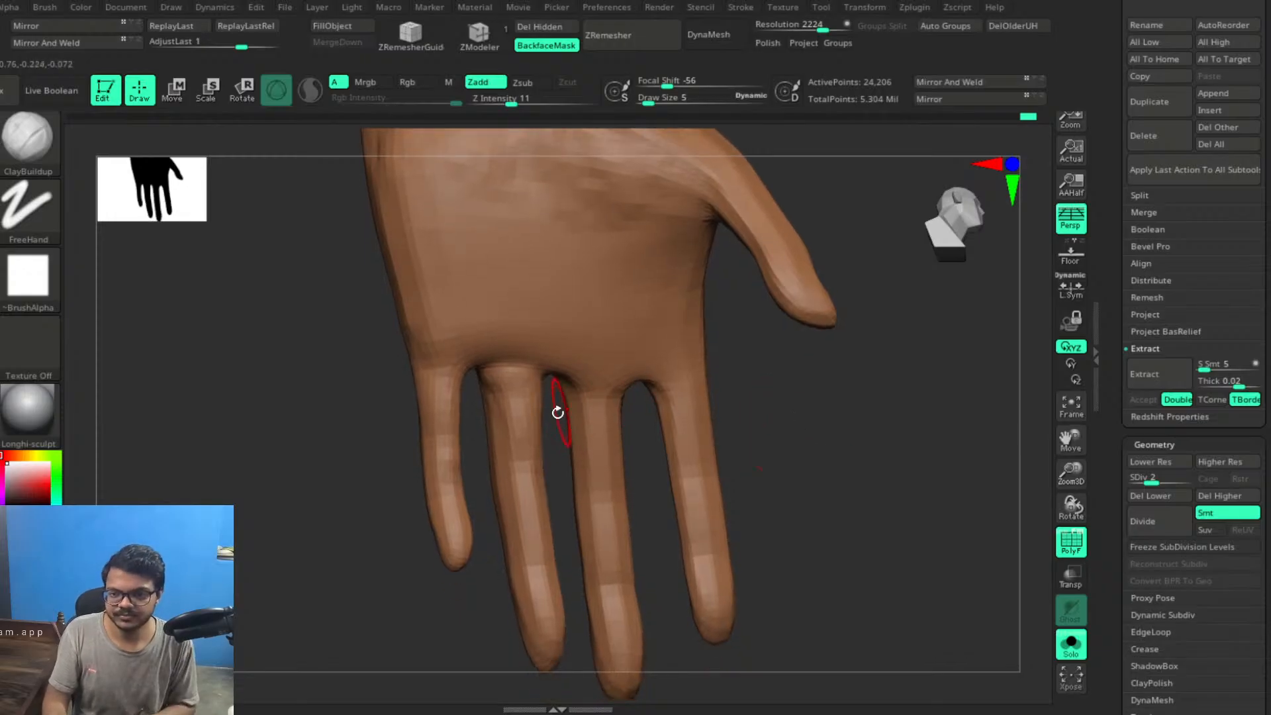
pyautogui.press('shift')
pyautogui.press('space')
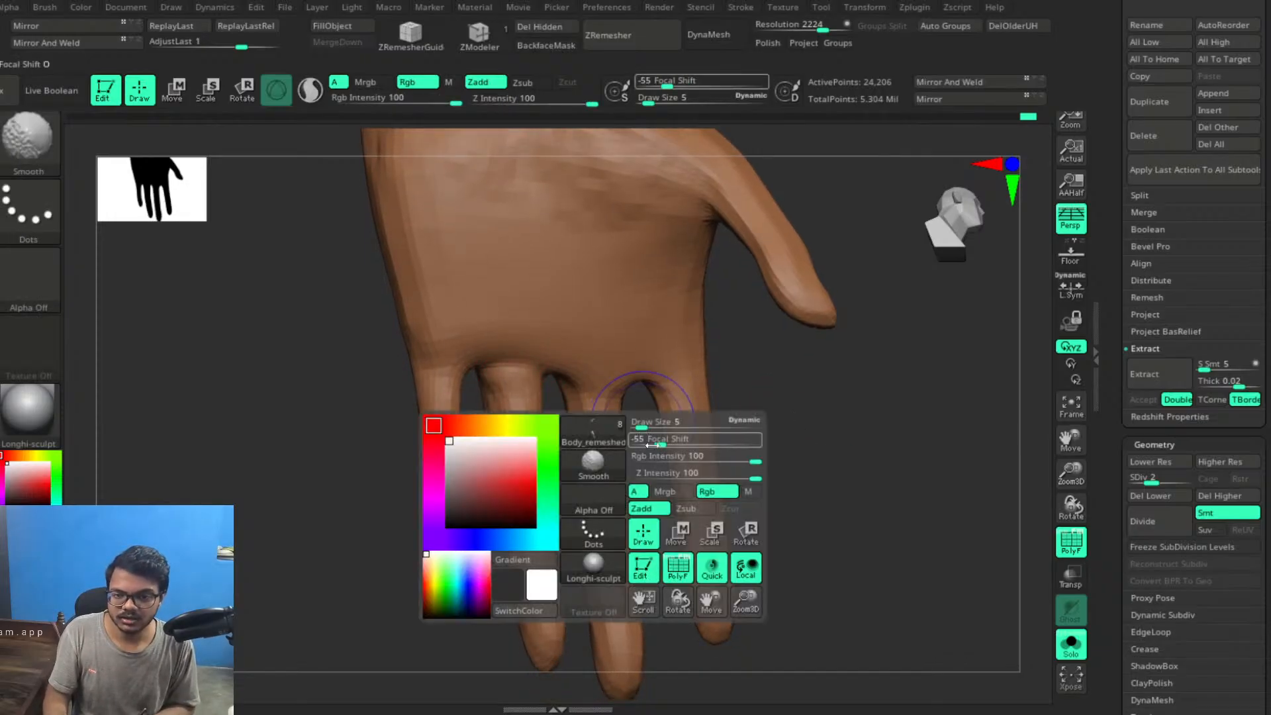
pyautogui.press('space')
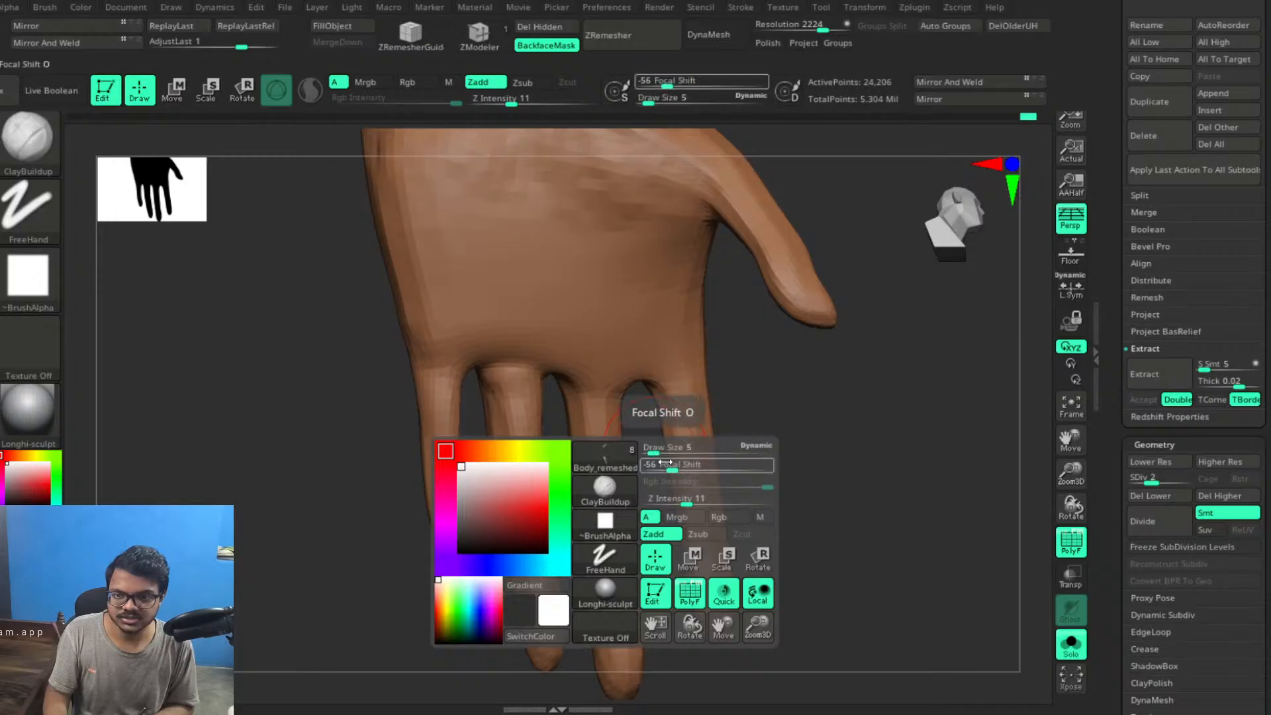
pyautogui.moveTo(686, 501); pyautogui.dragTo(705, 502)
# Build up and smooth the palm and the undersides of the finger bases with the ClayBuildup brush
pyautogui.keyDown('alt'); pyautogui.moveTo(783, 417); pyautogui.dragTo(823, 462); pyautogui.keyUp('alt')
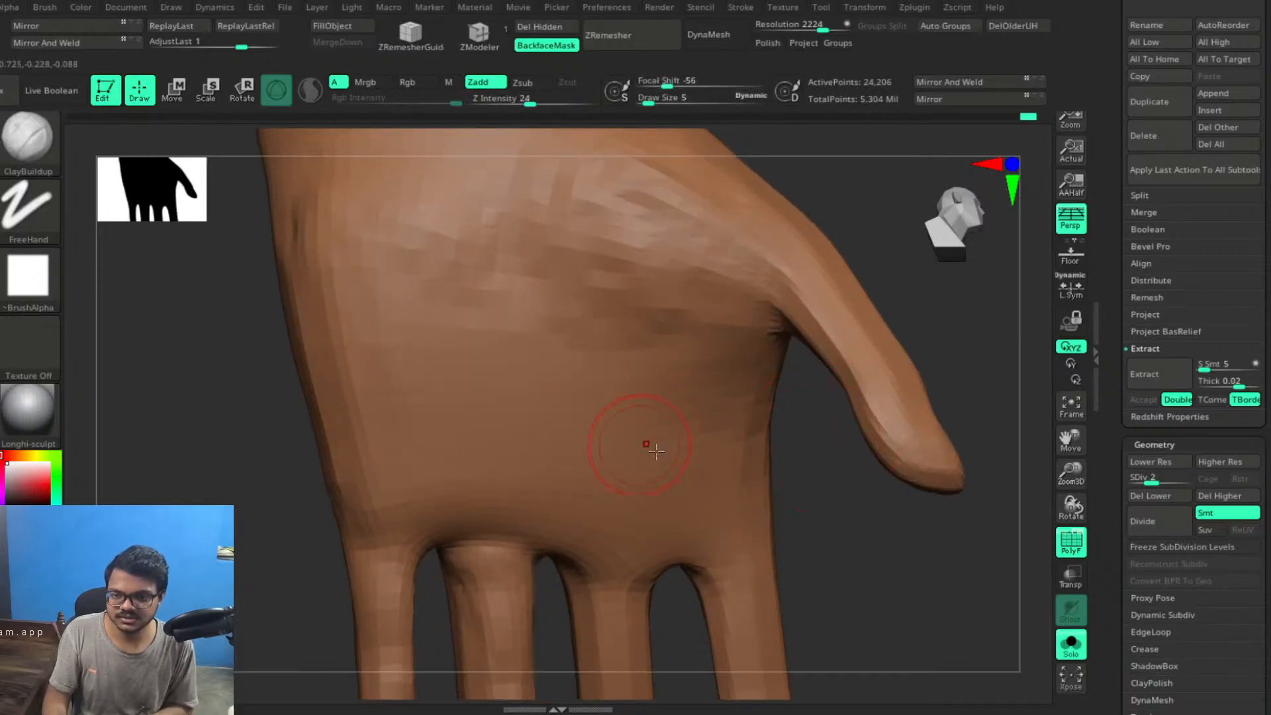
pyautogui.keyDown('alt'); pyautogui.moveTo(883, 543); pyautogui.dragTo(916, 574); pyautogui.keyUp('alt')
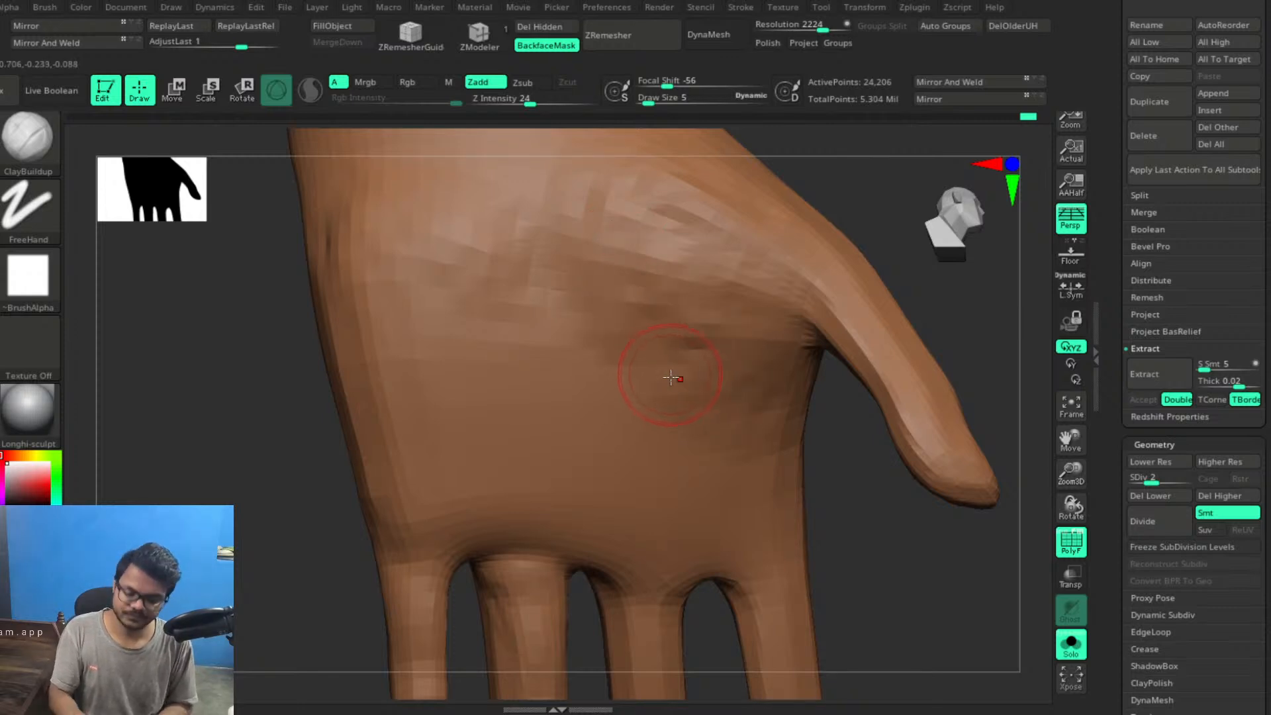
pyautogui.moveTo(837, 539)
pyautogui.keyDown('alt'); pyautogui.mouseDown()
pyautogui.moveTo(832, 450)
pyautogui.moveTo(876, 443)
pyautogui.moveTo(884, 478)
pyautogui.mouseUp(); pyautogui.keyUp('alt')
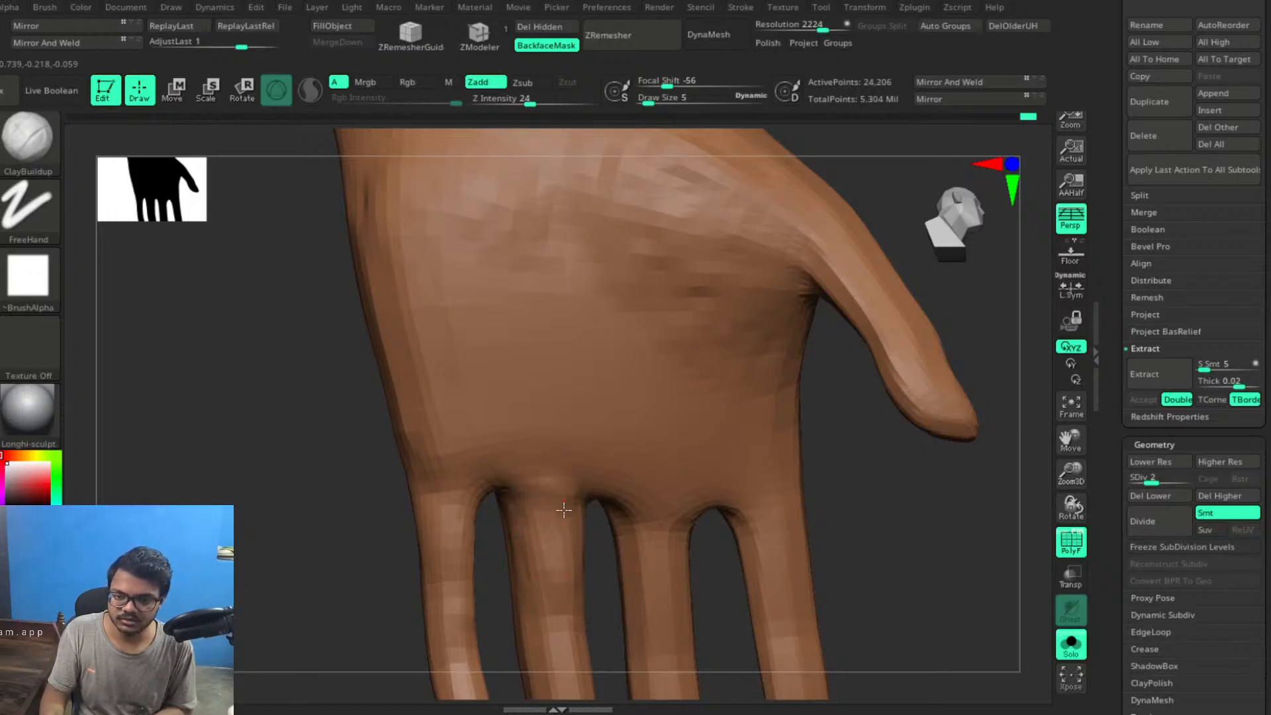
pyautogui.press('shift')
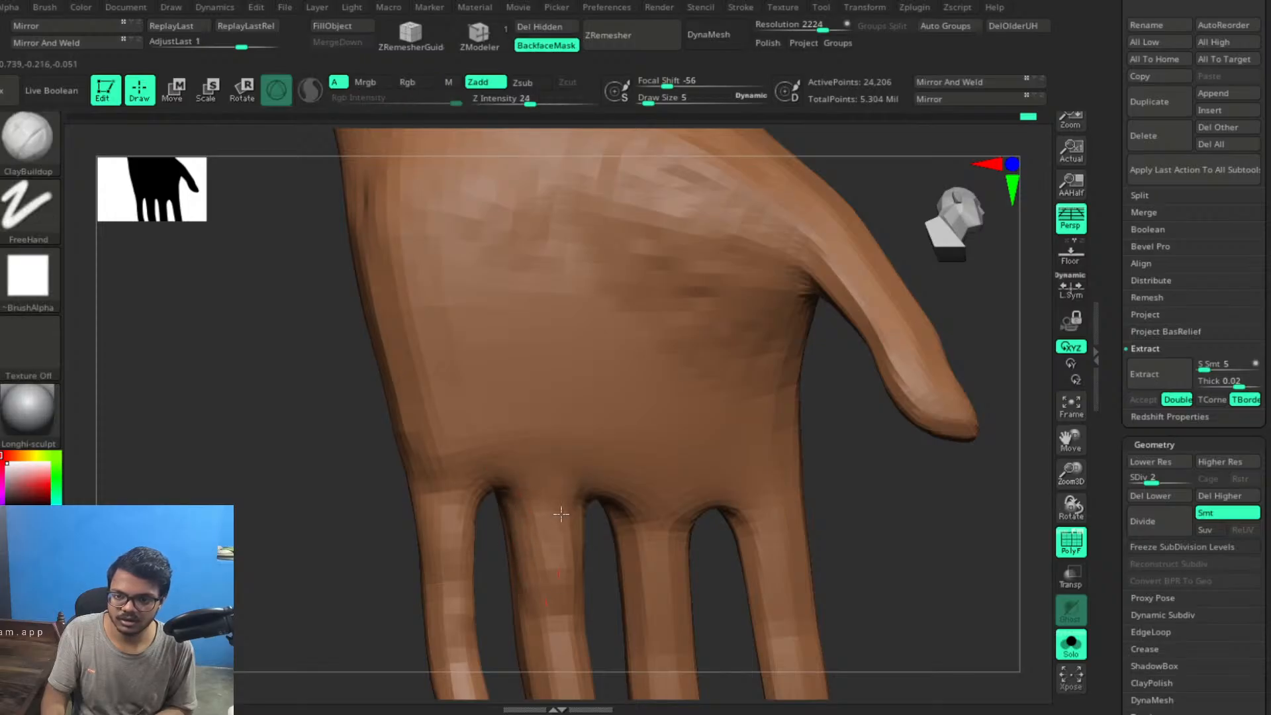
pyautogui.moveTo(613, 586); pyautogui.dragTo(486, 569, button='right')
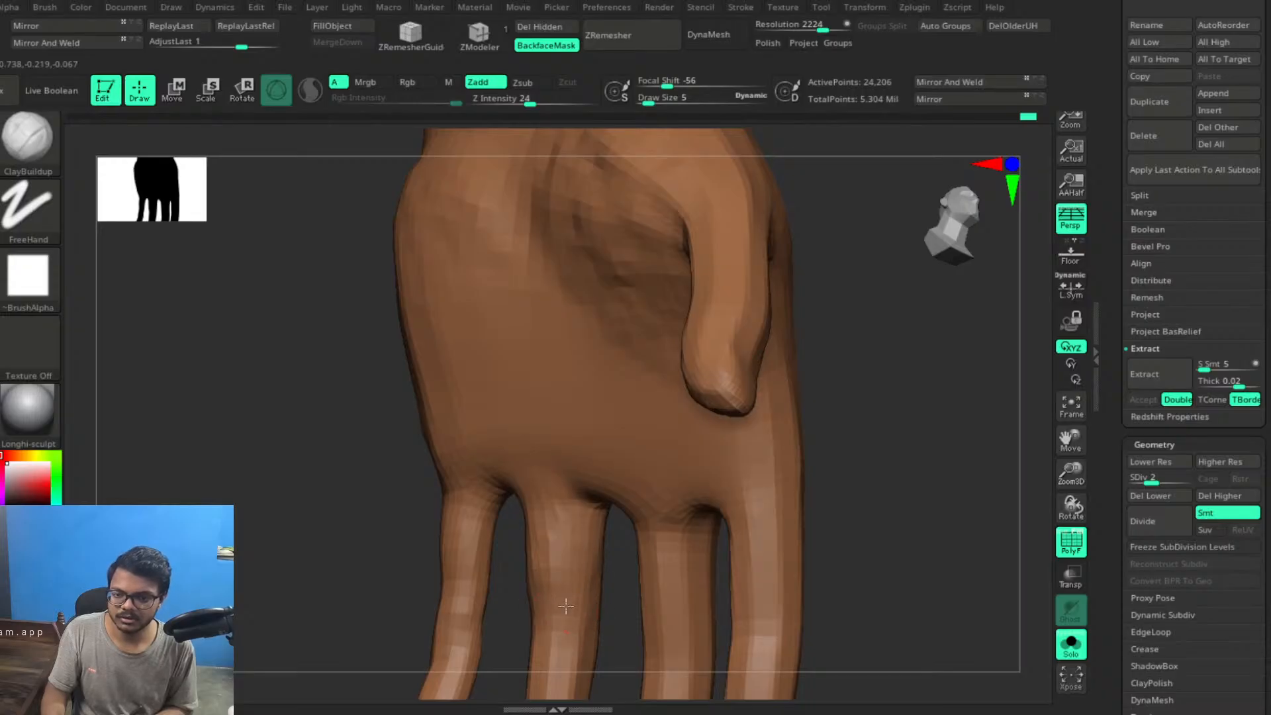
pyautogui.moveTo(459, 640); pyautogui.dragTo(582, 569, button='right')
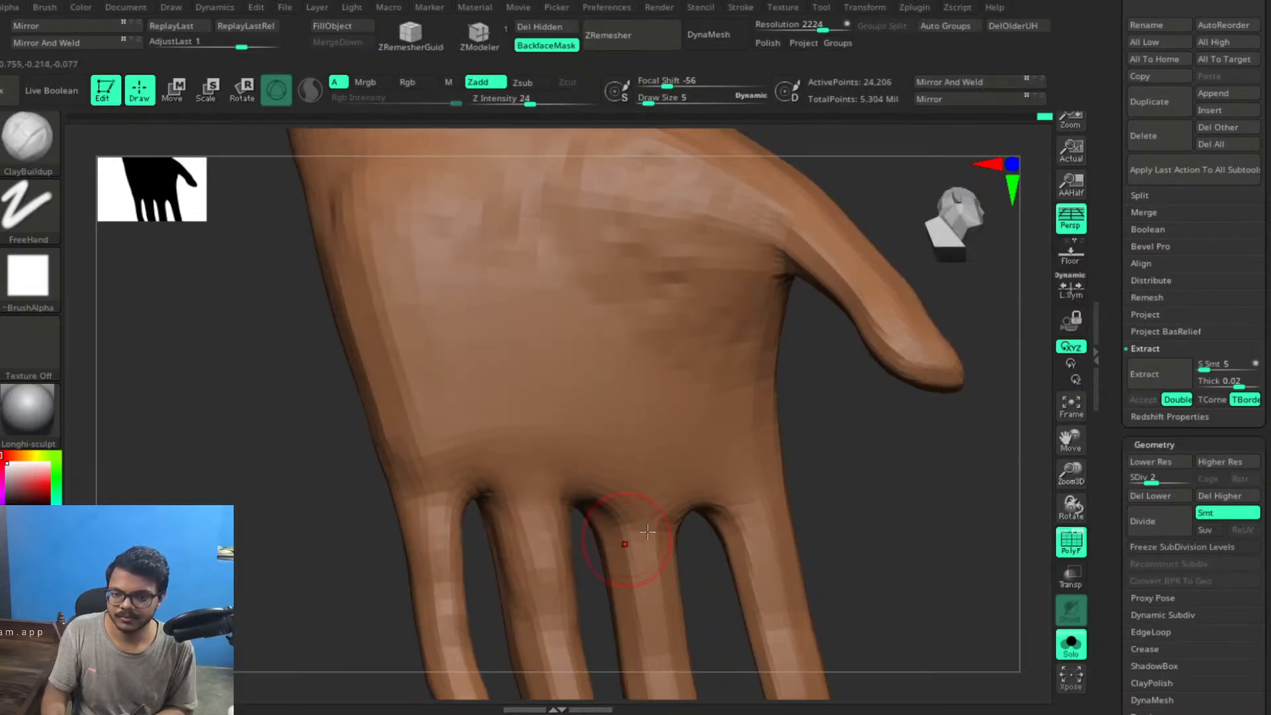
pyautogui.moveTo(837, 501); pyautogui.dragTo(533, 577, button='right')
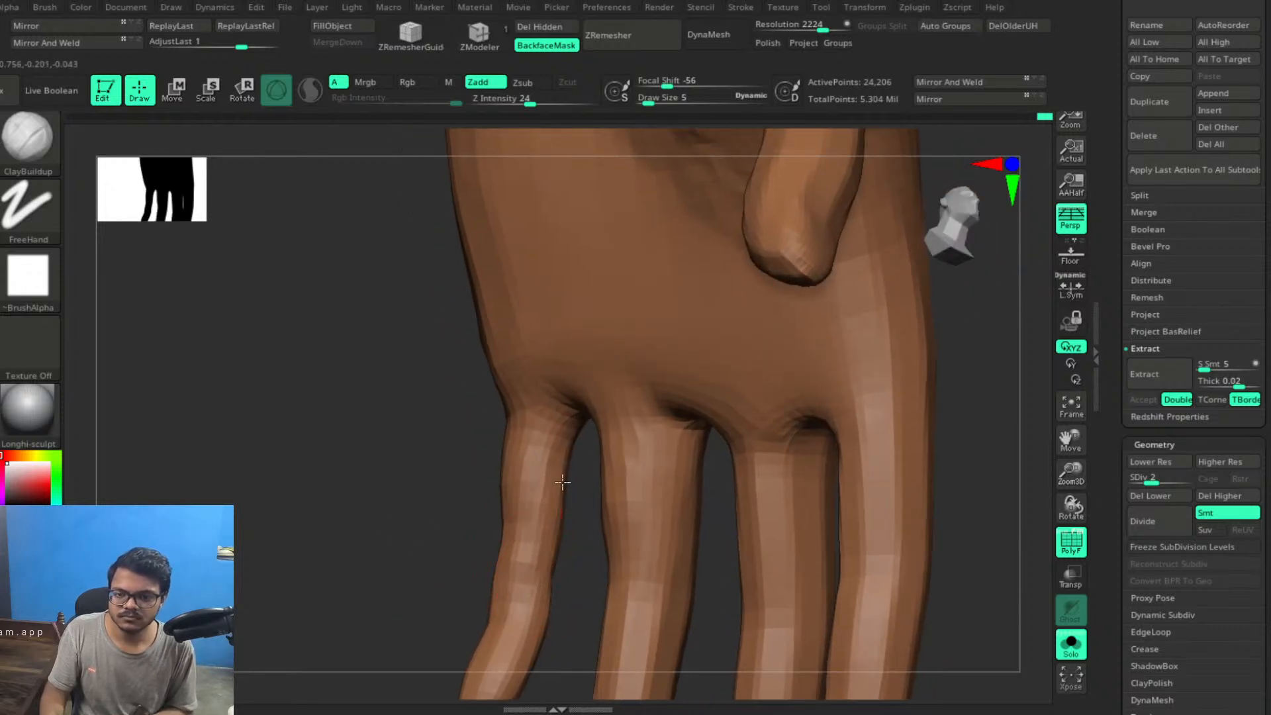
# Sculpt volume onto the little finger and its knuckle area on the back of the hand
pyautogui.moveTo(372, 530); pyautogui.dragTo(464, 452, button='right')
pyautogui.moveTo(434, 439)
pyautogui.mouseDown()
pyautogui.moveTo(441, 421)
pyautogui.moveTo(455, 450)
pyautogui.moveTo(409, 401)
pyautogui.moveTo(397, 407)
pyautogui.moveTo(516, 489)
pyautogui.mouseUp()
pyautogui.moveTo(755, 417)
pyautogui.mouseDown(button='right')
pyautogui.moveTo(735, 435)
pyautogui.moveTo(721, 391)
pyautogui.moveTo(722, 450)
pyautogui.moveTo(735, 301)
pyautogui.moveTo(762, 378)
pyautogui.moveTo(754, 406)
pyautogui.mouseUp(button='right')
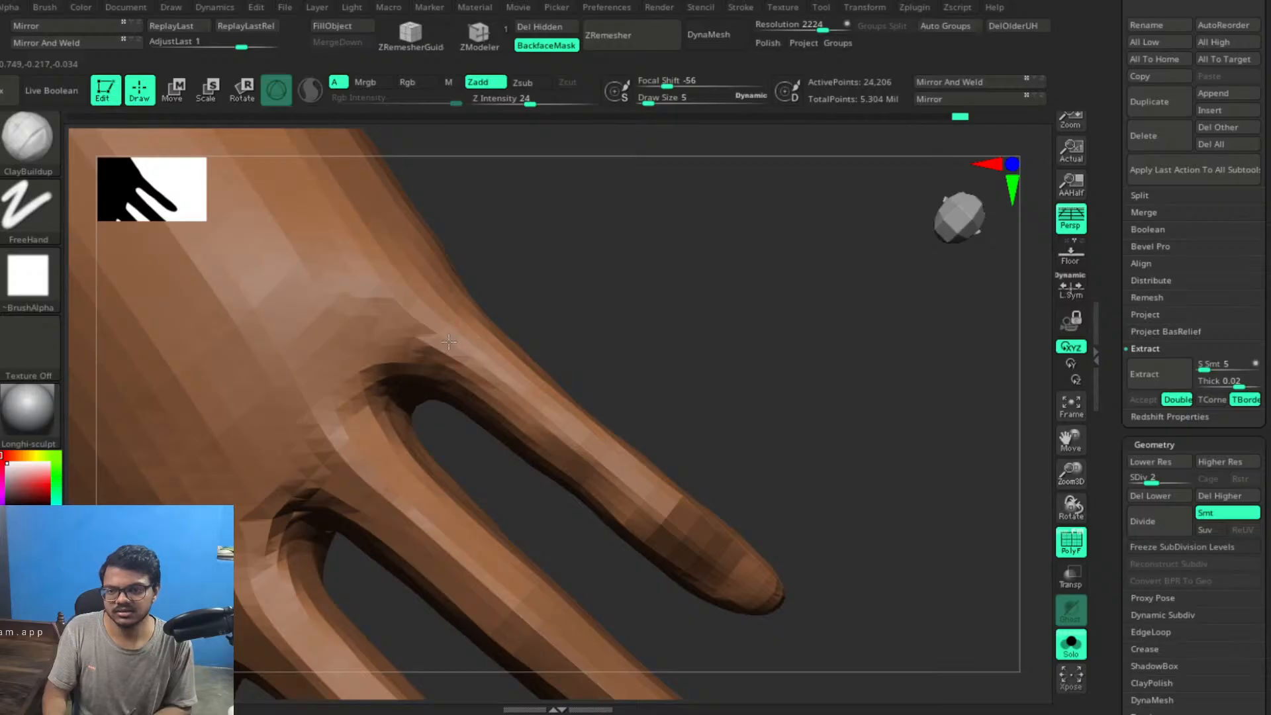
pyautogui.moveTo(650, 319); pyautogui.dragTo(666, 299, button='right')
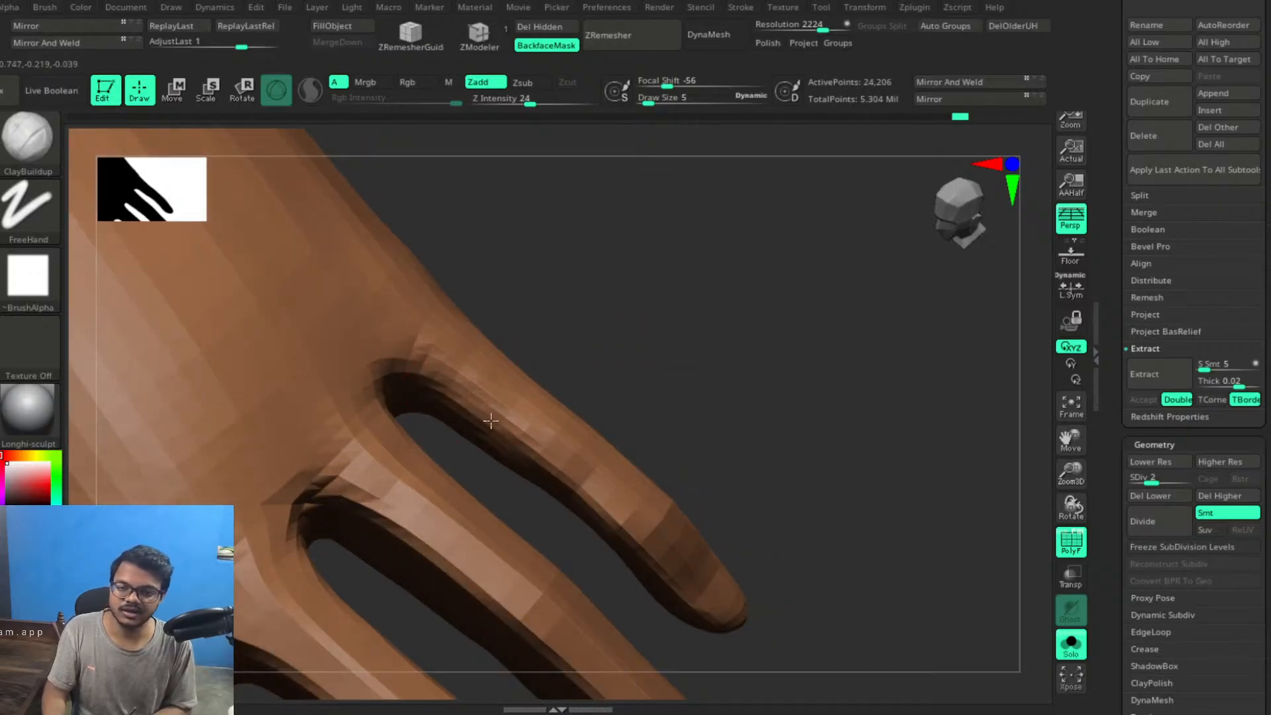
pyautogui.moveTo(712, 414); pyautogui.dragTo(596, 454, button='right')
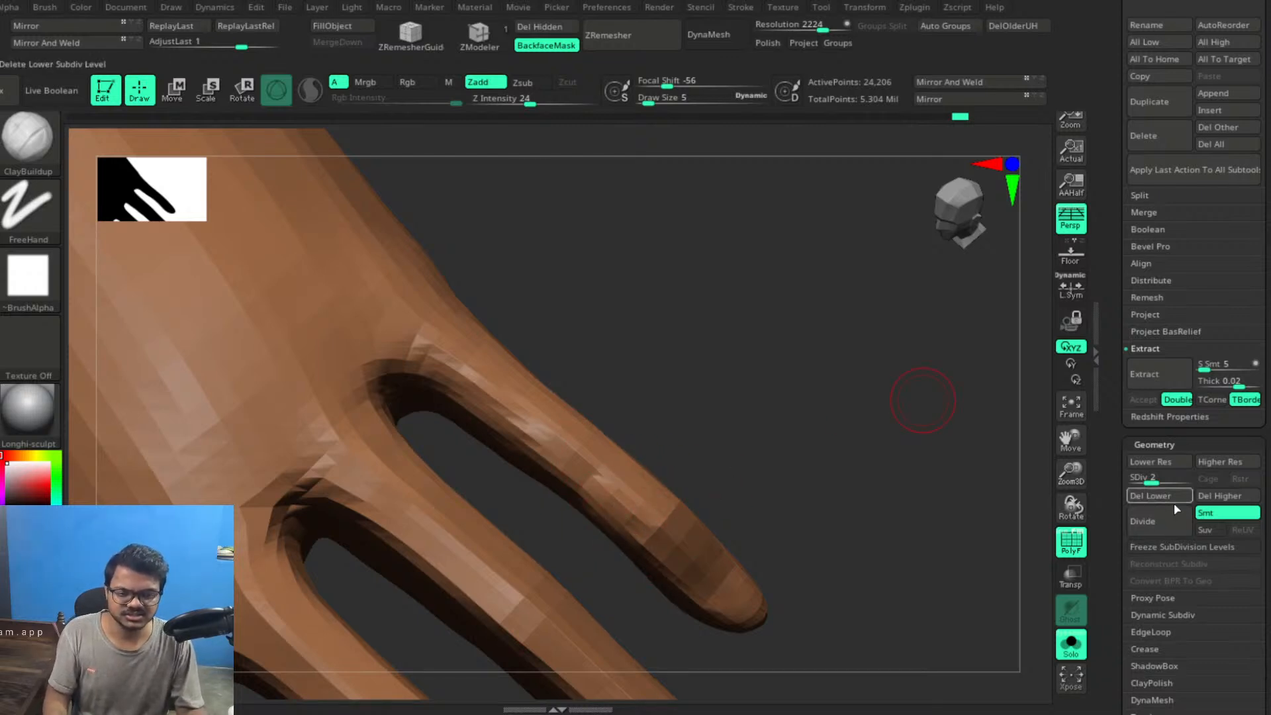
# Switch the hand mesh to subdivision level 3
pyautogui.click(1165, 483)
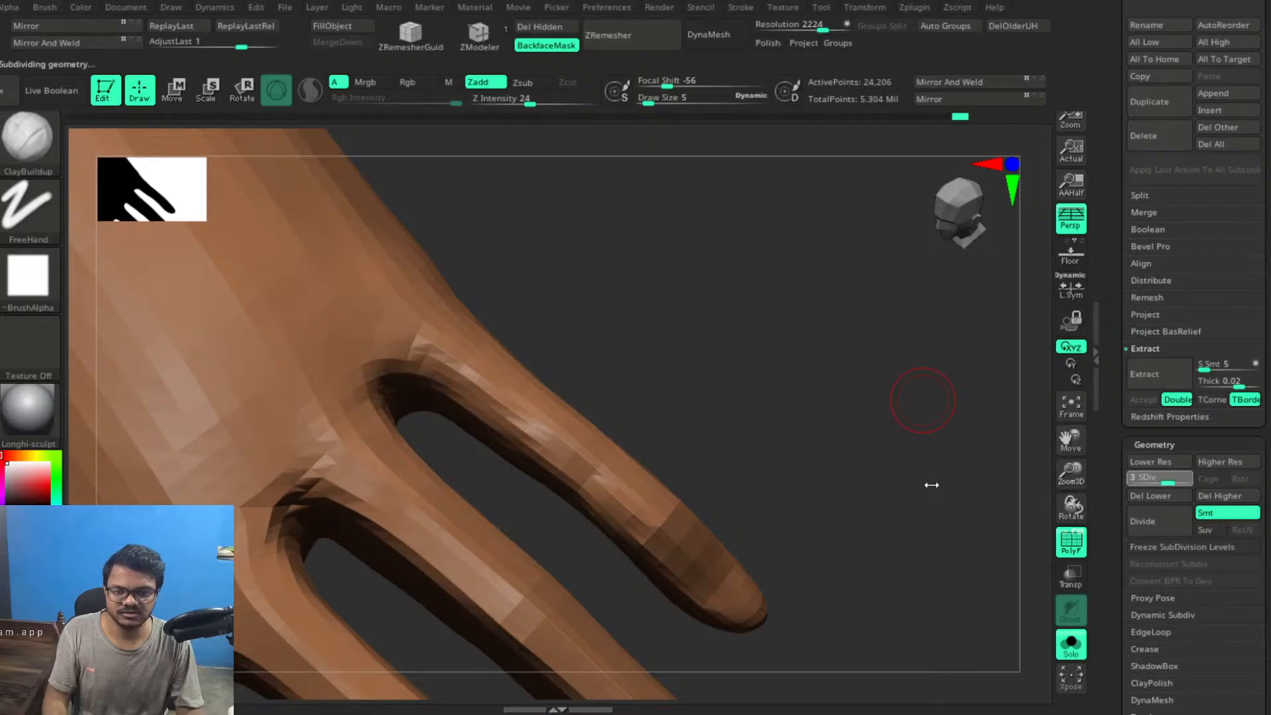
pyautogui.moveTo(728, 403); pyautogui.dragTo(736, 367)
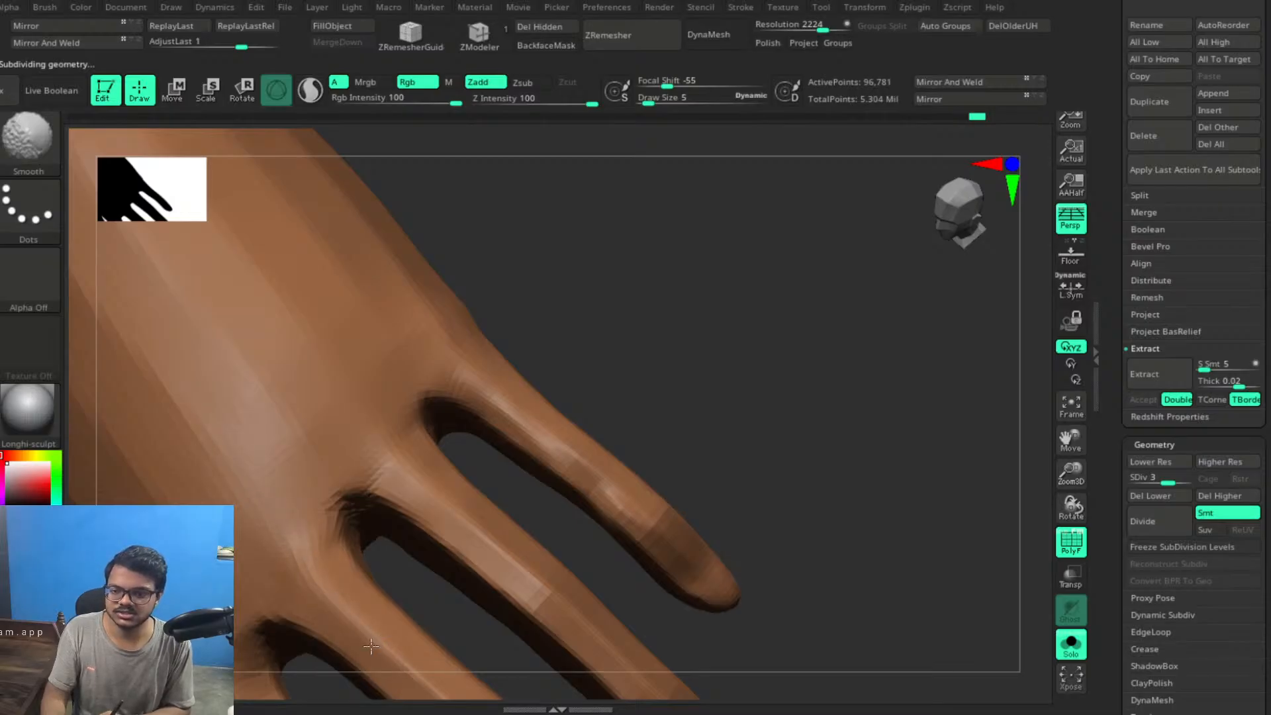
pyautogui.moveTo(746, 394)
pyautogui.mouseDown()
pyautogui.moveTo(763, 338)
pyautogui.moveTo(697, 328)
pyautogui.mouseUp()
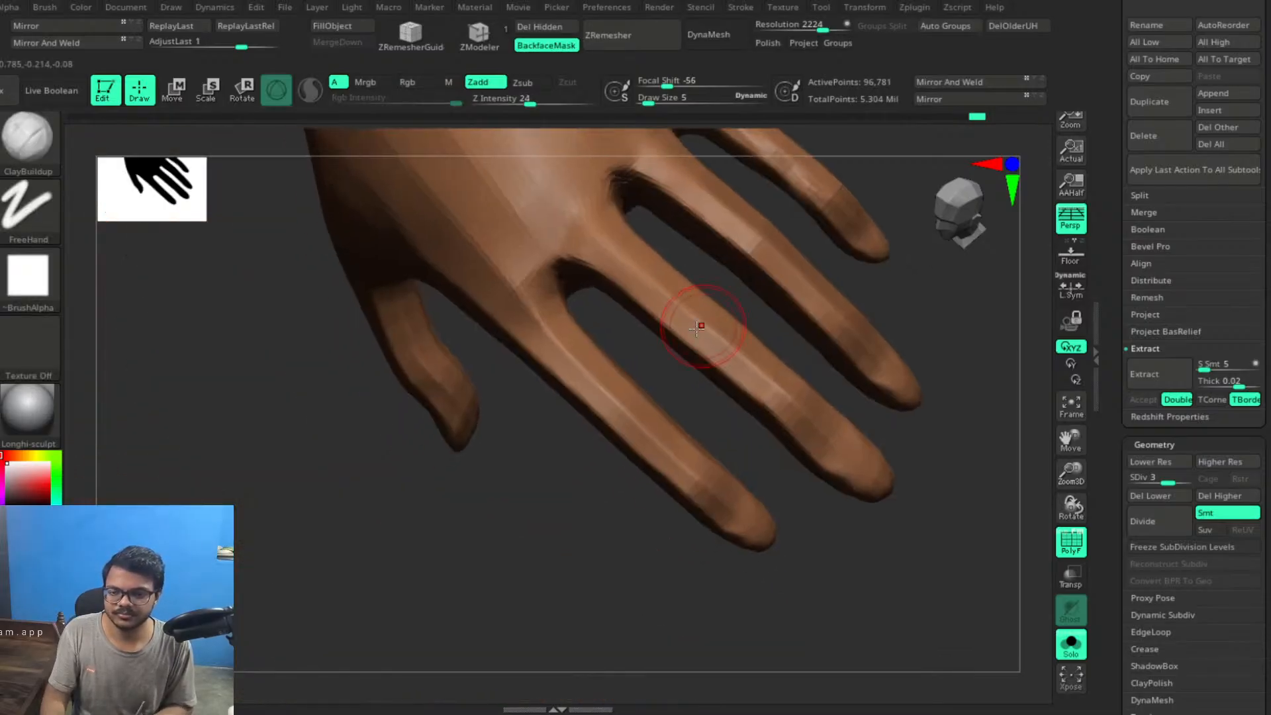
# Smooth the back of the hand around the index and middle finger knuckles and along the index finger
pyautogui.press('shift')
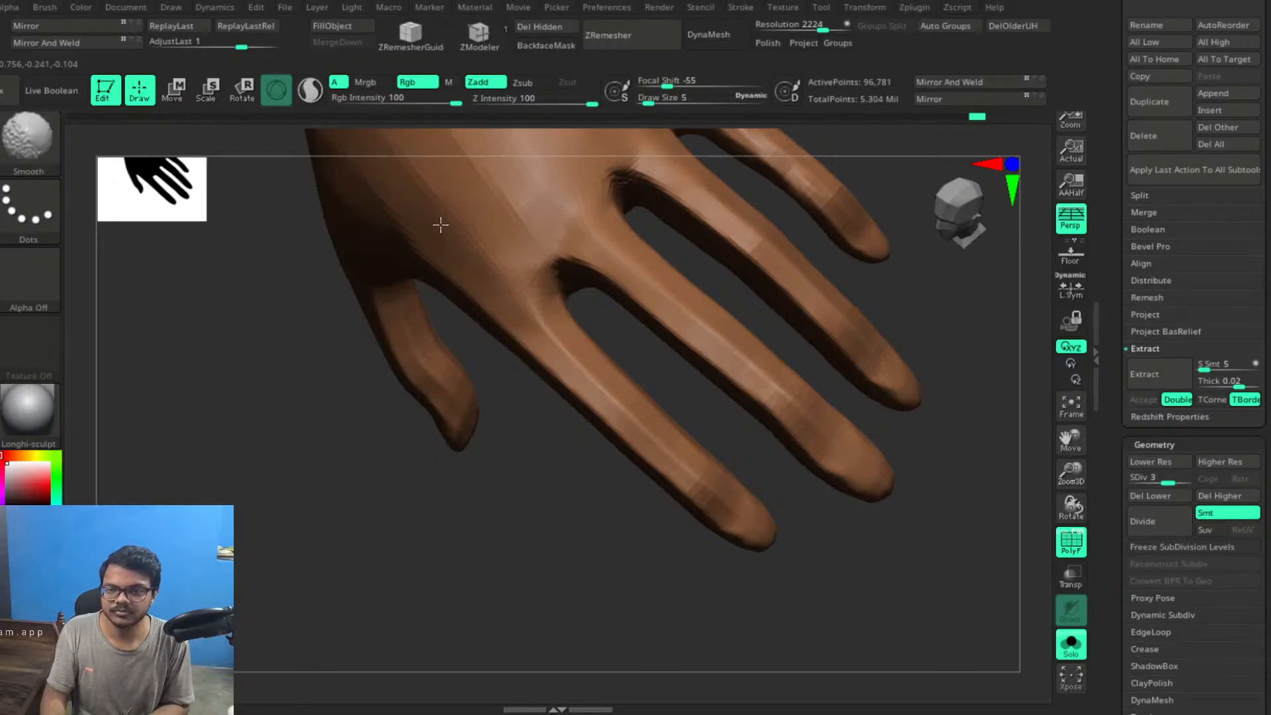
pyautogui.keyDown('shift'); pyautogui.moveTo(532, 245); pyautogui.dragTo(463, 209); pyautogui.keyUp('shift')
pyautogui.keyDown('shift'); pyautogui.moveTo(554, 352); pyautogui.dragTo(599, 388); pyautogui.keyUp('shift')
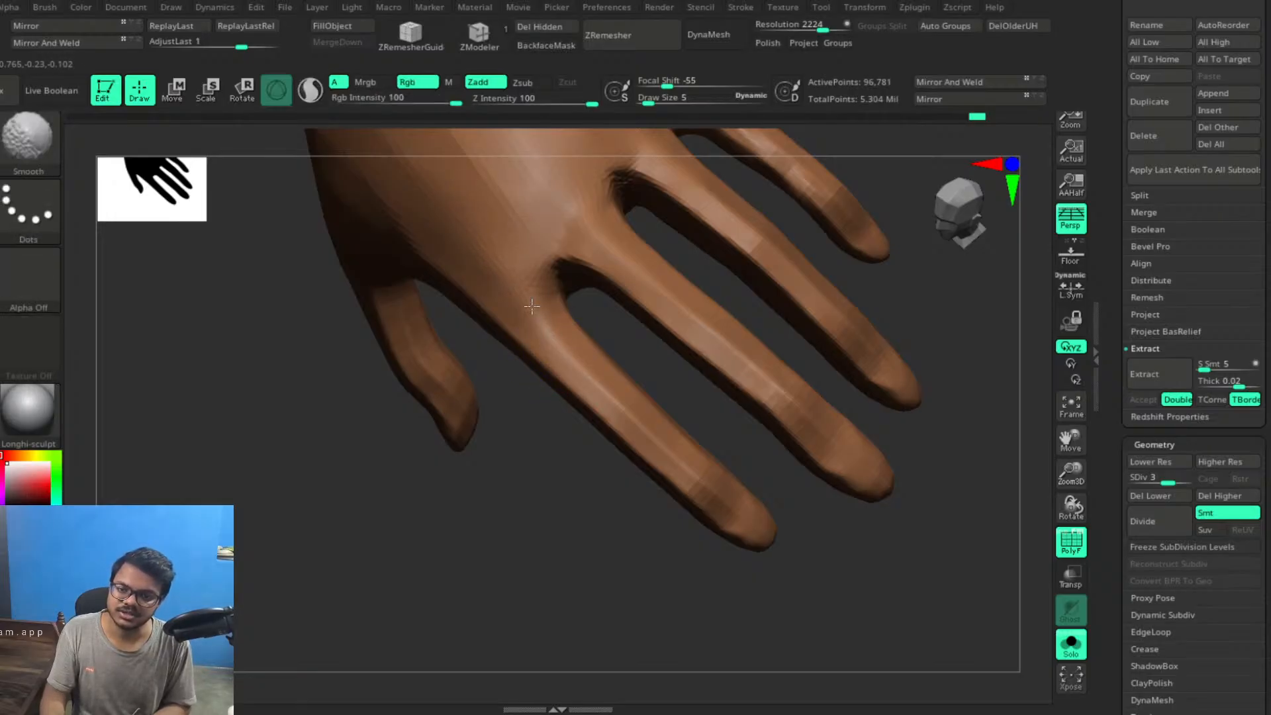
pyautogui.keyDown('shift'); pyautogui.moveTo(532, 306); pyautogui.dragTo(552, 325); pyautogui.keyUp('shift')
pyautogui.moveTo(586, 242)
pyautogui.keyDown('shift'); pyautogui.mouseDown()
pyautogui.moveTo(611, 258)
pyautogui.moveTo(599, 249)
pyautogui.mouseUp(); pyautogui.keyUp('shift')
# Smooth the bases of the middle, ring and little fingers on the back of the hand
pyautogui.moveTo(912, 344)
pyautogui.keyDown('alt'); pyautogui.mouseDown()
pyautogui.moveTo(885, 366)
pyautogui.moveTo(797, 586)
pyautogui.mouseUp(); pyautogui.keyUp('alt')
pyautogui.keyDown('shift'); pyautogui.moveTo(497, 416); pyautogui.dragTo(502, 410); pyautogui.keyUp('shift')
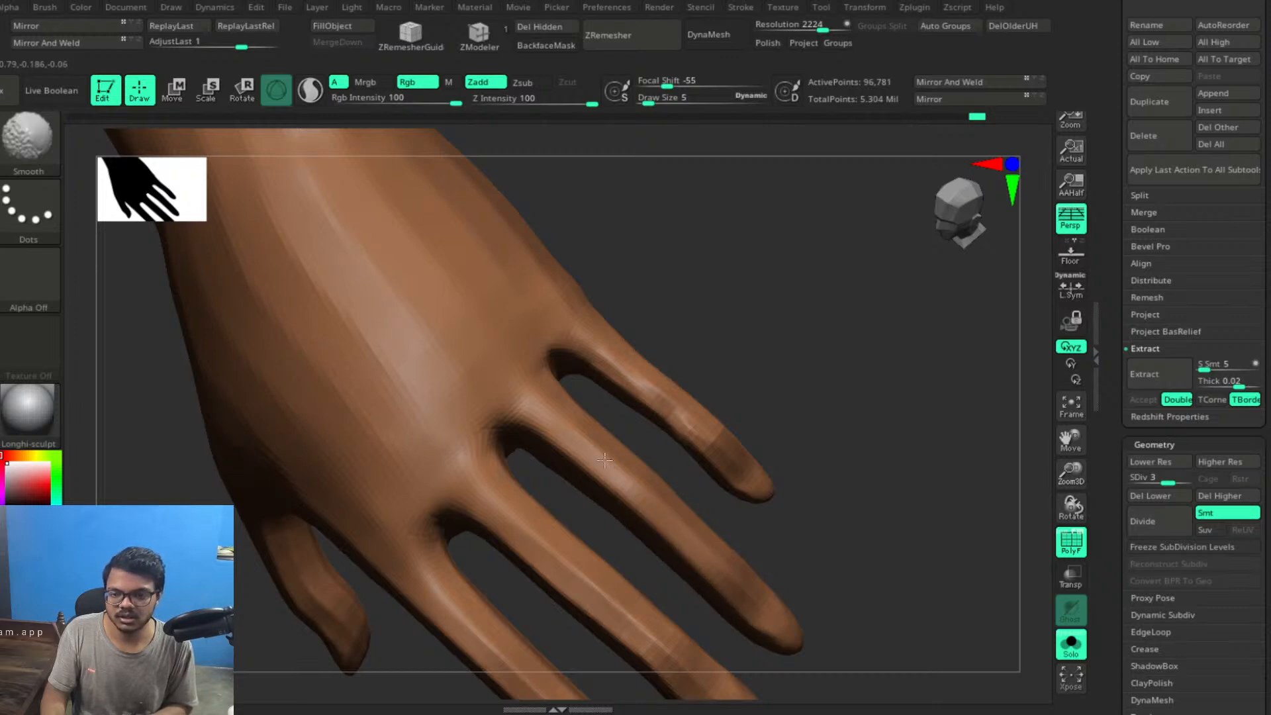
pyautogui.keyDown('shift'); pyautogui.moveTo(570, 431); pyautogui.dragTo(610, 408); pyautogui.keyUp('shift')
pyautogui.keyDown('shift'); pyautogui.moveTo(610, 356); pyautogui.dragTo(606, 353); pyautogui.keyUp('shift')
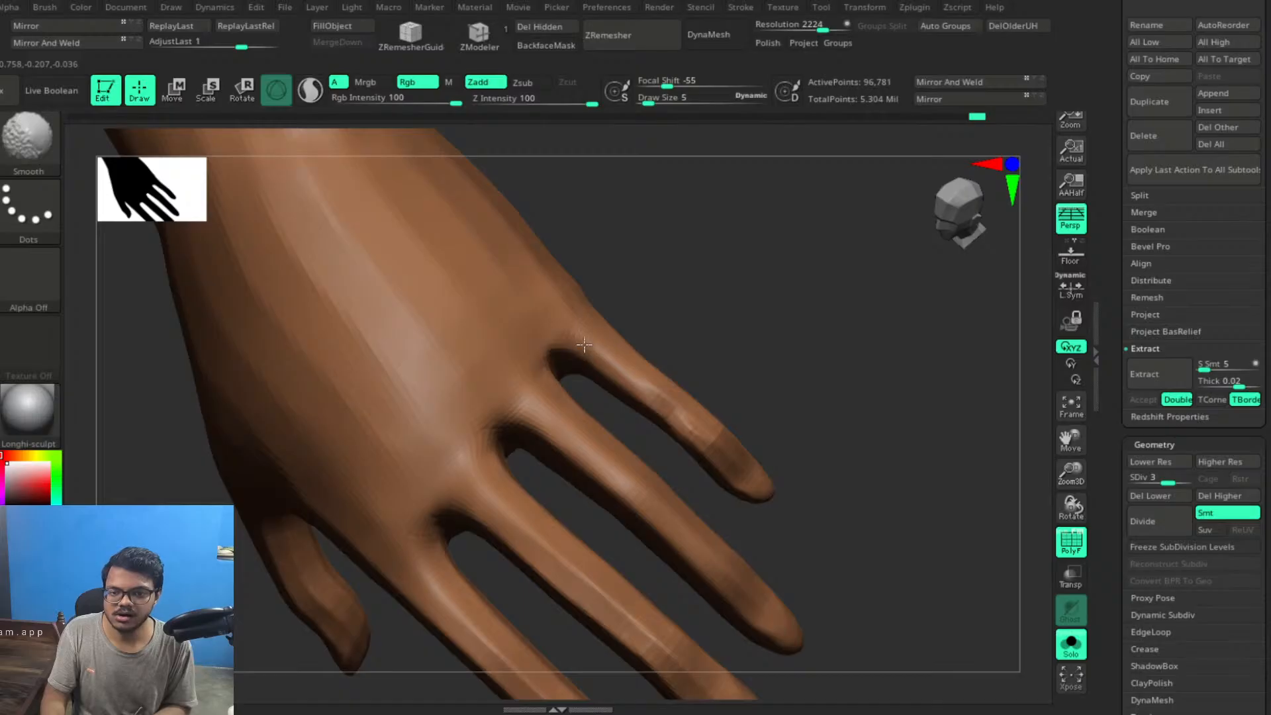
# Smooth the little finger and the outer edge of the hand up to the wrist
pyautogui.moveTo(774, 357); pyautogui.dragTo(659, 401)
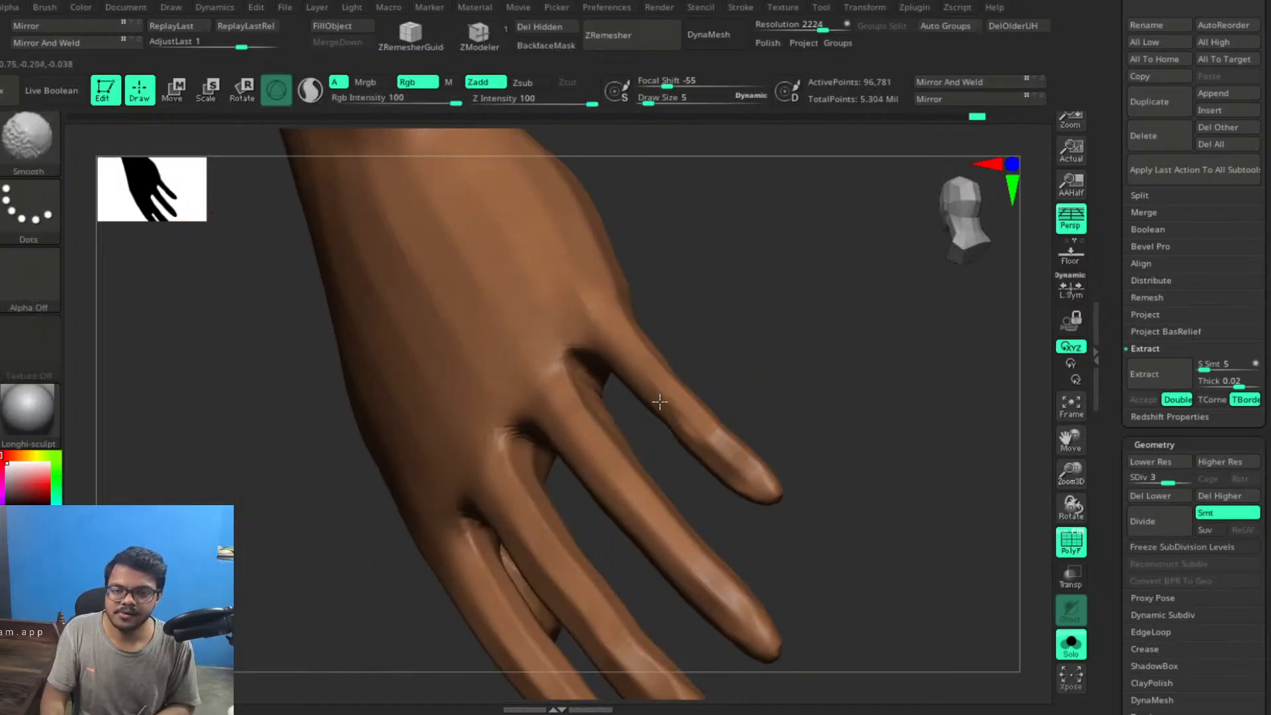
pyautogui.moveTo(757, 426)
pyautogui.mouseDown()
pyautogui.moveTo(772, 431)
pyautogui.moveTo(666, 382)
pyautogui.mouseUp()
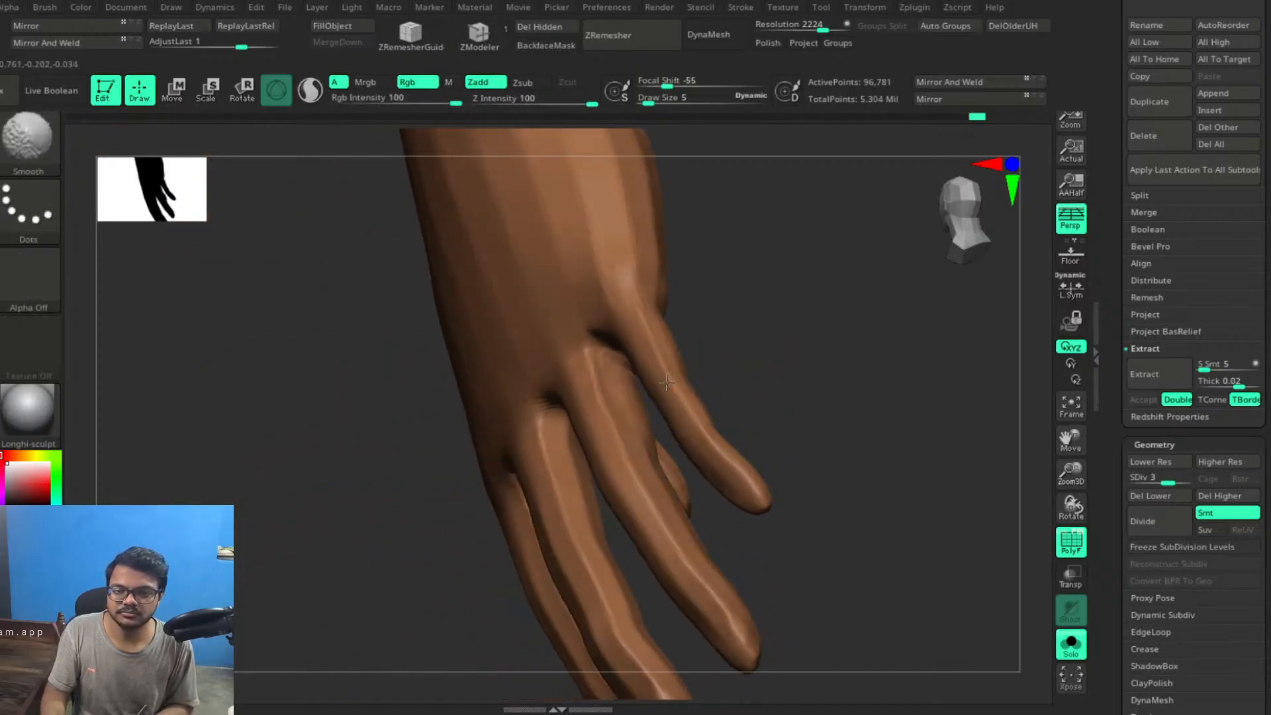
pyautogui.moveTo(768, 357)
pyautogui.mouseDown()
pyautogui.moveTo(748, 315)
pyautogui.moveTo(755, 358)
pyautogui.moveTo(831, 346)
pyautogui.moveTo(834, 292)
pyautogui.moveTo(728, 278)
pyautogui.moveTo(632, 295)
pyautogui.mouseUp()
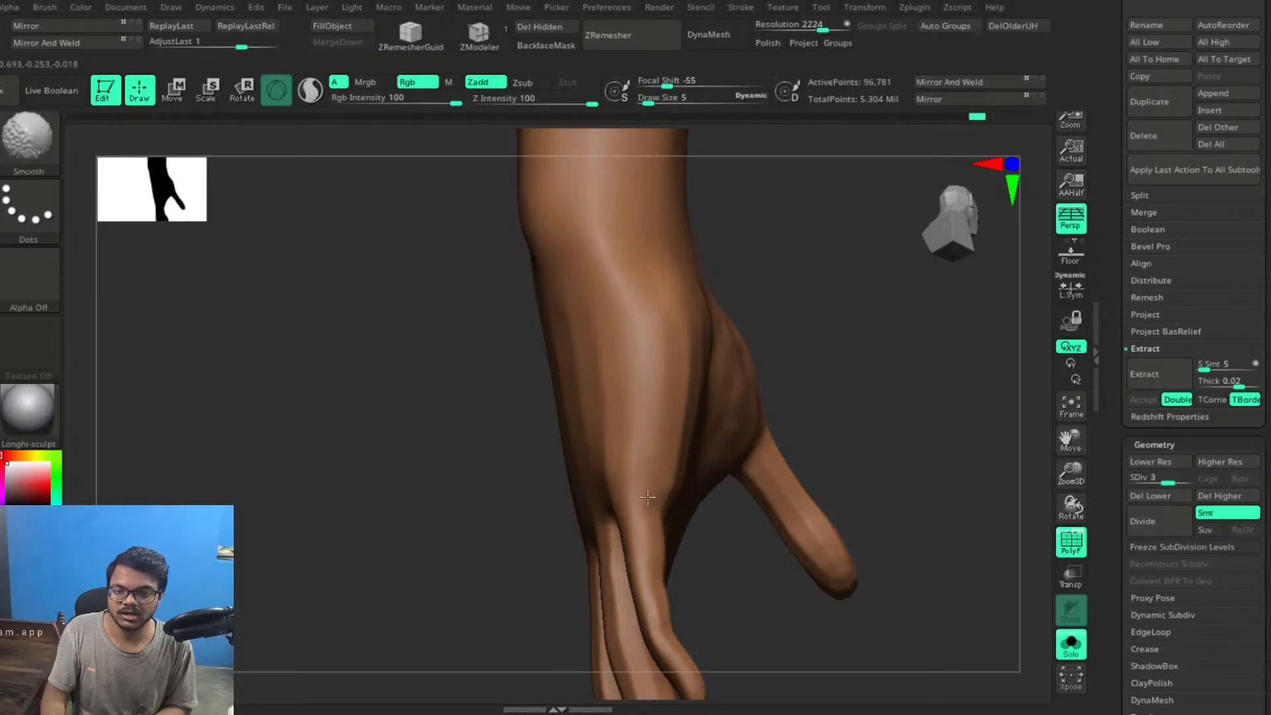
pyautogui.moveTo(806, 317)
pyautogui.mouseDown()
pyautogui.moveTo(746, 278)
pyautogui.moveTo(684, 360)
pyautogui.mouseUp()
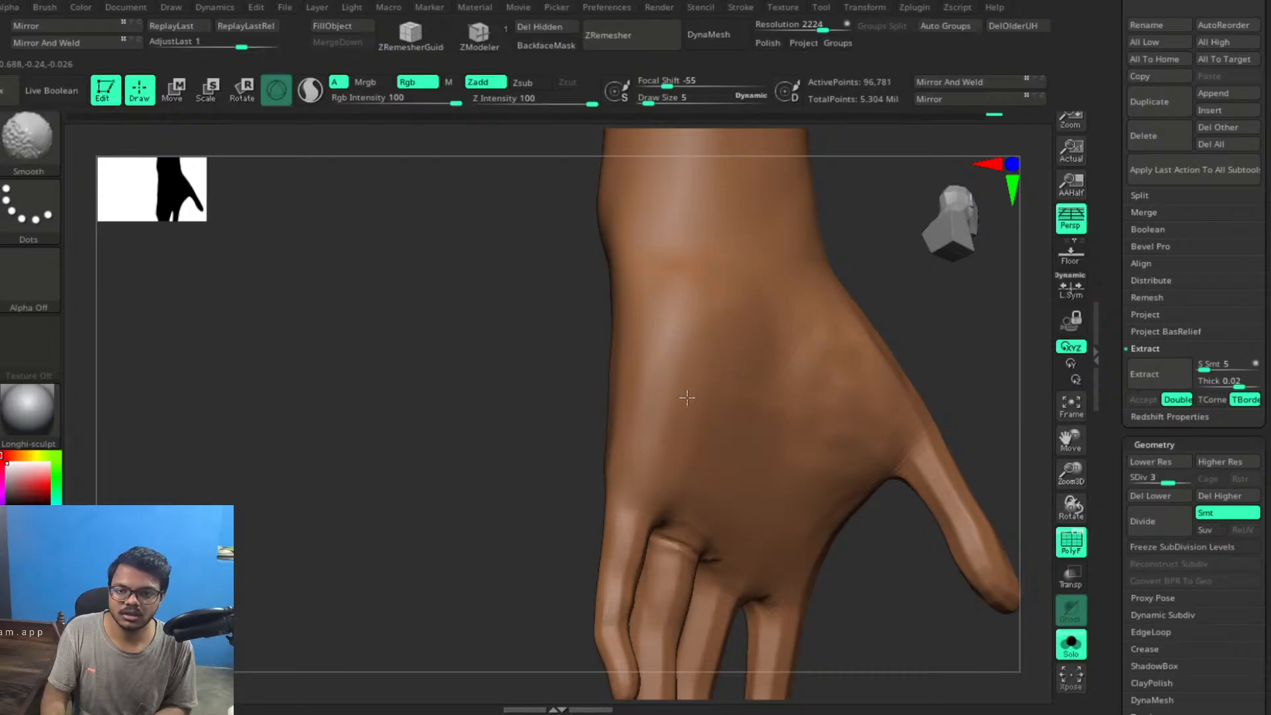
# Smooth the palm, the thumb mound and the area below the finger bases
pyautogui.keyDown('alt'); pyautogui.moveTo(922, 331); pyautogui.dragTo(823, 309); pyautogui.keyUp('alt')
pyautogui.keyDown('shift'); pyautogui.moveTo(733, 337); pyautogui.dragTo(753, 319); pyautogui.keyUp('shift')
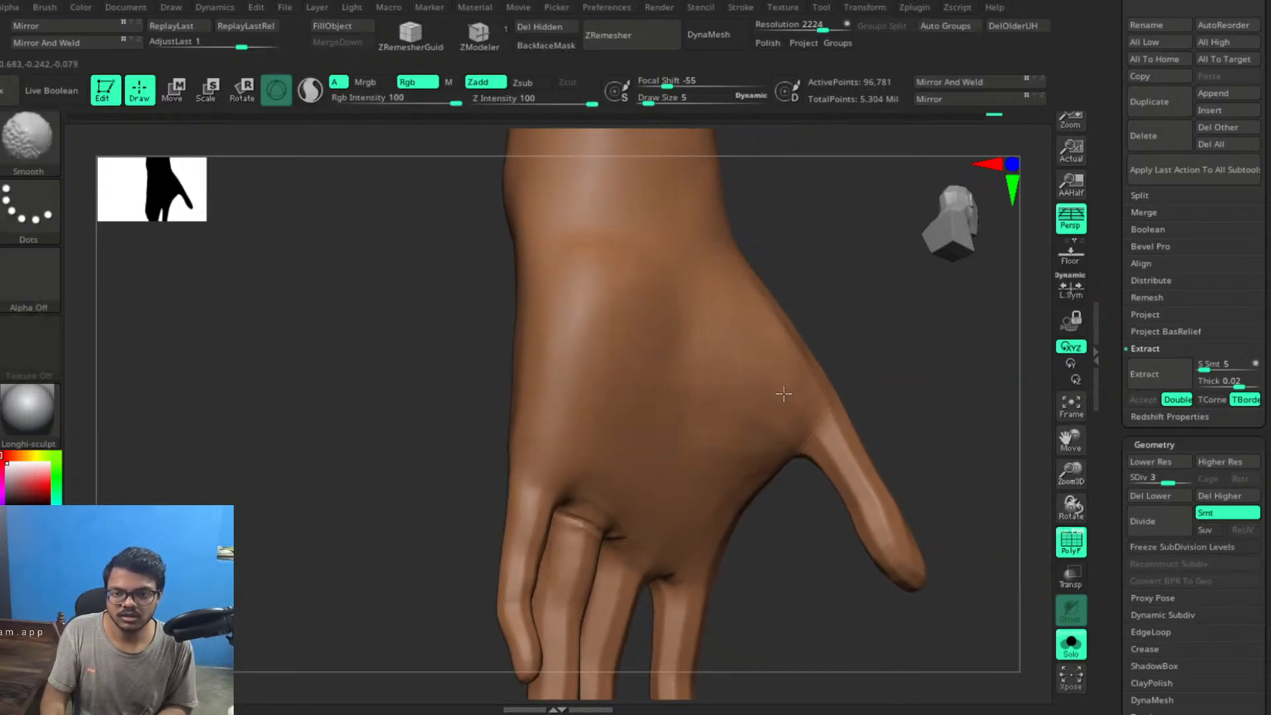
pyautogui.keyDown('shift'); pyautogui.moveTo(725, 512); pyautogui.dragTo(696, 519); pyautogui.keyUp('shift')
pyautogui.moveTo(917, 344); pyautogui.dragTo(767, 338)
pyautogui.moveTo(883, 326)
pyautogui.mouseDown()
pyautogui.moveTo(822, 354)
pyautogui.moveTo(855, 323)
pyautogui.mouseUp()
pyautogui.moveTo(652, 385)
pyautogui.keyDown('shift'); pyautogui.mouseDown()
pyautogui.moveTo(648, 368)
pyautogui.moveTo(703, 364)
pyautogui.mouseUp(); pyautogui.keyUp('shift')
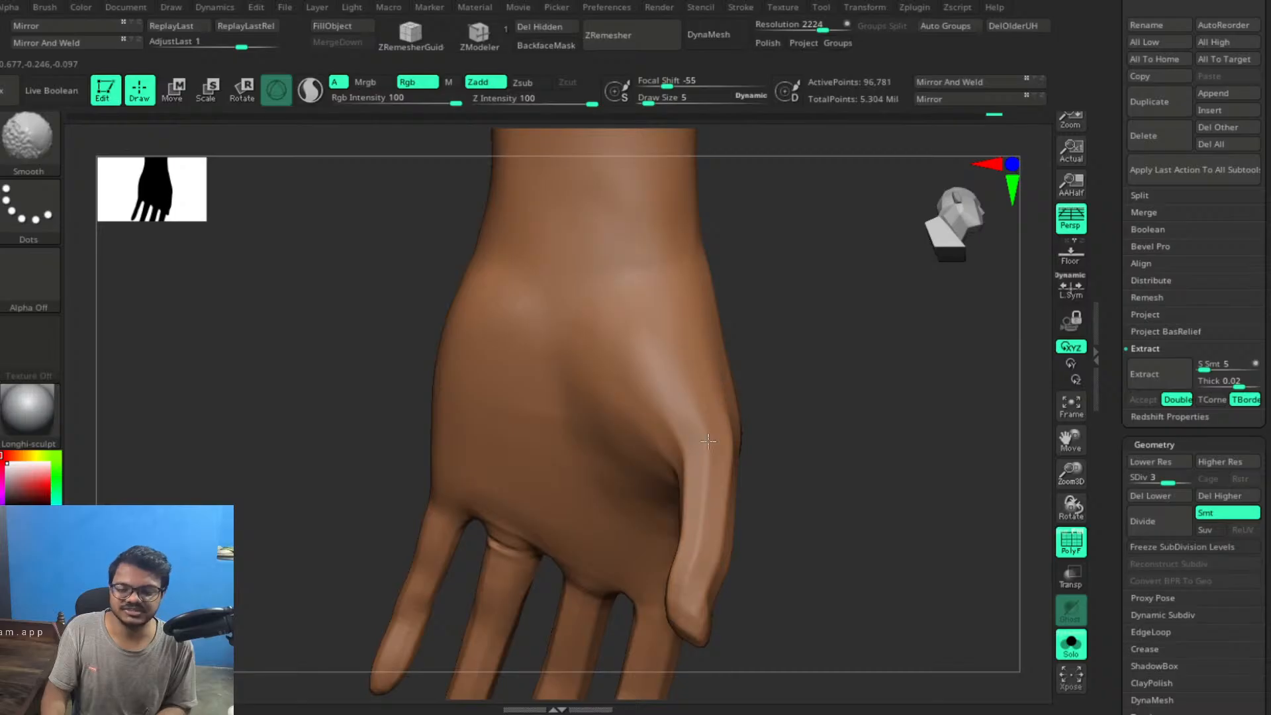
# Smooth the base of the thumb and the web between the thumb and index finger
pyautogui.moveTo(801, 411)
pyautogui.mouseDown()
pyautogui.moveTo(856, 402)
pyautogui.moveTo(808, 343)
pyautogui.moveTo(792, 366)
pyautogui.moveTo(653, 390)
pyautogui.mouseUp()
pyautogui.press('shift')
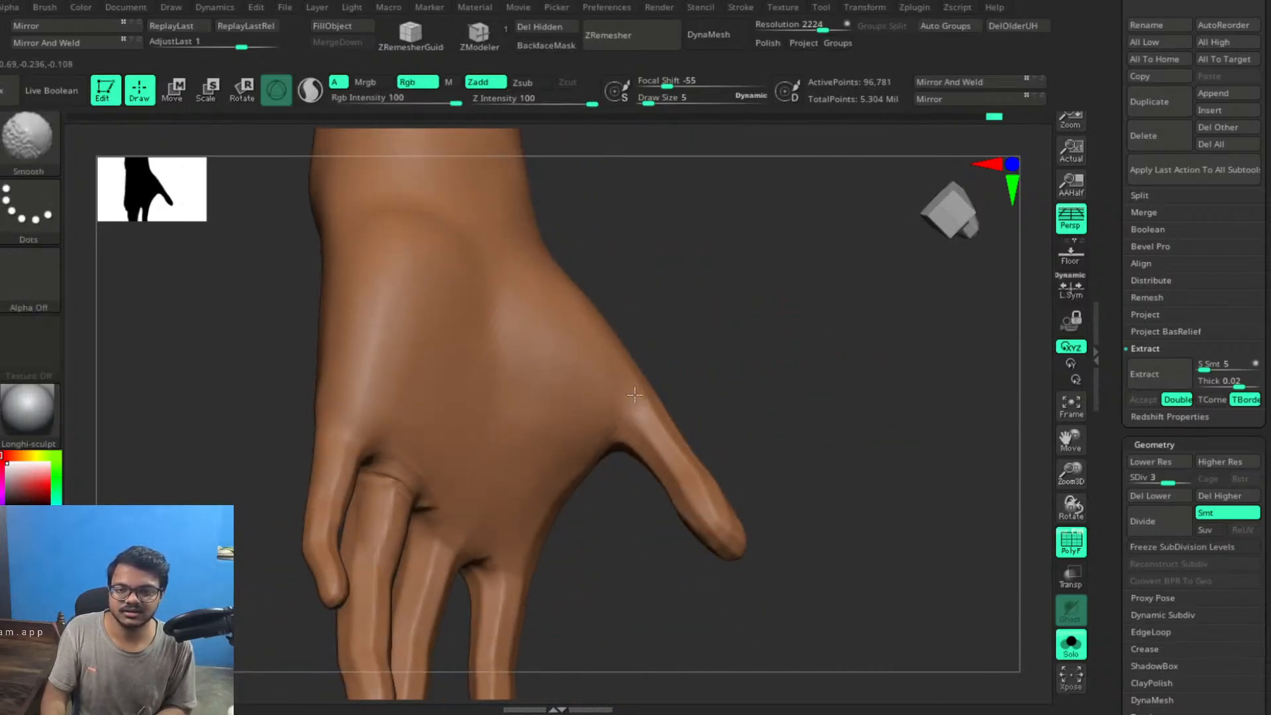
pyautogui.moveTo(780, 417); pyautogui.dragTo(736, 228)
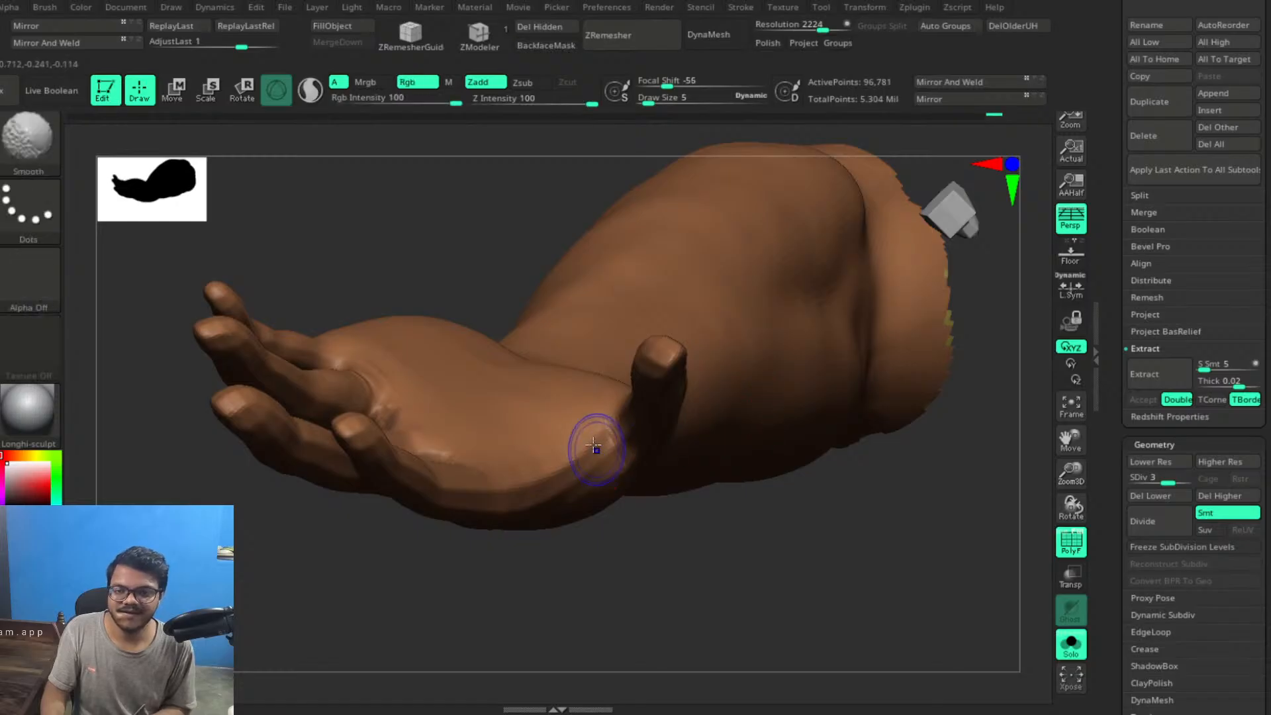
pyautogui.keyDown('shift'); pyautogui.moveTo(593, 445); pyautogui.dragTo(580, 449); pyautogui.keyUp('shift')
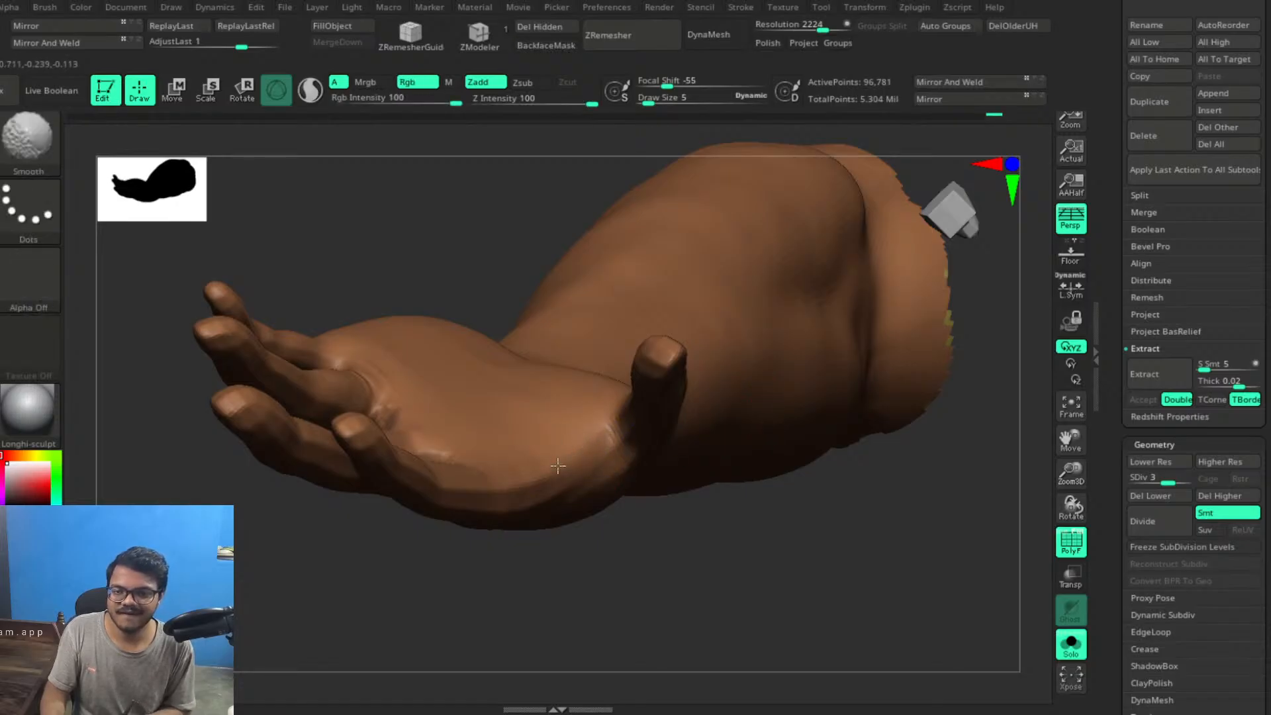
pyautogui.moveTo(789, 513)
pyautogui.mouseDown()
pyautogui.moveTo(748, 411)
pyautogui.moveTo(724, 503)
pyautogui.moveTo(808, 446)
pyautogui.mouseUp()
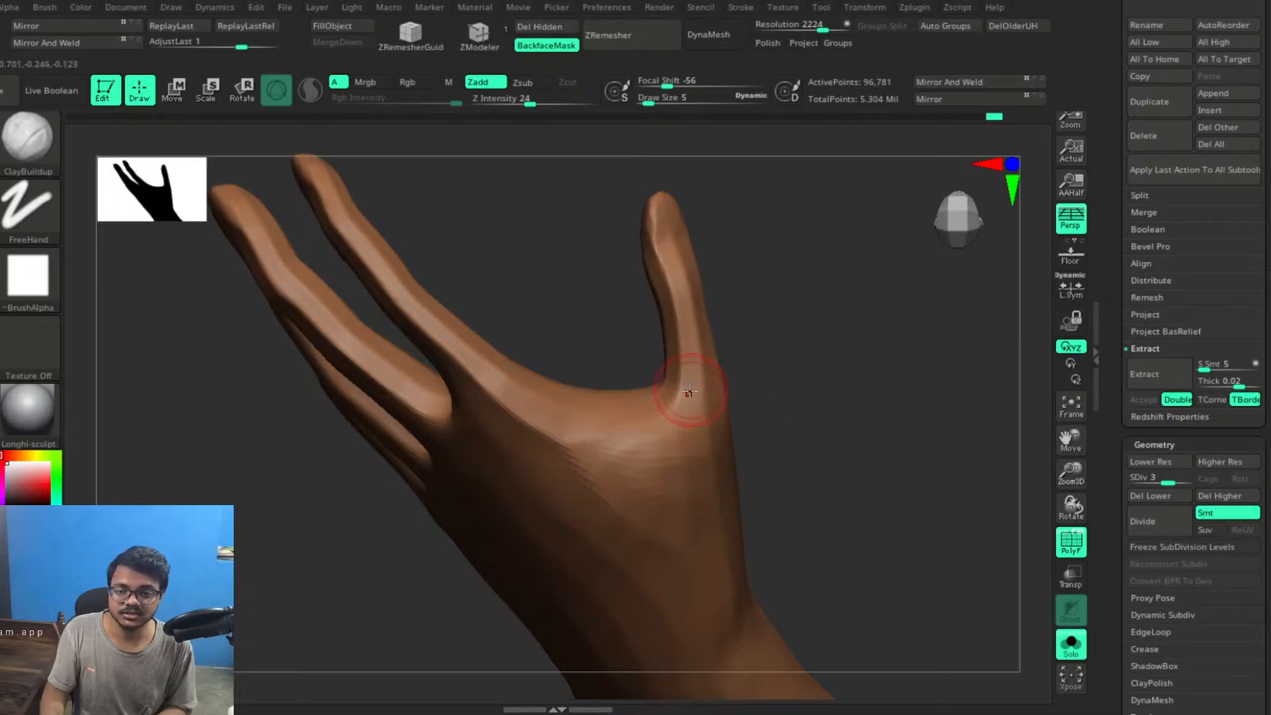
# Smooth the base of the thumb, and smooth the back of the wrist with a draw size of 7
pyautogui.press('shift')
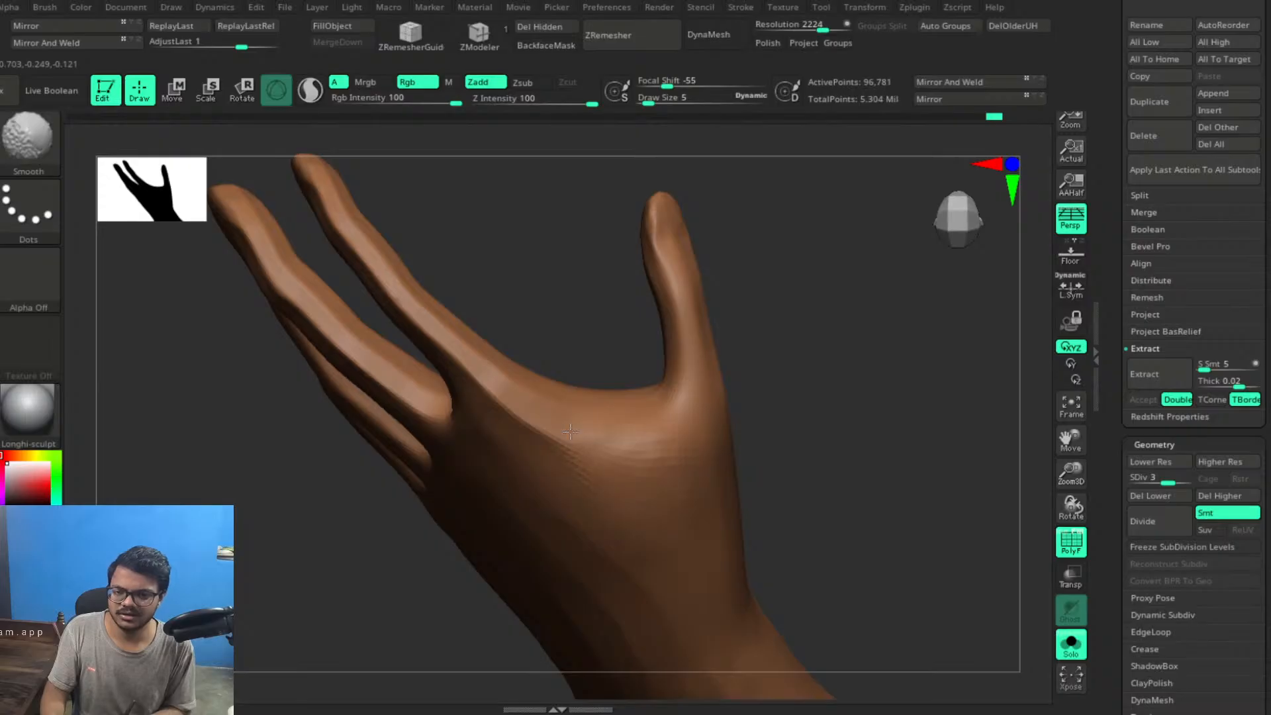
pyautogui.moveTo(686, 463)
pyautogui.mouseDown()
pyautogui.moveTo(822, 439)
pyautogui.moveTo(839, 380)
pyautogui.moveTo(878, 367)
pyautogui.moveTo(919, 321)
pyautogui.moveTo(905, 394)
pyautogui.moveTo(828, 326)
pyautogui.moveTo(866, 360)
pyautogui.moveTo(777, 318)
pyautogui.moveTo(823, 391)
pyautogui.mouseUp()
pyautogui.press(']')
pyautogui.press(']')
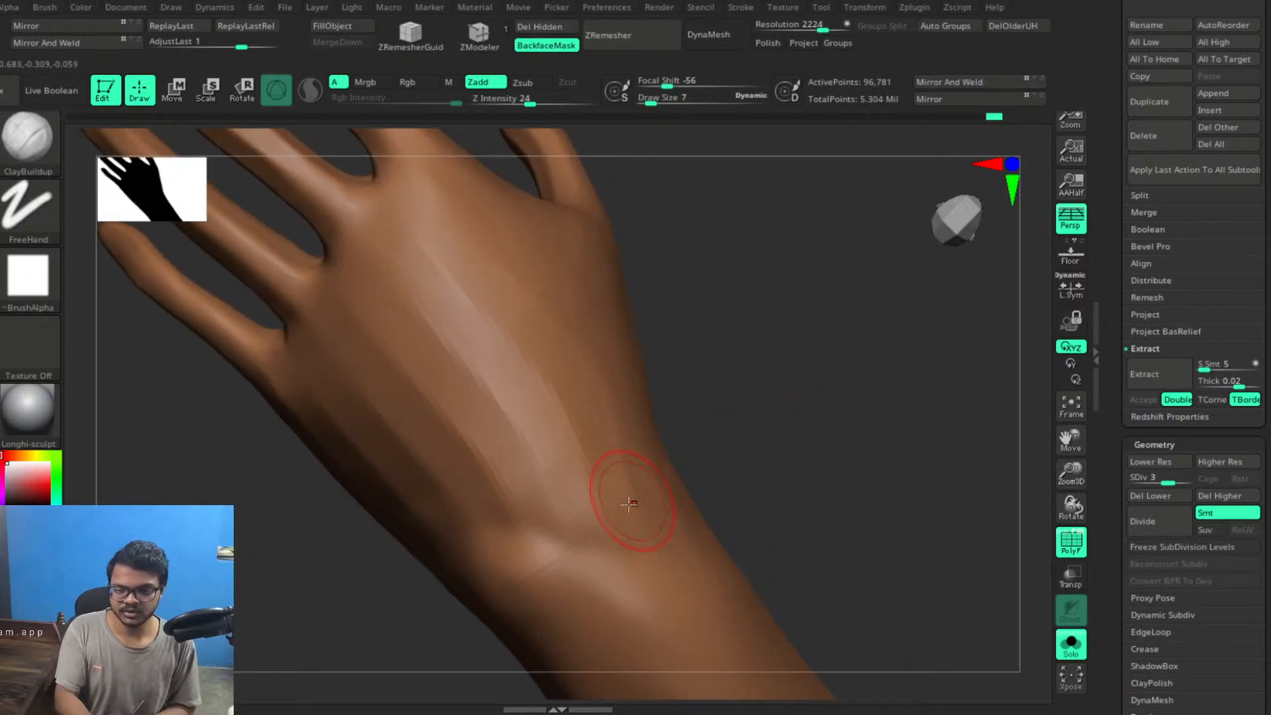
pyautogui.moveTo(851, 425); pyautogui.dragTo(823, 325)
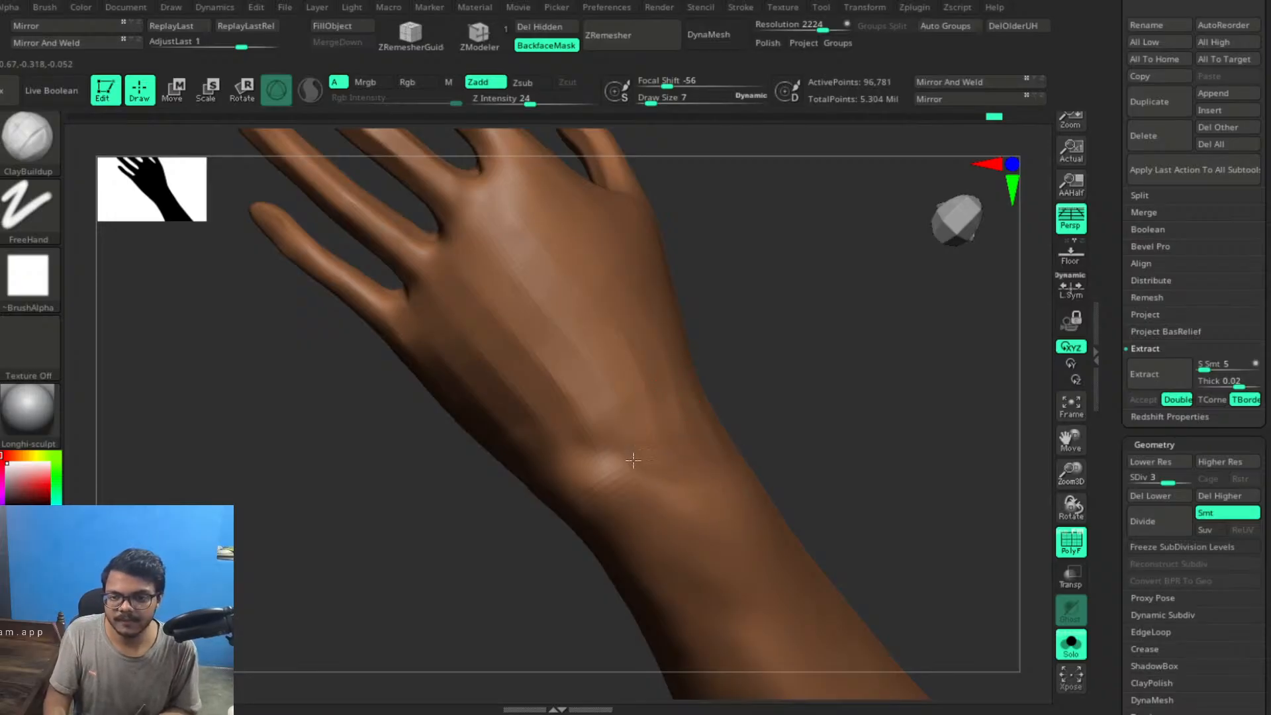
pyautogui.press('shift')
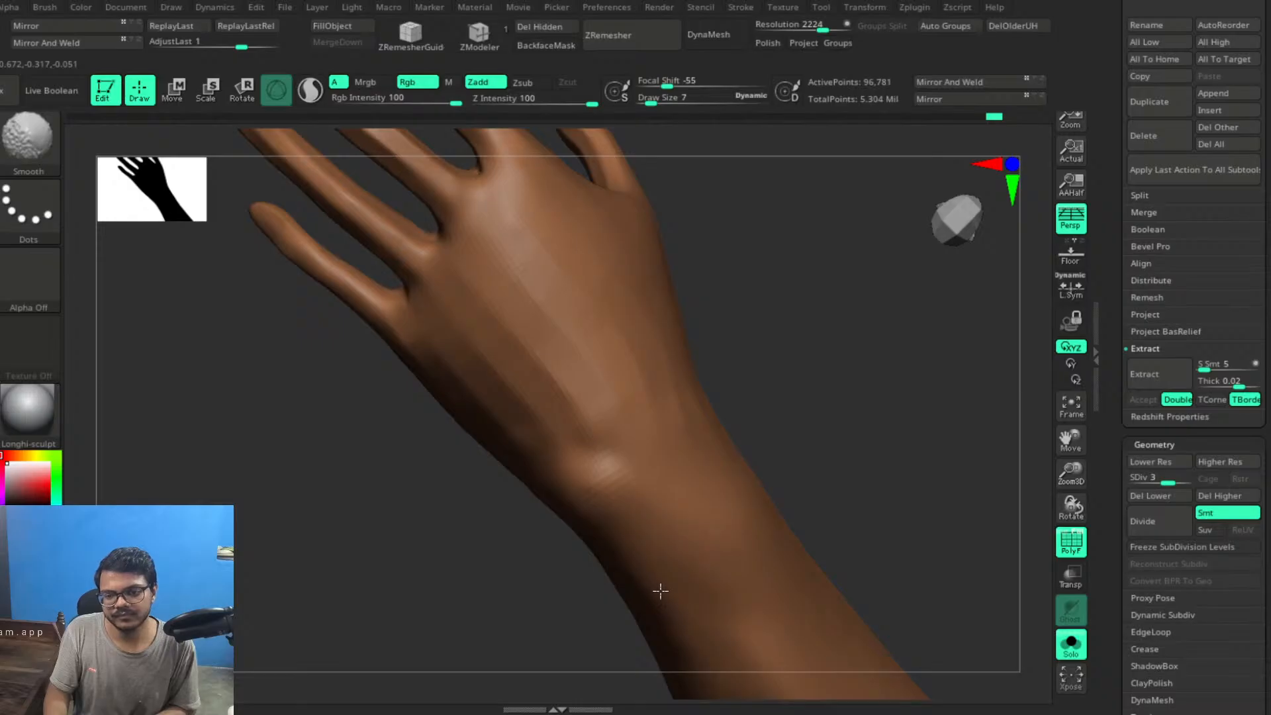
# Build up the thumb side of the wrist with ClayBuildup at draw size 9 and smooth it into the back of the hand
pyautogui.moveTo(786, 459); pyautogui.dragTo(766, 391)
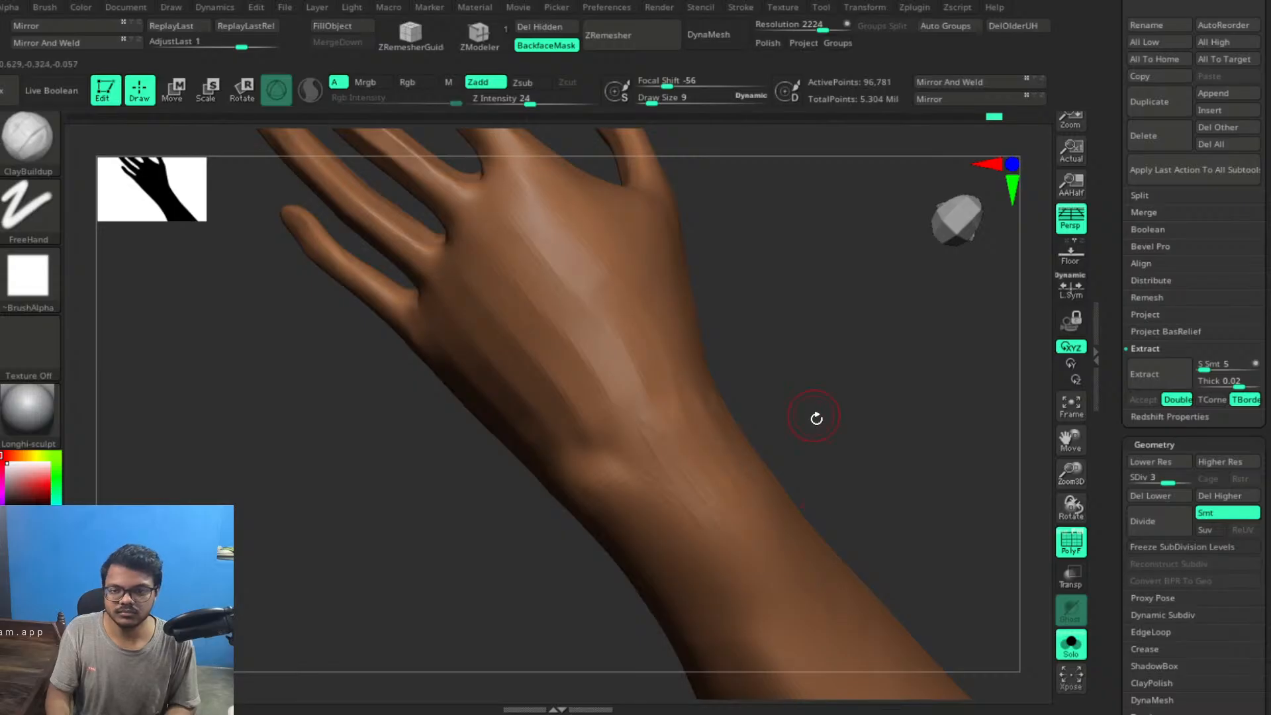
pyautogui.moveTo(816, 419); pyautogui.dragTo(668, 451)
pyautogui.press('shift')
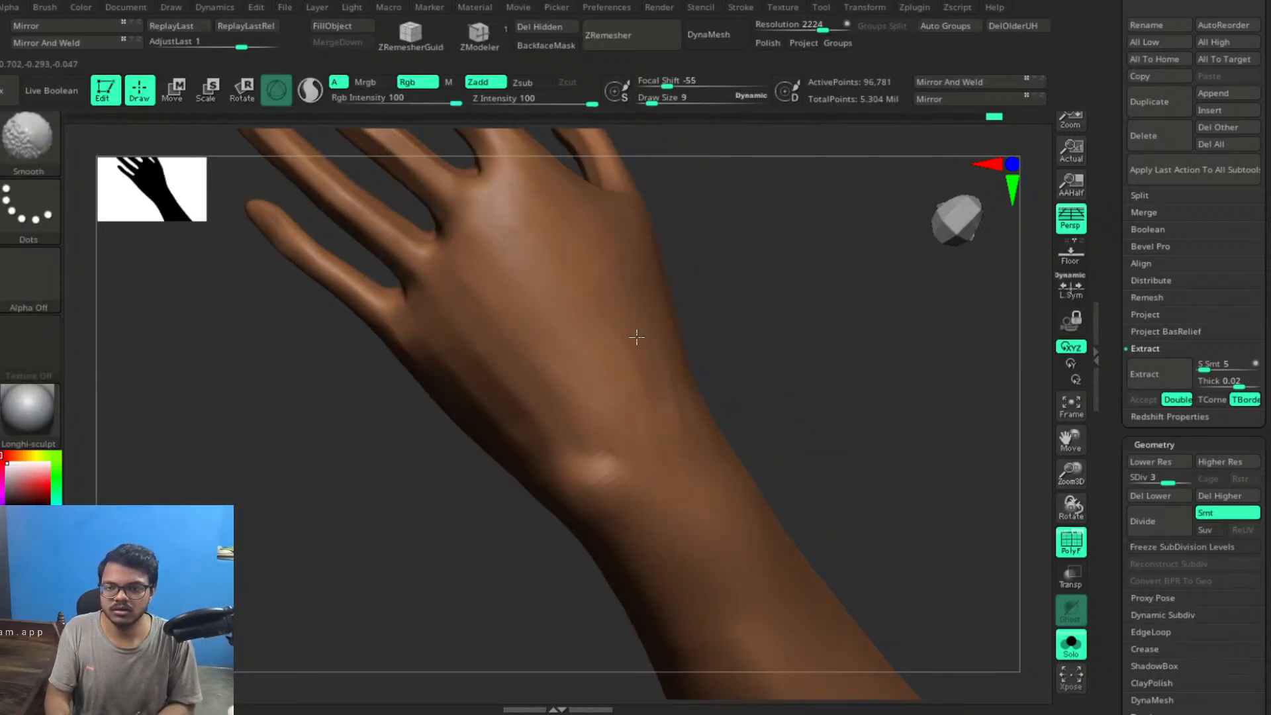
pyautogui.moveTo(836, 378); pyautogui.dragTo(715, 426)
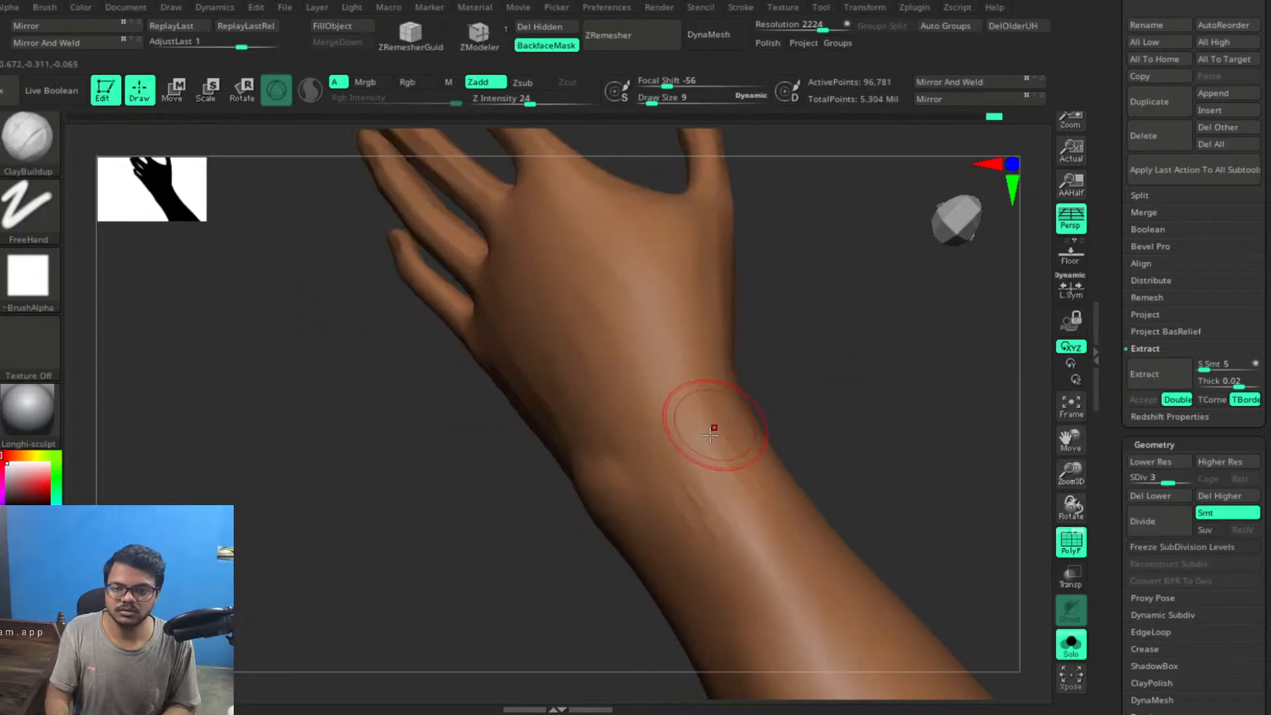
pyautogui.moveTo(820, 378)
pyautogui.mouseDown()
pyautogui.moveTo(840, 366)
pyautogui.moveTo(805, 371)
pyautogui.moveTo(845, 405)
pyautogui.moveTo(811, 392)
pyautogui.moveTo(812, 377)
pyautogui.moveTo(681, 411)
pyautogui.moveTo(820, 346)
pyautogui.moveTo(493, 364)
pyautogui.moveTo(478, 401)
pyautogui.mouseUp()
pyautogui.press('shift')
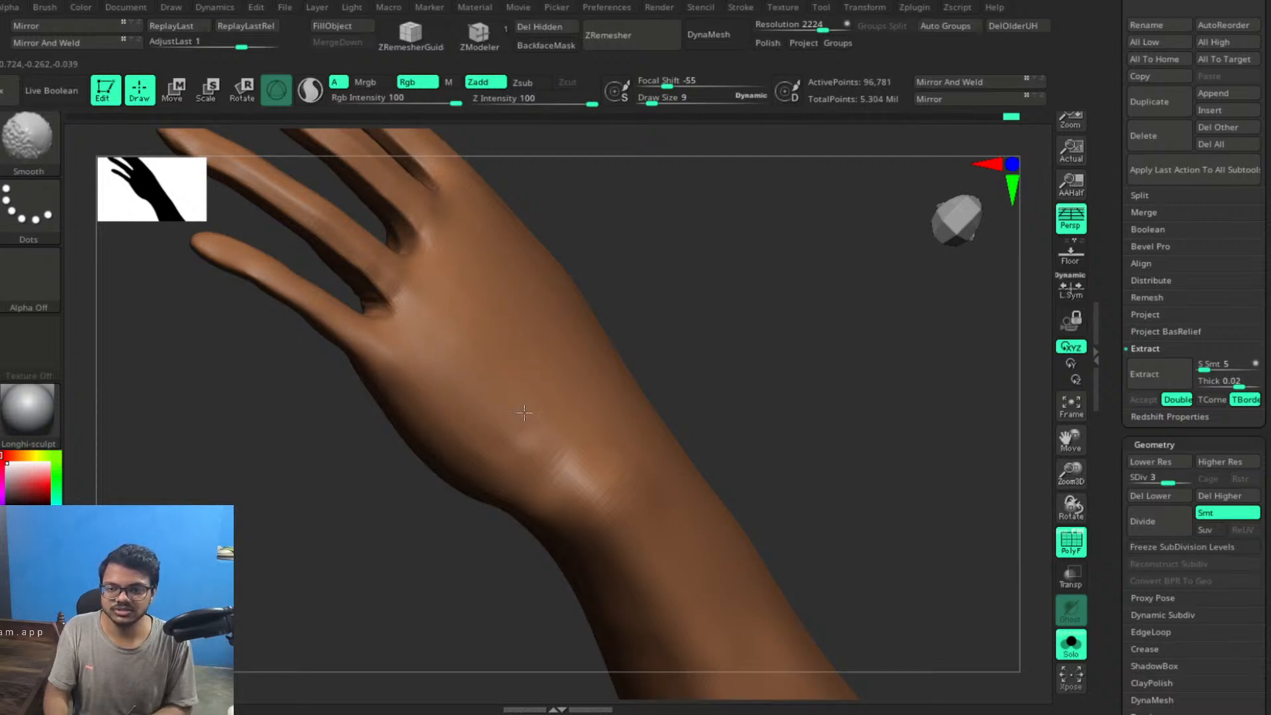
# Smooth the outer back of the hand just above the wrist bone
pyautogui.keyDown('shift'); pyautogui.moveTo(522, 397); pyautogui.dragTo(551, 437); pyautogui.keyUp('shift')
pyautogui.moveTo(792, 337); pyautogui.dragTo(824, 344)
pyautogui.moveTo(514, 411)
pyautogui.keyDown('shift'); pyautogui.mouseDown()
pyautogui.moveTo(542, 463)
pyautogui.moveTo(568, 450)
pyautogui.mouseUp(); pyautogui.keyUp('shift')
pyautogui.moveTo(866, 366)
pyautogui.mouseDown()
pyautogui.moveTo(800, 261)
pyautogui.moveTo(822, 312)
pyautogui.mouseUp()
# Sculpt the ridge running from the wrist bone down the outer forearm with ClayBuildup, using a draw size of 10
pyautogui.moveTo(521, 355); pyautogui.dragTo(604, 493)
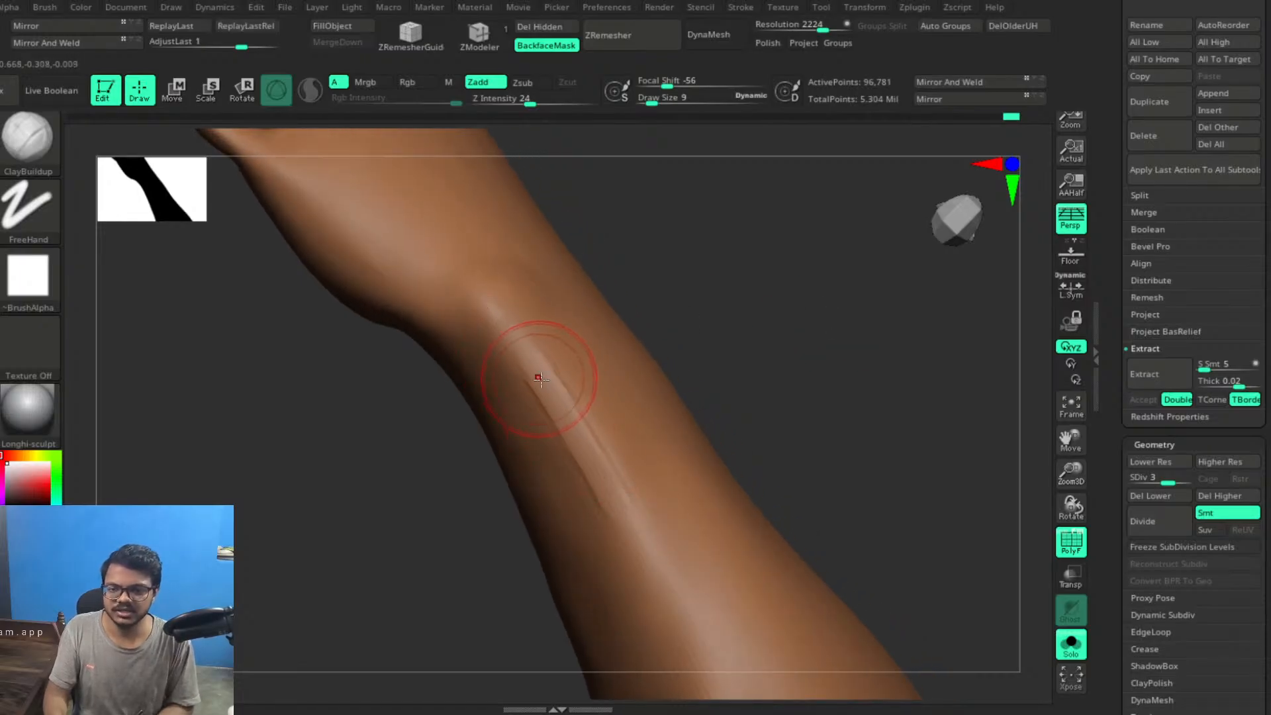
pyautogui.hotkey('ctrl', 'z')
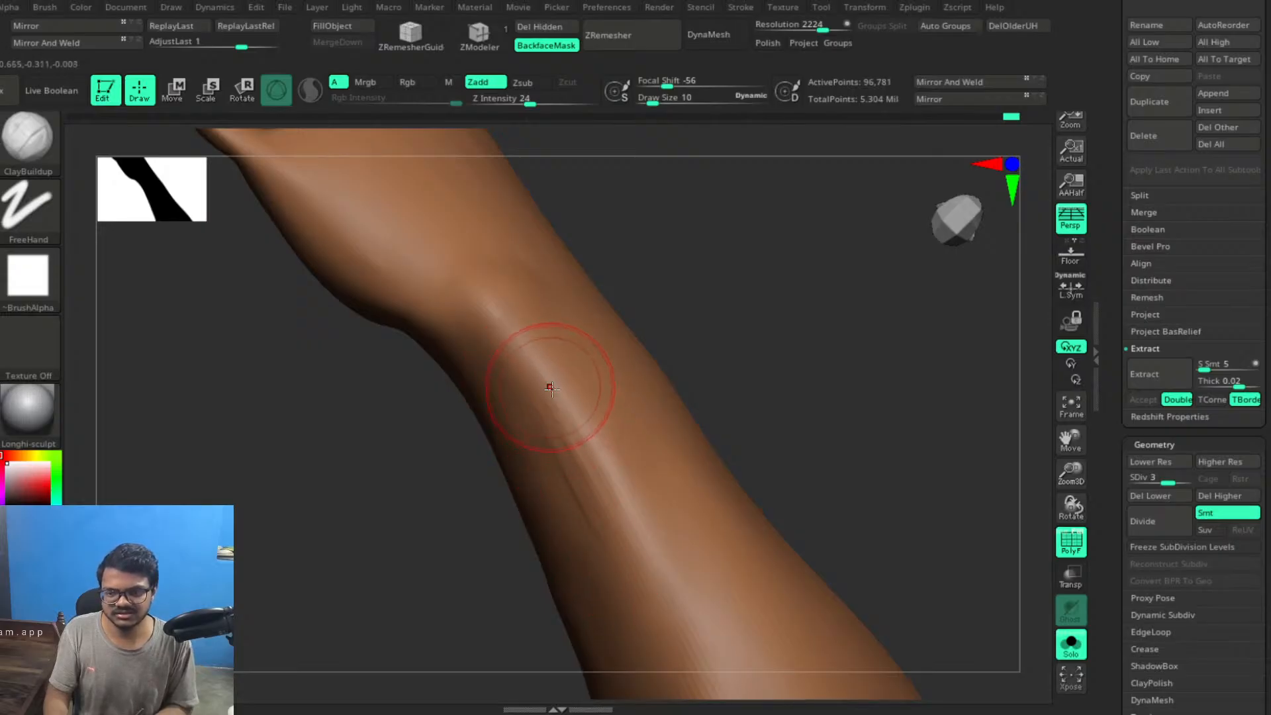
pyautogui.keyDown('alt'); pyautogui.moveTo(856, 409); pyautogui.dragTo(832, 424); pyautogui.keyUp('alt')
pyautogui.moveTo(751, 357); pyautogui.dragTo(772, 366)
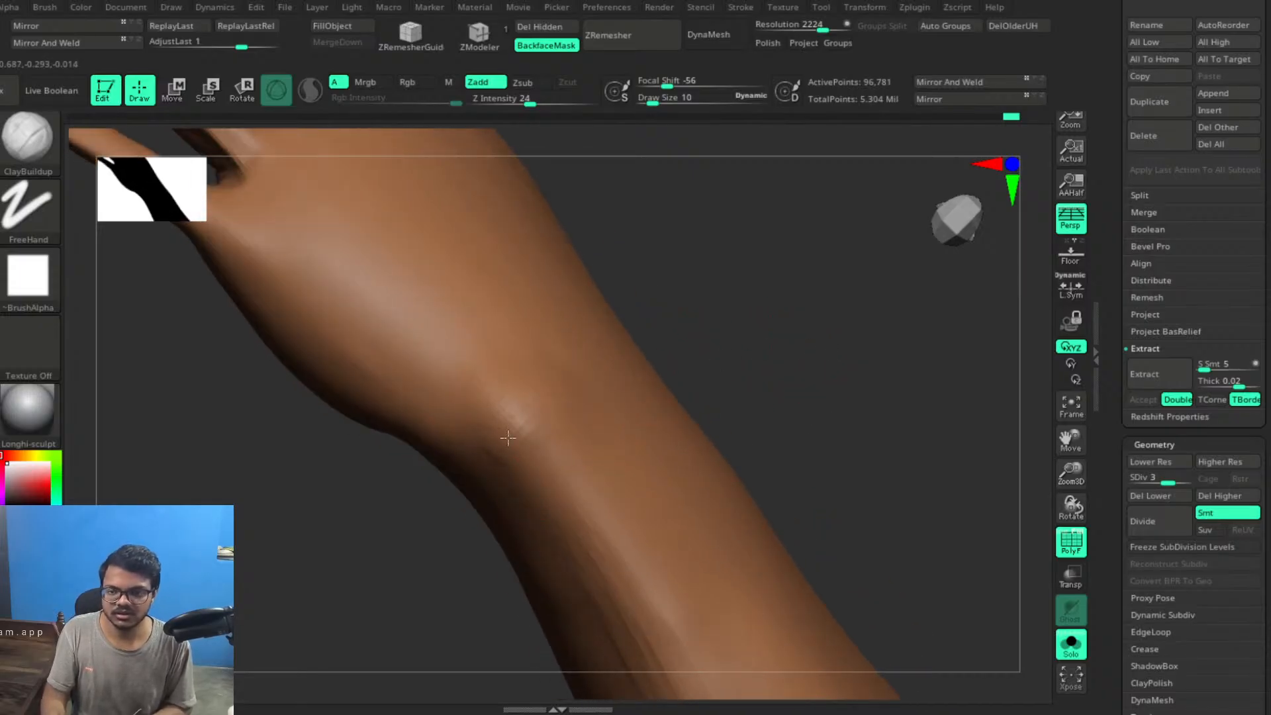
# Build up the bump of the wrist bone and define its transition into the forearm ridge
pyautogui.moveTo(811, 324); pyautogui.dragTo(585, 340)
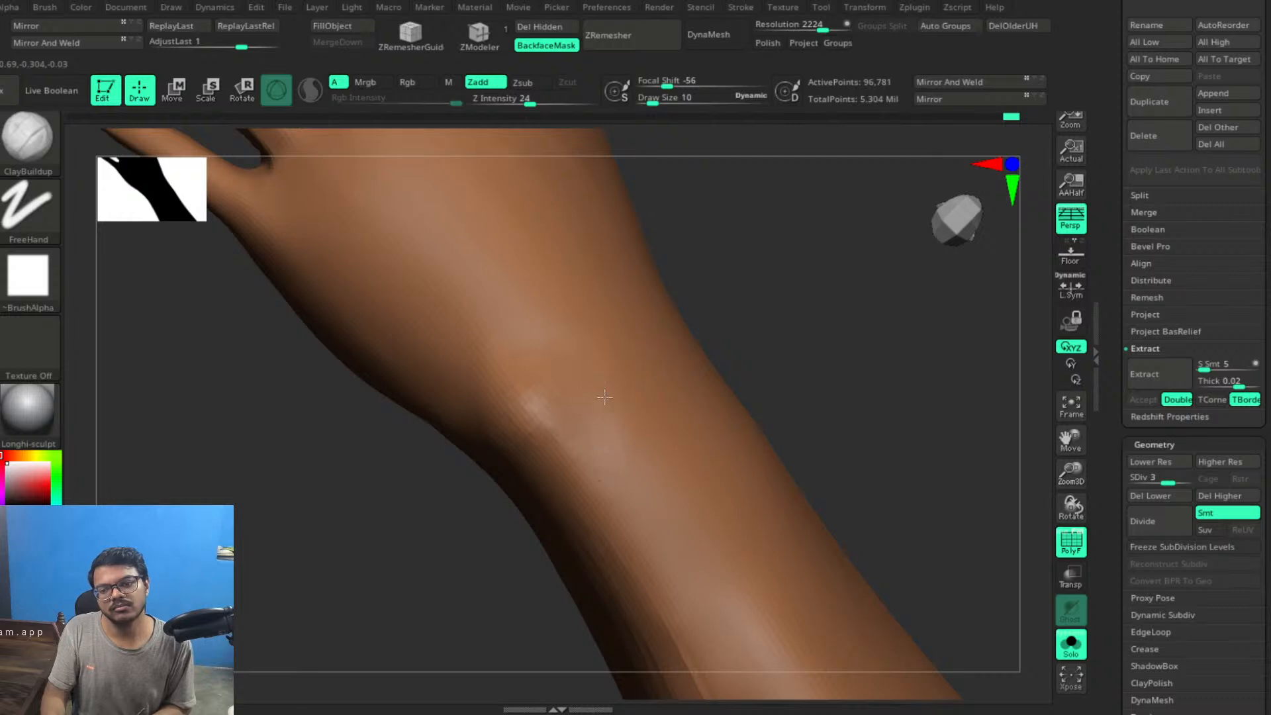
pyautogui.moveTo(795, 308); pyautogui.dragTo(575, 342)
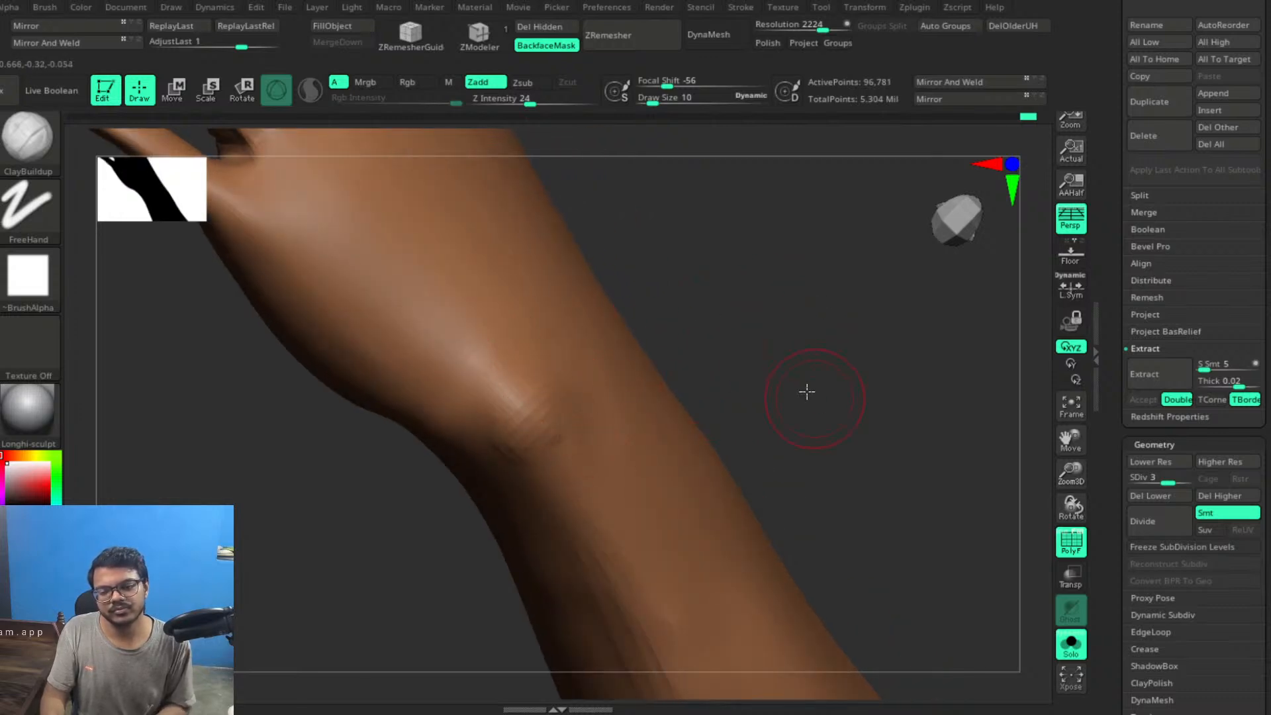
pyautogui.moveTo(806, 391); pyautogui.dragTo(757, 311)
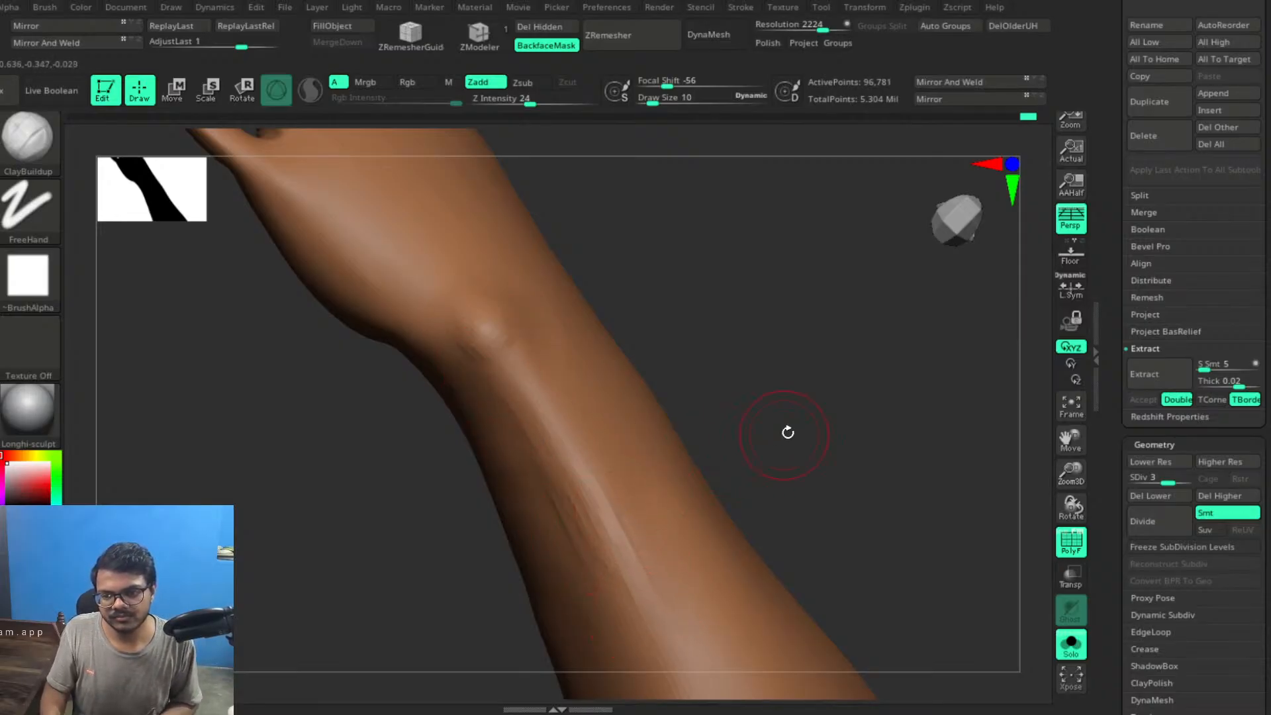
pyautogui.moveTo(788, 432)
pyautogui.mouseDown()
pyautogui.moveTo(800, 358)
pyautogui.moveTo(556, 378)
pyautogui.mouseUp()
# Smooth the ridge along the forearm below the wrist bone
pyautogui.press('shift')
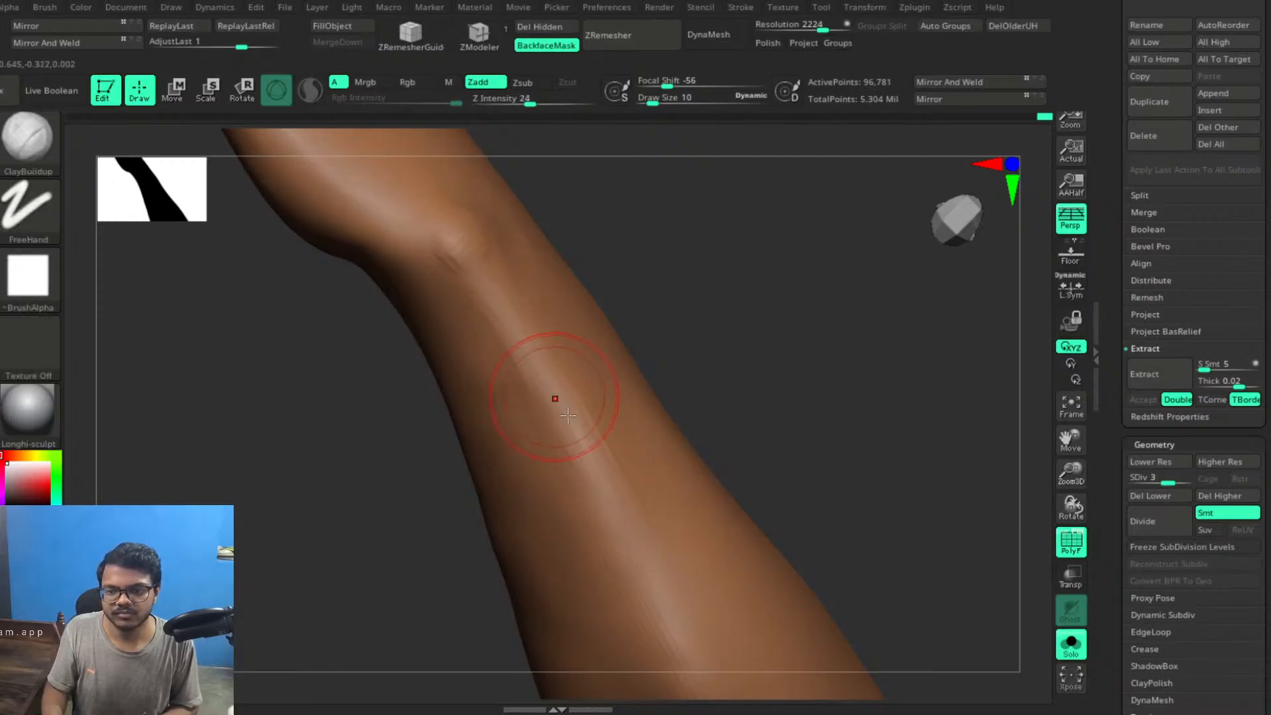
pyautogui.press('shift')
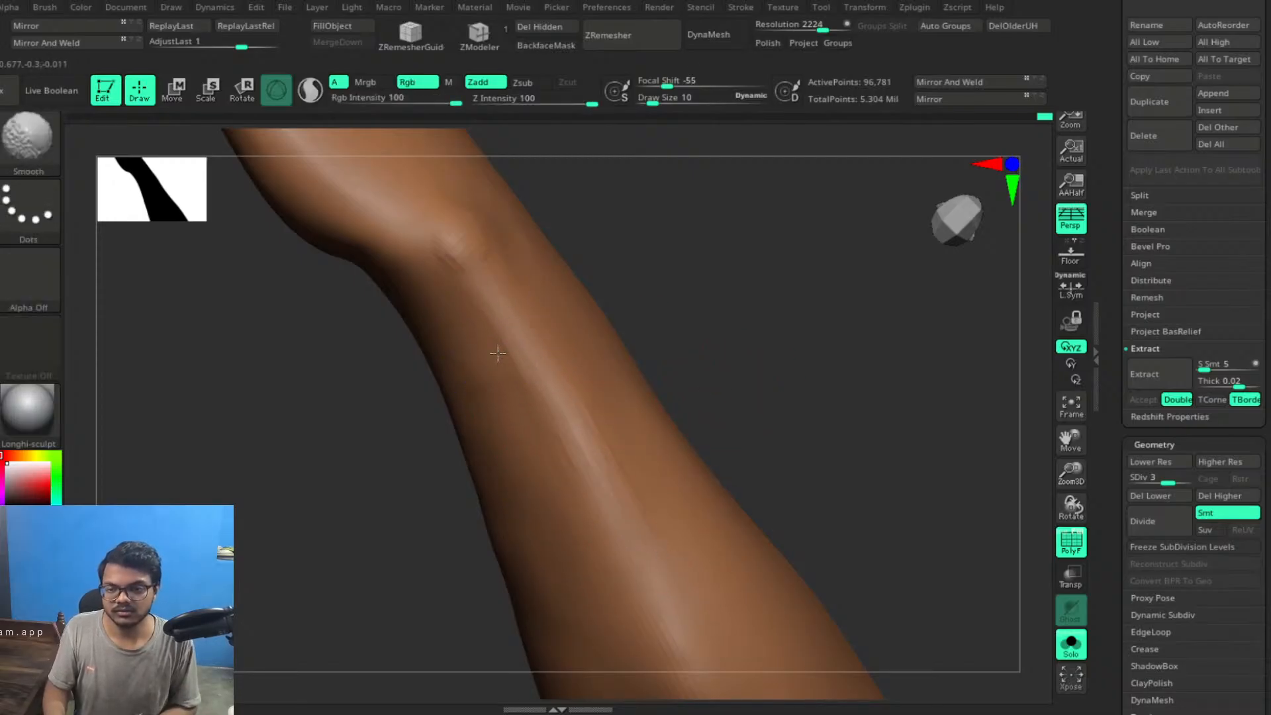
pyautogui.moveTo(498, 353)
pyautogui.keyDown('shift'); pyautogui.mouseDown()
pyautogui.moveTo(529, 394)
pyautogui.moveTo(575, 419)
pyautogui.moveTo(639, 507)
pyautogui.moveTo(595, 424)
pyautogui.mouseUp(); pyautogui.keyUp('shift')
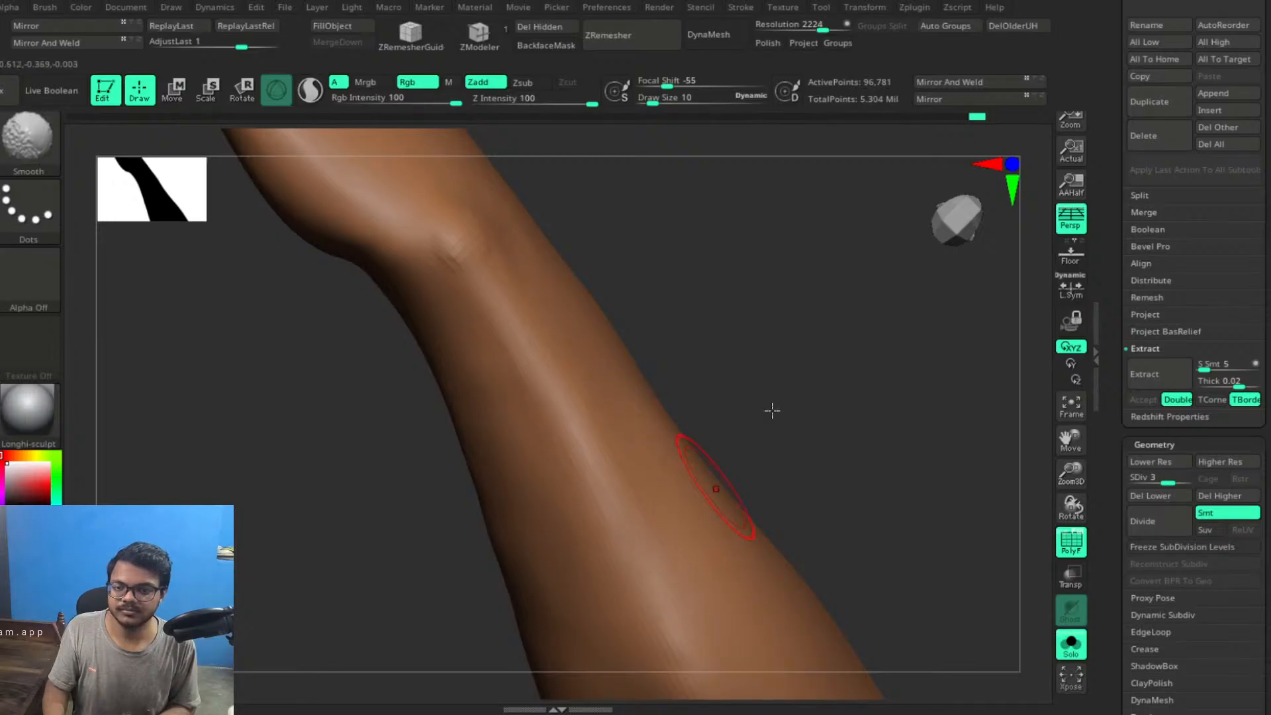
pyautogui.moveTo(771, 410)
pyautogui.keyDown('alt'); pyautogui.mouseDown()
pyautogui.moveTo(766, 317)
pyautogui.moveTo(800, 351)
pyautogui.moveTo(768, 352)
pyautogui.moveTo(790, 344)
pyautogui.moveTo(754, 310)
pyautogui.moveTo(766, 315)
pyautogui.moveTo(712, 330)
pyautogui.mouseUp(); pyautogui.keyUp('alt')
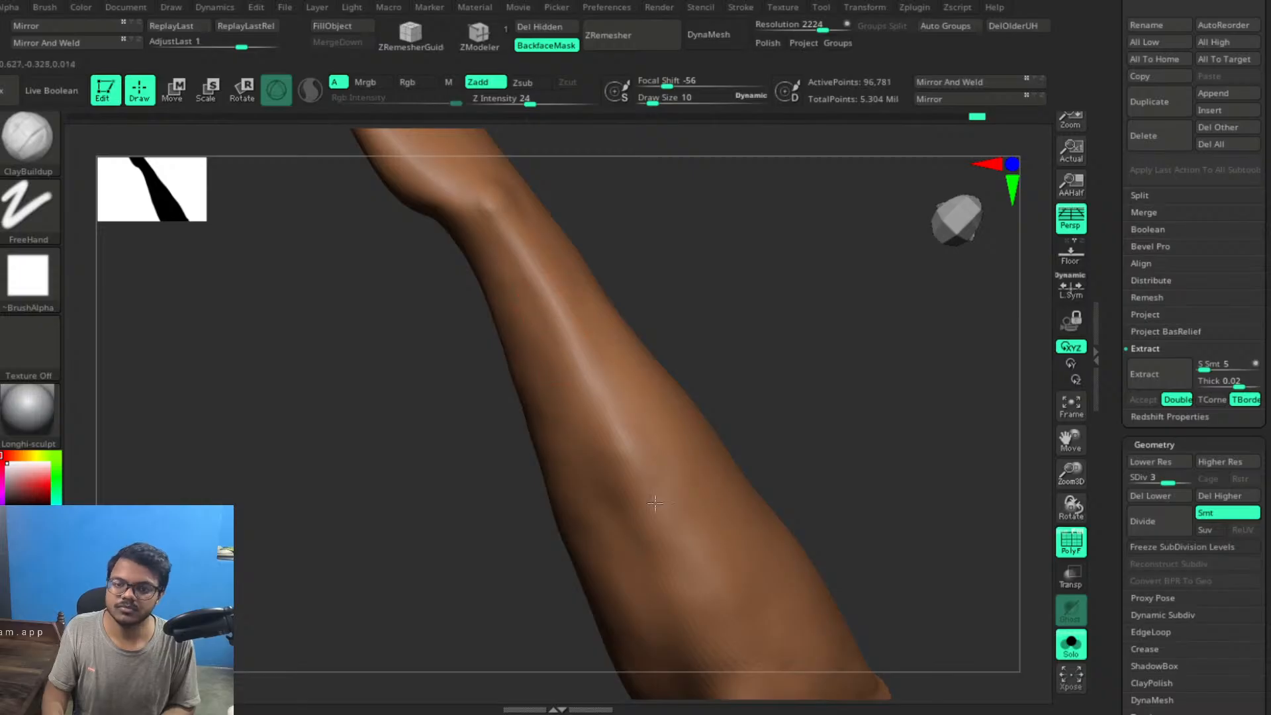
# Build up the middle of the forearm where the ridge meets the muscle, and smooth the surface there
pyautogui.moveTo(623, 449)
pyautogui.mouseDown()
pyautogui.moveTo(610, 438)
pyautogui.moveTo(626, 471)
pyautogui.mouseUp()
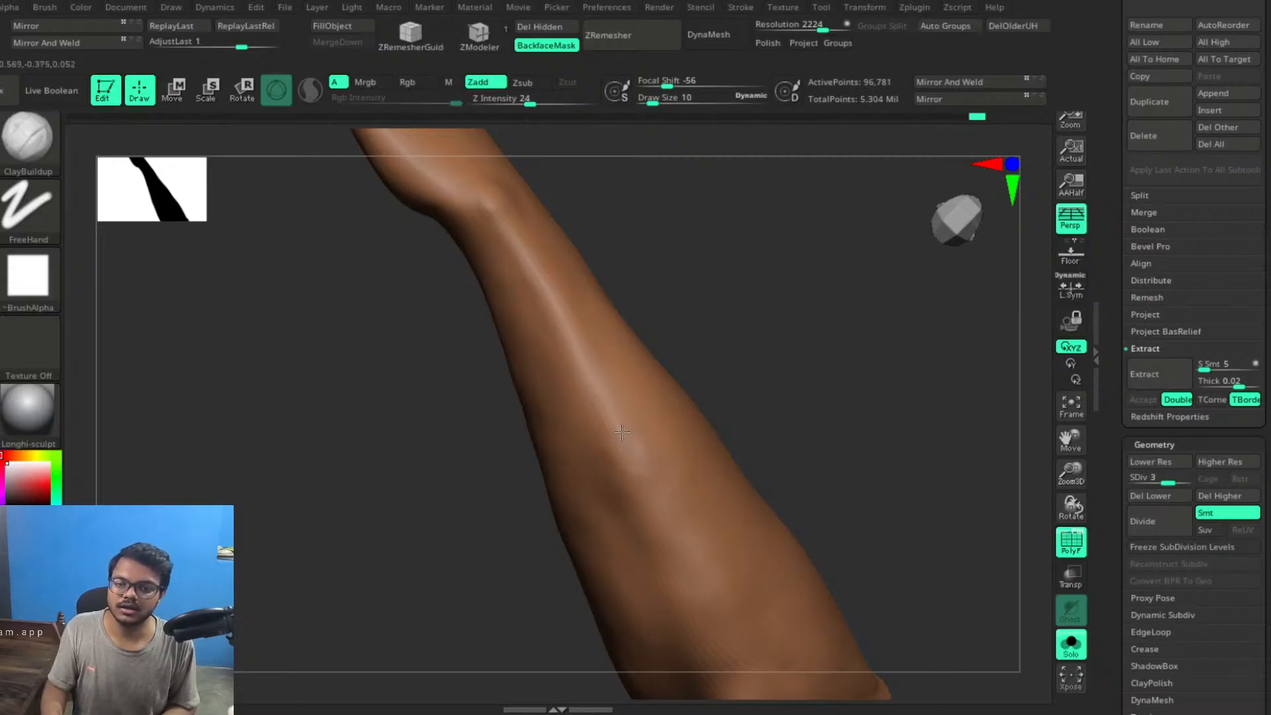
pyautogui.moveTo(780, 329)
pyautogui.mouseDown()
pyautogui.moveTo(820, 355)
pyautogui.moveTo(777, 335)
pyautogui.mouseUp()
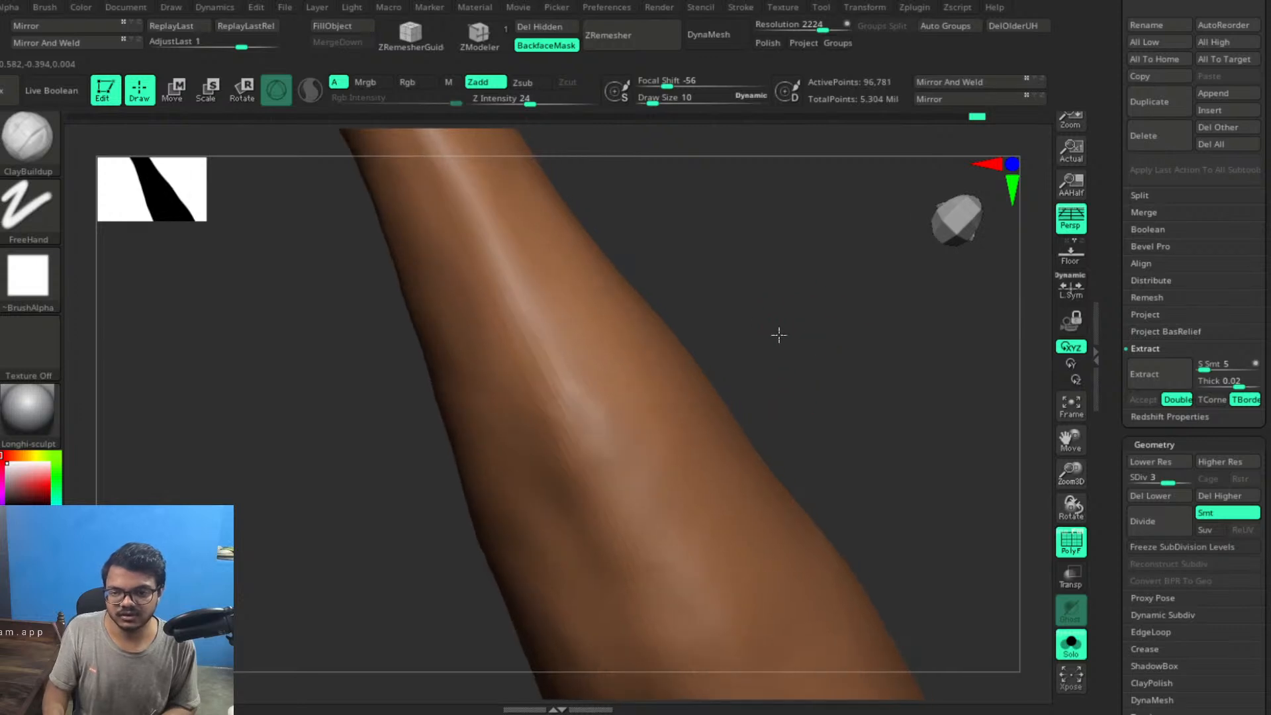
pyautogui.moveTo(577, 387)
pyautogui.keyDown('shift'); pyautogui.mouseDown()
pyautogui.moveTo(588, 403)
pyautogui.moveTo(704, 419)
pyautogui.mouseUp(); pyautogui.keyUp('shift')
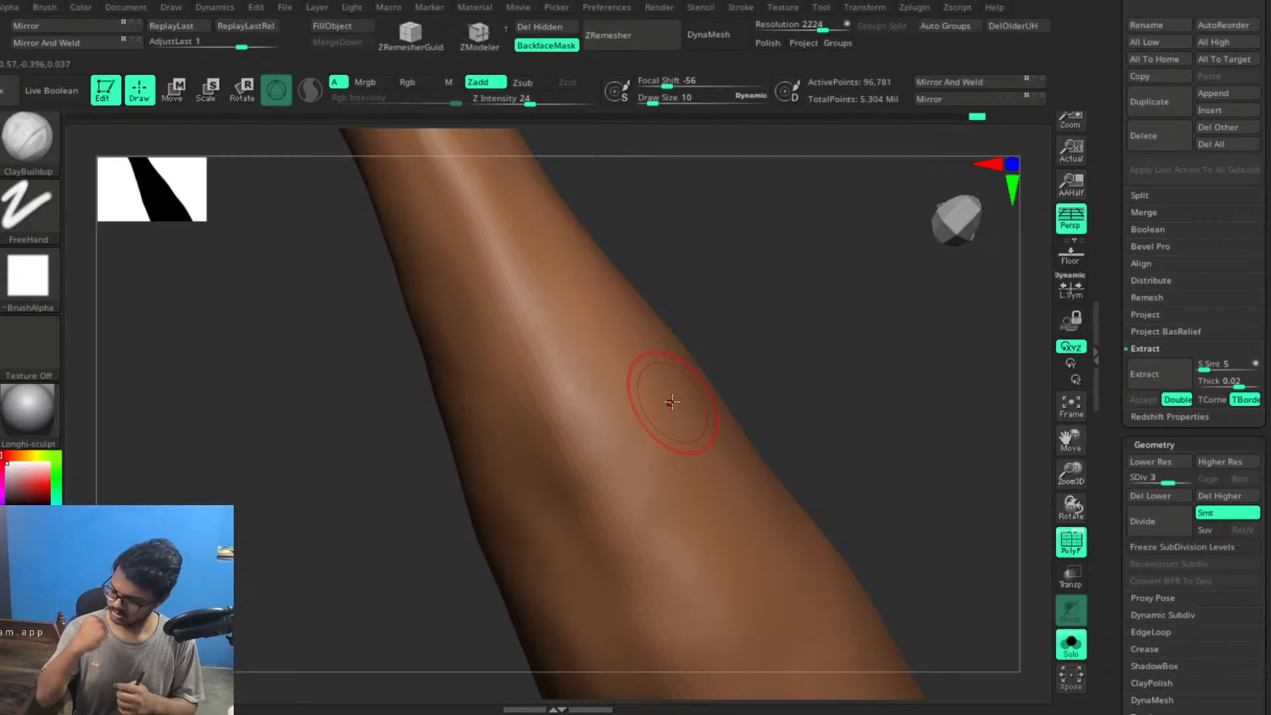
# Smooth the remaining uneven areas on the forearm and the back of the hand
pyautogui.moveTo(840, 409)
pyautogui.mouseDown()
pyautogui.moveTo(831, 391)
pyautogui.moveTo(757, 366)
pyautogui.moveTo(836, 386)
pyautogui.moveTo(803, 364)
pyautogui.moveTo(777, 414)
pyautogui.moveTo(789, 374)
pyautogui.moveTo(803, 411)
pyautogui.moveTo(865, 419)
pyautogui.moveTo(867, 353)
pyautogui.moveTo(805, 403)
pyautogui.moveTo(822, 408)
pyautogui.moveTo(828, 355)
pyautogui.moveTo(831, 380)
pyautogui.moveTo(686, 388)
pyautogui.moveTo(848, 349)
pyautogui.moveTo(834, 346)
pyautogui.mouseUp()
pyautogui.press('shift')
pyautogui.moveTo(833, 402)
pyautogui.mouseDown()
pyautogui.moveTo(752, 335)
pyautogui.moveTo(811, 395)
pyautogui.moveTo(771, 438)
pyautogui.moveTo(834, 395)
pyautogui.moveTo(845, 340)
pyautogui.moveTo(737, 417)
pyautogui.mouseUp()
pyautogui.press('shift')
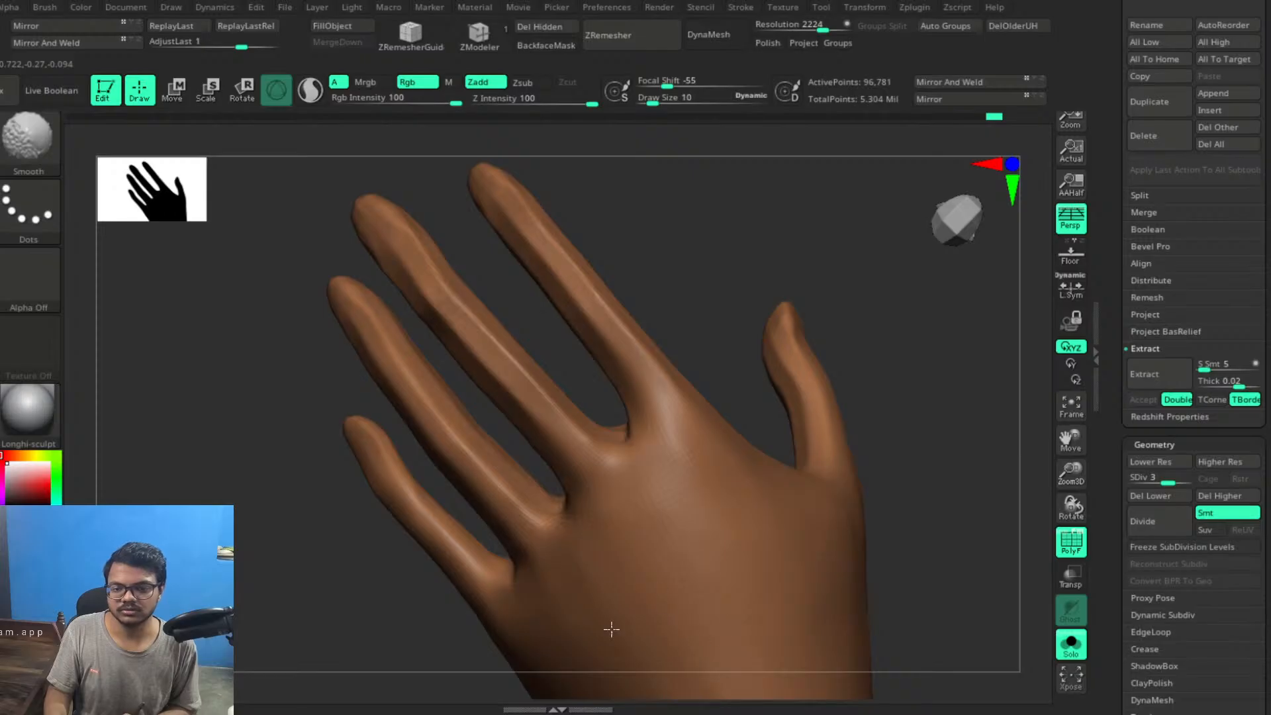
# Smooth the back of the index finger from its tip down its length, using a draw size of about 4.2
pyautogui.moveTo(746, 274)
pyautogui.mouseDown()
pyautogui.moveTo(734, 303)
pyautogui.moveTo(781, 371)
pyautogui.moveTo(812, 344)
pyautogui.moveTo(715, 227)
pyautogui.mouseUp()
pyautogui.moveTo(874, 496)
pyautogui.keyDown('alt'); pyautogui.mouseDown()
pyautogui.moveTo(755, 352)
pyautogui.moveTo(715, 223)
pyautogui.mouseUp(); pyautogui.keyUp('alt')
pyautogui.keyDown('alt'); pyautogui.moveTo(727, 309); pyautogui.dragTo(814, 437); pyautogui.keyUp('alt')
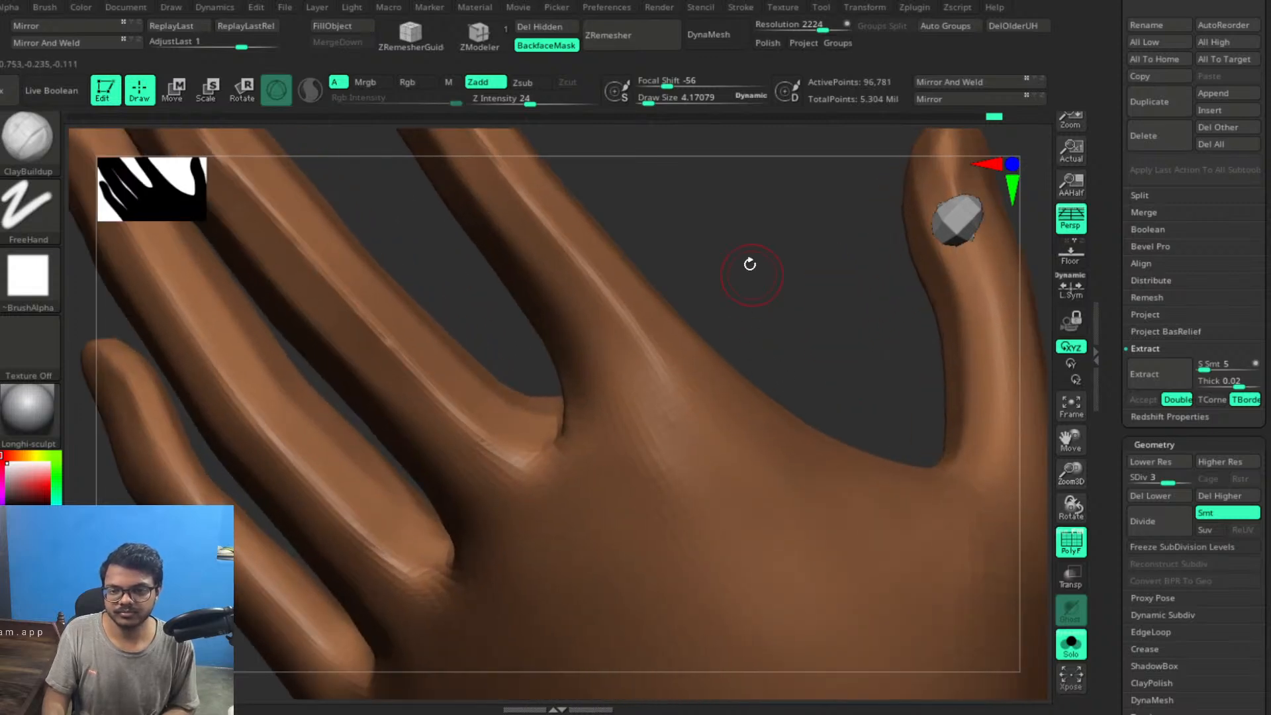
pyautogui.moveTo(748, 265)
pyautogui.keyDown('alt'); pyautogui.mouseDown()
pyautogui.moveTo(794, 441)
pyautogui.moveTo(786, 433)
pyautogui.mouseUp(); pyautogui.keyUp('alt')
pyautogui.keyDown('shift'); pyautogui.moveTo(489, 354); pyautogui.dragTo(504, 392); pyautogui.keyUp('shift')
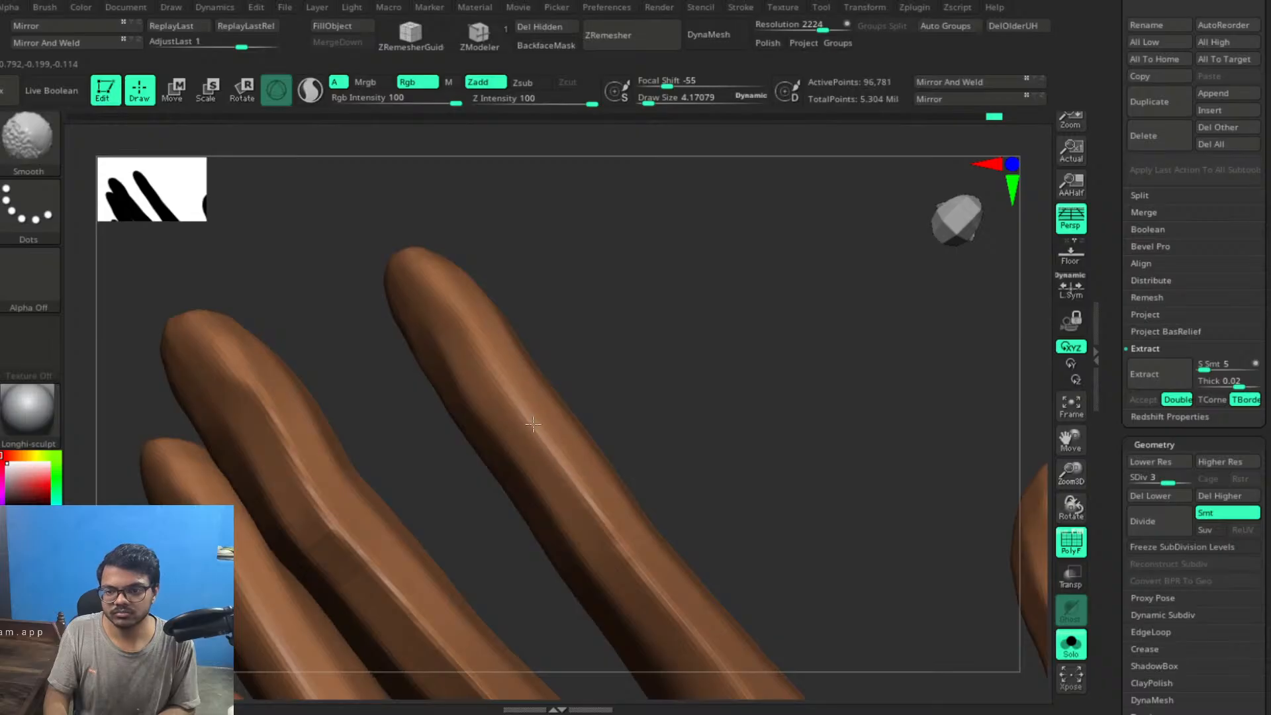
pyautogui.keyDown('shift'); pyautogui.moveTo(561, 460); pyautogui.dragTo(627, 559); pyautogui.keyUp('shift')
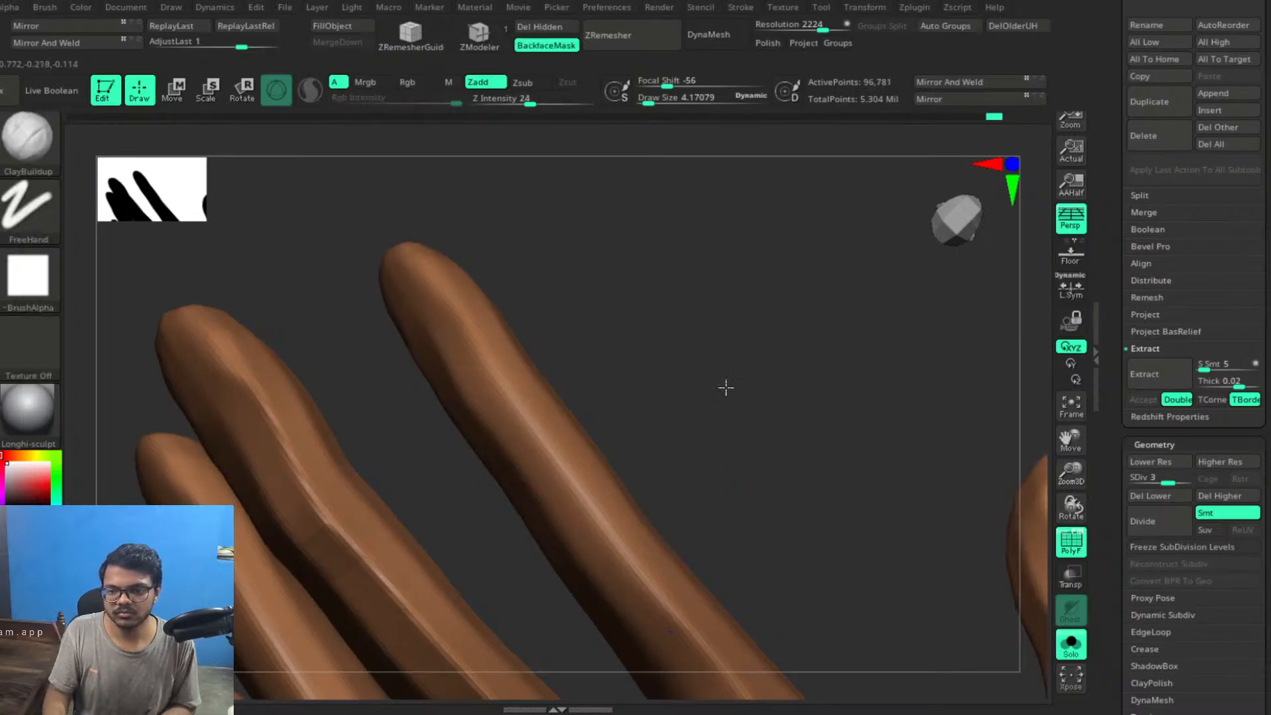
# Smooth the lower index finger and build up its knuckle beside the gap to the middle finger
pyautogui.moveTo(723, 386)
pyautogui.keyDown('alt'); pyautogui.mouseDown()
pyautogui.moveTo(695, 275)
pyautogui.moveTo(735, 301)
pyautogui.mouseUp(); pyautogui.keyUp('alt')
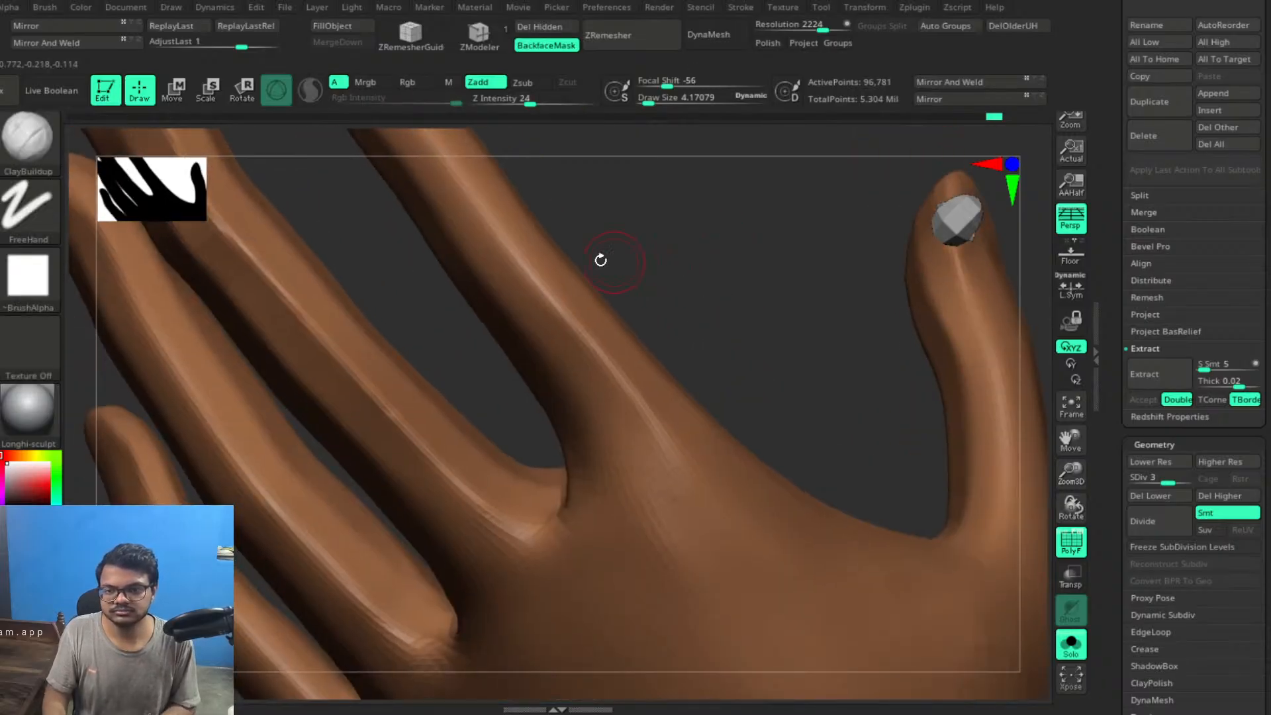
pyautogui.keyDown('shift'); pyautogui.moveTo(599, 261); pyautogui.dragTo(600, 355); pyautogui.keyUp('shift')
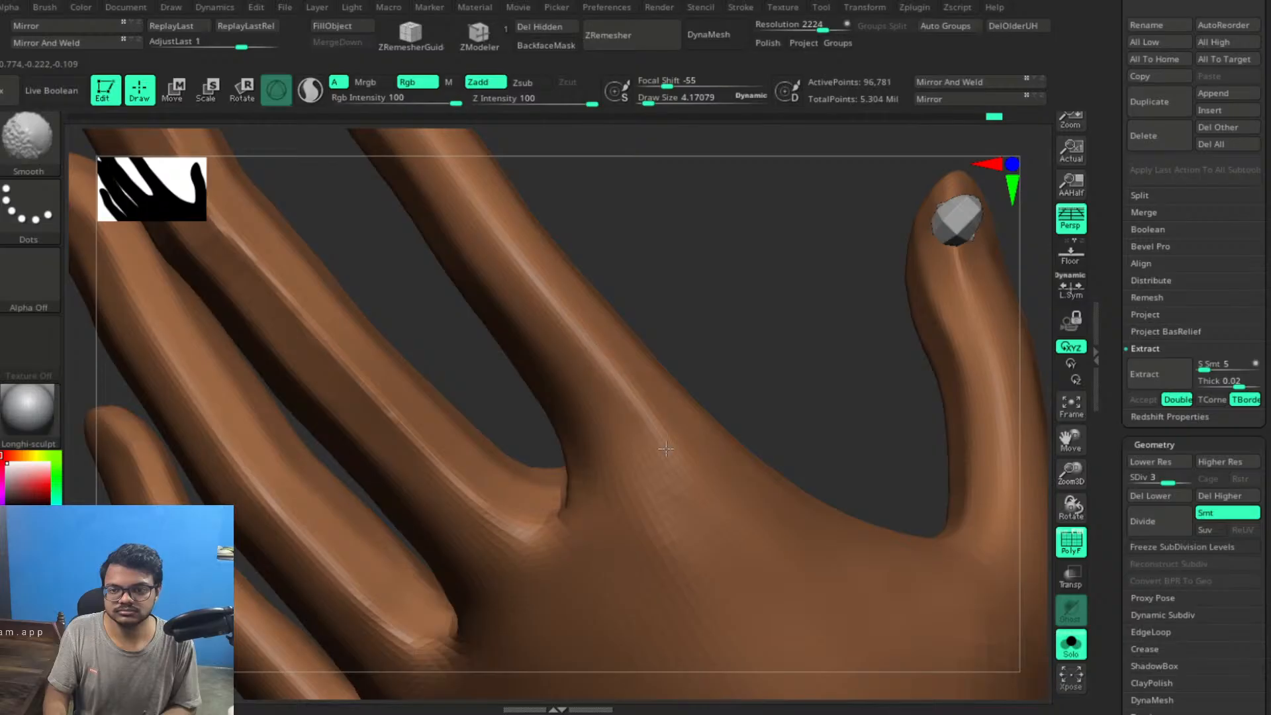
pyautogui.keyDown('shift'); pyautogui.moveTo(654, 432); pyautogui.dragTo(672, 465); pyautogui.keyUp('shift')
pyautogui.moveTo(601, 446)
pyautogui.mouseDown()
pyautogui.moveTo(581, 400)
pyautogui.moveTo(645, 440)
pyautogui.mouseUp()
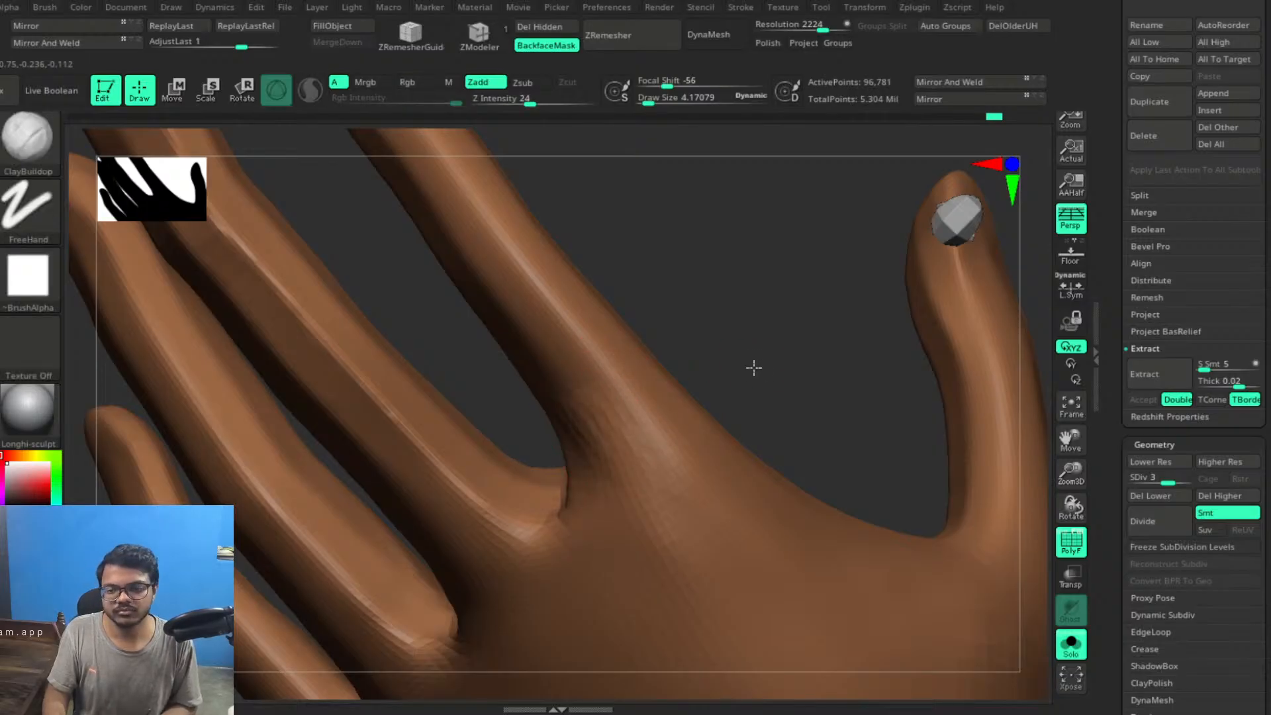
# Smooth the thumb's back and inner side from the tip down to its base
pyautogui.keyDown('alt'); pyautogui.moveTo(754, 367); pyautogui.dragTo(741, 360); pyautogui.keyUp('alt')
pyautogui.keyDown('shift'); pyautogui.moveTo(890, 294); pyautogui.dragTo(891, 300); pyautogui.keyUp('shift')
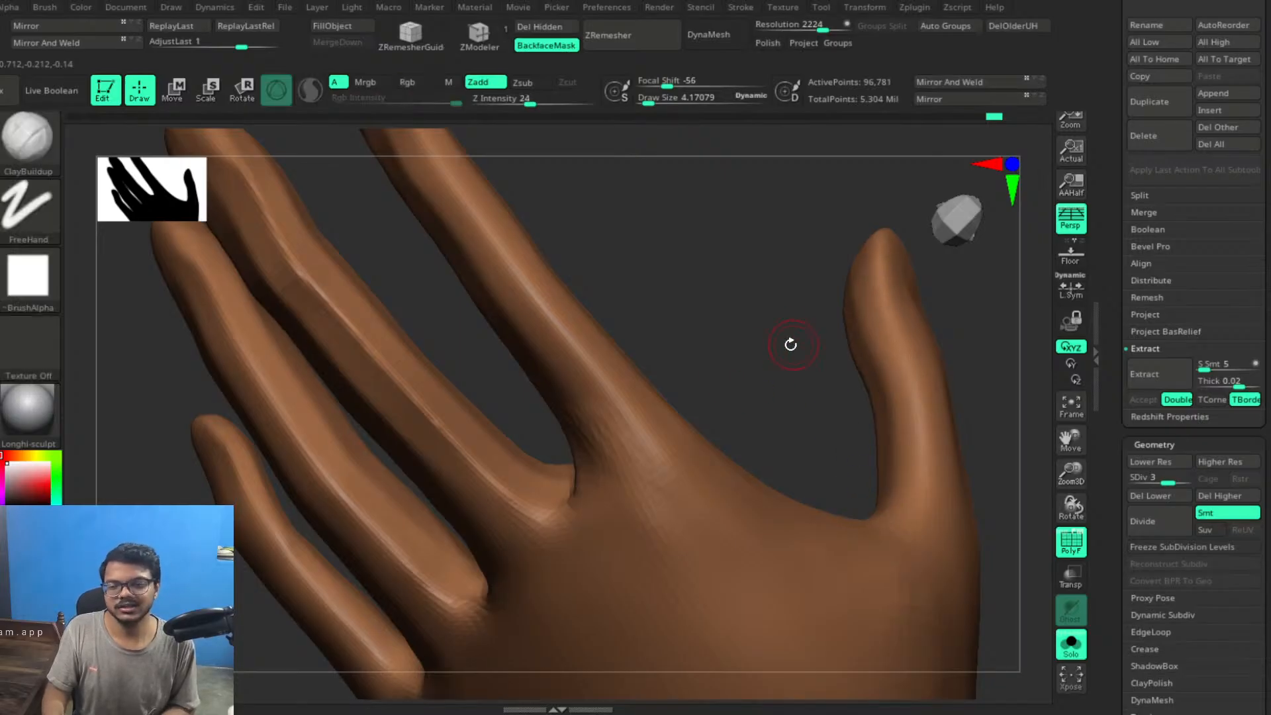
pyautogui.moveTo(789, 343)
pyautogui.mouseDown()
pyautogui.moveTo(761, 329)
pyautogui.moveTo(744, 389)
pyautogui.moveTo(764, 345)
pyautogui.moveTo(721, 355)
pyautogui.mouseUp()
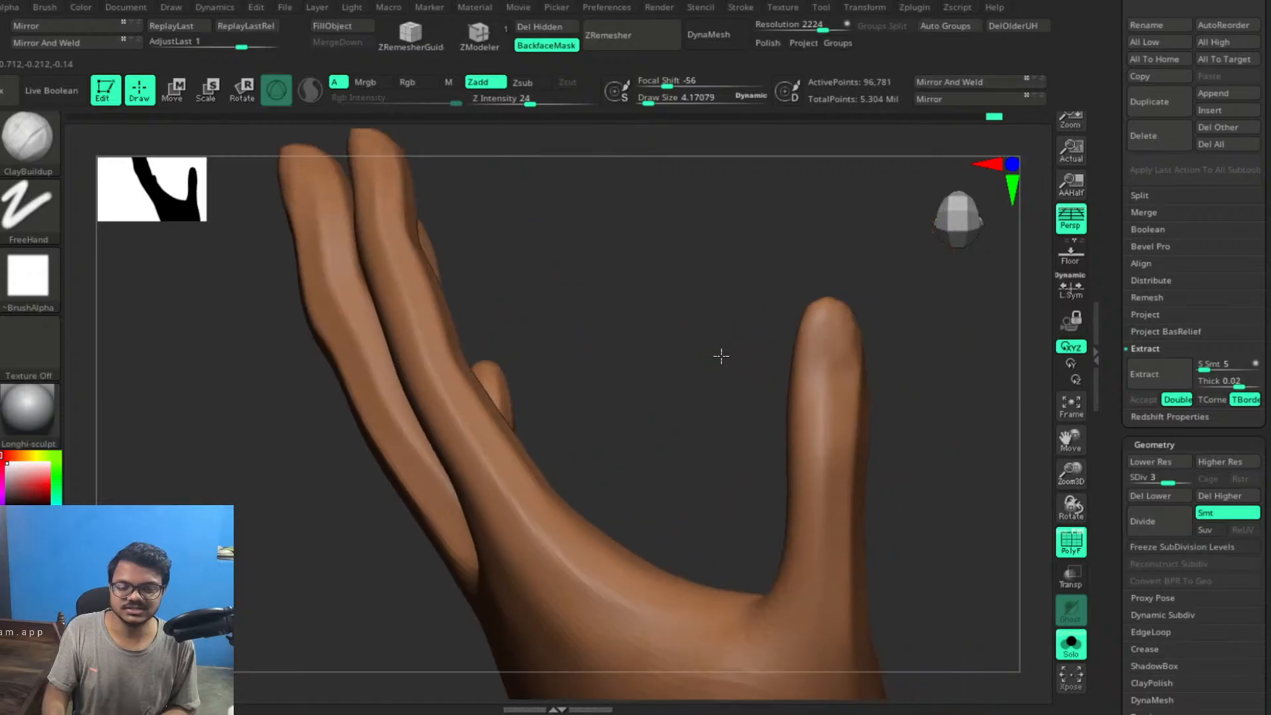
pyautogui.moveTo(947, 355); pyautogui.dragTo(908, 358)
pyautogui.press('shift')
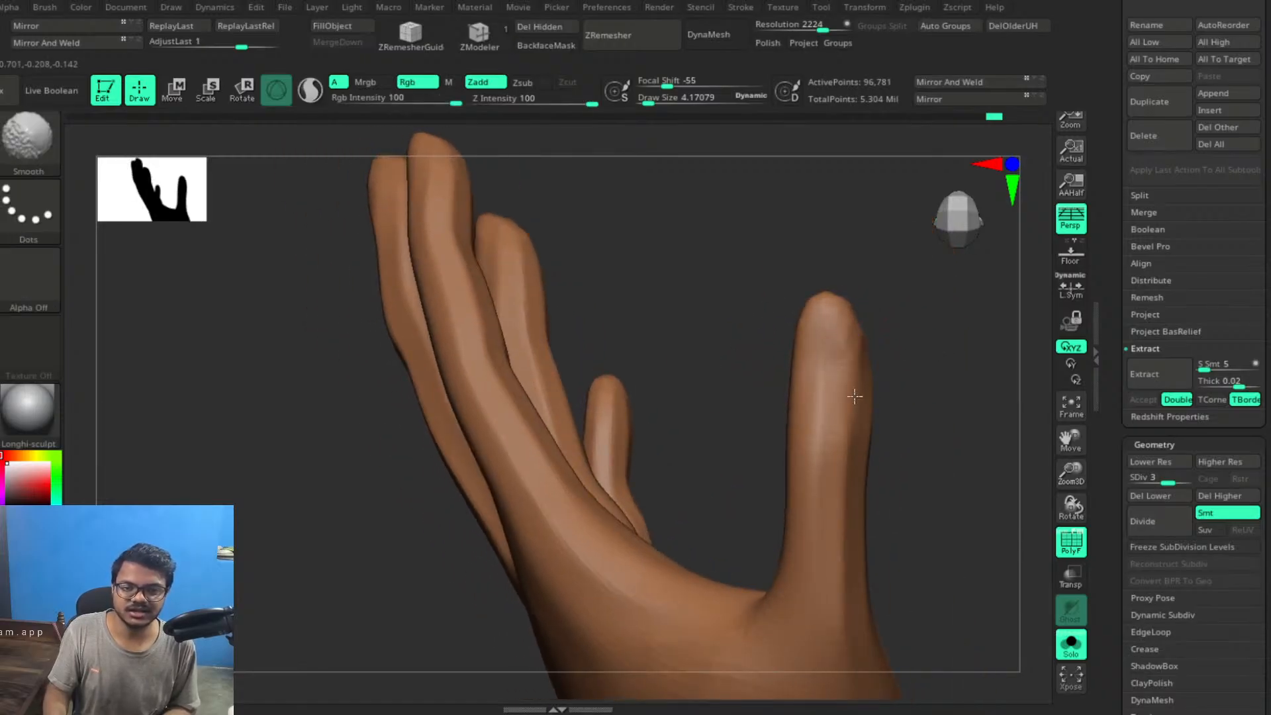
pyautogui.press('shift')
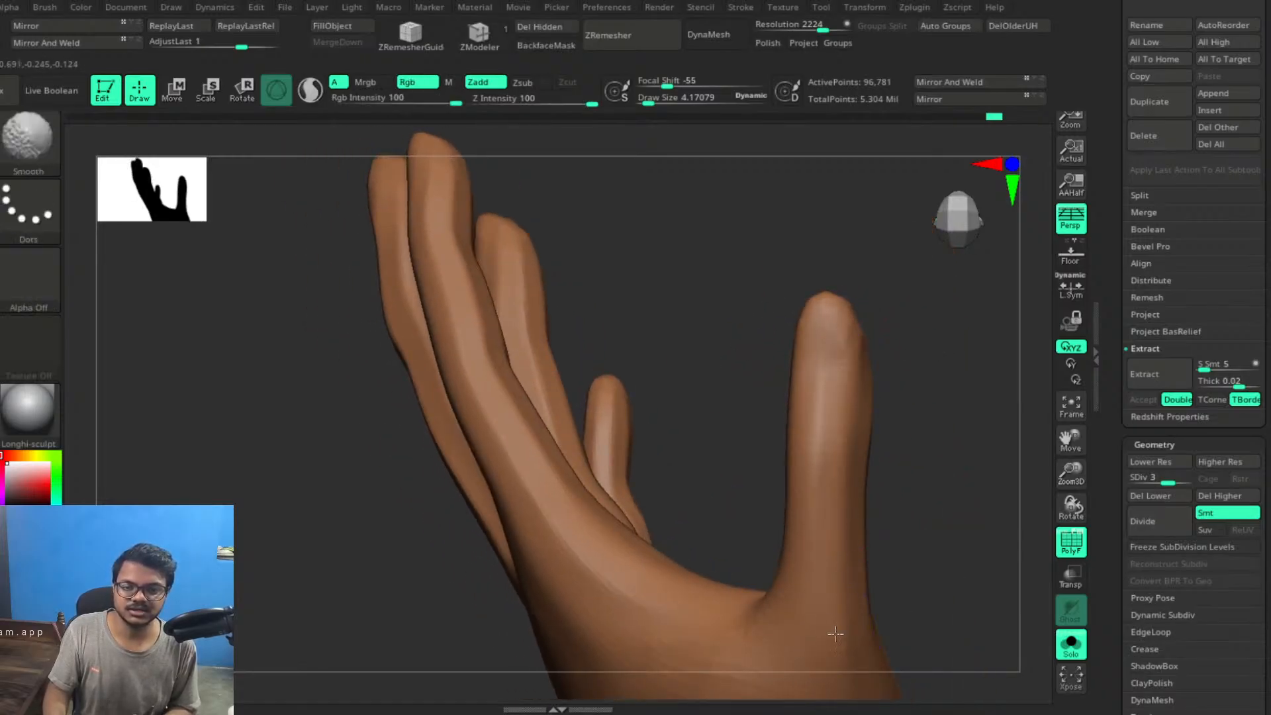
# Smooth the palm side of the thumb down to where it joins the palm
pyautogui.moveTo(959, 494)
pyautogui.mouseDown()
pyautogui.moveTo(932, 483)
pyautogui.moveTo(882, 415)
pyautogui.moveTo(750, 446)
pyautogui.moveTo(766, 389)
pyautogui.mouseUp()
pyautogui.press('shift')
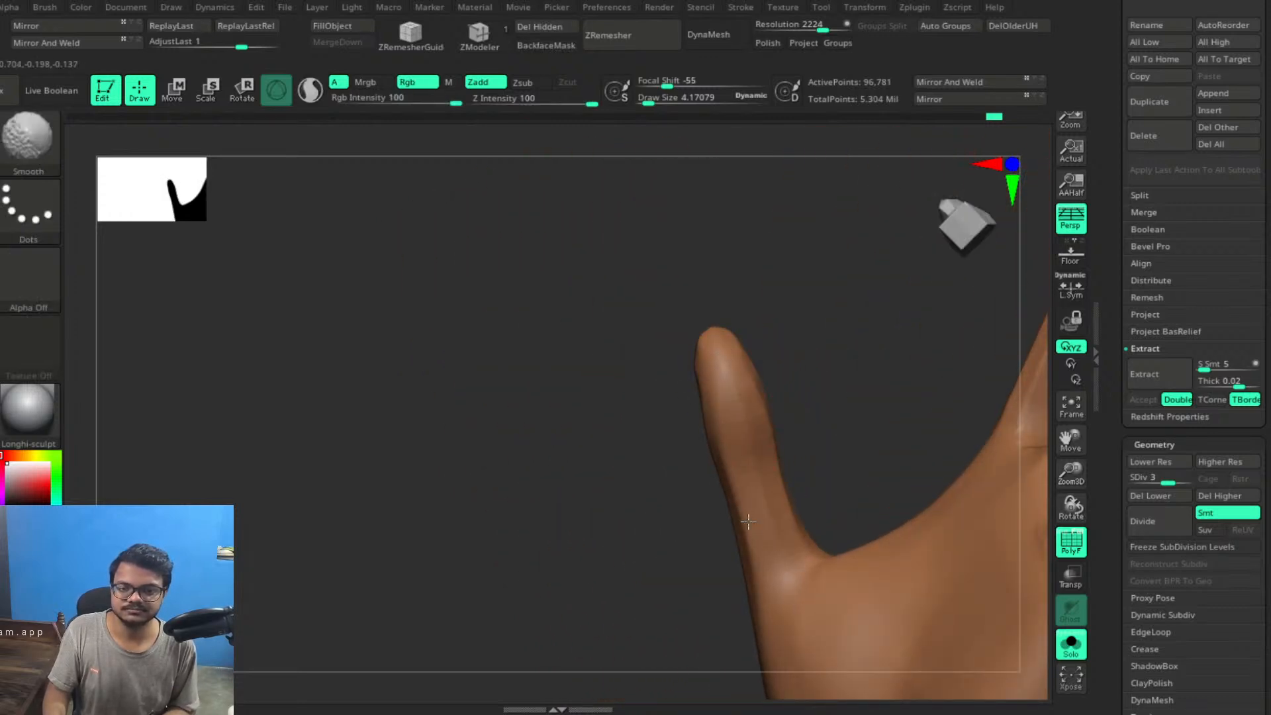
pyautogui.moveTo(840, 439); pyautogui.dragTo(820, 363)
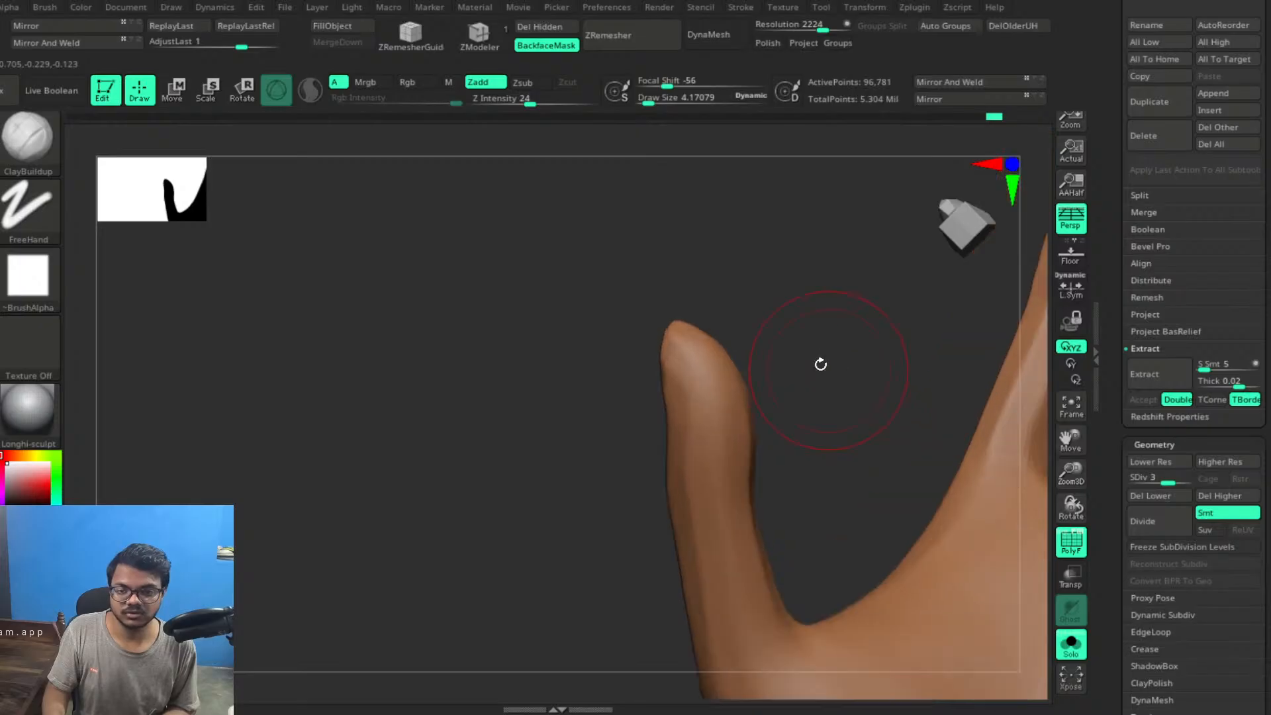
pyautogui.press('shift')
pyautogui.keyDown('shift'); pyautogui.moveTo(687, 429); pyautogui.dragTo(716, 656); pyautogui.keyUp('shift')
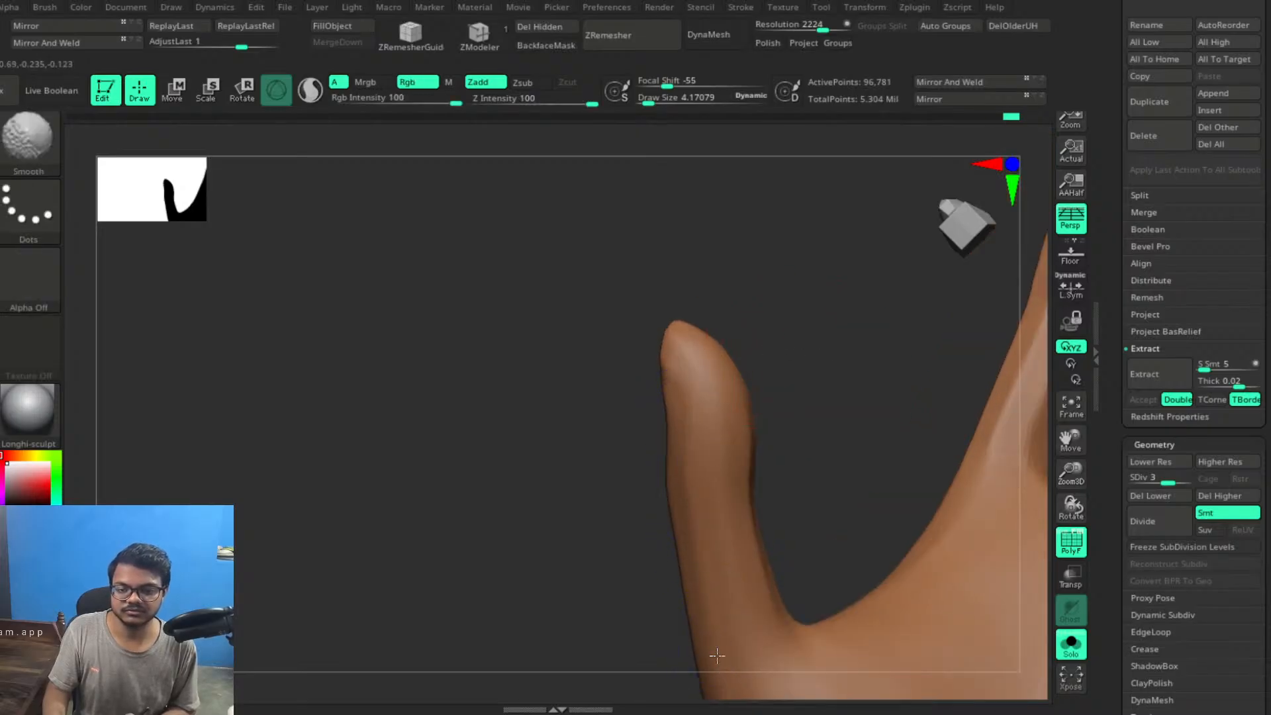
# Smooth the thumb around its tip and along the side facing the fingers
pyautogui.moveTo(835, 456); pyautogui.dragTo(771, 485)
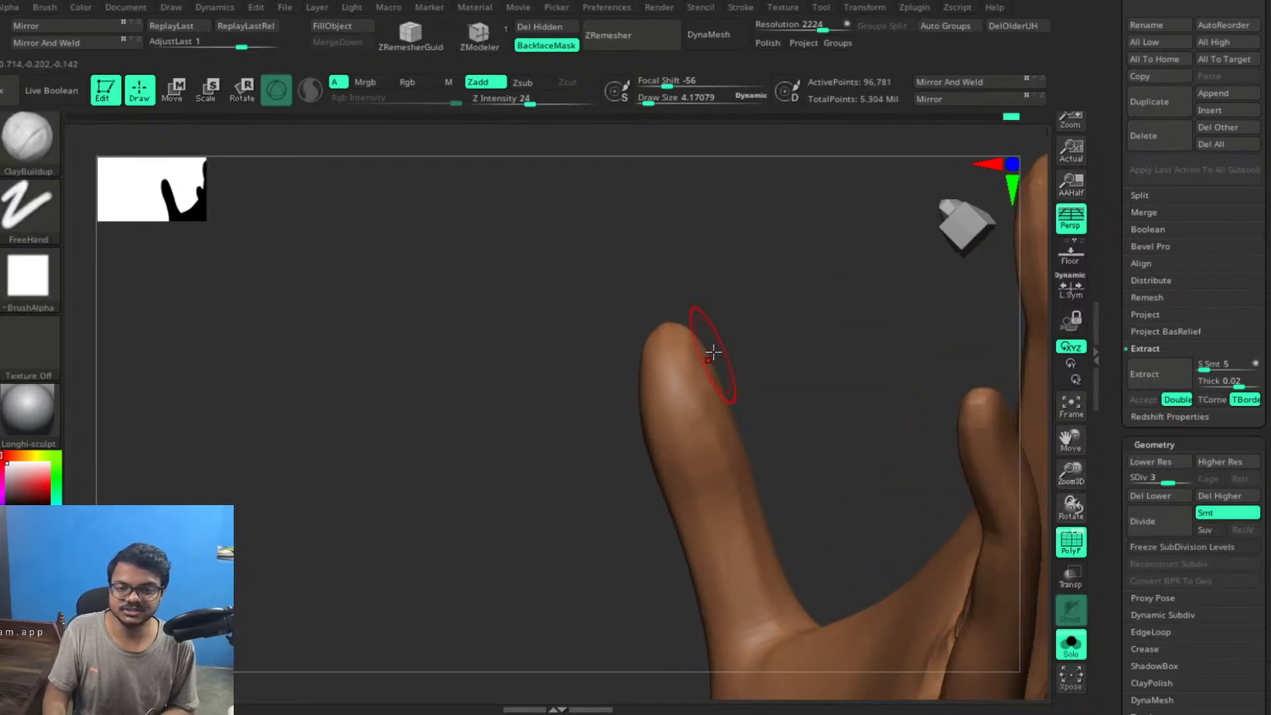
pyautogui.moveTo(788, 353)
pyautogui.mouseDown()
pyautogui.moveTo(805, 434)
pyautogui.moveTo(825, 386)
pyautogui.moveTo(783, 426)
pyautogui.moveTo(865, 397)
pyautogui.moveTo(754, 329)
pyautogui.moveTo(780, 375)
pyautogui.moveTo(777, 349)
pyautogui.mouseUp()
pyautogui.press('shift')
pyautogui.press('shift')
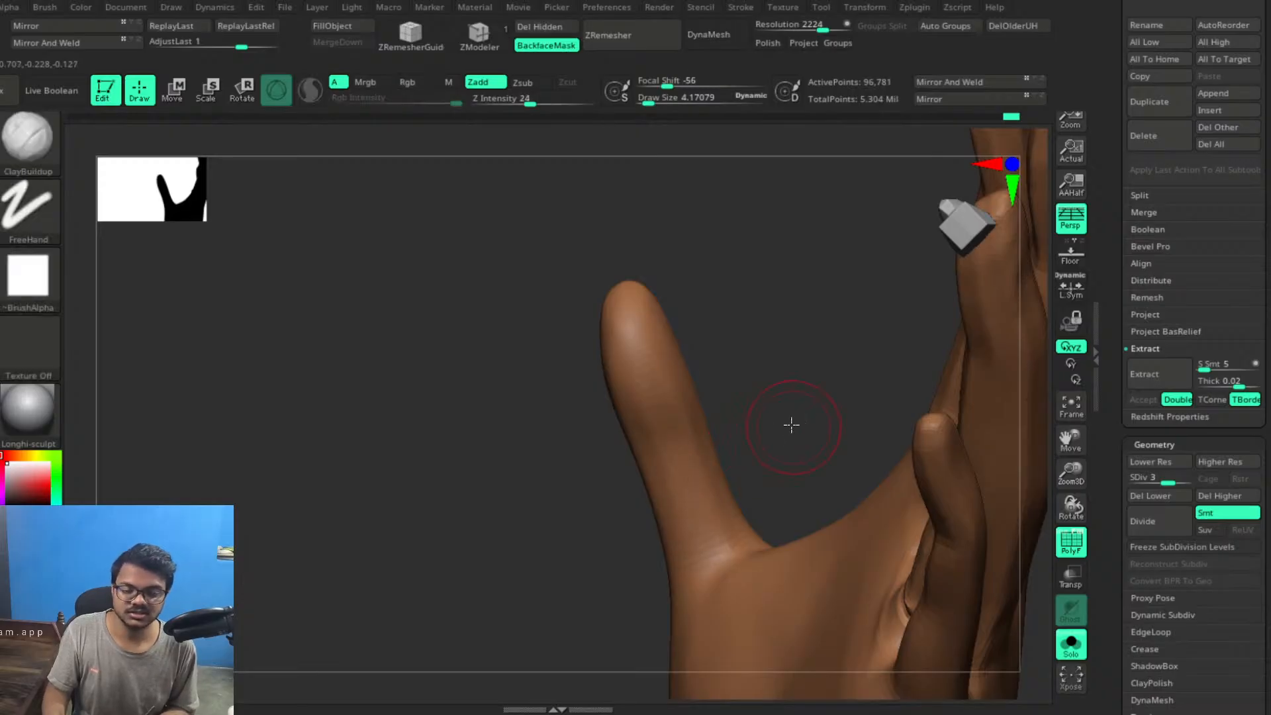
# Smooth the back of the index finger from near its tip down to its lower segment
pyautogui.moveTo(791, 423)
pyautogui.mouseDown()
pyautogui.moveTo(754, 377)
pyautogui.moveTo(795, 388)
pyautogui.moveTo(695, 384)
pyautogui.moveTo(766, 377)
pyautogui.moveTo(859, 313)
pyautogui.moveTo(876, 346)
pyautogui.moveTo(766, 335)
pyautogui.moveTo(754, 317)
pyautogui.moveTo(766, 332)
pyautogui.mouseUp()
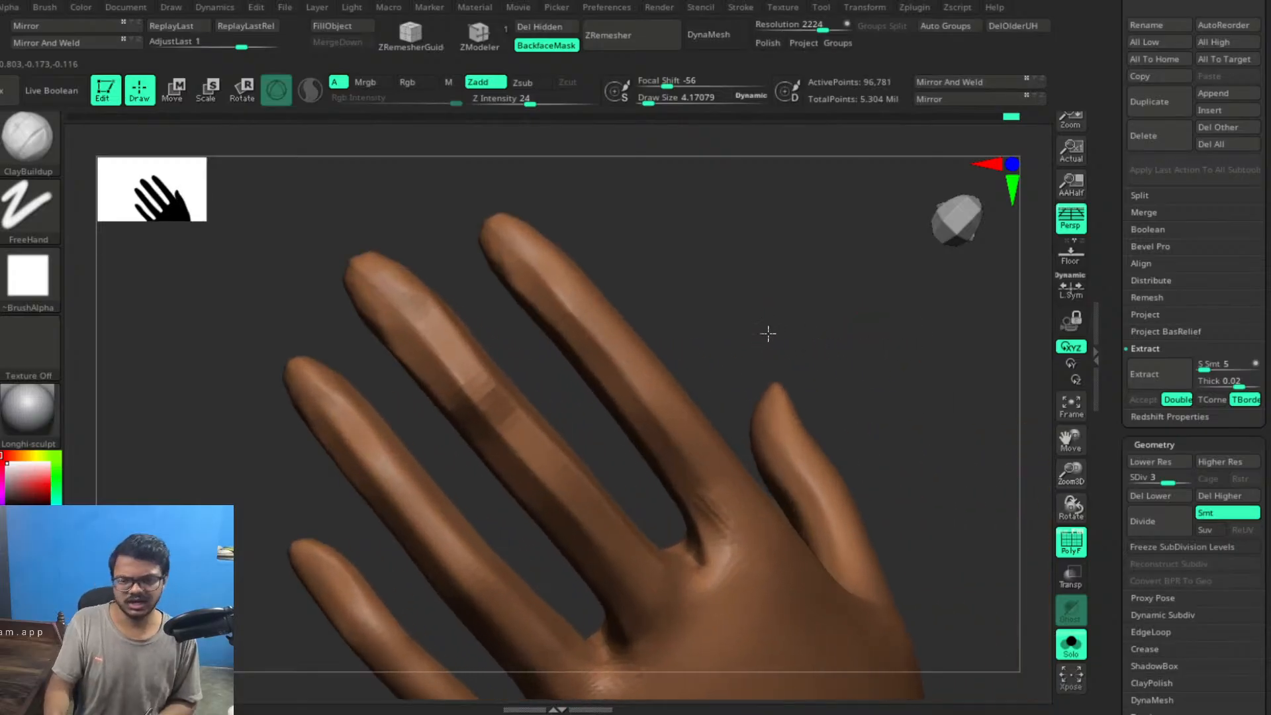
pyautogui.keyDown('shift'); pyautogui.moveTo(655, 396); pyautogui.dragTo(657, 431); pyautogui.keyUp('shift')
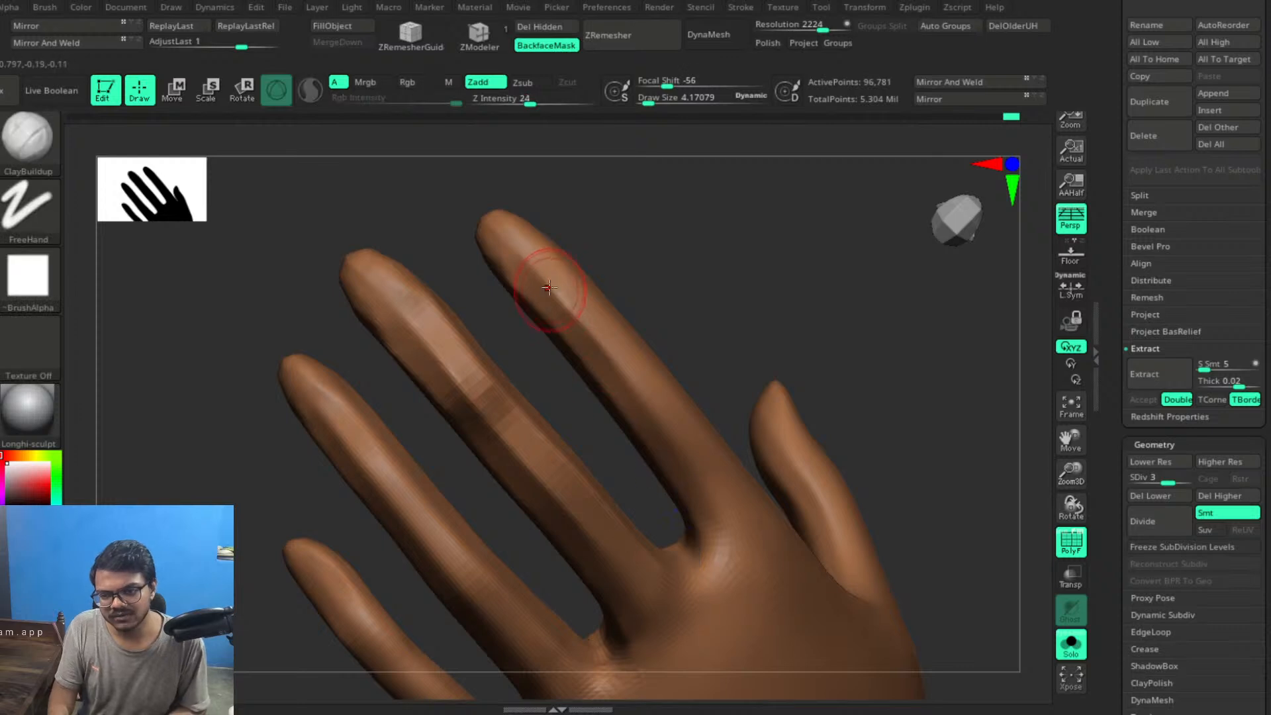
pyautogui.keyDown('shift'); pyautogui.moveTo(549, 284); pyautogui.dragTo(541, 266); pyautogui.keyUp('shift')
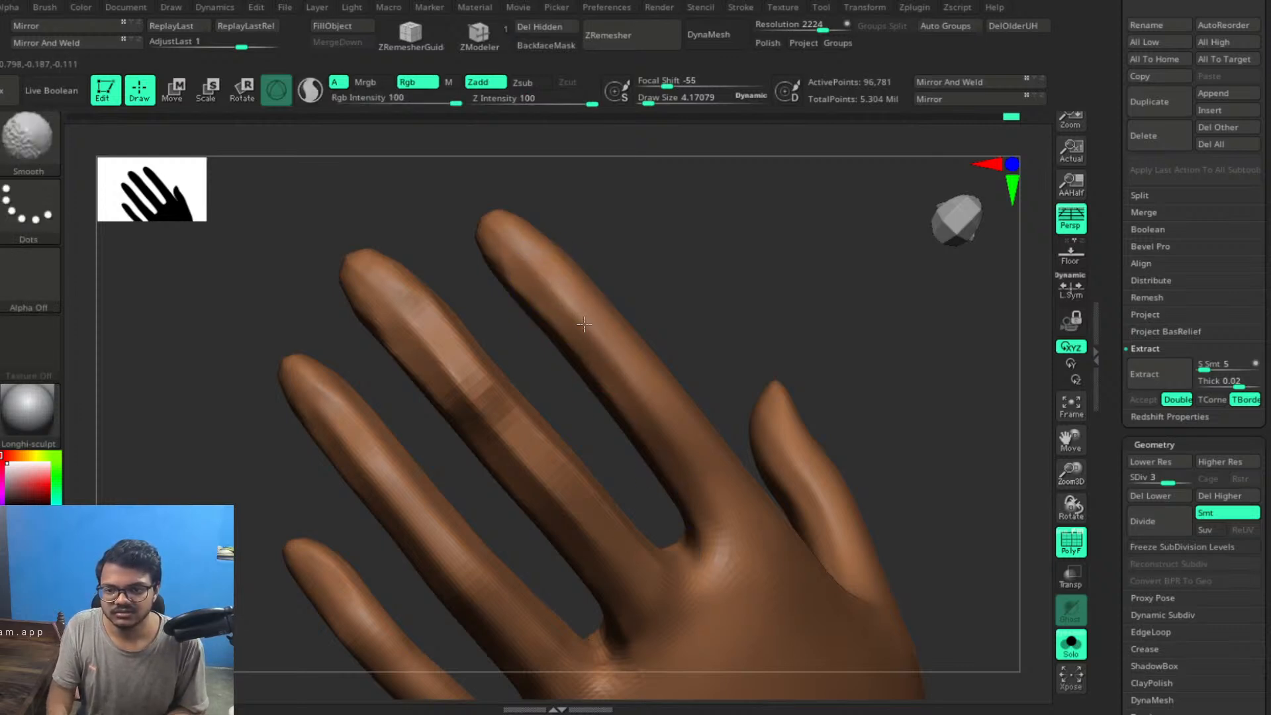
pyautogui.keyDown('shift'); pyautogui.moveTo(668, 413); pyautogui.dragTo(662, 404); pyautogui.keyUp('shift')
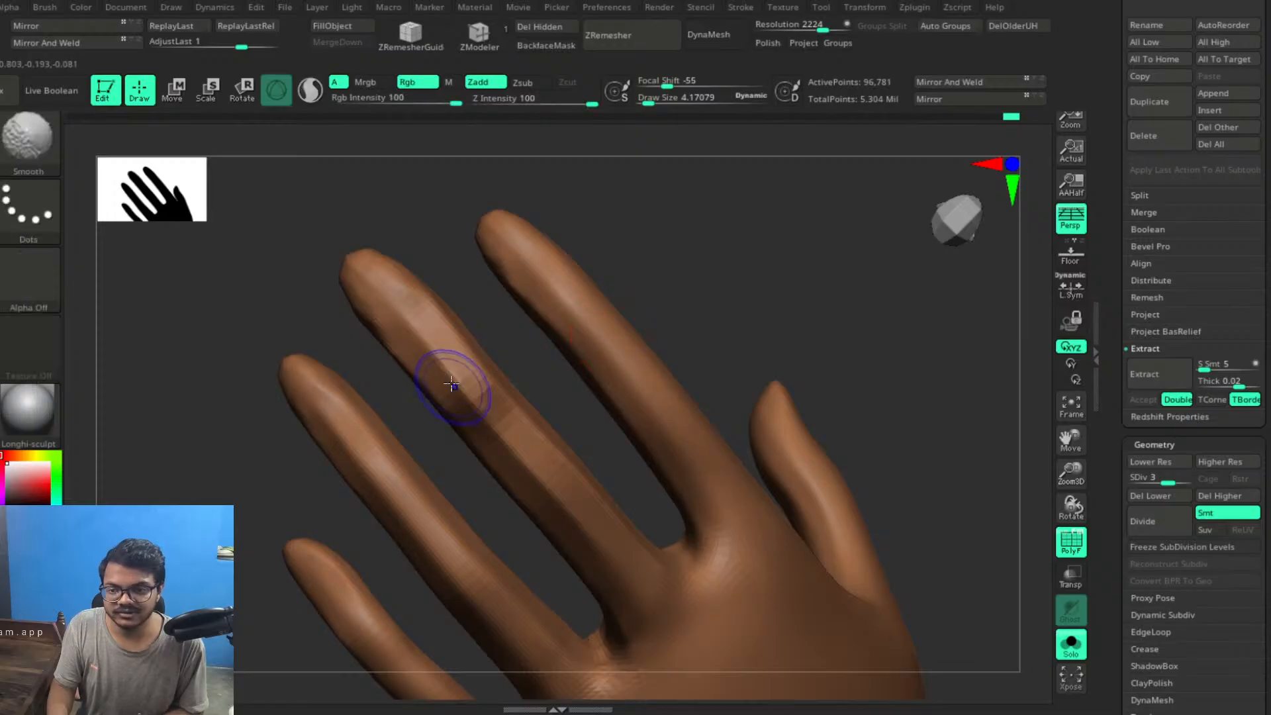
# Smooth the faceted back of the middle finger along its joints, including the side of its fingertip
pyautogui.moveTo(450, 388)
pyautogui.keyDown('shift'); pyautogui.mouseDown()
pyautogui.moveTo(437, 361)
pyautogui.moveTo(461, 392)
pyautogui.mouseUp(); pyautogui.keyUp('shift')
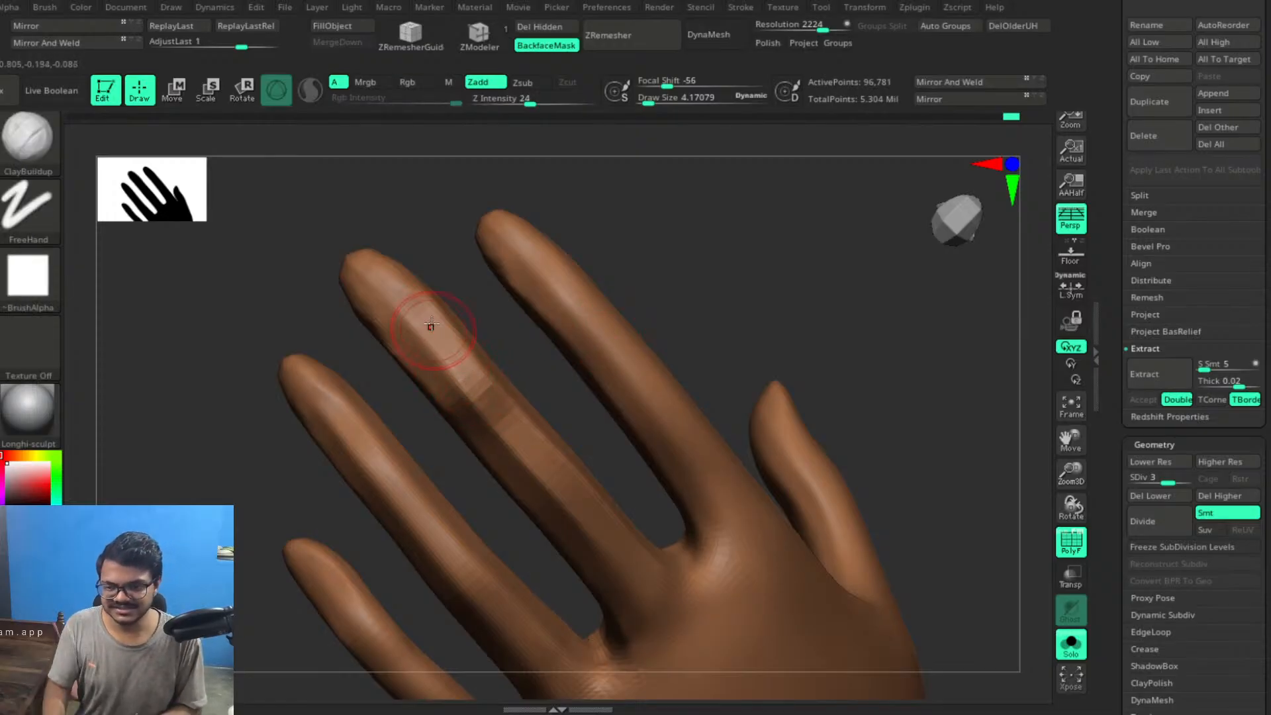
pyautogui.keyDown('shift'); pyautogui.moveTo(399, 320); pyautogui.dragTo(366, 281); pyautogui.keyUp('shift')
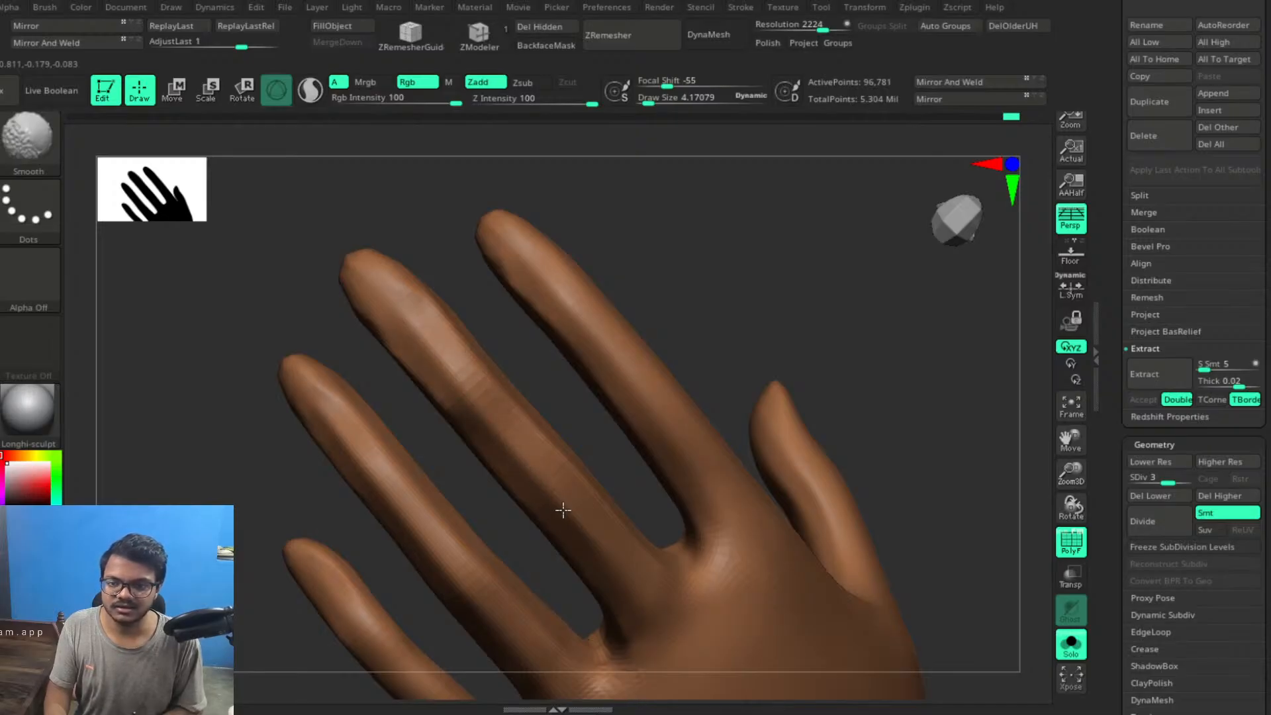
pyautogui.keyDown('shift'); pyautogui.moveTo(562, 510); pyautogui.dragTo(567, 505); pyautogui.keyUp('shift')
pyautogui.moveTo(682, 275)
pyautogui.mouseDown()
pyautogui.moveTo(728, 253)
pyautogui.moveTo(678, 309)
pyautogui.moveTo(648, 290)
pyautogui.mouseUp()
pyautogui.keyDown('shift'); pyautogui.moveTo(386, 300); pyautogui.dragTo(368, 305); pyautogui.keyUp('shift')
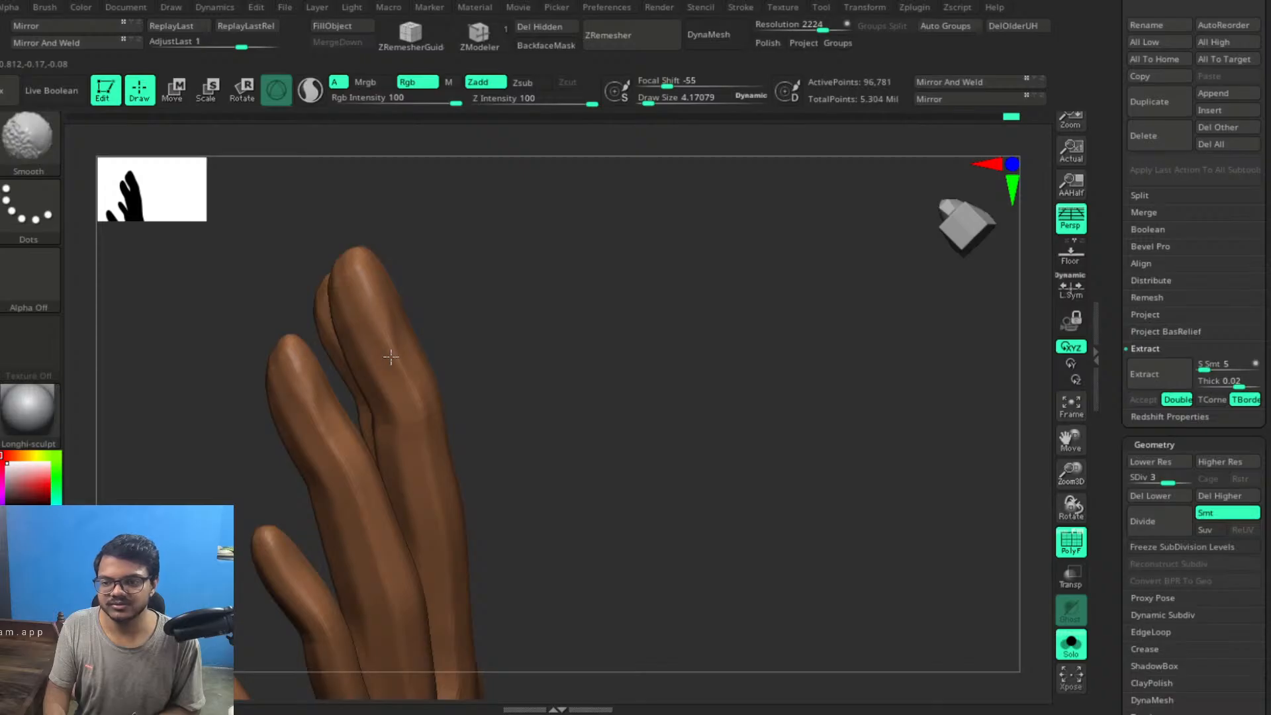
# Smooth the palm side of the index, middle and ring fingers around their tips and upper joints
pyautogui.moveTo(570, 542)
pyautogui.mouseDown()
pyautogui.moveTo(675, 439)
pyautogui.moveTo(712, 369)
pyautogui.moveTo(481, 307)
pyautogui.mouseUp()
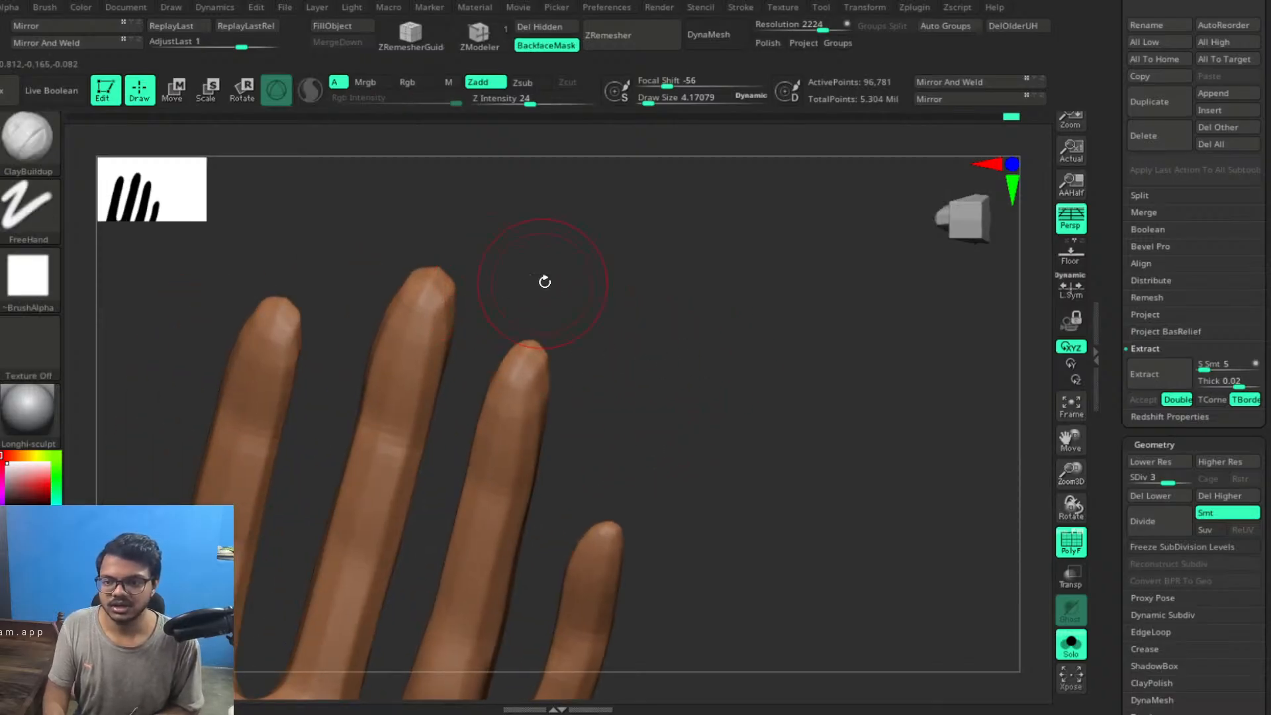
pyautogui.moveTo(545, 281); pyautogui.dragTo(646, 305)
pyautogui.moveTo(345, 341)
pyautogui.keyDown('shift'); pyautogui.mouseDown()
pyautogui.moveTo(335, 362)
pyautogui.moveTo(308, 362)
pyautogui.mouseUp(); pyautogui.keyUp('shift')
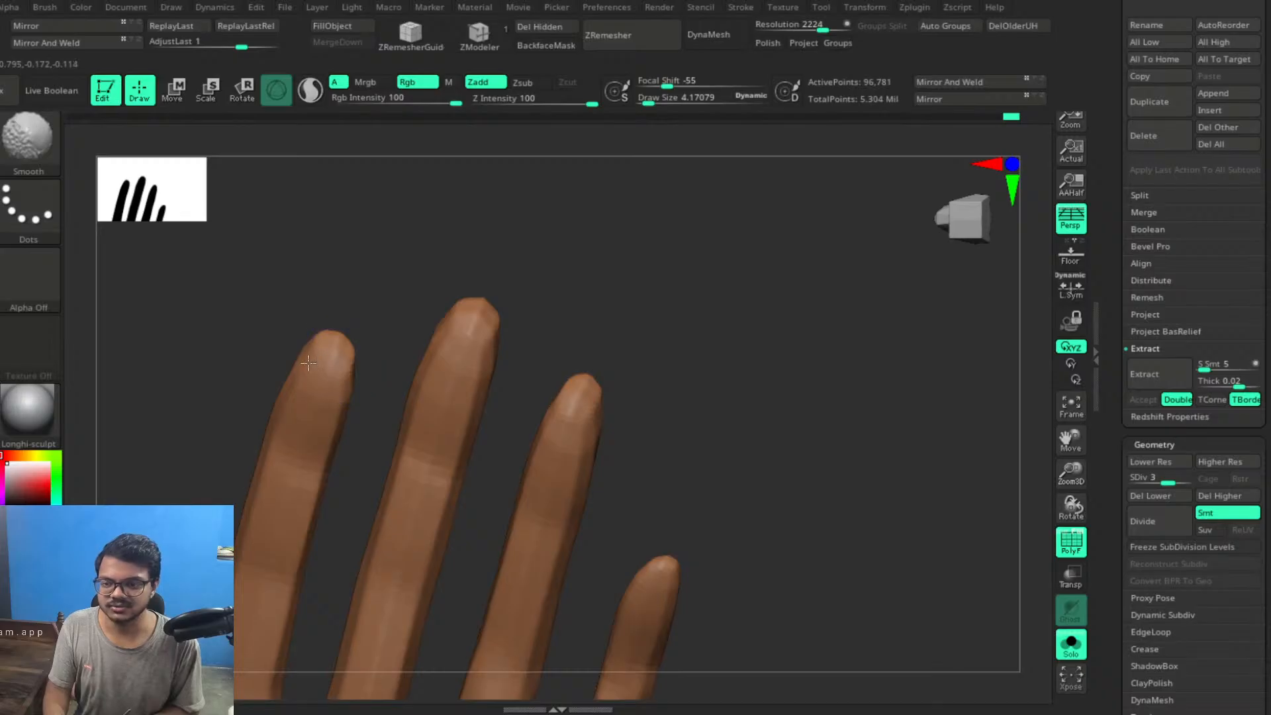
pyautogui.moveTo(541, 326); pyautogui.dragTo(522, 304)
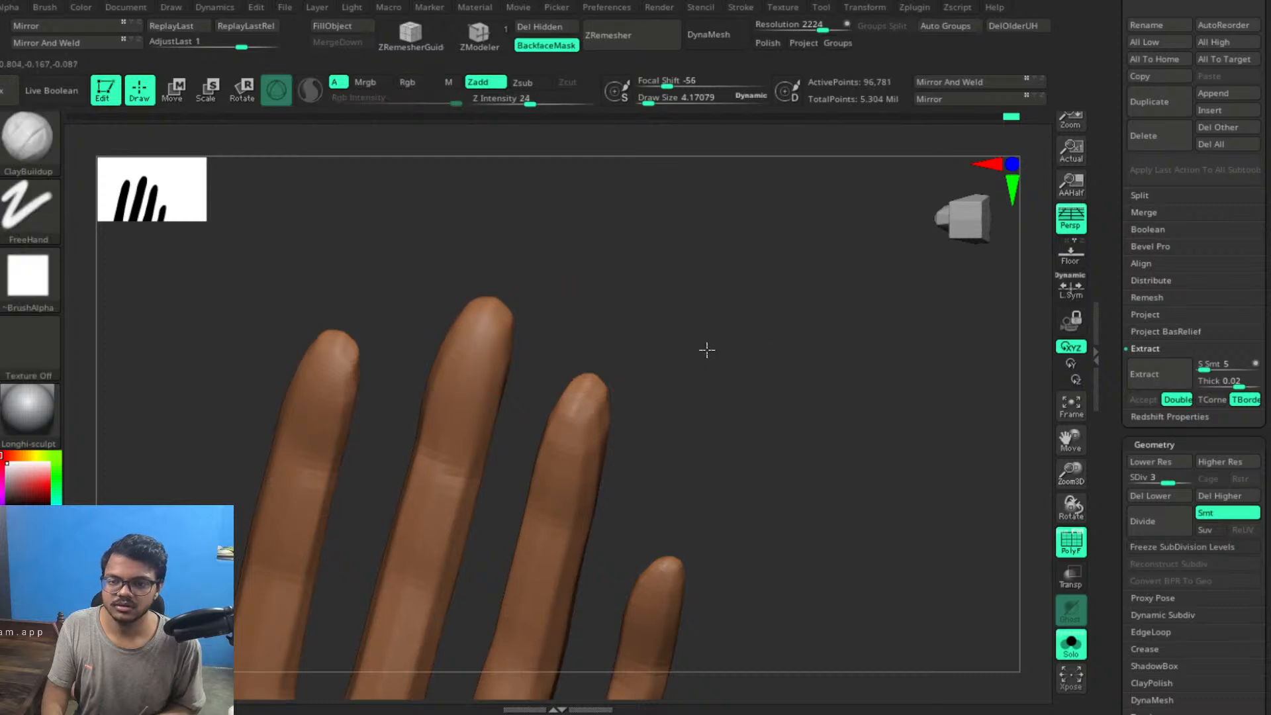
pyautogui.moveTo(707, 349); pyautogui.dragTo(528, 332)
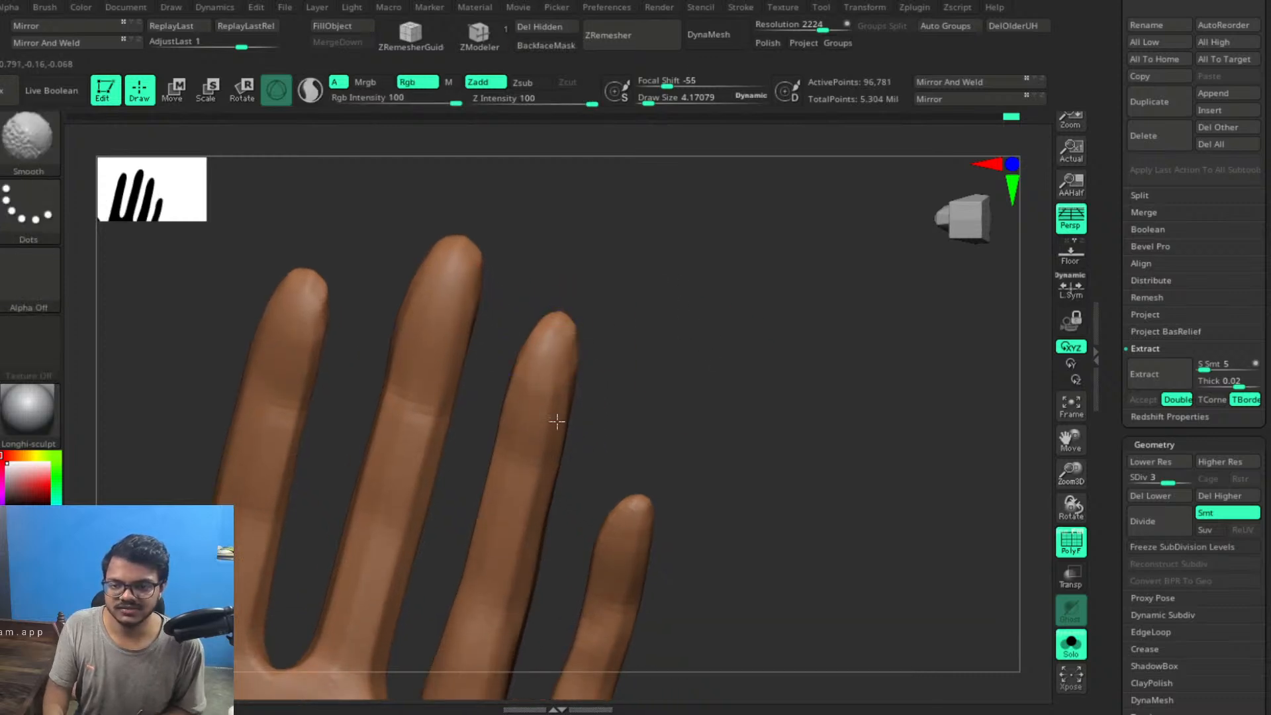
pyautogui.moveTo(653, 383); pyautogui.dragTo(618, 369)
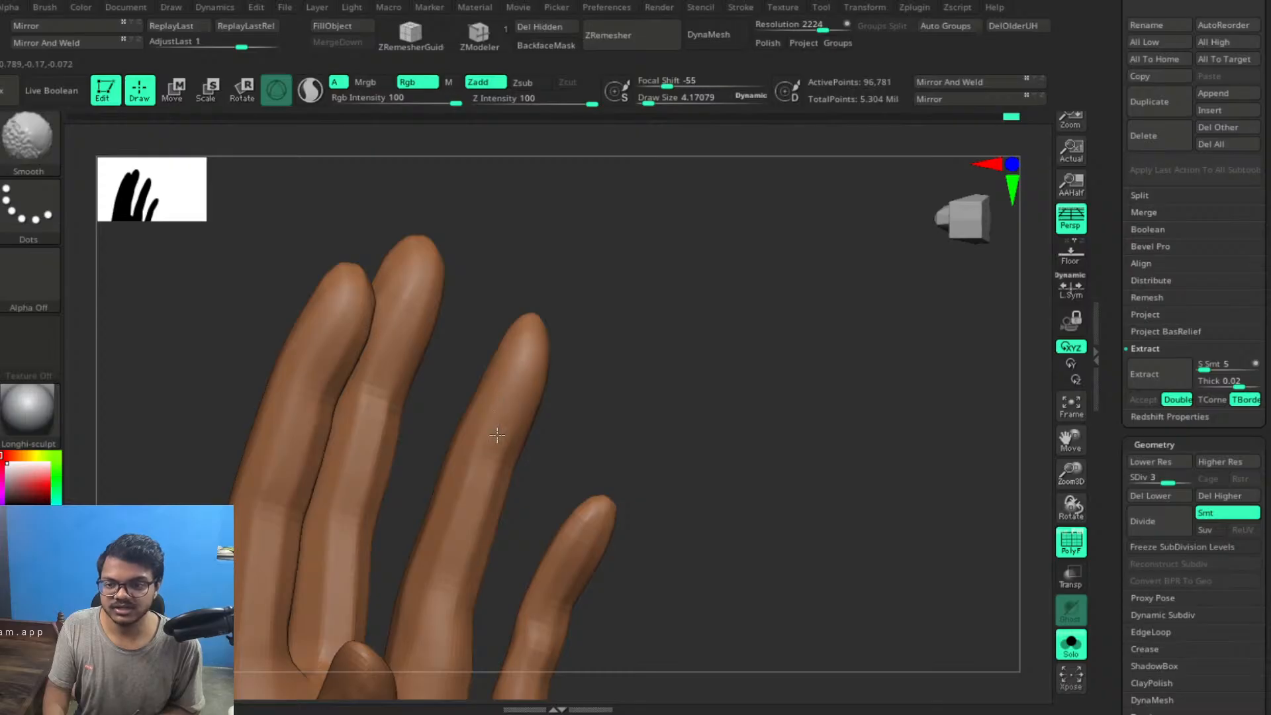
pyautogui.moveTo(599, 383)
pyautogui.mouseDown()
pyautogui.moveTo(858, 352)
pyautogui.moveTo(973, 122)
pyautogui.mouseUp()
# Smooth the back of the ring finger from below its tip down to its knuckle
pyautogui.keyDown('alt'); pyautogui.moveTo(619, 322); pyautogui.dragTo(574, 403); pyautogui.keyUp('alt')
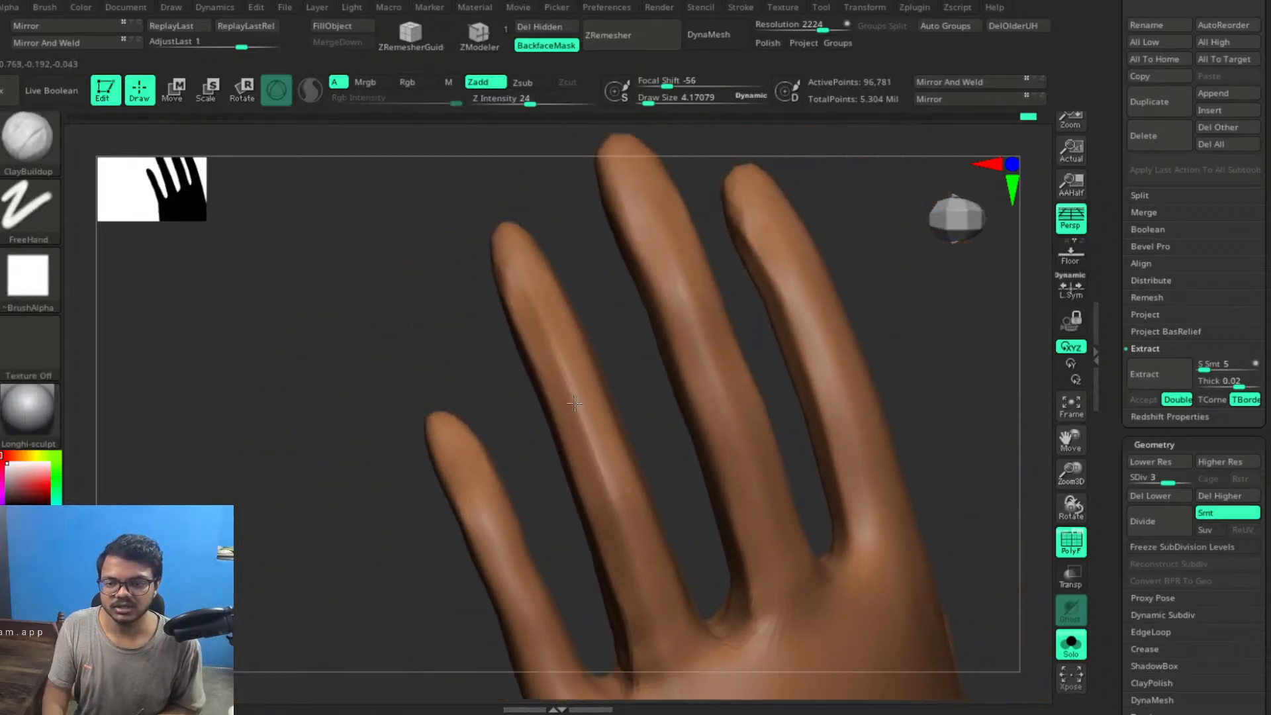
pyautogui.press('shift')
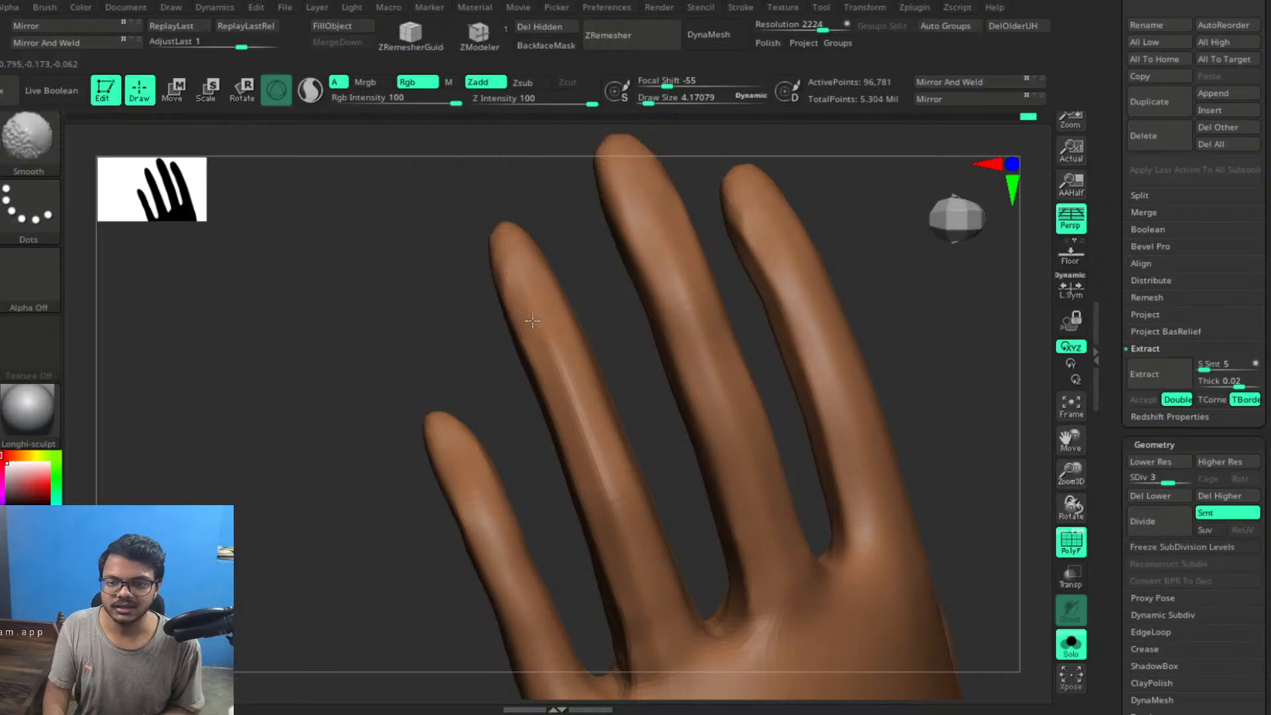
pyautogui.keyDown('shift'); pyautogui.moveTo(552, 329); pyautogui.dragTo(564, 352); pyautogui.keyUp('shift')
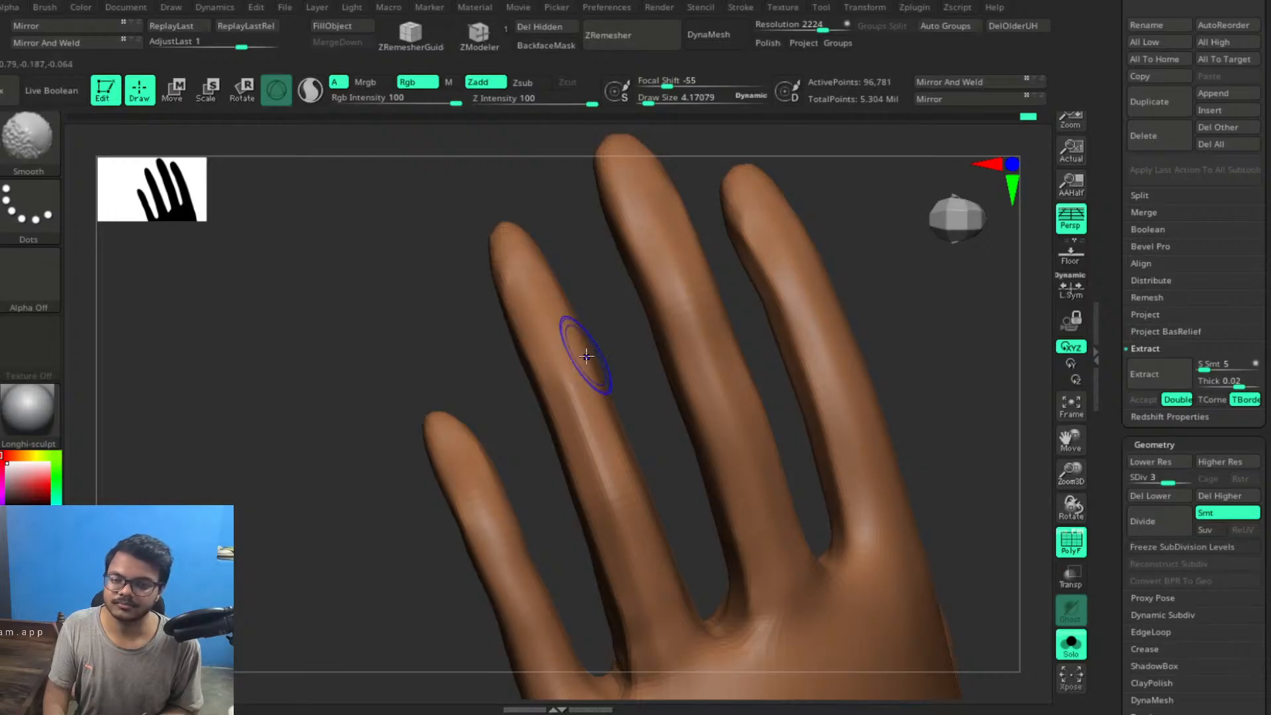
pyautogui.keyDown('shift'); pyautogui.moveTo(579, 426); pyautogui.dragTo(593, 409); pyautogui.keyUp('shift')
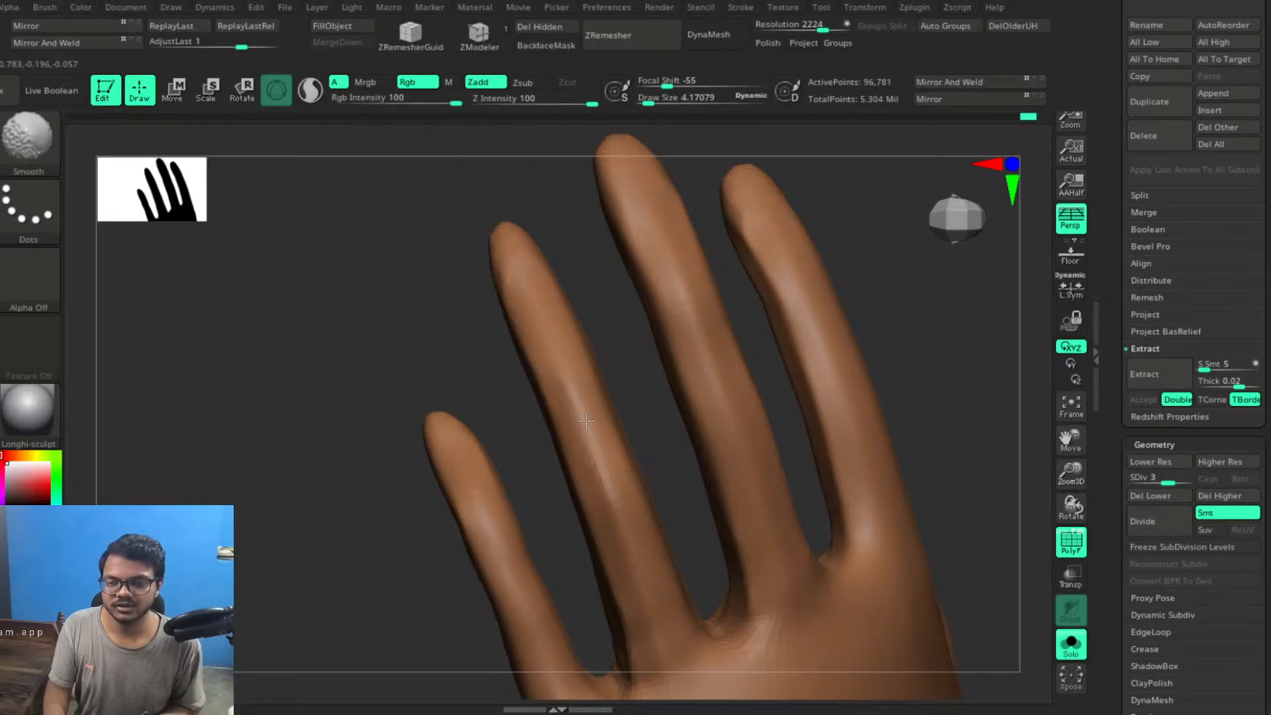
pyautogui.moveTo(594, 452)
pyautogui.keyDown('shift'); pyautogui.mouseDown()
pyautogui.moveTo(585, 435)
pyautogui.moveTo(641, 557)
pyautogui.mouseUp(); pyautogui.keyUp('shift')
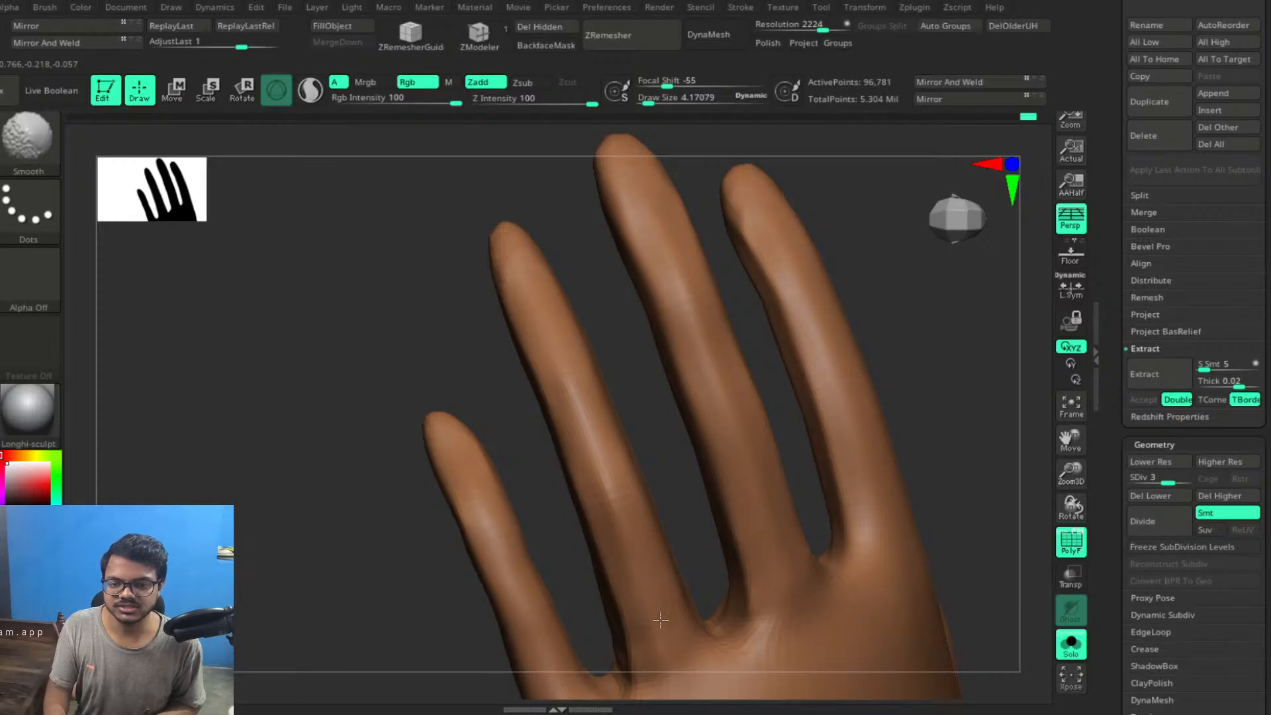
# Smooth the back of the middle finger from its lower segment up to the tip
pyautogui.moveTo(788, 506)
pyautogui.keyDown('shift'); pyautogui.mouseDown()
pyautogui.moveTo(755, 515)
pyautogui.moveTo(761, 489)
pyautogui.mouseUp(); pyautogui.keyUp('shift')
pyautogui.keyDown('shift'); pyautogui.moveTo(715, 391); pyautogui.dragTo(705, 358); pyautogui.keyUp('shift')
pyautogui.keyDown('shift'); pyautogui.moveTo(668, 217); pyautogui.dragTo(653, 200); pyautogui.keyUp('shift')
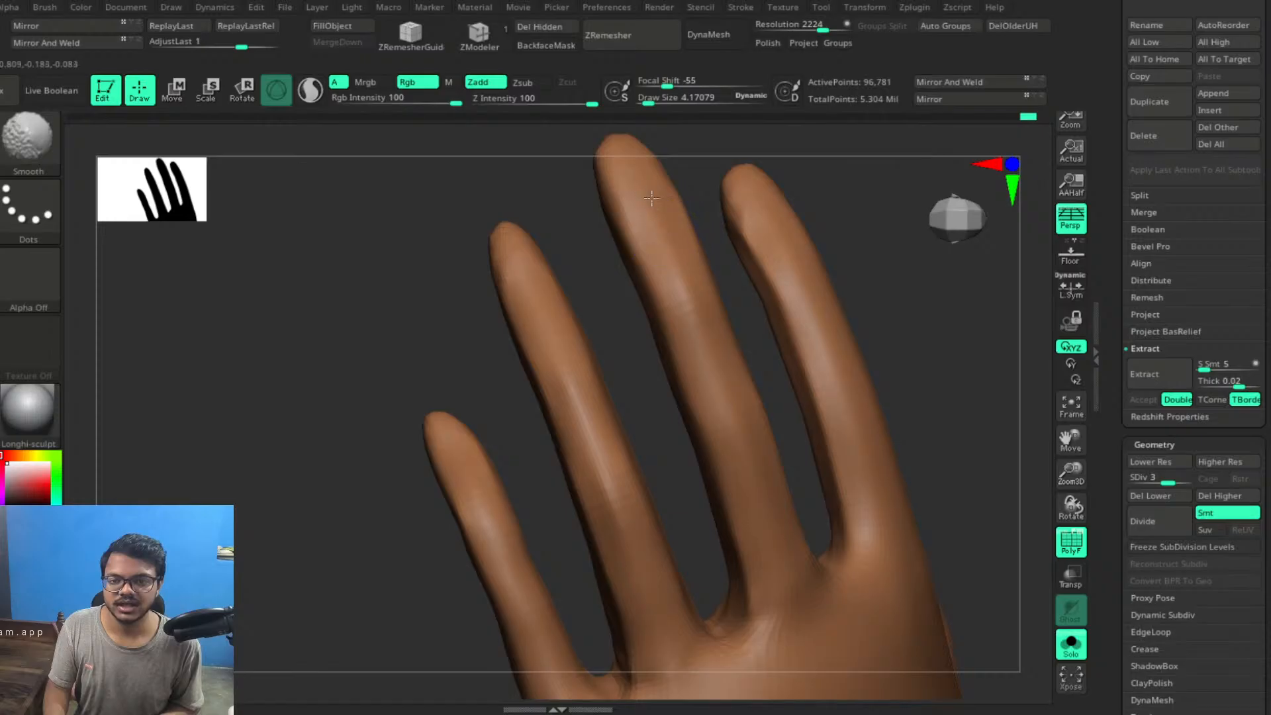
# Smooth the middle finger's knuckle beside the ring-finger gap and the outer side of the ring finger's tip
pyautogui.moveTo(921, 331)
pyautogui.keyDown('alt'); pyautogui.mouseDown()
pyautogui.moveTo(822, 355)
pyautogui.moveTo(834, 338)
pyautogui.mouseUp(); pyautogui.keyUp('alt')
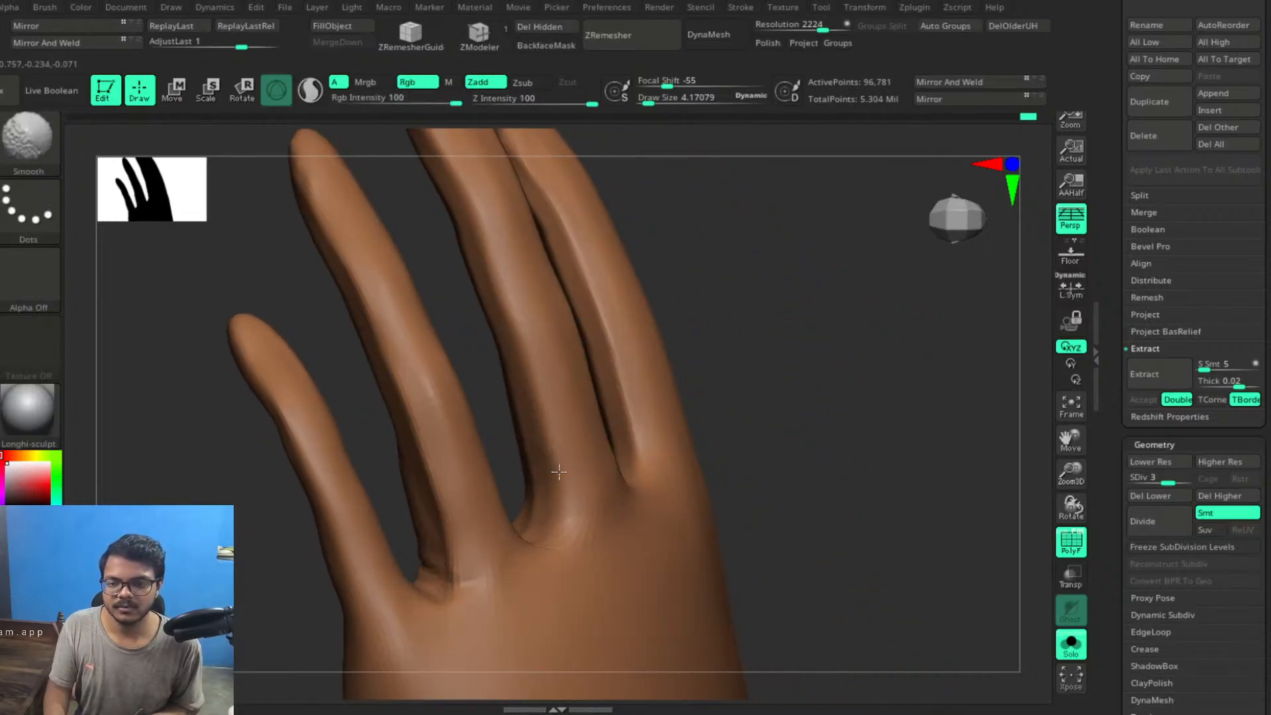
pyautogui.keyDown('shift'); pyautogui.moveTo(562, 526); pyautogui.dragTo(529, 509); pyautogui.keyUp('shift')
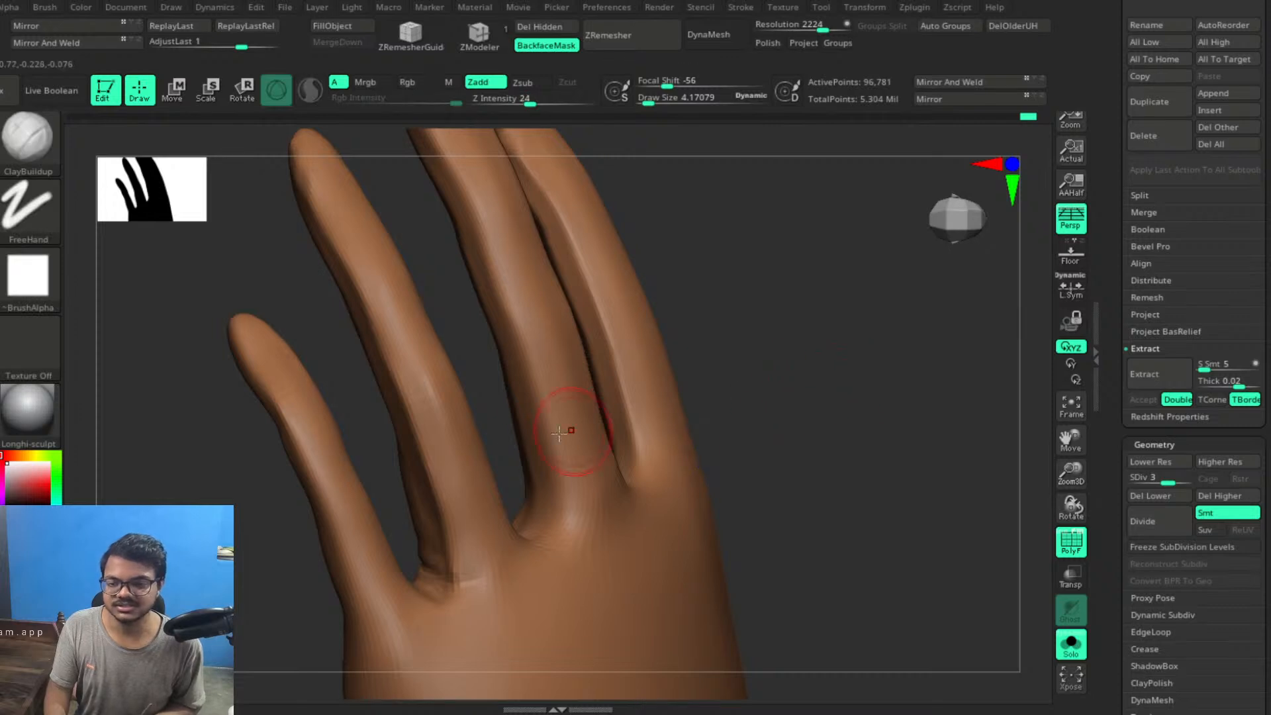
pyautogui.moveTo(820, 377); pyautogui.dragTo(734, 356)
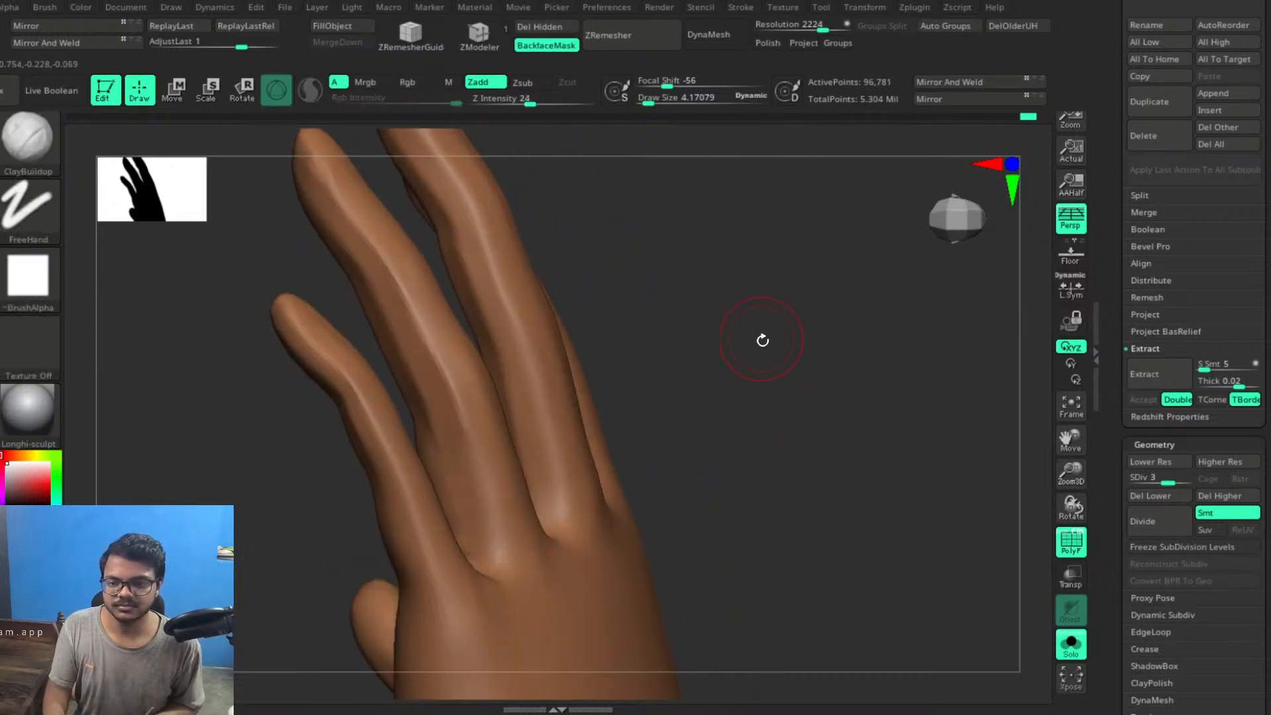
pyautogui.moveTo(760, 341); pyautogui.dragTo(738, 411)
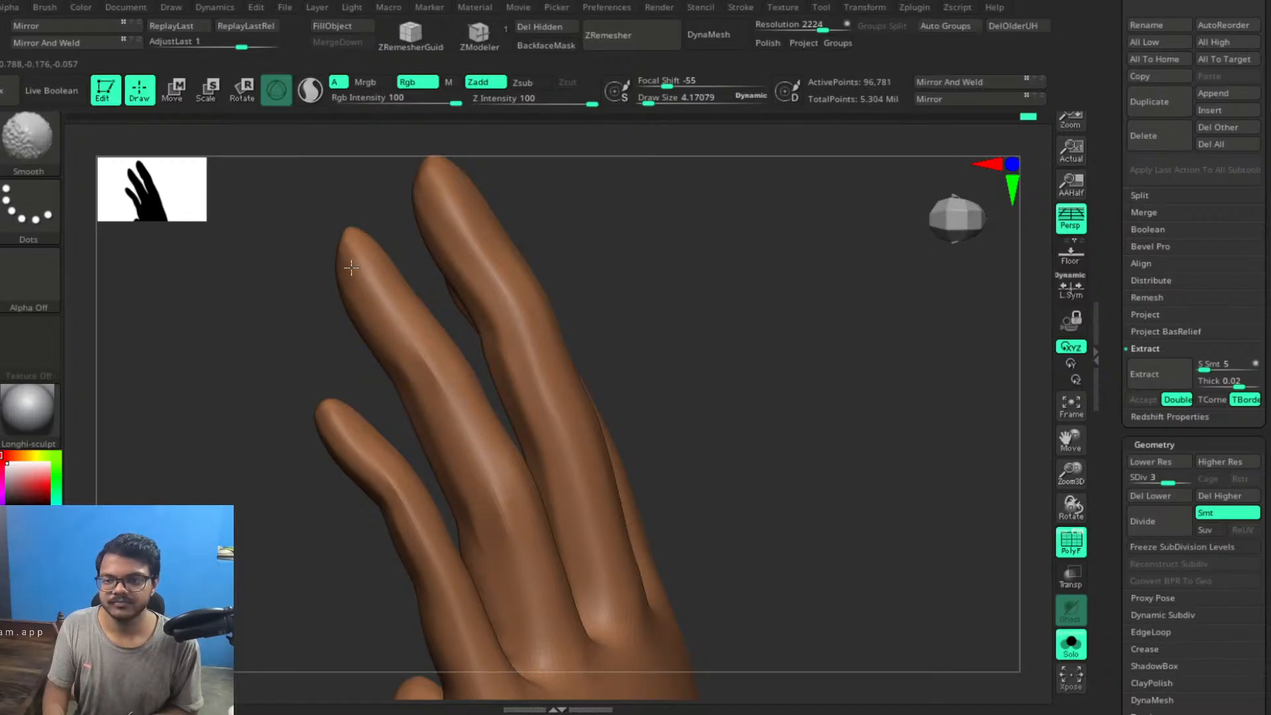
# Smooth the palm side of the middle finger's base and the ring finger's middle segment
pyautogui.moveTo(703, 304); pyautogui.dragTo(752, 306)
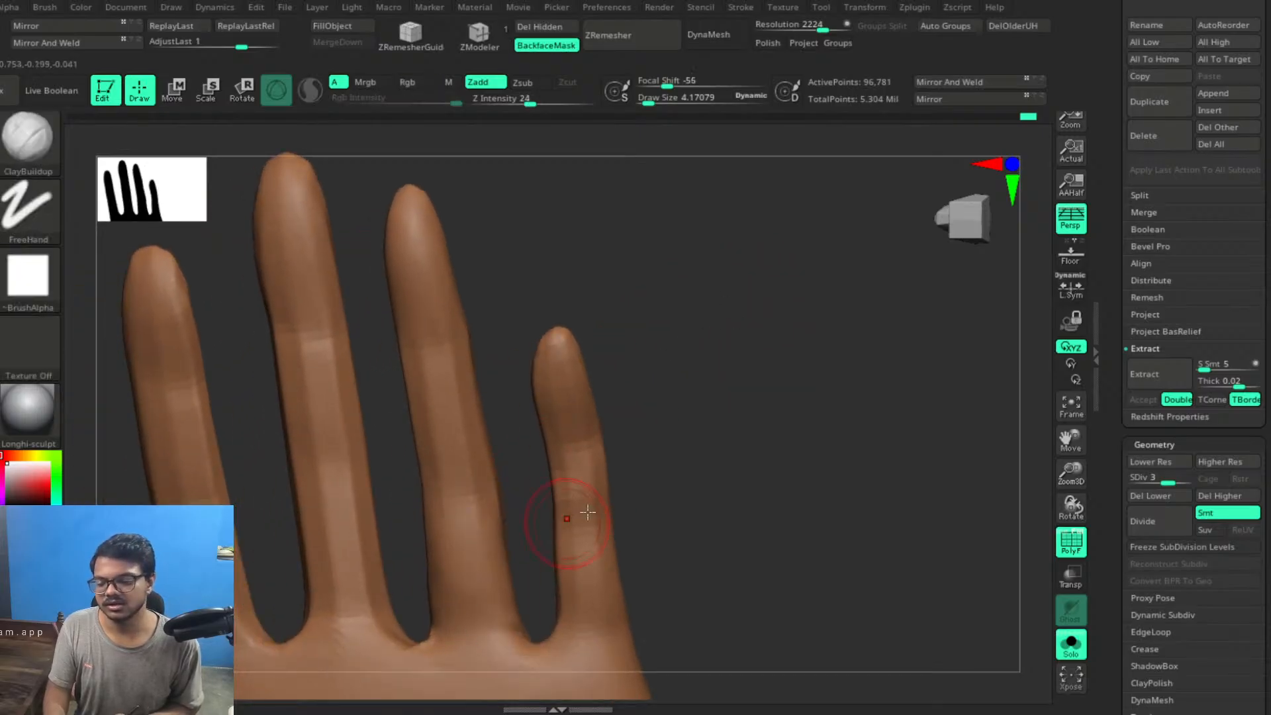
pyautogui.keyDown('alt'); pyautogui.moveTo(752, 454); pyautogui.dragTo(797, 406); pyautogui.keyUp('alt')
pyautogui.keyDown('shift'); pyautogui.moveTo(427, 548); pyautogui.dragTo(393, 578); pyautogui.keyUp('shift')
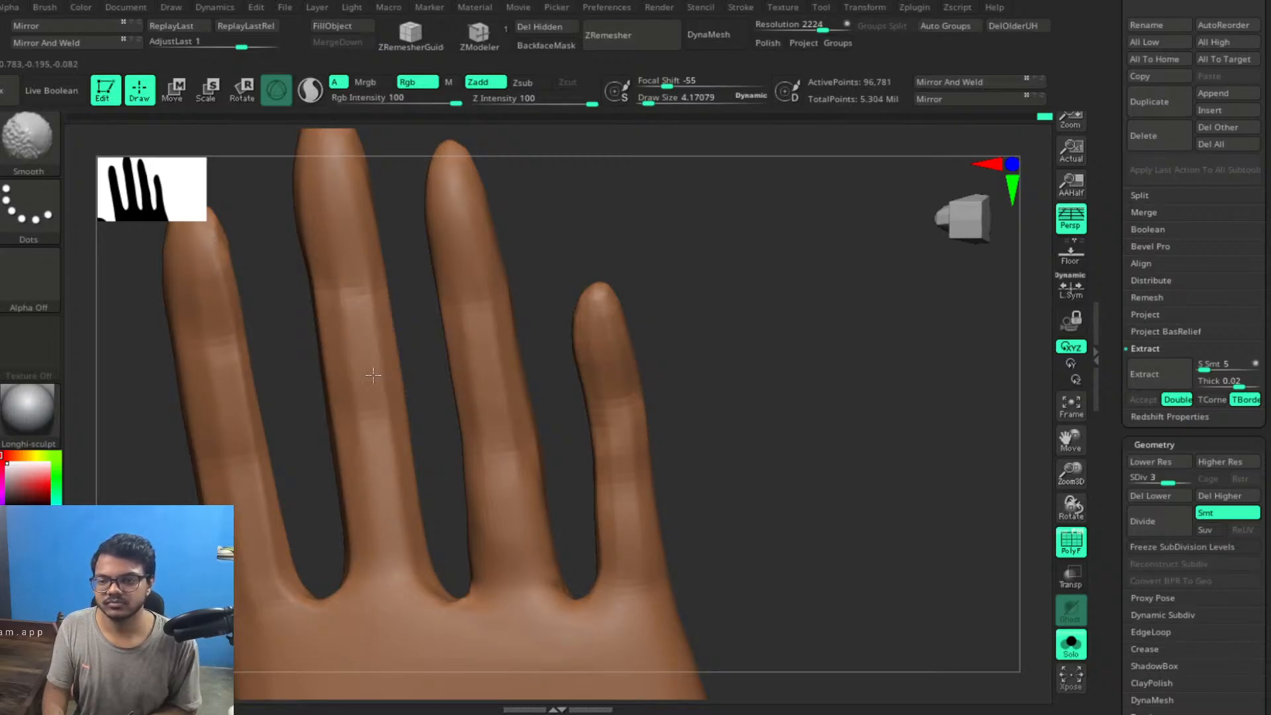
pyautogui.keyDown('alt'); pyautogui.moveTo(701, 332); pyautogui.dragTo(817, 290); pyautogui.keyUp('alt')
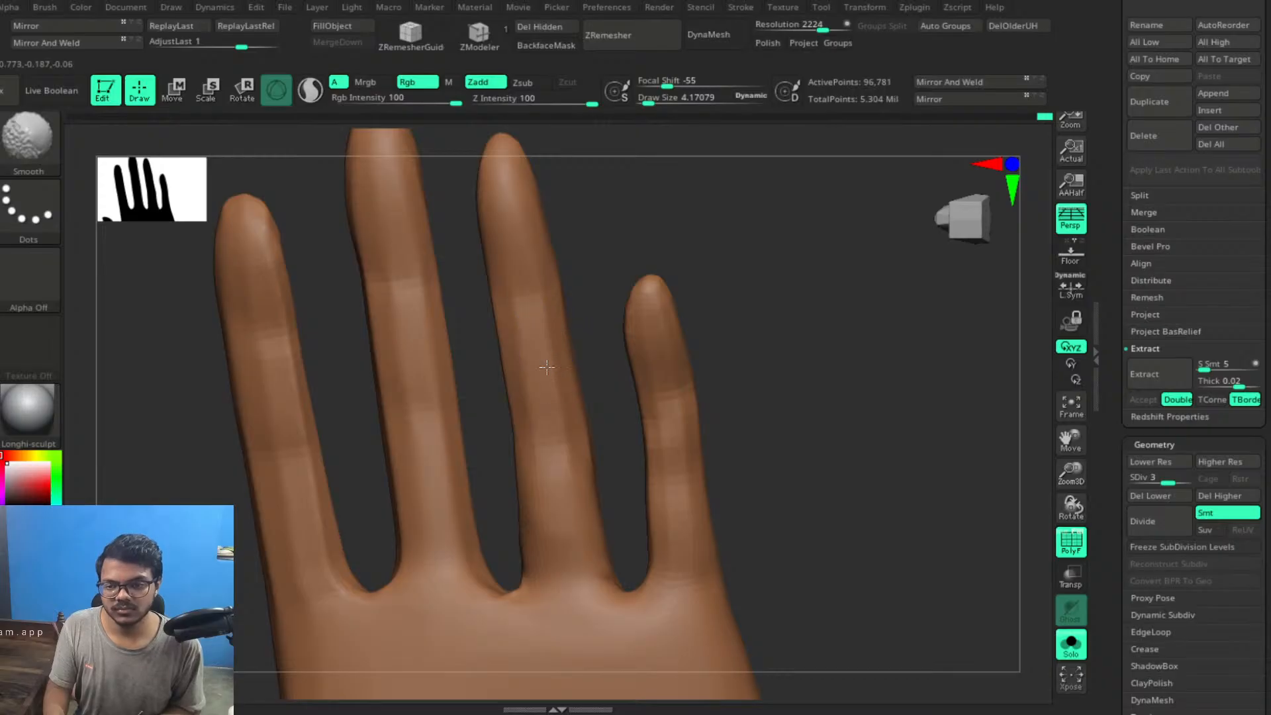
pyautogui.keyDown('shift'); pyautogui.moveTo(550, 382); pyautogui.dragTo(539, 377); pyautogui.keyUp('shift')
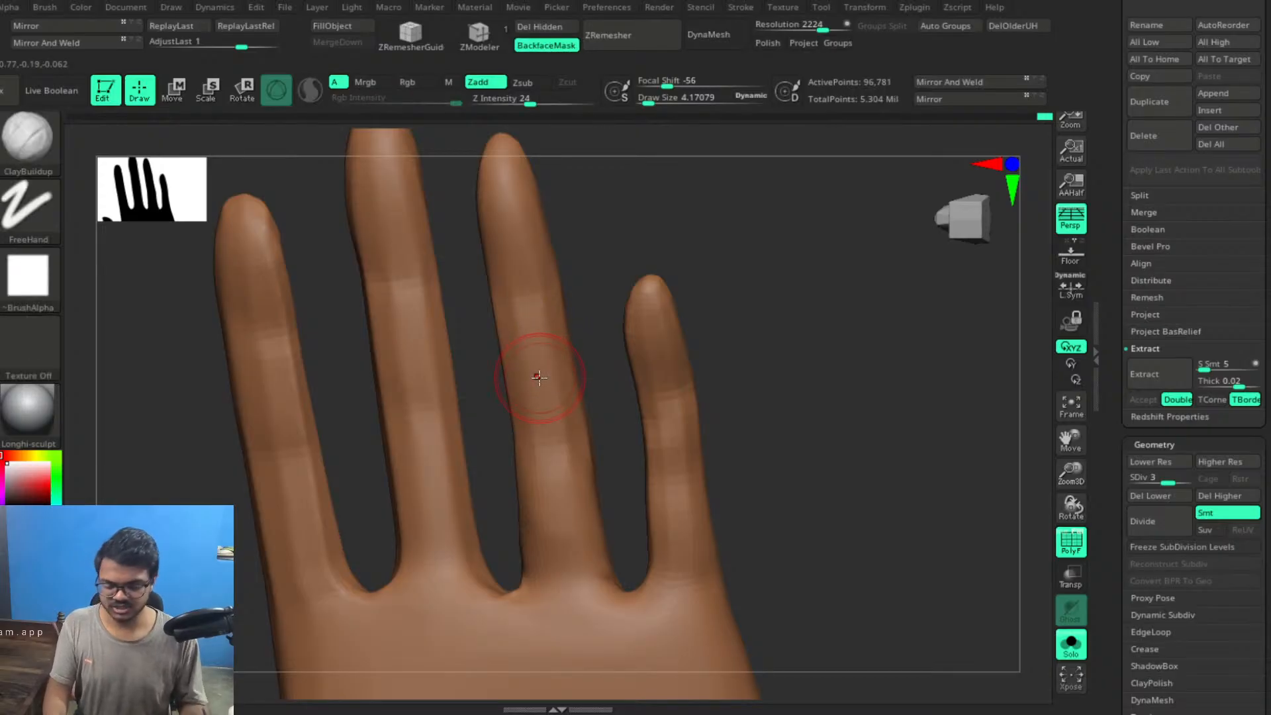
# Smooth the palm side of the little finger around its middle and upper segments
pyautogui.press('super')
pyautogui.press('super')
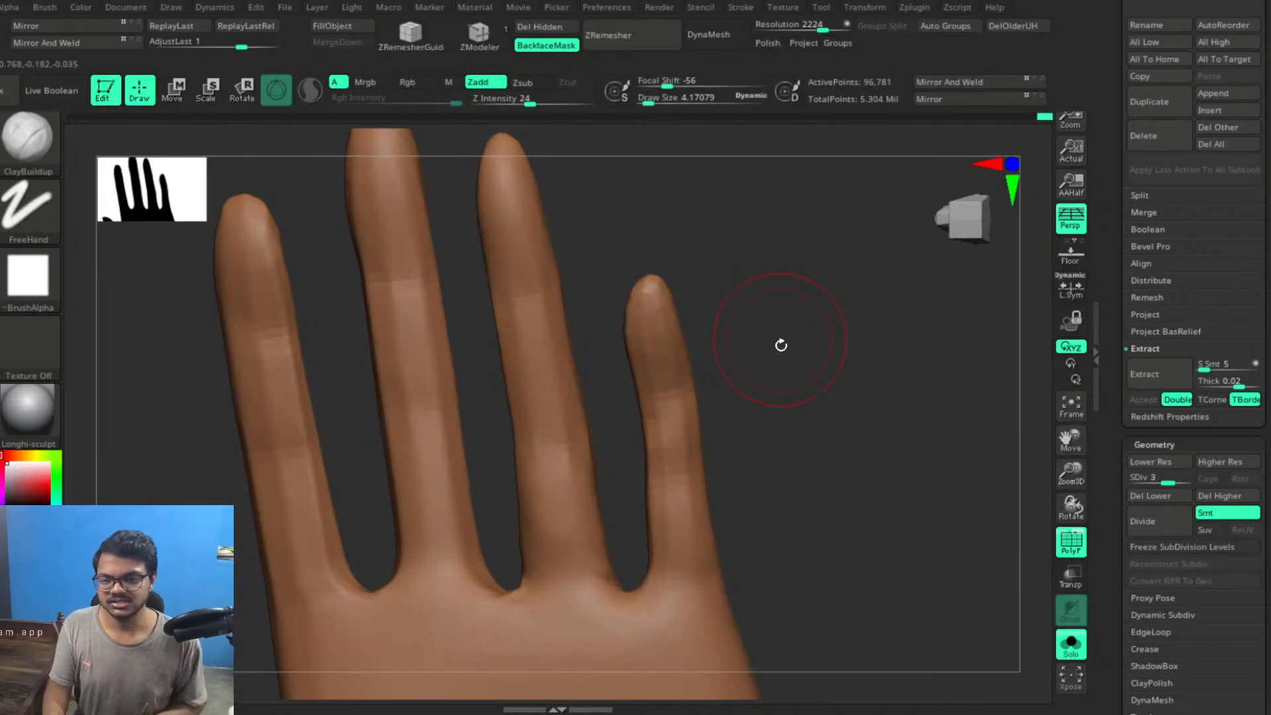
pyautogui.keyDown('shift'); pyautogui.moveTo(672, 442); pyautogui.dragTo(850, 430); pyautogui.keyUp('shift')
pyautogui.moveTo(629, 446)
pyautogui.keyDown('shift'); pyautogui.mouseDown()
pyautogui.moveTo(652, 423)
pyautogui.moveTo(671, 330)
pyautogui.mouseUp(); pyautogui.keyUp('shift')
# Smooth the index finger's palm side from its middle segment down towards the base
pyautogui.keyDown('shift'); pyautogui.moveTo(346, 399); pyautogui.dragTo(326, 382); pyautogui.keyUp('shift')
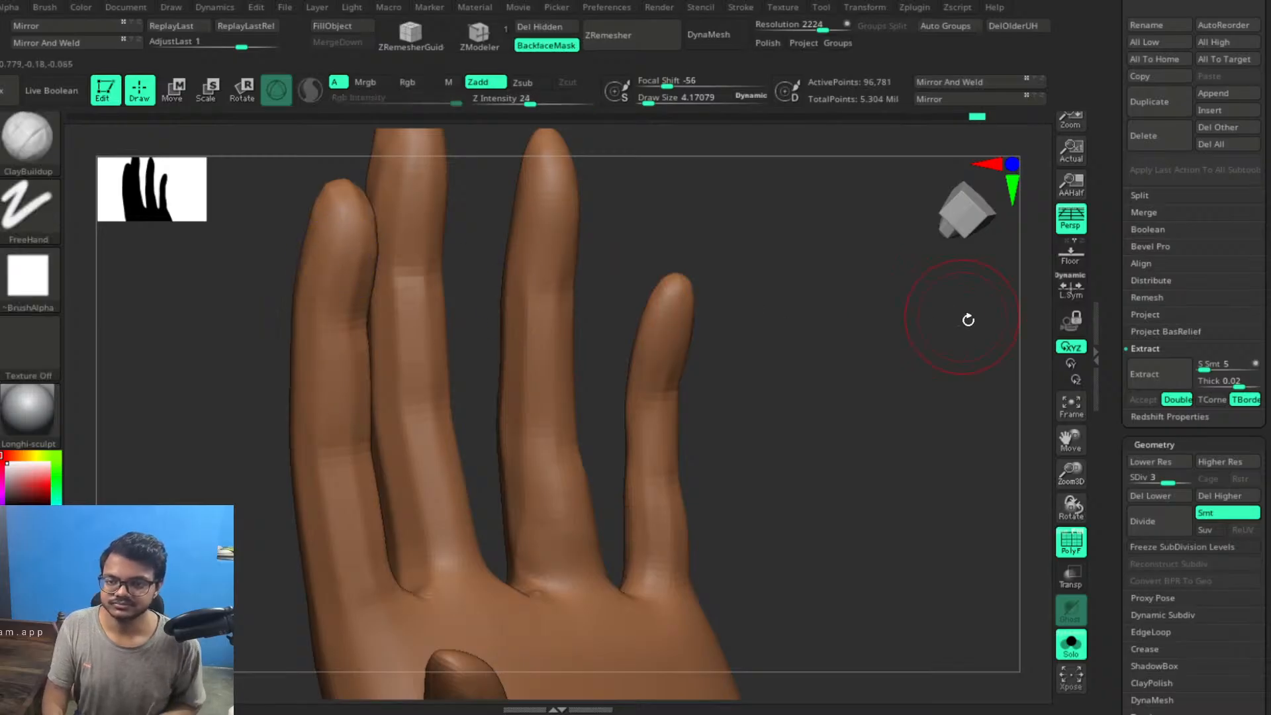
pyautogui.moveTo(353, 508)
pyautogui.keyDown('shift'); pyautogui.mouseDown()
pyautogui.moveTo(332, 552)
pyautogui.moveTo(367, 530)
pyautogui.mouseUp(); pyautogui.keyUp('shift')
pyautogui.moveTo(894, 412); pyautogui.dragTo(956, 409)
pyautogui.keyDown('shift'); pyautogui.moveTo(339, 511); pyautogui.dragTo(297, 562); pyautogui.keyUp('shift')
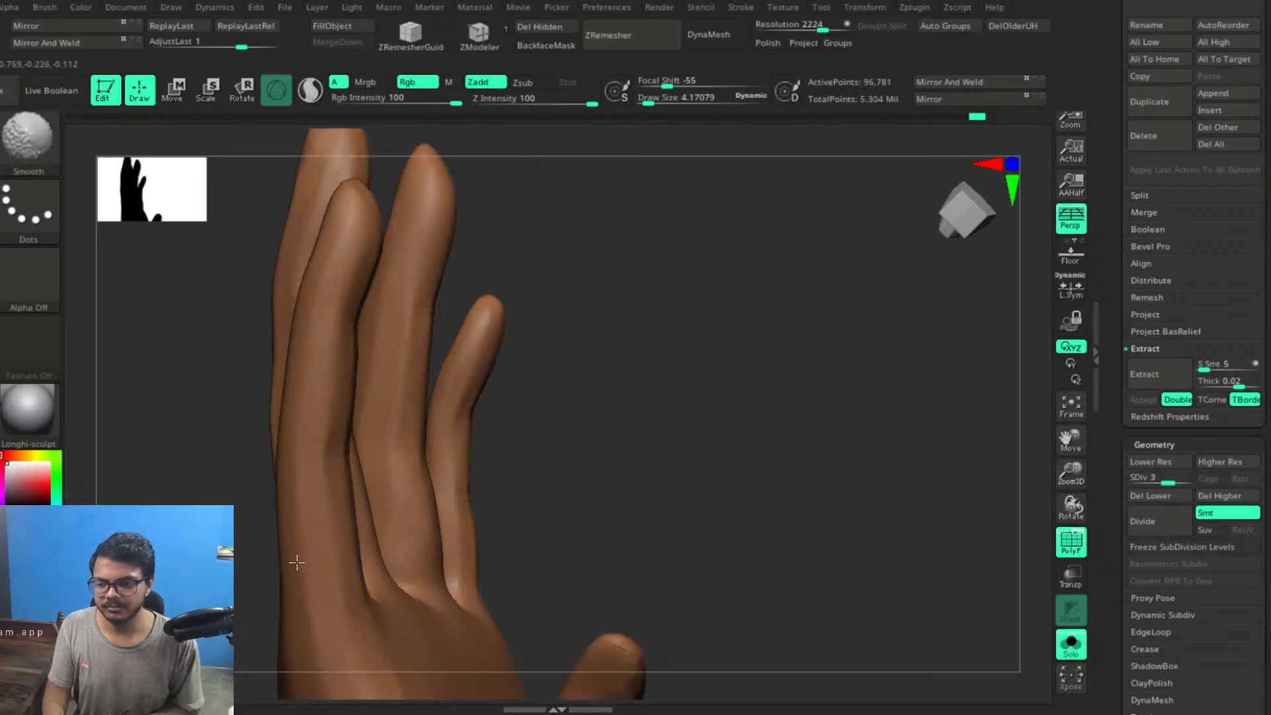
# Smooth the thumb-facing side of the ring finger down to the crease where it meets the palm
pyautogui.moveTo(904, 379)
pyautogui.mouseDown()
pyautogui.moveTo(888, 386)
pyautogui.moveTo(964, 340)
pyautogui.moveTo(905, 331)
pyautogui.mouseUp()
pyautogui.keyDown('shift'); pyautogui.moveTo(461, 379); pyautogui.dragTo(468, 362); pyautogui.keyUp('shift')
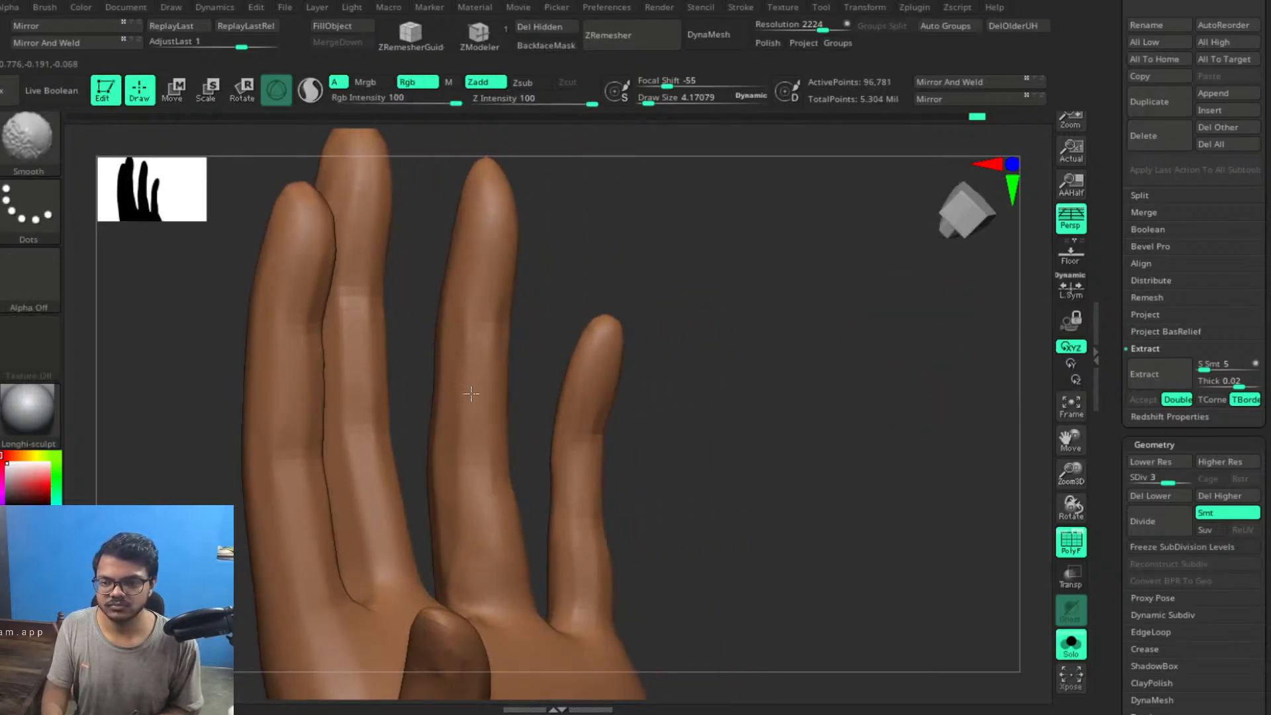
pyautogui.moveTo(450, 427)
pyautogui.keyDown('shift'); pyautogui.mouseDown()
pyautogui.moveTo(476, 525)
pyautogui.moveTo(446, 520)
pyautogui.mouseUp(); pyautogui.keyUp('shift')
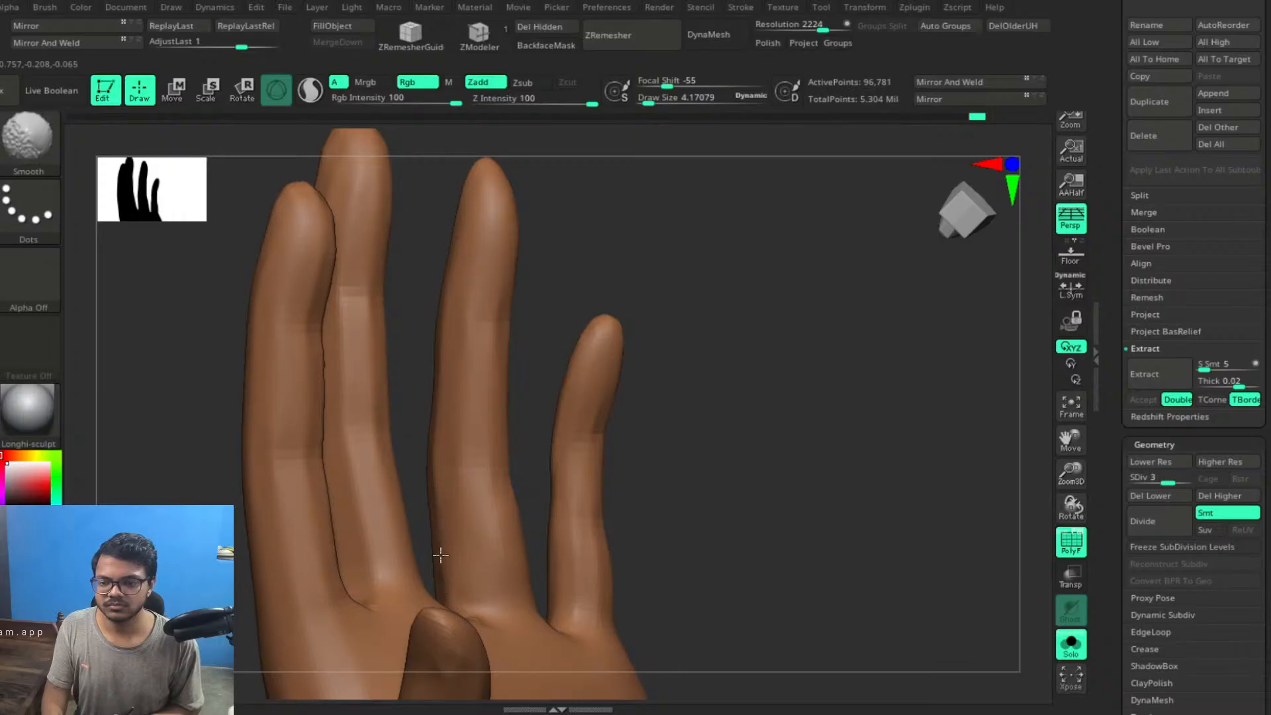
pyautogui.moveTo(784, 407); pyautogui.dragTo(893, 480)
pyautogui.keyDown('shift'); pyautogui.moveTo(468, 622); pyautogui.dragTo(454, 621); pyautogui.keyUp('shift')
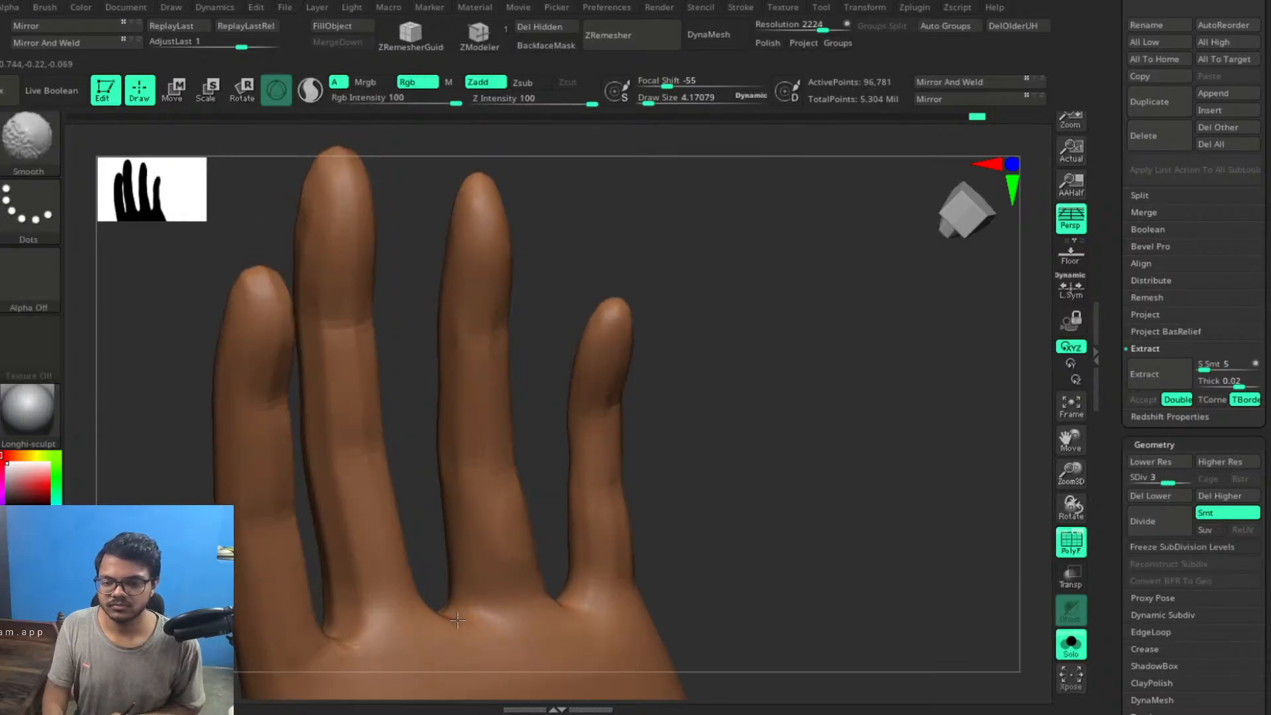
pyautogui.moveTo(815, 356)
pyautogui.mouseDown()
pyautogui.moveTo(817, 341)
pyautogui.moveTo(876, 425)
pyautogui.moveTo(853, 411)
pyautogui.mouseUp()
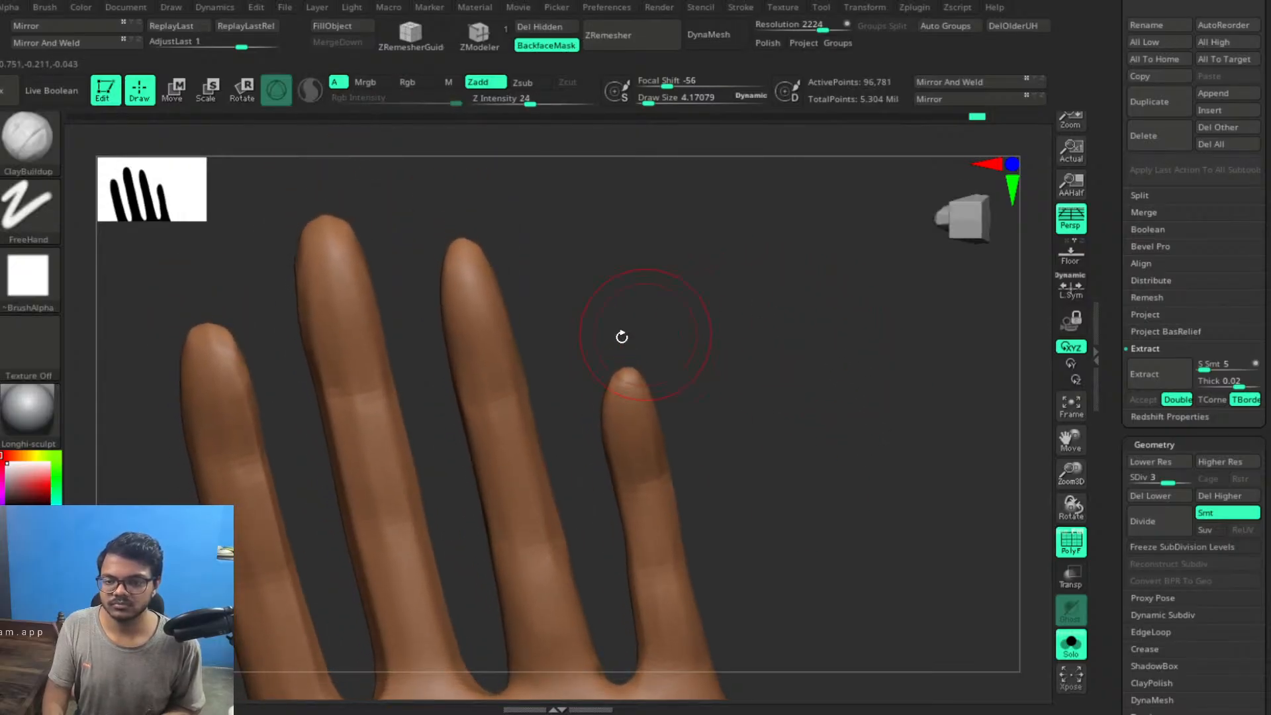
# Smooth the palm side of the middle finger from its upper segment down to its base
pyautogui.press('shift')
pyautogui.moveTo(359, 352)
pyautogui.keyDown('shift'); pyautogui.mouseDown()
pyautogui.moveTo(330, 296)
pyautogui.moveTo(325, 350)
pyautogui.mouseUp(); pyautogui.keyUp('shift')
pyautogui.moveTo(725, 265); pyautogui.dragTo(811, 257)
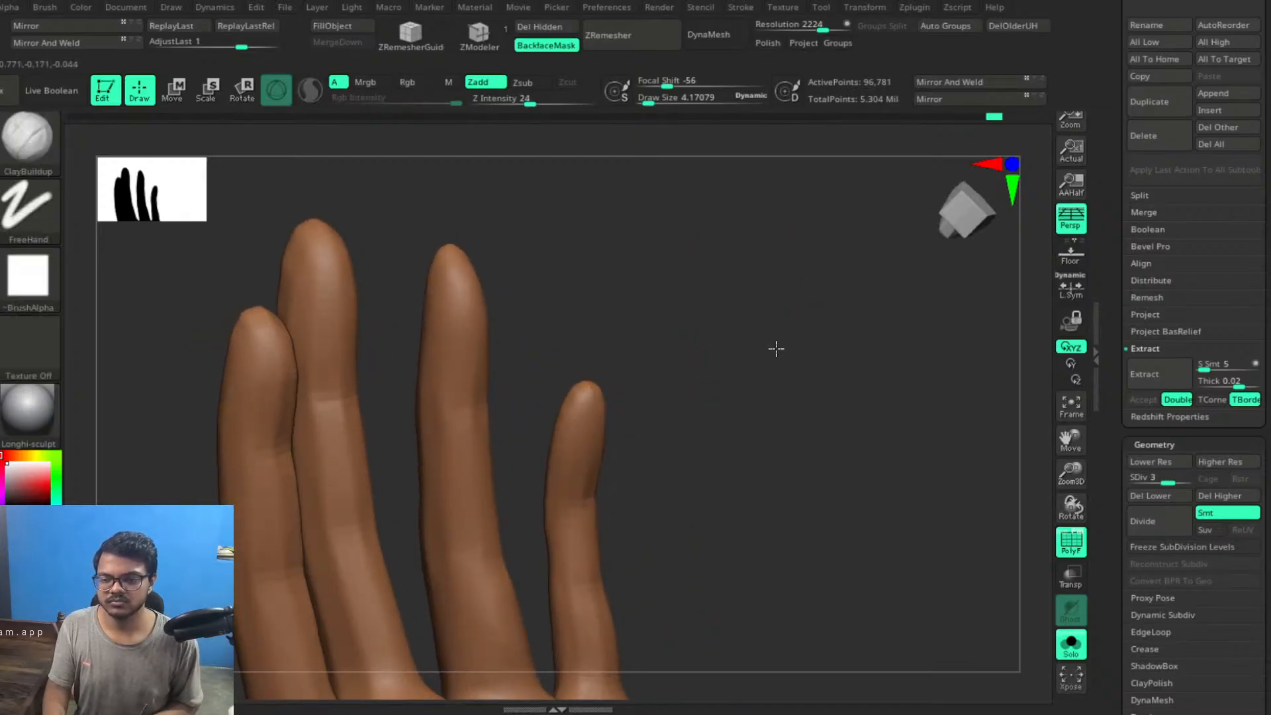
pyautogui.moveTo(775, 349); pyautogui.dragTo(470, 392)
pyautogui.keyDown('shift'); pyautogui.moveTo(350, 492); pyautogui.dragTo(342, 481); pyautogui.keyUp('shift')
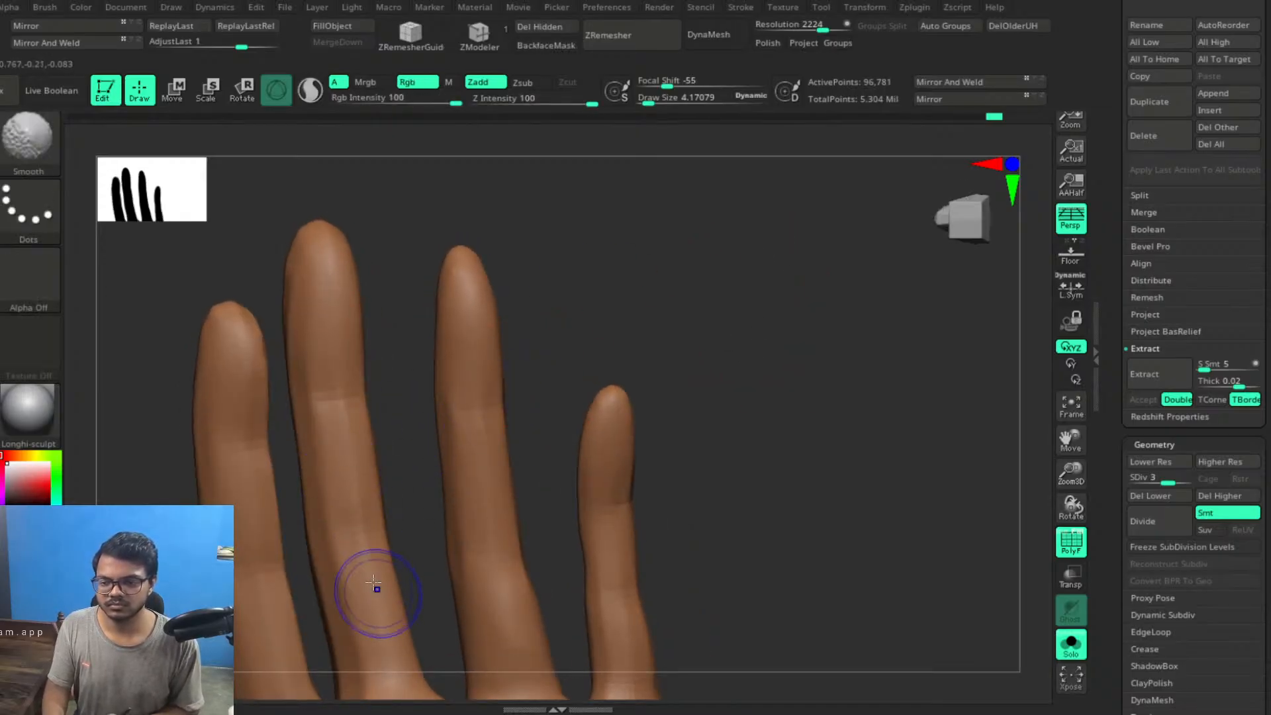
pyautogui.keyDown('shift'); pyautogui.moveTo(377, 587); pyautogui.dragTo(375, 626); pyautogui.keyUp('shift')
pyautogui.moveTo(771, 348)
pyautogui.mouseDown()
pyautogui.moveTo(782, 495)
pyautogui.moveTo(795, 482)
pyautogui.moveTo(817, 530)
pyautogui.moveTo(732, 417)
pyautogui.moveTo(589, 329)
pyautogui.moveTo(646, 425)
pyautogui.moveTo(709, 338)
pyautogui.moveTo(735, 397)
pyautogui.moveTo(709, 391)
pyautogui.moveTo(709, 377)
pyautogui.moveTo(709, 397)
pyautogui.moveTo(786, 471)
pyautogui.moveTo(832, 474)
pyautogui.moveTo(792, 474)
pyautogui.moveTo(746, 400)
pyautogui.moveTo(716, 435)
pyautogui.moveTo(752, 417)
pyautogui.moveTo(748, 439)
pyautogui.mouseUp()
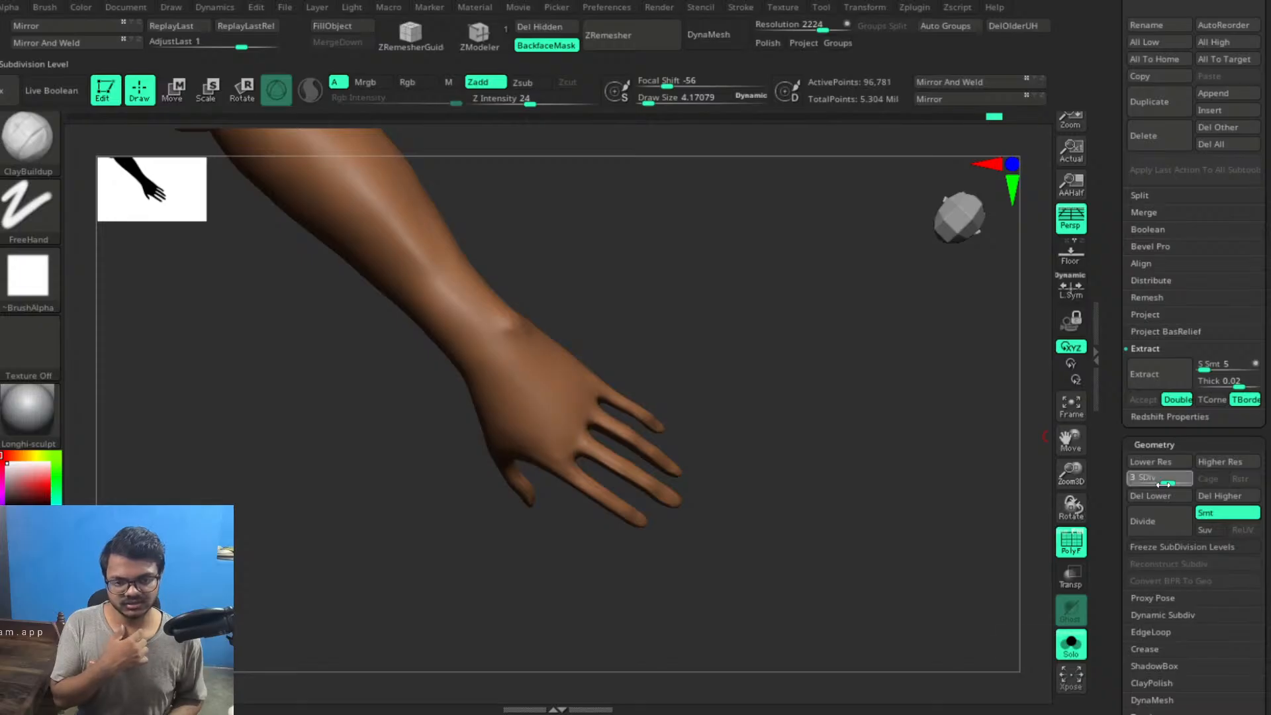
# Lower the arm mesh to subdivision level 2
pyautogui.moveTo(1157, 483); pyautogui.dragTo(1150, 483)
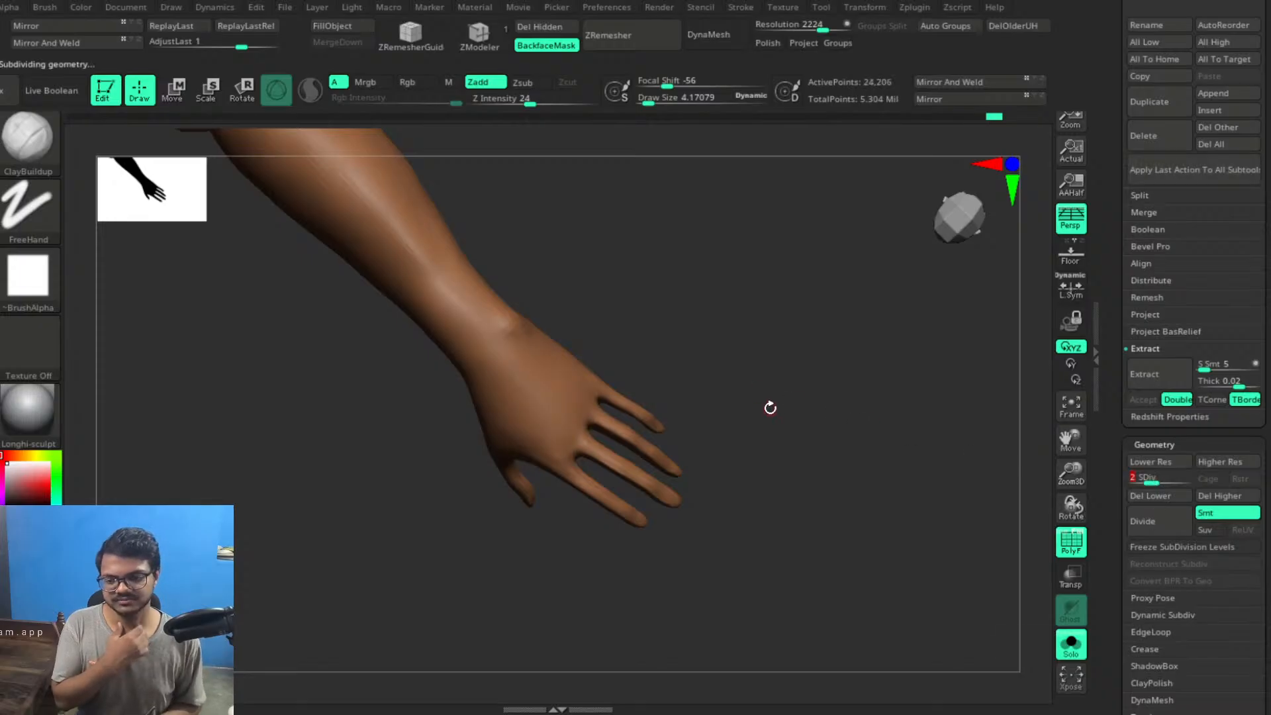
pyautogui.moveTo(772, 420); pyautogui.dragTo(864, 493)
# Try to thicken the little finger with the Inflat brush at draw size 13.68, and undo the stroke
pyautogui.press('b')
pyautogui.press('i')
pyautogui.press('n')
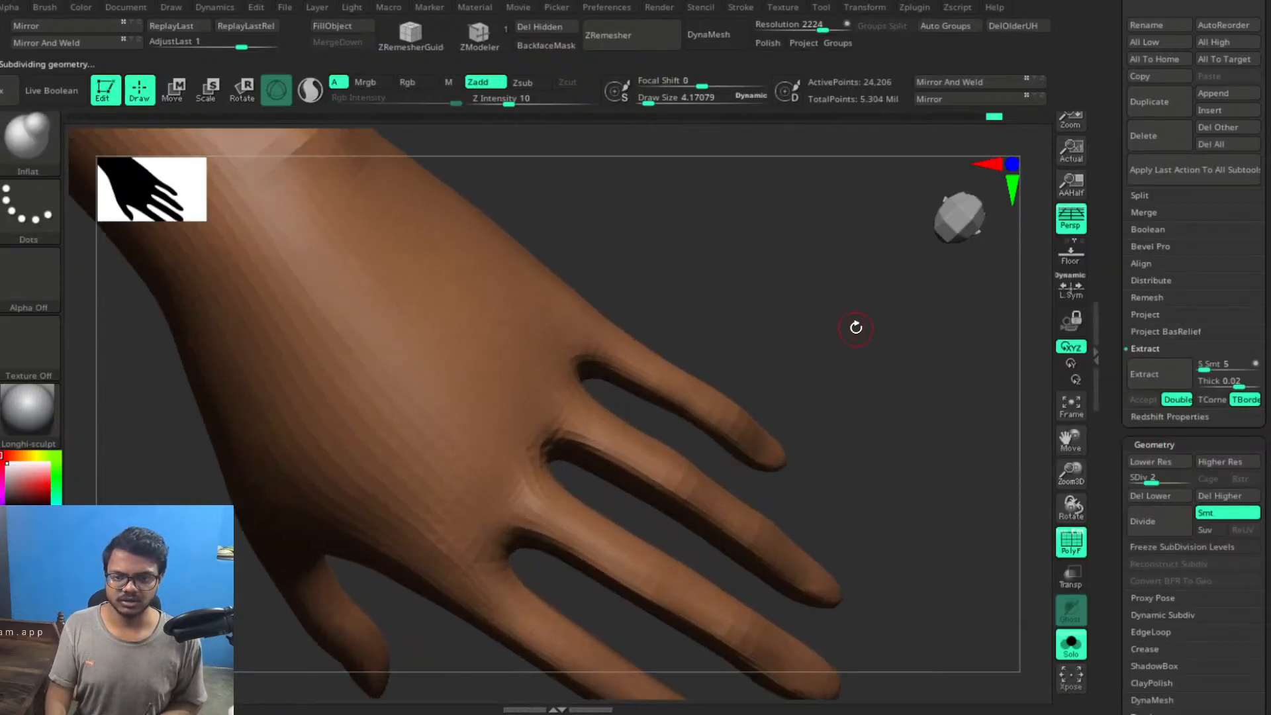
pyautogui.keyDown('alt'); pyautogui.moveTo(855, 326); pyautogui.dragTo(880, 434); pyautogui.keyUp('alt')
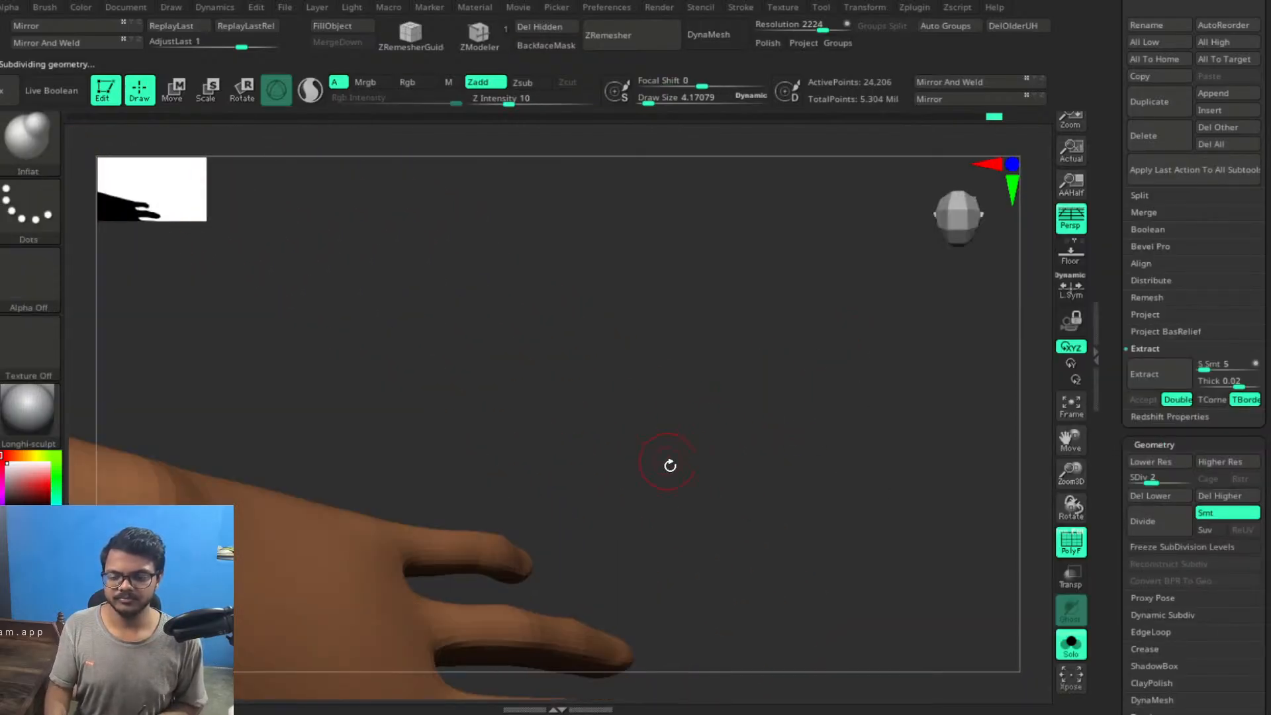
pyautogui.moveTo(669, 463); pyautogui.dragTo(877, 318)
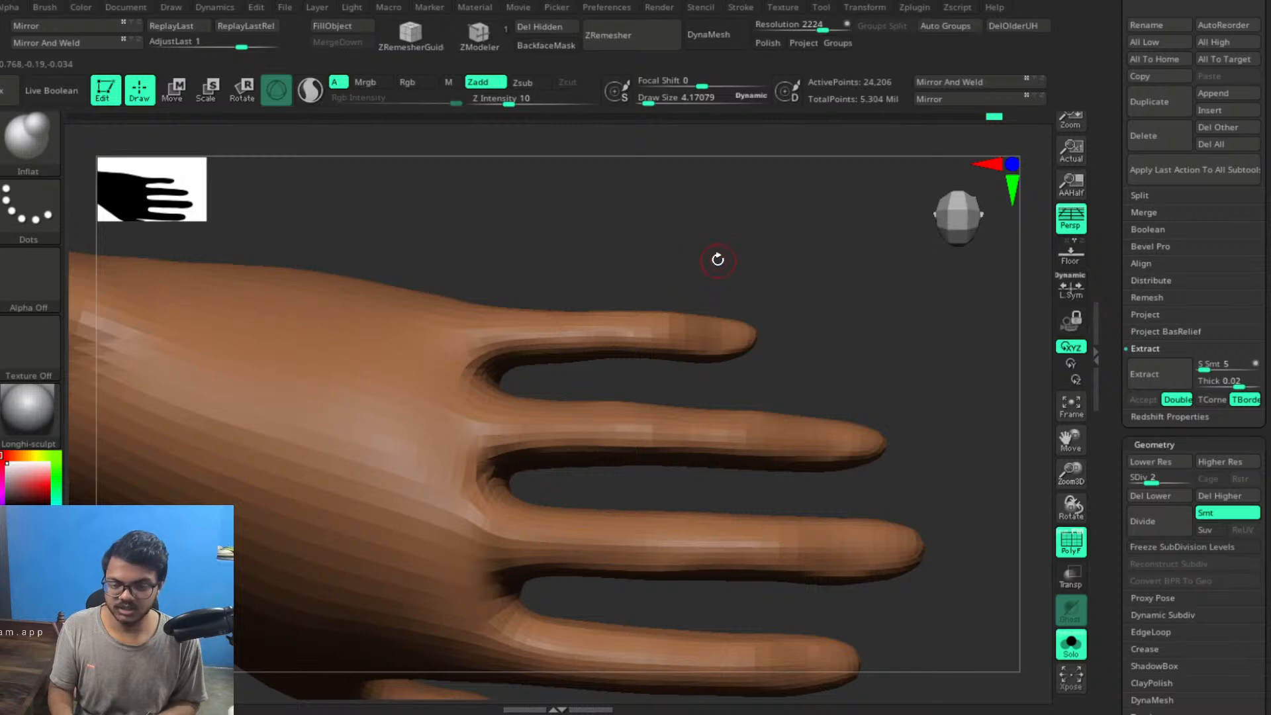
pyautogui.press('s')
pyautogui.moveTo(722, 259)
pyautogui.mouseDown()
pyautogui.moveTo(712, 201)
pyautogui.moveTo(638, 205)
pyautogui.moveTo(586, 177)
pyautogui.moveTo(616, 236)
pyautogui.moveTo(598, 252)
pyautogui.moveTo(744, 261)
pyautogui.moveTo(791, 244)
pyautogui.moveTo(828, 272)
pyautogui.moveTo(804, 289)
pyautogui.moveTo(824, 297)
pyautogui.mouseUp()
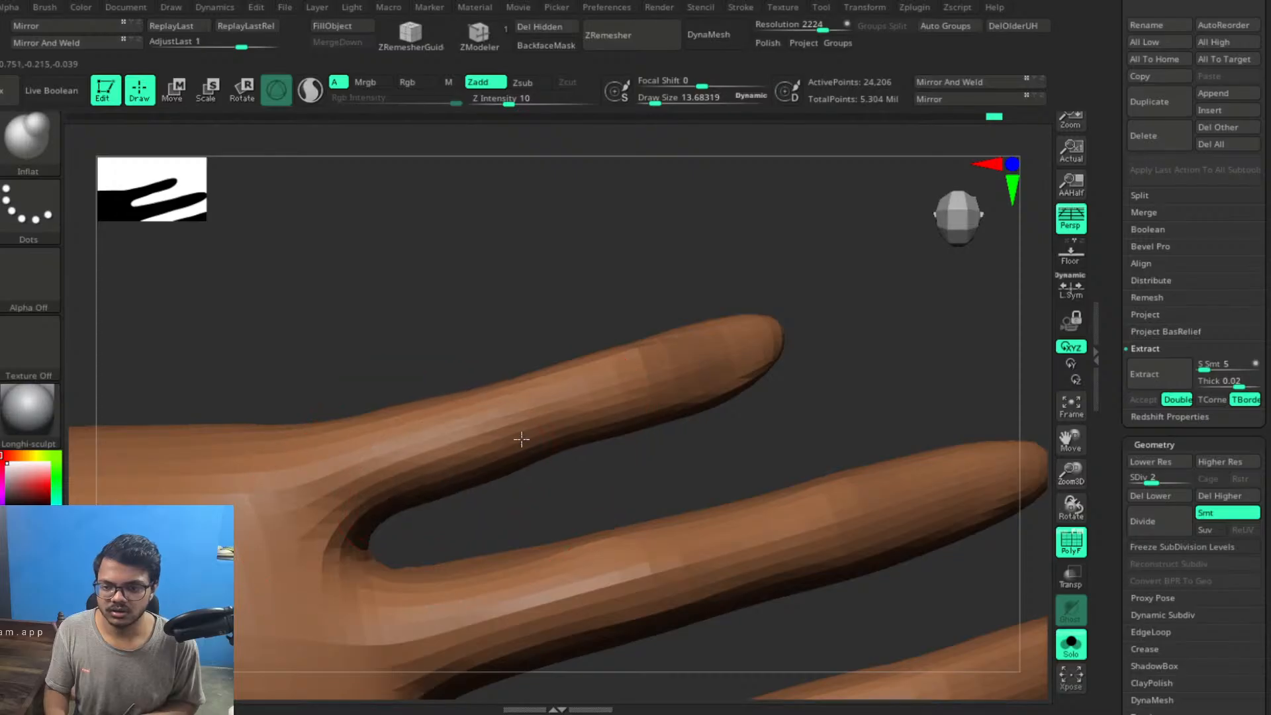
pyautogui.moveTo(521, 439); pyautogui.dragTo(761, 349)
pyautogui.hotkey('ctrl', 'z')
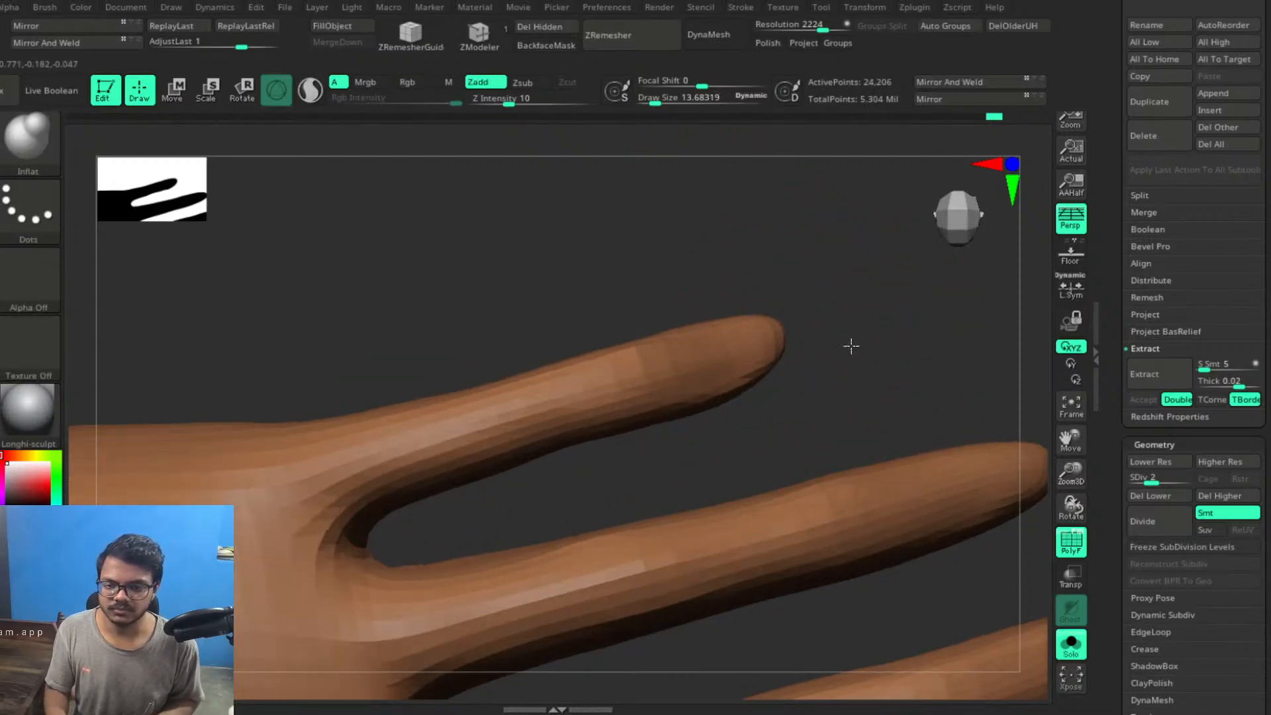
pyautogui.moveTo(851, 346); pyautogui.dragTo(823, 343)
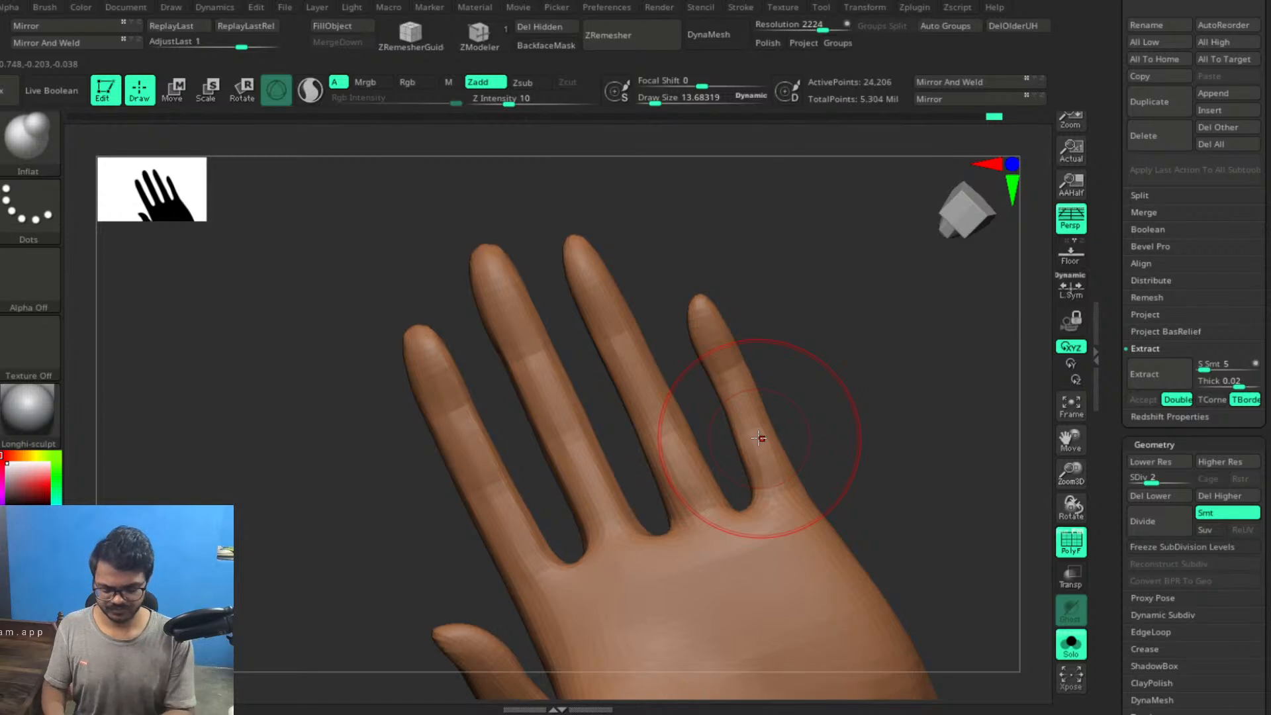
# Adjust the web between the ring and little fingers using the Move brush at draw size 4.17 and focal shift -59
pyautogui.press('b')
pyautogui.press('m')
pyautogui.press('v')
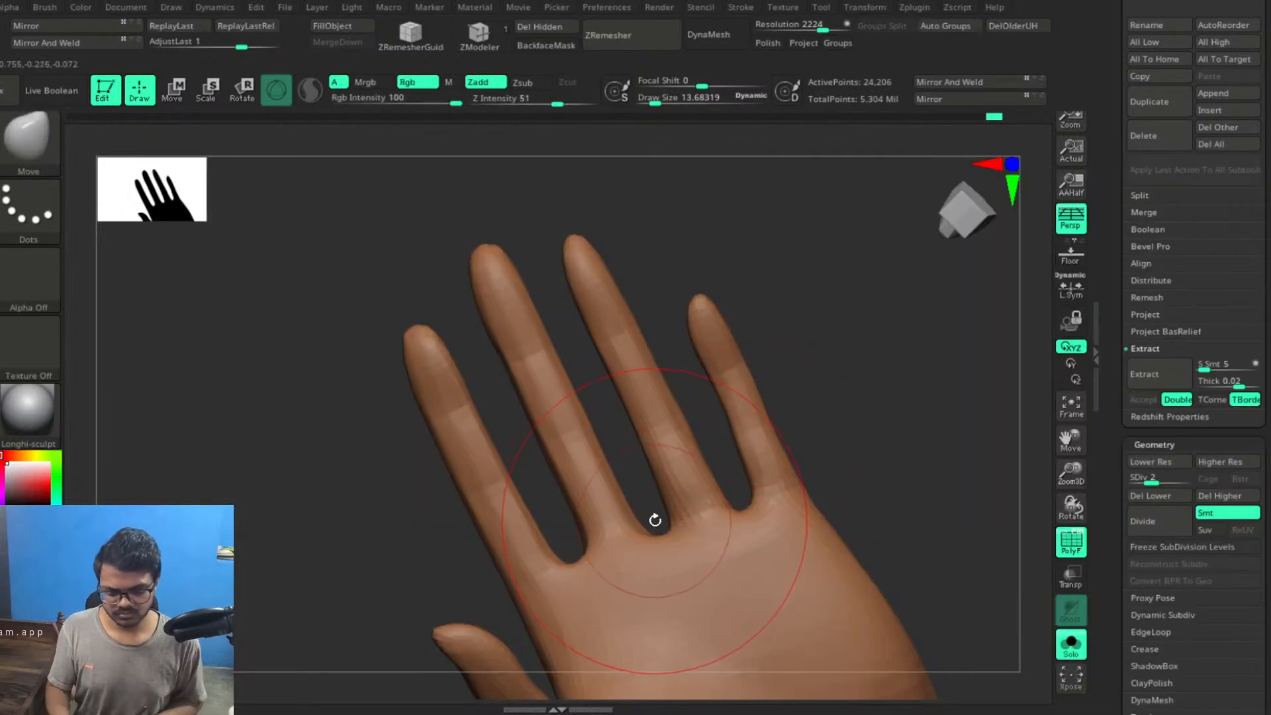
pyautogui.press('space')
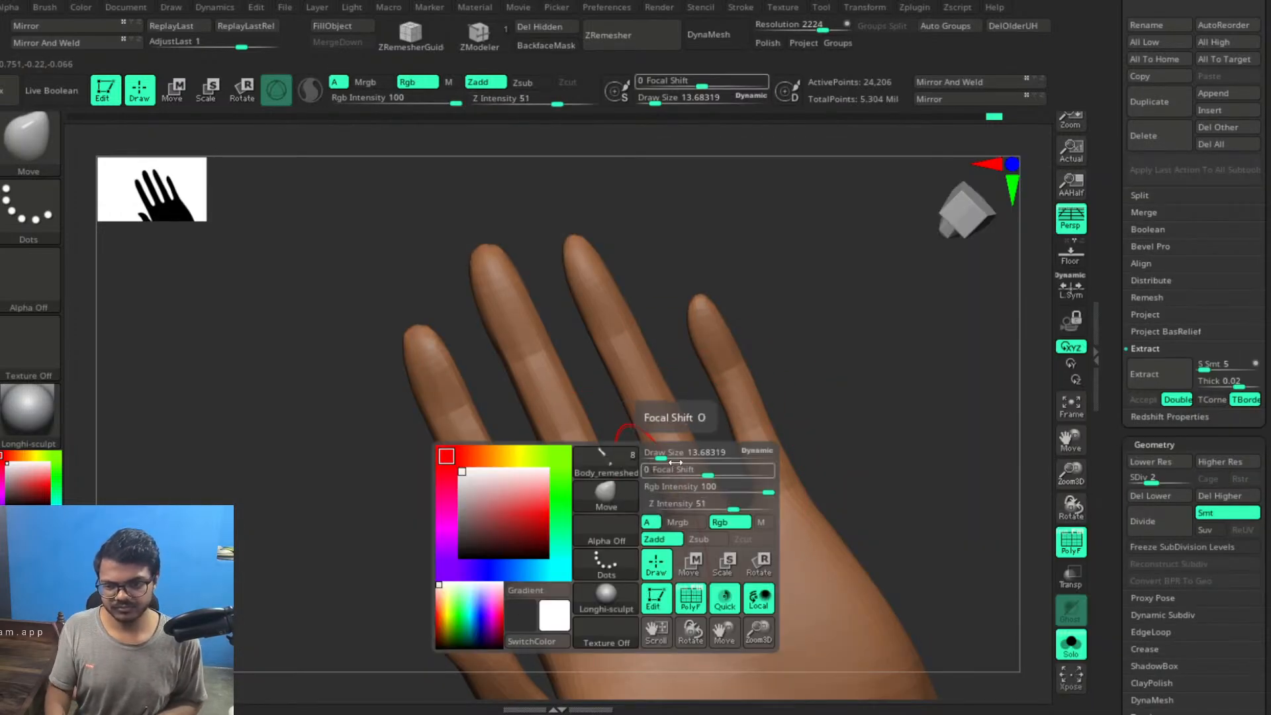
pyautogui.moveTo(675, 466); pyautogui.dragTo(653, 456)
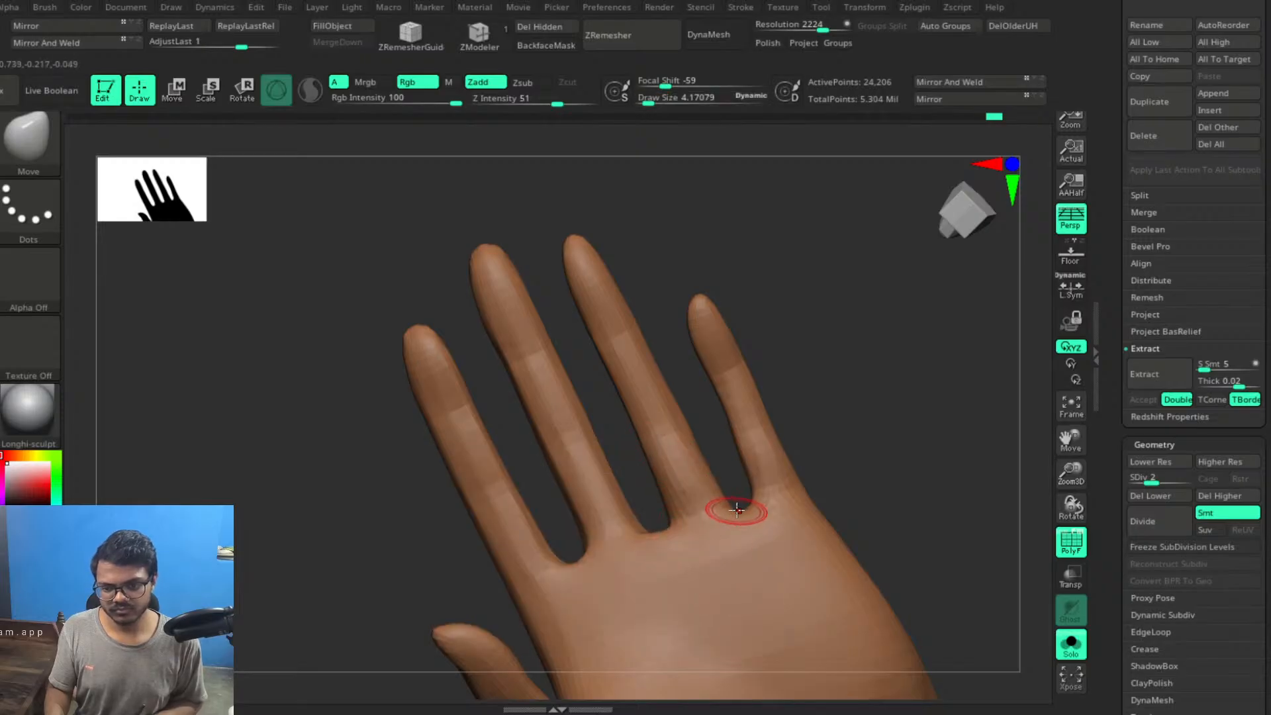
pyautogui.moveTo(737, 509); pyautogui.dragTo(741, 508)
# Pull out the sides of the ring, middle and index fingers to thicken them, using the Move brush at draw size 6.17
pyautogui.moveTo(865, 418)
pyautogui.keyDown('alt'); pyautogui.mouseDown()
pyautogui.moveTo(885, 371)
pyautogui.moveTo(847, 380)
pyautogui.moveTo(879, 427)
pyautogui.moveTo(848, 397)
pyautogui.moveTo(842, 419)
pyautogui.moveTo(834, 383)
pyautogui.moveTo(821, 381)
pyautogui.mouseUp(); pyautogui.keyUp('alt')
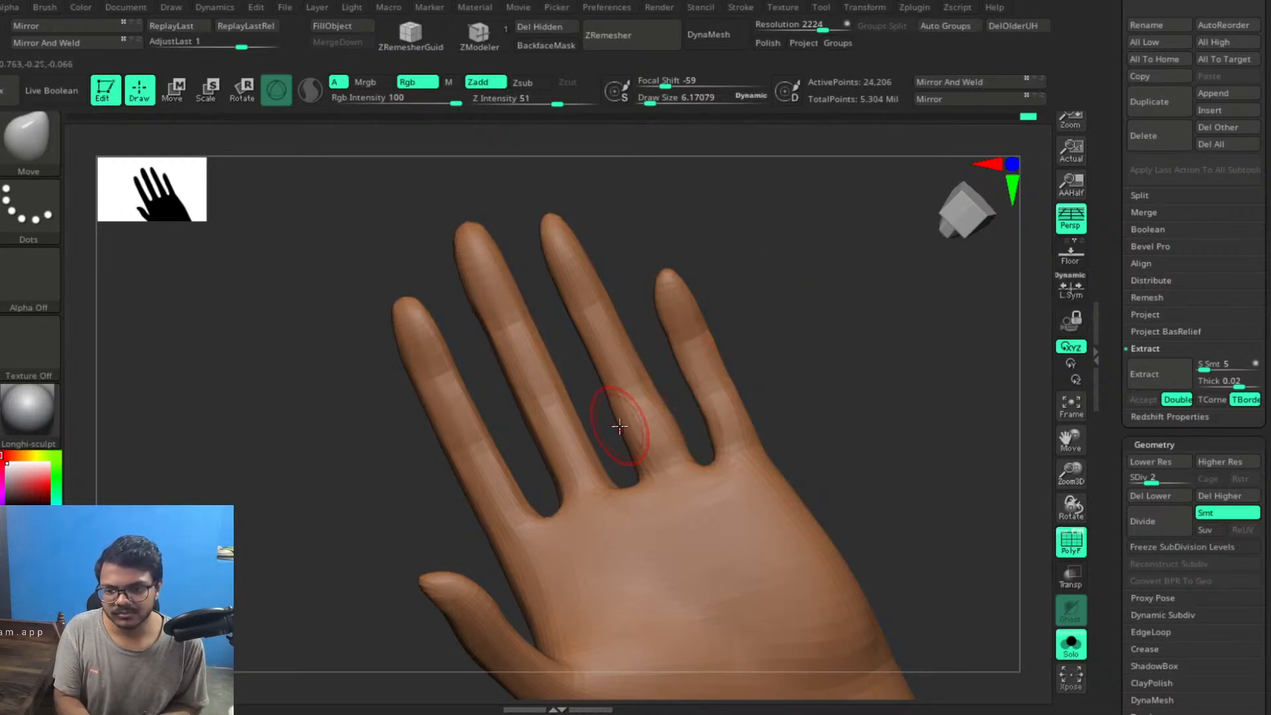
pyautogui.moveTo(629, 441); pyautogui.dragTo(633, 474)
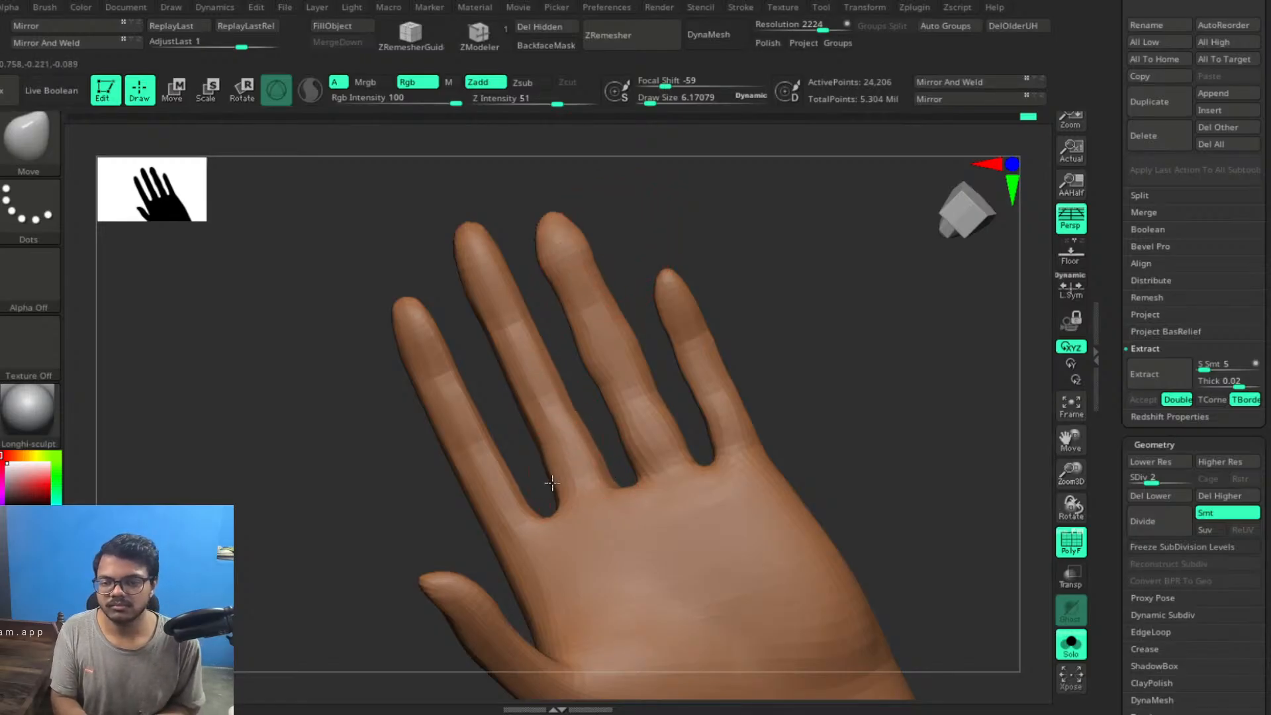
pyautogui.moveTo(534, 438); pyautogui.dragTo(527, 433)
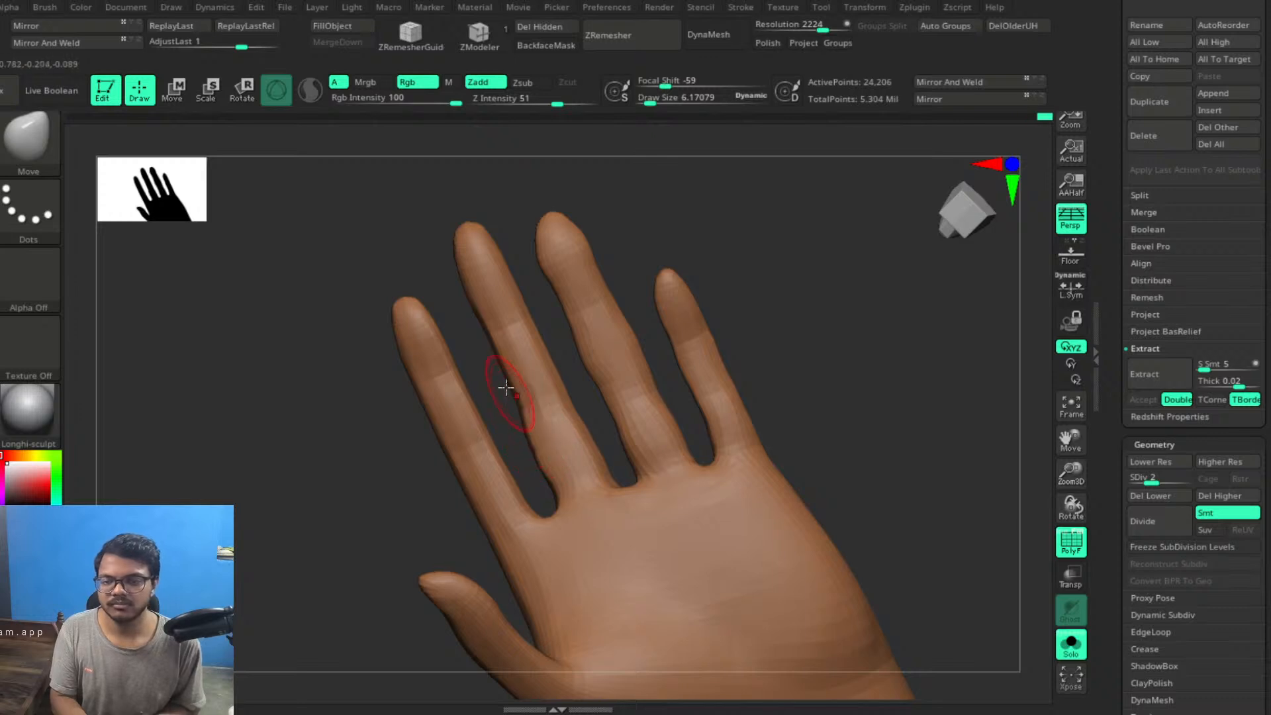
pyautogui.moveTo(507, 385)
pyautogui.mouseDown()
pyautogui.moveTo(495, 351)
pyautogui.moveTo(535, 336)
pyautogui.moveTo(561, 372)
pyautogui.mouseUp()
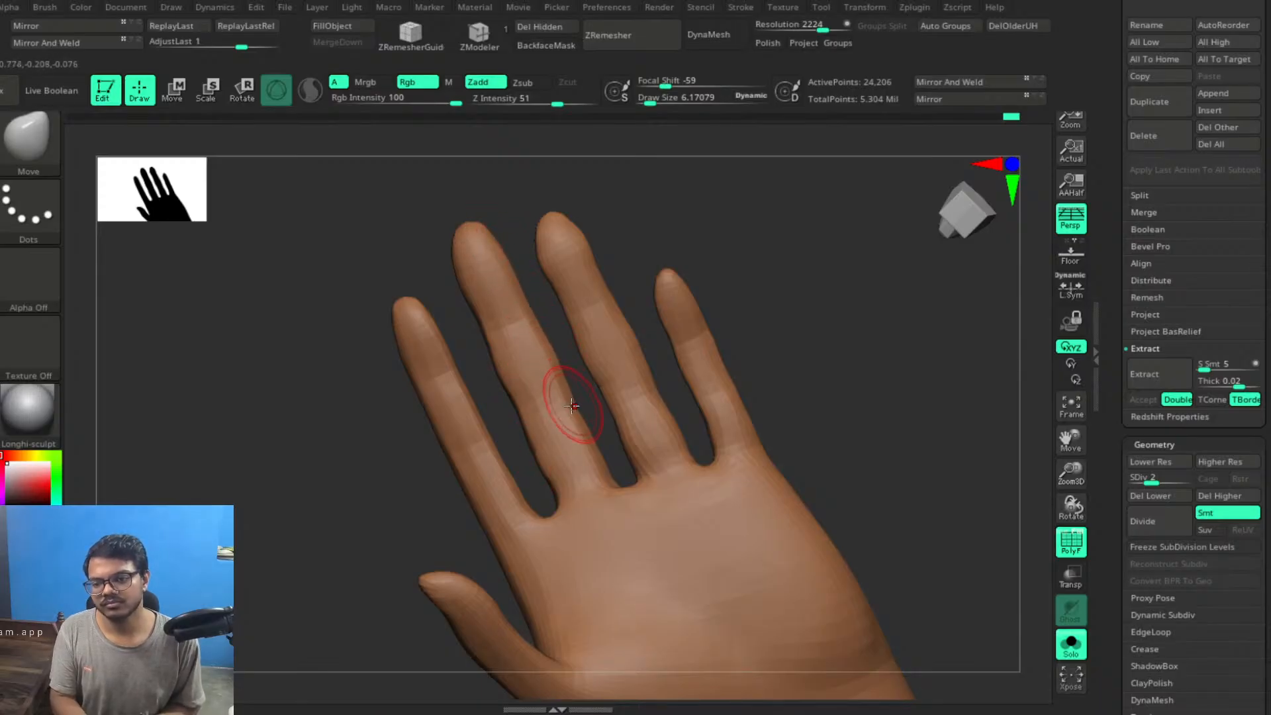
pyautogui.moveTo(792, 331); pyautogui.dragTo(828, 329)
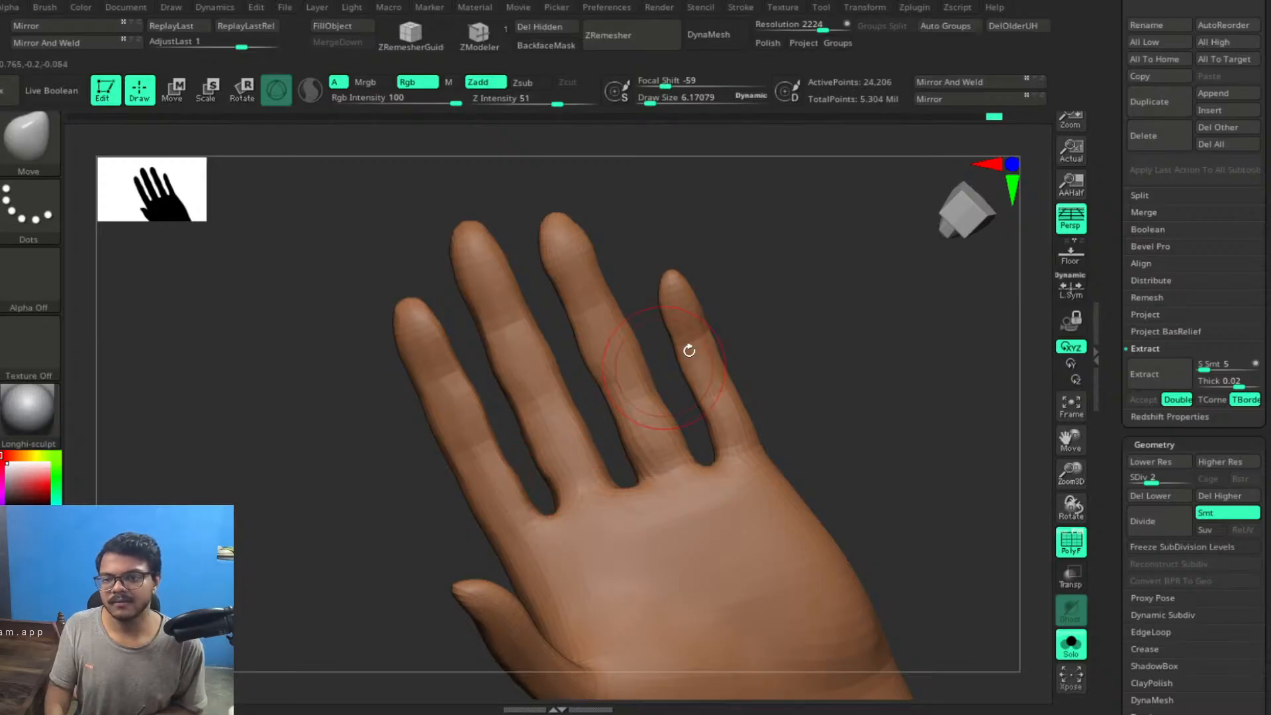
# Reshape the little finger's tip and sides from the back of the hand using the Move brush at draw size 8.17
pyautogui.moveTo(863, 344); pyautogui.dragTo(545, 296)
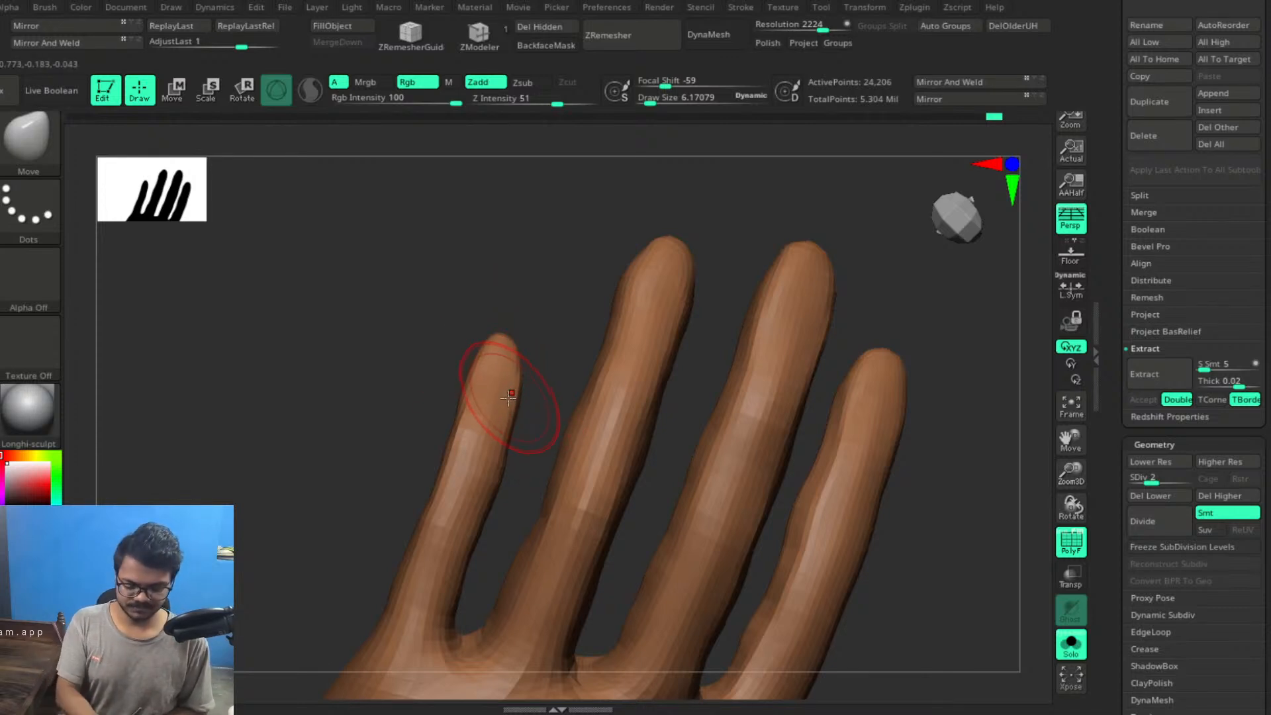
pyautogui.moveTo(548, 284)
pyautogui.mouseDown()
pyautogui.moveTo(527, 291)
pyautogui.moveTo(516, 357)
pyautogui.moveTo(505, 344)
pyautogui.mouseUp()
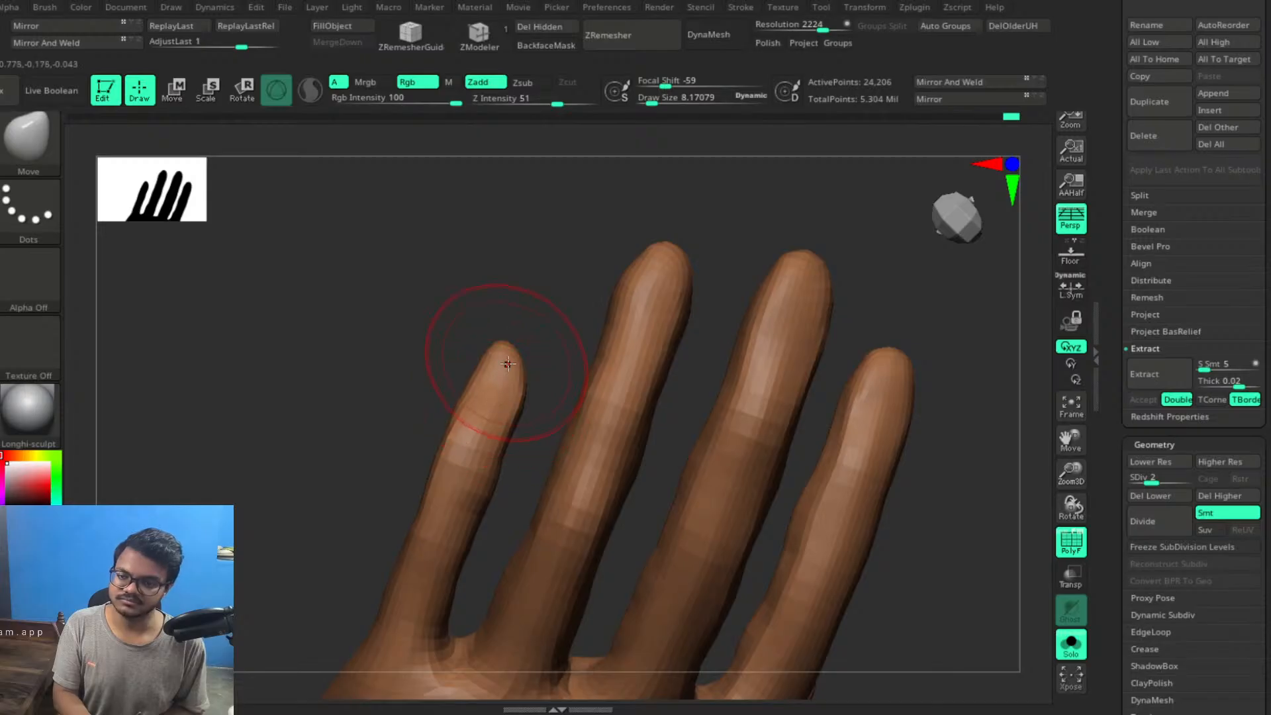
pyautogui.moveTo(508, 354); pyautogui.dragTo(513, 352)
pyautogui.moveTo(509, 439); pyautogui.dragTo(520, 436)
pyautogui.moveTo(455, 351)
pyautogui.mouseDown()
pyautogui.moveTo(425, 377)
pyautogui.moveTo(463, 401)
pyautogui.mouseUp()
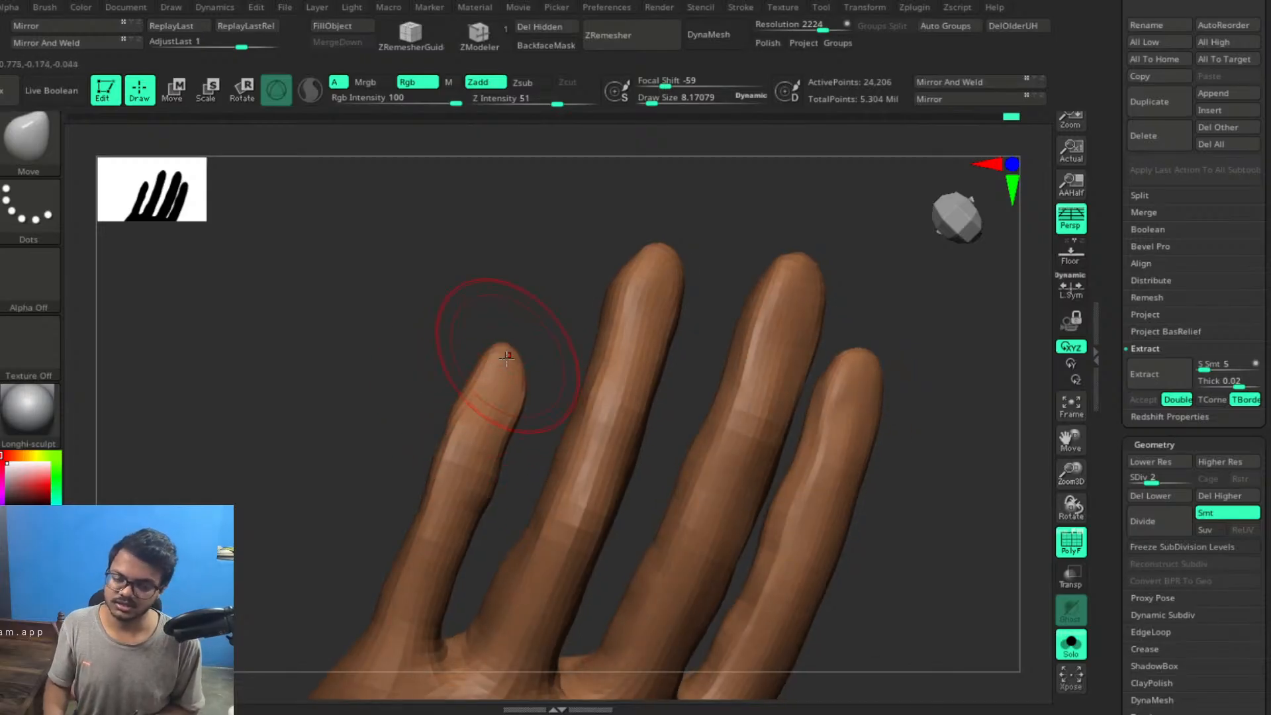
pyautogui.moveTo(896, 402); pyautogui.dragTo(859, 383, button='right')
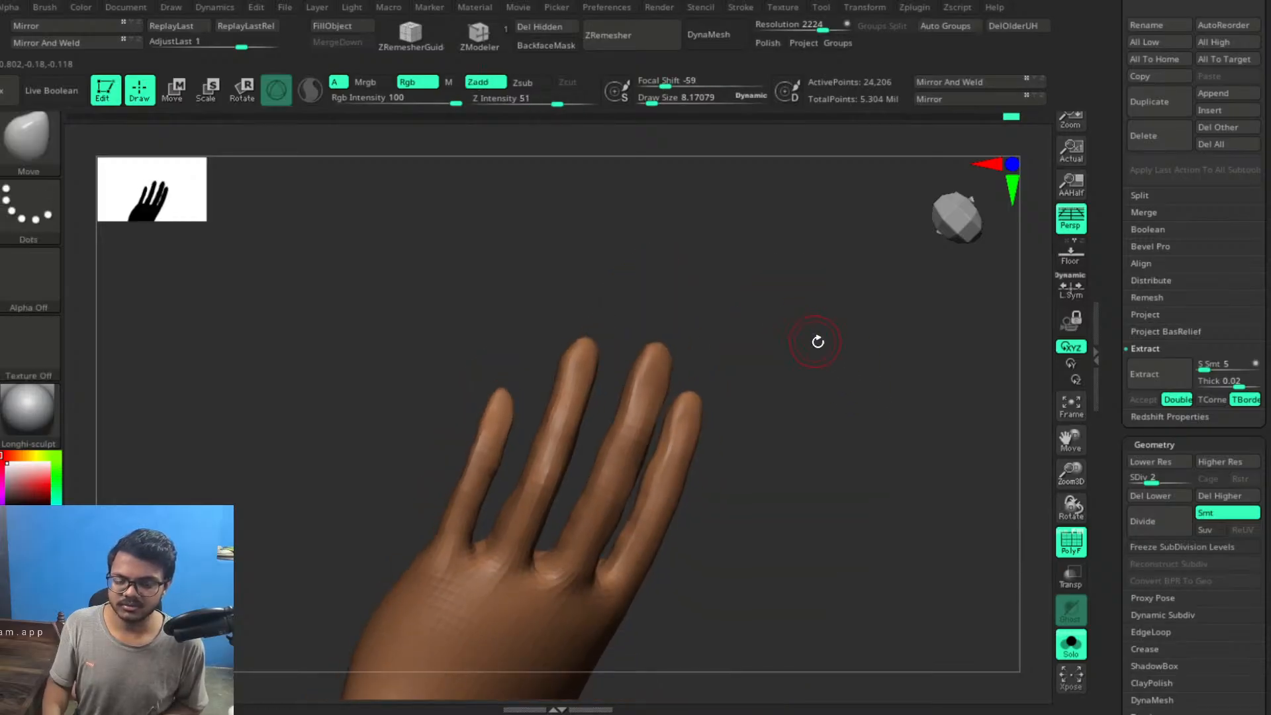
pyautogui.moveTo(817, 341)
pyautogui.mouseDown(button='right')
pyautogui.moveTo(812, 329)
pyautogui.moveTo(878, 378)
pyautogui.mouseUp(button='right')
# Mask the little finger and invert the mask so only that finger can be edited
pyautogui.press('ctrl')
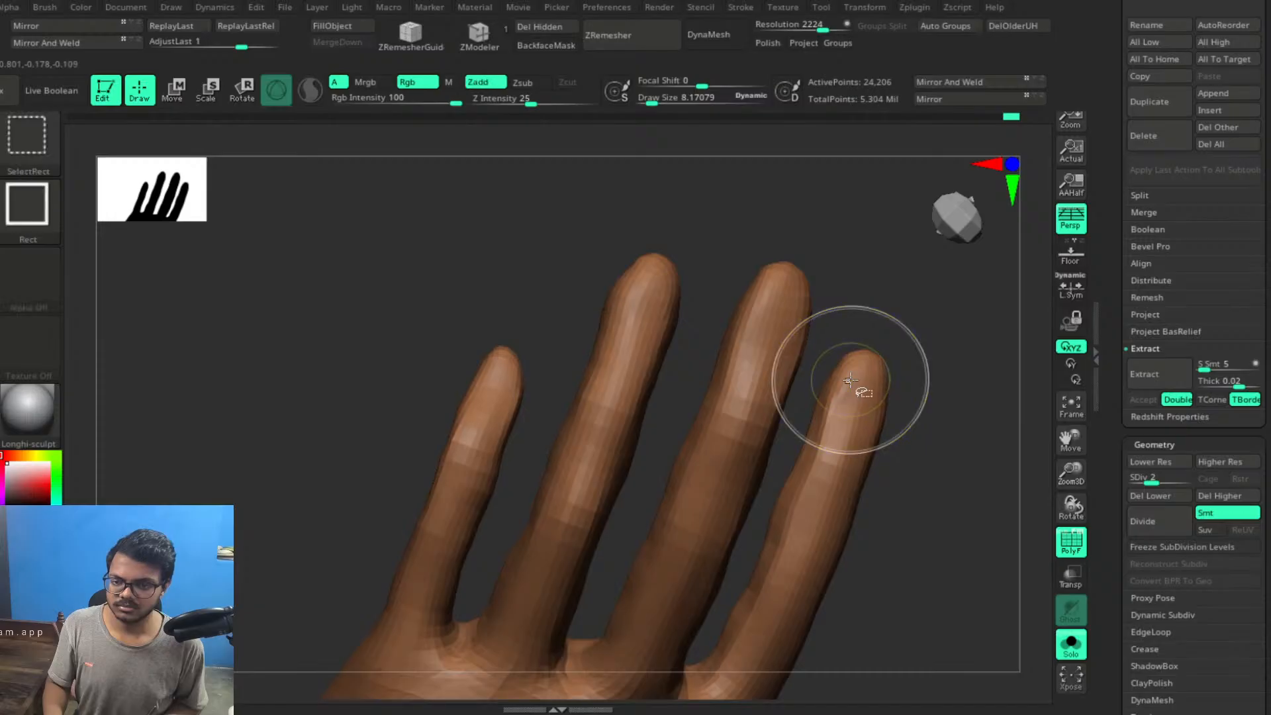
pyautogui.press('ctrl')
pyautogui.keyDown('ctrl'); pyautogui.moveTo(526, 296); pyautogui.dragTo(555, 323, button='right'); pyautogui.keyUp('ctrl')
pyautogui.press('ctrl')
pyautogui.moveTo(338, 275)
pyautogui.keyDown('ctrl'); pyautogui.mouseDown()
pyautogui.moveTo(485, 419)
pyautogui.moveTo(507, 588)
pyautogui.moveTo(496, 587)
pyautogui.mouseUp(); pyautogui.keyUp('ctrl')
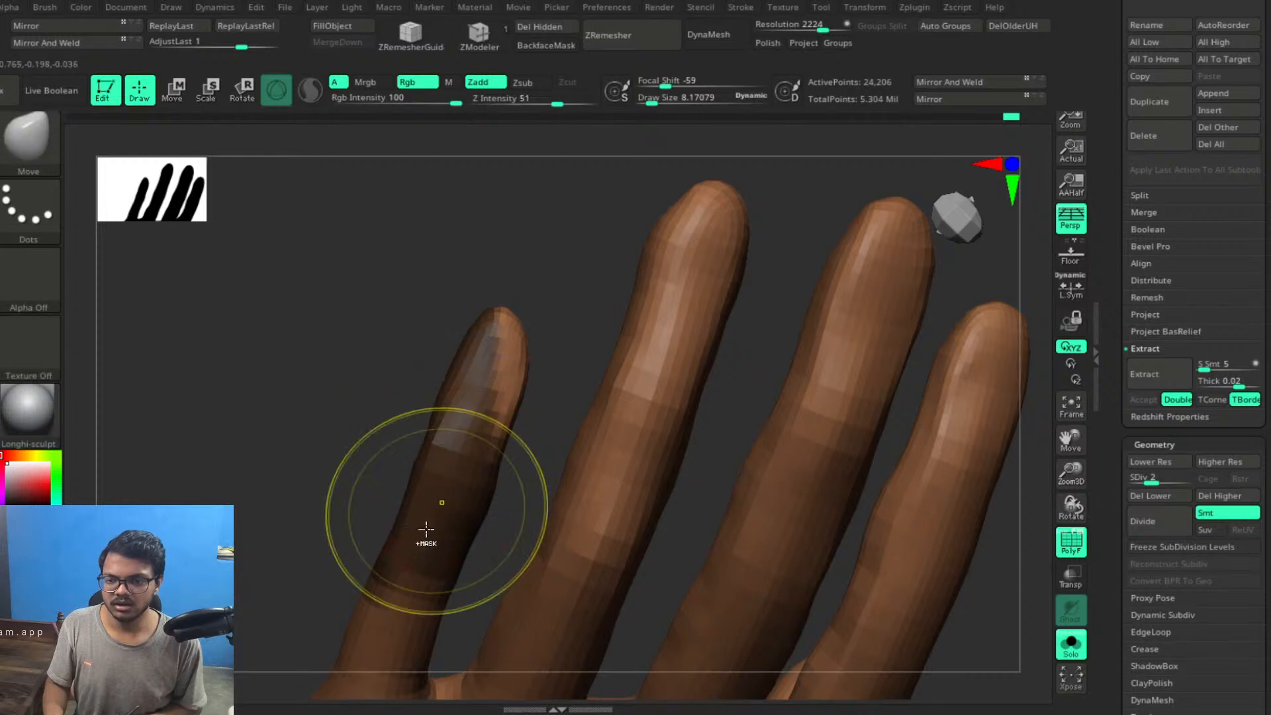
pyautogui.moveTo(483, 453)
pyautogui.keyDown('ctrl'); pyautogui.mouseDown()
pyautogui.moveTo(414, 602)
pyautogui.moveTo(373, 629)
pyautogui.moveTo(384, 597)
pyautogui.mouseUp(); pyautogui.keyUp('ctrl')
pyautogui.keyDown('ctrl'); pyautogui.click(355, 393); pyautogui.keyUp('ctrl')
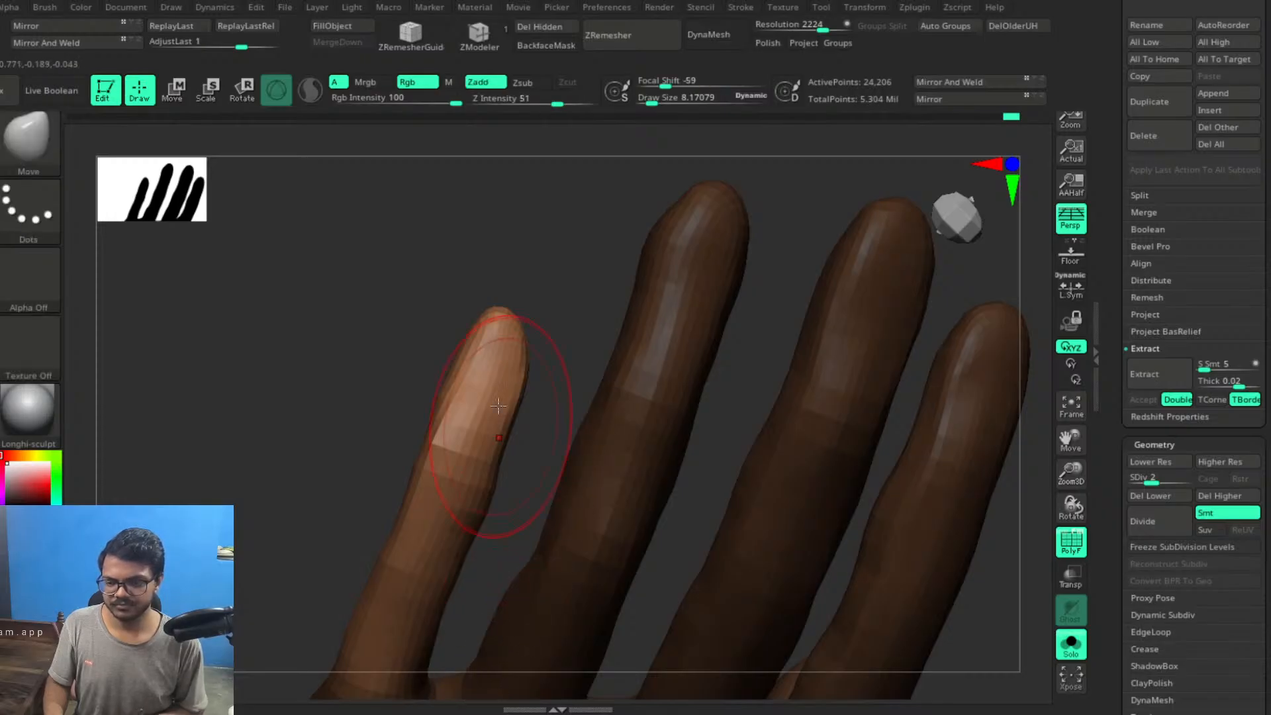
# Push and widen the isolated little finger's tip and sides with the Move brush at draw sizes 10.17 and 14.17, and clear the mask
pyautogui.press(']')
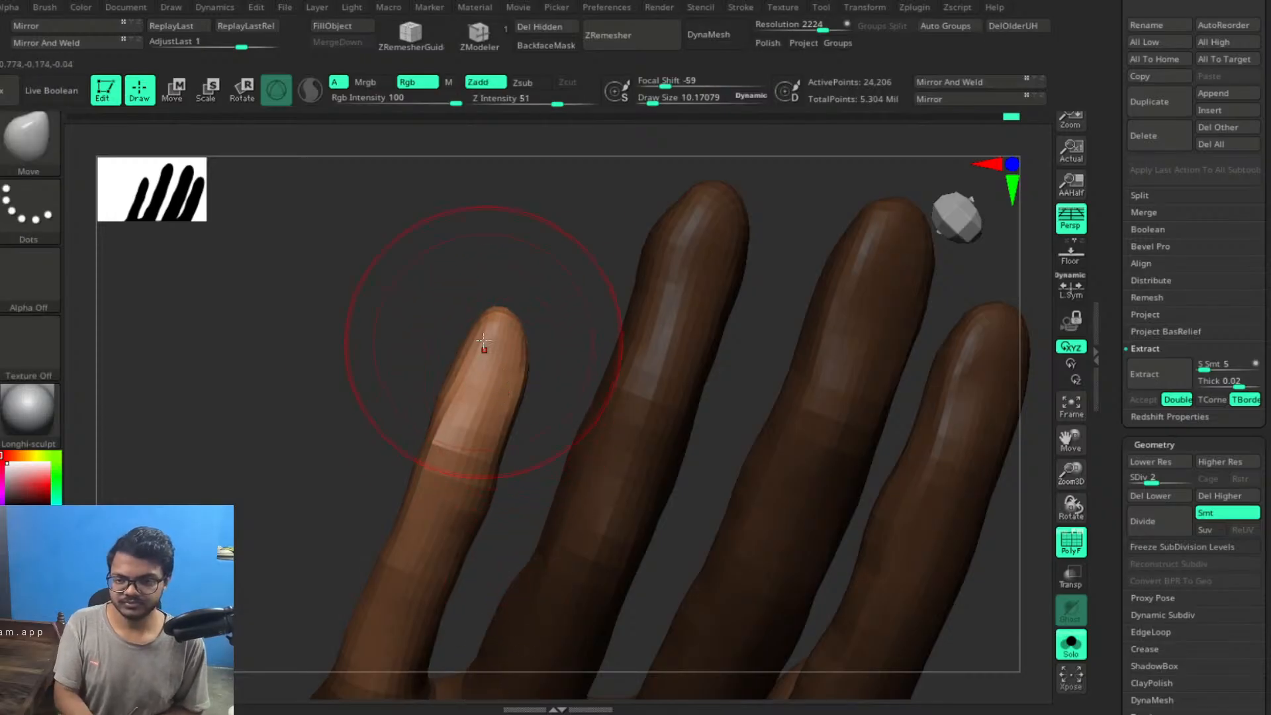
pyautogui.moveTo(502, 311); pyautogui.dragTo(506, 311)
pyautogui.moveTo(492, 438); pyautogui.dragTo(425, 446)
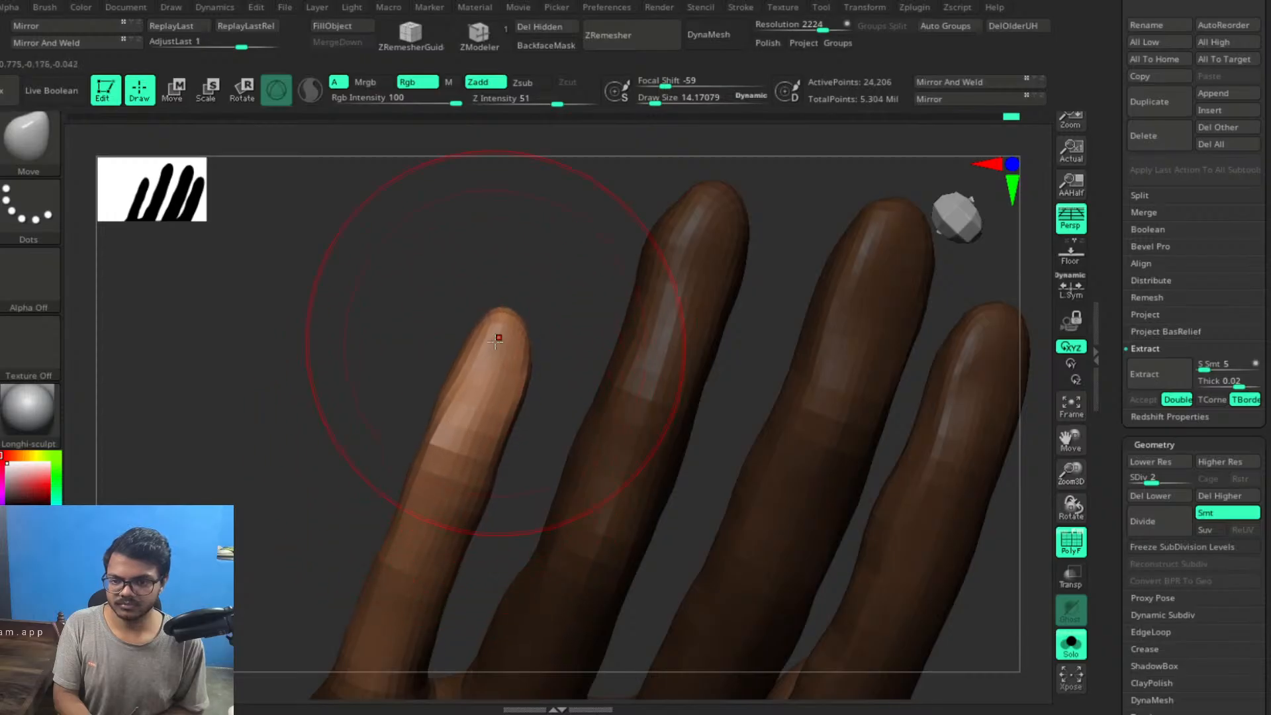
pyautogui.moveTo(496, 339); pyautogui.dragTo(506, 322)
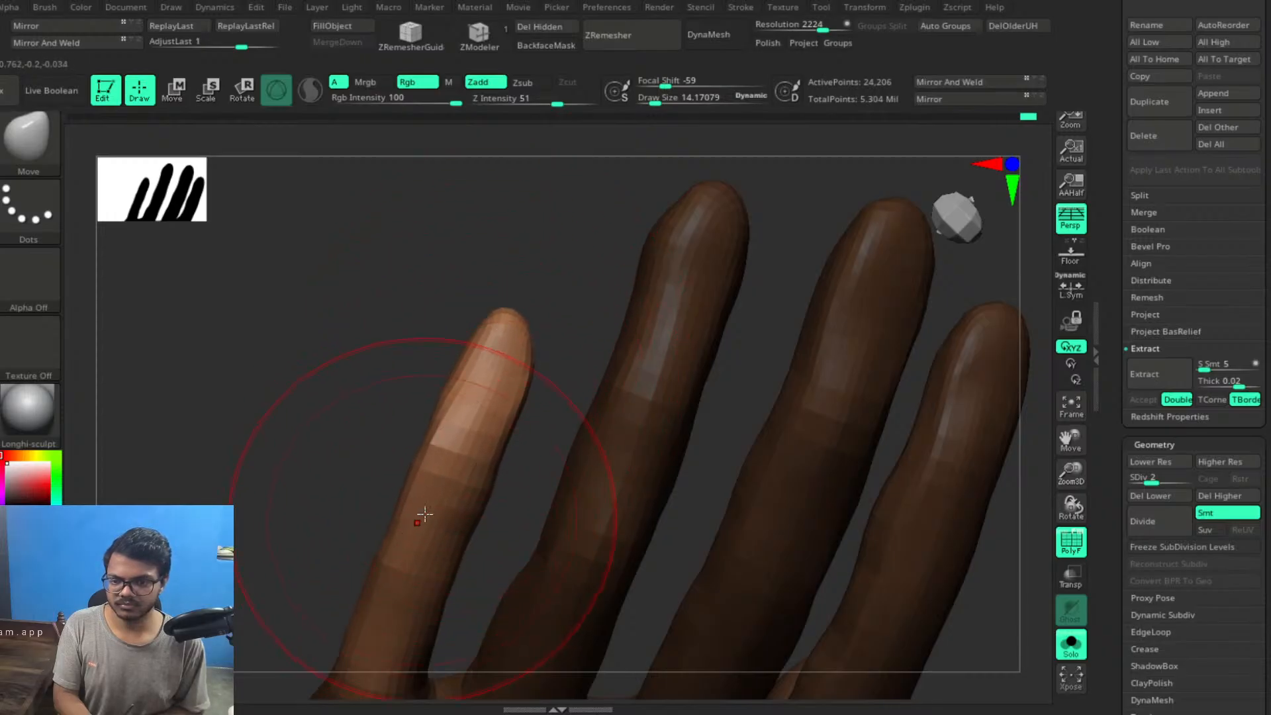
pyautogui.keyDown('ctrl'); pyautogui.moveTo(581, 289); pyautogui.dragTo(632, 331); pyautogui.keyUp('ctrl')
# Hide the elbow ends of both arms, leaving only the hands and lower forearms shown
pyautogui.press('f')
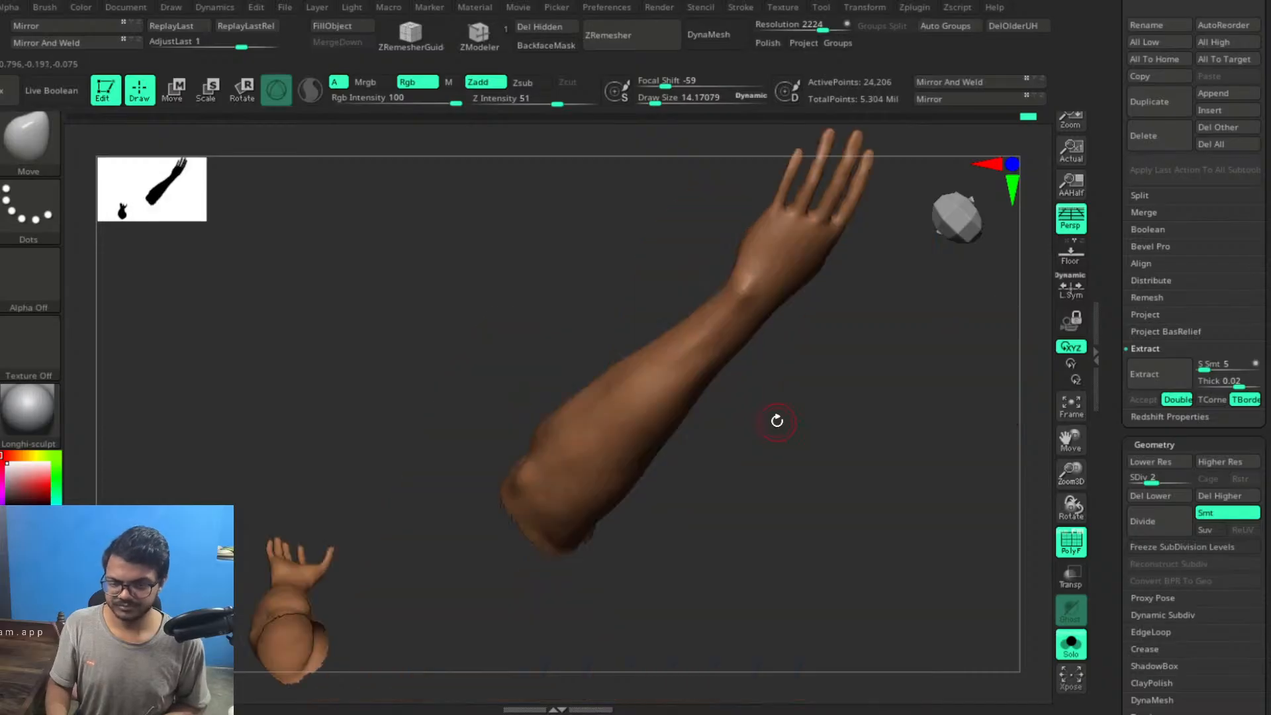
pyautogui.moveTo(856, 333); pyautogui.dragTo(797, 413)
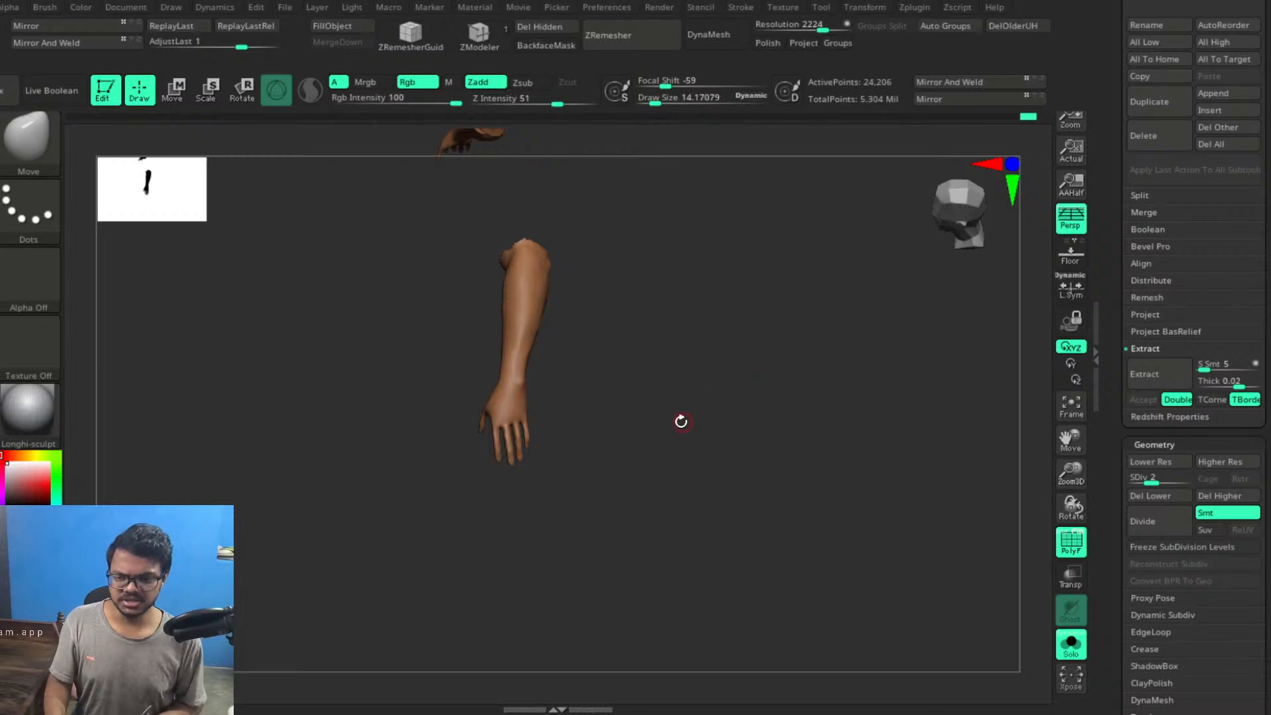
pyautogui.keyDown('alt'); pyautogui.moveTo(682, 421); pyautogui.dragTo(739, 387); pyautogui.keyUp('alt')
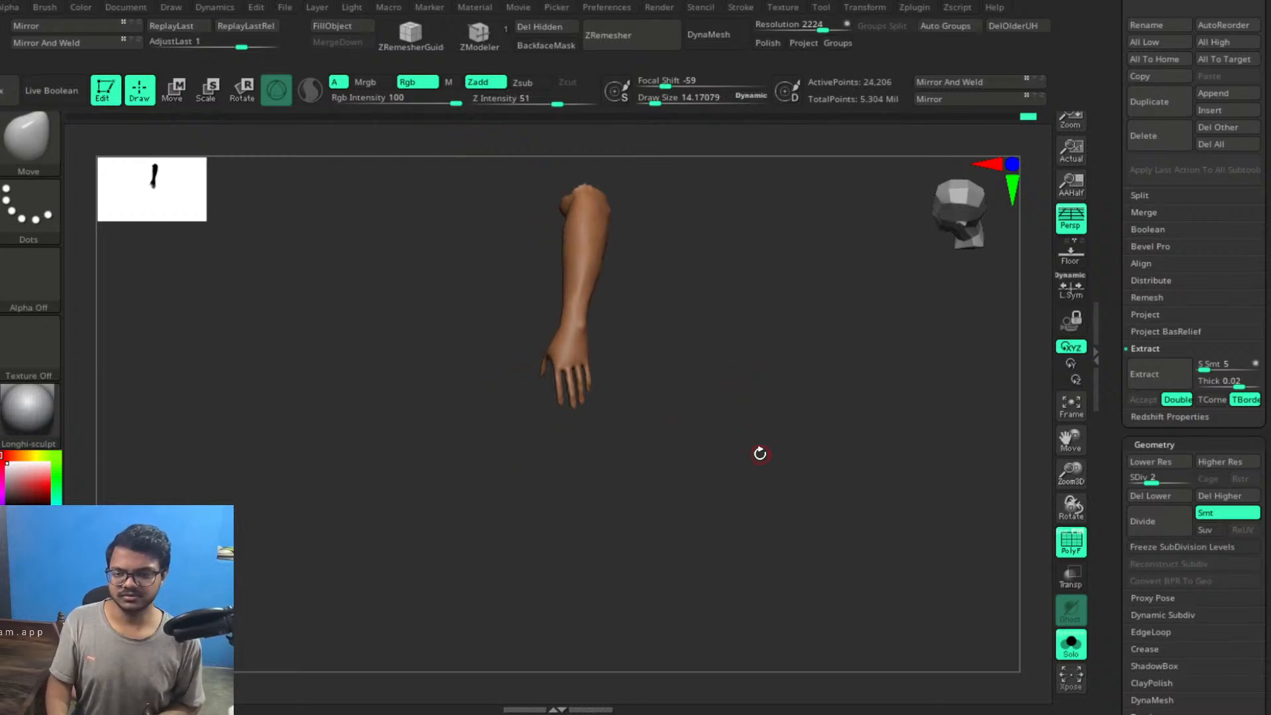
pyautogui.moveTo(695, 422); pyautogui.dragTo(762, 417)
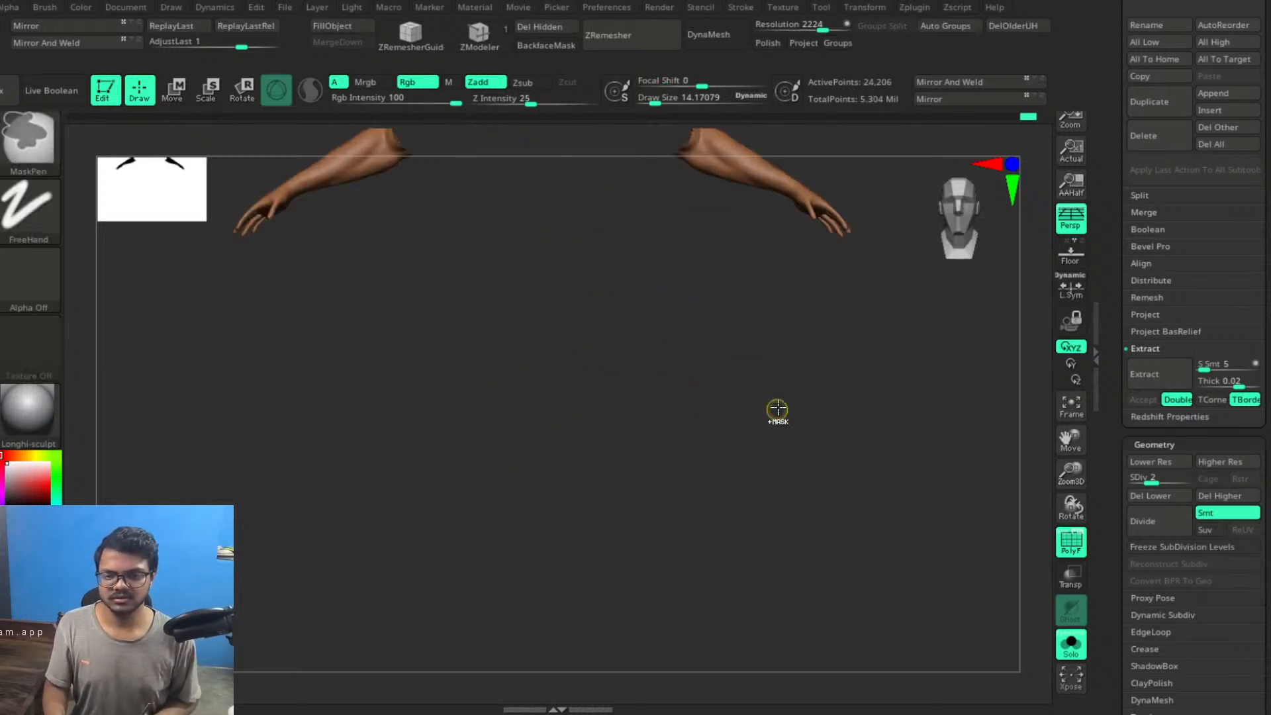
pyautogui.keyDown('ctrl'); pyautogui.keyDown('shift'); pyautogui.click(800, 411); pyautogui.keyUp('shift'); pyautogui.keyUp('ctrl')
pyautogui.keyDown('alt'); pyautogui.moveTo(867, 434); pyautogui.dragTo(772, 433); pyautogui.keyUp('alt')
pyautogui.moveTo(864, 411)
pyautogui.keyDown('ctrl'); pyautogui.keyDown('shift'); pyautogui.mouseDown()
pyautogui.moveTo(738, 295)
pyautogui.moveTo(691, 223)
pyautogui.mouseUp(); pyautogui.keyUp('shift'); pyautogui.keyUp('ctrl')
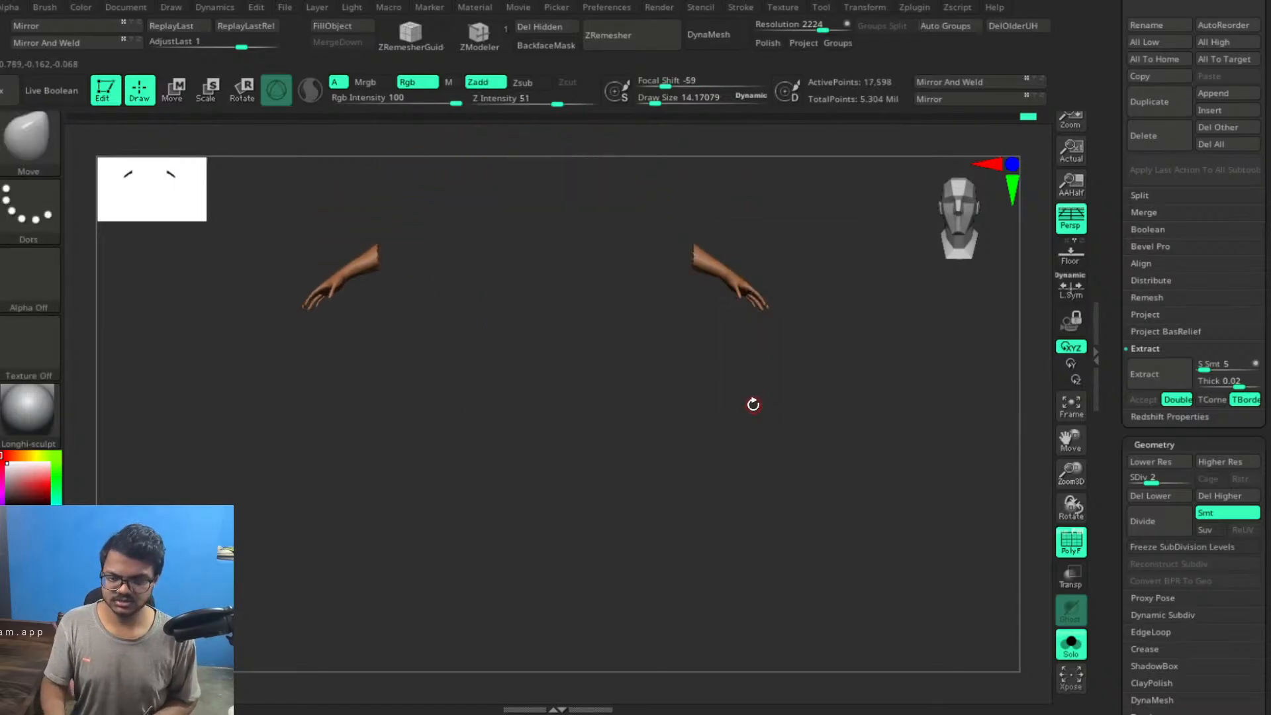
pyautogui.press('f')
pyautogui.keyDown('alt'); pyautogui.moveTo(807, 450); pyautogui.dragTo(514, 365); pyautogui.keyUp('alt')
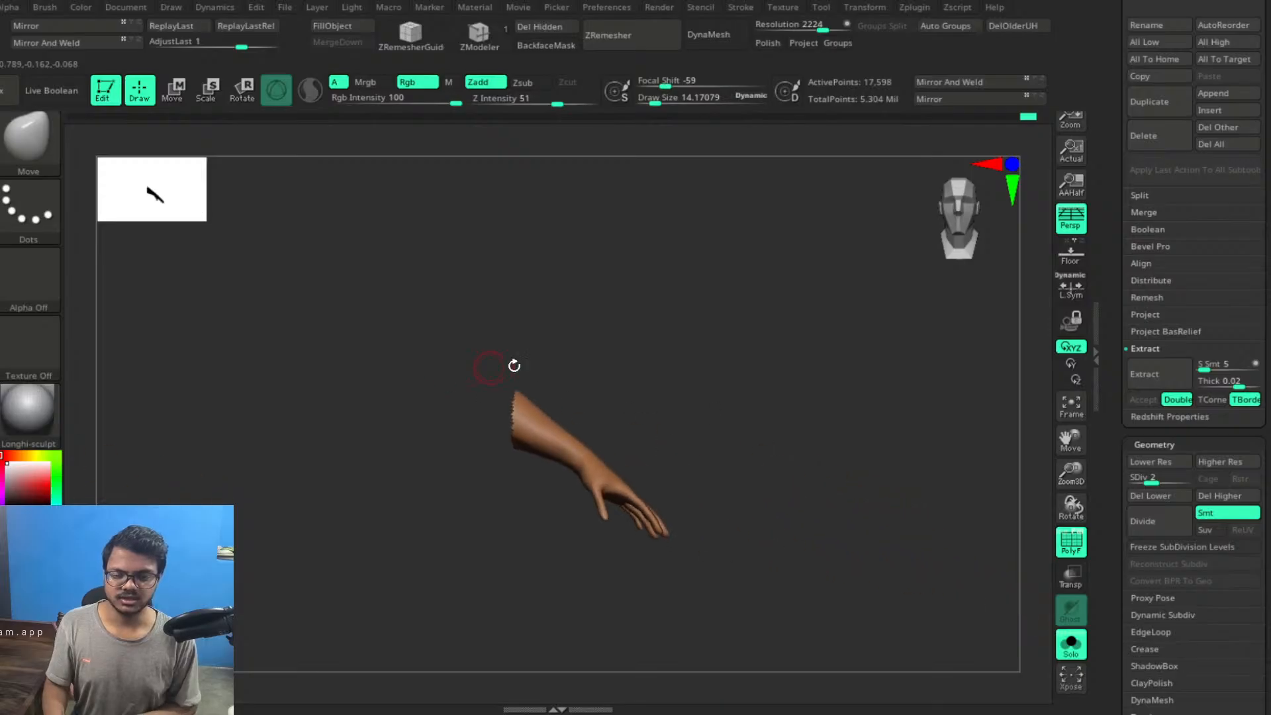
pyautogui.keyDown('alt'); pyautogui.moveTo(710, 417); pyautogui.dragTo(904, 533); pyautogui.keyUp('alt')
pyautogui.moveTo(814, 487)
pyautogui.keyDown('alt'); pyautogui.mouseDown()
pyautogui.moveTo(785, 312)
pyautogui.moveTo(777, 389)
pyautogui.moveTo(754, 383)
pyautogui.moveTo(820, 403)
pyautogui.moveTo(848, 477)
pyautogui.moveTo(867, 451)
pyautogui.moveTo(820, 459)
pyautogui.moveTo(808, 414)
pyautogui.moveTo(815, 431)
pyautogui.mouseUp(); pyautogui.keyUp('alt')
pyautogui.press('ctrl')
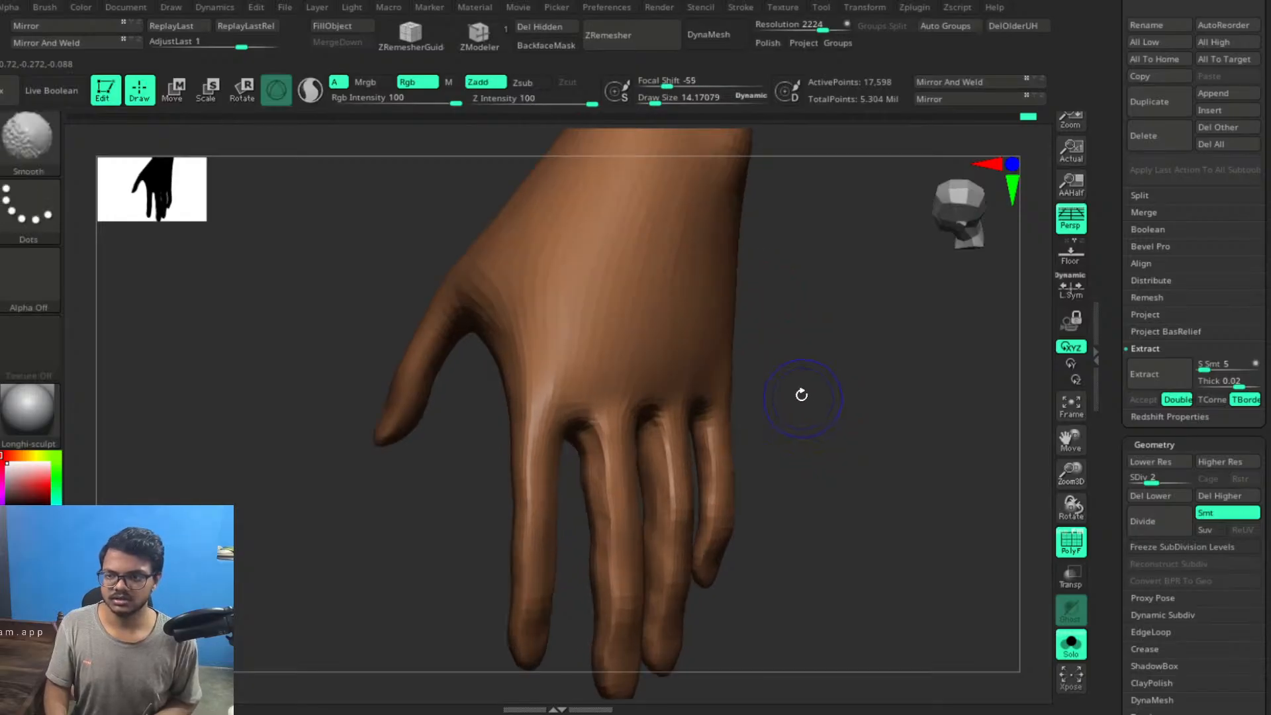
# Smooth the back of the hand and widen the thumb and its tip with the Move brush at draw size 10.17
pyautogui.keyDown('shift'); pyautogui.moveTo(561, 281); pyautogui.dragTo(598, 284); pyautogui.keyUp('shift')
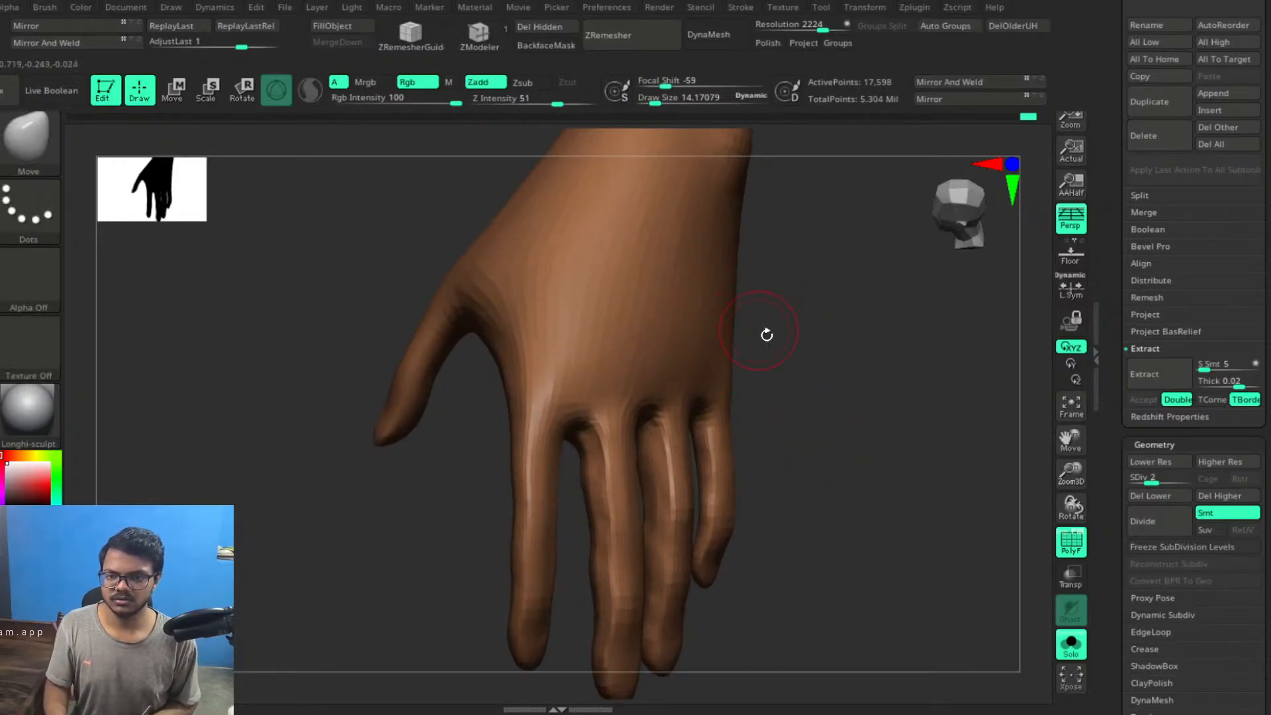
pyautogui.moveTo(875, 471); pyautogui.dragTo(799, 364)
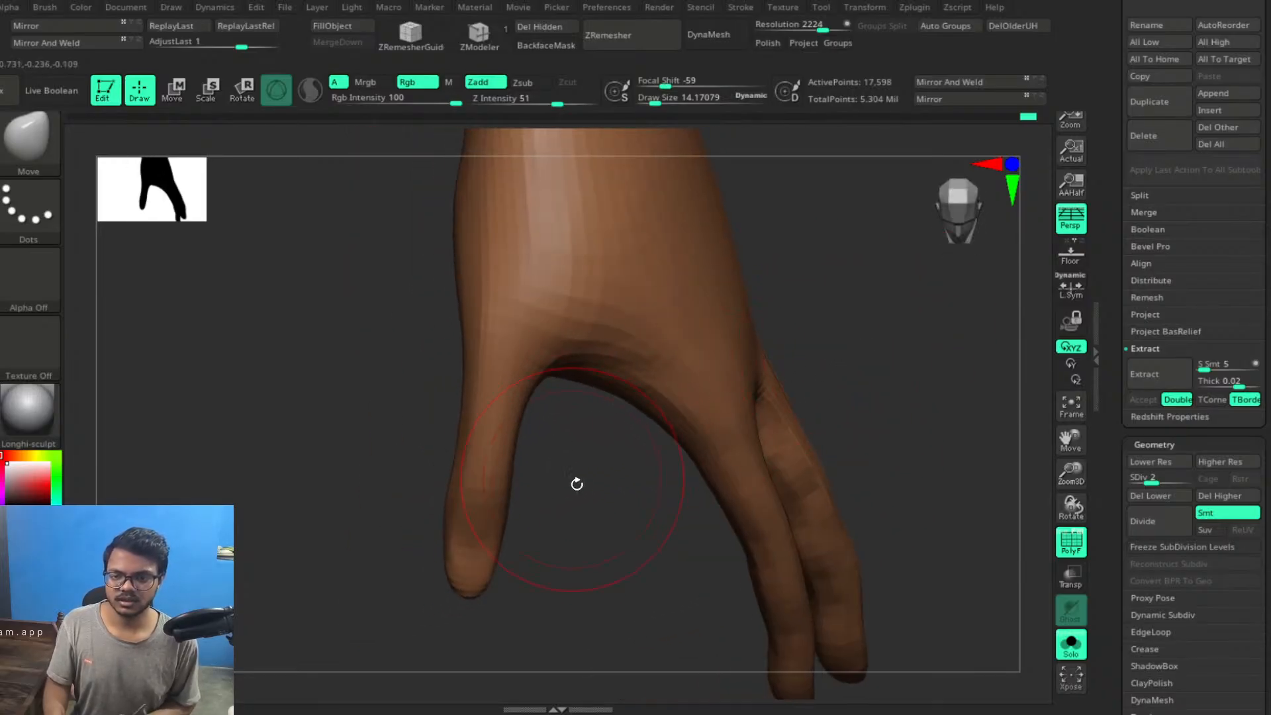
pyautogui.keyDown('alt'); pyautogui.moveTo(576, 483); pyautogui.dragTo(665, 465); pyautogui.keyUp('alt')
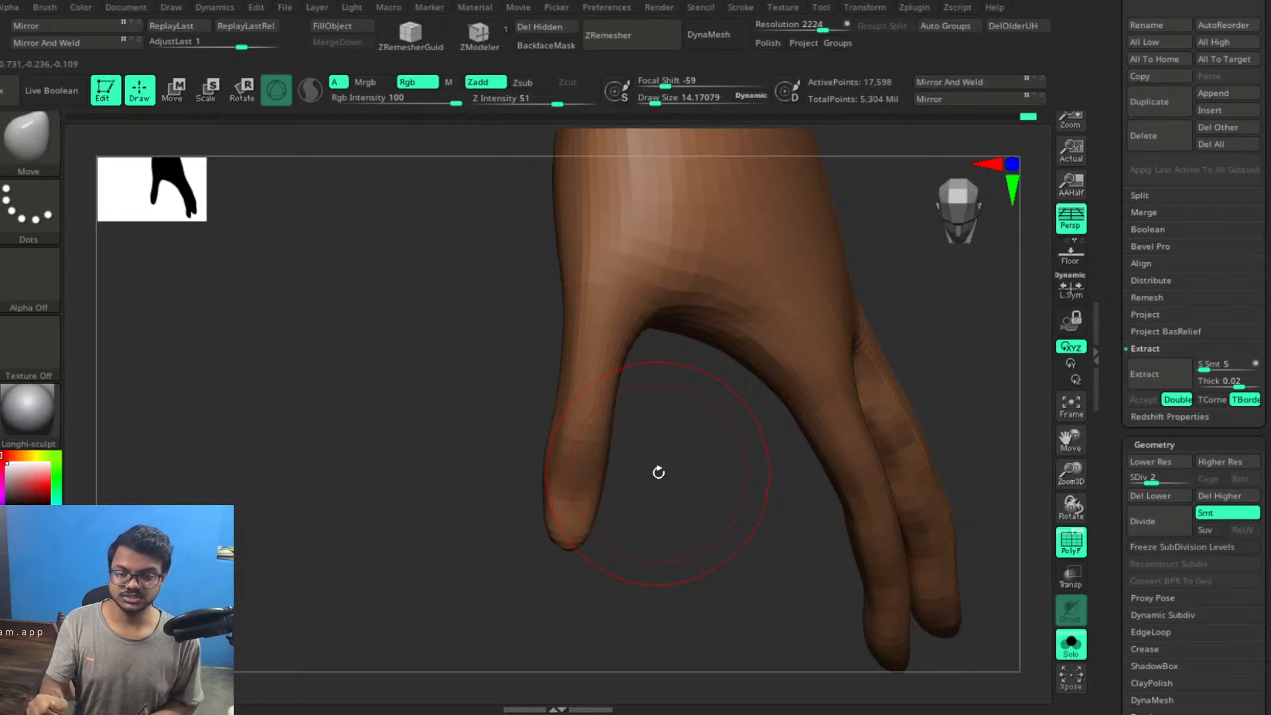
pyautogui.moveTo(694, 438)
pyautogui.mouseDown()
pyautogui.moveTo(687, 425)
pyautogui.moveTo(685, 445)
pyautogui.mouseUp()
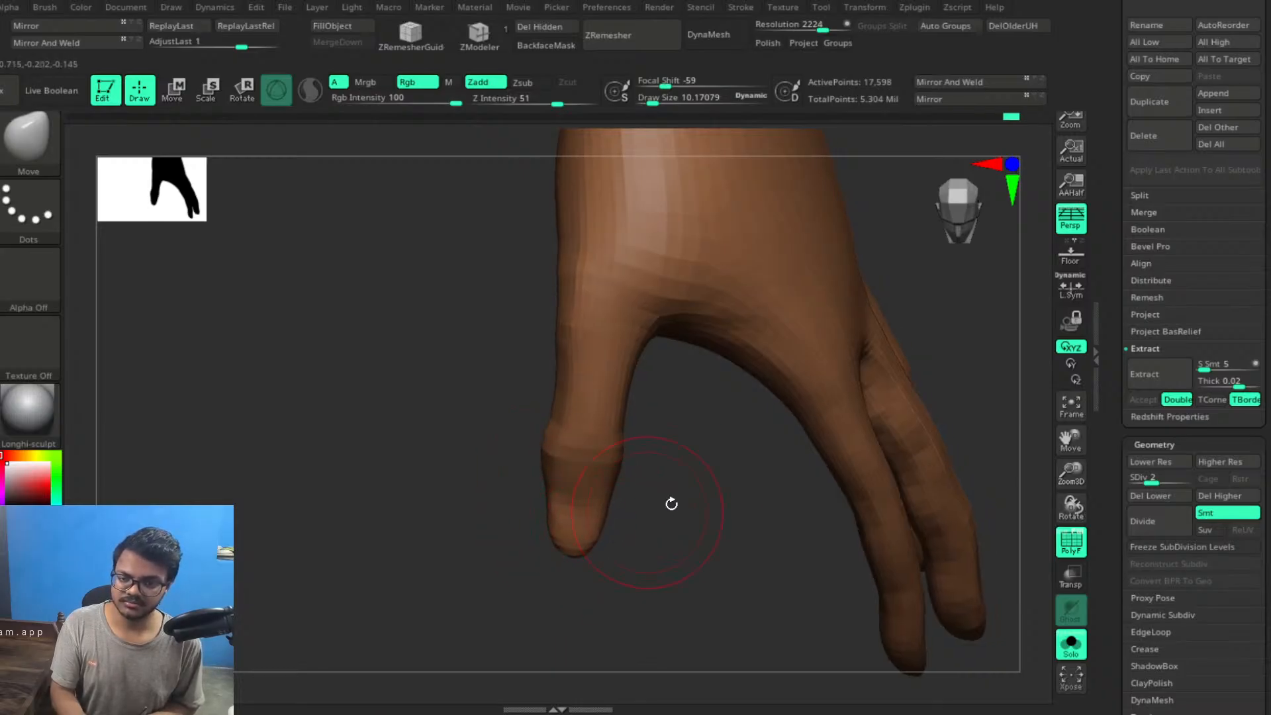
pyautogui.keyDown('alt'); pyautogui.moveTo(678, 537); pyautogui.dragTo(811, 452); pyautogui.keyUp('alt')
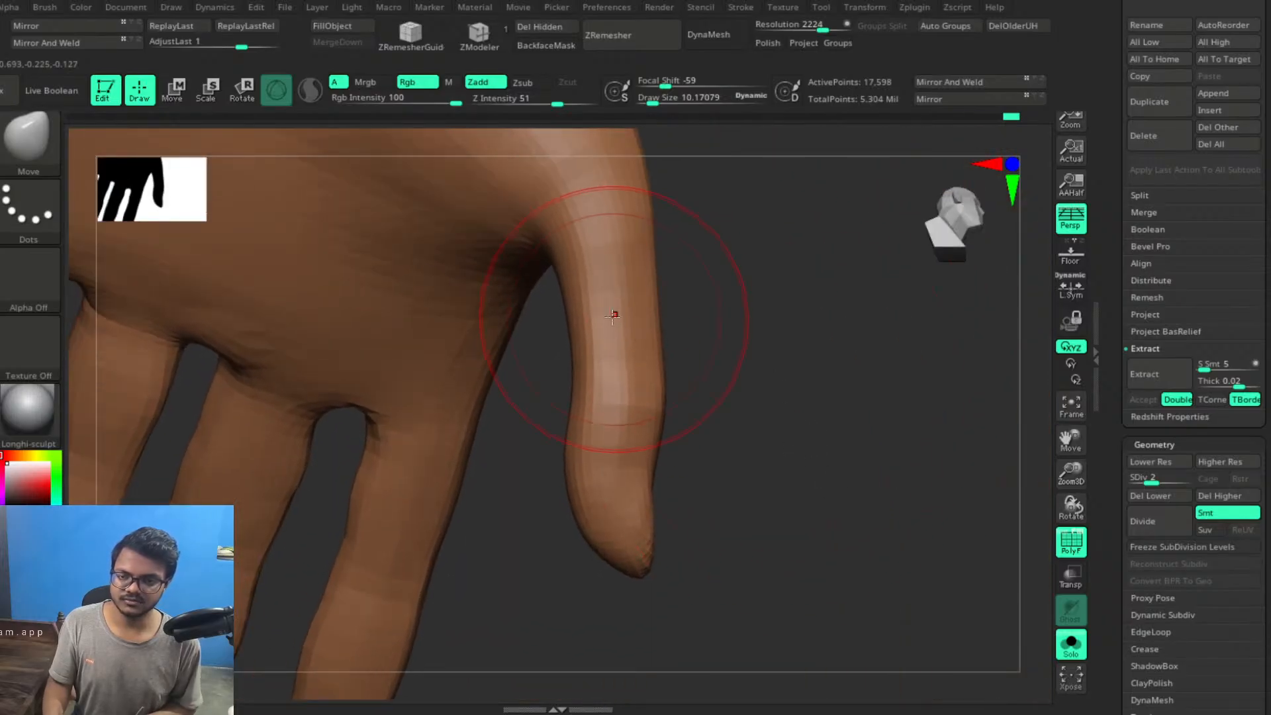
# Push out the outer edge of the thumb's base from the palm side with the Move brush at draw size 7
pyautogui.keyDown('alt'); pyautogui.moveTo(749, 371); pyautogui.dragTo(760, 507); pyautogui.keyUp('alt')
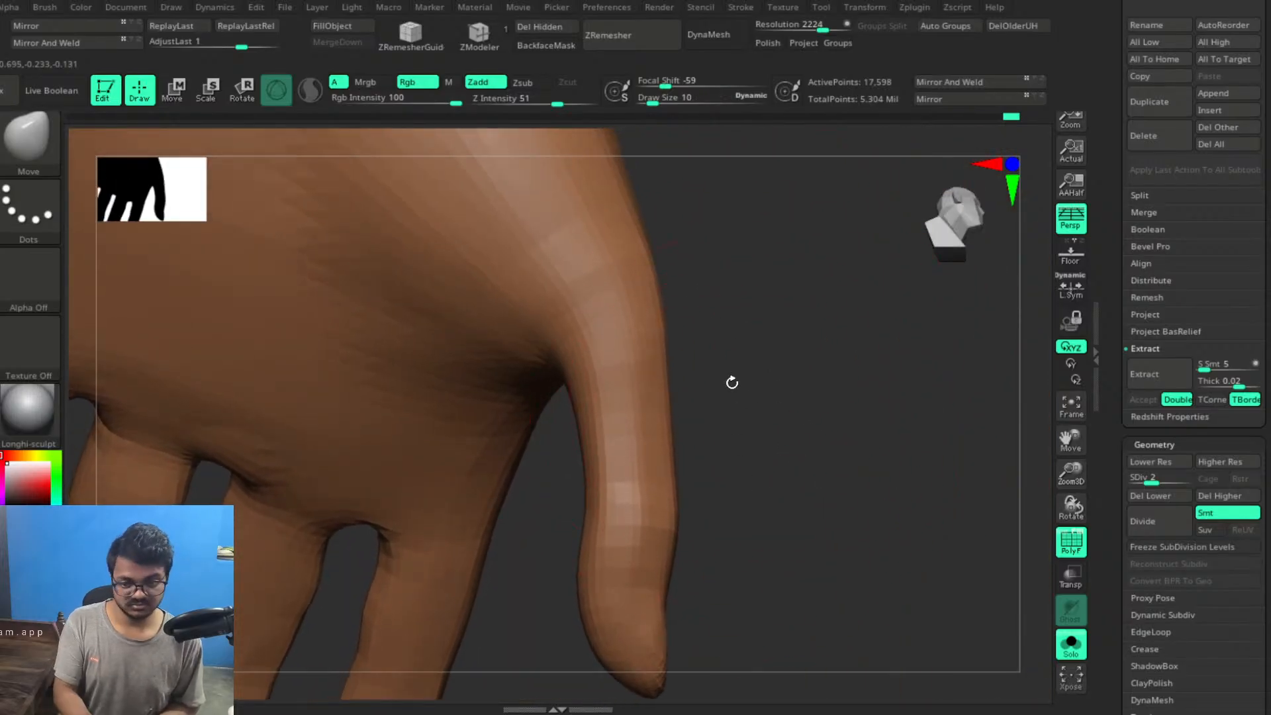
pyautogui.press('[')
pyautogui.moveTo(664, 297)
pyautogui.mouseDown()
pyautogui.moveTo(678, 318)
pyautogui.moveTo(664, 259)
pyautogui.mouseUp()
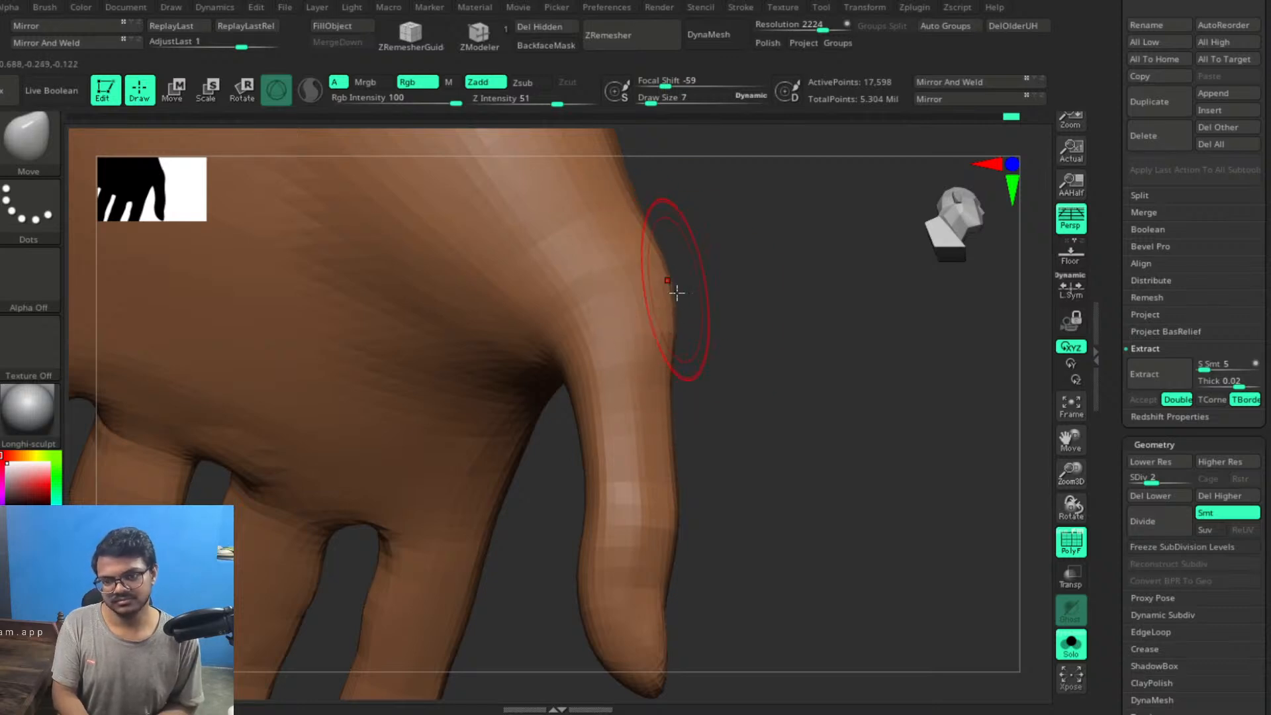
pyautogui.moveTo(757, 379); pyautogui.dragTo(730, 386)
pyautogui.moveTo(574, 437); pyautogui.dragTo(562, 442)
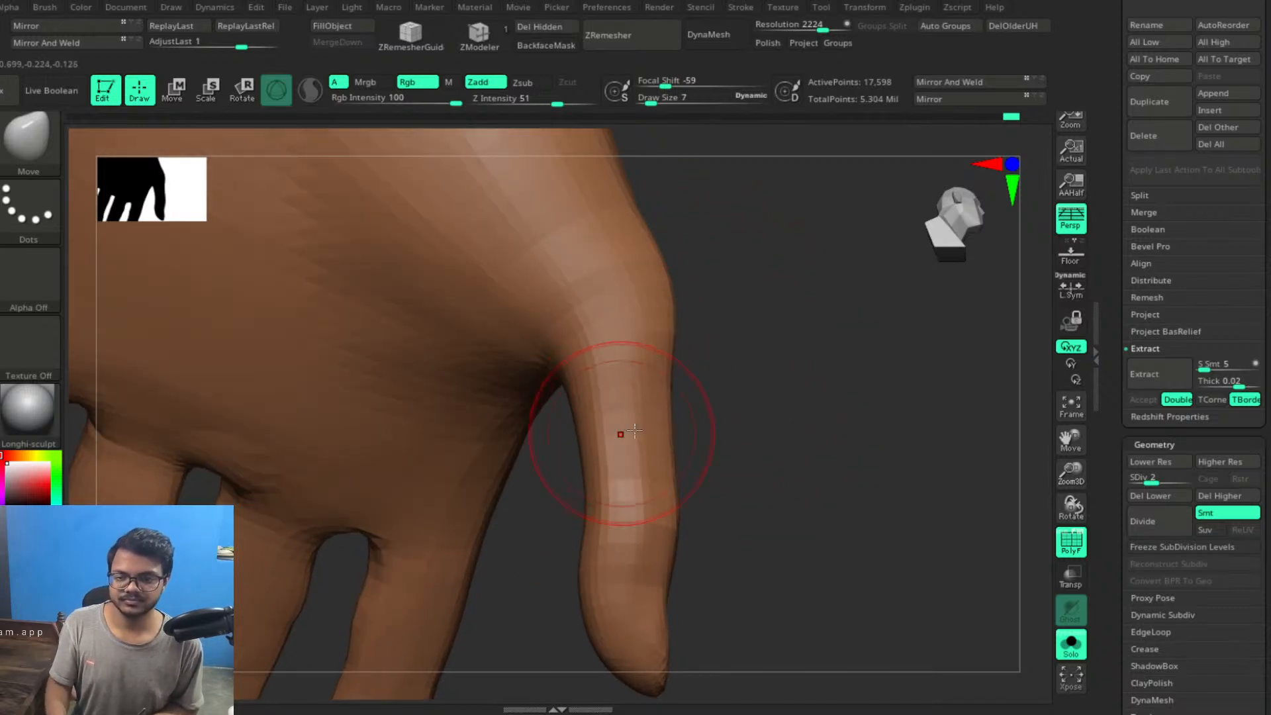
# Reshape the thumb's inner side and fill out its tip with the Move brush, keeping draw size 7
pyautogui.moveTo(736, 430)
pyautogui.mouseDown()
pyautogui.moveTo(794, 413)
pyautogui.moveTo(781, 412)
pyautogui.mouseUp()
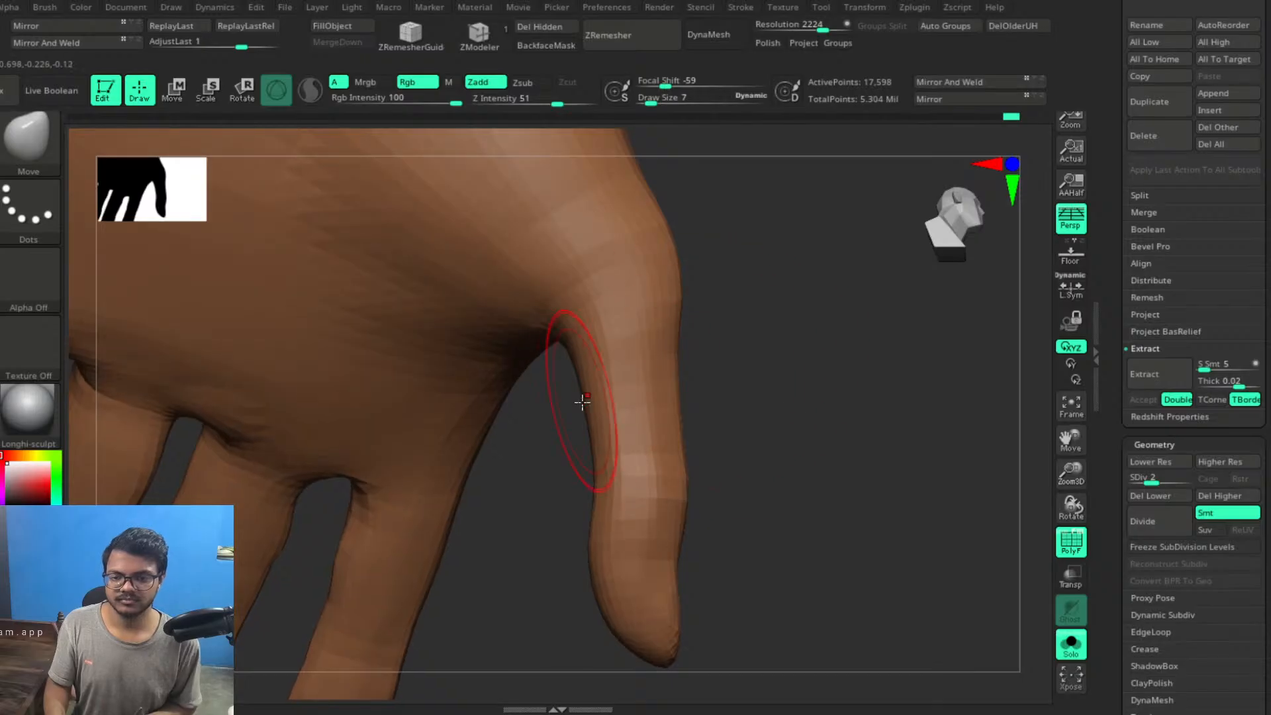
pyautogui.moveTo(586, 420); pyautogui.dragTo(577, 415)
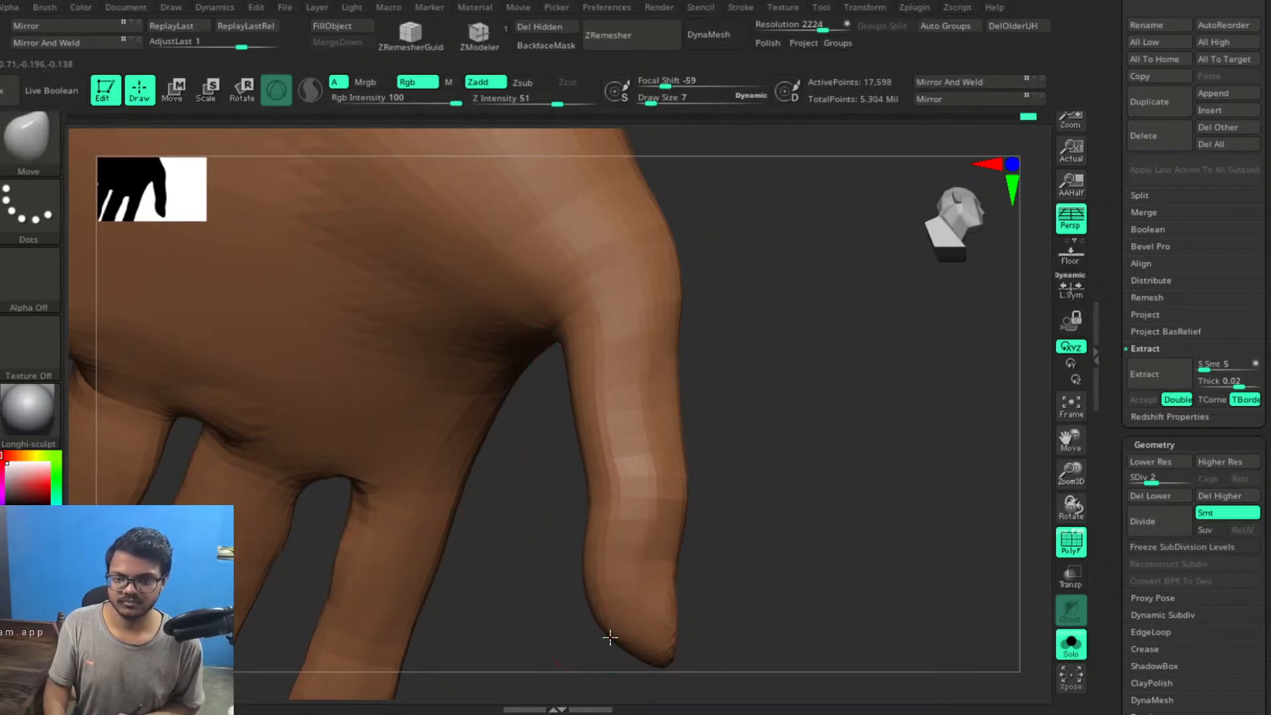
pyautogui.moveTo(684, 602); pyautogui.dragTo(582, 411)
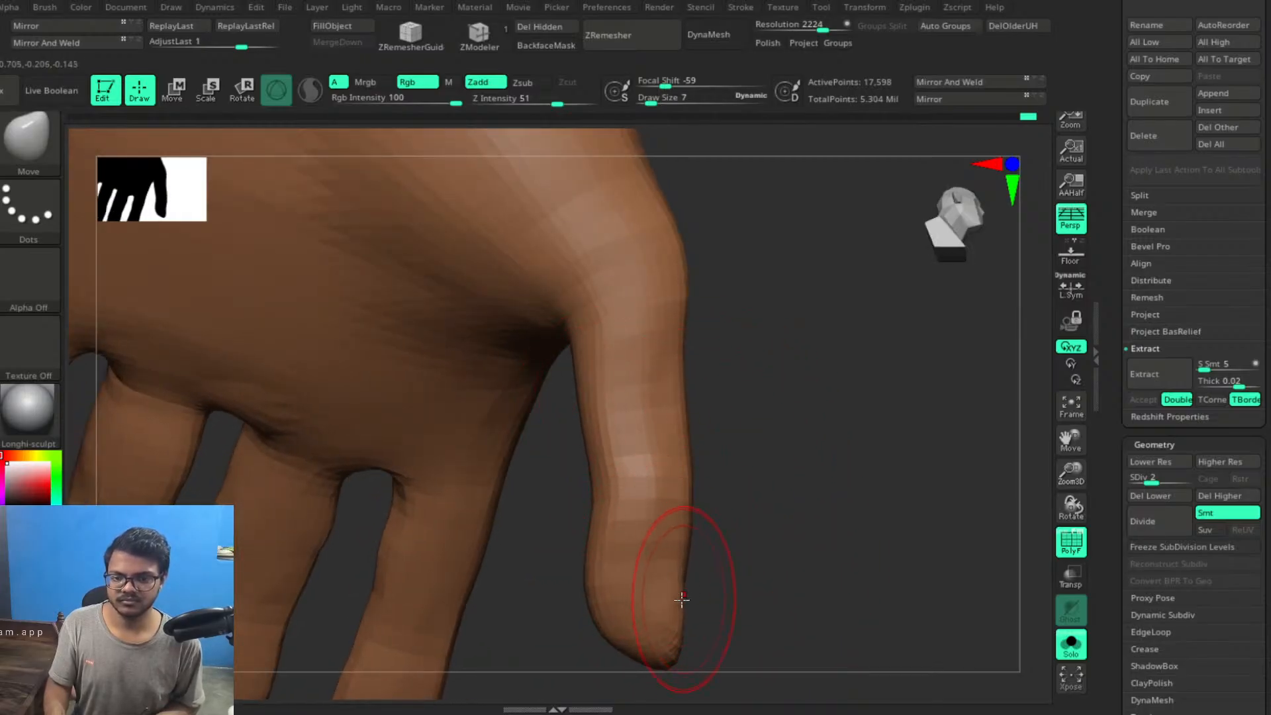
pyautogui.moveTo(757, 416); pyautogui.dragTo(597, 374)
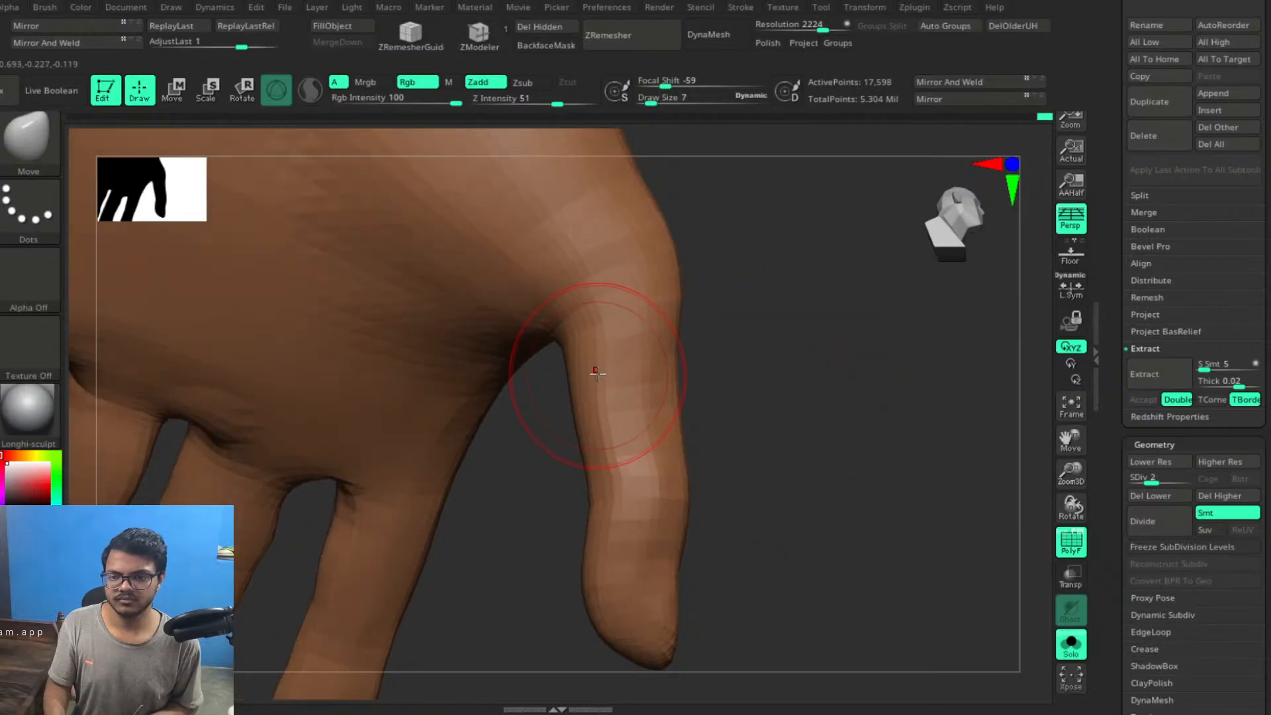
# Raise the hand to subdivision level 3 and smooth the side of the middle finger at draw size 5
pyautogui.keyDown('alt'); pyautogui.moveTo(763, 445); pyautogui.dragTo(695, 383); pyautogui.keyUp('alt')
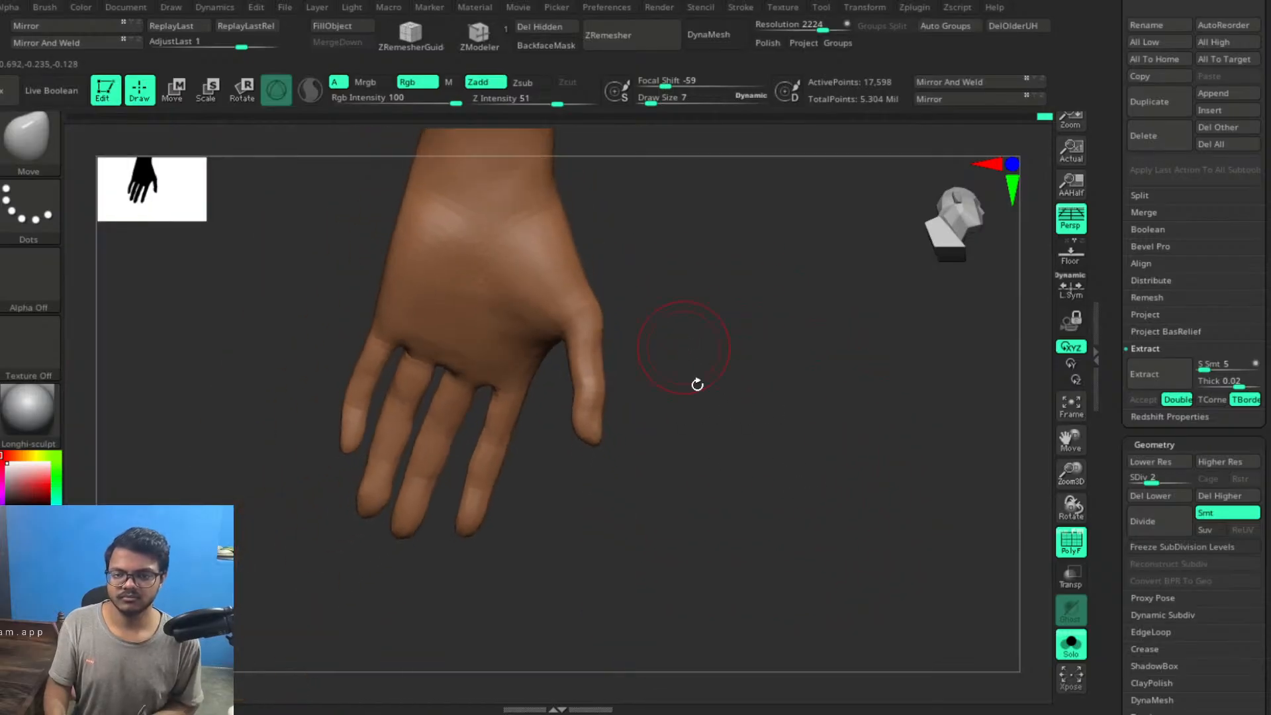
pyautogui.moveTo(718, 457); pyautogui.dragTo(639, 482)
pyautogui.keyDown('alt'); pyautogui.moveTo(741, 394); pyautogui.dragTo(844, 470); pyautogui.keyUp('alt')
pyautogui.keyDown('alt'); pyautogui.moveTo(871, 390); pyautogui.dragTo(902, 388); pyautogui.keyUp('alt')
pyautogui.moveTo(794, 350)
pyautogui.keyDown('alt'); pyautogui.mouseDown()
pyautogui.moveTo(907, 459)
pyautogui.moveTo(978, 374)
pyautogui.moveTo(873, 278)
pyautogui.moveTo(878, 300)
pyautogui.moveTo(867, 293)
pyautogui.moveTo(917, 377)
pyautogui.mouseUp(); pyautogui.keyUp('alt')
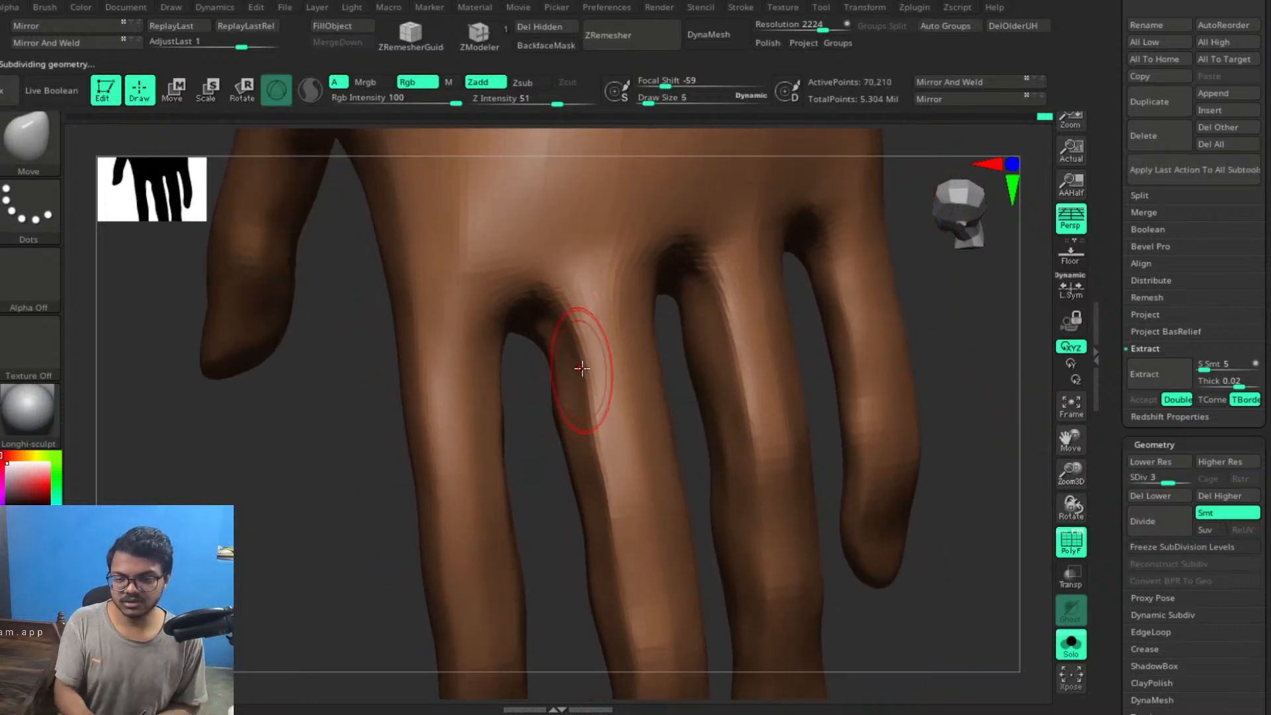
pyautogui.press('shift')
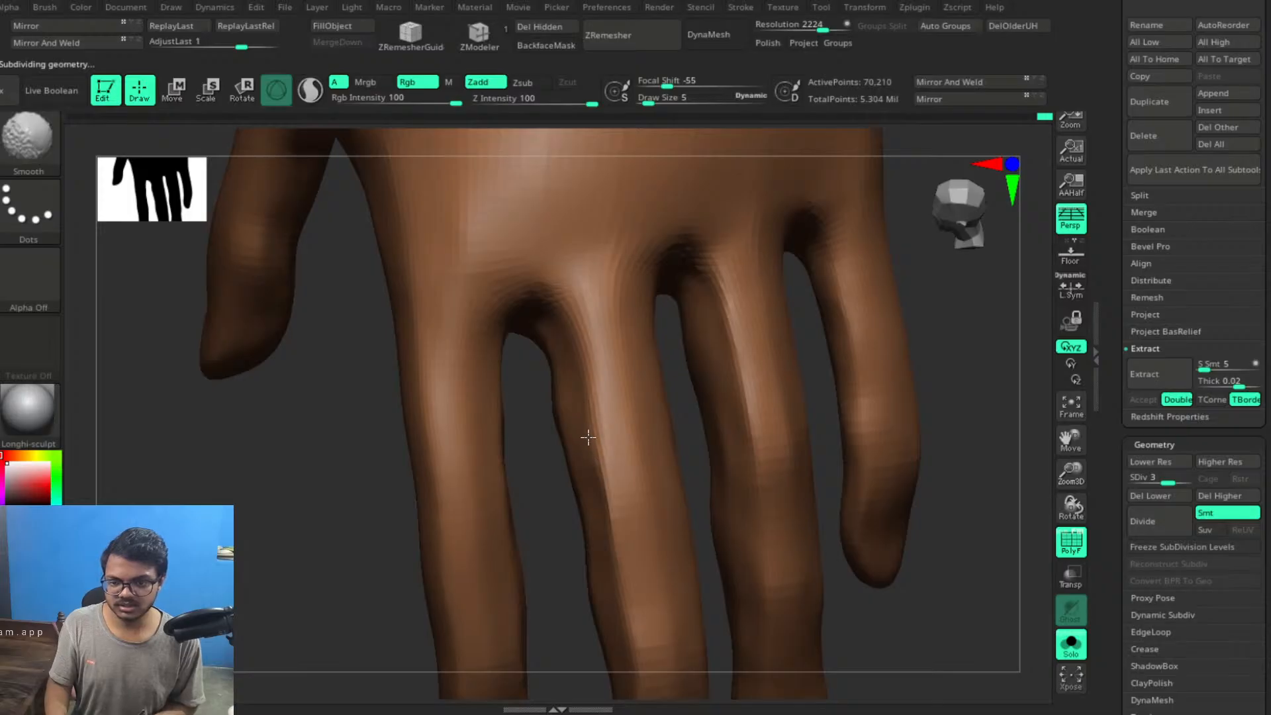
pyautogui.keyDown('shift'); pyautogui.moveTo(587, 436); pyautogui.dragTo(598, 482); pyautogui.keyUp('shift')
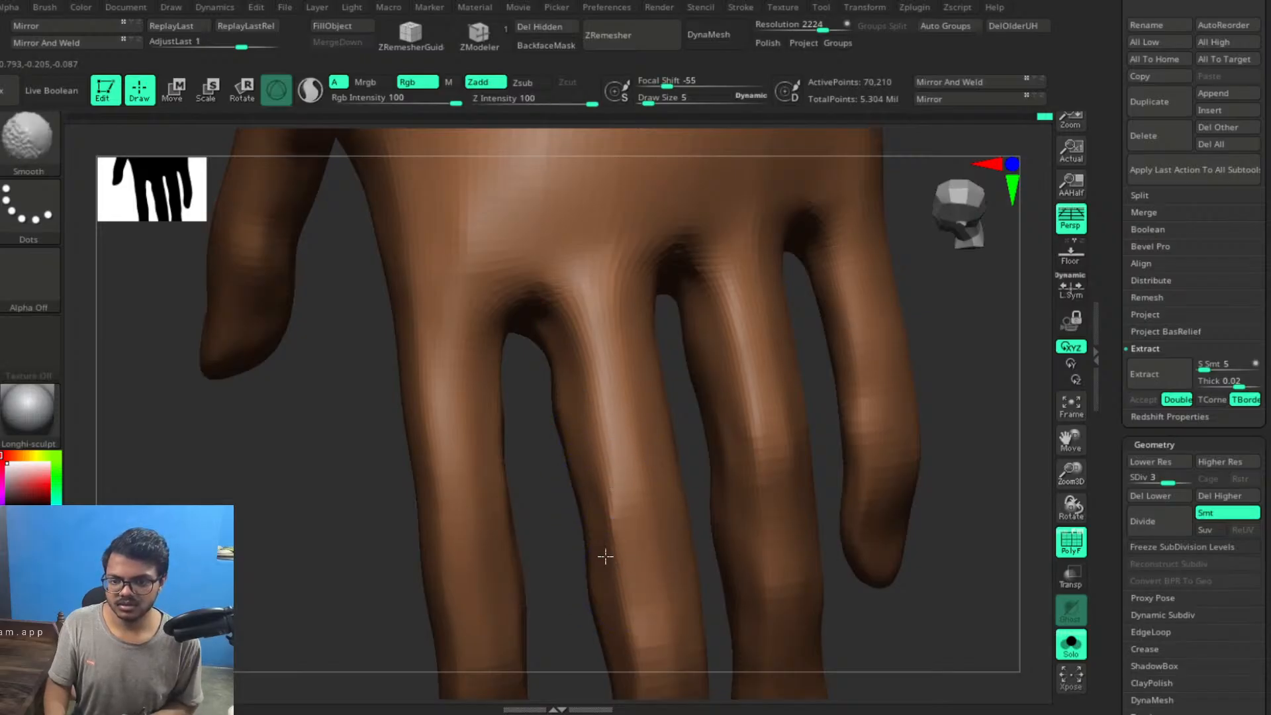
# Smooth the fingertips and the lengths of the ring and little fingers from the back of the hand
pyautogui.moveTo(940, 509)
pyautogui.mouseDown()
pyautogui.moveTo(968, 499)
pyautogui.moveTo(925, 483)
pyautogui.moveTo(913, 311)
pyautogui.moveTo(856, 319)
pyautogui.mouseUp()
pyautogui.press('shift')
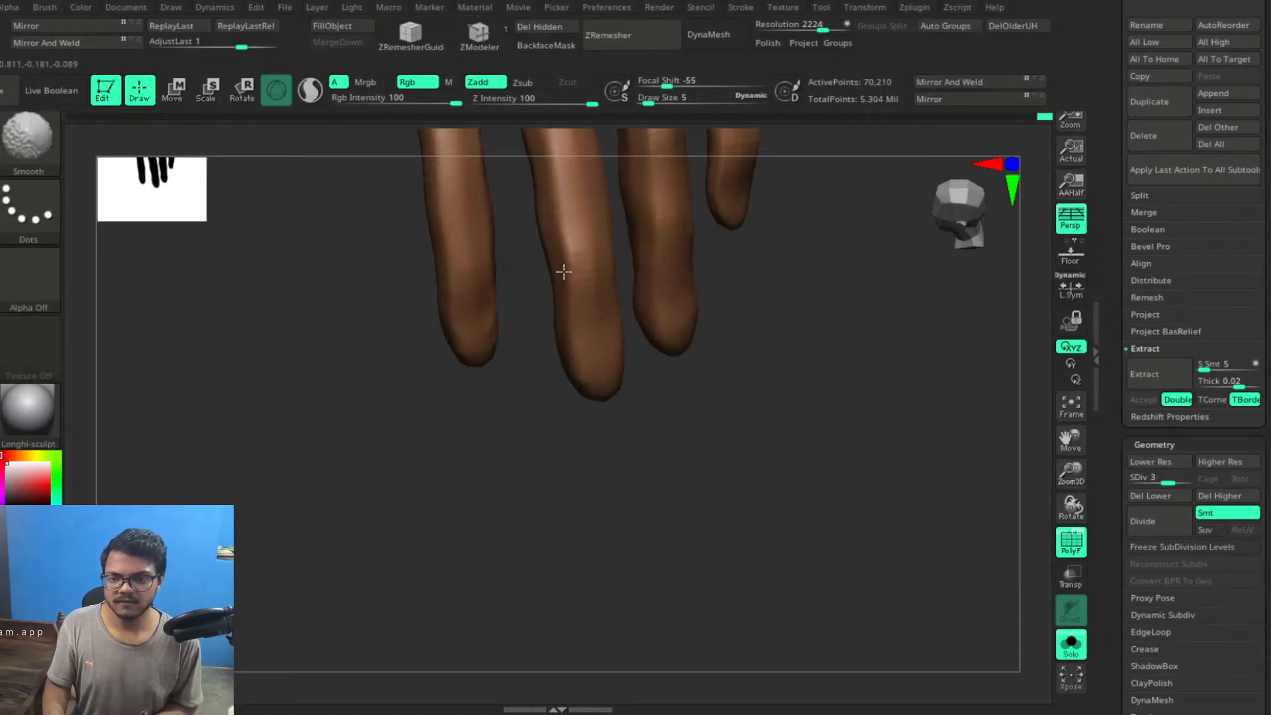
pyautogui.moveTo(786, 347)
pyautogui.mouseDown()
pyautogui.moveTo(803, 371)
pyautogui.moveTo(761, 363)
pyautogui.moveTo(735, 378)
pyautogui.moveTo(806, 344)
pyautogui.moveTo(812, 366)
pyautogui.moveTo(792, 363)
pyautogui.moveTo(817, 372)
pyautogui.moveTo(823, 323)
pyautogui.moveTo(834, 414)
pyautogui.moveTo(827, 367)
pyautogui.moveTo(808, 369)
pyautogui.moveTo(843, 366)
pyautogui.moveTo(803, 397)
pyautogui.mouseUp()
pyautogui.press('shift')
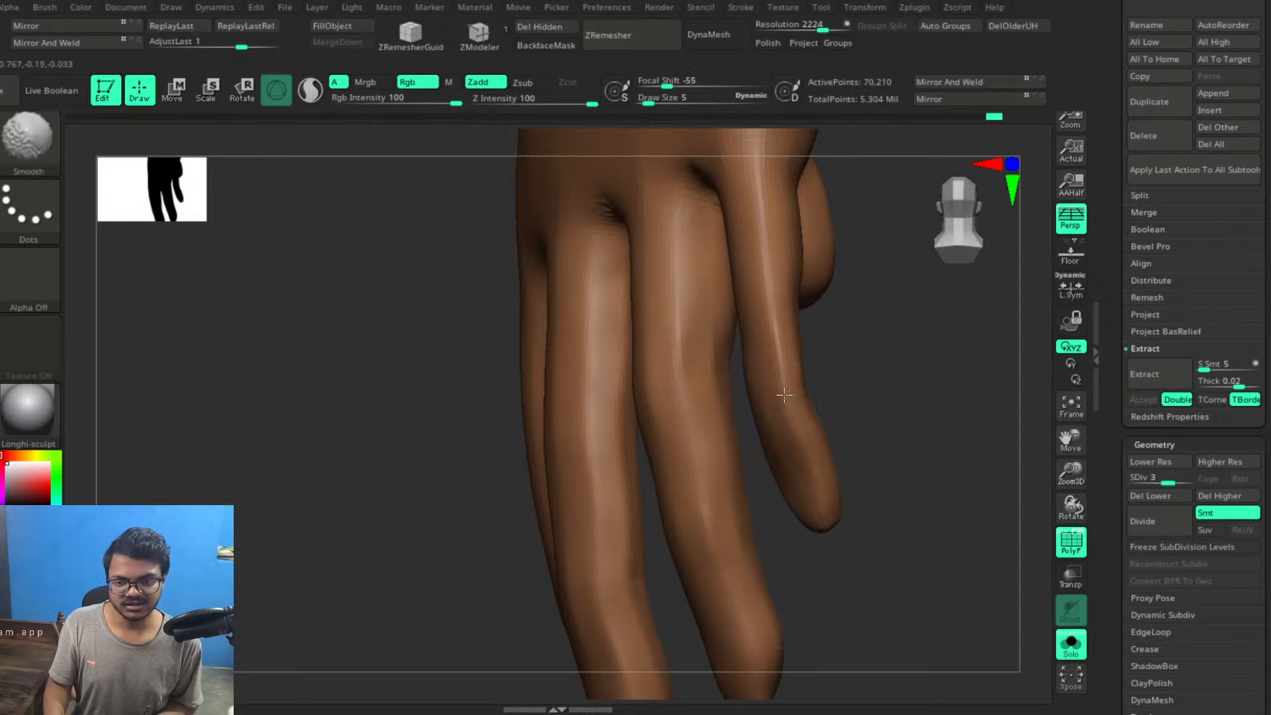
# Reshape the little finger's sides and tip from the palm side with the Move brush at draw size 5, and smooth them
pyautogui.moveTo(813, 484)
pyautogui.mouseDown()
pyautogui.moveTo(865, 366)
pyautogui.moveTo(799, 462)
pyautogui.moveTo(845, 400)
pyautogui.moveTo(675, 376)
pyautogui.mouseUp()
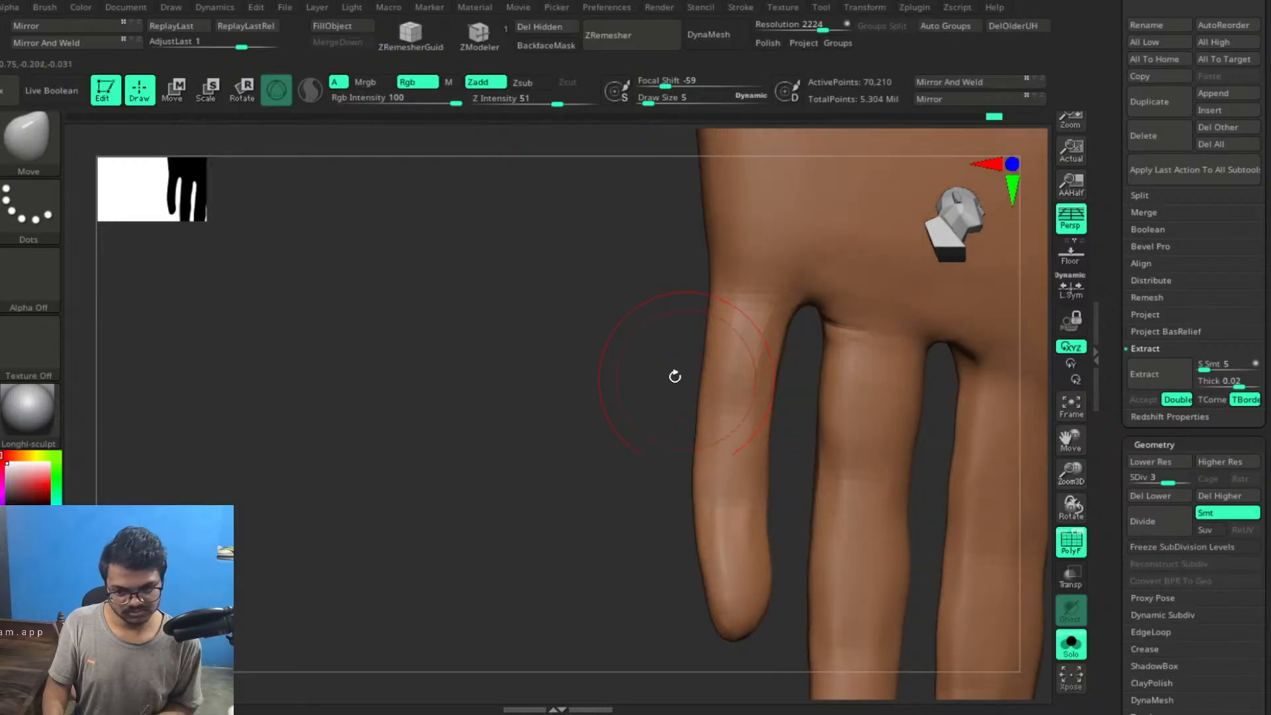
pyautogui.moveTo(589, 419); pyautogui.dragTo(697, 350)
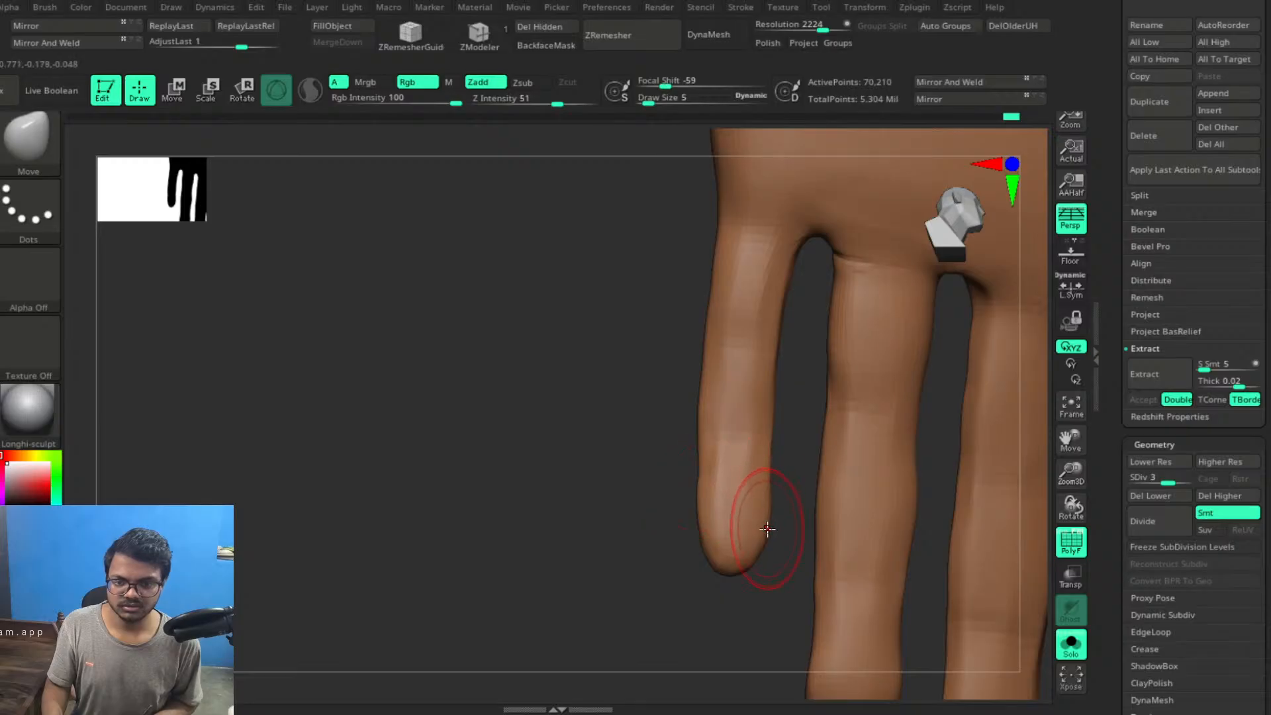
pyautogui.moveTo(761, 587); pyautogui.dragTo(723, 513)
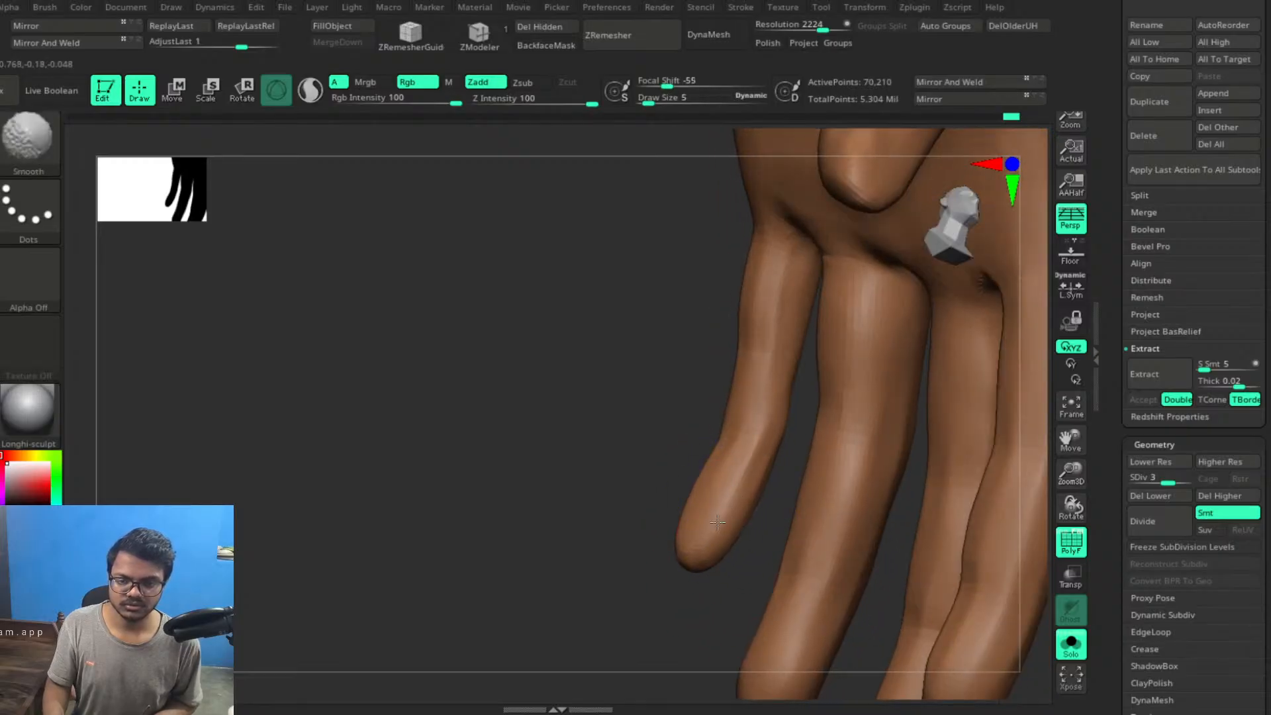
pyautogui.moveTo(605, 530)
pyautogui.mouseDown()
pyautogui.moveTo(662, 553)
pyautogui.moveTo(661, 503)
pyautogui.moveTo(644, 534)
pyautogui.moveTo(709, 508)
pyautogui.moveTo(643, 539)
pyautogui.moveTo(725, 502)
pyautogui.moveTo(719, 434)
pyautogui.moveTo(760, 454)
pyautogui.moveTo(675, 411)
pyautogui.moveTo(735, 402)
pyautogui.moveTo(757, 544)
pyautogui.moveTo(783, 329)
pyautogui.moveTo(767, 365)
pyautogui.moveTo(836, 504)
pyautogui.mouseUp()
# Smooth the thumb's base, and adjust and smooth the underside of its tip from the side at draw size 5
pyautogui.moveTo(748, 451)
pyautogui.mouseDown()
pyautogui.moveTo(868, 411)
pyautogui.moveTo(695, 430)
pyautogui.mouseUp()
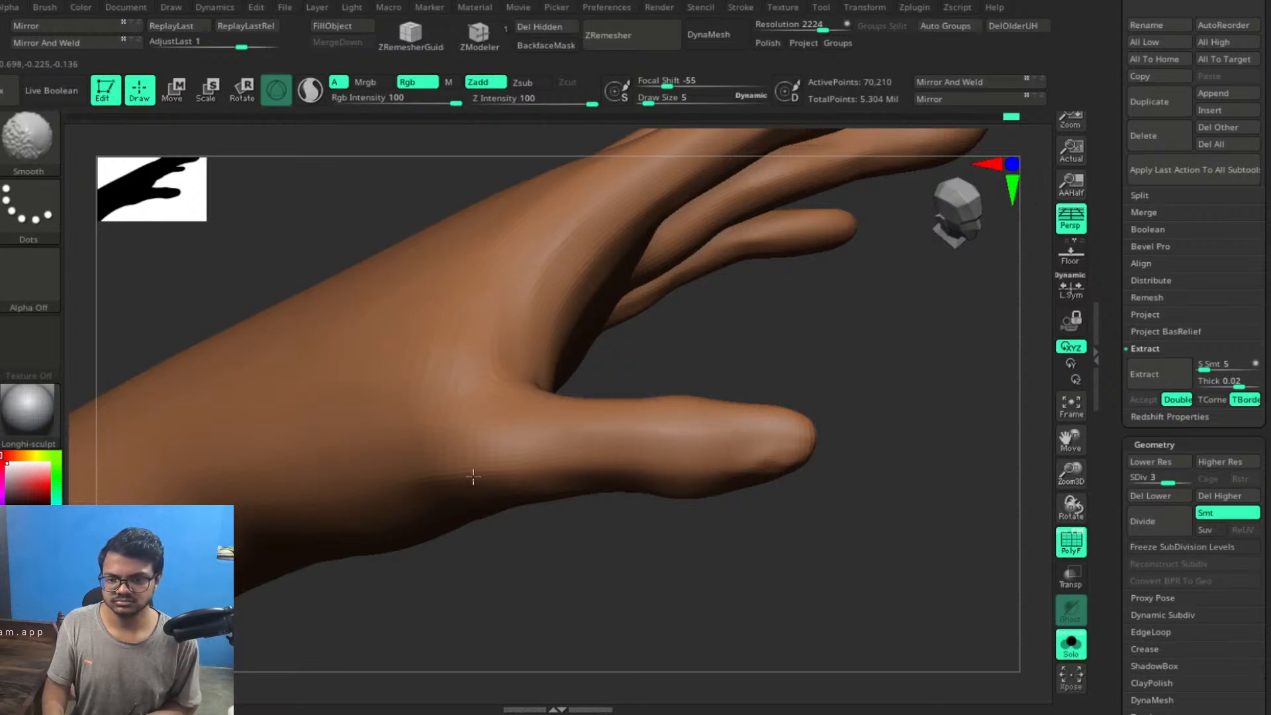
pyautogui.keyDown('shift'); pyautogui.moveTo(424, 488); pyautogui.dragTo(433, 470); pyautogui.keyUp('shift')
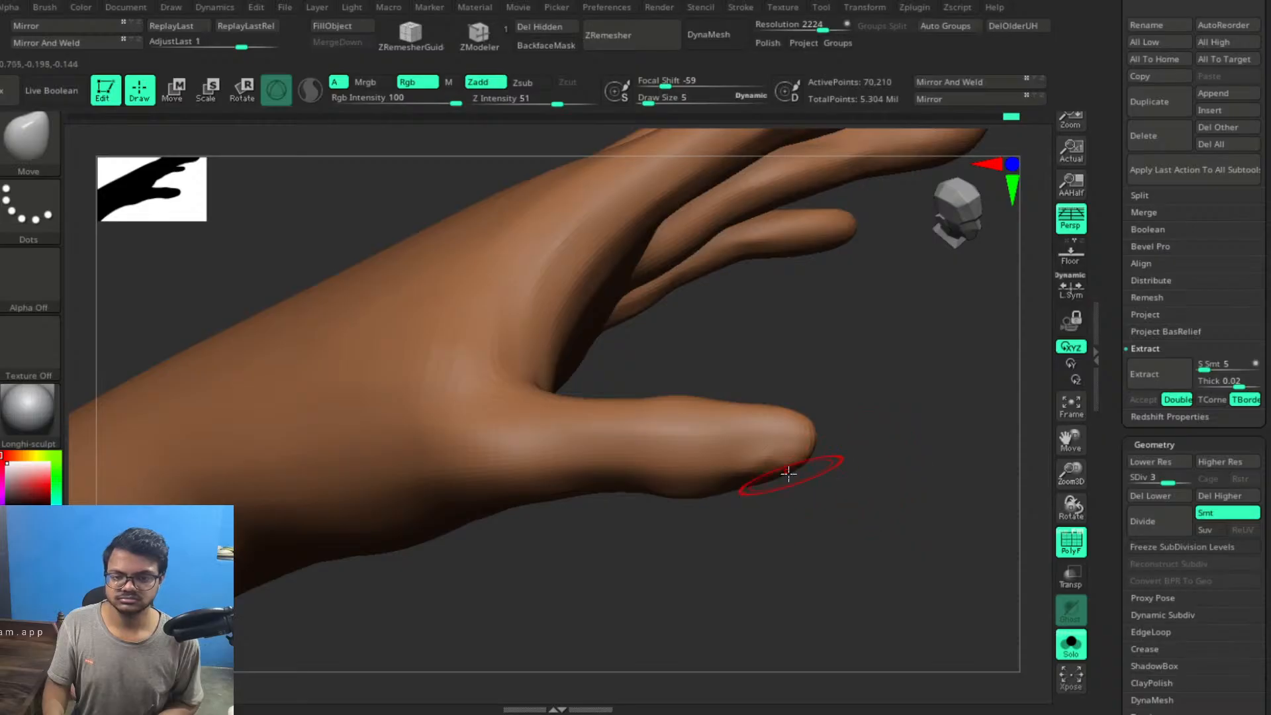
pyautogui.moveTo(789, 472); pyautogui.dragTo(790, 477)
pyautogui.press('shift')
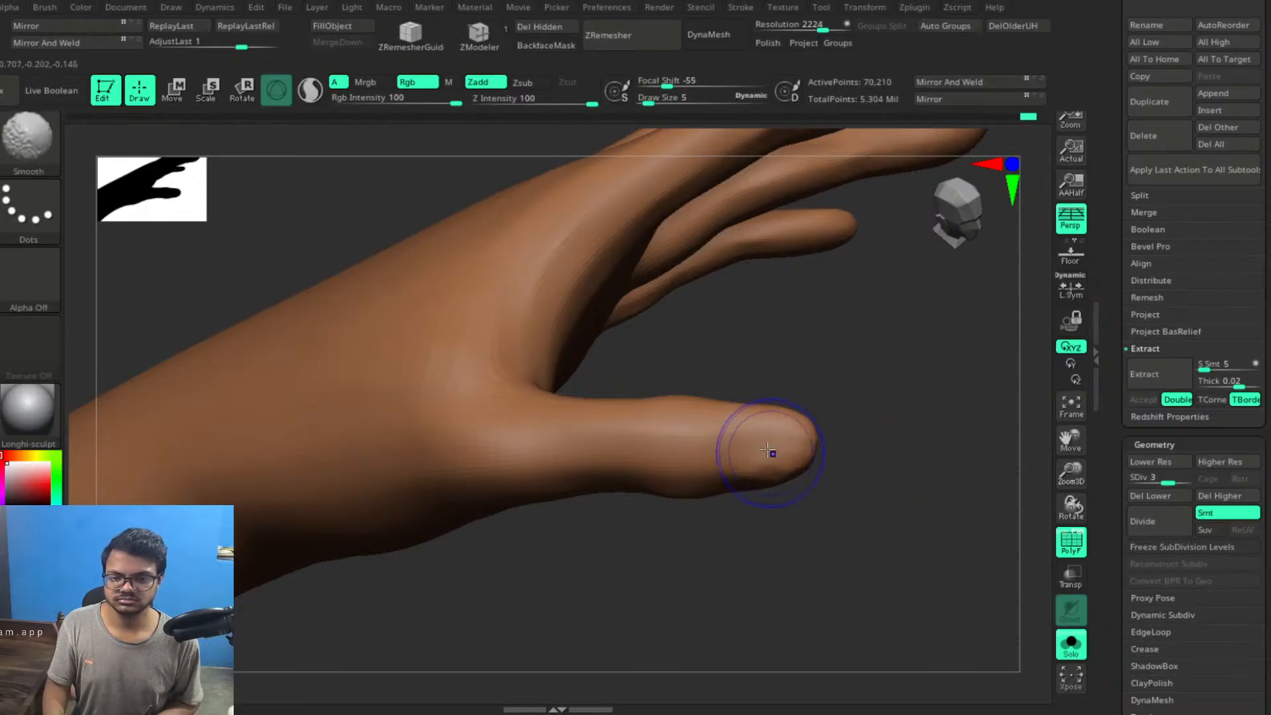
pyautogui.moveTo(870, 466)
pyautogui.mouseDown()
pyautogui.moveTo(877, 287)
pyautogui.moveTo(850, 450)
pyautogui.mouseUp()
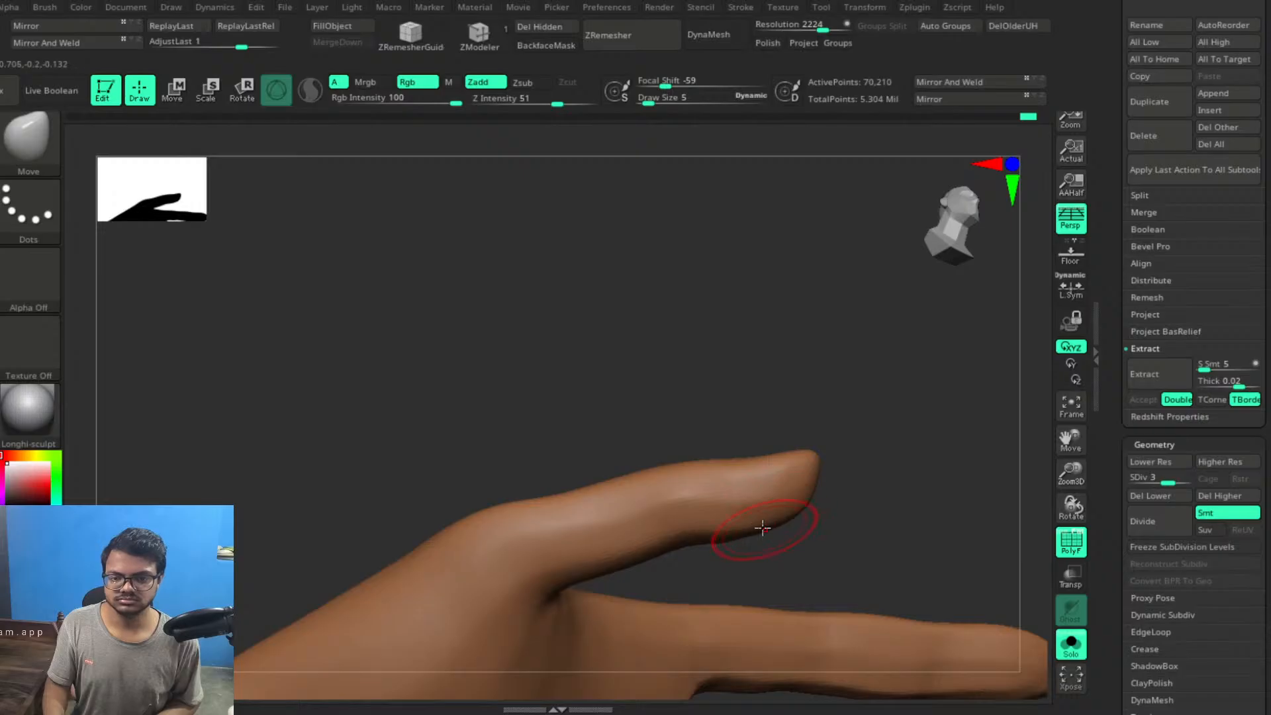
pyautogui.press('shift')
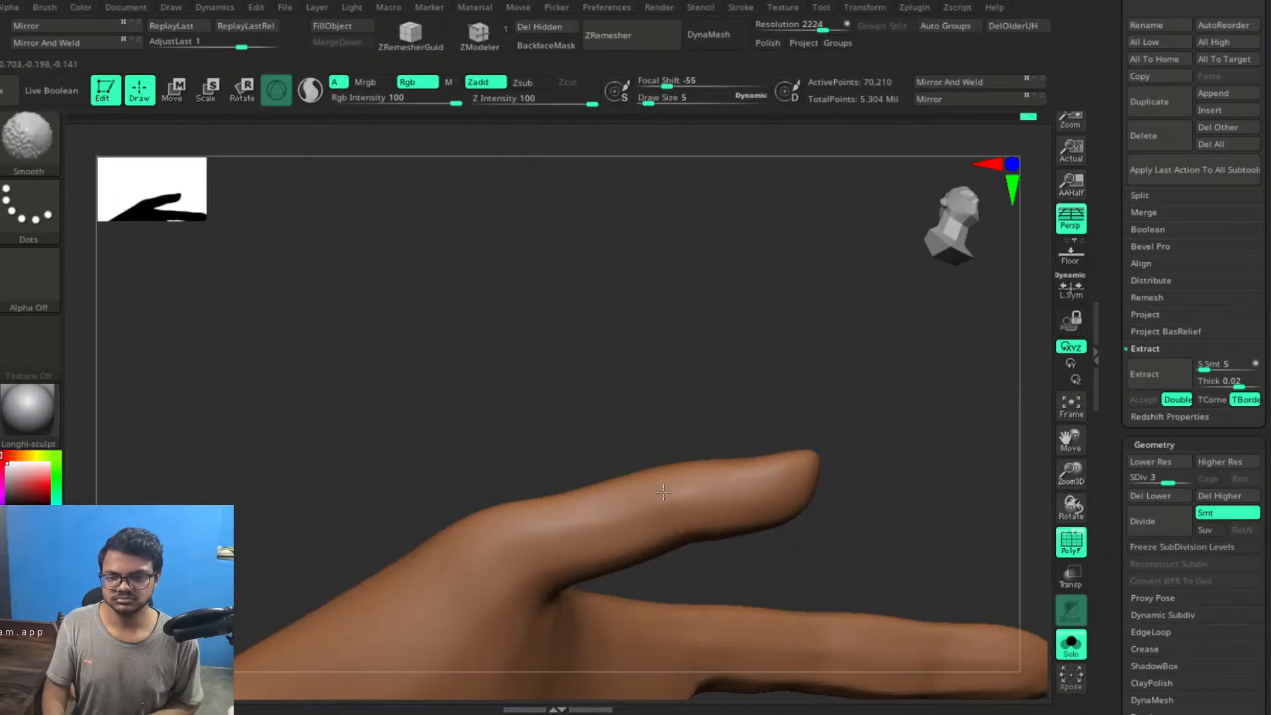
pyautogui.moveTo(863, 456)
pyautogui.keyDown('shift'); pyautogui.mouseDown()
pyautogui.moveTo(850, 464)
pyautogui.moveTo(888, 500)
pyautogui.moveTo(860, 447)
pyautogui.moveTo(888, 482)
pyautogui.mouseUp(); pyautogui.keyUp('shift')
# Round off the thumb's tip from the front and sides with Move and Smooth strokes at draw size 5
pyautogui.press('ctrl')
pyautogui.hotkey('ctrl', 'shift')
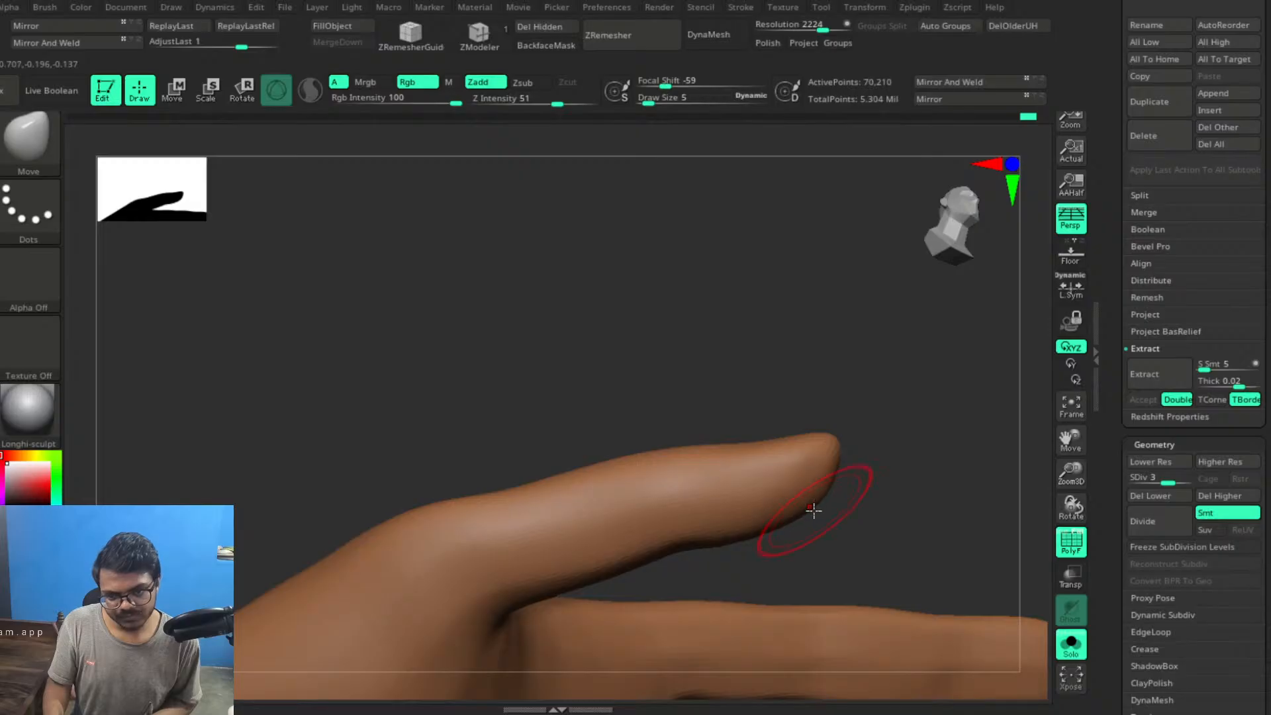
pyautogui.moveTo(807, 415); pyautogui.dragTo(793, 417)
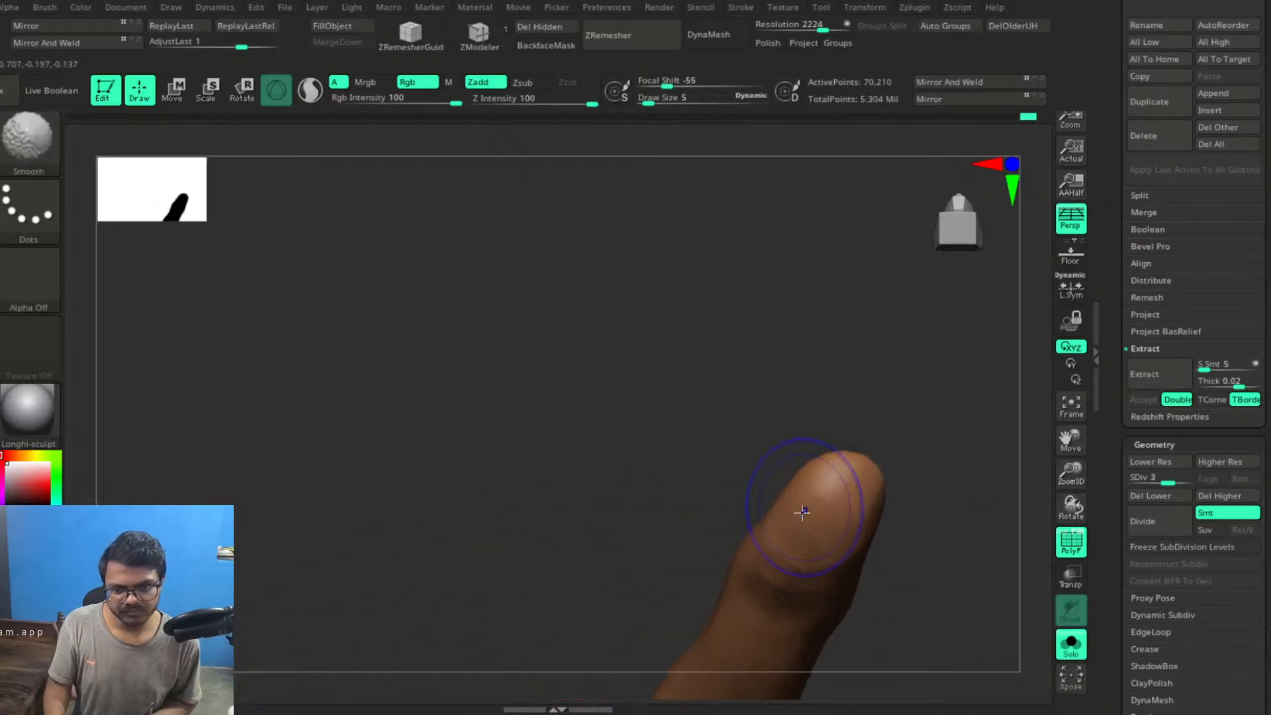
pyautogui.keyDown('shift'); pyautogui.moveTo(805, 511); pyautogui.dragTo(776, 563); pyautogui.keyUp('shift')
pyautogui.moveTo(928, 448)
pyautogui.mouseDown()
pyautogui.moveTo(891, 389)
pyautogui.moveTo(836, 393)
pyautogui.mouseUp()
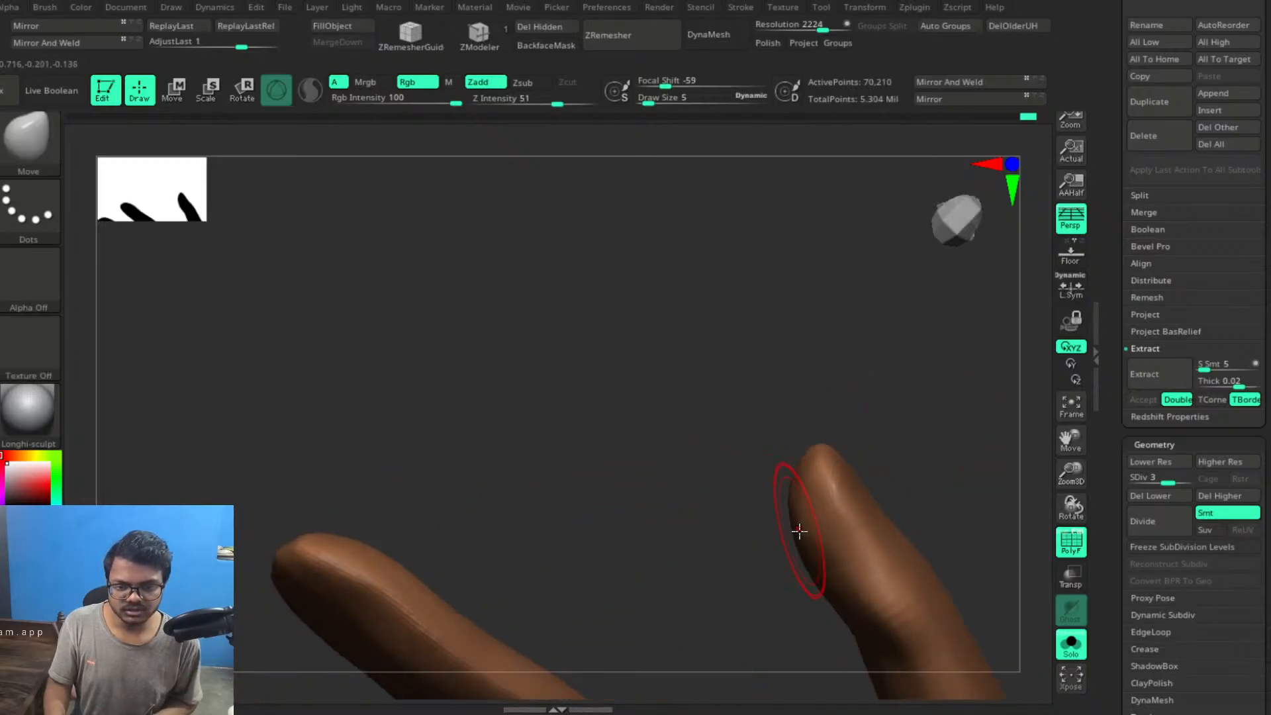
pyautogui.moveTo(799, 531)
pyautogui.mouseDown()
pyautogui.moveTo(803, 515)
pyautogui.moveTo(815, 549)
pyautogui.mouseUp()
pyautogui.keyDown('shift'); pyautogui.moveTo(843, 505); pyautogui.dragTo(823, 480); pyautogui.keyUp('shift')
pyautogui.moveTo(751, 405); pyautogui.dragTo(847, 481)
pyautogui.moveTo(862, 415); pyautogui.dragTo(826, 462)
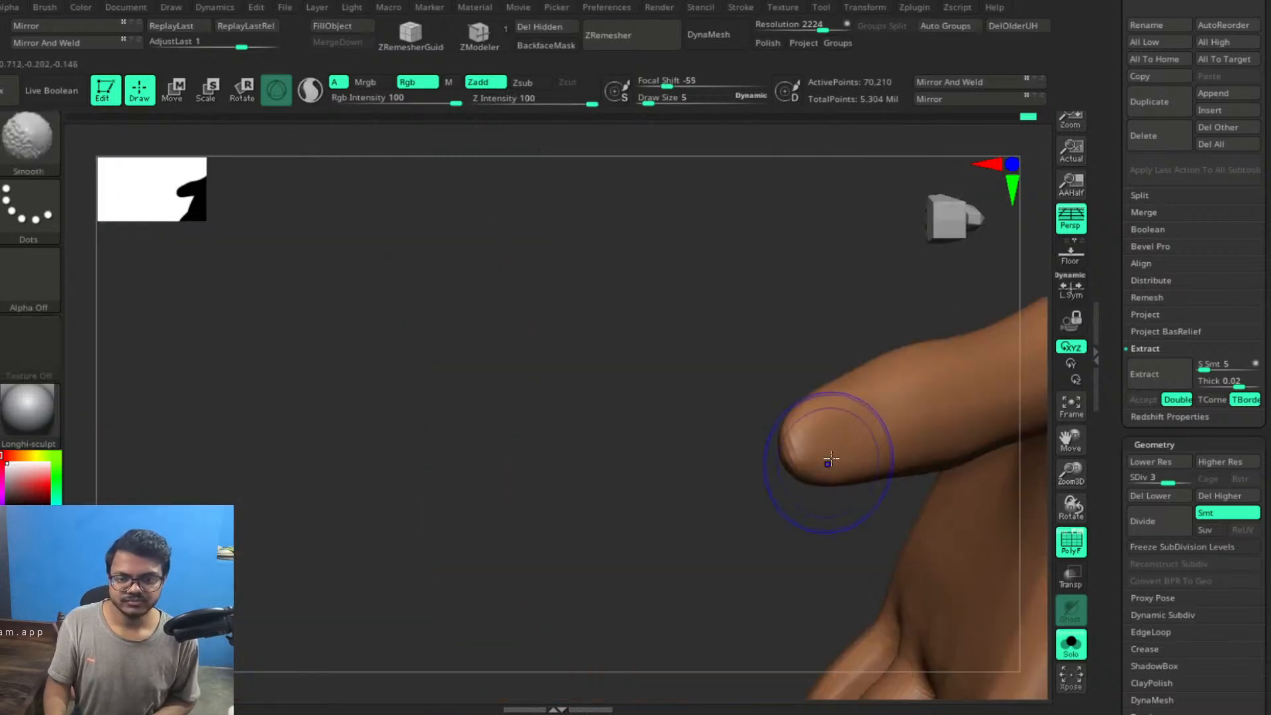
# Select the ClayBuildup brush at draw size 4 and build up the base of the little finger from the back of the hand
pyautogui.keyDown('alt'); pyautogui.moveTo(718, 531); pyautogui.dragTo(590, 347); pyautogui.keyUp('alt')
pyautogui.moveTo(779, 483); pyautogui.dragTo(746, 411)
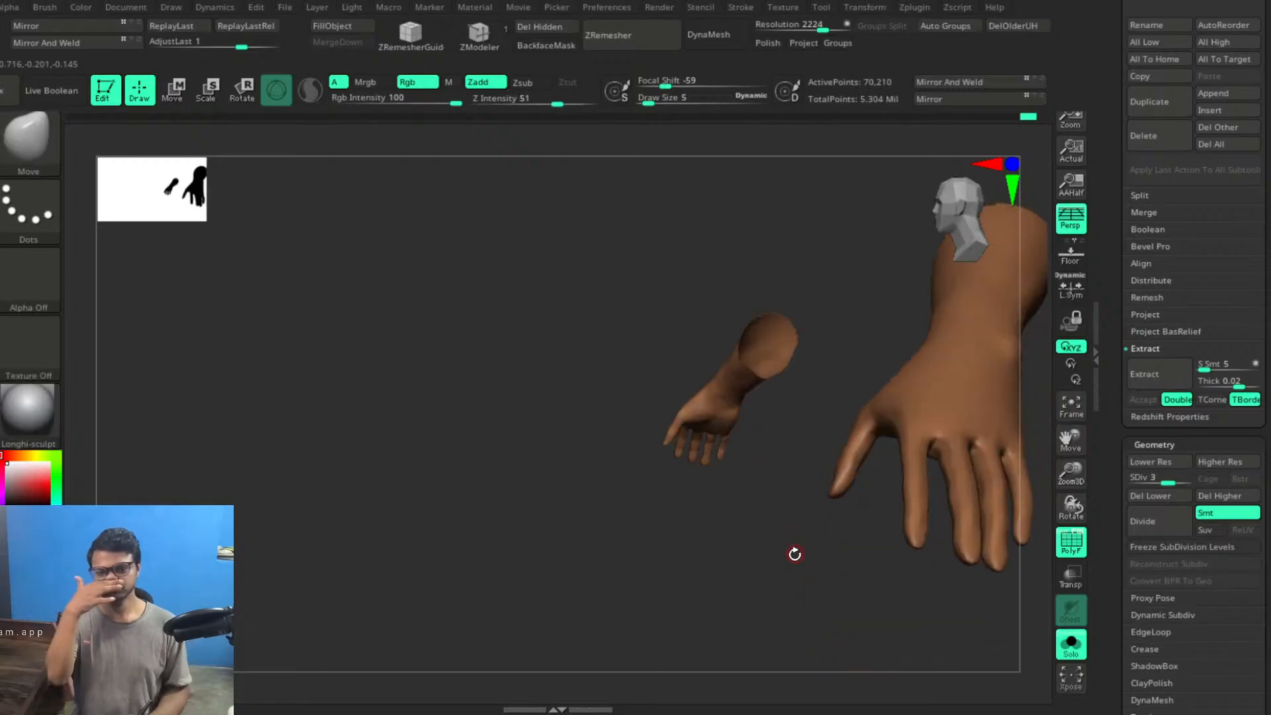
pyautogui.press('b')
pyautogui.press('c')
pyautogui.press('b')
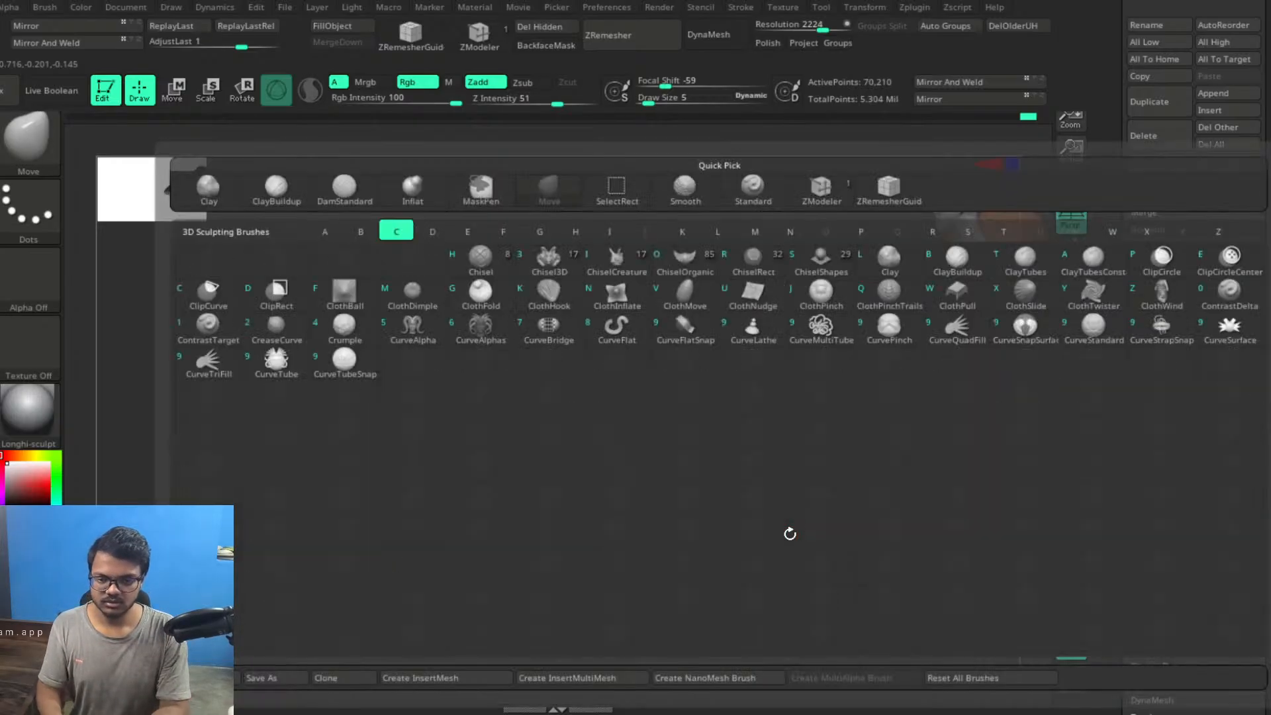
pyautogui.moveTo(726, 488)
pyautogui.mouseDown()
pyautogui.moveTo(739, 519)
pyautogui.moveTo(546, 456)
pyautogui.mouseUp()
pyautogui.moveTo(812, 434); pyautogui.dragTo(867, 498)
pyautogui.keyDown('alt'); pyautogui.moveTo(908, 443); pyautogui.dragTo(557, 424); pyautogui.keyUp('alt')
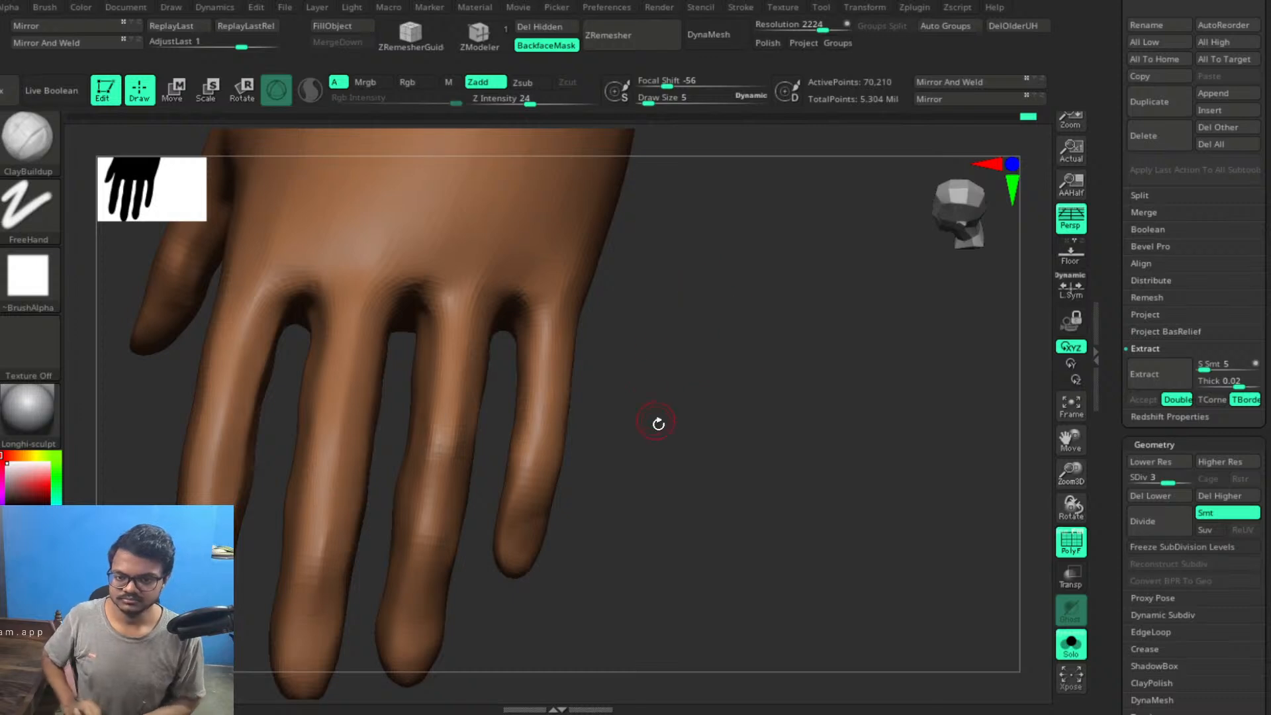
pyautogui.moveTo(655, 419); pyautogui.dragTo(726, 391)
pyautogui.press('[')
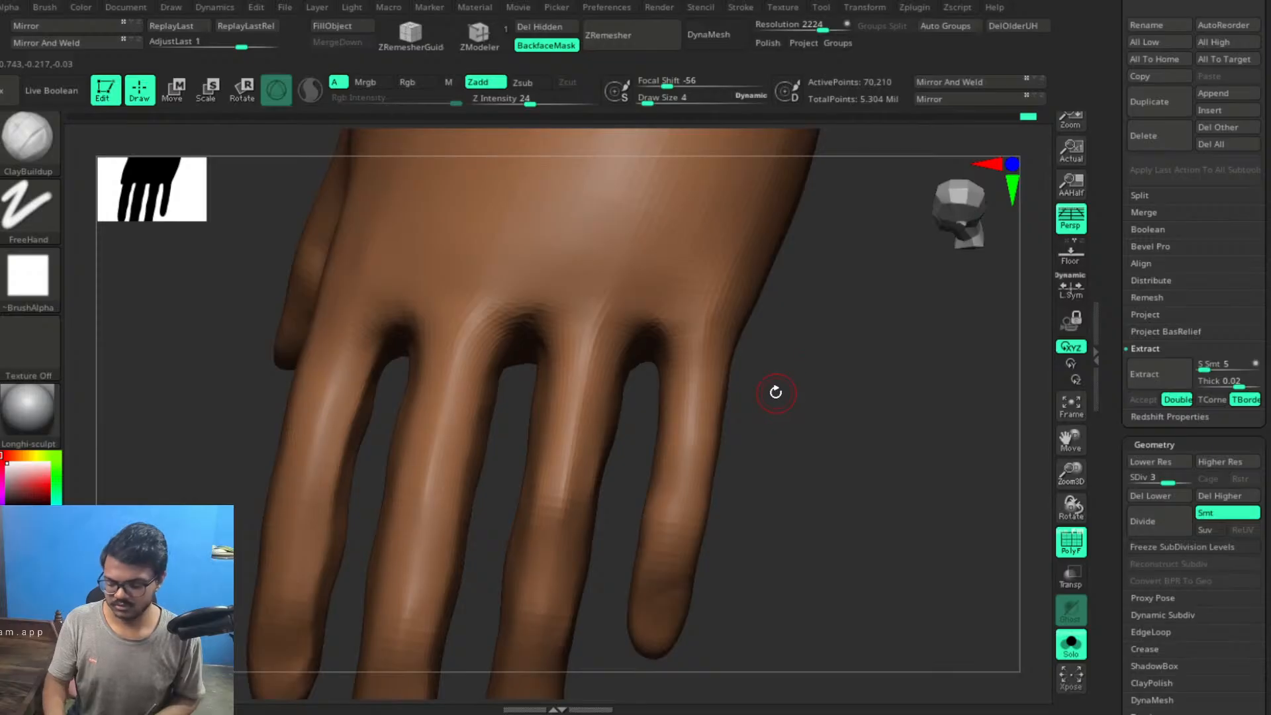
pyautogui.moveTo(773, 403); pyautogui.dragTo(705, 305)
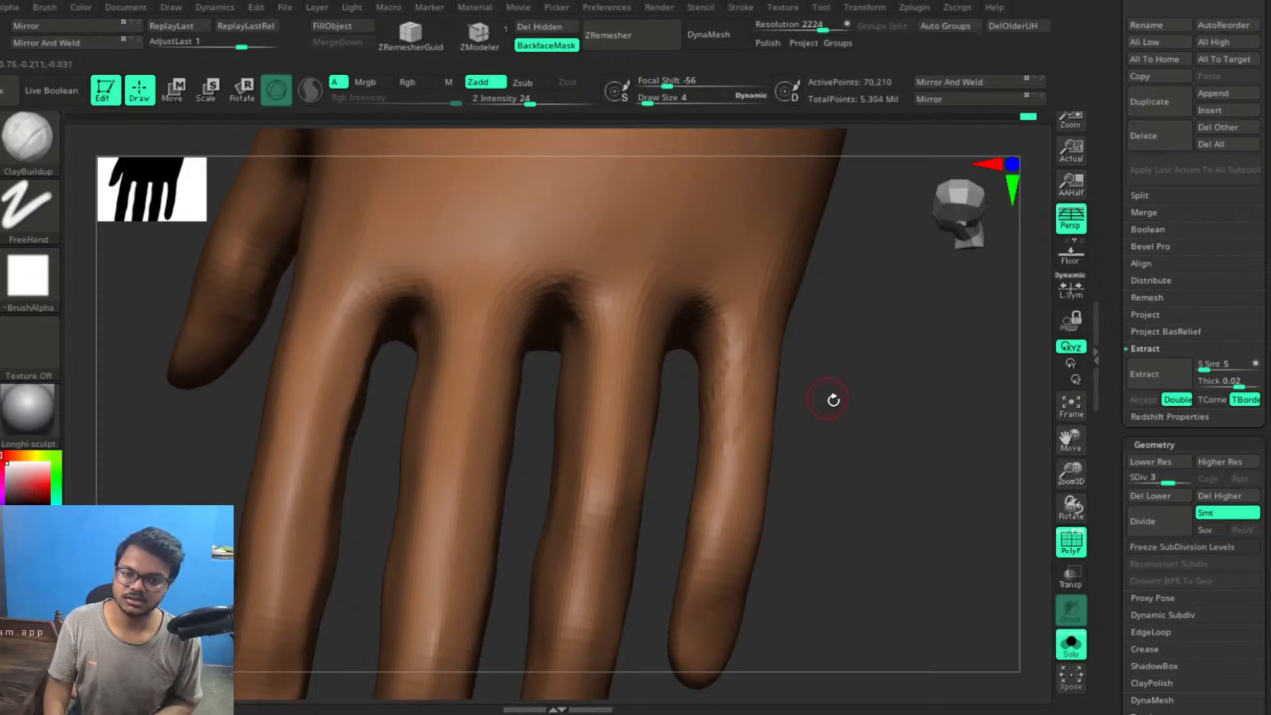
# Build up the little finger from its base to its middle joint with ClayBuildup at draw size 4
pyautogui.moveTo(830, 415); pyautogui.dragTo(780, 388)
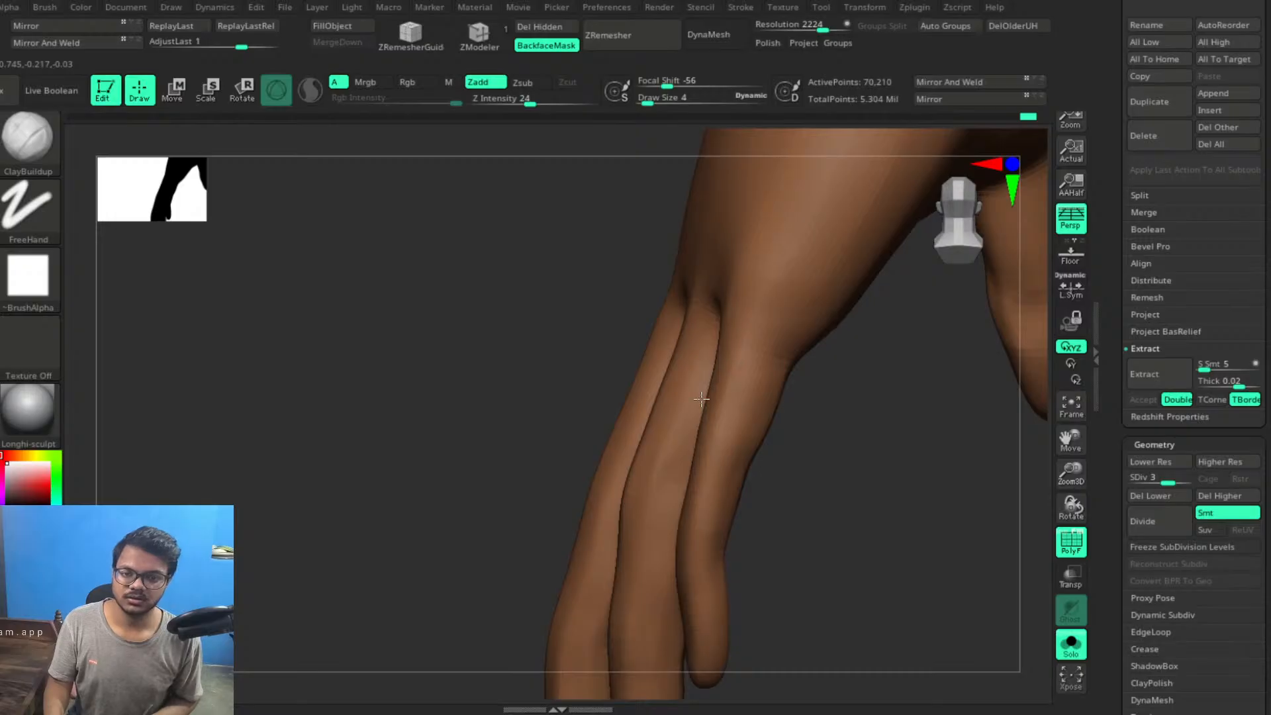
pyautogui.moveTo(846, 476); pyautogui.dragTo(715, 351)
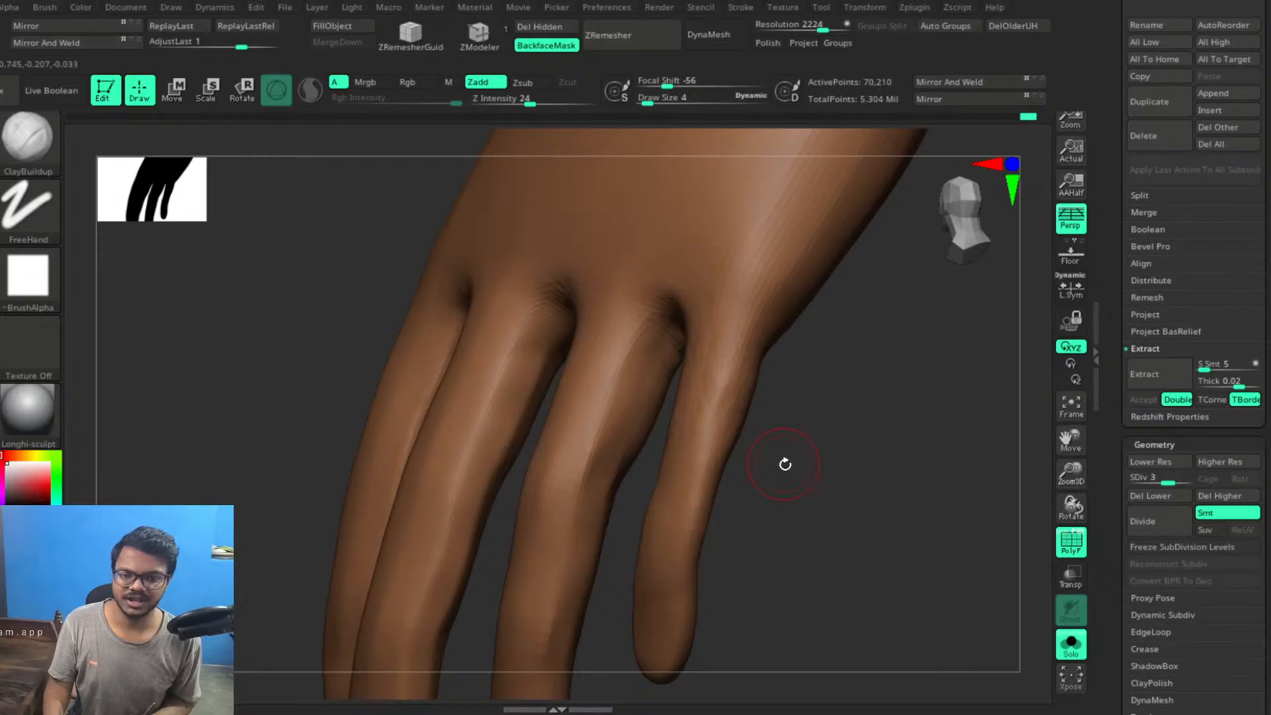
pyautogui.moveTo(783, 463); pyautogui.dragTo(698, 321)
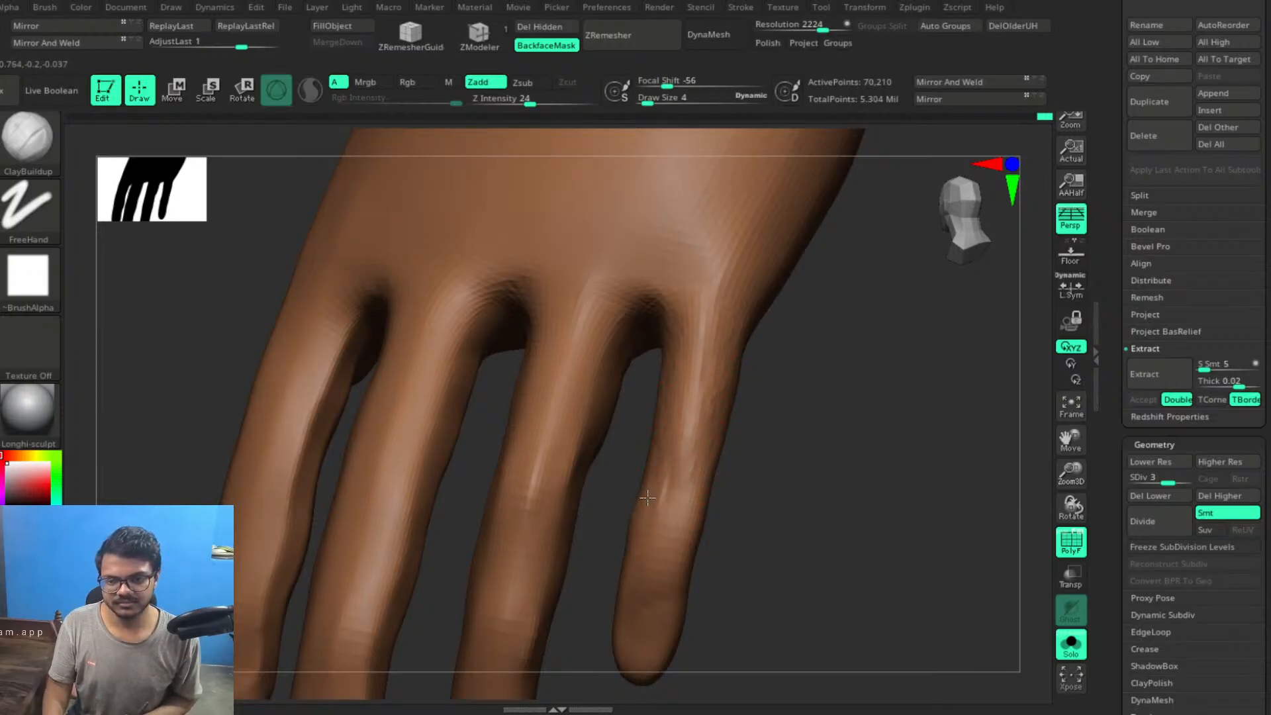
pyautogui.moveTo(808, 462); pyautogui.dragTo(818, 471)
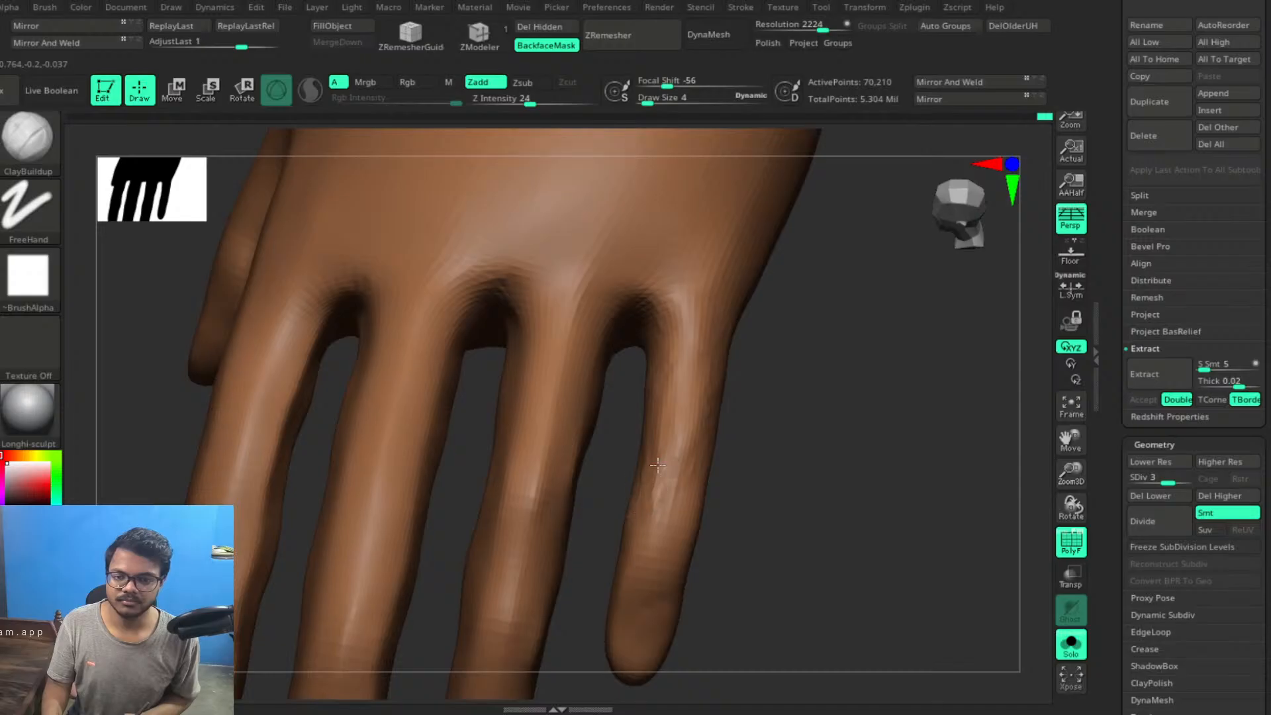
pyautogui.moveTo(657, 465)
pyautogui.mouseDown()
pyautogui.moveTo(676, 493)
pyautogui.moveTo(674, 527)
pyautogui.moveTo(662, 500)
pyautogui.mouseUp()
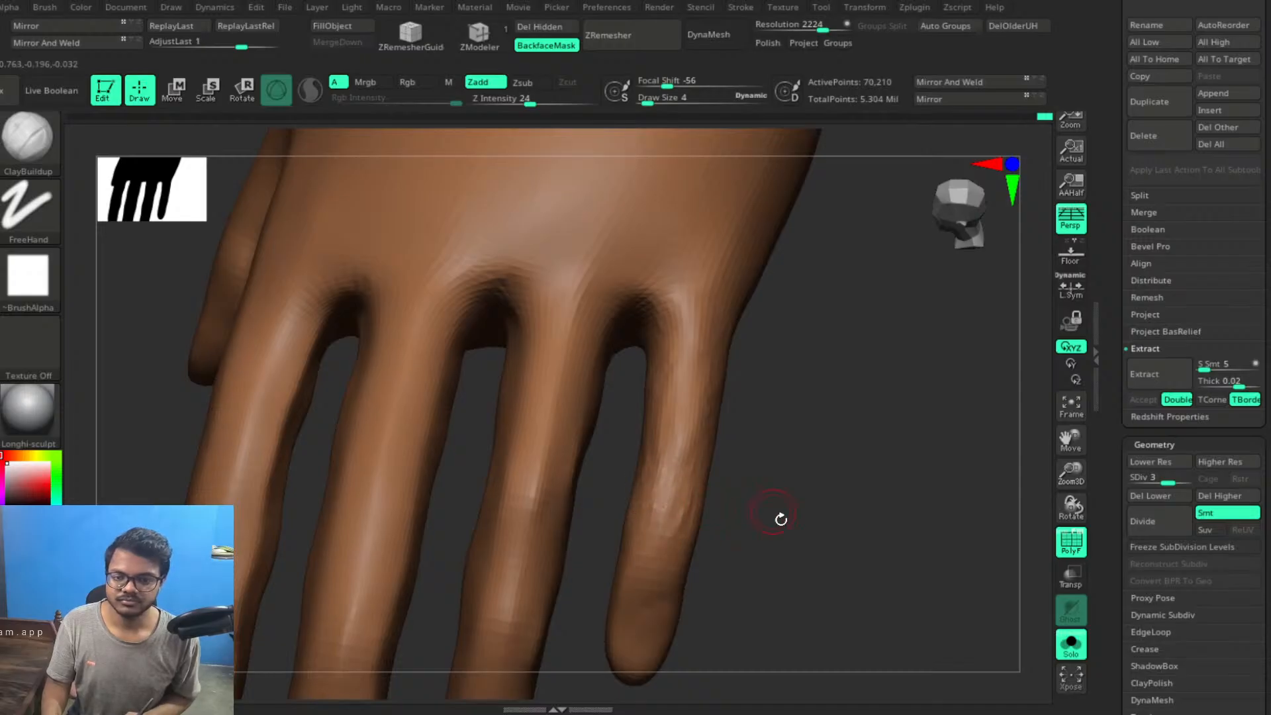
# Add clay along the little finger's end segment up to its tip, and smooth the finger's outer side
pyautogui.moveTo(780, 519); pyautogui.dragTo(702, 430)
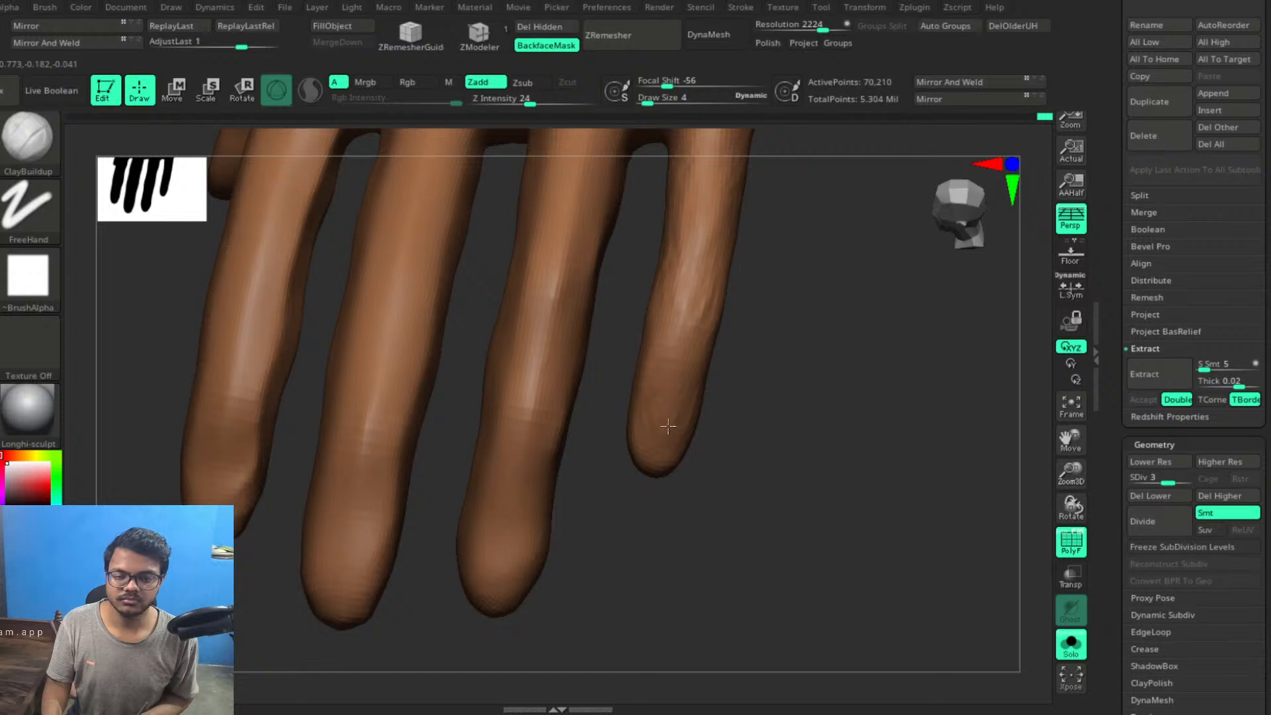
pyautogui.moveTo(721, 431); pyautogui.dragTo(662, 423)
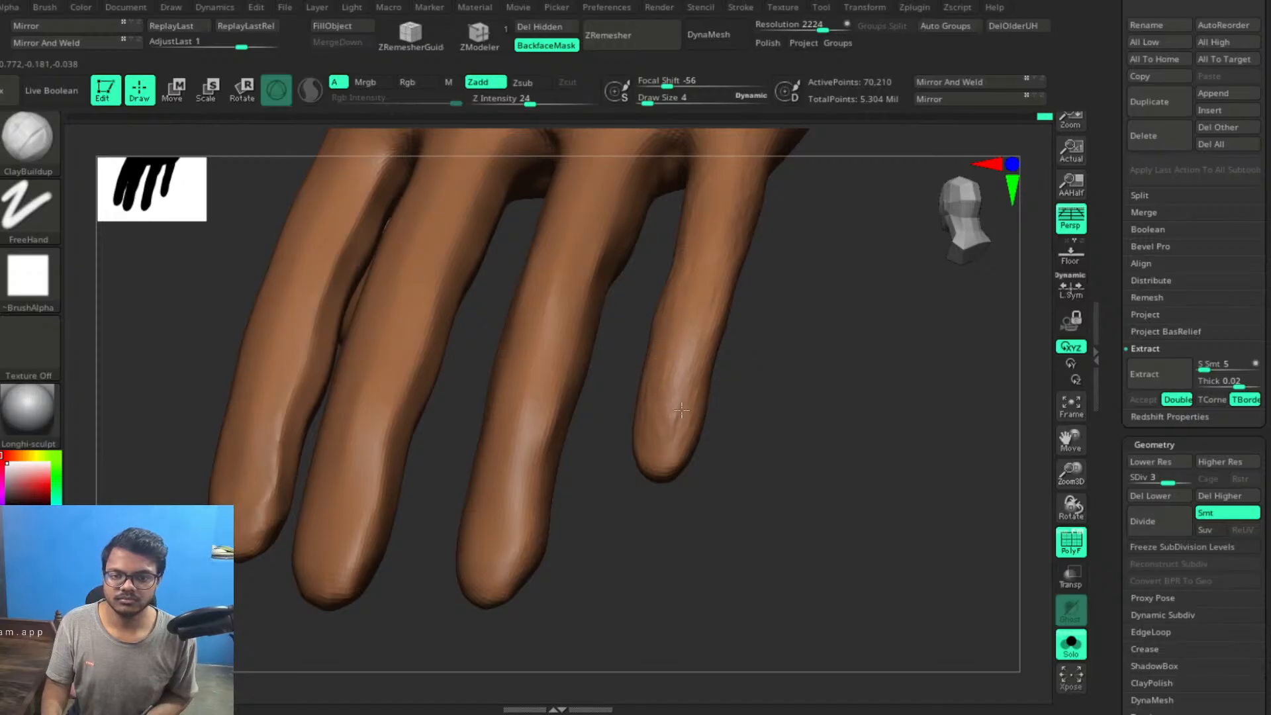
pyautogui.moveTo(803, 411); pyautogui.dragTo(700, 458)
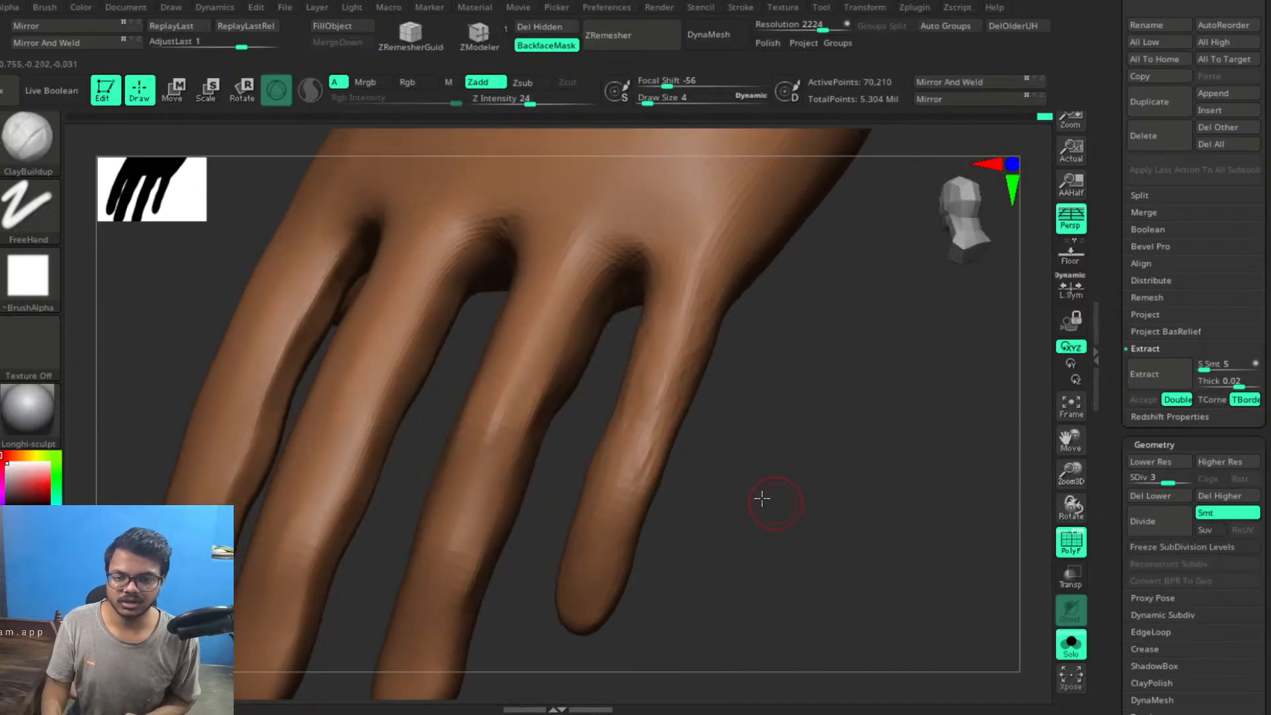
pyautogui.moveTo(760, 499)
pyautogui.mouseDown()
pyautogui.moveTo(771, 498)
pyautogui.moveTo(743, 493)
pyautogui.mouseUp()
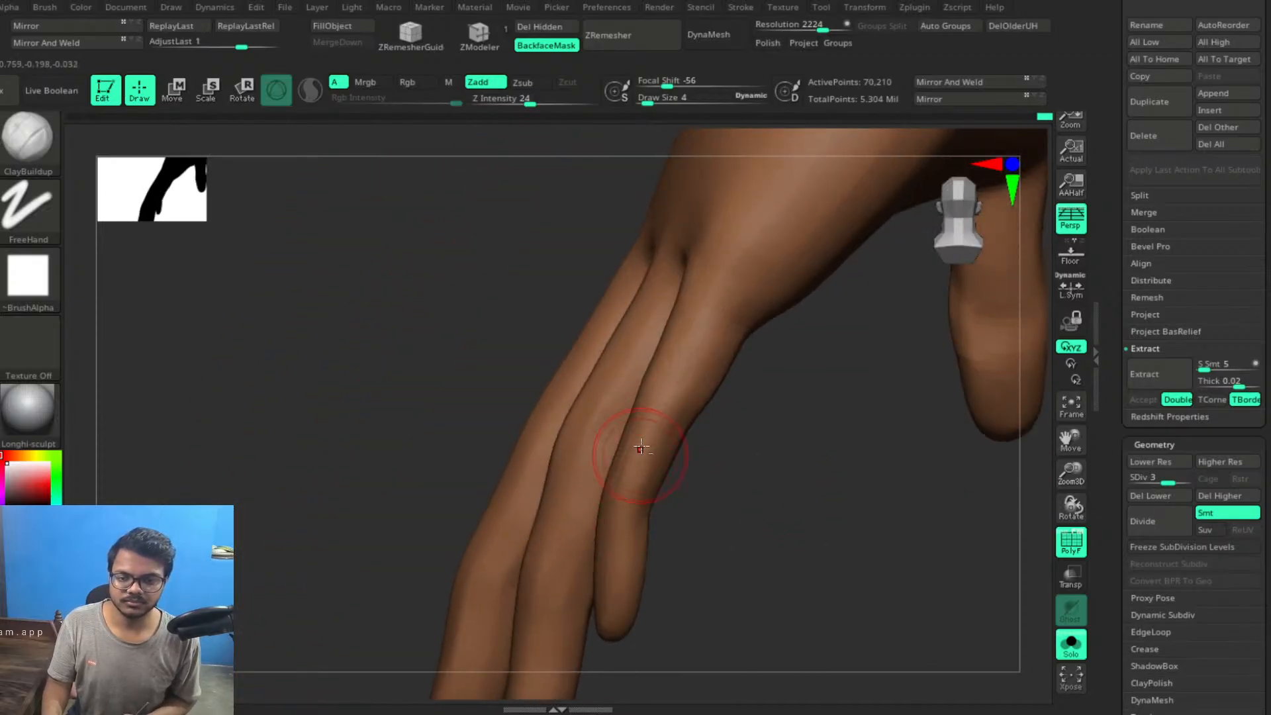
pyautogui.press('shift')
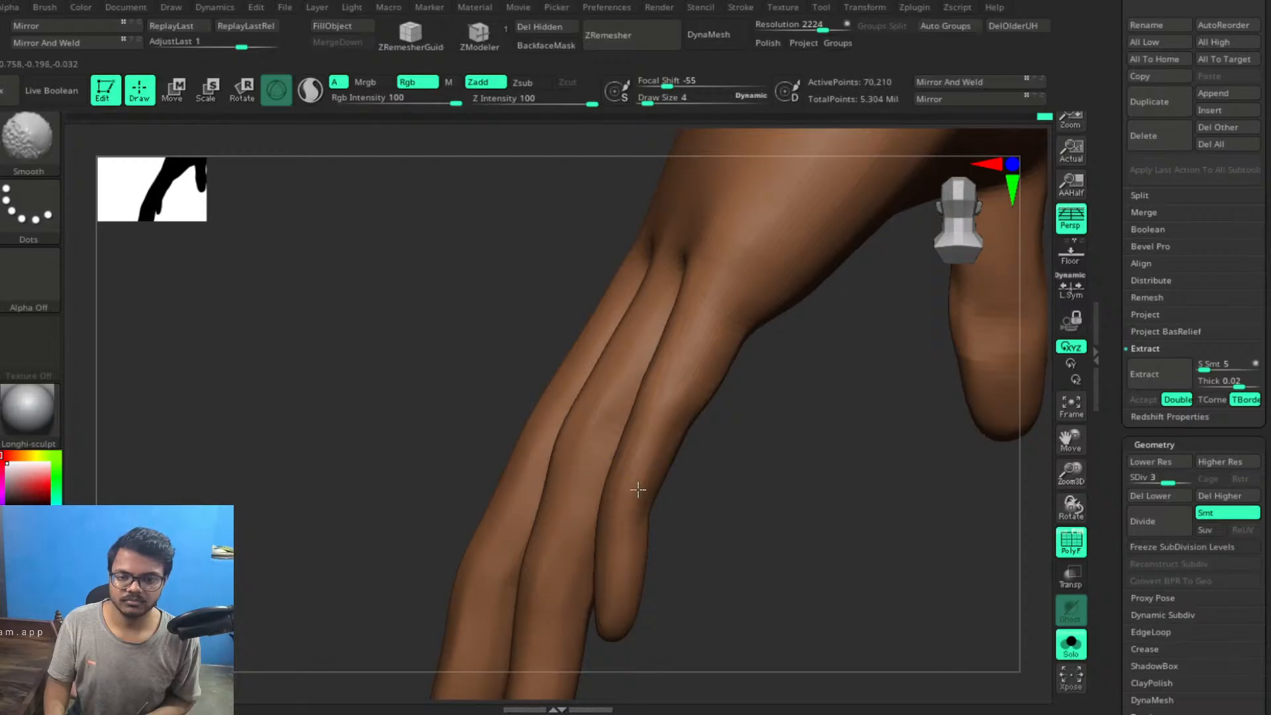
pyautogui.moveTo(736, 500)
pyautogui.mouseDown()
pyautogui.moveTo(817, 519)
pyautogui.moveTo(760, 477)
pyautogui.moveTo(715, 482)
pyautogui.moveTo(752, 499)
pyautogui.moveTo(728, 481)
pyautogui.mouseUp()
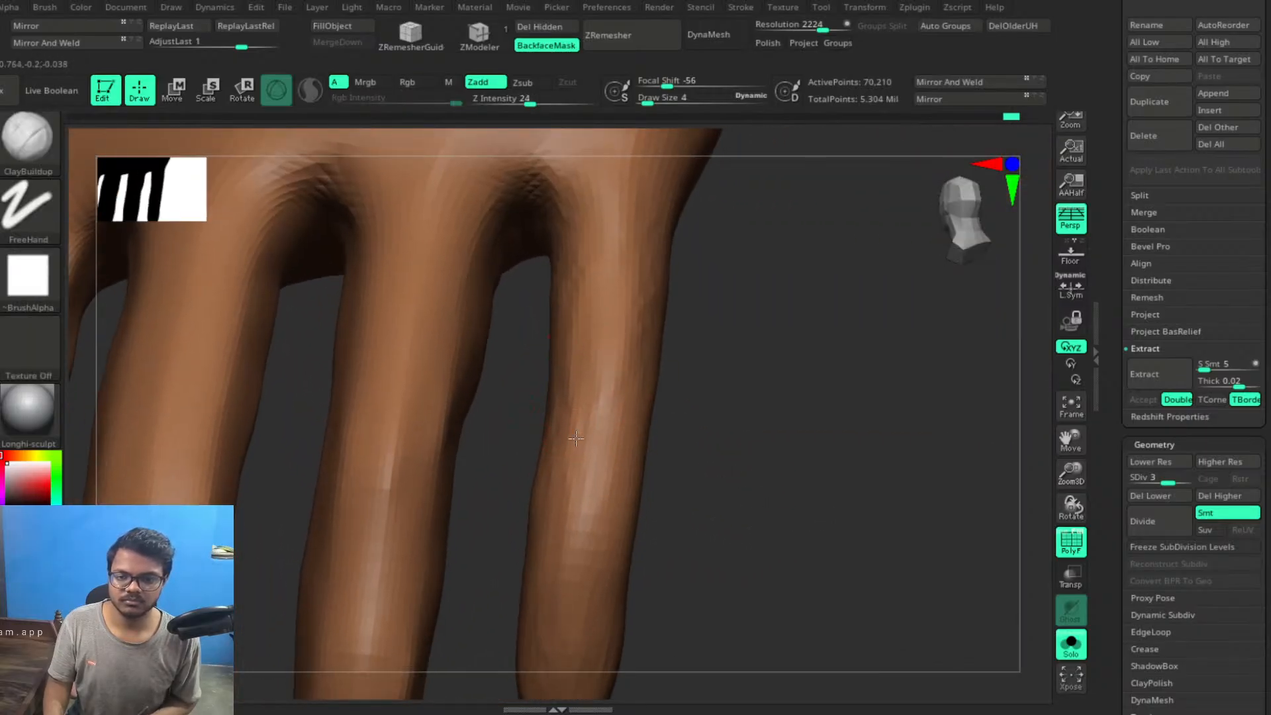
# Build up the back of the little finger around its middle and end joints with ClayBuildup at draw size 4
pyautogui.moveTo(583, 408)
pyautogui.mouseDown()
pyautogui.moveTo(559, 417)
pyautogui.moveTo(596, 438)
pyautogui.moveTo(612, 429)
pyautogui.moveTo(563, 506)
pyautogui.moveTo(559, 529)
pyautogui.moveTo(583, 543)
pyautogui.mouseUp()
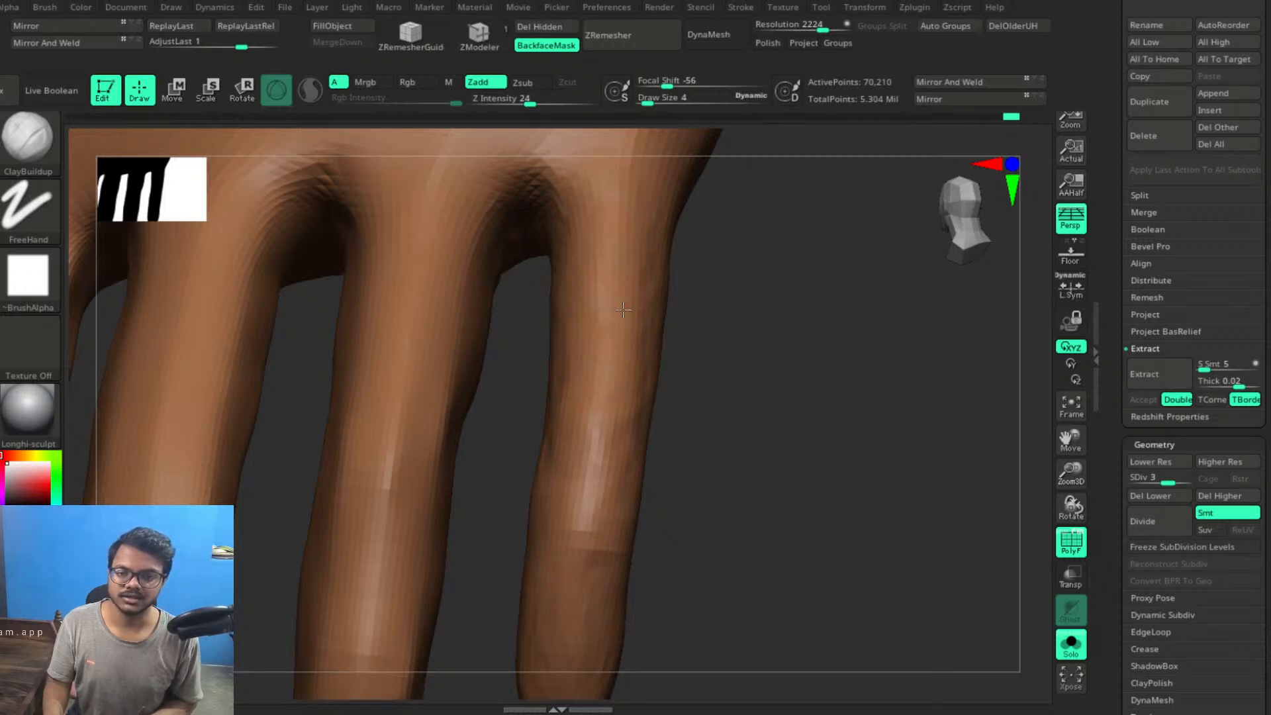
pyautogui.moveTo(567, 364)
pyautogui.mouseDown()
pyautogui.moveTo(559, 404)
pyautogui.moveTo(588, 471)
pyautogui.mouseUp()
pyautogui.moveTo(809, 465)
pyautogui.mouseDown()
pyautogui.moveTo(772, 448)
pyautogui.moveTo(763, 415)
pyautogui.moveTo(883, 451)
pyautogui.moveTo(873, 423)
pyautogui.moveTo(911, 457)
pyautogui.moveTo(809, 389)
pyautogui.moveTo(768, 393)
pyautogui.moveTo(777, 431)
pyautogui.moveTo(729, 375)
pyautogui.moveTo(732, 445)
pyautogui.moveTo(590, 454)
pyautogui.moveTo(736, 467)
pyautogui.moveTo(729, 451)
pyautogui.moveTo(783, 476)
pyautogui.moveTo(768, 484)
pyautogui.mouseUp()
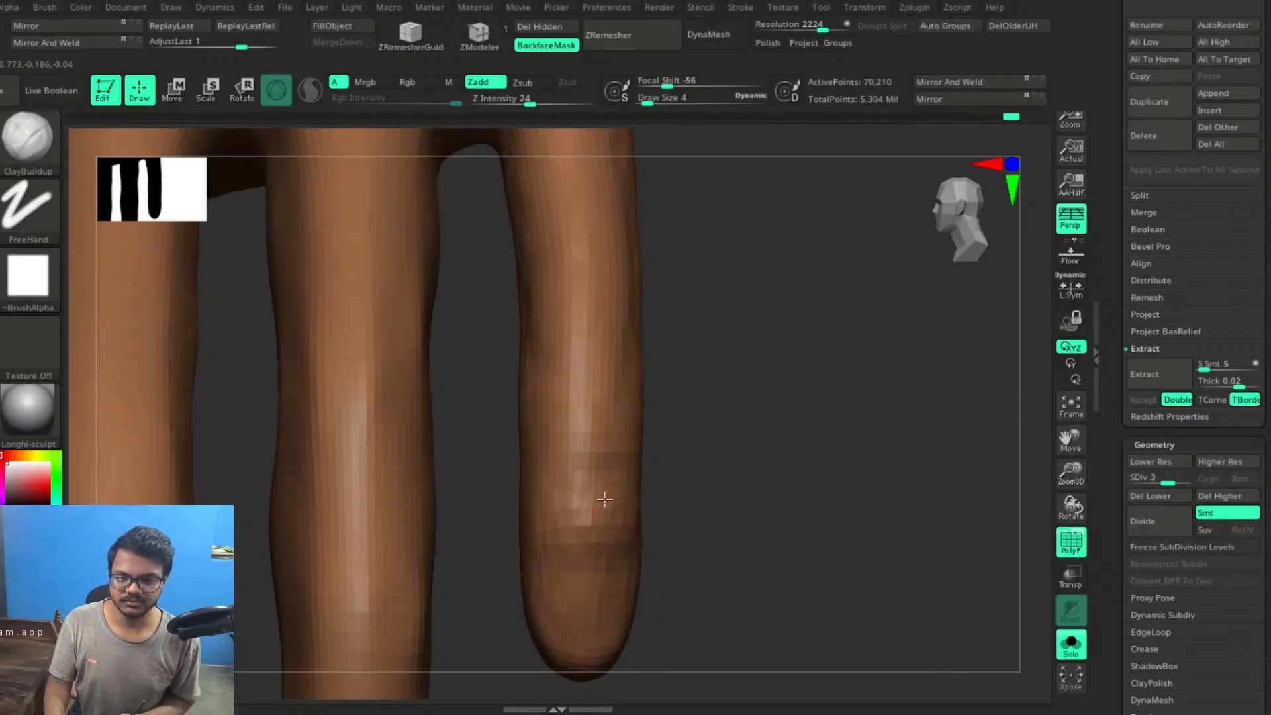
pyautogui.moveTo(764, 477)
pyautogui.mouseDown()
pyautogui.moveTo(670, 460)
pyautogui.moveTo(783, 525)
pyautogui.moveTo(721, 543)
pyautogui.moveTo(820, 542)
pyautogui.moveTo(580, 467)
pyautogui.moveTo(628, 491)
pyautogui.moveTo(630, 478)
pyautogui.moveTo(564, 480)
pyautogui.moveTo(616, 499)
pyautogui.mouseUp()
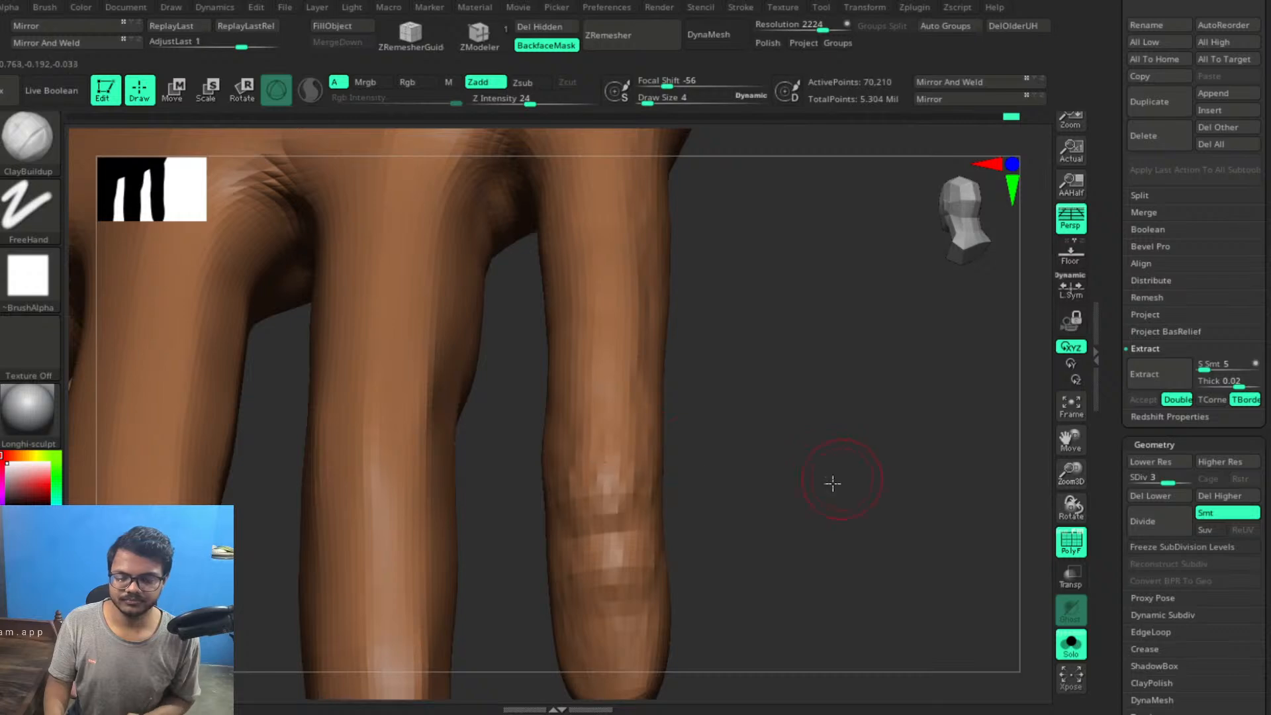
# Fill out the sides of the little finger with clay and smooth the strokes down its length
pyautogui.moveTo(832, 483); pyautogui.dragTo(618, 397)
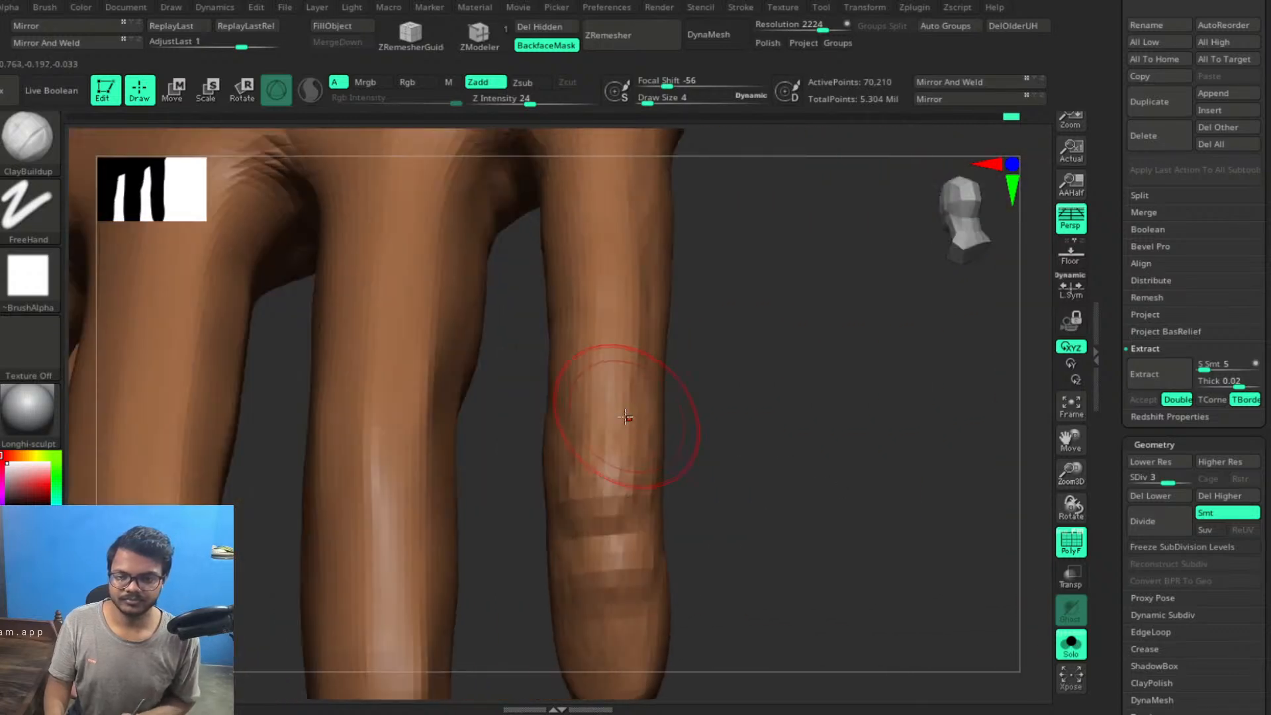
pyautogui.moveTo(774, 439); pyautogui.dragTo(694, 391)
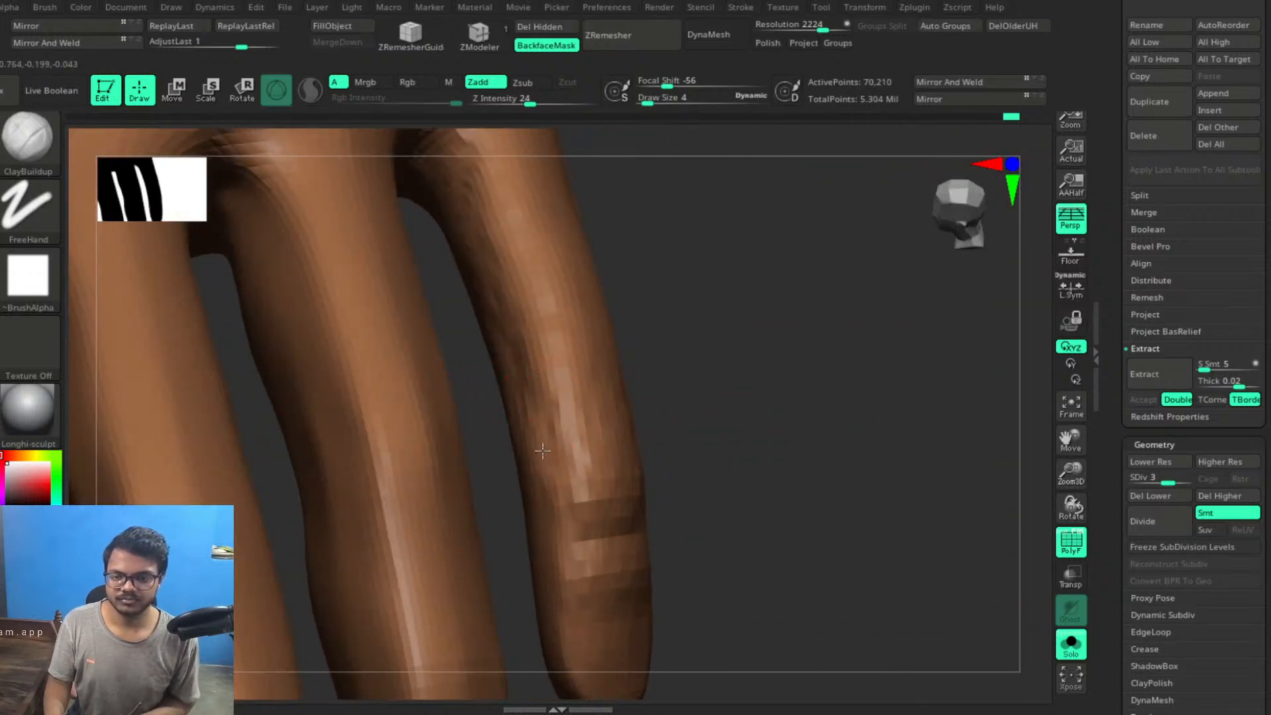
pyautogui.press('shift')
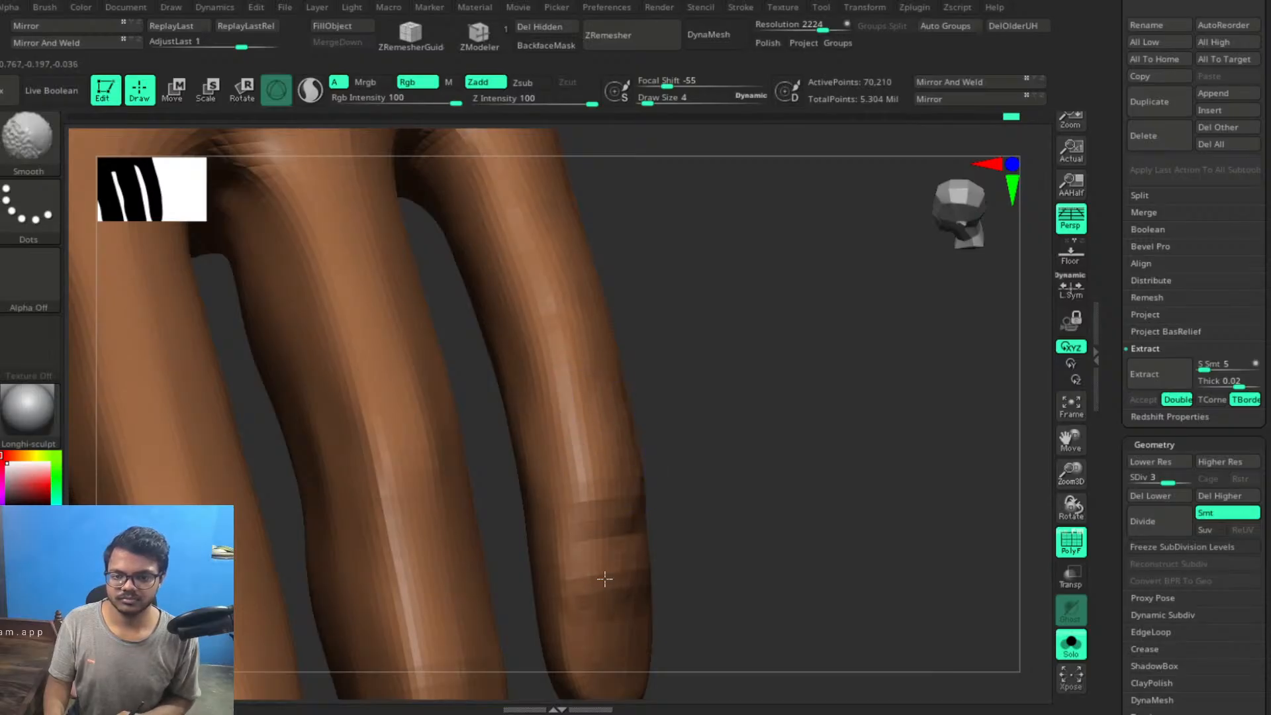
pyautogui.moveTo(789, 505); pyautogui.dragTo(662, 488)
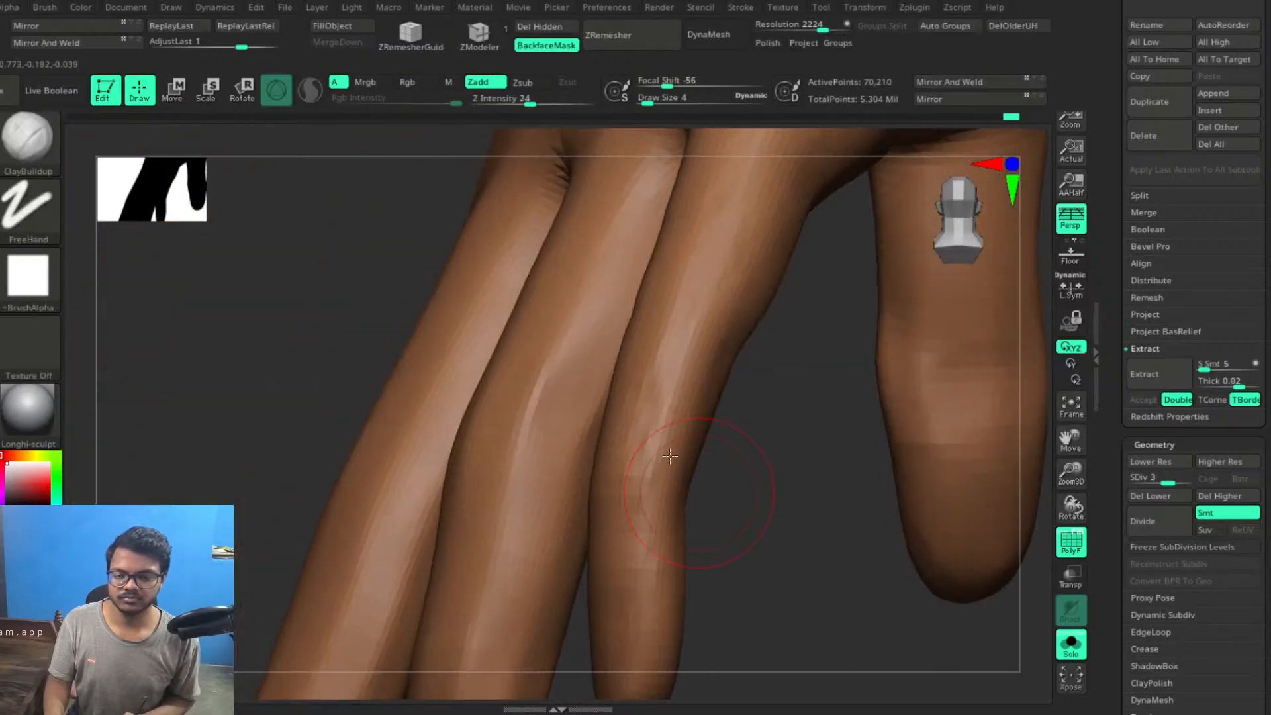
# Build up the little finger's knuckle on the back of the hand and smooth it into the surrounding surface
pyautogui.moveTo(797, 599)
pyautogui.keyDown('alt'); pyautogui.mouseDown()
pyautogui.moveTo(678, 440)
pyautogui.moveTo(862, 439)
pyautogui.moveTo(896, 469)
pyautogui.moveTo(766, 407)
pyautogui.mouseUp(); pyautogui.keyUp('alt')
pyautogui.keyDown('alt'); pyautogui.moveTo(809, 474); pyautogui.dragTo(828, 438); pyautogui.keyUp('alt')
pyautogui.moveTo(814, 395)
pyautogui.keyDown('alt'); pyautogui.mouseDown()
pyautogui.moveTo(794, 414)
pyautogui.moveTo(801, 388)
pyautogui.mouseUp(); pyautogui.keyUp('alt')
pyautogui.moveTo(633, 295)
pyautogui.mouseDown()
pyautogui.moveTo(590, 266)
pyautogui.moveTo(615, 228)
pyautogui.moveTo(600, 205)
pyautogui.mouseUp()
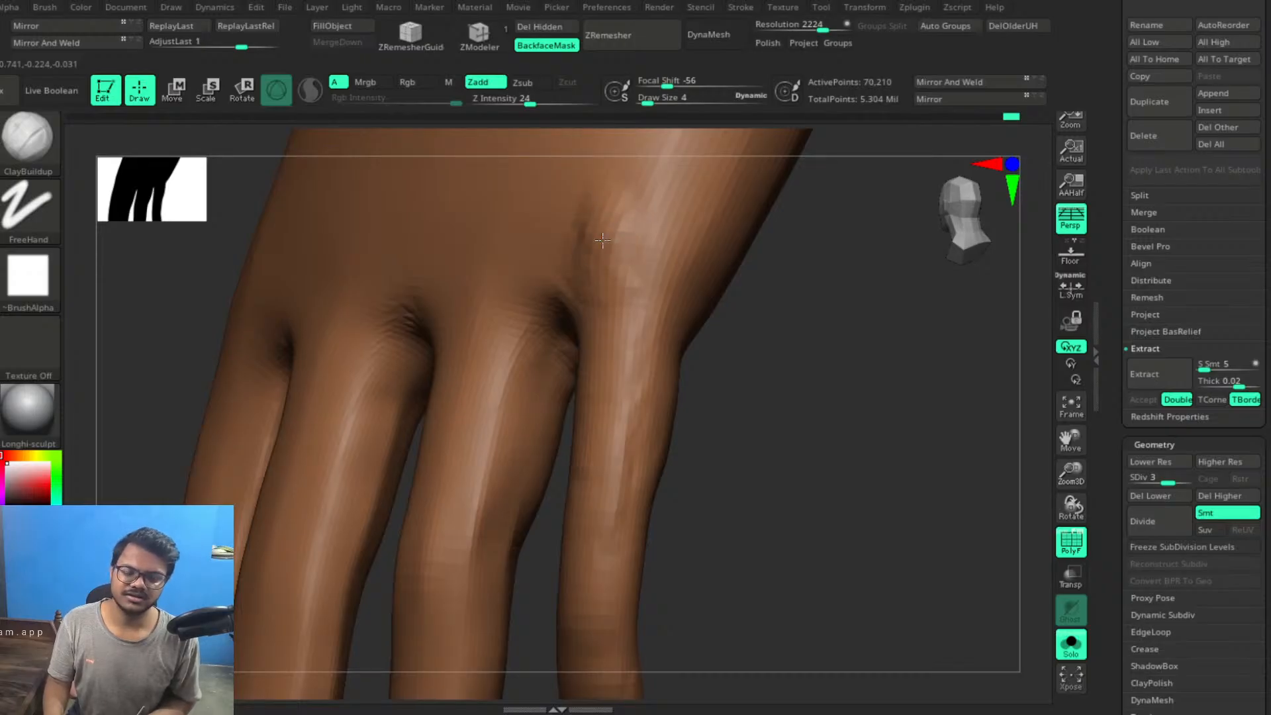
pyautogui.moveTo(793, 406); pyautogui.dragTo(680, 345)
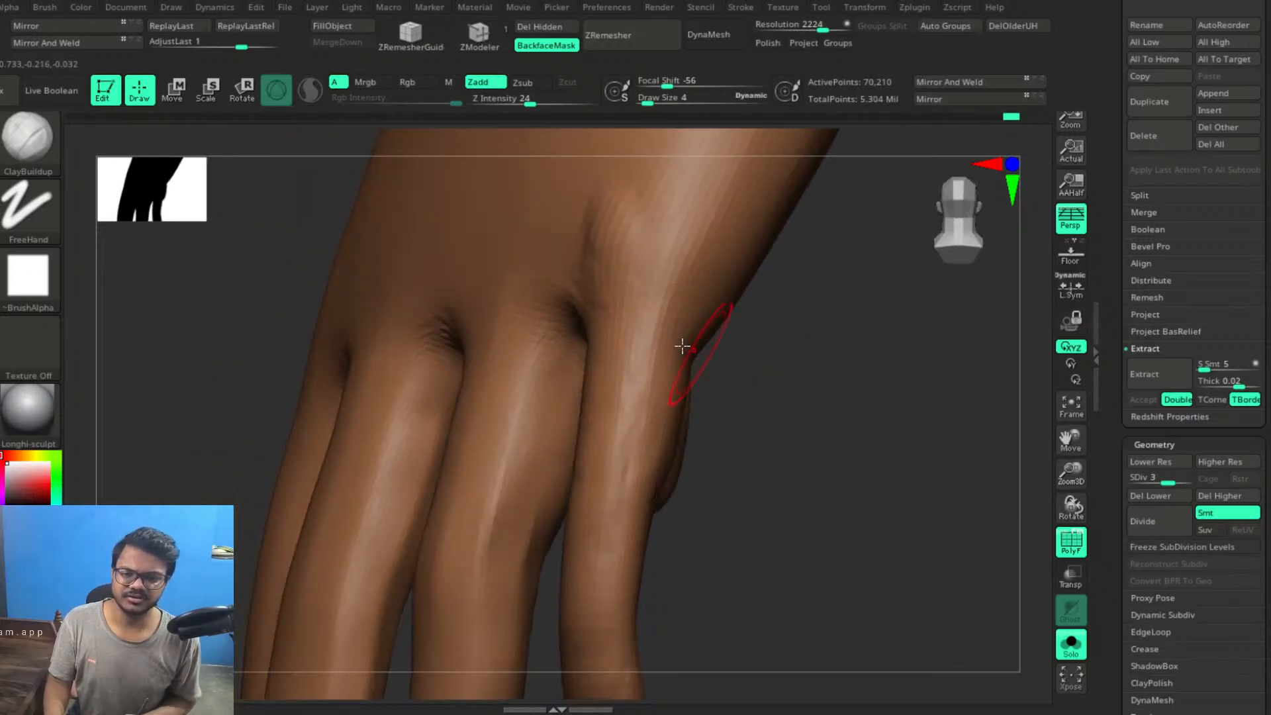
pyautogui.press('shift')
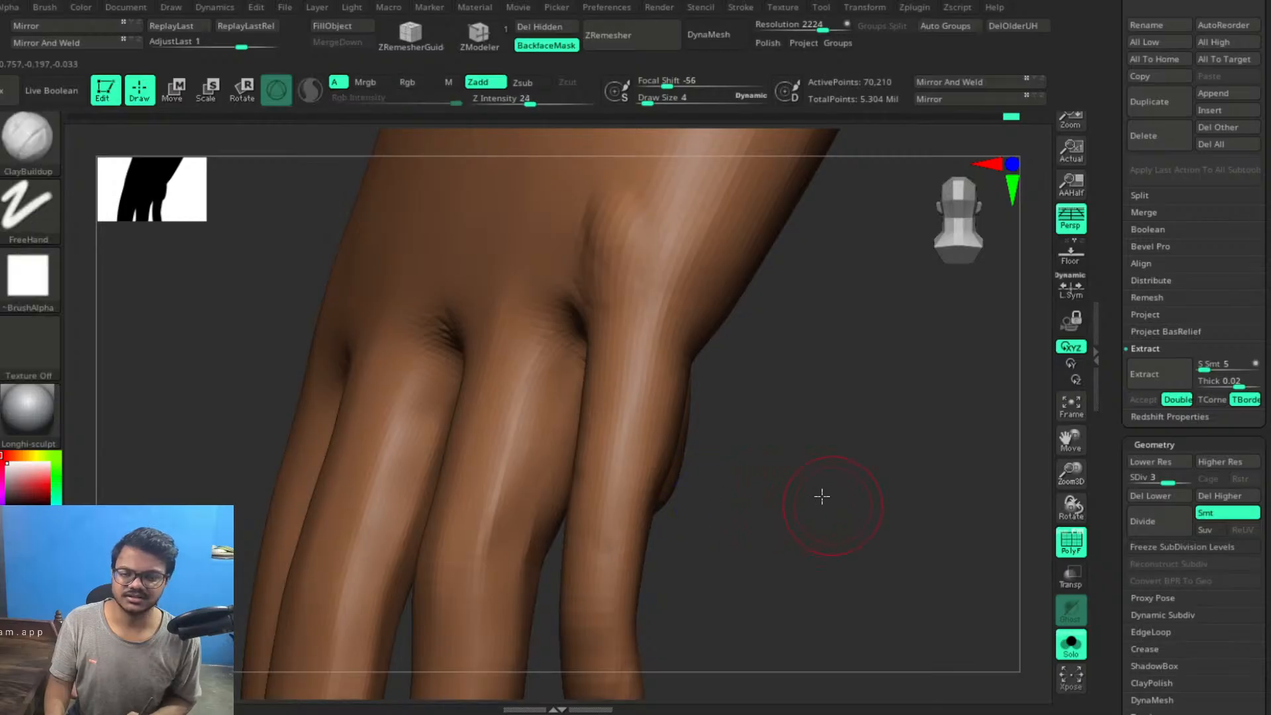
pyautogui.moveTo(820, 496)
pyautogui.mouseDown()
pyautogui.moveTo(781, 457)
pyautogui.moveTo(801, 476)
pyautogui.moveTo(695, 426)
pyautogui.mouseUp()
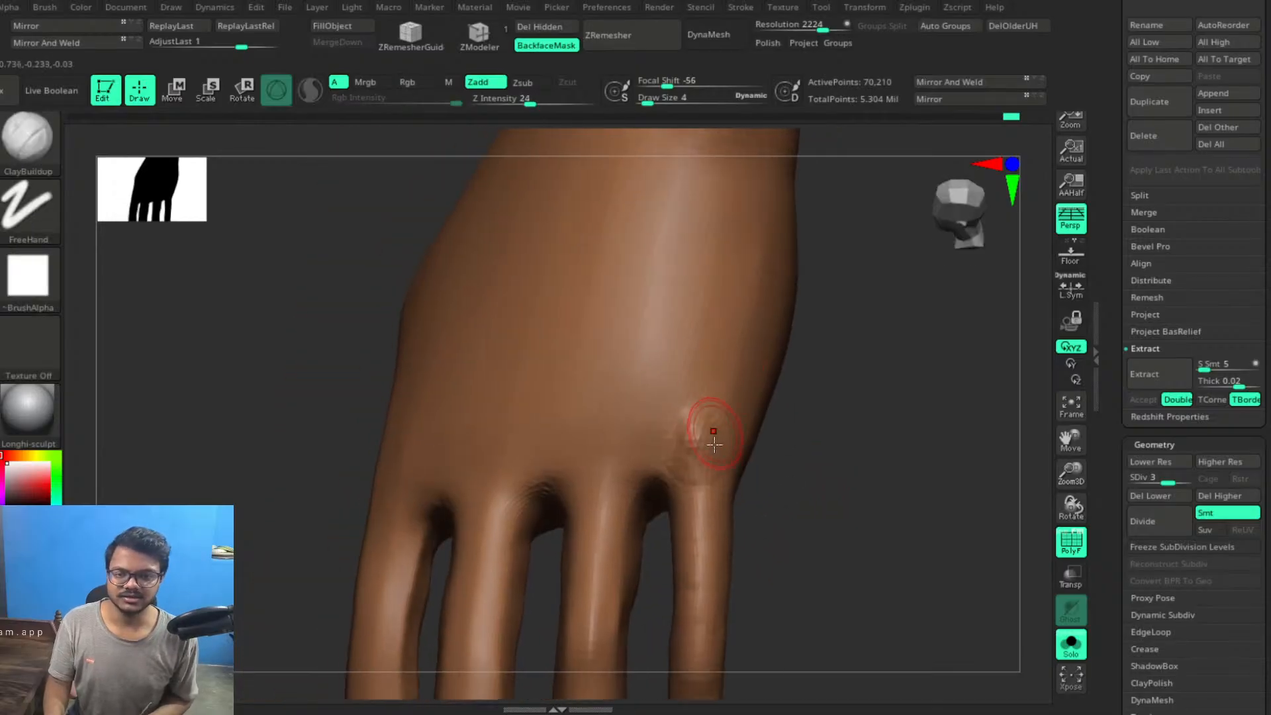
pyautogui.press('shift')
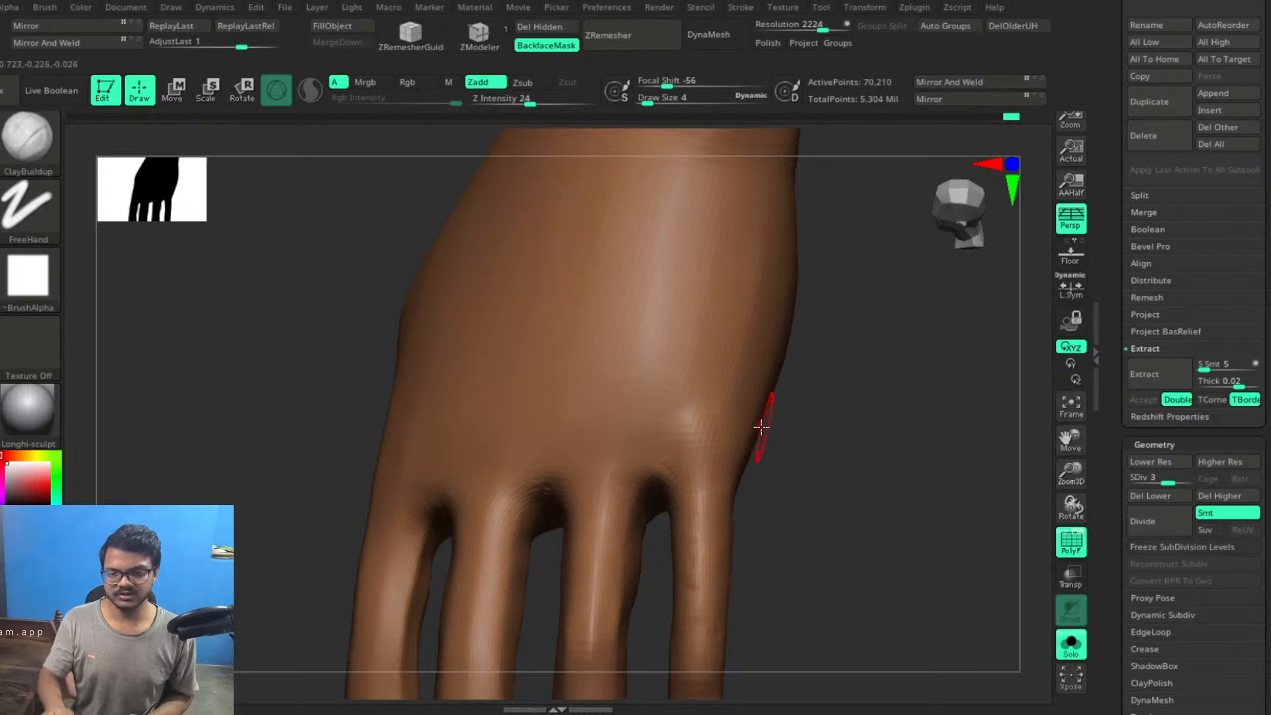
pyautogui.keyDown('shift'); pyautogui.moveTo(695, 423); pyautogui.dragTo(701, 453); pyautogui.keyUp('shift')
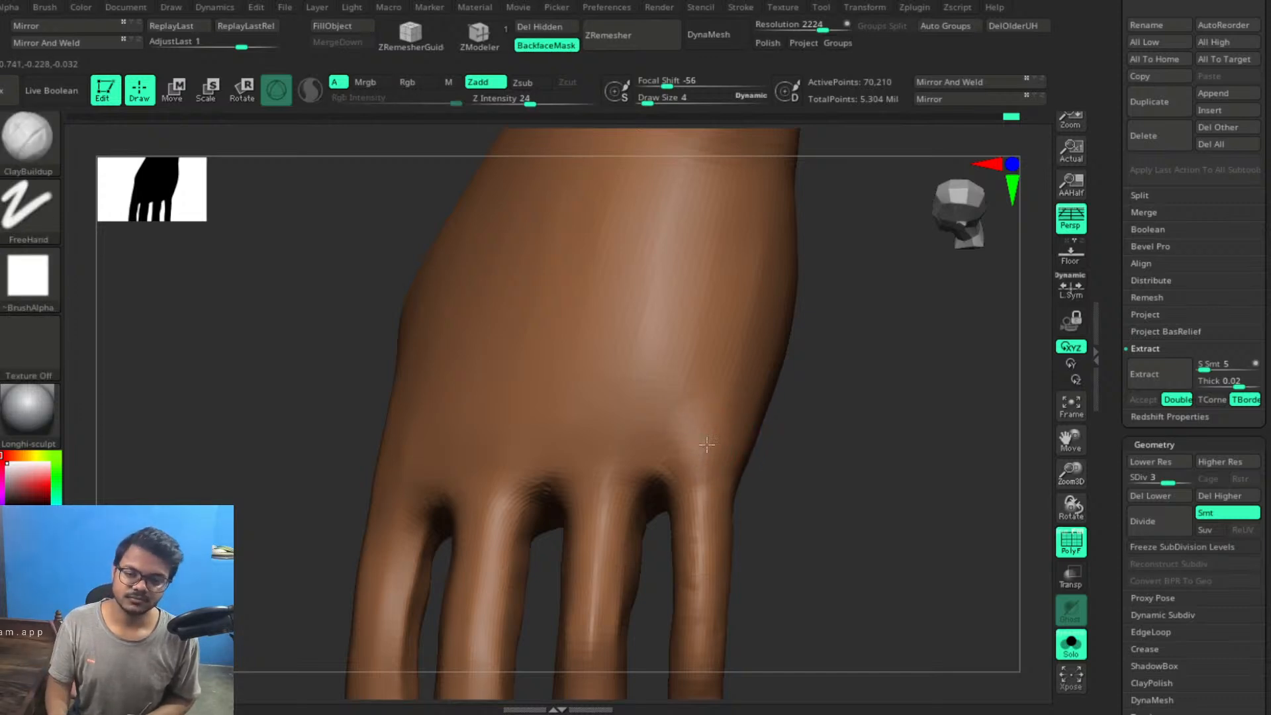
# Build up the knuckles of the ring and middle fingers on the back of the hand with ClayBuildup at draw size 4
pyautogui.moveTo(808, 485); pyautogui.dragTo(653, 425)
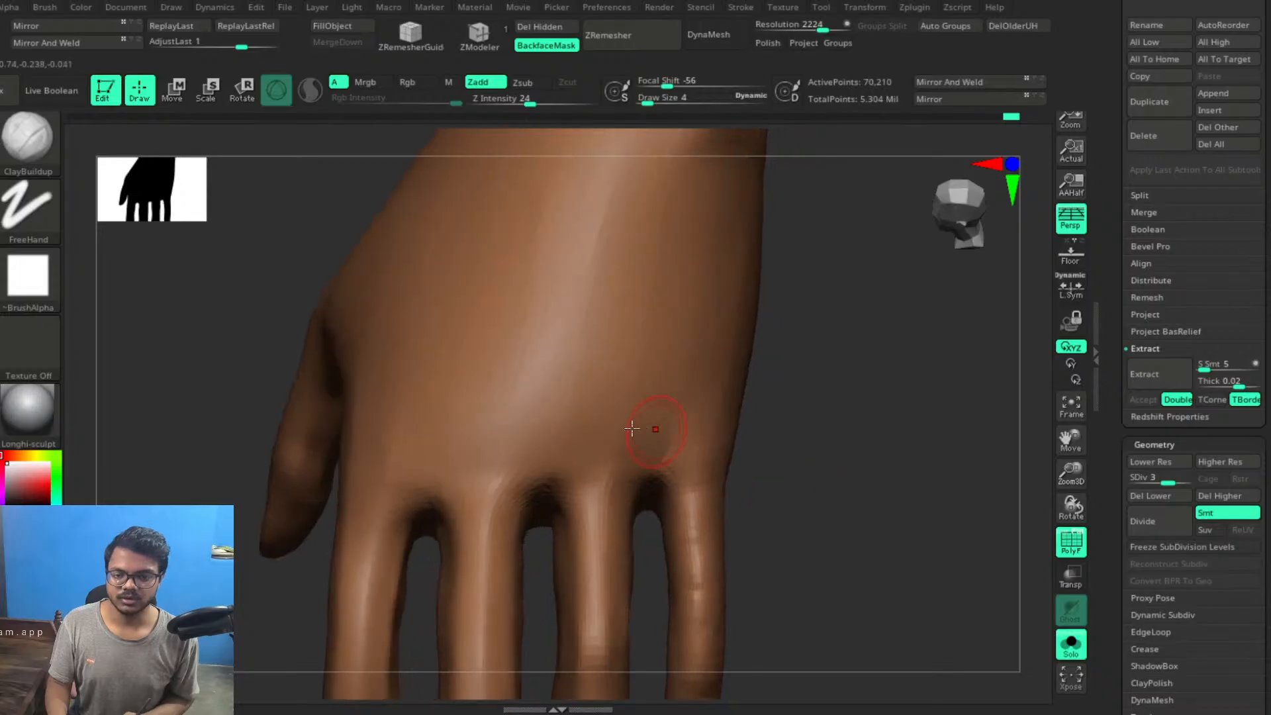
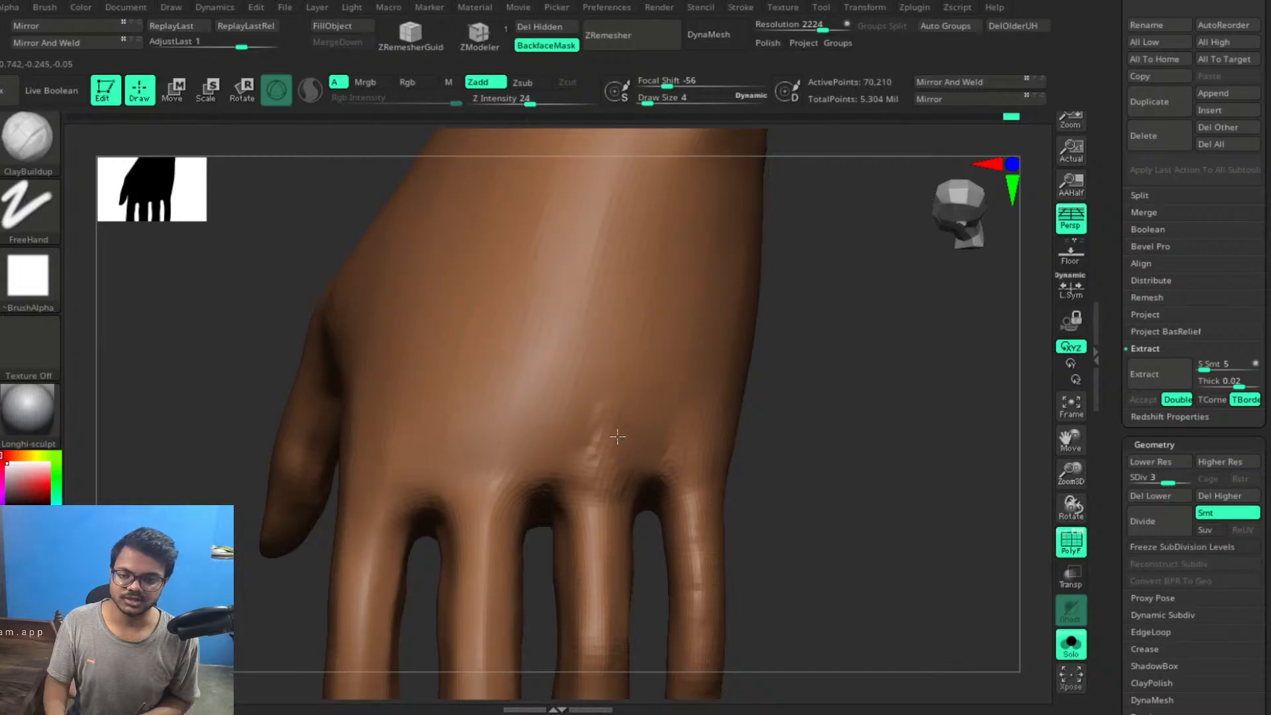
pyautogui.moveTo(606, 480); pyautogui.dragTo(592, 451)
pyautogui.keyDown('alt'); pyautogui.moveTo(845, 443); pyautogui.dragTo(979, 395); pyautogui.keyUp('alt')
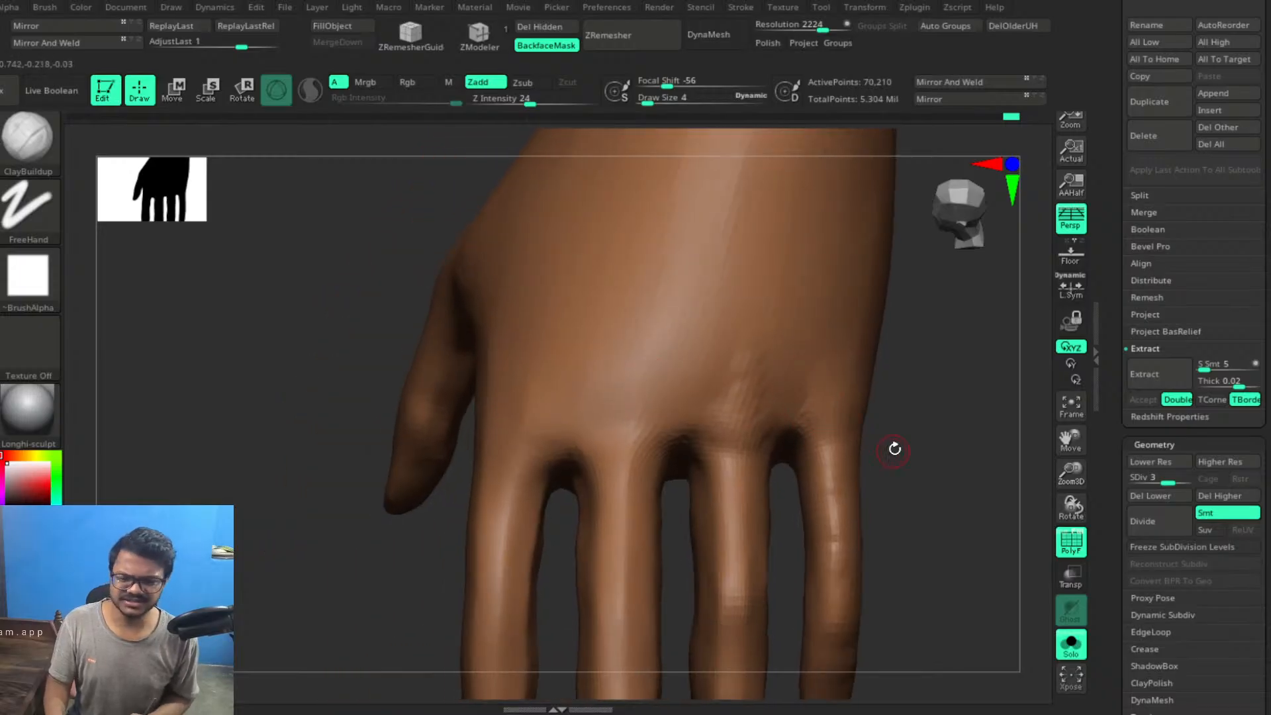
pyautogui.moveTo(893, 446); pyautogui.dragTo(860, 426)
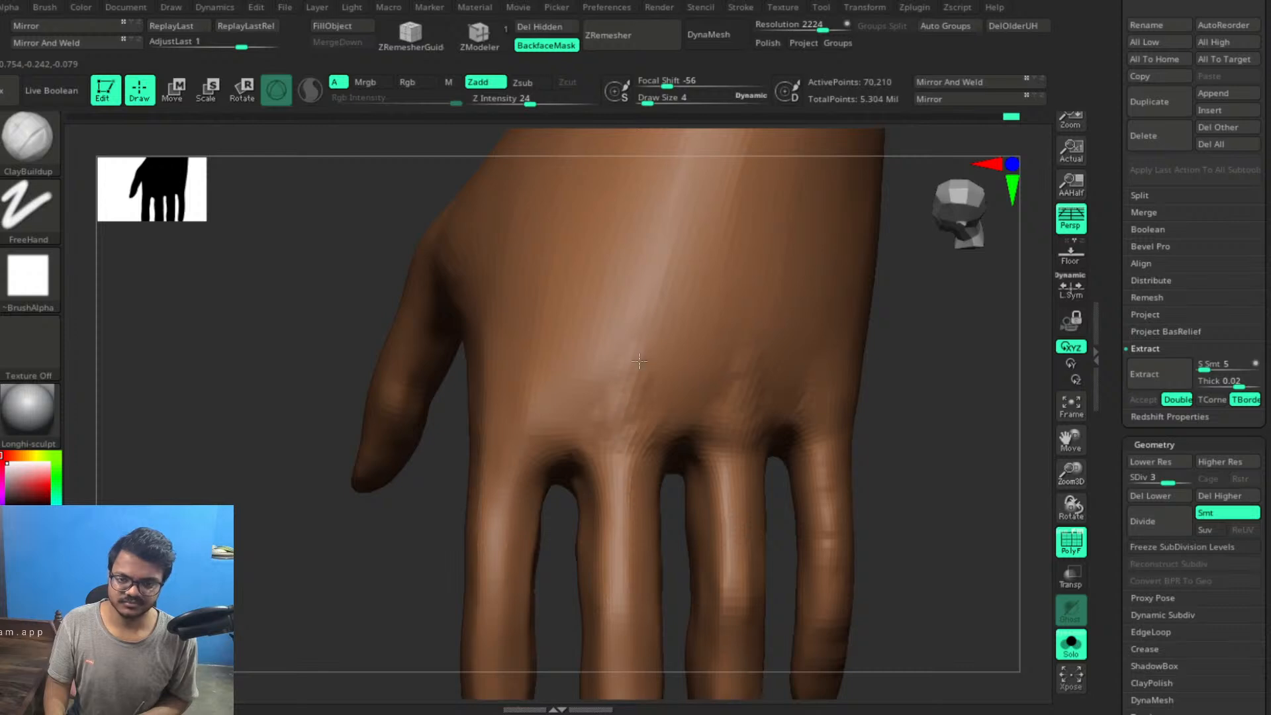
pyautogui.moveTo(639, 433)
pyautogui.mouseDown()
pyautogui.moveTo(607, 445)
pyautogui.moveTo(648, 445)
pyautogui.mouseUp()
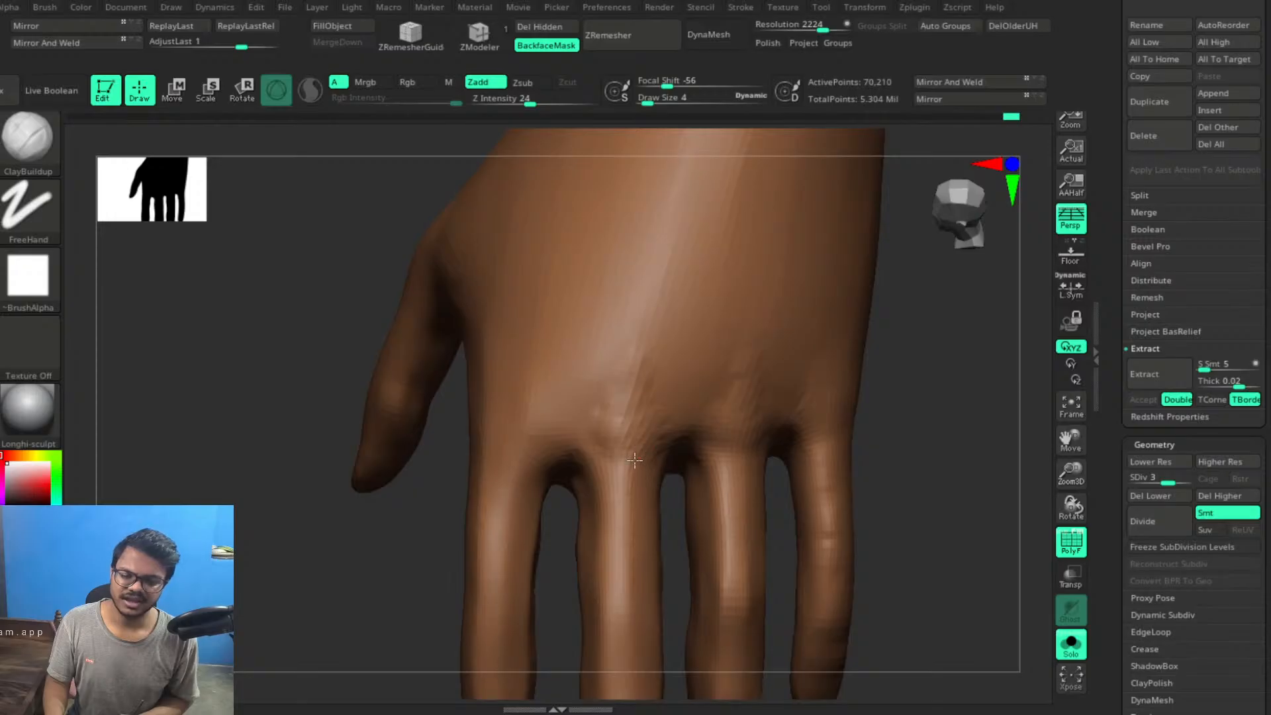
pyautogui.moveTo(634, 460); pyautogui.dragTo(626, 450)
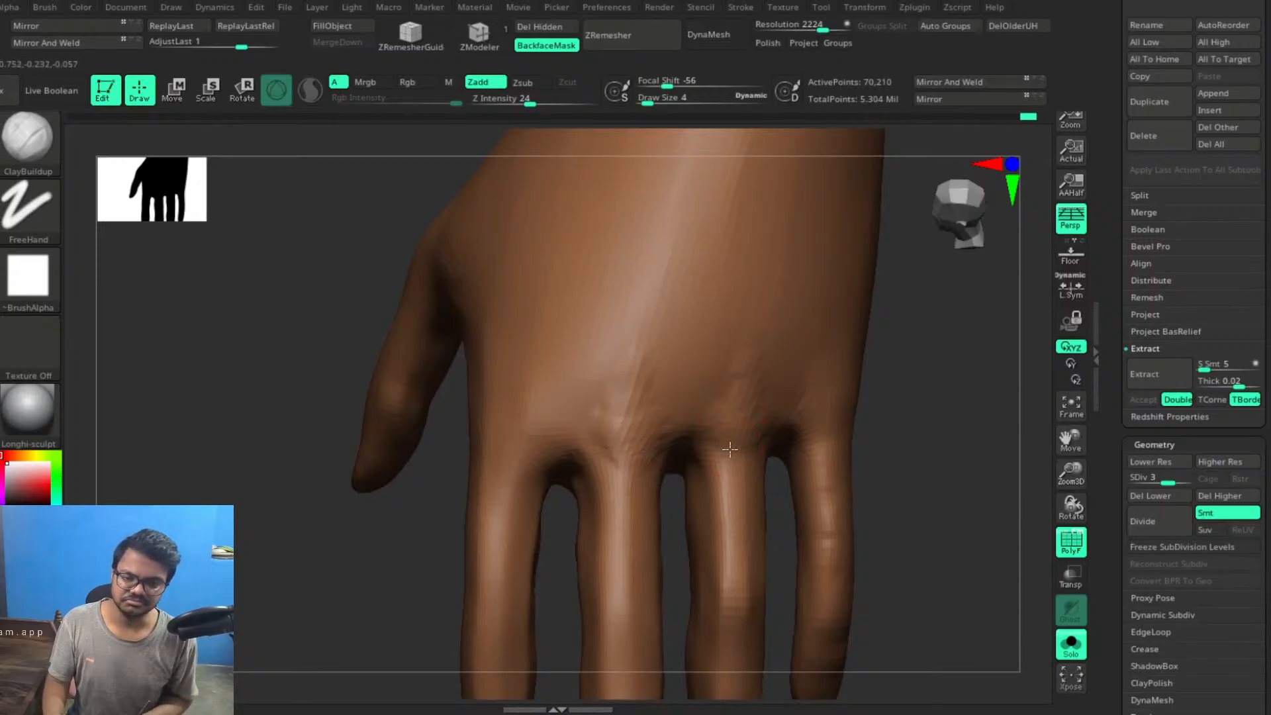
pyautogui.moveTo(924, 448)
pyautogui.mouseDown()
pyautogui.moveTo(984, 422)
pyautogui.moveTo(902, 442)
pyautogui.moveTo(882, 430)
pyautogui.mouseUp()
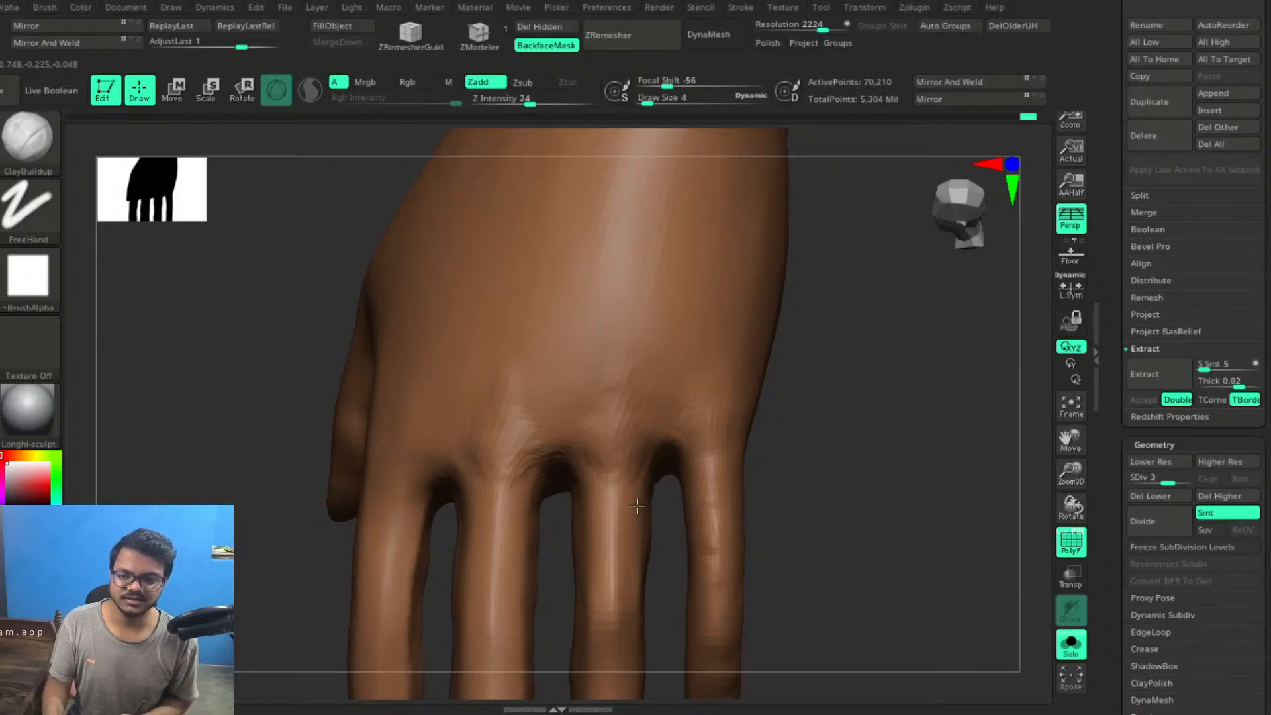
# Add clay around the ring finger's knuckle and beside the little finger's base on the back of the hand
pyautogui.press('shift')
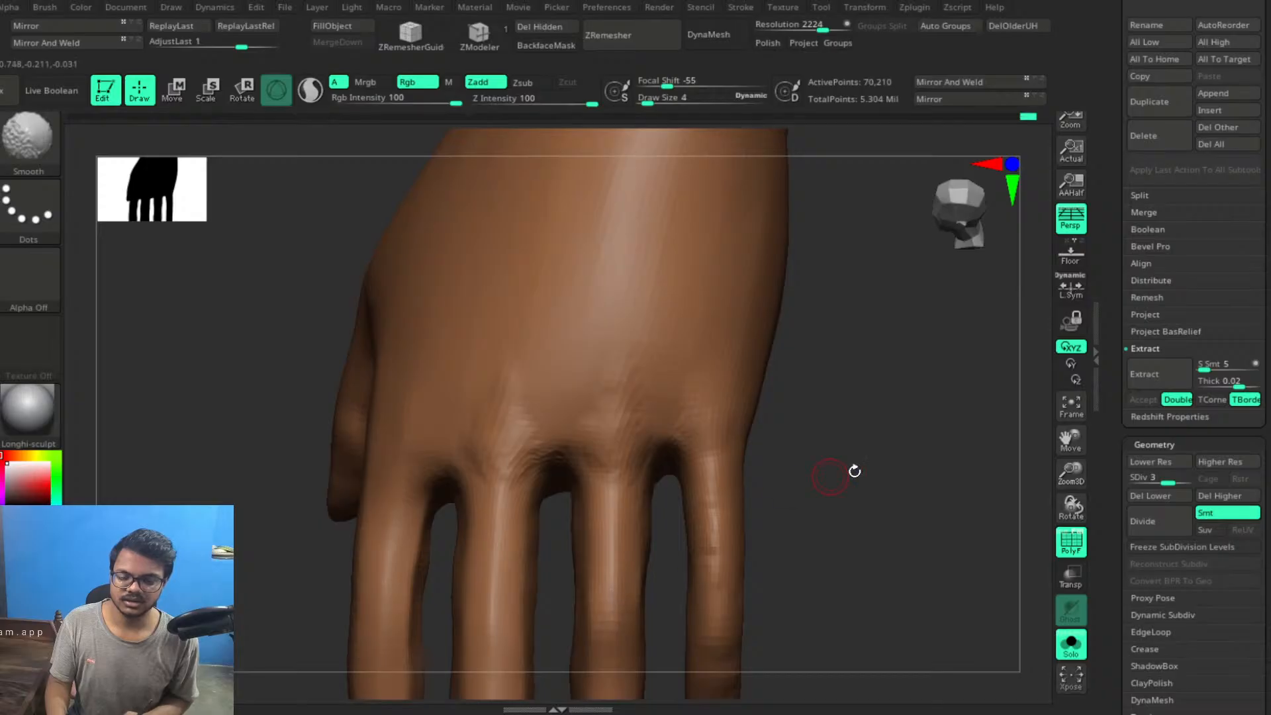
pyautogui.moveTo(852, 468); pyautogui.dragTo(743, 431)
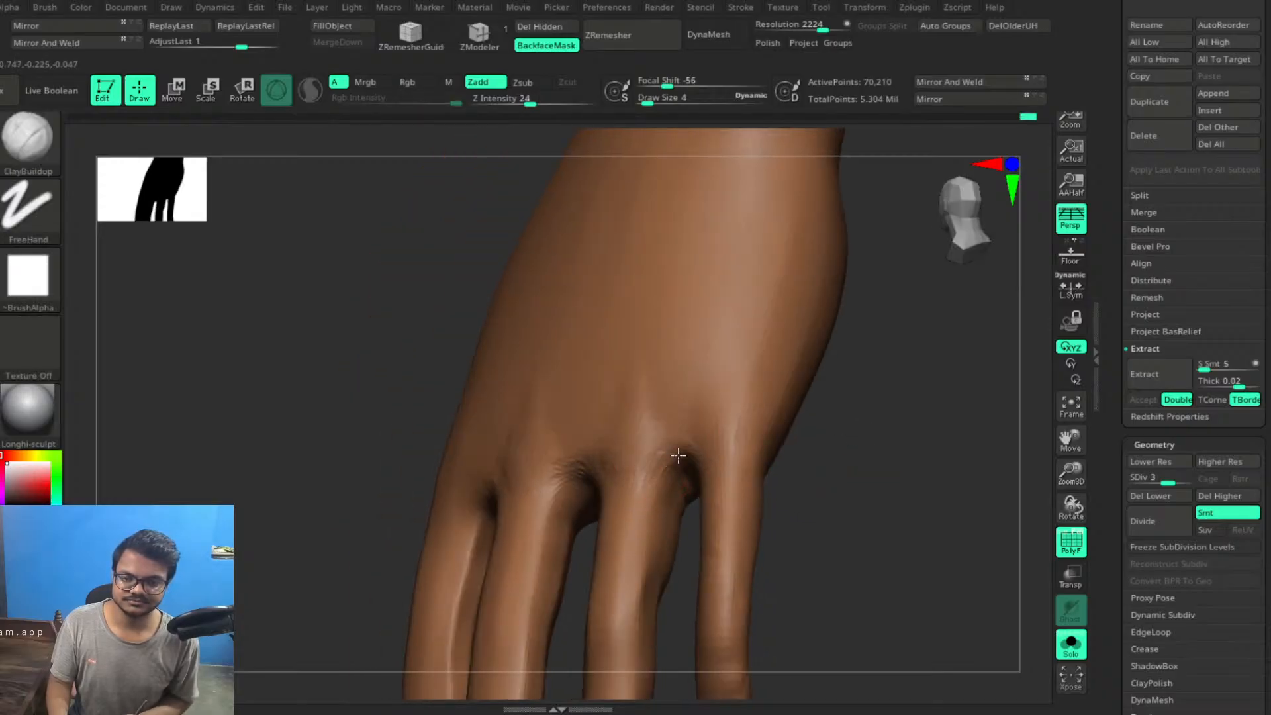
pyautogui.moveTo(857, 479); pyautogui.dragTo(708, 467)
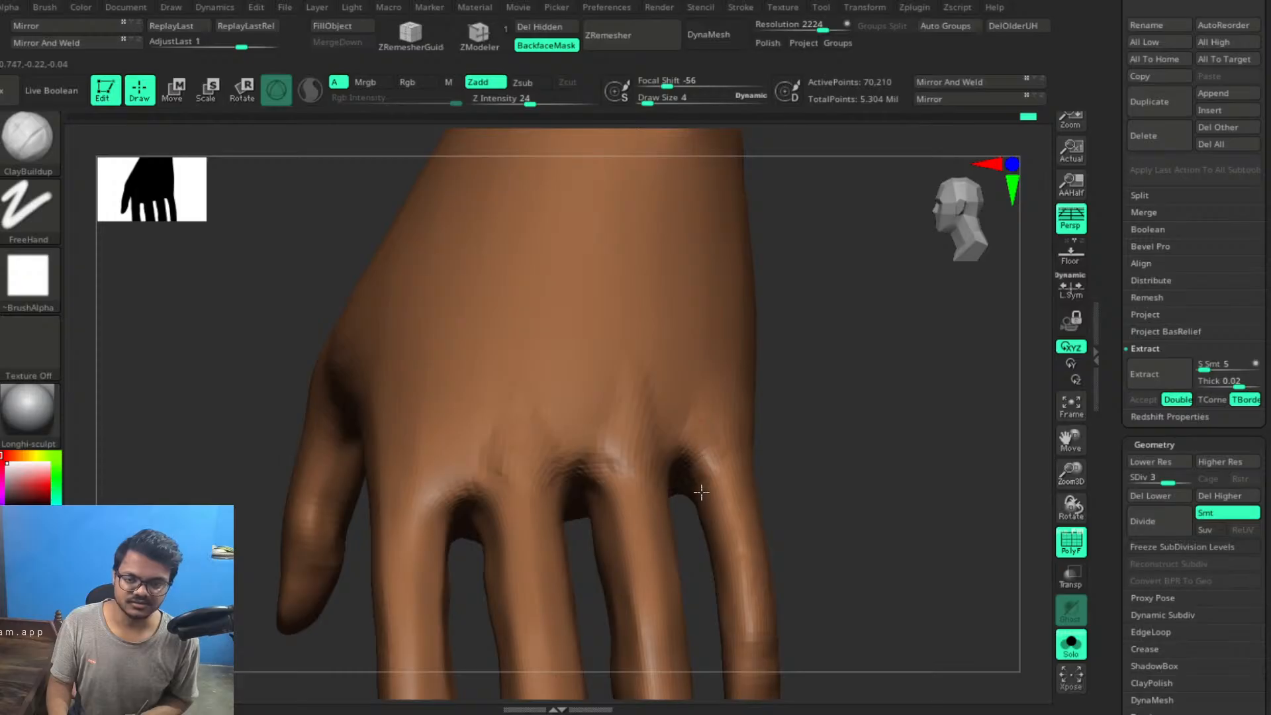
pyautogui.moveTo(806, 476)
pyautogui.mouseDown()
pyautogui.moveTo(831, 434)
pyautogui.moveTo(794, 407)
pyautogui.mouseUp()
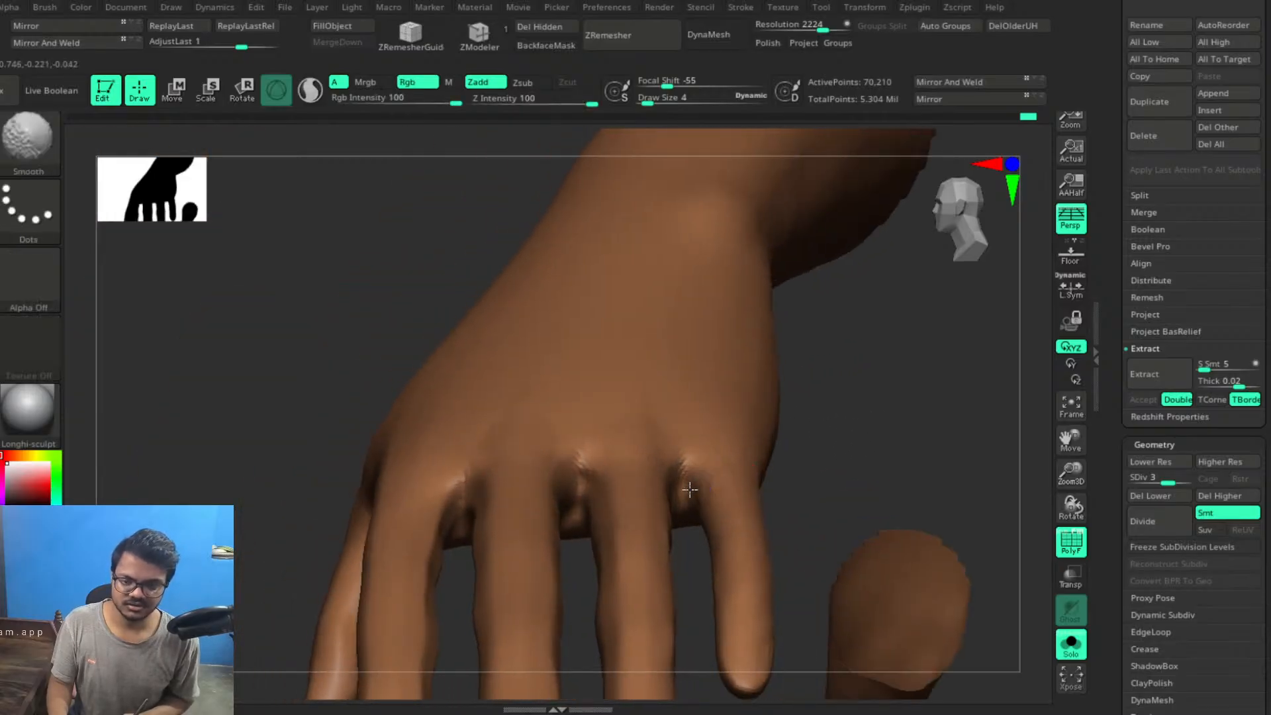
# Fill the webbing between the fingers on the back of the hand and smooth it into the ring finger's knuckle
pyautogui.moveTo(852, 440); pyautogui.dragTo(652, 454)
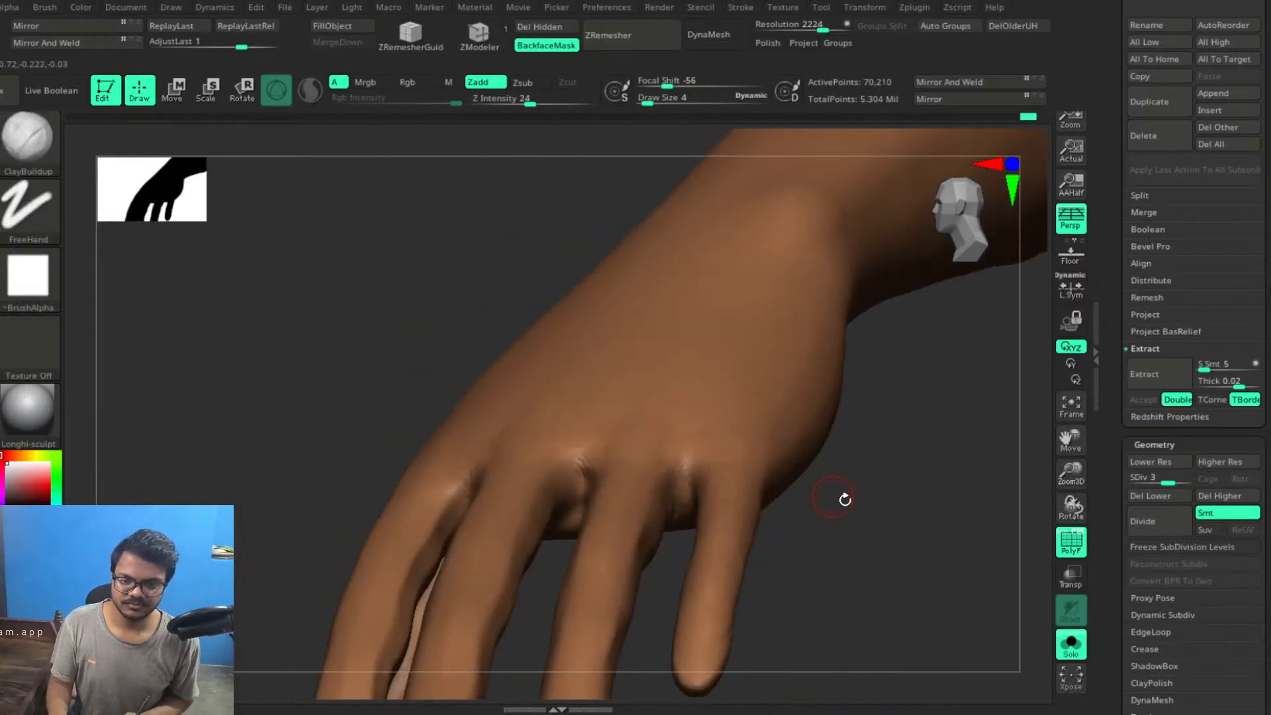
pyautogui.moveTo(844, 499); pyautogui.dragTo(708, 483)
pyautogui.moveTo(845, 460); pyautogui.dragTo(787, 449)
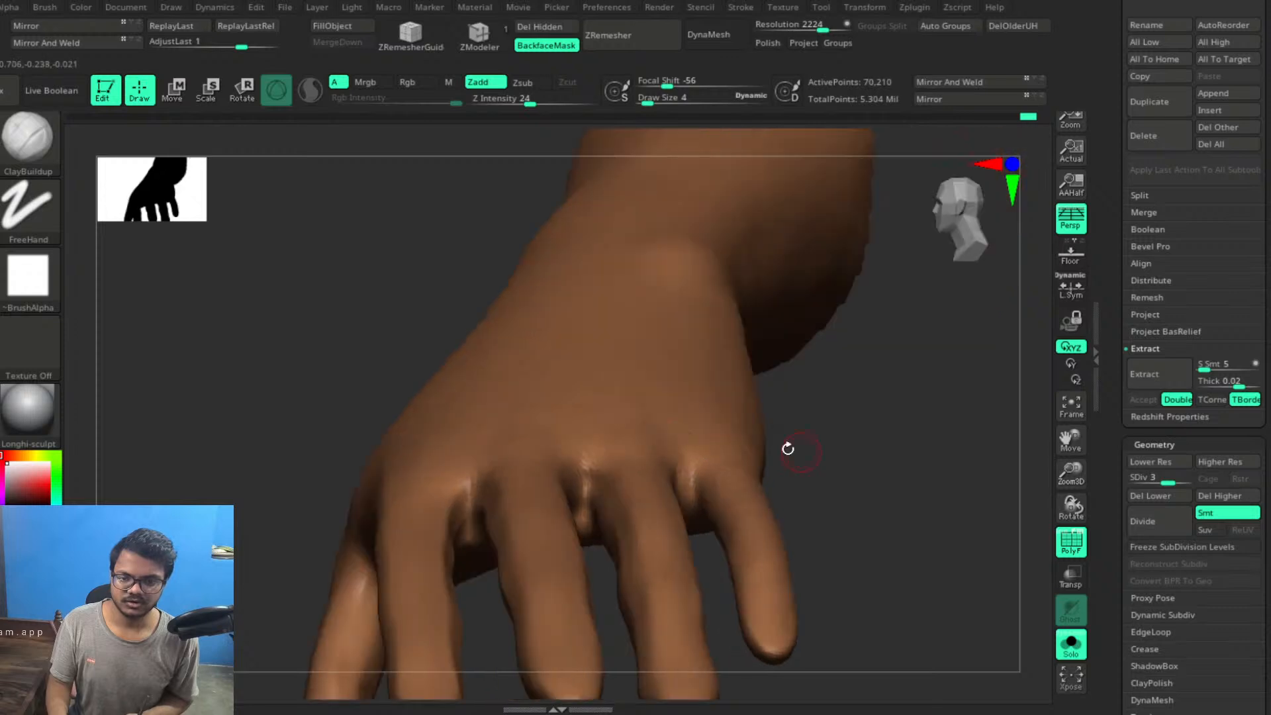
pyautogui.moveTo(587, 454); pyautogui.dragTo(588, 491)
pyautogui.moveTo(852, 458)
pyautogui.mouseDown()
pyautogui.moveTo(869, 468)
pyautogui.moveTo(874, 426)
pyautogui.moveTo(709, 430)
pyautogui.mouseUp()
pyautogui.moveTo(584, 459)
pyautogui.keyDown('shift'); pyautogui.mouseDown()
pyautogui.moveTo(583, 440)
pyautogui.moveTo(608, 464)
pyautogui.mouseUp(); pyautogui.keyUp('shift')
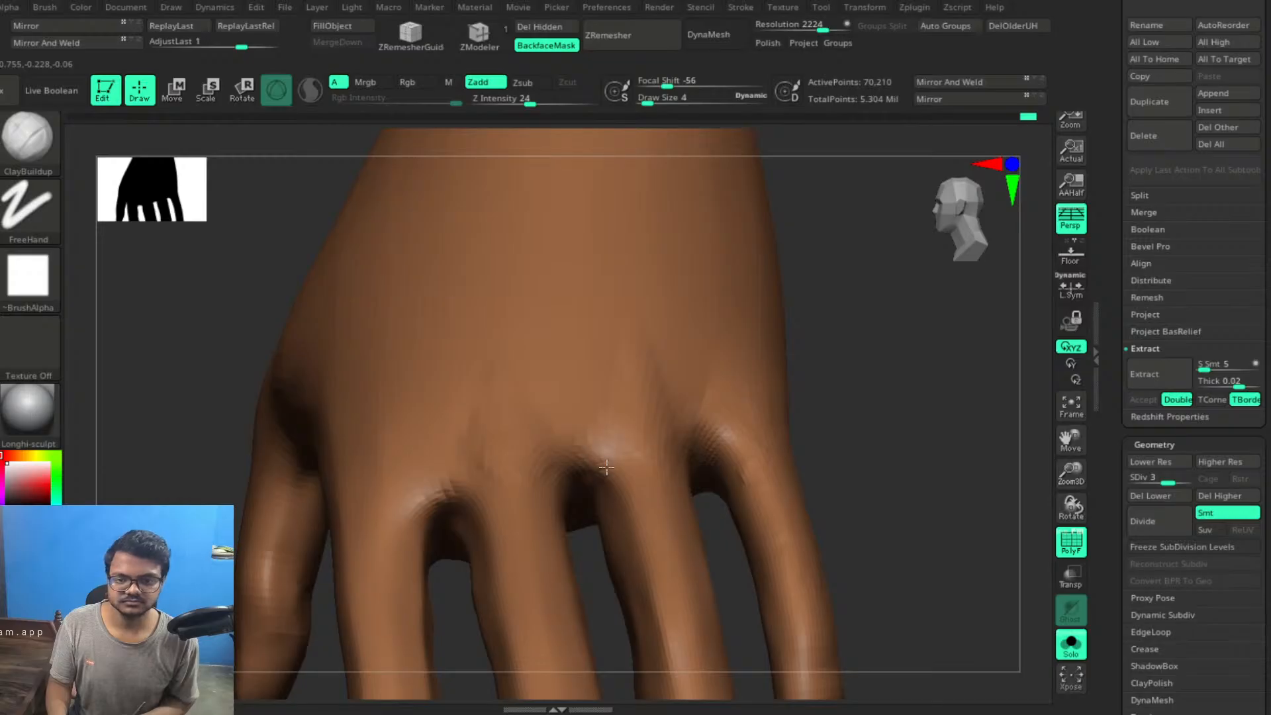
# Build up the index and middle finger knuckles with ClayBuildup and smooth them into the back of the hand
pyautogui.moveTo(919, 417); pyautogui.dragTo(828, 398)
pyautogui.moveTo(378, 454); pyautogui.dragTo(558, 383)
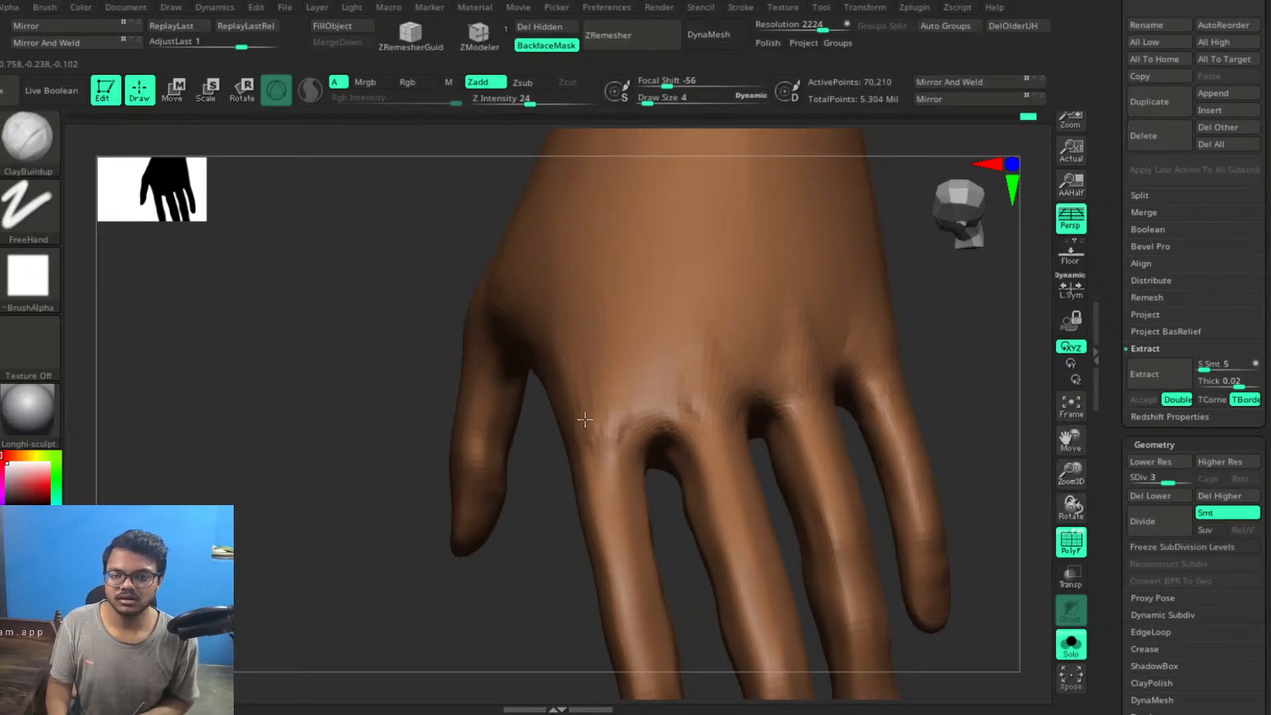
pyautogui.moveTo(942, 347); pyautogui.dragTo(905, 360)
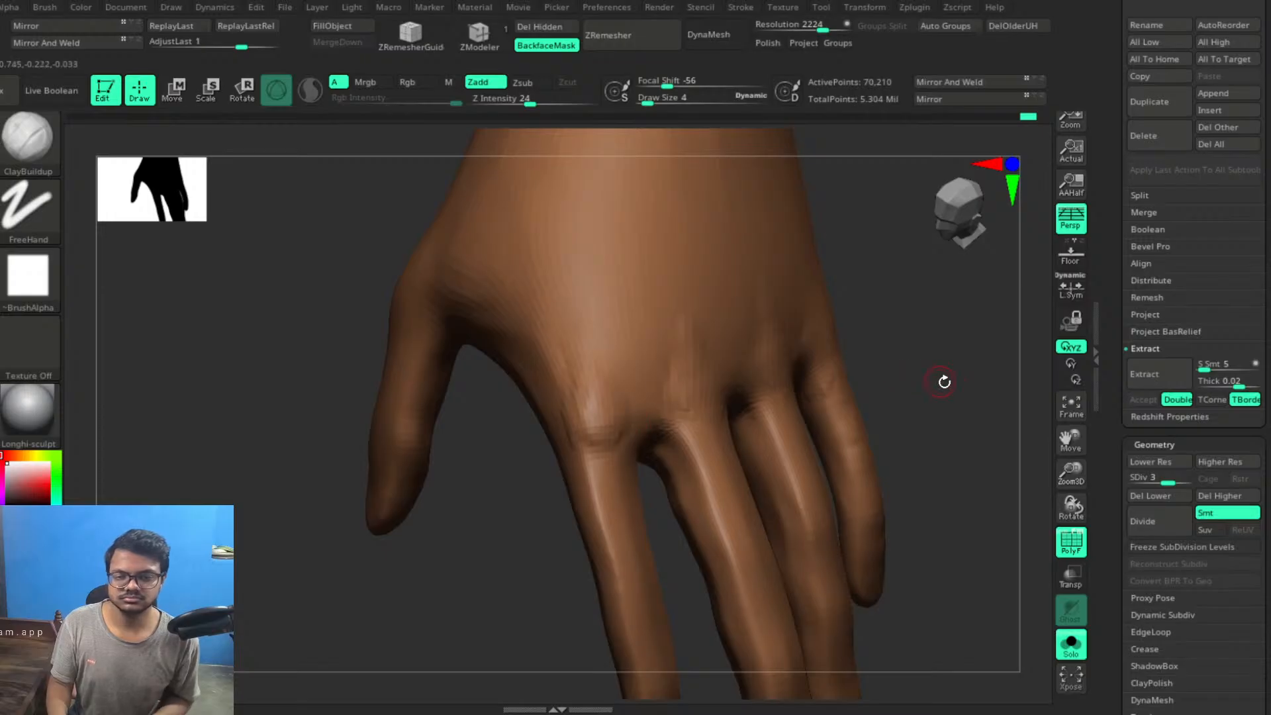
pyautogui.moveTo(942, 377); pyautogui.dragTo(884, 372)
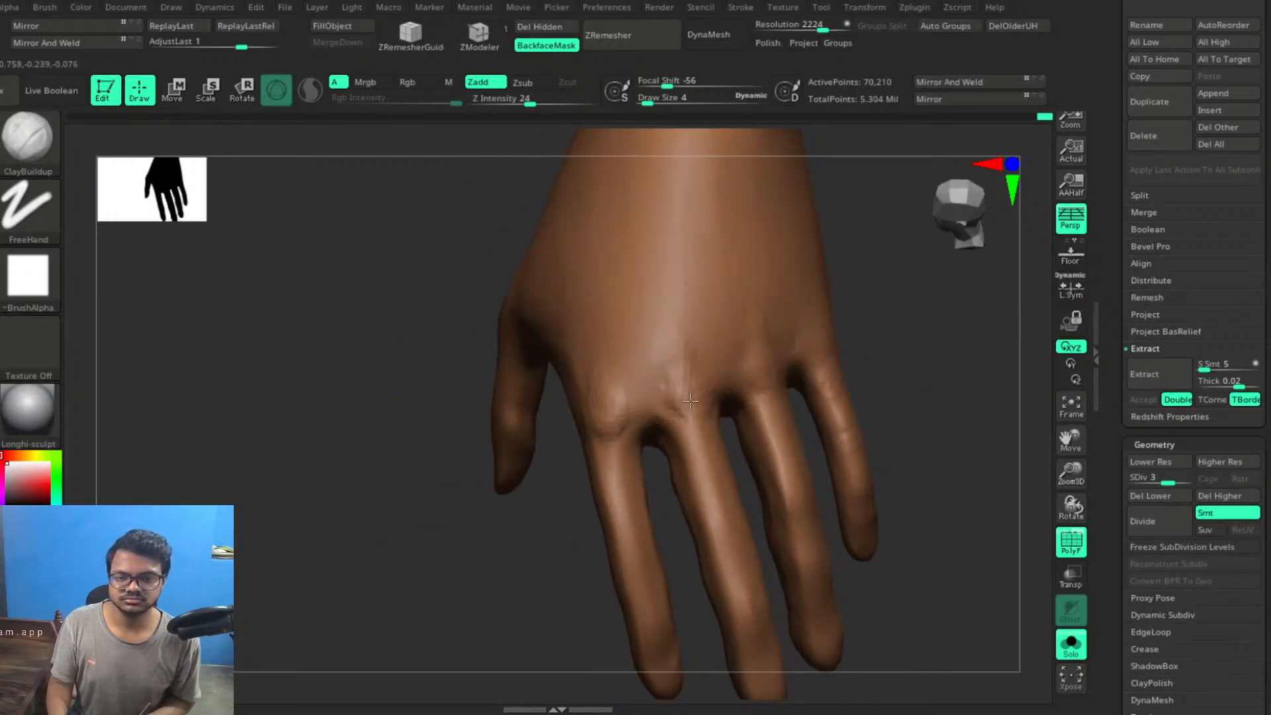
pyautogui.moveTo(688, 396); pyautogui.dragTo(687, 404)
pyautogui.press('shift')
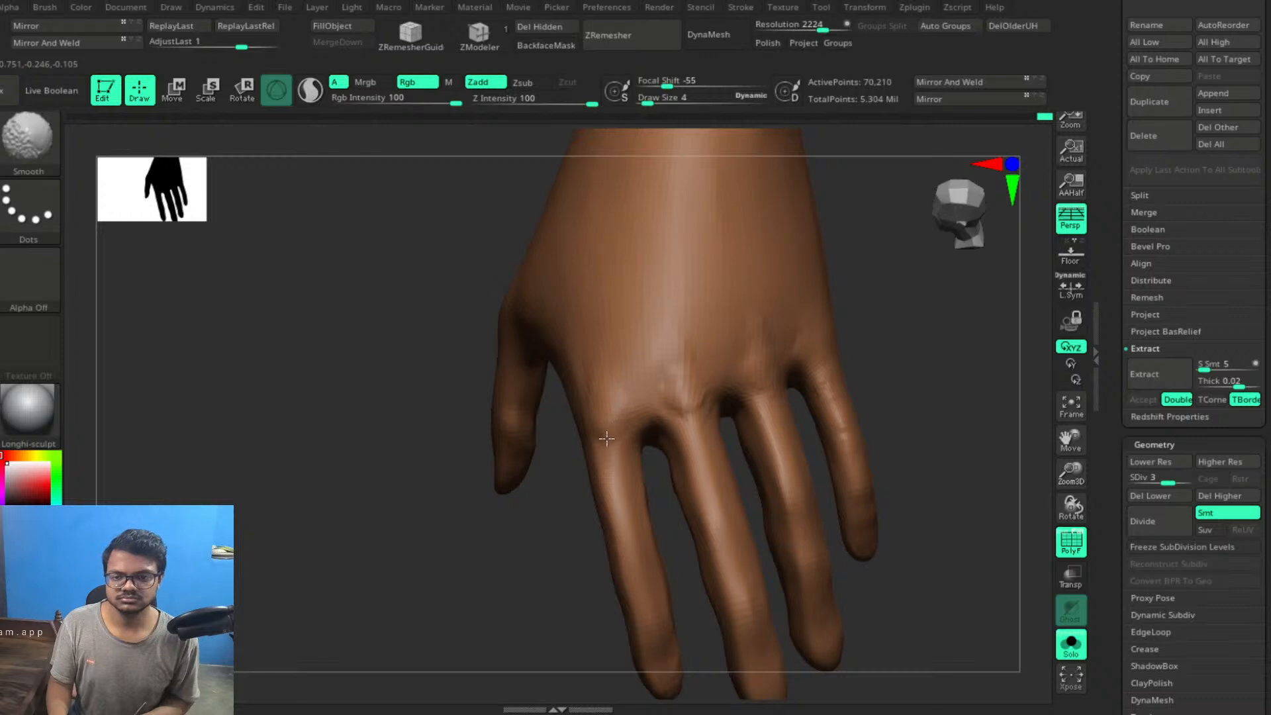
# Lay tendon strokes from the wrist toward the knuckles across the back of the hand and soften them
pyautogui.moveTo(902, 317)
pyautogui.mouseDown()
pyautogui.moveTo(896, 346)
pyautogui.moveTo(525, 360)
pyautogui.mouseUp()
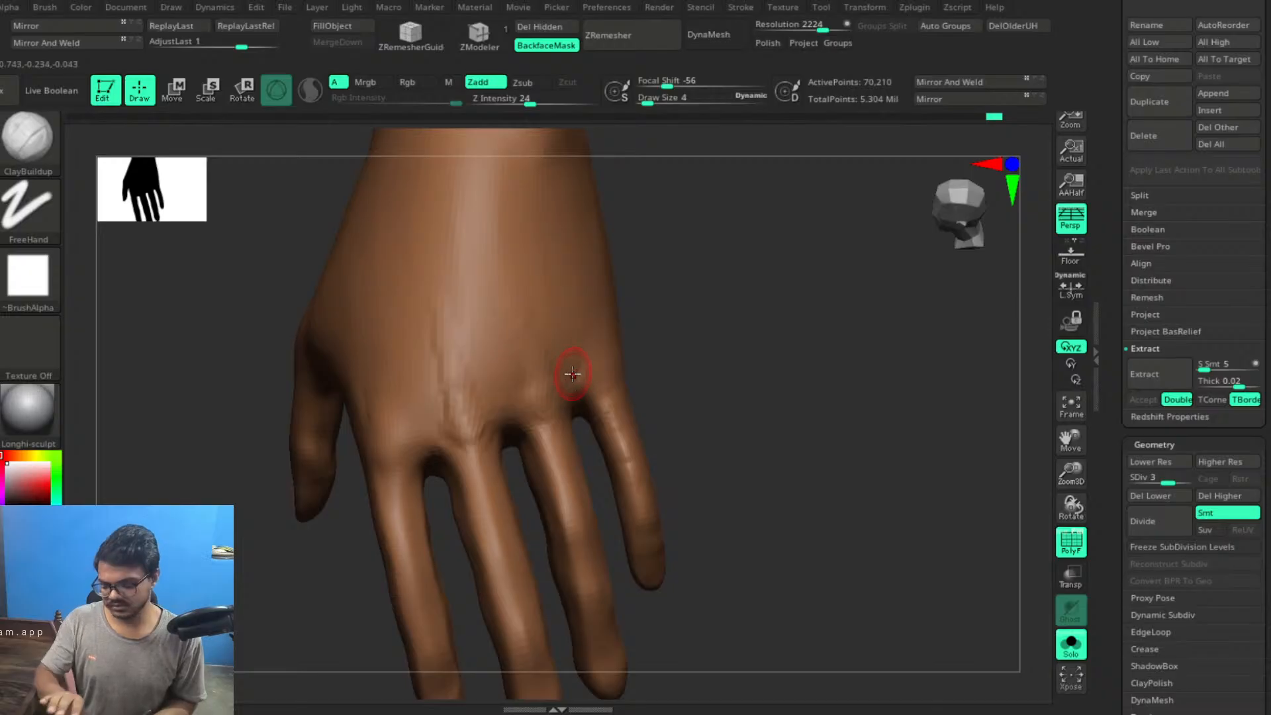
pyautogui.moveTo(701, 280); pyautogui.dragTo(687, 343)
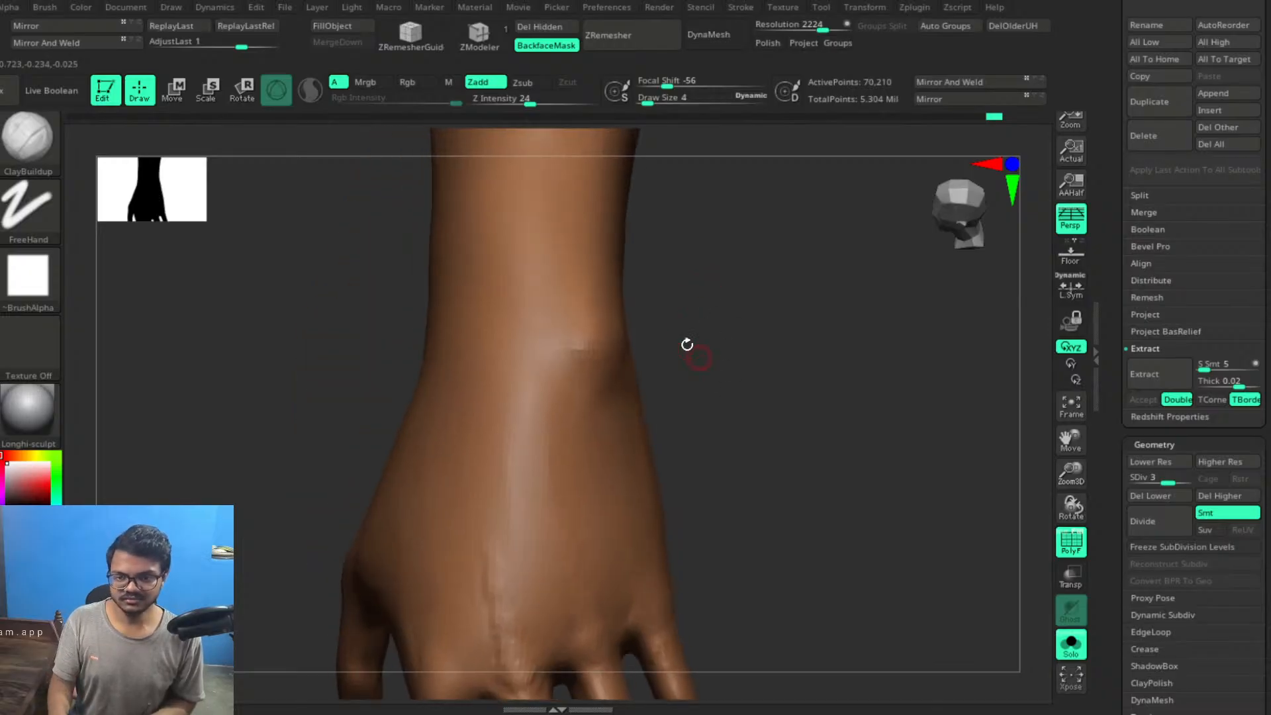
pyautogui.moveTo(768, 424)
pyautogui.mouseDown()
pyautogui.moveTo(748, 435)
pyautogui.moveTo(559, 340)
pyautogui.mouseUp()
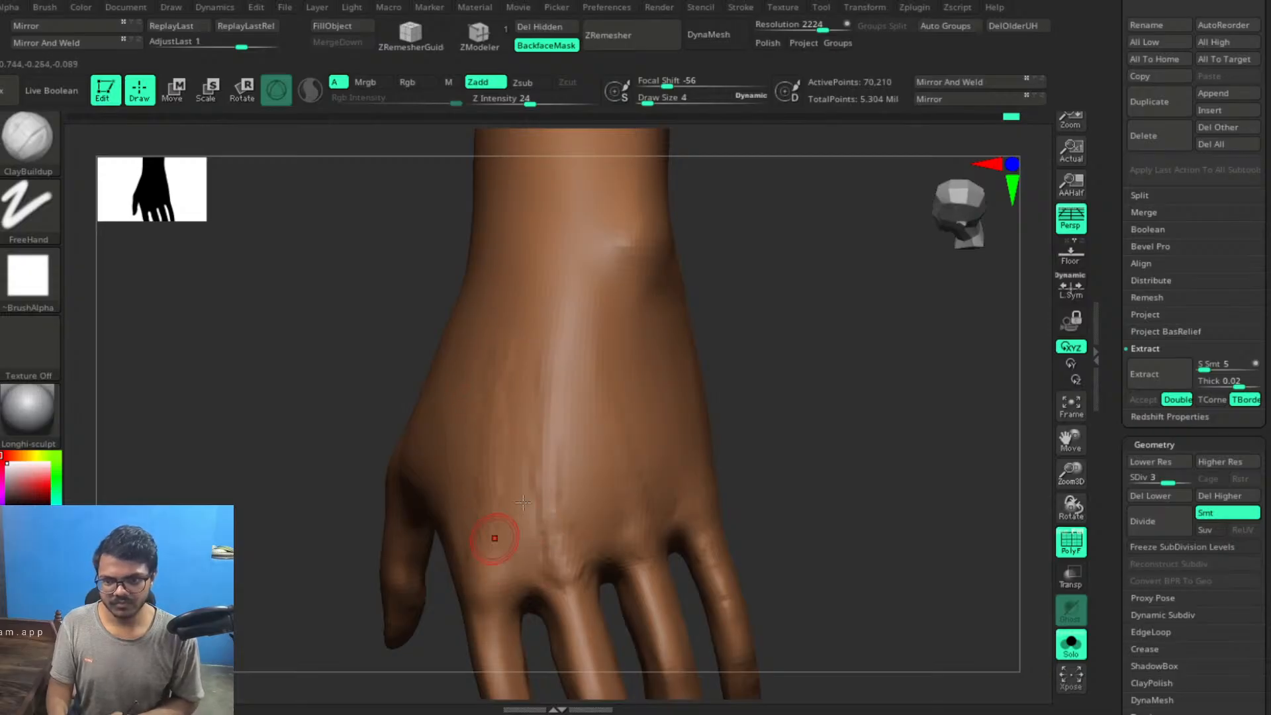
pyautogui.moveTo(794, 403); pyautogui.dragTo(771, 409)
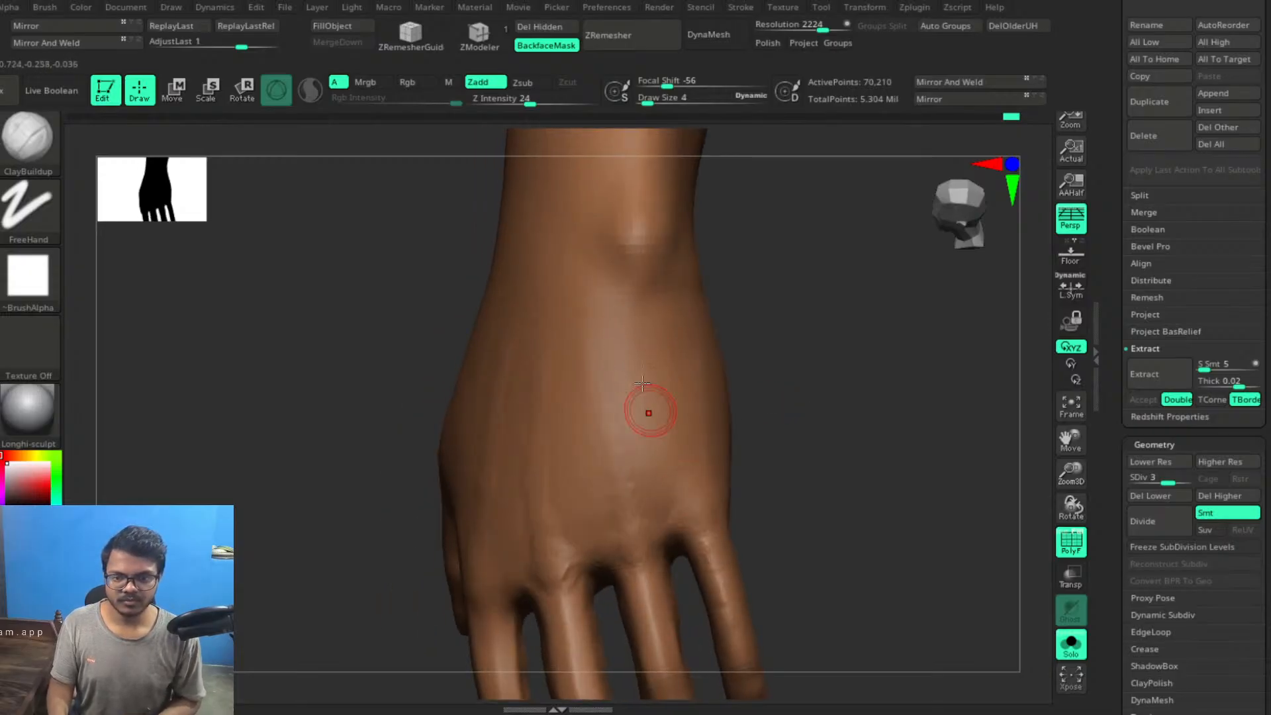
pyautogui.moveTo(623, 338); pyautogui.dragTo(699, 526)
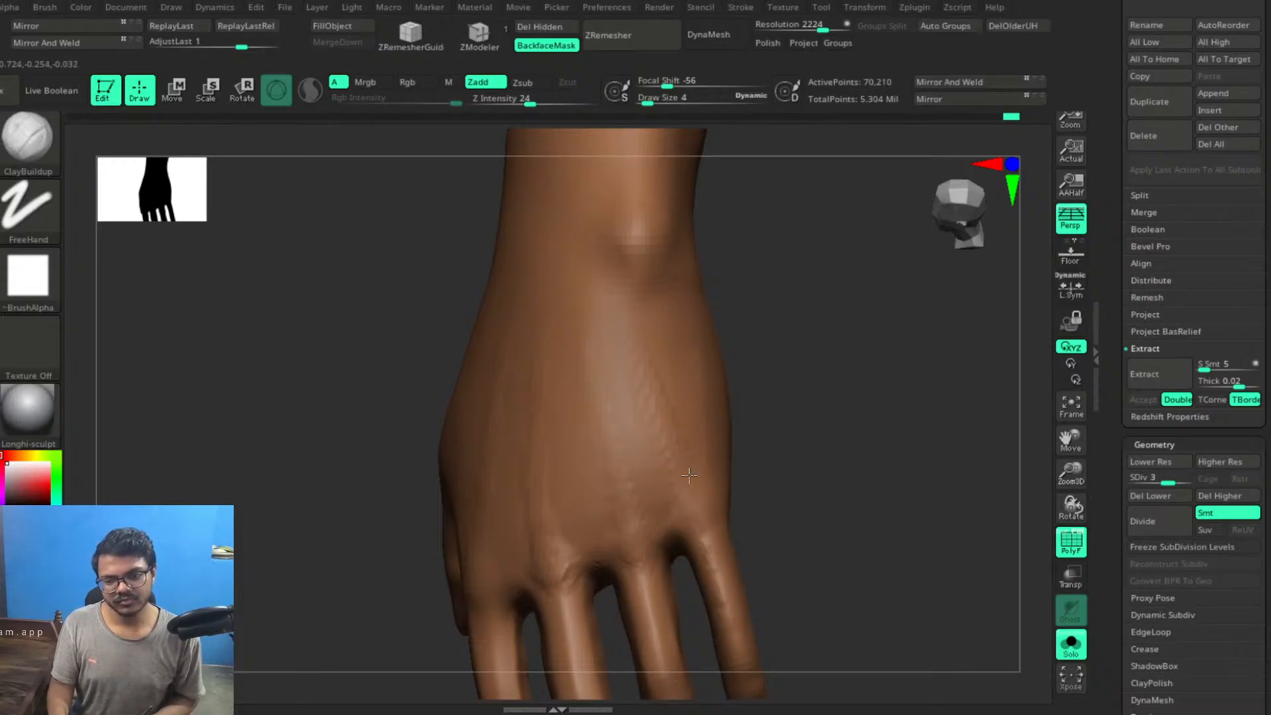
pyautogui.moveTo(778, 430); pyautogui.dragTo(582, 346)
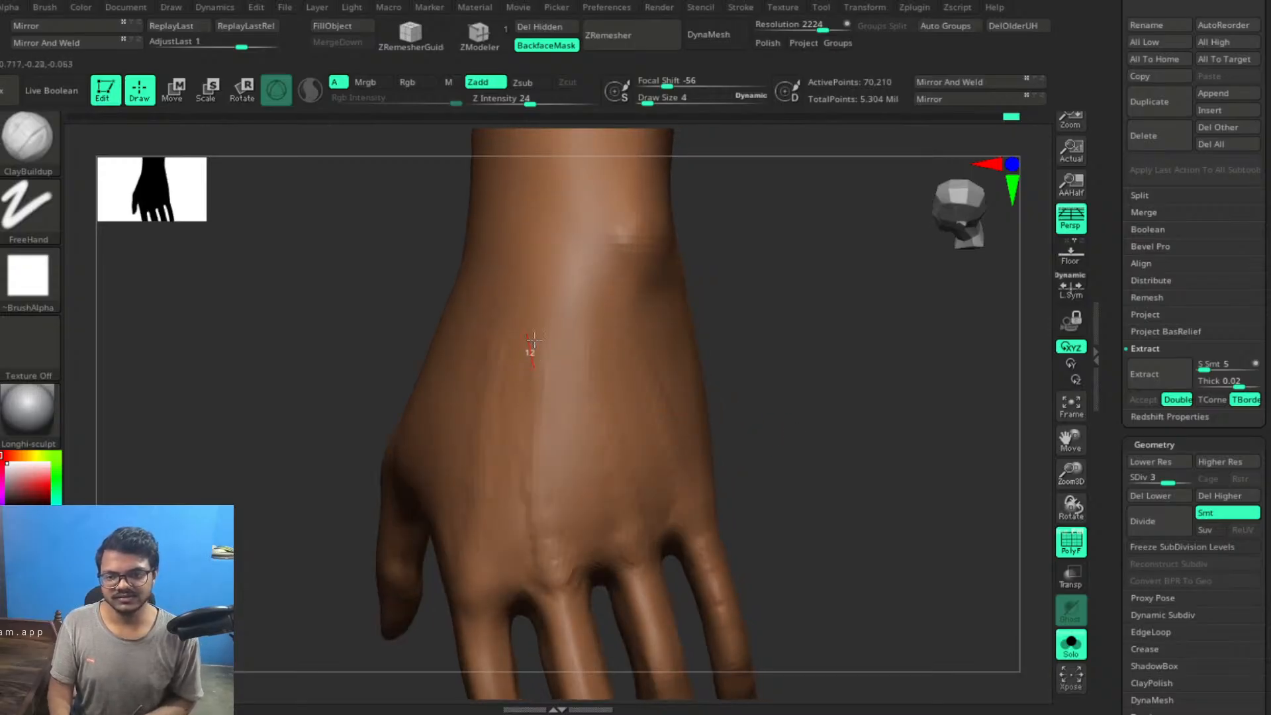
pyautogui.press('shift')
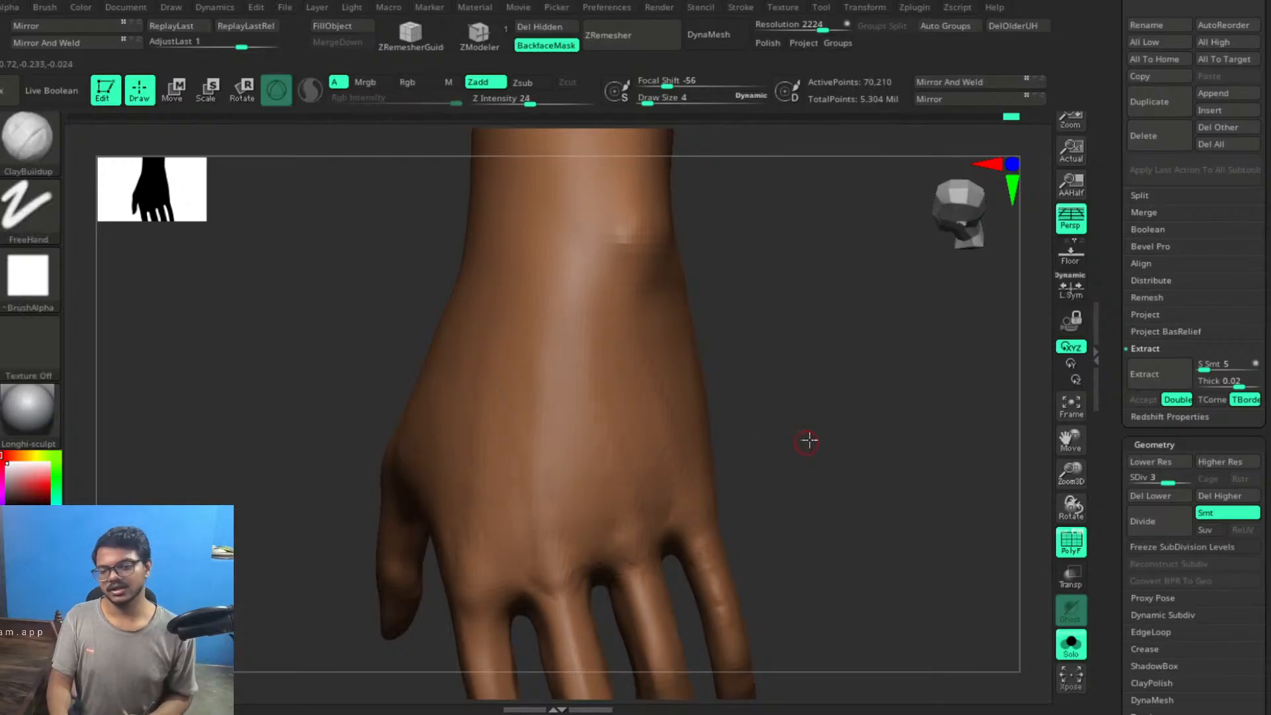
# Smooth the thumb side of the hand and the lengths of the index and middle fingers
pyautogui.moveTo(808, 440)
pyautogui.mouseDown()
pyautogui.moveTo(835, 430)
pyautogui.moveTo(755, 417)
pyautogui.moveTo(800, 363)
pyautogui.moveTo(791, 344)
pyautogui.moveTo(828, 383)
pyautogui.moveTo(859, 378)
pyautogui.moveTo(826, 380)
pyautogui.moveTo(840, 397)
pyautogui.moveTo(794, 391)
pyautogui.mouseUp()
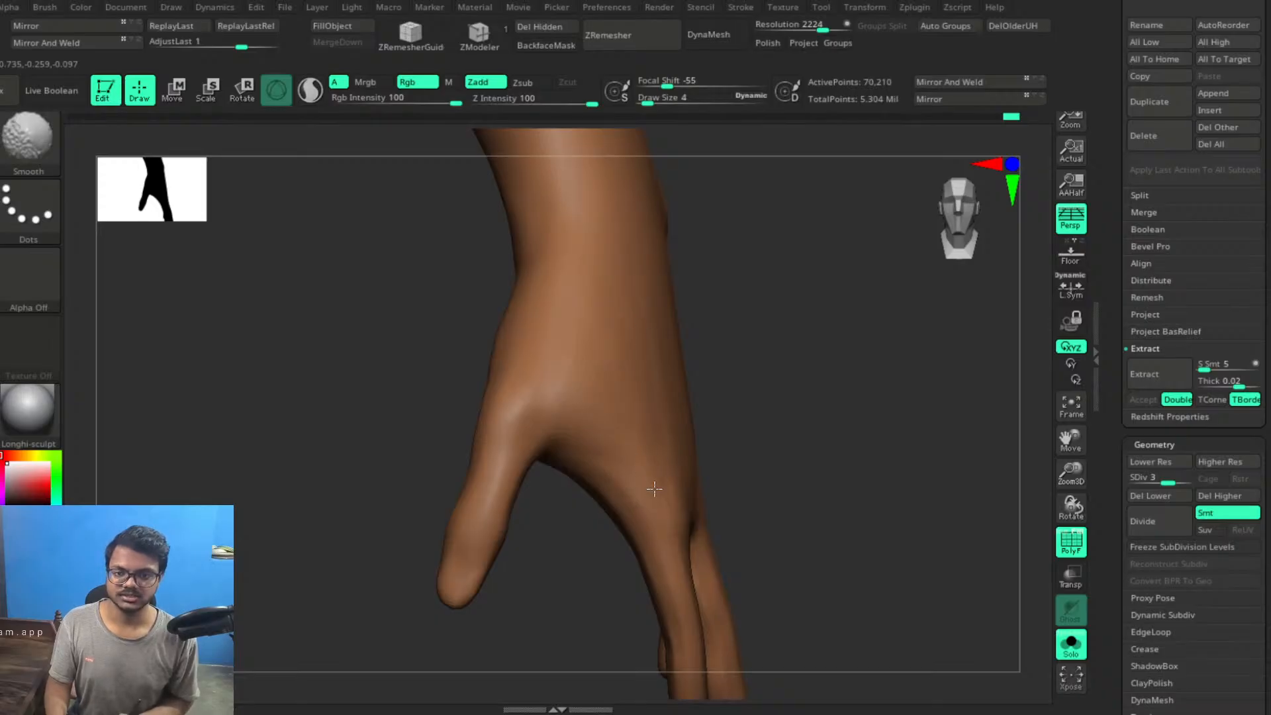
pyautogui.moveTo(828, 465)
pyautogui.mouseDown()
pyautogui.moveTo(837, 380)
pyautogui.moveTo(811, 407)
pyautogui.moveTo(874, 360)
pyautogui.moveTo(836, 349)
pyautogui.moveTo(845, 332)
pyautogui.moveTo(908, 392)
pyautogui.moveTo(873, 307)
pyautogui.moveTo(822, 338)
pyautogui.mouseUp()
pyautogui.press('shift')
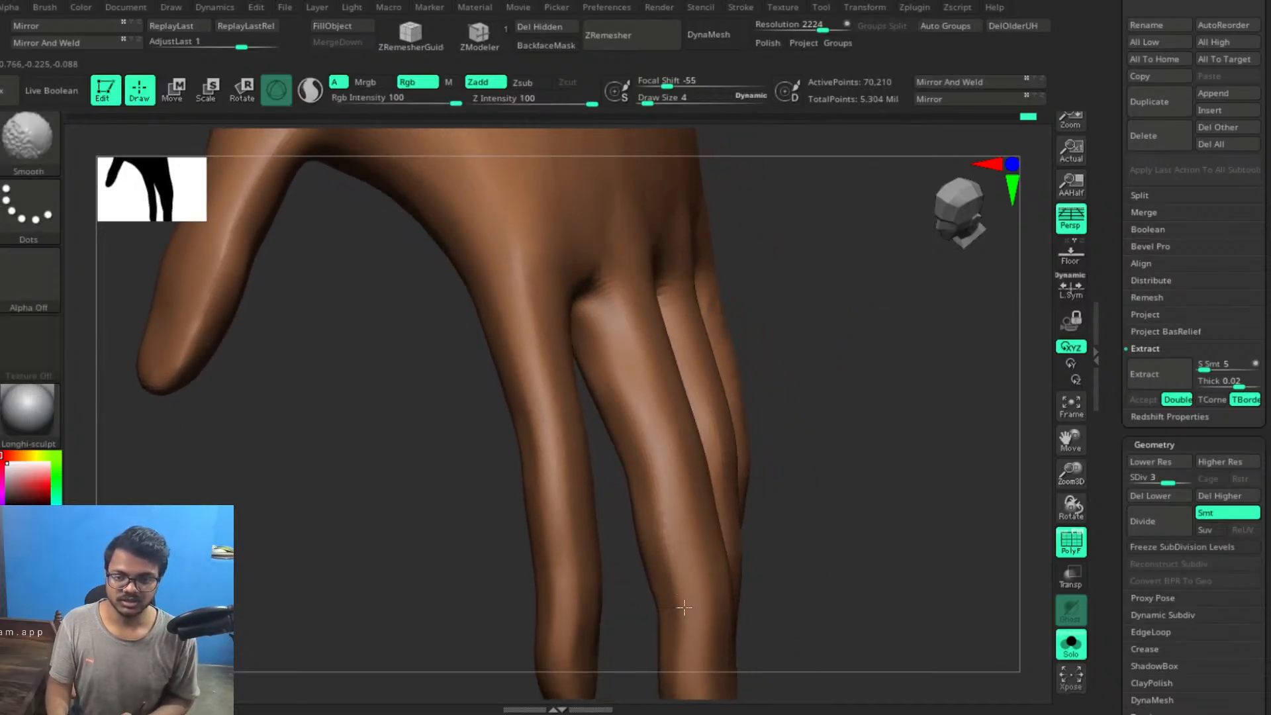
pyautogui.keyDown('alt'); pyautogui.moveTo(875, 417); pyautogui.dragTo(865, 245); pyautogui.keyUp('alt')
pyautogui.keyDown('shift'); pyautogui.moveTo(681, 450); pyautogui.dragTo(664, 525); pyautogui.keyUp('shift')
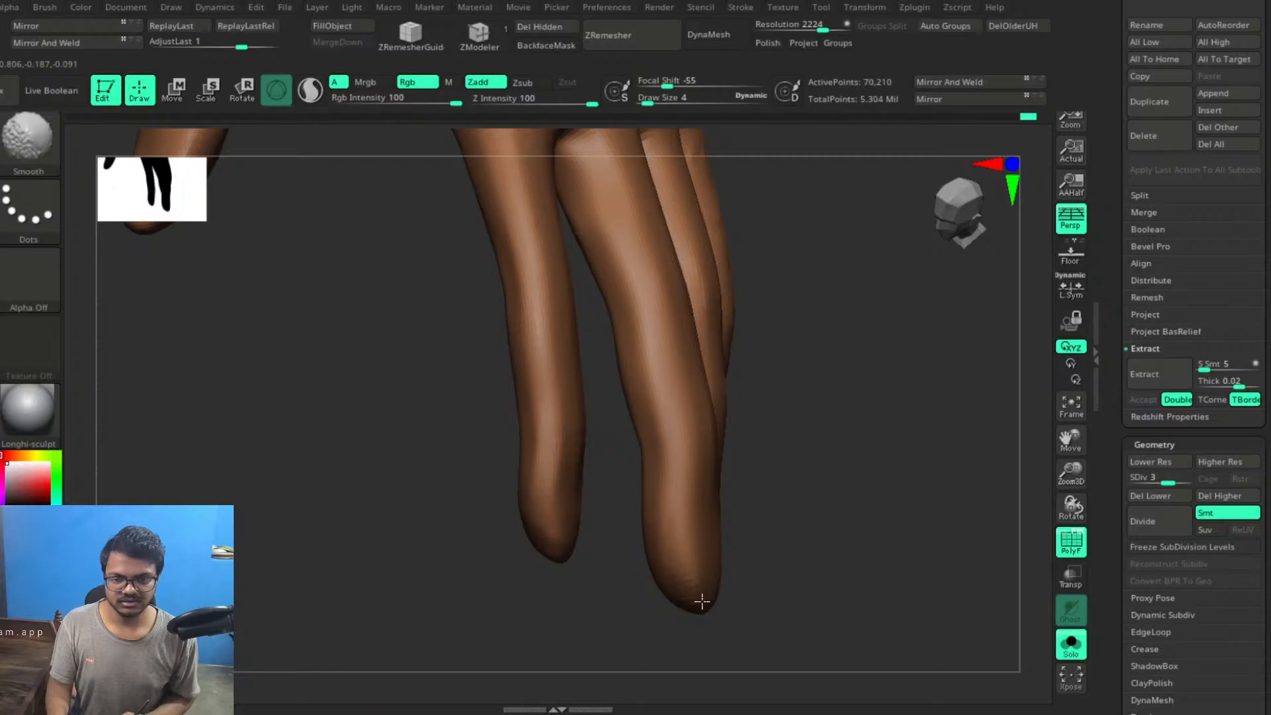
# Smooth the fingertips and end segments of the fingers from the back, side and palm
pyautogui.moveTo(701, 601)
pyautogui.mouseDown()
pyautogui.moveTo(848, 465)
pyautogui.moveTo(788, 463)
pyautogui.mouseUp()
pyautogui.press('shift')
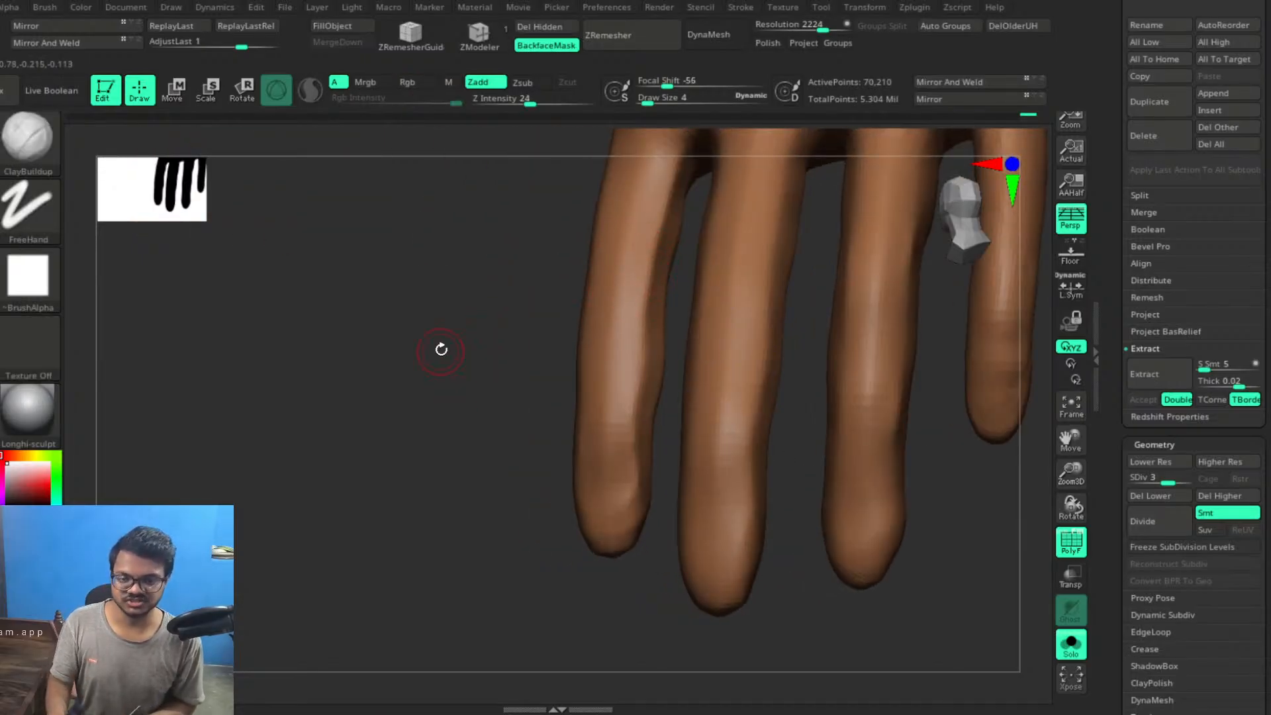
pyautogui.moveTo(441, 349)
pyautogui.mouseDown()
pyautogui.moveTo(501, 386)
pyautogui.moveTo(517, 374)
pyautogui.mouseUp()
pyautogui.press('shift')
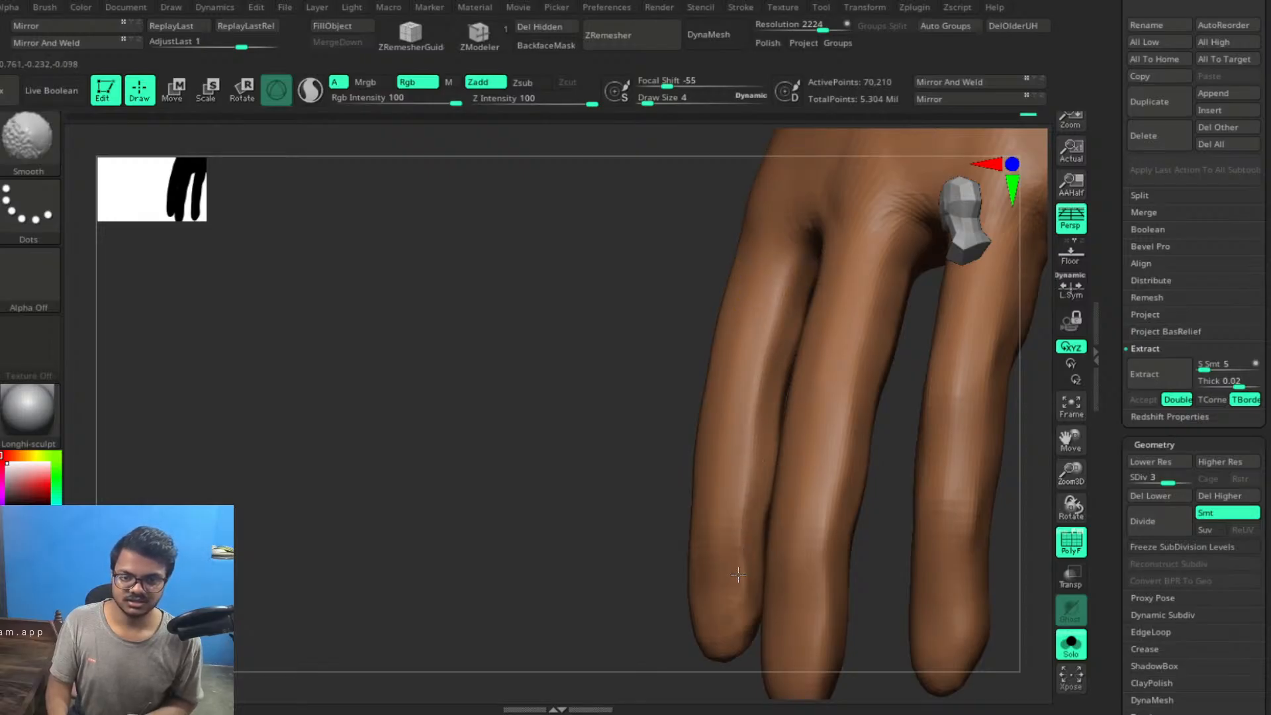
pyautogui.moveTo(508, 557); pyautogui.dragTo(630, 495)
pyautogui.press('shift')
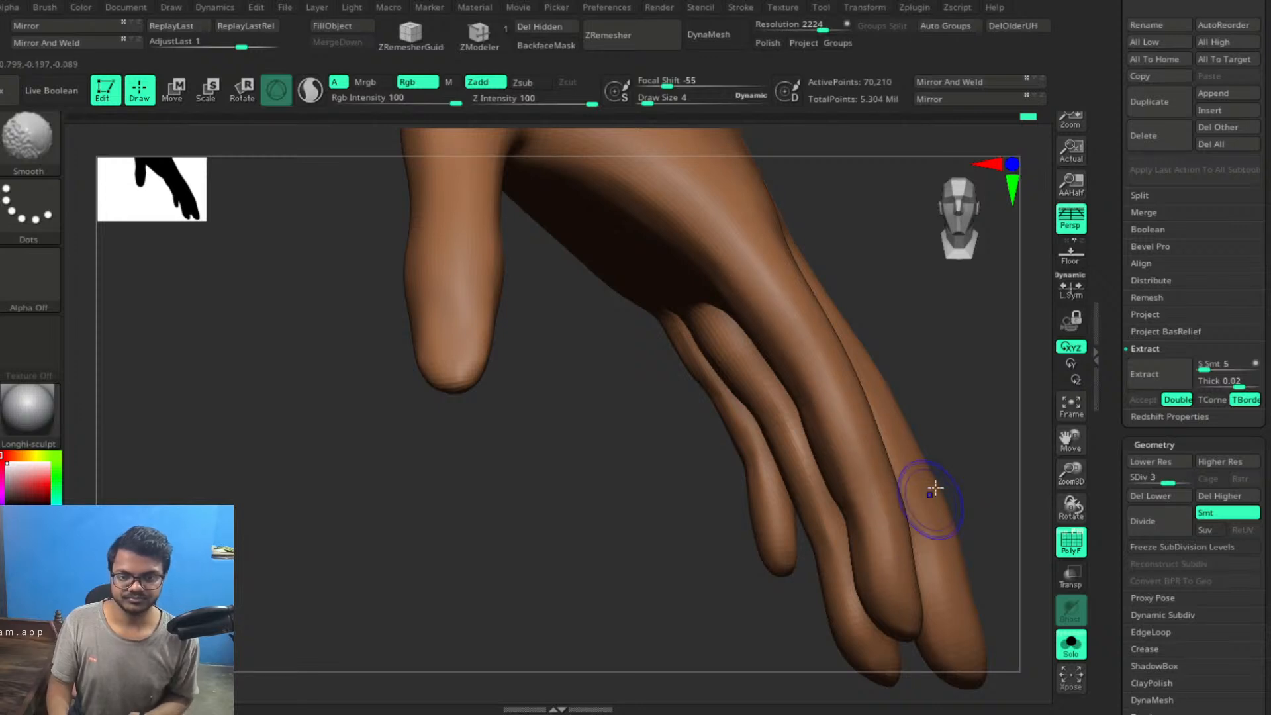
pyautogui.moveTo(973, 424)
pyautogui.mouseDown()
pyautogui.moveTo(1011, 346)
pyautogui.moveTo(962, 369)
pyautogui.moveTo(892, 457)
pyautogui.moveTo(922, 388)
pyautogui.moveTo(727, 348)
pyautogui.mouseUp()
pyautogui.press('shift')
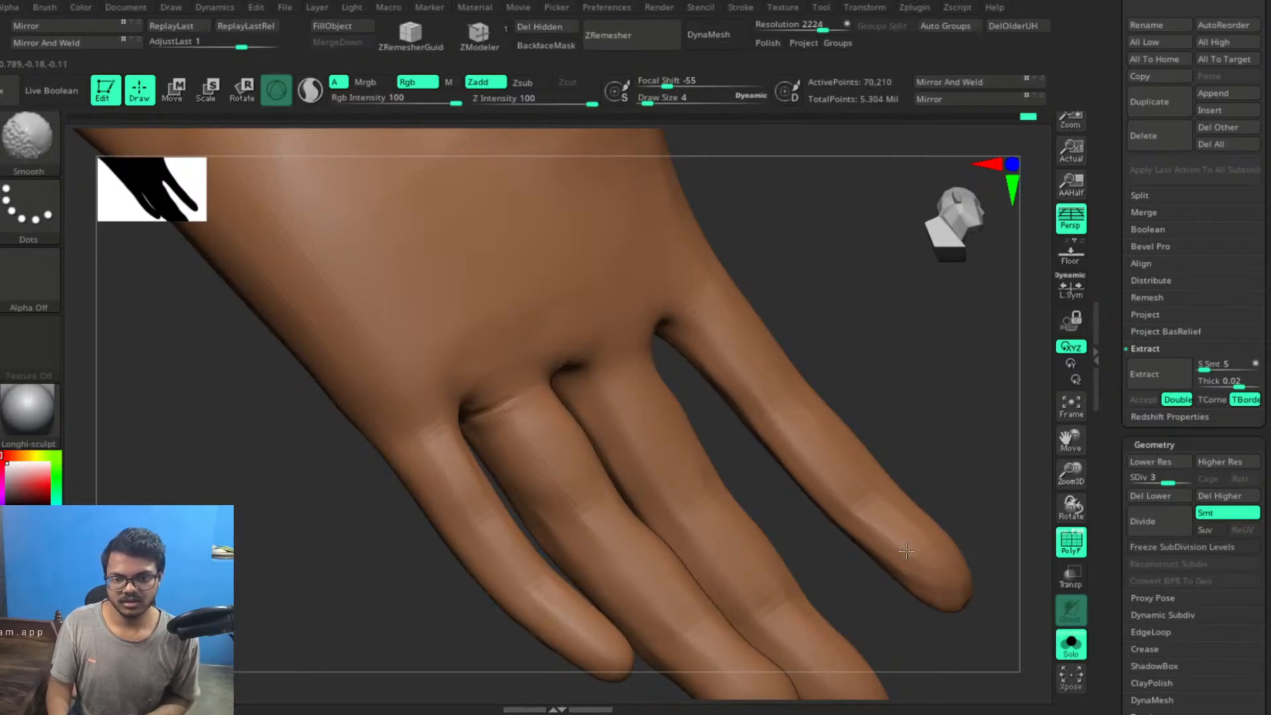
# Build up the middle finger's base on the palm side with ClayBuildup and smooth its first segment
pyautogui.moveTo(930, 420)
pyautogui.mouseDown()
pyautogui.moveTo(944, 335)
pyautogui.moveTo(973, 300)
pyautogui.moveTo(941, 303)
pyautogui.mouseUp()
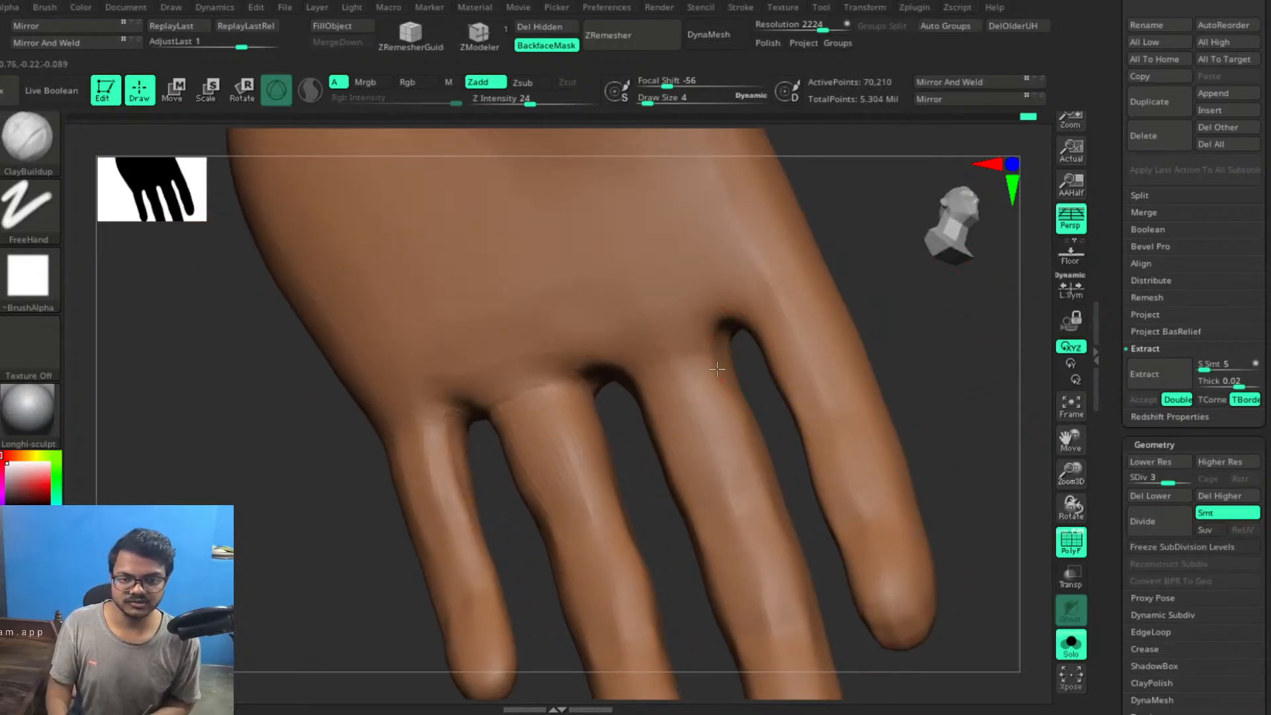
pyautogui.moveTo(953, 346); pyautogui.dragTo(764, 347)
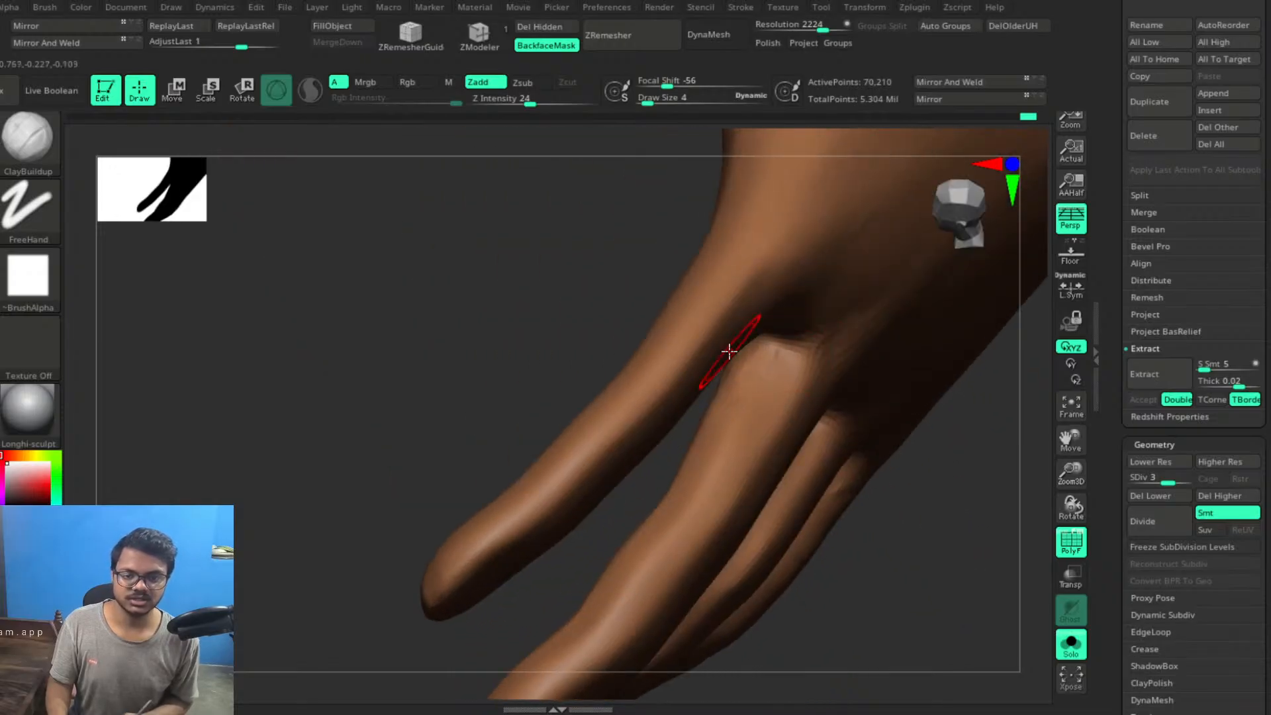
pyautogui.moveTo(531, 350); pyautogui.dragTo(768, 343)
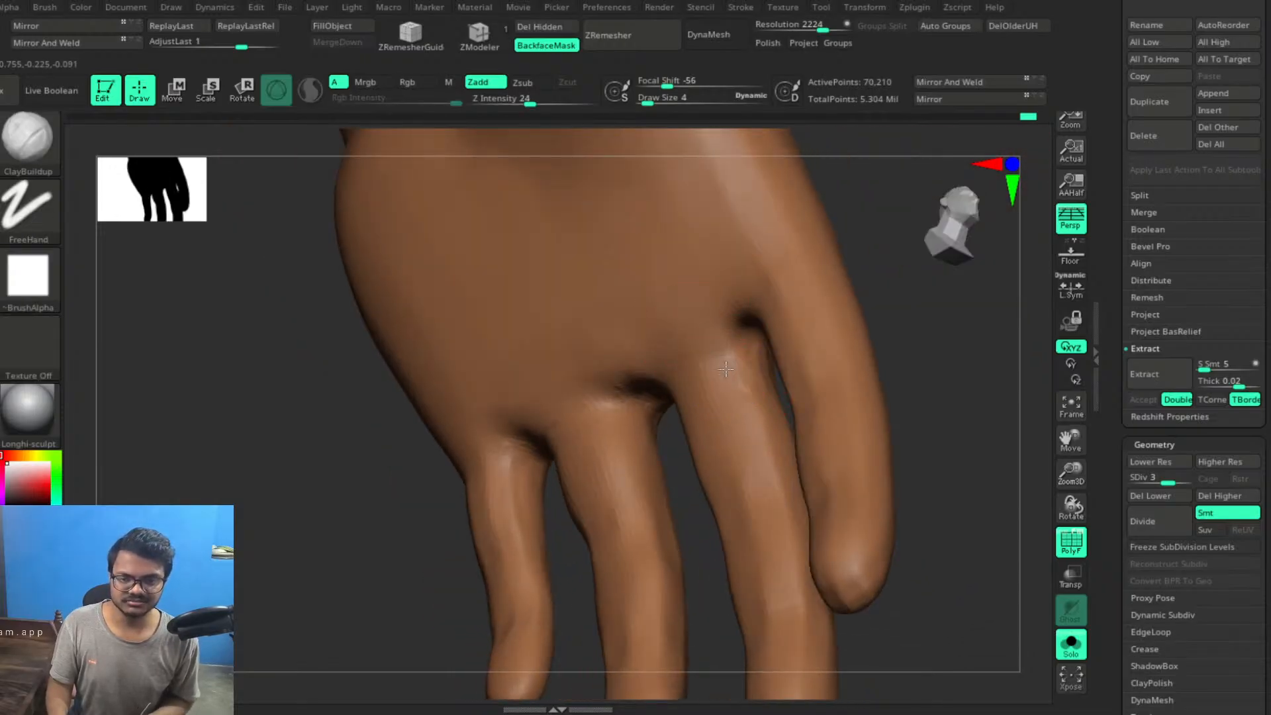
pyautogui.moveTo(970, 331); pyautogui.dragTo(732, 392)
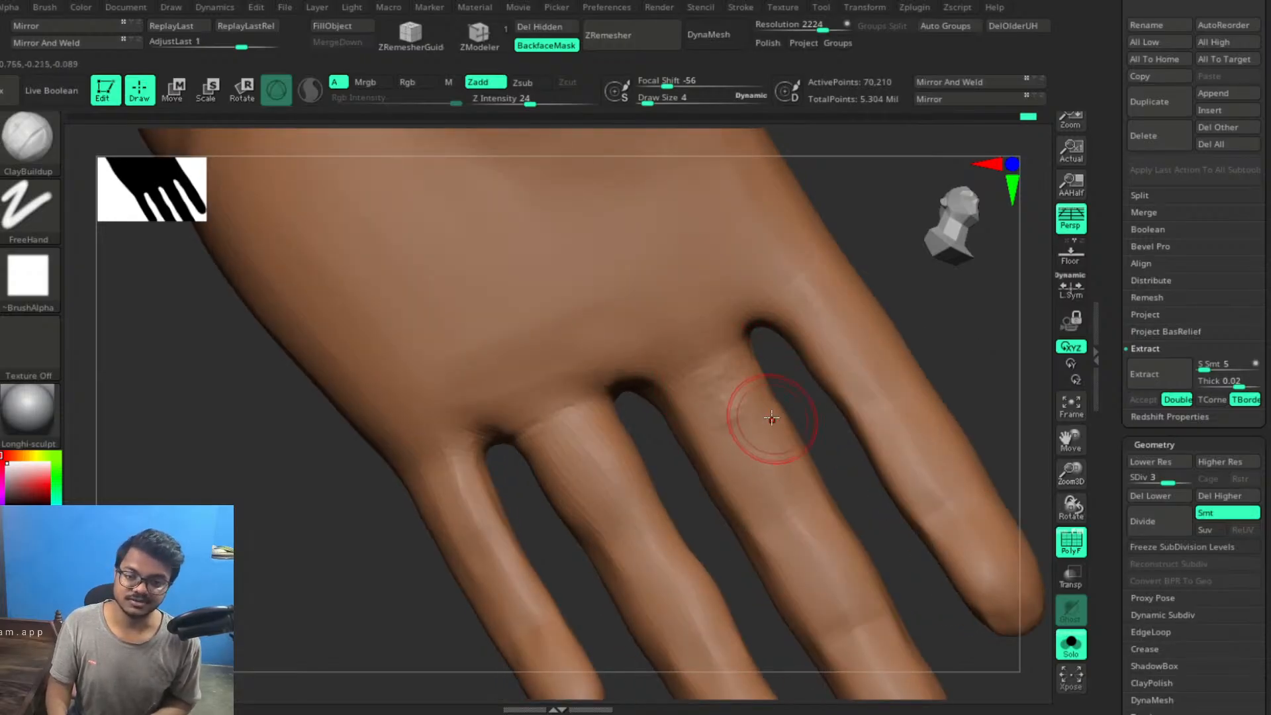
pyautogui.keyDown('shift'); pyautogui.moveTo(733, 438); pyautogui.dragTo(721, 389); pyautogui.keyUp('shift')
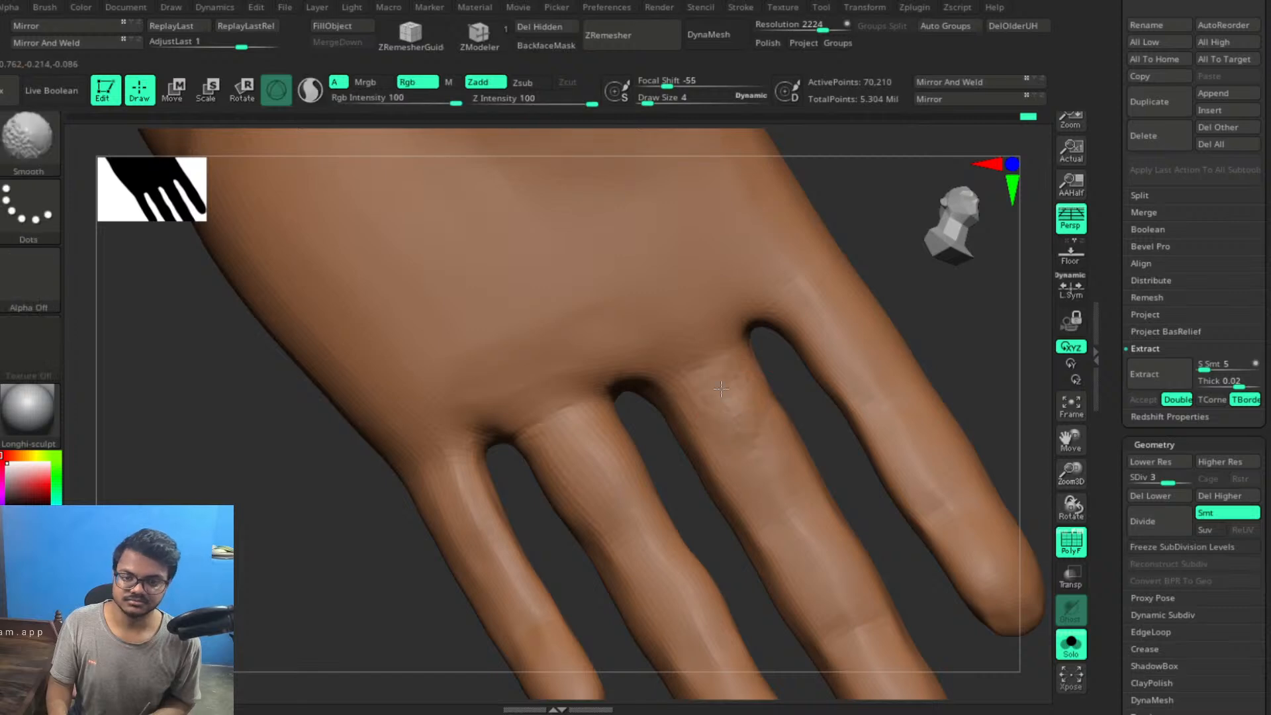
pyautogui.moveTo(769, 465)
pyautogui.keyDown('shift'); pyautogui.mouseDown()
pyautogui.moveTo(757, 463)
pyautogui.moveTo(758, 480)
pyautogui.mouseUp(); pyautogui.keyUp('shift')
# Refine the palm side of the middle and ring fingers by smoothing around their joints
pyautogui.moveTo(839, 482); pyautogui.dragTo(838, 473)
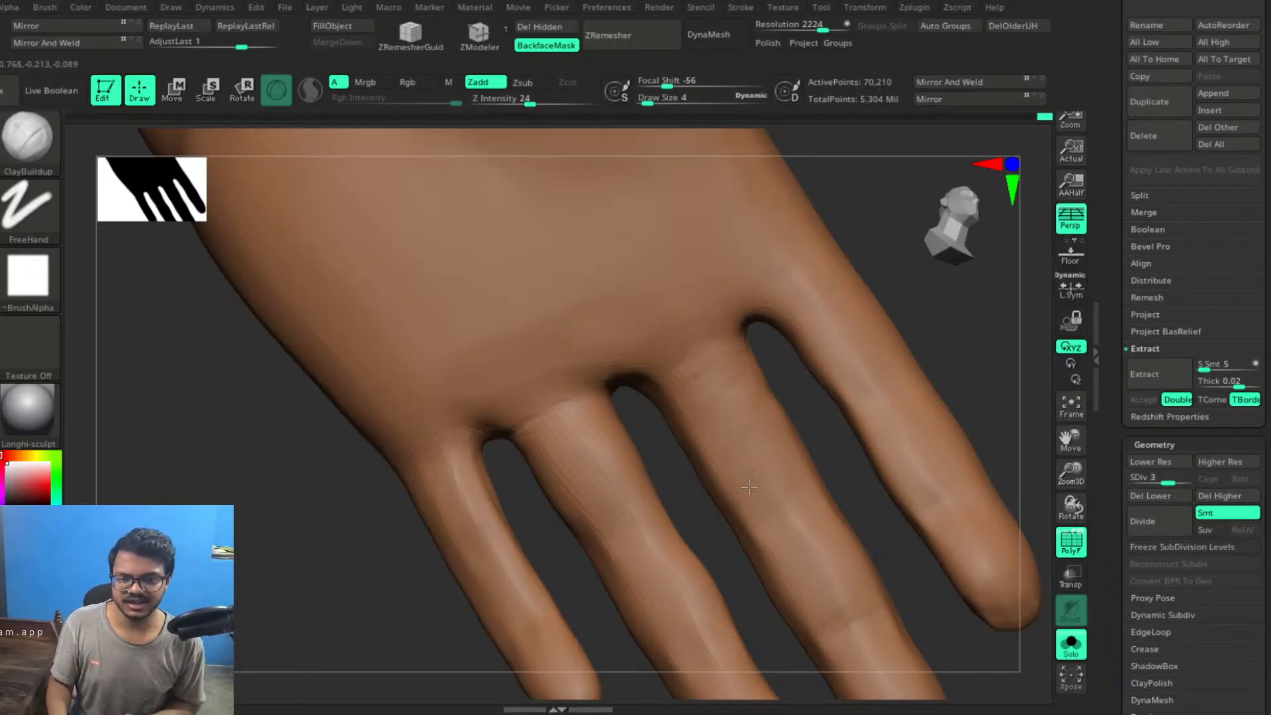
pyautogui.keyDown('alt'); pyautogui.moveTo(876, 497); pyautogui.dragTo(842, 456); pyautogui.keyUp('alt')
pyautogui.press('shift')
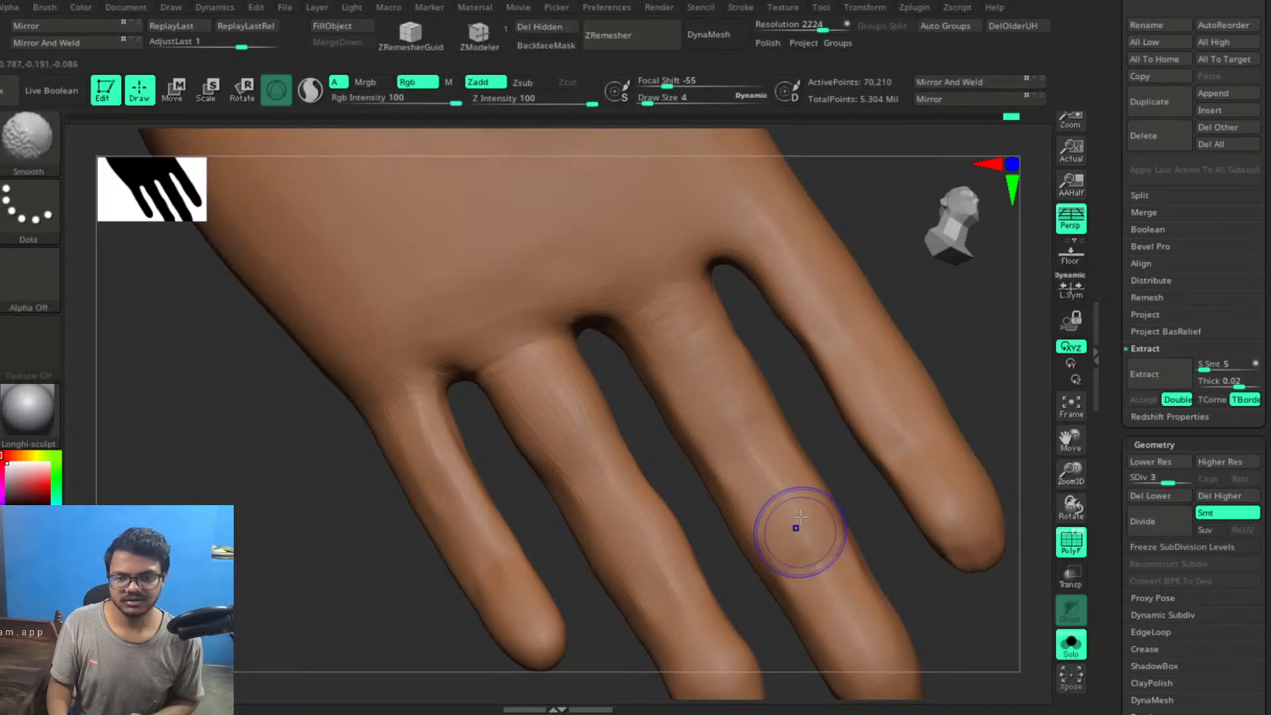
pyautogui.moveTo(801, 517)
pyautogui.keyDown('shift'); pyautogui.mouseDown()
pyautogui.moveTo(787, 499)
pyautogui.moveTo(825, 566)
pyautogui.moveTo(809, 546)
pyautogui.mouseUp(); pyautogui.keyUp('shift')
pyautogui.keyDown('shift'); pyautogui.moveTo(666, 531); pyautogui.dragTo(670, 579); pyautogui.keyUp('shift')
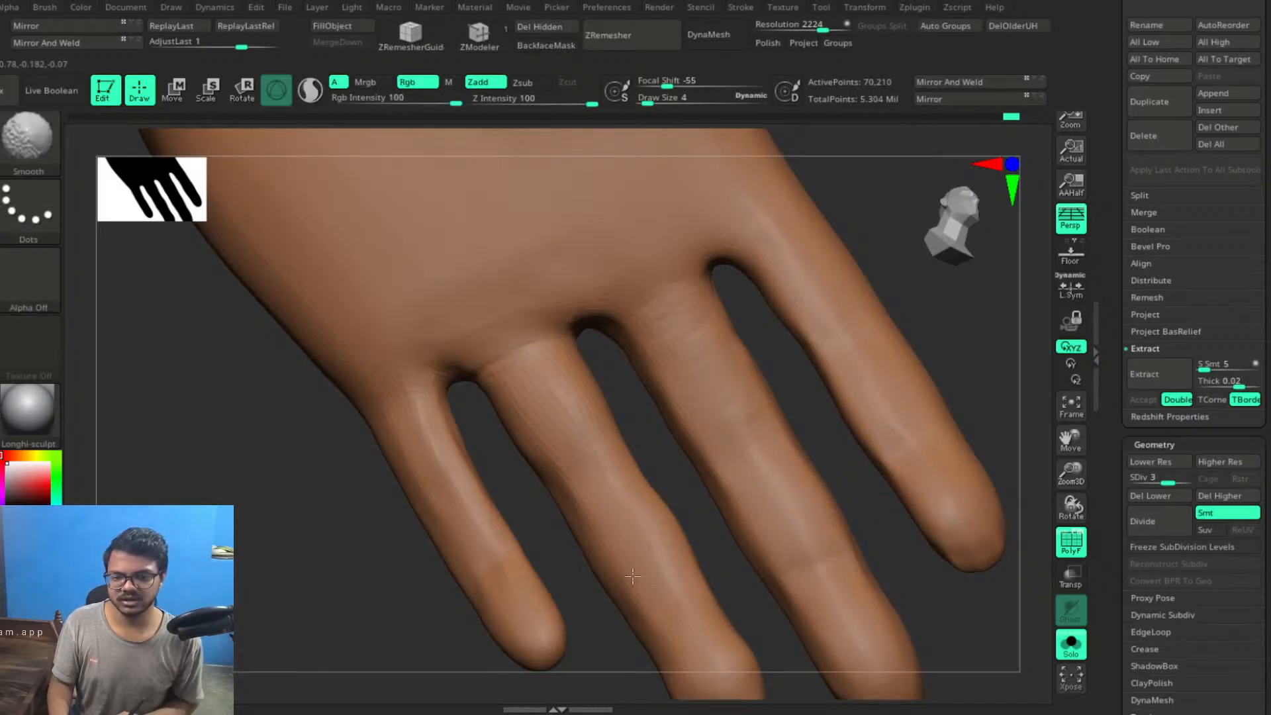
# Add clay to the palm pad at the ring finger's base and smooth it into the palm
pyautogui.moveTo(554, 413)
pyautogui.keyDown('shift'); pyautogui.mouseDown()
pyautogui.moveTo(528, 362)
pyautogui.moveTo(488, 335)
pyautogui.moveTo(466, 366)
pyautogui.mouseUp(); pyautogui.keyUp('shift')
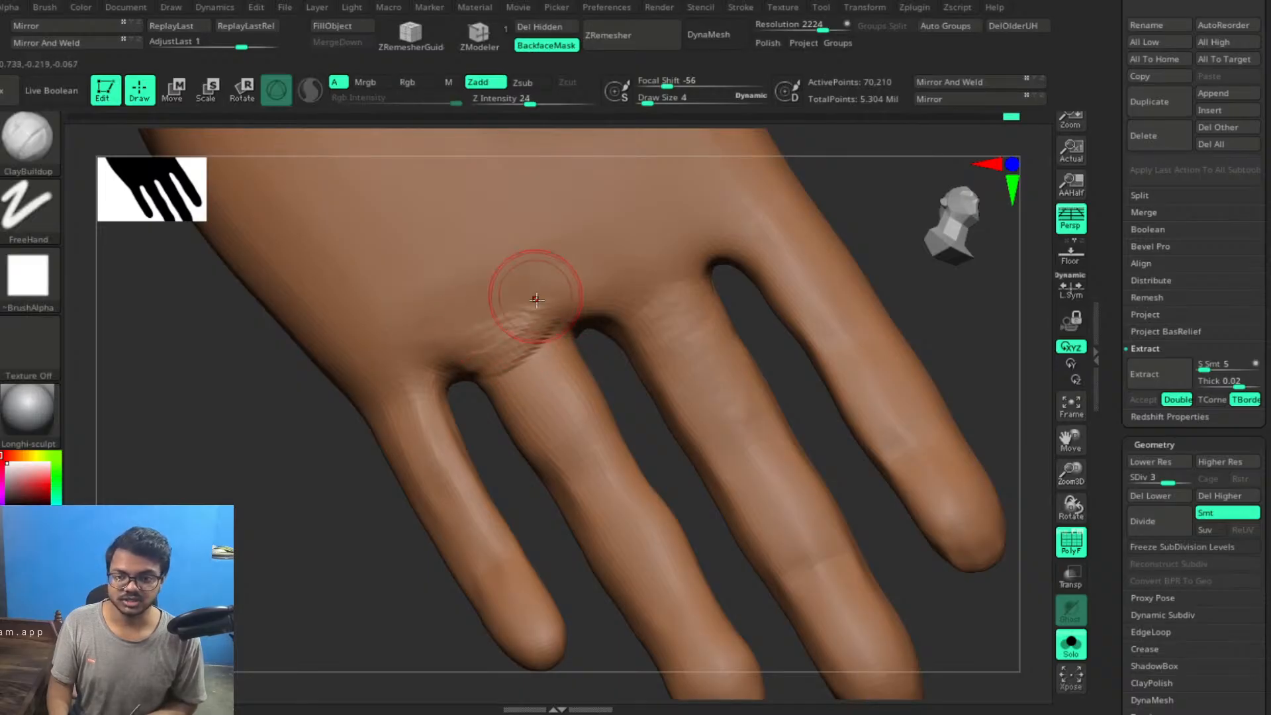
pyautogui.moveTo(535, 299)
pyautogui.mouseDown()
pyautogui.moveTo(470, 329)
pyautogui.moveTo(456, 360)
pyautogui.moveTo(485, 368)
pyautogui.mouseUp()
pyautogui.moveTo(564, 291)
pyautogui.keyDown('shift'); pyautogui.mouseDown()
pyautogui.moveTo(469, 337)
pyautogui.moveTo(465, 308)
pyautogui.moveTo(486, 348)
pyautogui.moveTo(534, 327)
pyautogui.mouseUp(); pyautogui.keyUp('shift')
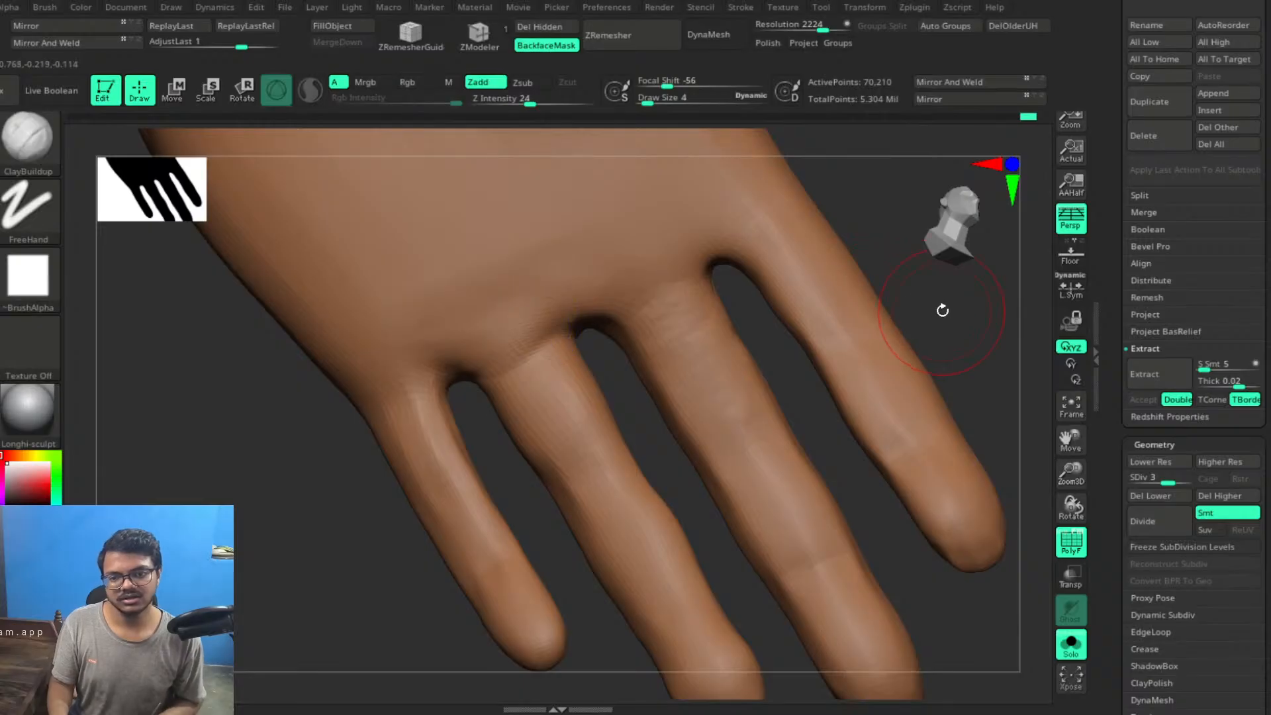
# Add clay across the palm pads at the bases of the middle and ring fingers and smooth it into the palm
pyautogui.keyDown('alt'); pyautogui.moveTo(934, 327); pyautogui.dragTo(907, 385); pyautogui.keyUp('alt')
pyautogui.moveTo(673, 290)
pyautogui.mouseDown()
pyautogui.moveTo(575, 357)
pyautogui.moveTo(624, 322)
pyautogui.moveTo(529, 361)
pyautogui.mouseUp()
pyautogui.moveTo(610, 300)
pyautogui.keyDown('shift'); pyautogui.mouseDown()
pyautogui.moveTo(686, 314)
pyautogui.moveTo(643, 320)
pyautogui.mouseUp(); pyautogui.keyUp('shift')
pyautogui.keyDown('shift'); pyautogui.moveTo(643, 315); pyautogui.dragTo(665, 279); pyautogui.keyUp('shift')
# Build up the palm pad above the ring finger's base with ClayBuildup and smooth it
pyautogui.moveTo(537, 326); pyautogui.dragTo(547, 341)
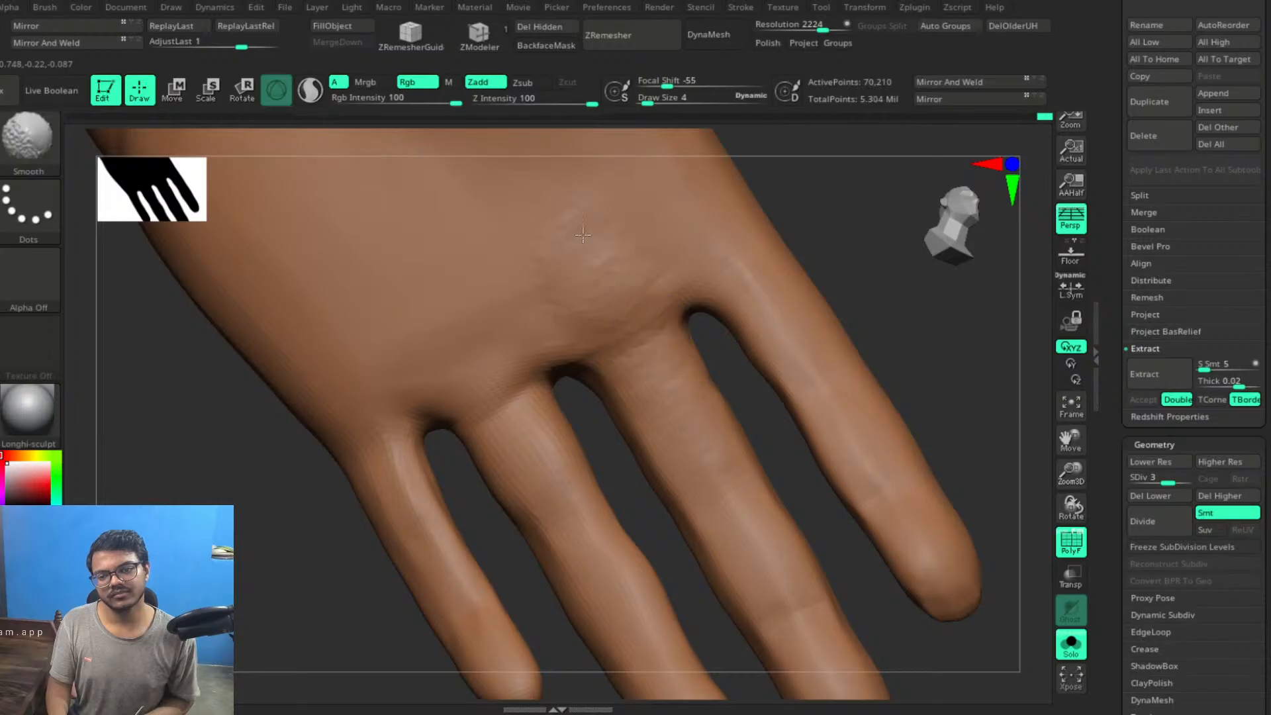
pyautogui.moveTo(908, 341); pyautogui.dragTo(870, 320)
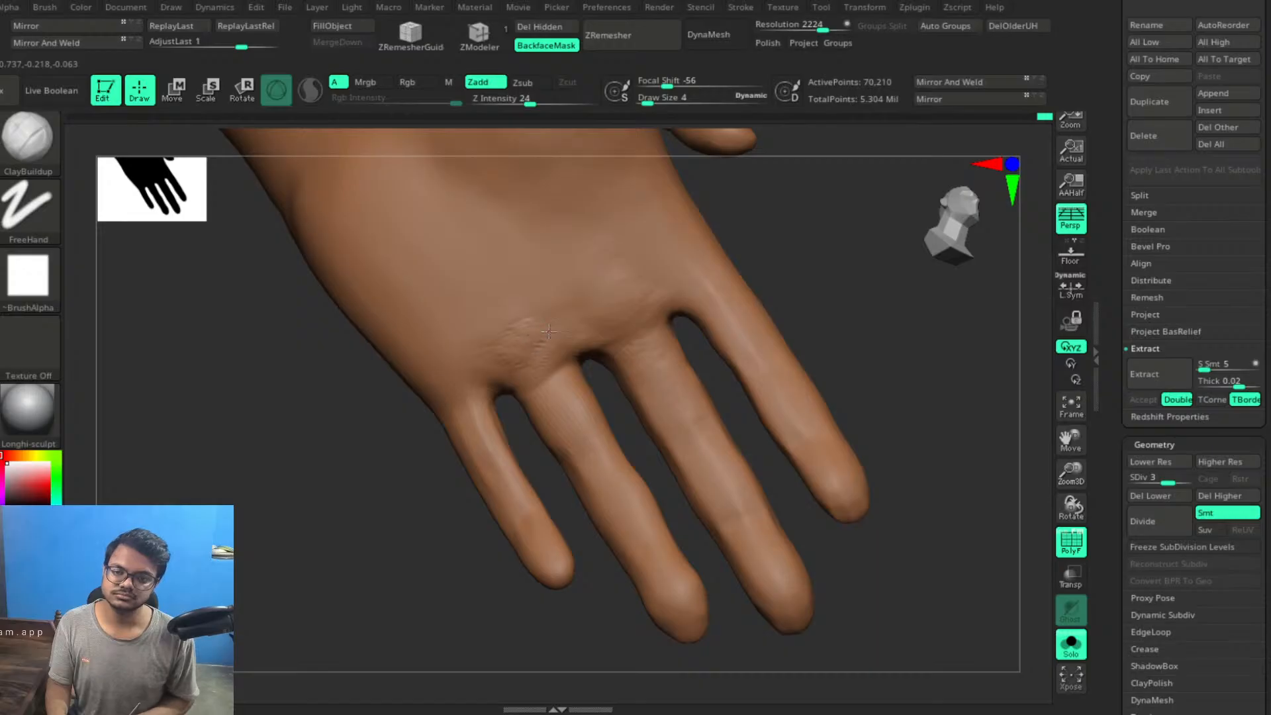
pyautogui.press('shift')
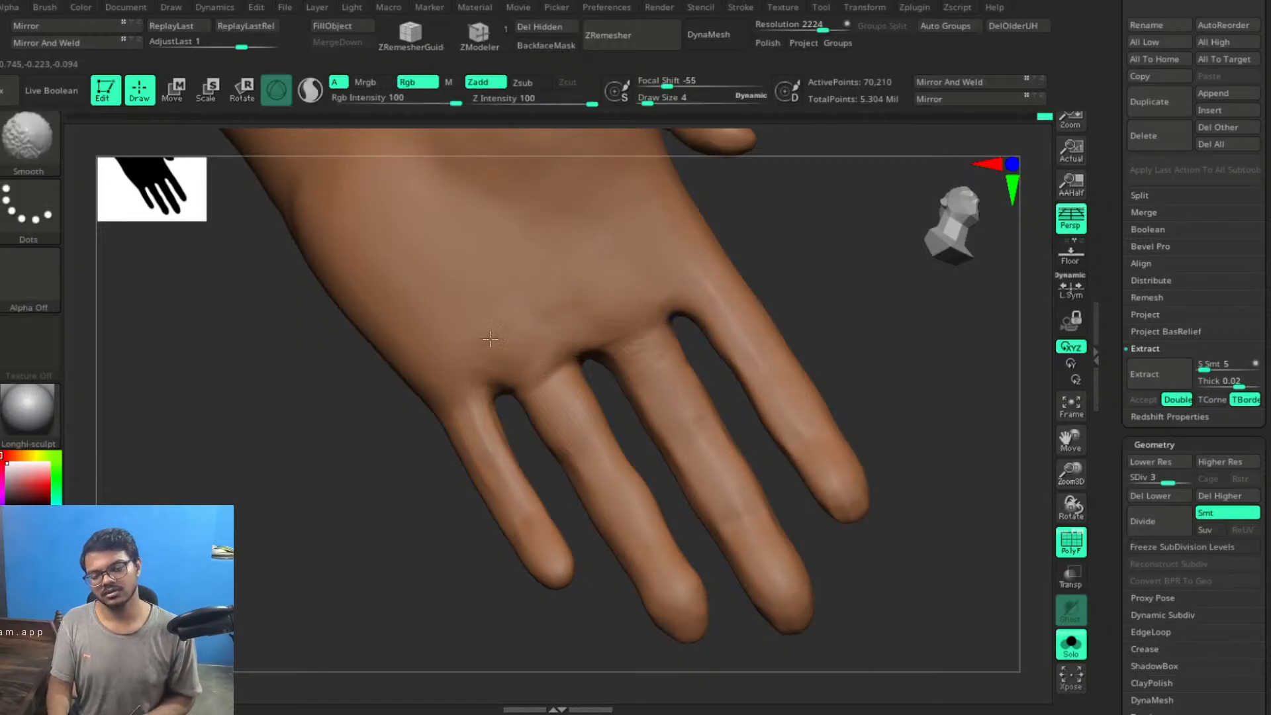
pyautogui.moveTo(860, 304)
pyautogui.mouseDown()
pyautogui.moveTo(825, 358)
pyautogui.moveTo(805, 320)
pyautogui.moveTo(858, 361)
pyautogui.moveTo(817, 341)
pyautogui.moveTo(817, 364)
pyautogui.mouseUp()
pyautogui.press('shift')
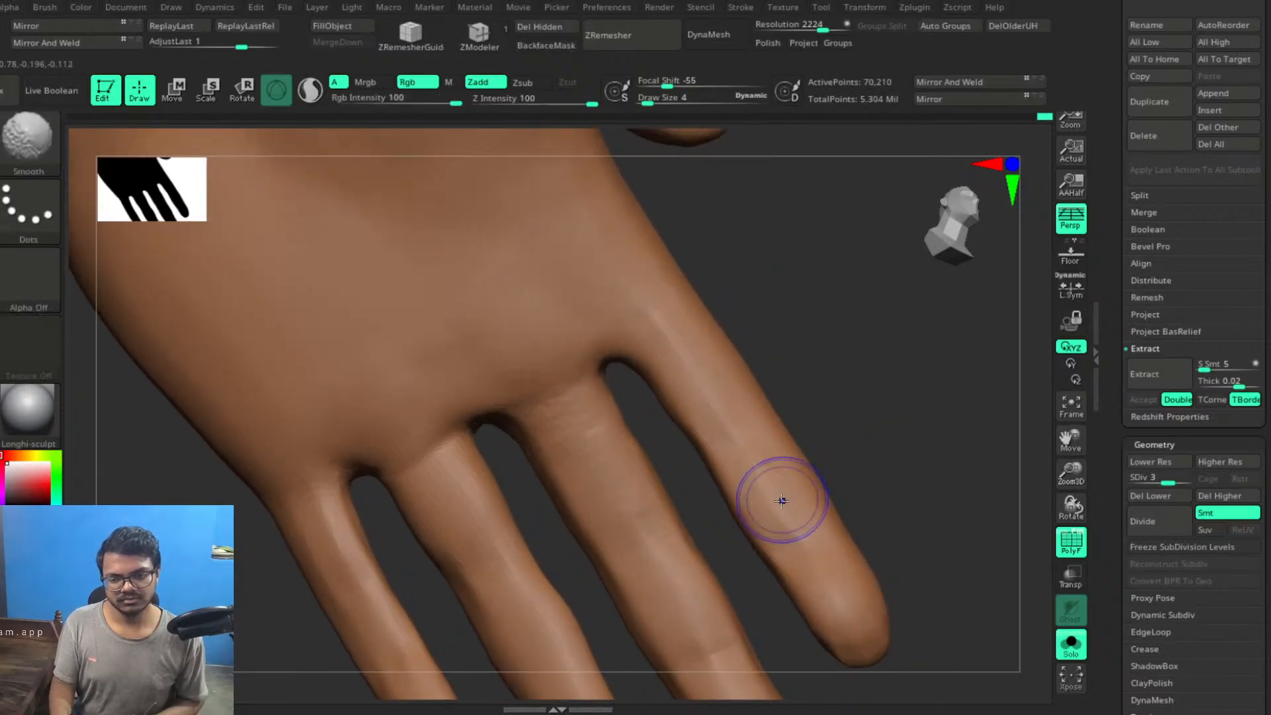
# Smooth the index finger's palm side from the end joint up to its base
pyautogui.keyDown('shift'); pyautogui.moveTo(781, 500); pyautogui.dragTo(762, 492); pyautogui.keyUp('shift')
pyautogui.moveTo(813, 416)
pyautogui.mouseDown()
pyautogui.moveTo(852, 420)
pyautogui.moveTo(824, 456)
pyautogui.mouseUp()
pyautogui.keyDown('shift'); pyautogui.moveTo(771, 543); pyautogui.dragTo(755, 542); pyautogui.keyUp('shift')
pyautogui.moveTo(673, 423)
pyautogui.keyDown('shift'); pyautogui.mouseDown()
pyautogui.moveTo(653, 391)
pyautogui.moveTo(668, 419)
pyautogui.moveTo(672, 389)
pyautogui.moveTo(640, 339)
pyautogui.mouseUp(); pyautogui.keyUp('shift')
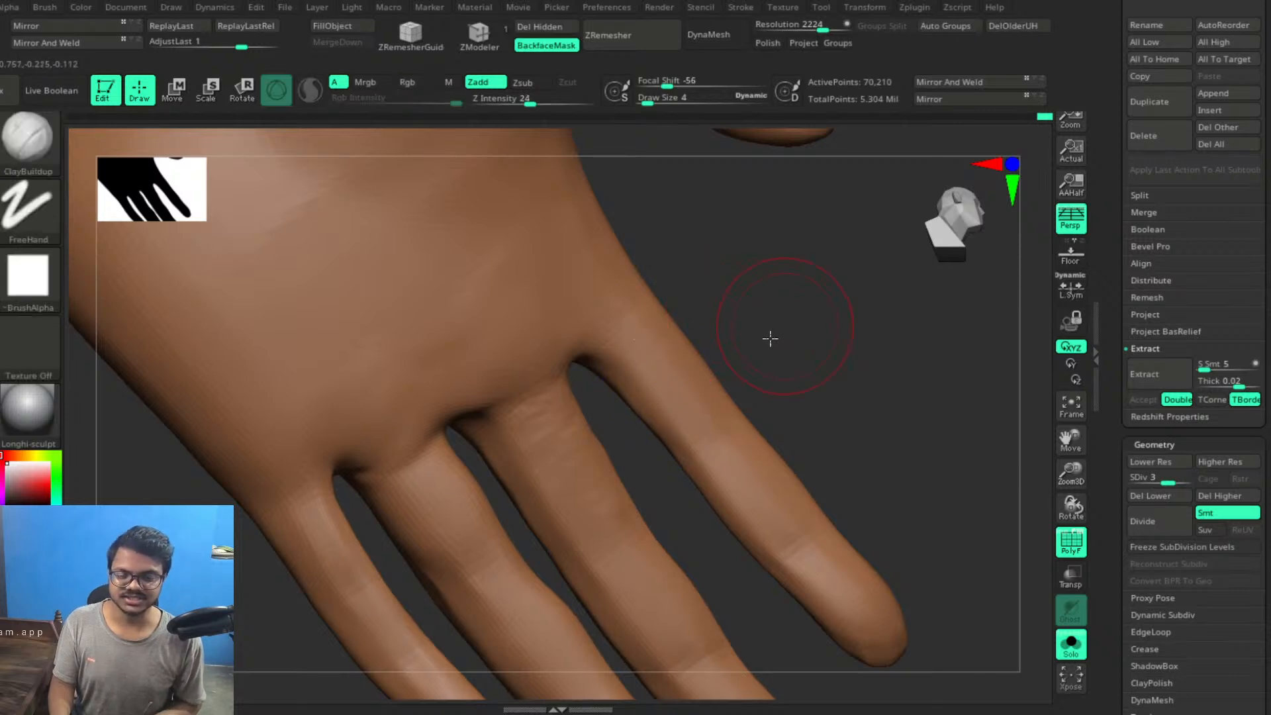
# Smooth the ends of the ring and middle fingers on their back side, rounding the fingertips
pyautogui.moveTo(766, 335)
pyautogui.mouseDown()
pyautogui.moveTo(865, 340)
pyautogui.moveTo(865, 417)
pyautogui.moveTo(814, 318)
pyautogui.moveTo(879, 448)
pyautogui.moveTo(862, 466)
pyautogui.moveTo(840, 389)
pyautogui.moveTo(837, 403)
pyautogui.moveTo(852, 406)
pyautogui.moveTo(808, 402)
pyautogui.moveTo(845, 369)
pyautogui.moveTo(882, 496)
pyautogui.moveTo(907, 463)
pyautogui.moveTo(797, 402)
pyautogui.moveTo(896, 375)
pyautogui.moveTo(756, 453)
pyautogui.moveTo(797, 418)
pyautogui.moveTo(885, 434)
pyautogui.mouseUp()
pyautogui.press('shift')
pyautogui.press('shift')
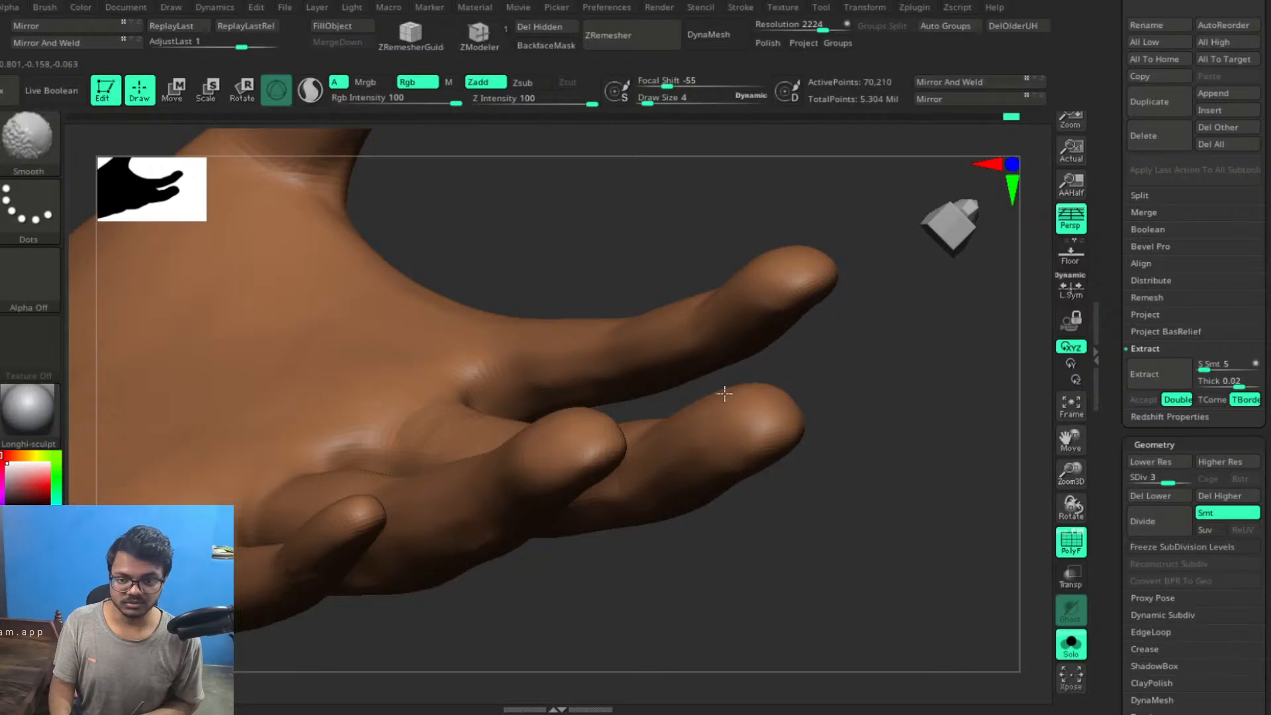
pyautogui.moveTo(724, 394)
pyautogui.mouseDown()
pyautogui.moveTo(743, 329)
pyautogui.moveTo(681, 375)
pyautogui.mouseUp()
pyautogui.press('shift')
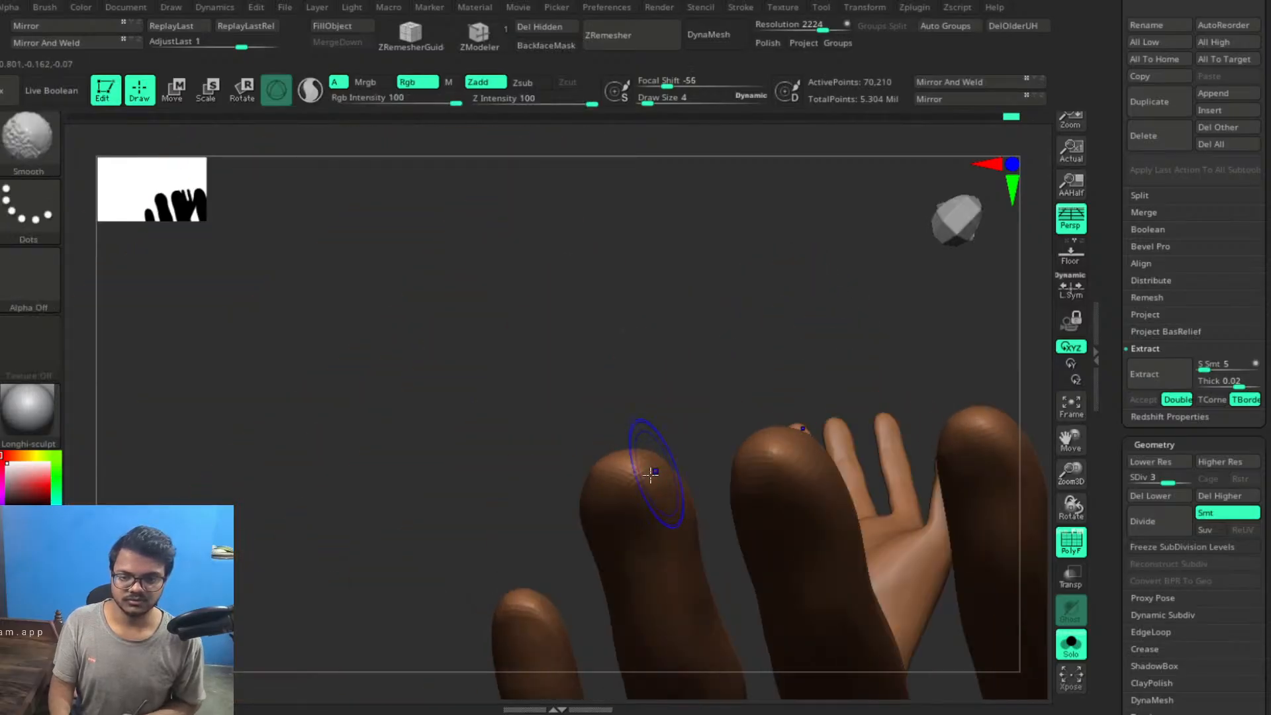
pyautogui.keyDown('shift'); pyautogui.moveTo(651, 474); pyautogui.dragTo(632, 486); pyautogui.keyUp('shift')
pyautogui.moveTo(675, 381); pyautogui.dragTo(681, 355)
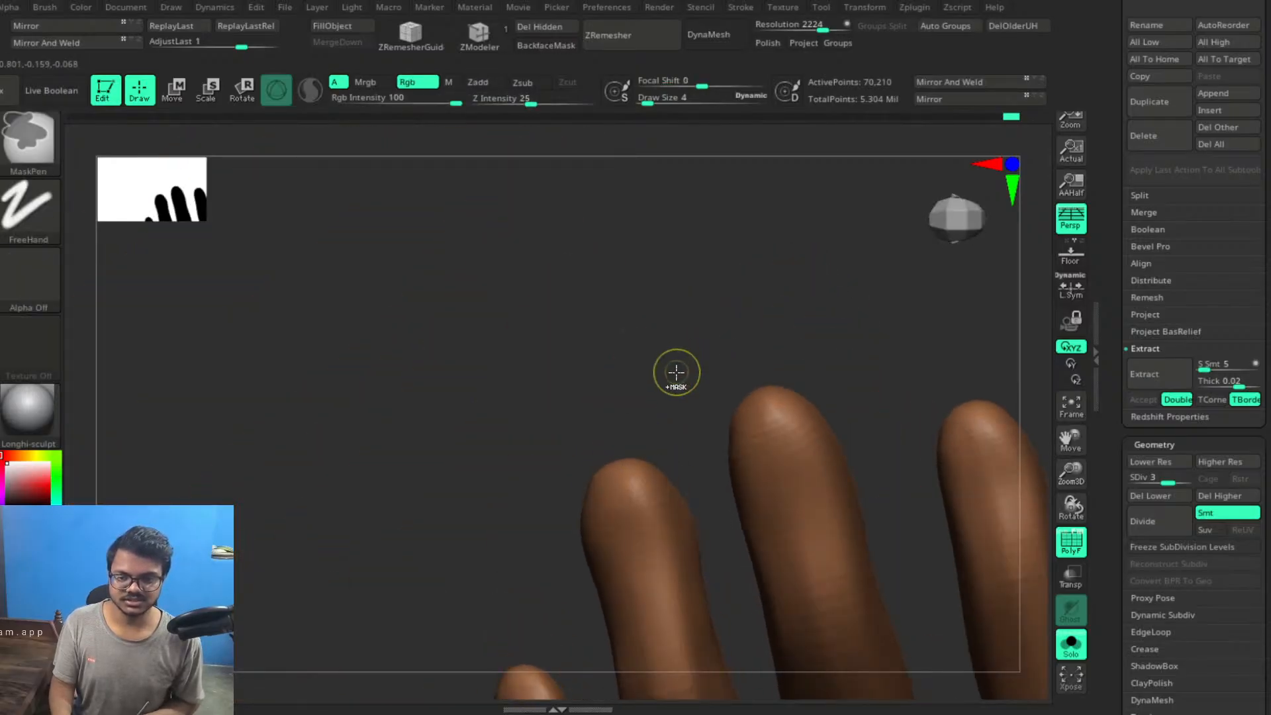
pyautogui.press('shift')
pyautogui.keyDown('shift'); pyautogui.moveTo(625, 497); pyautogui.dragTo(636, 500); pyautogui.keyUp('shift')
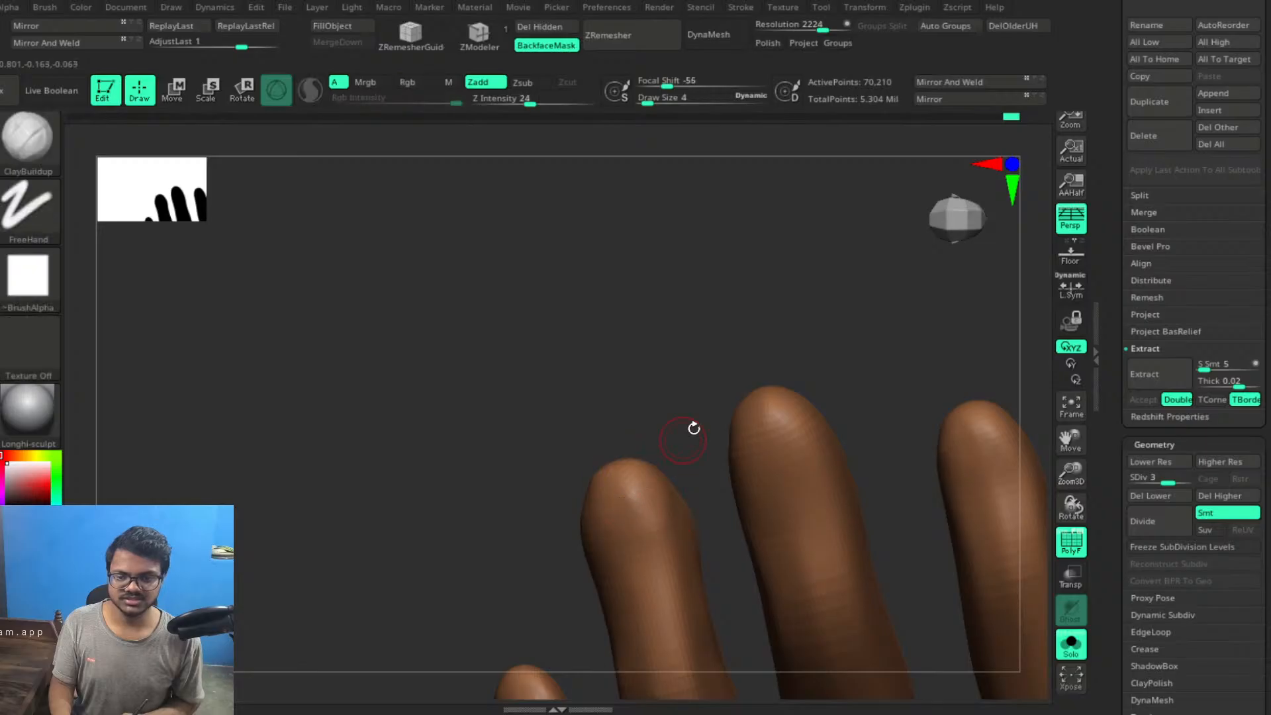
pyautogui.keyDown('shift'); pyautogui.moveTo(764, 411); pyautogui.dragTo(782, 451); pyautogui.keyUp('shift')
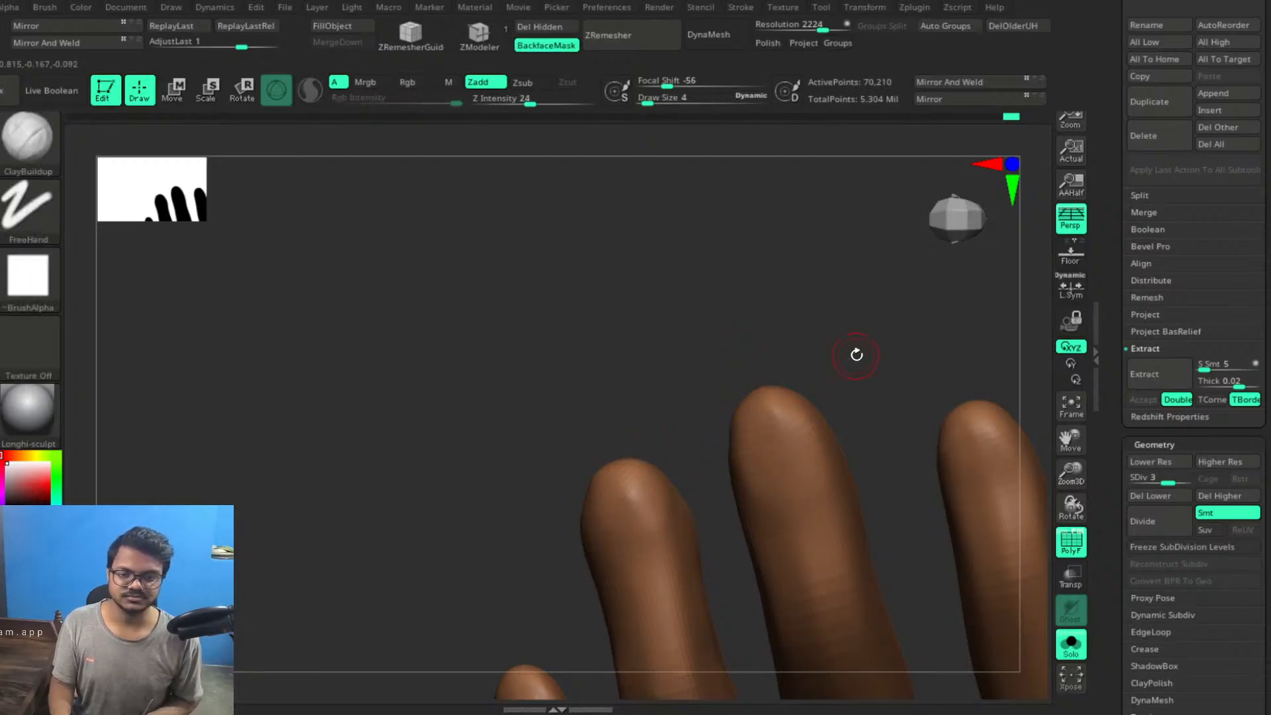
# Smooth the index fingertip and end segment on the back of the hand
pyautogui.keyDown('alt'); pyautogui.moveTo(857, 355); pyautogui.dragTo(740, 259); pyautogui.keyUp('alt')
pyautogui.keyDown('shift'); pyautogui.moveTo(780, 297); pyautogui.dragTo(765, 287); pyautogui.keyUp('shift')
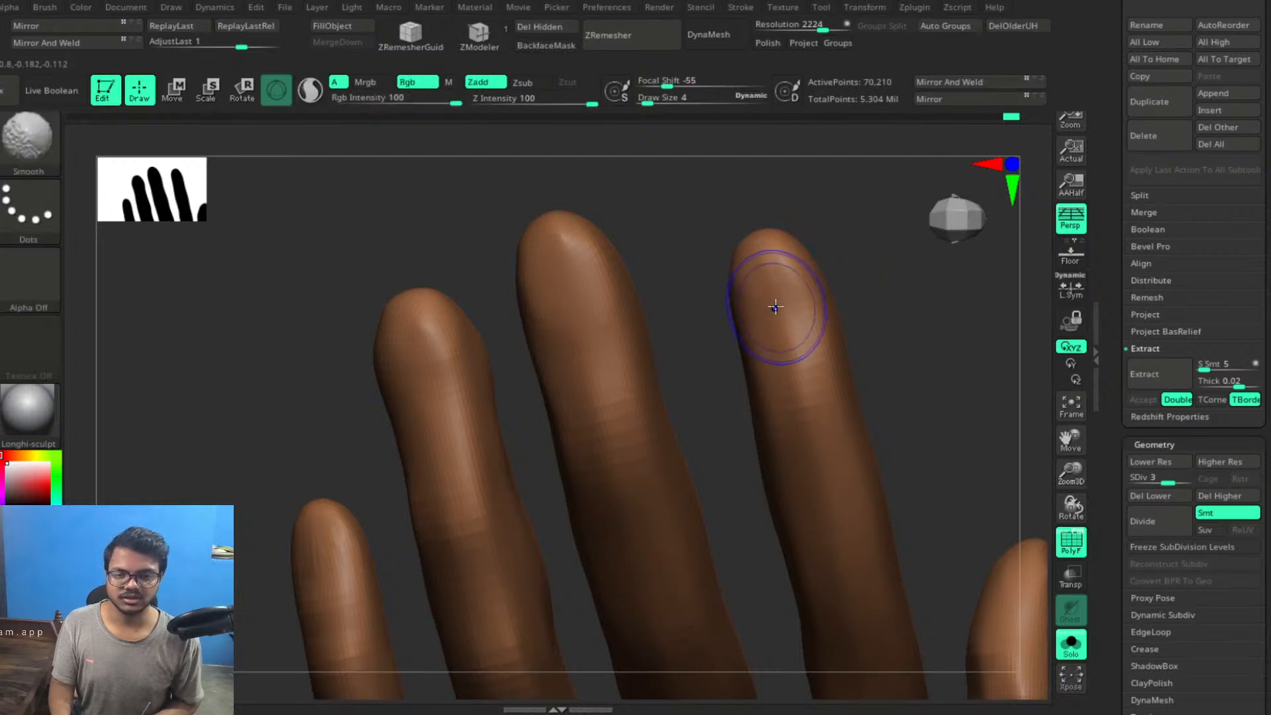
pyautogui.keyDown('shift'); pyautogui.moveTo(776, 290); pyautogui.dragTo(786, 302); pyautogui.keyUp('shift')
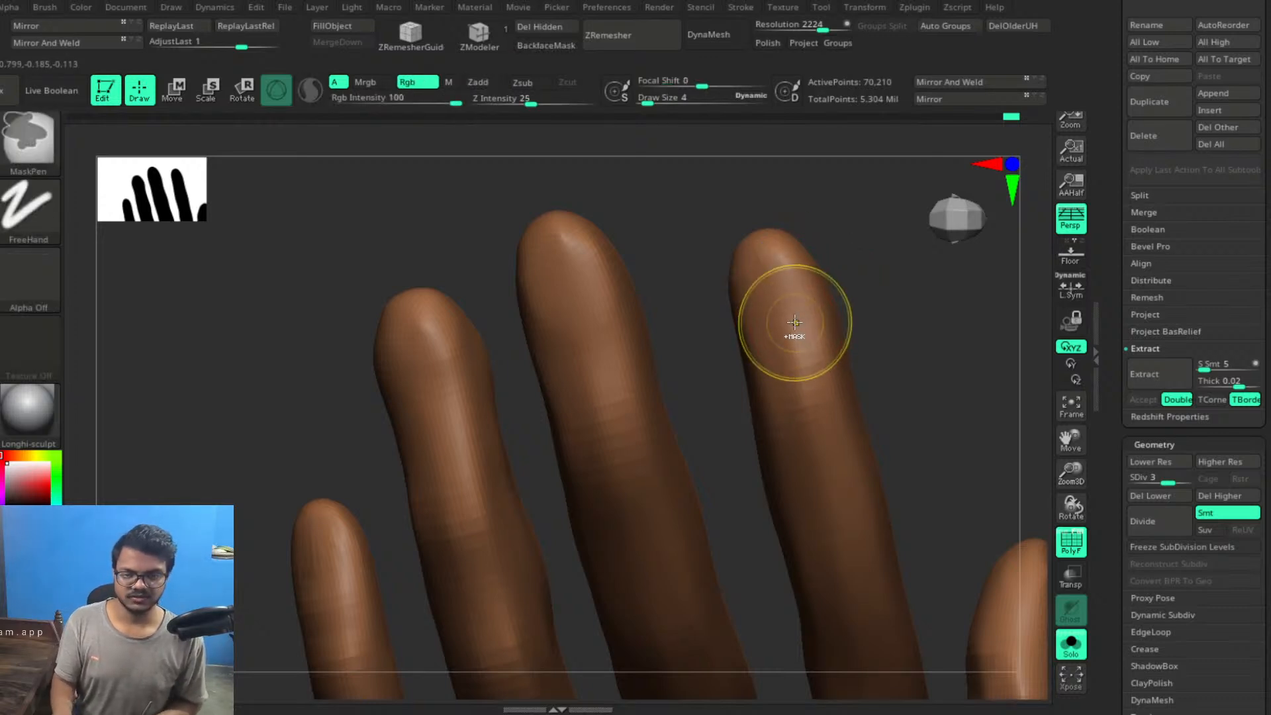
pyautogui.press('shift')
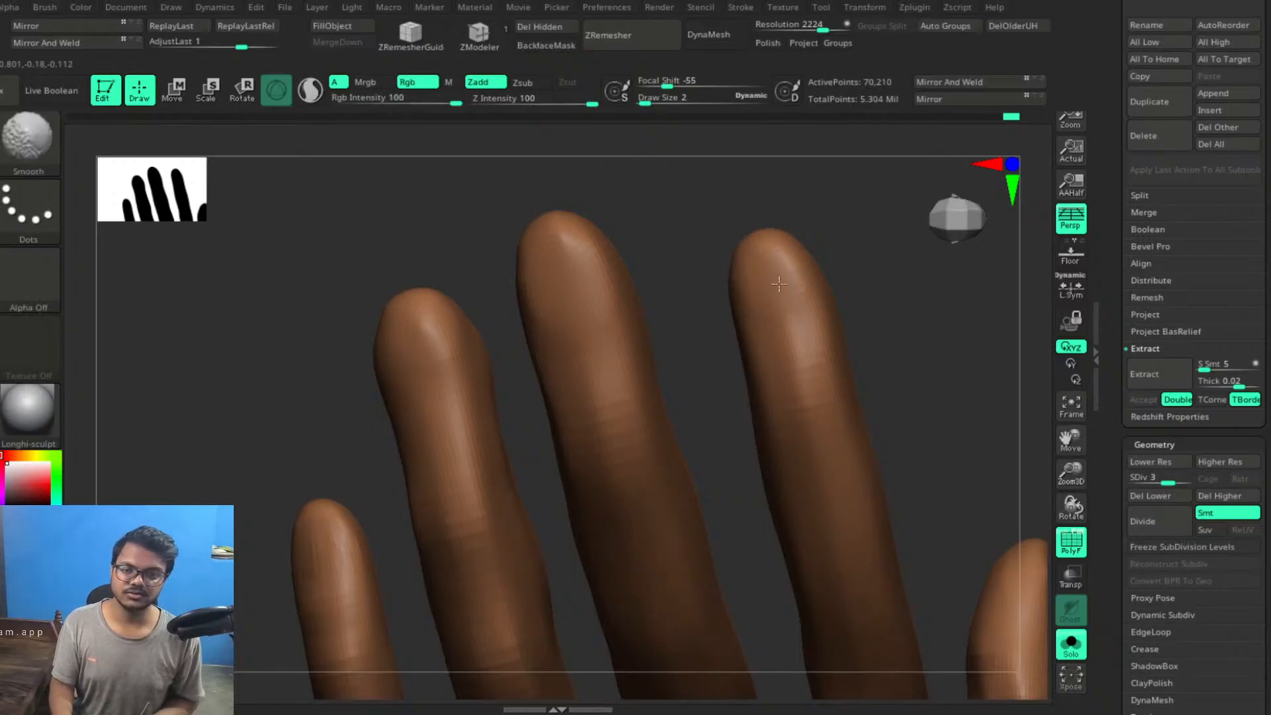
# Refine the ring finger's end segment by smoothing it from the side and back
pyautogui.moveTo(913, 240); pyautogui.dragTo(866, 268)
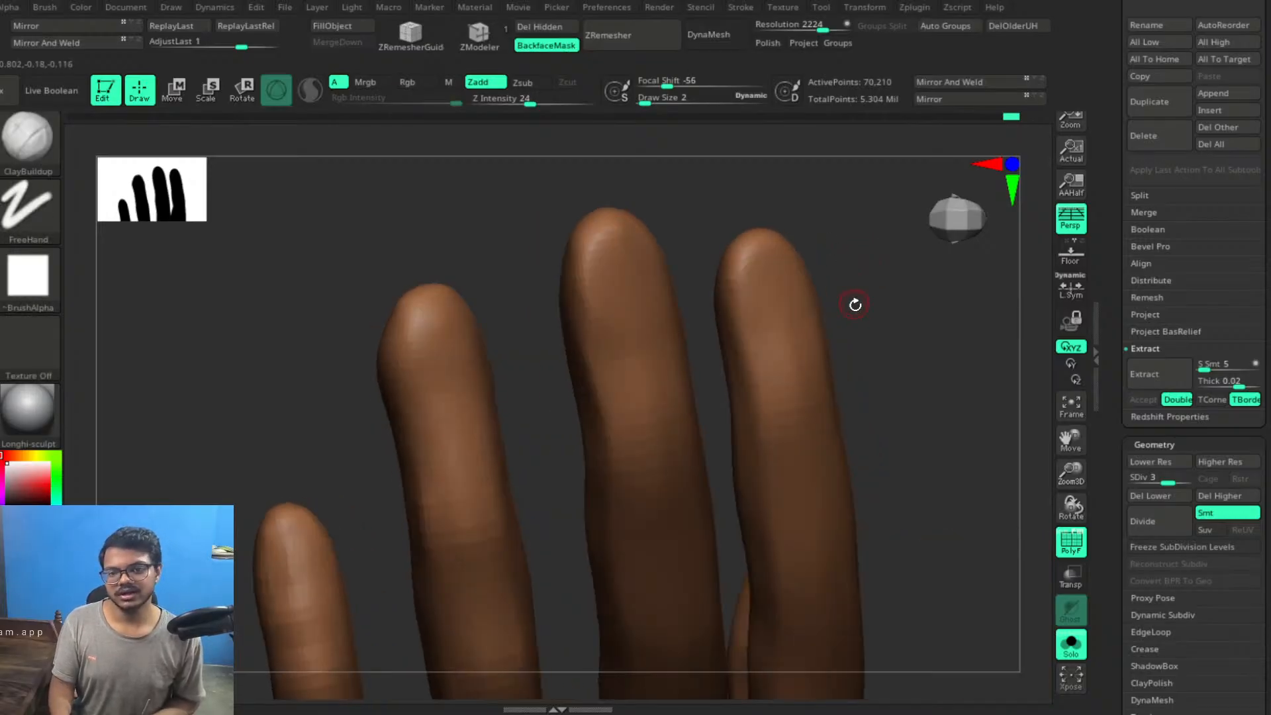
pyautogui.keyDown('alt'); pyautogui.moveTo(736, 354); pyautogui.dragTo(870, 287); pyautogui.keyUp('alt')
pyautogui.press('shift')
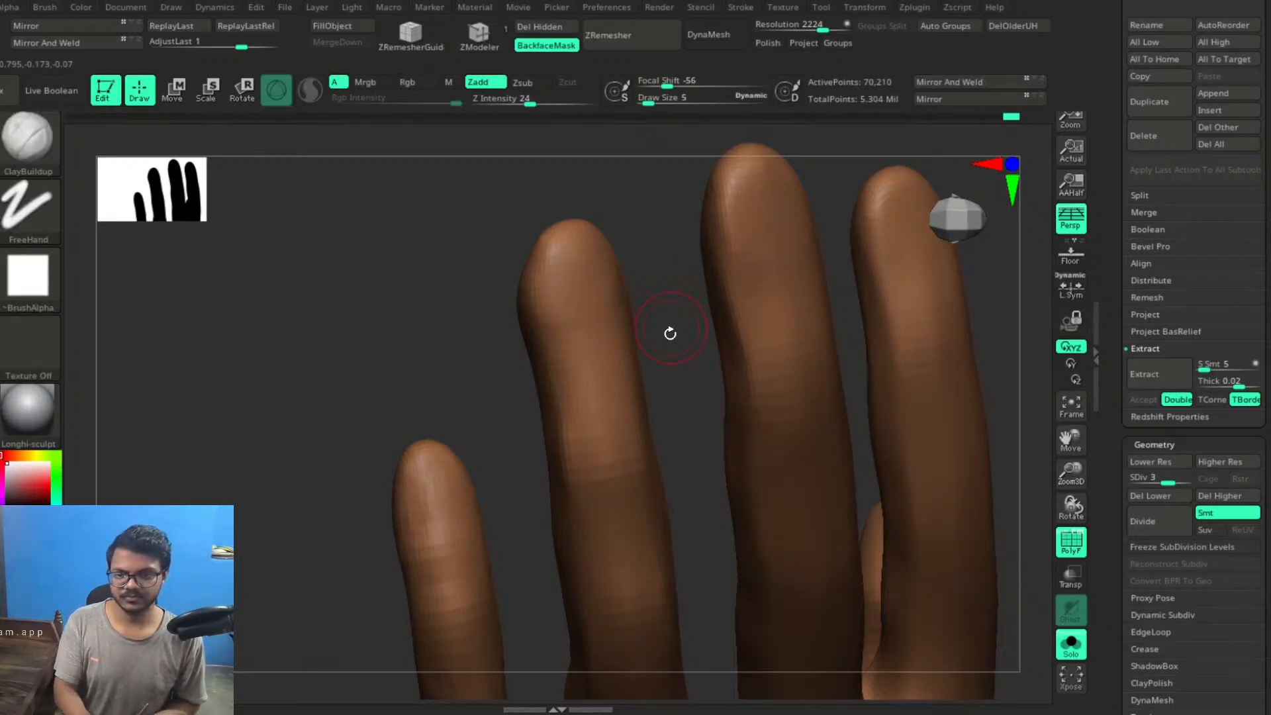
pyautogui.moveTo(670, 333)
pyautogui.mouseDown()
pyautogui.moveTo(709, 337)
pyautogui.moveTo(559, 292)
pyautogui.mouseUp()
pyautogui.press('shift')
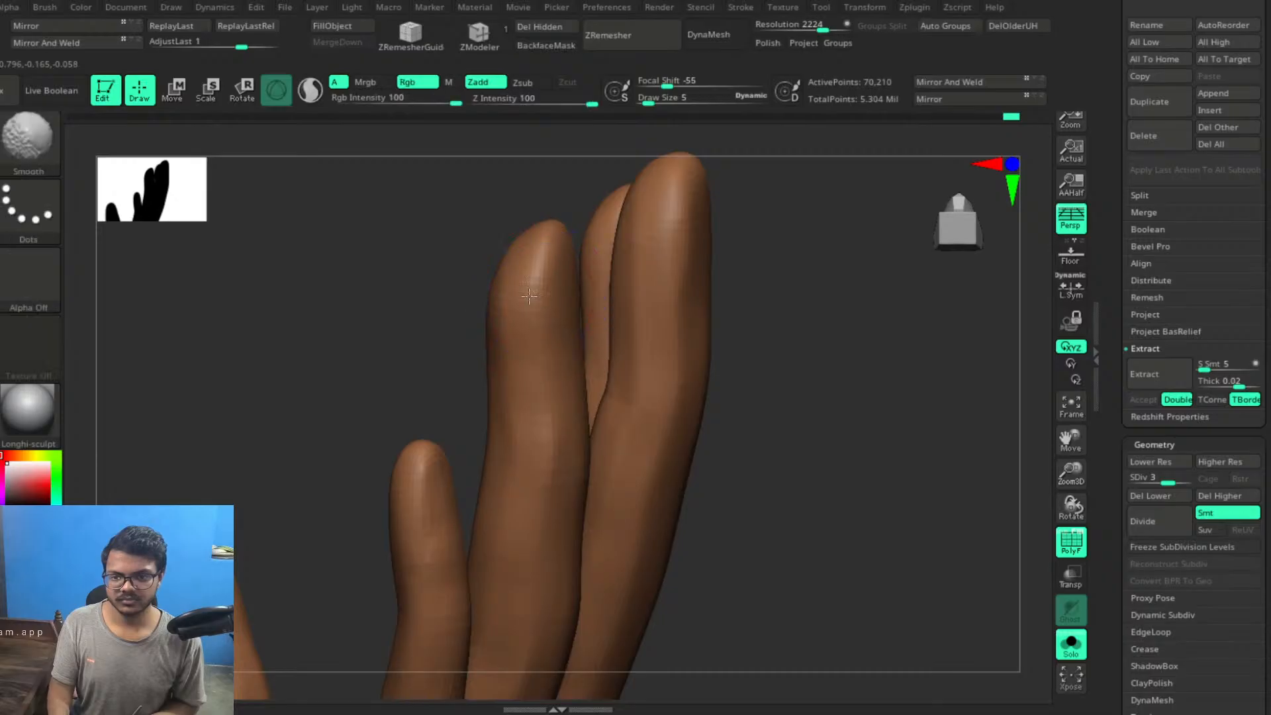
pyautogui.moveTo(874, 375)
pyautogui.mouseDown()
pyautogui.moveTo(727, 353)
pyautogui.moveTo(681, 400)
pyautogui.moveTo(658, 377)
pyautogui.mouseUp()
pyautogui.moveTo(558, 324); pyautogui.dragTo(604, 312)
pyautogui.keyDown('shift'); pyautogui.moveTo(605, 361); pyautogui.dragTo(599, 331); pyautogui.keyUp('shift')
# Smooth the back of the little finger along its middle segment and fingertip
pyautogui.moveTo(471, 375)
pyautogui.keyDown('alt'); pyautogui.mouseDown()
pyautogui.moveTo(641, 241)
pyautogui.moveTo(754, 178)
pyautogui.mouseUp(); pyautogui.keyUp('alt')
pyautogui.keyDown('alt'); pyautogui.moveTo(740, 270); pyautogui.dragTo(652, 340); pyautogui.keyUp('alt')
pyautogui.moveTo(738, 491)
pyautogui.keyDown('shift'); pyautogui.mouseDown()
pyautogui.moveTo(797, 647)
pyautogui.moveTo(749, 536)
pyautogui.mouseUp(); pyautogui.keyUp('shift')
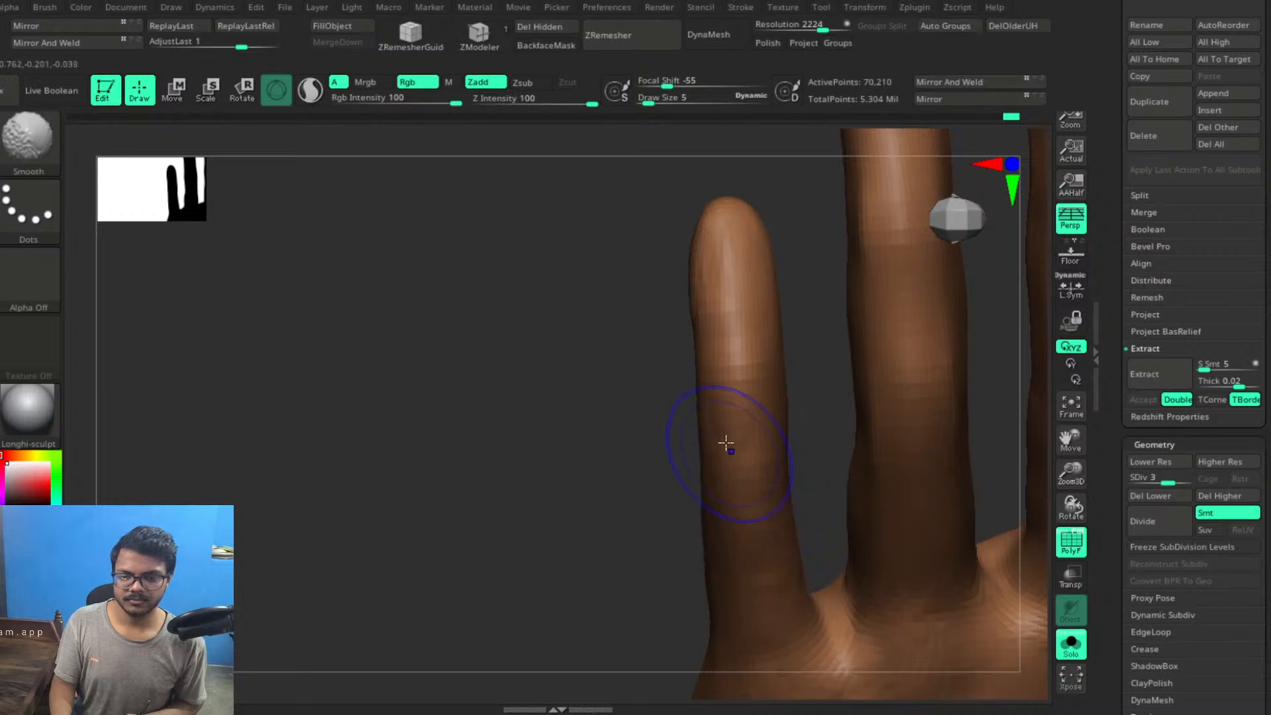
pyautogui.keyDown('shift'); pyautogui.moveTo(723, 255); pyautogui.dragTo(730, 325); pyautogui.keyUp('shift')
pyautogui.moveTo(577, 474)
pyautogui.mouseDown()
pyautogui.moveTo(689, 466)
pyautogui.moveTo(650, 468)
pyautogui.mouseUp()
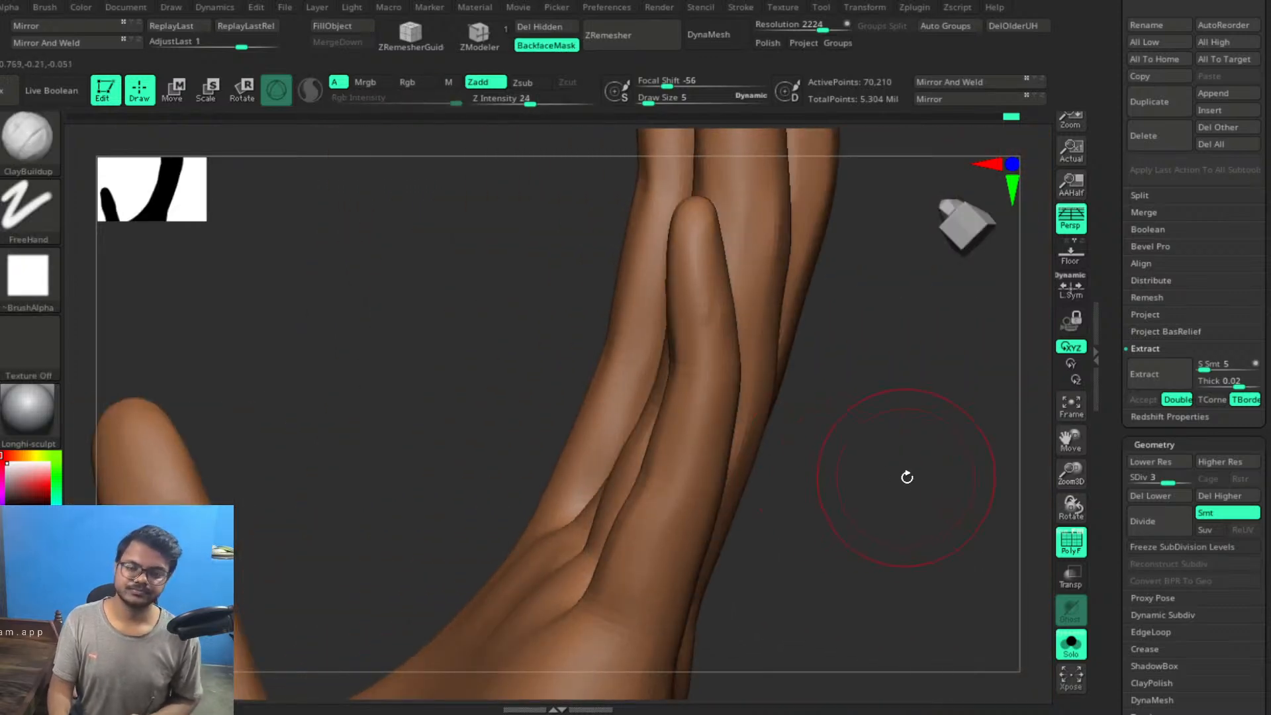
# Switch to the Move brush and adjust the little finger's side profile around its end joint
pyautogui.moveTo(907, 476)
pyautogui.mouseDown()
pyautogui.moveTo(897, 491)
pyautogui.moveTo(883, 474)
pyautogui.mouseUp()
pyautogui.press('ctrl')
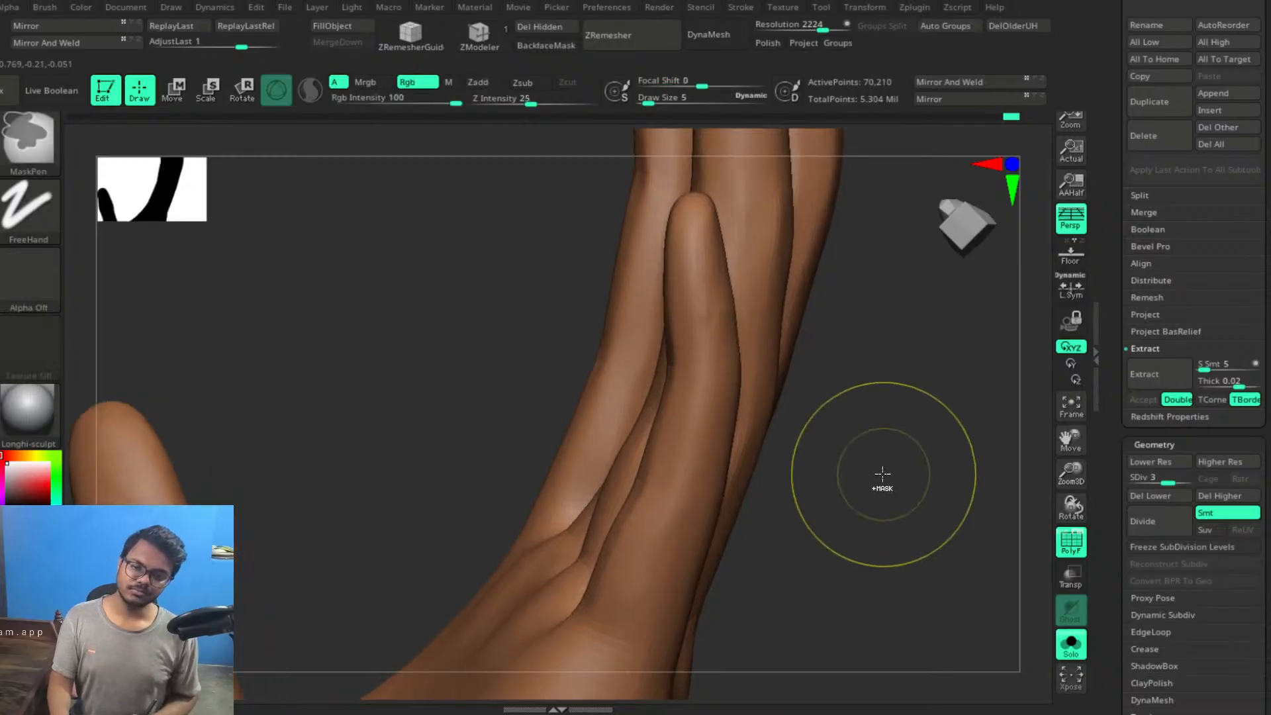
pyautogui.hotkey('ctrl', 'shift')
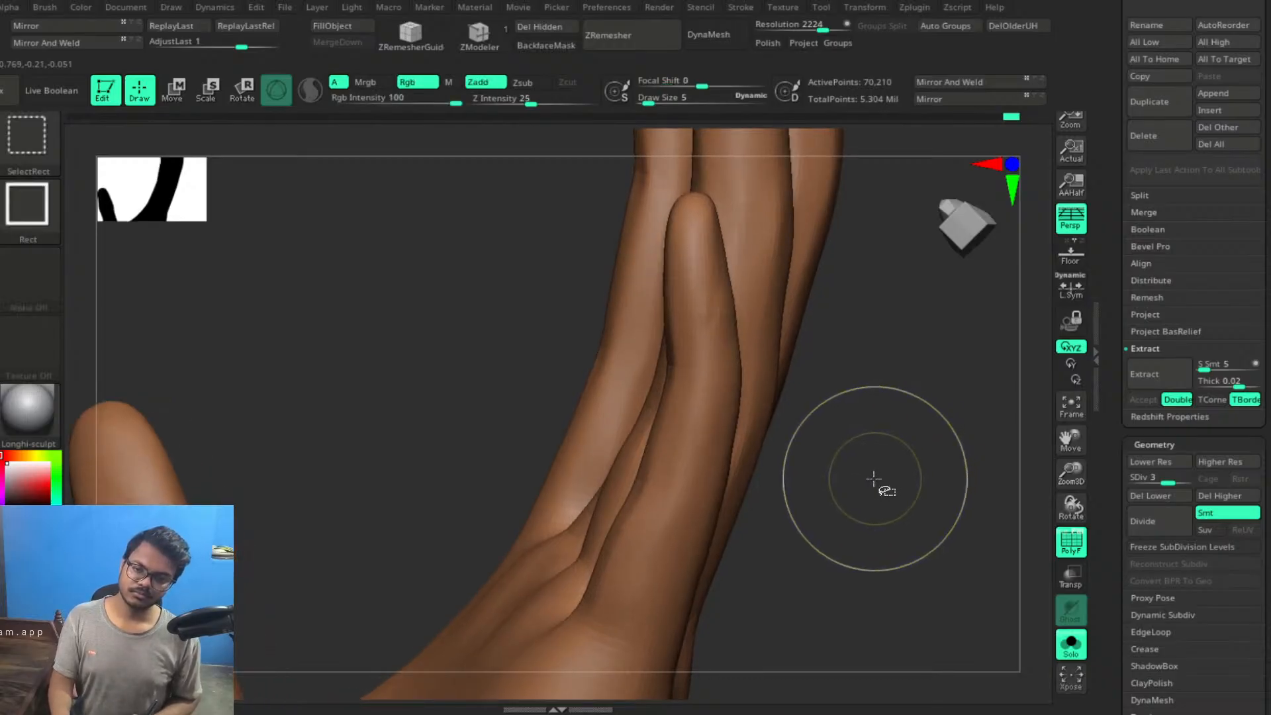
pyautogui.press('b')
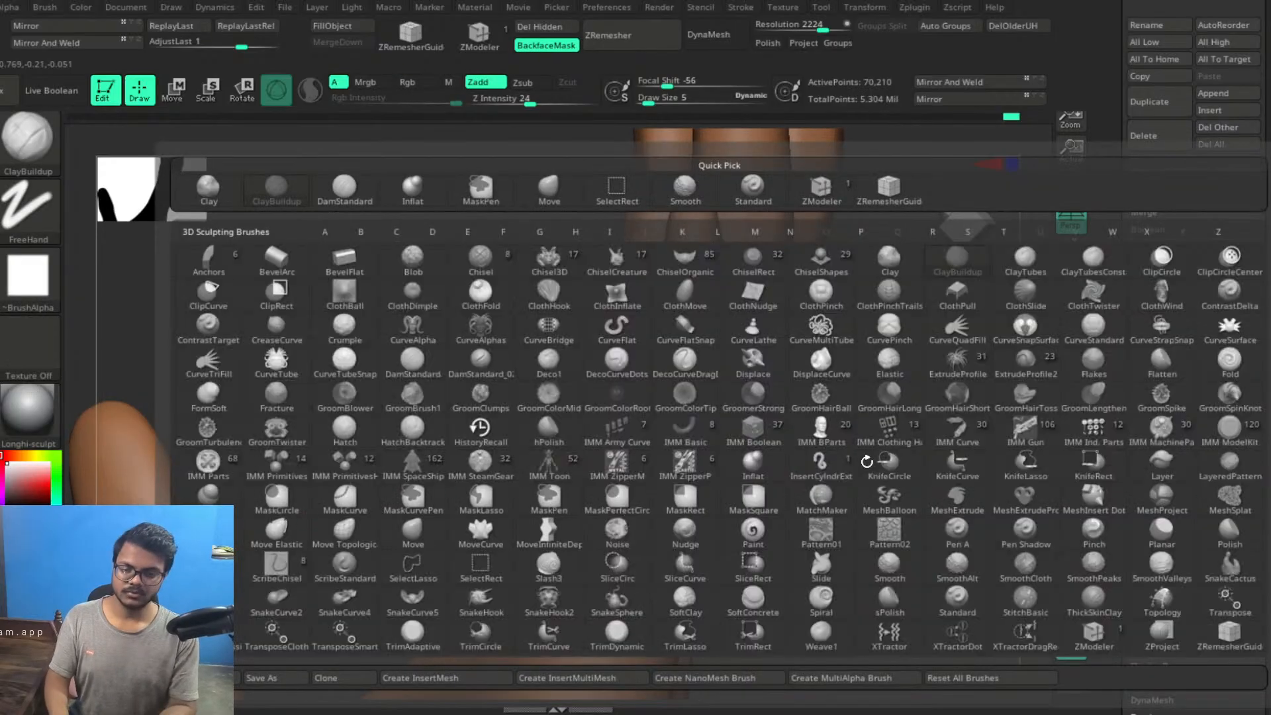
pyautogui.press('m')
pyautogui.press(',')
pyautogui.press('v')
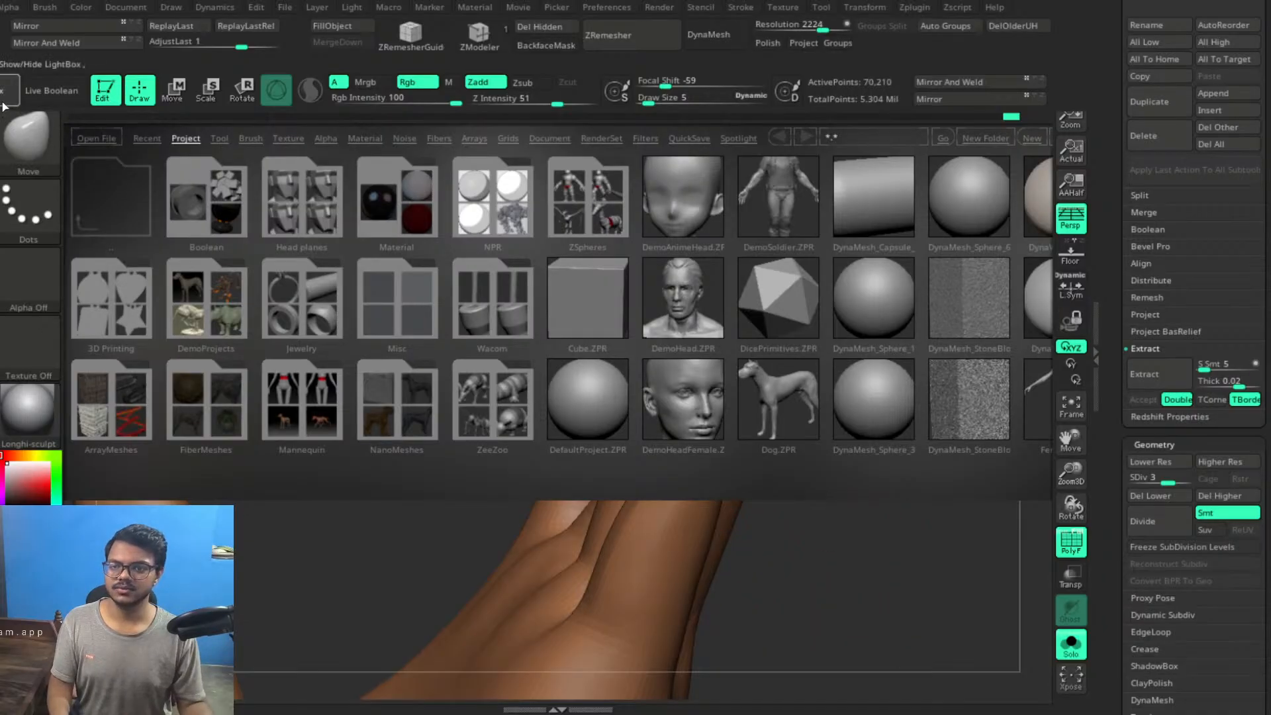
pyautogui.press(',')
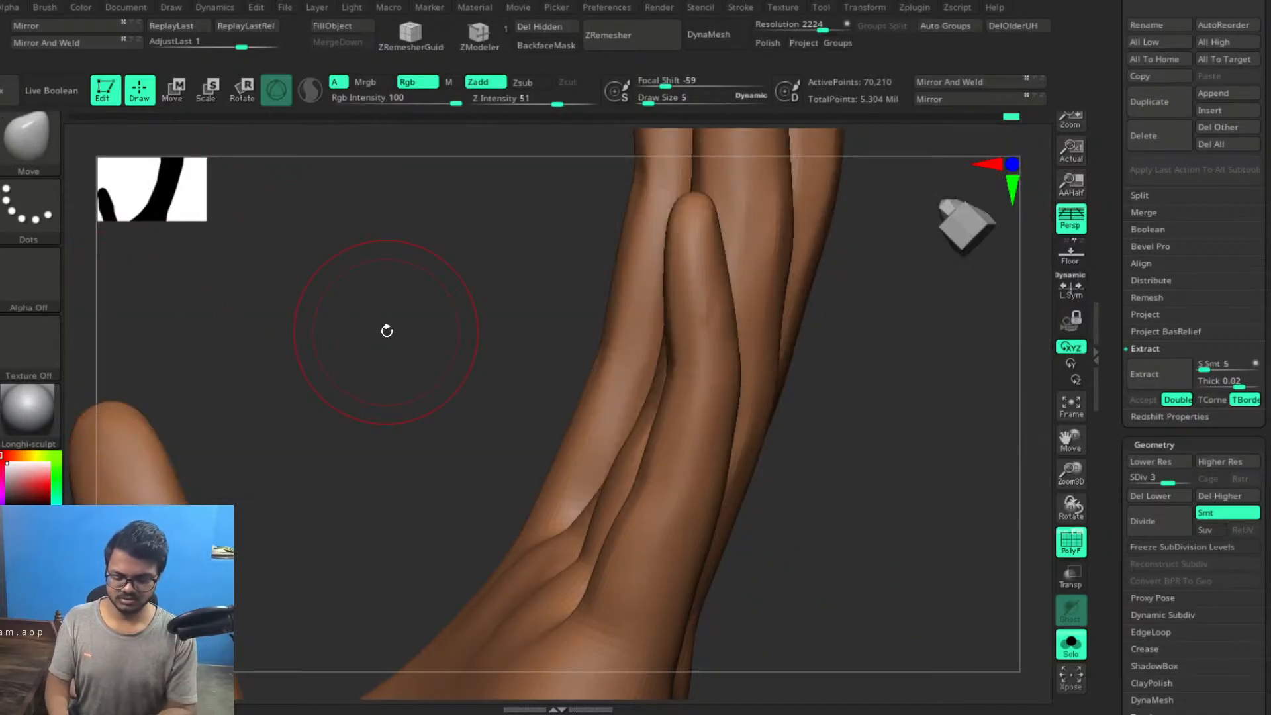
pyautogui.moveTo(865, 476); pyautogui.dragTo(781, 321)
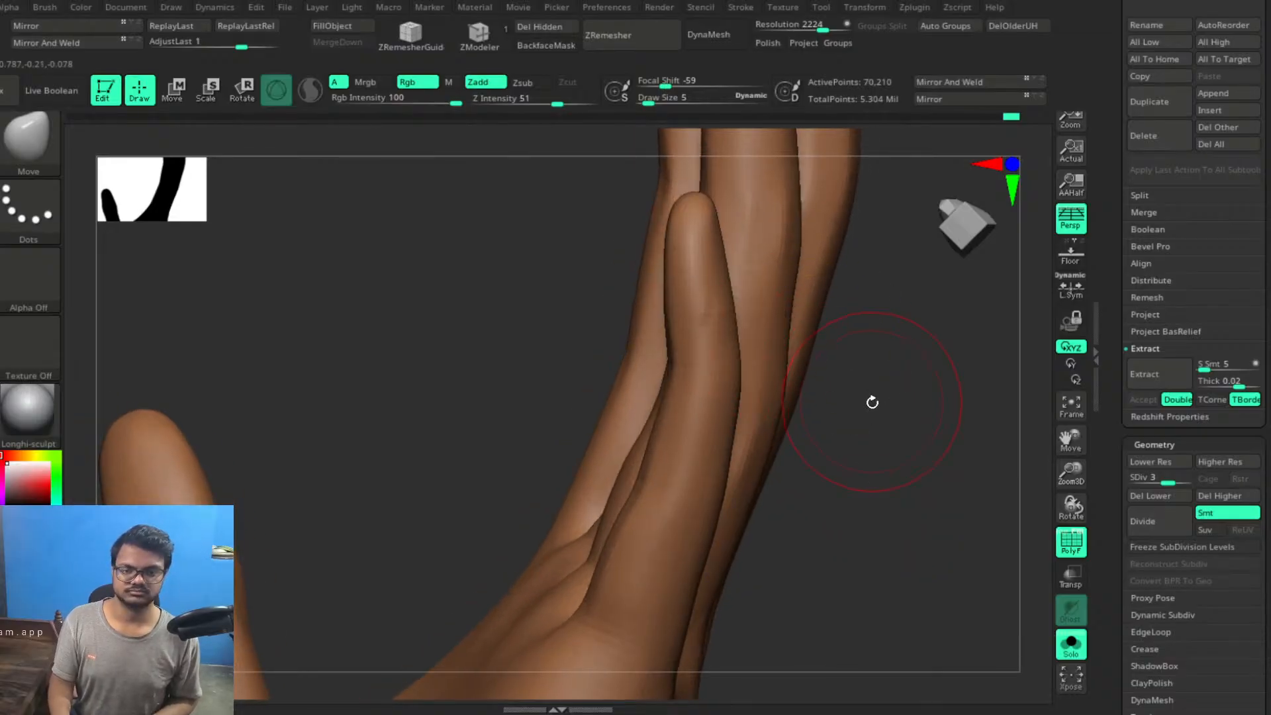
pyautogui.moveTo(871, 400); pyautogui.dragTo(860, 403)
pyautogui.moveTo(731, 353); pyautogui.dragTo(728, 353)
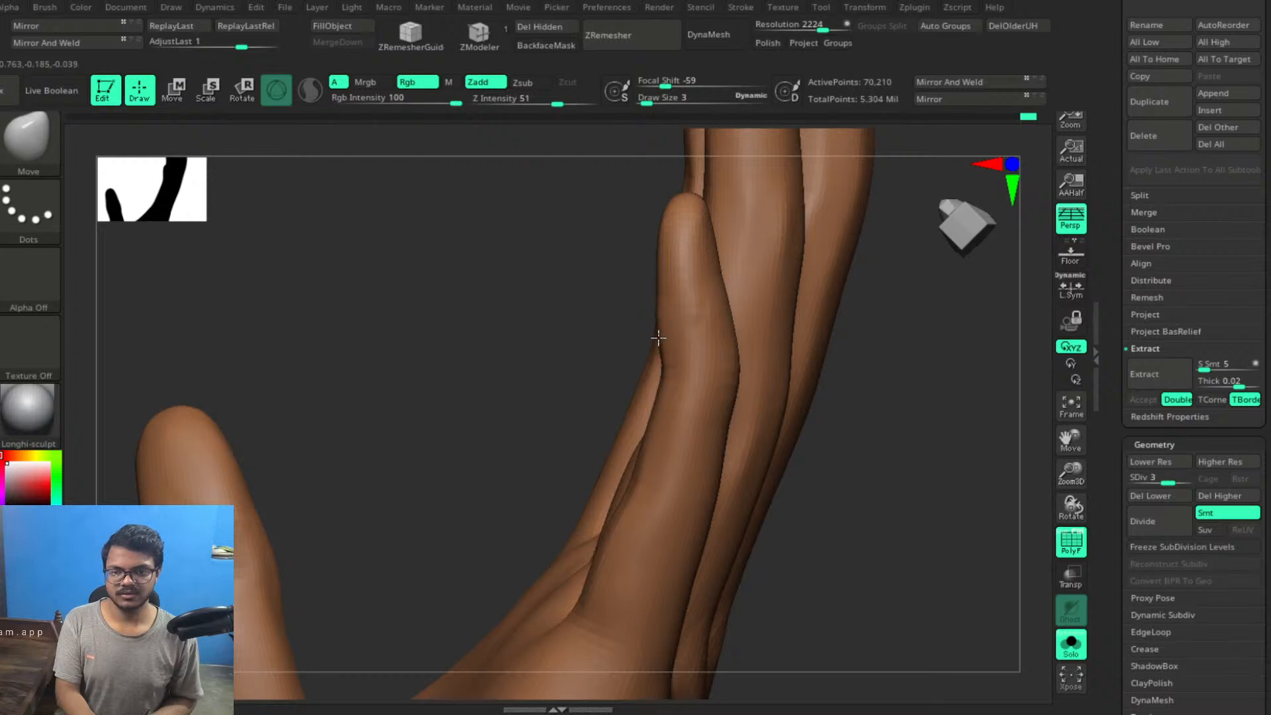
# Shape the little finger's end joint on the back side with small Move strokes at draw size 3
pyautogui.moveTo(524, 332); pyautogui.dragTo(474, 338)
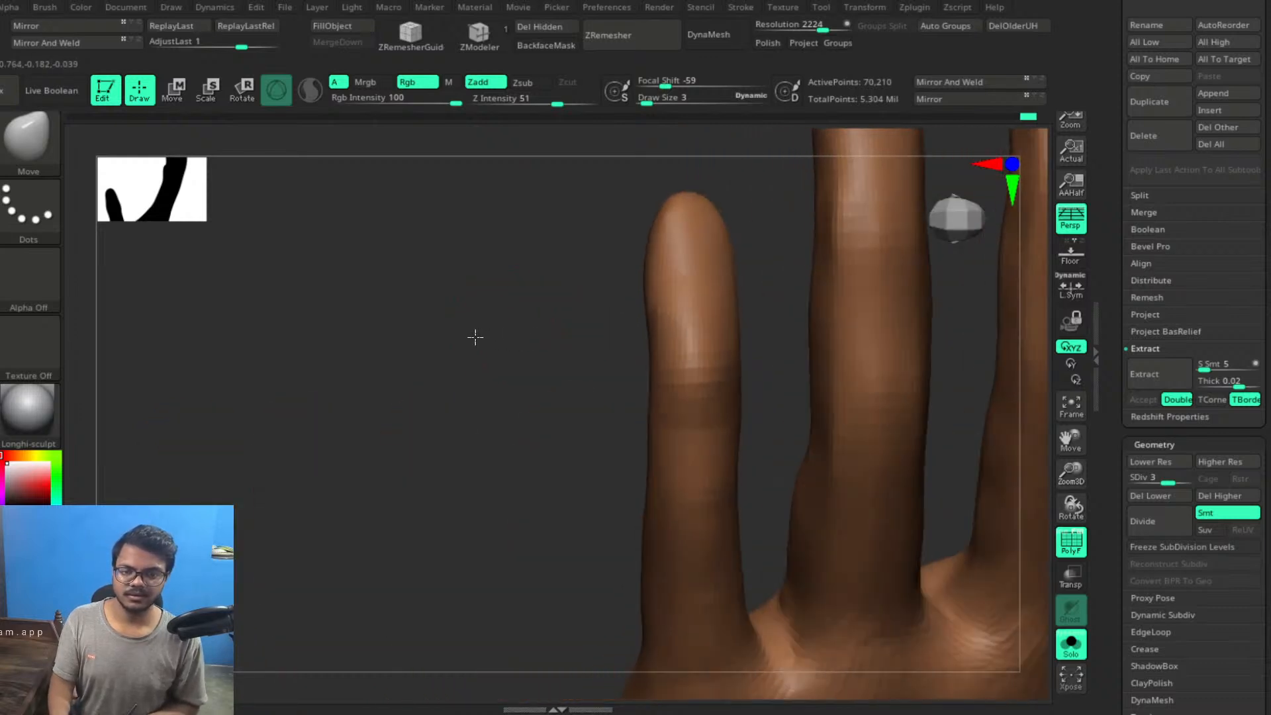
pyautogui.press('ctrl')
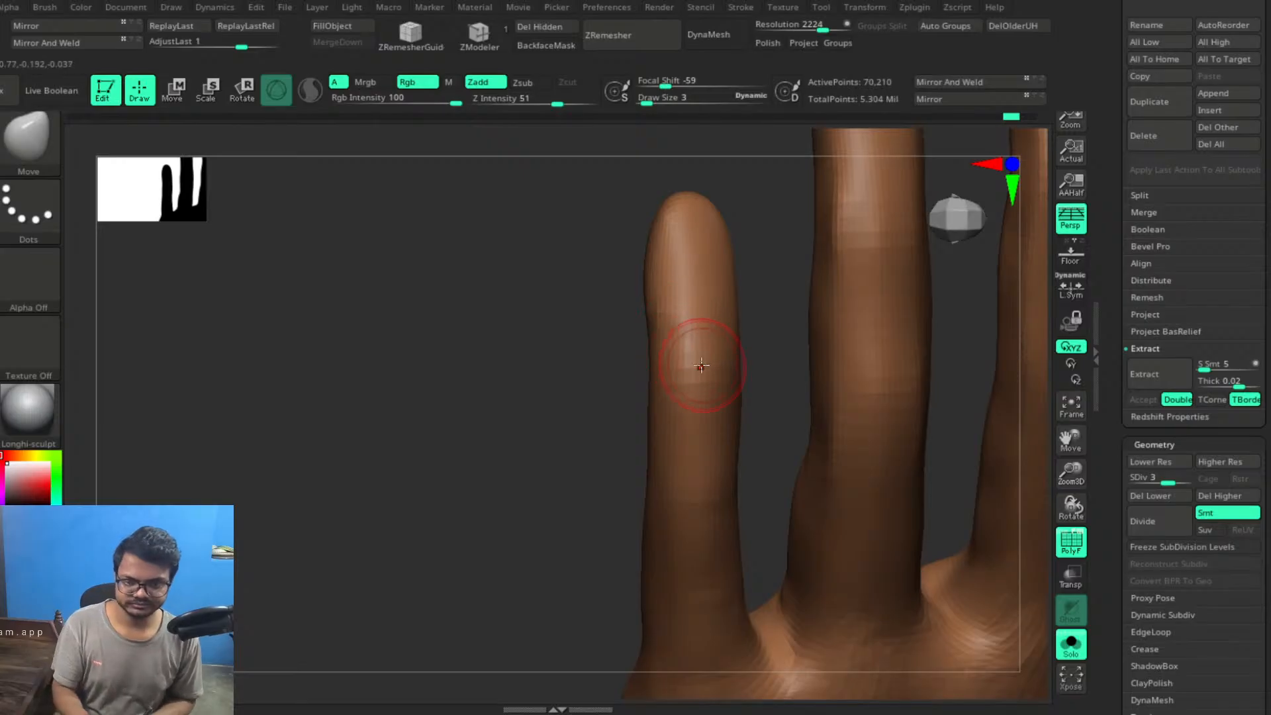
pyautogui.moveTo(693, 364); pyautogui.dragTo(699, 368)
pyautogui.moveTo(603, 412)
pyautogui.mouseDown()
pyautogui.moveTo(681, 403)
pyautogui.moveTo(581, 395)
pyautogui.mouseUp()
pyautogui.keyDown('shift'); pyautogui.moveTo(709, 374); pyautogui.dragTo(707, 373); pyautogui.keyUp('shift')
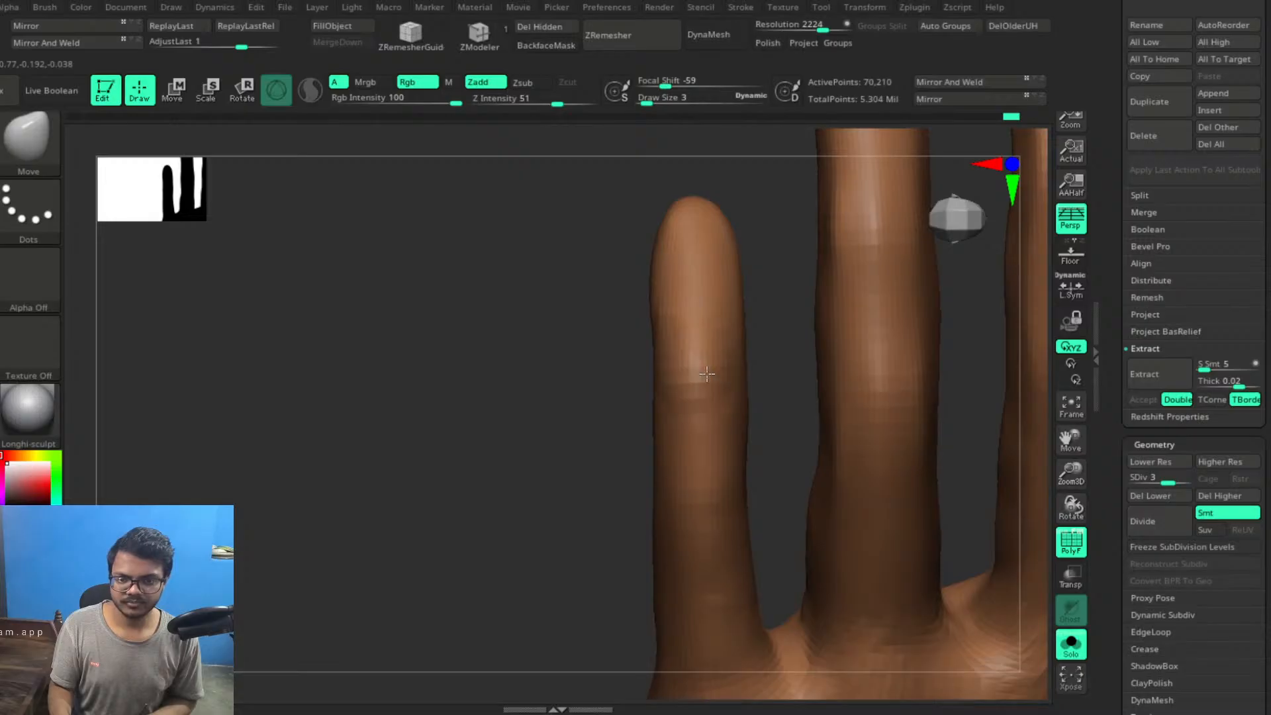
pyautogui.moveTo(607, 419)
pyautogui.mouseDown()
pyautogui.moveTo(677, 416)
pyautogui.moveTo(564, 391)
pyautogui.moveTo(599, 368)
pyautogui.mouseUp()
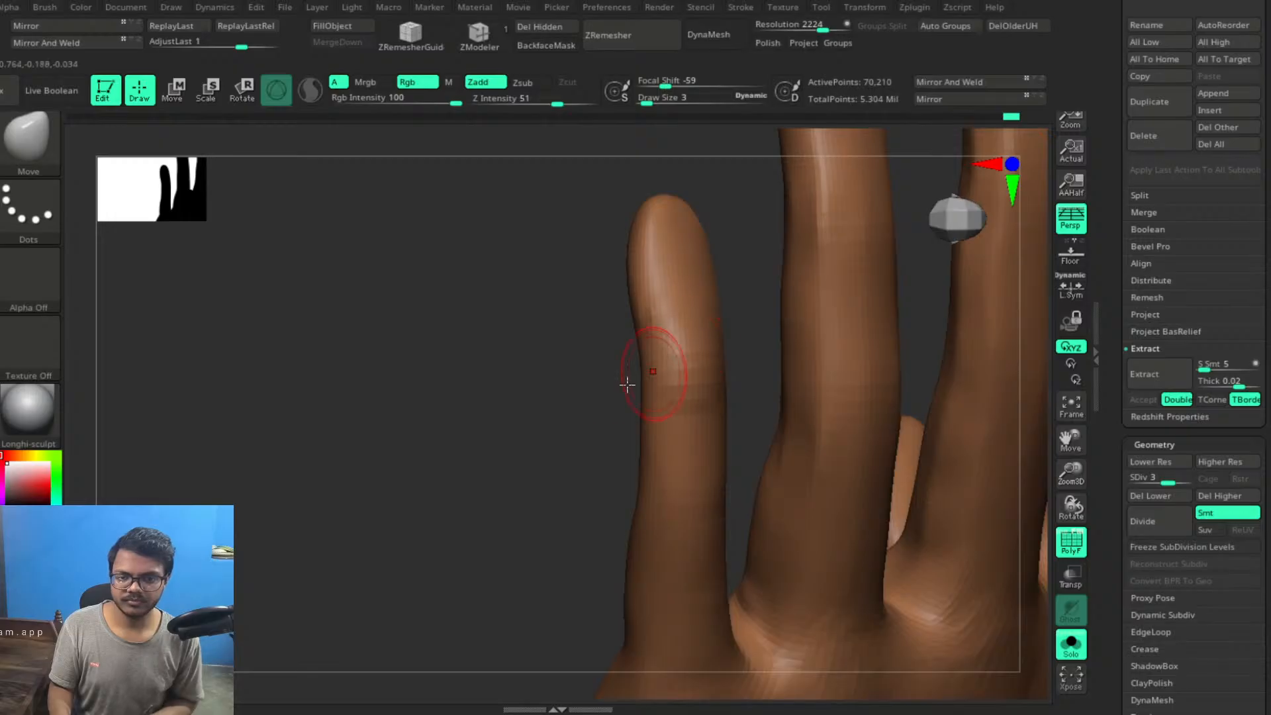
# Shape the joints on the back of the ring, middle and index fingers with the Move brush
pyautogui.moveTo(615, 485)
pyautogui.mouseDown()
pyautogui.moveTo(558, 476)
pyautogui.moveTo(622, 493)
pyautogui.moveTo(536, 463)
pyautogui.moveTo(543, 448)
pyautogui.moveTo(616, 461)
pyautogui.moveTo(868, 456)
pyautogui.moveTo(595, 444)
pyautogui.mouseUp()
pyautogui.moveTo(819, 410); pyautogui.dragTo(827, 414)
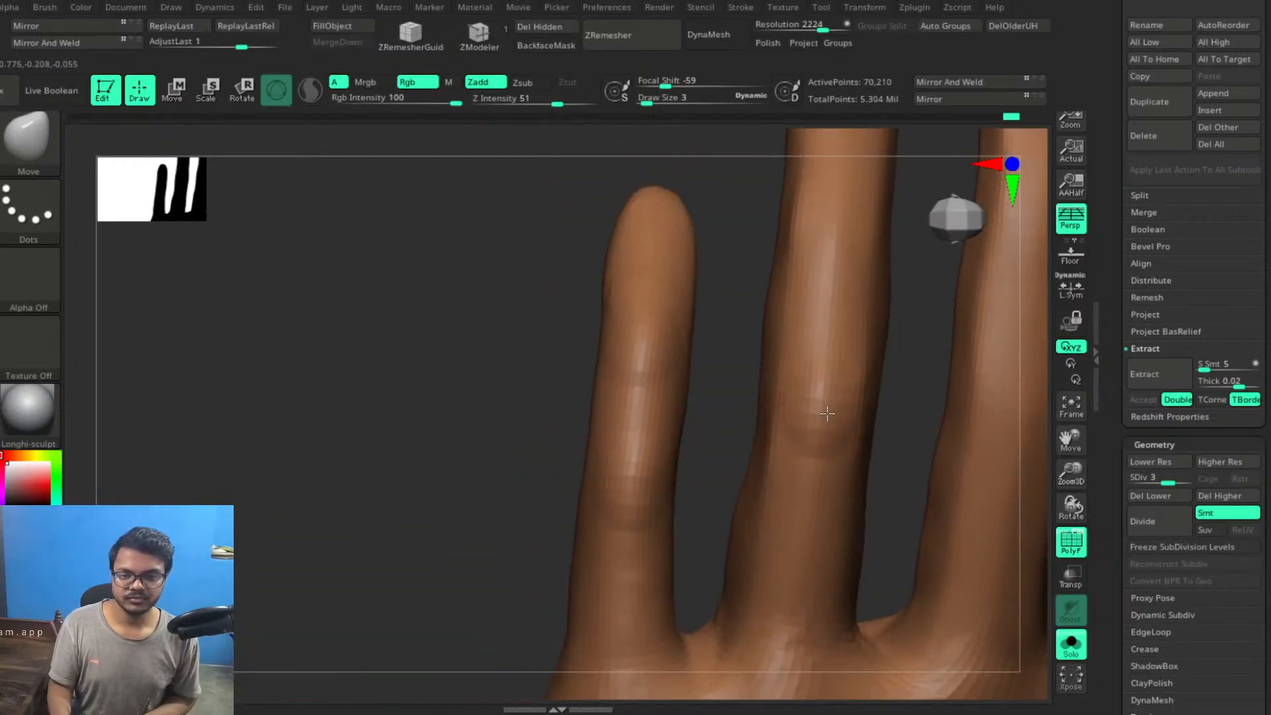
pyautogui.keyDown('alt'); pyautogui.moveTo(530, 433); pyautogui.dragTo(404, 493); pyautogui.keyUp('alt')
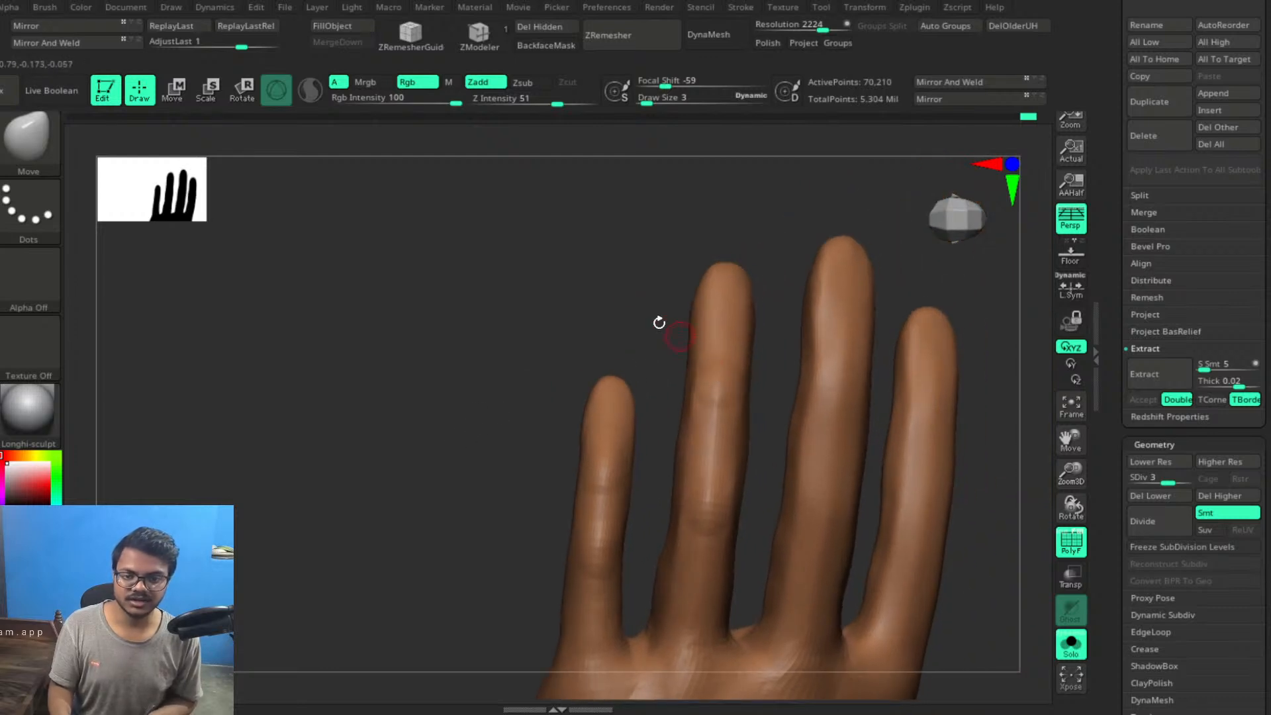
pyautogui.moveTo(659, 323); pyautogui.dragTo(610, 327)
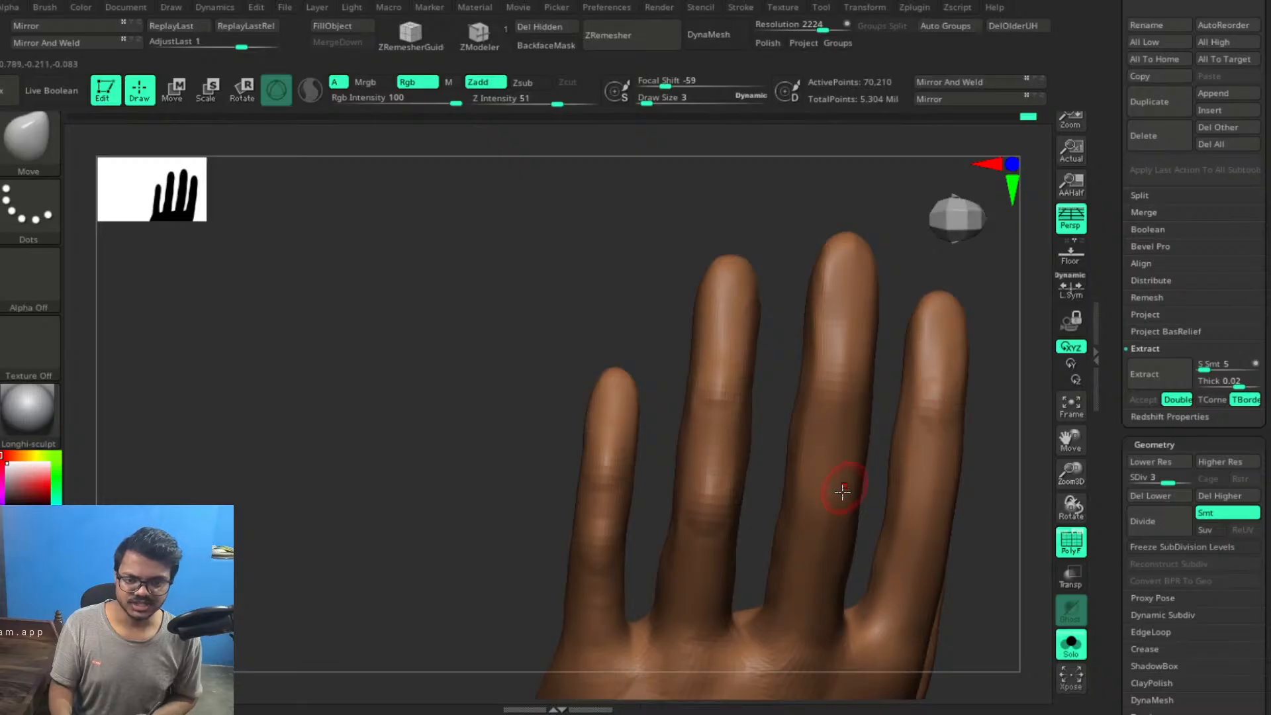
pyautogui.keyDown('alt'); pyautogui.moveTo(970, 511); pyautogui.dragTo(814, 401); pyautogui.keyUp('alt')
pyautogui.moveTo(925, 468); pyautogui.dragTo(916, 454)
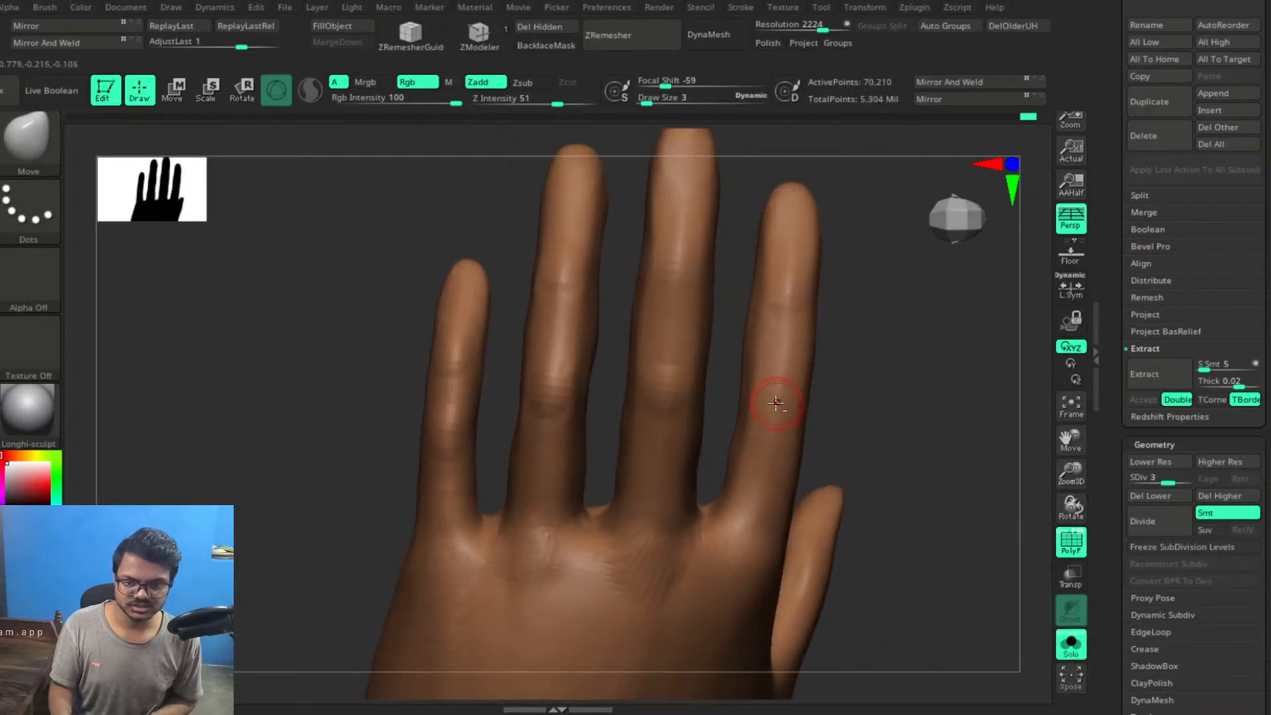
# Examine the thumb, fingers and back of the hand from several angles, comparing the surface with polygroup colours off and on
pyautogui.moveTo(897, 445); pyautogui.dragTo(881, 524)
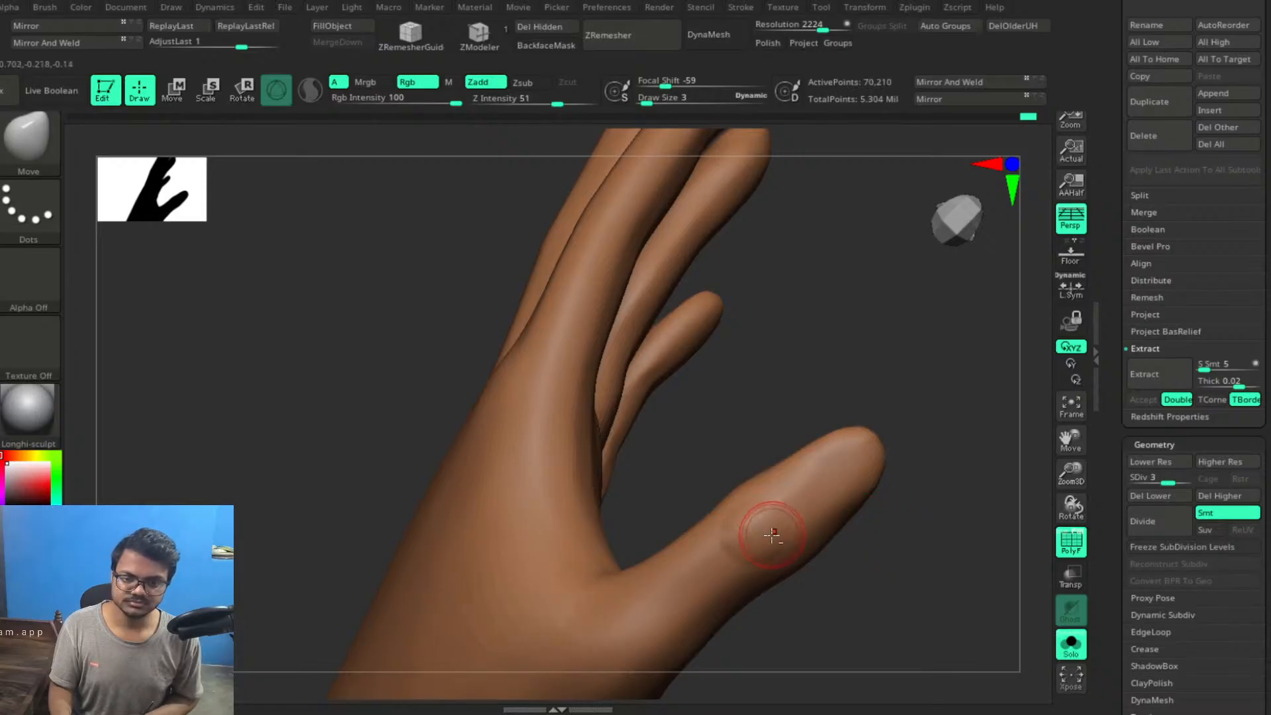
pyautogui.moveTo(837, 568); pyautogui.dragTo(896, 490)
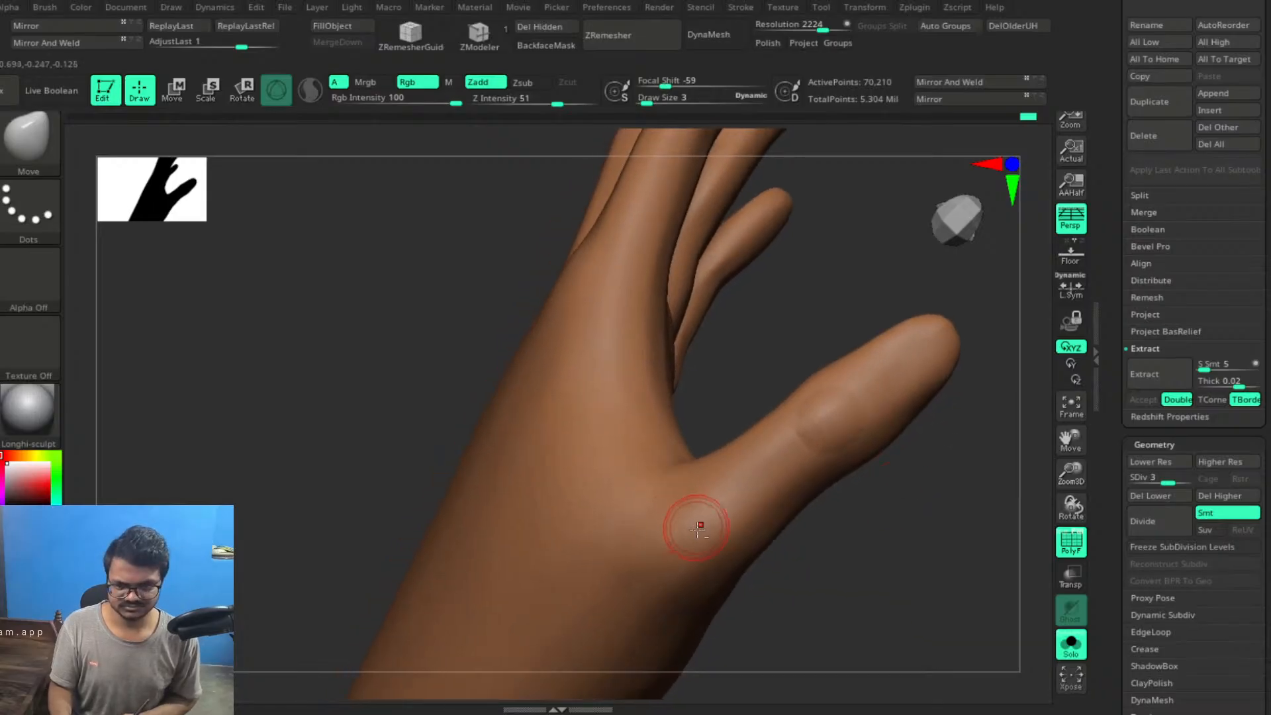
pyautogui.moveTo(854, 580); pyautogui.dragTo(833, 336)
pyautogui.moveTo(762, 473); pyautogui.dragTo(751, 264)
pyautogui.moveTo(782, 522); pyautogui.dragTo(809, 478)
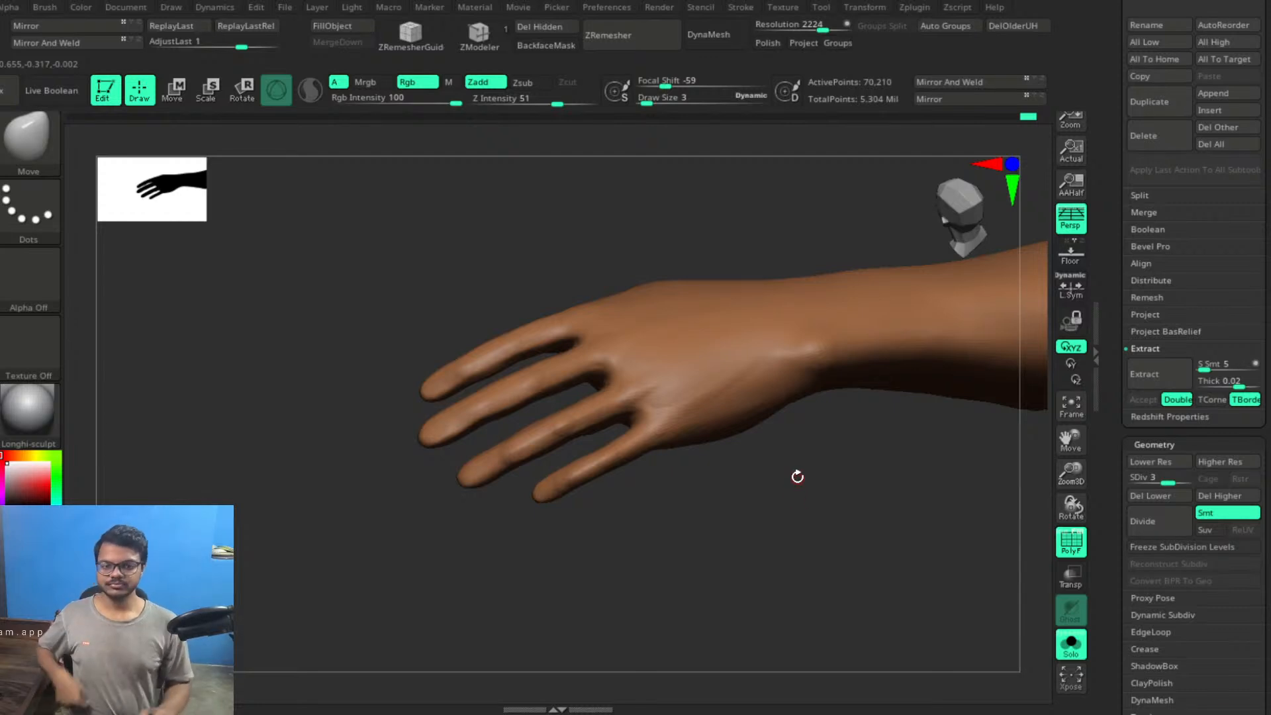
pyautogui.click(1072, 546)
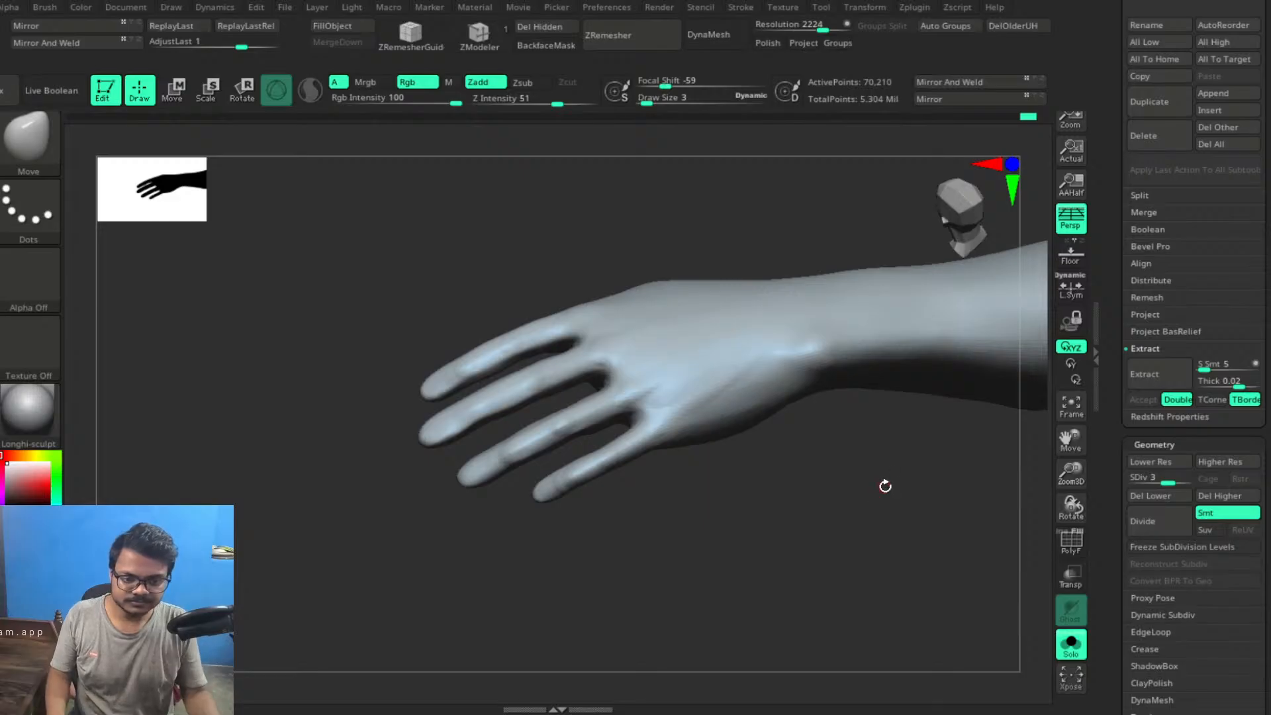
pyautogui.click(1071, 542)
pyautogui.moveTo(816, 495); pyautogui.dragTo(829, 529)
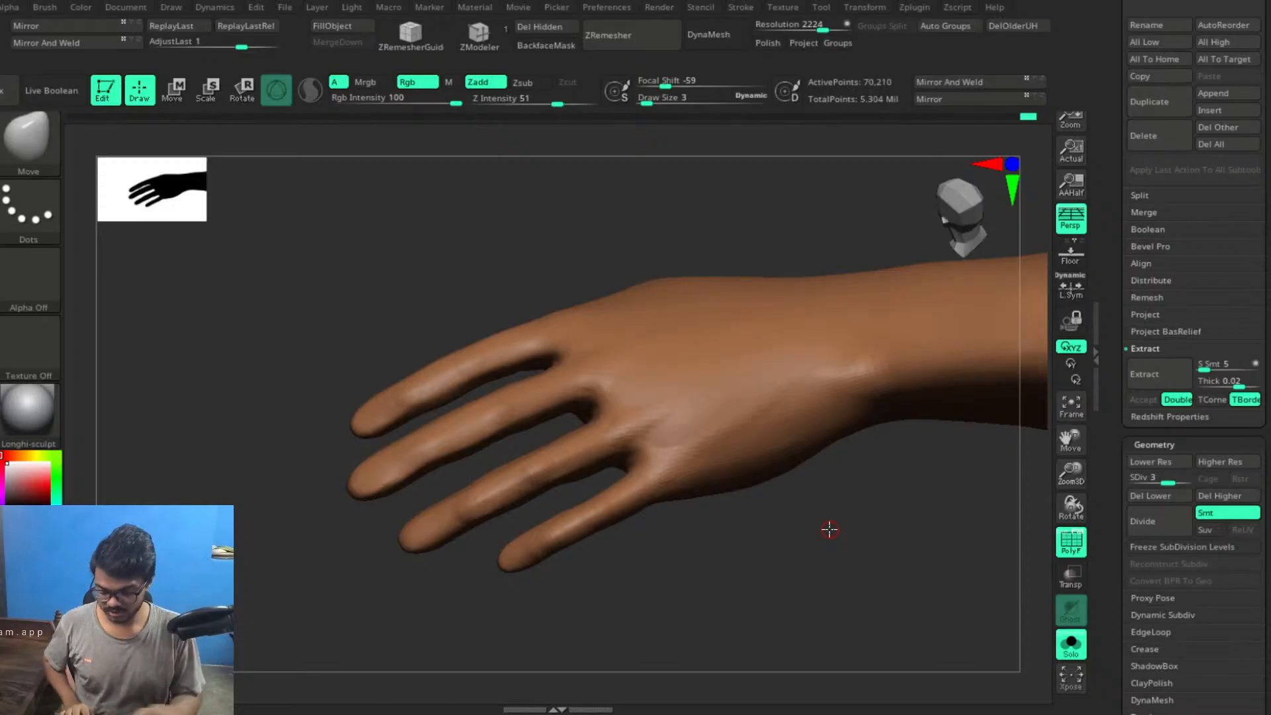
# Save the current project over its existing file
pyautogui.hotkey('ctrl', 's')
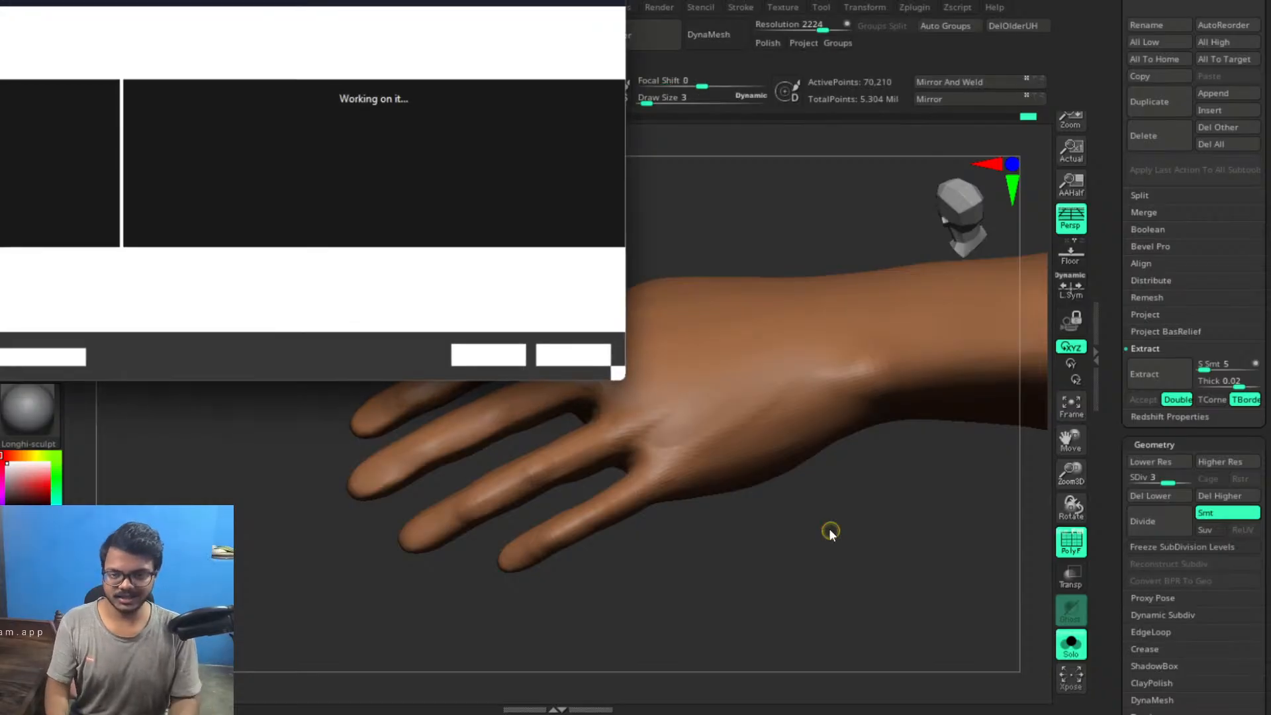
pyautogui.press('Return')
pyautogui.press('Left')
pyautogui.press('Return')
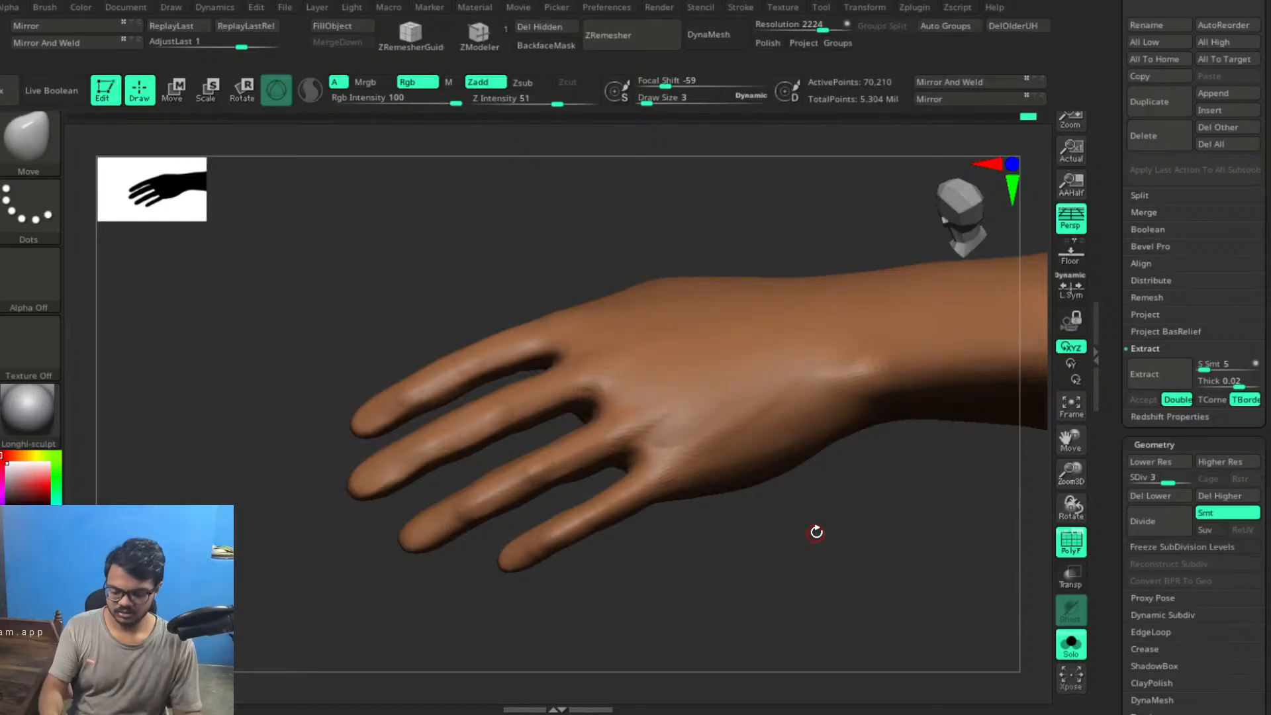
# Switch to YouTube Studio to check the livestream's connection and health, and return to the hand sculpt in ZBrush
pyautogui.hotkey('alt', 'Tab')
pyautogui.hotkey('alt', 'Tab')
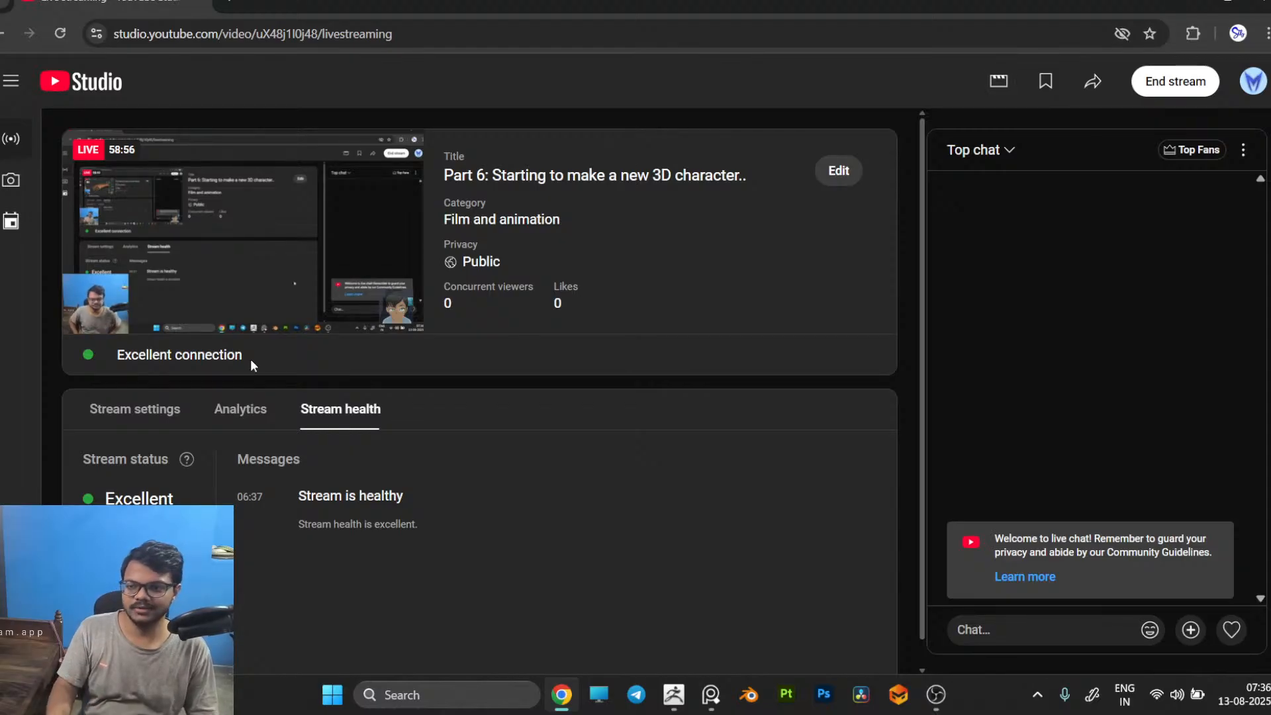
pyautogui.hotkey('alt', 'Tab')
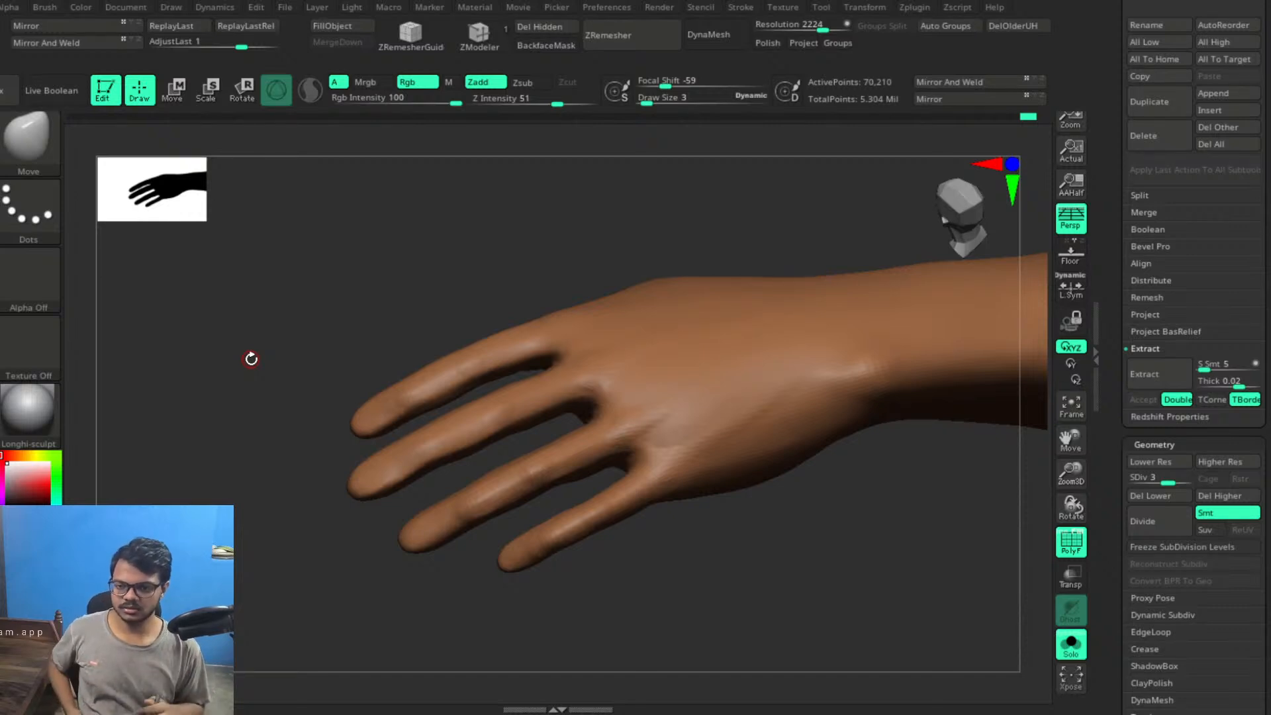
pyautogui.moveTo(845, 539); pyautogui.dragTo(832, 541)
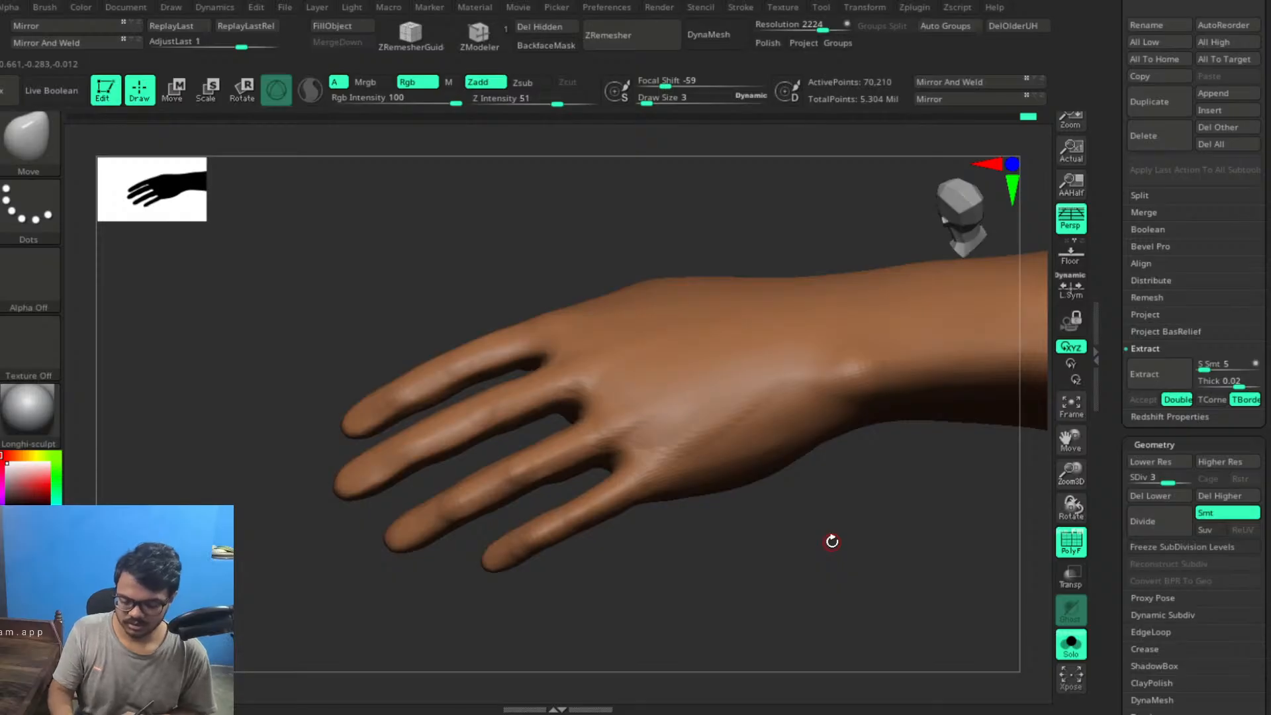
# Choose the ClayBuildup brush and raise the hand mesh to subdivision level 4
pyautogui.press('b')
pyautogui.press('c')
pyautogui.press('b')
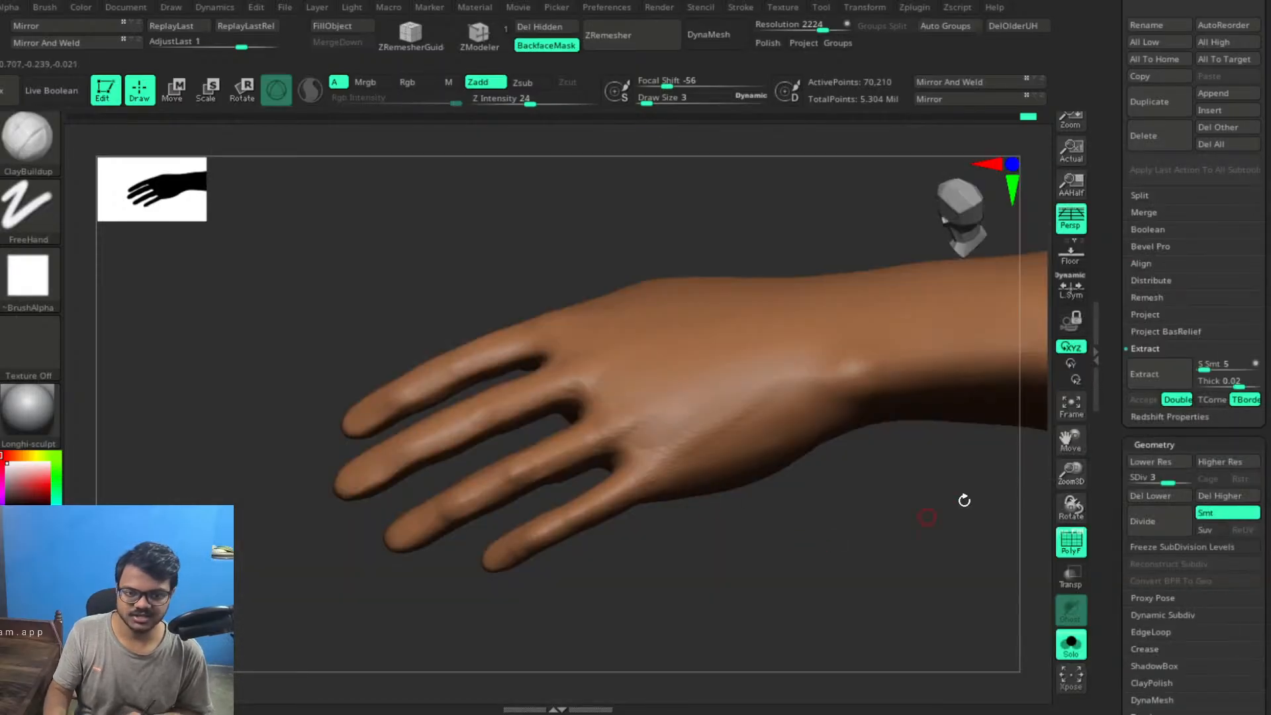
pyautogui.press('d')
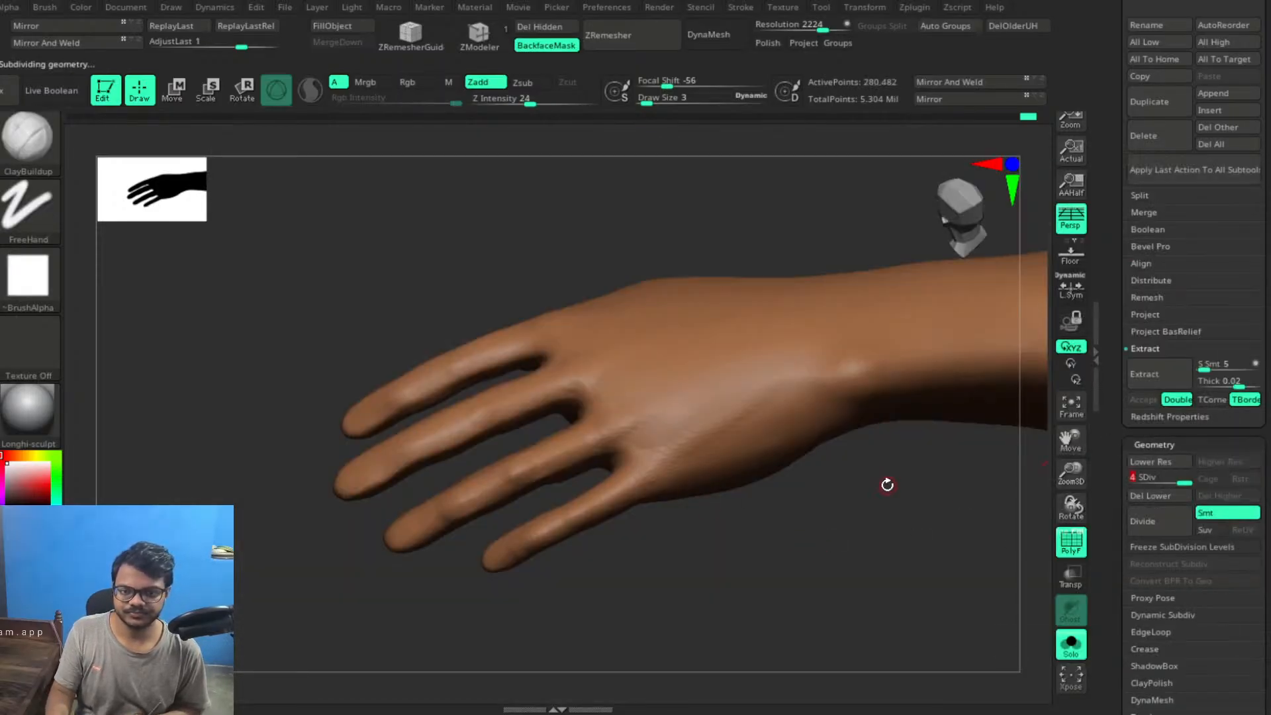
# Inspect the fingers up close and lower the hand mesh to subdivision level 3
pyautogui.moveTo(876, 514); pyautogui.dragTo(852, 551)
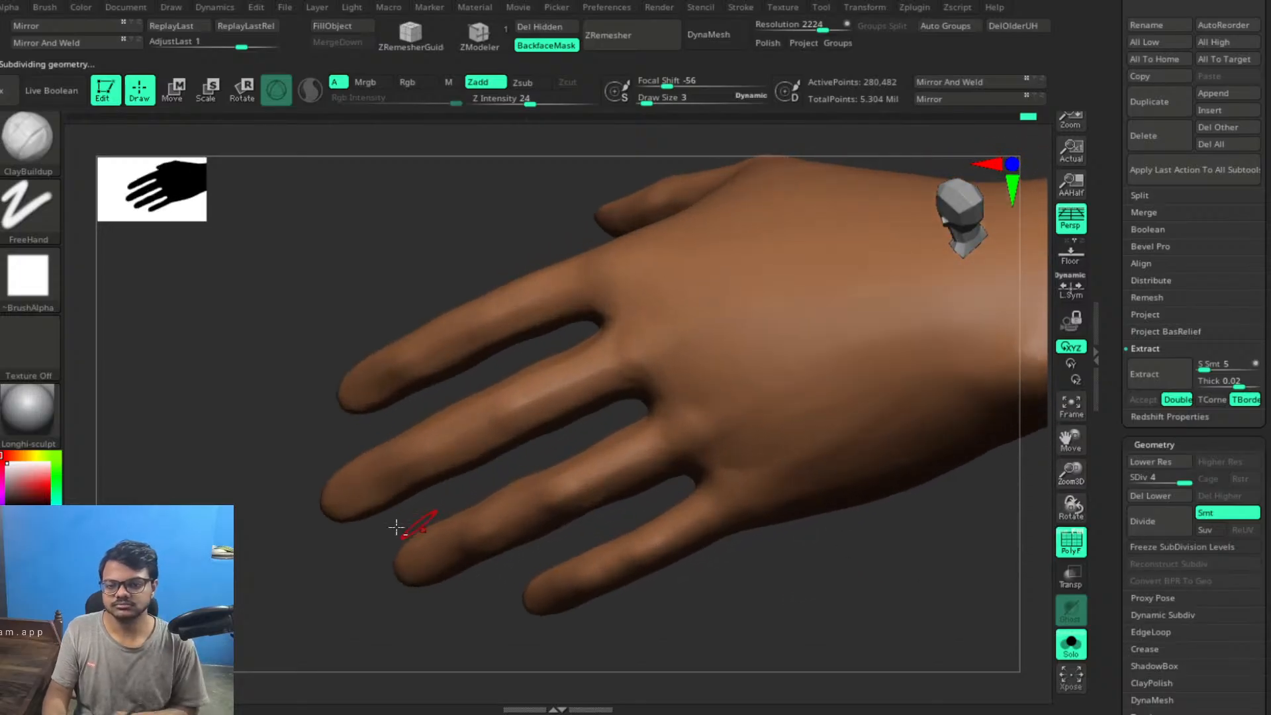
pyautogui.moveTo(312, 588); pyautogui.dragTo(371, 581)
pyautogui.press('shift')
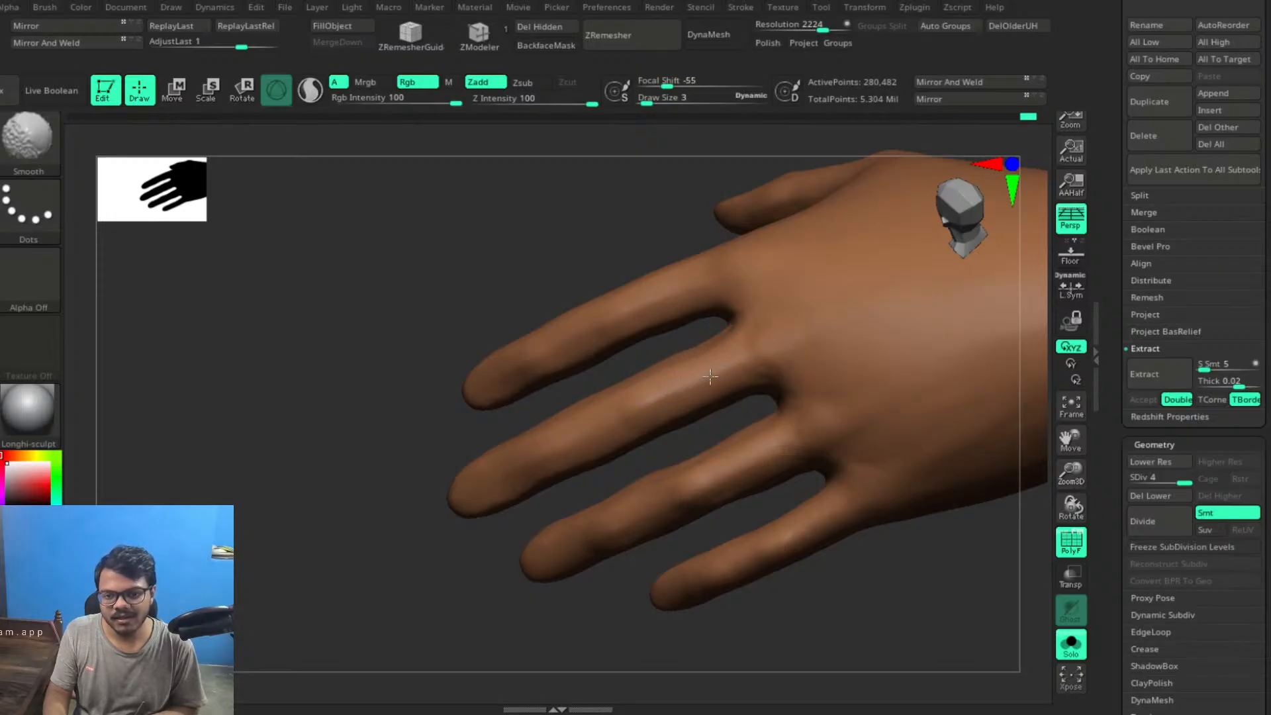
pyautogui.keyDown('alt'); pyautogui.moveTo(327, 562); pyautogui.dragTo(379, 613); pyautogui.keyUp('alt')
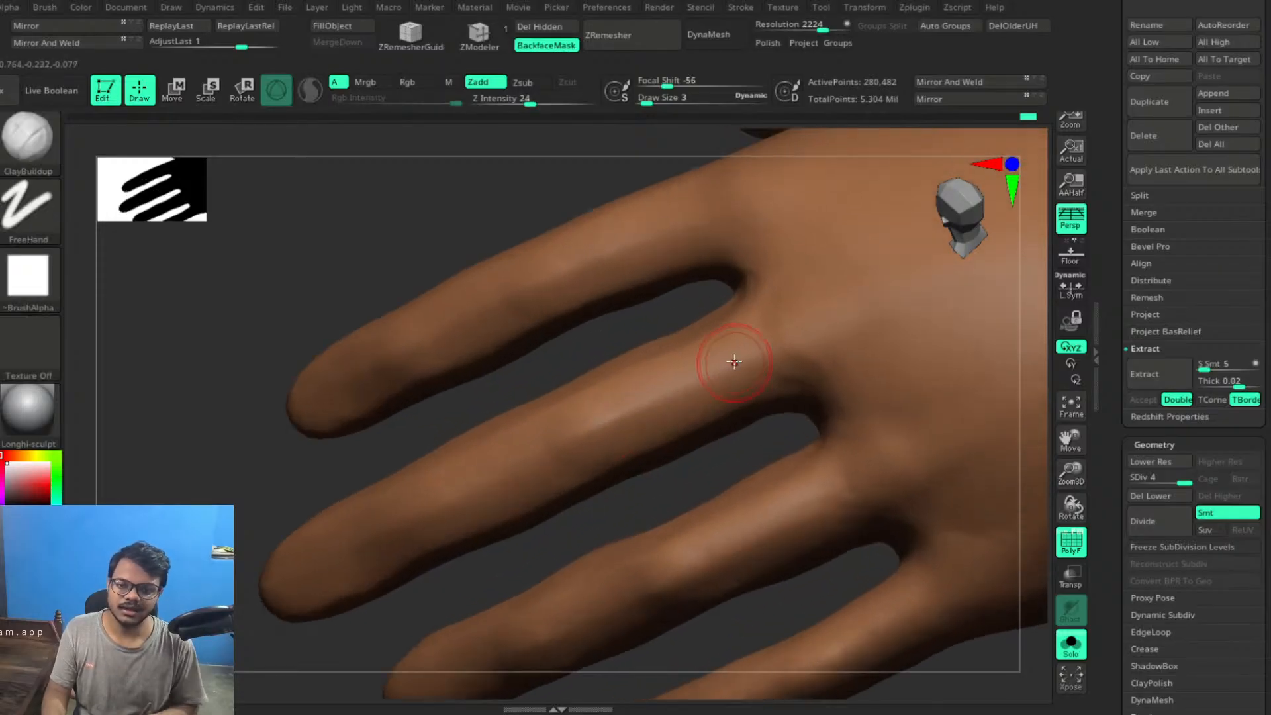
pyautogui.moveTo(1178, 484); pyautogui.dragTo(1168, 483)
# Smooth the middle finger from its base toward the tip, plus the index fingertip
pyautogui.press('shift')
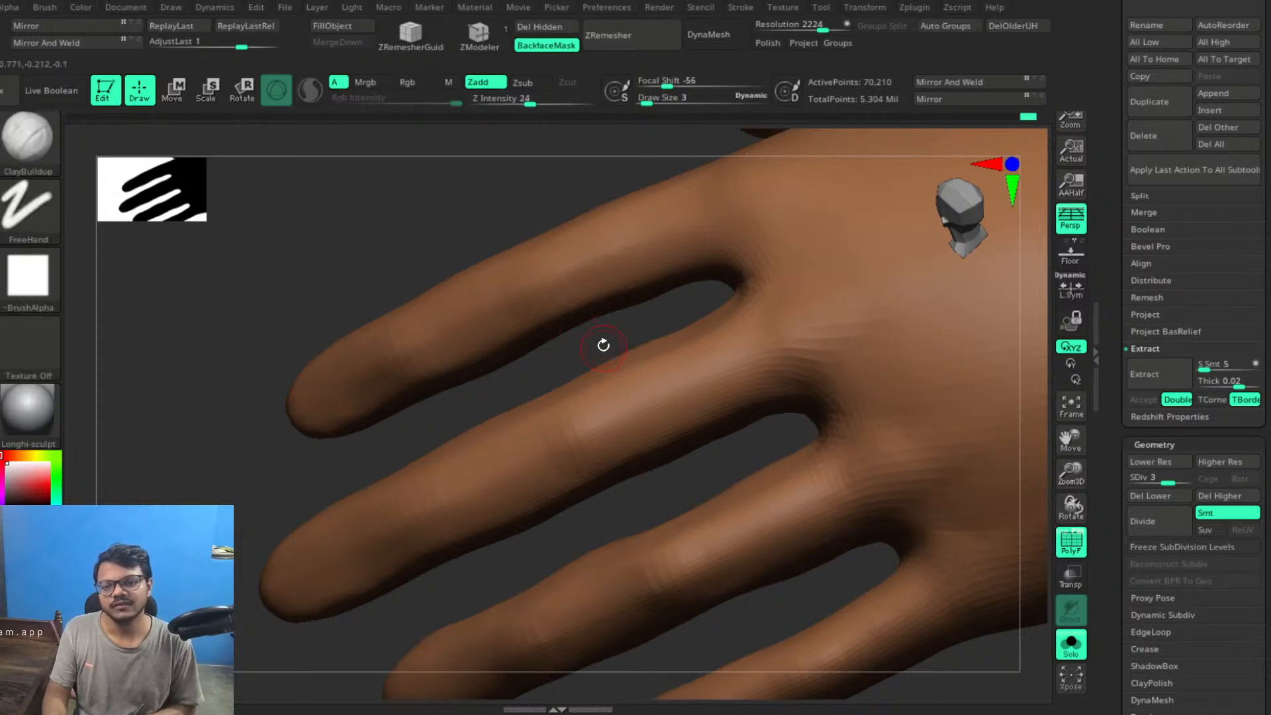
pyautogui.moveTo(601, 343); pyautogui.dragTo(625, 450)
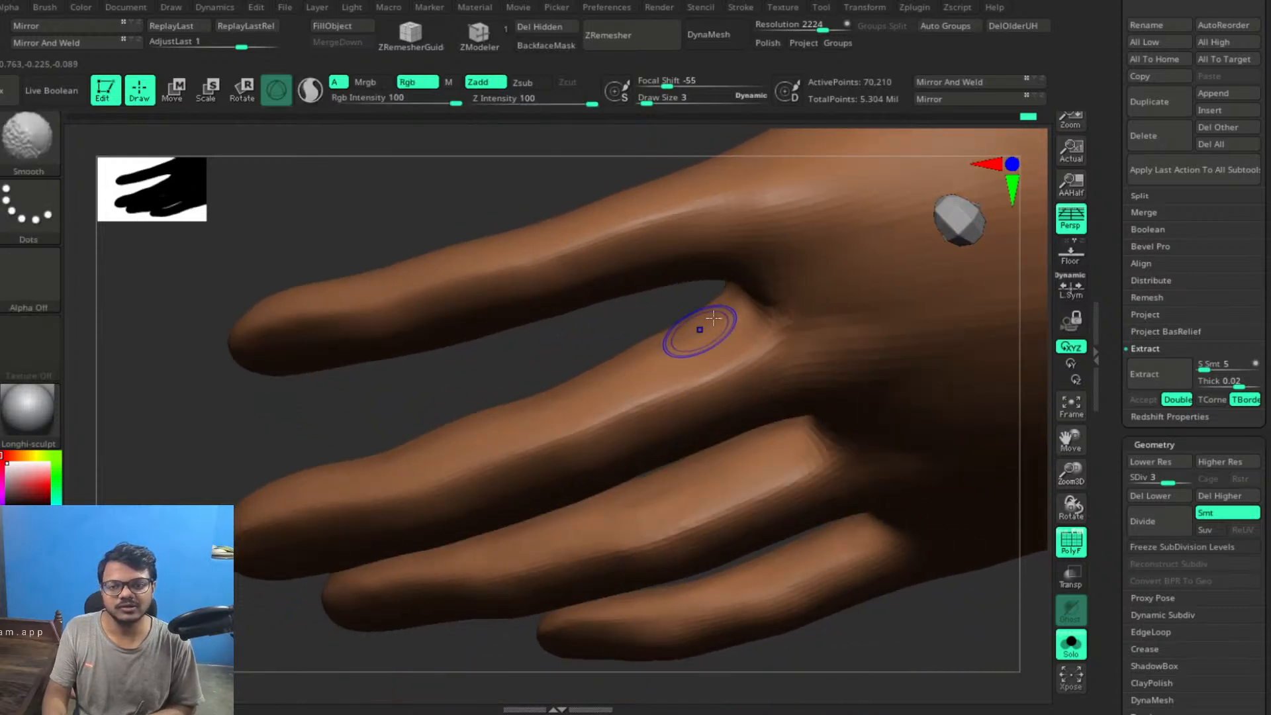
pyautogui.moveTo(700, 332)
pyautogui.keyDown('shift'); pyautogui.mouseDown()
pyautogui.moveTo(690, 348)
pyautogui.moveTo(751, 361)
pyautogui.mouseUp(); pyautogui.keyUp('shift')
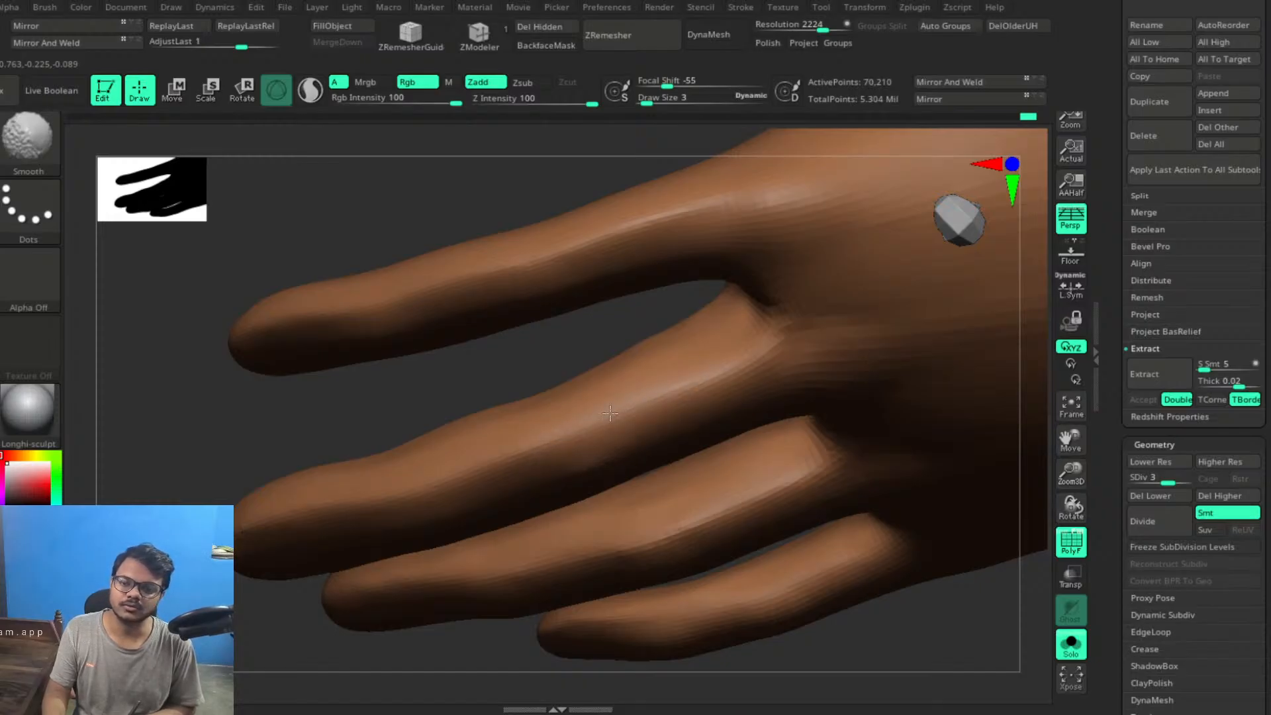
pyautogui.keyDown('shift'); pyautogui.moveTo(394, 494); pyautogui.dragTo(239, 531); pyautogui.keyUp('shift')
pyautogui.press('shift')
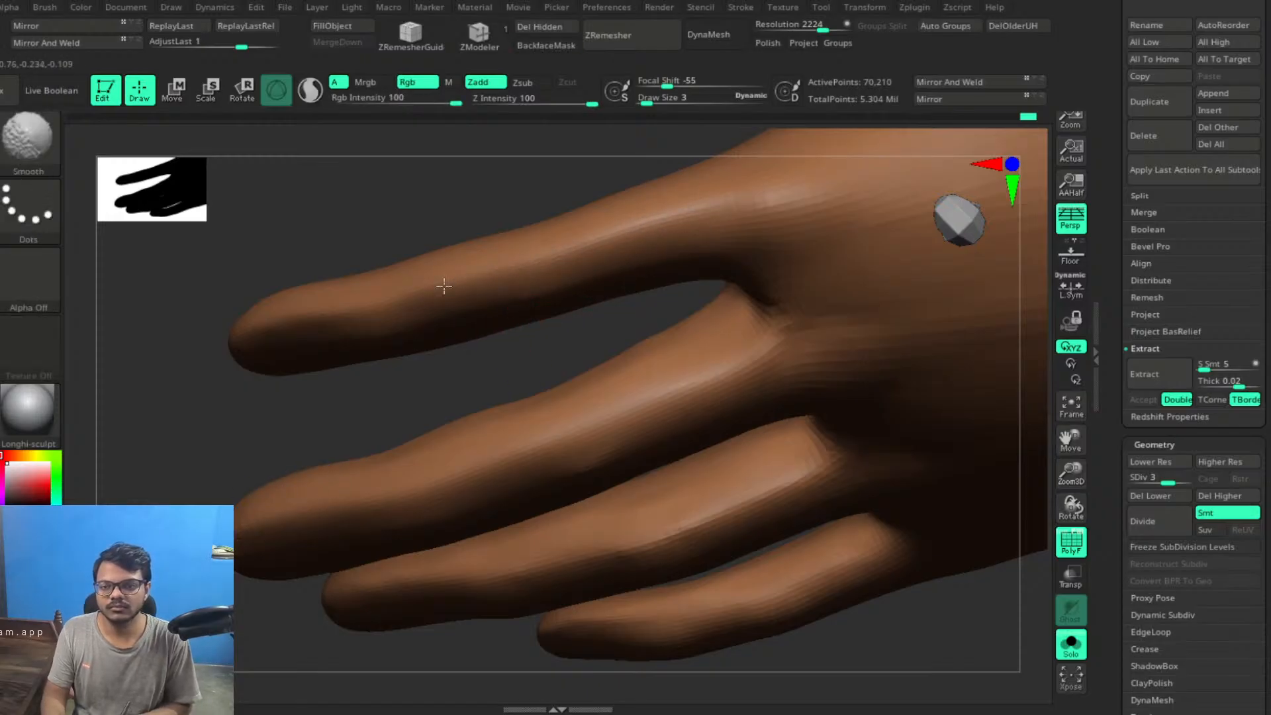
pyautogui.keyDown('shift'); pyautogui.moveTo(273, 323); pyautogui.dragTo(259, 331); pyautogui.keyUp('shift')
# Smooth the faceted surface along the backs of the middle and ring fingers
pyautogui.moveTo(527, 352)
pyautogui.mouseDown()
pyautogui.moveTo(639, 281)
pyautogui.moveTo(578, 284)
pyautogui.mouseUp()
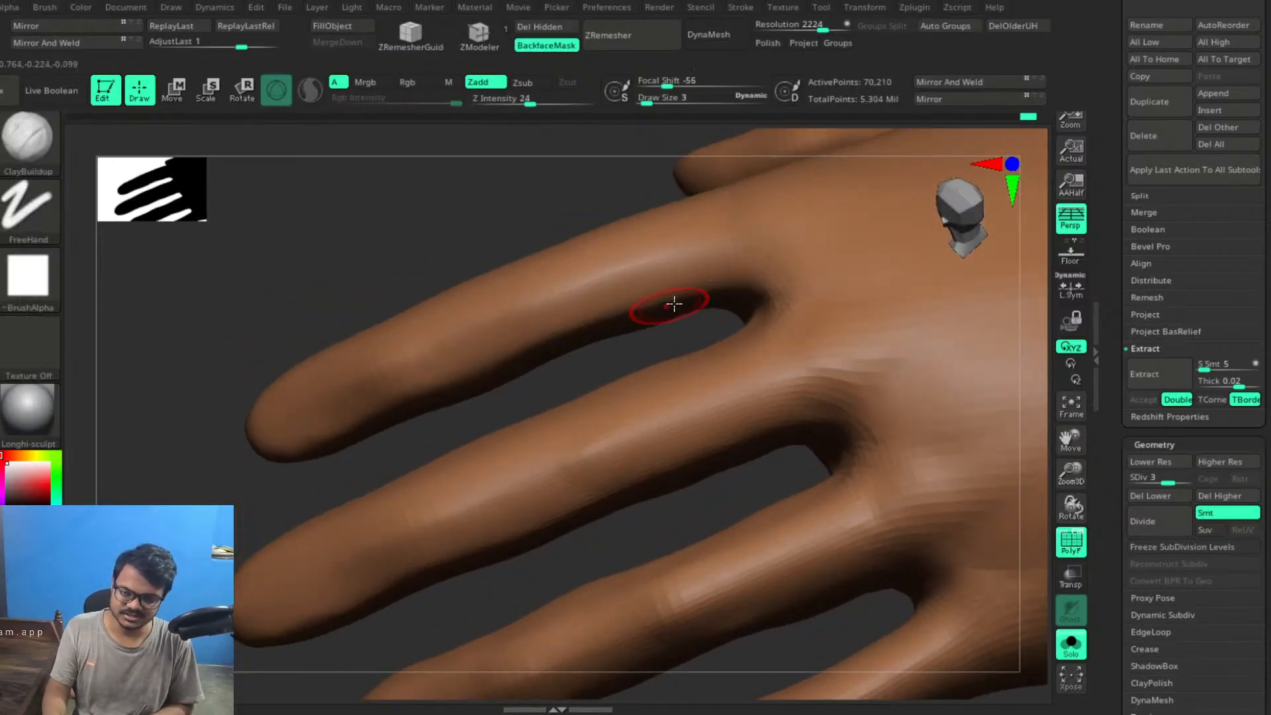
pyautogui.moveTo(622, 335)
pyautogui.mouseDown()
pyautogui.moveTo(643, 314)
pyautogui.moveTo(682, 371)
pyautogui.mouseUp()
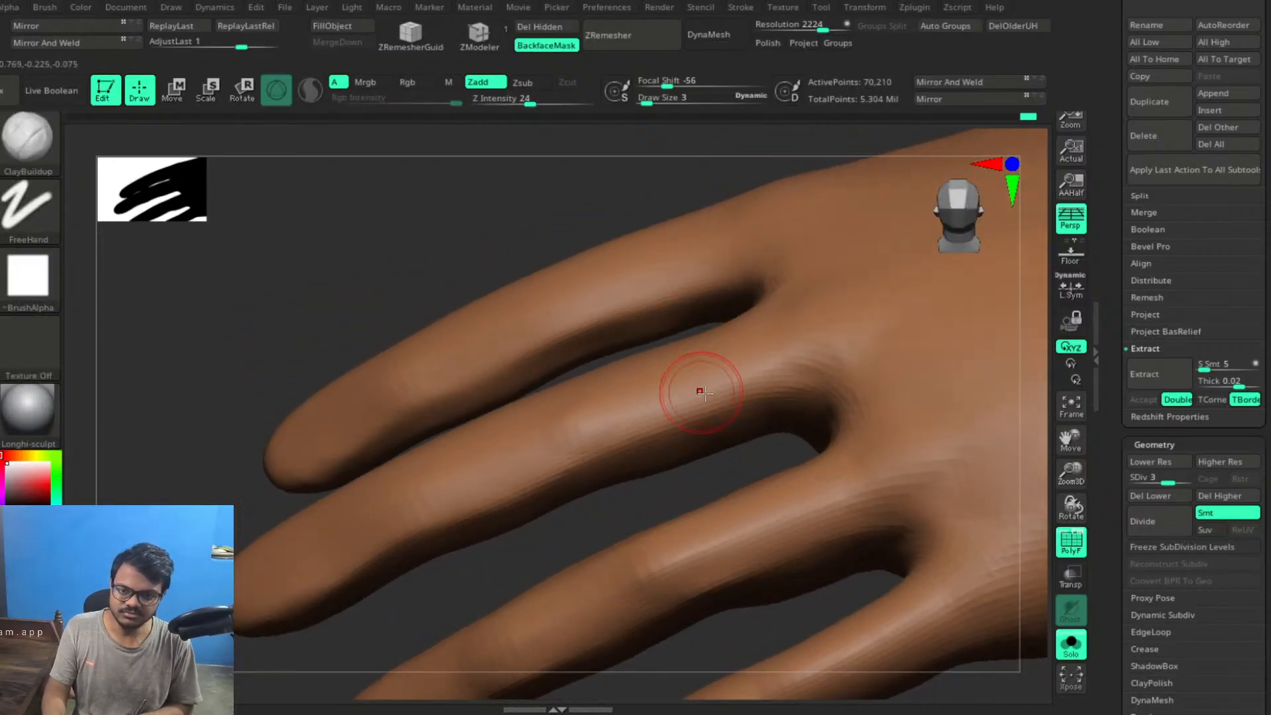
pyautogui.press('shift')
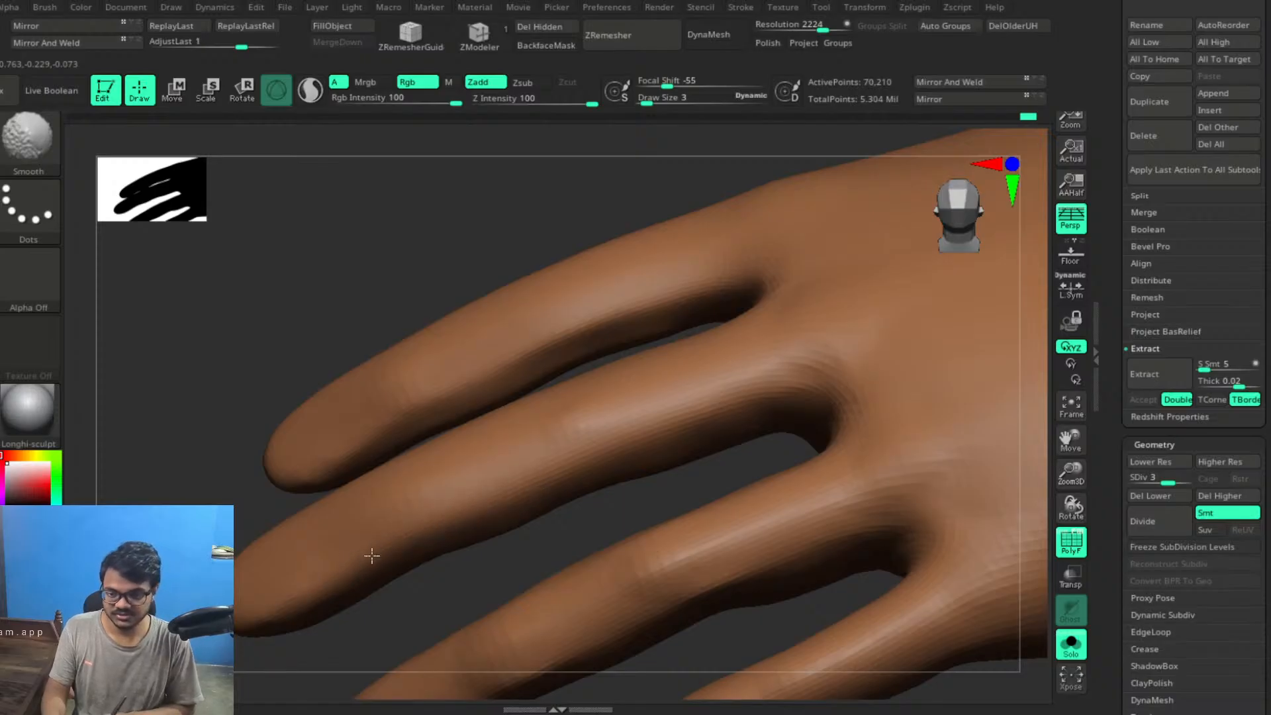
pyautogui.keyDown('alt'); pyautogui.moveTo(843, 569); pyautogui.dragTo(928, 402, button='right'); pyautogui.keyUp('alt')
pyautogui.press('shift')
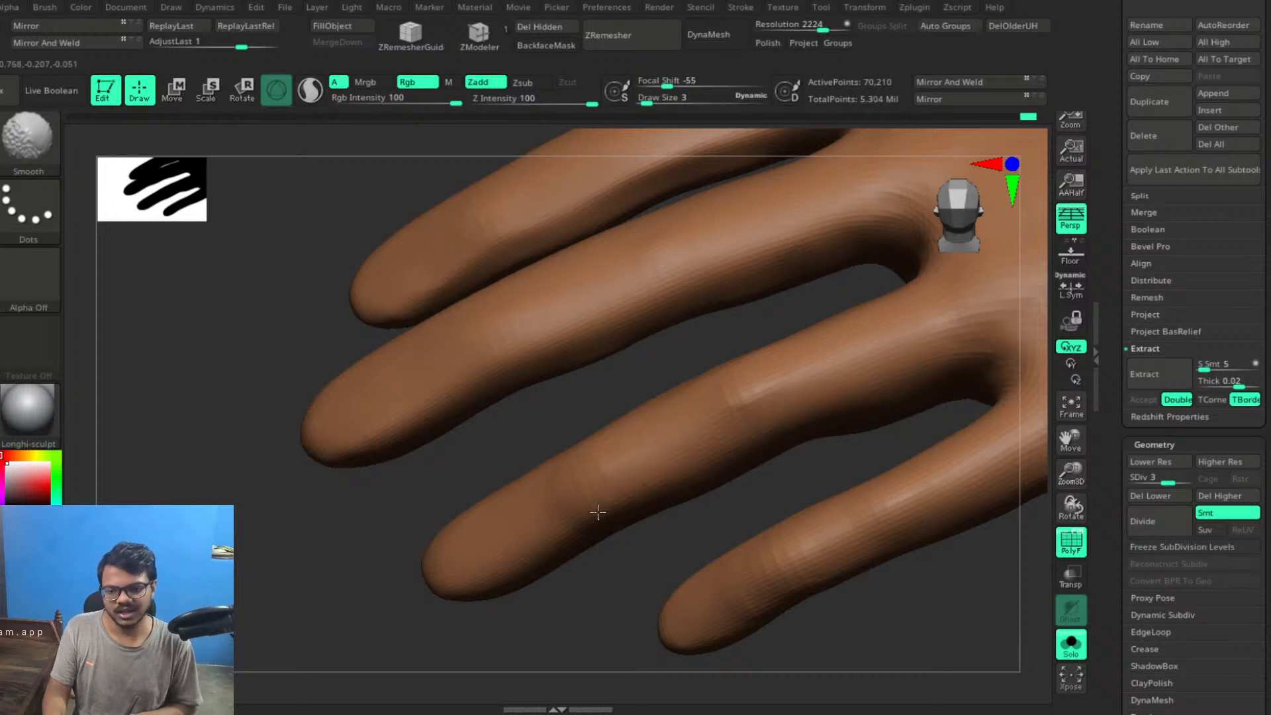
# Smooth the outer side and underside of the little finger near its base
pyautogui.moveTo(759, 466); pyautogui.dragTo(752, 286, button='right')
pyautogui.moveTo(726, 341); pyautogui.dragTo(836, 462)
pyautogui.press('shift')
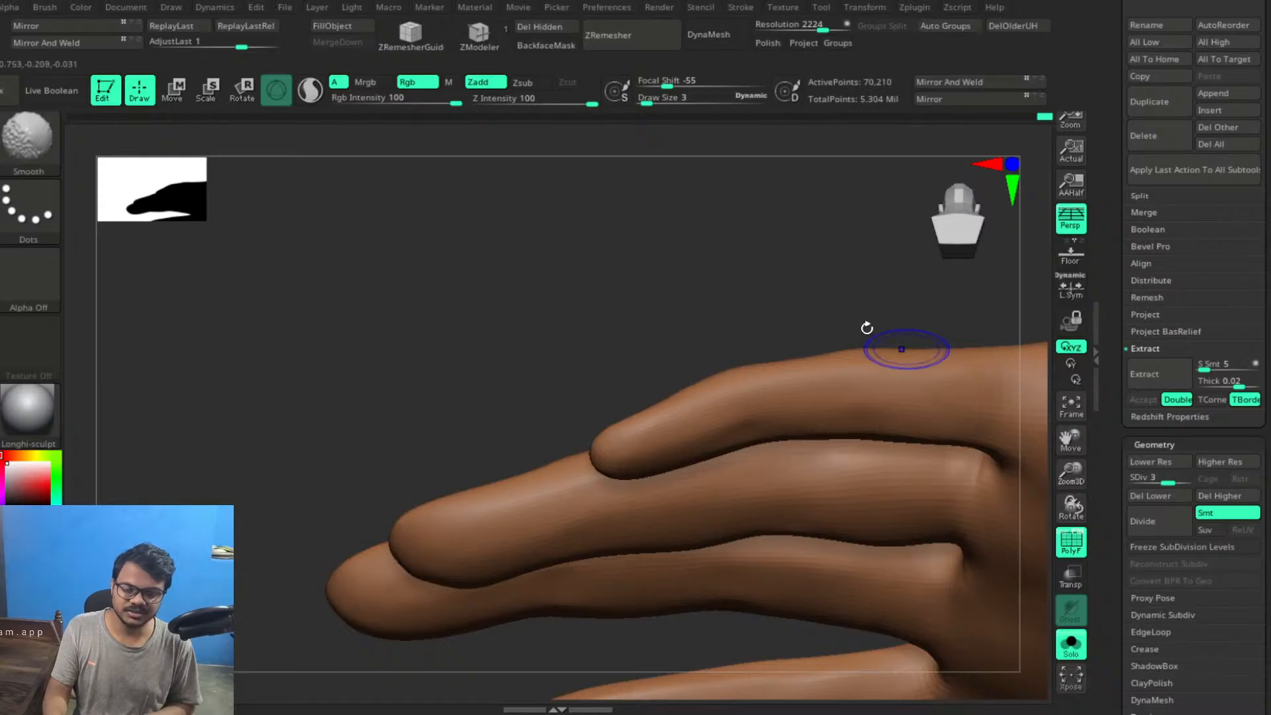
pyautogui.moveTo(821, 291); pyautogui.dragTo(784, 182)
pyautogui.moveTo(794, 468); pyautogui.dragTo(805, 566)
pyautogui.keyDown('shift'); pyautogui.moveTo(958, 451); pyautogui.dragTo(919, 449); pyautogui.keyUp('shift')
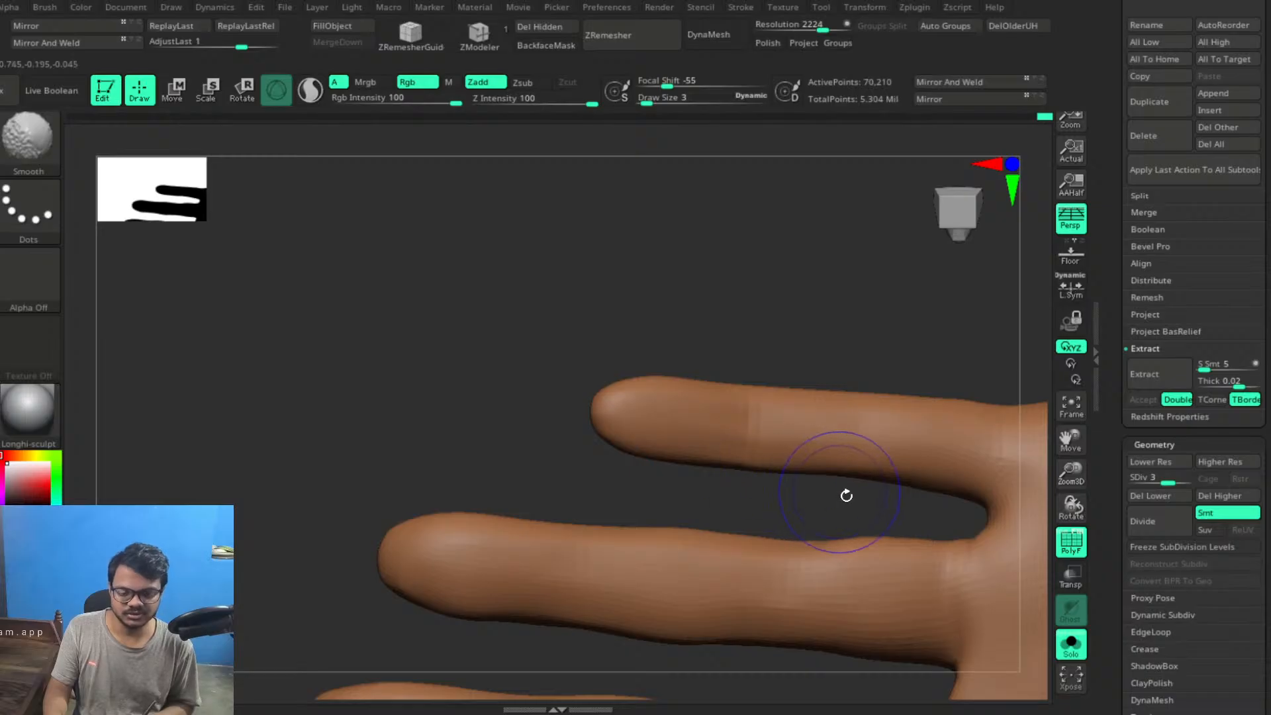
# Smooth the palm side of the ring finger along its length to the fingertip
pyautogui.moveTo(846, 495)
pyautogui.mouseDown()
pyautogui.moveTo(782, 468)
pyautogui.moveTo(778, 442)
pyautogui.mouseUp()
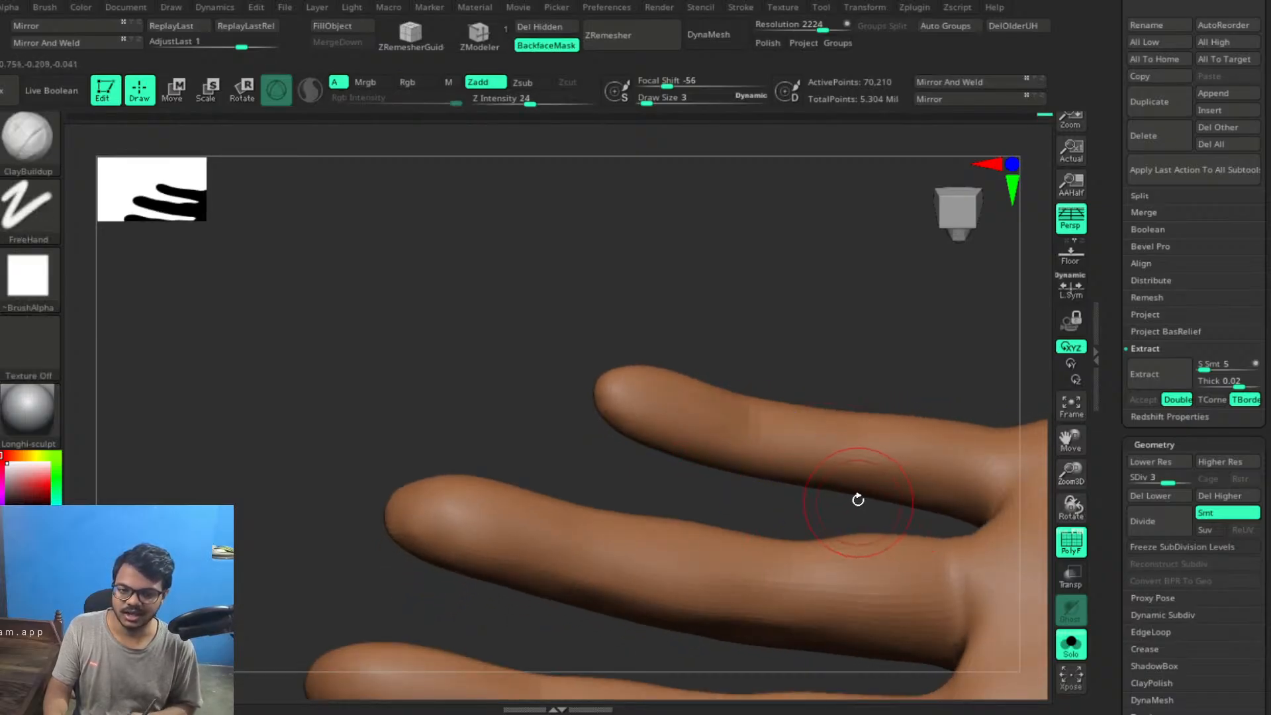
pyautogui.moveTo(538, 605); pyautogui.dragTo(727, 535)
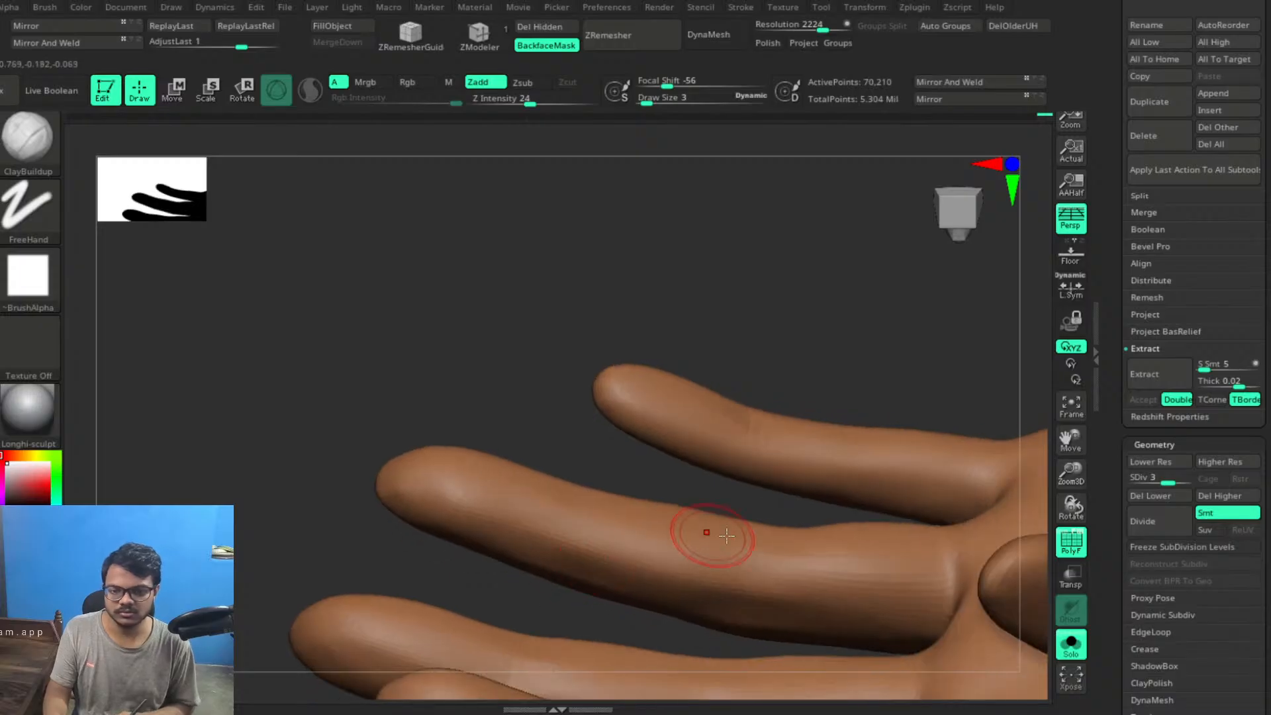
pyautogui.press('shift')
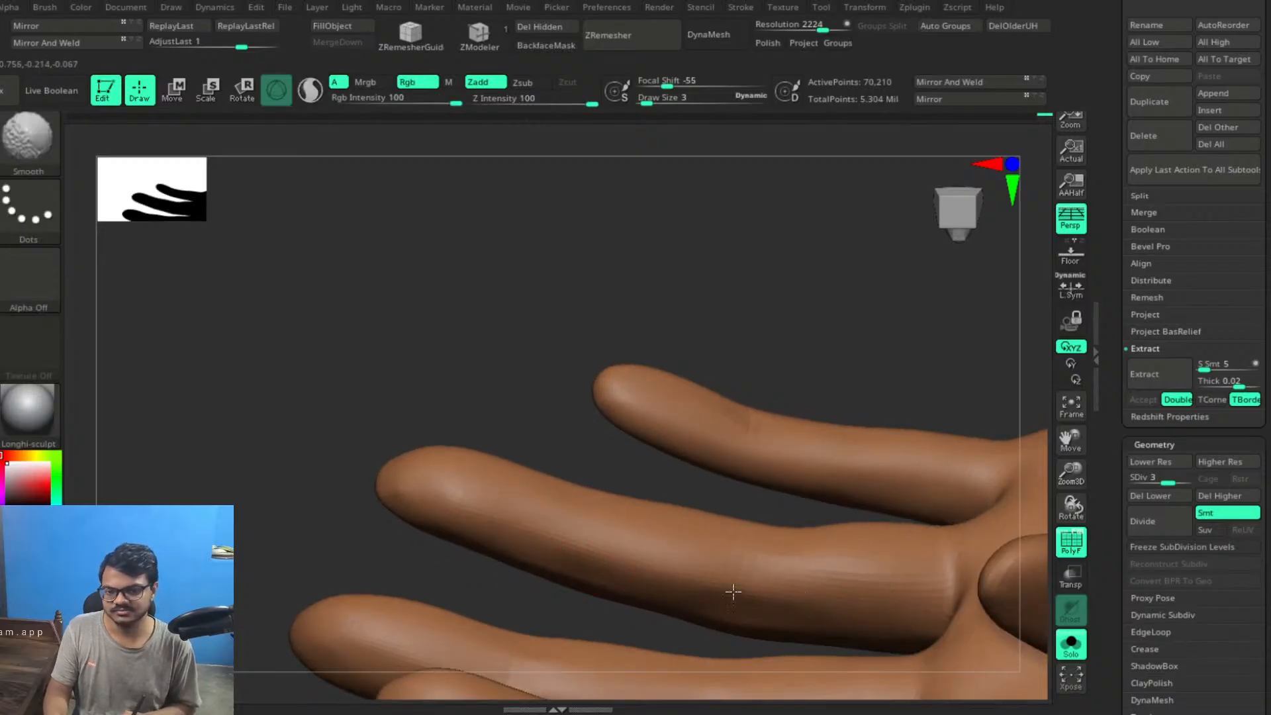
pyautogui.keyDown('shift'); pyautogui.moveTo(624, 562); pyautogui.dragTo(801, 570); pyautogui.keyUp('shift')
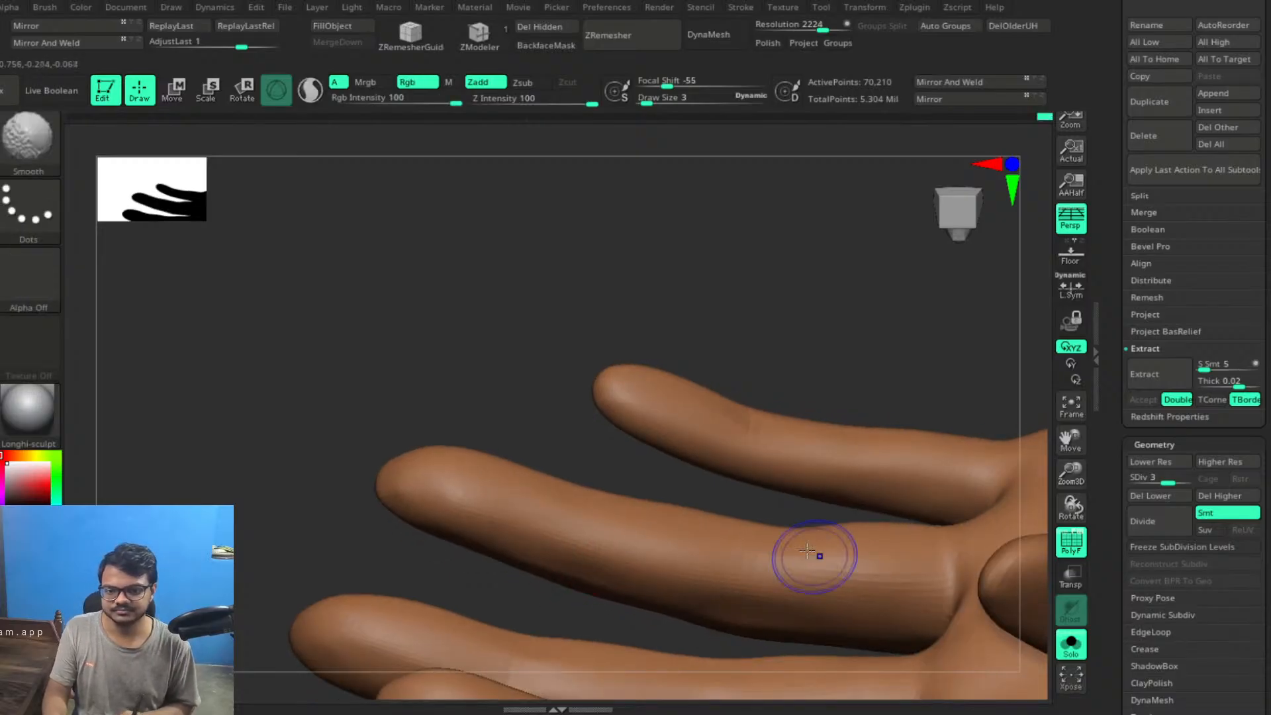
pyautogui.keyDown('shift'); pyautogui.moveTo(464, 505); pyautogui.dragTo(415, 503); pyautogui.keyUp('shift')
# Smooth the back of the ring finger along its middle section above the knuckle
pyautogui.moveTo(372, 434)
pyautogui.mouseDown()
pyautogui.moveTo(459, 395)
pyautogui.moveTo(505, 474)
pyautogui.mouseUp()
pyautogui.moveTo(861, 406)
pyautogui.mouseDown()
pyautogui.moveTo(902, 400)
pyautogui.moveTo(851, 372)
pyautogui.moveTo(840, 406)
pyautogui.moveTo(843, 366)
pyautogui.moveTo(859, 466)
pyautogui.moveTo(876, 450)
pyautogui.moveTo(848, 433)
pyautogui.moveTo(507, 435)
pyautogui.mouseUp()
pyautogui.press('shift')
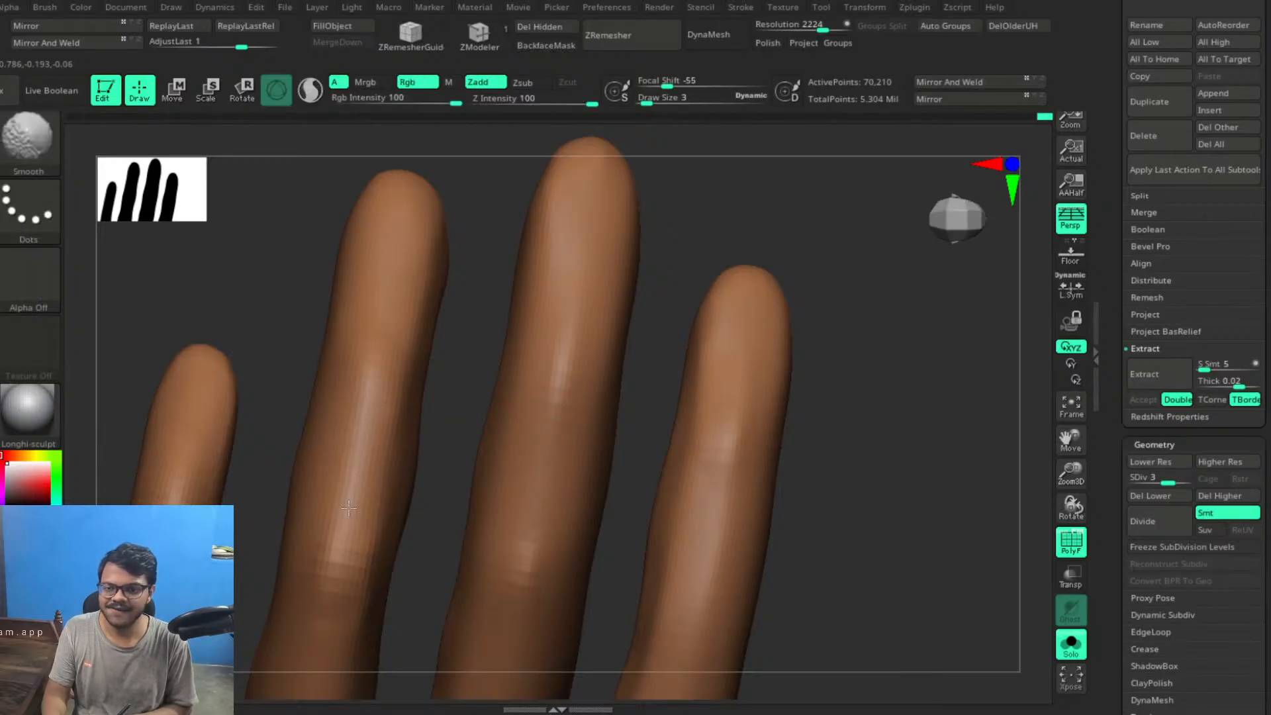
pyautogui.moveTo(908, 435); pyautogui.dragTo(609, 434)
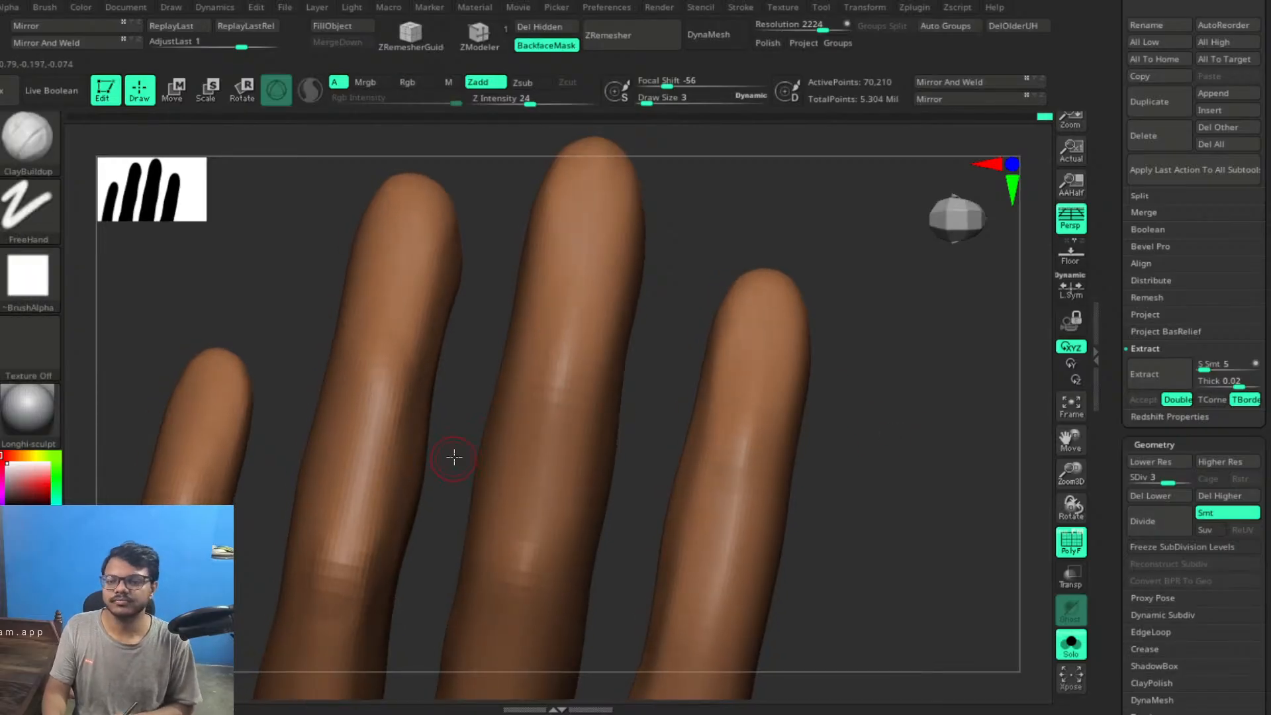
pyautogui.moveTo(454, 457)
pyautogui.mouseDown()
pyautogui.moveTo(566, 323)
pyautogui.moveTo(576, 357)
pyautogui.moveTo(543, 361)
pyautogui.mouseUp()
pyautogui.keyDown('shift'); pyautogui.moveTo(568, 306); pyautogui.dragTo(563, 291); pyautogui.keyUp('shift')
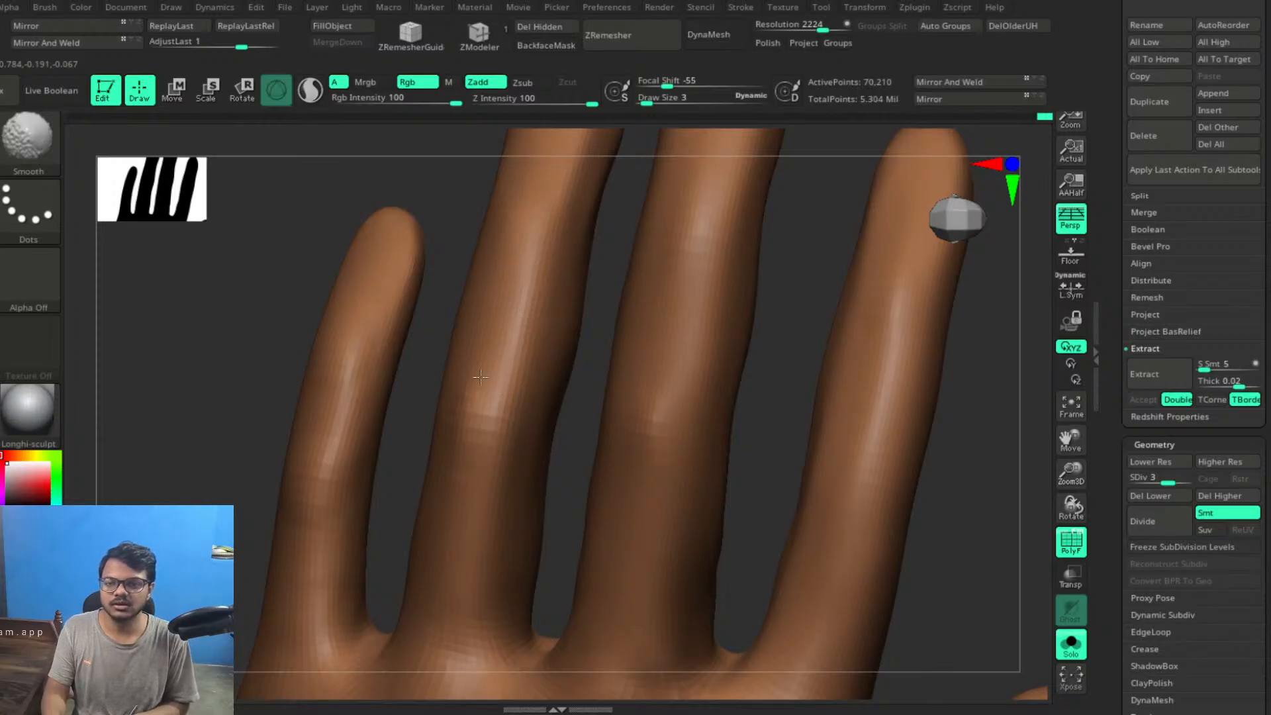
# Smooth the ring finger's lower joint and the middle section of the middle finger on the back of the hand
pyautogui.moveTo(480, 391)
pyautogui.keyDown('shift'); pyautogui.mouseDown()
pyautogui.moveTo(480, 486)
pyautogui.moveTo(423, 502)
pyautogui.moveTo(479, 497)
pyautogui.mouseUp(); pyautogui.keyUp('shift')
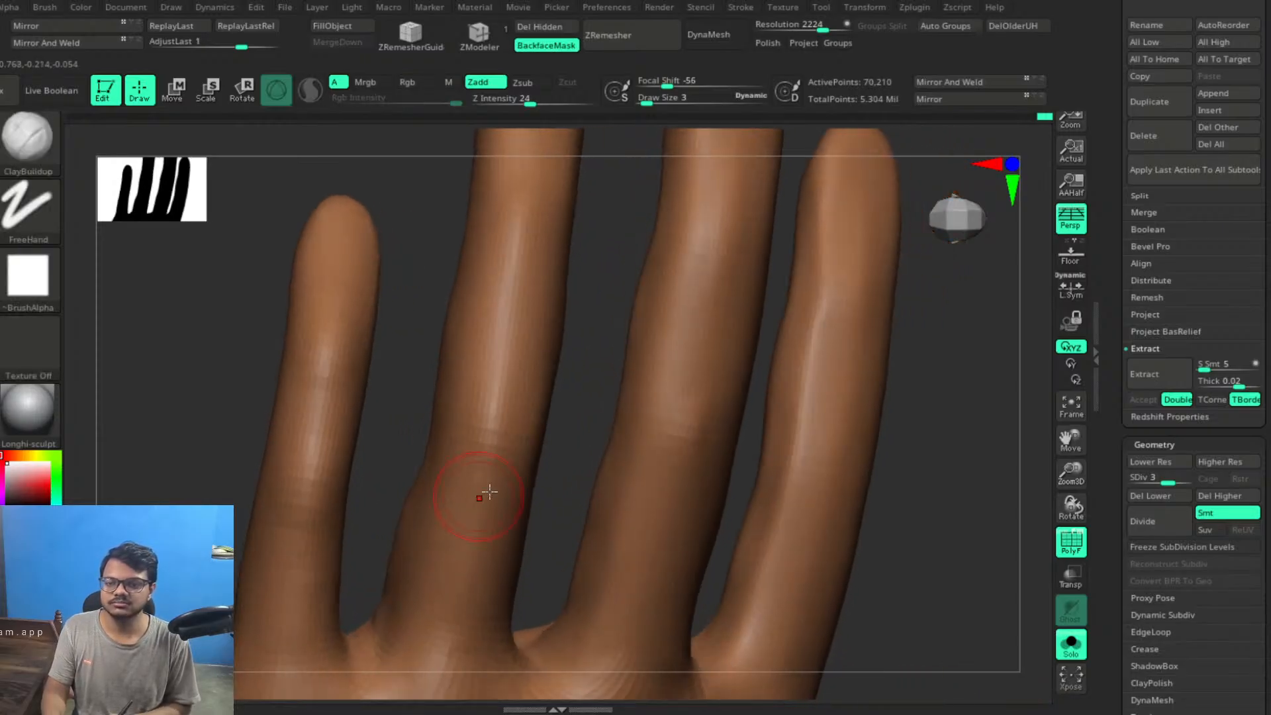
pyautogui.keyDown('shift'); pyautogui.moveTo(666, 292); pyautogui.dragTo(669, 317); pyautogui.keyUp('shift')
pyautogui.moveTo(594, 334); pyautogui.dragTo(620, 331)
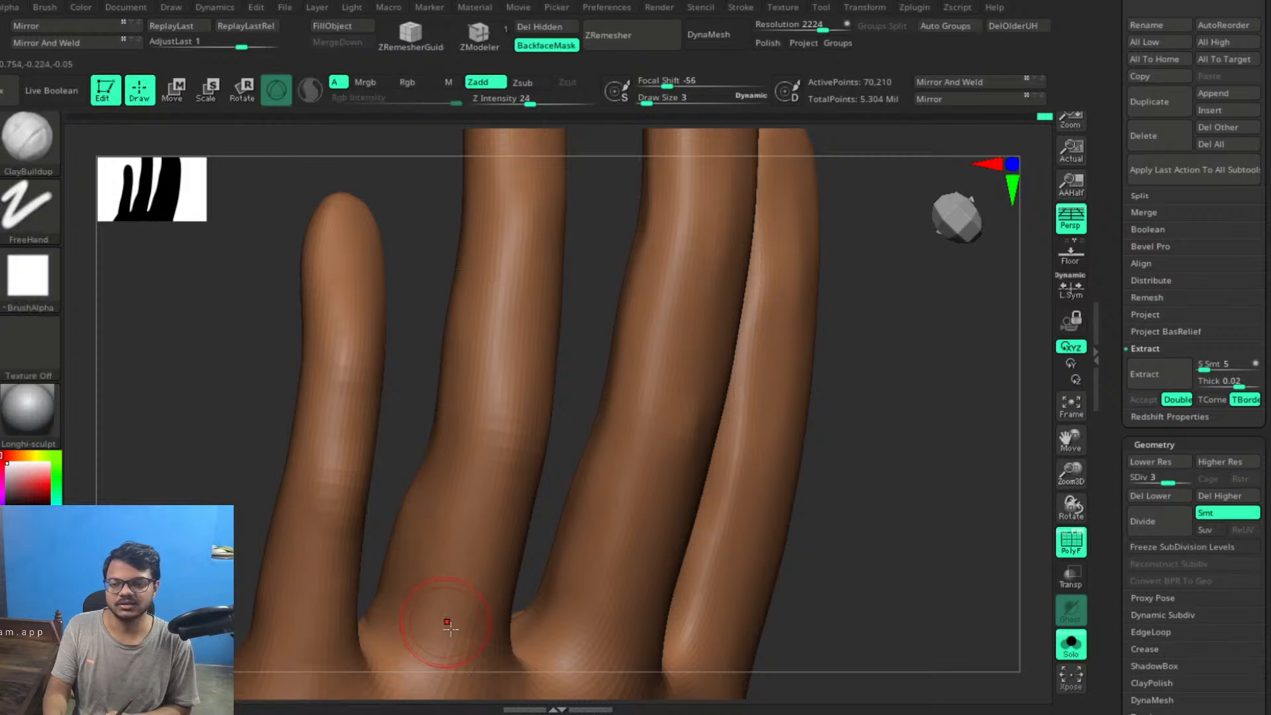
# Smooth the palm side of the middle finger down to its base, and the index finger's middle section
pyautogui.moveTo(250, 570)
pyautogui.mouseDown()
pyautogui.moveTo(763, 446)
pyautogui.moveTo(732, 421)
pyautogui.moveTo(655, 428)
pyautogui.moveTo(822, 351)
pyautogui.moveTo(732, 369)
pyautogui.moveTo(757, 411)
pyautogui.moveTo(806, 423)
pyautogui.moveTo(813, 400)
pyautogui.moveTo(863, 392)
pyautogui.moveTo(939, 495)
pyautogui.mouseUp()
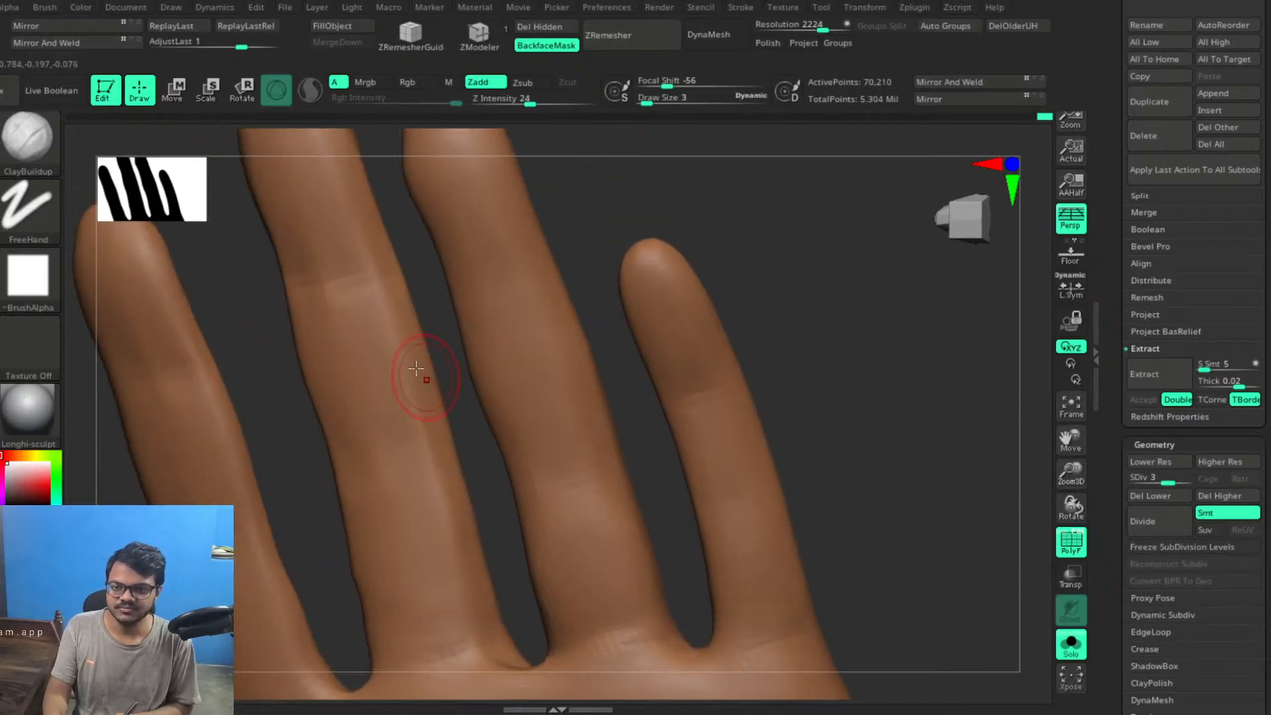
pyautogui.keyDown('shift'); pyautogui.moveTo(390, 331); pyautogui.dragTo(373, 303); pyautogui.keyUp('shift')
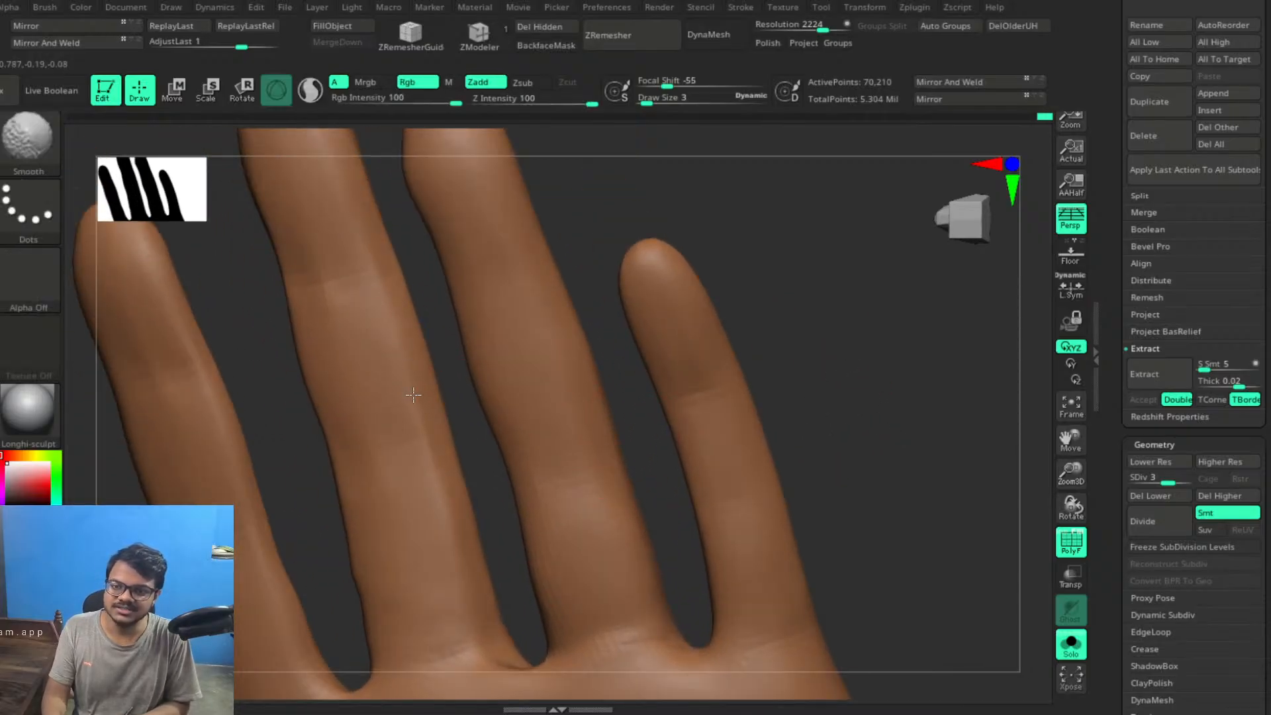
pyautogui.keyDown('shift'); pyautogui.moveTo(474, 633); pyautogui.dragTo(476, 651); pyautogui.keyUp('shift')
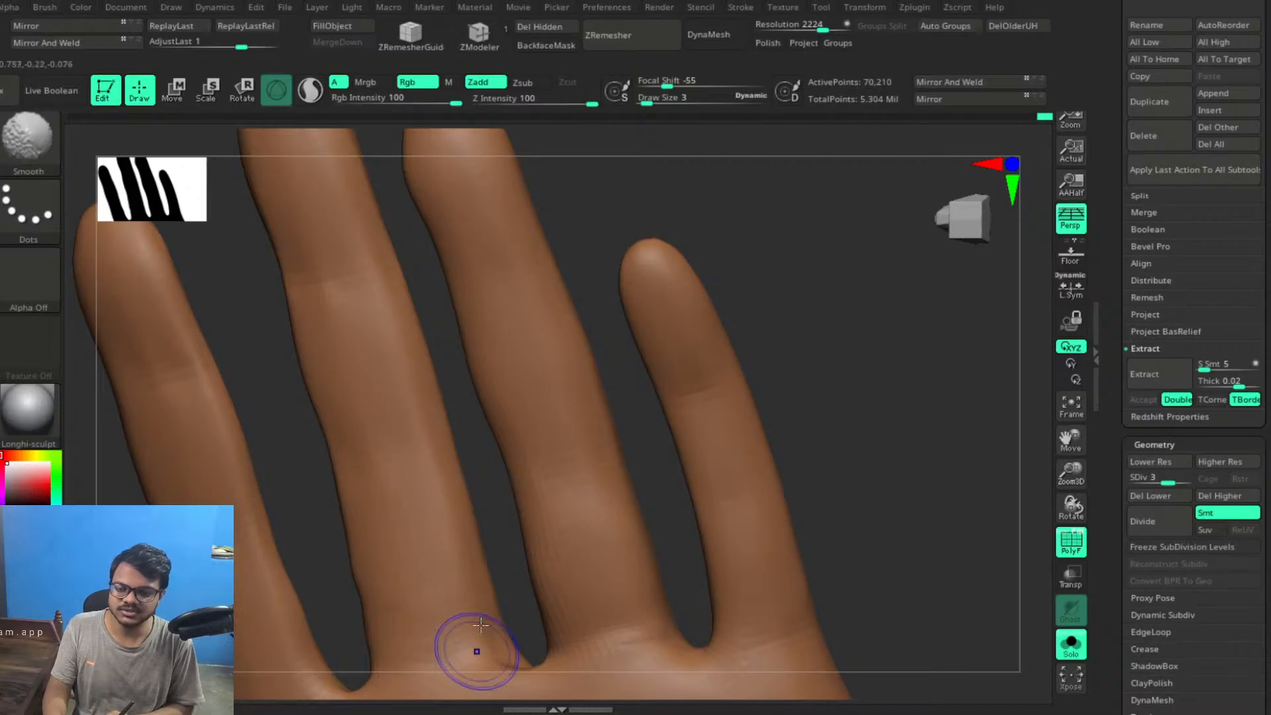
pyautogui.keyDown('alt'); pyautogui.moveTo(877, 408); pyautogui.dragTo(908, 410); pyautogui.keyUp('alt')
pyautogui.moveTo(273, 554); pyautogui.dragTo(334, 565)
pyautogui.keyDown('shift'); pyautogui.moveTo(362, 453); pyautogui.dragTo(315, 388); pyautogui.keyUp('shift')
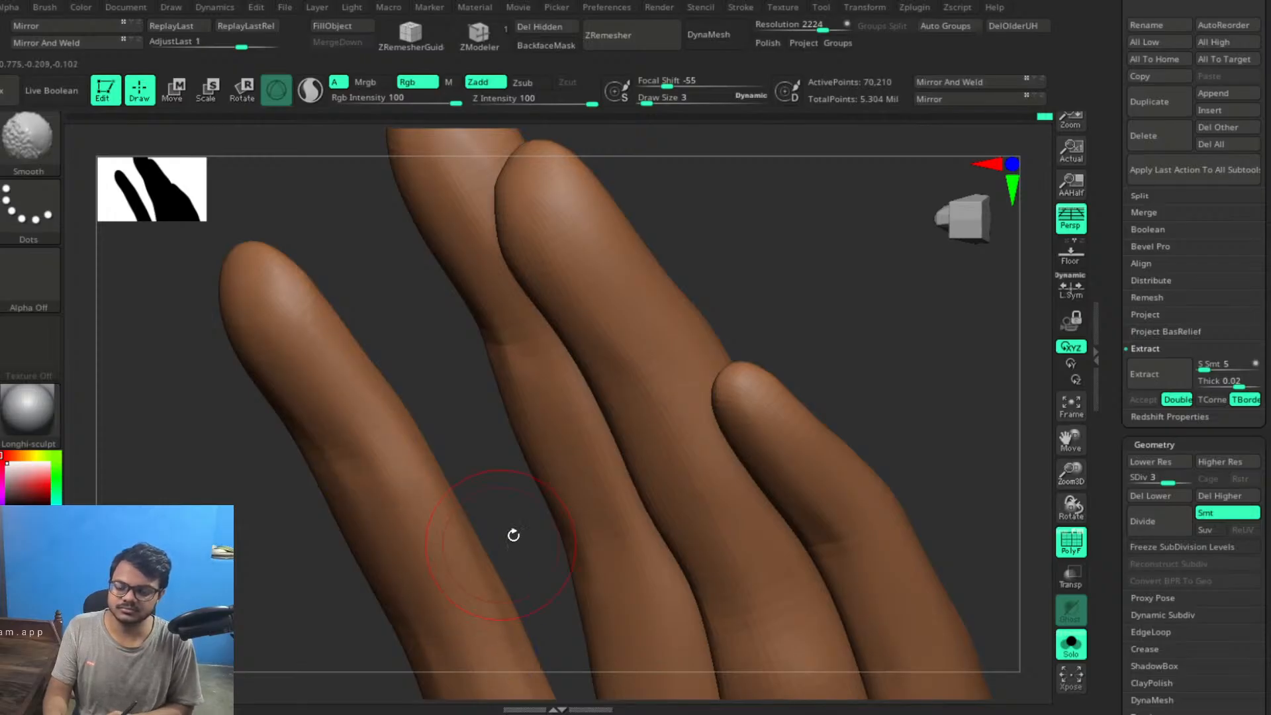
pyautogui.moveTo(499, 539); pyautogui.dragTo(477, 521)
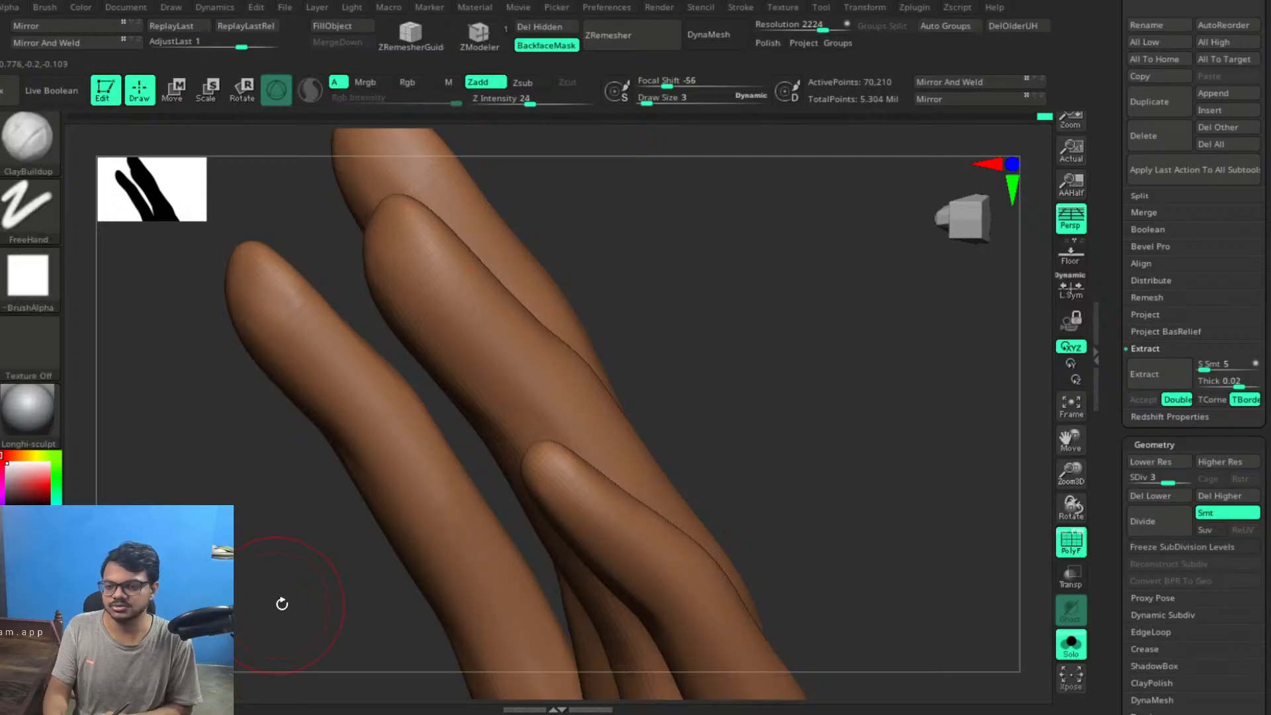
# Smooth the creases between the joints on the middle finger's palm side, down to its base
pyautogui.moveTo(281, 602); pyautogui.dragTo(488, 491)
pyautogui.moveTo(669, 426)
pyautogui.mouseDown()
pyautogui.moveTo(658, 423)
pyautogui.moveTo(678, 440)
pyautogui.moveTo(687, 417)
pyautogui.moveTo(581, 365)
pyautogui.mouseUp()
pyautogui.press('shift')
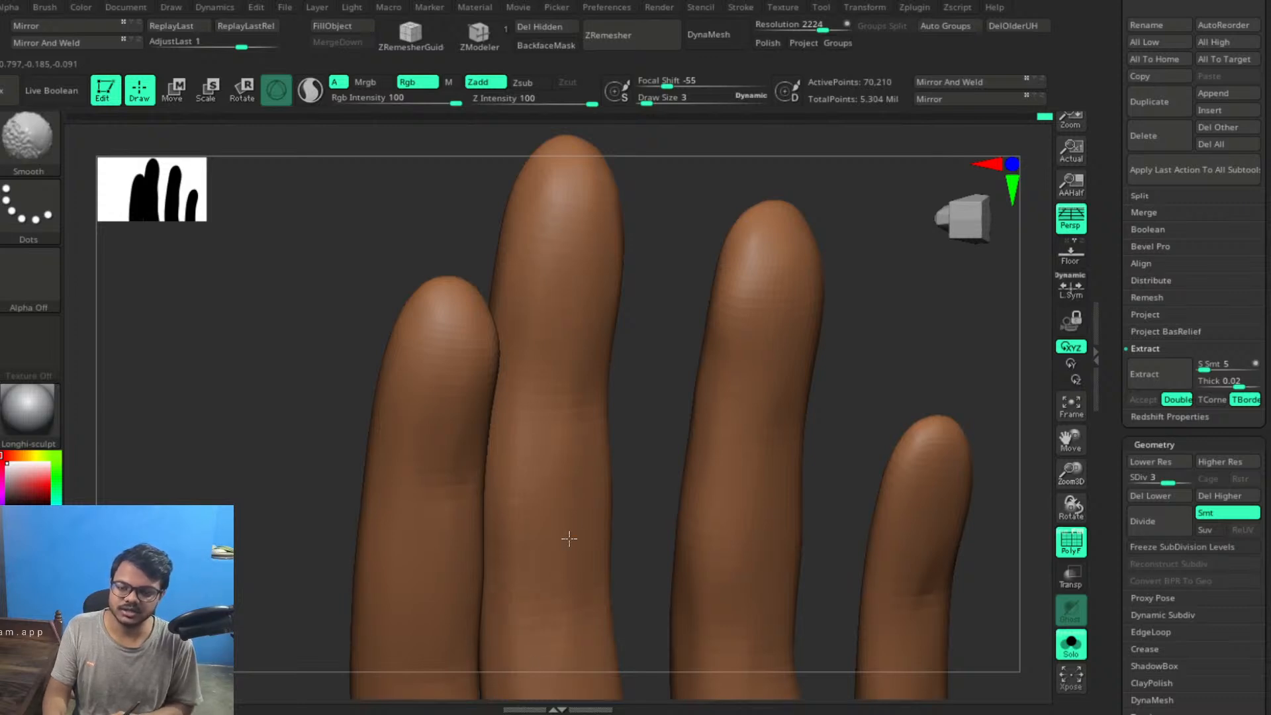
pyautogui.keyDown('shift'); pyautogui.moveTo(575, 403); pyautogui.dragTo(577, 520); pyautogui.keyUp('shift')
pyautogui.keyDown('alt'); pyautogui.moveTo(635, 465); pyautogui.dragTo(604, 400); pyautogui.keyUp('alt')
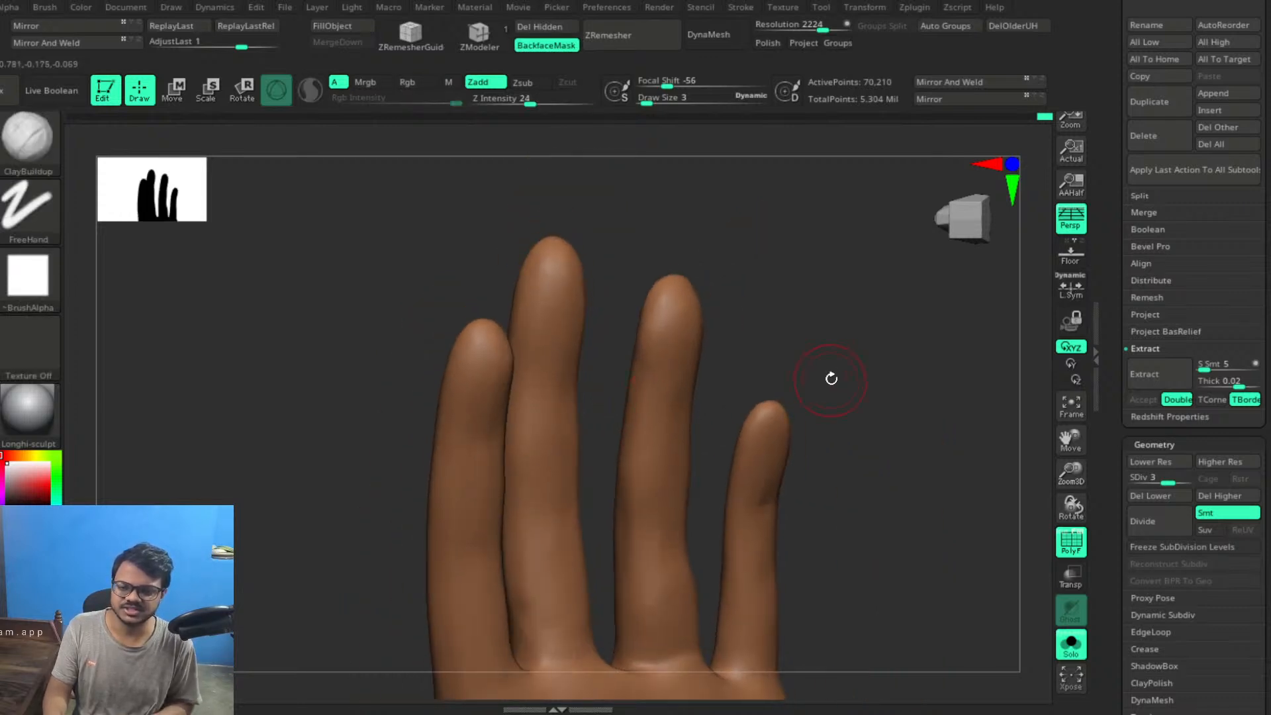
pyautogui.keyDown('alt'); pyautogui.moveTo(847, 364); pyautogui.dragTo(871, 287); pyautogui.keyUp('alt')
pyautogui.moveTo(930, 462); pyautogui.dragTo(598, 499)
pyautogui.press('shift')
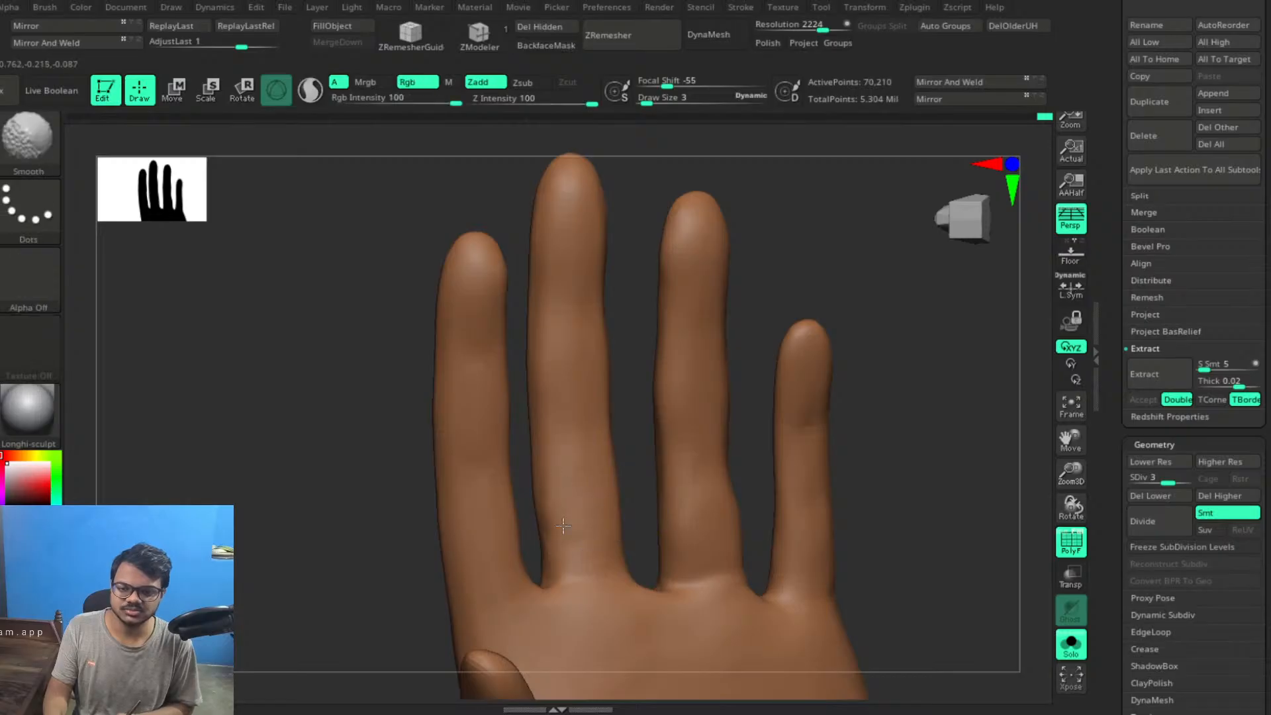
# Smooth the side of the middle finger near its base
pyautogui.moveTo(383, 511)
pyautogui.mouseDown()
pyautogui.moveTo(448, 564)
pyautogui.moveTo(662, 452)
pyautogui.mouseUp()
pyautogui.moveTo(793, 434)
pyautogui.mouseDown()
pyautogui.moveTo(808, 402)
pyautogui.moveTo(514, 440)
pyautogui.mouseUp()
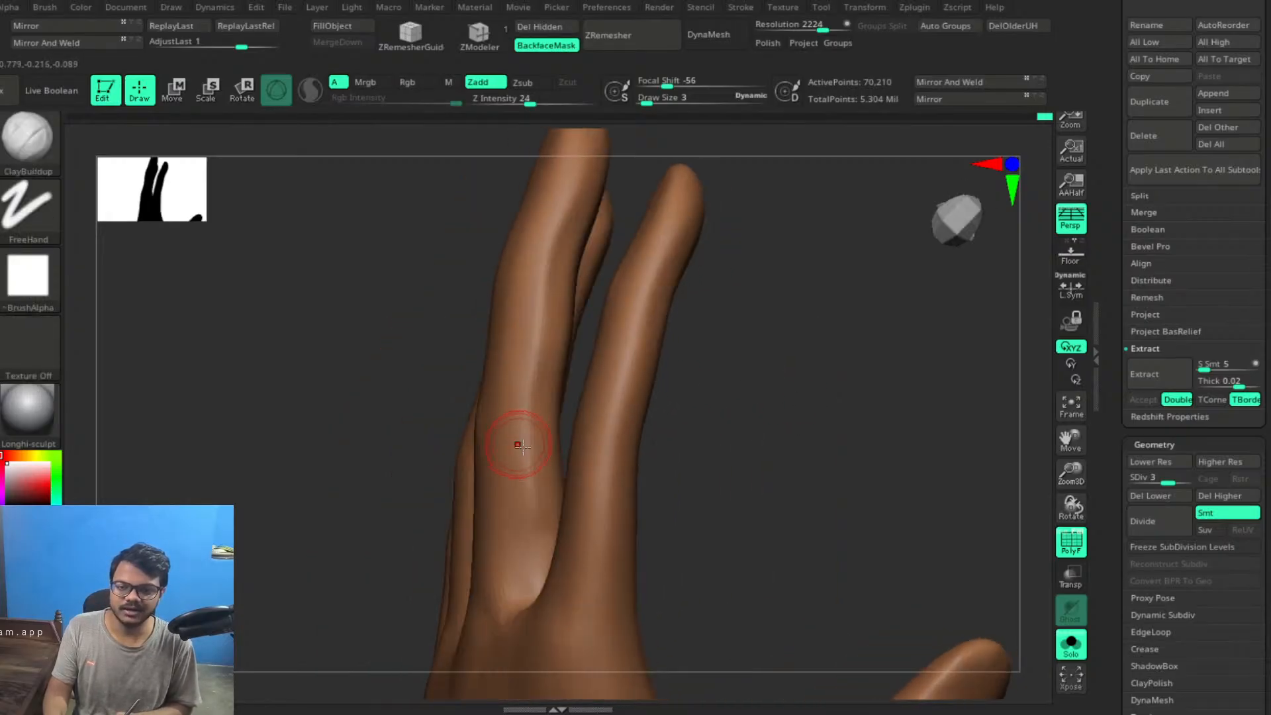
pyautogui.press('shift')
pyautogui.keyDown('shift'); pyautogui.moveTo(533, 530); pyautogui.dragTo(530, 526); pyautogui.keyUp('shift')
# Smooth the upper and middle sections of the middle finger, working along its side and back
pyautogui.keyDown('alt'); pyautogui.moveTo(776, 349); pyautogui.dragTo(849, 544); pyautogui.keyUp('alt')
pyautogui.keyDown('shift'); pyautogui.moveTo(616, 417); pyautogui.dragTo(634, 382); pyautogui.keyUp('shift')
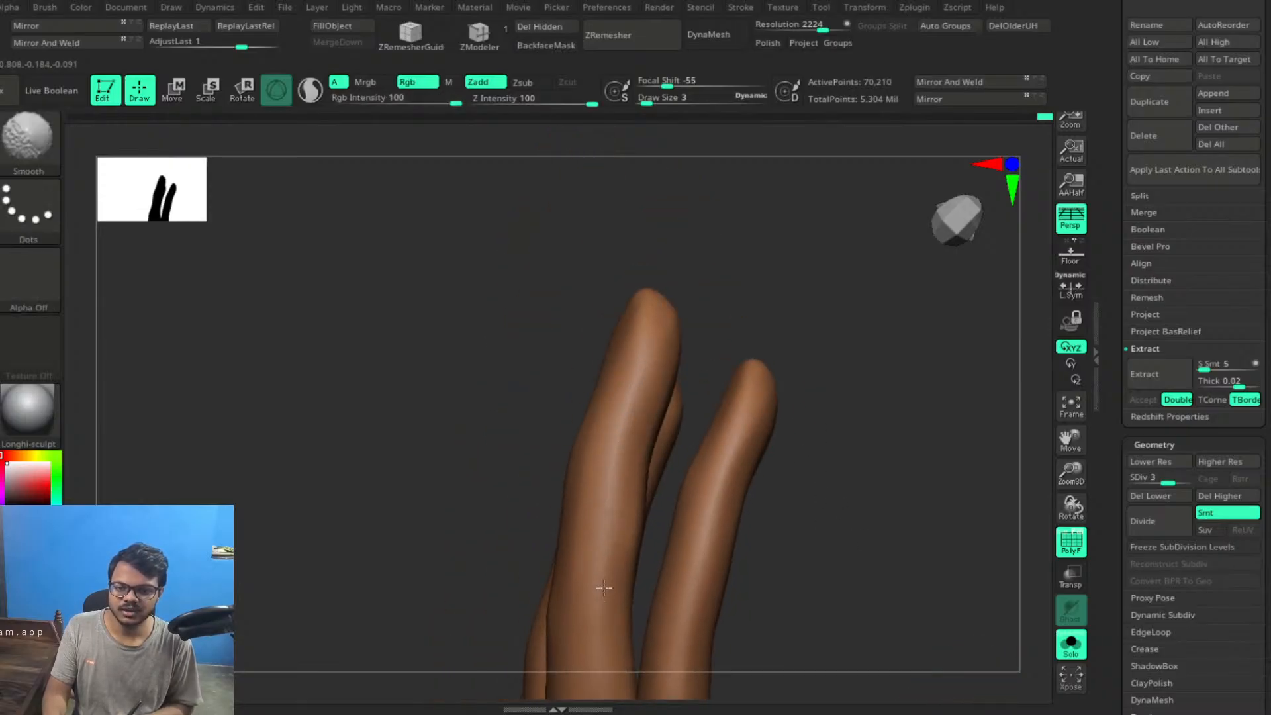
pyautogui.keyDown('alt'); pyautogui.moveTo(879, 533); pyautogui.dragTo(910, 348); pyautogui.keyUp('alt')
pyautogui.keyDown('shift'); pyautogui.moveTo(628, 460); pyautogui.dragTo(624, 546); pyautogui.keyUp('shift')
pyautogui.moveTo(871, 471)
pyautogui.mouseDown()
pyautogui.moveTo(920, 485)
pyautogui.moveTo(894, 443)
pyautogui.moveTo(613, 401)
pyautogui.mouseUp()
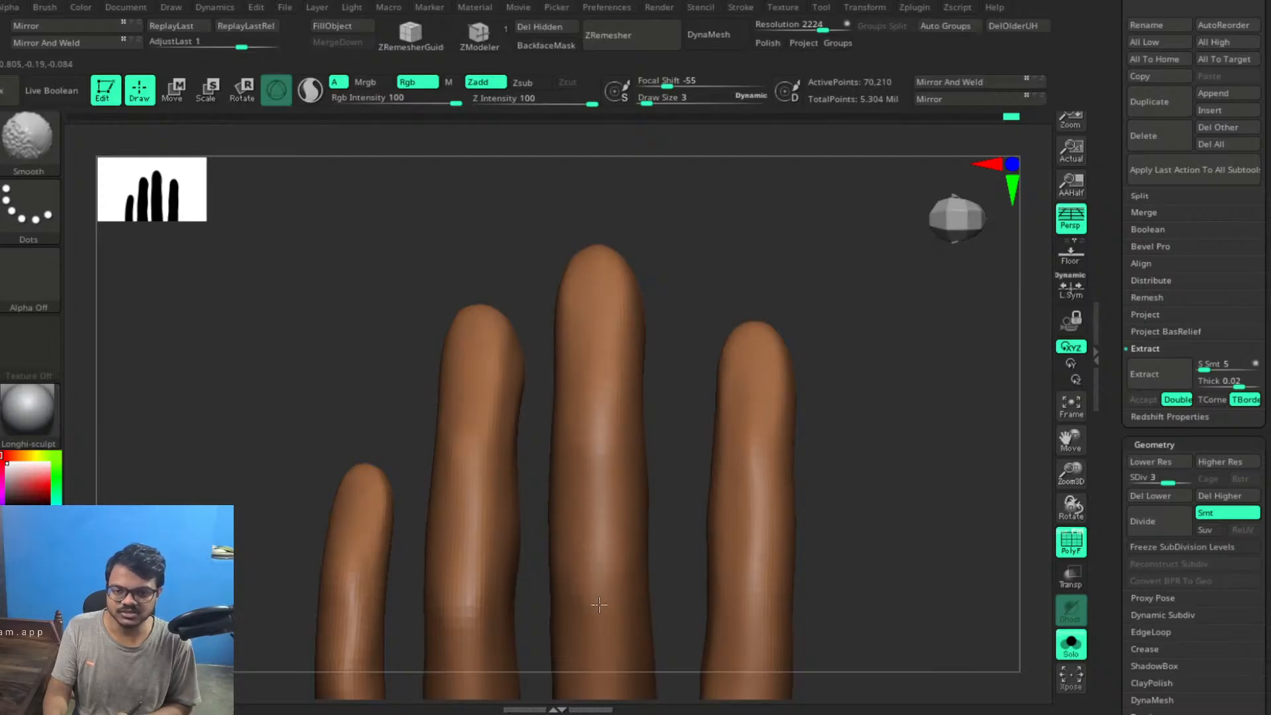
# Smooth the side and back of the index finger along its upper and middle sections
pyautogui.moveTo(851, 539)
pyautogui.mouseDown()
pyautogui.moveTo(865, 525)
pyautogui.moveTo(843, 516)
pyautogui.moveTo(799, 538)
pyautogui.moveTo(848, 533)
pyautogui.moveTo(817, 525)
pyautogui.moveTo(852, 507)
pyautogui.moveTo(794, 510)
pyautogui.moveTo(728, 463)
pyautogui.mouseUp()
pyautogui.moveTo(509, 434); pyautogui.dragTo(610, 472)
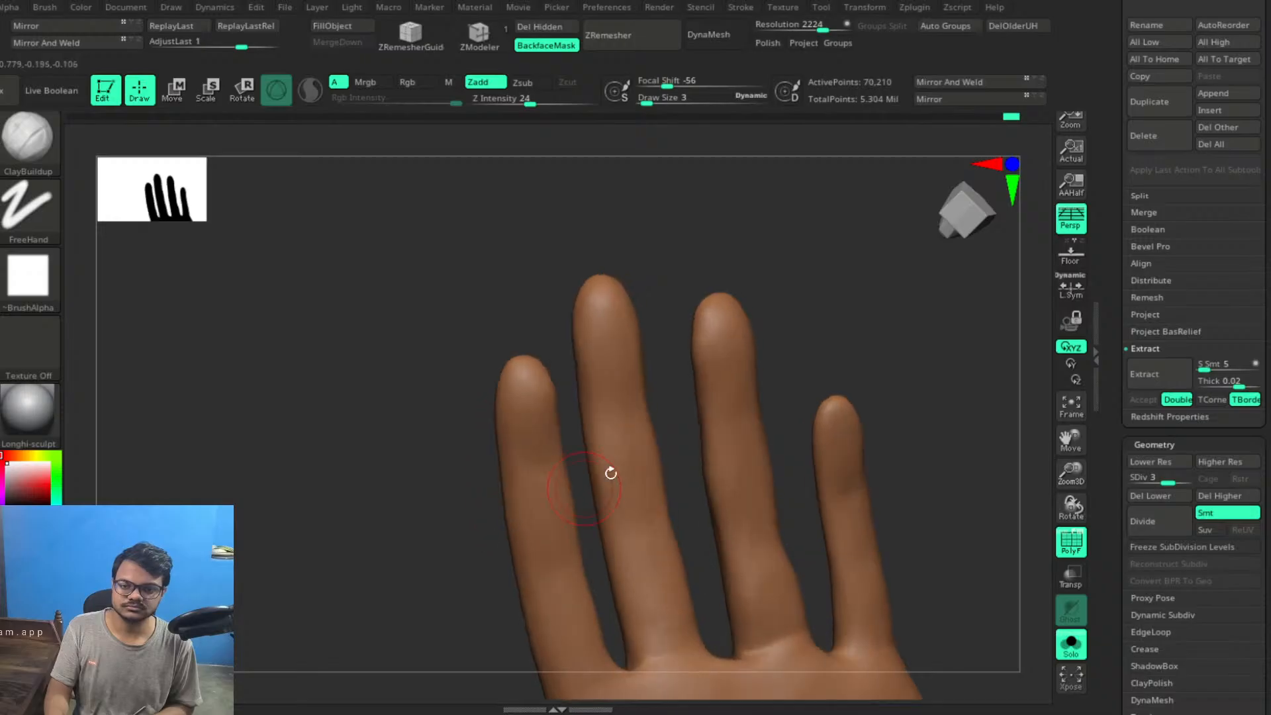
pyautogui.moveTo(505, 589); pyautogui.dragTo(813, 421)
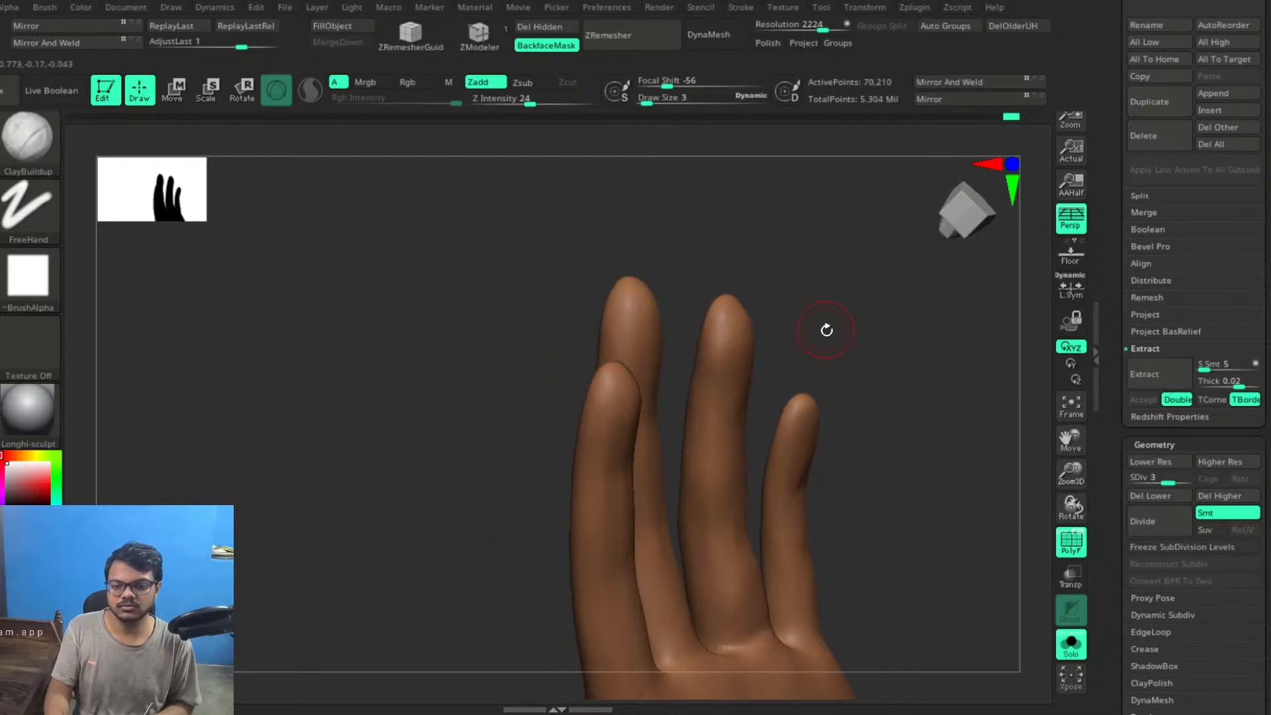
pyautogui.moveTo(826, 329); pyautogui.dragTo(638, 488)
pyautogui.moveTo(647, 601); pyautogui.dragTo(806, 457)
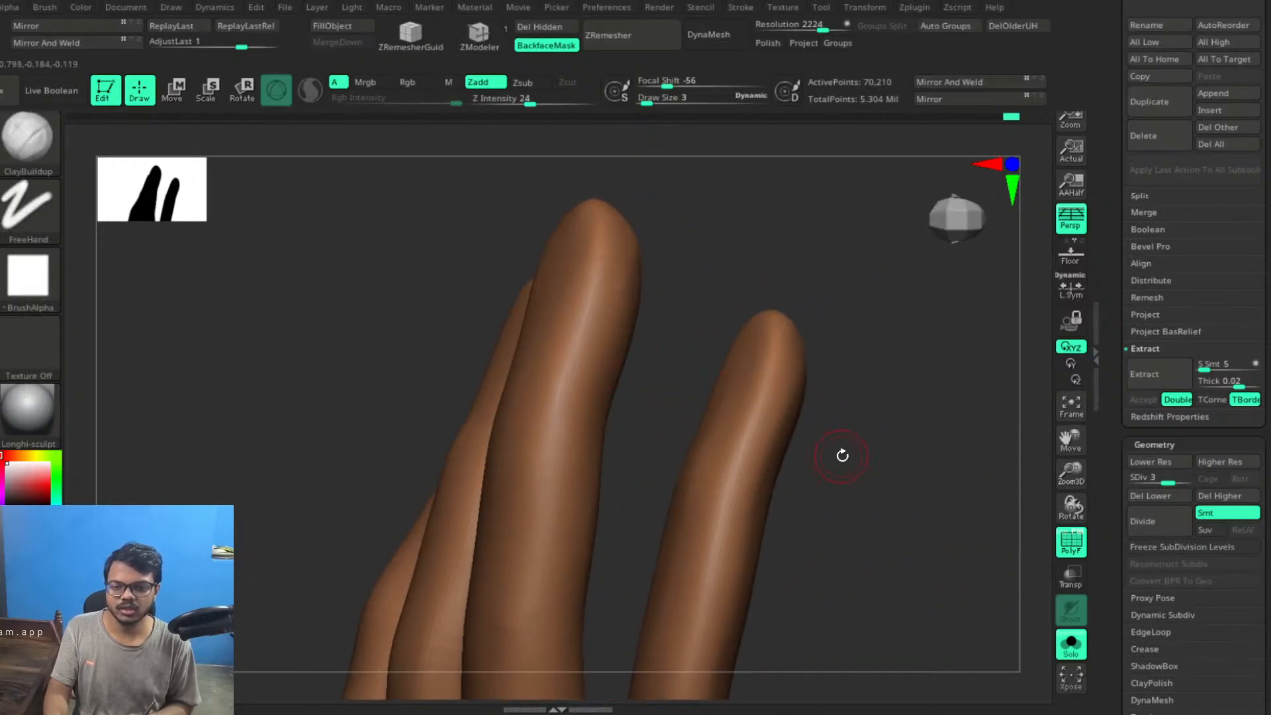
pyautogui.press('shift')
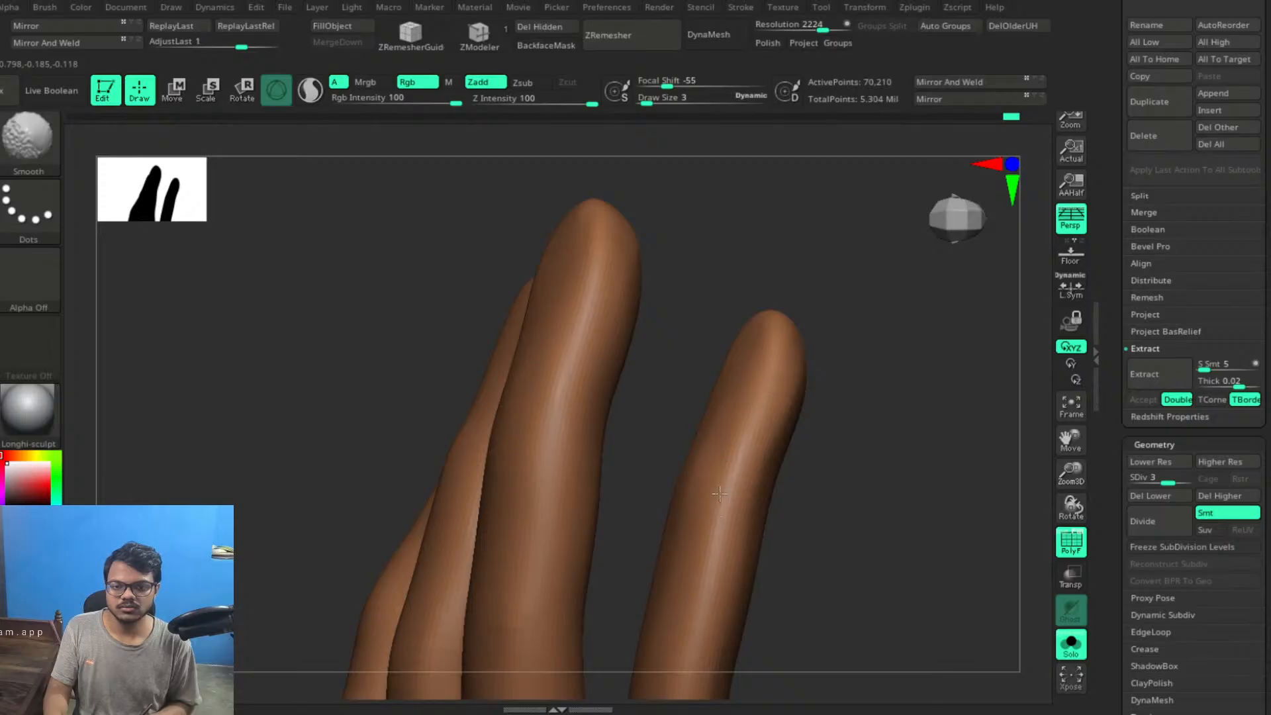
pyautogui.moveTo(859, 538)
pyautogui.mouseDown()
pyautogui.moveTo(837, 375)
pyautogui.moveTo(836, 449)
pyautogui.moveTo(697, 455)
pyautogui.mouseUp()
pyautogui.press('shift')
pyautogui.moveTo(812, 515)
pyautogui.mouseDown()
pyautogui.moveTo(836, 488)
pyautogui.moveTo(812, 443)
pyautogui.moveTo(820, 405)
pyautogui.moveTo(842, 431)
pyautogui.moveTo(831, 445)
pyautogui.mouseUp()
pyautogui.press('shift')
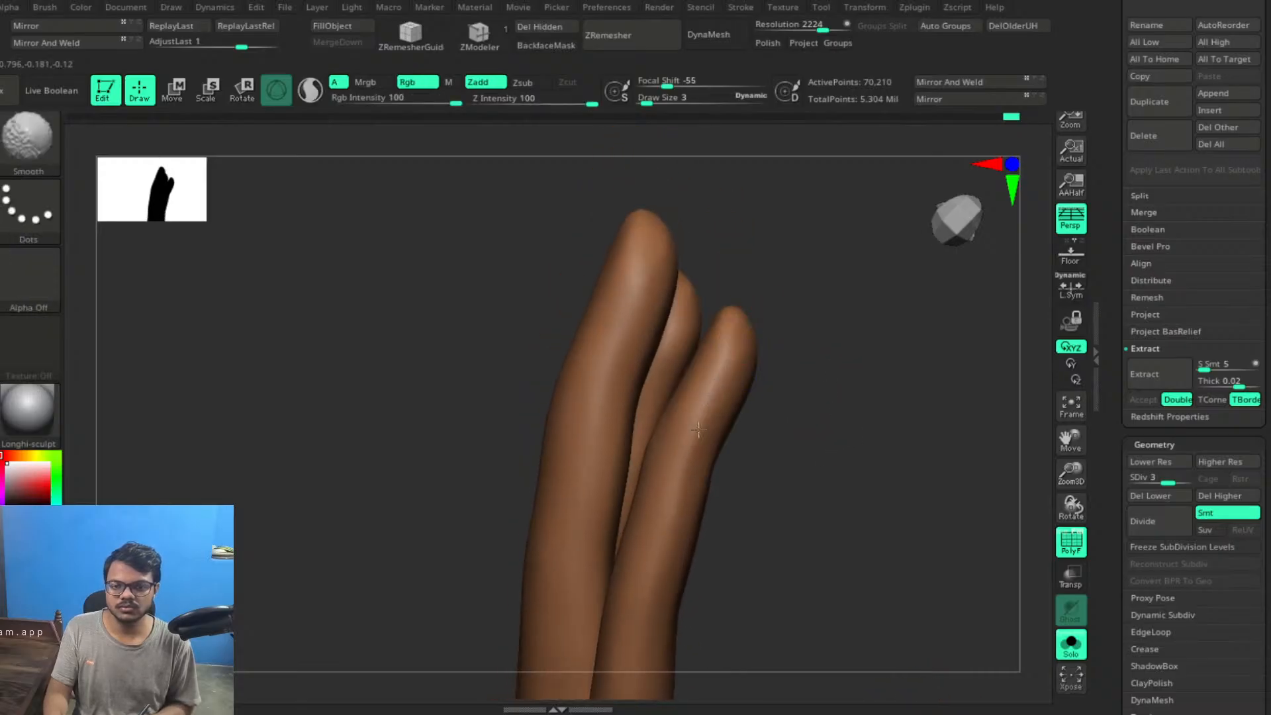
# Smooth the palm side of the index finger around its tip and uppermost joint
pyautogui.moveTo(794, 523)
pyautogui.mouseDown()
pyautogui.moveTo(817, 483)
pyautogui.moveTo(713, 485)
pyautogui.mouseUp()
pyautogui.moveTo(676, 556)
pyautogui.mouseDown()
pyautogui.moveTo(738, 522)
pyautogui.moveTo(781, 475)
pyautogui.mouseUp()
pyautogui.moveTo(646, 576)
pyautogui.mouseDown()
pyautogui.moveTo(728, 556)
pyautogui.moveTo(746, 445)
pyautogui.mouseUp()
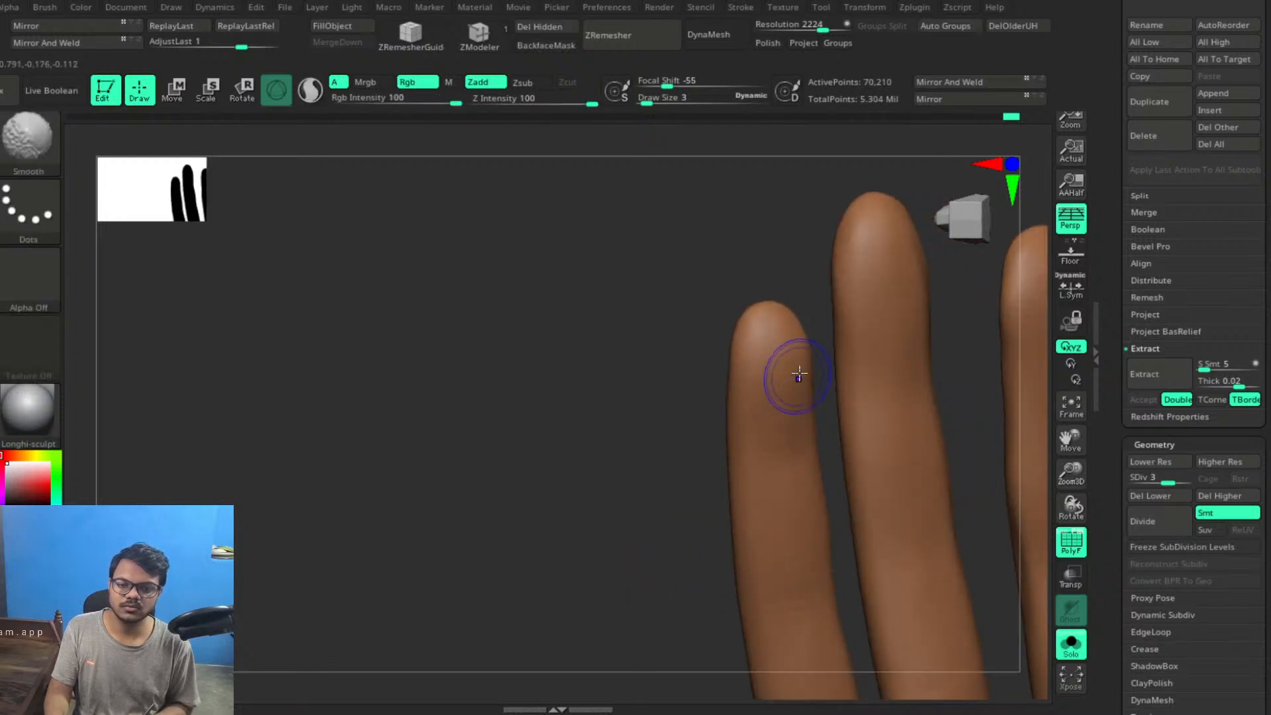
pyautogui.moveTo(675, 534); pyautogui.dragTo(613, 516)
pyautogui.keyDown('shift'); pyautogui.moveTo(764, 360); pyautogui.dragTo(739, 393); pyautogui.keyUp('shift')
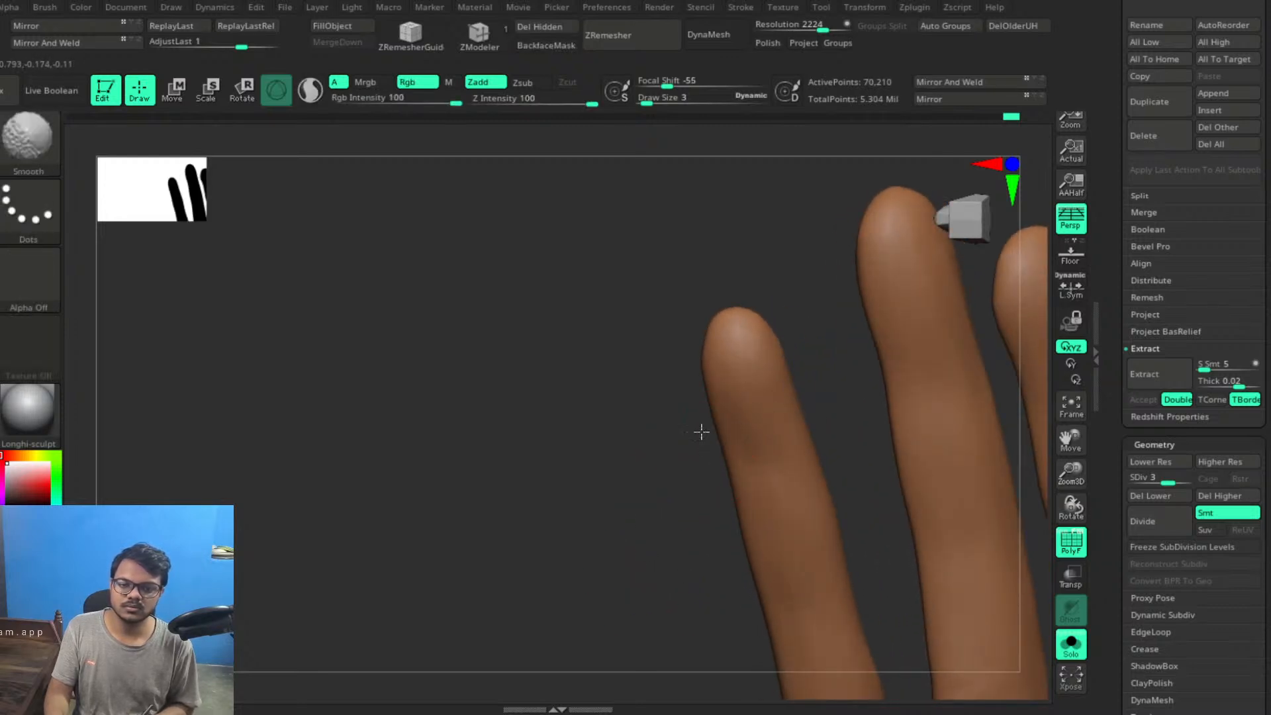
pyautogui.moveTo(589, 552)
pyautogui.mouseDown()
pyautogui.moveTo(607, 559)
pyautogui.moveTo(591, 574)
pyautogui.moveTo(675, 562)
pyautogui.moveTo(709, 525)
pyautogui.moveTo(807, 487)
pyautogui.moveTo(902, 474)
pyautogui.moveTo(842, 440)
pyautogui.mouseUp()
pyautogui.press('shift')
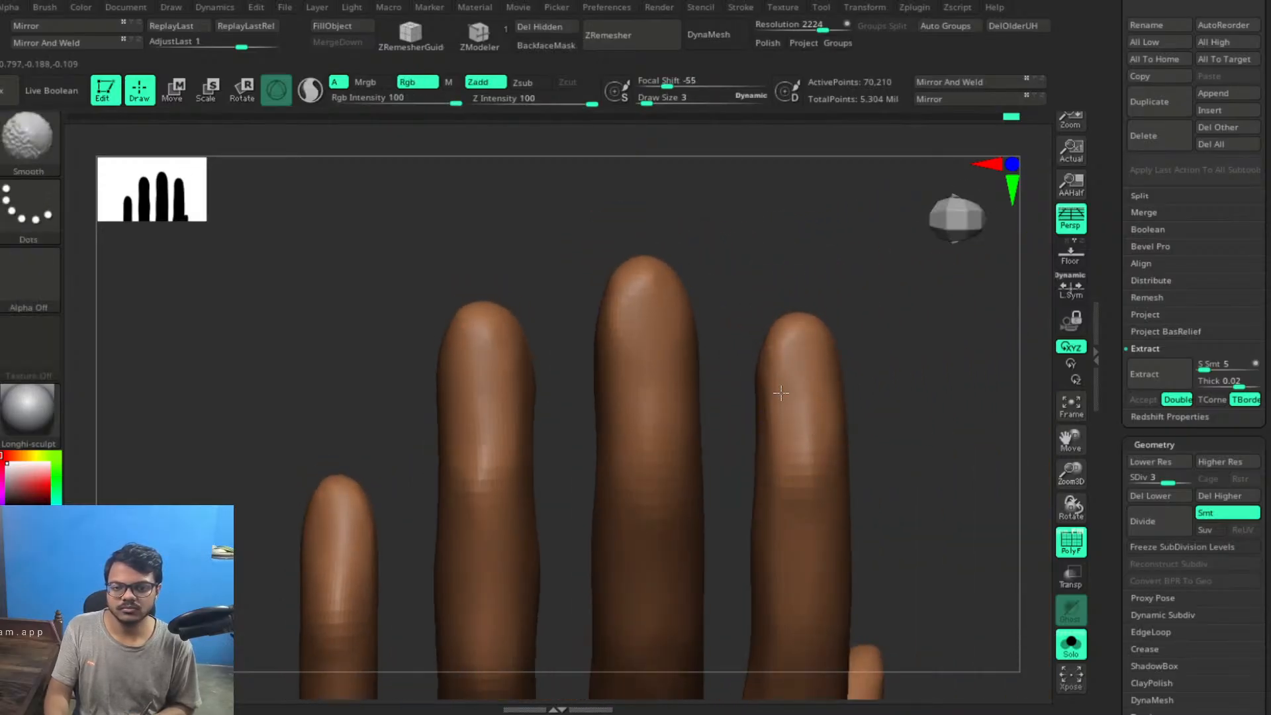
# Smooth the fleshy mound below the thumb and the crease beside it on the palm
pyautogui.moveTo(911, 460)
pyautogui.keyDown('alt'); pyautogui.mouseDown()
pyautogui.moveTo(840, 367)
pyautogui.moveTo(895, 447)
pyautogui.mouseUp(); pyautogui.keyUp('alt')
pyautogui.moveTo(887, 497)
pyautogui.mouseDown()
pyautogui.moveTo(845, 450)
pyautogui.moveTo(775, 445)
pyautogui.moveTo(846, 509)
pyautogui.moveTo(856, 409)
pyautogui.moveTo(832, 460)
pyautogui.moveTo(853, 437)
pyautogui.moveTo(553, 420)
pyautogui.mouseUp()
pyautogui.press('shift')
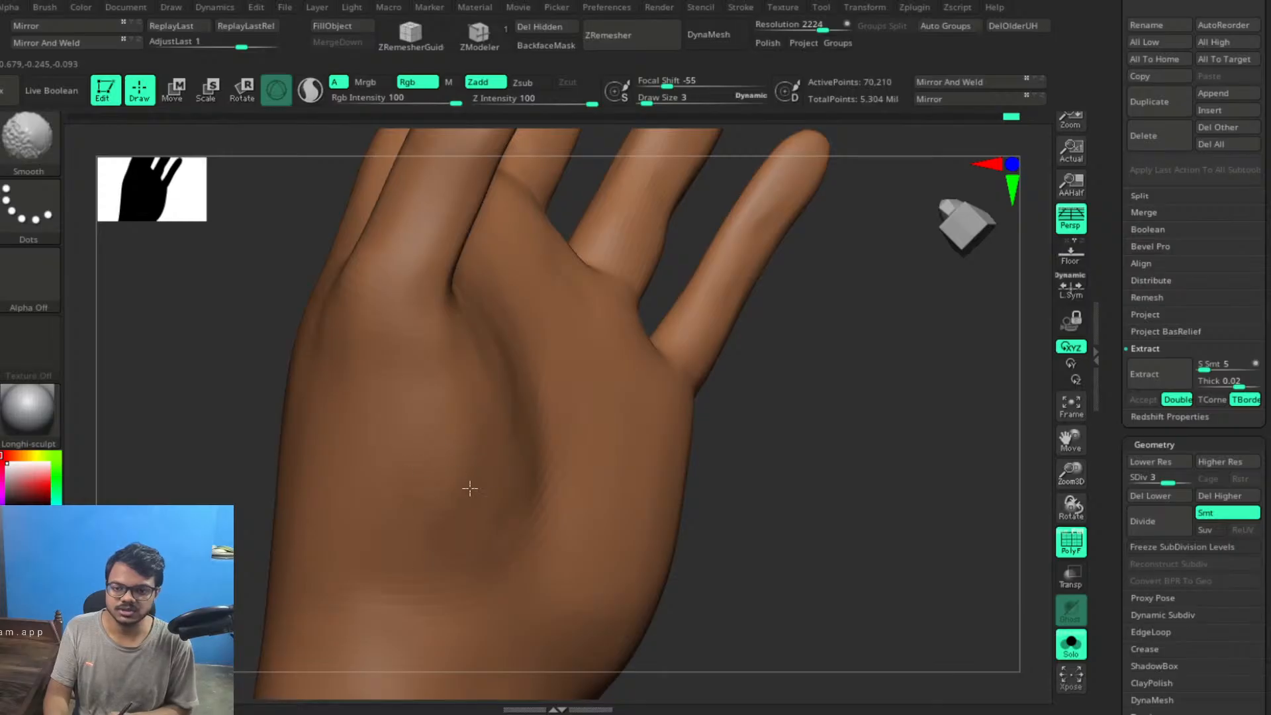
pyautogui.keyDown('shift'); pyautogui.moveTo(457, 353); pyautogui.dragTo(562, 385); pyautogui.keyUp('shift')
pyautogui.moveTo(875, 443)
pyautogui.mouseDown()
pyautogui.moveTo(910, 454)
pyautogui.moveTo(797, 422)
pyautogui.mouseUp()
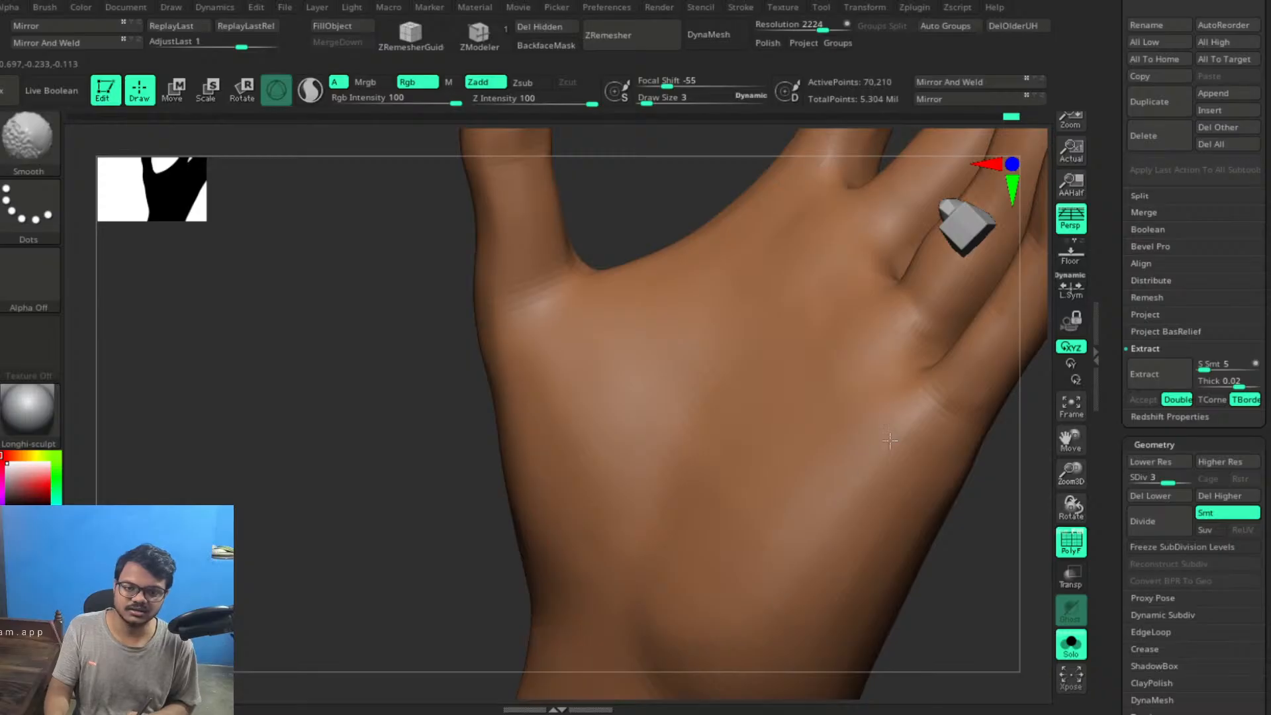
# Smooth the bony bump on the back of the wrist
pyautogui.moveTo(959, 596); pyautogui.dragTo(859, 464)
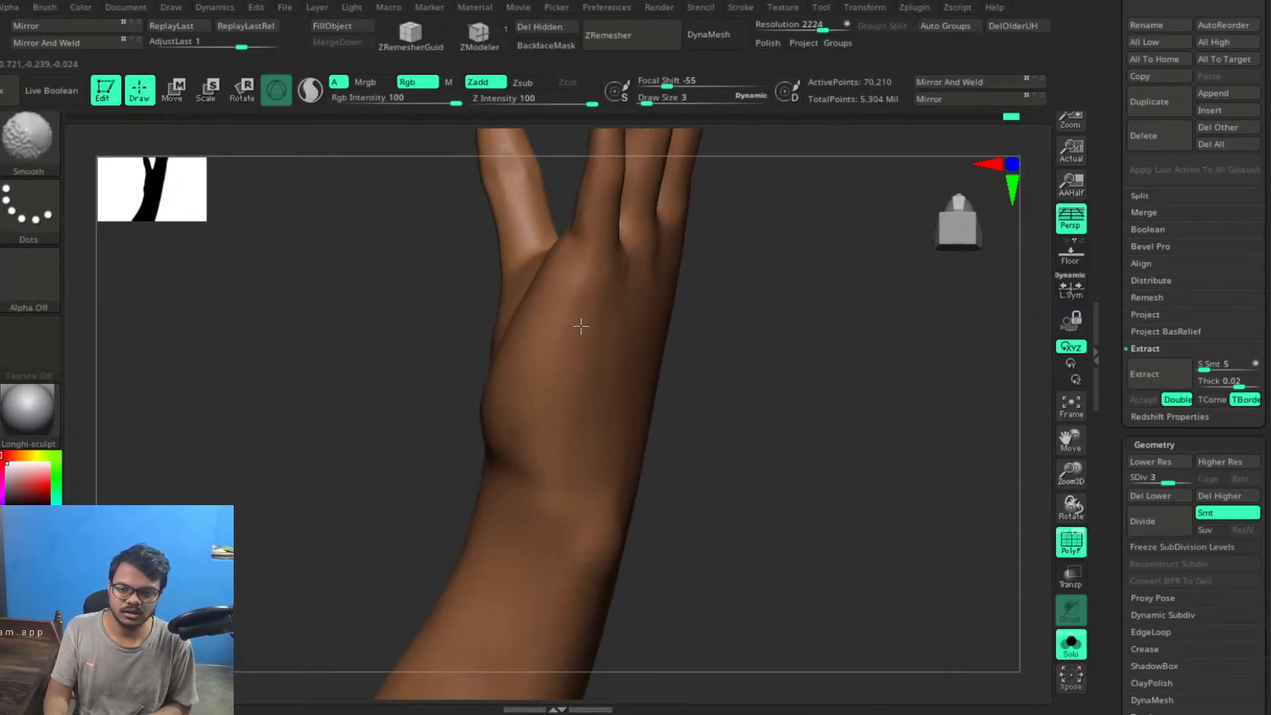
pyautogui.moveTo(763, 388); pyautogui.dragTo(752, 349)
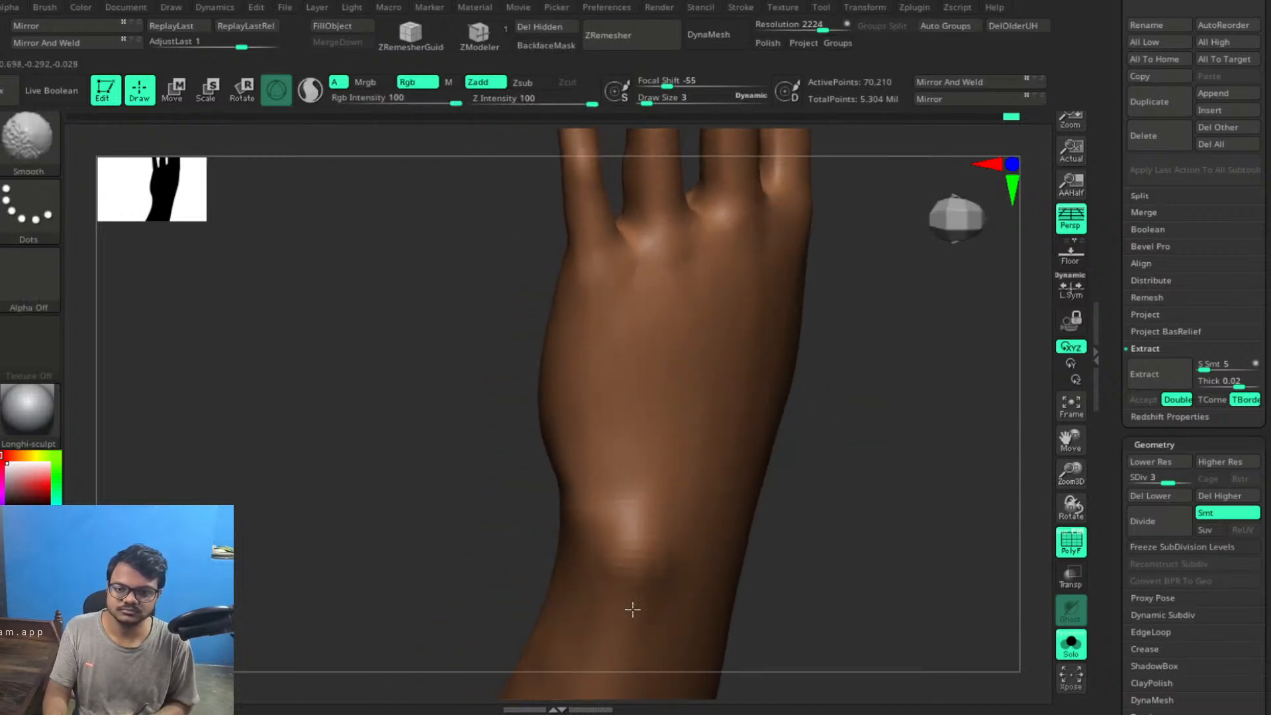
pyautogui.keyDown('shift'); pyautogui.moveTo(632, 610); pyautogui.dragTo(645, 605); pyautogui.keyUp('shift')
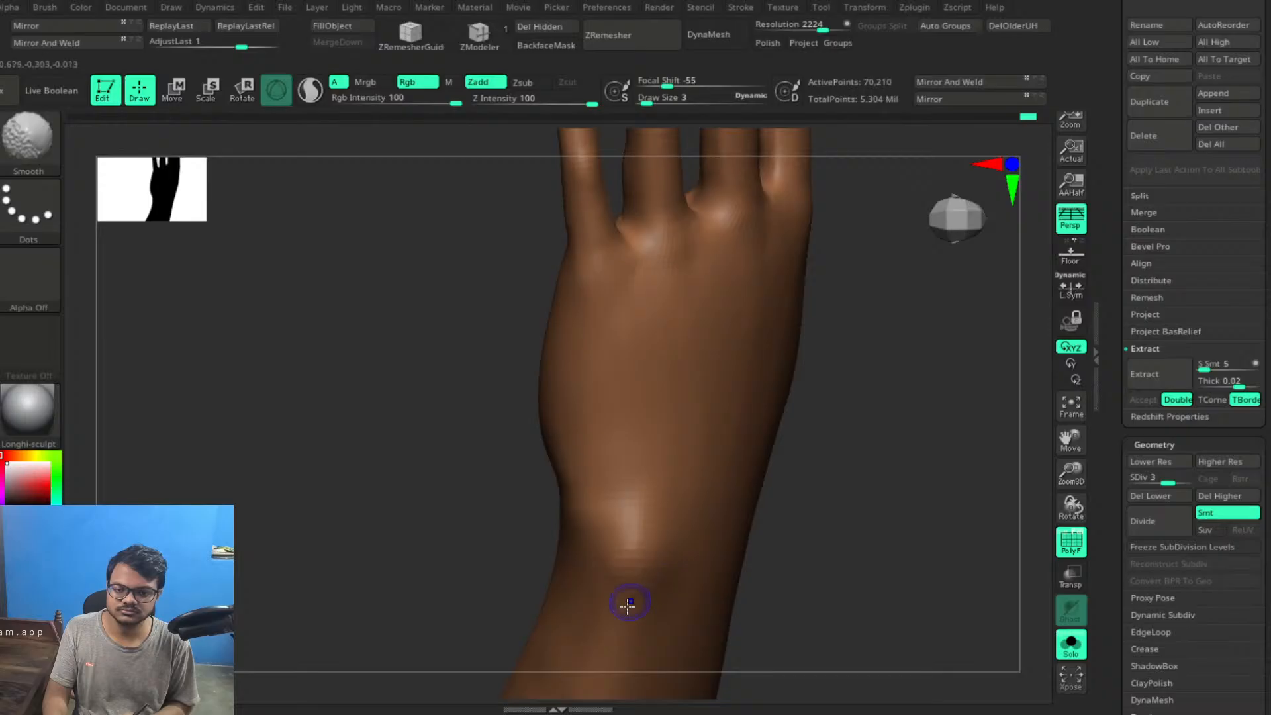
# Smooth the thumb side of the wrist, blending it into the back of the hand
pyautogui.moveTo(888, 510)
pyautogui.mouseDown()
pyautogui.moveTo(899, 488)
pyautogui.moveTo(828, 517)
pyautogui.moveTo(797, 470)
pyautogui.moveTo(808, 440)
pyautogui.moveTo(825, 483)
pyautogui.moveTo(757, 431)
pyautogui.mouseUp()
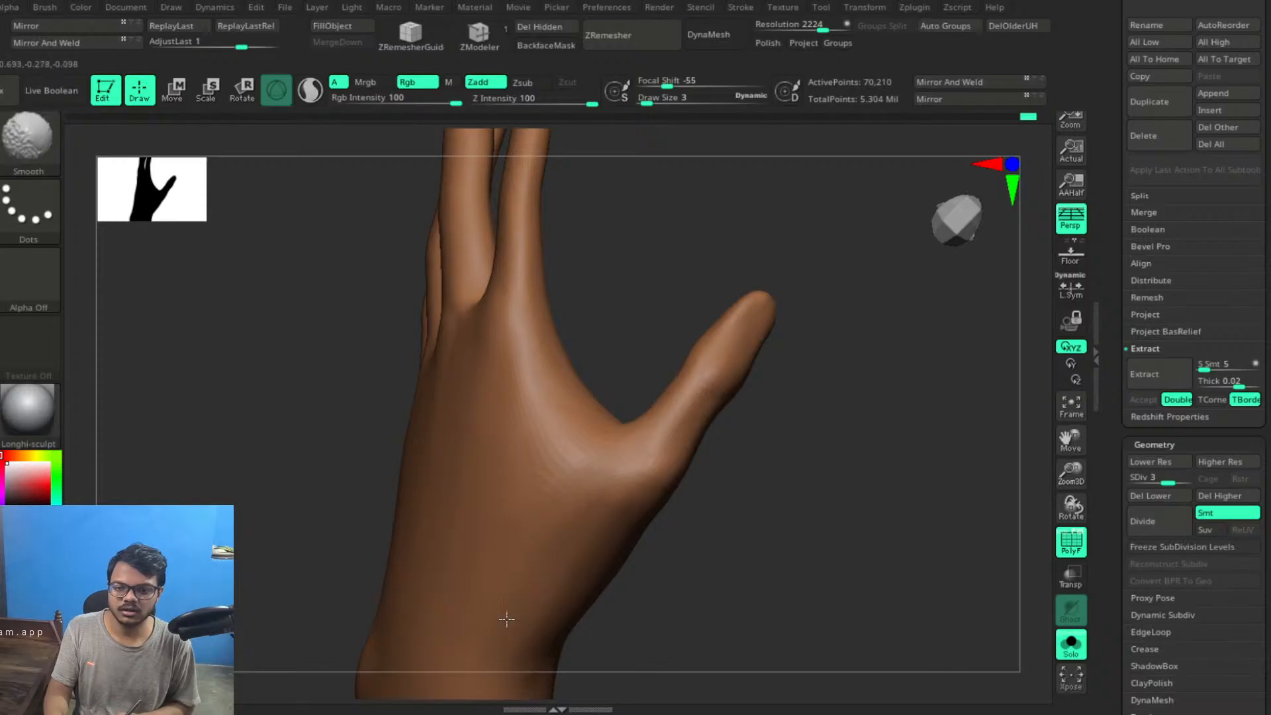
pyautogui.keyDown('shift'); pyautogui.moveTo(506, 619); pyautogui.dragTo(503, 626); pyautogui.keyUp('shift')
pyautogui.moveTo(762, 543)
pyautogui.mouseDown()
pyautogui.moveTo(794, 528)
pyautogui.moveTo(808, 477)
pyautogui.moveTo(781, 473)
pyautogui.mouseUp()
pyautogui.keyDown('shift'); pyautogui.moveTo(671, 379); pyautogui.dragTo(599, 530); pyautogui.keyUp('shift')
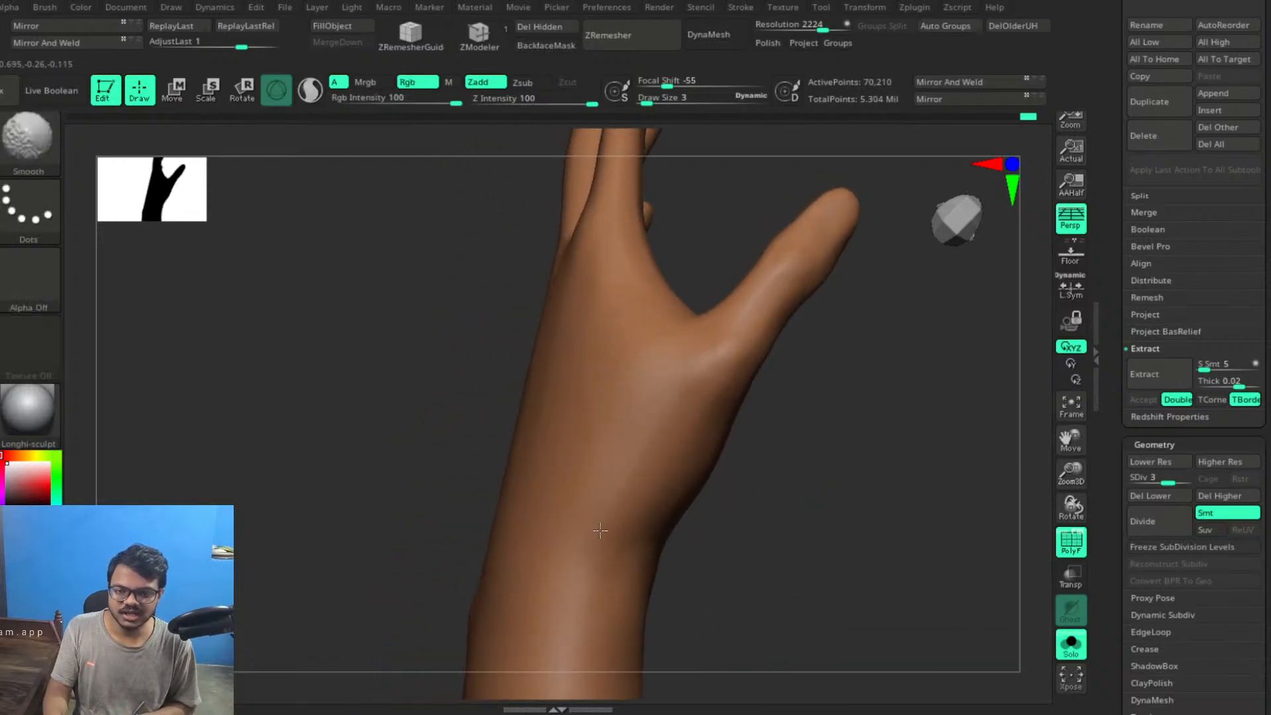
pyautogui.moveTo(831, 525); pyautogui.dragTo(669, 423)
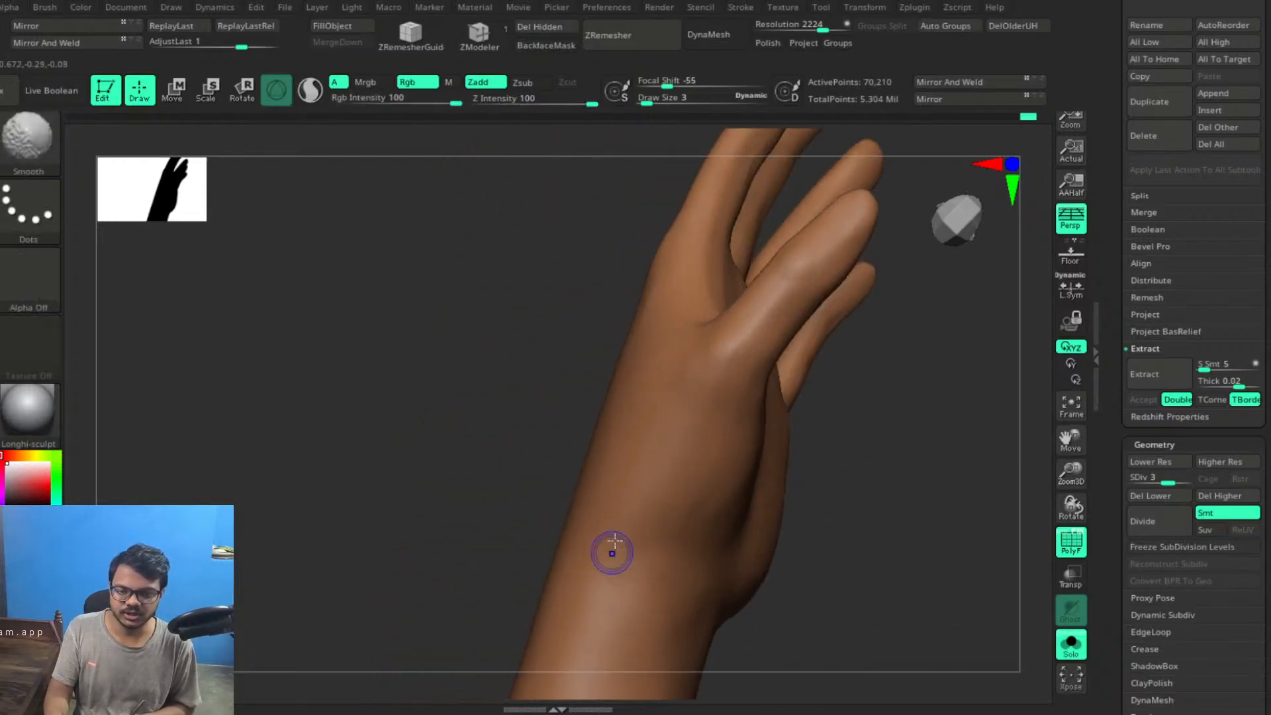
pyautogui.moveTo(614, 540)
pyautogui.keyDown('shift'); pyautogui.mouseDown()
pyautogui.moveTo(740, 439)
pyautogui.moveTo(658, 552)
pyautogui.moveTo(692, 539)
pyautogui.mouseUp(); pyautogui.keyUp('shift')
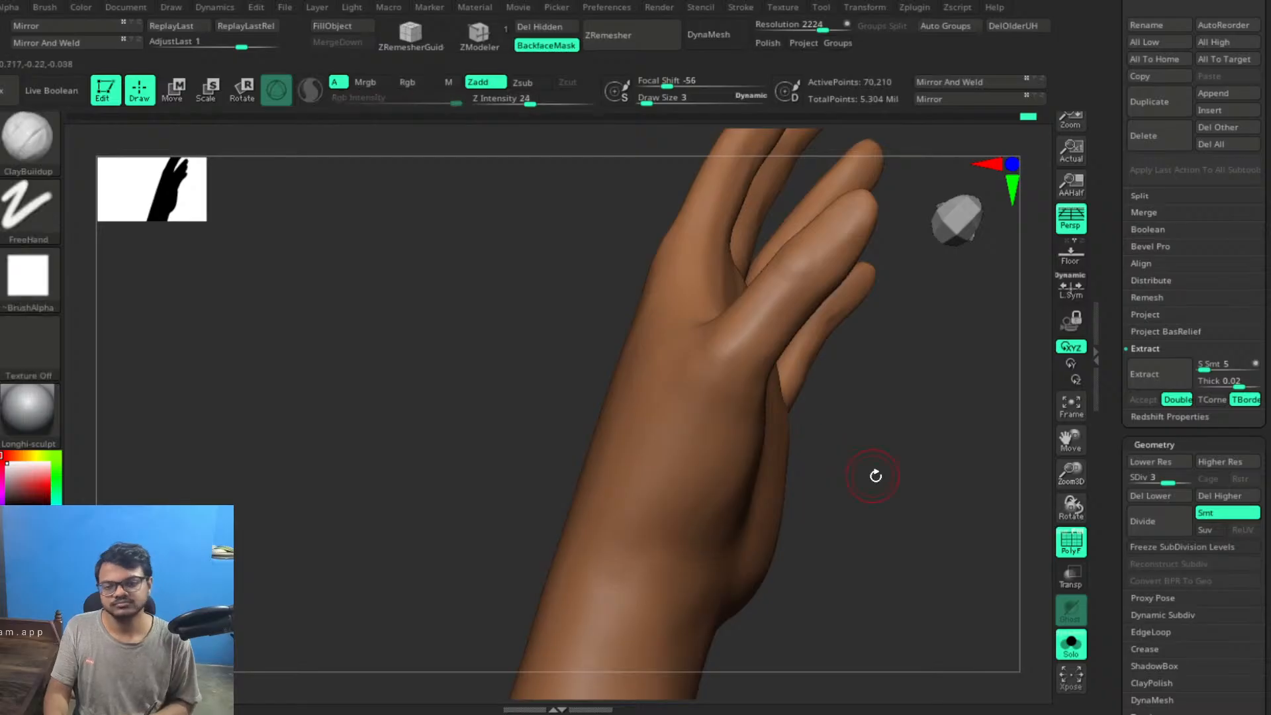
# Smooth the base of the thumb on the palm side and across the back of the hand
pyautogui.moveTo(875, 476); pyautogui.dragTo(821, 419)
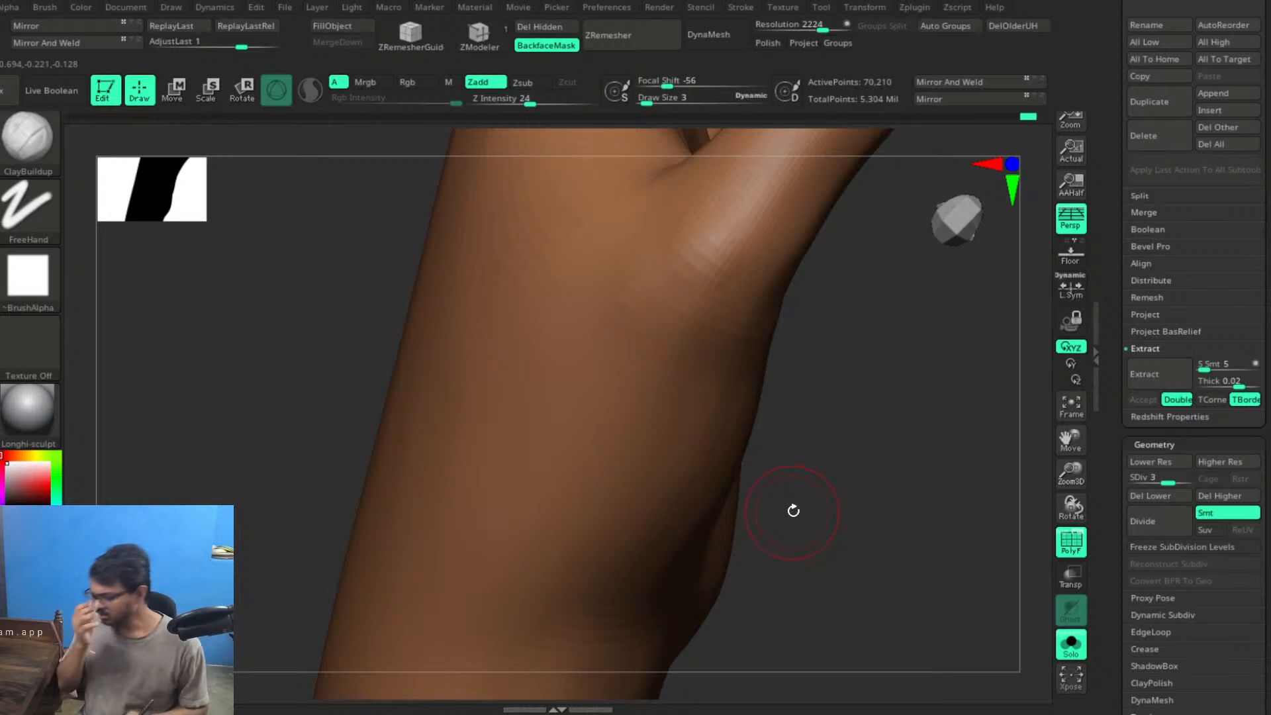
pyautogui.moveTo(875, 421)
pyautogui.mouseDown()
pyautogui.moveTo(944, 425)
pyautogui.moveTo(908, 397)
pyautogui.moveTo(922, 447)
pyautogui.moveTo(945, 463)
pyautogui.moveTo(871, 315)
pyautogui.mouseUp()
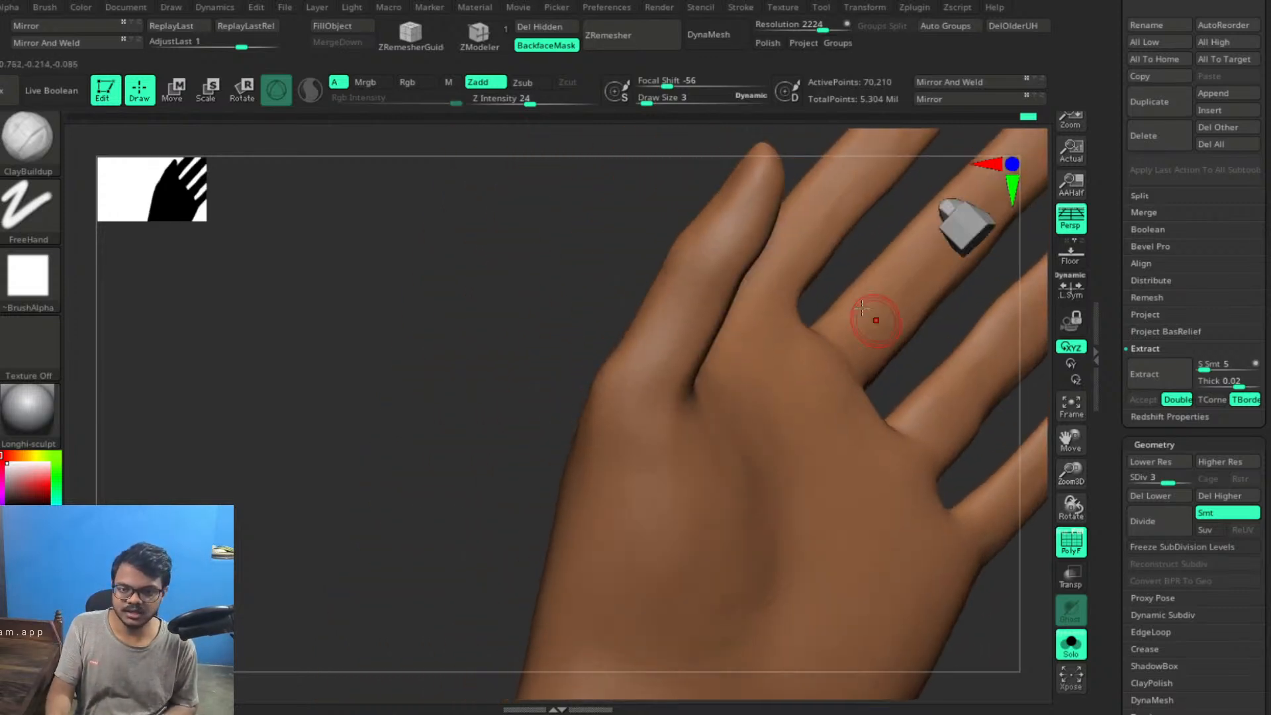
pyautogui.press('shift')
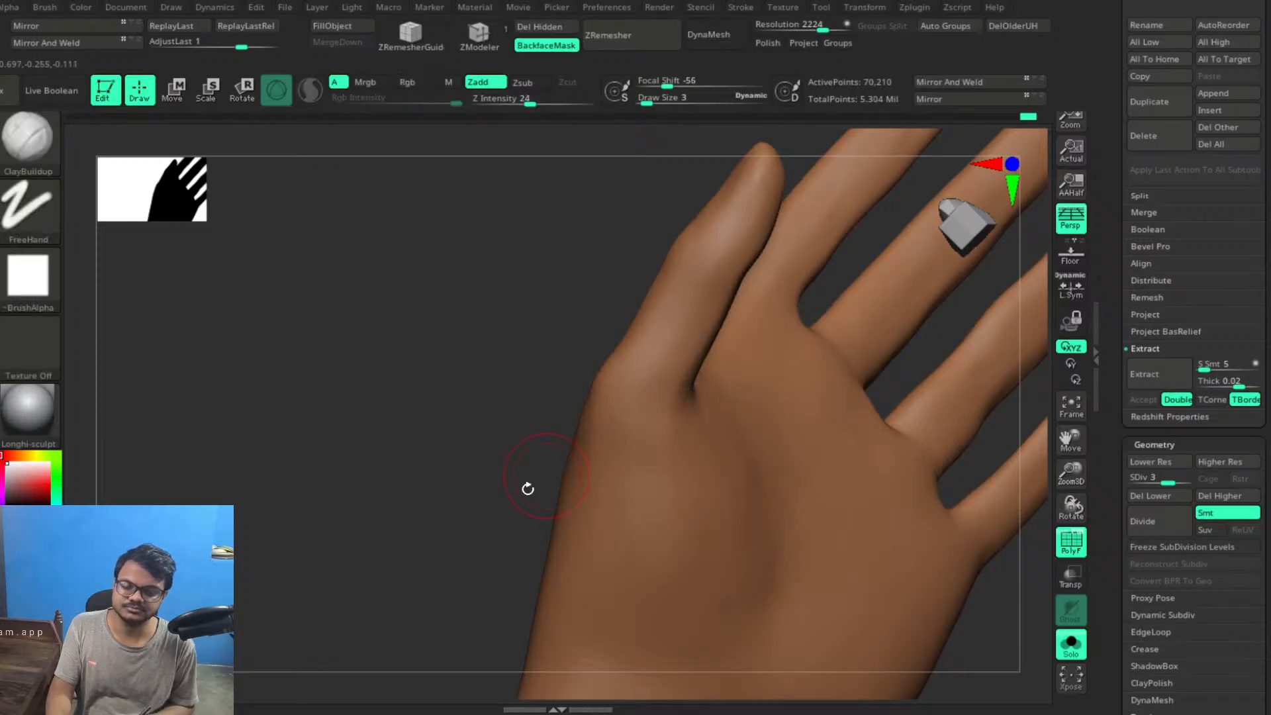
pyautogui.moveTo(528, 488)
pyautogui.mouseDown()
pyautogui.moveTo(423, 536)
pyautogui.moveTo(690, 317)
pyautogui.moveTo(717, 220)
pyautogui.mouseUp()
pyautogui.press('shift')
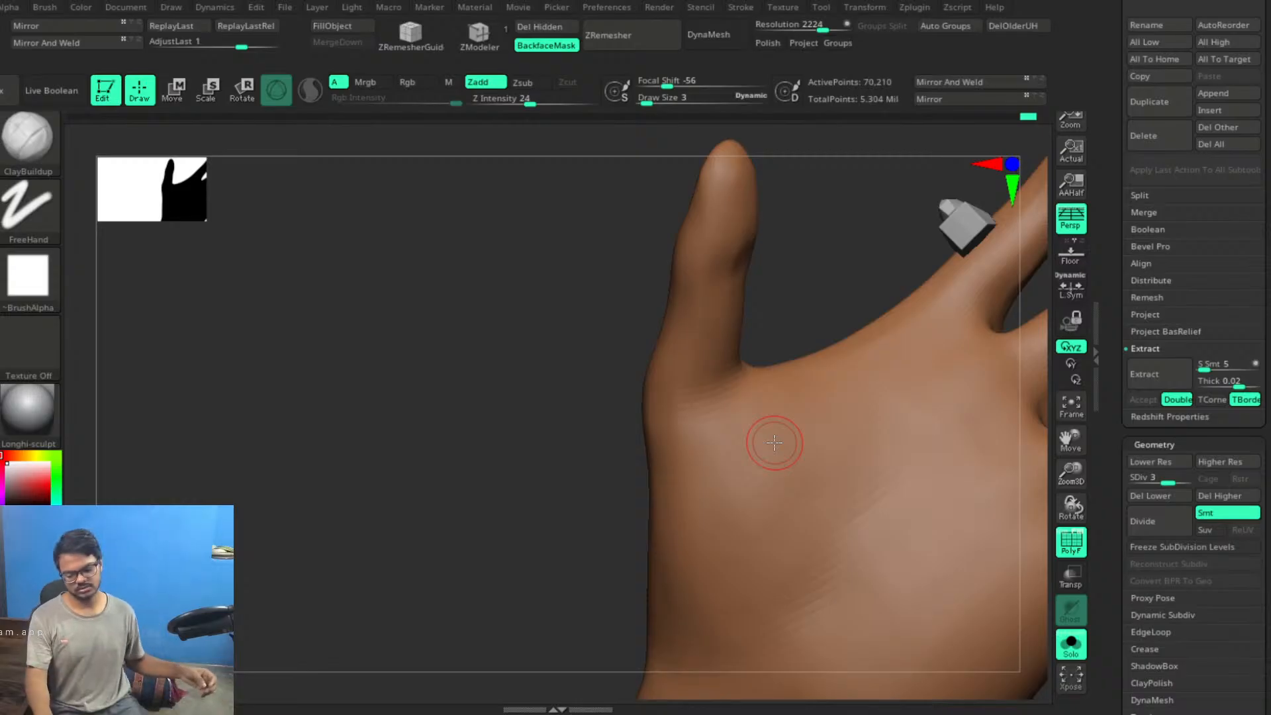
pyautogui.press('super')
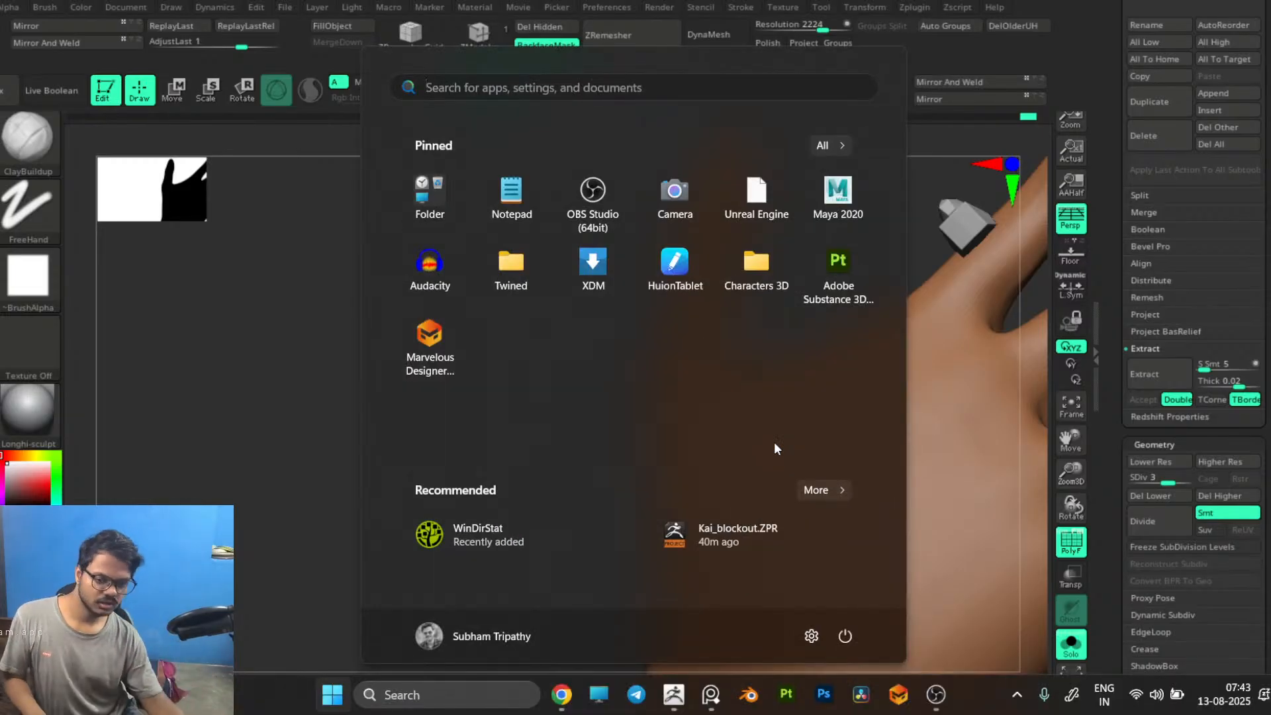
pyautogui.press('super')
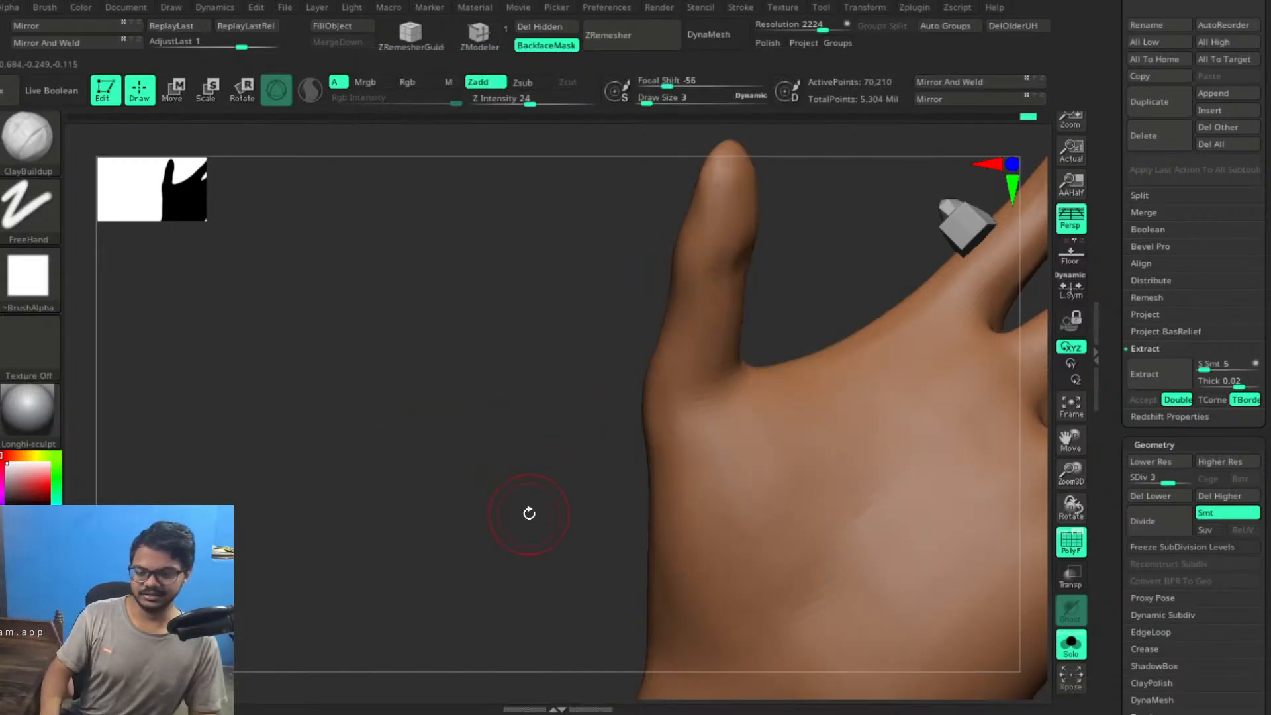
# Show the whole body again, frame it in the view, and turn off the polygroup colour display
pyautogui.keyDown('alt'); pyautogui.moveTo(523, 516); pyautogui.dragTo(939, 454); pyautogui.keyUp('alt')
pyautogui.press('f')
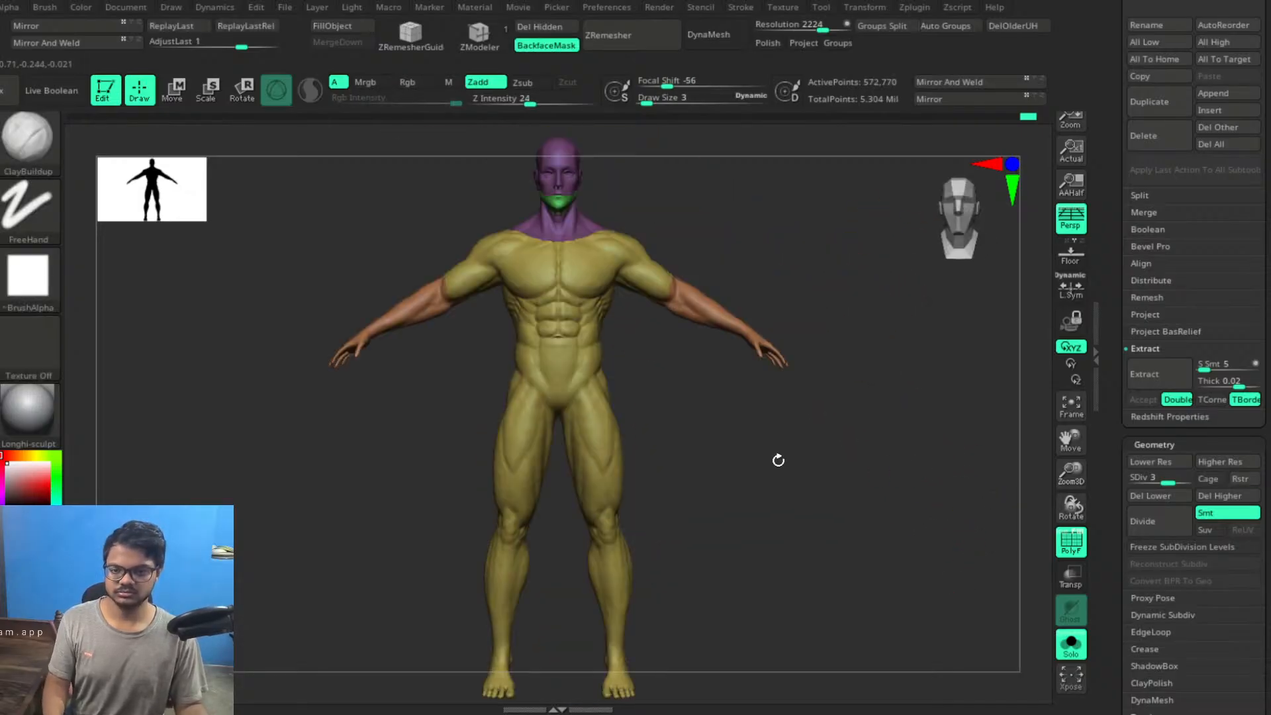
pyautogui.hotkey('shift', 'f')
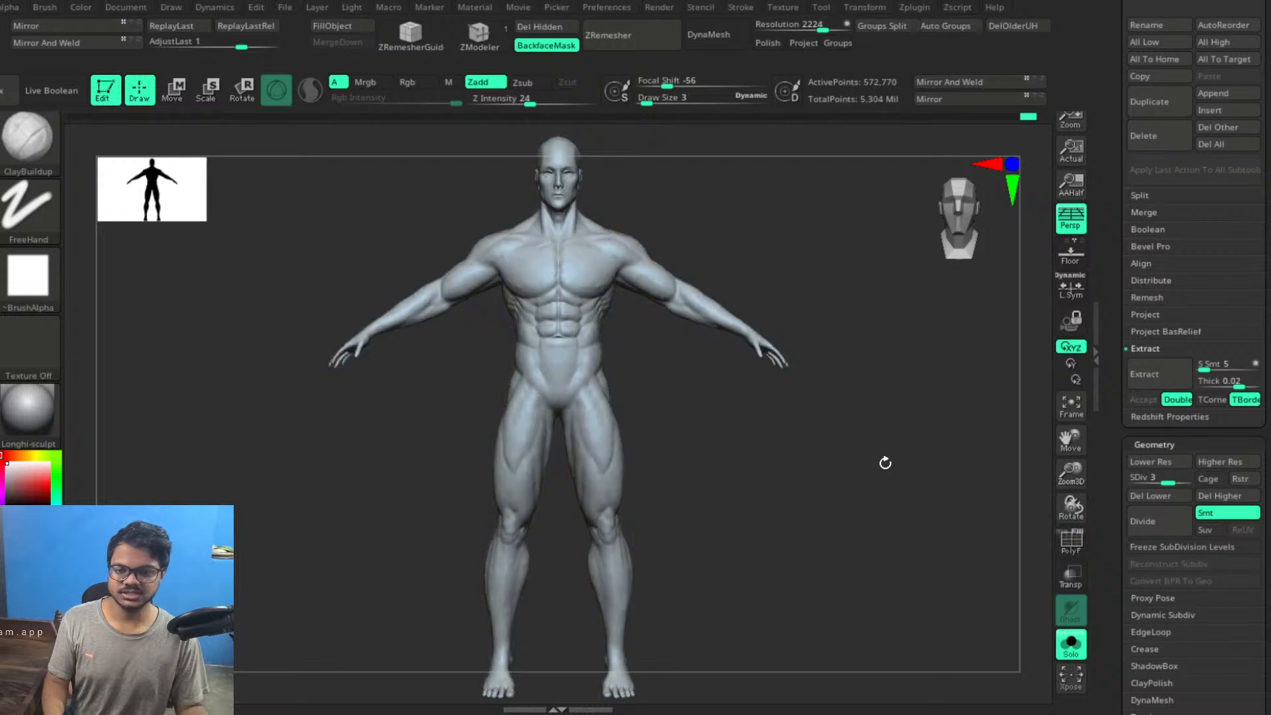
# Switch the body to subdivision level 4 and set the ClayBuildup brush to draw size 38 and Z intensity 7
pyautogui.moveTo(886, 460); pyautogui.dragTo(817, 397)
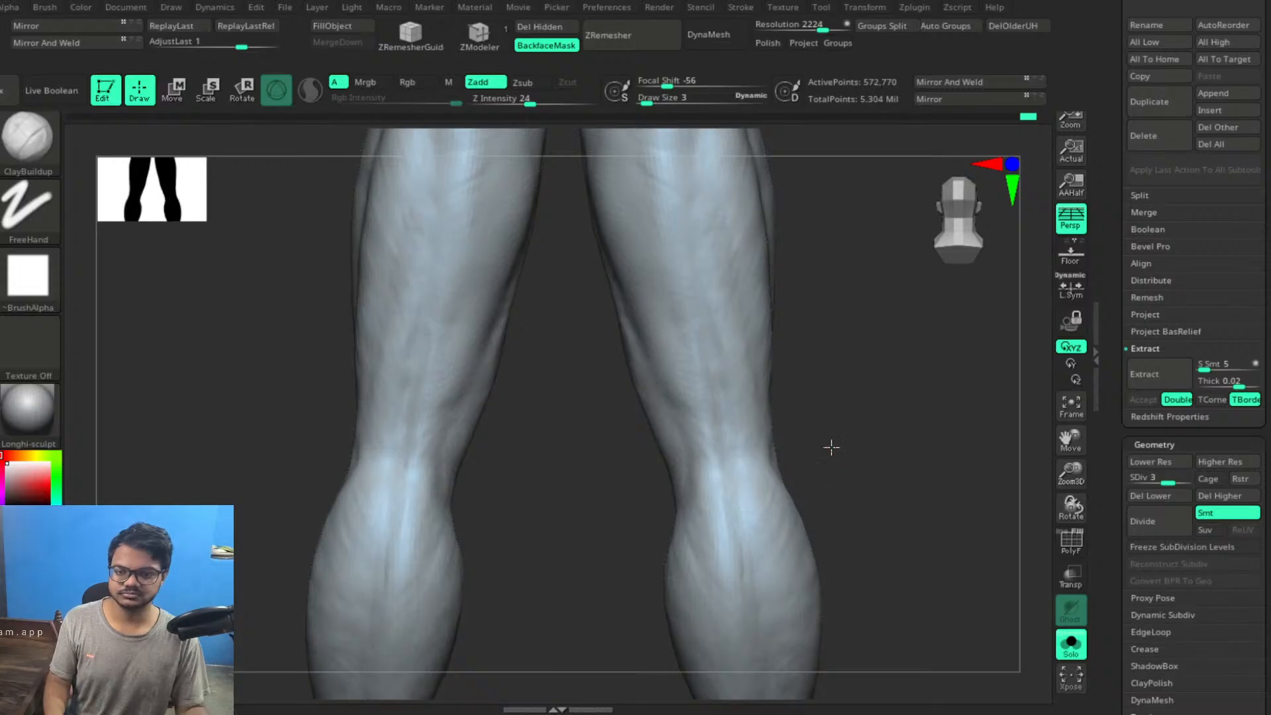
pyautogui.keyDown('alt'); pyautogui.moveTo(832, 445); pyautogui.dragTo(819, 314); pyautogui.keyUp('alt')
pyautogui.press(']')
pyautogui.press(']')
pyautogui.press(']')
pyautogui.press(']')
pyautogui.press(']')
pyautogui.press(']')
pyautogui.press(']')
pyautogui.press(']')
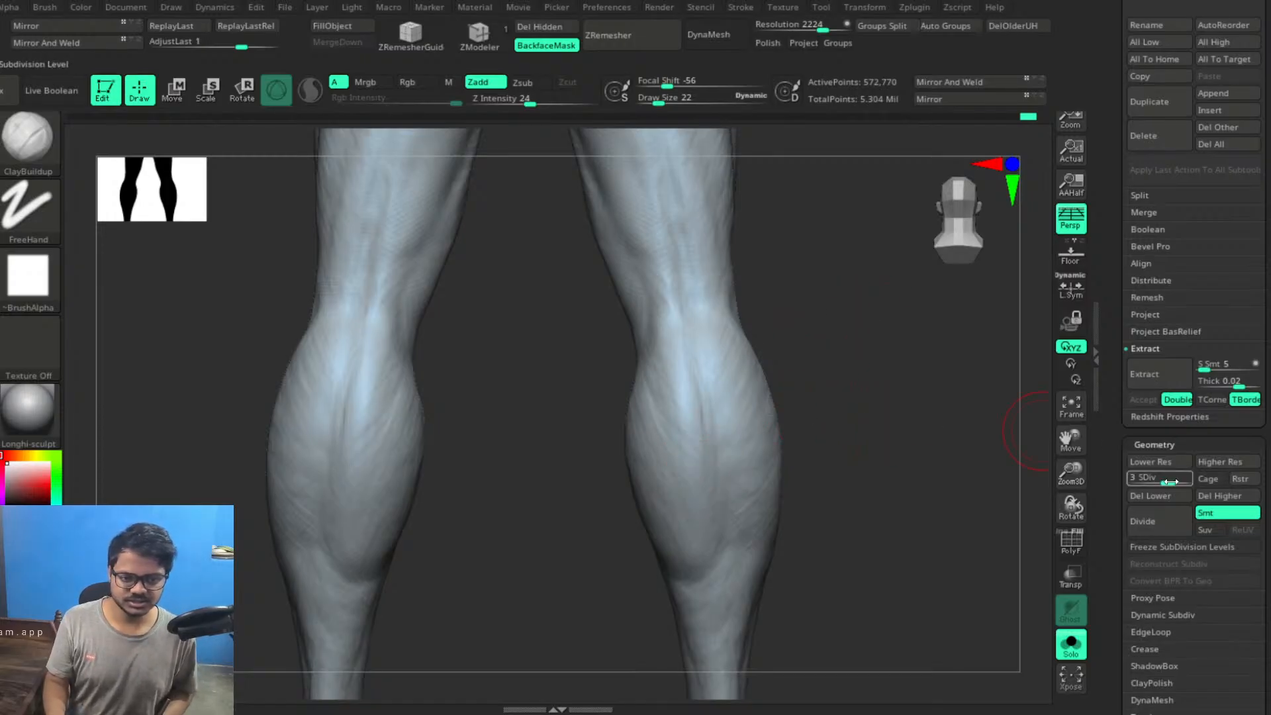
pyautogui.moveTo(1149, 483); pyautogui.dragTo(1160, 489)
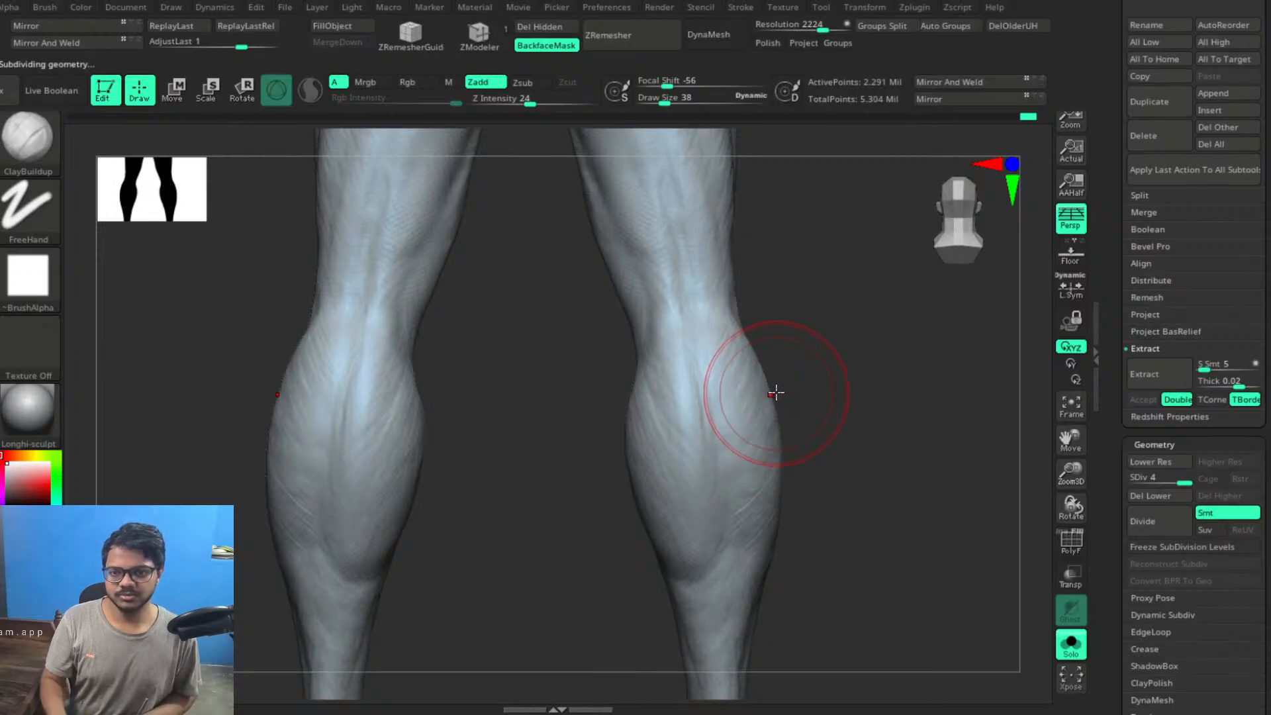
pyautogui.press('shift')
pyautogui.press('space')
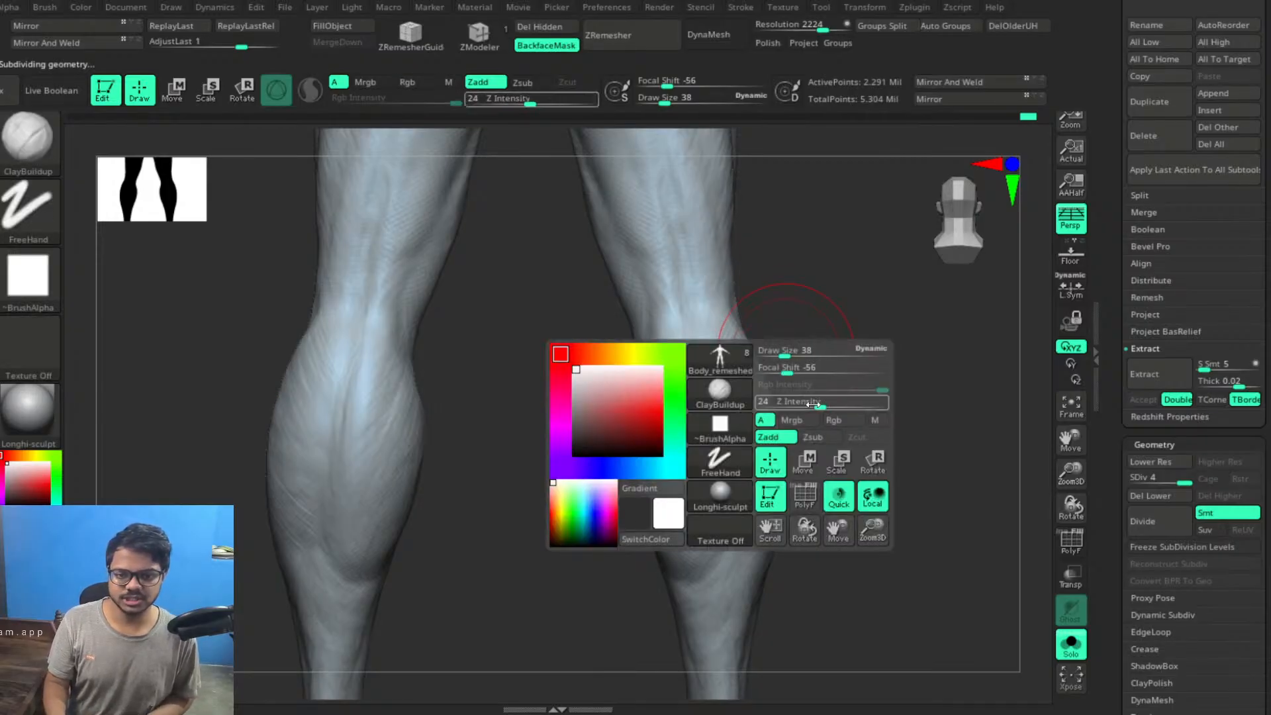
pyautogui.moveTo(820, 406)
pyautogui.mouseDown()
pyautogui.moveTo(791, 405)
pyautogui.moveTo(840, 408)
pyautogui.moveTo(772, 364)
pyautogui.mouseUp()
# Build up soft muscle forms on the back of the calves with light ClayBuildup strokes
pyautogui.moveTo(738, 493)
pyautogui.mouseDown()
pyautogui.moveTo(680, 490)
pyautogui.moveTo(719, 472)
pyautogui.moveTo(703, 518)
pyautogui.moveTo(725, 515)
pyautogui.moveTo(748, 543)
pyautogui.moveTo(709, 535)
pyautogui.moveTo(736, 535)
pyautogui.moveTo(738, 615)
pyautogui.moveTo(727, 591)
pyautogui.mouseUp()
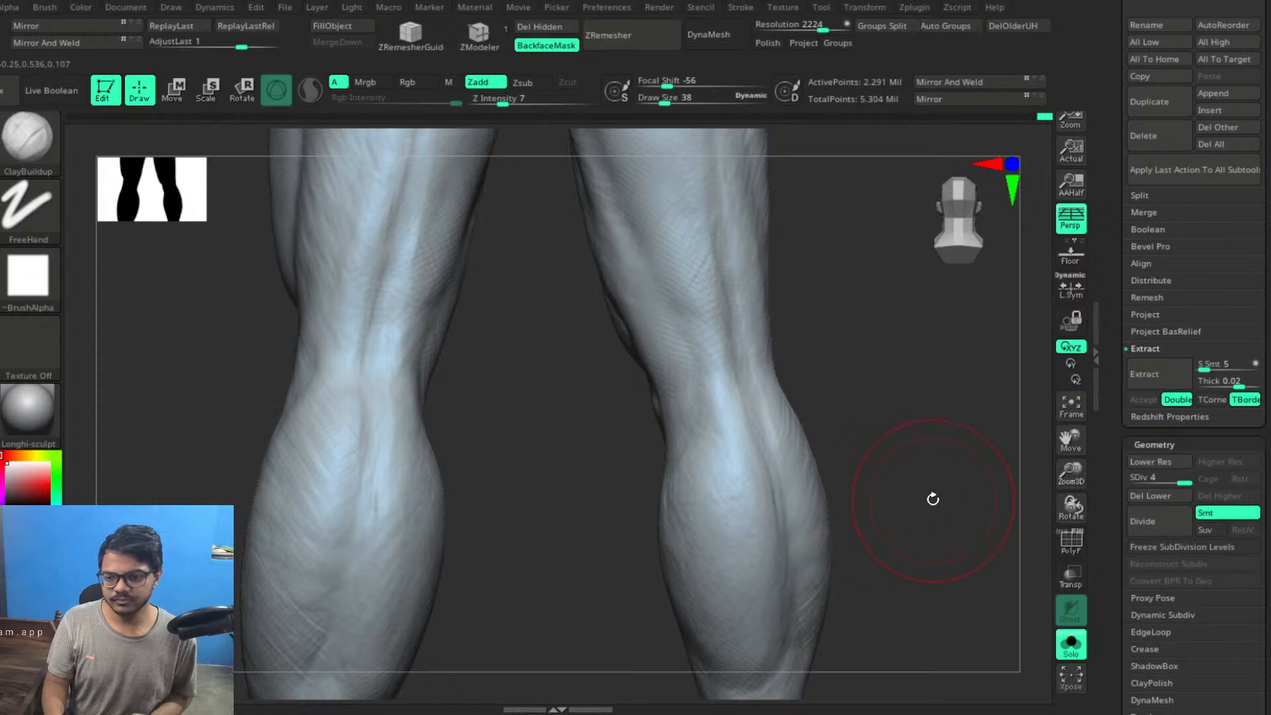
pyautogui.keyDown('alt'); pyautogui.moveTo(934, 499); pyautogui.dragTo(904, 454); pyautogui.keyUp('alt')
pyautogui.moveTo(264, 511)
pyautogui.mouseDown()
pyautogui.moveTo(241, 555)
pyautogui.moveTo(253, 584)
pyautogui.moveTo(293, 524)
pyautogui.moveTo(275, 523)
pyautogui.moveTo(287, 438)
pyautogui.moveTo(247, 469)
pyautogui.moveTo(239, 445)
pyautogui.moveTo(246, 496)
pyautogui.mouseUp()
pyautogui.moveTo(482, 460); pyautogui.dragTo(467, 460)
pyautogui.moveTo(357, 606)
pyautogui.mouseDown()
pyautogui.moveTo(310, 523)
pyautogui.moveTo(347, 486)
pyautogui.moveTo(343, 501)
pyautogui.moveTo(345, 432)
pyautogui.moveTo(389, 463)
pyautogui.mouseUp()
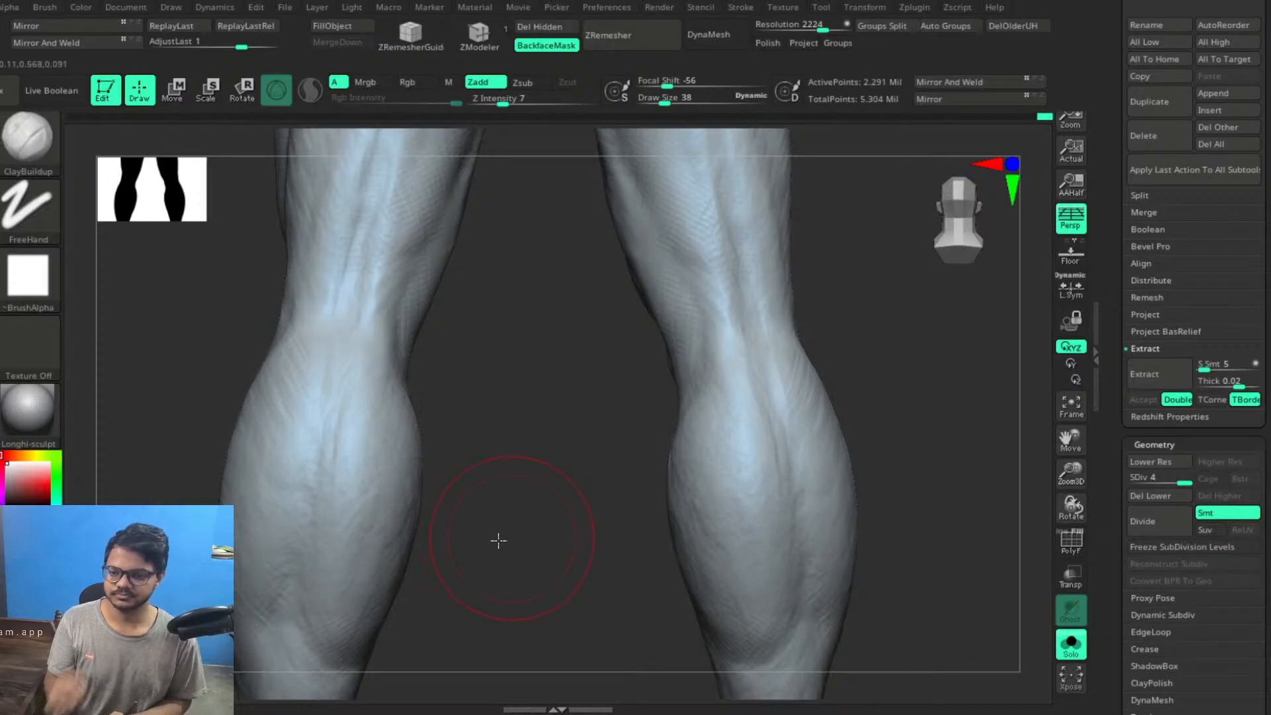
# Build up the outer side of the calf with light ClayBuildup strokes, working from the back round to the shin
pyautogui.moveTo(497, 539); pyautogui.dragTo(427, 415)
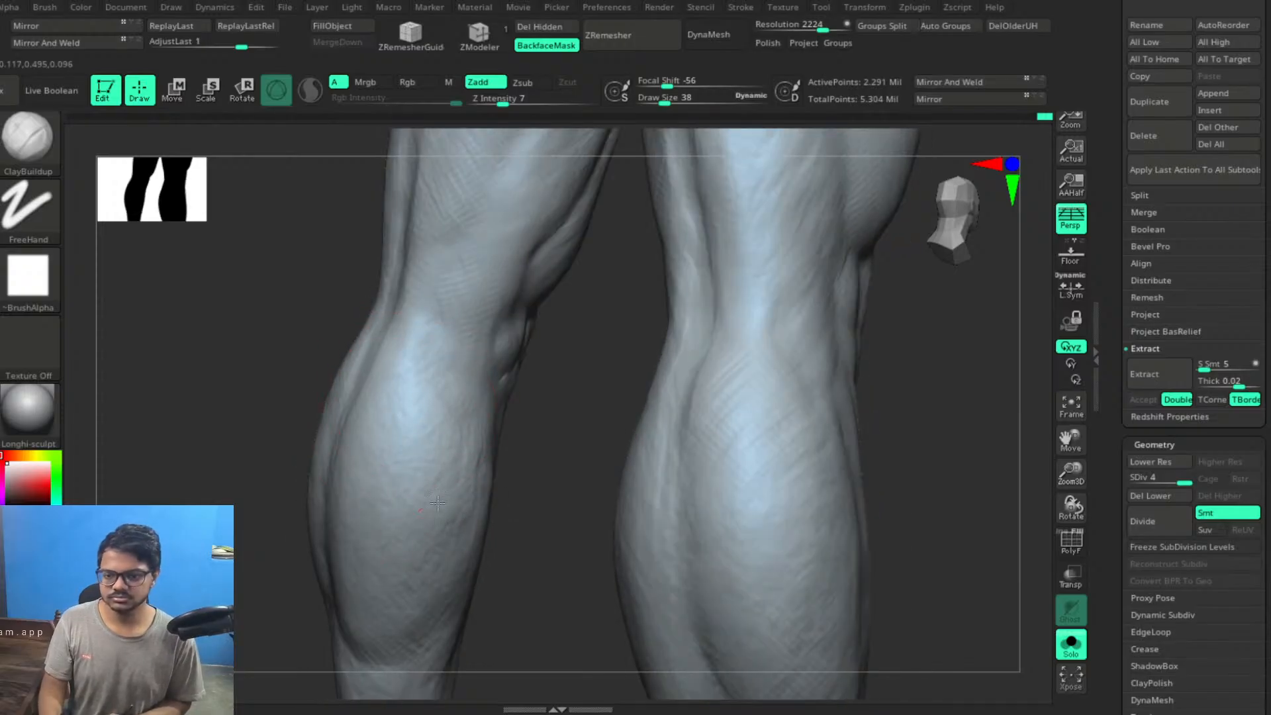
pyautogui.moveTo(576, 514); pyautogui.dragTo(482, 500)
pyautogui.moveTo(734, 442)
pyautogui.mouseDown()
pyautogui.moveTo(766, 429)
pyautogui.moveTo(731, 430)
pyautogui.mouseUp()
pyautogui.moveTo(562, 491); pyautogui.dragTo(589, 524)
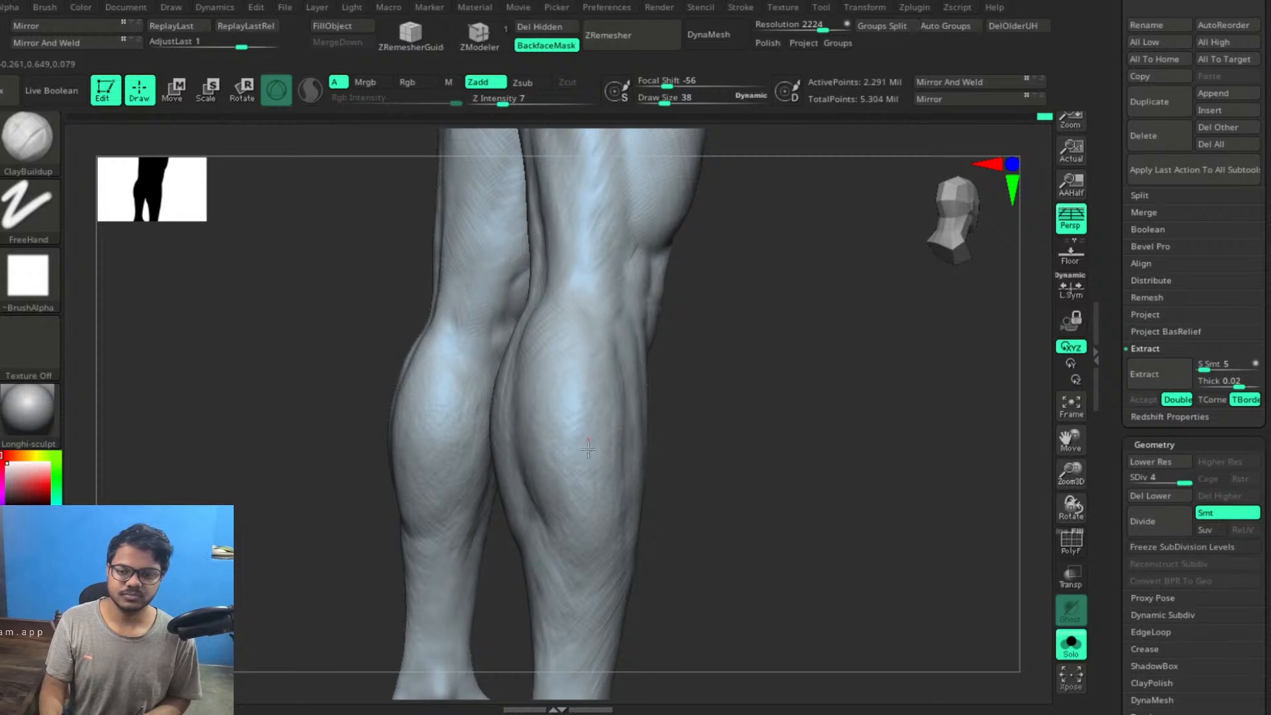
pyautogui.moveTo(768, 394); pyautogui.dragTo(750, 416)
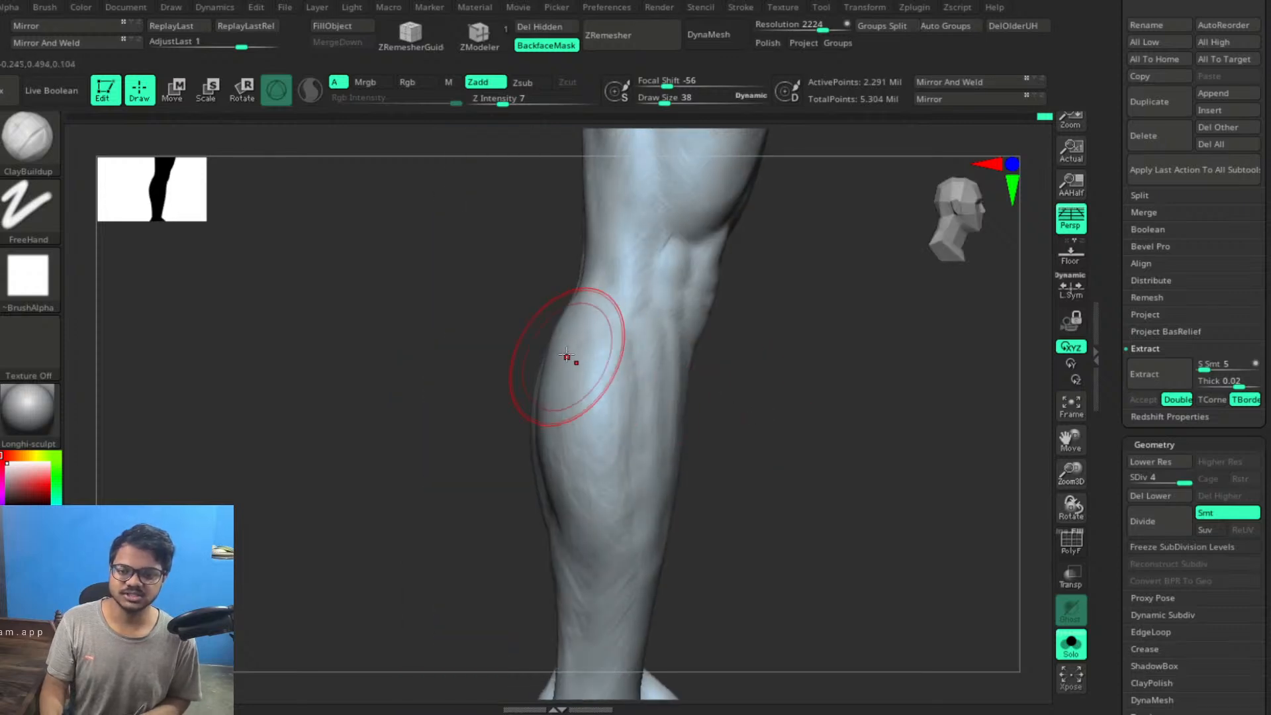
pyautogui.moveTo(599, 339); pyautogui.dragTo(617, 391)
pyautogui.moveTo(815, 444); pyautogui.dragTo(658, 331)
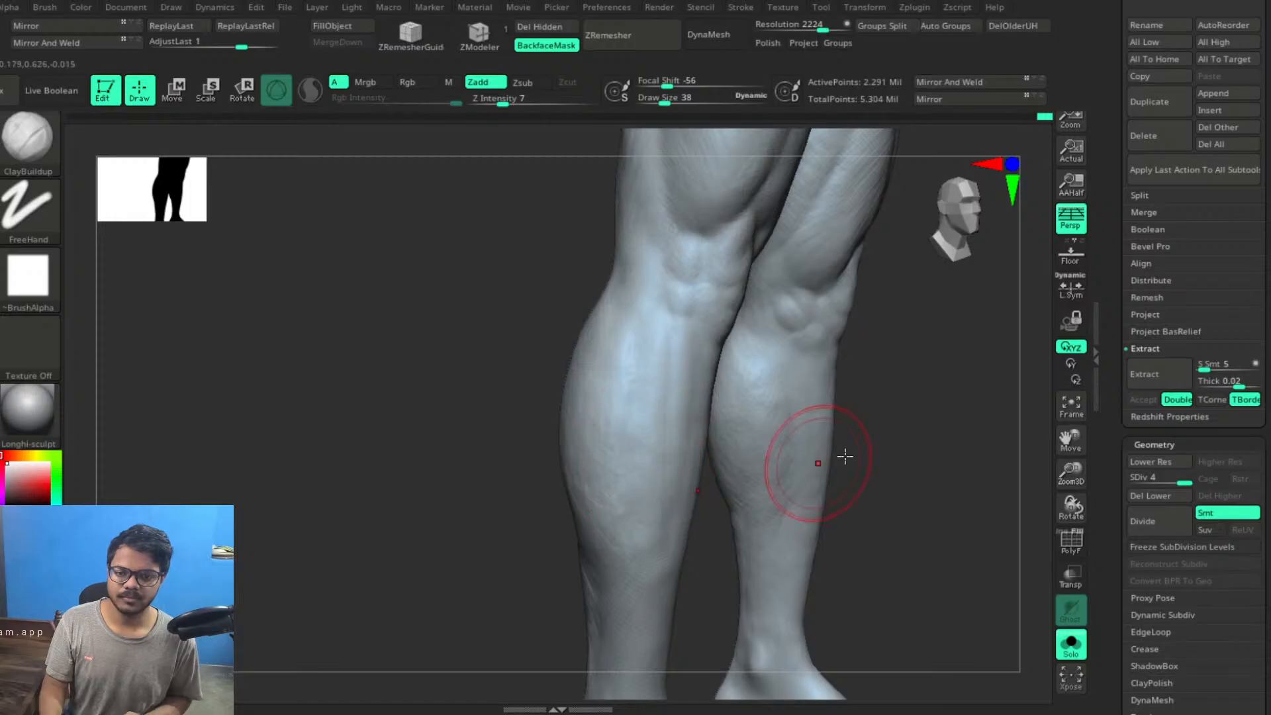
# Reduce the ClayBuildup brush to draw size 18 and turn on the polygroup colour display for close work on the outer calf
pyautogui.moveTo(843, 454)
pyautogui.mouseDown()
pyautogui.moveTo(777, 493)
pyautogui.moveTo(808, 468)
pyautogui.mouseUp()
pyautogui.press('ctrl')
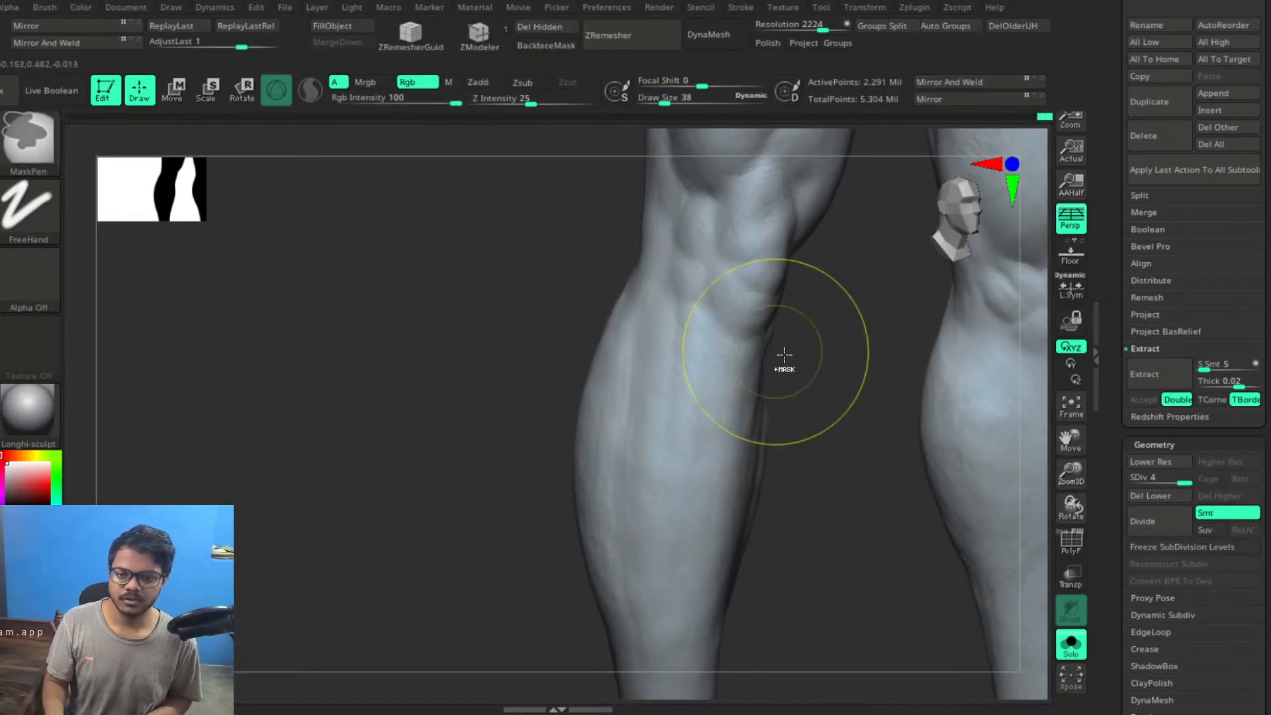
pyautogui.keyDown('ctrl'); pyautogui.moveTo(808, 511); pyautogui.dragTo(806, 486); pyautogui.keyUp('ctrl')
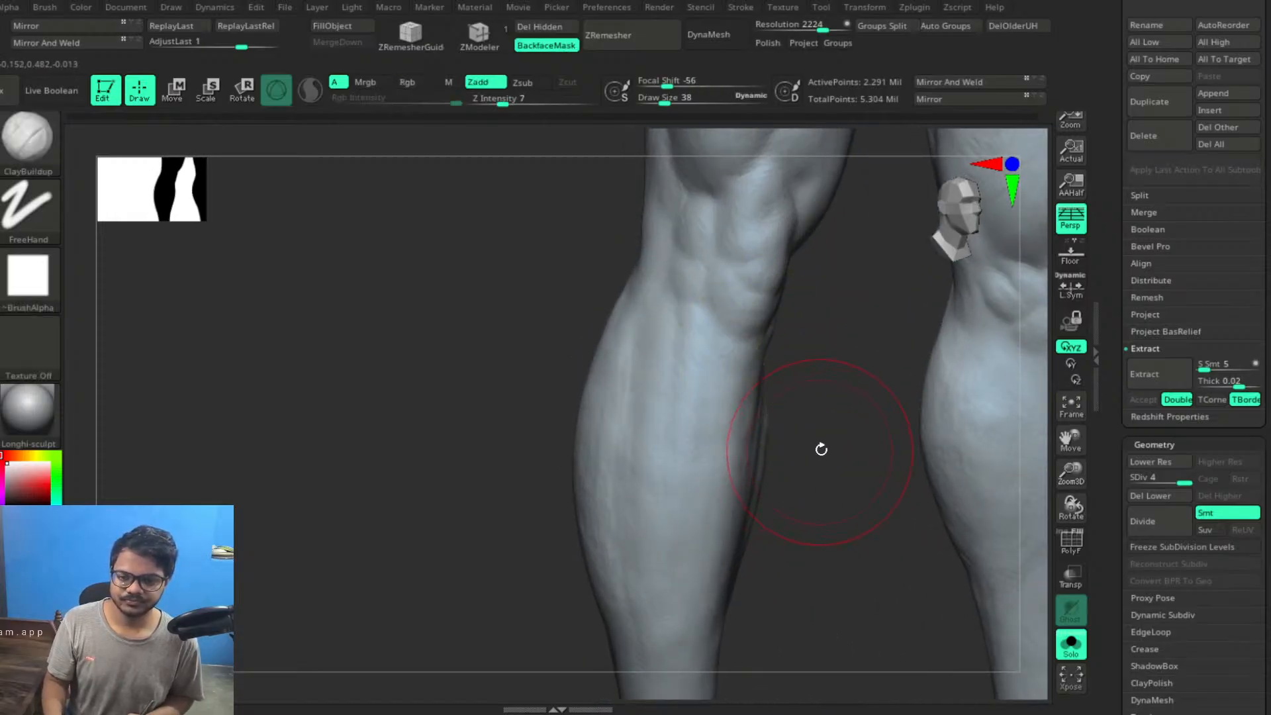
pyautogui.moveTo(814, 437)
pyautogui.mouseDown()
pyautogui.moveTo(835, 463)
pyautogui.moveTo(780, 448)
pyautogui.moveTo(726, 364)
pyautogui.mouseUp()
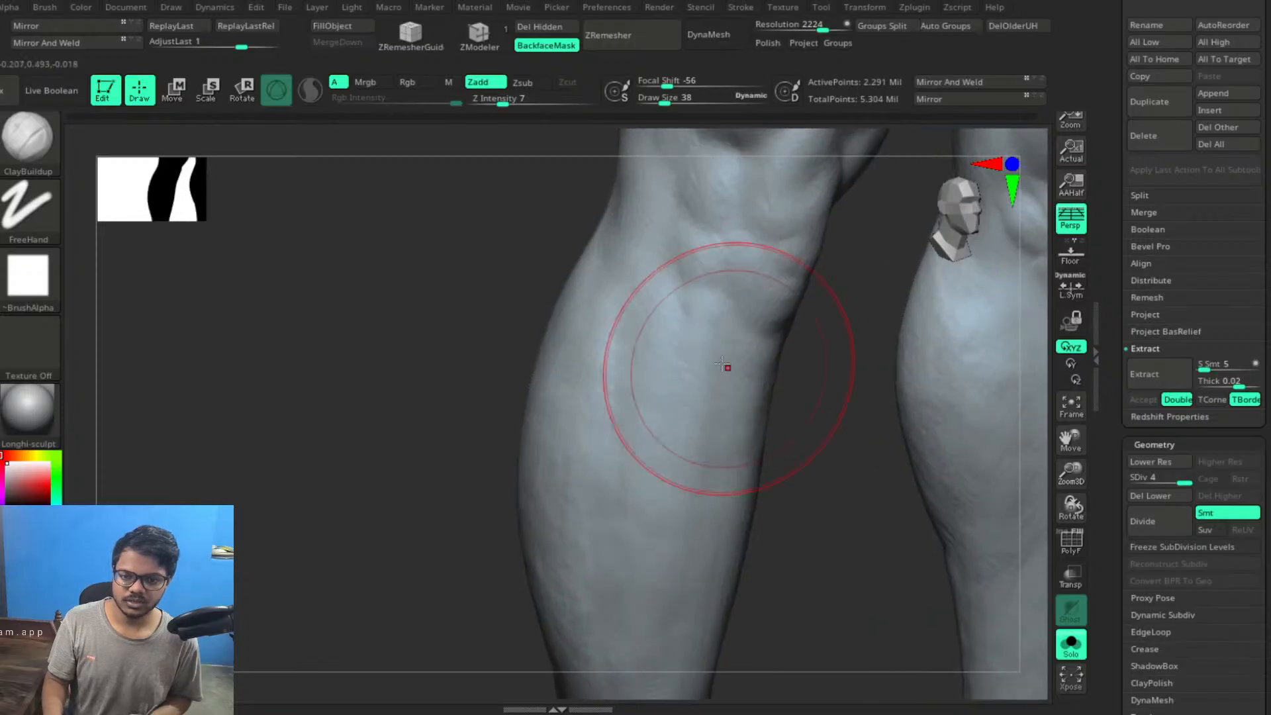
pyautogui.press('[')
pyautogui.press('[')
pyautogui.press('[')
pyautogui.press('[')
pyautogui.press('[')
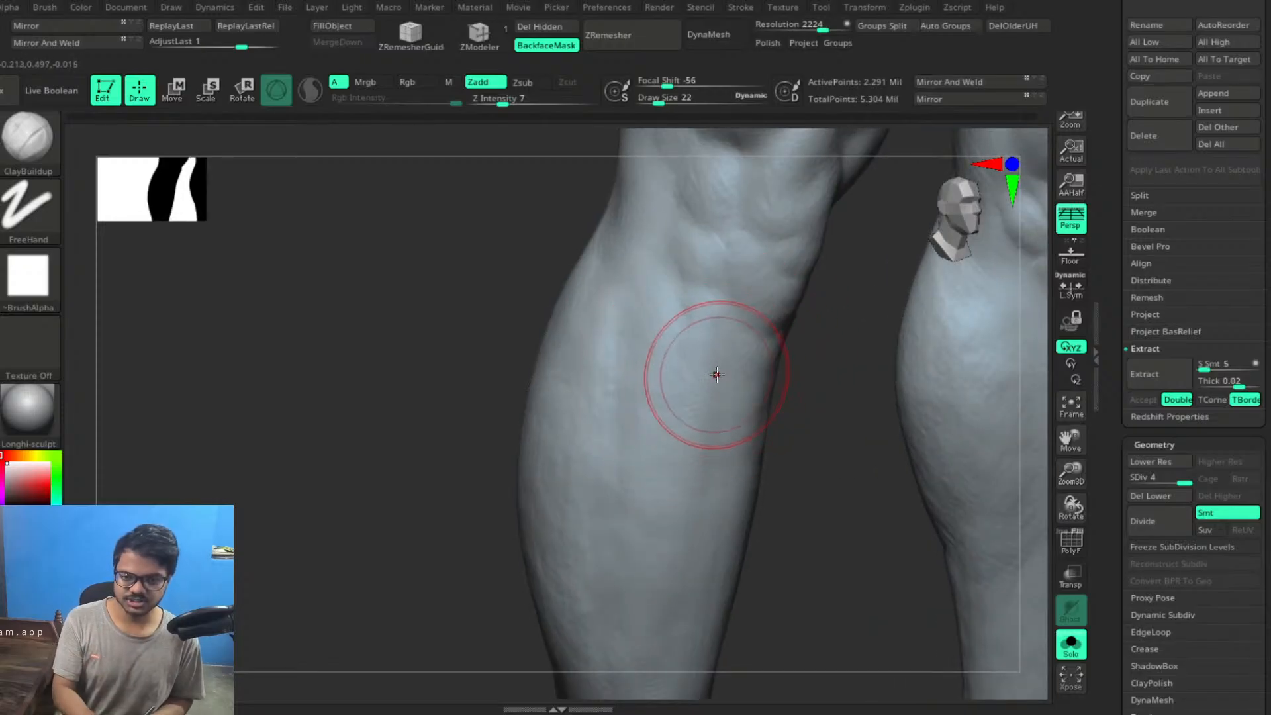
pyautogui.click(1071, 542)
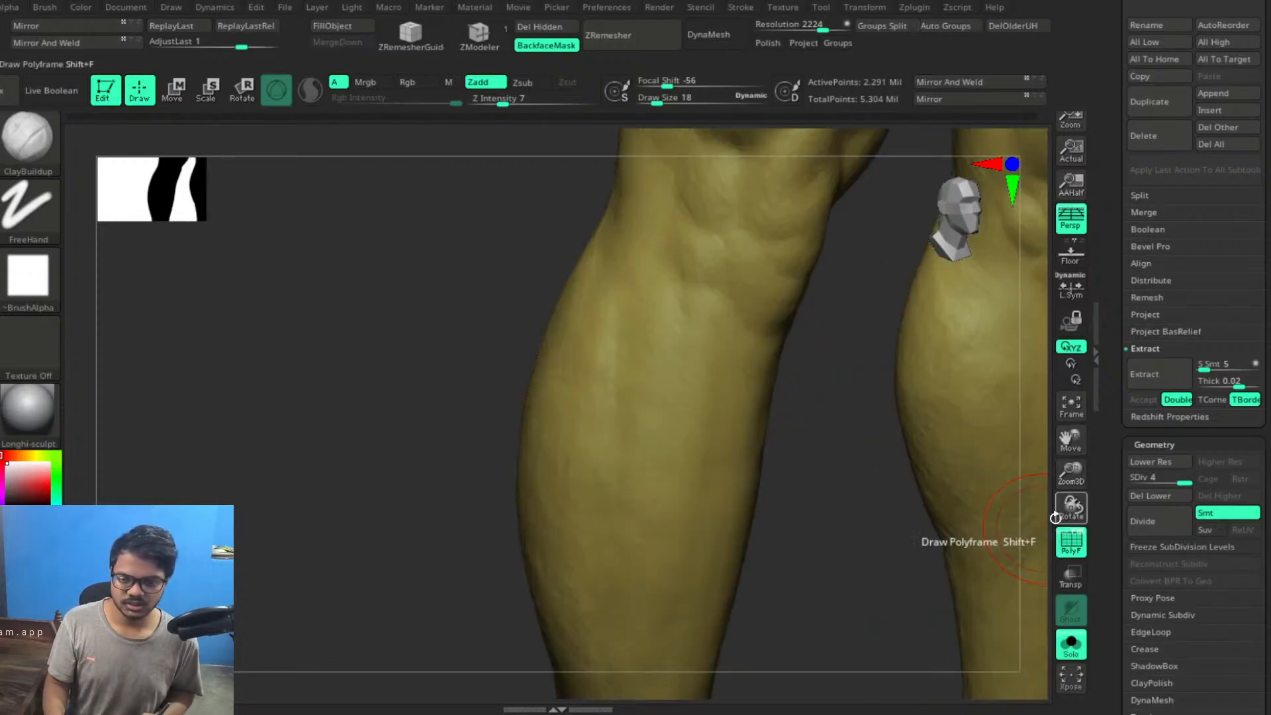
pyautogui.keyDown('alt'); pyautogui.moveTo(822, 456); pyautogui.dragTo(836, 476); pyautogui.keyUp('alt')
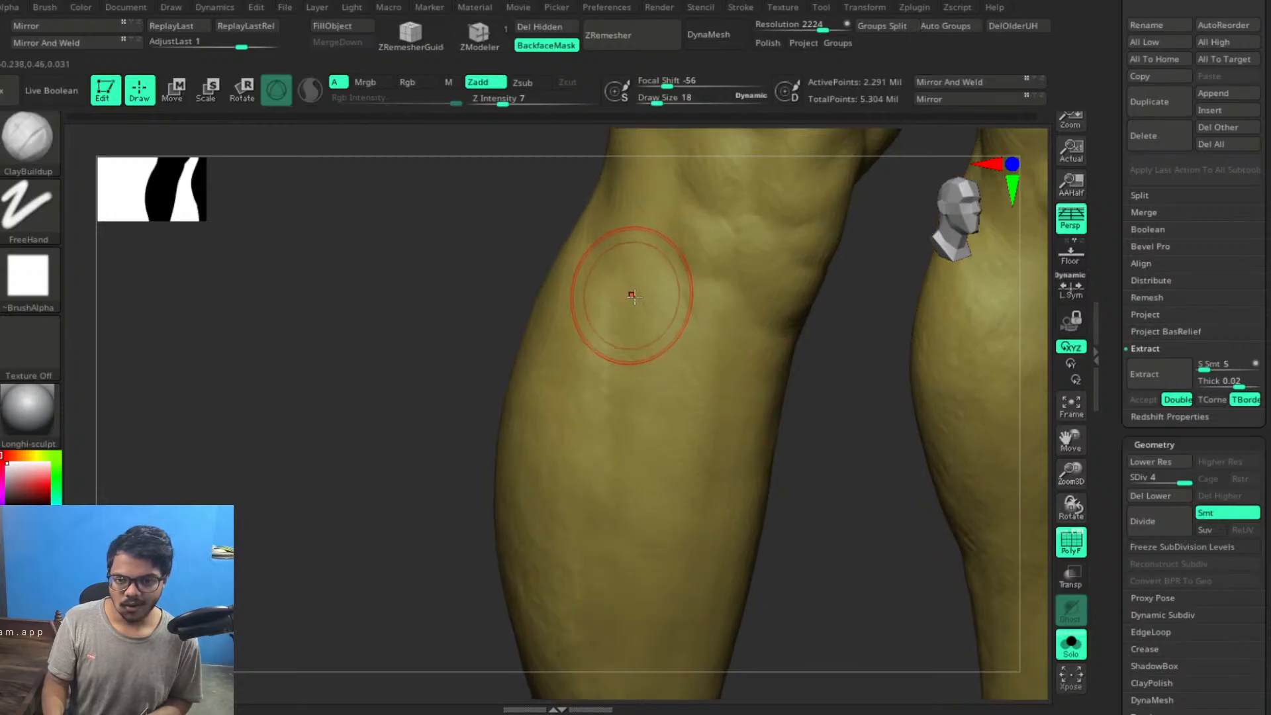
# Build up long vertical muscle forms down the outer calf from below the knee with light ClayBuildup strokes
pyautogui.moveTo(648, 295); pyautogui.dragTo(649, 367)
pyautogui.moveTo(647, 445)
pyautogui.mouseDown()
pyautogui.moveTo(634, 338)
pyautogui.moveTo(646, 309)
pyautogui.mouseUp()
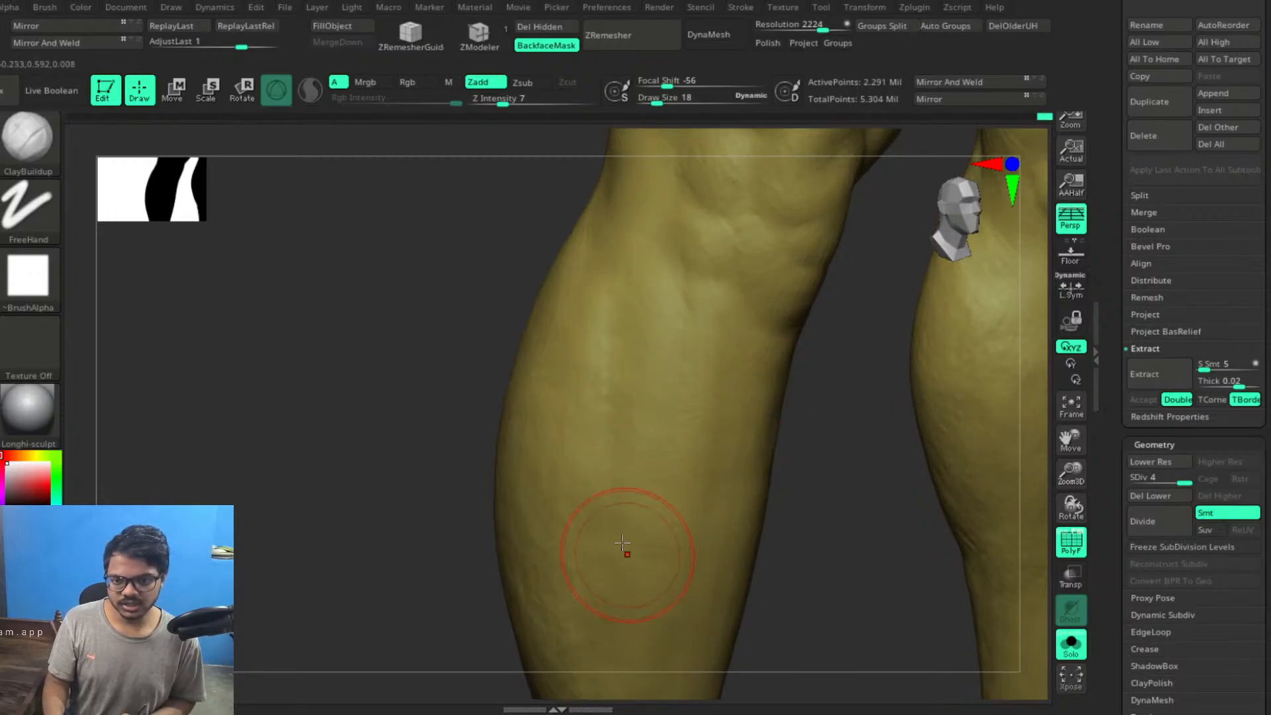
pyautogui.moveTo(626, 549); pyautogui.dragTo(643, 282)
pyautogui.moveTo(621, 496); pyautogui.dragTo(642, 258)
pyautogui.moveTo(625, 382)
pyautogui.mouseDown()
pyautogui.moveTo(593, 460)
pyautogui.moveTo(626, 317)
pyautogui.moveTo(621, 463)
pyautogui.mouseUp()
pyautogui.moveTo(630, 314); pyautogui.dragTo(621, 488)
pyautogui.moveTo(630, 345); pyautogui.dragTo(619, 561)
pyautogui.moveTo(634, 368); pyautogui.dragTo(618, 646)
pyautogui.moveTo(638, 401)
pyautogui.mouseDown()
pyautogui.moveTo(609, 653)
pyautogui.moveTo(607, 593)
pyautogui.mouseUp()
pyautogui.moveTo(638, 335); pyautogui.dragTo(618, 382)
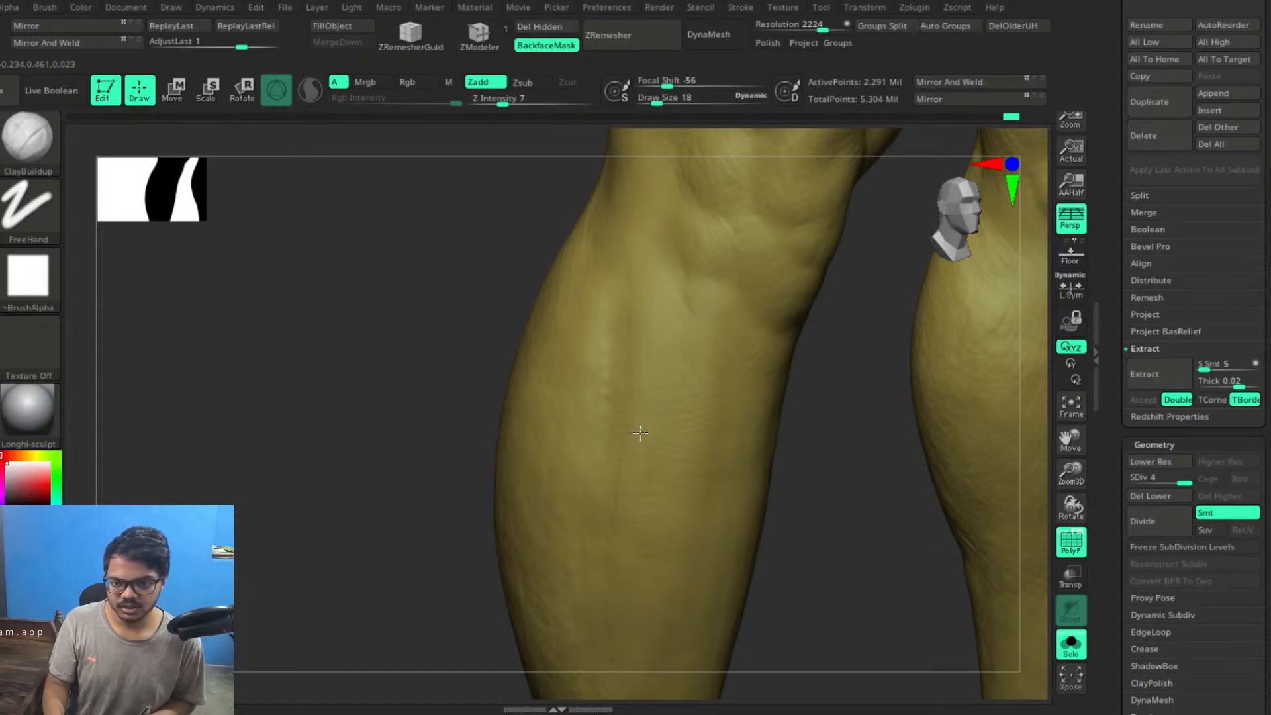
pyautogui.moveTo(845, 530)
pyautogui.mouseDown()
pyautogui.moveTo(845, 483)
pyautogui.moveTo(828, 476)
pyautogui.mouseUp()
pyautogui.moveTo(628, 482); pyautogui.dragTo(618, 468)
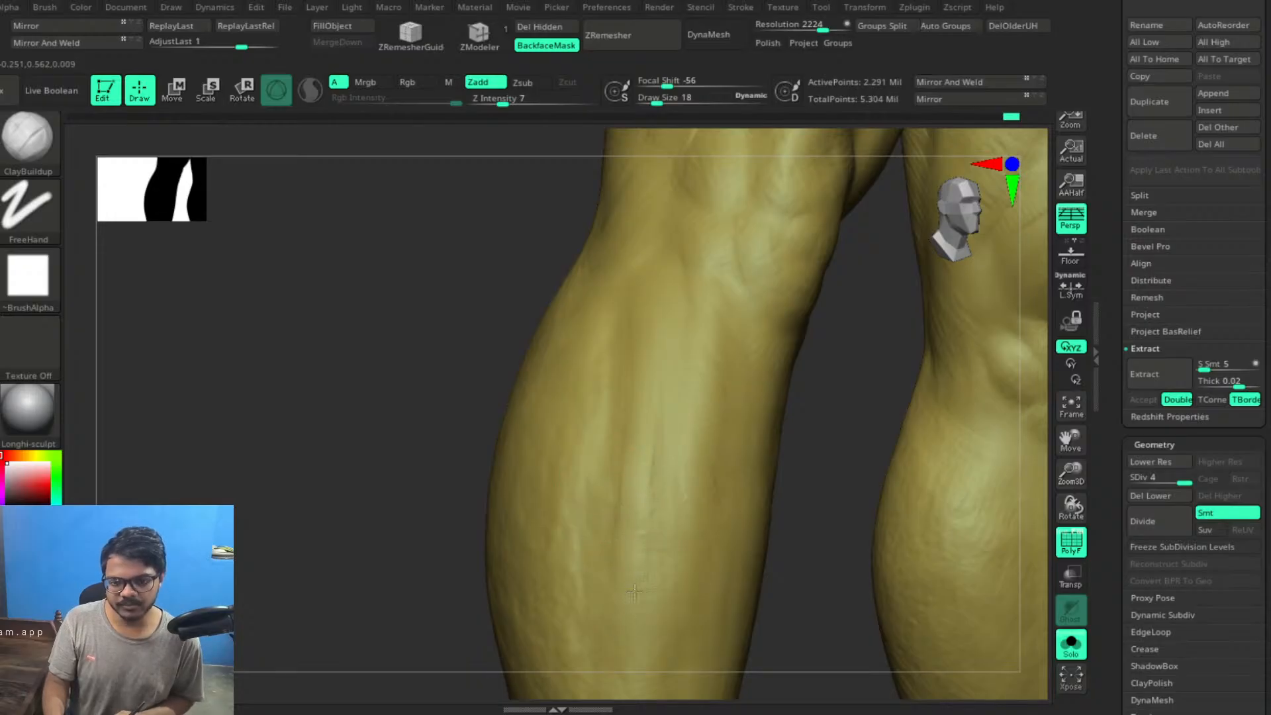
# Refine the area just below the outer knee with ClayBuildup strokes, reducing the draw size to 9
pyautogui.moveTo(839, 419)
pyautogui.mouseDown()
pyautogui.moveTo(832, 448)
pyautogui.moveTo(884, 440)
pyautogui.mouseUp()
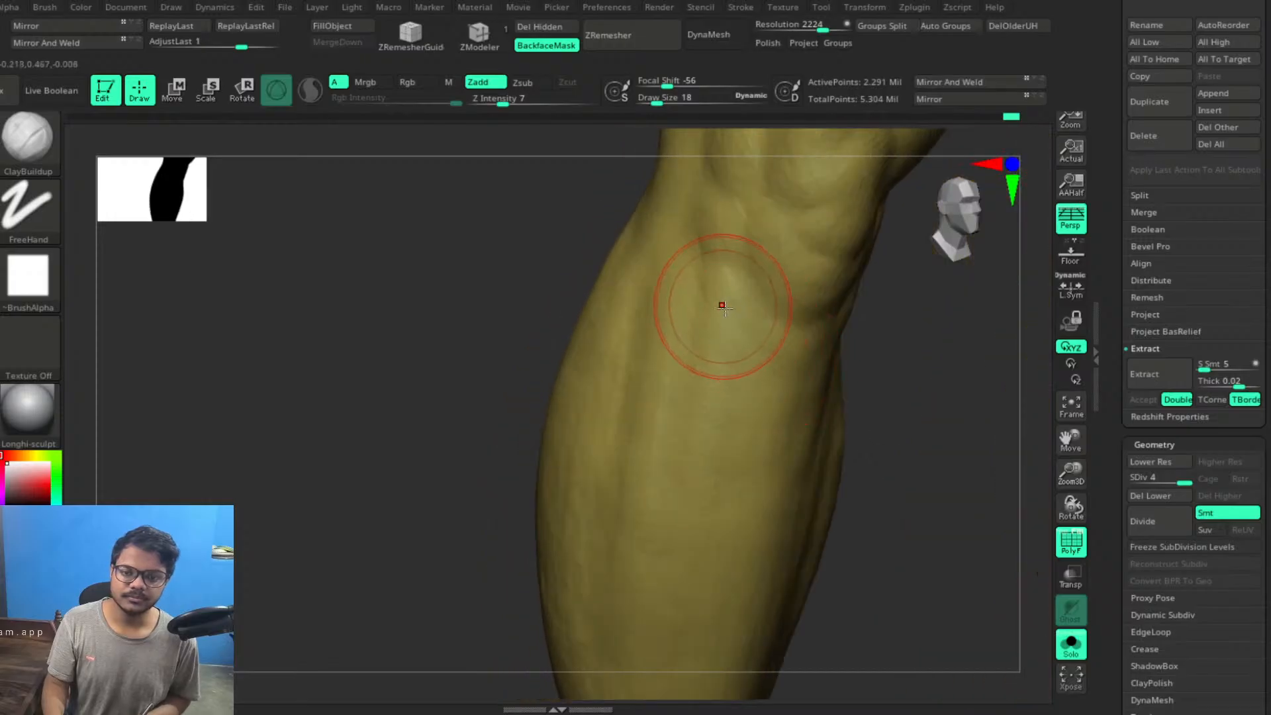
pyautogui.moveTo(719, 290)
pyautogui.mouseDown()
pyautogui.moveTo(729, 296)
pyautogui.moveTo(715, 308)
pyautogui.moveTo(734, 320)
pyautogui.moveTo(706, 319)
pyautogui.moveTo(725, 334)
pyautogui.mouseUp()
pyautogui.press('[')
pyautogui.press('[')
pyautogui.press('[')
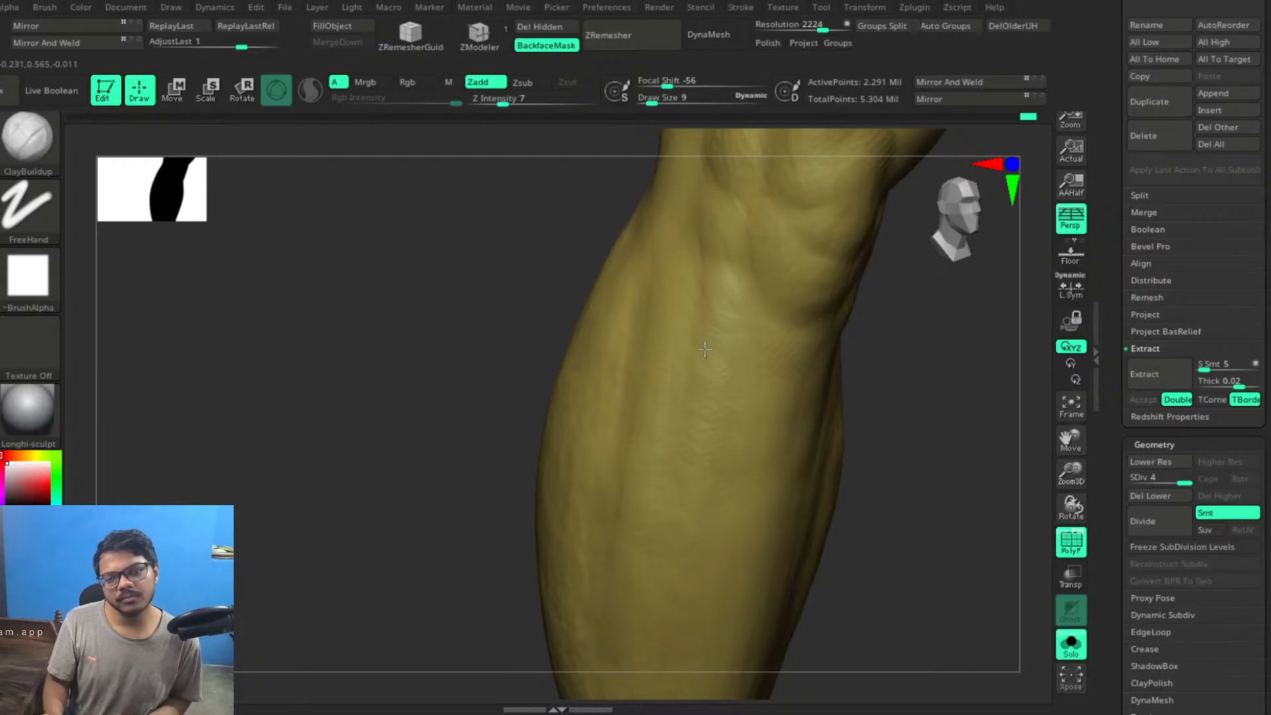
# Define the front of the shin and the muscles beside it with fine ClayBuildup strokes at draw size 10
pyautogui.moveTo(819, 374)
pyautogui.mouseDown(button='right')
pyautogui.moveTo(902, 431)
pyautogui.moveTo(794, 338)
pyautogui.mouseUp(button='right')
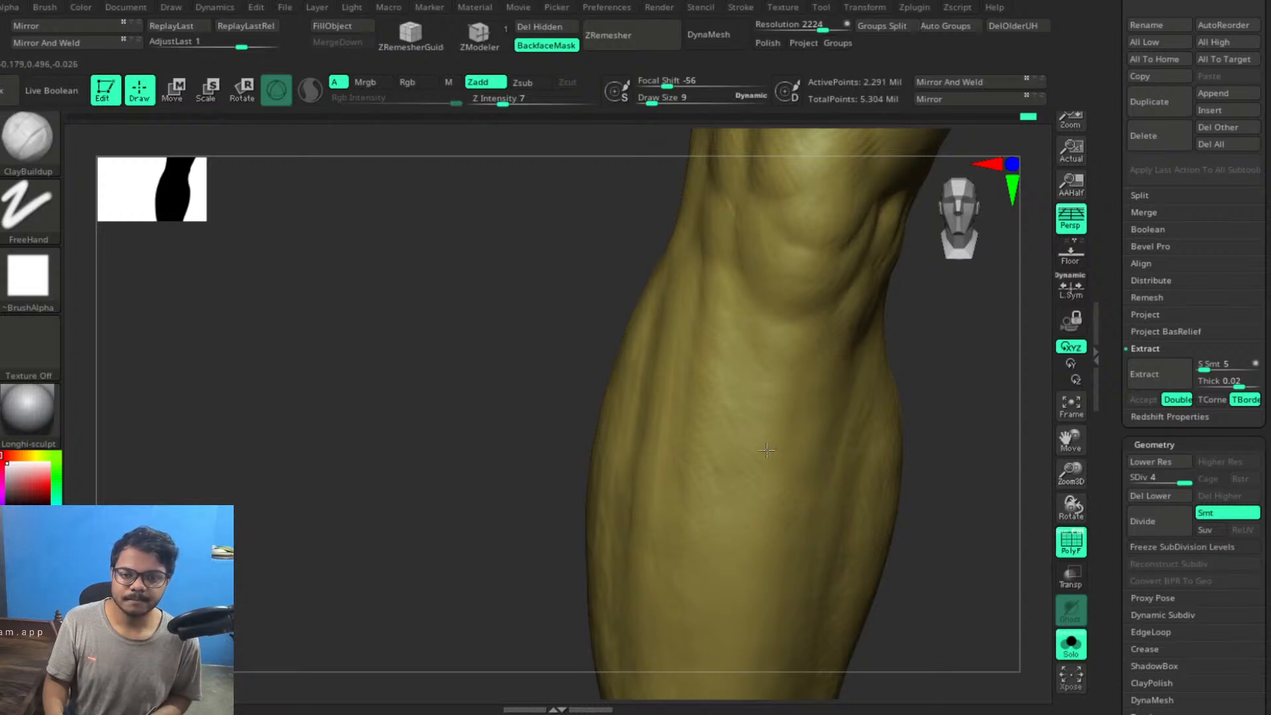
pyautogui.moveTo(947, 454)
pyautogui.mouseDown()
pyautogui.moveTo(939, 366)
pyautogui.moveTo(893, 331)
pyautogui.mouseUp()
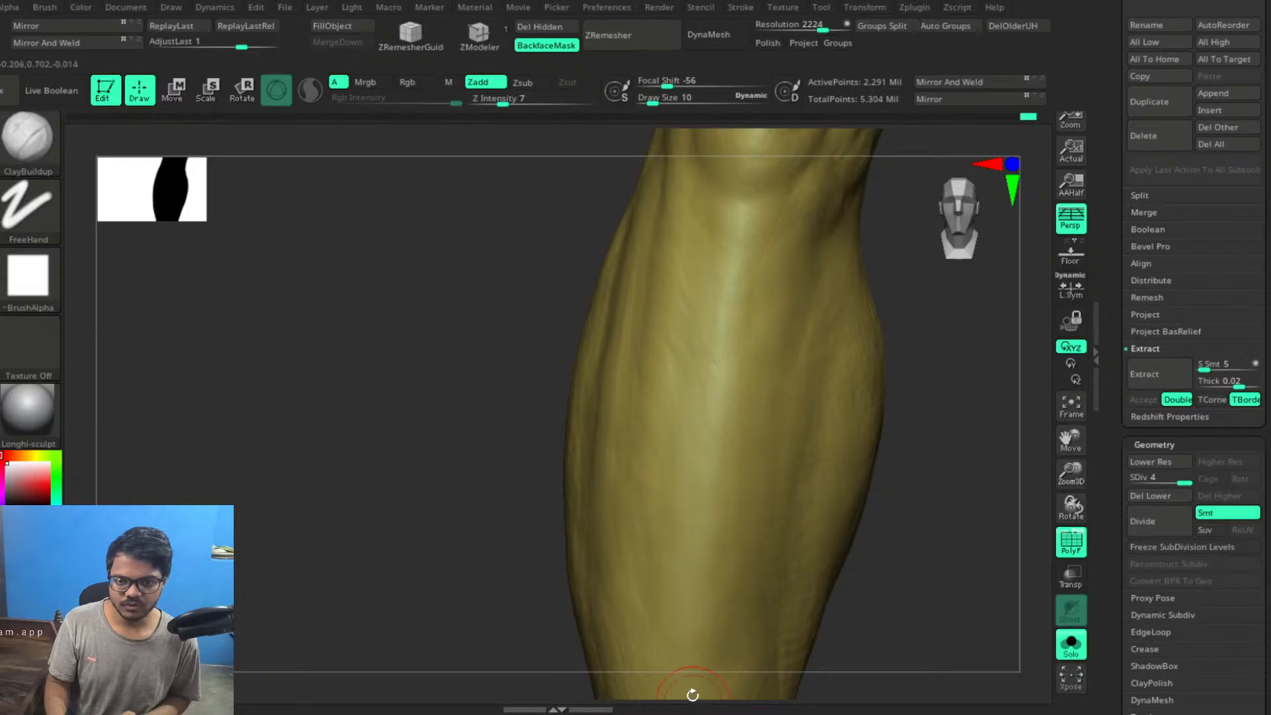
pyautogui.moveTo(946, 489); pyautogui.dragTo(940, 460)
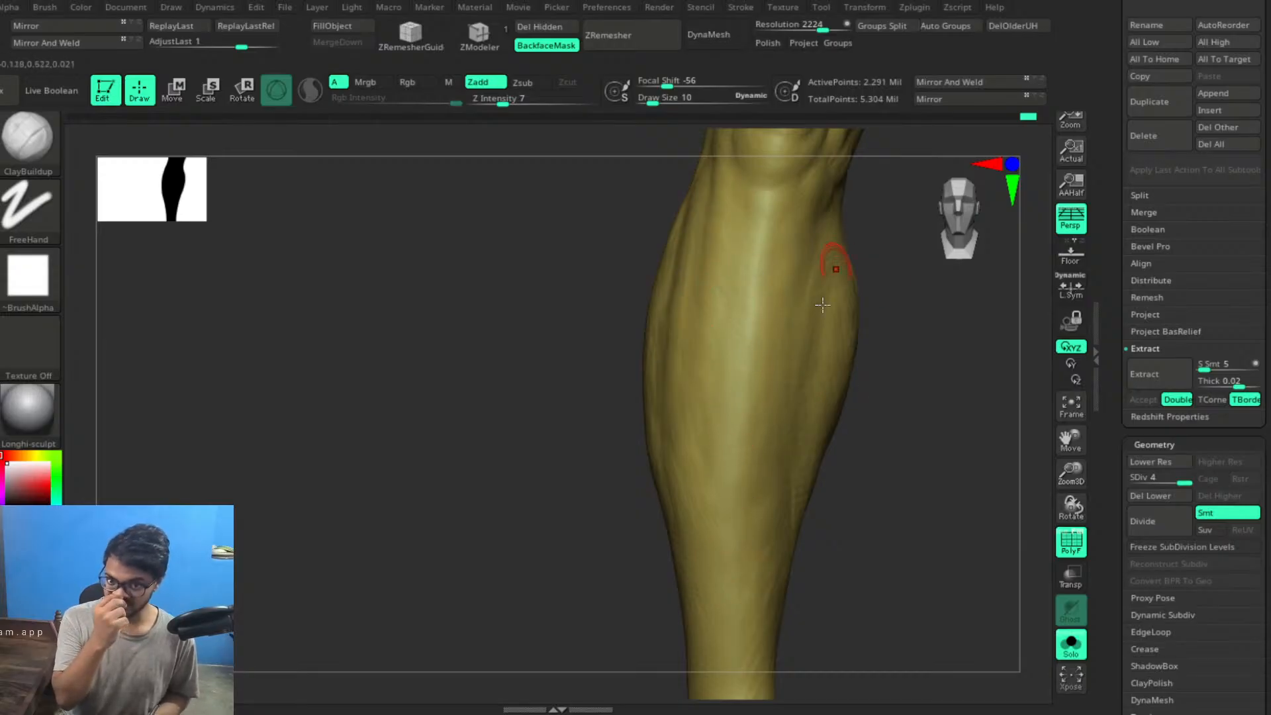
pyautogui.moveTo(932, 291)
pyautogui.mouseDown()
pyautogui.moveTo(905, 318)
pyautogui.moveTo(897, 387)
pyautogui.moveTo(918, 424)
pyautogui.mouseUp()
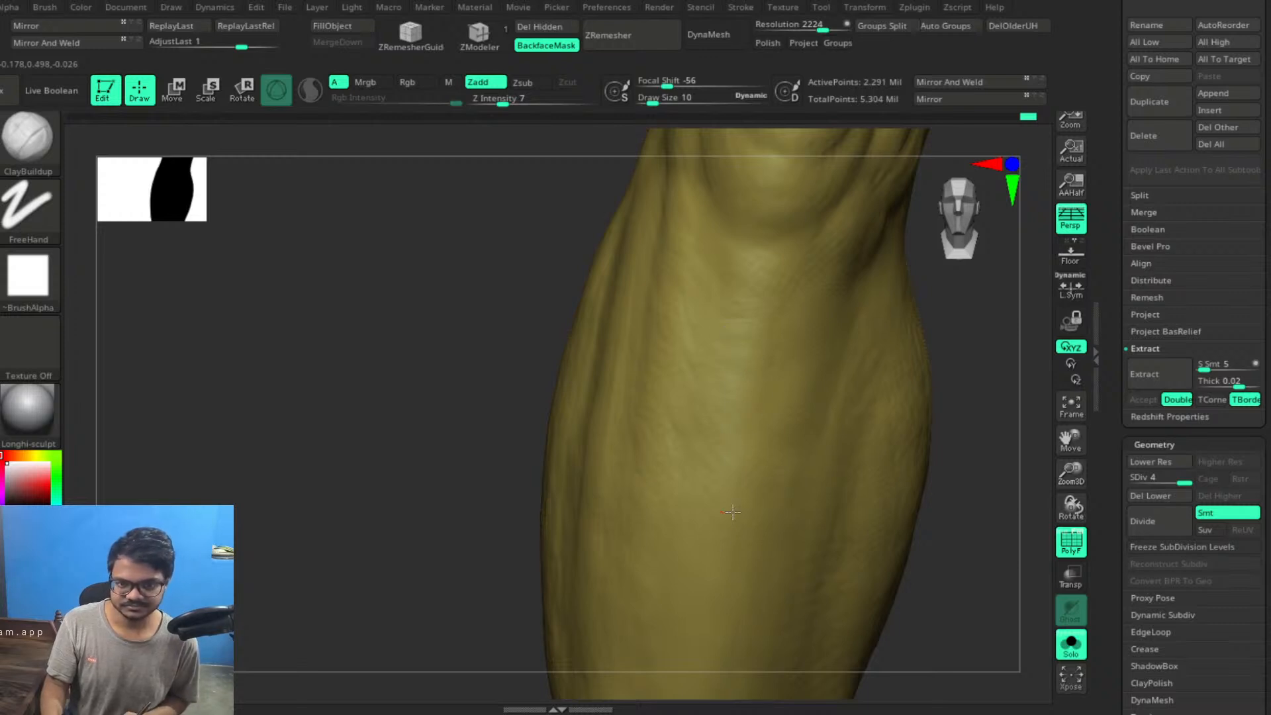
# Build up the inner side of the calf with ClayBuildup strokes at draw size 26, working round to the back
pyautogui.moveTo(964, 488)
pyautogui.mouseDown()
pyautogui.moveTo(905, 420)
pyautogui.moveTo(891, 442)
pyautogui.moveTo(966, 472)
pyautogui.mouseUp()
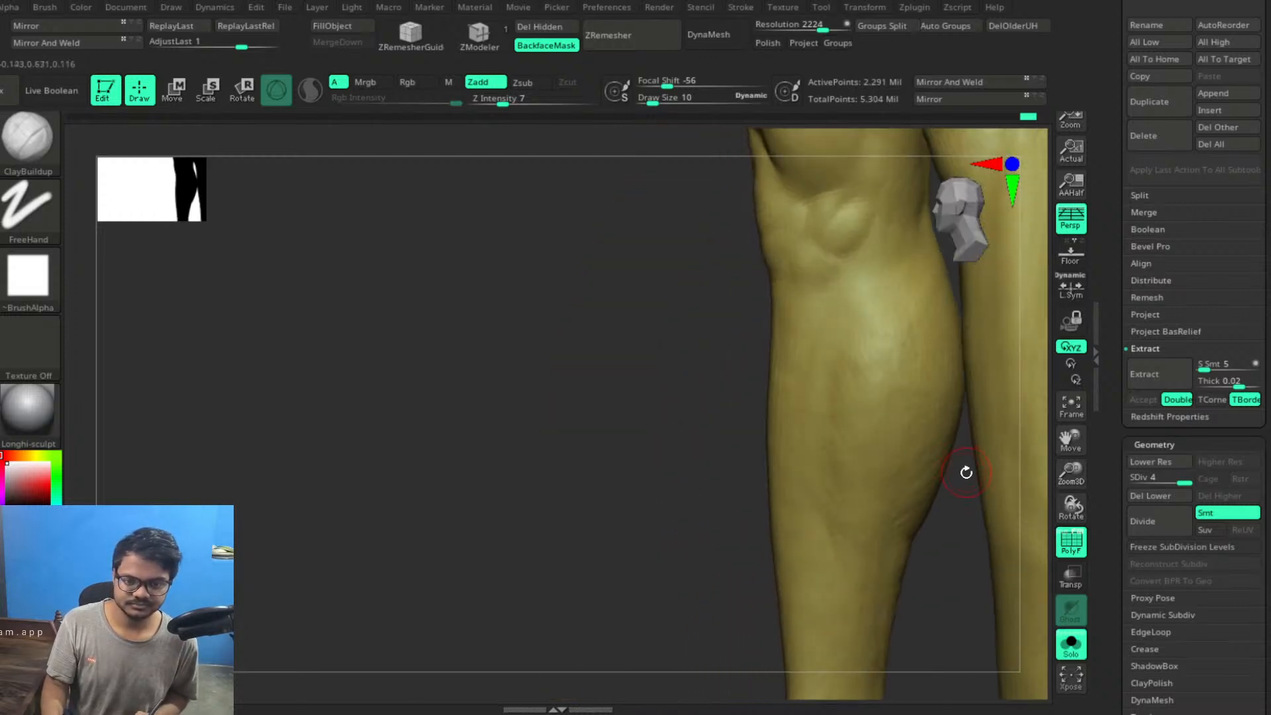
pyautogui.moveTo(525, 495)
pyautogui.mouseDown()
pyautogui.moveTo(528, 480)
pyautogui.moveTo(468, 455)
pyautogui.moveTo(530, 468)
pyautogui.moveTo(927, 371)
pyautogui.moveTo(903, 405)
pyautogui.moveTo(832, 351)
pyautogui.mouseUp()
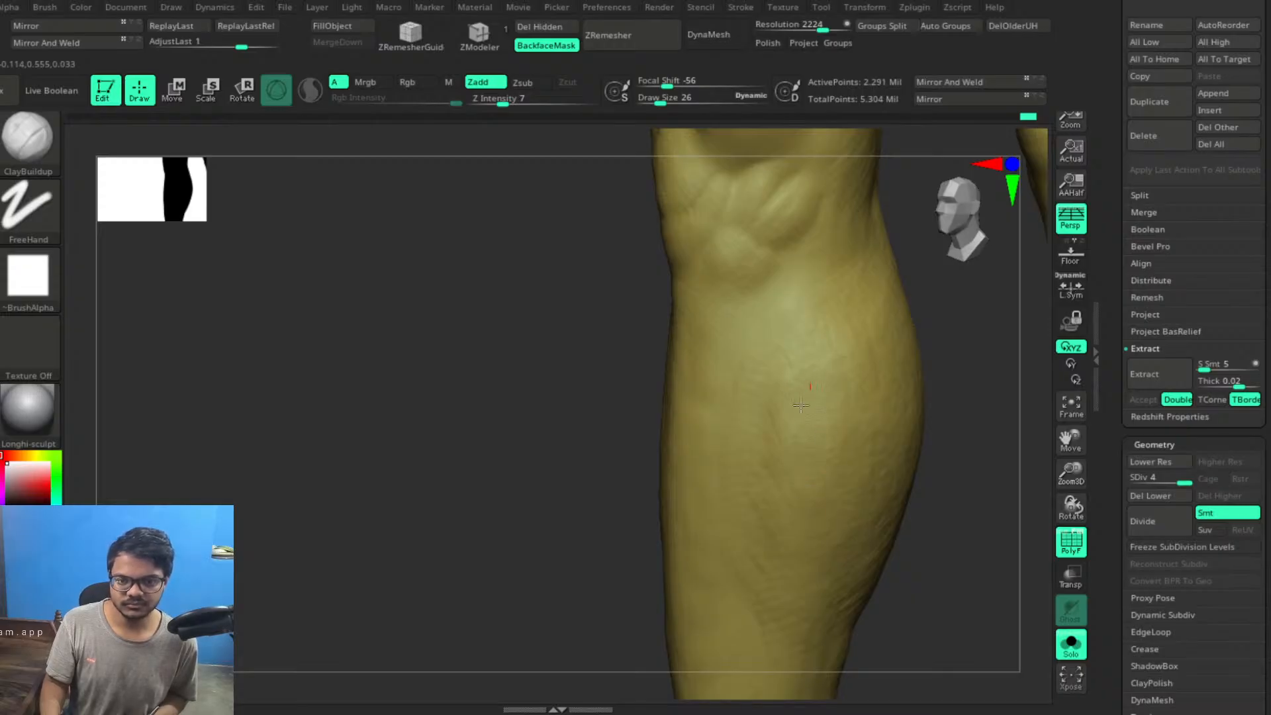
pyautogui.moveTo(823, 519)
pyautogui.mouseDown(button='right')
pyautogui.moveTo(983, 544)
pyautogui.moveTo(863, 527)
pyautogui.moveTo(872, 491)
pyautogui.mouseUp(button='right')
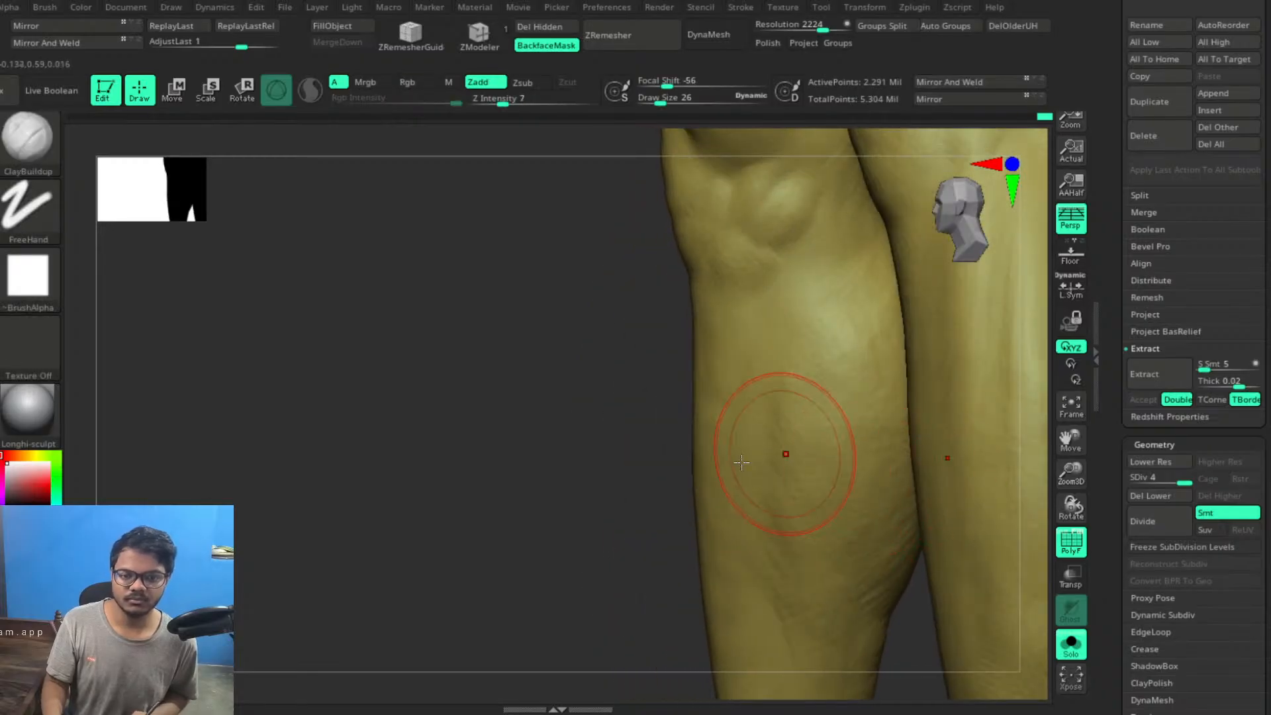
pyautogui.moveTo(741, 461); pyautogui.dragTo(732, 393, button='right')
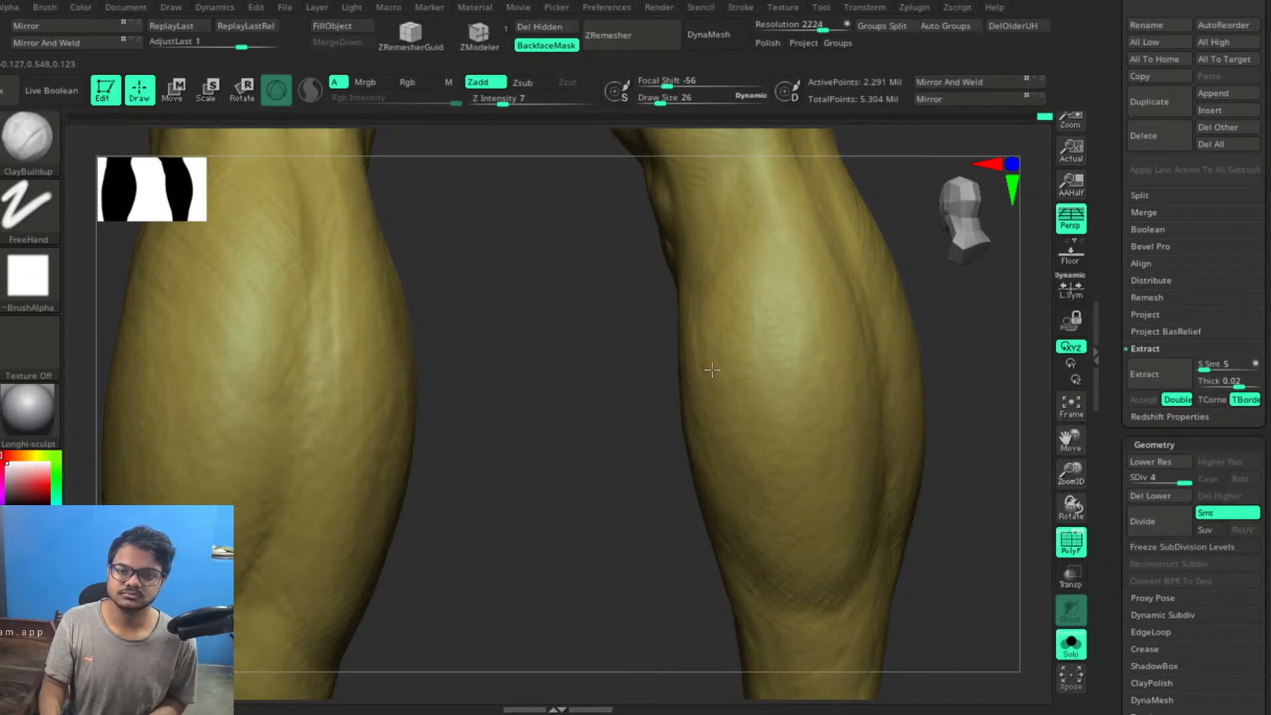
pyautogui.moveTo(605, 562); pyautogui.dragTo(833, 540)
pyautogui.press('ctrl')
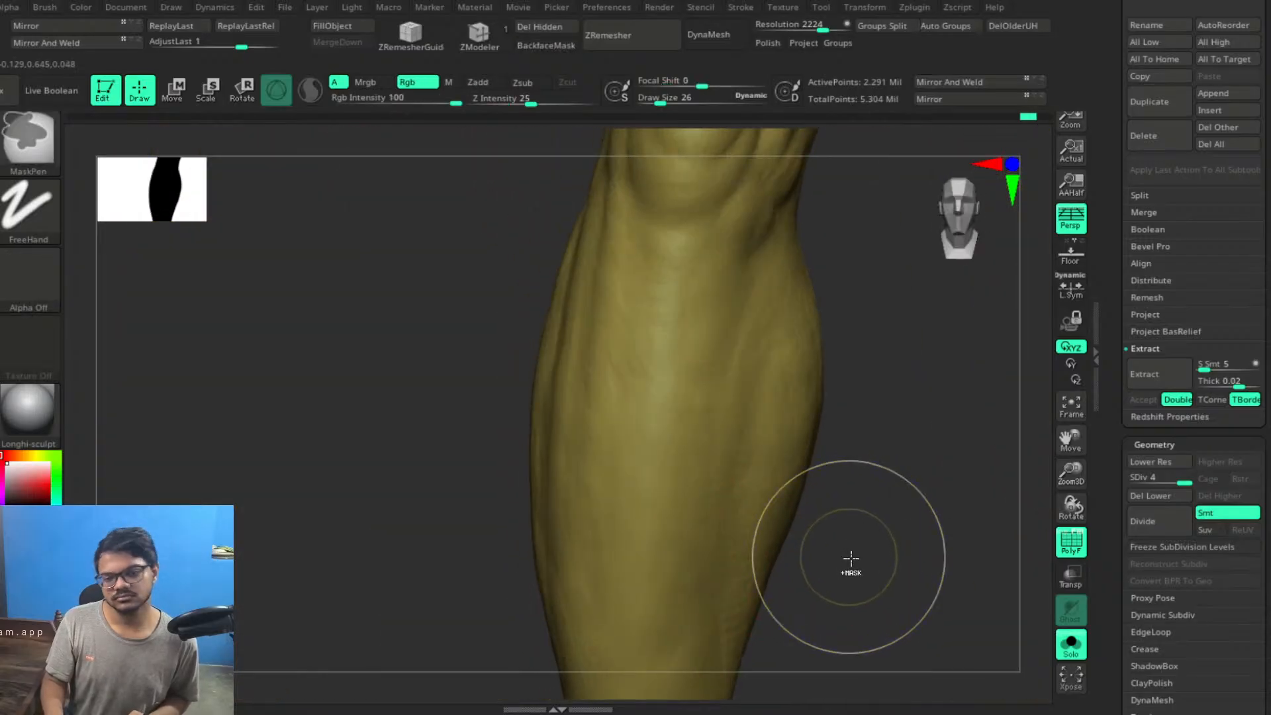
pyautogui.hotkey('ctrl', 'shift')
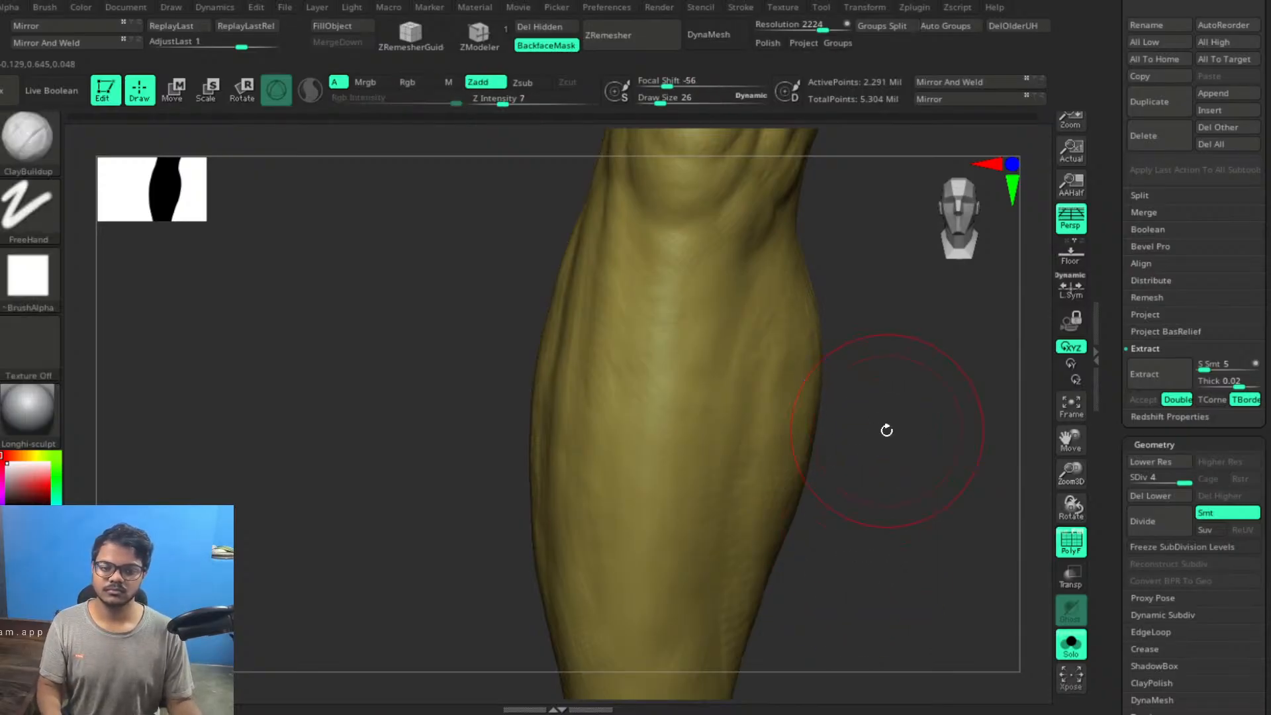
pyautogui.press('ctrl')
pyautogui.hotkey('ctrl', 'shift')
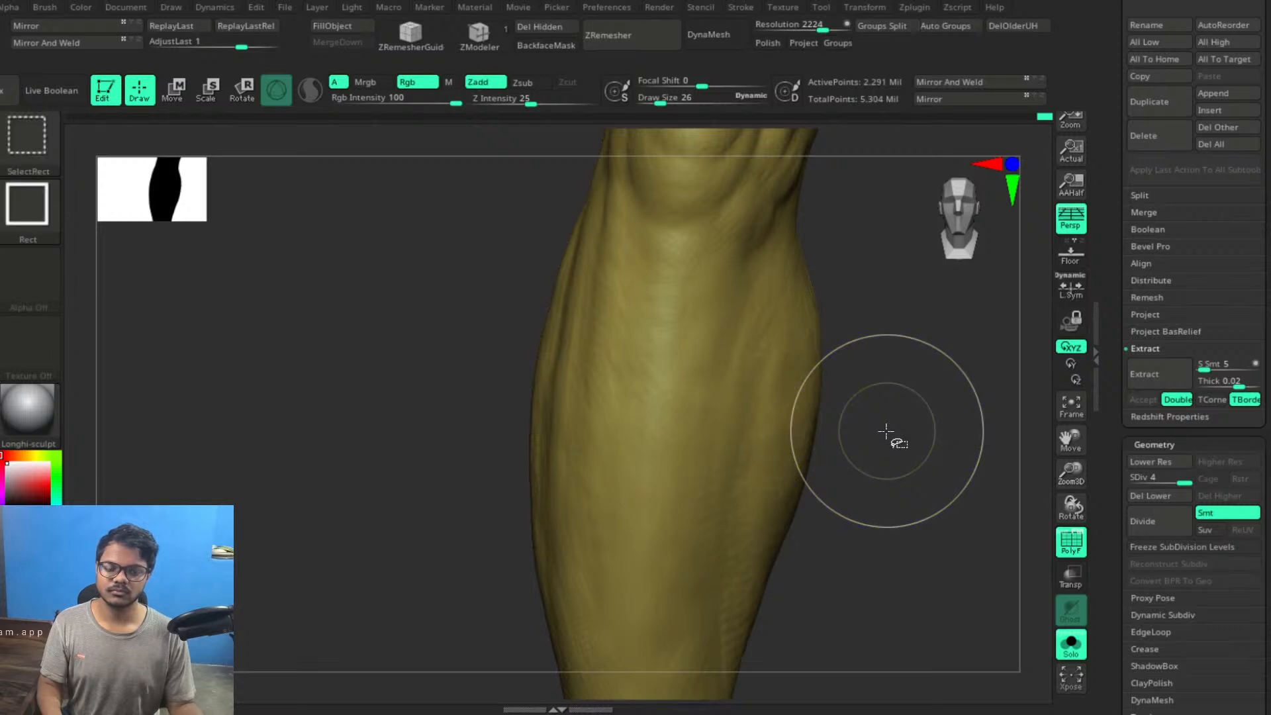
# Lower the body to subdivision level 3 and enlarge the brush to a draw size of about 73
pyautogui.keyDown('alt'); pyautogui.moveTo(875, 418); pyautogui.dragTo(797, 287); pyautogui.keyUp('alt')
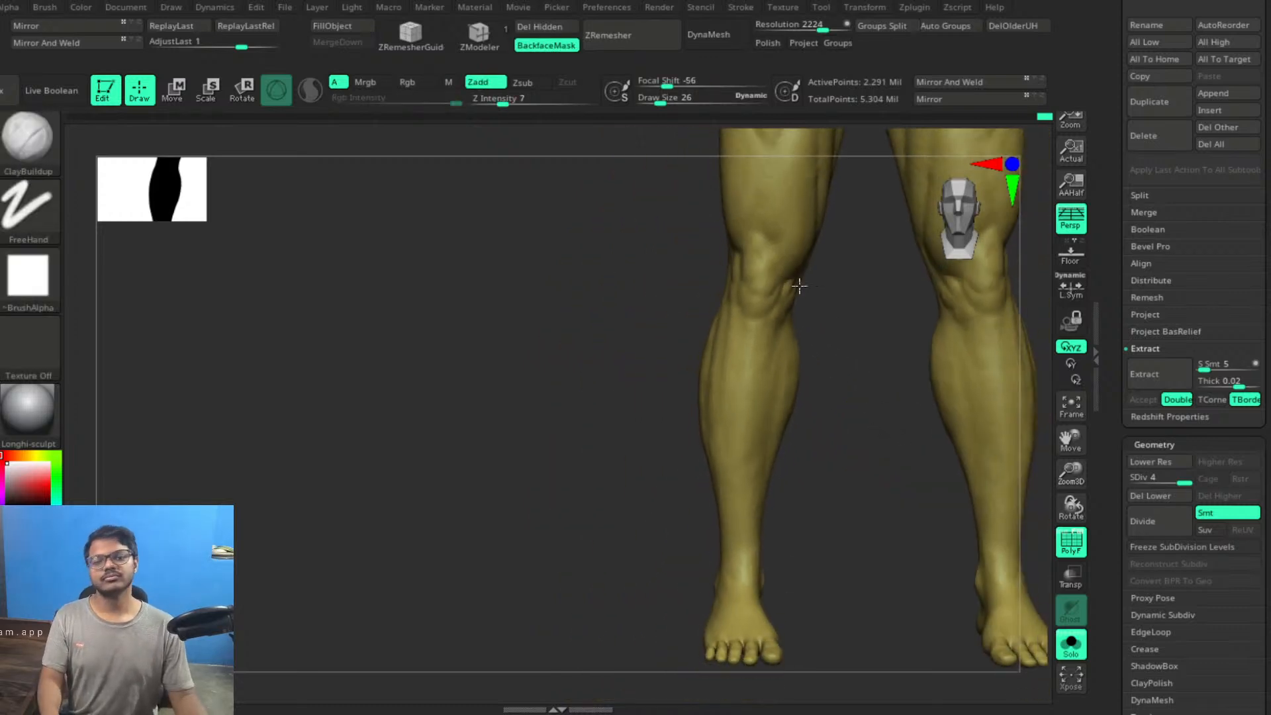
pyautogui.moveTo(858, 411)
pyautogui.keyDown('shift'); pyautogui.mouseDown()
pyautogui.moveTo(871, 479)
pyautogui.moveTo(753, 439)
pyautogui.moveTo(772, 460)
pyautogui.mouseUp(); pyautogui.keyUp('shift')
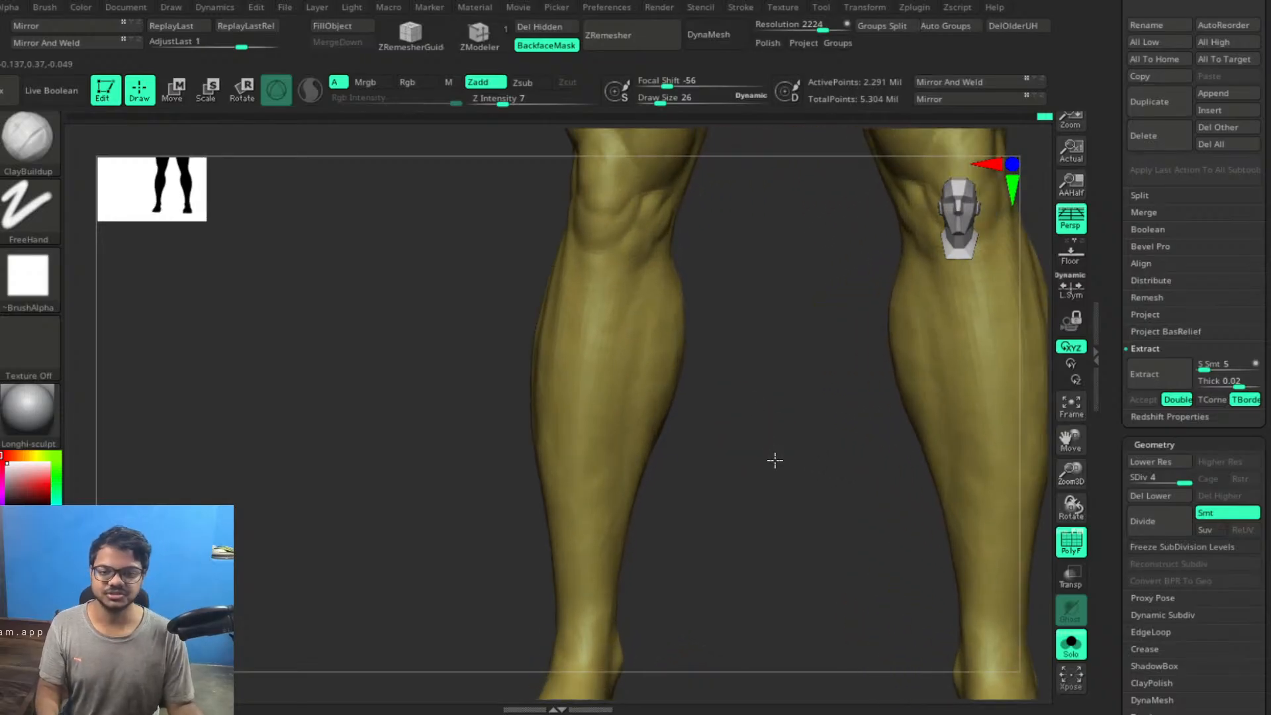
pyautogui.click(1178, 486)
pyautogui.moveTo(1173, 486); pyautogui.dragTo(1171, 486)
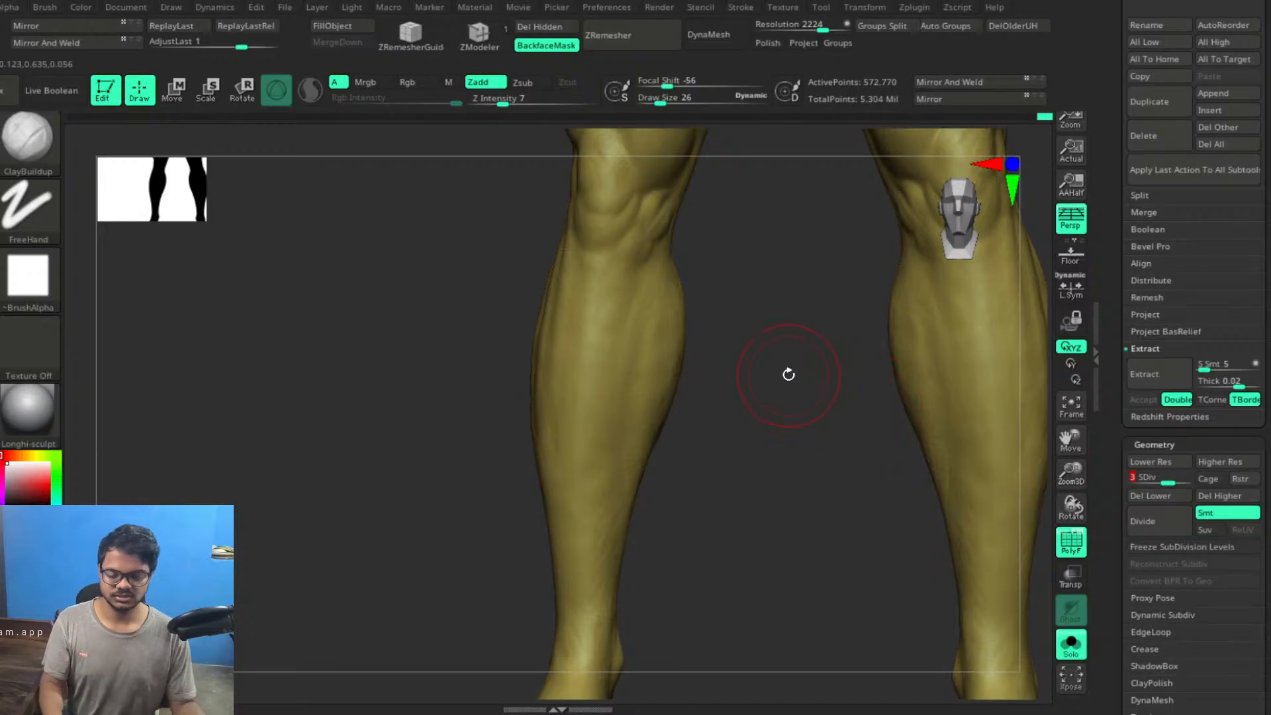
pyautogui.press('space')
pyautogui.moveTo(795, 371)
pyautogui.mouseDown()
pyautogui.moveTo(823, 409)
pyautogui.moveTo(831, 376)
pyautogui.mouseUp()
pyautogui.press('space')
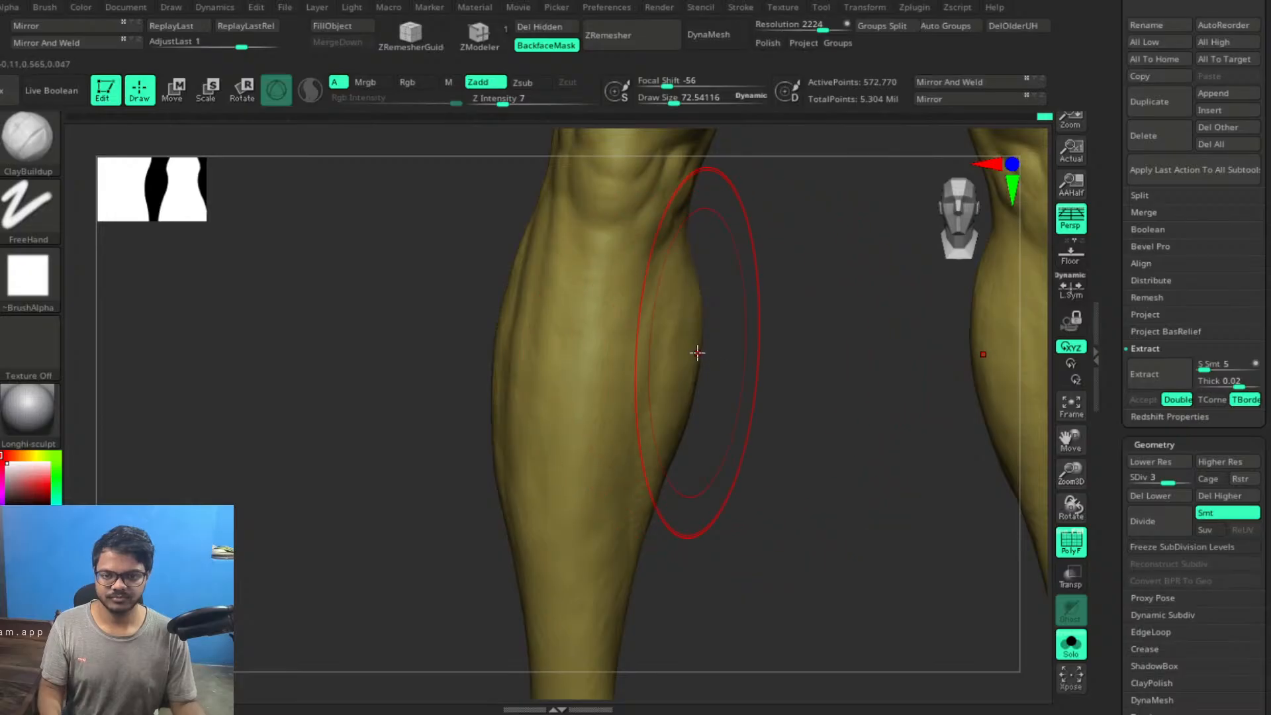
# Undo a trial ClayBuildup stroke and pull the inner calf contour inward with the Move brush, reducing the draw size to about 49
pyautogui.moveTo(685, 351); pyautogui.dragTo(654, 343)
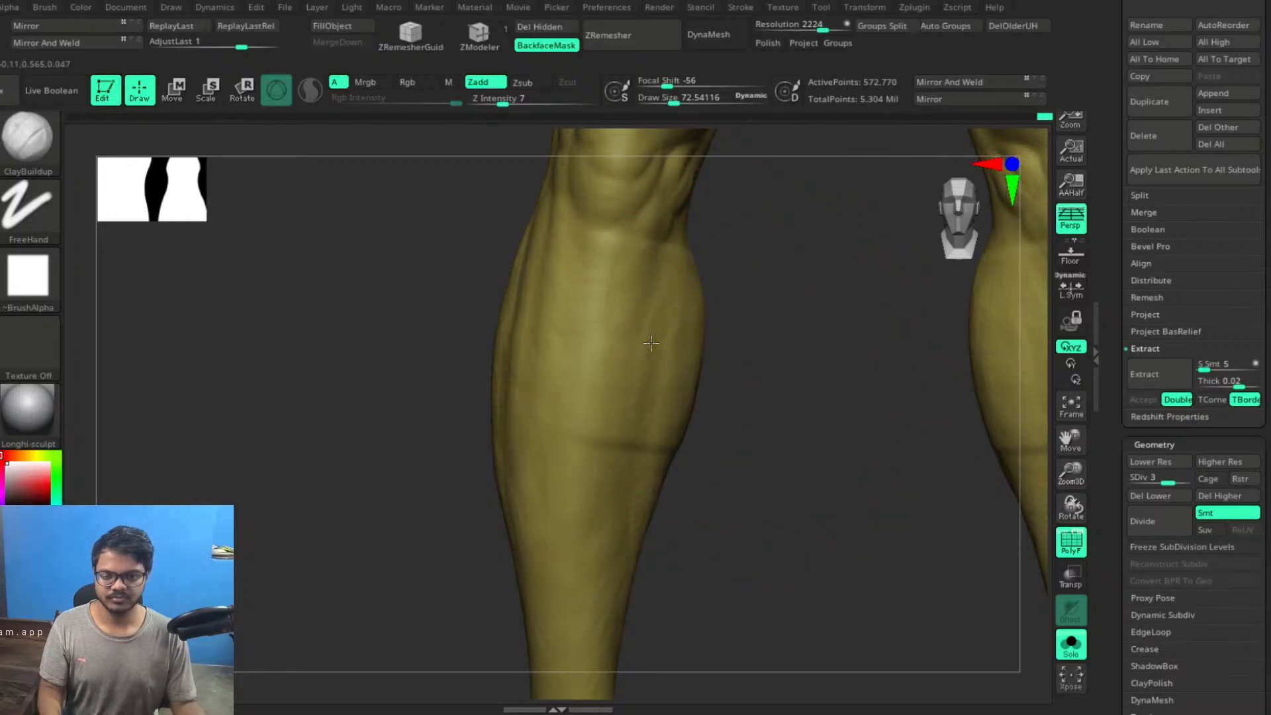
pyautogui.hotkey('ctrl', 'z')
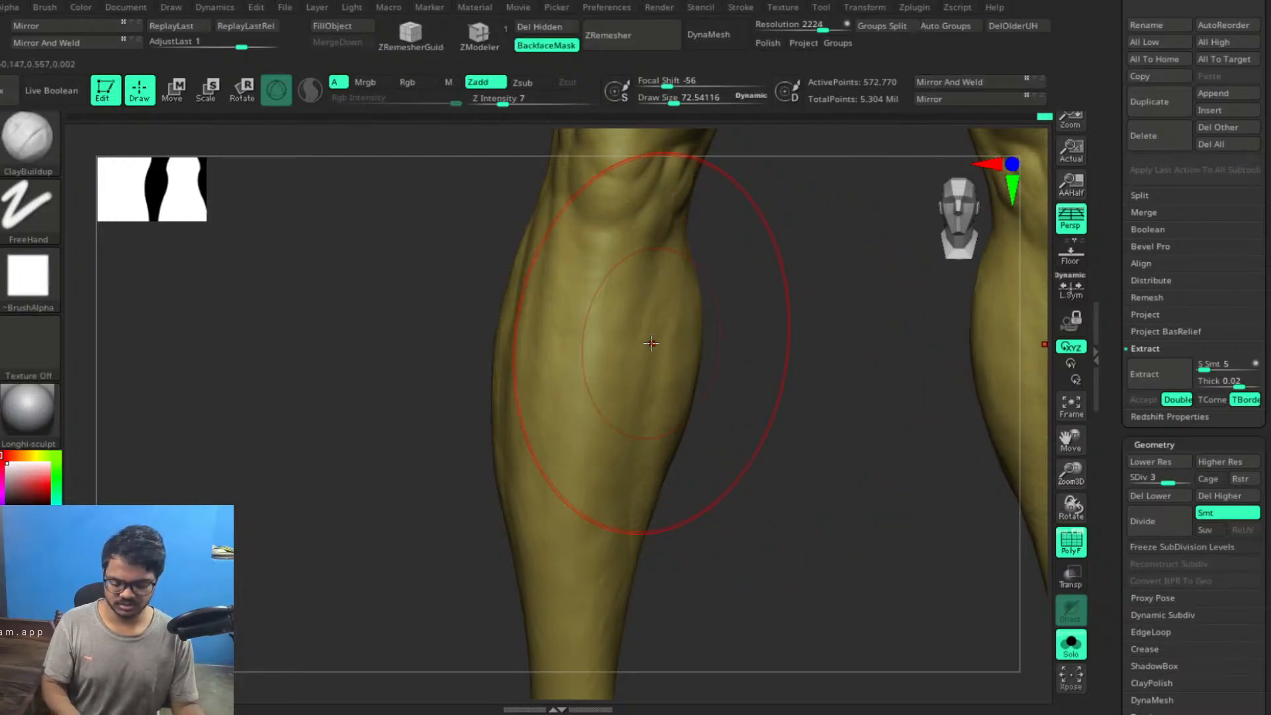
pyautogui.press('b')
pyautogui.press('m')
pyautogui.press('v')
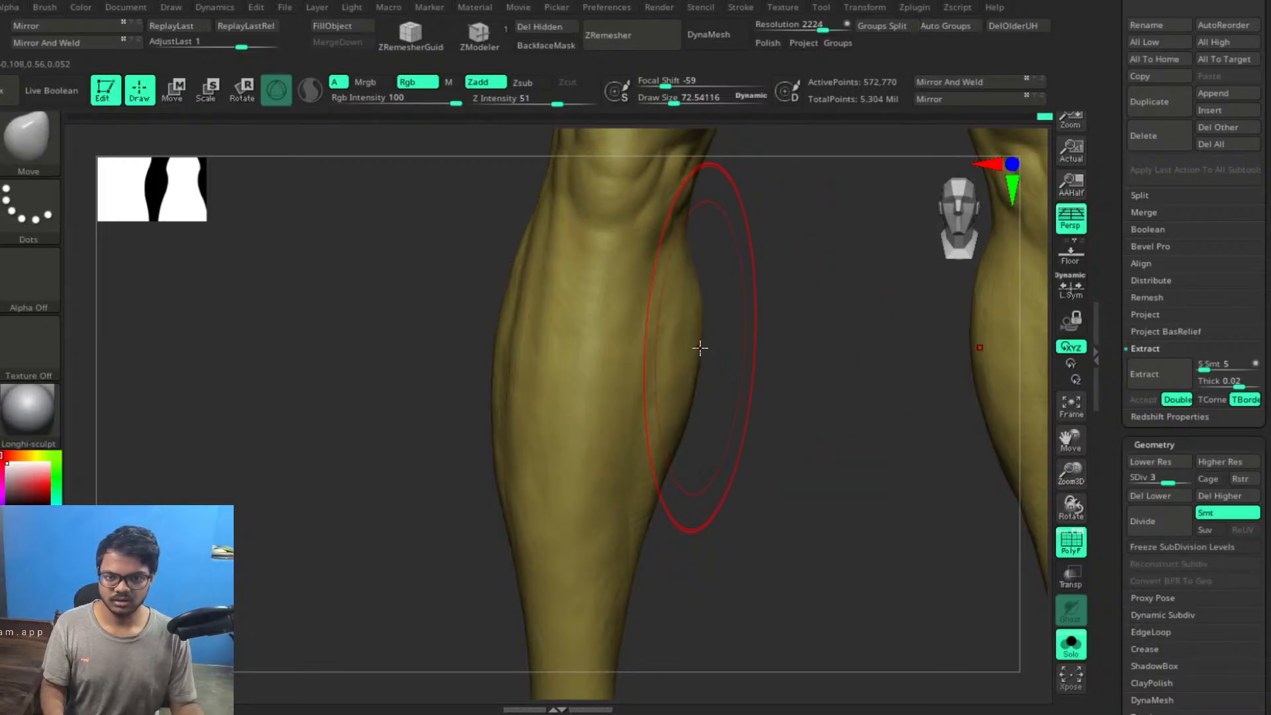
pyautogui.moveTo(696, 346); pyautogui.dragTo(687, 347)
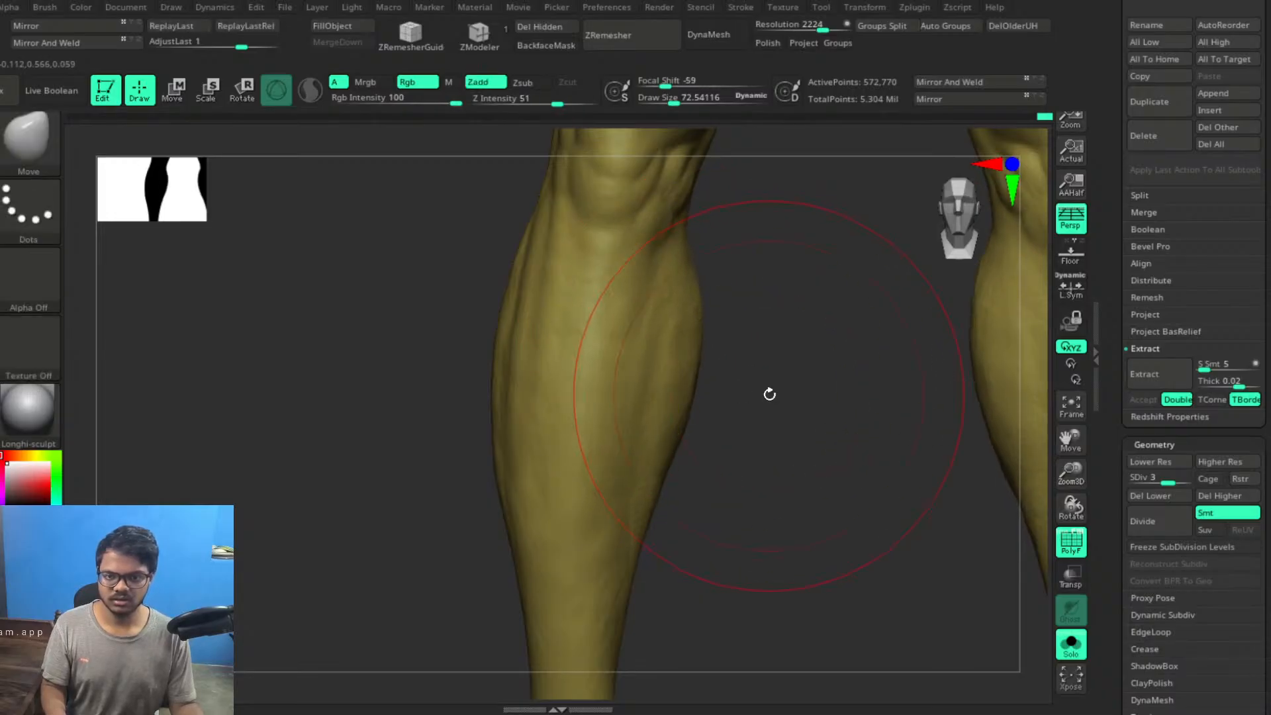
pyautogui.press('[')
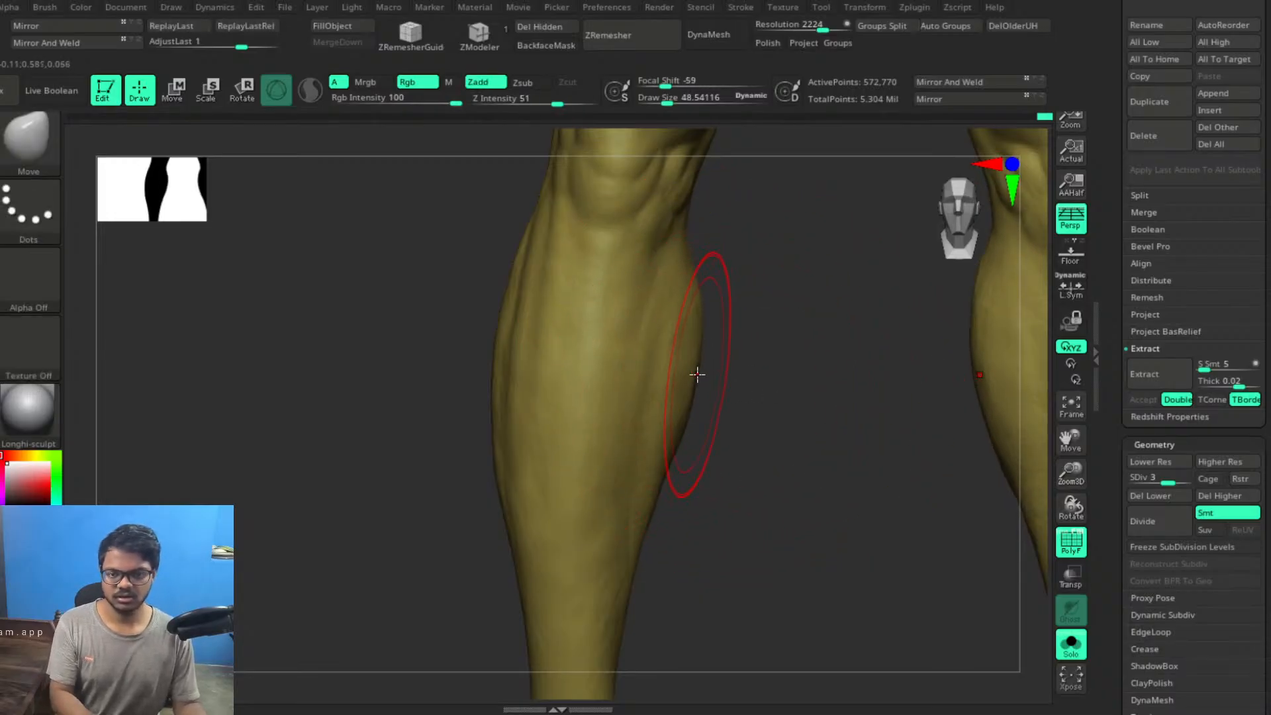
pyautogui.moveTo(696, 374)
pyautogui.mouseDown()
pyautogui.moveTo(686, 368)
pyautogui.moveTo(686, 404)
pyautogui.mouseUp()
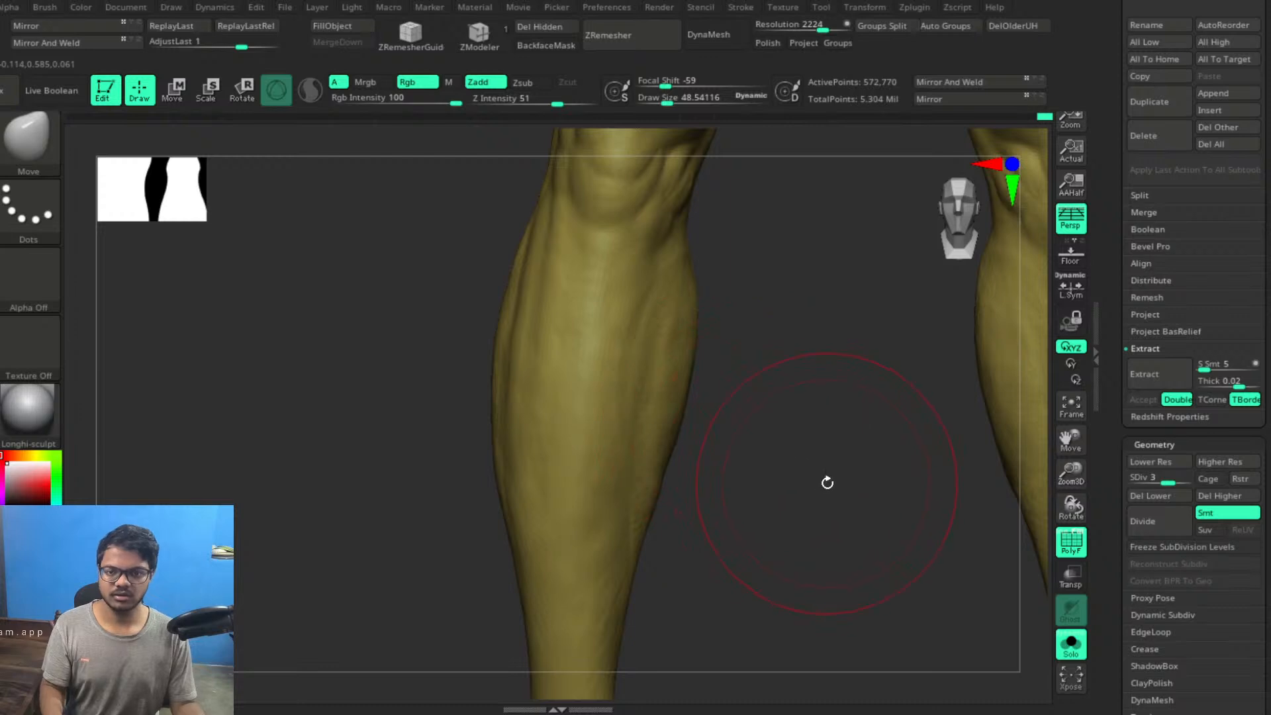
# Check the calf silhouettes on both legs from a distance and up close at different angles
pyautogui.keyDown('ctrl'); pyautogui.moveTo(812, 475); pyautogui.dragTo(623, 202, button='right'); pyautogui.keyUp('ctrl')
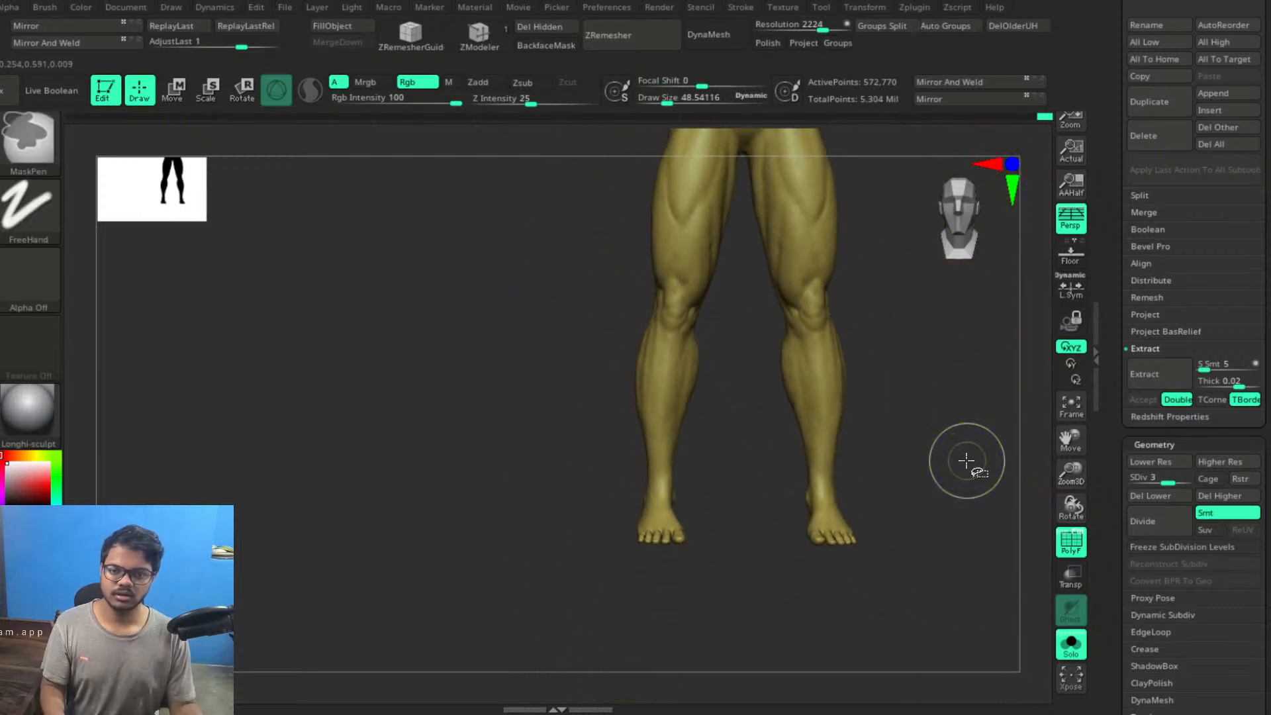
pyautogui.moveTo(970, 460); pyautogui.dragTo(816, 454)
pyautogui.moveTo(713, 459); pyautogui.dragTo(799, 465, button='right')
pyautogui.keyDown('ctrl'); pyautogui.moveTo(749, 417); pyautogui.dragTo(862, 616, button='right'); pyautogui.keyUp('ctrl')
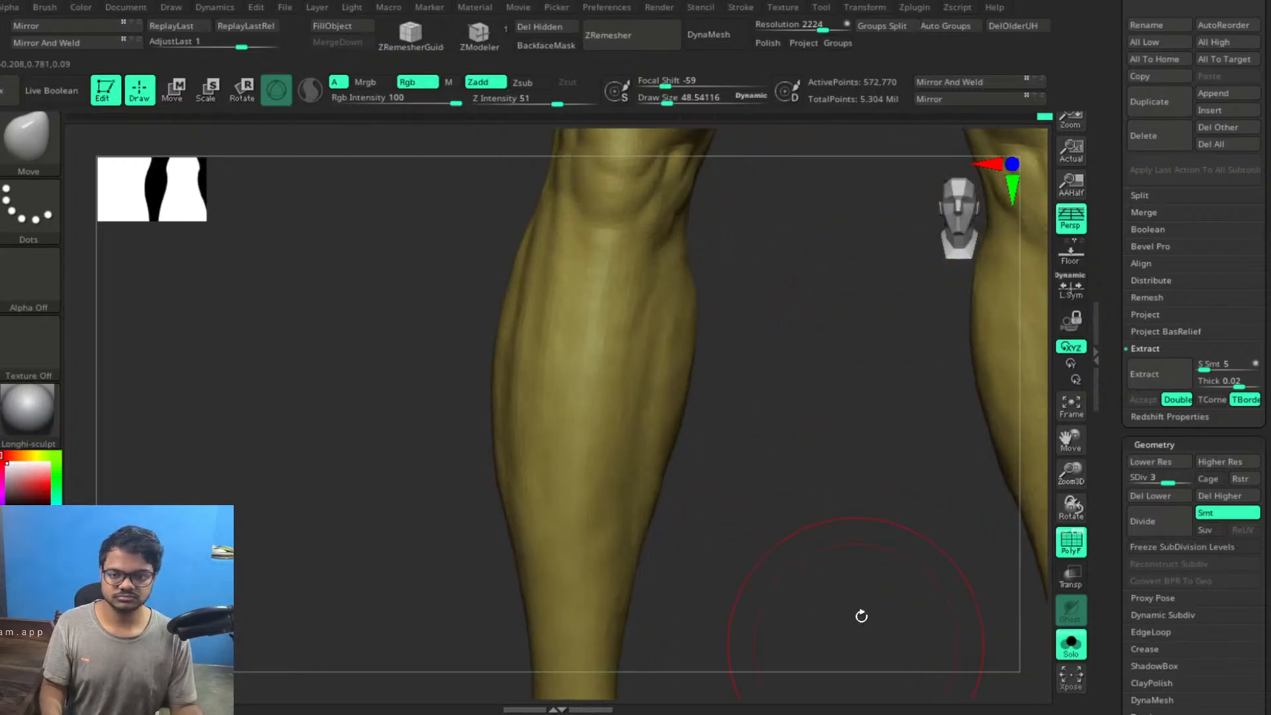
pyautogui.moveTo(906, 489)
pyautogui.mouseDown(button='right')
pyautogui.moveTo(810, 490)
pyautogui.moveTo(882, 491)
pyautogui.mouseUp(button='right')
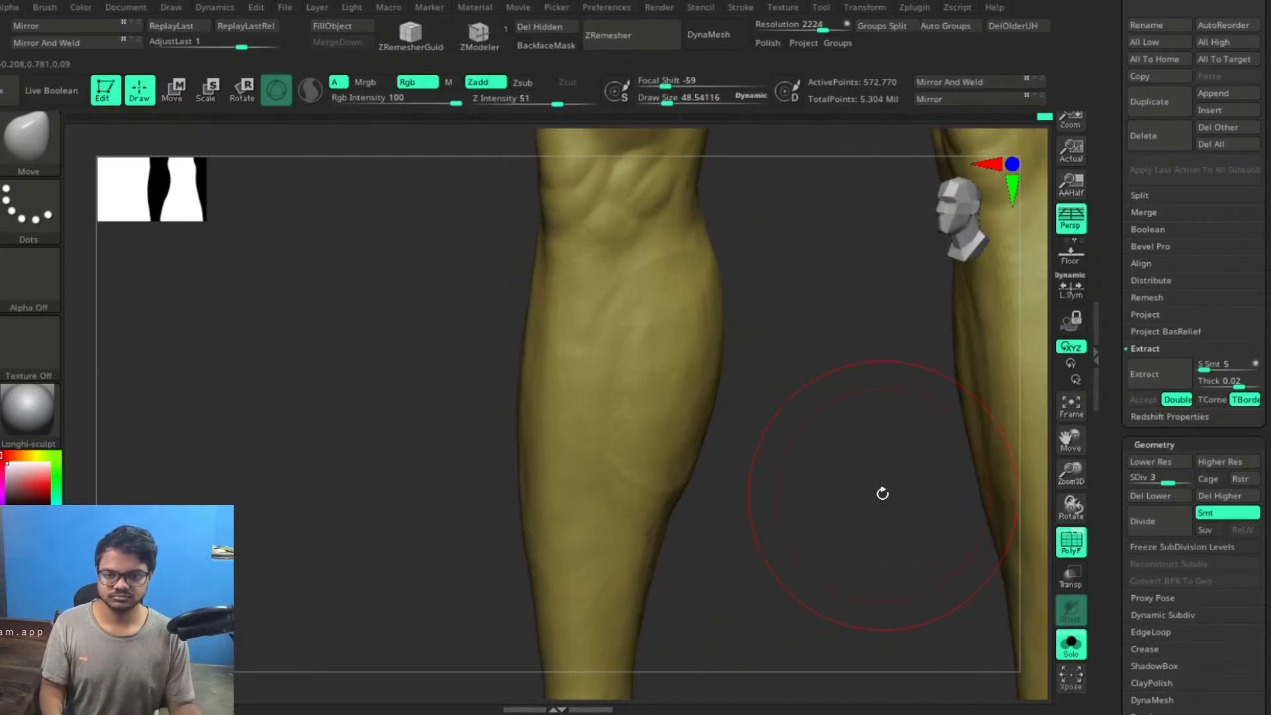
# Switch to the ClayBuildup brush, raise the body to subdivision level 4 and reduce the draw size to about 33
pyautogui.press('b')
pyautogui.press('c')
pyautogui.press('b')
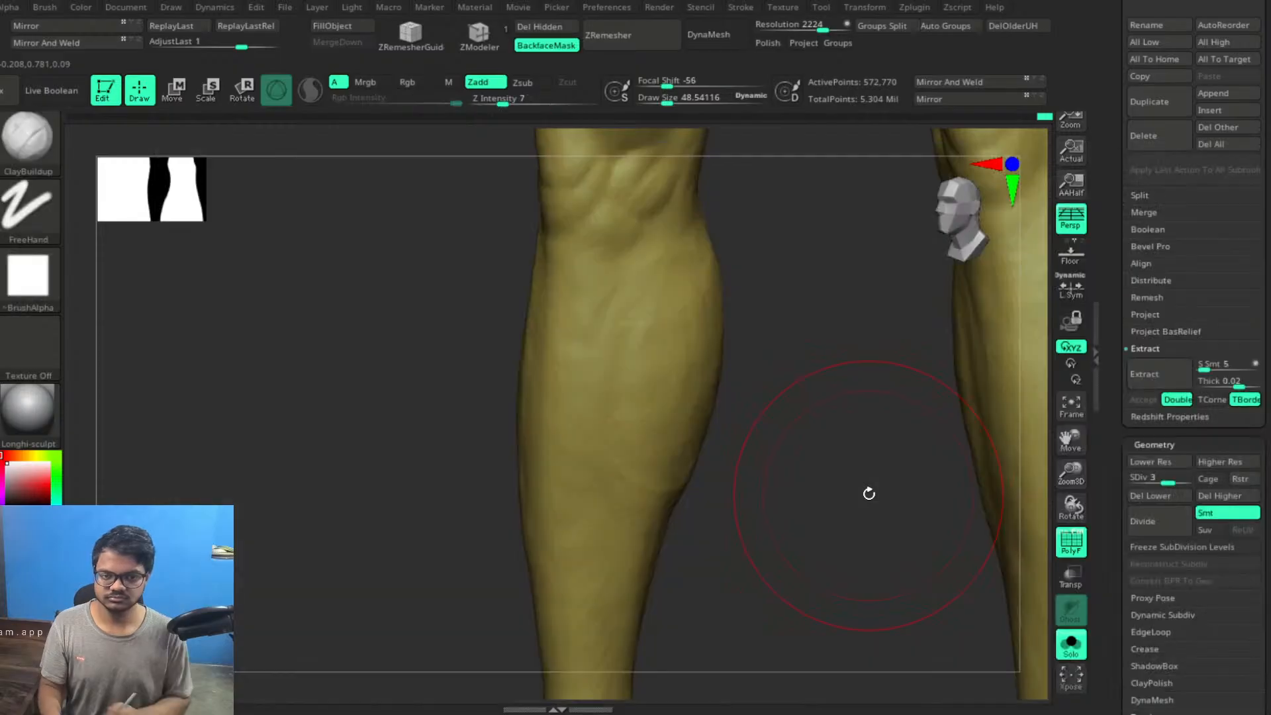
pyautogui.click(1177, 495)
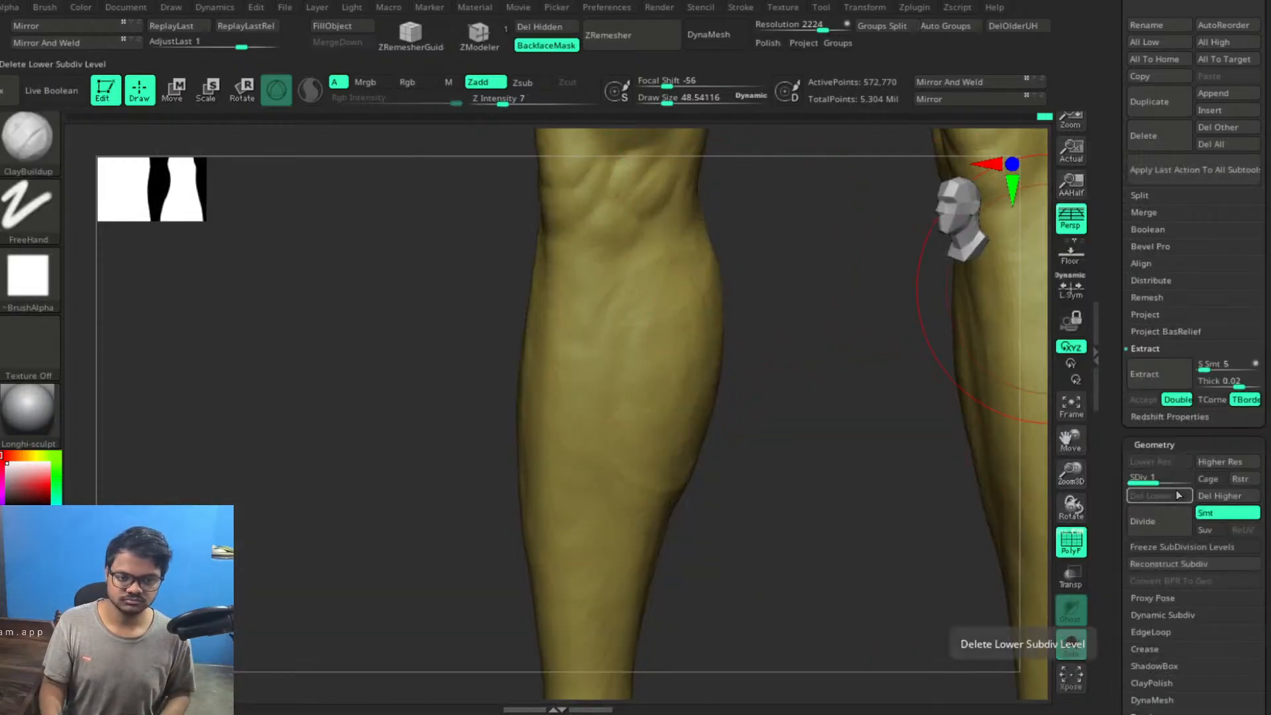
pyautogui.hotkey('ctrl', 'z')
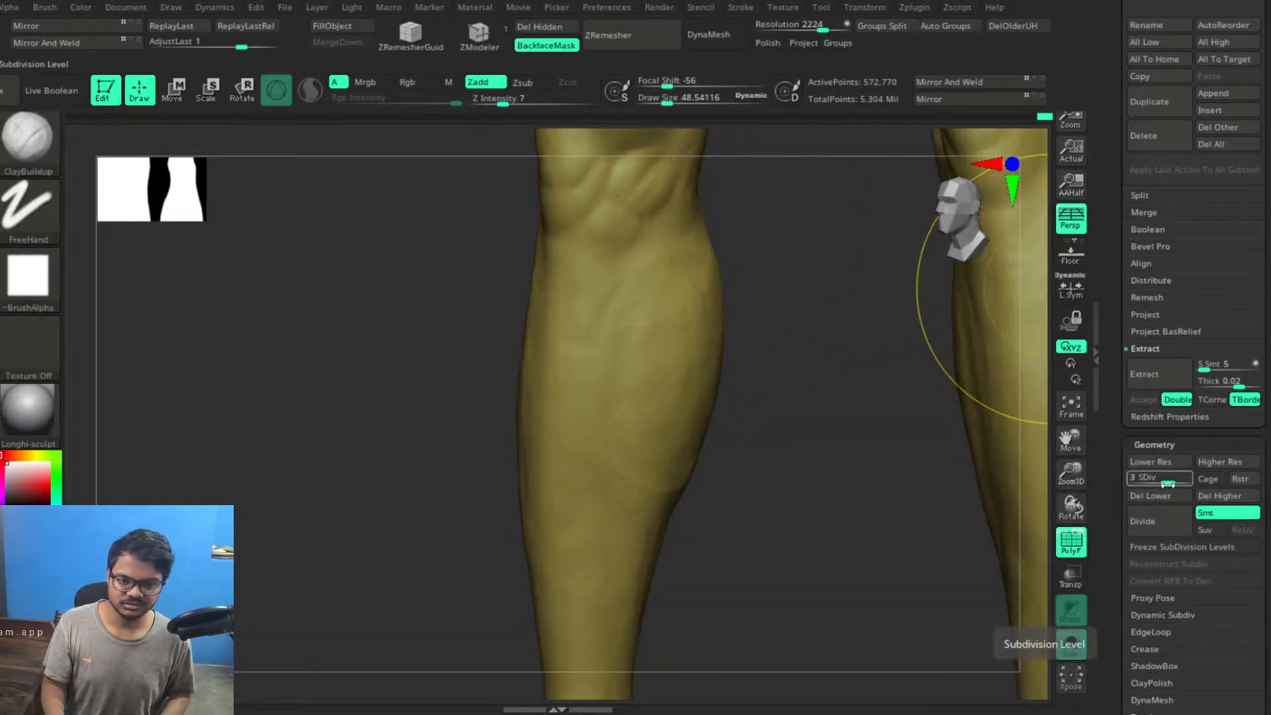
pyautogui.keyDown('alt'); pyautogui.moveTo(777, 420); pyautogui.dragTo(807, 402); pyautogui.keyUp('alt')
pyautogui.press('[')
pyautogui.press('[')
pyautogui.press('[')
pyautogui.press('[')
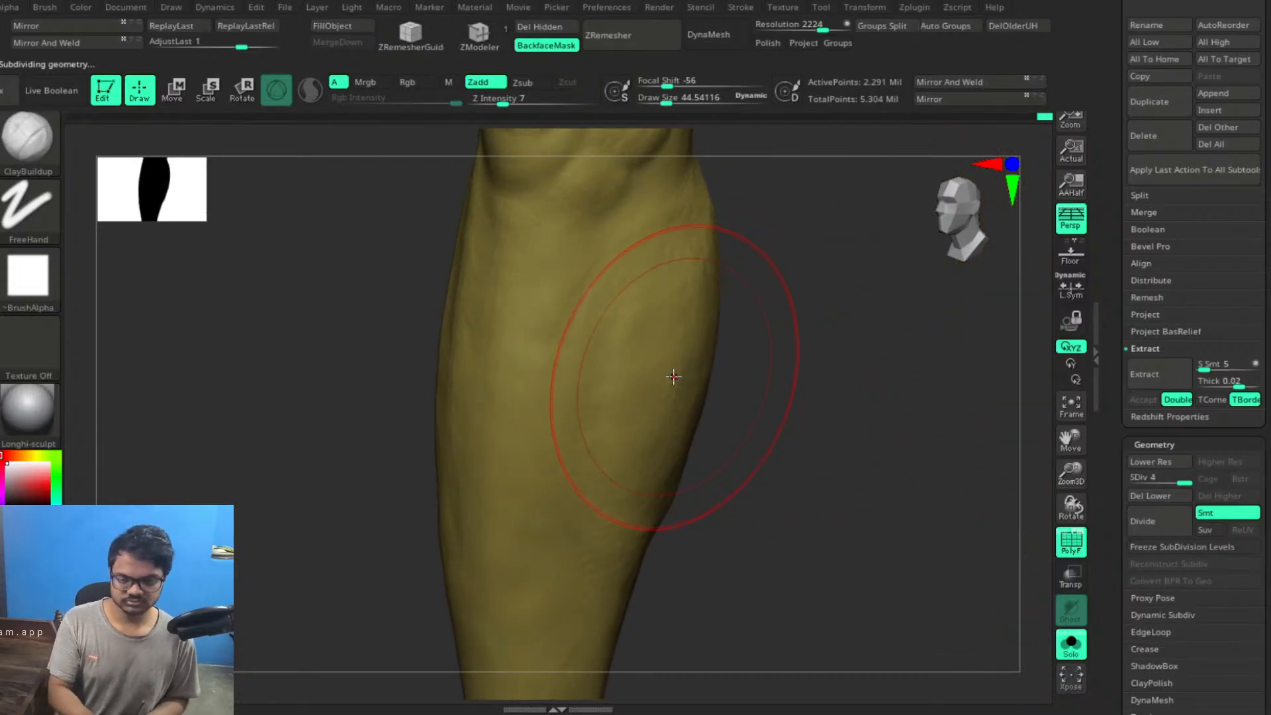
pyautogui.moveTo(789, 330)
pyautogui.mouseDown()
pyautogui.moveTo(775, 338)
pyautogui.moveTo(681, 264)
pyautogui.mouseUp()
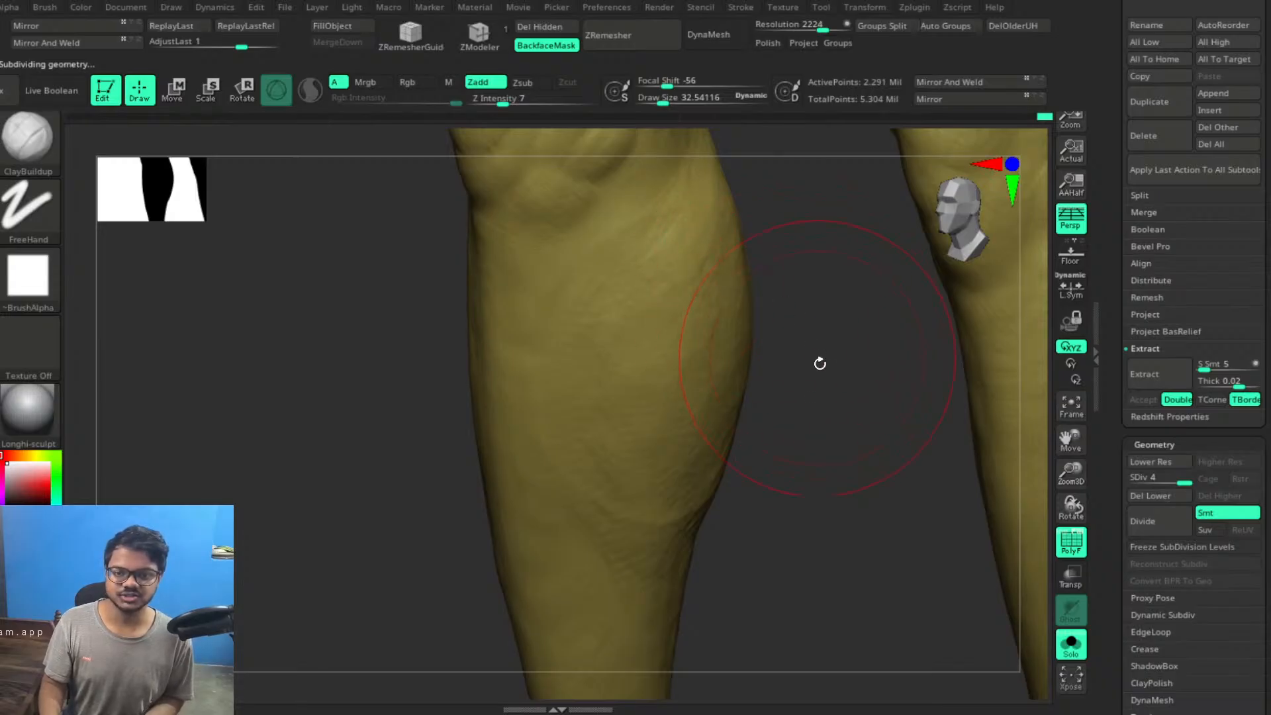
# Change the material to MatCap Gray and turn off the polyframe display to inspect the calf in plain grey
pyautogui.moveTo(820, 364); pyautogui.dragTo(741, 209)
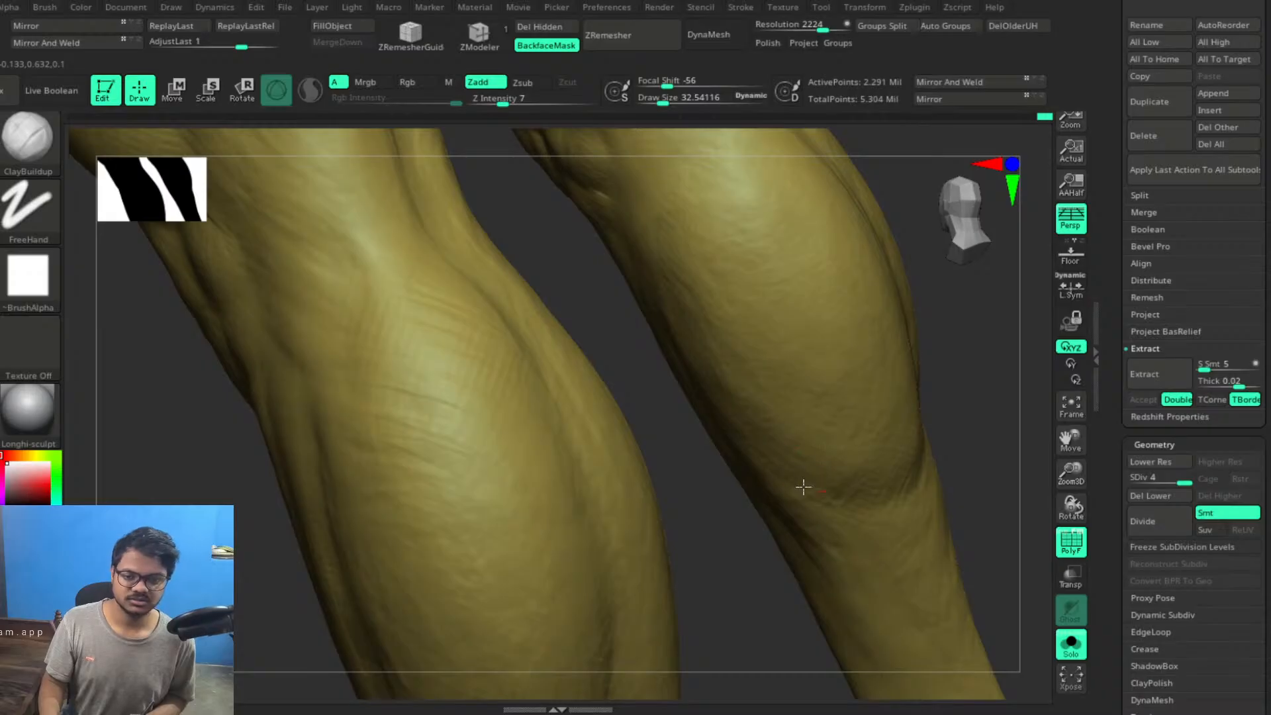
pyautogui.moveTo(732, 502); pyautogui.dragTo(875, 506, button='right')
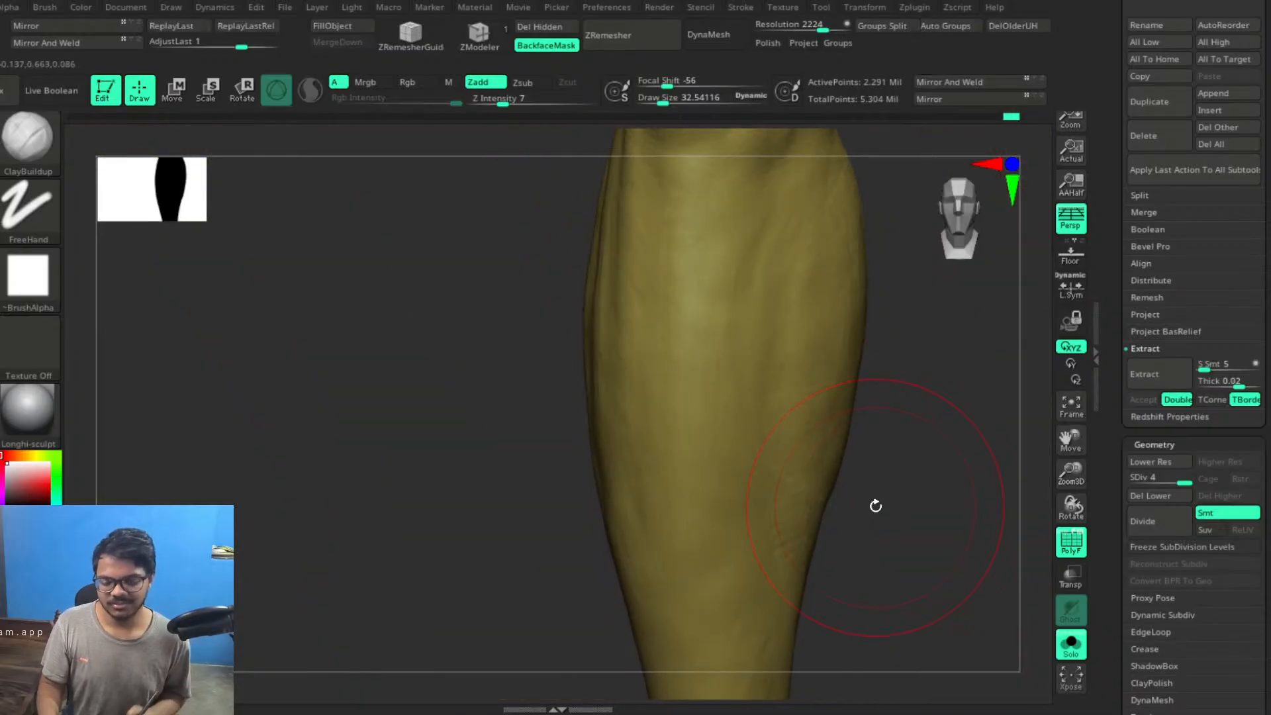
pyautogui.click(53, 424)
pyautogui.click(322, 213)
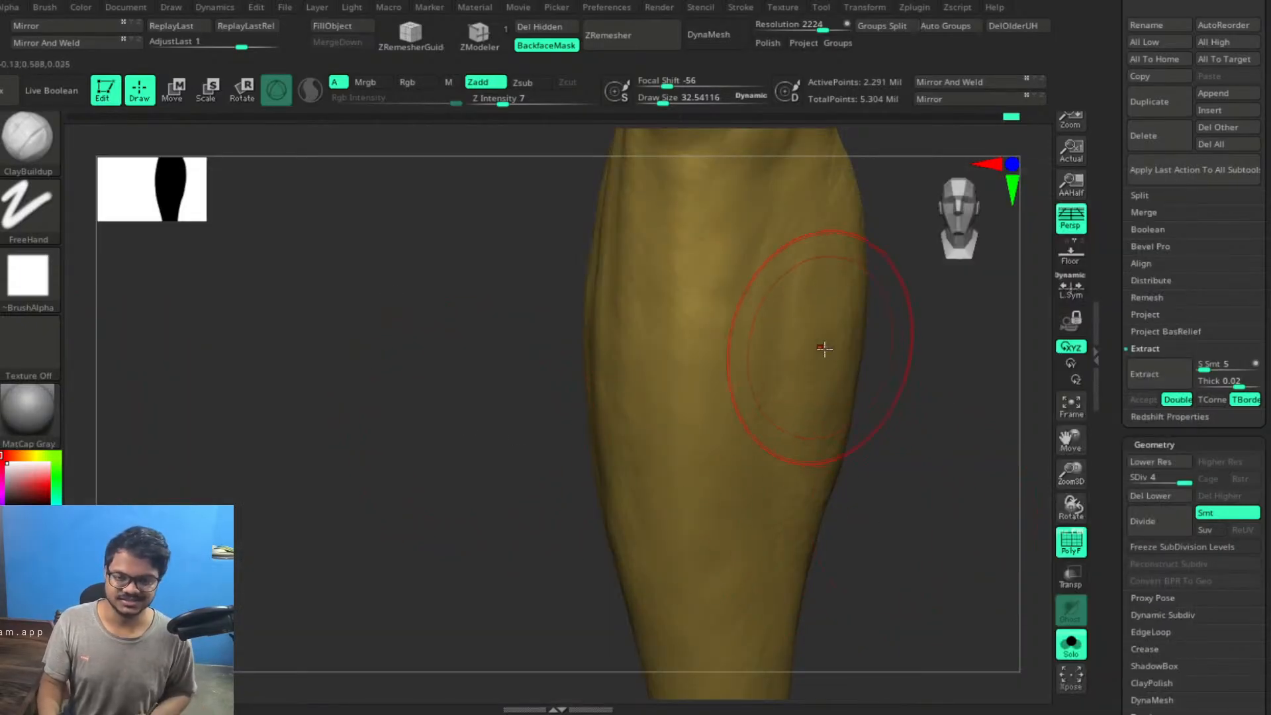
pyautogui.click(1073, 544)
pyautogui.moveTo(929, 475); pyautogui.dragTo(905, 479)
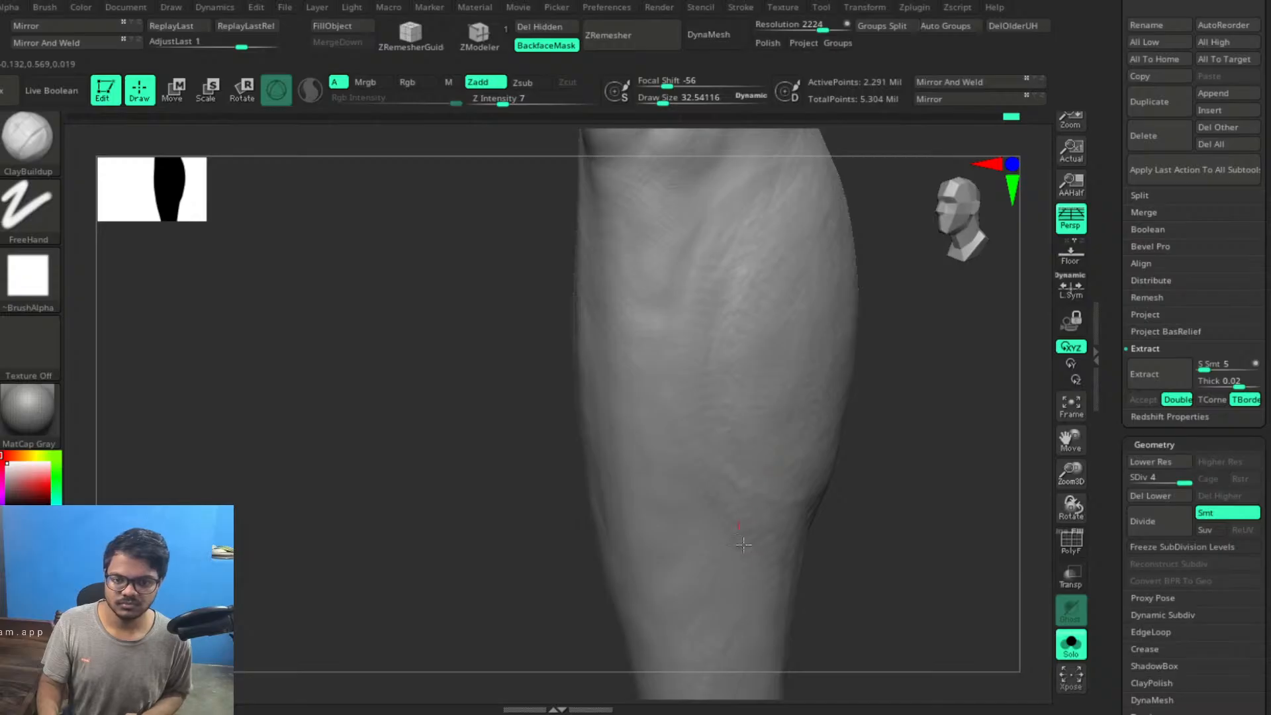
# Build up and smooth the muscle forms of the upper lower leg below the knee, reducing the draw size to about 21
pyautogui.moveTo(883, 546); pyautogui.dragTo(872, 545)
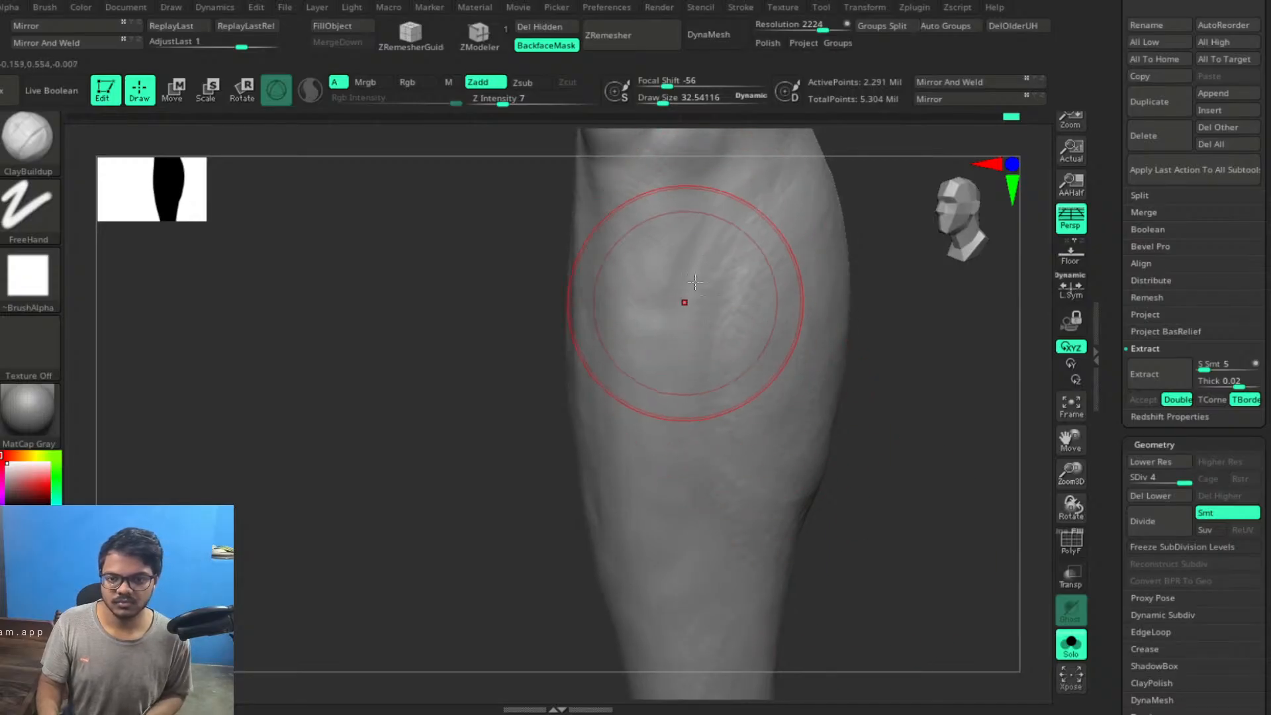
pyautogui.moveTo(692, 264); pyautogui.dragTo(700, 249)
pyautogui.moveTo(696, 325)
pyautogui.keyDown('shift'); pyautogui.mouseDown()
pyautogui.moveTo(709, 292)
pyautogui.moveTo(698, 345)
pyautogui.mouseUp(); pyautogui.keyUp('shift')
pyautogui.press('[')
pyautogui.press('[')
pyautogui.press('[')
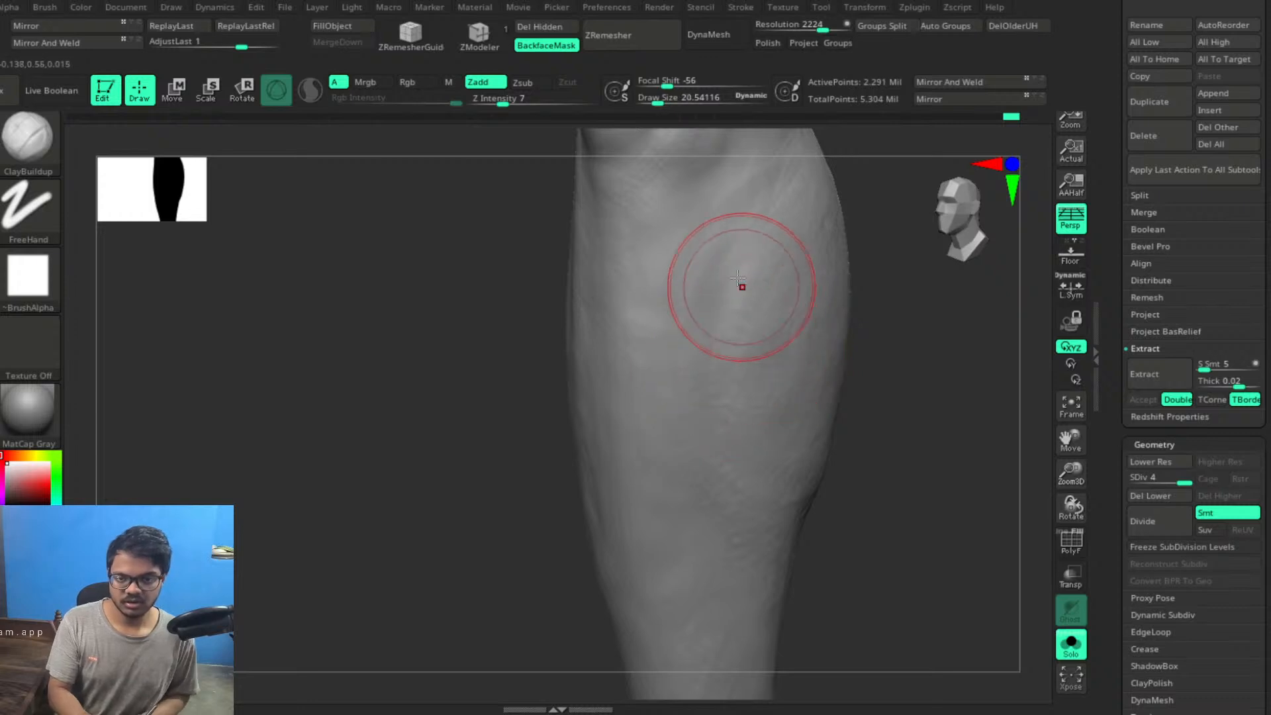
pyautogui.moveTo(734, 194); pyautogui.dragTo(721, 215)
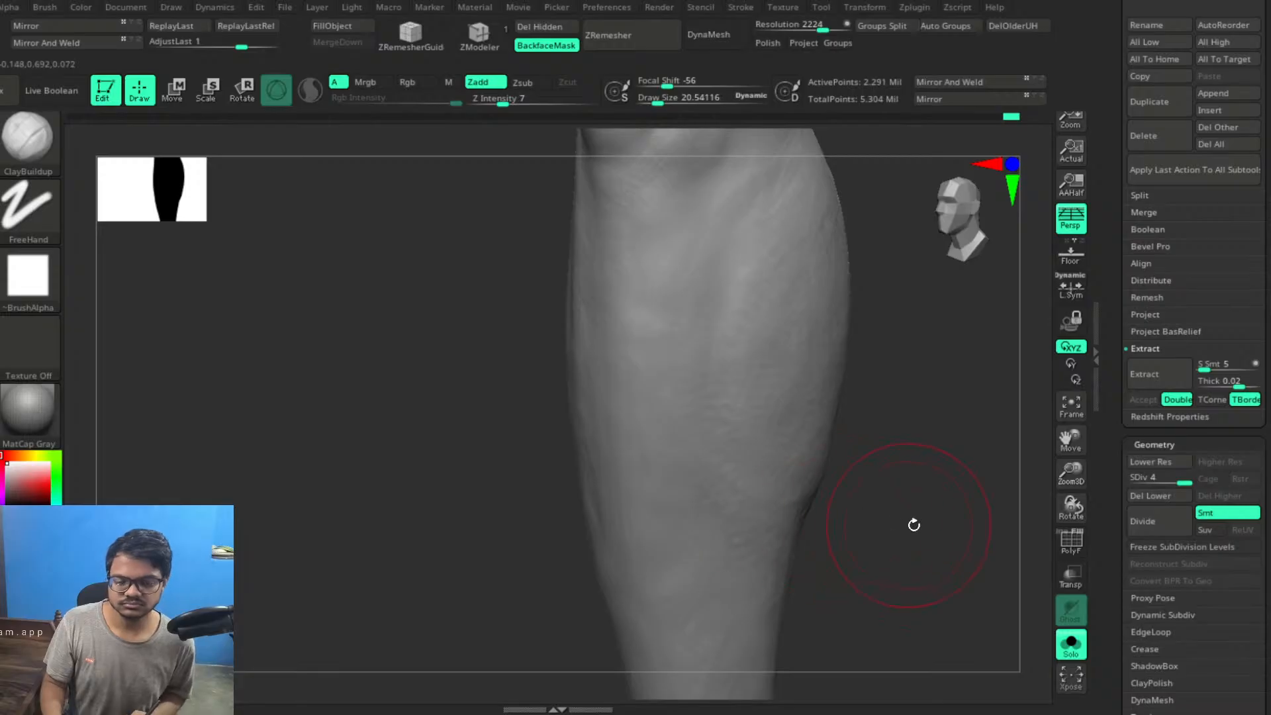
# Refine the lower calf and shin with ClayBuildup strokes, working down to the front of the ankle
pyautogui.moveTo(911, 525); pyautogui.dragTo(894, 451)
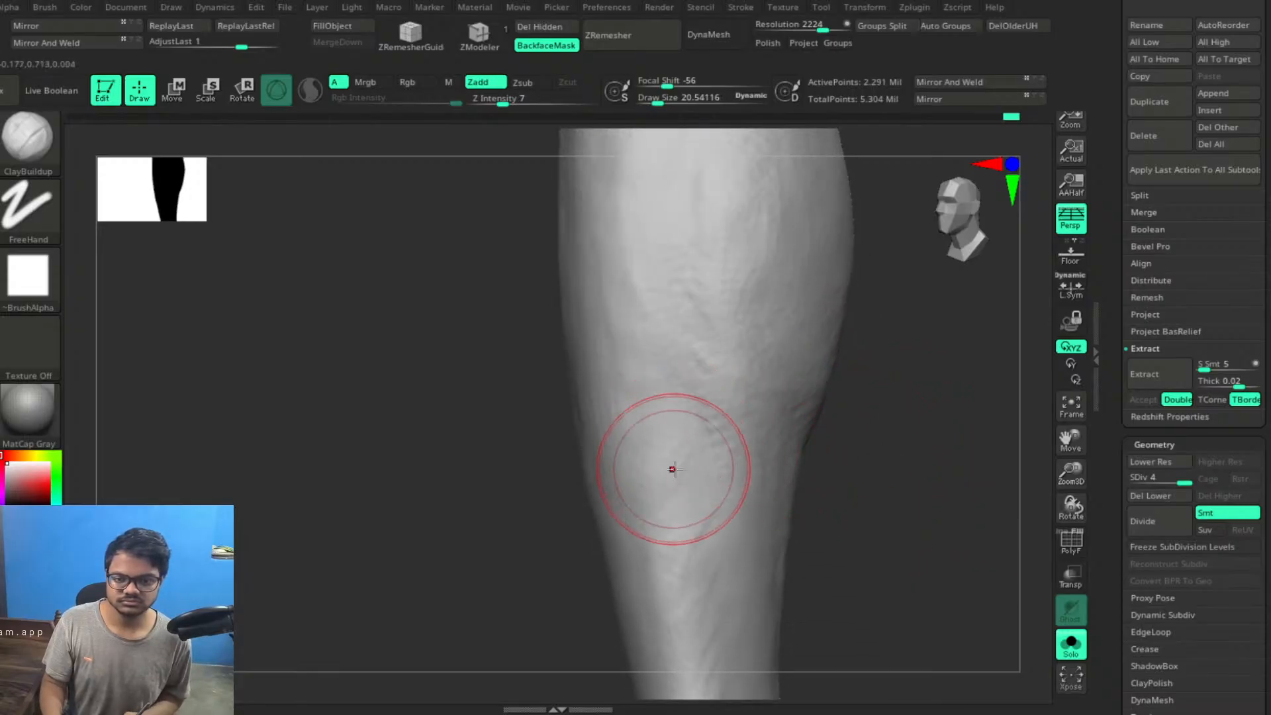
pyautogui.moveTo(671, 466); pyautogui.dragTo(668, 401)
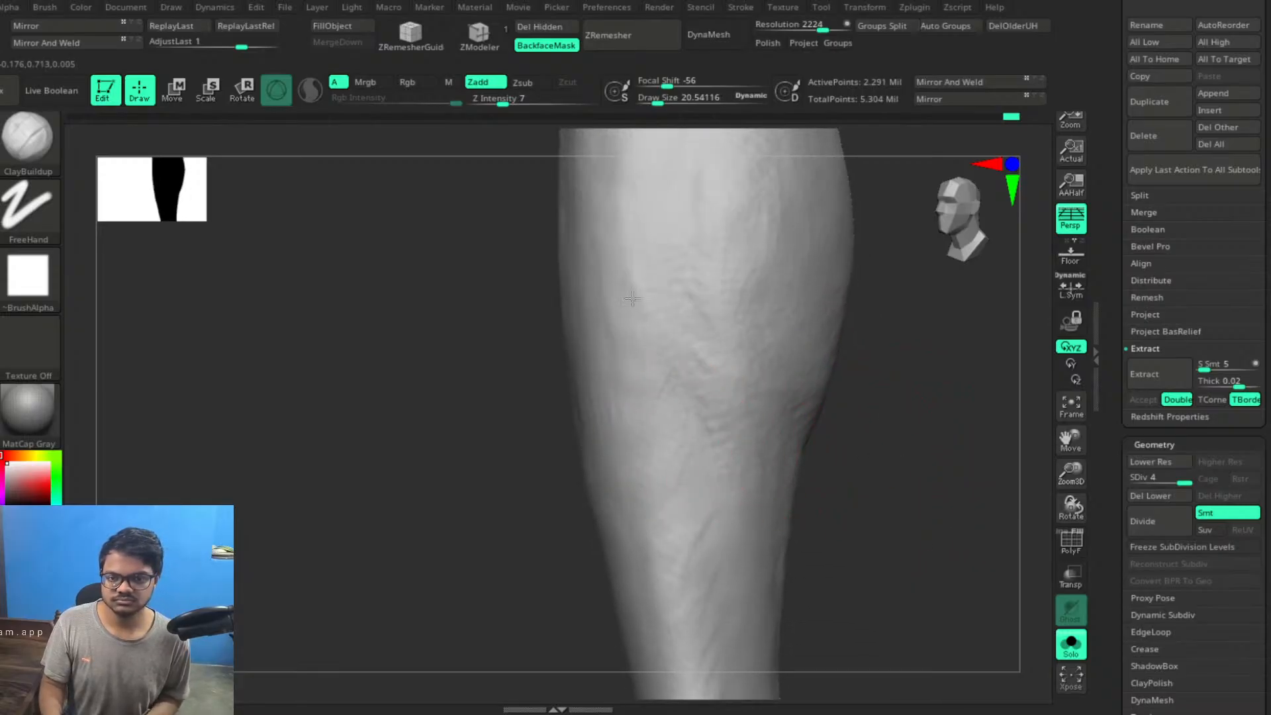
pyautogui.moveTo(632, 299)
pyautogui.mouseDown()
pyautogui.moveTo(636, 312)
pyautogui.moveTo(617, 310)
pyautogui.mouseUp()
pyautogui.moveTo(641, 364); pyautogui.dragTo(617, 351)
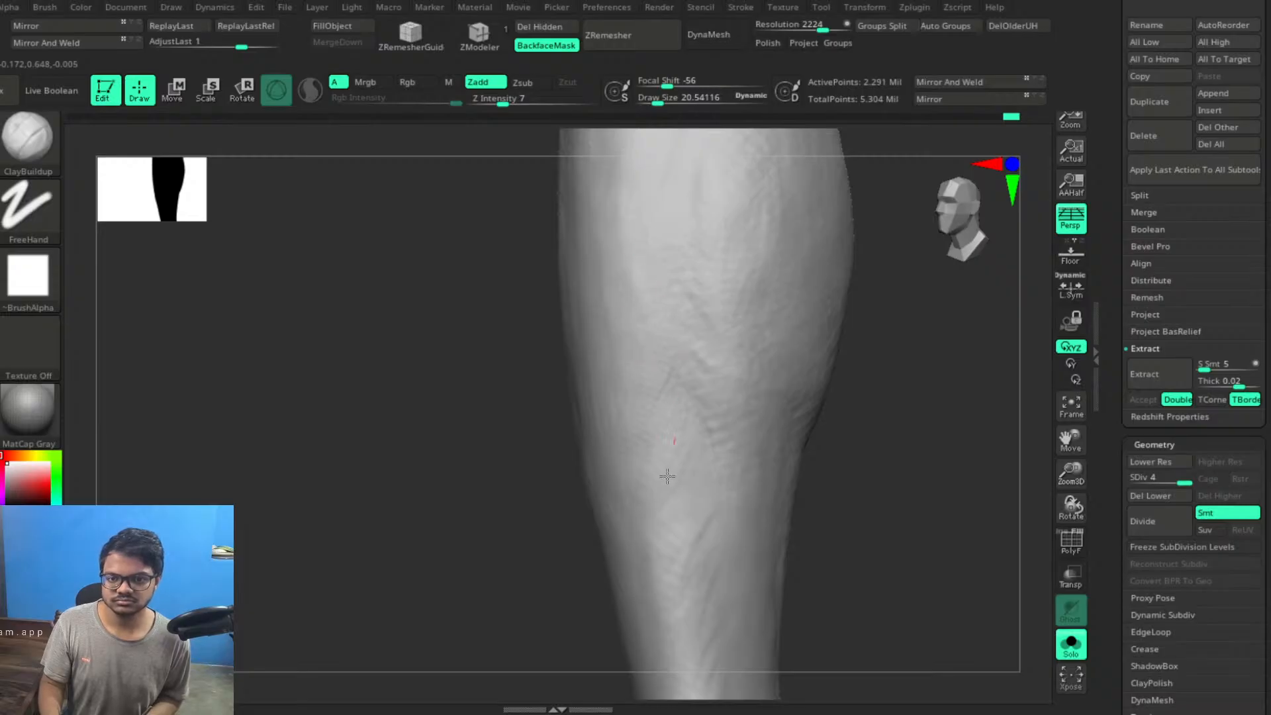
pyautogui.moveTo(667, 476); pyautogui.dragTo(670, 463)
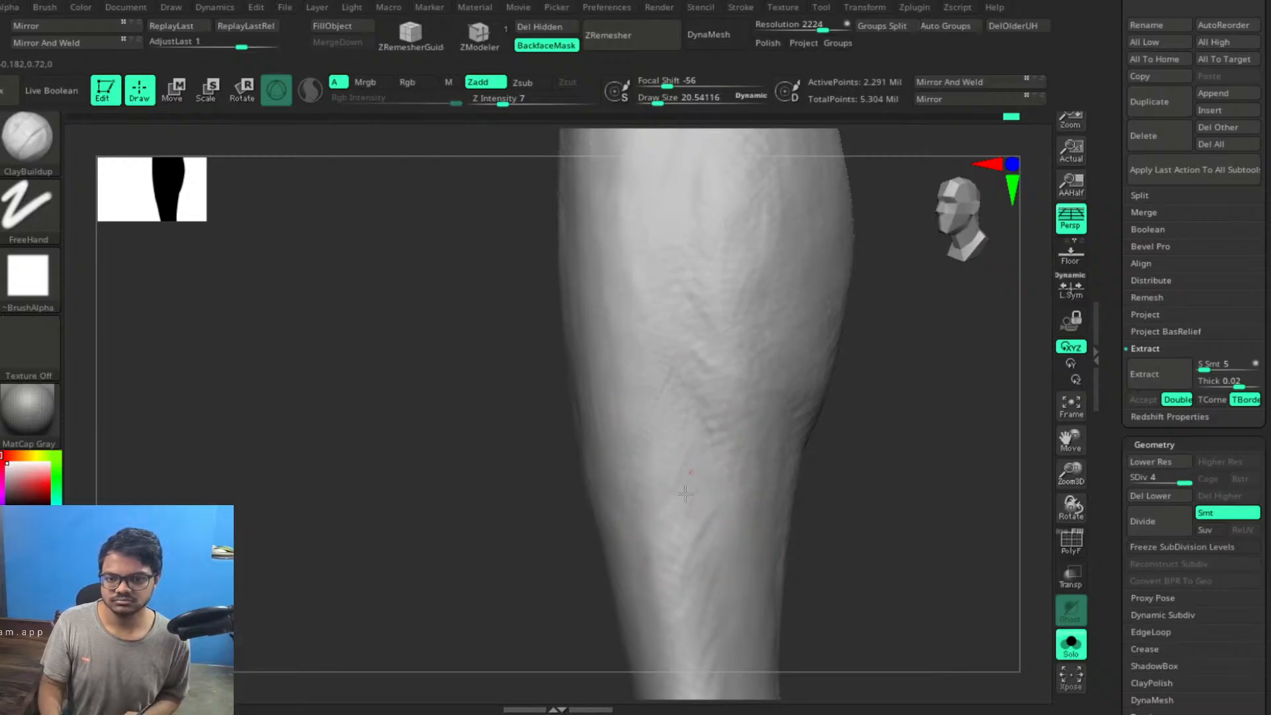
pyautogui.moveTo(891, 514)
pyautogui.keyDown('alt'); pyautogui.mouseDown()
pyautogui.moveTo(832, 550)
pyautogui.moveTo(828, 425)
pyautogui.moveTo(860, 445)
pyautogui.moveTo(880, 386)
pyautogui.mouseUp(); pyautogui.keyUp('alt')
pyautogui.moveTo(679, 525); pyautogui.dragTo(661, 512)
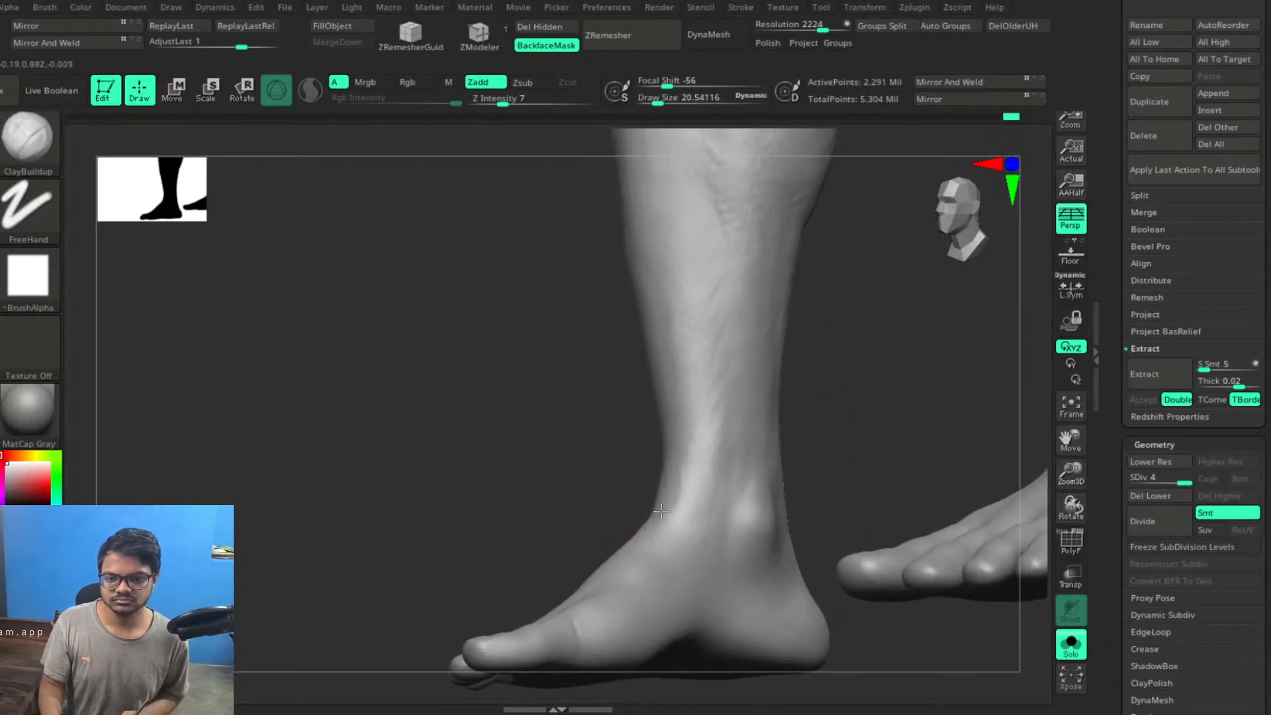
# Lower the body to subdivision level 3 and smooth the front of the ankle
pyautogui.moveTo(818, 421)
pyautogui.mouseDown()
pyautogui.moveTo(866, 420)
pyautogui.moveTo(843, 476)
pyautogui.moveTo(811, 456)
pyautogui.mouseUp()
pyautogui.press('shift')
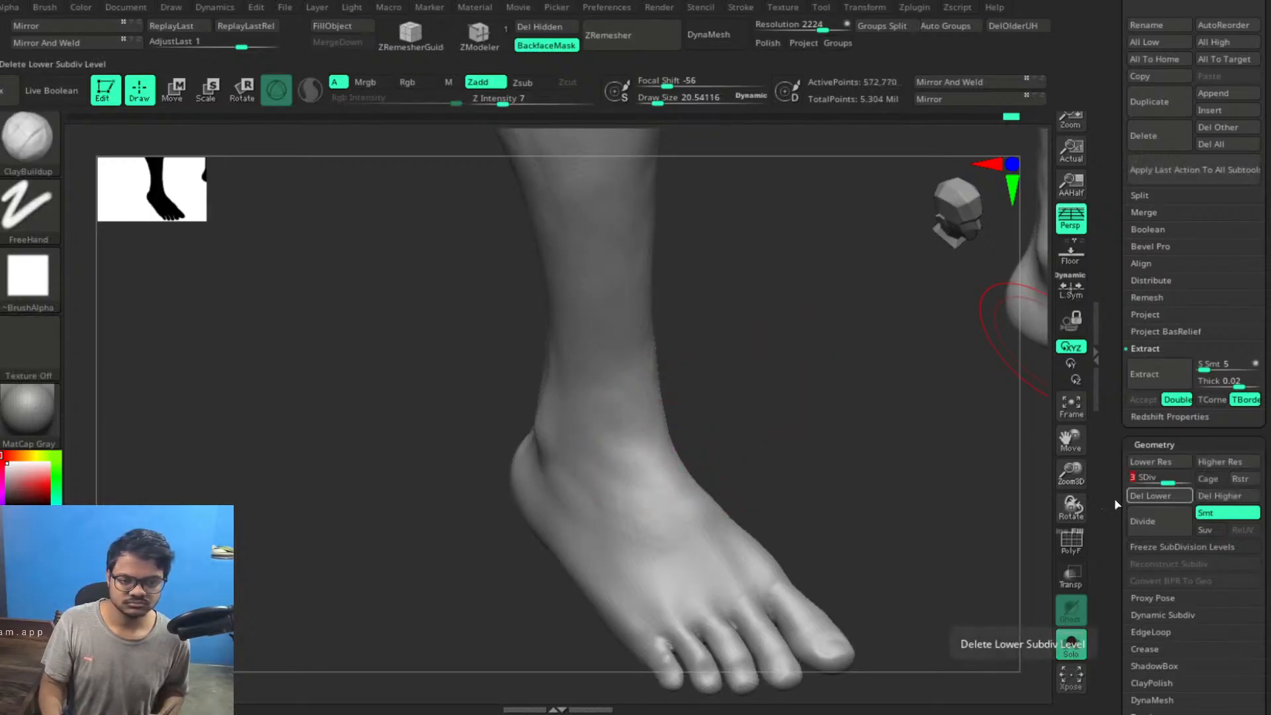
pyautogui.click(1151, 461)
pyautogui.moveTo(781, 434); pyautogui.dragTo(735, 414)
pyautogui.press('shift')
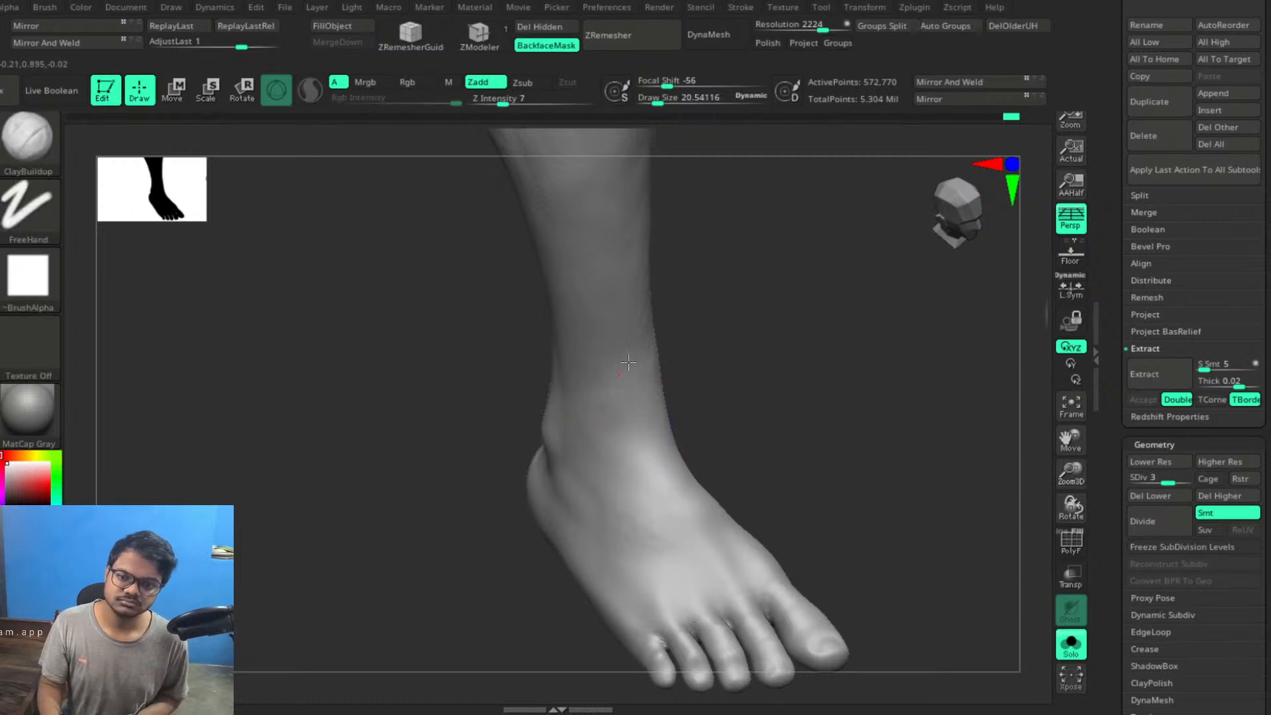
pyautogui.moveTo(628, 385)
pyautogui.mouseDown()
pyautogui.moveTo(633, 397)
pyautogui.moveTo(615, 365)
pyautogui.mouseUp()
pyautogui.moveTo(722, 405)
pyautogui.mouseDown()
pyautogui.moveTo(746, 377)
pyautogui.moveTo(647, 400)
pyautogui.mouseUp()
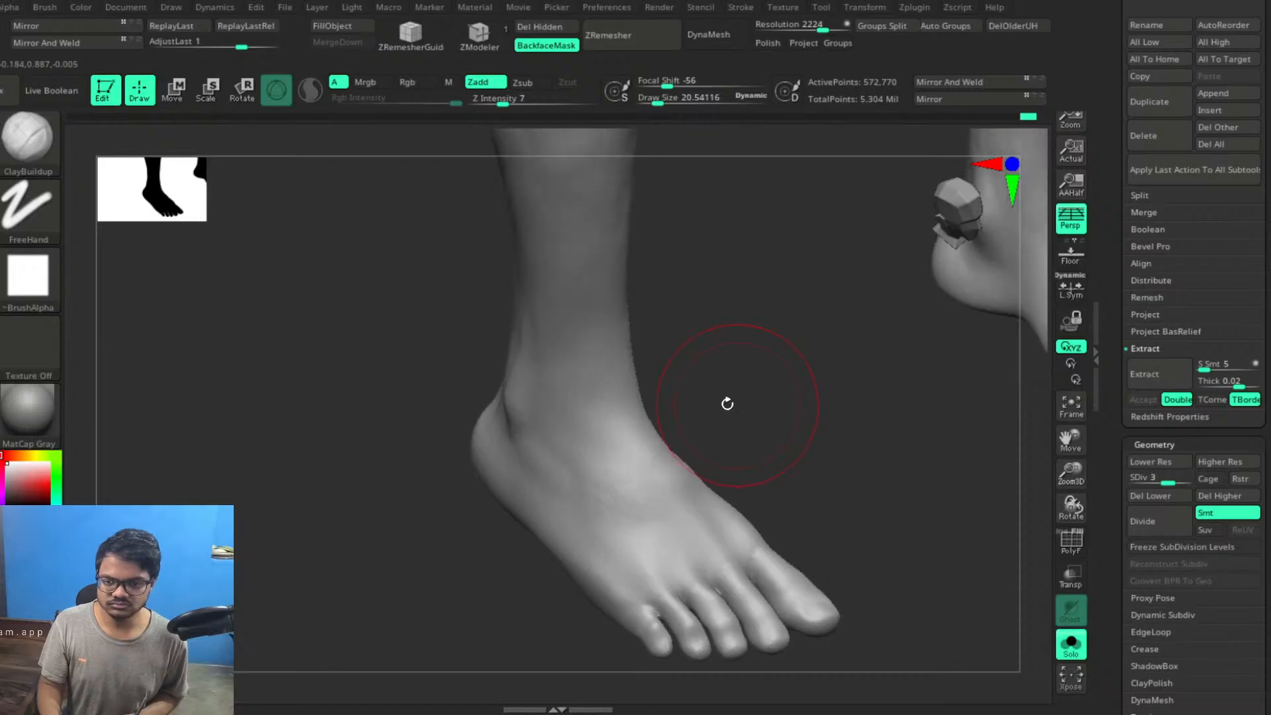
pyautogui.press('shift')
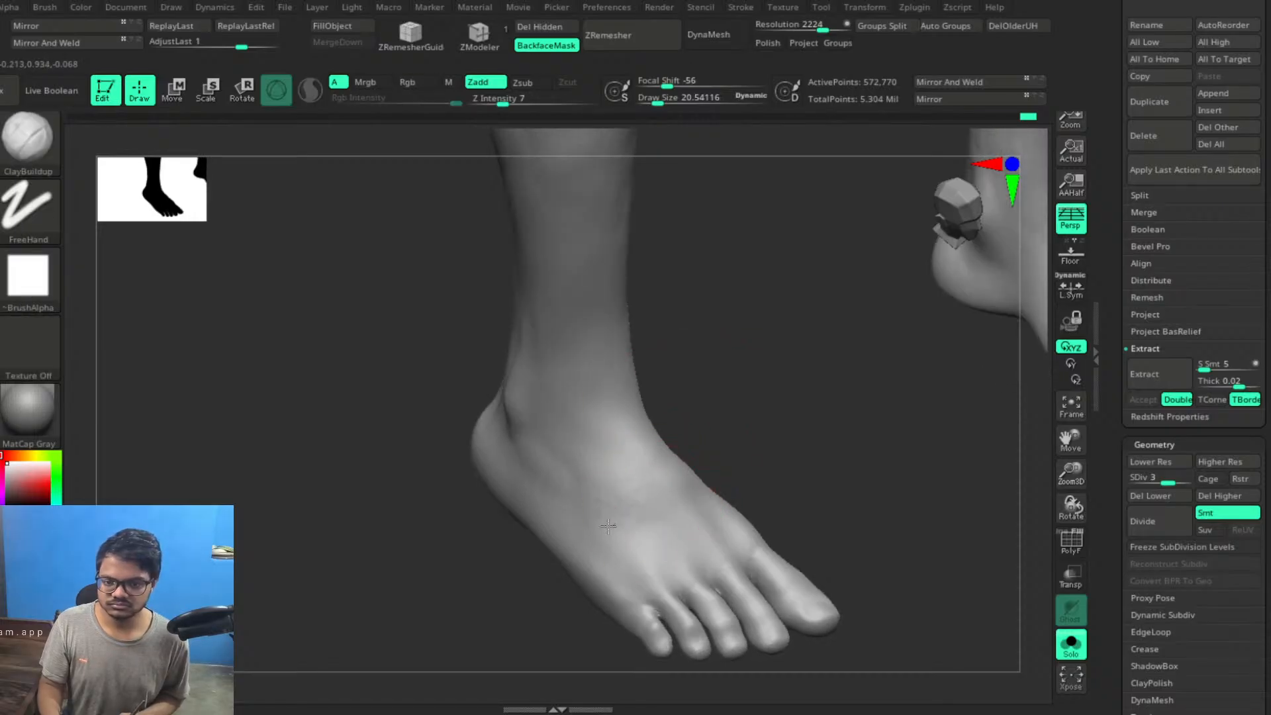
pyautogui.moveTo(616, 508); pyautogui.dragTo(626, 494)
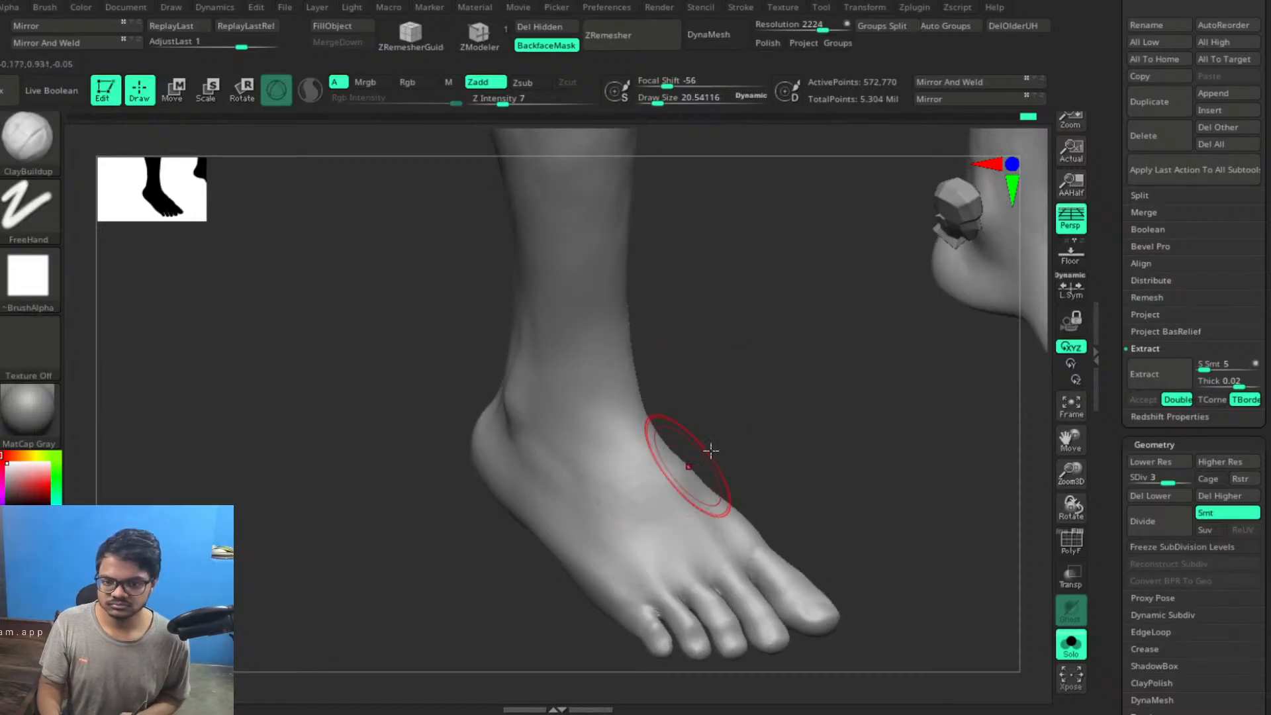
pyautogui.hotkey('ctrl', 'z')
# Build up the outer side of the foot in front of and below the ankle bone with ClayBuildup strokes
pyautogui.moveTo(783, 399); pyautogui.dragTo(788, 419)
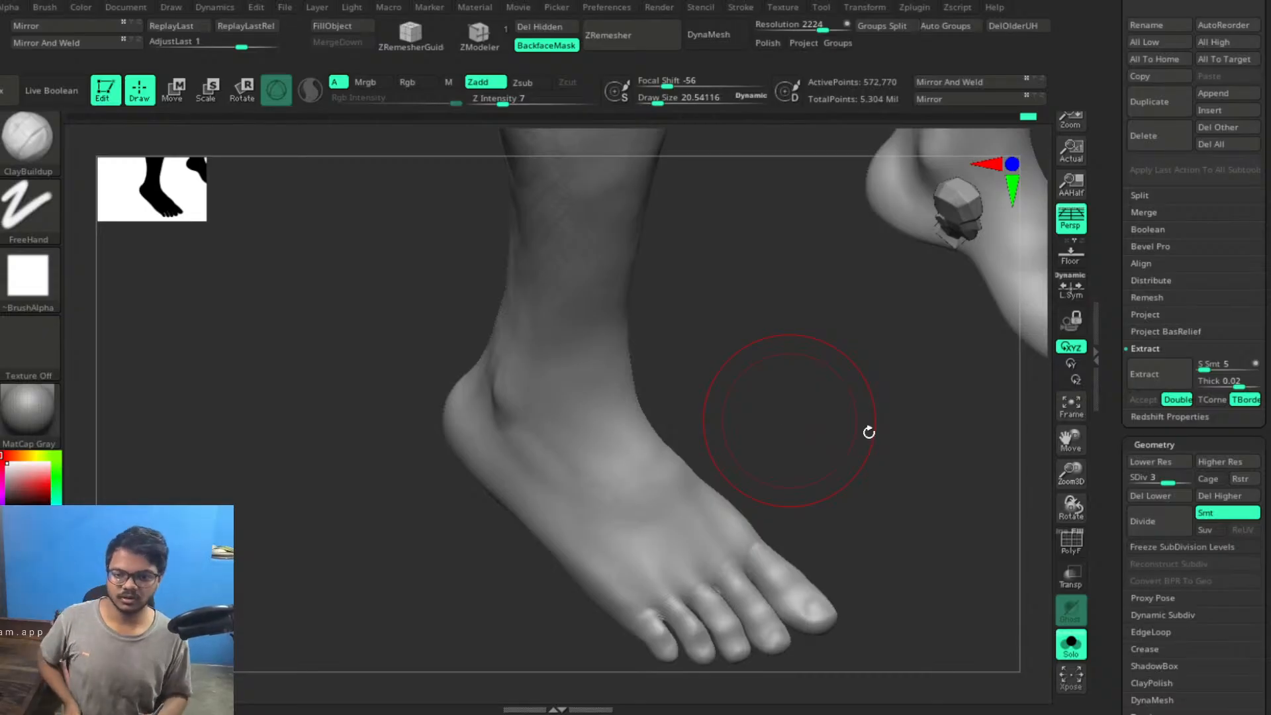
pyautogui.moveTo(869, 432); pyautogui.dragTo(815, 445)
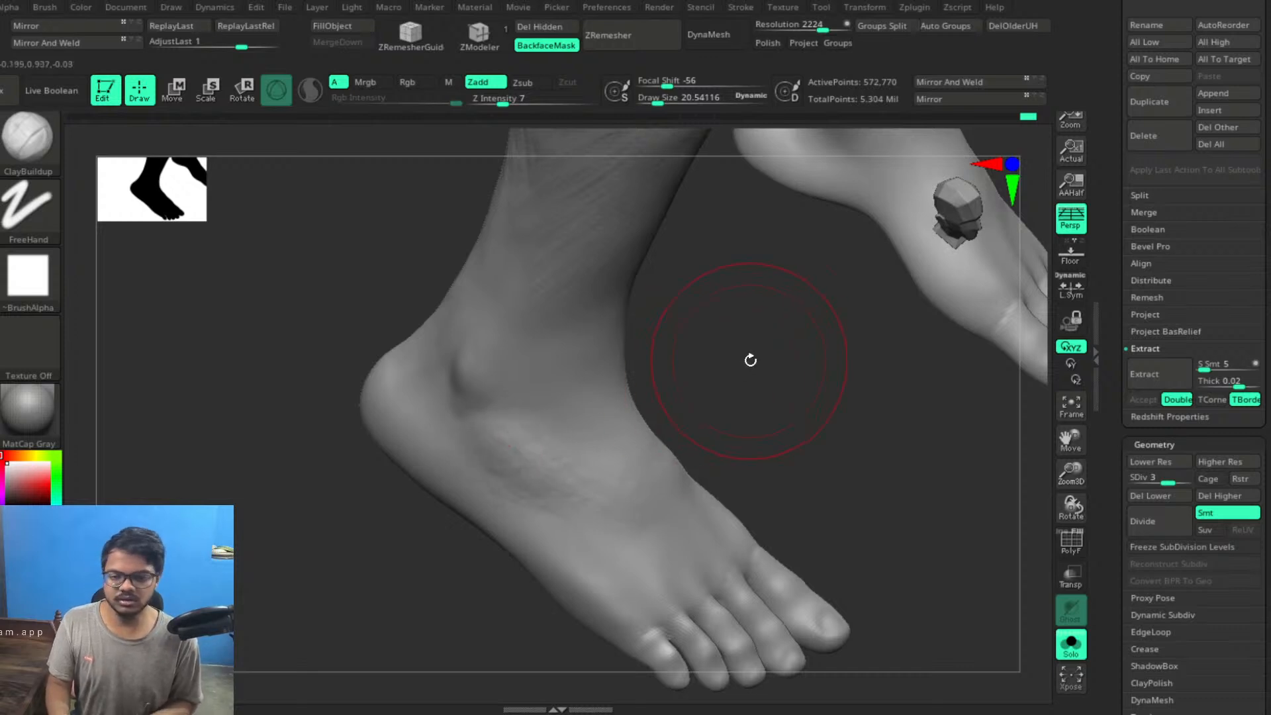
pyautogui.moveTo(749, 360); pyautogui.dragTo(728, 380)
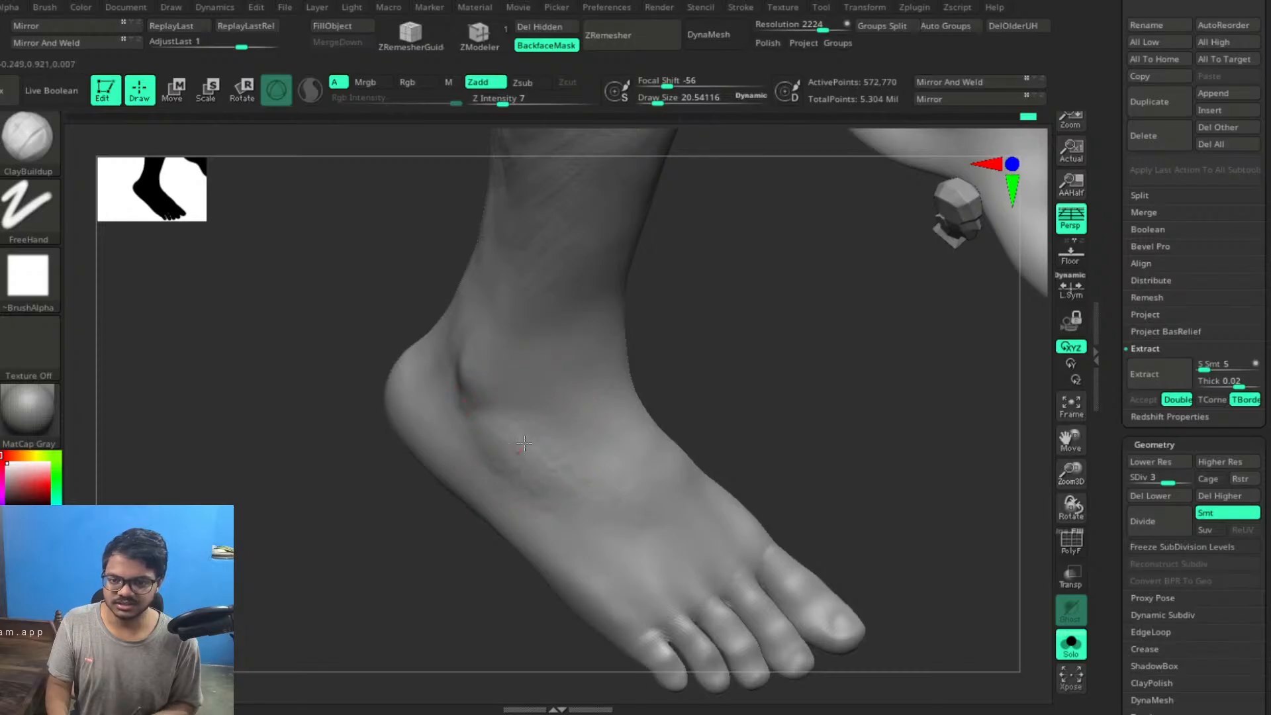
pyautogui.moveTo(578, 466)
pyautogui.mouseDown()
pyautogui.moveTo(499, 468)
pyautogui.moveTo(520, 450)
pyautogui.moveTo(471, 426)
pyautogui.mouseUp()
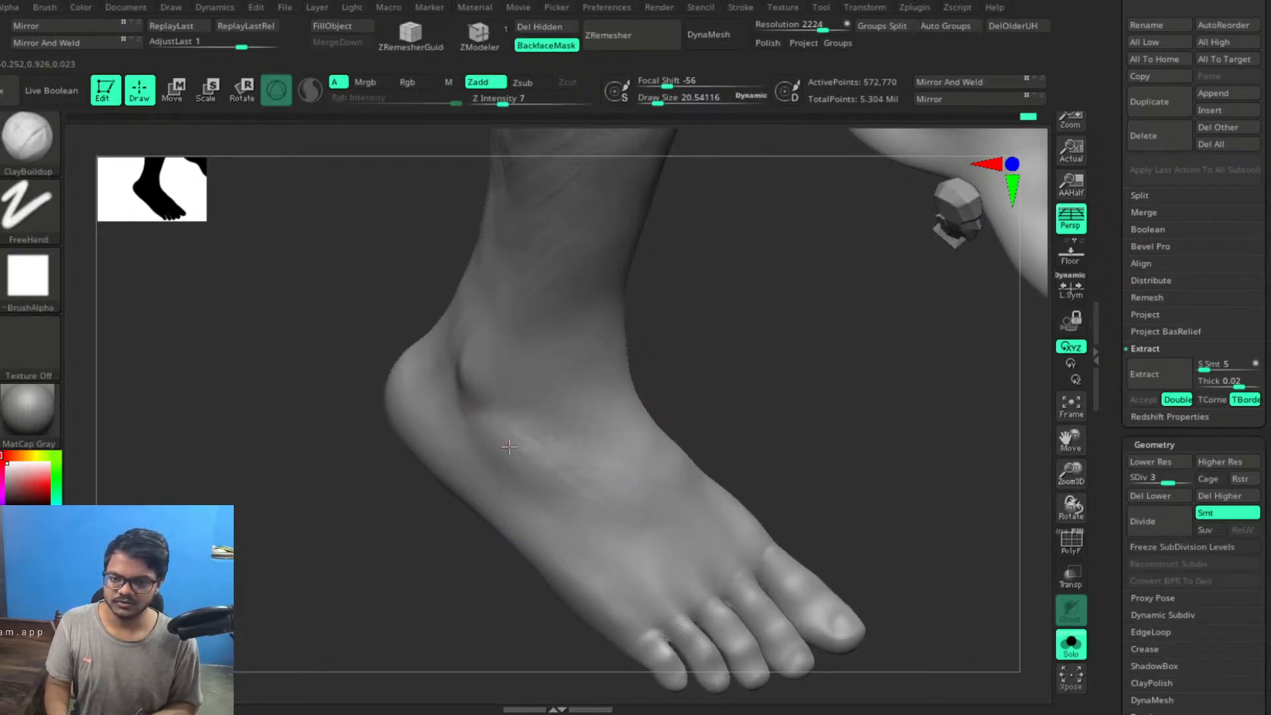
pyautogui.moveTo(561, 443); pyautogui.dragTo(594, 459)
# Shape the top of the foot between the instep and the outer edge with short ClayBuildup strokes
pyautogui.moveTo(747, 438); pyautogui.dragTo(707, 421)
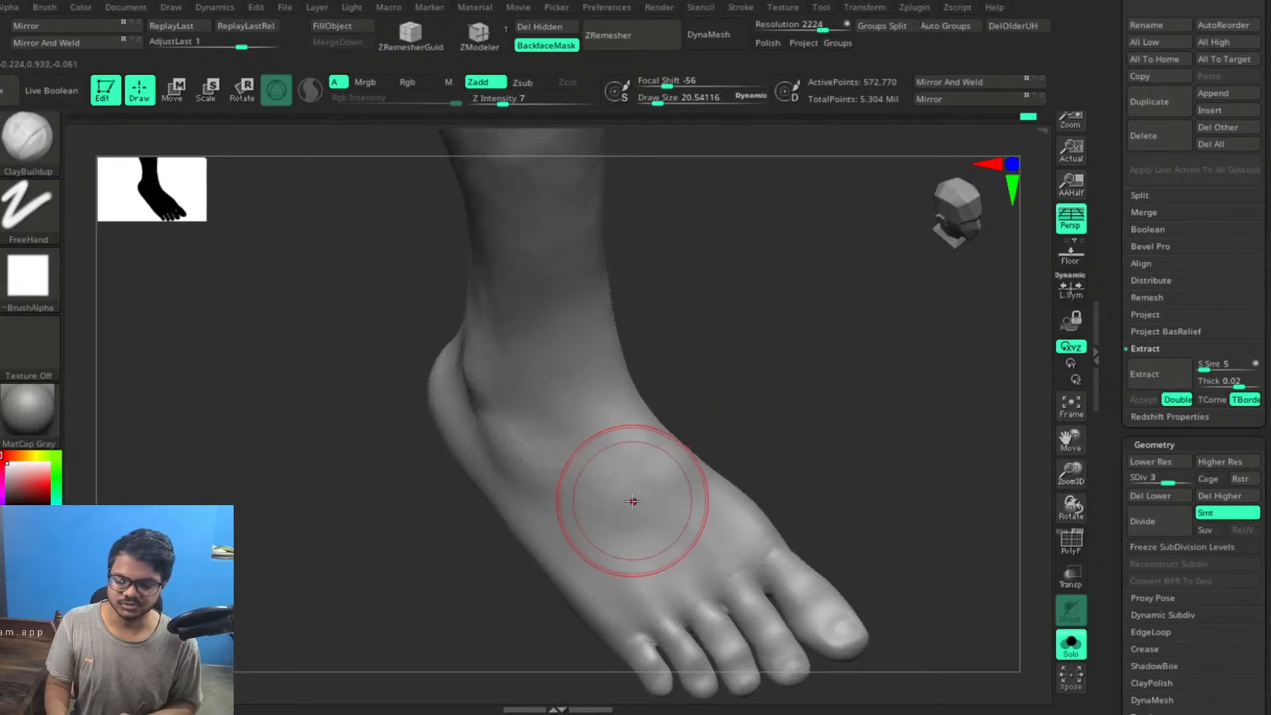
pyautogui.moveTo(621, 516)
pyautogui.mouseDown()
pyautogui.moveTo(604, 497)
pyautogui.moveTo(622, 500)
pyautogui.mouseUp()
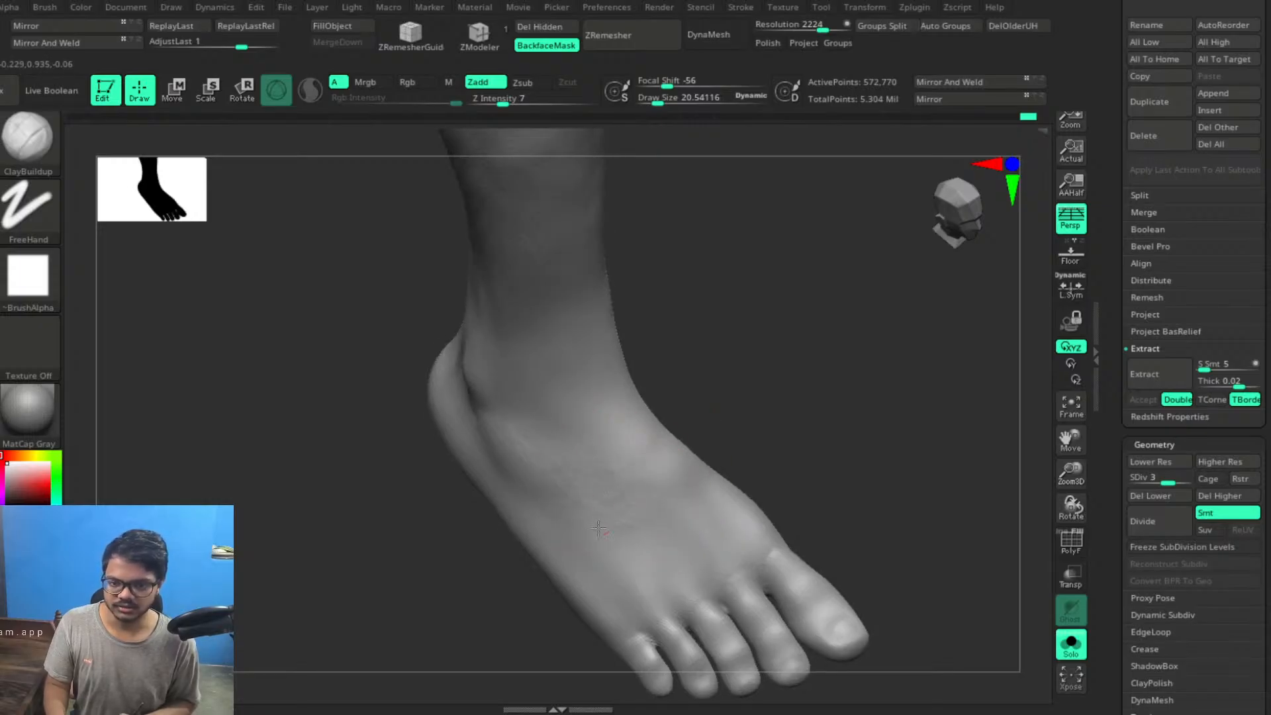
pyautogui.moveTo(598, 528); pyautogui.dragTo(617, 502)
pyautogui.moveTo(742, 390); pyautogui.dragTo(724, 375)
pyautogui.moveTo(577, 472)
pyautogui.mouseDown()
pyautogui.moveTo(549, 477)
pyautogui.moveTo(563, 464)
pyautogui.mouseUp()
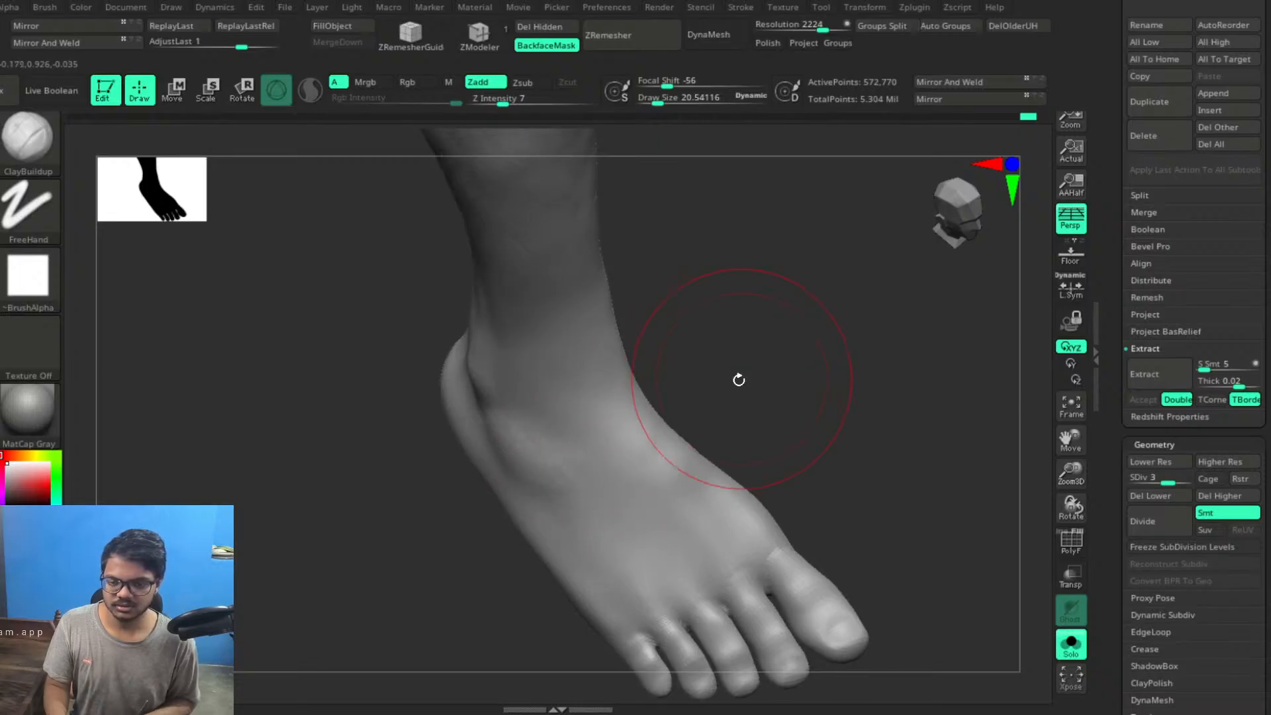
# Define the muscle bulge on the outer foot in front of the ankle bone and smooth its surface
pyautogui.moveTo(738, 379); pyautogui.dragTo(718, 375)
pyautogui.moveTo(583, 446); pyautogui.dragTo(537, 445)
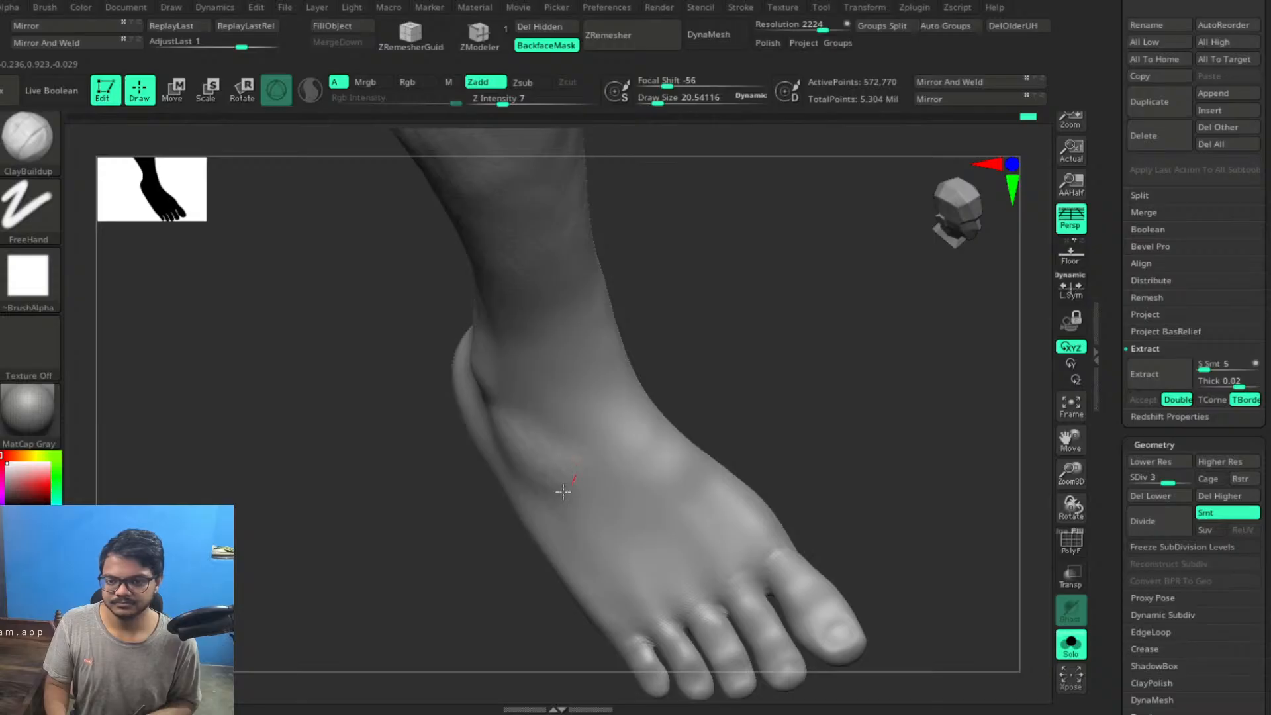
pyautogui.moveTo(738, 380)
pyautogui.mouseDown()
pyautogui.moveTo(820, 335)
pyautogui.moveTo(857, 334)
pyautogui.mouseUp()
pyautogui.moveTo(548, 444); pyautogui.dragTo(568, 457)
pyautogui.press('shift')
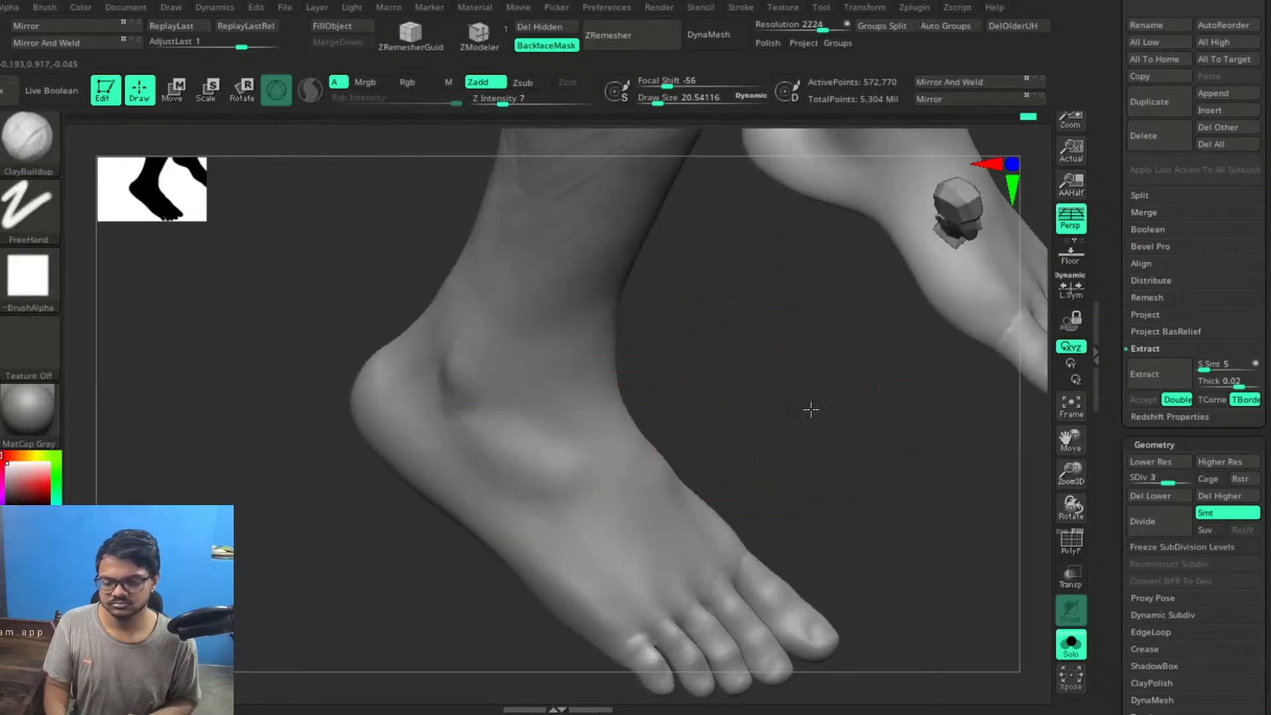
# Review the whole body from the front and back, and raise it to subdivision level 4
pyautogui.keyDown('alt'); pyautogui.moveTo(808, 409); pyautogui.dragTo(761, 351); pyautogui.keyUp('alt')
pyautogui.moveTo(828, 457)
pyautogui.mouseDown()
pyautogui.moveTo(775, 463)
pyautogui.moveTo(734, 428)
pyautogui.moveTo(738, 382)
pyautogui.mouseUp()
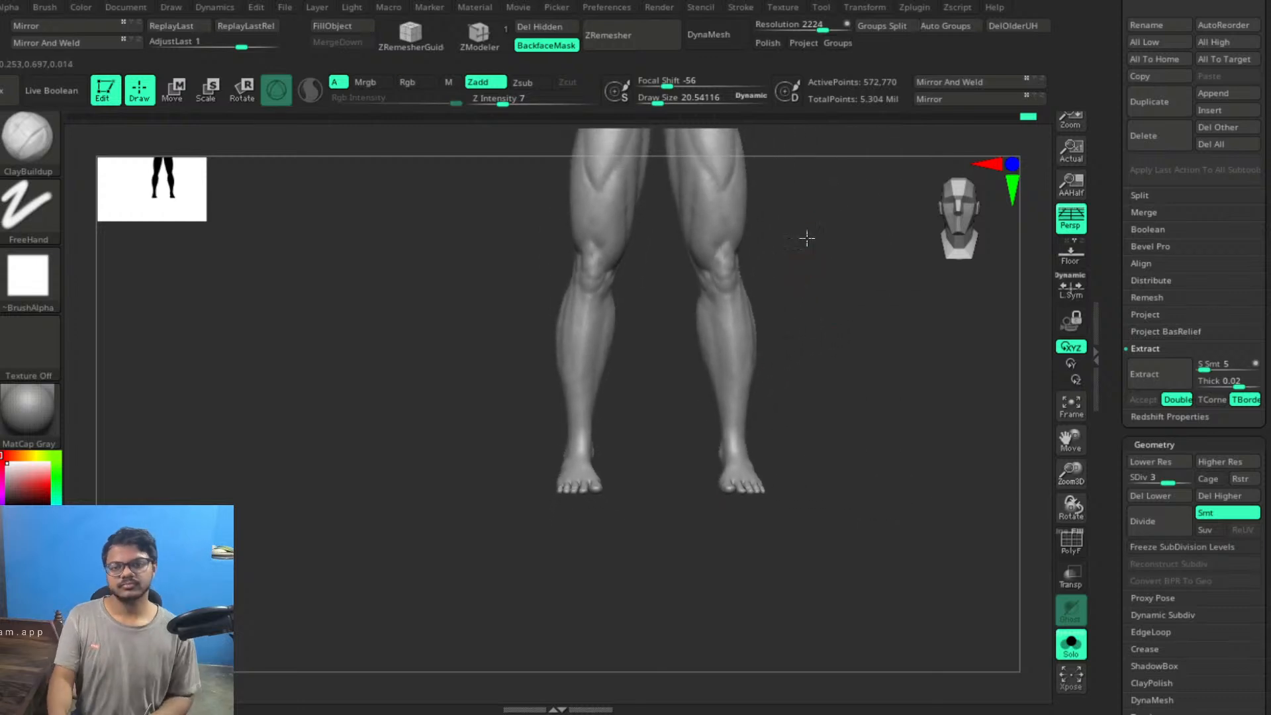
pyautogui.keyDown('alt'); pyautogui.moveTo(806, 239); pyautogui.dragTo(827, 429); pyautogui.keyUp('alt')
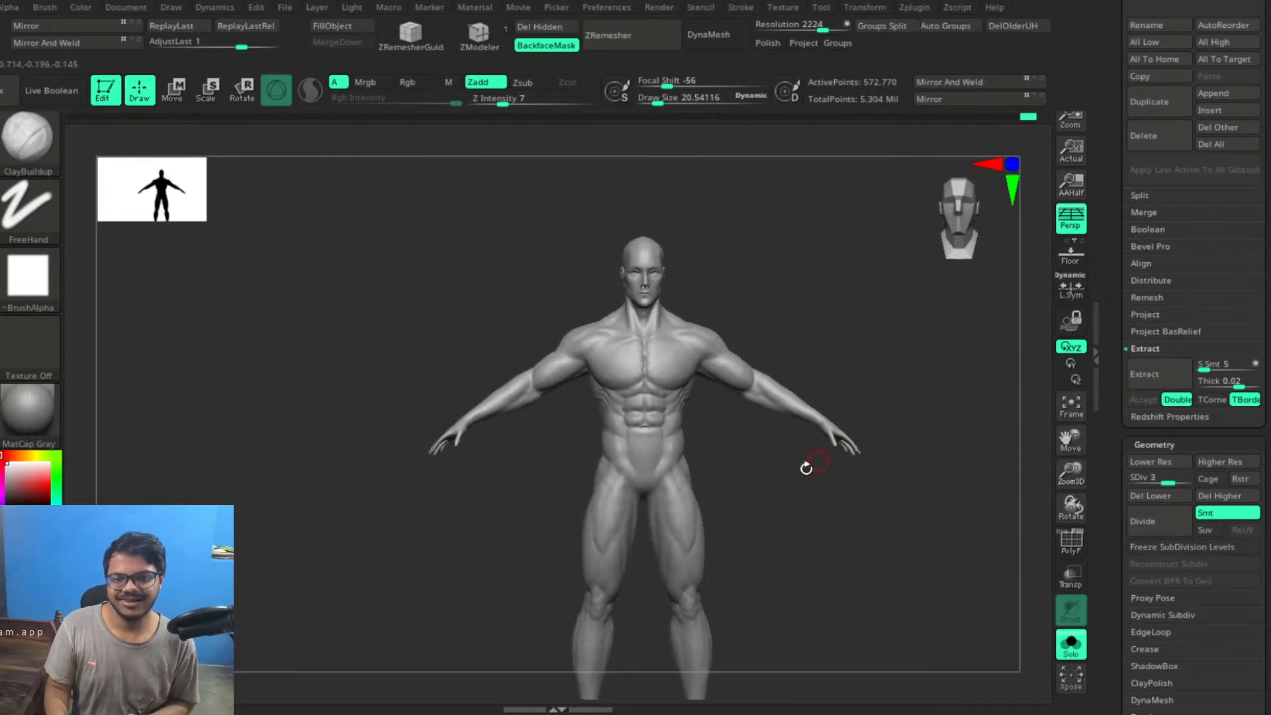
pyautogui.keyDown('alt'); pyautogui.moveTo(805, 513); pyautogui.dragTo(811, 450); pyautogui.keyUp('alt')
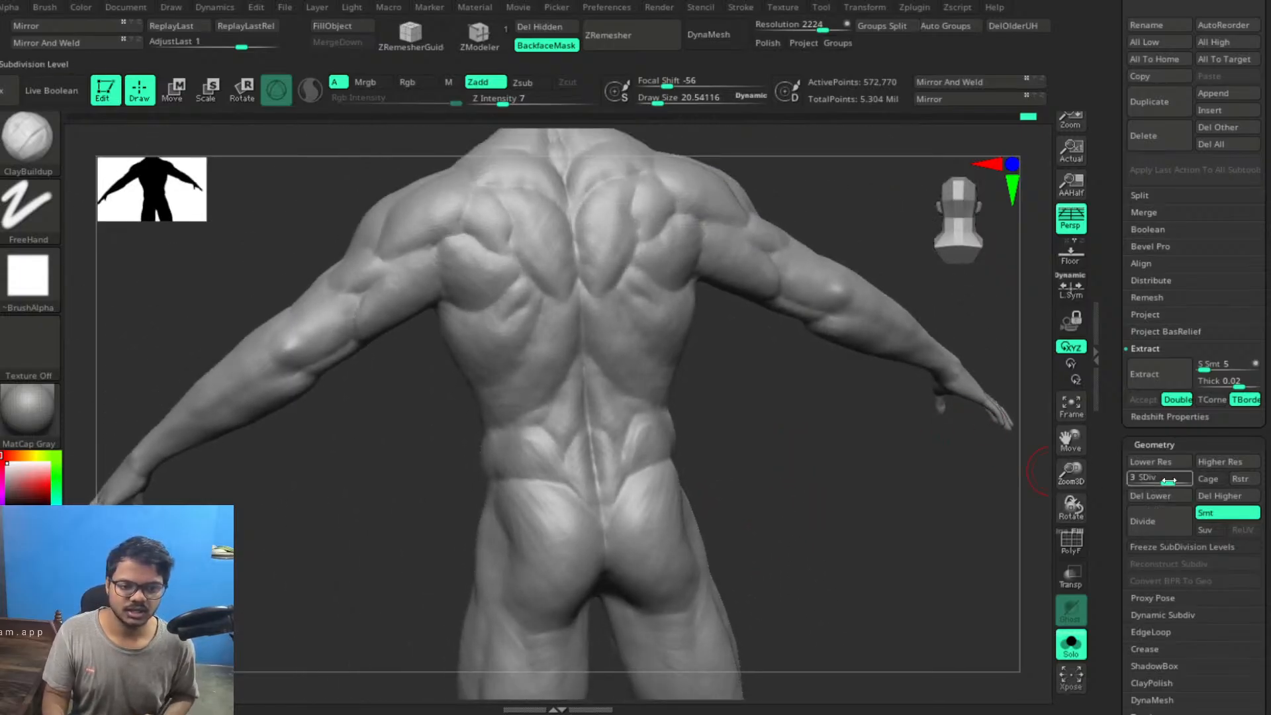
pyautogui.moveTo(1170, 482); pyautogui.dragTo(1206, 475)
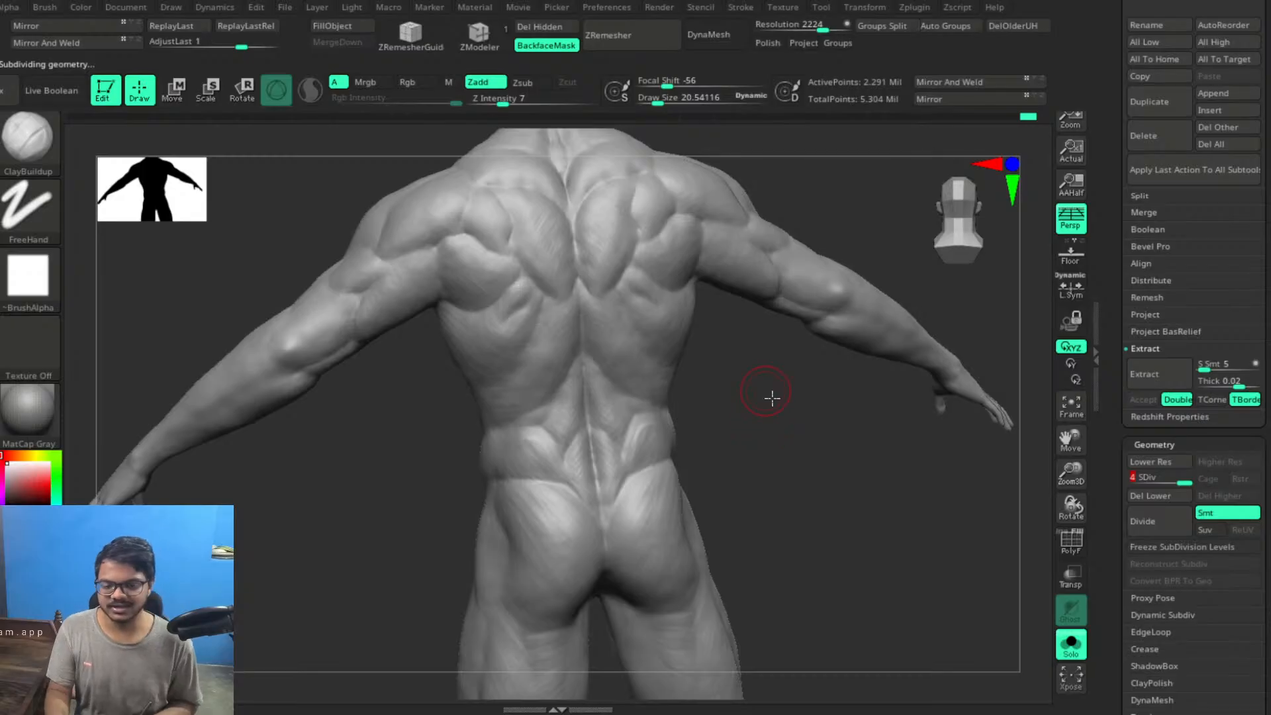
# Refine the lower back muscles beside the spine and above the buttock with fine ClayBuildup strokes
pyautogui.moveTo(771, 397)
pyautogui.keyDown('alt'); pyautogui.mouseDown()
pyautogui.moveTo(794, 426)
pyautogui.moveTo(831, 559)
pyautogui.moveTo(844, 422)
pyautogui.moveTo(834, 445)
pyautogui.moveTo(764, 407)
pyautogui.moveTo(840, 415)
pyautogui.moveTo(795, 397)
pyautogui.moveTo(813, 143)
pyautogui.mouseUp(); pyautogui.keyUp('alt')
pyautogui.keyDown('alt'); pyautogui.moveTo(823, 377); pyautogui.dragTo(868, 549); pyautogui.keyUp('alt')
pyautogui.keyDown('alt'); pyautogui.moveTo(814, 289); pyautogui.dragTo(877, 512); pyautogui.keyUp('alt')
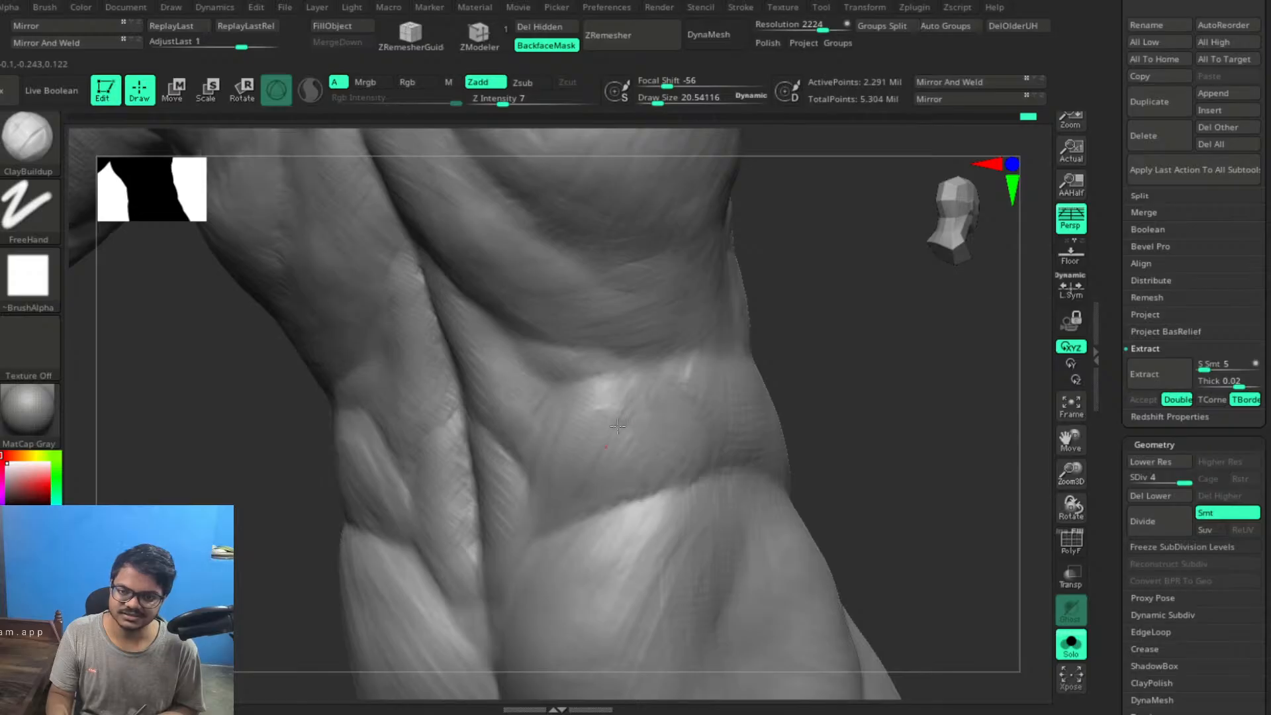
pyautogui.moveTo(851, 401)
pyautogui.mouseDown()
pyautogui.moveTo(916, 411)
pyautogui.moveTo(596, 425)
pyautogui.mouseUp()
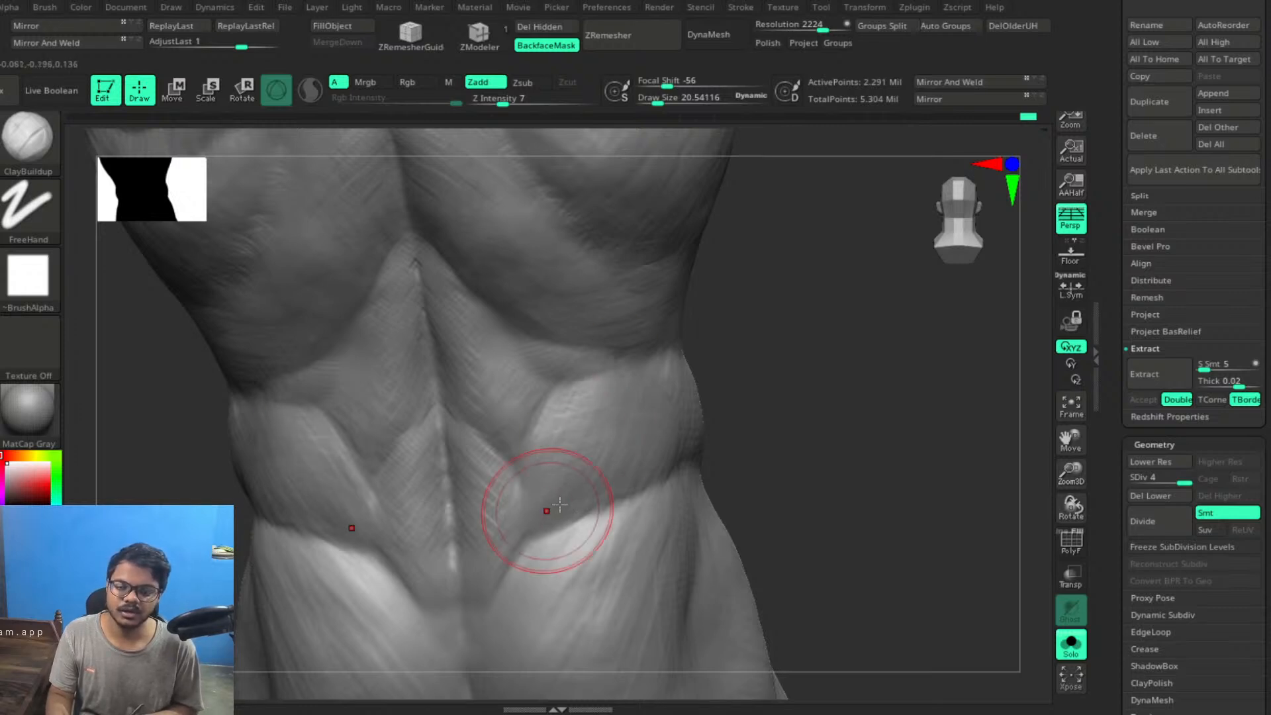
pyautogui.moveTo(845, 440); pyautogui.dragTo(641, 360)
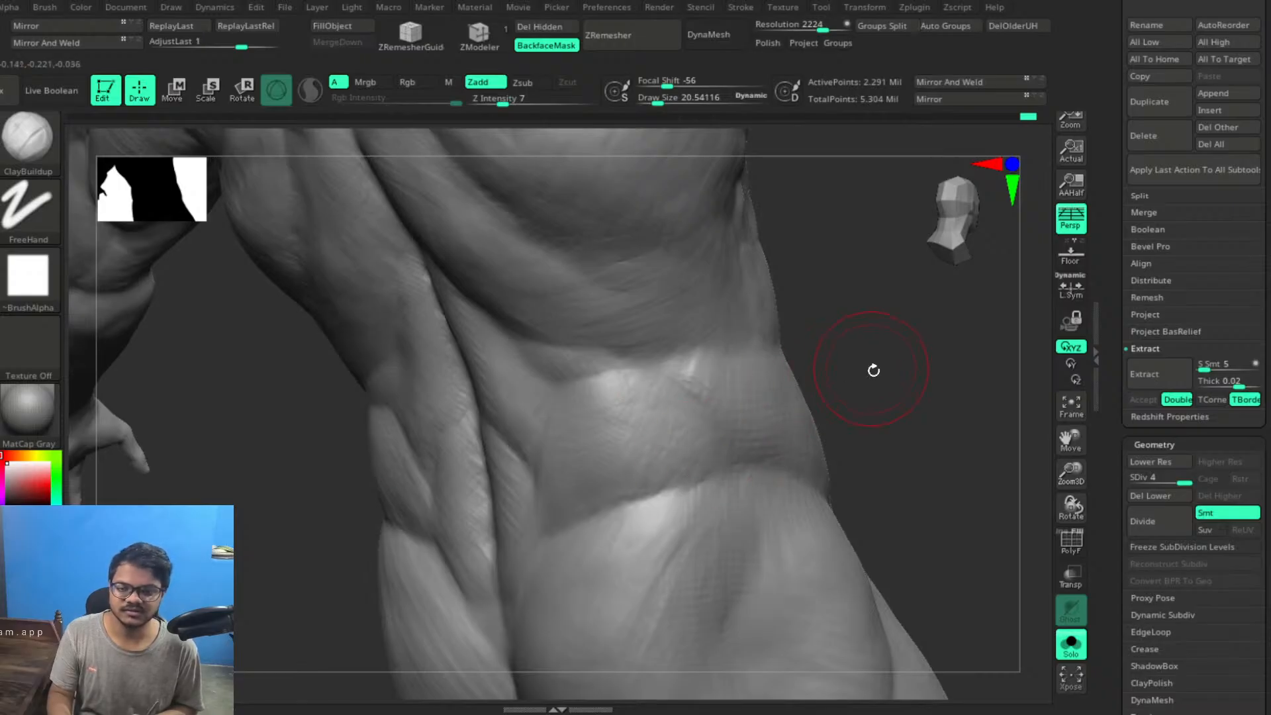
# Sculpt a diagonal crease and fibre direction into the oblique on the side of the waist below the ribcage
pyautogui.moveTo(885, 400); pyautogui.dragTo(853, 403)
pyautogui.moveTo(706, 430)
pyautogui.mouseDown()
pyautogui.moveTo(669, 425)
pyautogui.moveTo(695, 420)
pyautogui.moveTo(657, 433)
pyautogui.mouseUp()
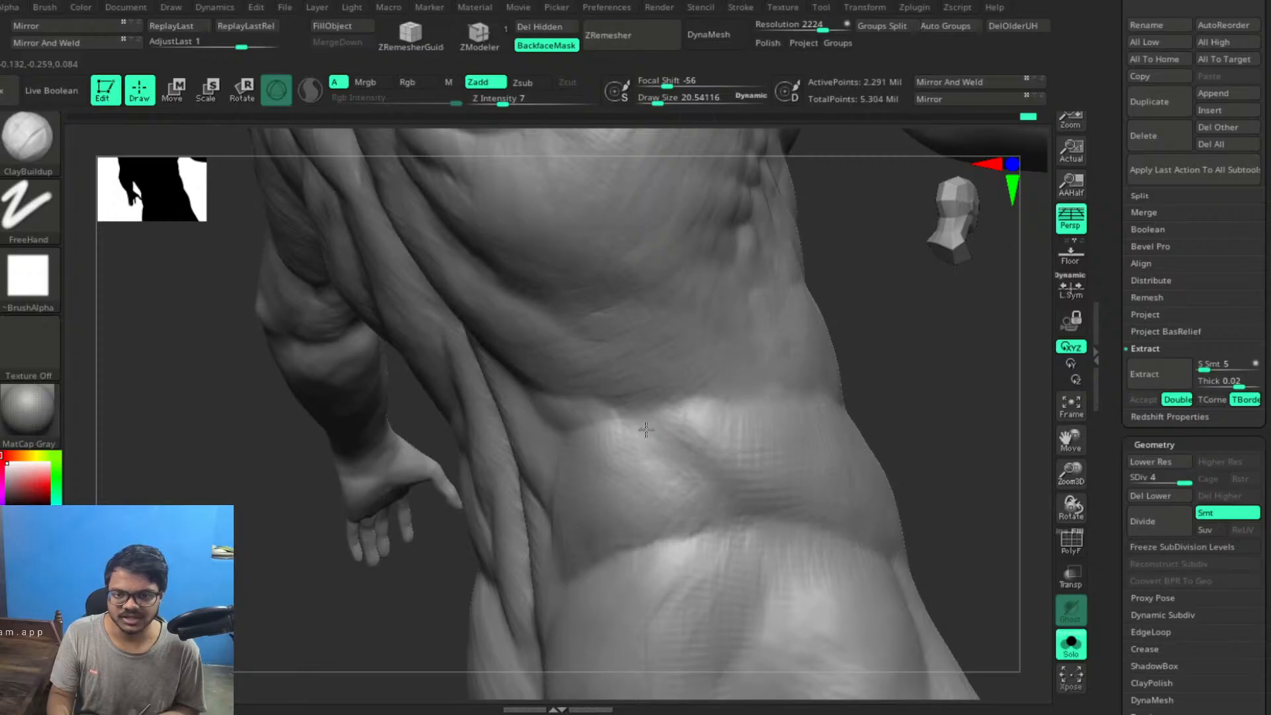
pyautogui.moveTo(711, 472); pyautogui.dragTo(655, 429)
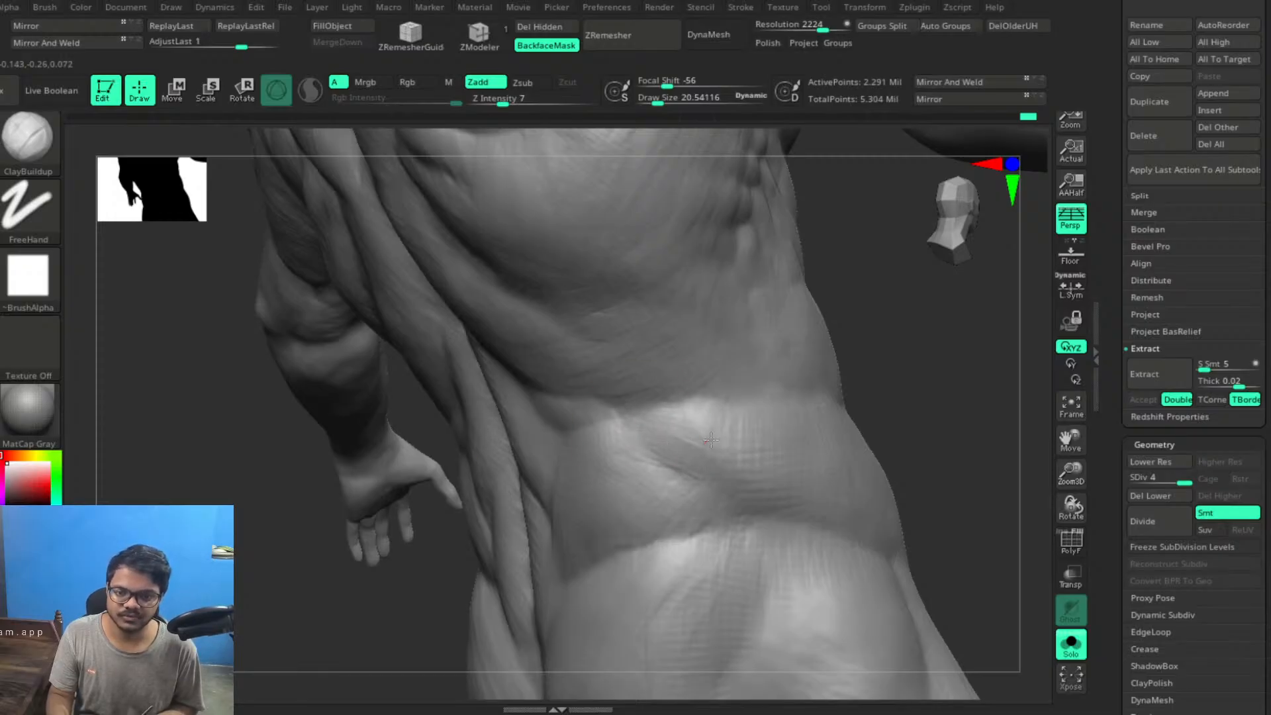
pyautogui.moveTo(907, 379); pyautogui.dragTo(970, 374)
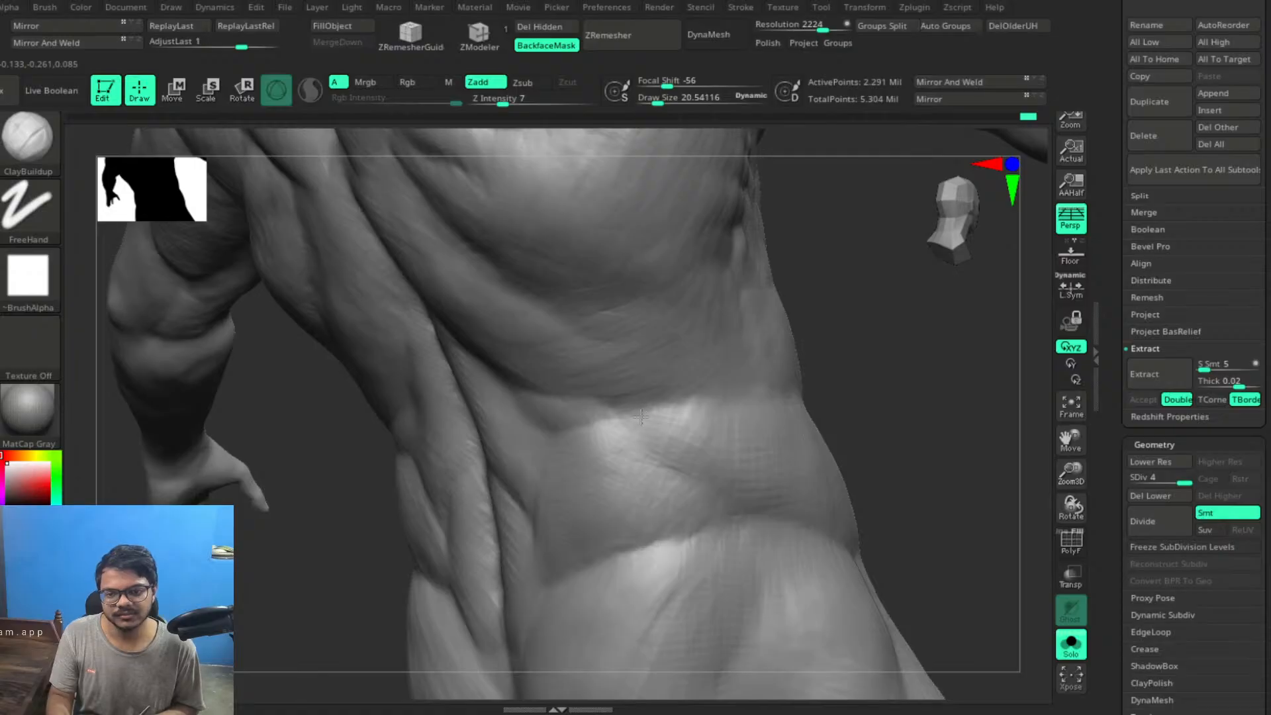
# Reduce the brush draw size to 16.54 and layer ClayBuildup strokes over the back muscle below the armpit and its lower edge
pyautogui.moveTo(840, 324); pyautogui.dragTo(743, 295)
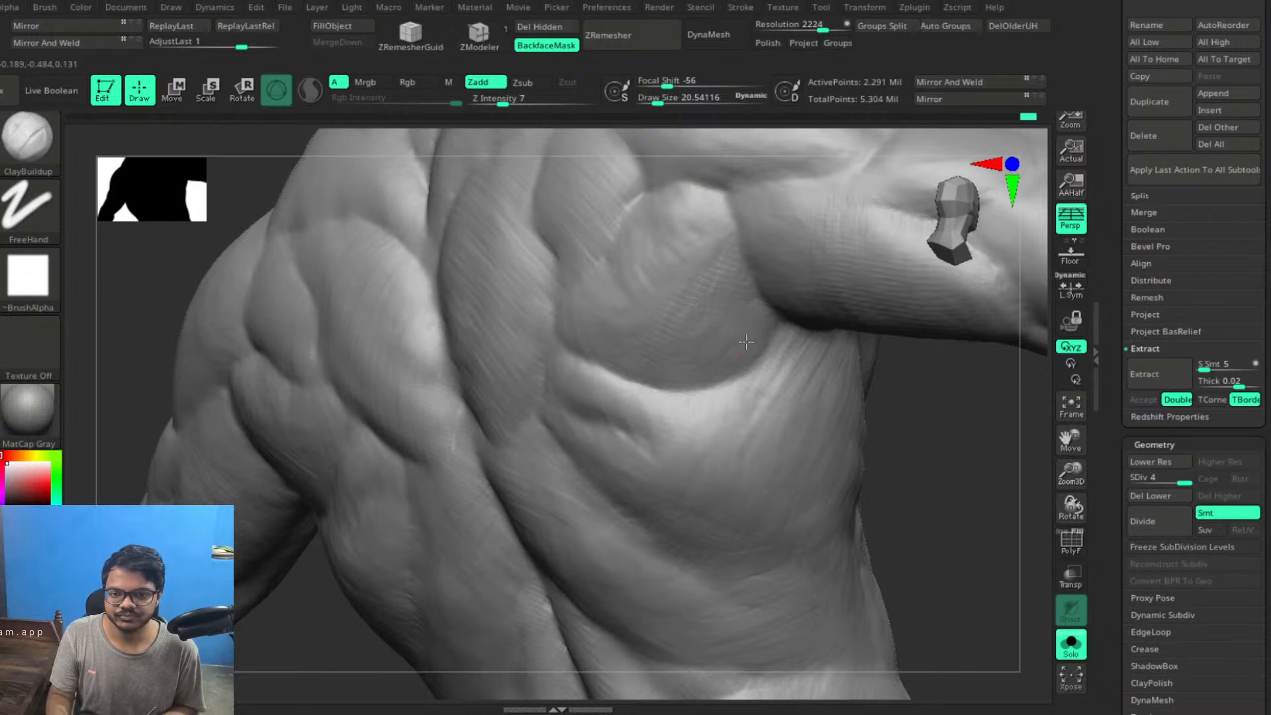
pyautogui.moveTo(890, 390)
pyautogui.mouseDown()
pyautogui.moveTo(981, 472)
pyautogui.moveTo(993, 536)
pyautogui.mouseUp()
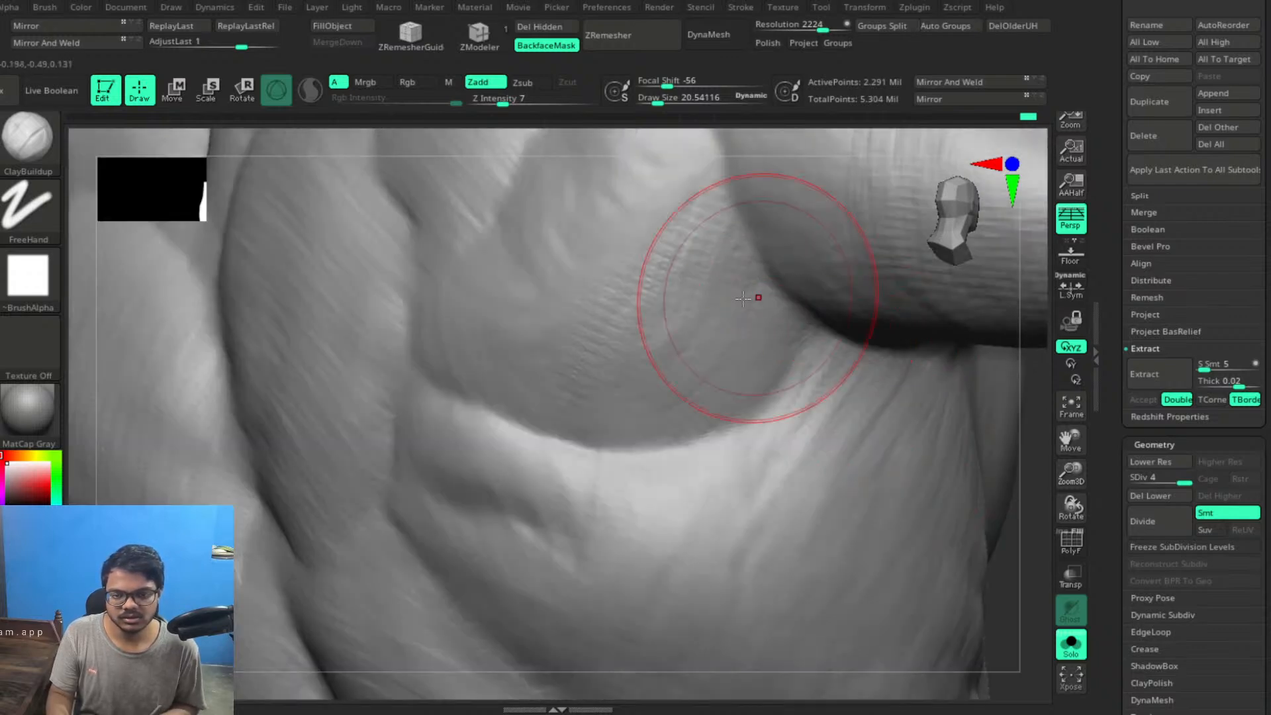
pyautogui.press('[')
pyautogui.moveTo(793, 335)
pyautogui.mouseDown()
pyautogui.moveTo(812, 353)
pyautogui.moveTo(766, 399)
pyautogui.mouseUp()
pyautogui.moveTo(813, 346)
pyautogui.mouseDown()
pyautogui.moveTo(788, 364)
pyautogui.moveTo(791, 314)
pyautogui.moveTo(719, 398)
pyautogui.moveTo(655, 428)
pyautogui.moveTo(603, 435)
pyautogui.moveTo(564, 409)
pyautogui.mouseUp()
pyautogui.moveTo(643, 451)
pyautogui.mouseDown()
pyautogui.moveTo(718, 441)
pyautogui.moveTo(752, 416)
pyautogui.moveTo(649, 457)
pyautogui.moveTo(582, 457)
pyautogui.moveTo(593, 456)
pyautogui.moveTo(528, 438)
pyautogui.mouseUp()
# Add fibre strokes to the shoulder blade muscles and define their borders with the rear shoulder and upper lat
pyautogui.moveTo(1001, 536)
pyautogui.keyDown('alt'); pyautogui.mouseDown()
pyautogui.moveTo(918, 474)
pyautogui.moveTo(908, 514)
pyautogui.moveTo(866, 491)
pyautogui.moveTo(903, 536)
pyautogui.moveTo(914, 484)
pyautogui.moveTo(935, 538)
pyautogui.moveTo(922, 519)
pyautogui.moveTo(902, 528)
pyautogui.mouseUp(); pyautogui.keyUp('alt')
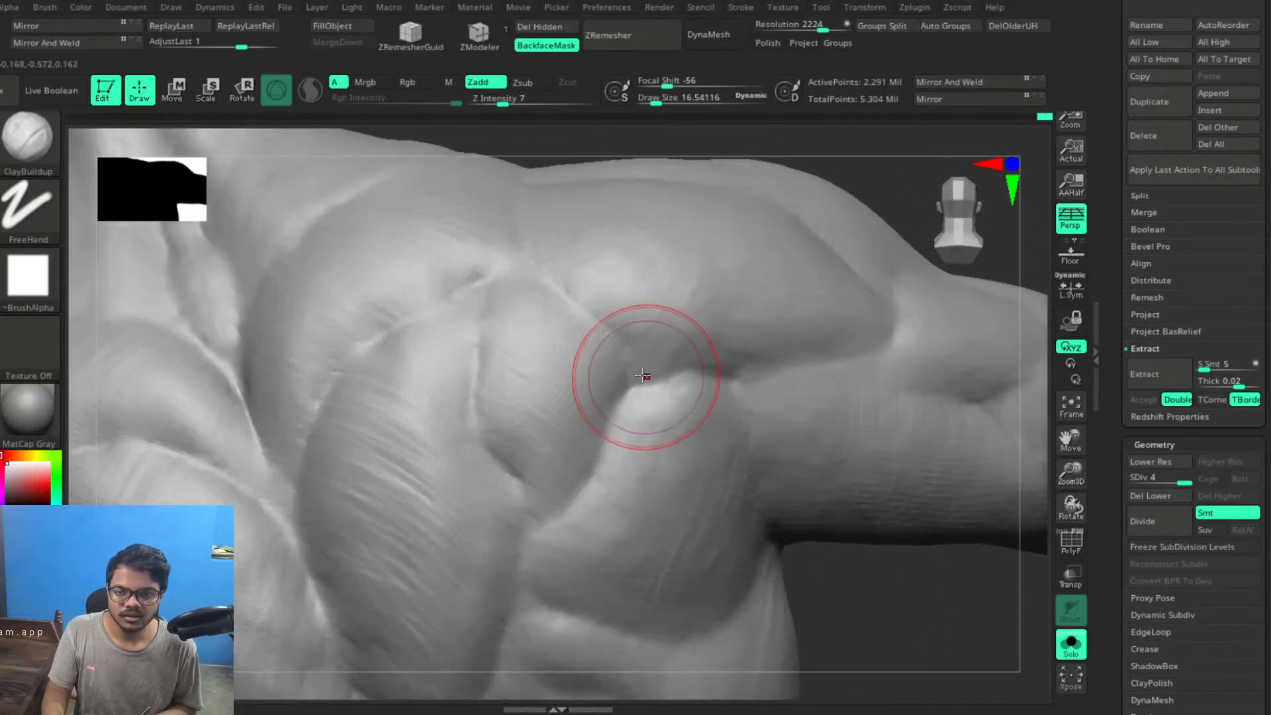
pyautogui.moveTo(643, 376)
pyautogui.mouseDown()
pyautogui.moveTo(640, 386)
pyautogui.moveTo(669, 383)
pyautogui.moveTo(640, 359)
pyautogui.mouseUp()
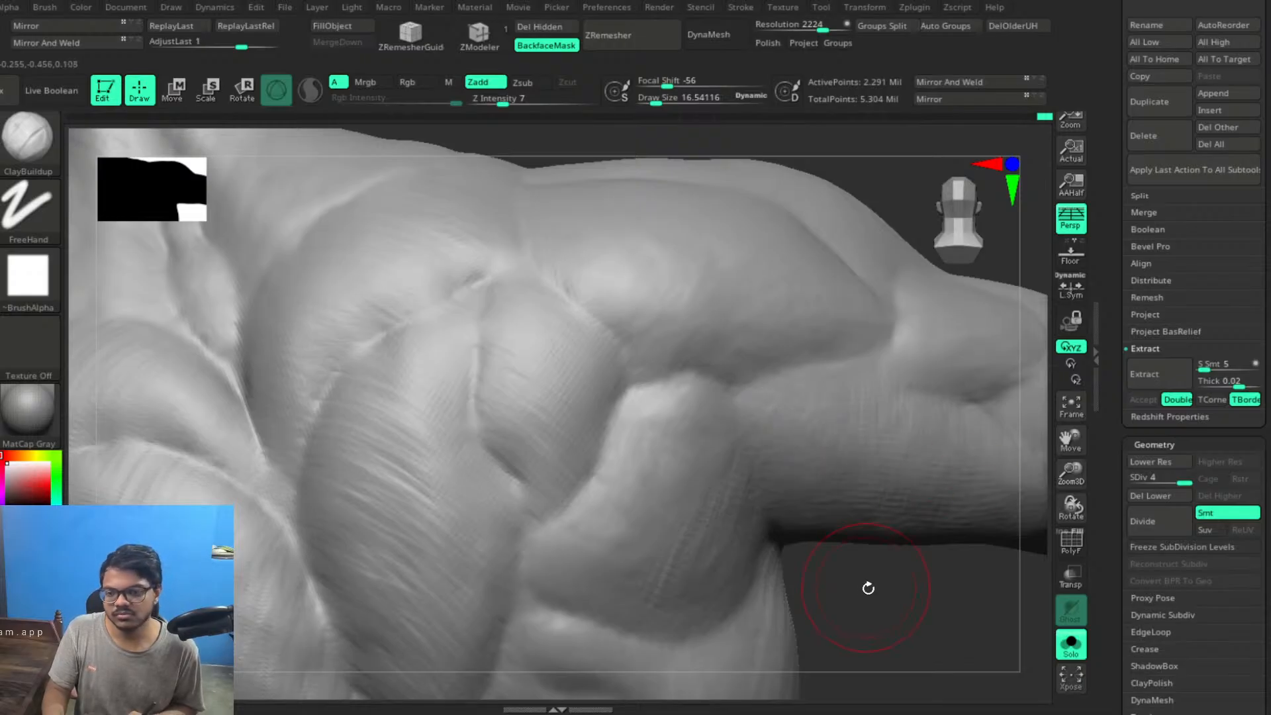
pyautogui.moveTo(891, 590); pyautogui.dragTo(897, 527)
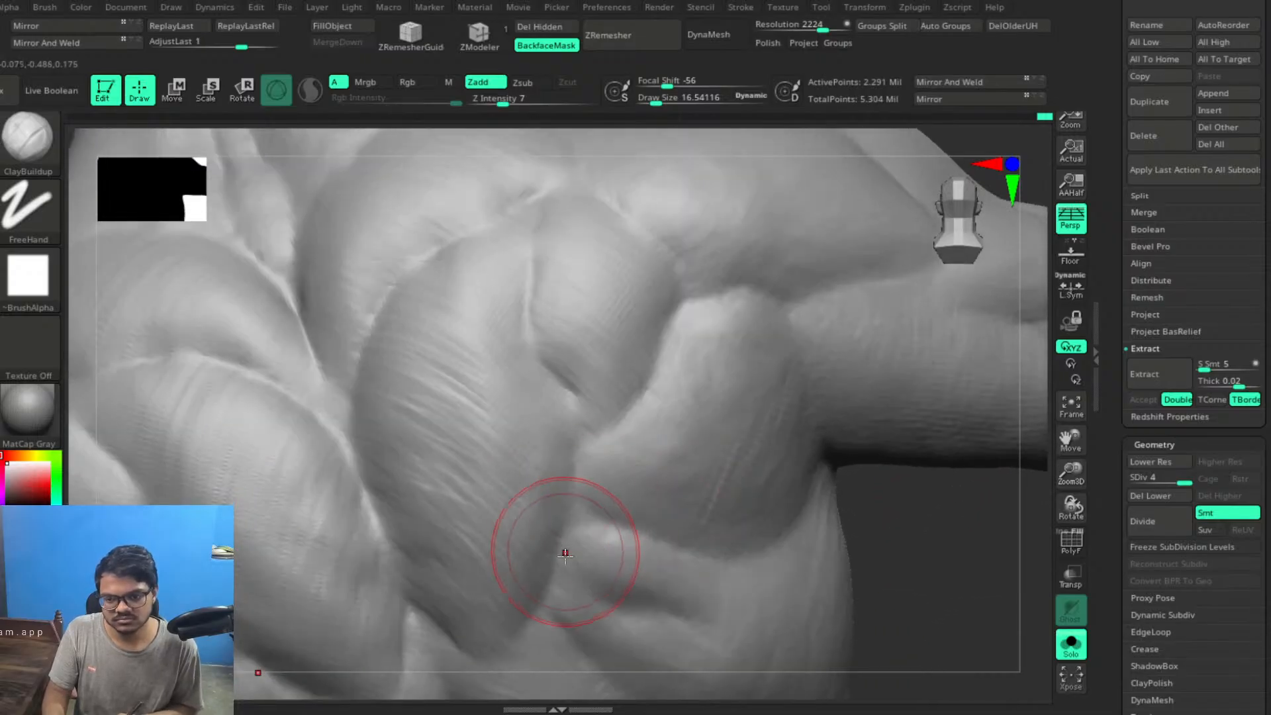
pyautogui.moveTo(564, 554); pyautogui.dragTo(574, 555)
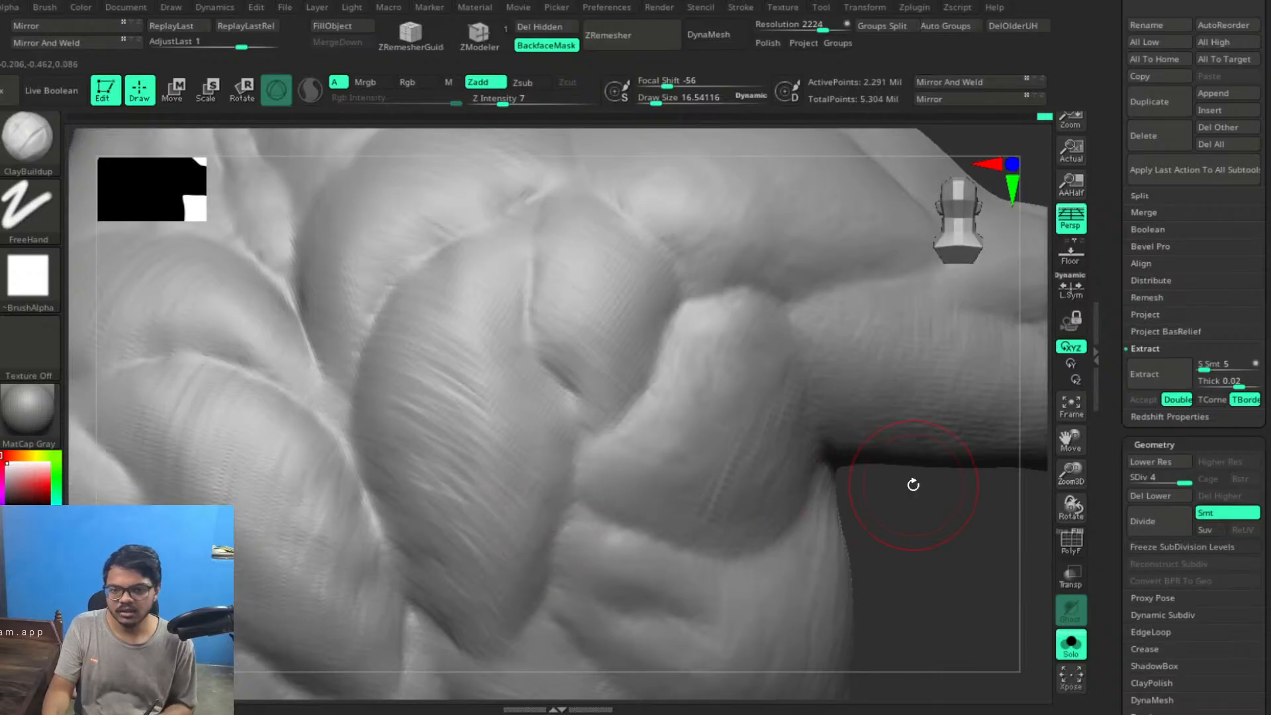
# Refine the lower tip of the shoulder blade muscle and the small folds beneath it on the upper lat
pyautogui.moveTo(928, 490)
pyautogui.mouseDown()
pyautogui.moveTo(904, 523)
pyautogui.moveTo(942, 431)
pyautogui.moveTo(510, 511)
pyautogui.mouseUp()
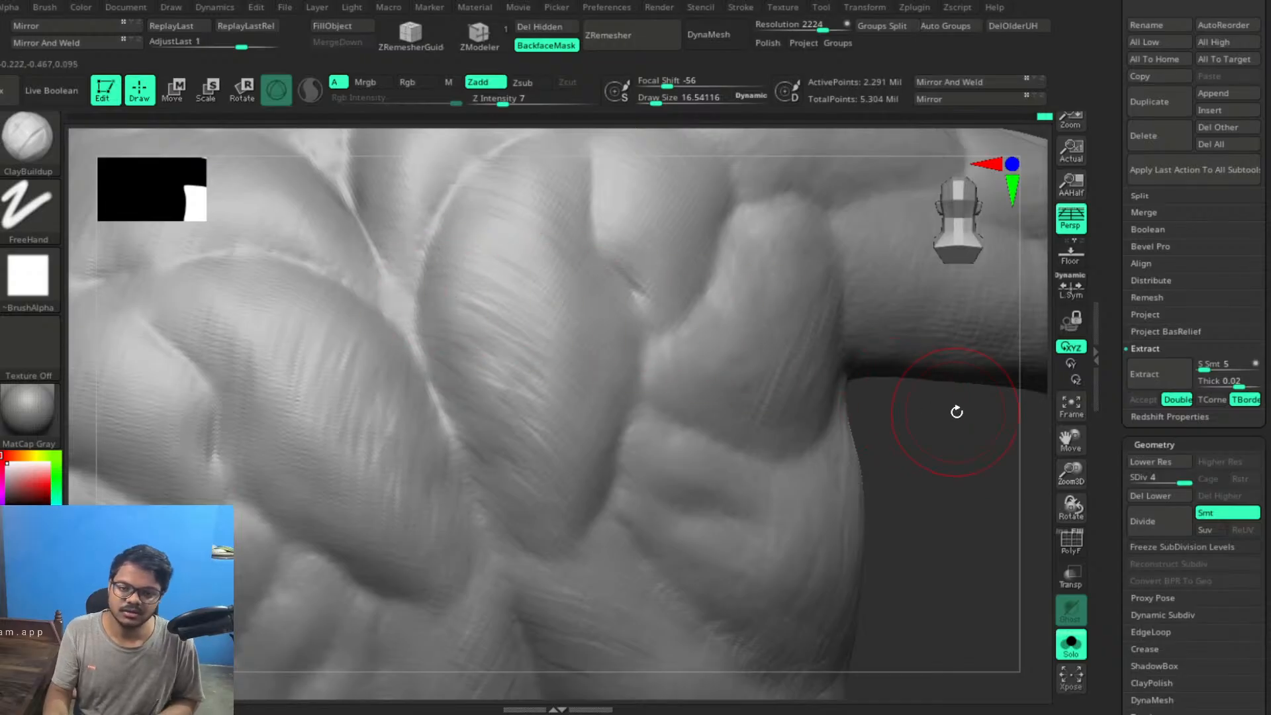
pyautogui.moveTo(955, 411); pyautogui.dragTo(930, 436)
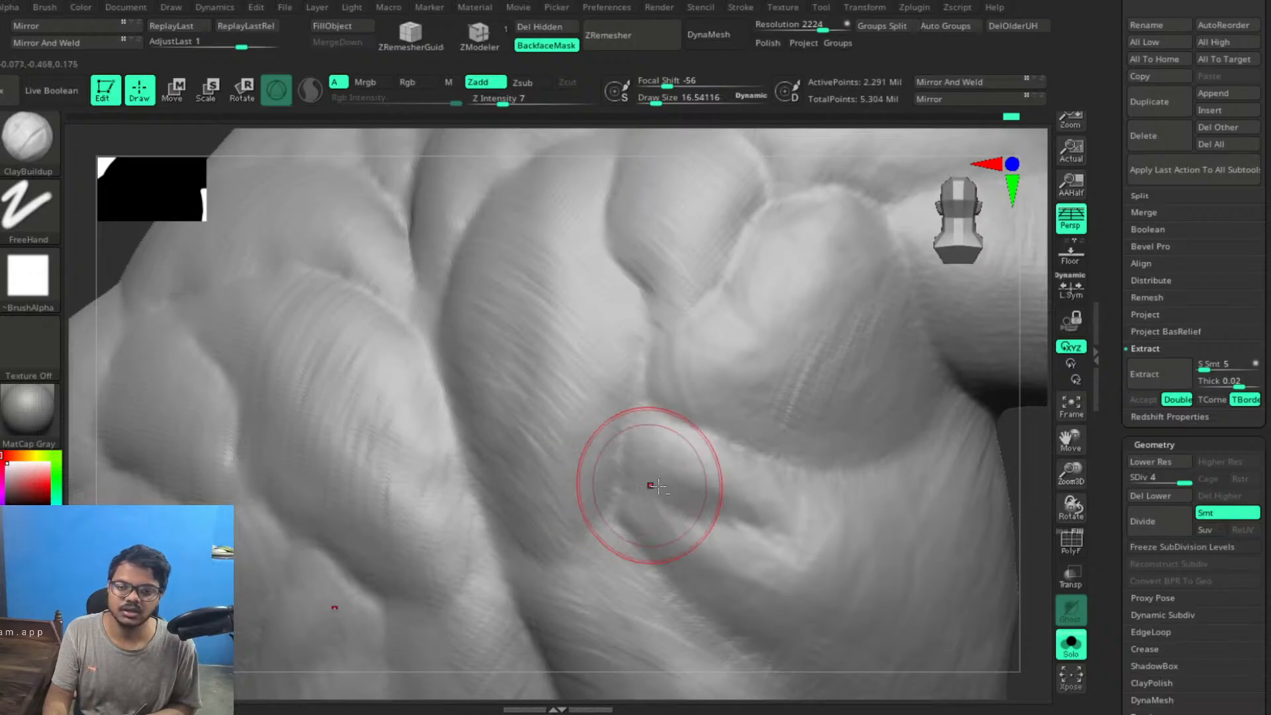
pyautogui.moveTo(652, 485); pyautogui.dragTo(624, 524)
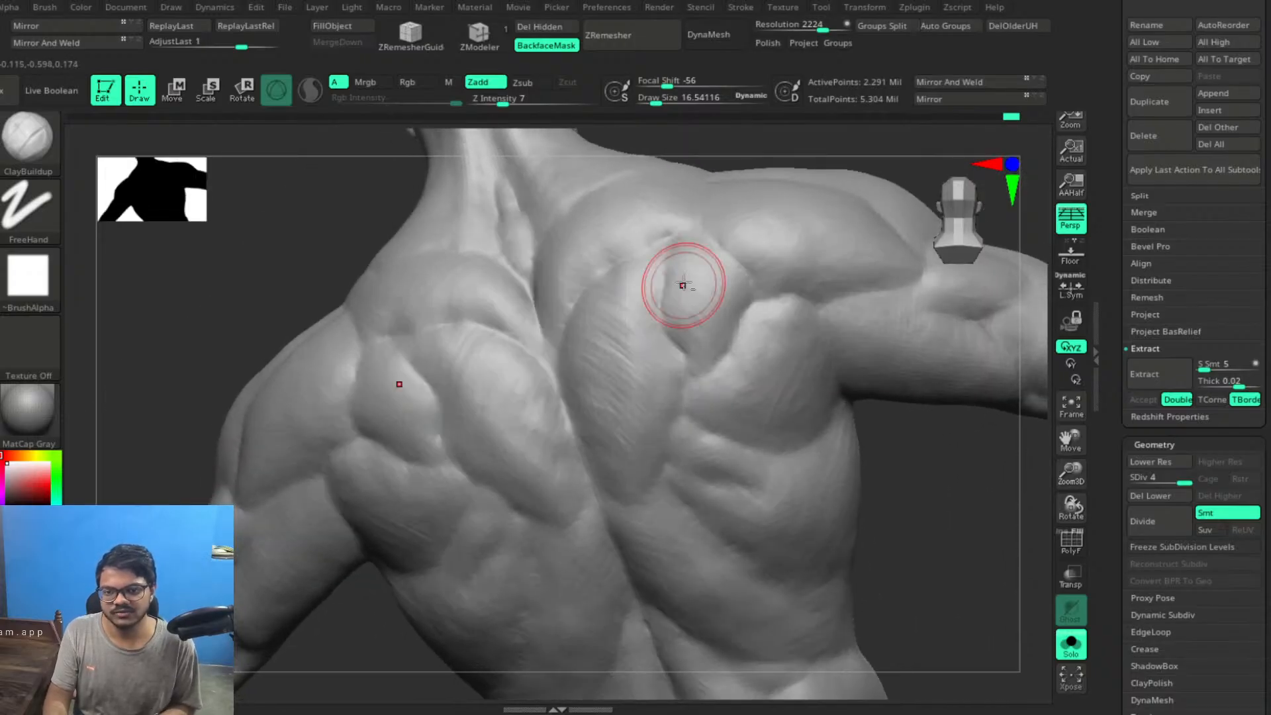
# Sculpt fibre direction into the trapezius from the neck base to the shoulder blade and over the muscles beside the spine
pyautogui.keyDown('alt'); pyautogui.moveTo(683, 284); pyautogui.dragTo(736, 449, button='right'); pyautogui.keyUp('alt')
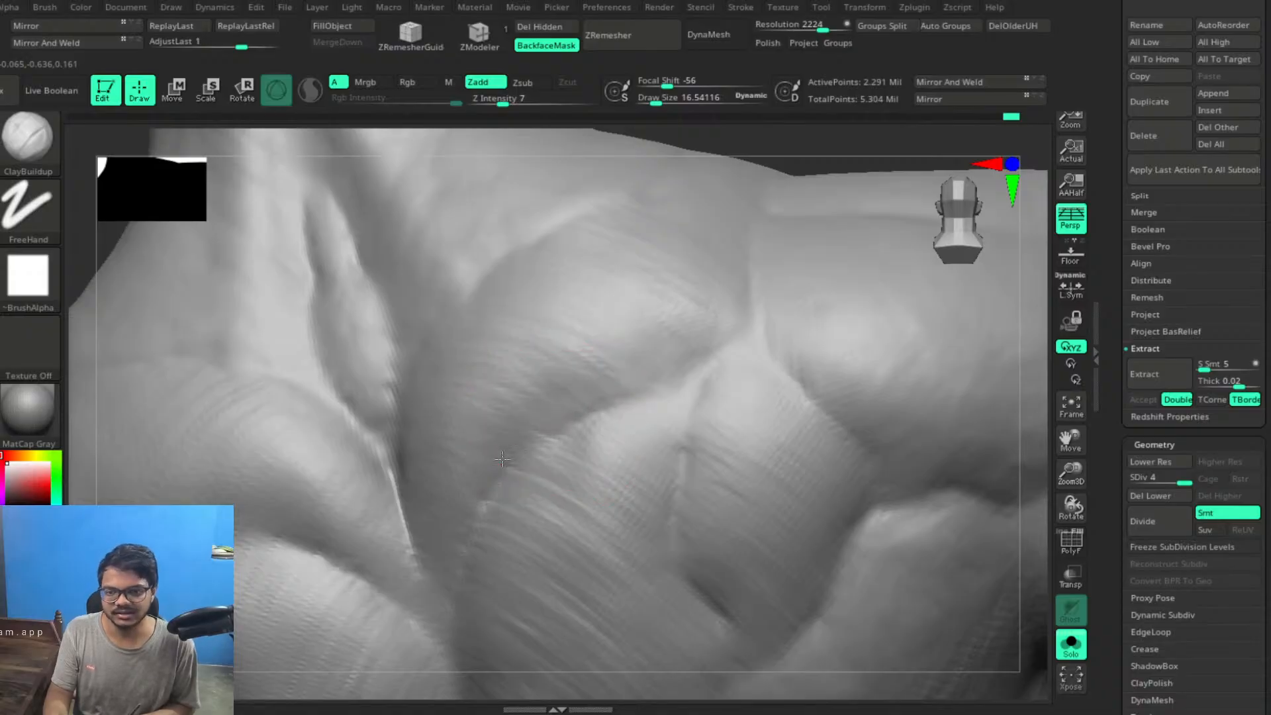
pyautogui.moveTo(610, 391)
pyautogui.mouseDown(button='right')
pyautogui.moveTo(503, 413)
pyautogui.moveTo(475, 441)
pyautogui.moveTo(543, 420)
pyautogui.moveTo(510, 360)
pyautogui.mouseUp(button='right')
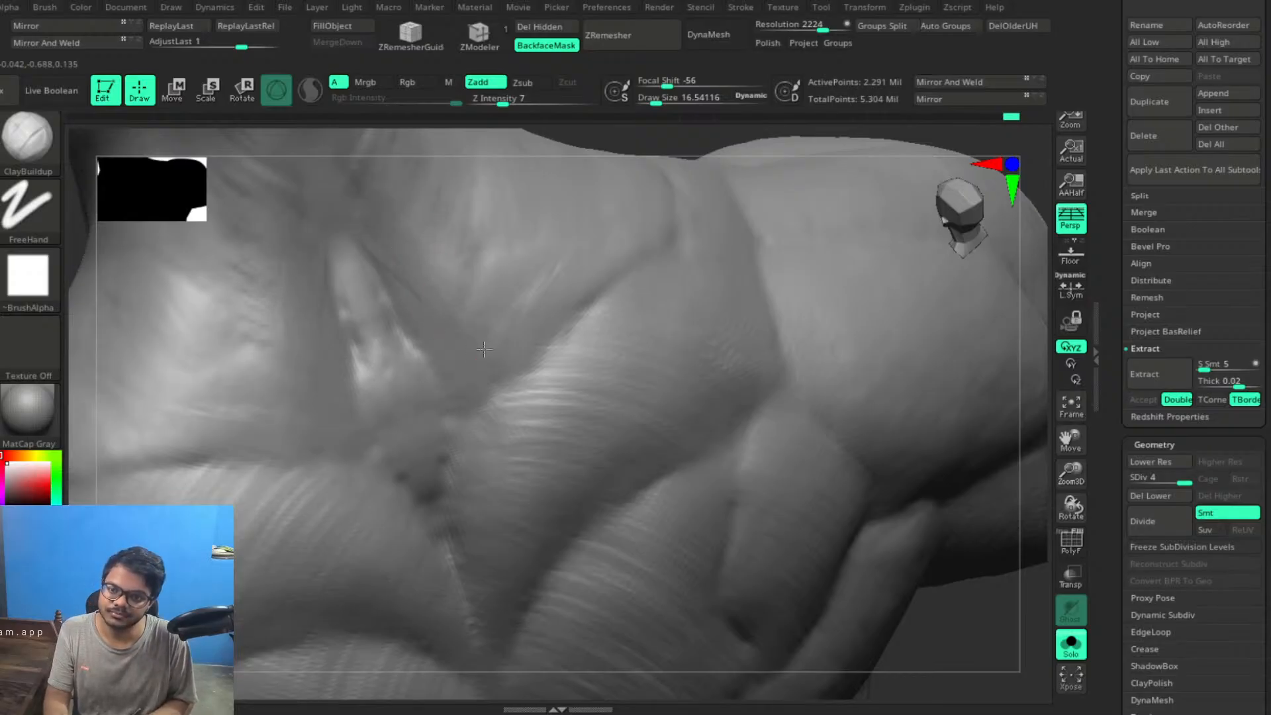
pyautogui.keyDown('ctrl'); pyautogui.moveTo(686, 397); pyautogui.dragTo(621, 392, button='right'); pyautogui.keyUp('ctrl')
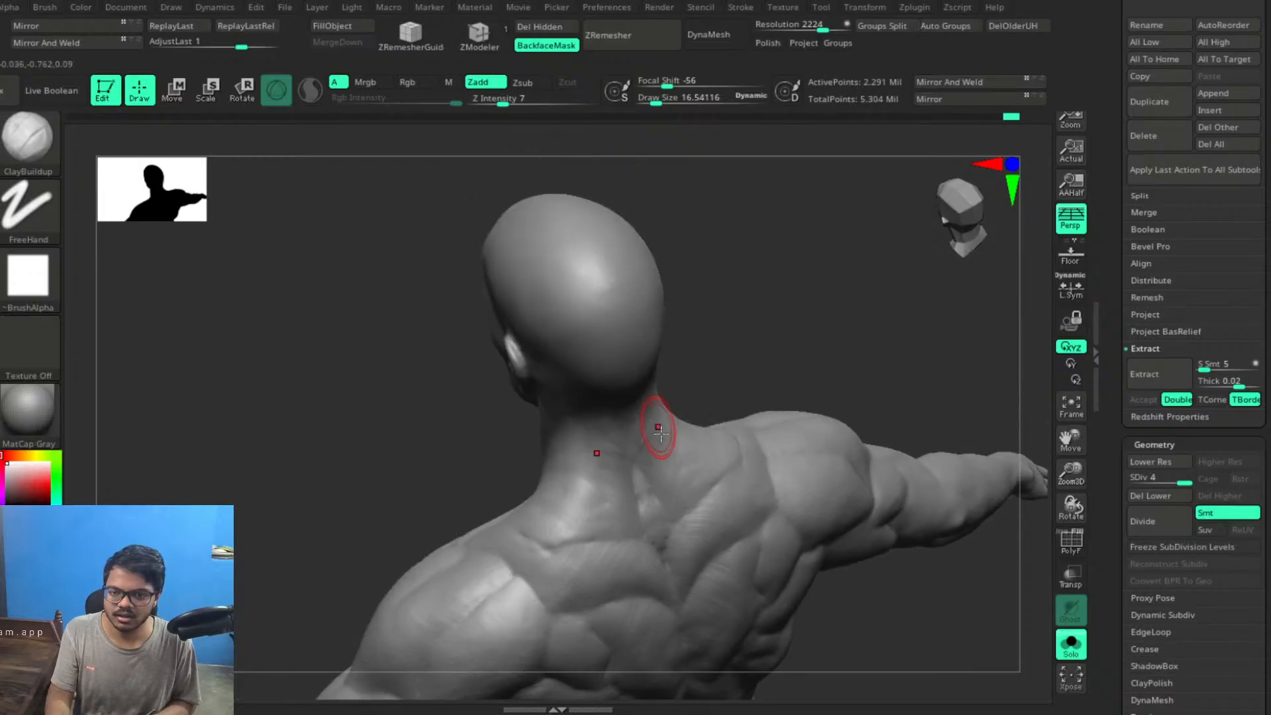
pyautogui.moveTo(659, 430); pyautogui.dragTo(620, 185, button='right')
pyautogui.keyDown('ctrl'); pyautogui.moveTo(620, 185); pyautogui.dragTo(581, 384, button='right'); pyautogui.keyUp('ctrl')
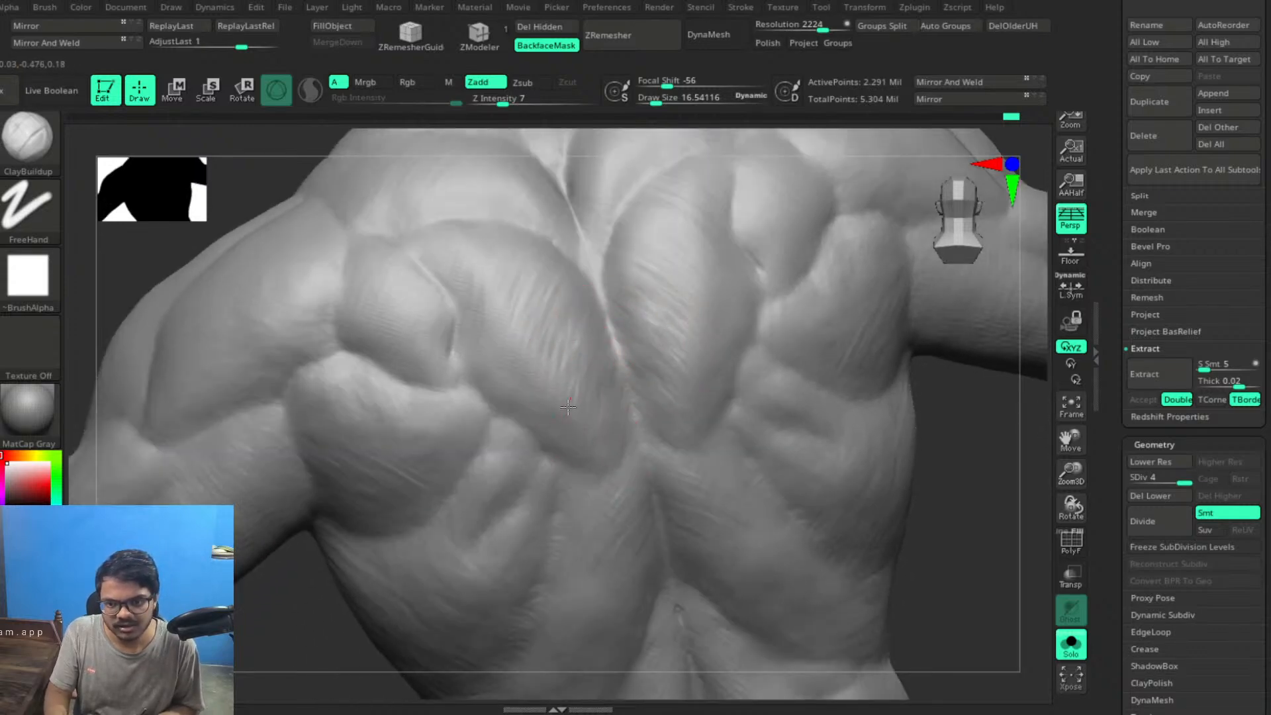
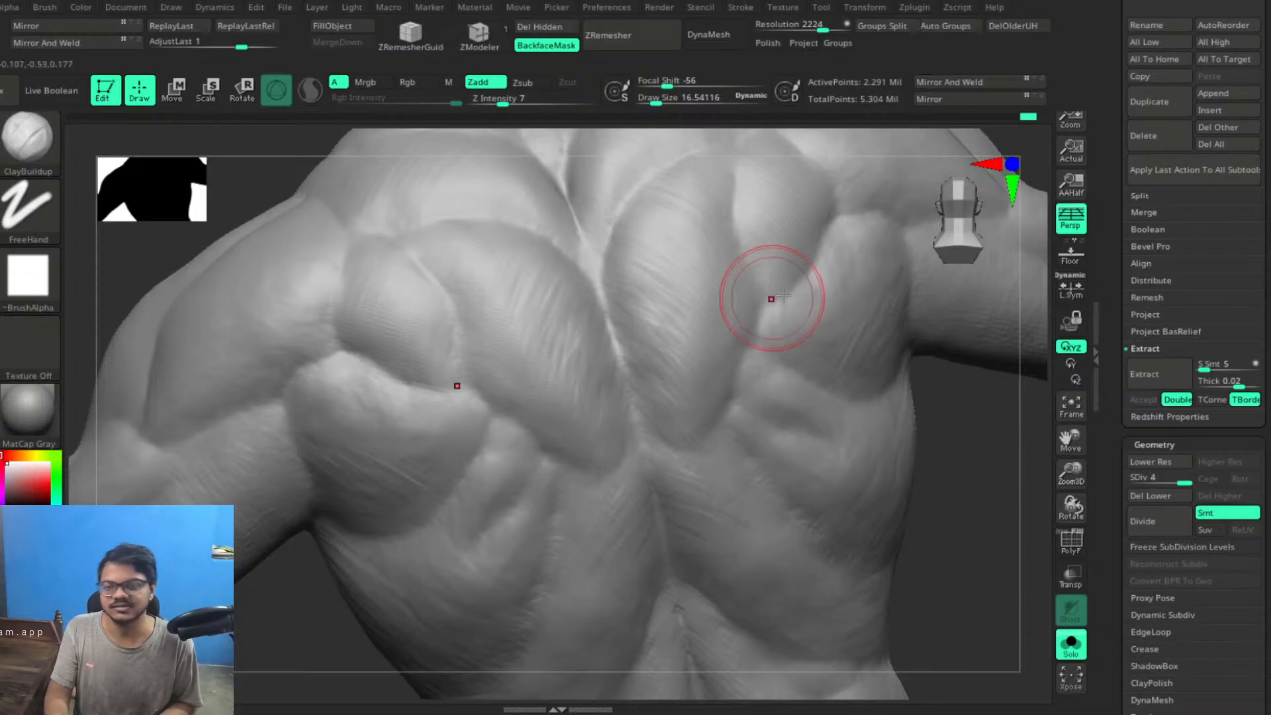
# Deepen the groove between the rear and side heads of the deltoid and build up the volumes around it
pyautogui.moveTo(541, 430)
pyautogui.mouseDown(button='right')
pyautogui.moveTo(562, 439)
pyautogui.moveTo(589, 391)
pyautogui.moveTo(653, 374)
pyautogui.mouseUp(button='right')
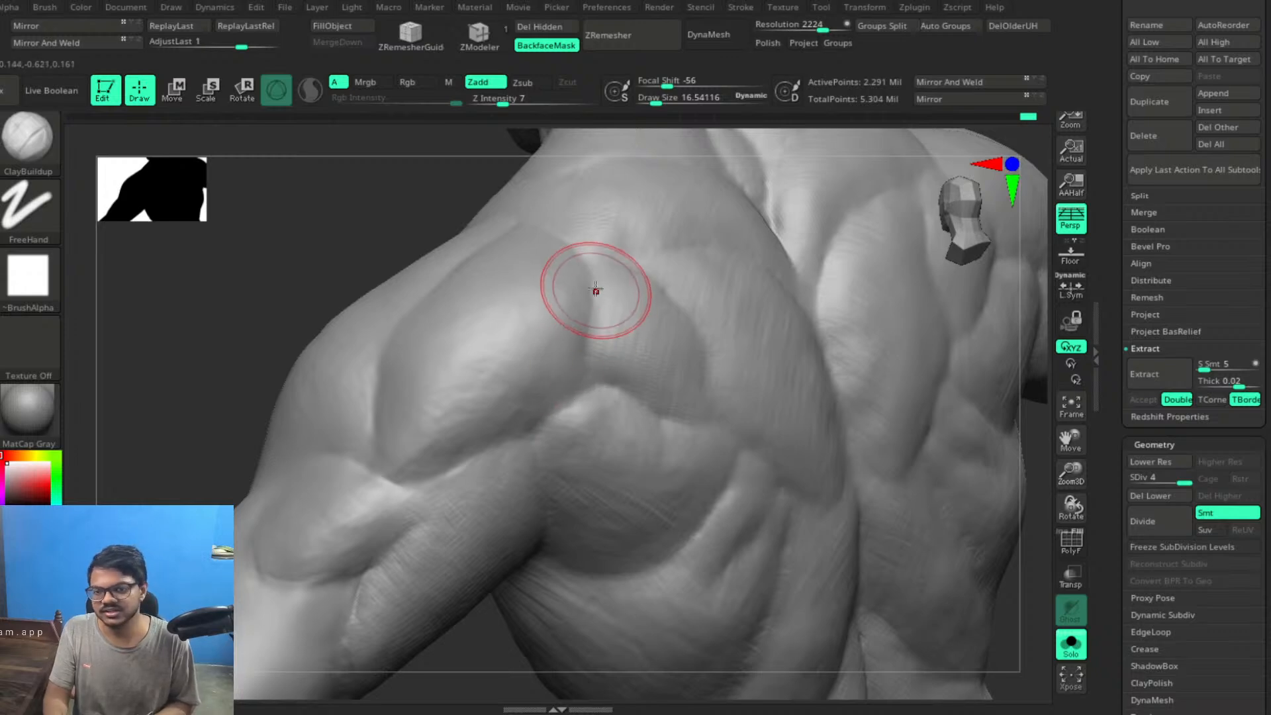
pyautogui.moveTo(612, 303)
pyautogui.keyDown('alt'); pyautogui.mouseDown(button='right')
pyautogui.moveTo(703, 357)
pyautogui.moveTo(690, 391)
pyautogui.mouseUp(button='right'); pyautogui.keyUp('alt')
pyautogui.moveTo(667, 270)
pyautogui.mouseDown(button='right')
pyautogui.moveTo(706, 351)
pyautogui.moveTo(682, 330)
pyautogui.moveTo(636, 358)
pyautogui.mouseUp(button='right')
pyautogui.moveTo(622, 353)
pyautogui.mouseDown()
pyautogui.moveTo(612, 367)
pyautogui.moveTo(676, 342)
pyautogui.mouseUp()
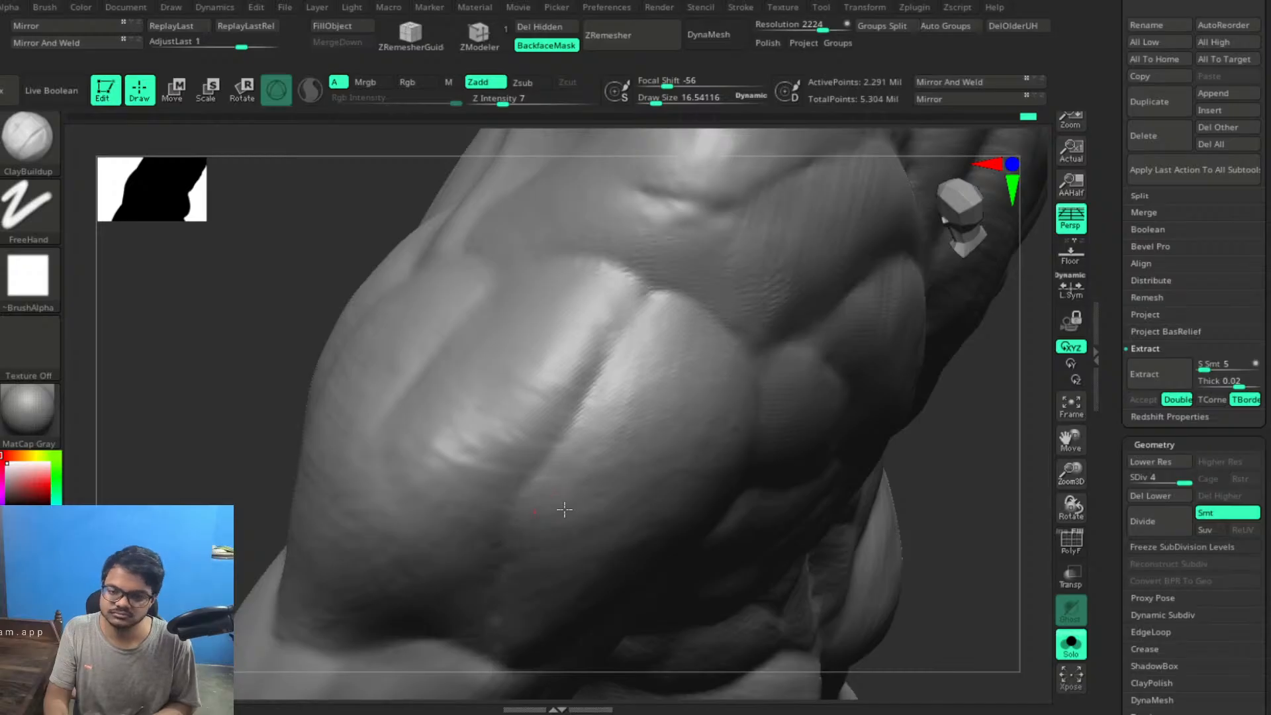
pyautogui.moveTo(678, 451)
pyautogui.mouseDown(button='right')
pyautogui.moveTo(672, 394)
pyautogui.moveTo(595, 454)
pyautogui.mouseUp(button='right')
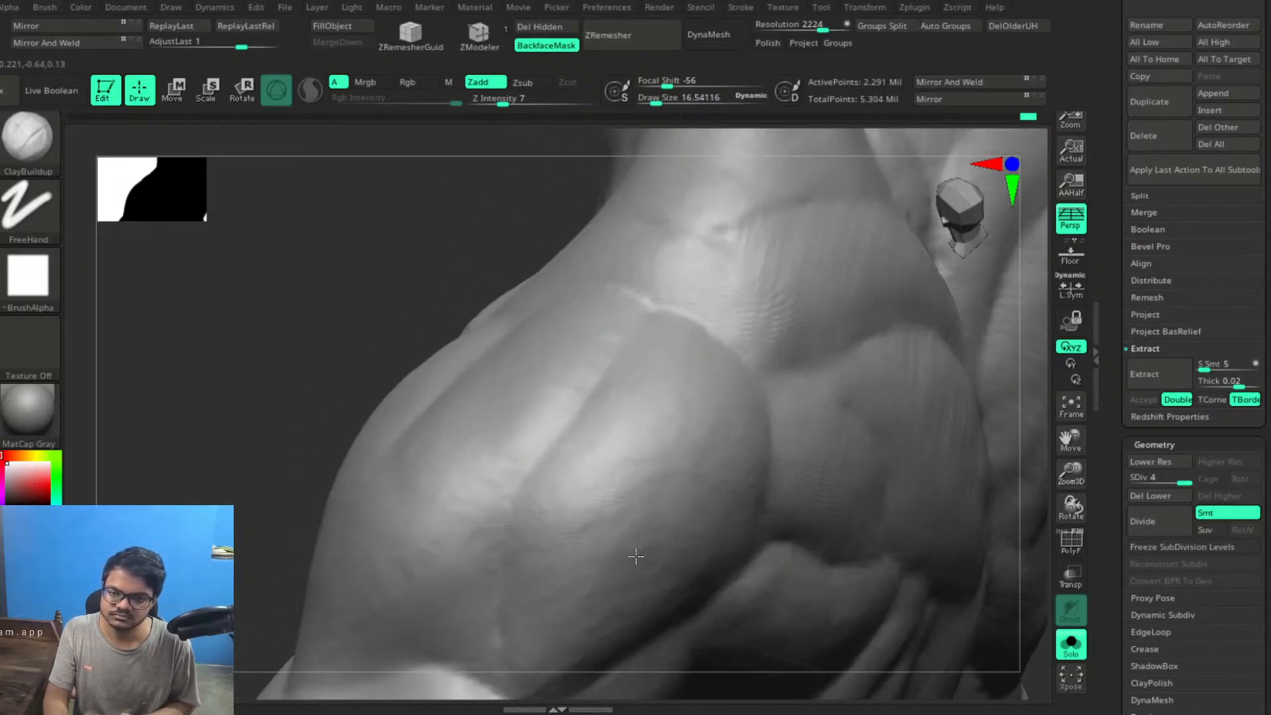
# Shape the lower end of the rear deltoid where it meets the triceps and build up its bulge
pyautogui.moveTo(732, 510); pyautogui.dragTo(695, 369, button='right')
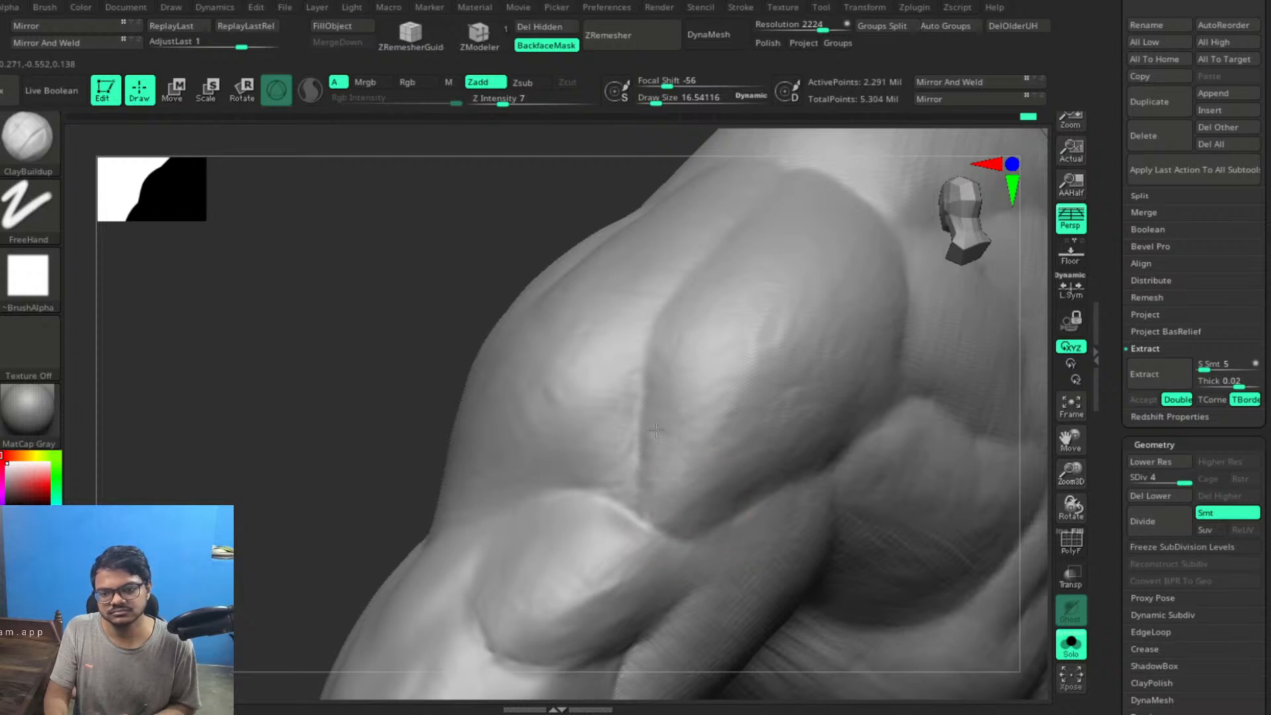
pyautogui.moveTo(656, 430); pyautogui.dragTo(668, 454)
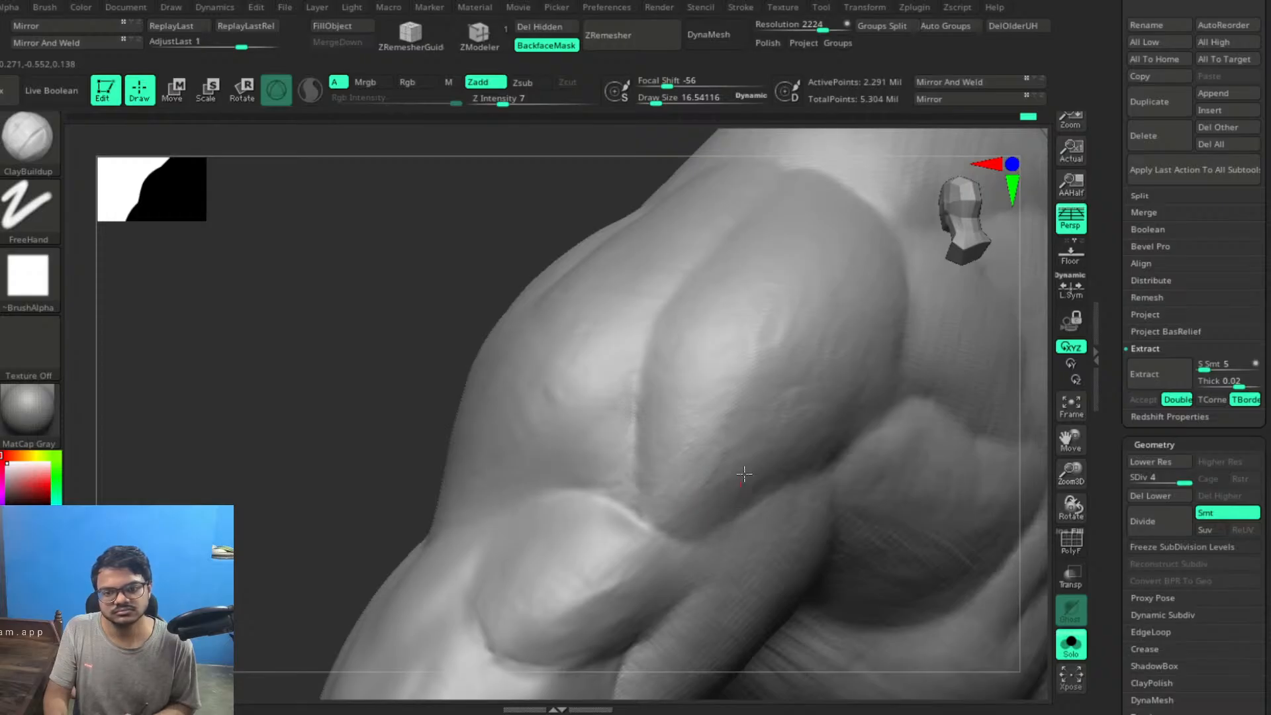
pyautogui.moveTo(743, 464); pyautogui.dragTo(803, 496, button='right')
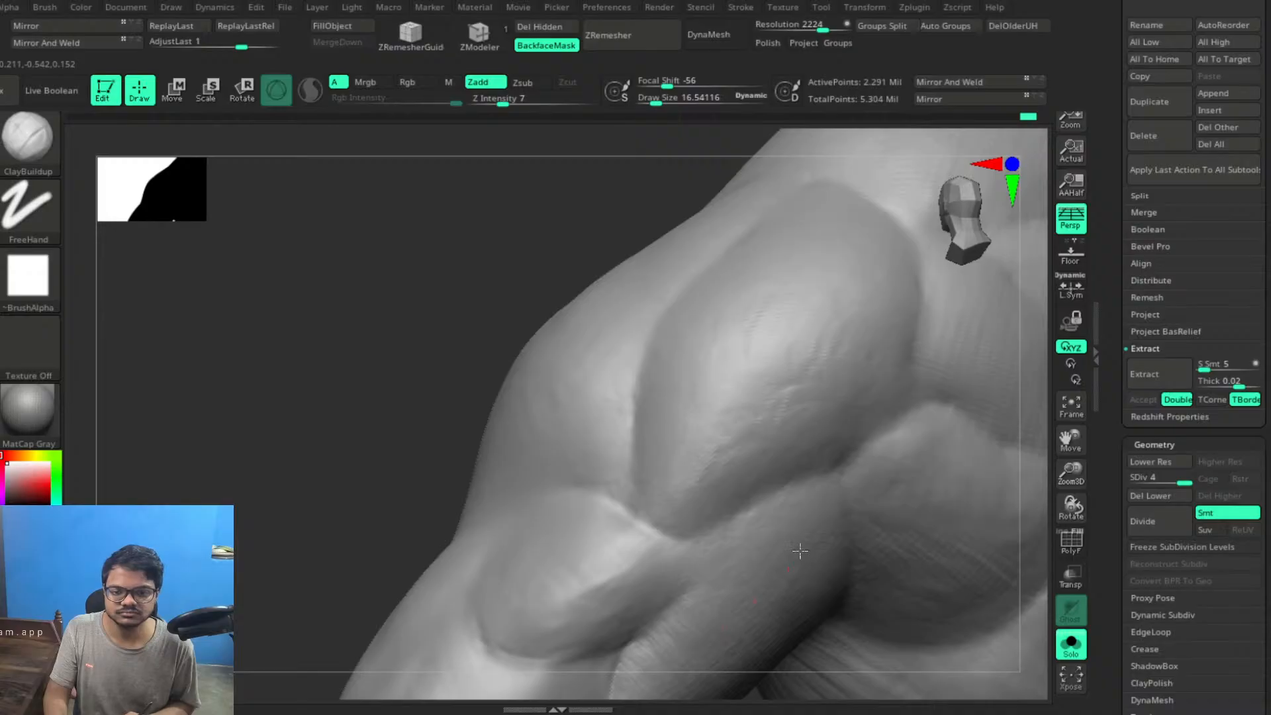
pyautogui.moveTo(667, 468)
pyautogui.mouseDown(button='right')
pyautogui.moveTo(685, 455)
pyautogui.moveTo(681, 496)
pyautogui.mouseUp(button='right')
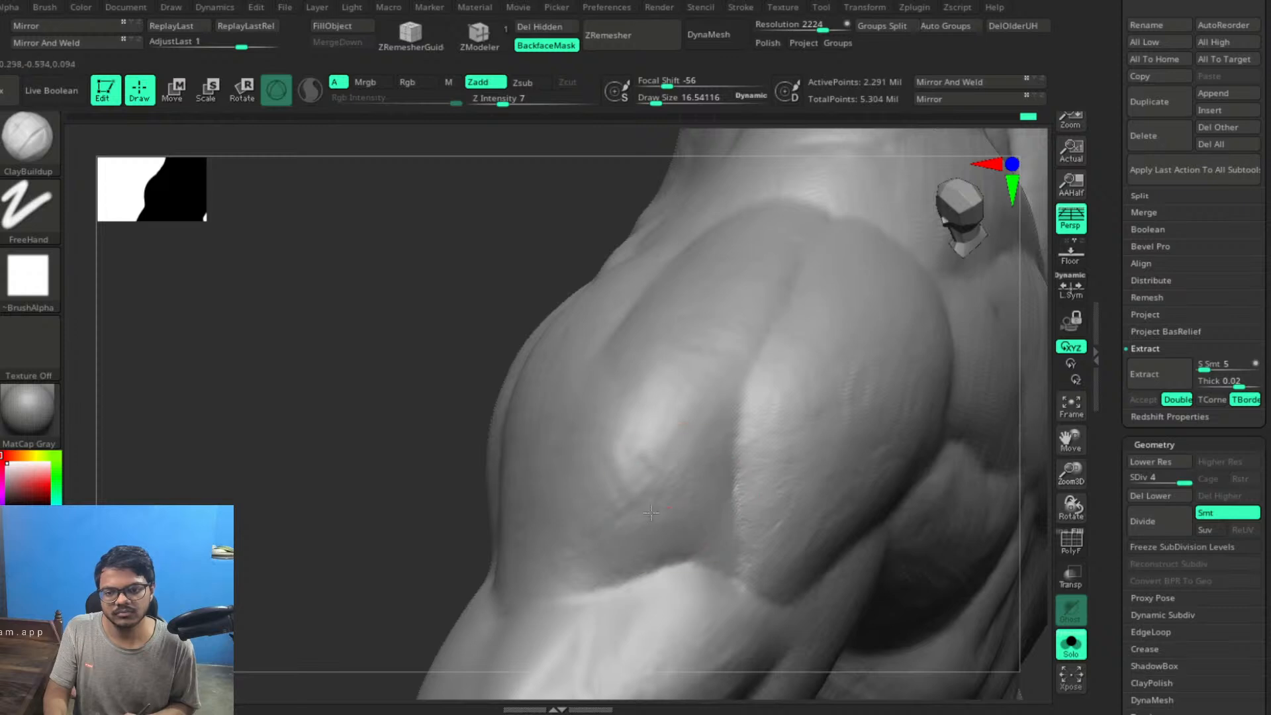
# Build up the side head of the deltoid and define its tapered lower edge above the upper arm
pyautogui.moveTo(623, 513); pyautogui.dragTo(794, 499, button='right')
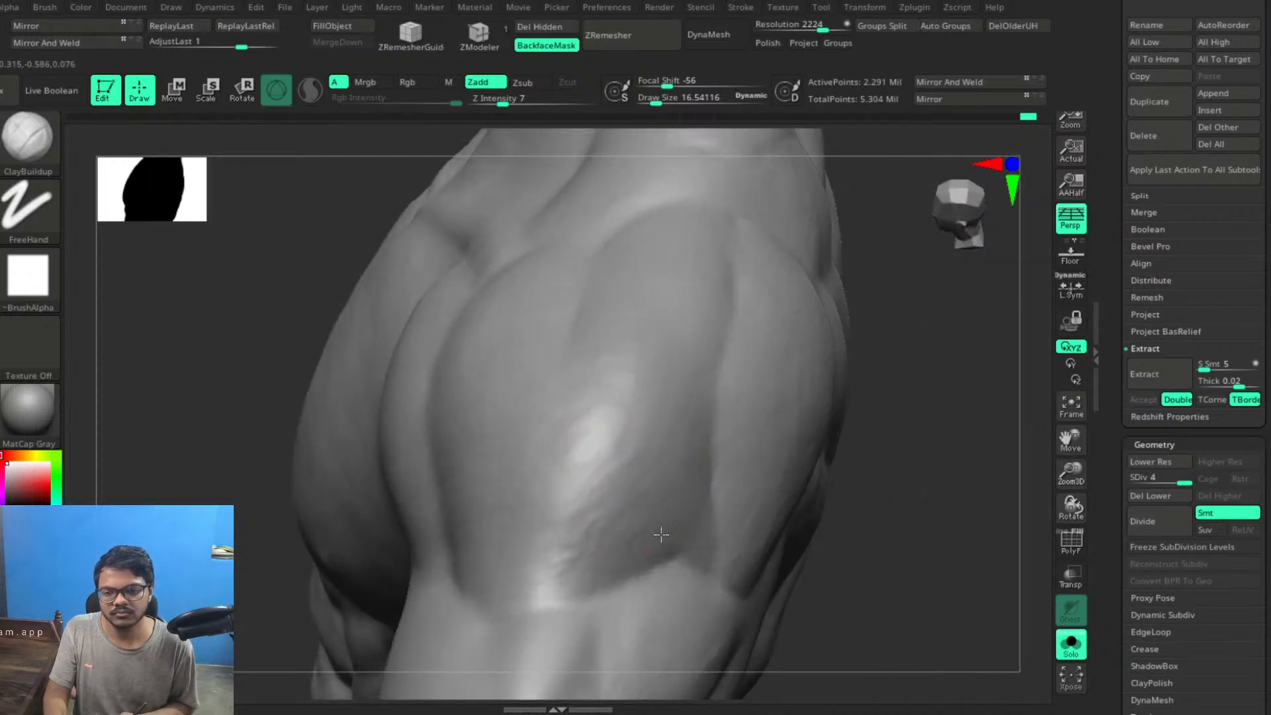
pyautogui.moveTo(582, 528); pyautogui.dragTo(598, 550, button='right')
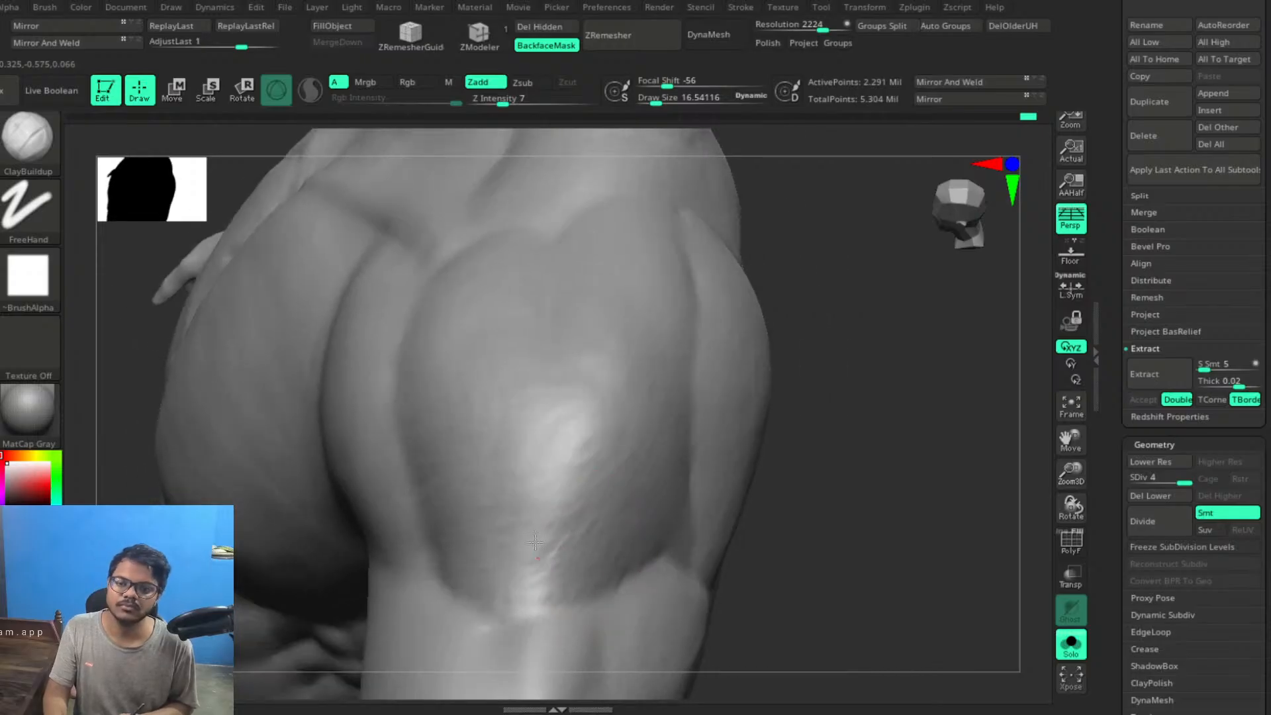
pyautogui.moveTo(553, 497); pyautogui.dragTo(556, 406, button='right')
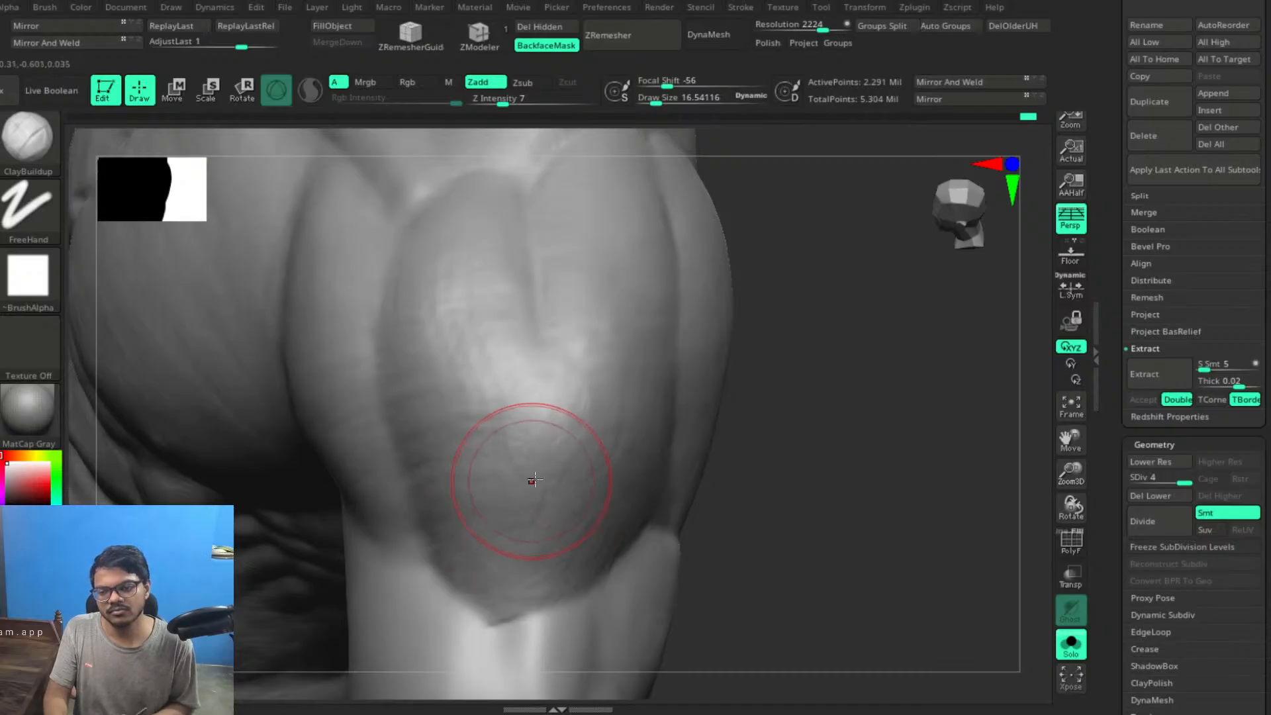
pyautogui.moveTo(530, 479)
pyautogui.mouseDown(button='right')
pyautogui.moveTo(579, 459)
pyautogui.moveTo(531, 454)
pyautogui.mouseUp(button='right')
# Split the front and top of the deltoid into distinct muscle bundles with ClayBuildup strokes below the collarbone
pyautogui.moveTo(563, 557); pyautogui.dragTo(533, 549)
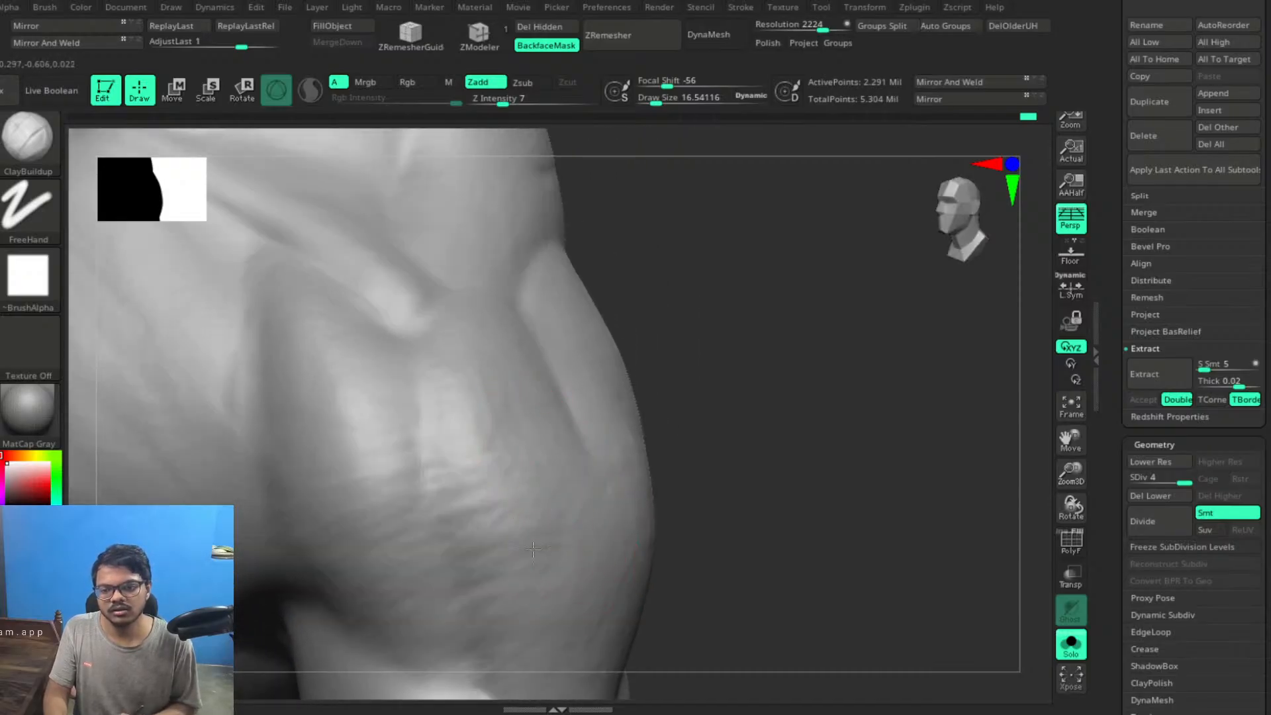
pyautogui.moveTo(487, 589)
pyautogui.mouseDown()
pyautogui.moveTo(485, 540)
pyautogui.moveTo(443, 447)
pyautogui.mouseUp()
pyautogui.moveTo(460, 381); pyautogui.dragTo(434, 351)
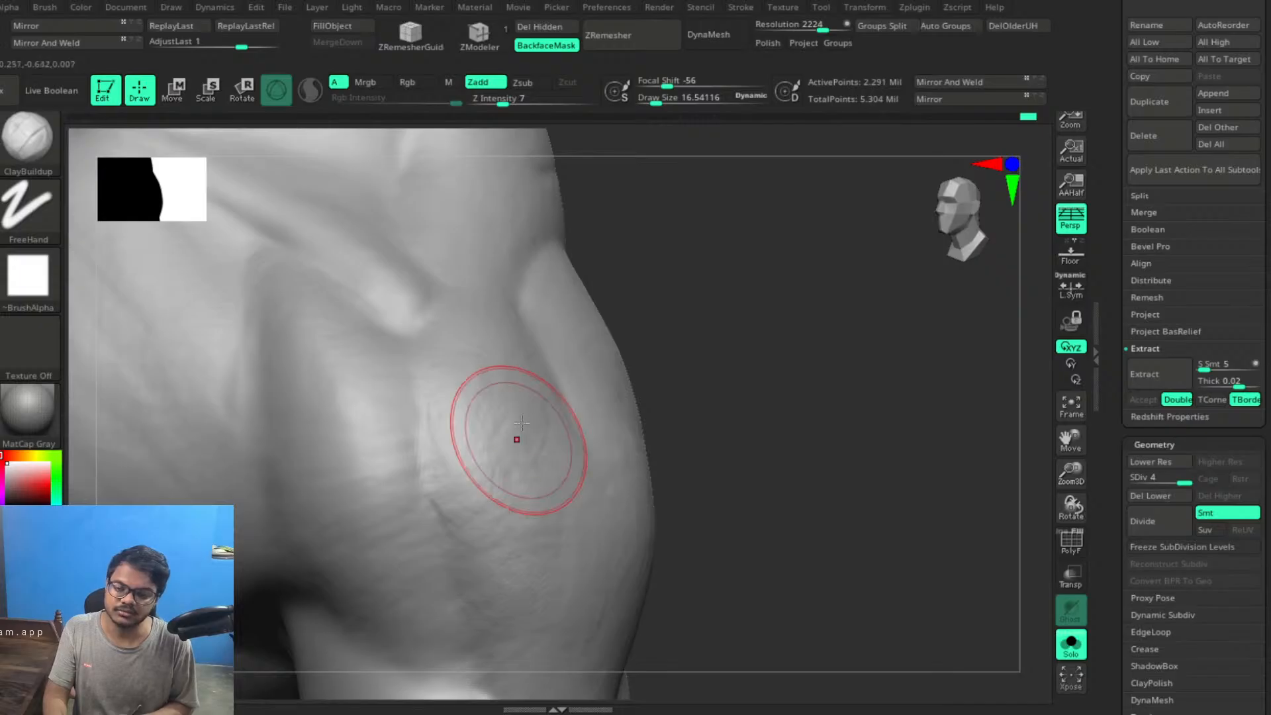
pyautogui.moveTo(558, 401)
pyautogui.mouseDown(button='right')
pyautogui.moveTo(548, 423)
pyautogui.moveTo(536, 411)
pyautogui.mouseUp(button='right')
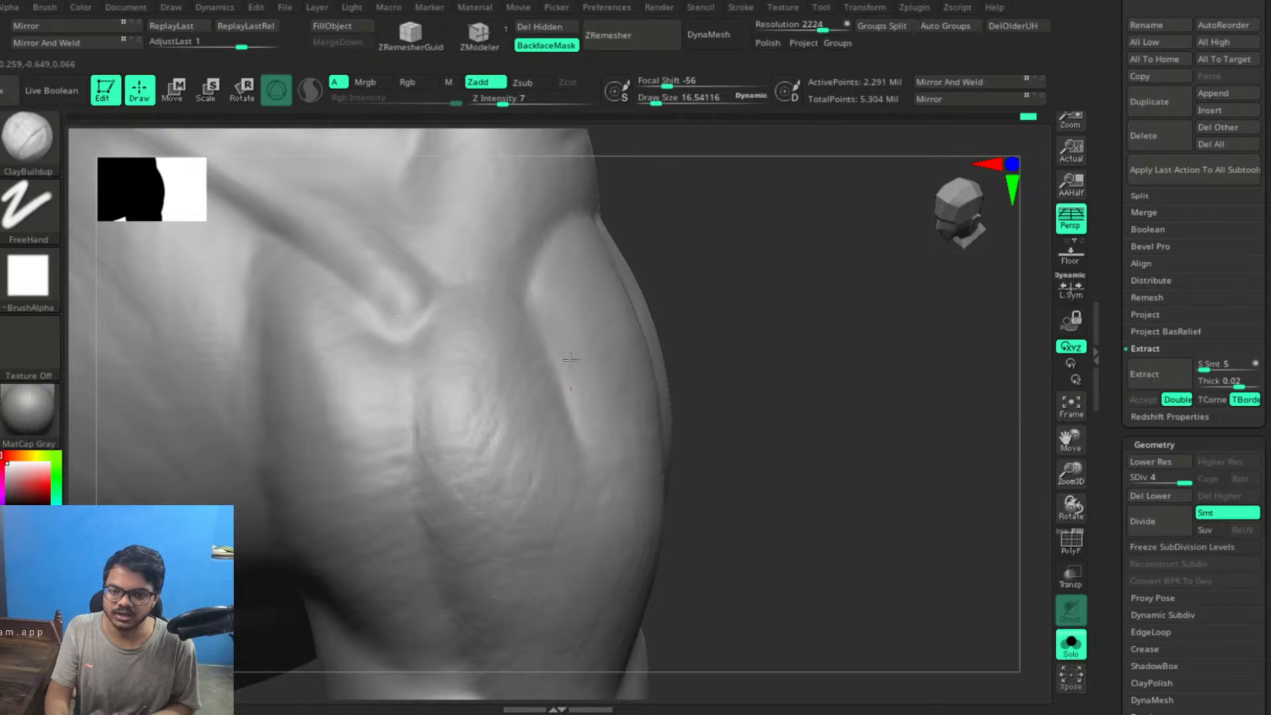
pyautogui.moveTo(783, 364); pyautogui.dragTo(566, 336)
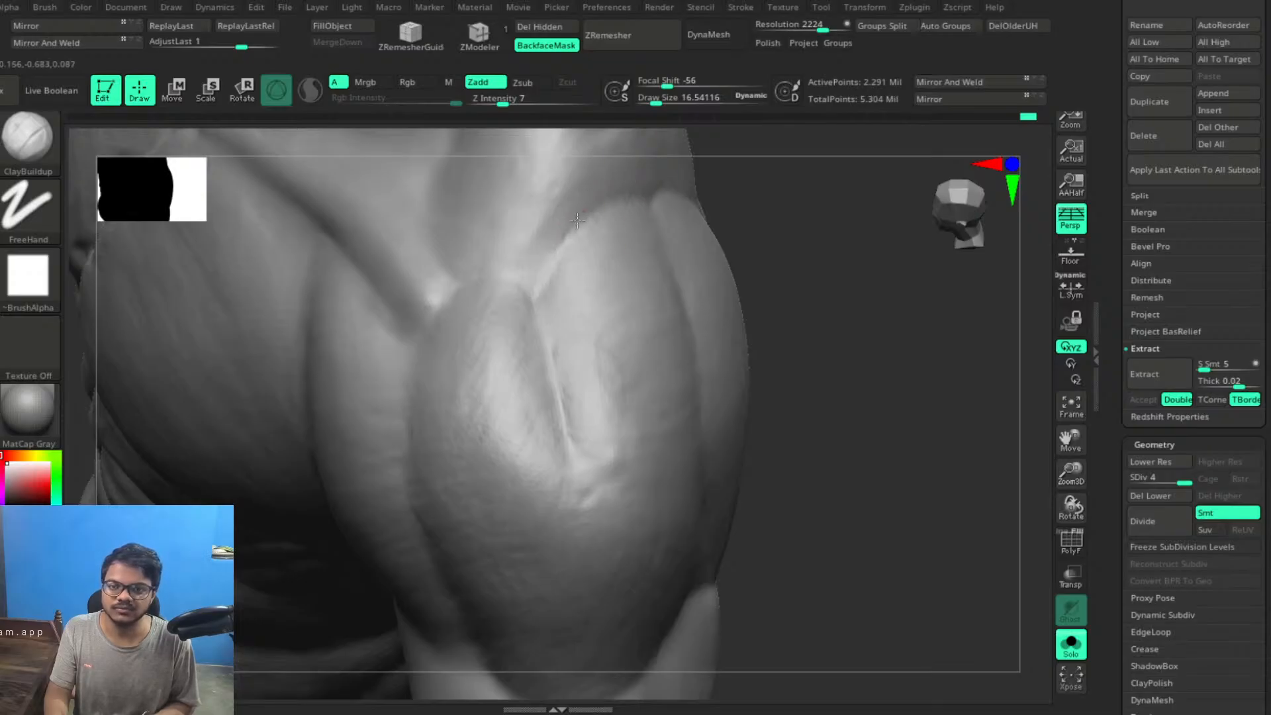
pyautogui.press('ctrl')
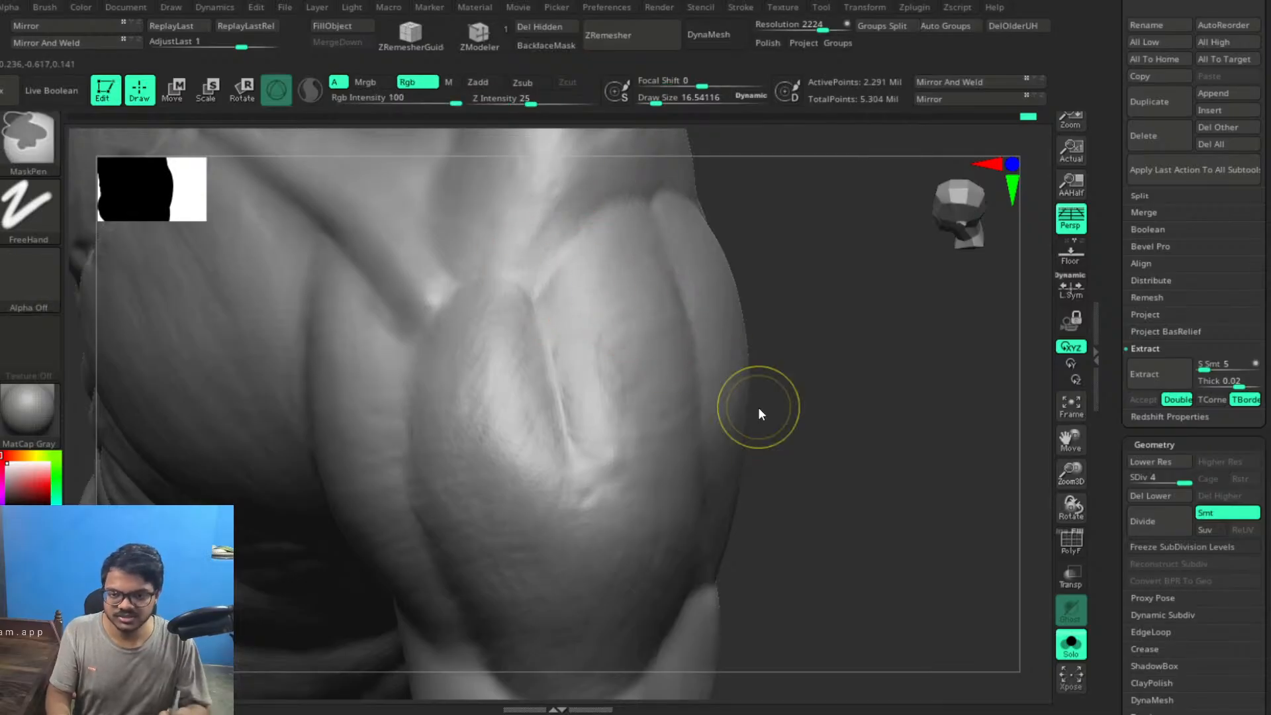
# Save the project over Kai_blockout.ZPR and switch the body's material to Longhi-sculpt
pyautogui.hotkey('ctrl', 's')
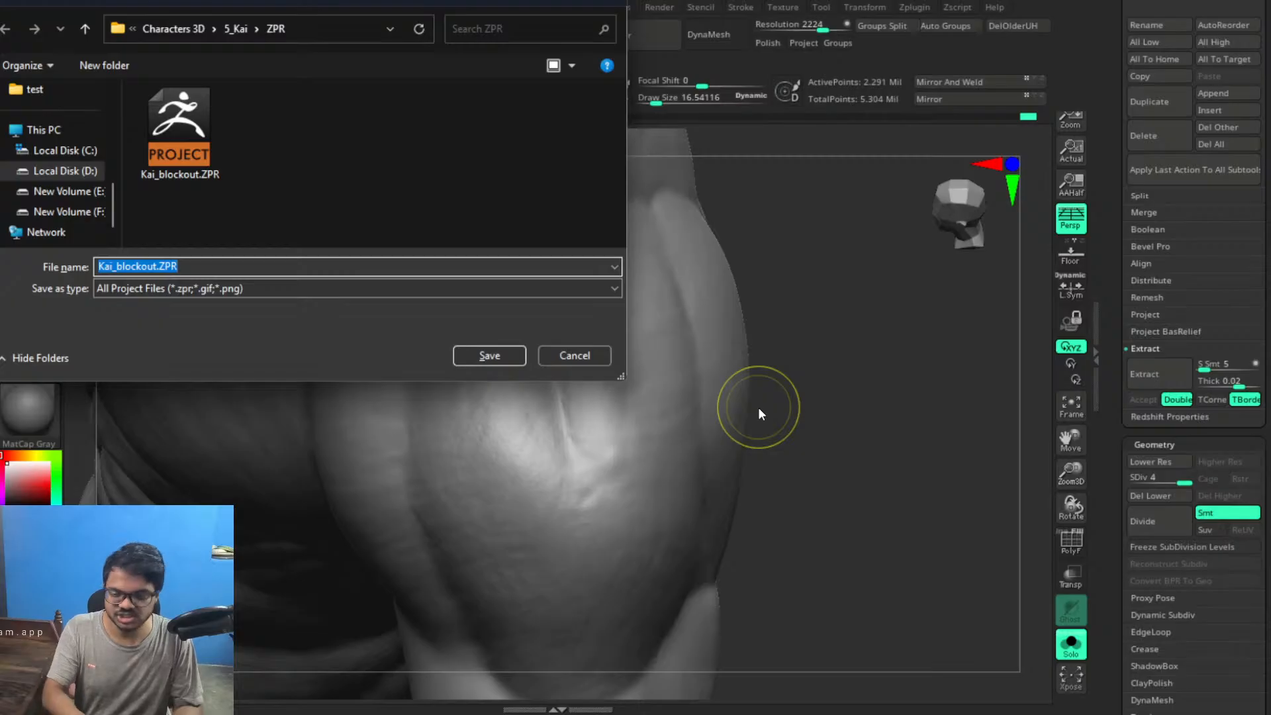
pyautogui.press('Return')
pyautogui.press('Left')
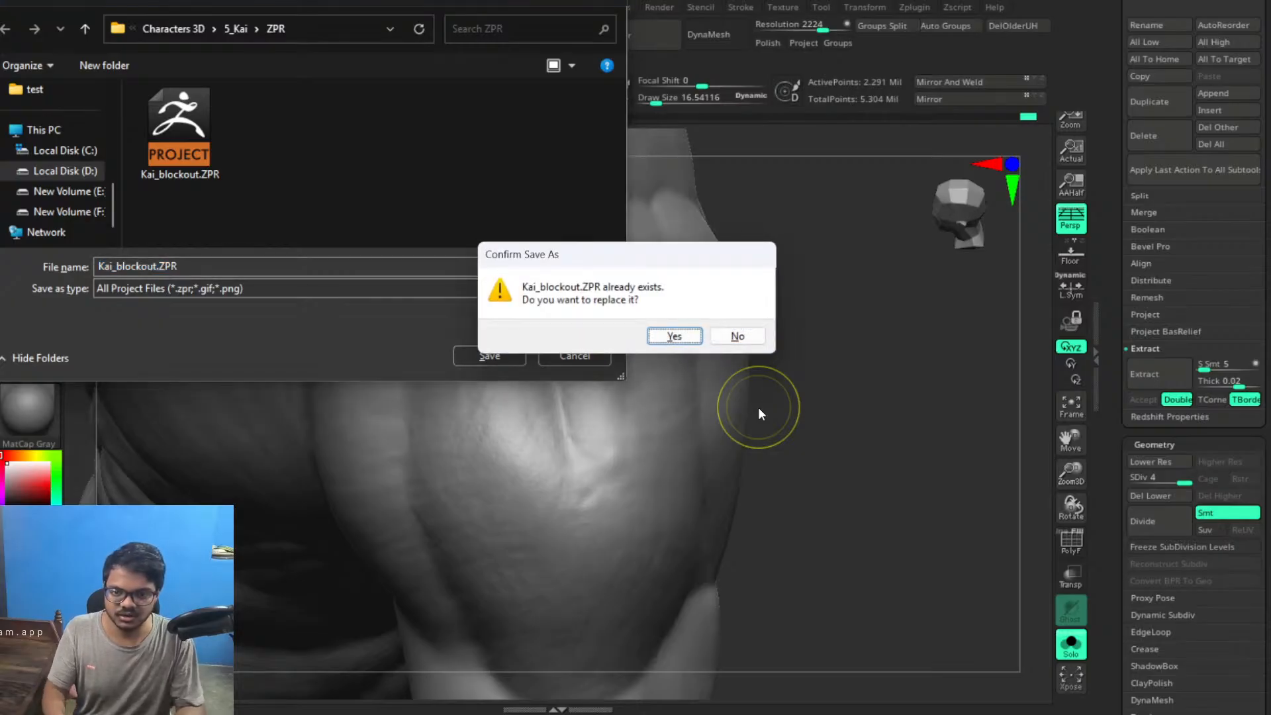
pyautogui.press('Return')
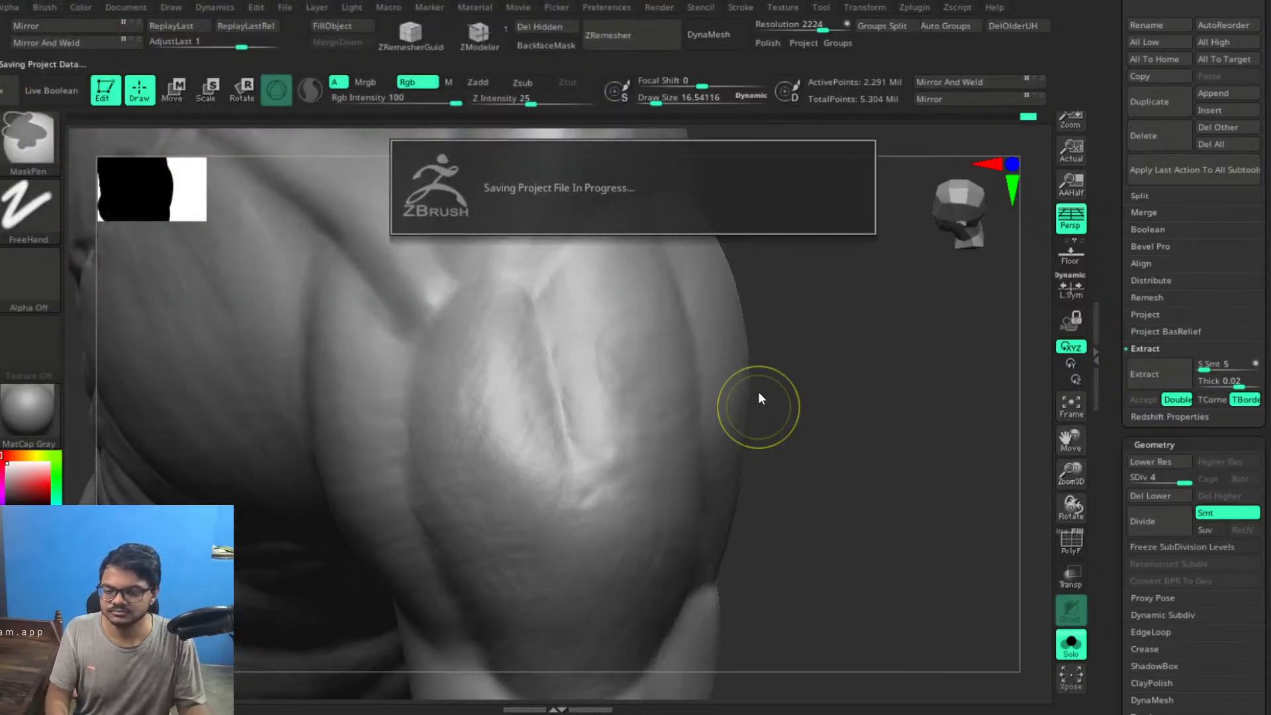
pyautogui.click(22, 419)
pyautogui.click(390, 212)
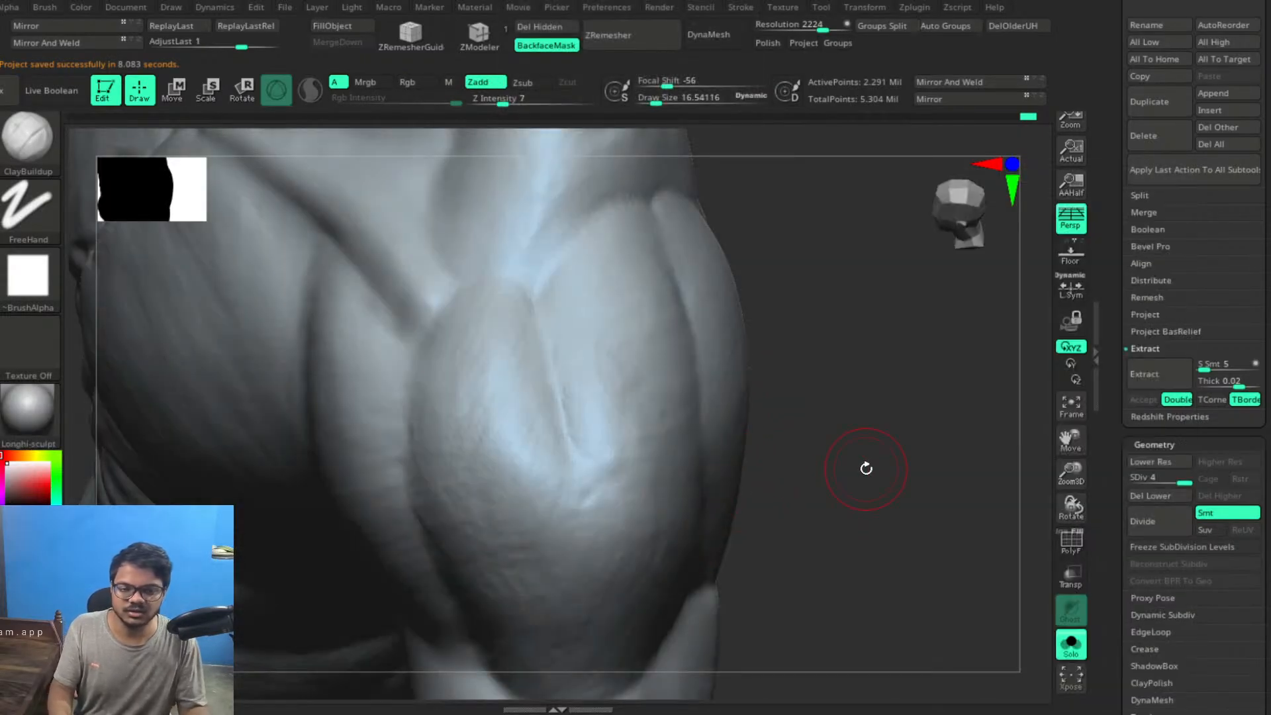
# Subdivide the body to level 5 and try fine ClayBuildup fibre strokes on the trapezius above the shoulder
pyautogui.press('ctrl')
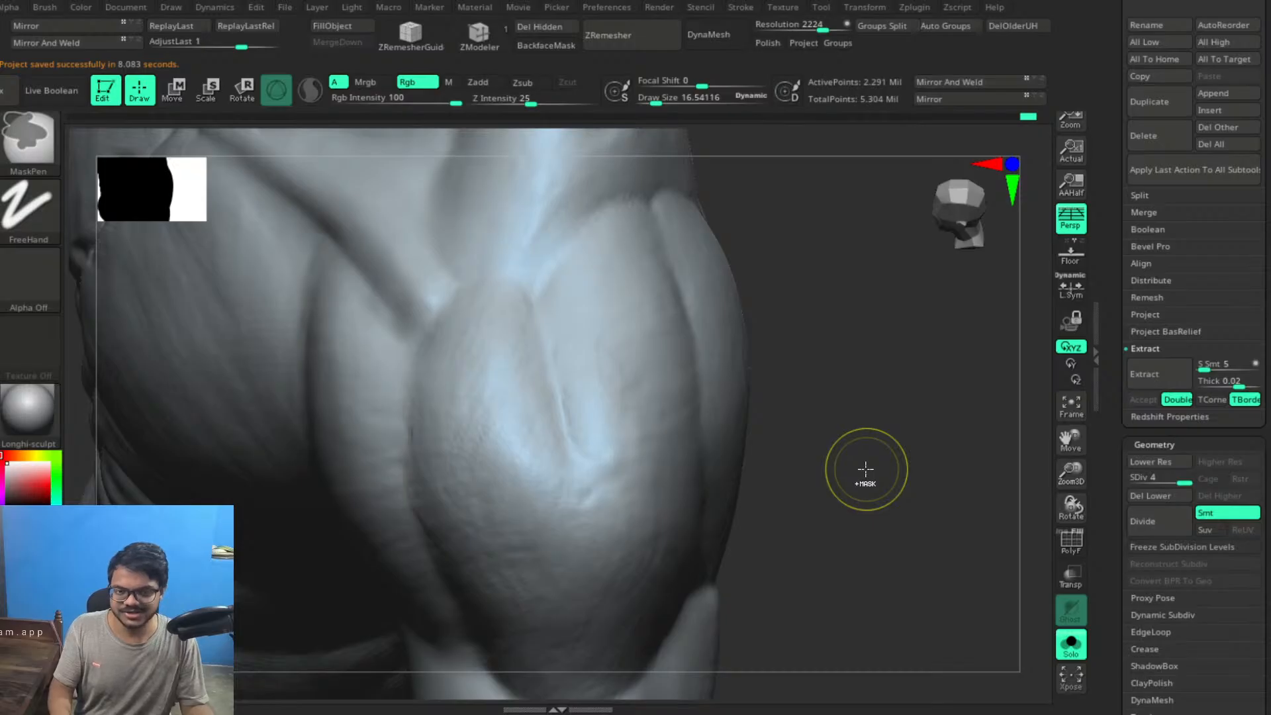
pyautogui.hotkey('ctrl', 'd')
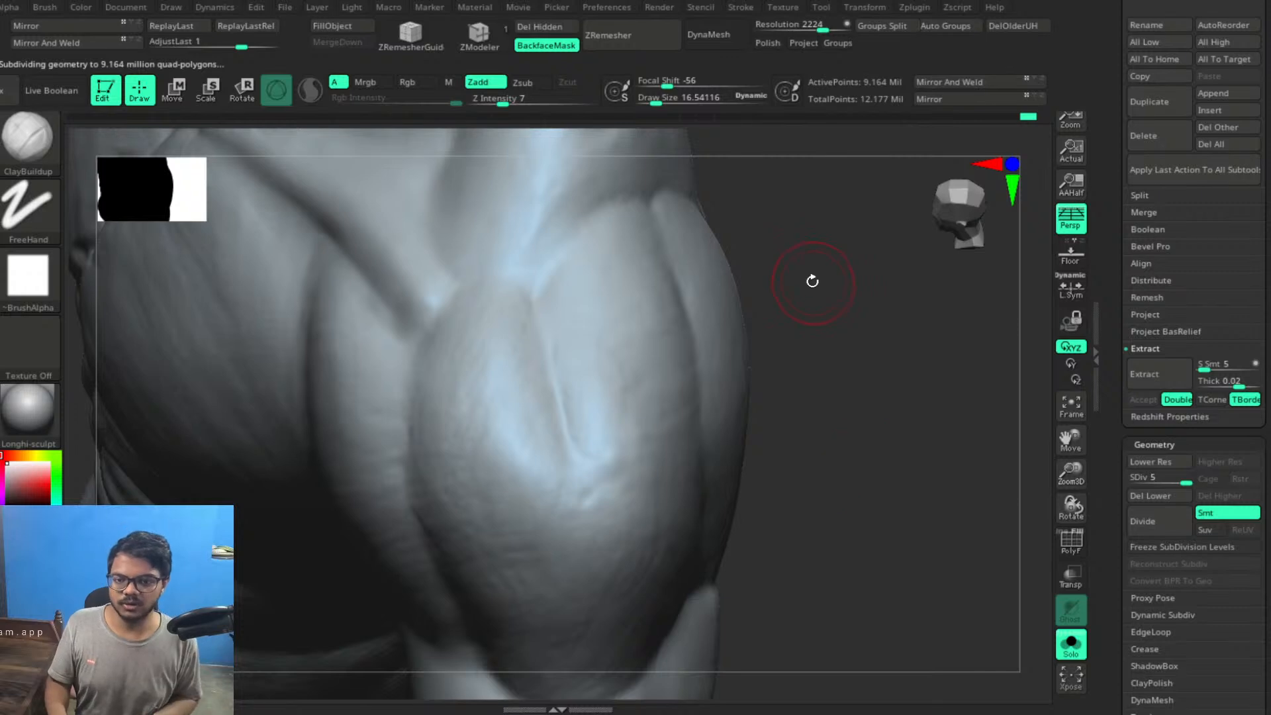
pyautogui.moveTo(887, 340)
pyautogui.mouseDown()
pyautogui.moveTo(889, 364)
pyautogui.moveTo(842, 307)
pyautogui.moveTo(868, 355)
pyautogui.moveTo(896, 318)
pyautogui.mouseUp()
pyautogui.moveTo(631, 291)
pyautogui.mouseDown()
pyautogui.moveTo(624, 325)
pyautogui.moveTo(604, 337)
pyautogui.mouseUp()
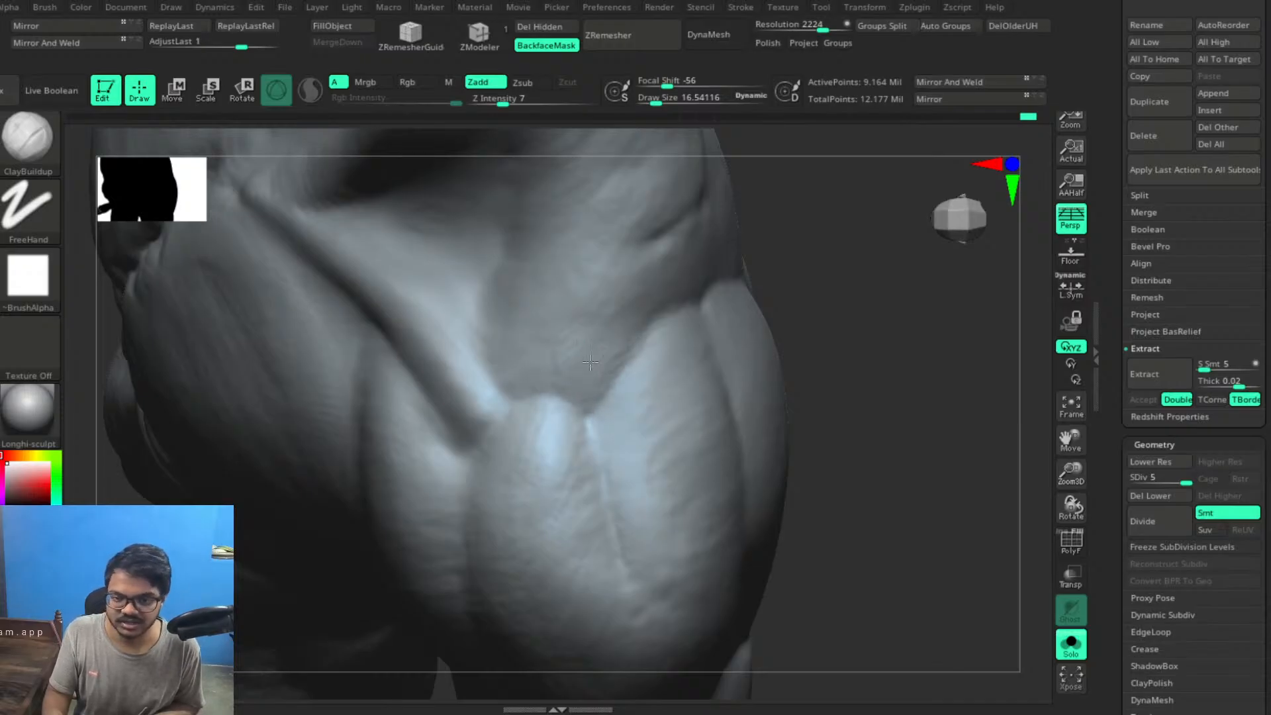
pyautogui.moveTo(590, 362)
pyautogui.mouseDown()
pyautogui.moveTo(599, 347)
pyautogui.moveTo(565, 358)
pyautogui.mouseUp()
pyautogui.moveTo(587, 307)
pyautogui.mouseDown()
pyautogui.moveTo(635, 311)
pyautogui.moveTo(645, 351)
pyautogui.moveTo(619, 394)
pyautogui.moveTo(542, 341)
pyautogui.mouseUp()
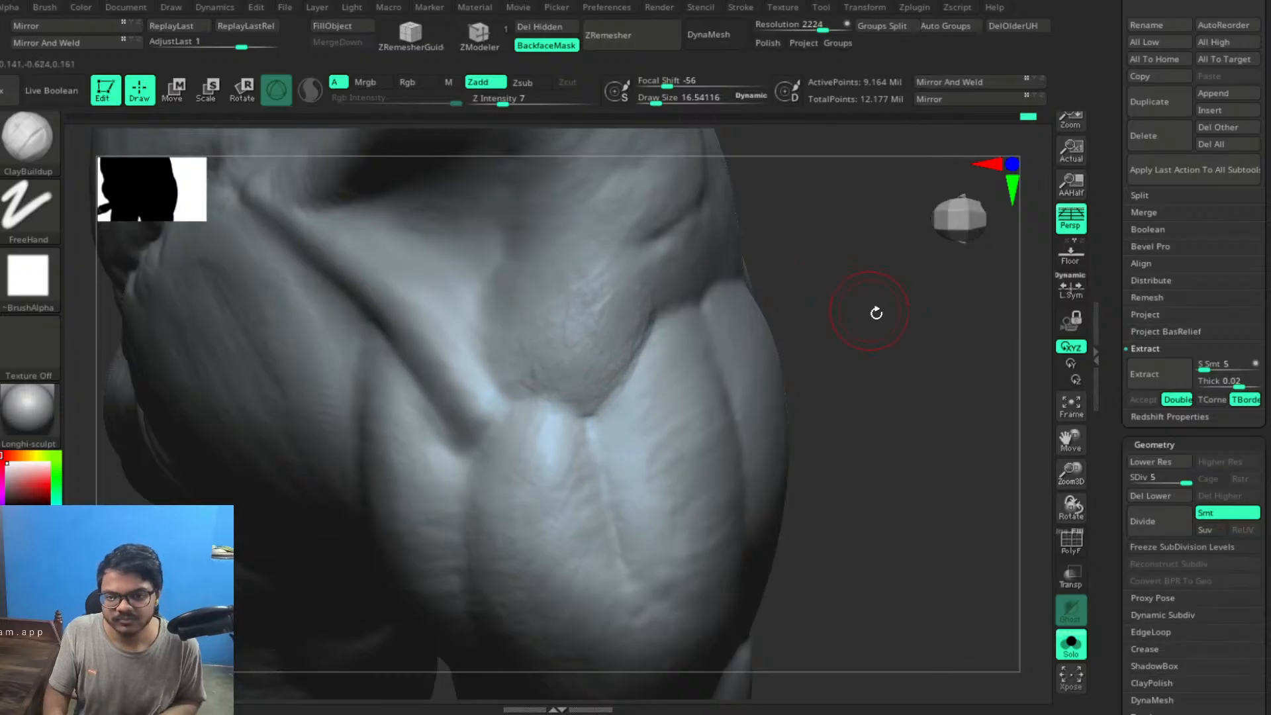
pyautogui.keyDown('alt'); pyautogui.moveTo(913, 335); pyautogui.dragTo(987, 424); pyautogui.keyUp('alt')
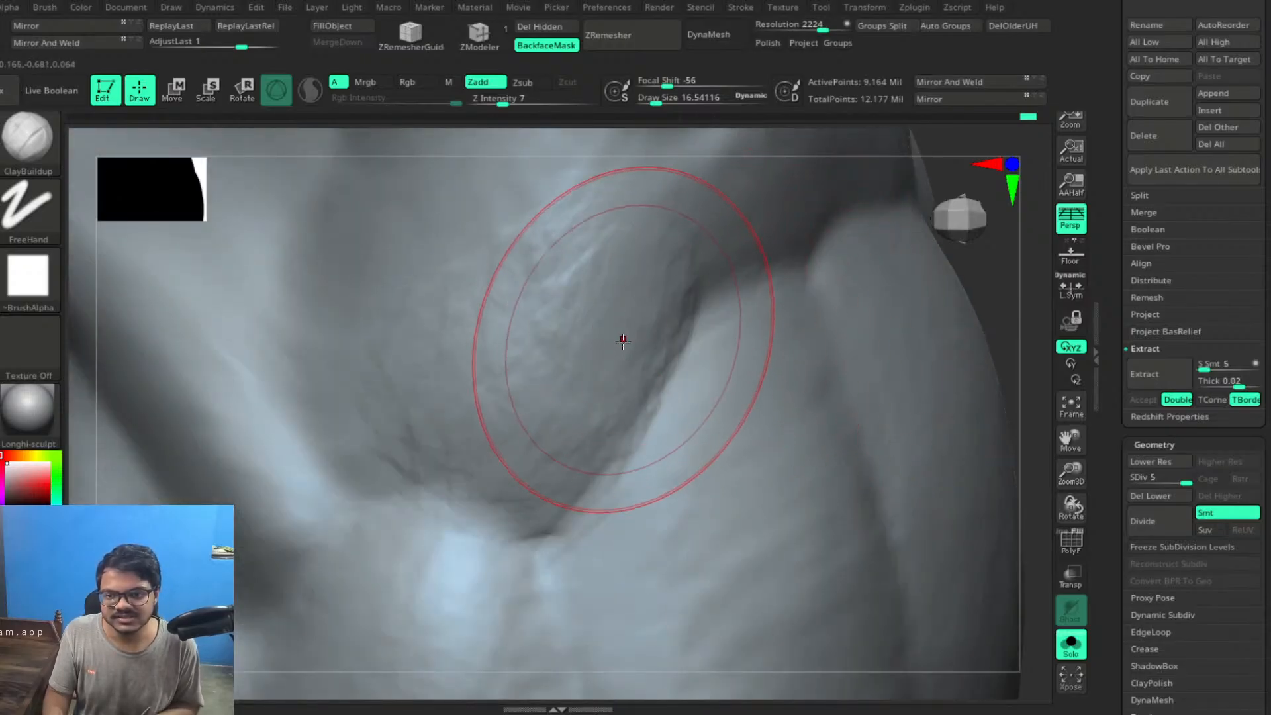
pyautogui.moveTo(642, 414)
pyautogui.mouseDown(button='right')
pyautogui.moveTo(635, 366)
pyautogui.moveTo(675, 417)
pyautogui.mouseUp(button='right')
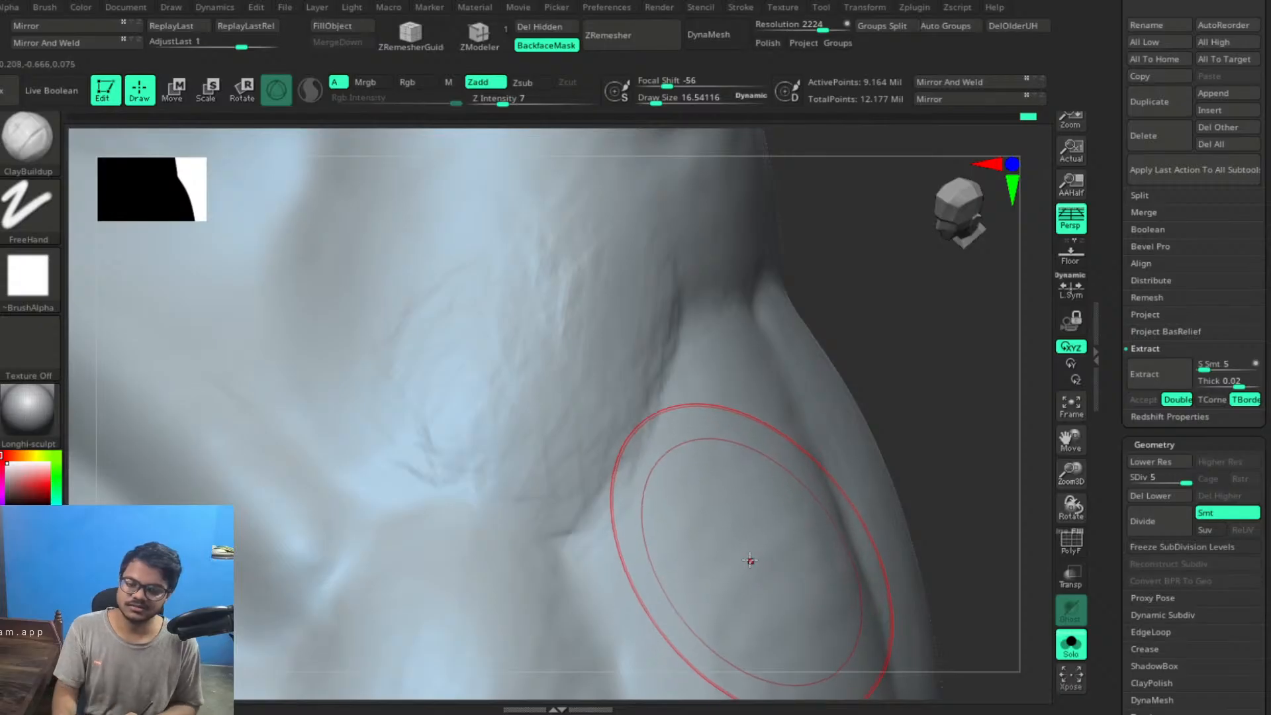
# Undo the trapezius test strokes and the subdivision to level 5
pyautogui.press('ctrl')
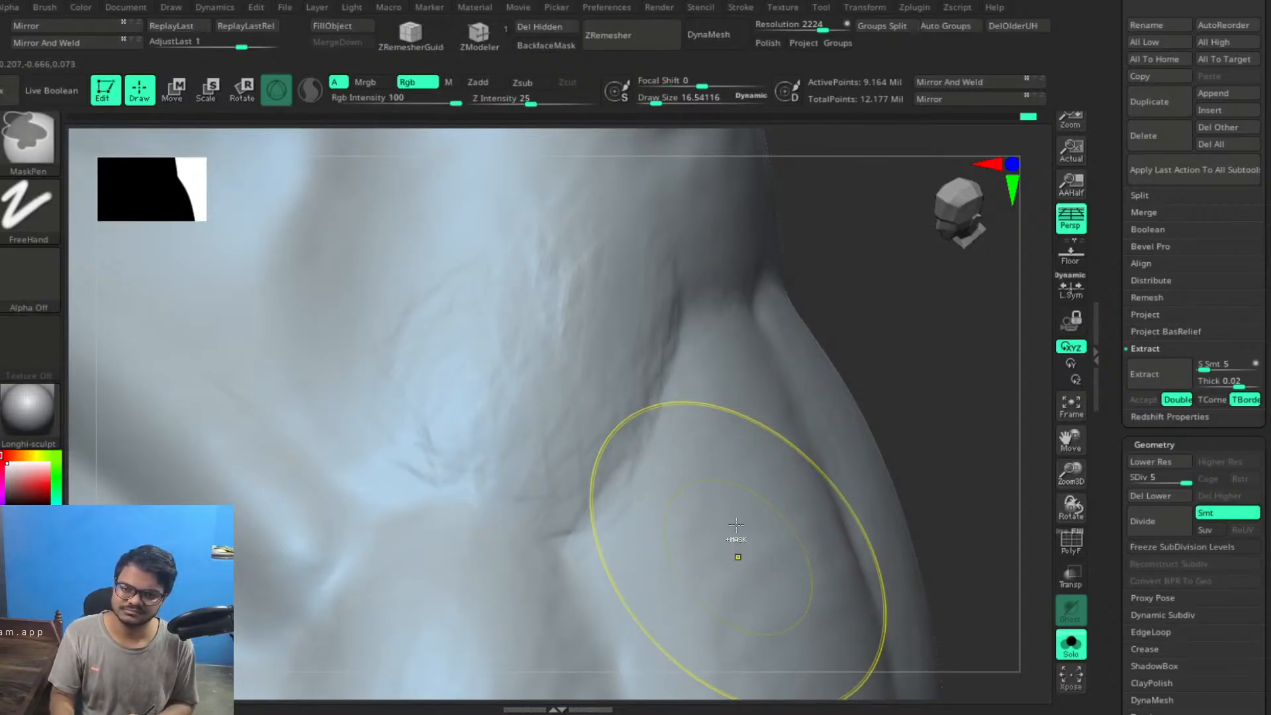
pyautogui.press('ctrl')
pyautogui.hotkey('shift', 'd')
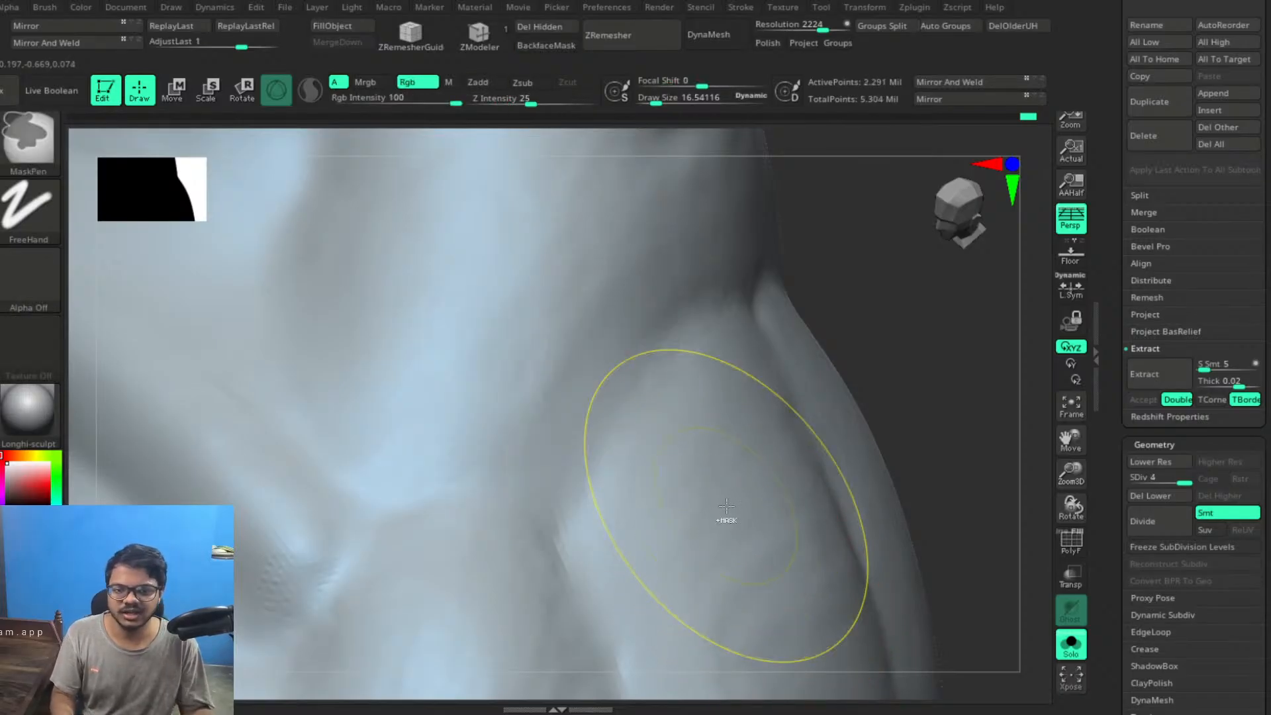
# Build up the front head of the deltoid below the outer end of the collarbone with ClayBuildup at draw size 12.54
pyautogui.moveTo(722, 503)
pyautogui.mouseDown(button='right')
pyautogui.moveTo(615, 396)
pyautogui.moveTo(644, 519)
pyautogui.moveTo(695, 516)
pyautogui.moveTo(673, 534)
pyautogui.mouseUp(button='right')
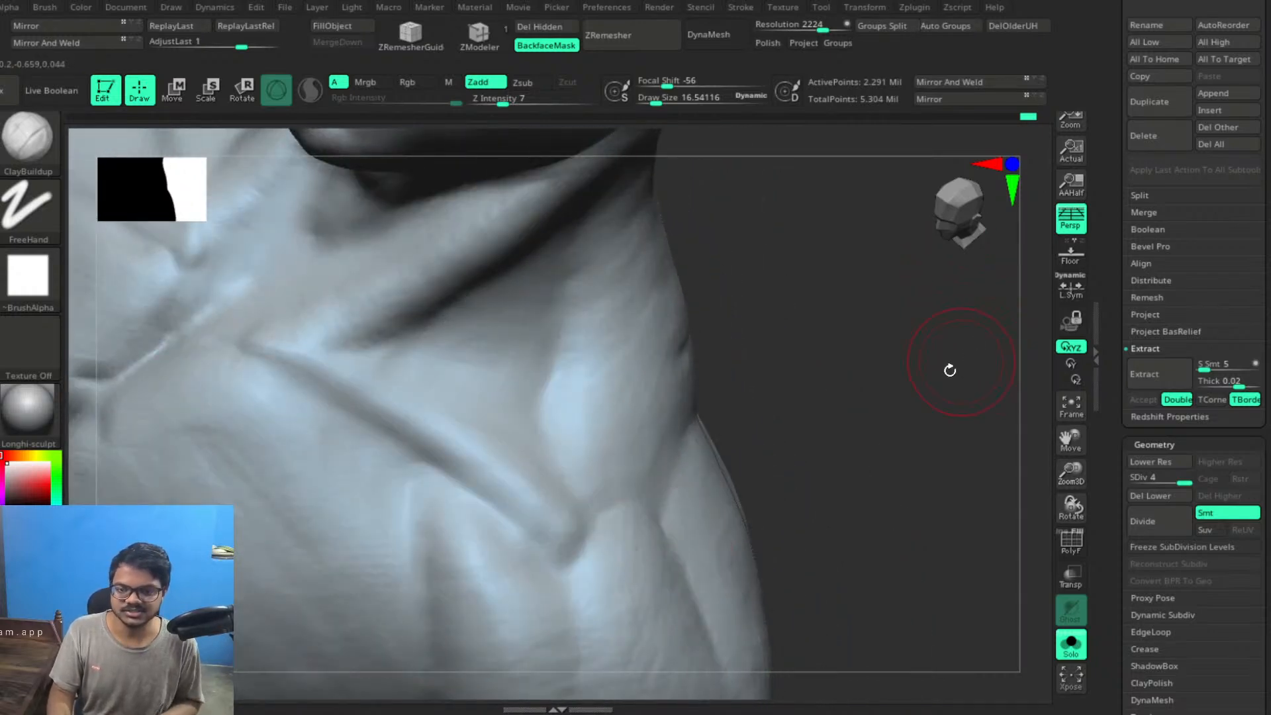
pyautogui.moveTo(951, 369)
pyautogui.mouseDown(button='right')
pyautogui.moveTo(913, 420)
pyautogui.moveTo(933, 373)
pyautogui.moveTo(926, 381)
pyautogui.mouseUp(button='right')
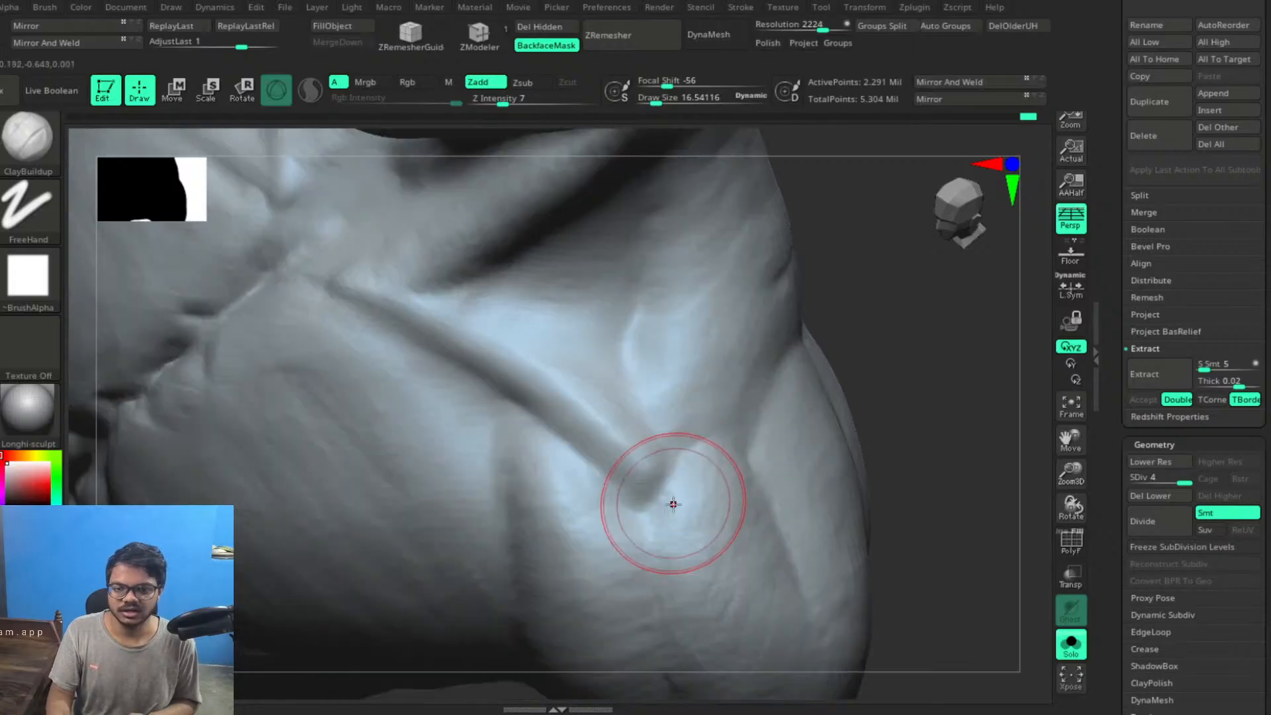
pyautogui.moveTo(622, 521)
pyautogui.mouseDown()
pyautogui.moveTo(617, 507)
pyautogui.moveTo(639, 535)
pyautogui.moveTo(599, 519)
pyautogui.moveTo(543, 462)
pyautogui.mouseUp()
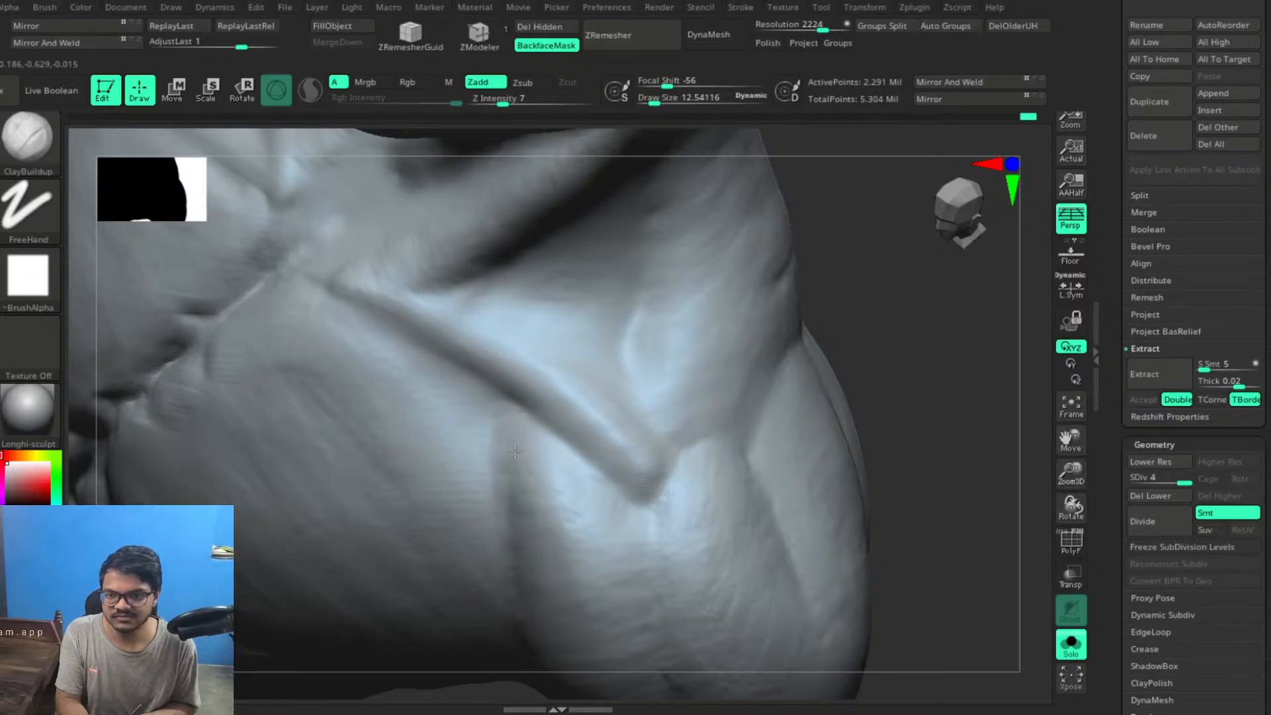
pyautogui.moveTo(914, 368); pyautogui.dragTo(581, 440)
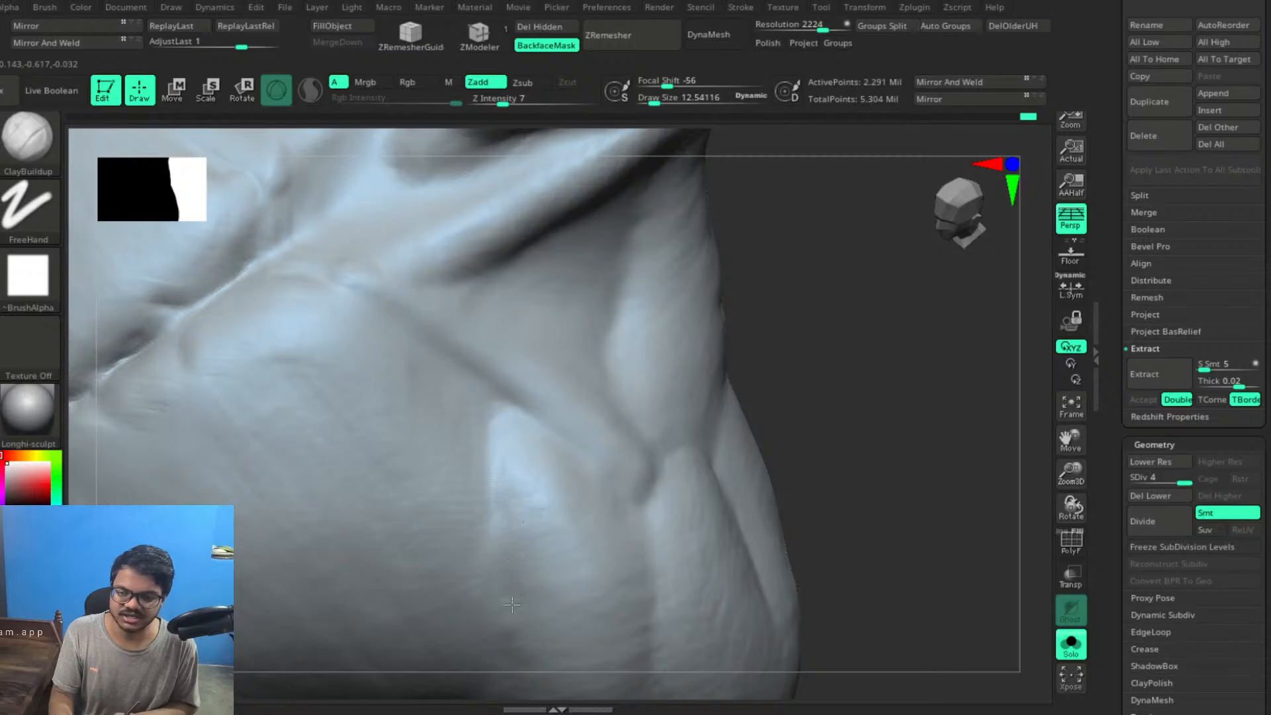
pyautogui.moveTo(900, 463)
pyautogui.mouseDown()
pyautogui.moveTo(877, 448)
pyautogui.moveTo(876, 397)
pyautogui.moveTo(889, 414)
pyautogui.moveTo(581, 398)
pyautogui.mouseUp()
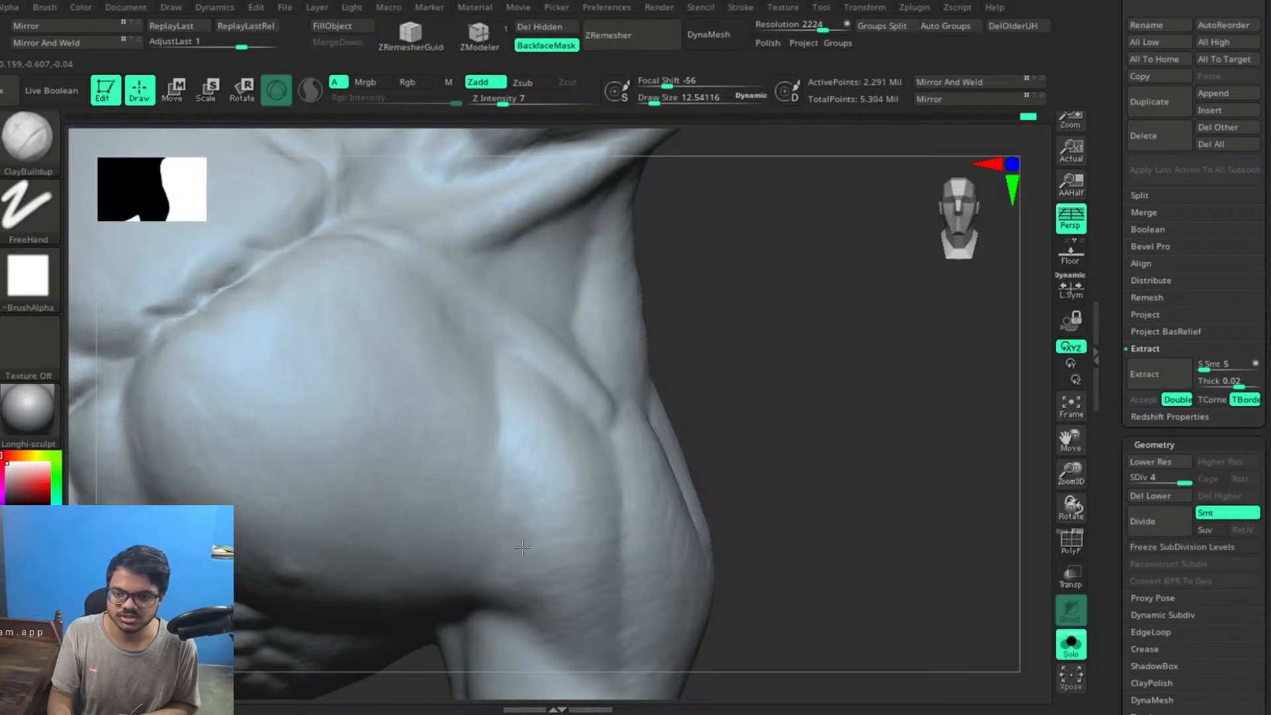
# Define the boundary between the pectoral and the front deltoid down to the armpit, and smooth the transition
pyautogui.moveTo(874, 419); pyautogui.dragTo(553, 525)
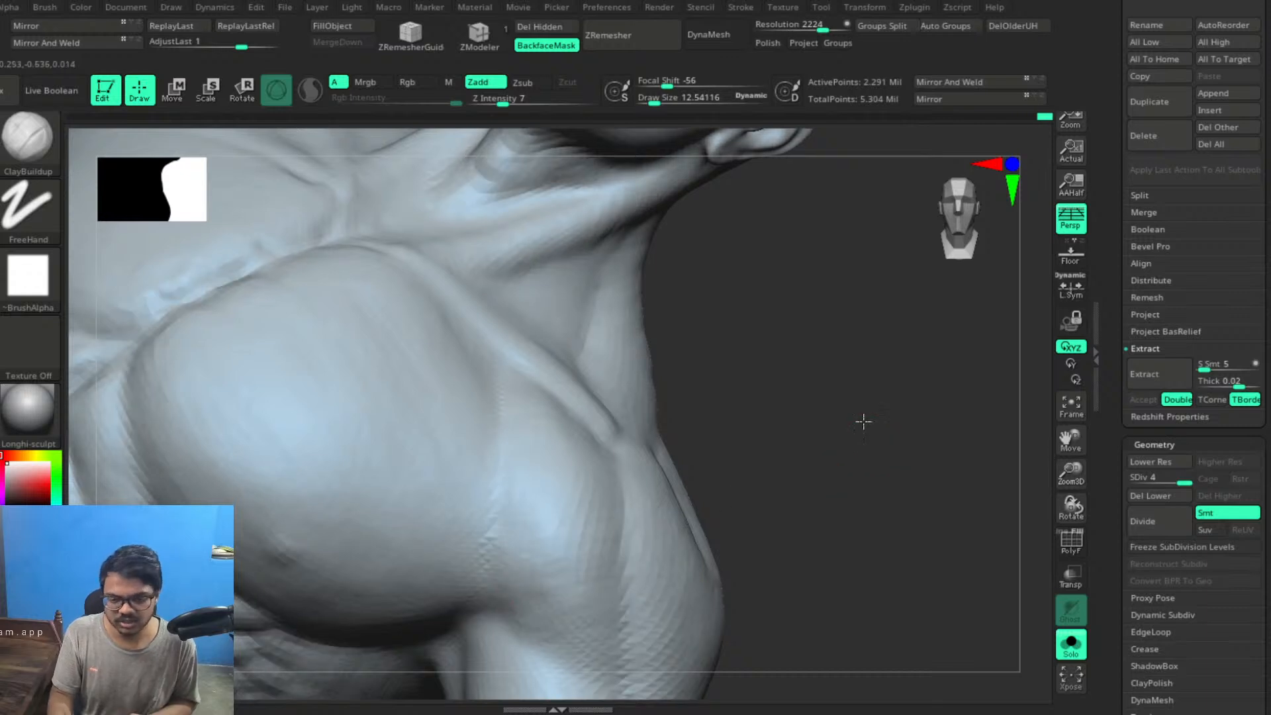
pyautogui.moveTo(863, 420)
pyautogui.mouseDown()
pyautogui.moveTo(862, 434)
pyautogui.moveTo(825, 431)
pyautogui.moveTo(839, 458)
pyautogui.moveTo(811, 416)
pyautogui.mouseUp()
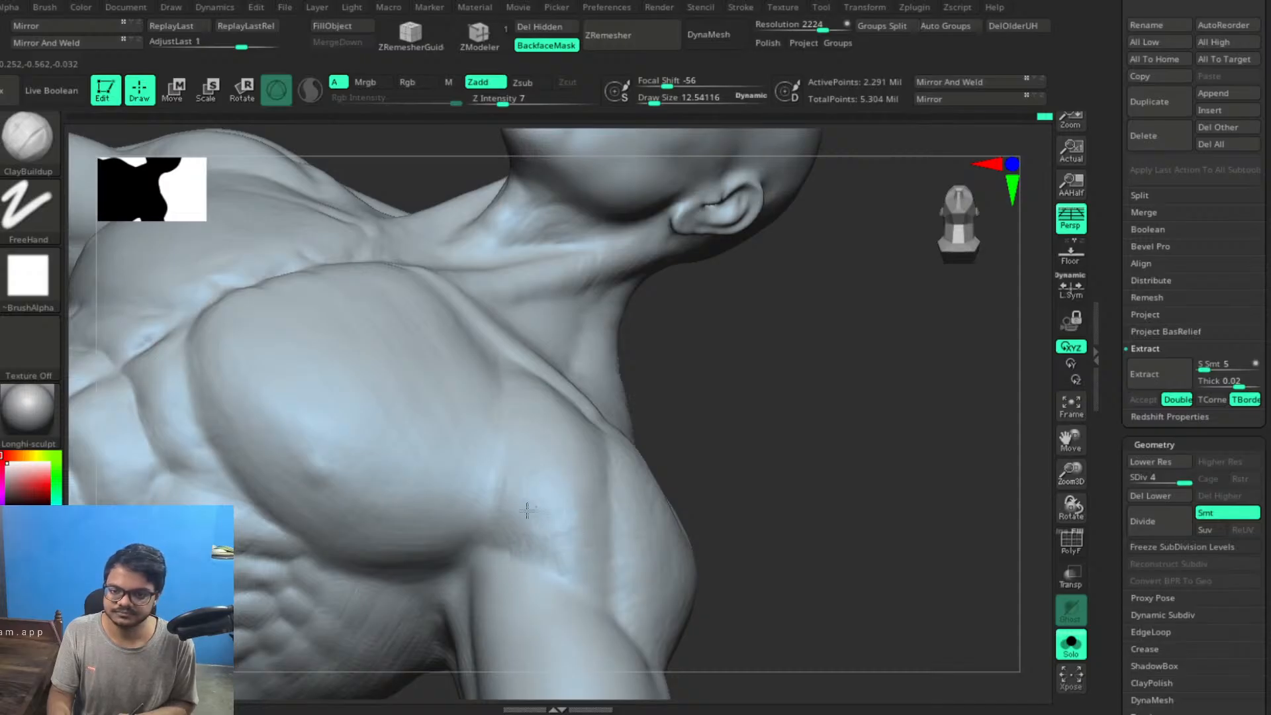
pyautogui.moveTo(808, 399); pyautogui.dragTo(808, 425)
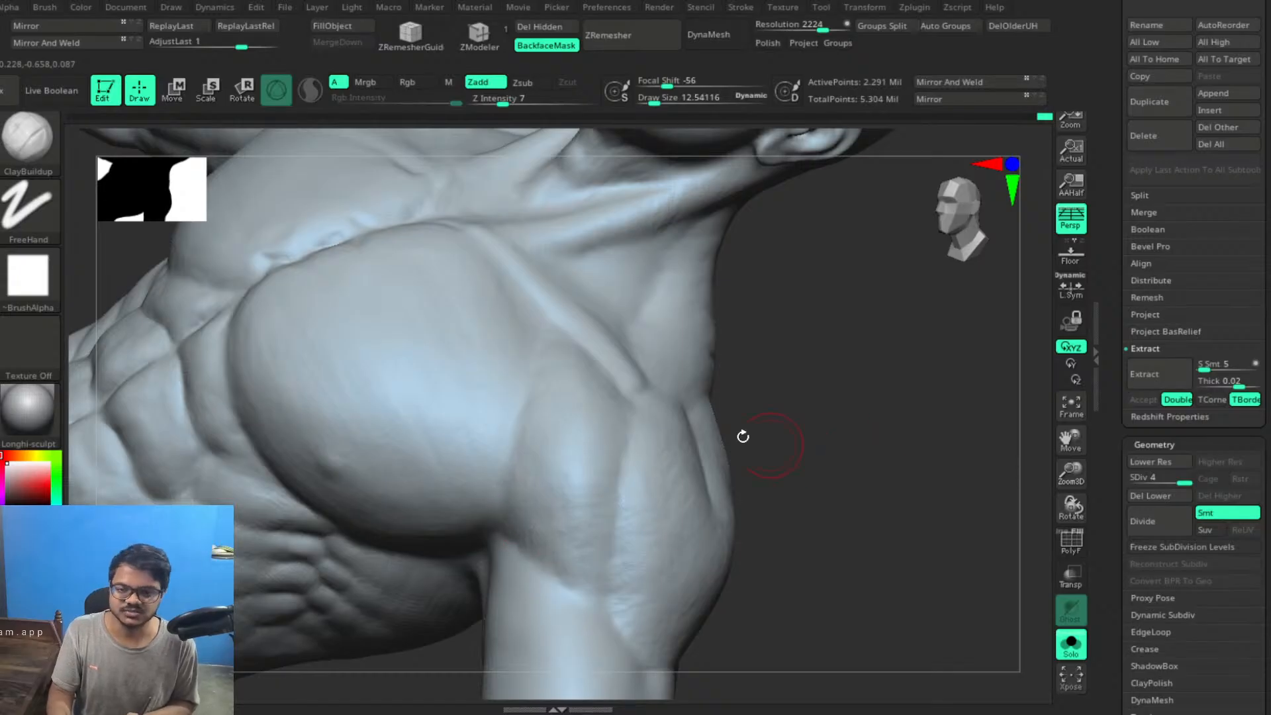
pyautogui.press('shift')
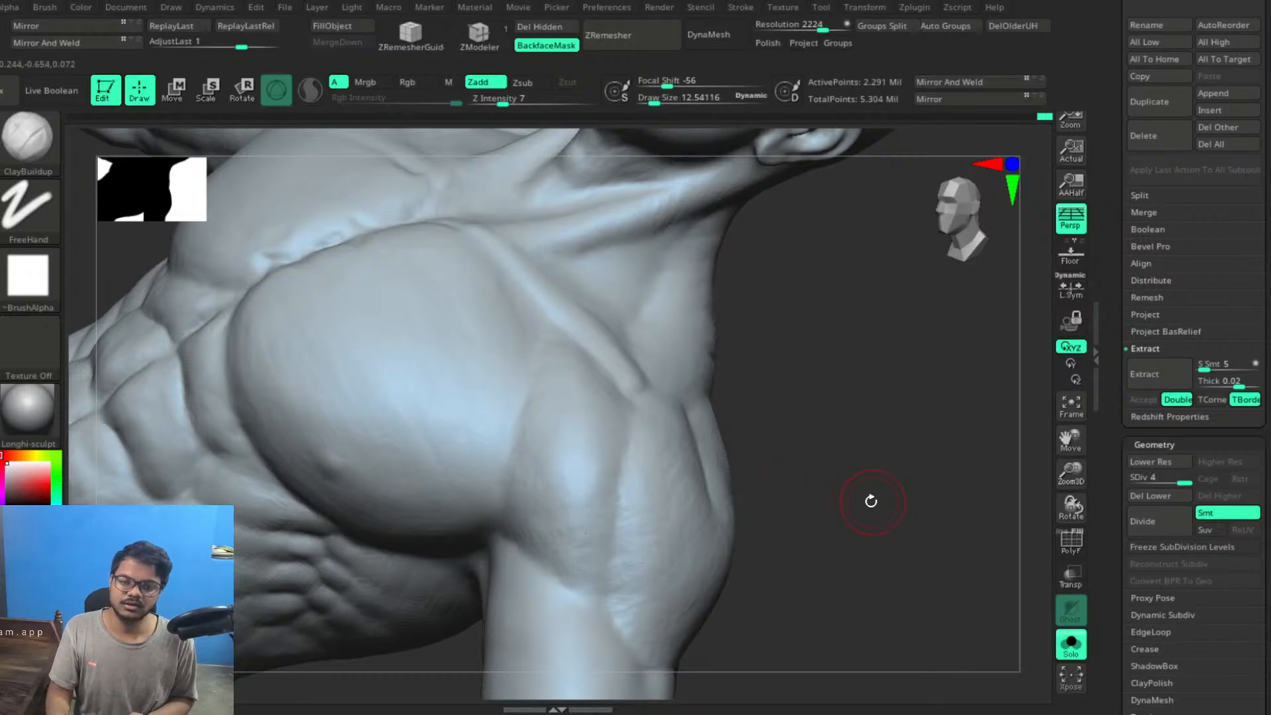
pyautogui.moveTo(871, 502)
pyautogui.mouseDown()
pyautogui.moveTo(857, 505)
pyautogui.moveTo(901, 581)
pyautogui.moveTo(882, 437)
pyautogui.moveTo(868, 474)
pyautogui.moveTo(853, 471)
pyautogui.moveTo(859, 487)
pyautogui.moveTo(777, 434)
pyautogui.moveTo(771, 474)
pyautogui.moveTo(874, 487)
pyautogui.moveTo(894, 463)
pyautogui.moveTo(854, 464)
pyautogui.mouseUp()
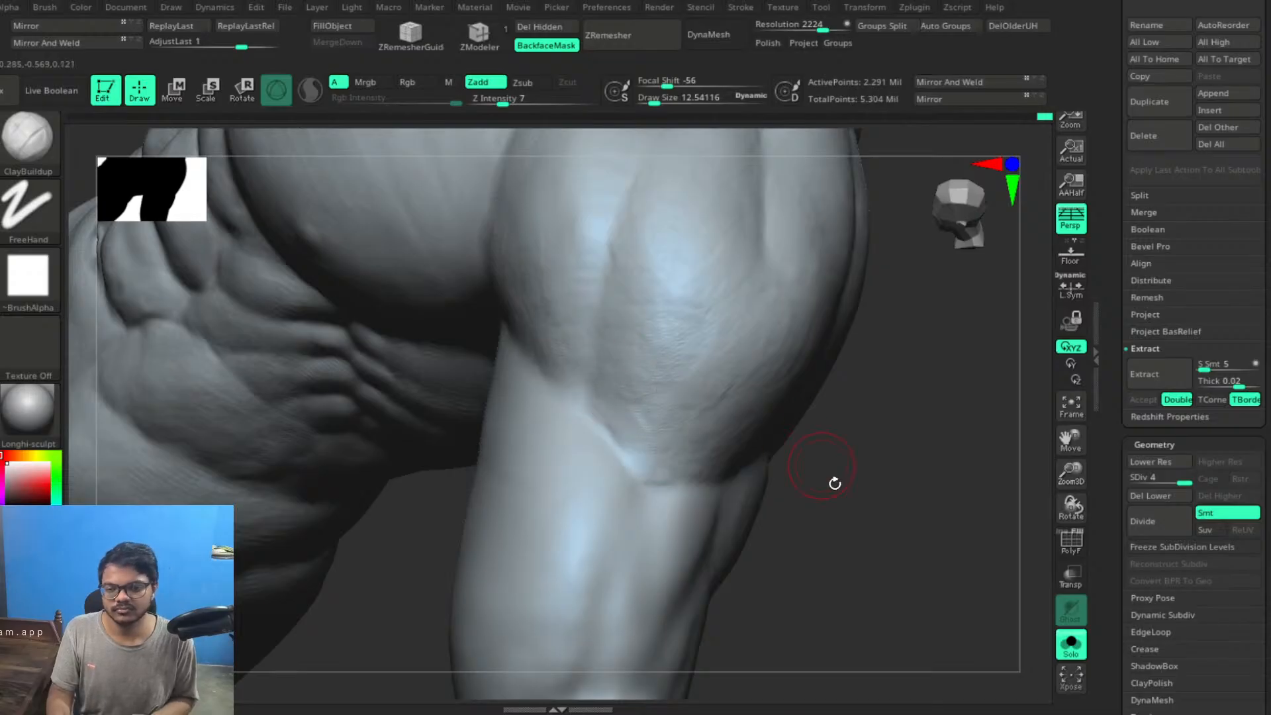
# Build up the outer side of the biceps below the deltoid with long ClayBuildup strokes towards the elbow
pyautogui.moveTo(836, 483); pyautogui.dragTo(881, 524)
pyautogui.moveTo(569, 411)
pyautogui.mouseDown()
pyautogui.moveTo(555, 420)
pyautogui.moveTo(571, 462)
pyautogui.mouseUp()
pyautogui.moveTo(887, 512)
pyautogui.mouseDown()
pyautogui.moveTo(808, 445)
pyautogui.moveTo(871, 491)
pyautogui.moveTo(884, 520)
pyautogui.moveTo(887, 437)
pyautogui.moveTo(868, 459)
pyautogui.moveTo(846, 448)
pyautogui.moveTo(874, 490)
pyautogui.moveTo(865, 476)
pyautogui.mouseUp()
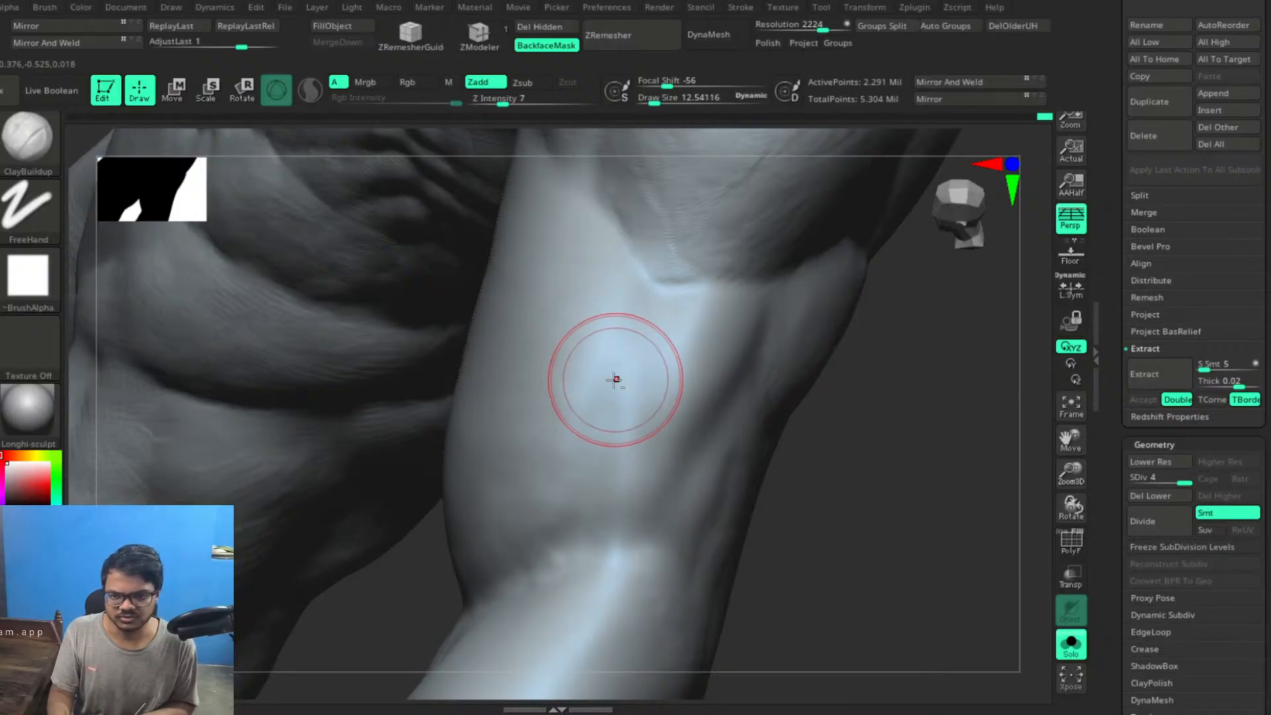
pyautogui.moveTo(599, 367); pyautogui.dragTo(549, 533)
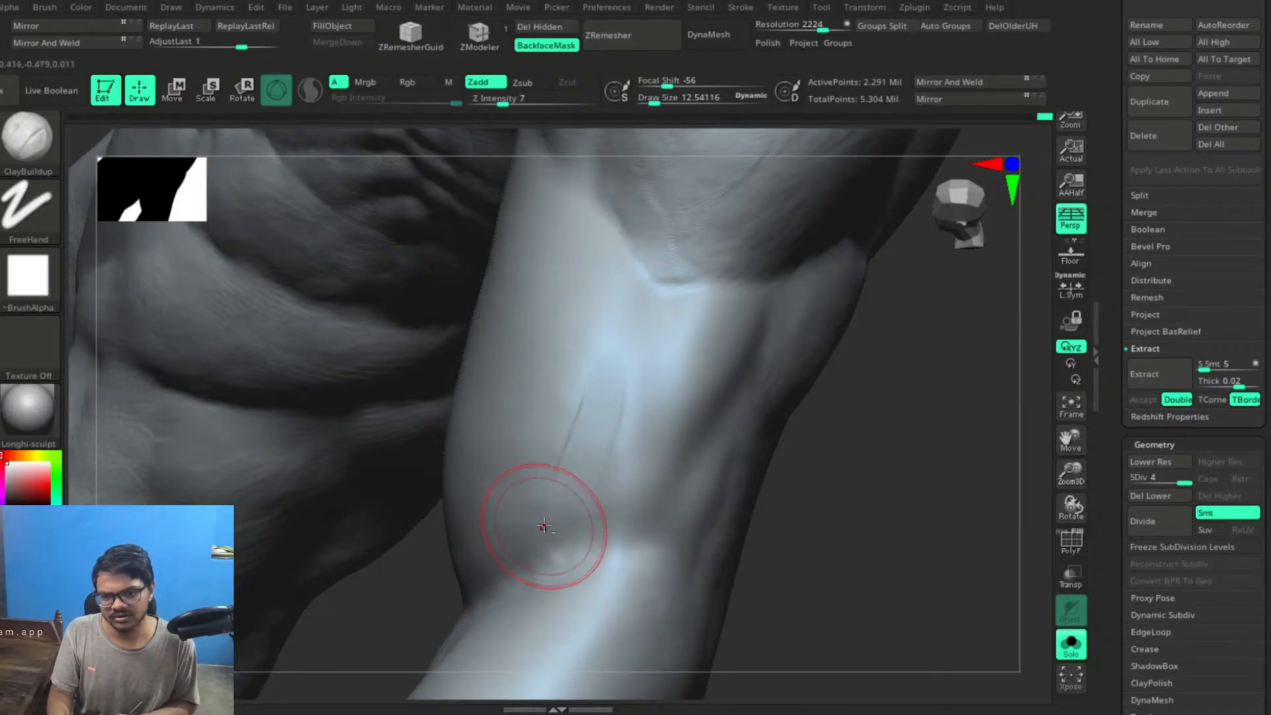
pyautogui.moveTo(587, 355)
pyautogui.mouseDown()
pyautogui.moveTo(555, 483)
pyautogui.moveTo(555, 420)
pyautogui.moveTo(548, 456)
pyautogui.mouseUp()
# Carve V-shaped grooves below the deltoid's lower tip with DamStandard, outlining the muscle wedge between biceps and triceps
pyautogui.moveTo(848, 504); pyautogui.dragTo(869, 490)
pyautogui.press('b')
pyautogui.press('d')
pyautogui.press('s')
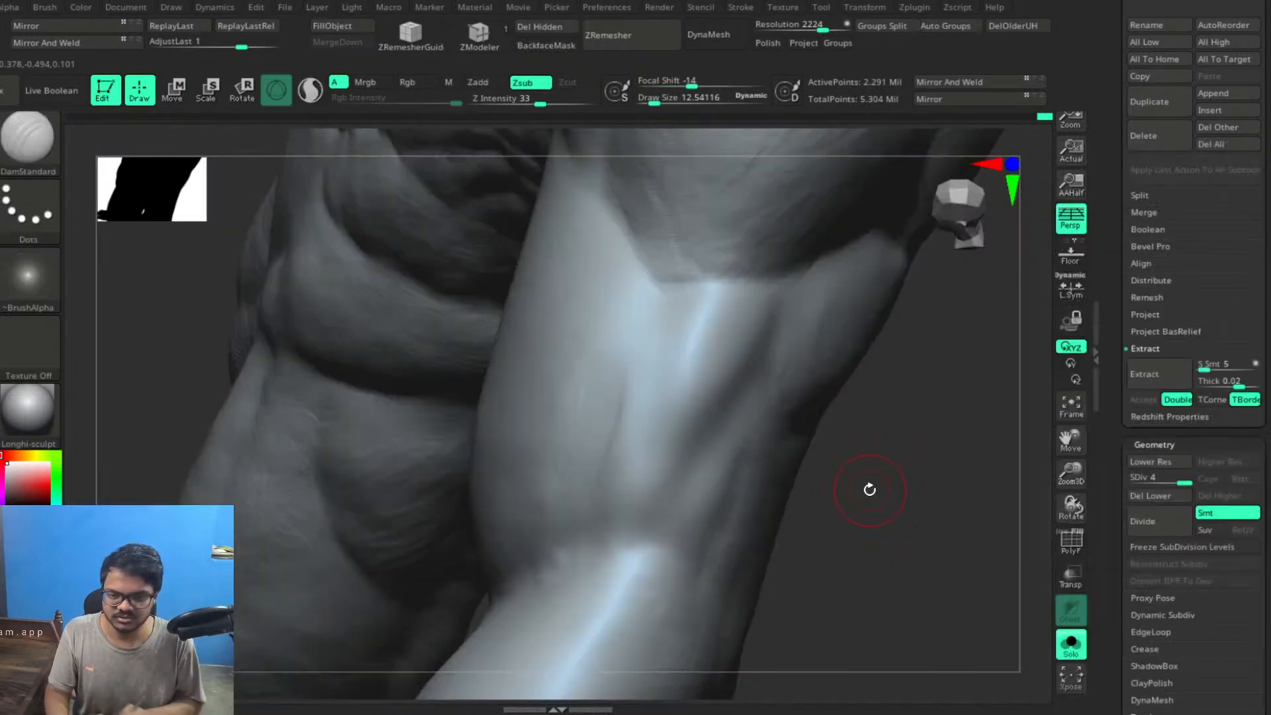
pyautogui.moveTo(663, 289); pyautogui.dragTo(654, 396)
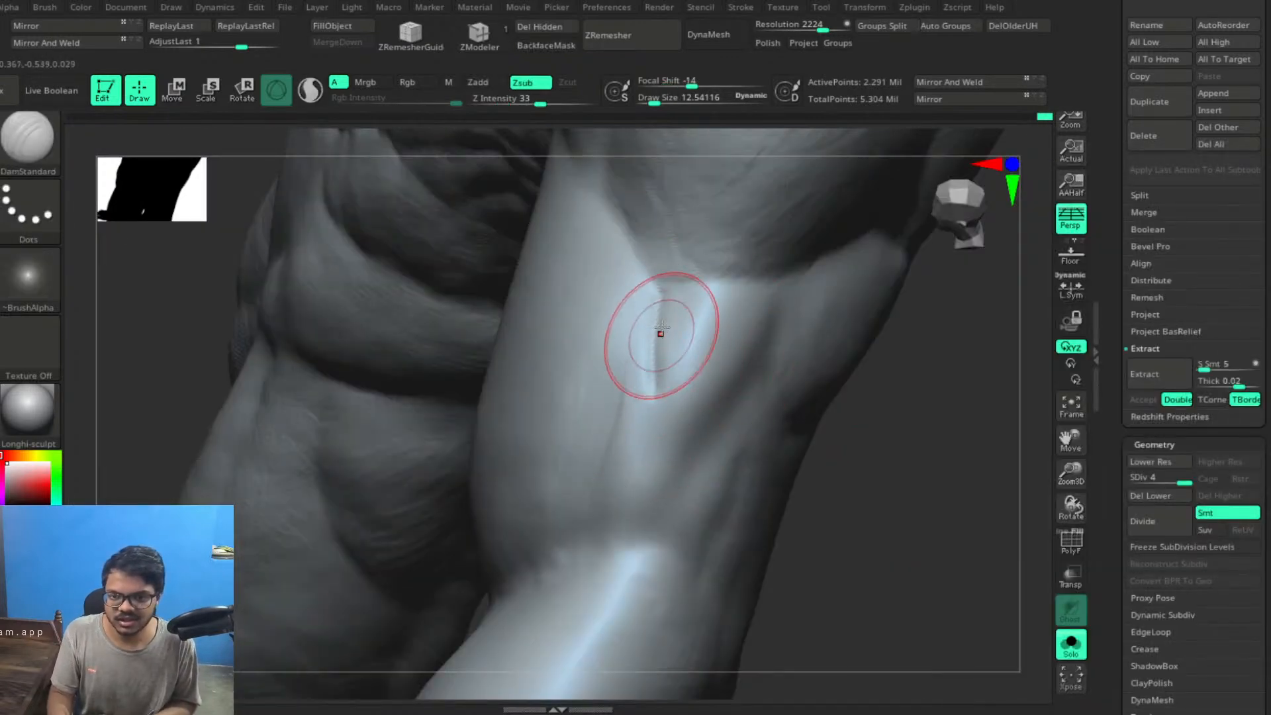
pyautogui.moveTo(661, 318); pyautogui.dragTo(661, 476)
pyautogui.moveTo(889, 507); pyautogui.dragTo(787, 497)
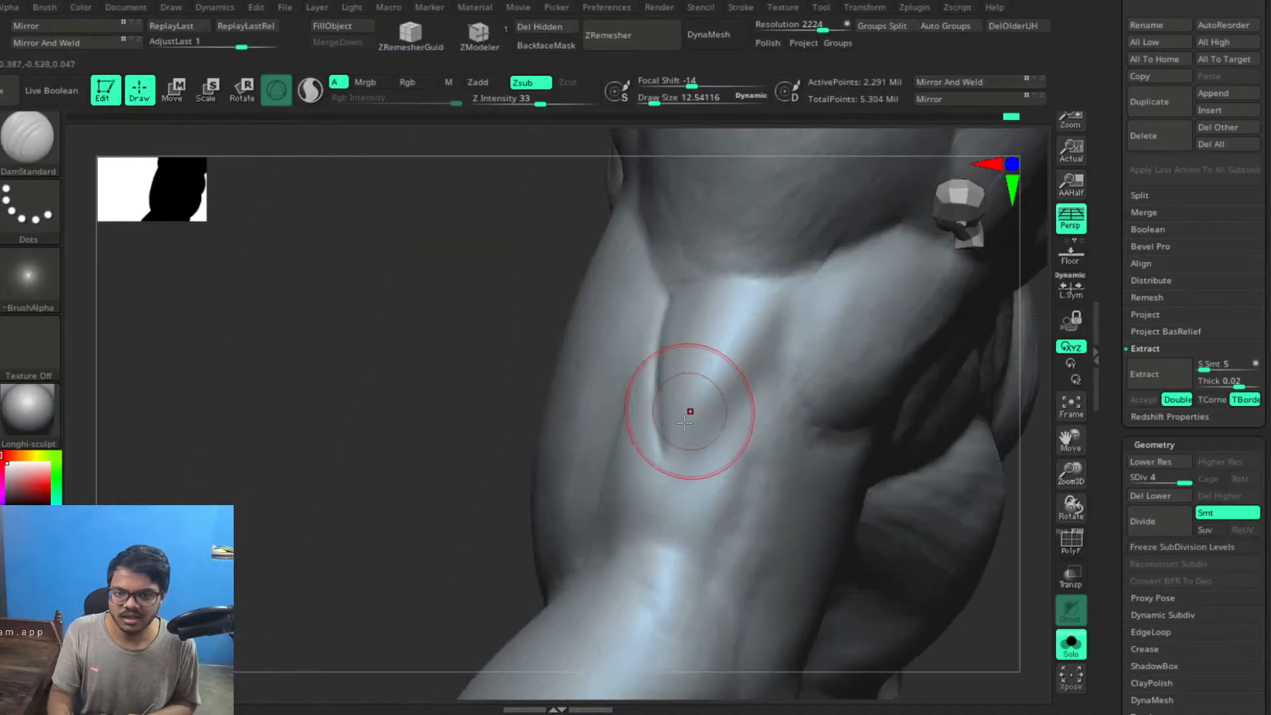
pyautogui.moveTo(658, 437)
pyautogui.mouseDown()
pyautogui.moveTo(670, 461)
pyautogui.moveTo(724, 417)
pyautogui.moveTo(799, 298)
pyautogui.mouseUp()
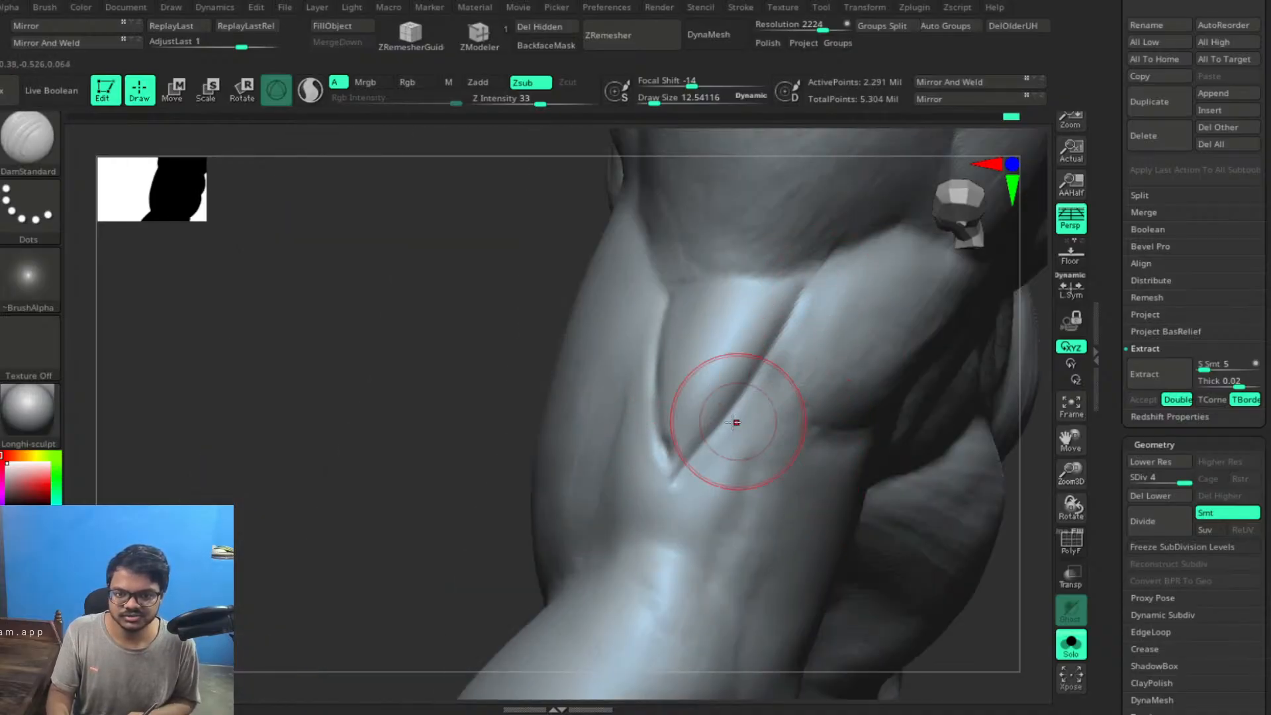
# Carve a long DamStandard groove along the outer edge of the biceps from below the deltoid towards the elbow
pyautogui.moveTo(468, 519)
pyautogui.mouseDown()
pyautogui.moveTo(411, 576)
pyautogui.moveTo(579, 381)
pyautogui.mouseUp()
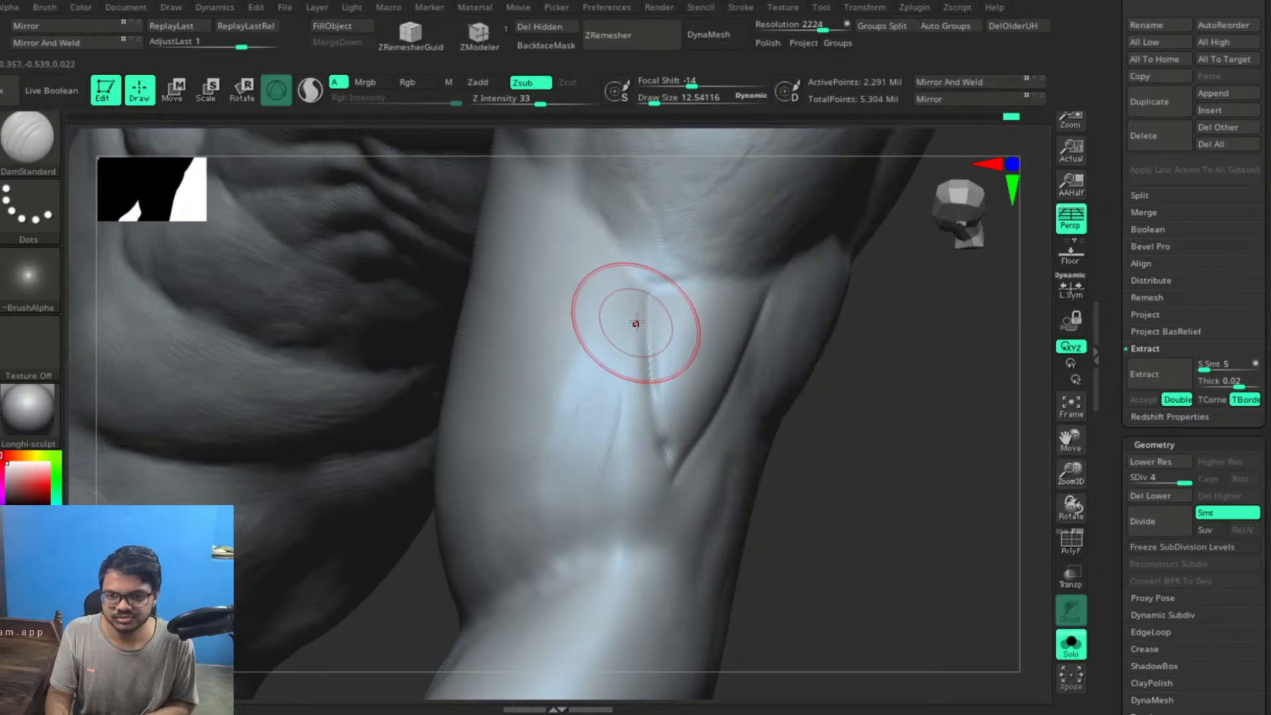
pyautogui.moveTo(636, 320)
pyautogui.mouseDown()
pyautogui.moveTo(598, 476)
pyautogui.moveTo(598, 548)
pyautogui.mouseUp()
pyautogui.moveTo(908, 574)
pyautogui.mouseDown()
pyautogui.moveTo(891, 570)
pyautogui.moveTo(831, 465)
pyautogui.mouseUp()
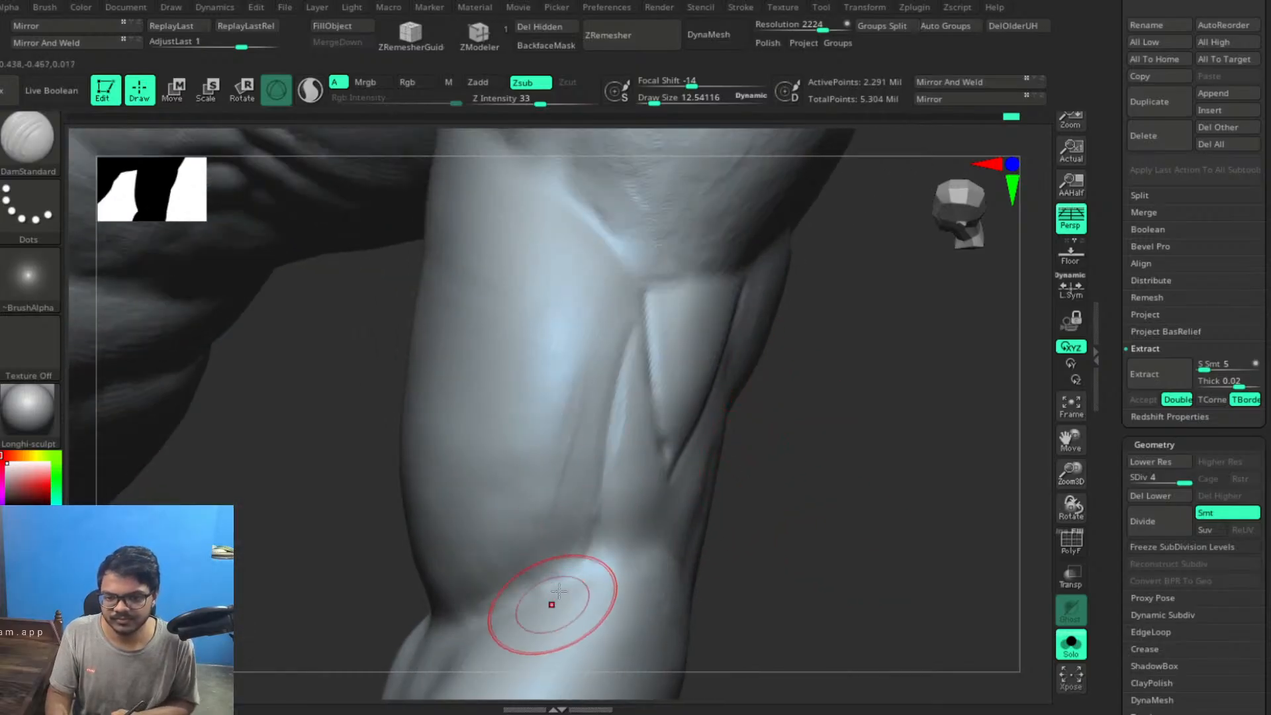
# Refine the lower outer edge of the biceps with ClayBuildup and smooth the grooves between the upper arm muscles
pyautogui.press('b')
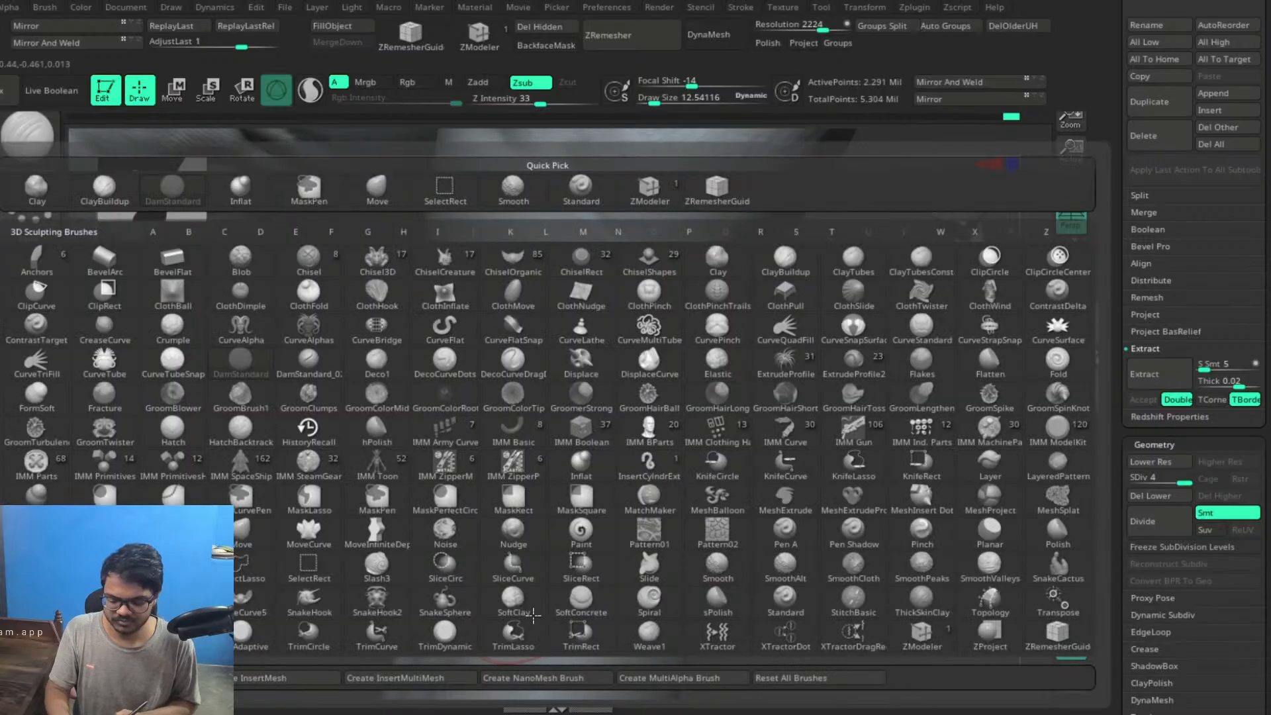
pyautogui.press('c')
pyautogui.press('b')
pyautogui.moveTo(786, 454)
pyautogui.mouseDown()
pyautogui.moveTo(849, 495)
pyautogui.moveTo(797, 421)
pyautogui.mouseUp()
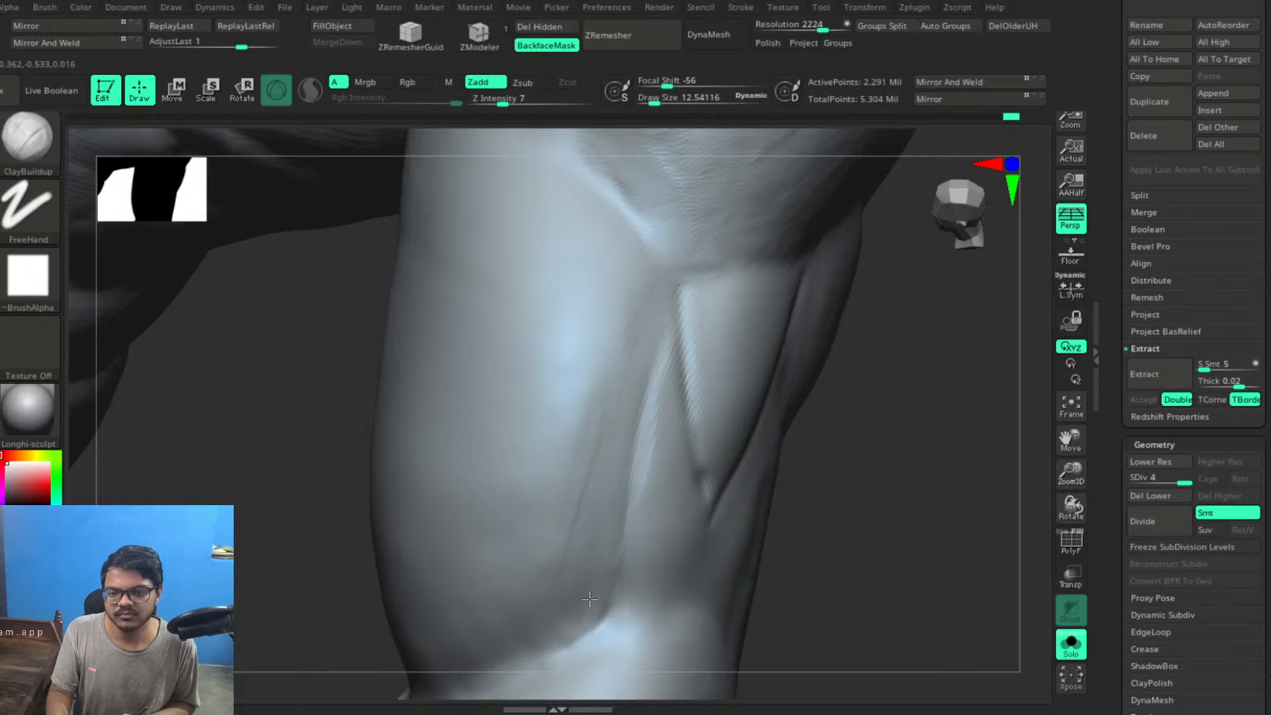
pyautogui.moveTo(559, 647); pyautogui.dragTo(533, 650)
pyautogui.moveTo(569, 592); pyautogui.dragTo(554, 616)
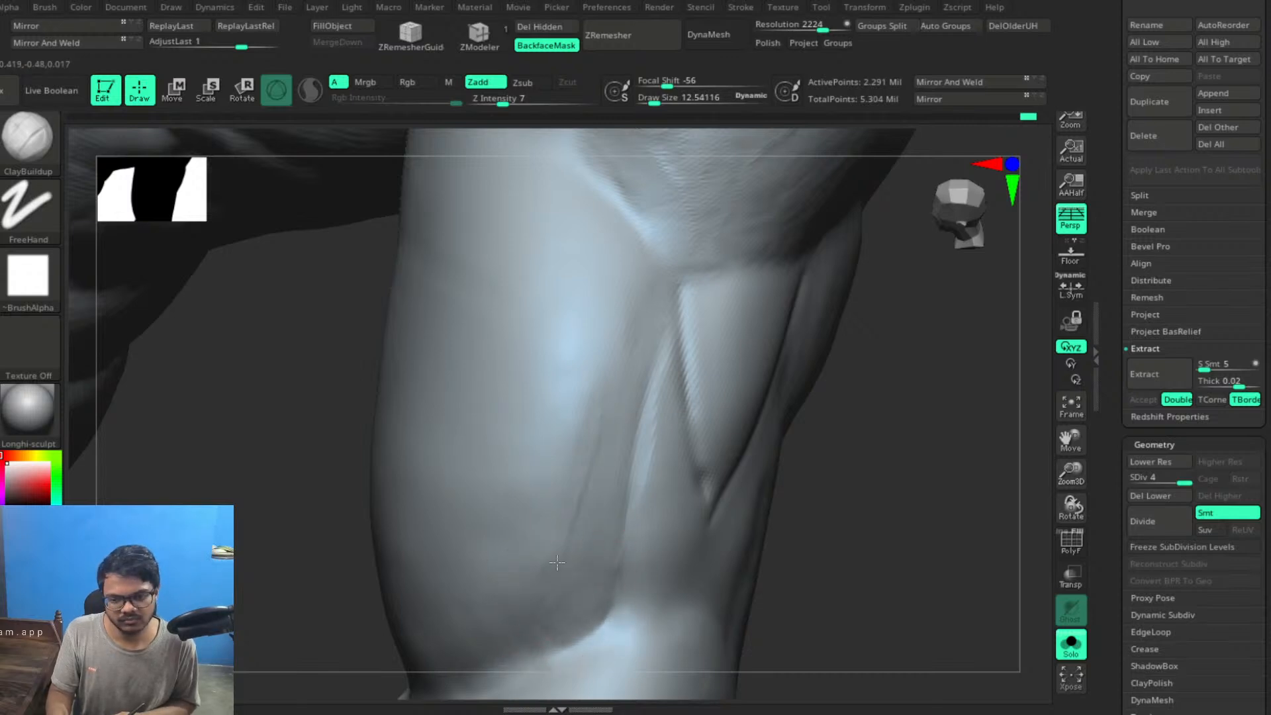
pyautogui.keyDown('shift'); pyautogui.moveTo(565, 564); pyautogui.dragTo(592, 470); pyautogui.keyUp('shift')
pyautogui.moveTo(862, 497)
pyautogui.mouseDown()
pyautogui.moveTo(873, 517)
pyautogui.moveTo(695, 497)
pyautogui.mouseUp()
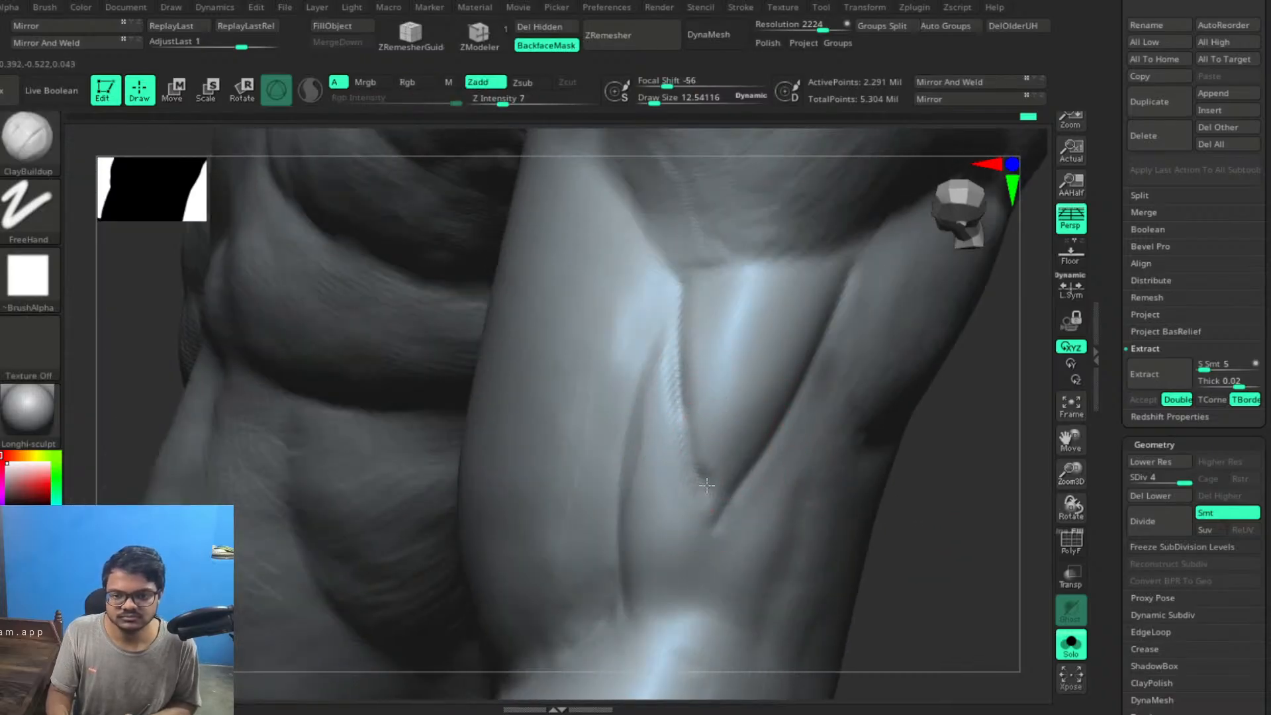
pyautogui.keyDown('shift'); pyautogui.moveTo(695, 414); pyautogui.dragTo(686, 361); pyautogui.keyUp('shift')
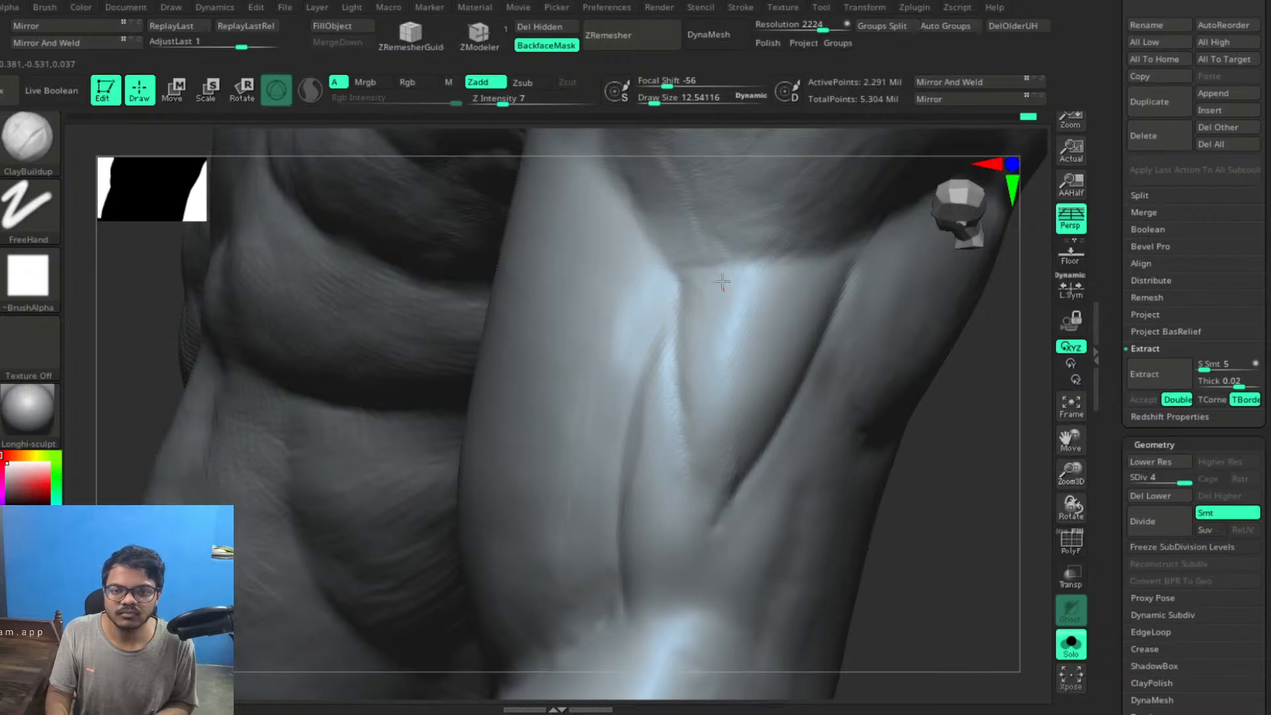
# Fill out the V-shaped muscle wedge below the deltoid with ClayBuildup strokes along its surface, tip and rear edge
pyautogui.moveTo(722, 282)
pyautogui.mouseDown()
pyautogui.moveTo(759, 298)
pyautogui.moveTo(731, 348)
pyautogui.mouseUp()
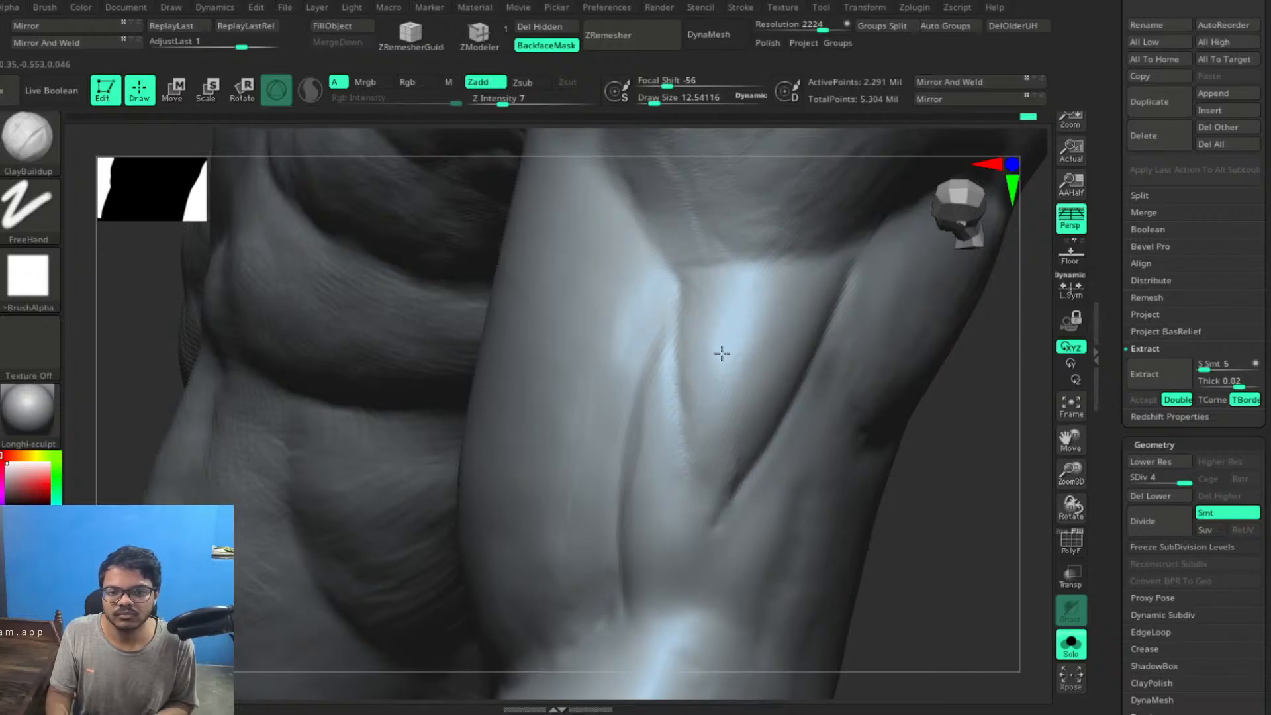
pyautogui.moveTo(954, 554); pyautogui.dragTo(891, 547)
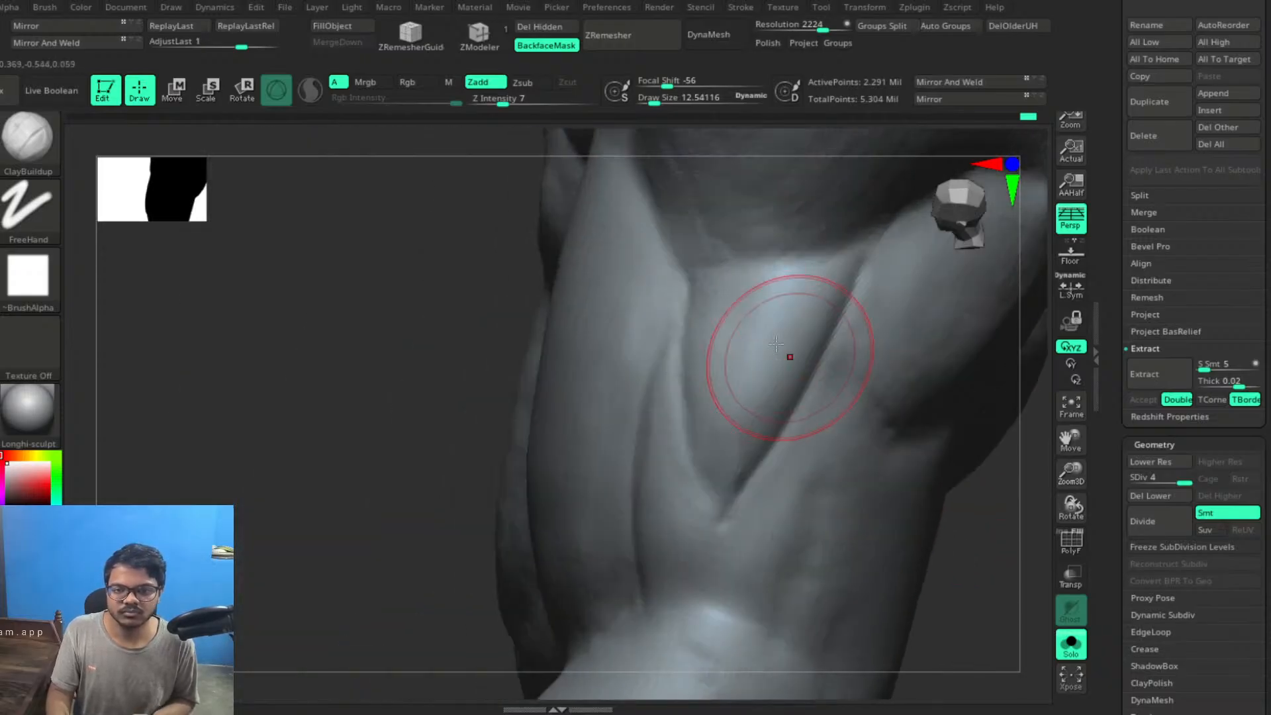
pyautogui.moveTo(749, 371); pyautogui.dragTo(734, 418)
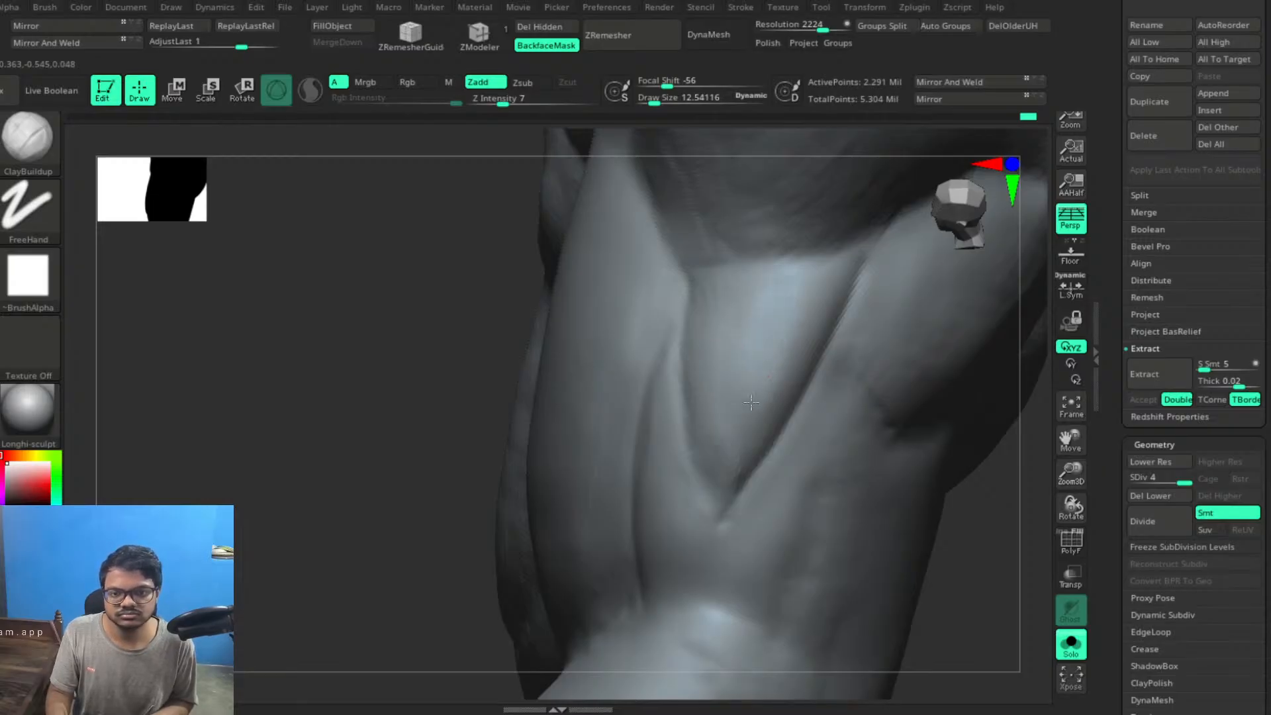
pyautogui.moveTo(726, 488); pyautogui.dragTo(725, 494)
pyautogui.moveTo(766, 457); pyautogui.dragTo(722, 502)
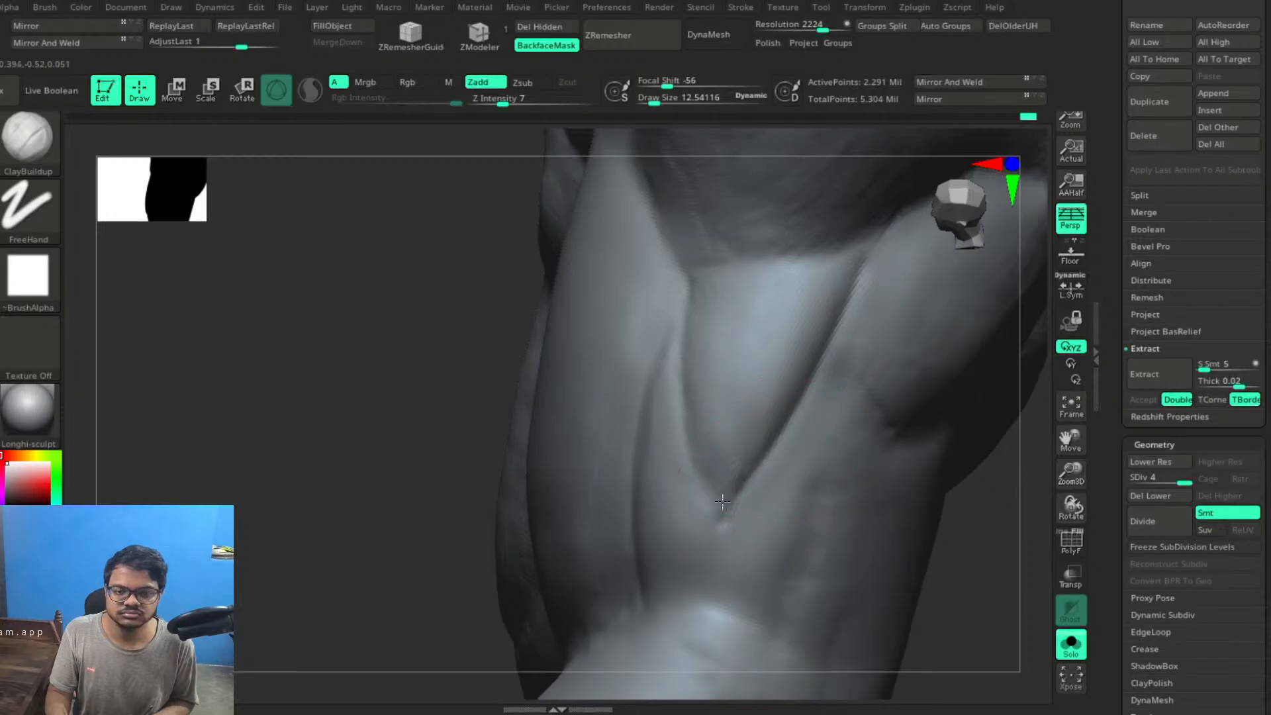
pyautogui.moveTo(750, 458)
pyautogui.mouseDown()
pyautogui.moveTo(788, 424)
pyautogui.moveTo(852, 265)
pyautogui.mouseUp()
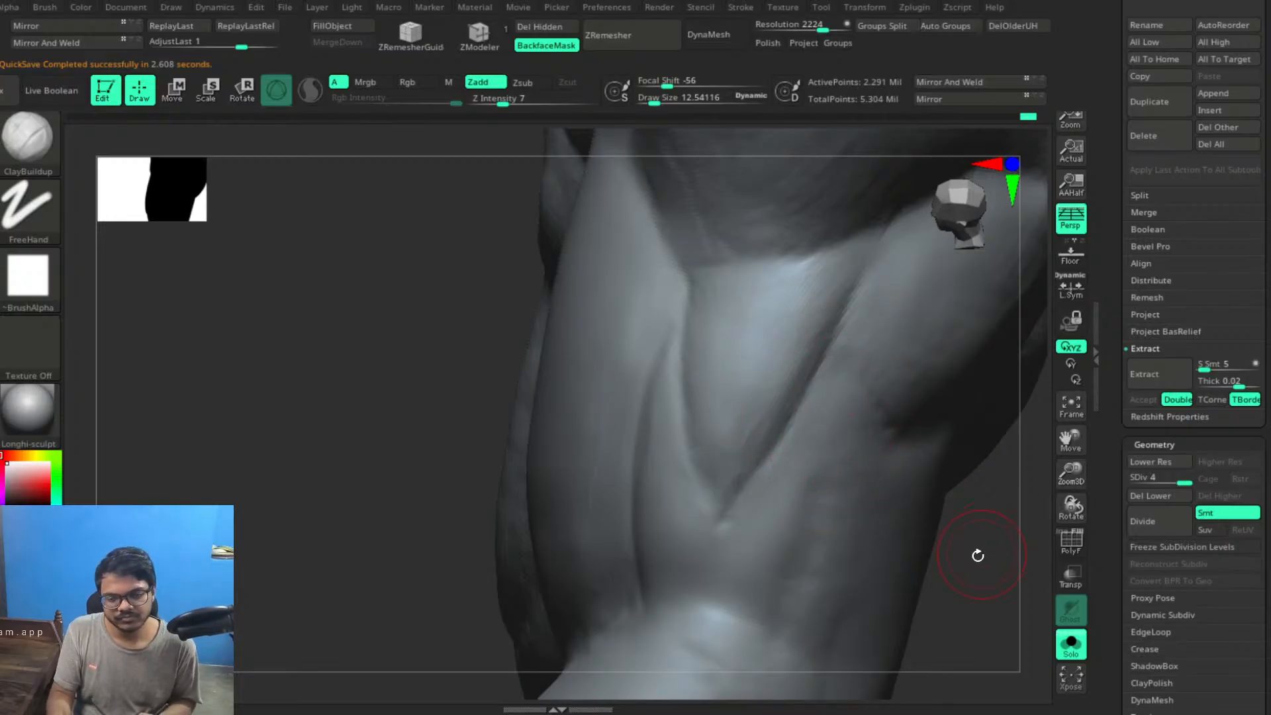
# Build up the oval outer head of the triceps below the rear deltoid with ClayBuildup and smooth its surface
pyautogui.moveTo(975, 554)
pyautogui.mouseDown()
pyautogui.moveTo(956, 556)
pyautogui.moveTo(852, 341)
pyautogui.moveTo(877, 273)
pyautogui.mouseUp()
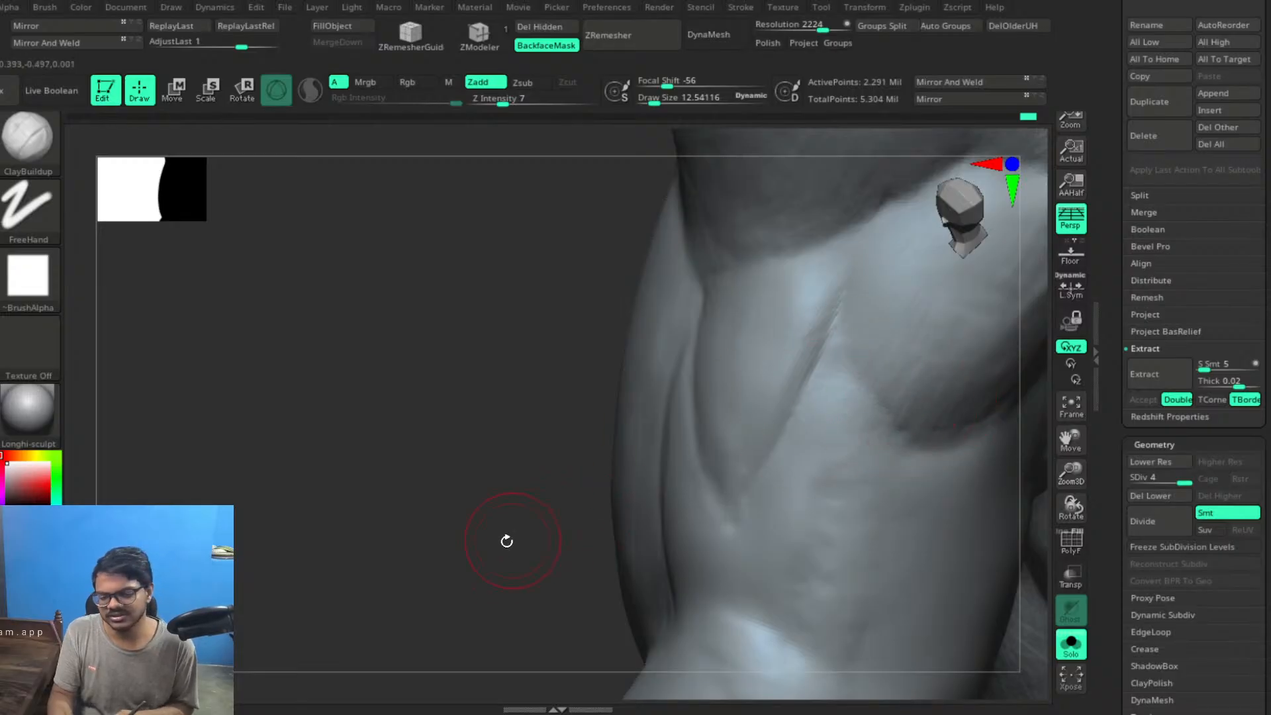
pyautogui.moveTo(505, 539); pyautogui.dragTo(431, 539)
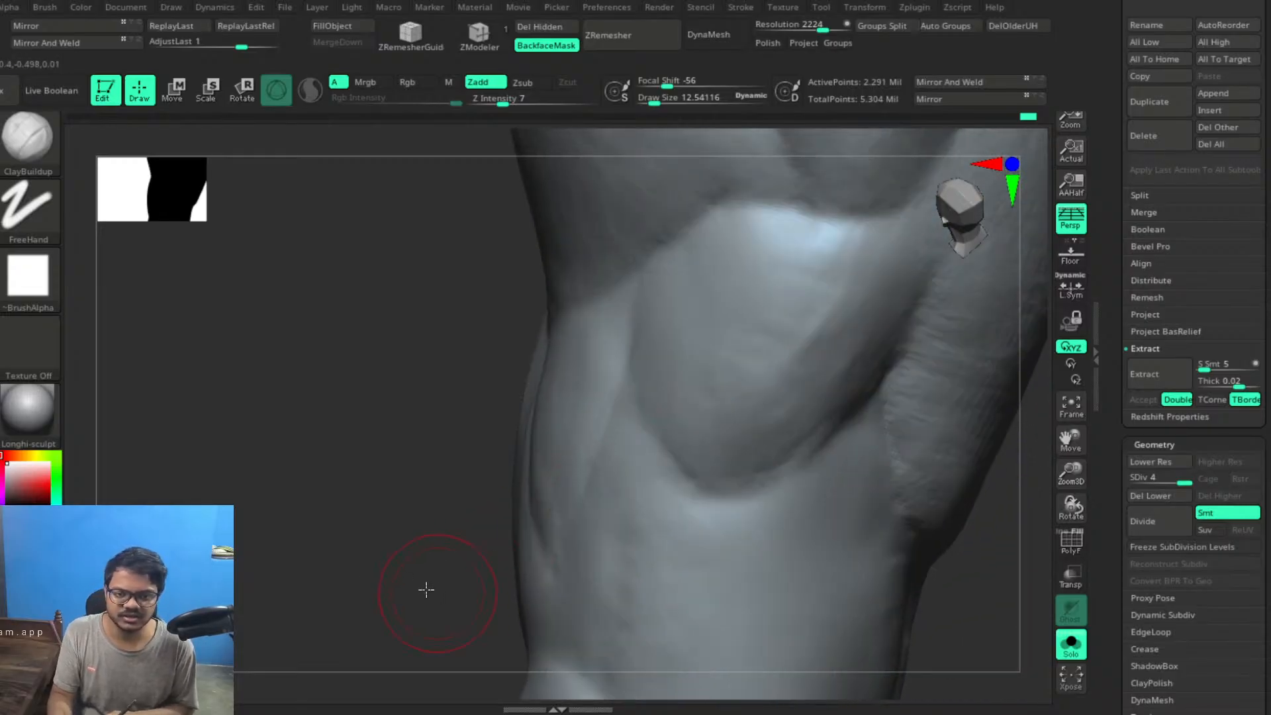
pyautogui.moveTo(425, 587); pyautogui.dragTo(457, 542)
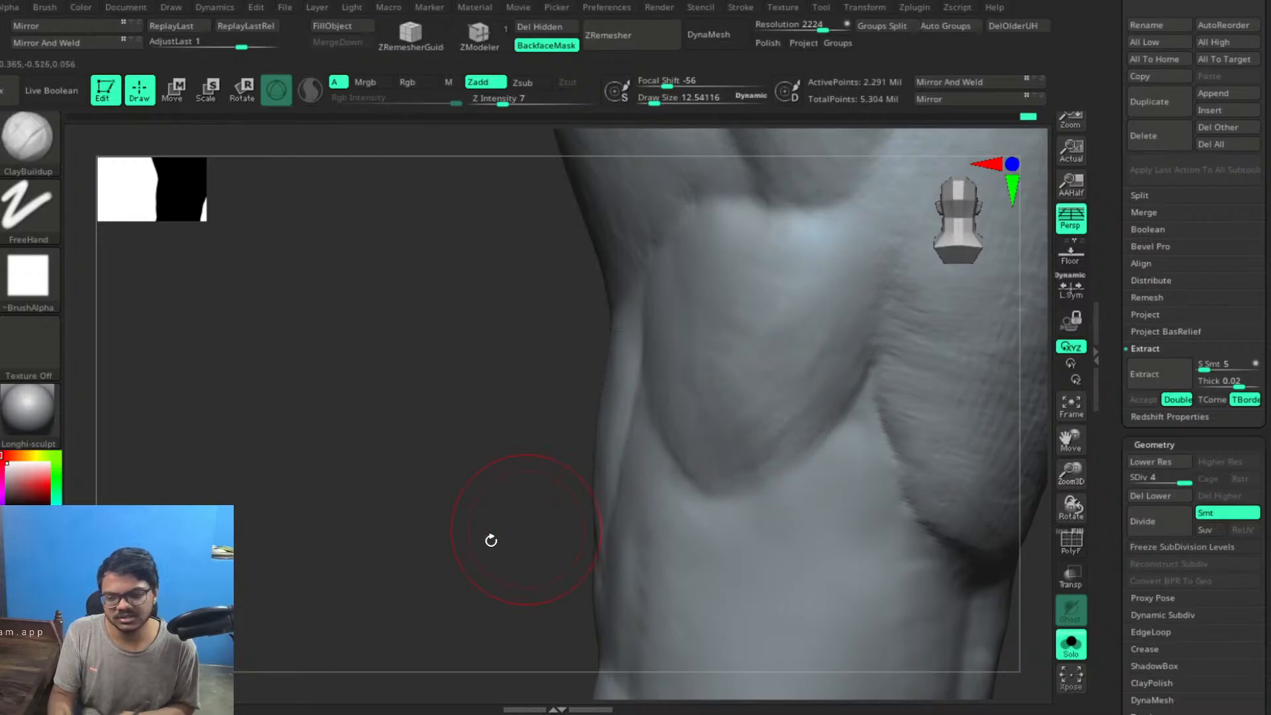
pyautogui.moveTo(331, 672); pyautogui.dragTo(397, 616)
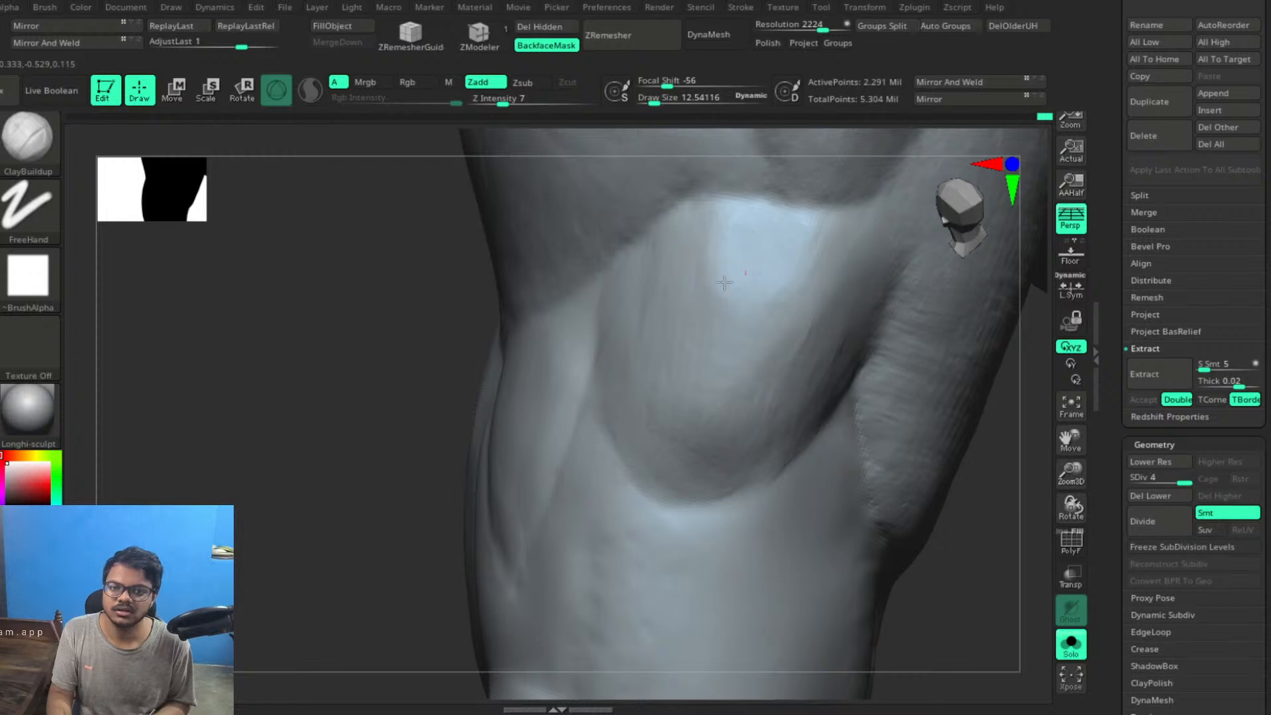
pyautogui.moveTo(779, 234); pyautogui.dragTo(770, 278)
pyautogui.moveTo(833, 231)
pyautogui.mouseDown()
pyautogui.moveTo(820, 288)
pyautogui.moveTo(771, 339)
pyautogui.moveTo(846, 315)
pyautogui.moveTo(797, 359)
pyautogui.moveTo(844, 316)
pyautogui.moveTo(837, 285)
pyautogui.mouseUp()
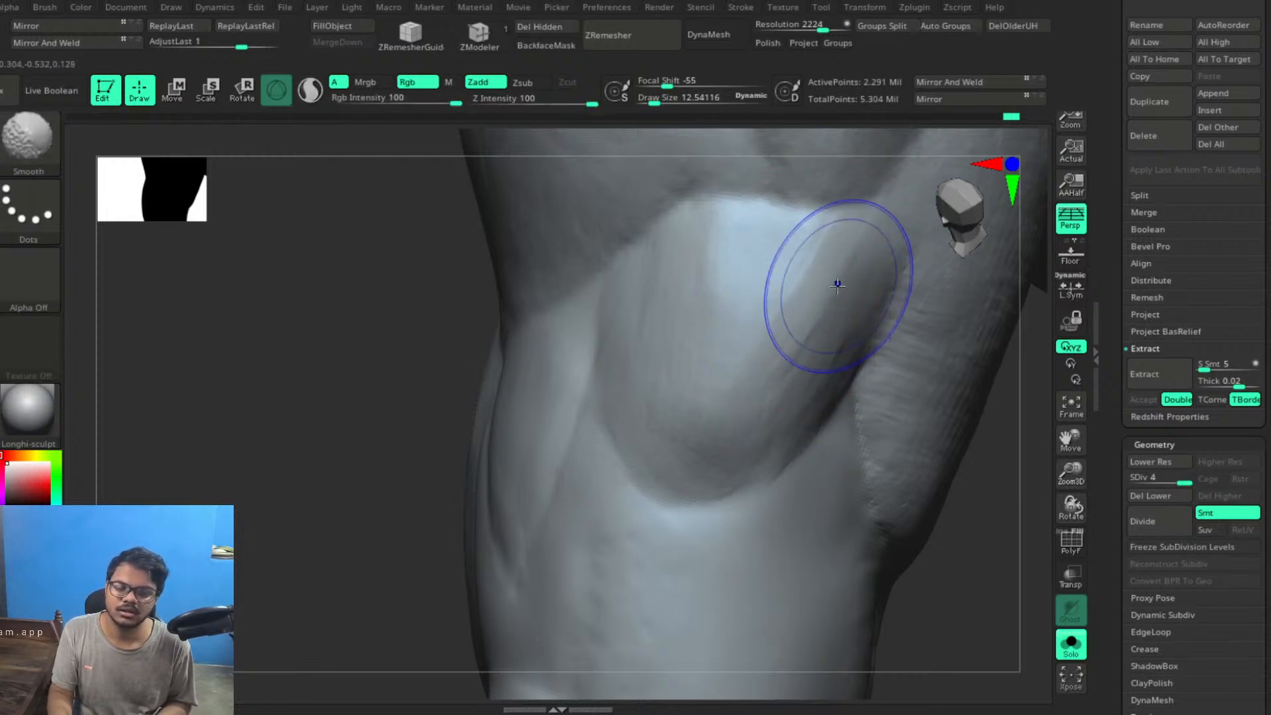
pyautogui.moveTo(635, 237)
pyautogui.mouseDown()
pyautogui.moveTo(641, 389)
pyautogui.moveTo(695, 361)
pyautogui.moveTo(753, 400)
pyautogui.mouseUp()
# Soften the seam between the outer and long heads of the triceps and refine the long head's lower end
pyautogui.moveTo(875, 392)
pyautogui.keyDown('ctrl'); pyautogui.mouseDown(button='right')
pyautogui.moveTo(806, 390)
pyautogui.moveTo(828, 380)
pyautogui.moveTo(825, 412)
pyautogui.moveTo(761, 394)
pyautogui.moveTo(706, 401)
pyautogui.mouseUp(button='right'); pyautogui.keyUp('ctrl')
pyautogui.moveTo(797, 354)
pyautogui.mouseDown()
pyautogui.moveTo(778, 394)
pyautogui.moveTo(816, 359)
pyautogui.moveTo(852, 469)
pyautogui.mouseUp()
pyautogui.moveTo(845, 476)
pyautogui.mouseDown(button='right')
pyautogui.moveTo(928, 522)
pyautogui.moveTo(823, 394)
pyautogui.mouseUp(button='right')
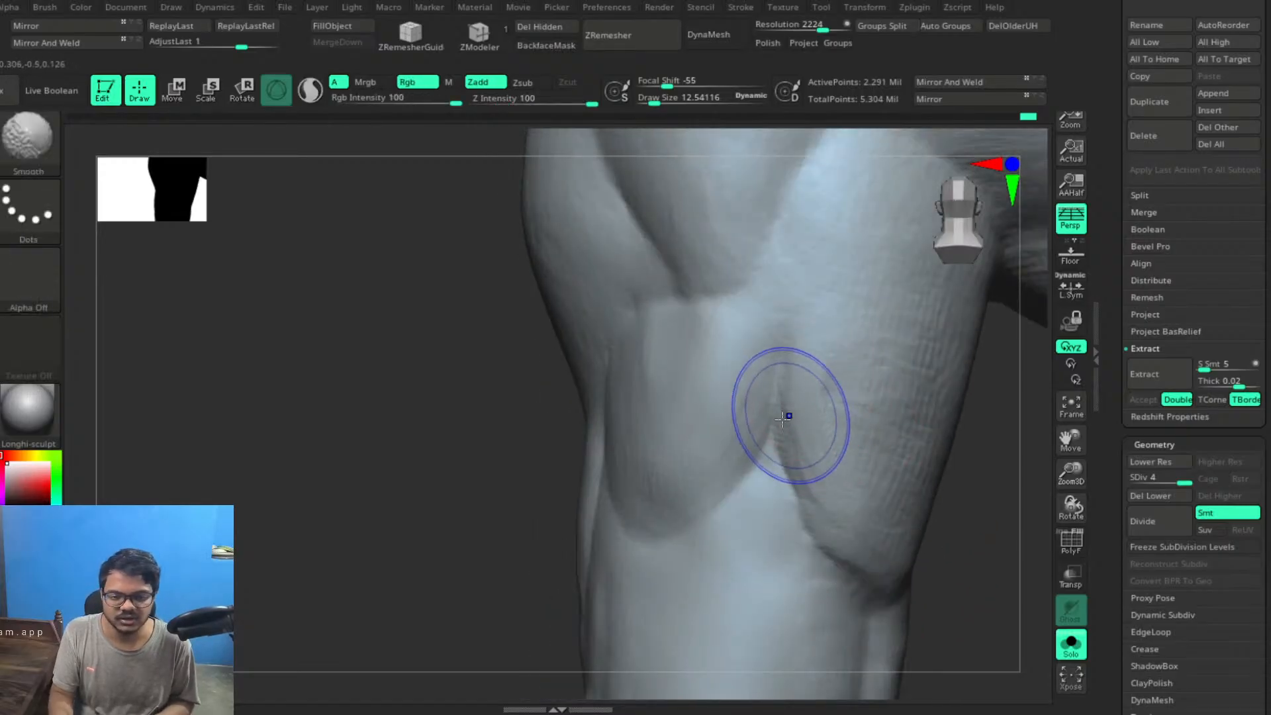
pyautogui.moveTo(971, 527)
pyautogui.mouseDown(button='right')
pyautogui.moveTo(917, 526)
pyautogui.moveTo(761, 349)
pyautogui.mouseUp(button='right')
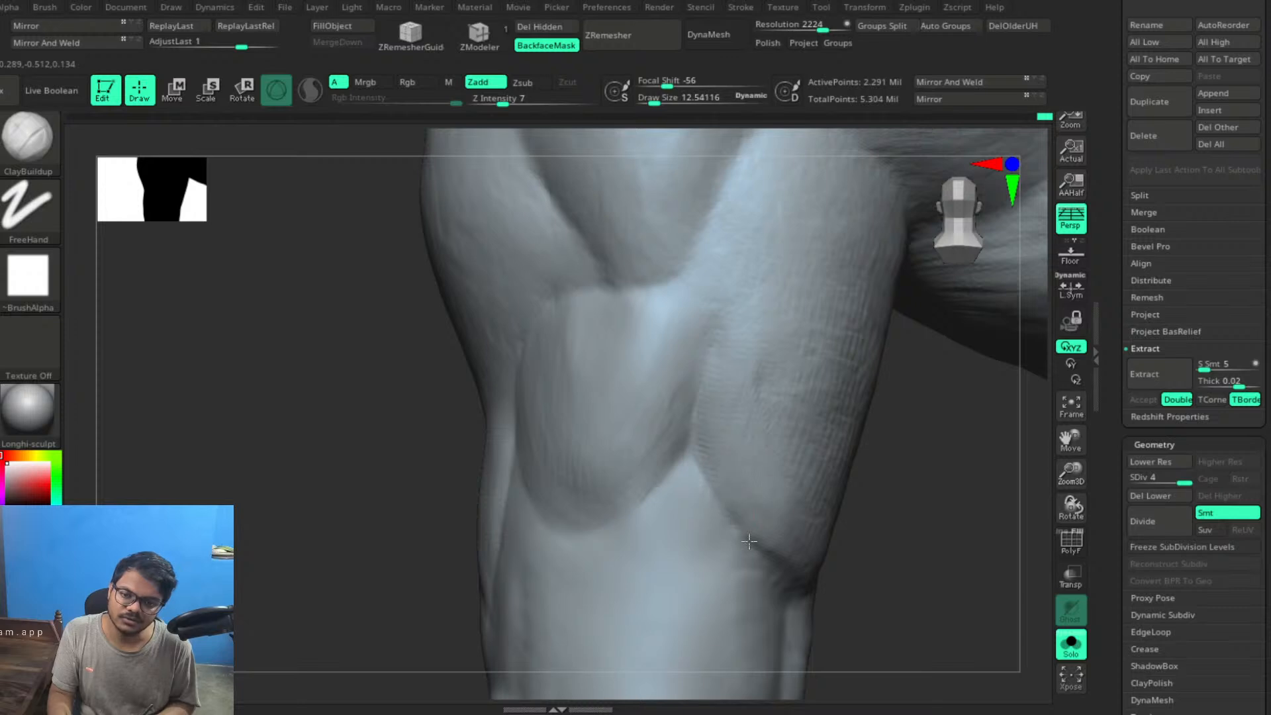
pyautogui.moveTo(780, 559)
pyautogui.mouseDown(button='right')
pyautogui.moveTo(877, 519)
pyautogui.moveTo(860, 516)
pyautogui.moveTo(869, 483)
pyautogui.moveTo(816, 426)
pyautogui.moveTo(653, 506)
pyautogui.mouseUp(button='right')
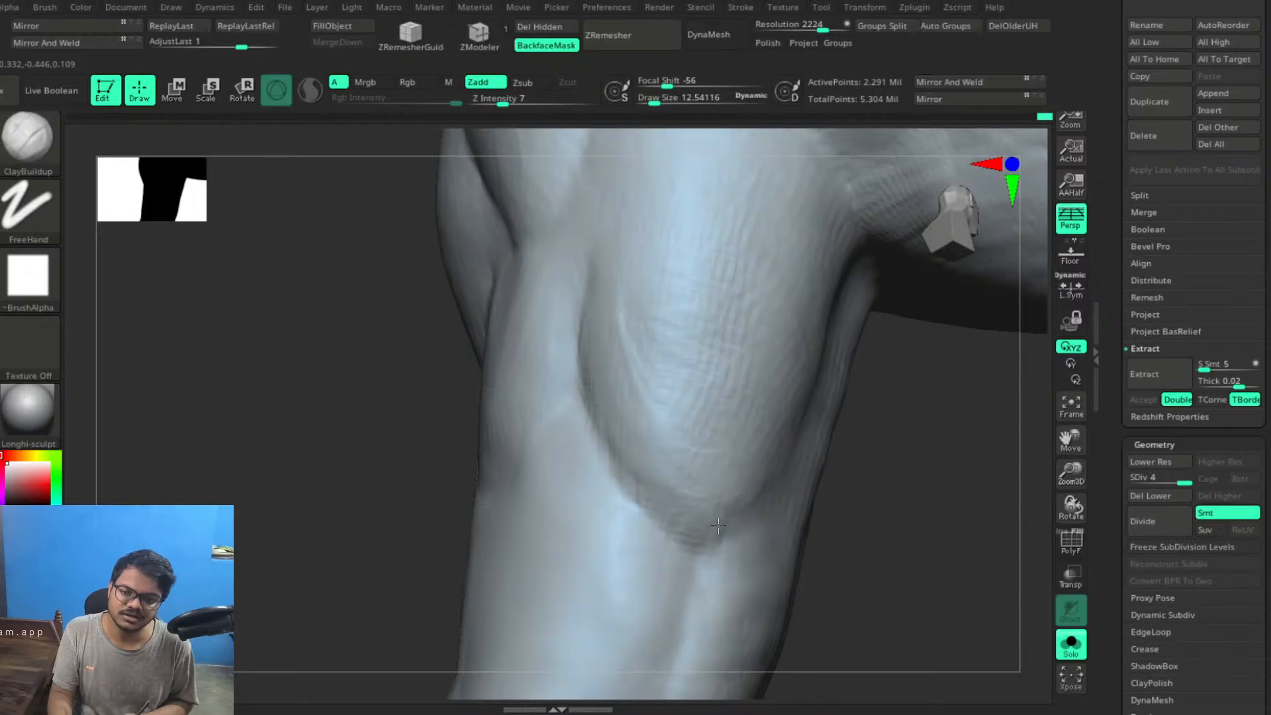
pyautogui.moveTo(896, 511); pyautogui.dragTo(766, 455, button='right')
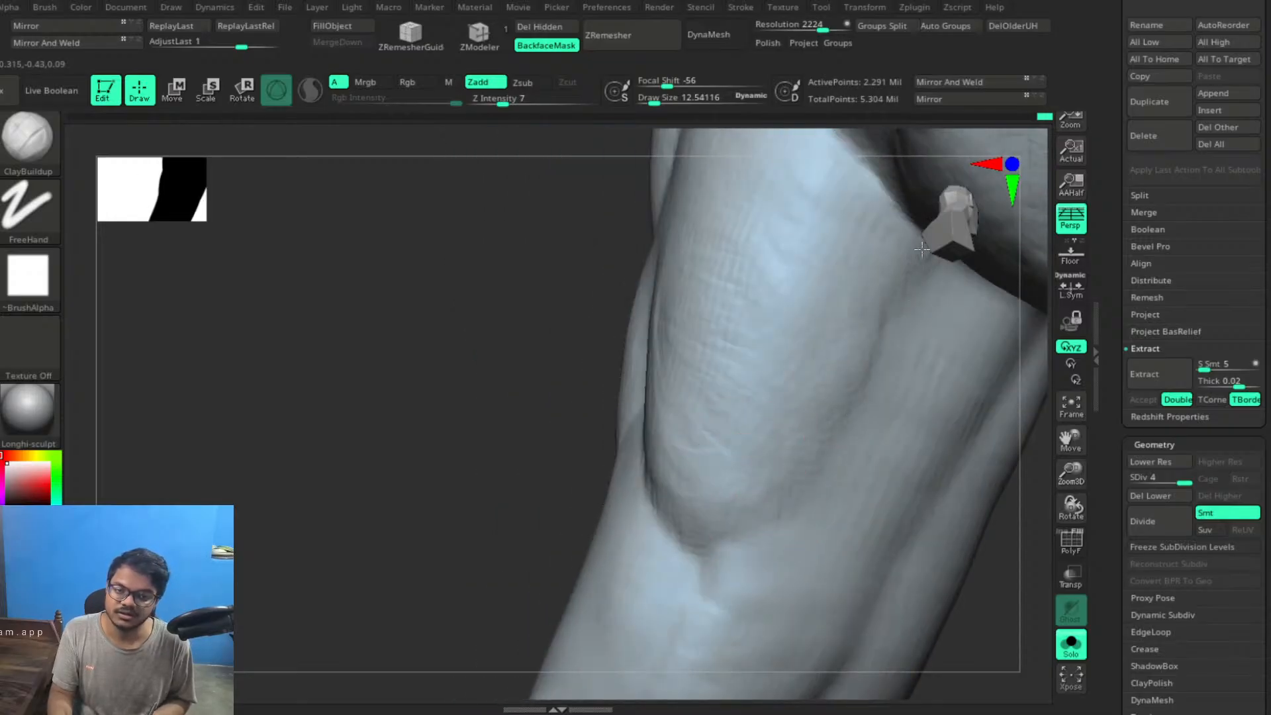
# Build up the inner edge and centre of the triceps' long head with ClayBuildup, raising the draw size to about 16.5
pyautogui.moveTo(892, 288)
pyautogui.mouseDown()
pyautogui.moveTo(816, 406)
pyautogui.moveTo(868, 377)
pyautogui.moveTo(820, 430)
pyautogui.mouseUp()
pyautogui.moveTo(871, 360); pyautogui.dragTo(774, 470)
pyautogui.moveTo(857, 410); pyautogui.dragTo(748, 493)
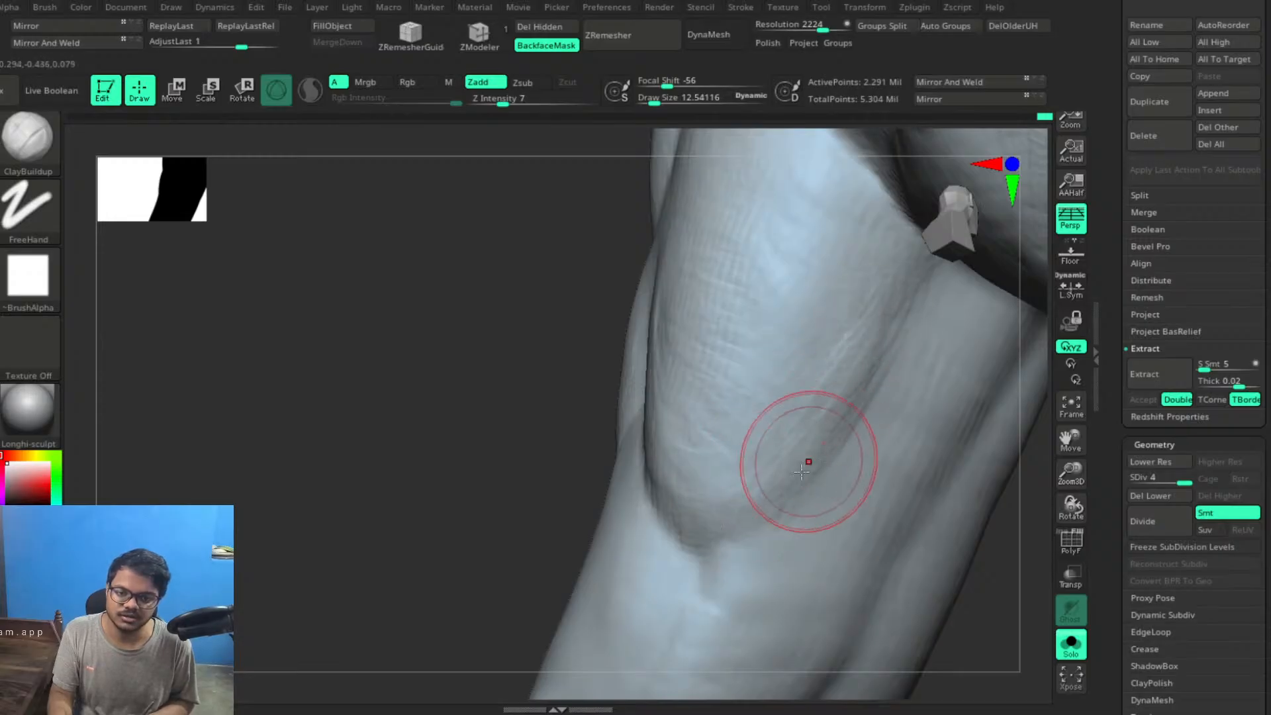
pyautogui.press(']')
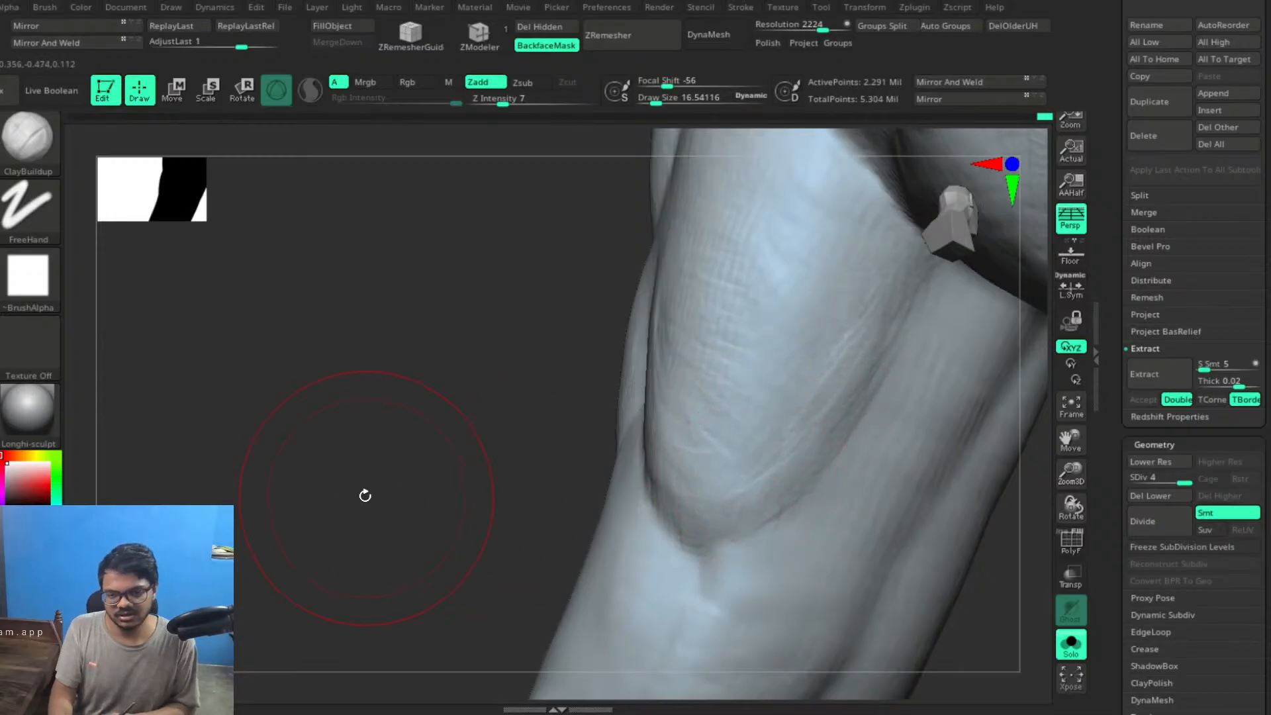
pyautogui.moveTo(345, 495); pyautogui.dragTo(418, 501)
pyautogui.moveTo(931, 568)
pyautogui.mouseDown()
pyautogui.moveTo(900, 550)
pyautogui.moveTo(912, 555)
pyautogui.mouseUp()
pyautogui.moveTo(736, 375); pyautogui.dragTo(743, 501)
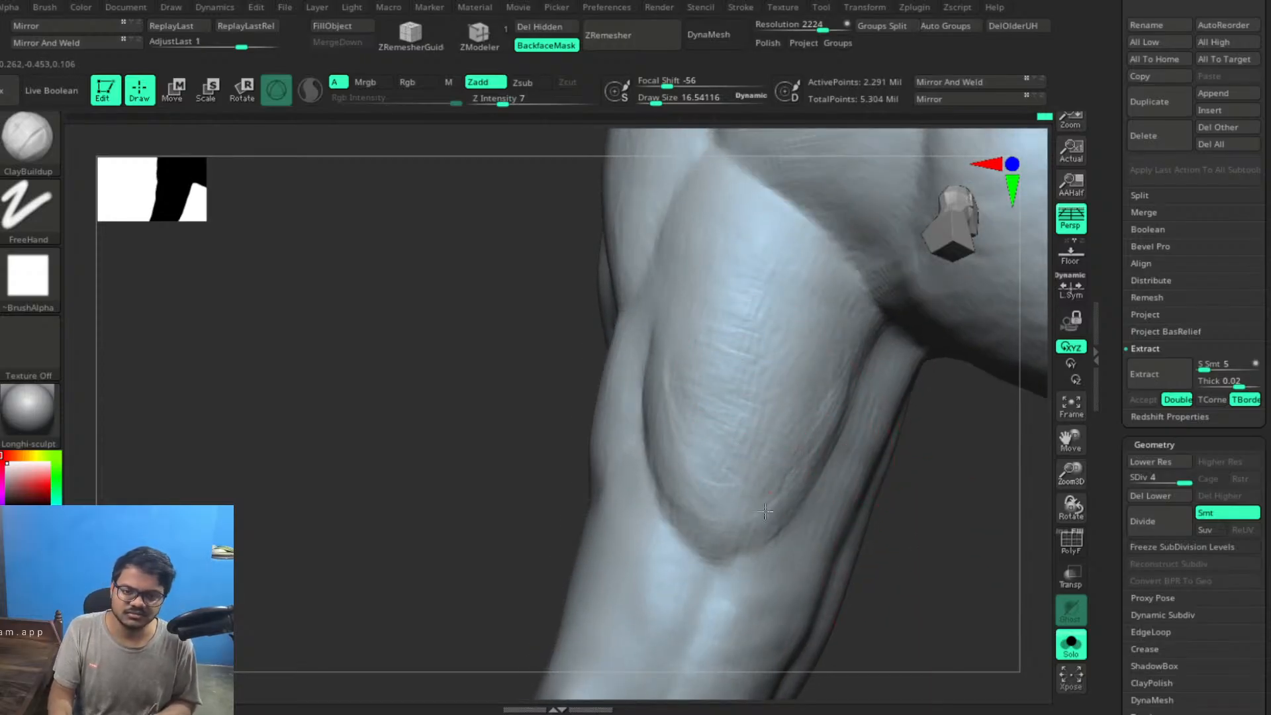
# Smooth the ClayBuildup strokes across the long head of the triceps
pyautogui.press('shift')
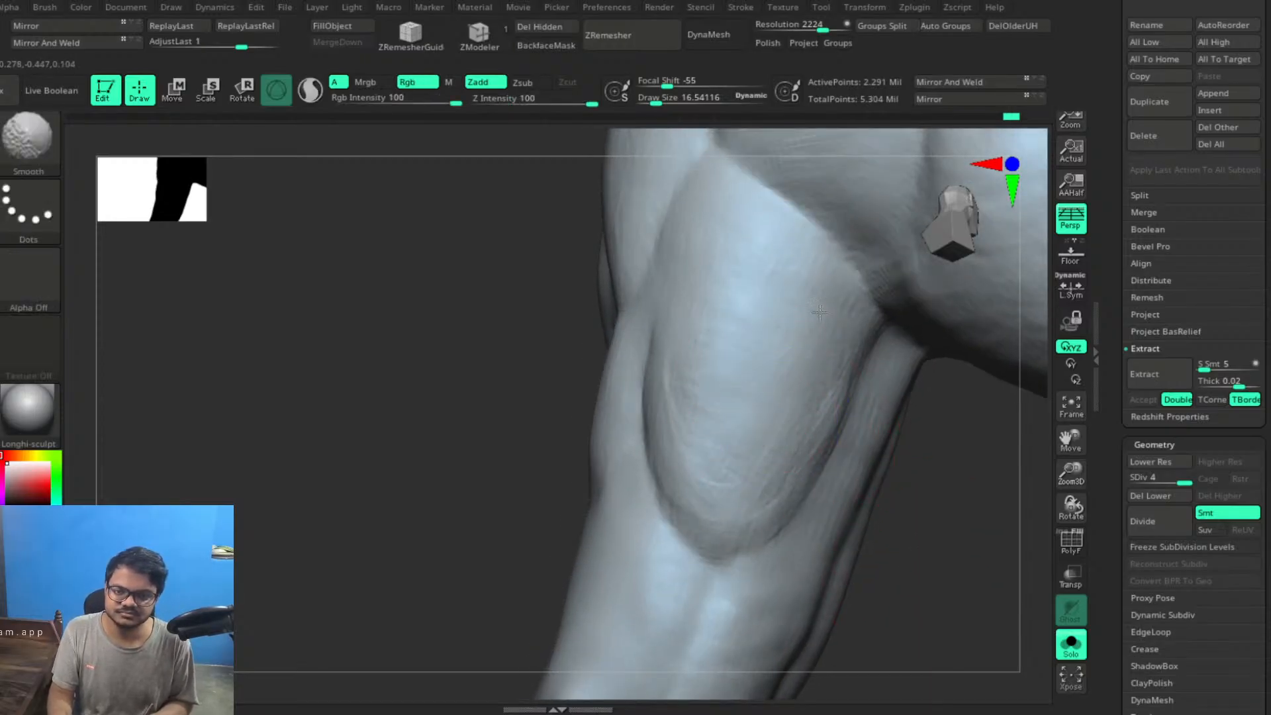
pyautogui.moveTo(708, 454)
pyautogui.keyDown('shift'); pyautogui.mouseDown()
pyautogui.moveTo(766, 492)
pyautogui.moveTo(788, 482)
pyautogui.moveTo(822, 393)
pyautogui.mouseUp(); pyautogui.keyUp('shift')
pyautogui.keyDown('shift'); pyautogui.moveTo(855, 324); pyautogui.dragTo(813, 339); pyautogui.keyUp('shift')
pyautogui.moveTo(698, 245)
pyautogui.keyDown('shift'); pyautogui.mouseDown()
pyautogui.moveTo(672, 364)
pyautogui.moveTo(821, 427)
pyautogui.mouseUp(); pyautogui.keyUp('shift')
# Add ClayBuildup volume to the upper part of the triceps' long head and sharpen its border at the armpit
pyautogui.moveTo(911, 499); pyautogui.dragTo(953, 493)
pyautogui.moveTo(706, 371); pyautogui.dragTo(674, 395)
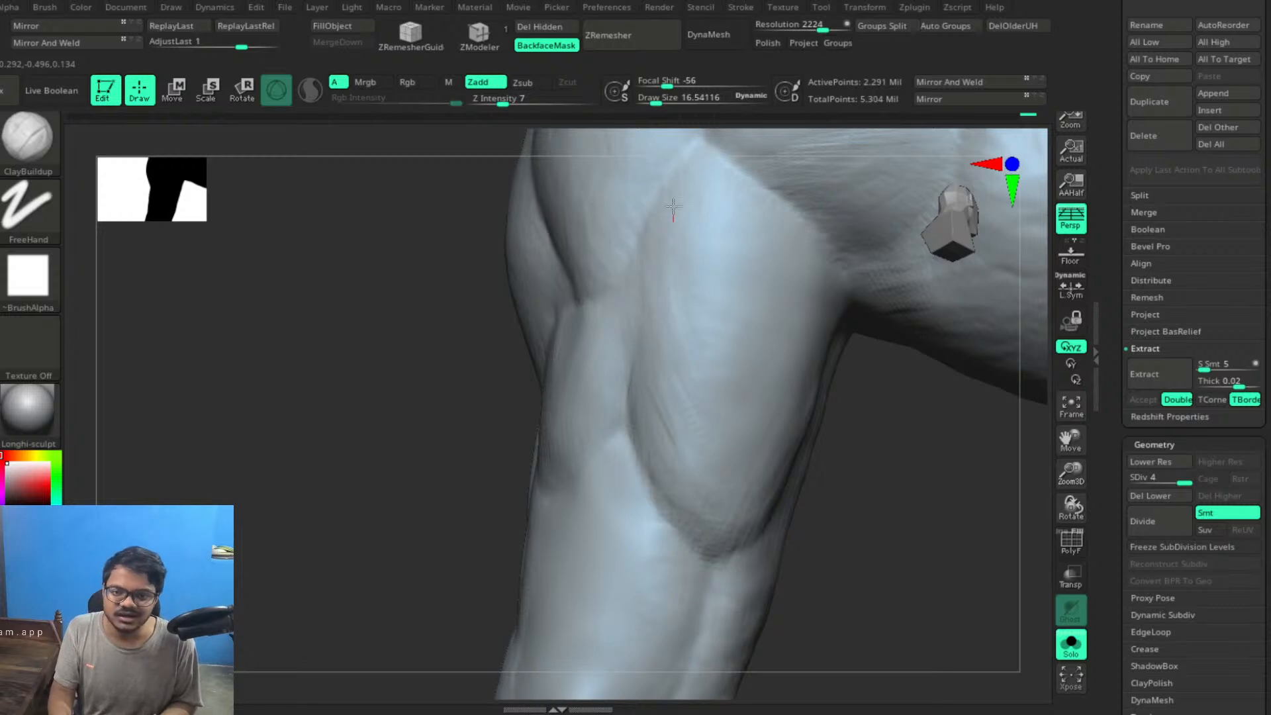
pyautogui.moveTo(673, 207); pyautogui.dragTo(688, 201)
pyautogui.moveTo(713, 248)
pyautogui.mouseDown()
pyautogui.moveTo(720, 204)
pyautogui.moveTo(726, 246)
pyautogui.mouseUp()
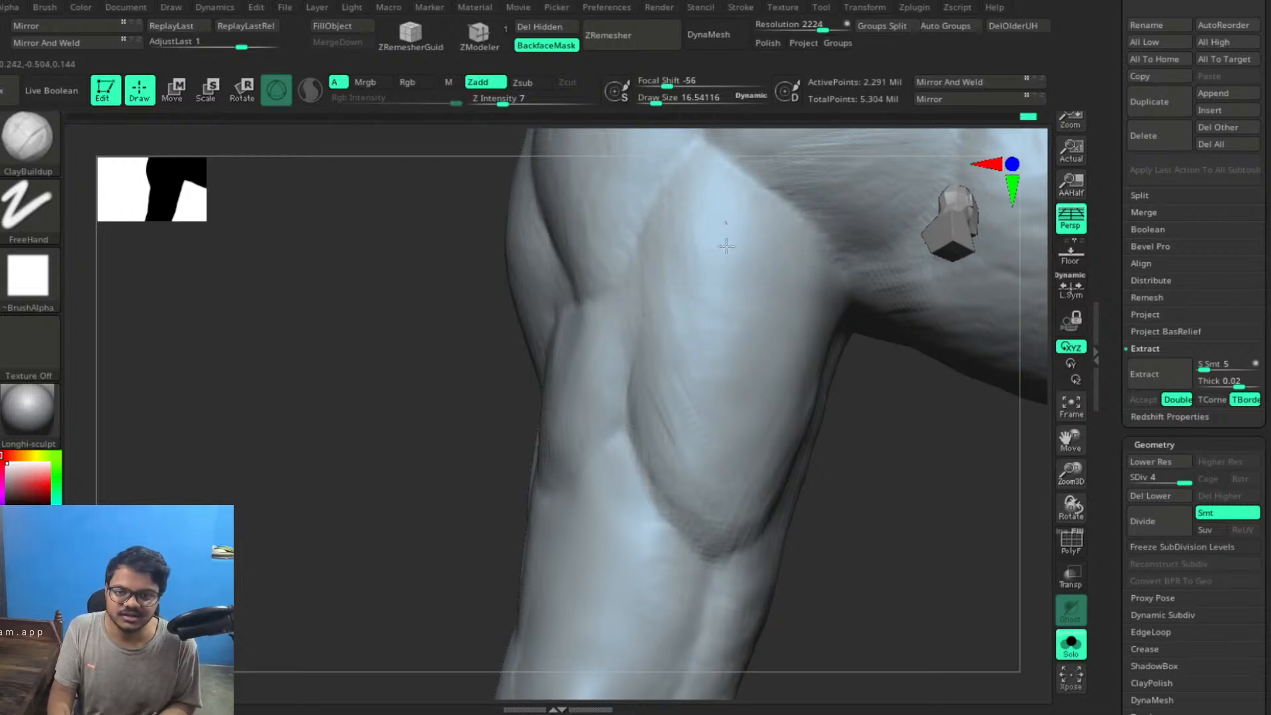
pyautogui.moveTo(748, 205)
pyautogui.mouseDown()
pyautogui.moveTo(779, 222)
pyautogui.moveTo(756, 197)
pyautogui.mouseUp()
pyautogui.keyDown('alt'); pyautogui.moveTo(874, 401); pyautogui.dragTo(900, 513); pyautogui.keyUp('alt')
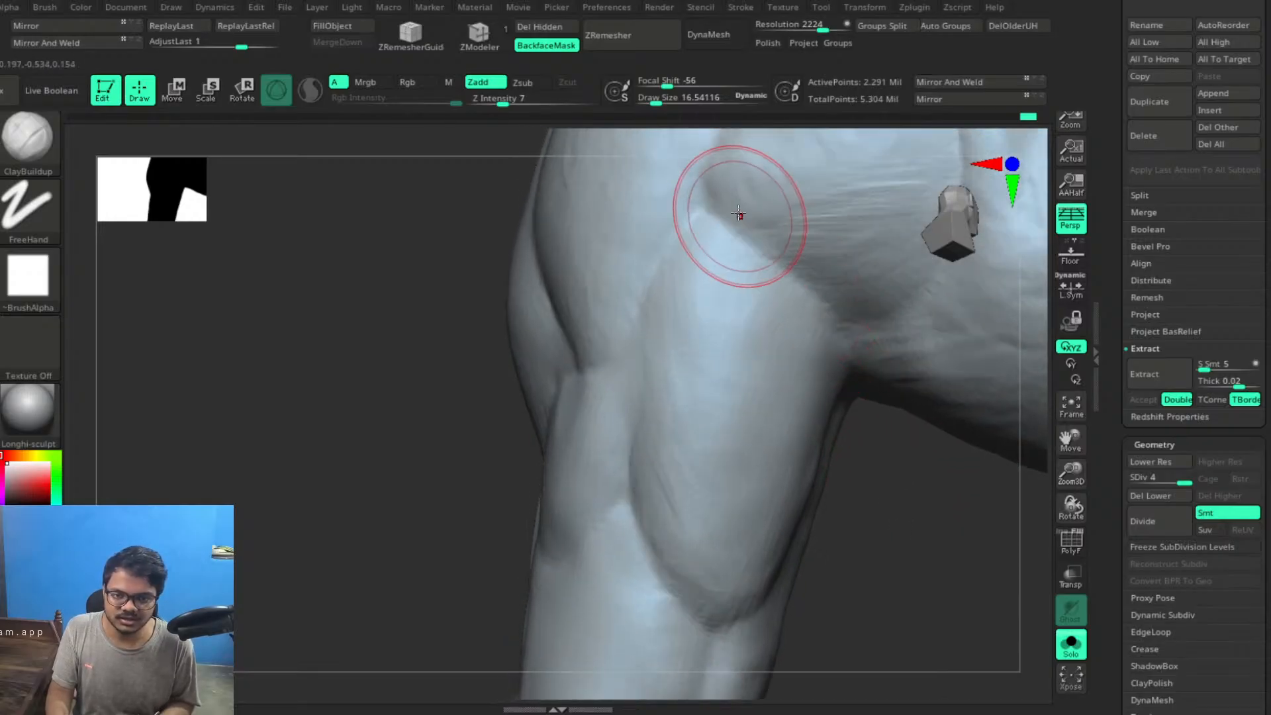
pyautogui.moveTo(738, 216); pyautogui.dragTo(739, 211)
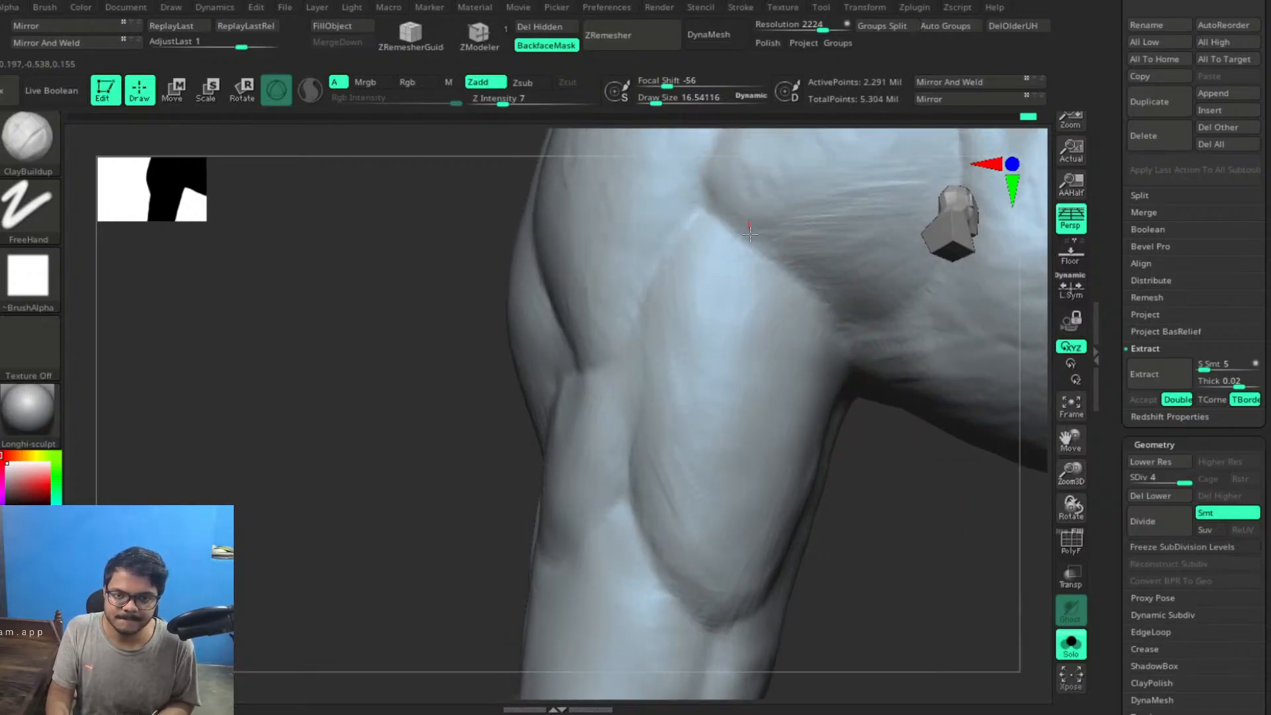
pyautogui.moveTo(807, 261)
pyautogui.mouseDown()
pyautogui.moveTo(835, 288)
pyautogui.moveTo(800, 270)
pyautogui.moveTo(828, 318)
pyautogui.moveTo(835, 367)
pyautogui.mouseUp()
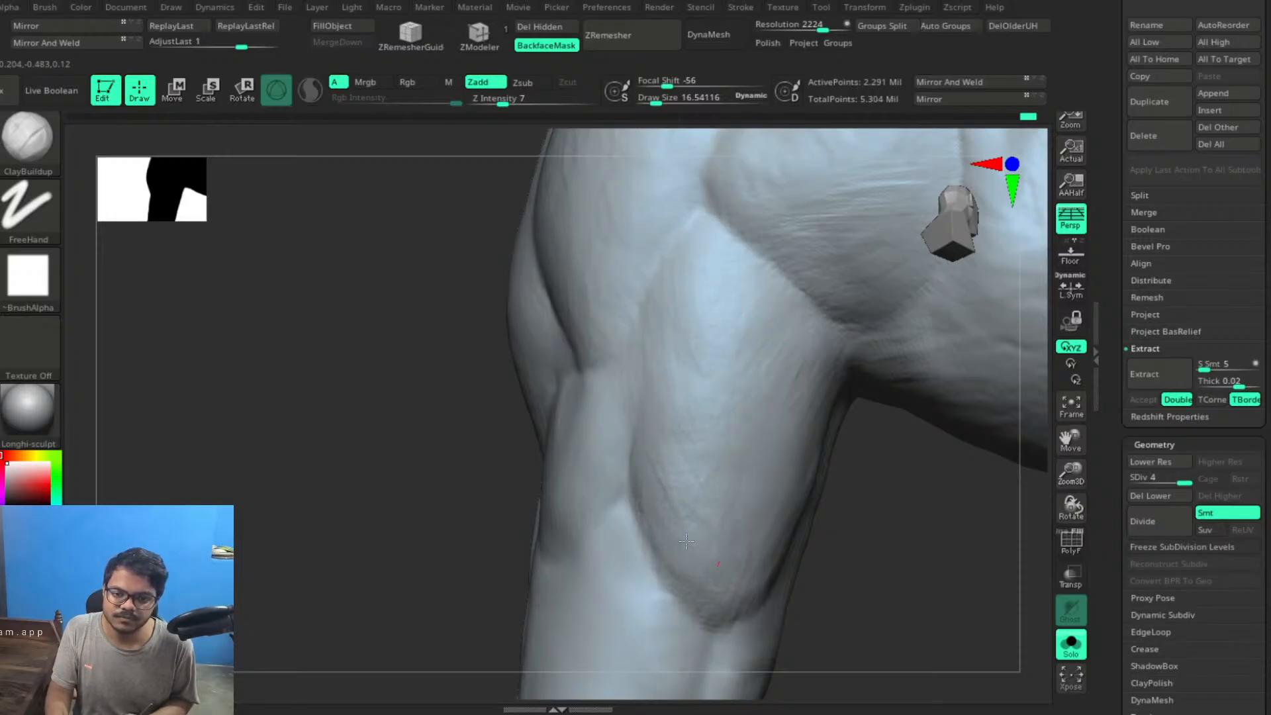
# Even out the lower part of the triceps' long head and add ClayBuildup strokes down the back of the arm above the elbow
pyautogui.moveTo(691, 539); pyautogui.dragTo(877, 522, button='right')
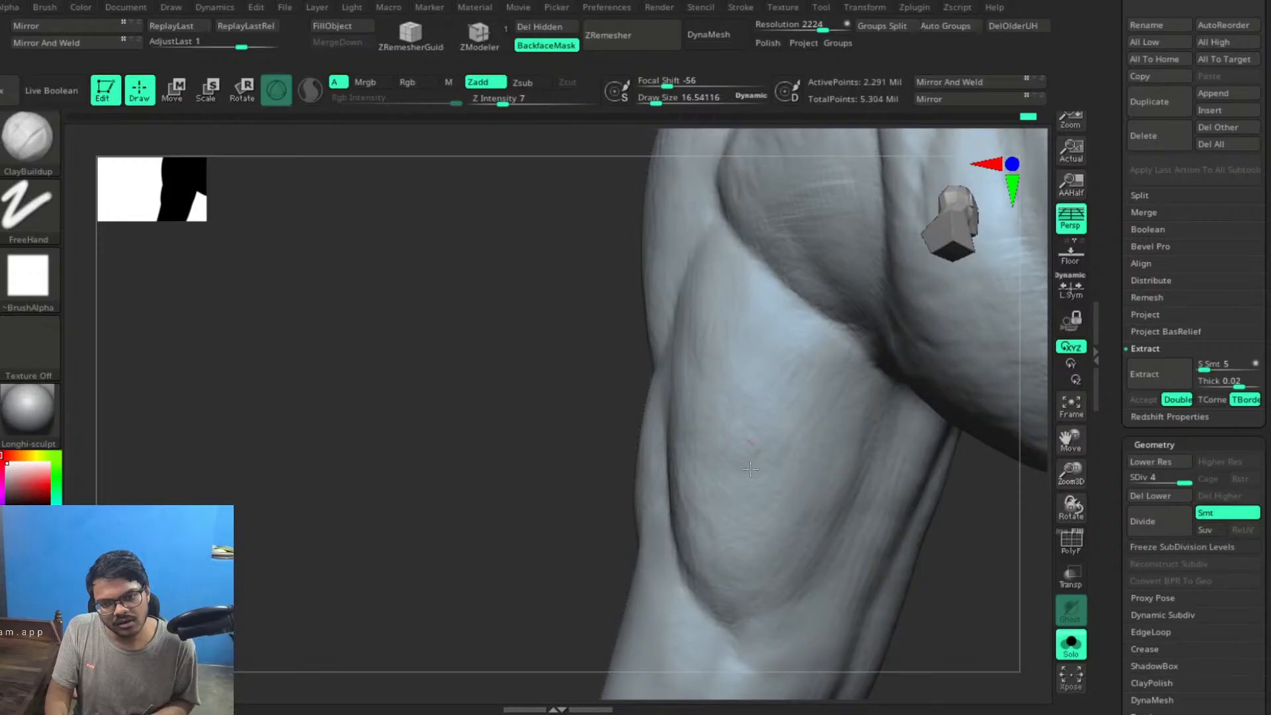
pyautogui.moveTo(443, 559); pyautogui.dragTo(811, 533)
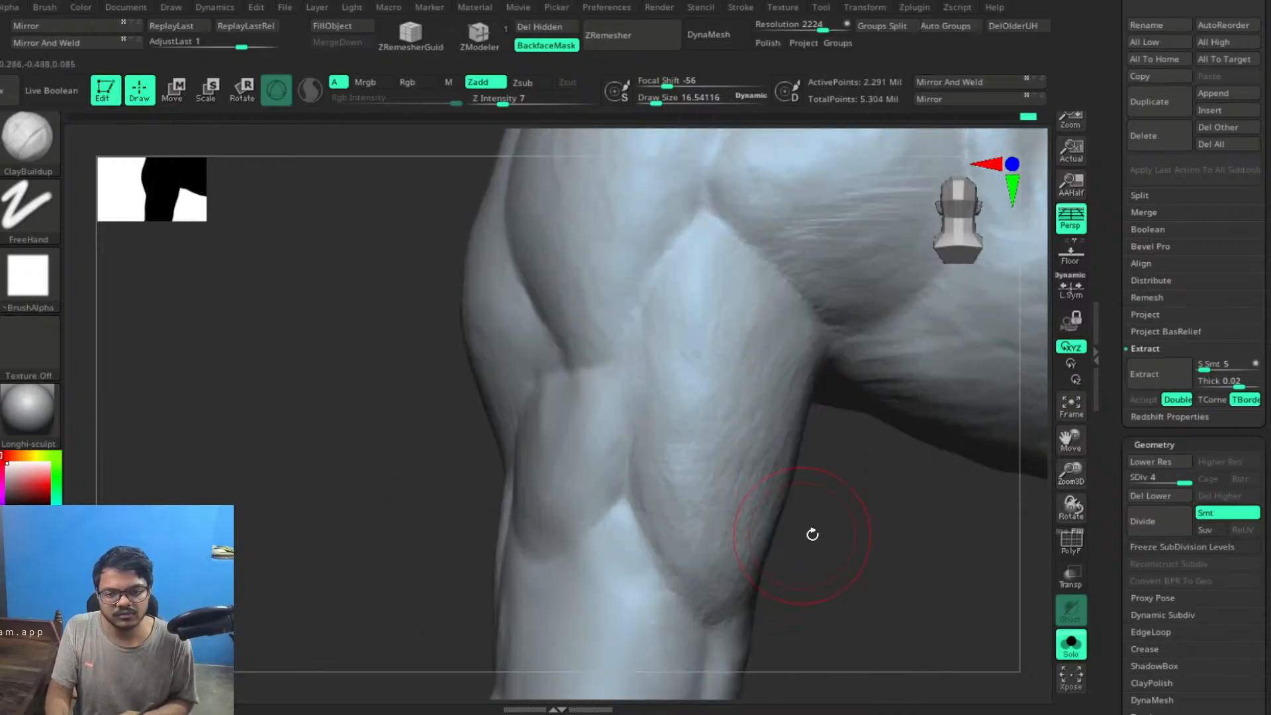
pyautogui.moveTo(894, 565)
pyautogui.keyDown('alt'); pyautogui.mouseDown()
pyautogui.moveTo(788, 444)
pyautogui.moveTo(826, 528)
pyautogui.moveTo(876, 454)
pyautogui.moveTo(844, 452)
pyautogui.mouseUp(); pyautogui.keyUp('alt')
pyautogui.keyDown('alt'); pyautogui.moveTo(899, 500); pyautogui.dragTo(920, 545); pyautogui.keyUp('alt')
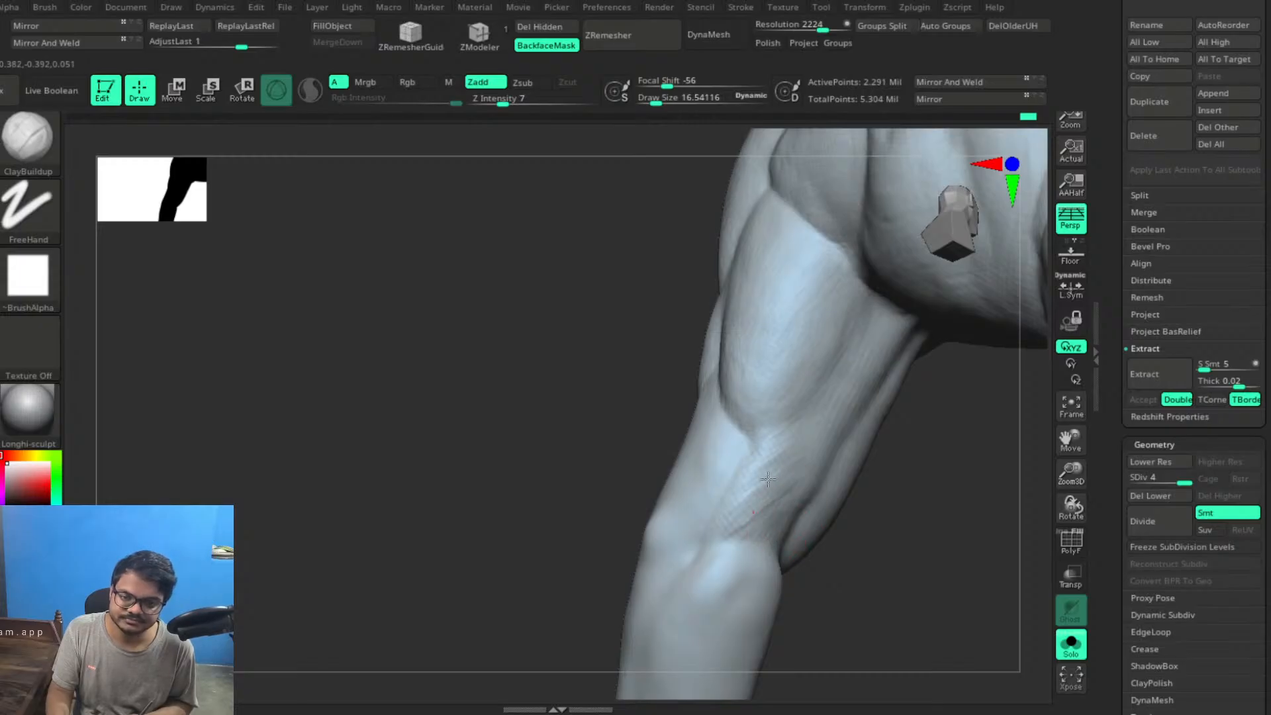
# Sculpt fine muscle strands down the outer arm above the elbow using ClayBuildup at draw size 10
pyautogui.moveTo(907, 584)
pyautogui.mouseDown()
pyautogui.moveTo(882, 550)
pyautogui.moveTo(865, 450)
pyautogui.moveTo(914, 494)
pyautogui.moveTo(894, 490)
pyautogui.moveTo(911, 508)
pyautogui.moveTo(521, 546)
pyautogui.mouseUp()
pyautogui.keyDown('alt'); pyautogui.moveTo(516, 613); pyautogui.dragTo(530, 652); pyautogui.keyUp('alt')
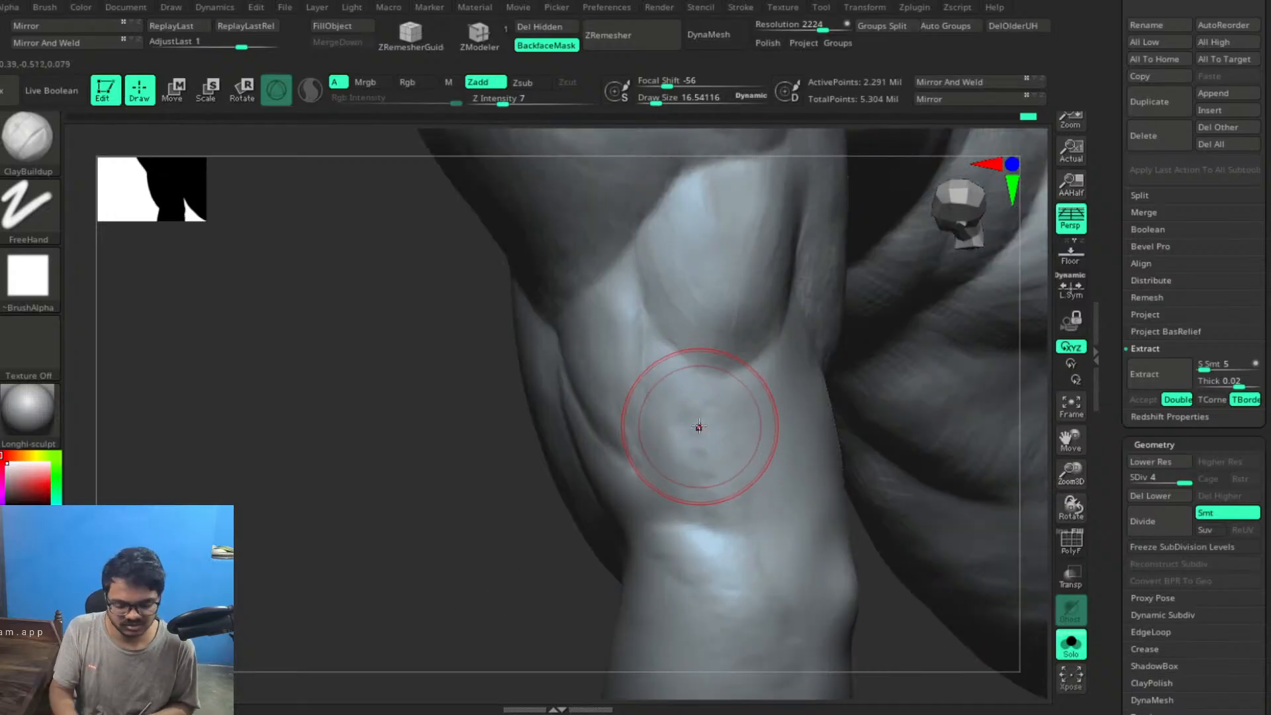
pyautogui.press('[')
pyautogui.press('[')
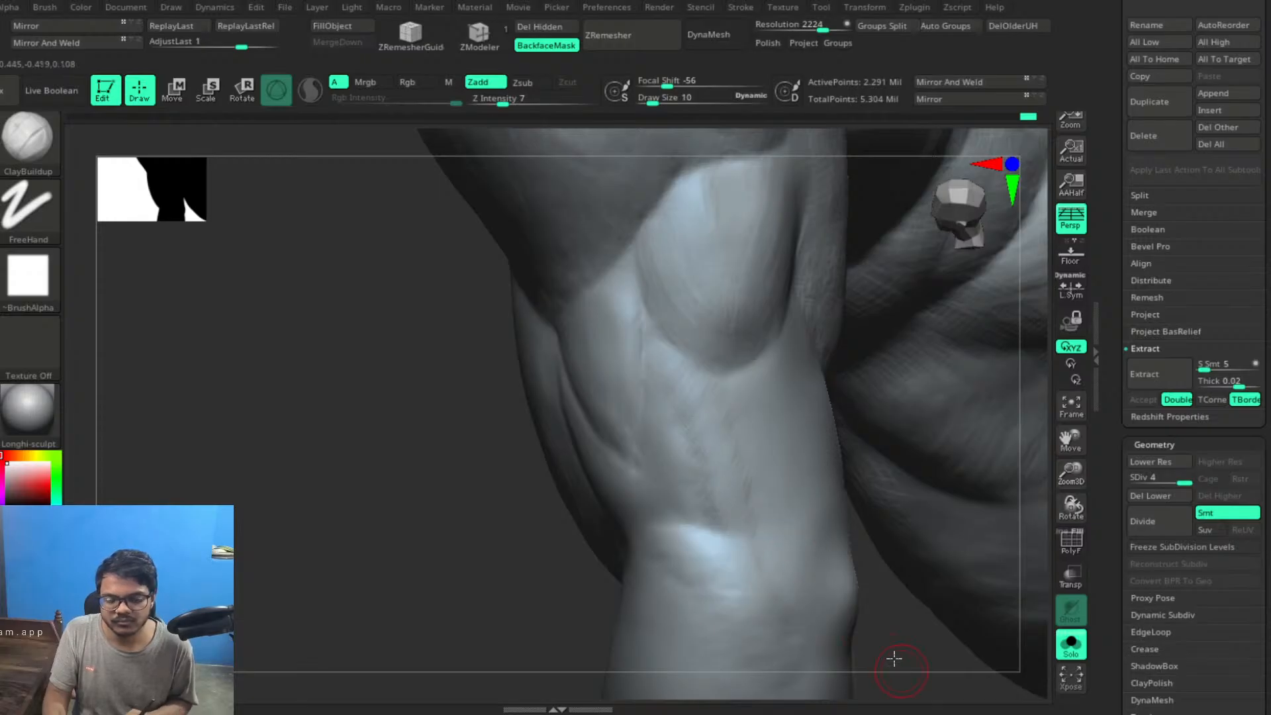
pyautogui.moveTo(894, 658); pyautogui.dragTo(882, 611)
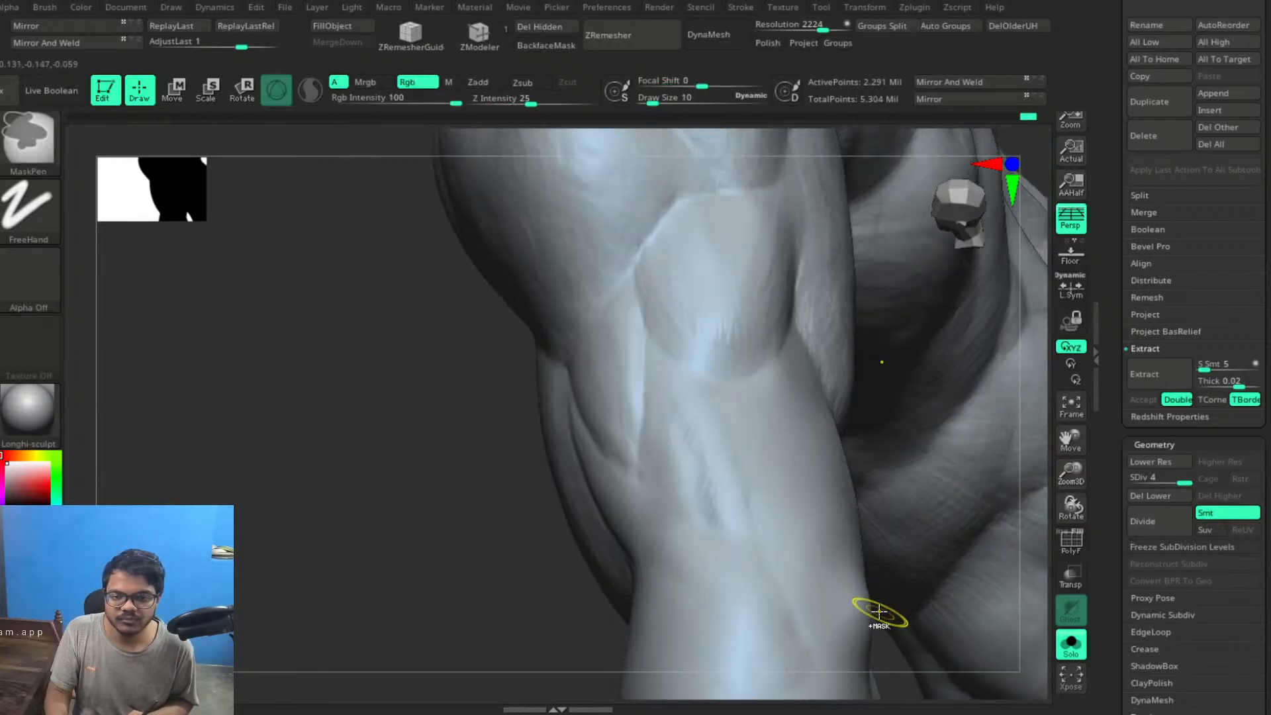
pyautogui.moveTo(767, 428); pyautogui.dragTo(749, 403, button='right')
pyautogui.moveTo(755, 449)
pyautogui.mouseDown(button='right')
pyautogui.moveTo(764, 465)
pyautogui.moveTo(752, 448)
pyautogui.mouseUp(button='right')
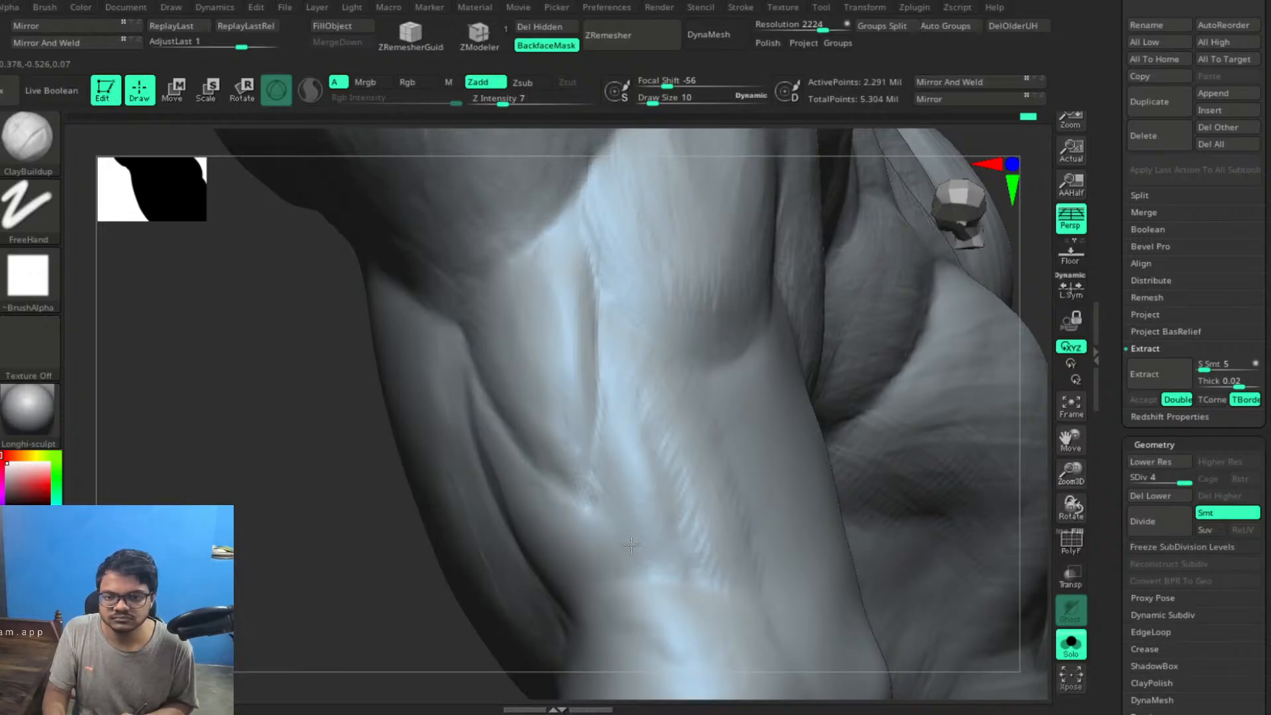
# Define the muscle strands between the outer edge of the biceps and the elbow crease with ClayBuildup
pyautogui.moveTo(713, 533)
pyautogui.mouseDown(button='right')
pyautogui.moveTo(662, 504)
pyautogui.moveTo(651, 426)
pyautogui.mouseUp(button='right')
pyautogui.moveTo(739, 511)
pyautogui.keyDown('alt'); pyautogui.mouseDown(button='right')
pyautogui.moveTo(691, 387)
pyautogui.moveTo(783, 494)
pyautogui.moveTo(797, 598)
pyautogui.moveTo(689, 369)
pyautogui.mouseUp(button='right'); pyautogui.keyUp('alt')
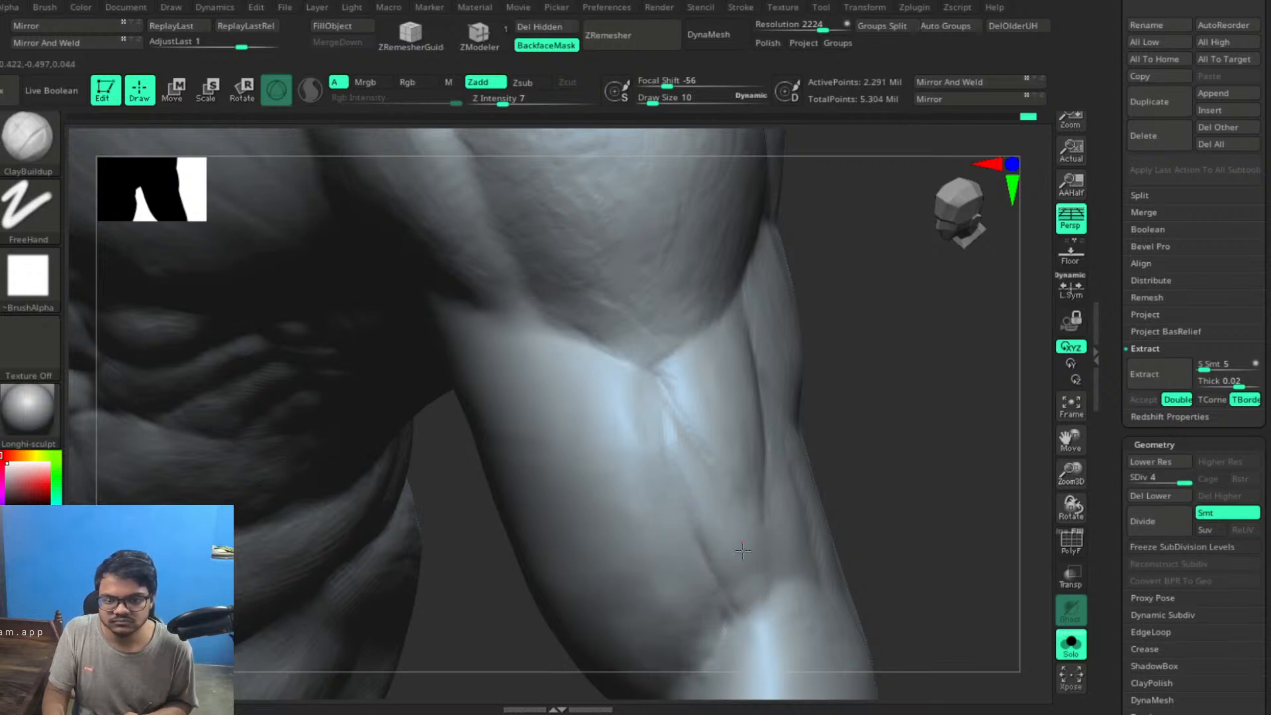
pyautogui.moveTo(891, 411)
pyautogui.mouseDown(button='right')
pyautogui.moveTo(938, 393)
pyautogui.moveTo(951, 420)
pyautogui.mouseUp(button='right')
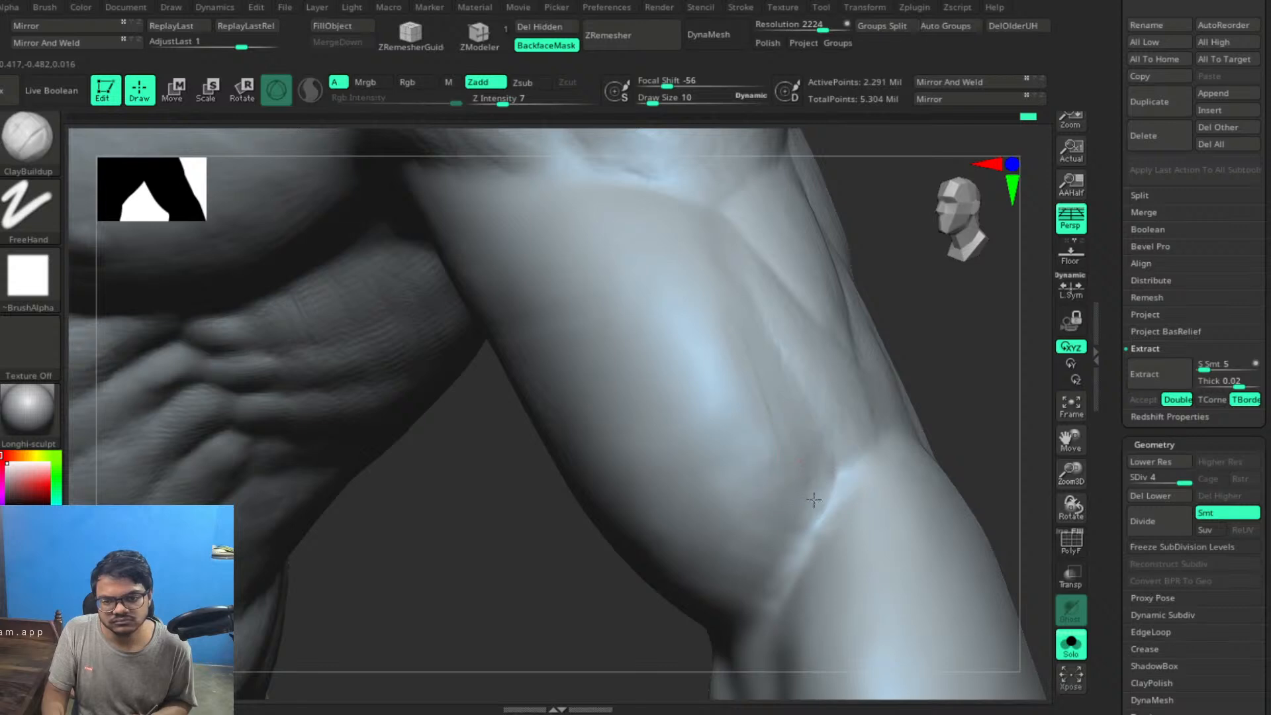
pyautogui.moveTo(754, 385); pyautogui.dragTo(719, 346)
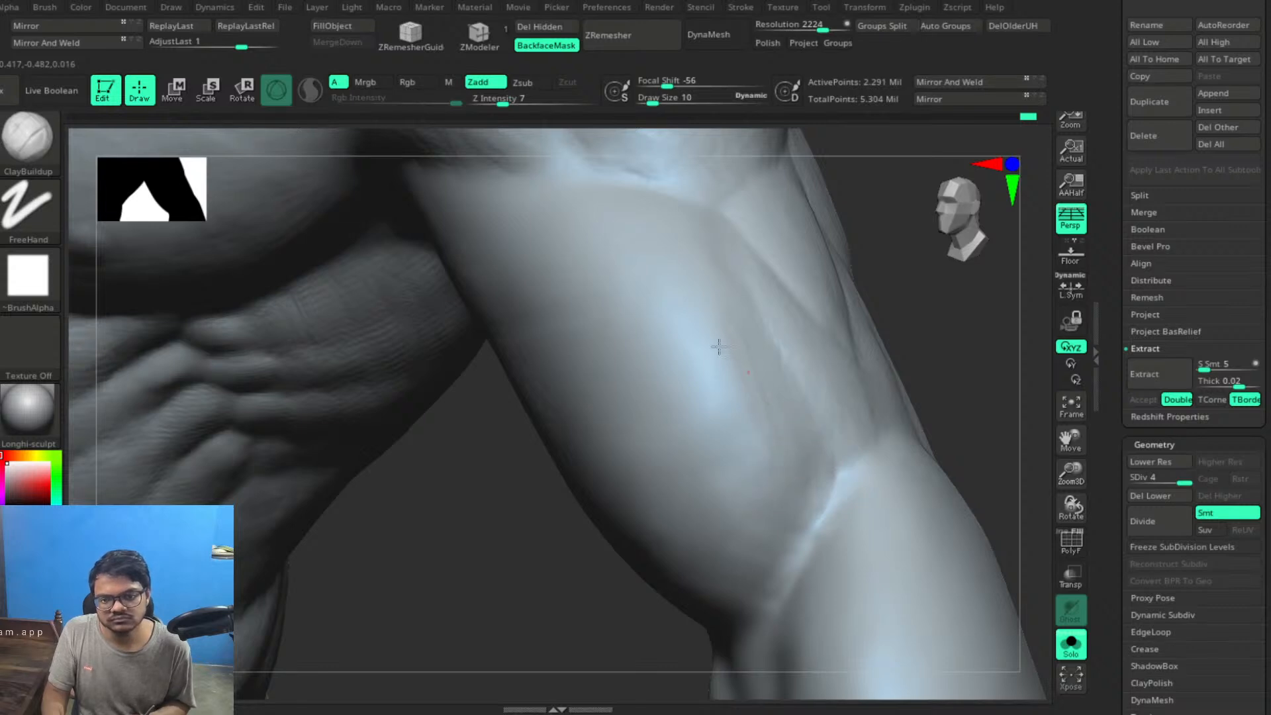
# Enlarge the ClayBuildup brush to draw size 22 and build up the outer surface of the biceps
pyautogui.press(']')
pyautogui.press(']')
pyautogui.press(']')
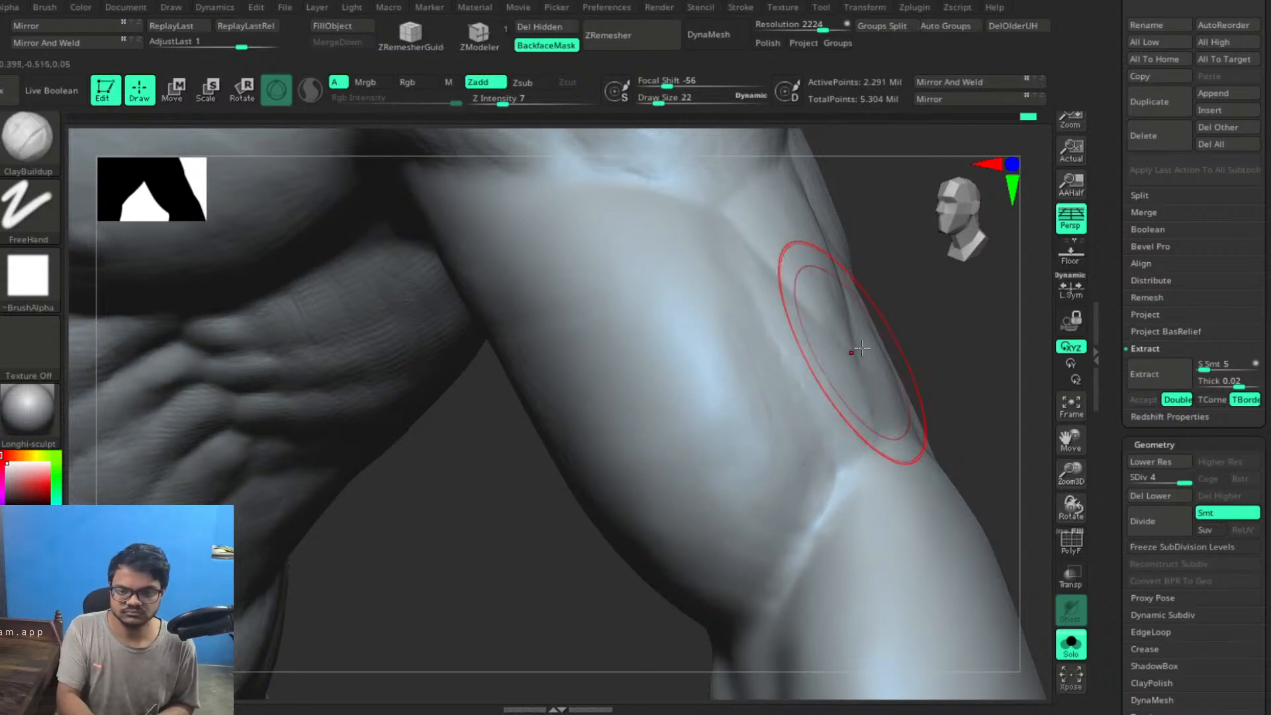
pyautogui.moveTo(922, 331); pyautogui.dragTo(956, 397)
pyautogui.moveTo(733, 375); pyautogui.dragTo(754, 413)
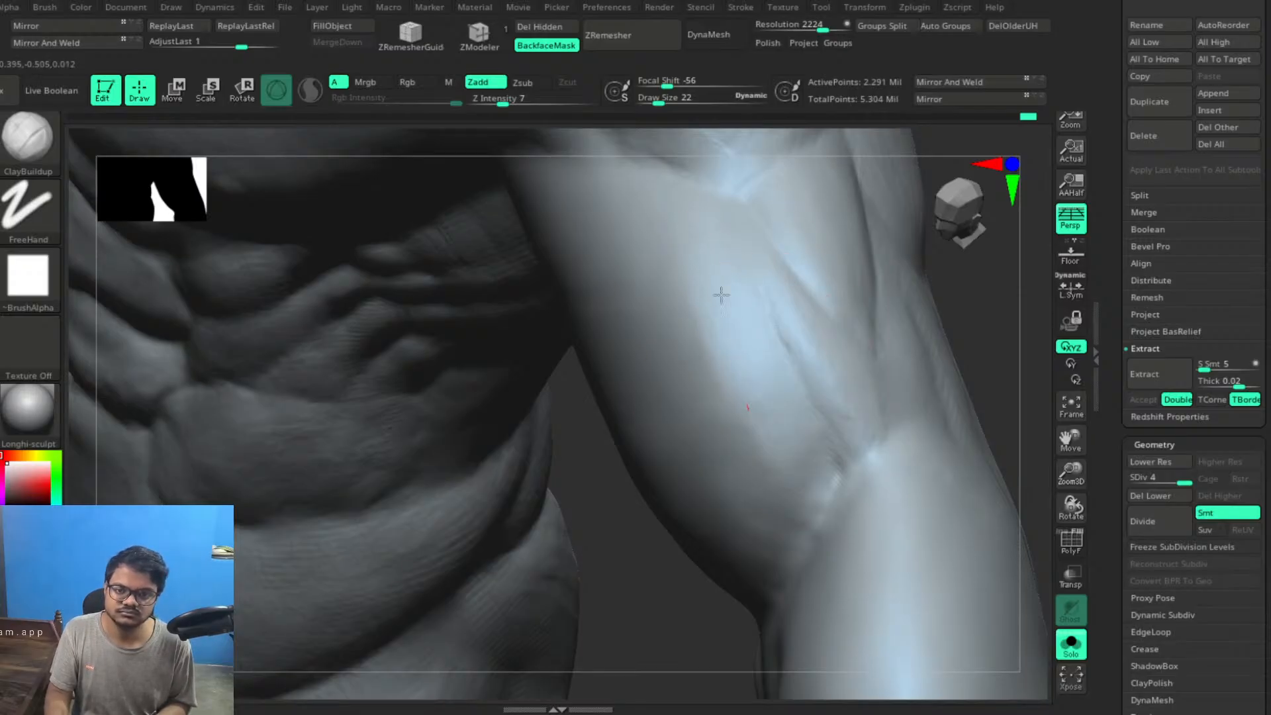
# Build up the lower biceps toward the elbow crease and along its inner side with ClayBuildup at draw size 22
pyautogui.moveTo(735, 489); pyautogui.dragTo(757, 426)
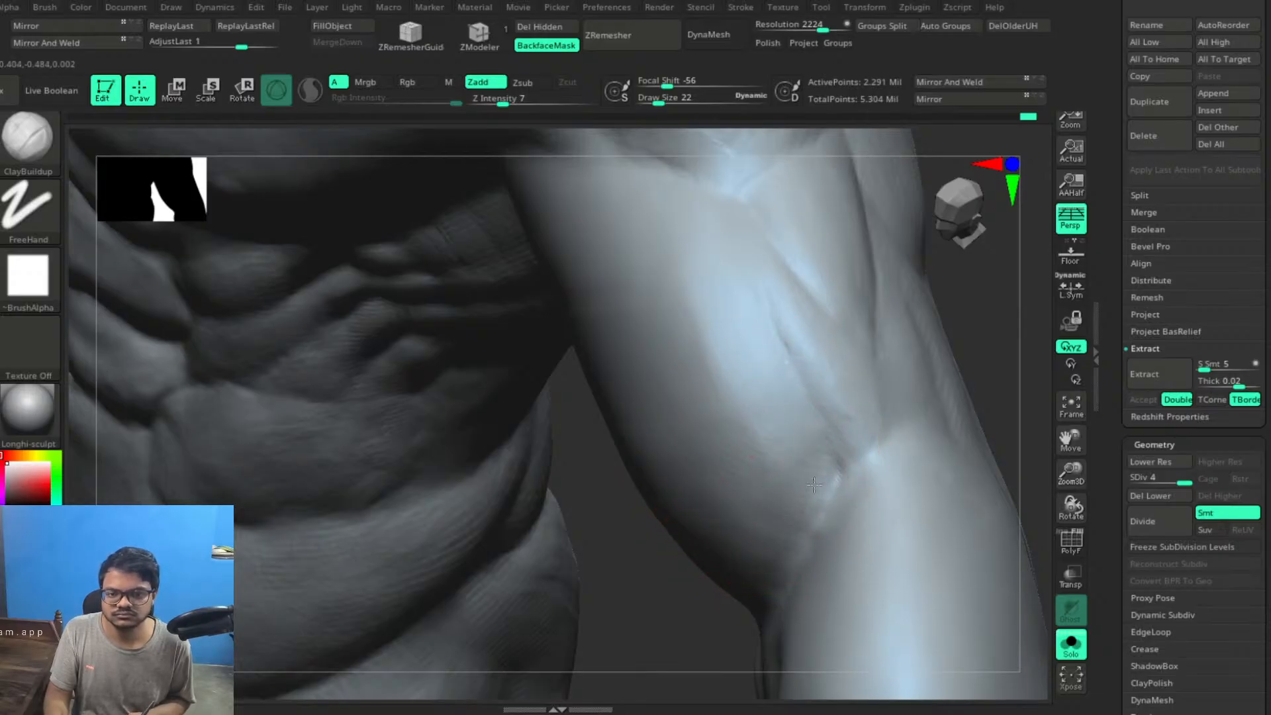
pyautogui.moveTo(809, 457)
pyautogui.mouseDown()
pyautogui.moveTo(795, 524)
pyautogui.moveTo(763, 557)
pyautogui.mouseUp()
pyautogui.moveTo(691, 597)
pyautogui.mouseDown()
pyautogui.moveTo(870, 389)
pyautogui.moveTo(907, 389)
pyautogui.moveTo(851, 388)
pyautogui.moveTo(901, 378)
pyautogui.moveTo(675, 335)
pyautogui.mouseUp()
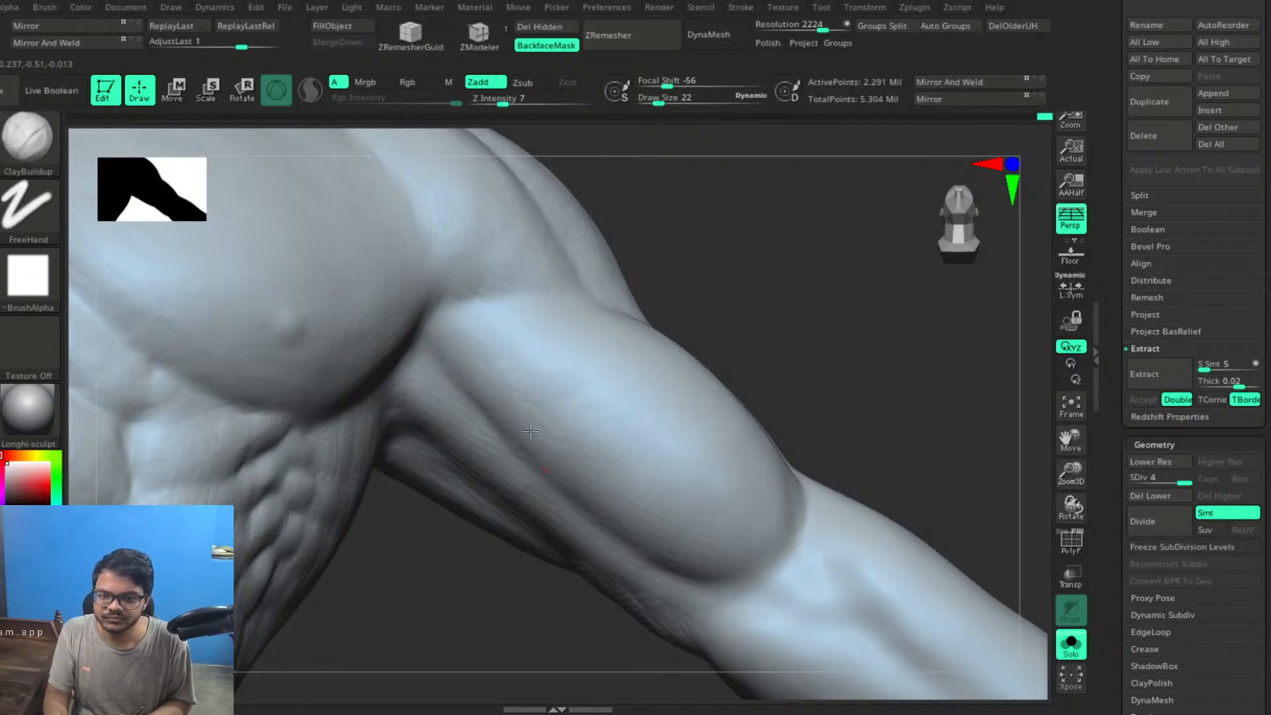
pyautogui.moveTo(821, 331); pyautogui.dragTo(903, 318)
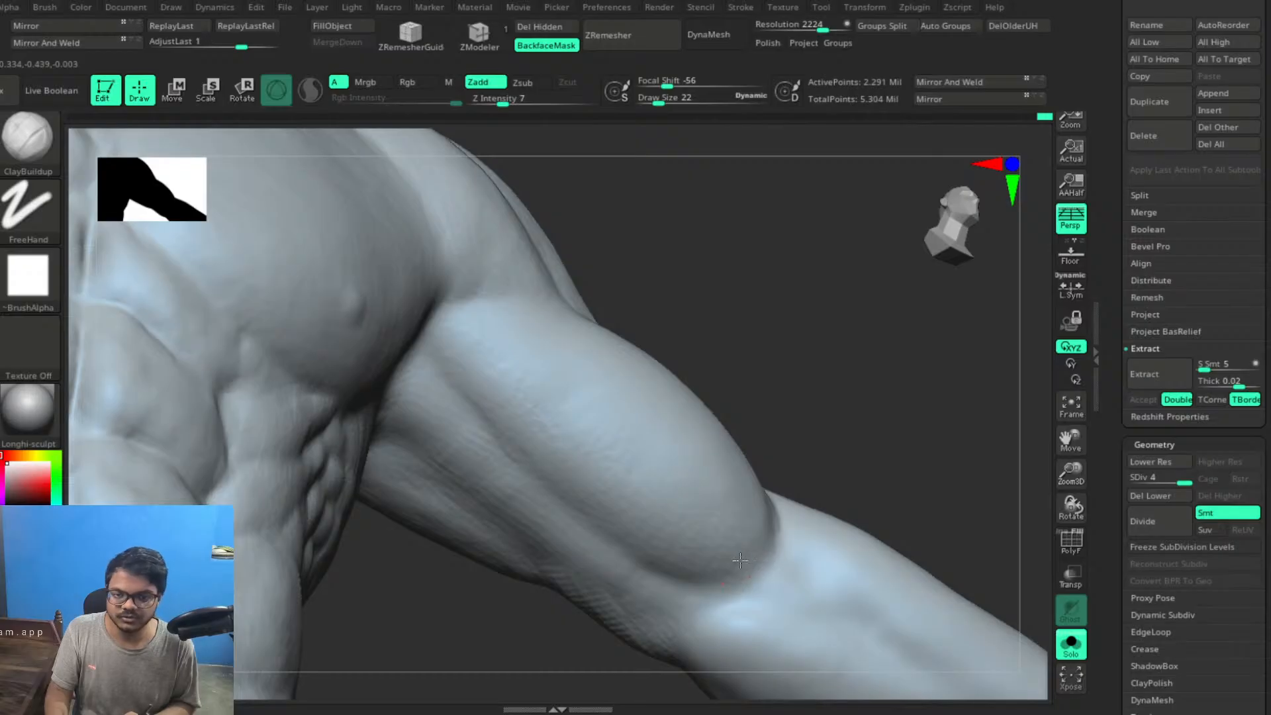
pyautogui.moveTo(814, 392)
pyautogui.mouseDown()
pyautogui.moveTo(793, 387)
pyautogui.moveTo(851, 329)
pyautogui.moveTo(761, 363)
pyautogui.mouseUp()
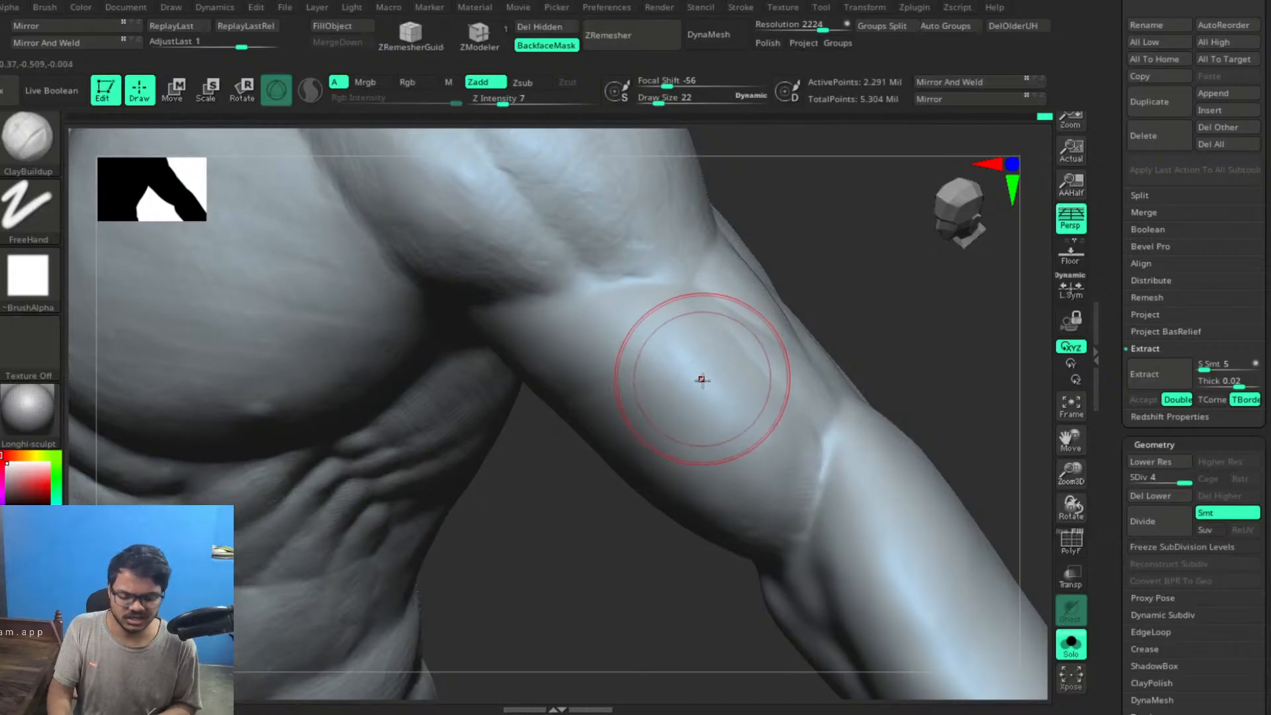
# Fill out the upper biceps just below the deltoid using ClayBuildup at draw sizes 30 and 26
pyautogui.press(']')
pyautogui.moveTo(912, 288); pyautogui.dragTo(701, 352)
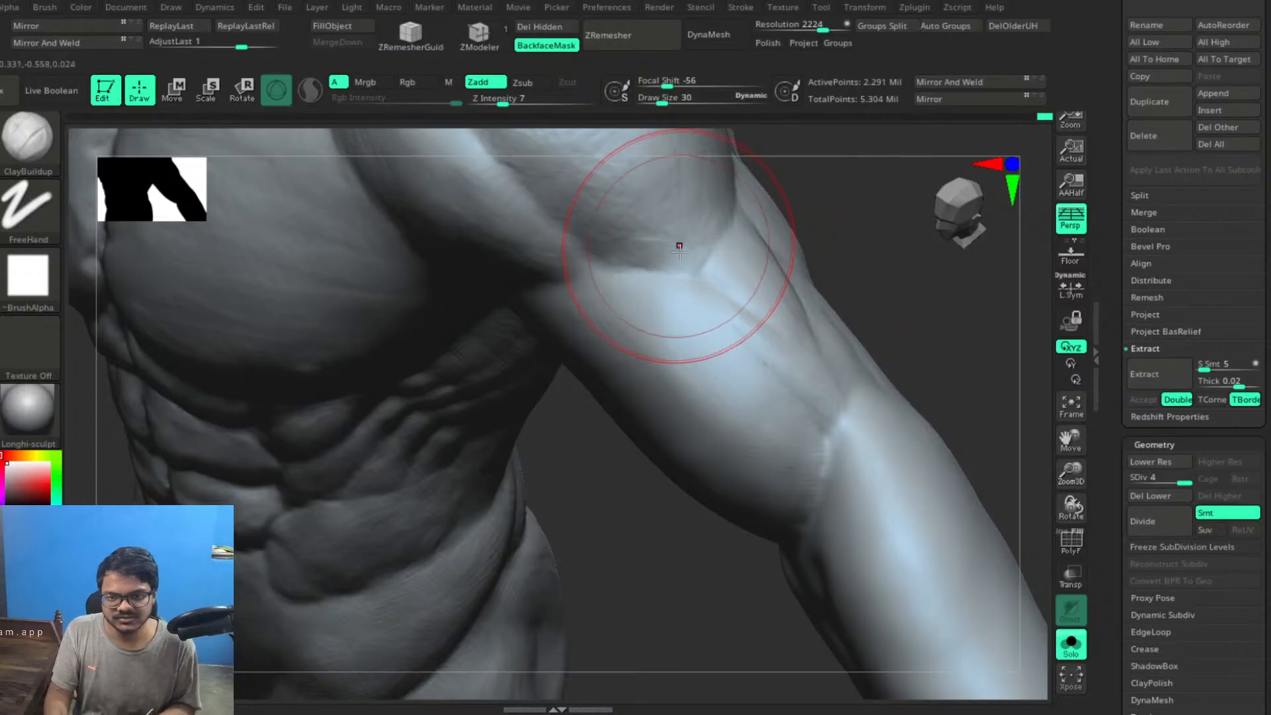
pyautogui.press('[')
pyautogui.moveTo(896, 280)
pyautogui.mouseDown()
pyautogui.moveTo(910, 278)
pyautogui.moveTo(827, 284)
pyautogui.mouseUp()
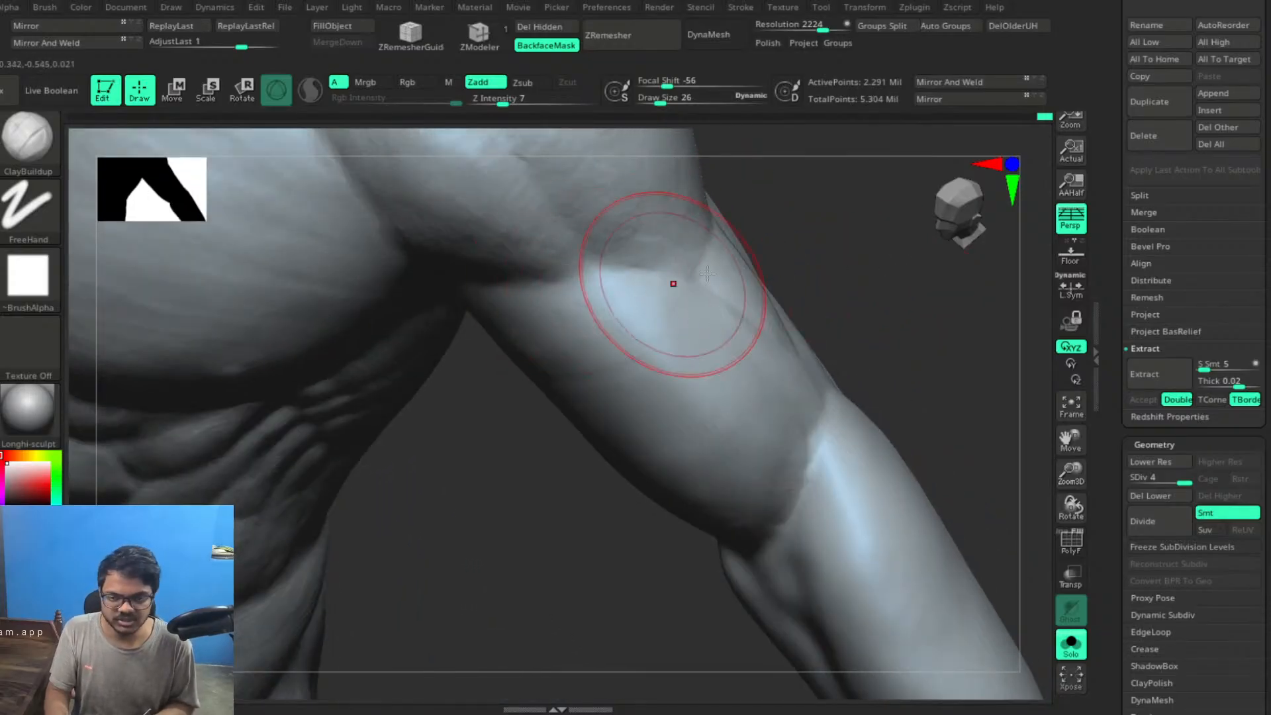
# Sculpt fine muscle texture across the front and side deltoid heads with ClayBuildup at draw sizes 10 and 14
pyautogui.press('[')
pyautogui.press('[')
pyautogui.press('[')
pyautogui.press('[')
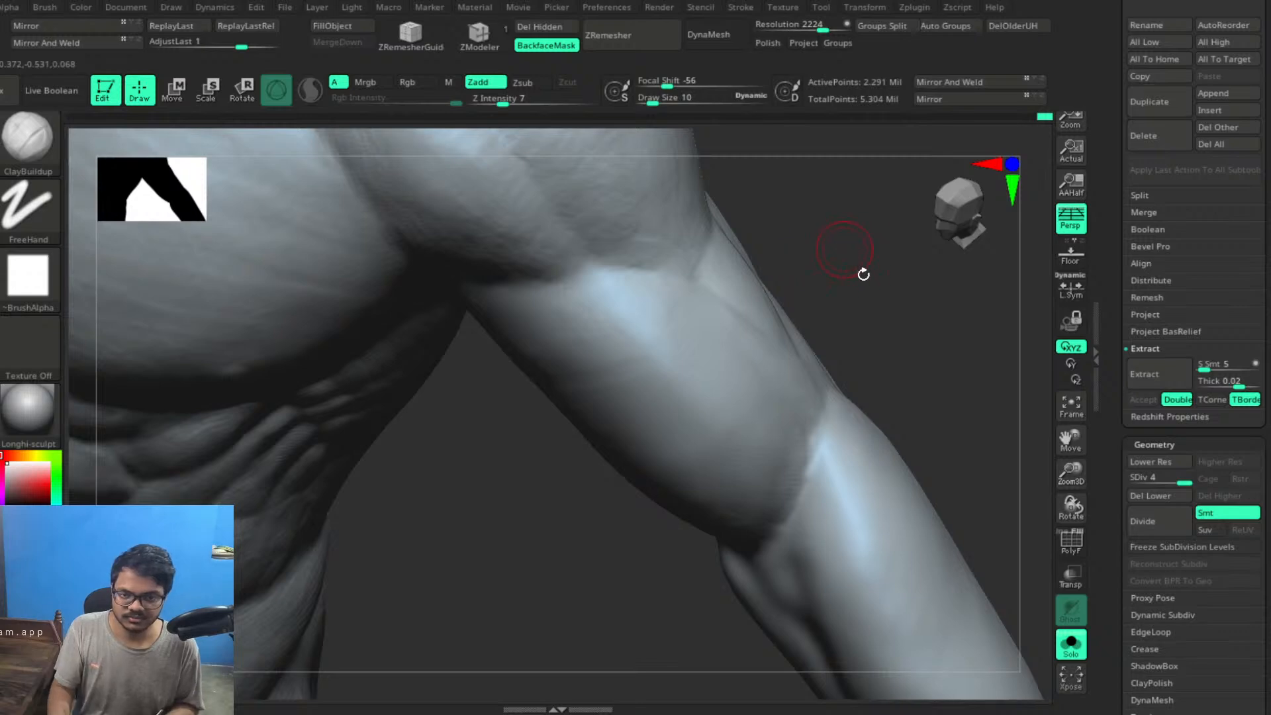
pyautogui.moveTo(863, 274)
pyautogui.mouseDown()
pyautogui.moveTo(896, 354)
pyautogui.moveTo(885, 329)
pyautogui.moveTo(896, 314)
pyautogui.moveTo(902, 370)
pyautogui.mouseUp()
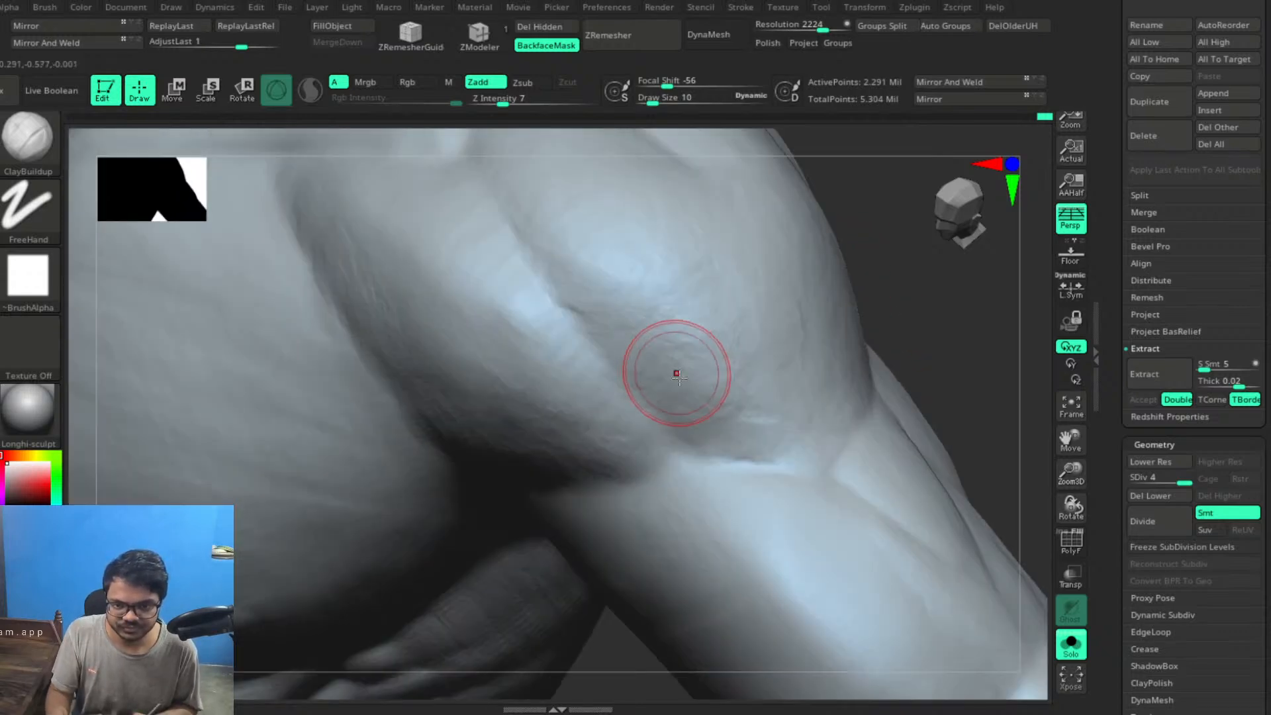
pyautogui.press(']')
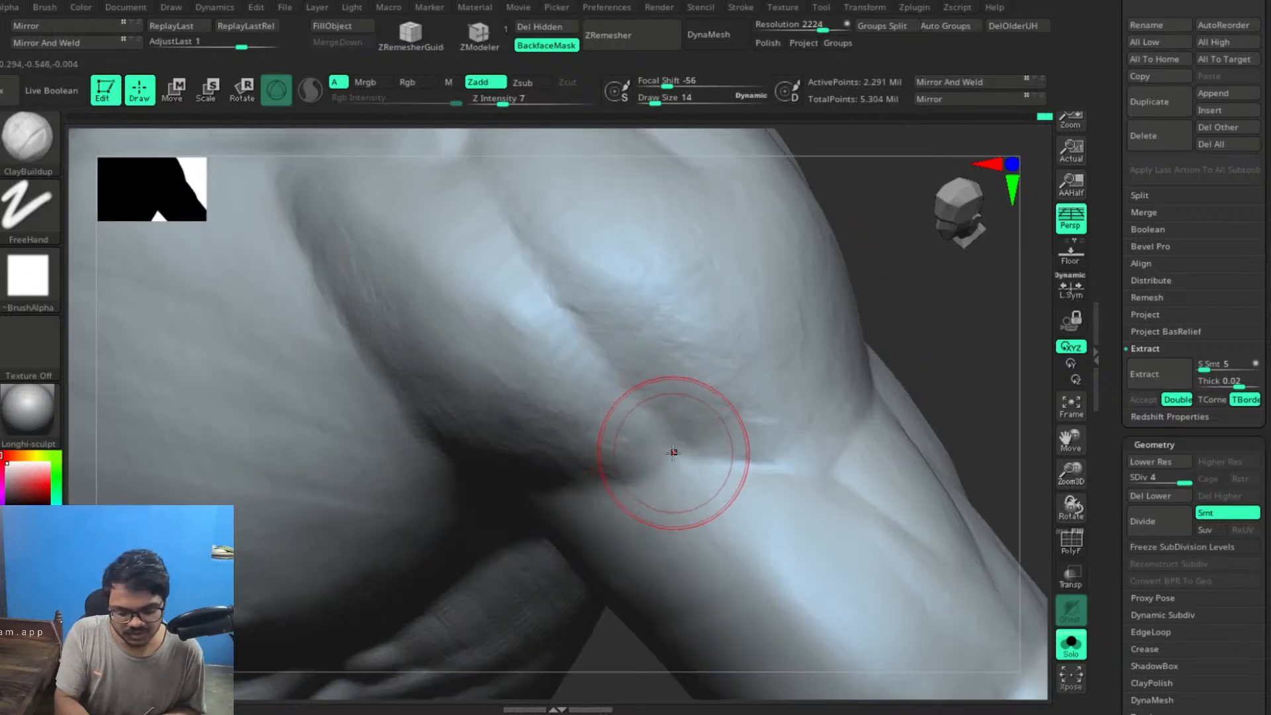
# Reduce ClayBuildup to draw size 9 and refine the groove between the deltoid heads and the deltoid's lower insertion
pyautogui.press('[')
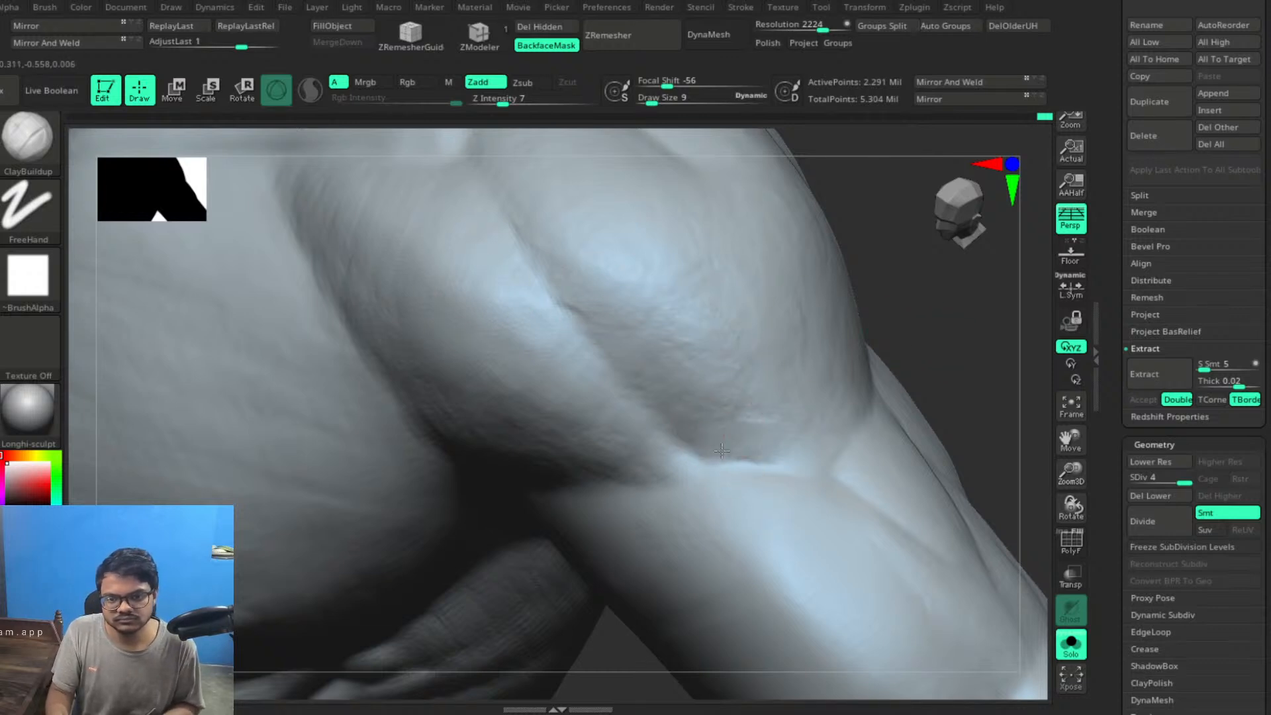
pyautogui.moveTo(748, 438)
pyautogui.mouseDown()
pyautogui.moveTo(766, 470)
pyautogui.moveTo(820, 480)
pyautogui.mouseUp()
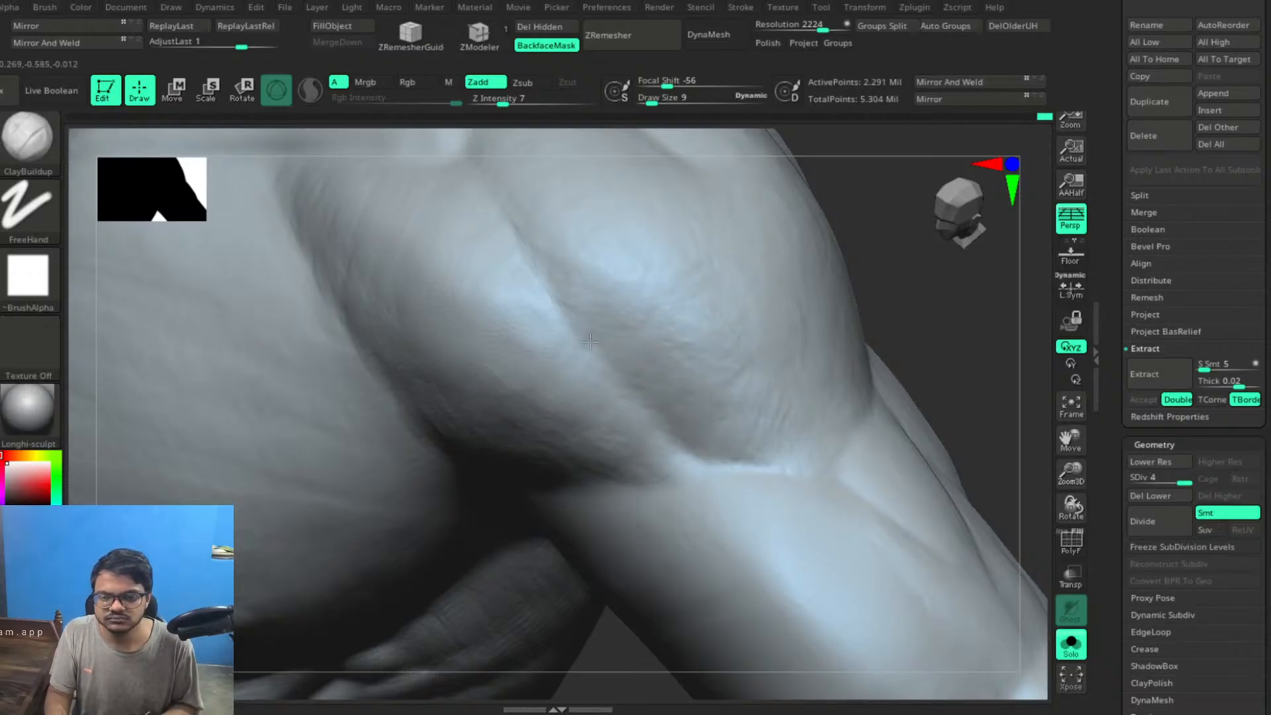
pyautogui.moveTo(575, 329)
pyautogui.mouseDown()
pyautogui.moveTo(602, 322)
pyautogui.moveTo(682, 403)
pyautogui.moveTo(657, 426)
pyautogui.mouseUp()
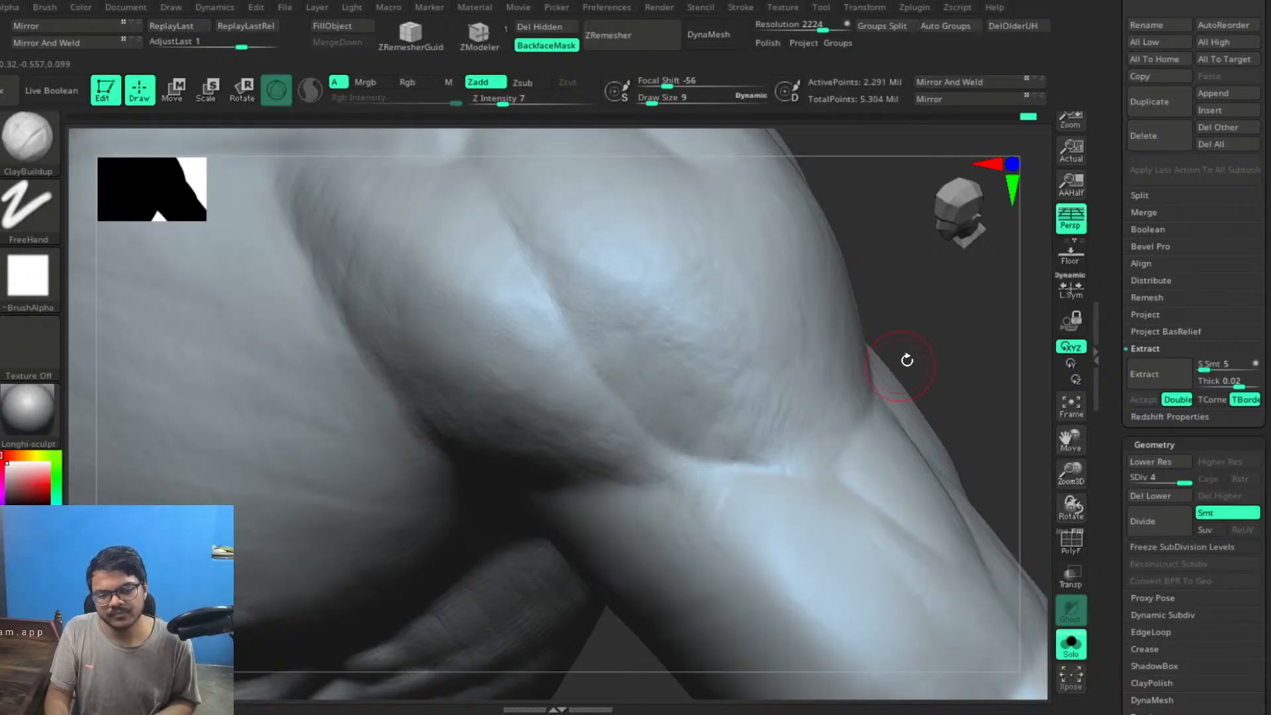
# Enlarge ClayBuildup to draw size 18 and lay lengthwise muscle fibres along the biceps from the armpit toward the elbow
pyautogui.moveTo(897, 300)
pyautogui.keyDown('alt'); pyautogui.mouseDown()
pyautogui.moveTo(885, 369)
pyautogui.moveTo(909, 388)
pyautogui.moveTo(916, 357)
pyautogui.moveTo(859, 351)
pyautogui.mouseUp(); pyautogui.keyUp('alt')
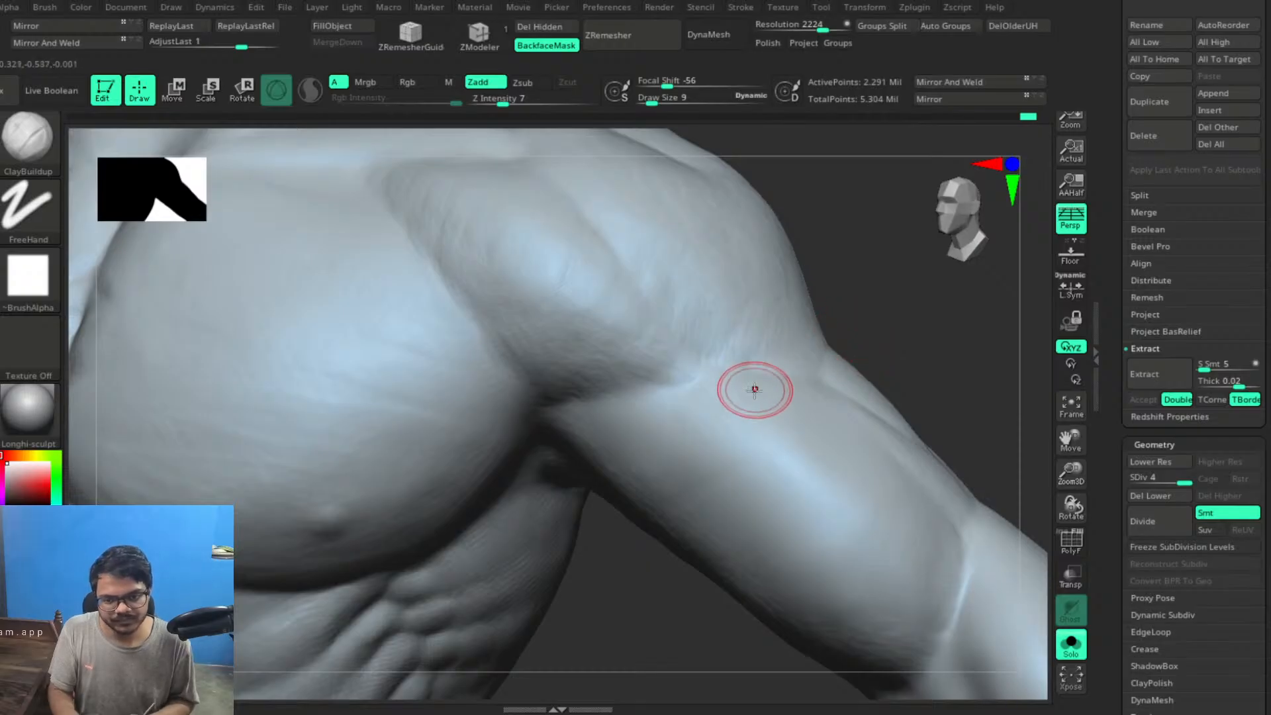
pyautogui.moveTo(884, 299); pyautogui.dragTo(940, 301)
pyautogui.press(']')
pyautogui.press(']')
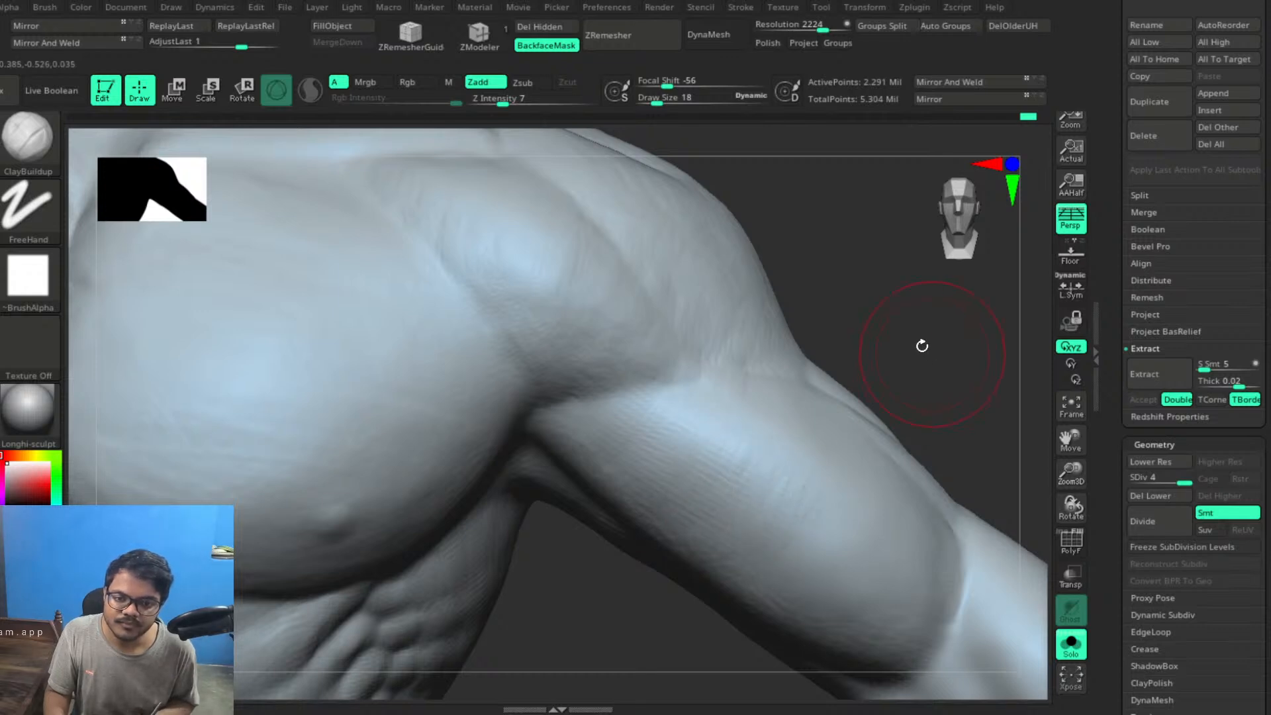
pyautogui.moveTo(922, 345); pyautogui.dragTo(828, 360)
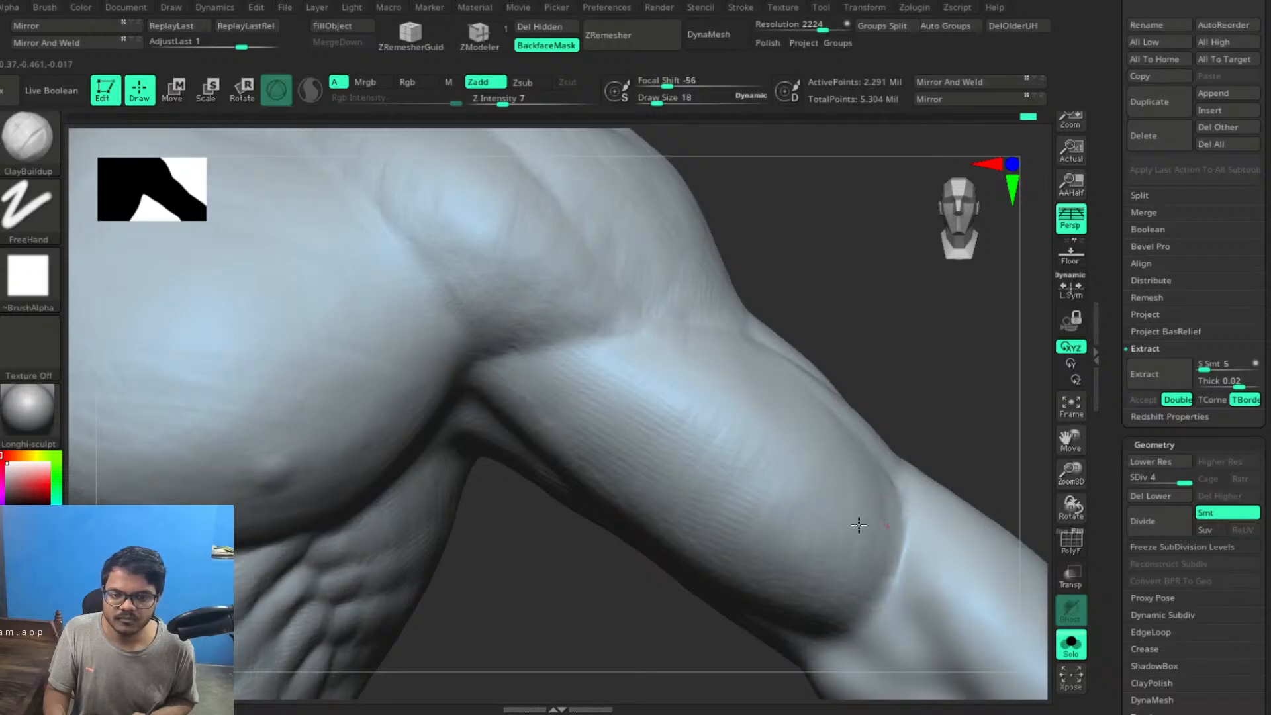
pyautogui.moveTo(858, 525)
pyautogui.mouseDown(button='right')
pyautogui.moveTo(938, 422)
pyautogui.moveTo(882, 482)
pyautogui.mouseUp(button='right')
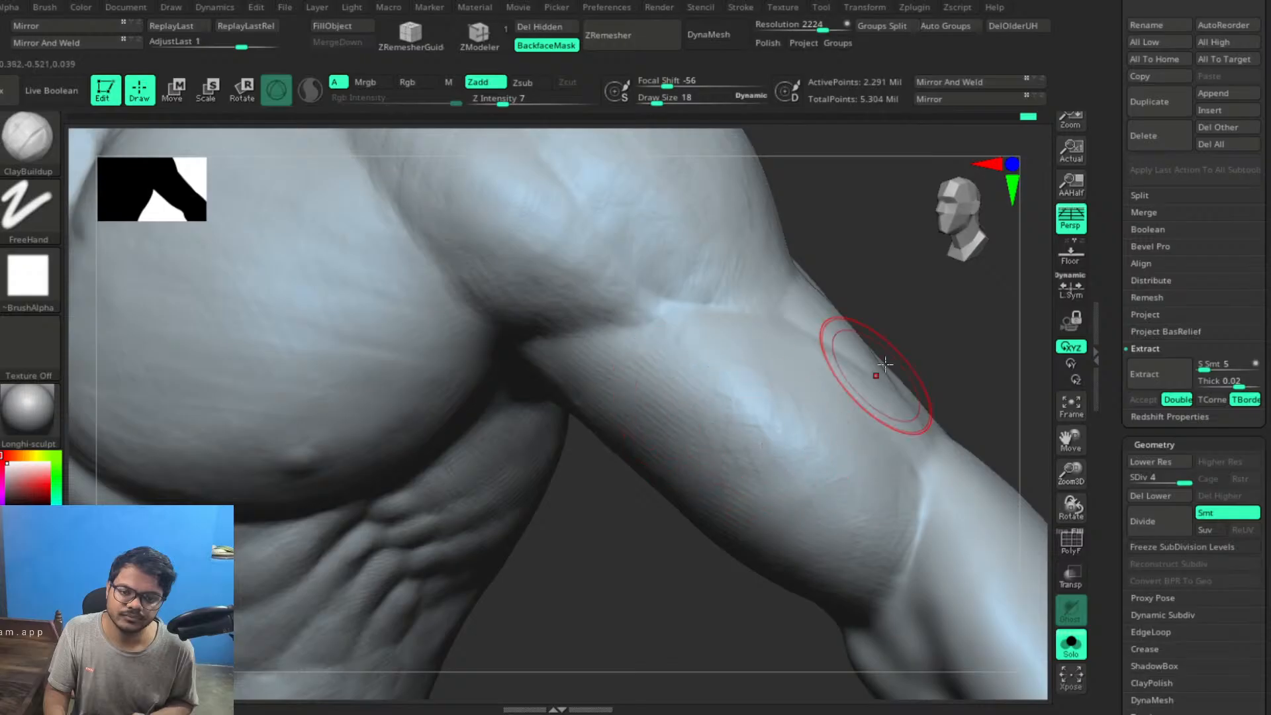
pyautogui.moveTo(944, 360); pyautogui.dragTo(760, 318, button='right')
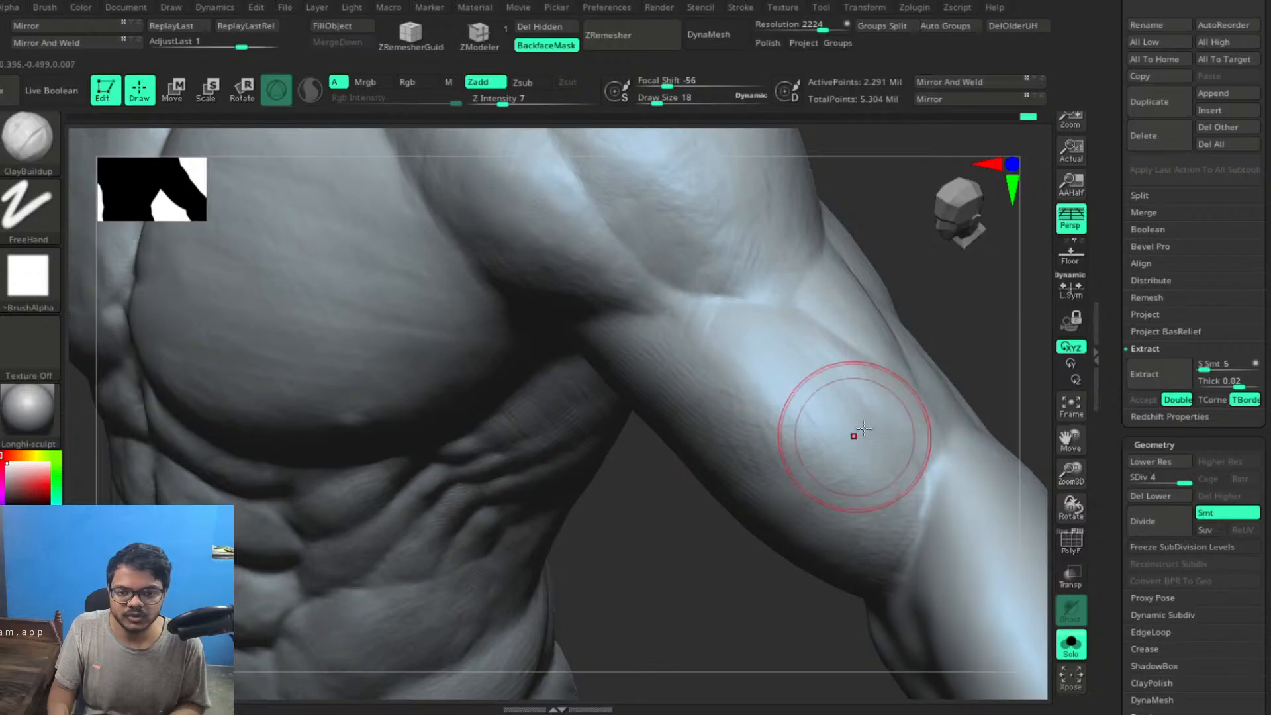
# Add long diagonal ClayBuildup strokes down the middle and underside of the biceps to strengthen its fibres
pyautogui.moveTo(967, 283); pyautogui.dragTo(820, 331)
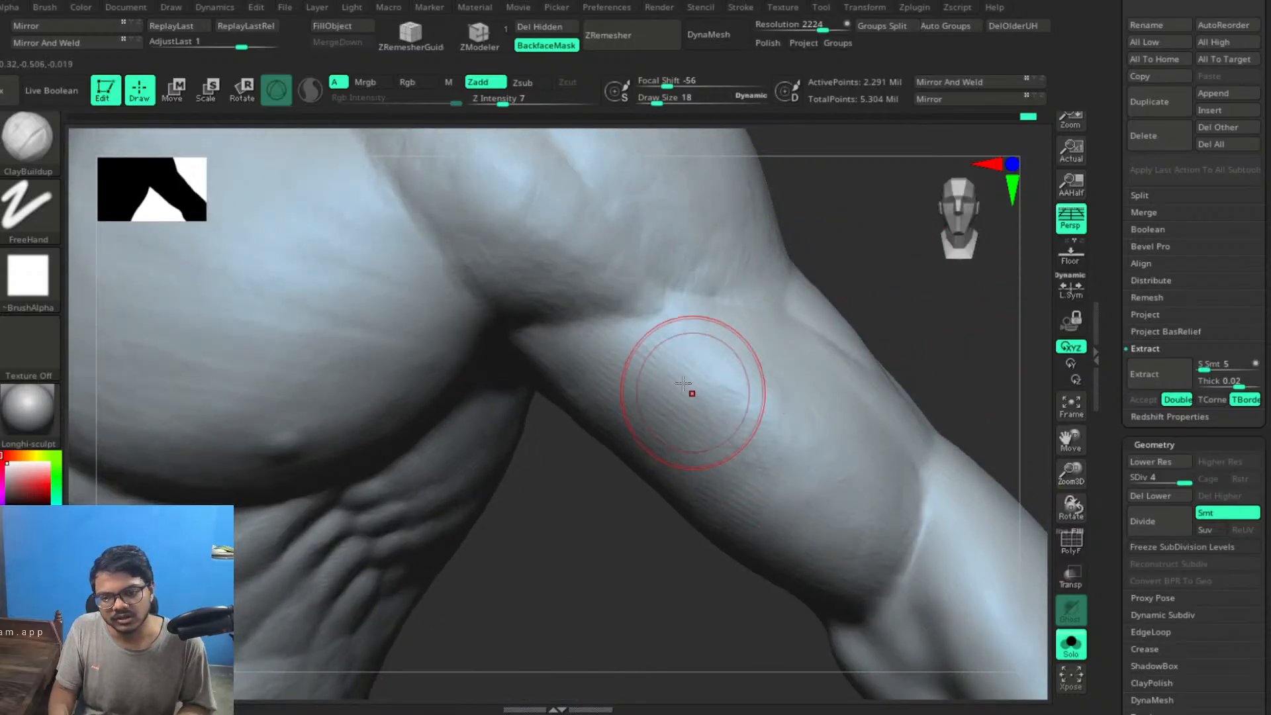
pyautogui.moveTo(685, 389)
pyautogui.mouseDown()
pyautogui.moveTo(778, 462)
pyautogui.moveTo(788, 509)
pyautogui.mouseUp()
pyautogui.moveTo(645, 345); pyautogui.dragTo(800, 508)
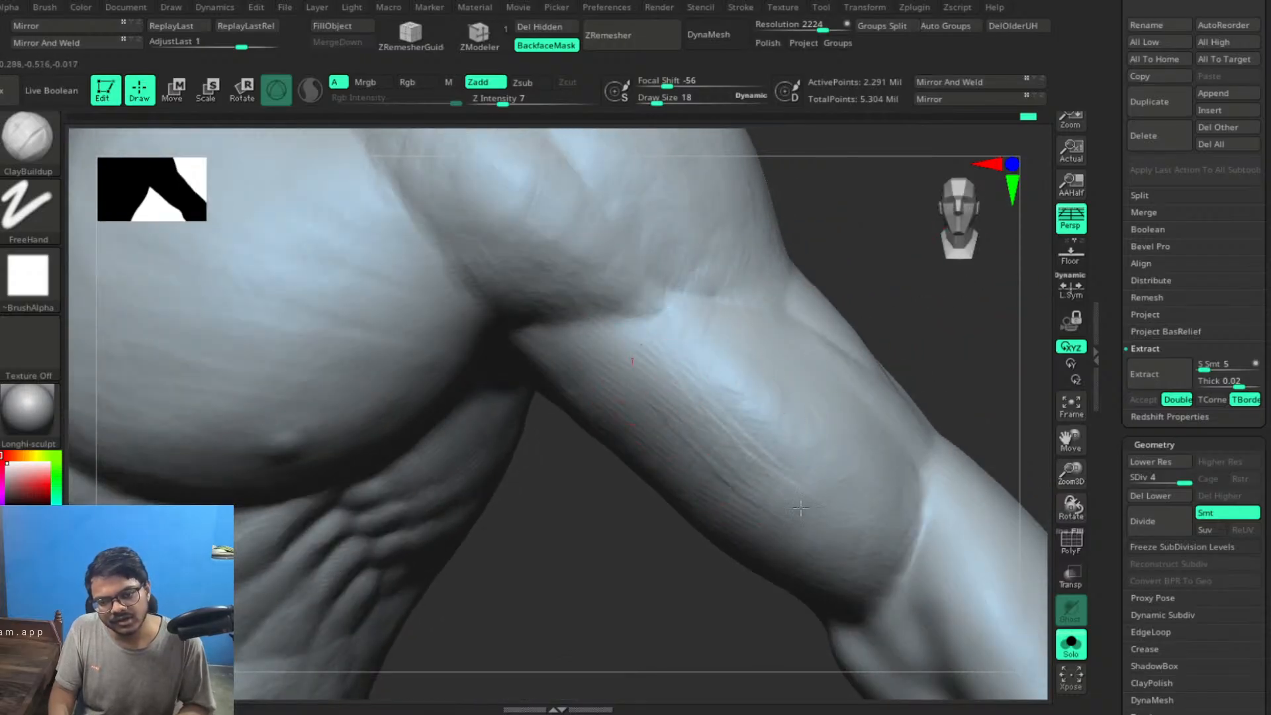
pyautogui.moveTo(723, 392); pyautogui.dragTo(827, 490)
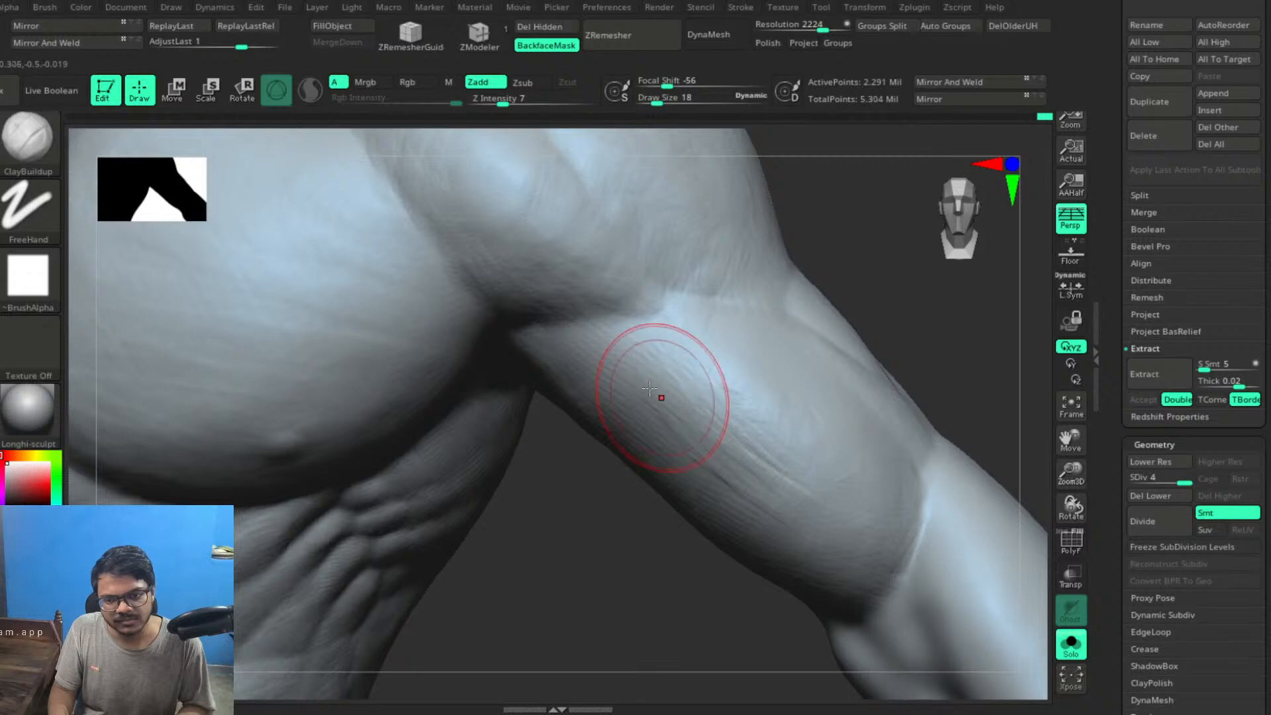
pyautogui.moveTo(655, 413); pyautogui.dragTo(810, 528)
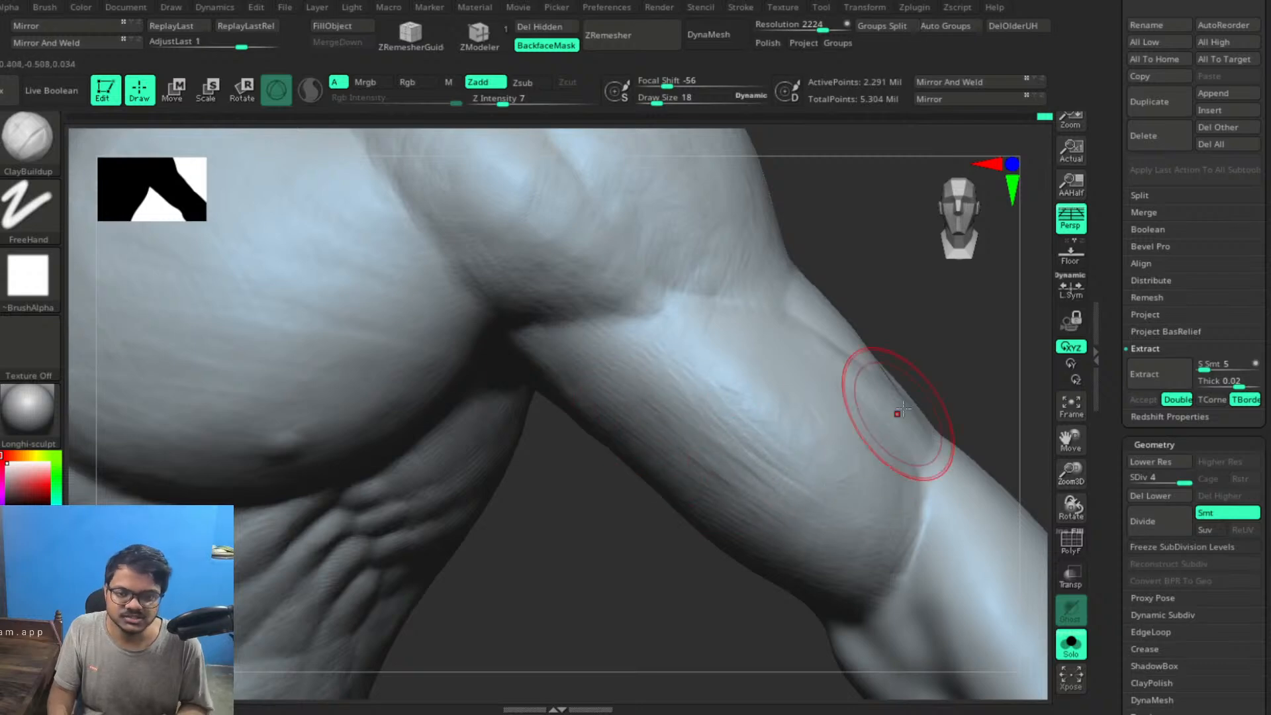
# Sculpt parallel fibre strokes over the inner front of the biceps, from below the chest to its lower end
pyautogui.moveTo(953, 308)
pyautogui.mouseDown()
pyautogui.moveTo(773, 419)
pyautogui.moveTo(735, 423)
pyautogui.mouseUp()
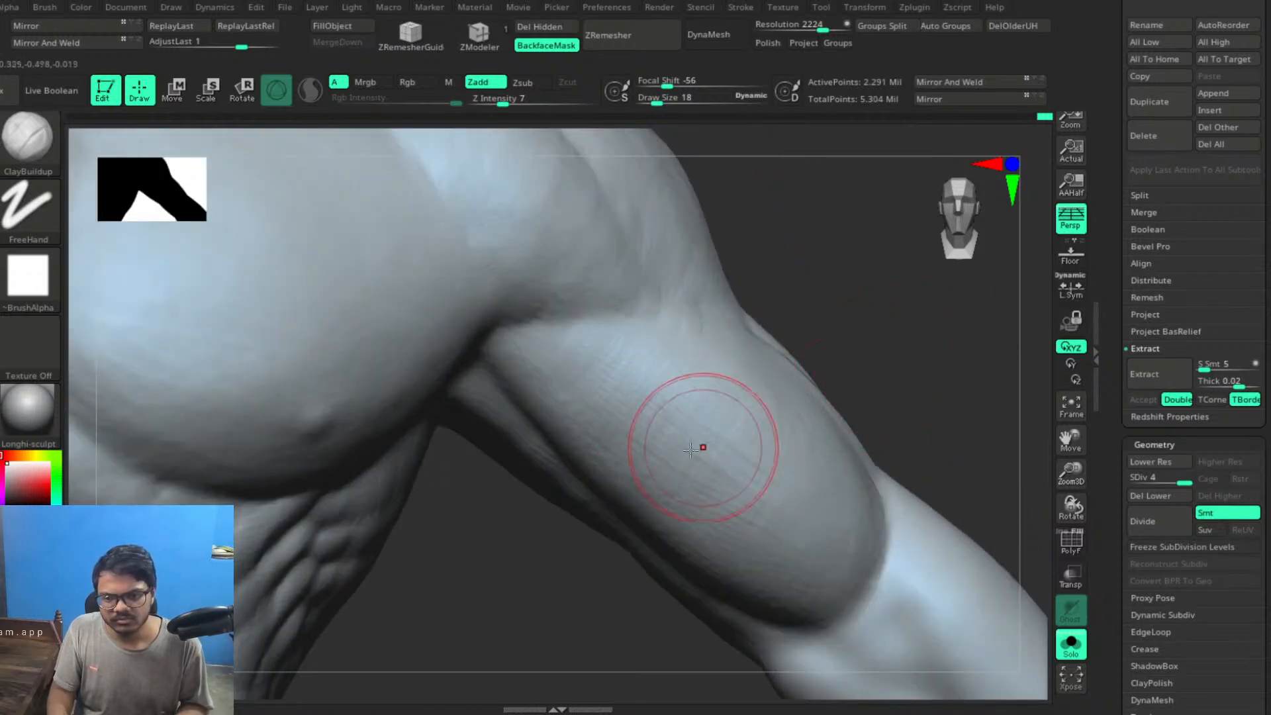
pyautogui.moveTo(633, 441); pyautogui.dragTo(735, 517)
pyautogui.moveTo(616, 413); pyautogui.dragTo(749, 534)
pyautogui.moveTo(623, 395); pyautogui.dragTo(741, 489)
pyautogui.moveTo(643, 405)
pyautogui.mouseDown()
pyautogui.moveTo(735, 490)
pyautogui.moveTo(709, 490)
pyautogui.mouseUp()
pyautogui.moveTo(583, 424)
pyautogui.mouseDown()
pyautogui.moveTo(705, 526)
pyautogui.moveTo(727, 516)
pyautogui.mouseUp()
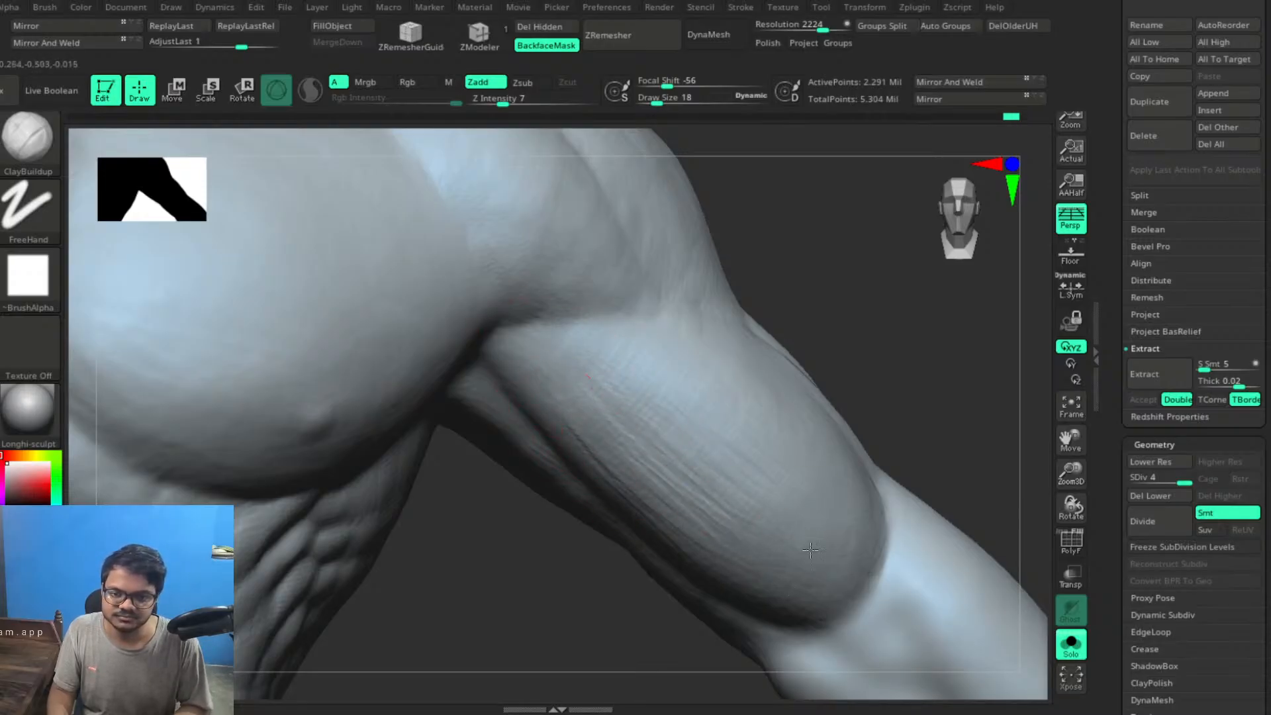
pyautogui.moveTo(598, 375); pyautogui.dragTo(814, 559)
# Blend the top of the biceps beneath the deltoid with ClayBuildup strokes running down its centre
pyautogui.moveTo(922, 377)
pyautogui.keyDown('alt'); pyautogui.mouseDown()
pyautogui.moveTo(845, 337)
pyautogui.moveTo(874, 370)
pyautogui.moveTo(863, 399)
pyautogui.moveTo(896, 346)
pyautogui.moveTo(925, 378)
pyautogui.mouseUp(); pyautogui.keyUp('alt')
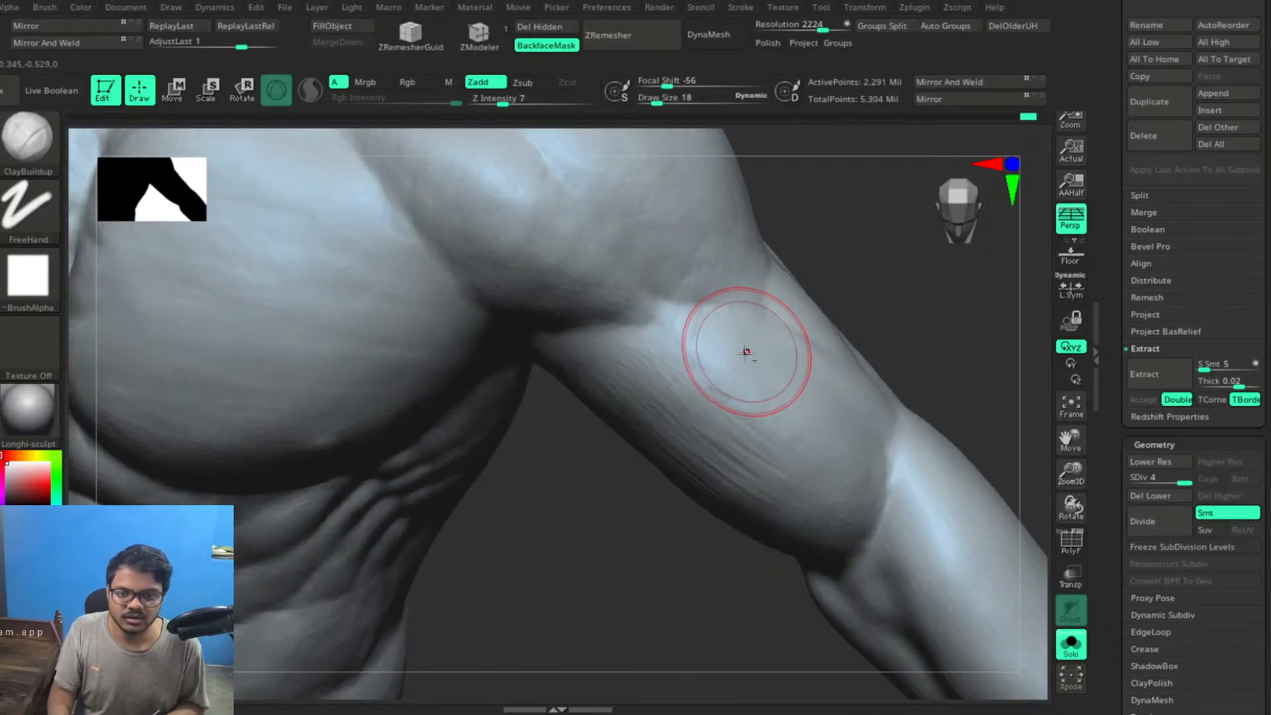
pyautogui.moveTo(685, 331); pyautogui.dragTo(802, 458)
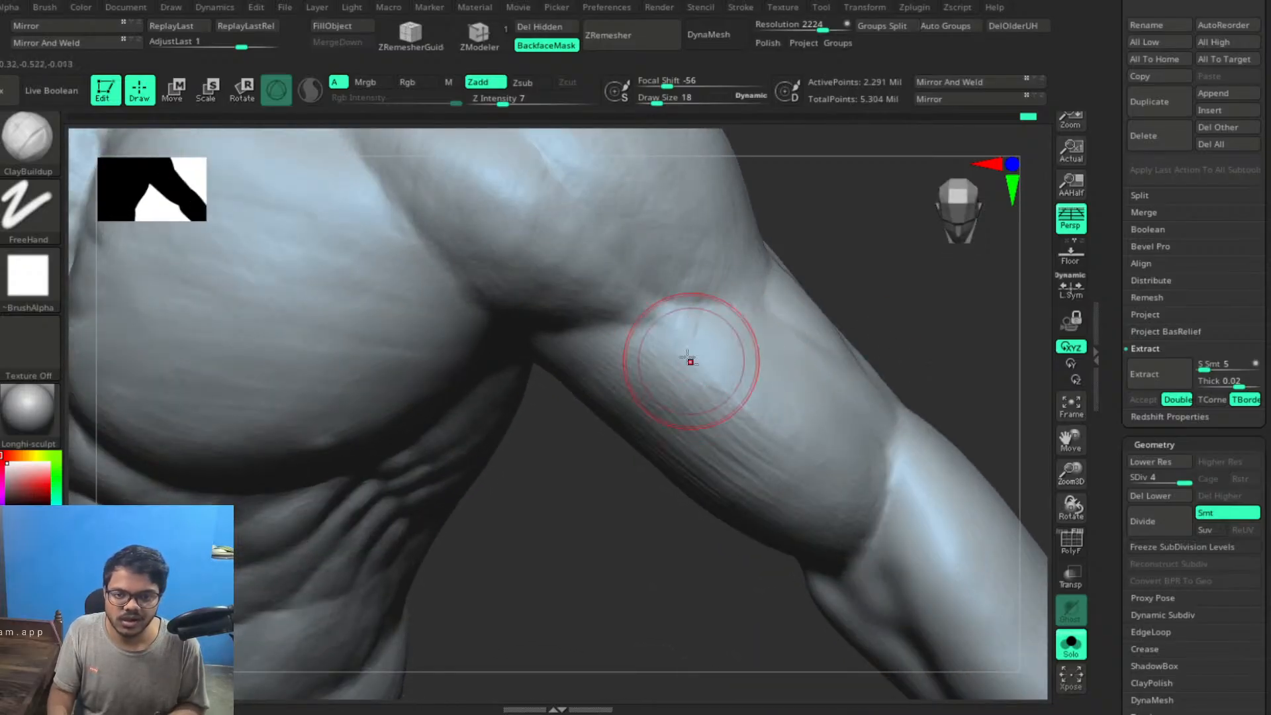
pyautogui.moveTo(689, 360); pyautogui.dragTo(781, 454)
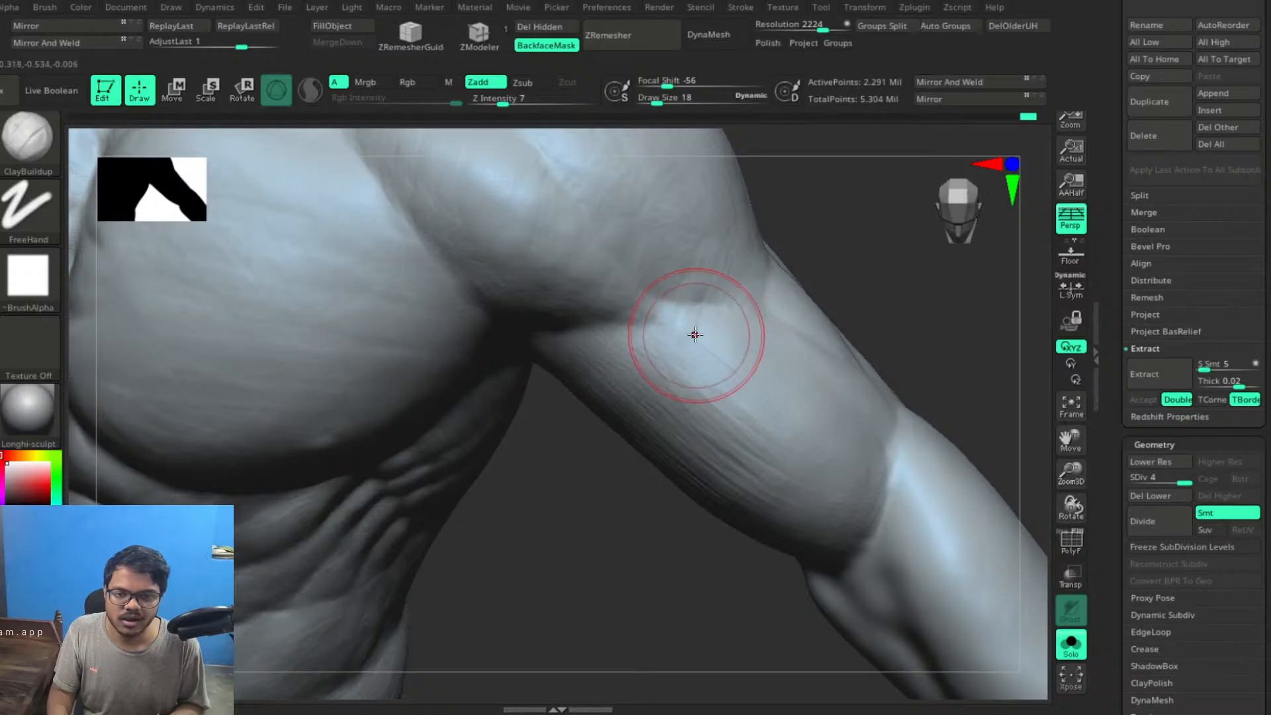
pyautogui.moveTo(695, 333); pyautogui.dragTo(823, 437)
pyautogui.moveTo(729, 345); pyautogui.dragTo(763, 353)
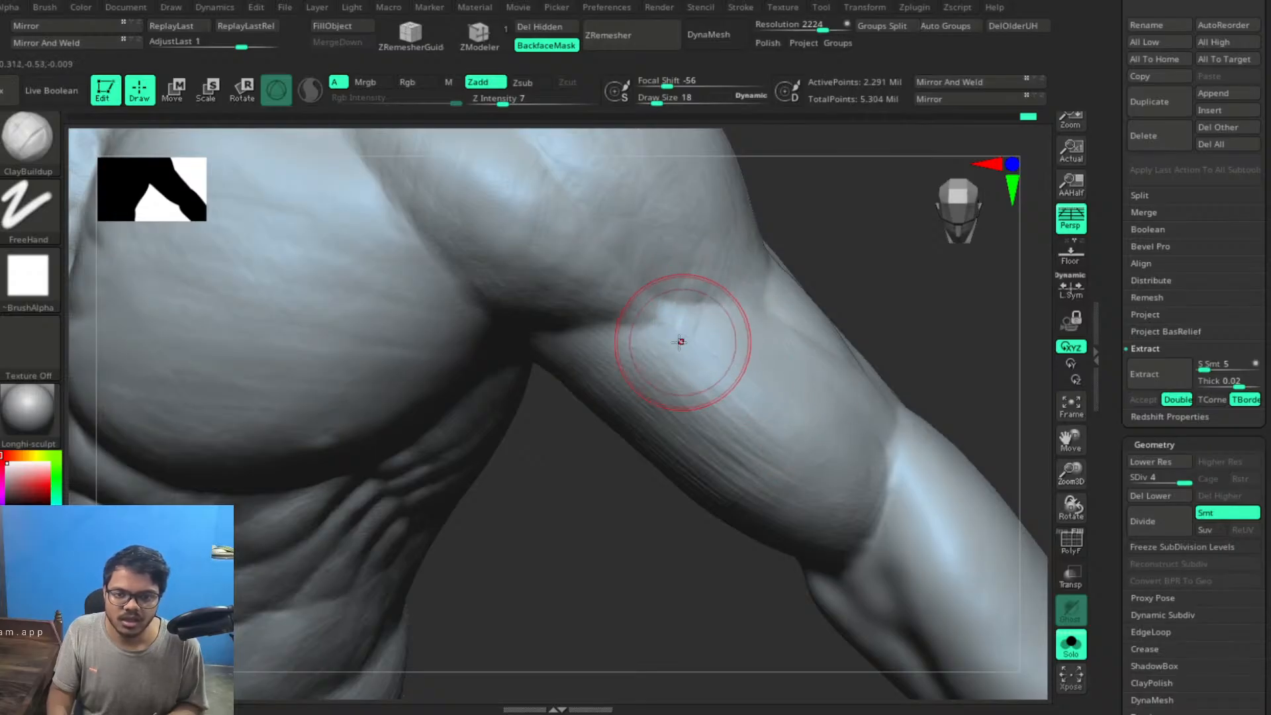
# Add ClayBuildup fibre strokes along the inner edge of the biceps, where it borders the underside of the arm
pyautogui.moveTo(925, 354)
pyautogui.mouseDown()
pyautogui.moveTo(955, 297)
pyautogui.moveTo(894, 380)
pyautogui.moveTo(863, 375)
pyautogui.moveTo(879, 332)
pyautogui.moveTo(568, 312)
pyautogui.mouseUp()
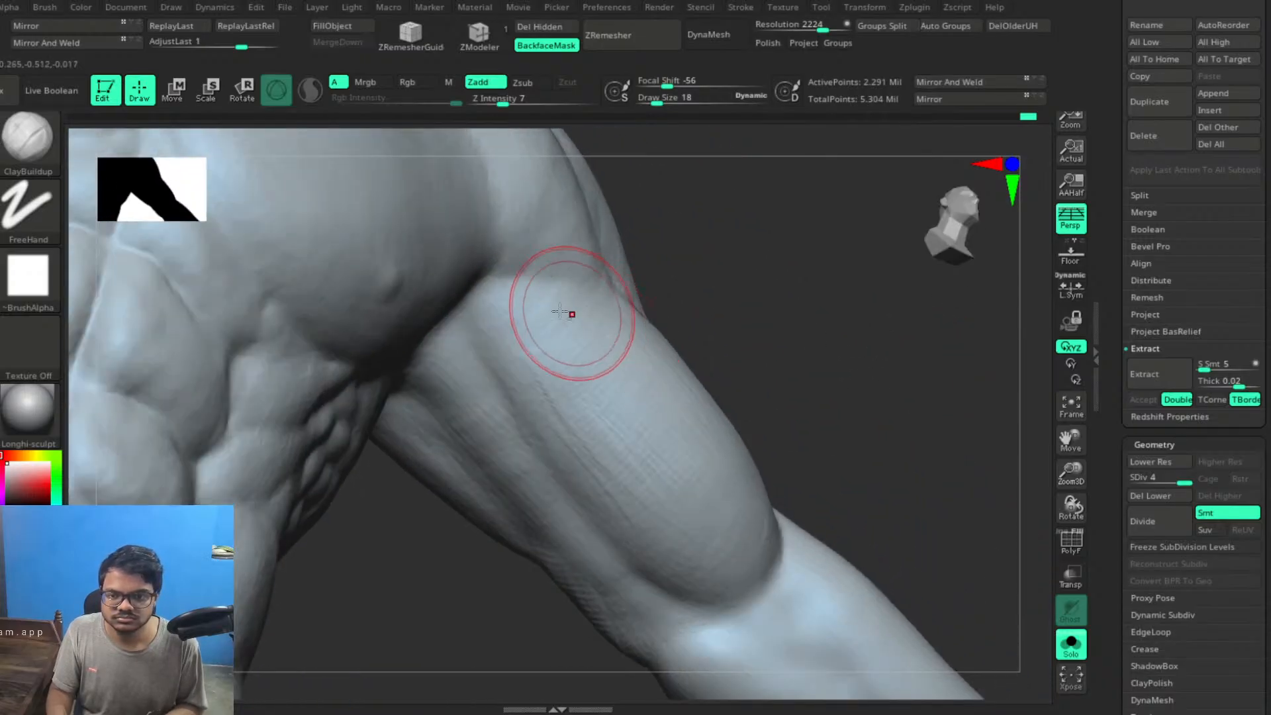
pyautogui.moveTo(536, 425); pyautogui.dragTo(696, 555)
pyautogui.moveTo(651, 507)
pyautogui.mouseDown()
pyautogui.moveTo(522, 346)
pyautogui.moveTo(545, 401)
pyautogui.mouseUp()
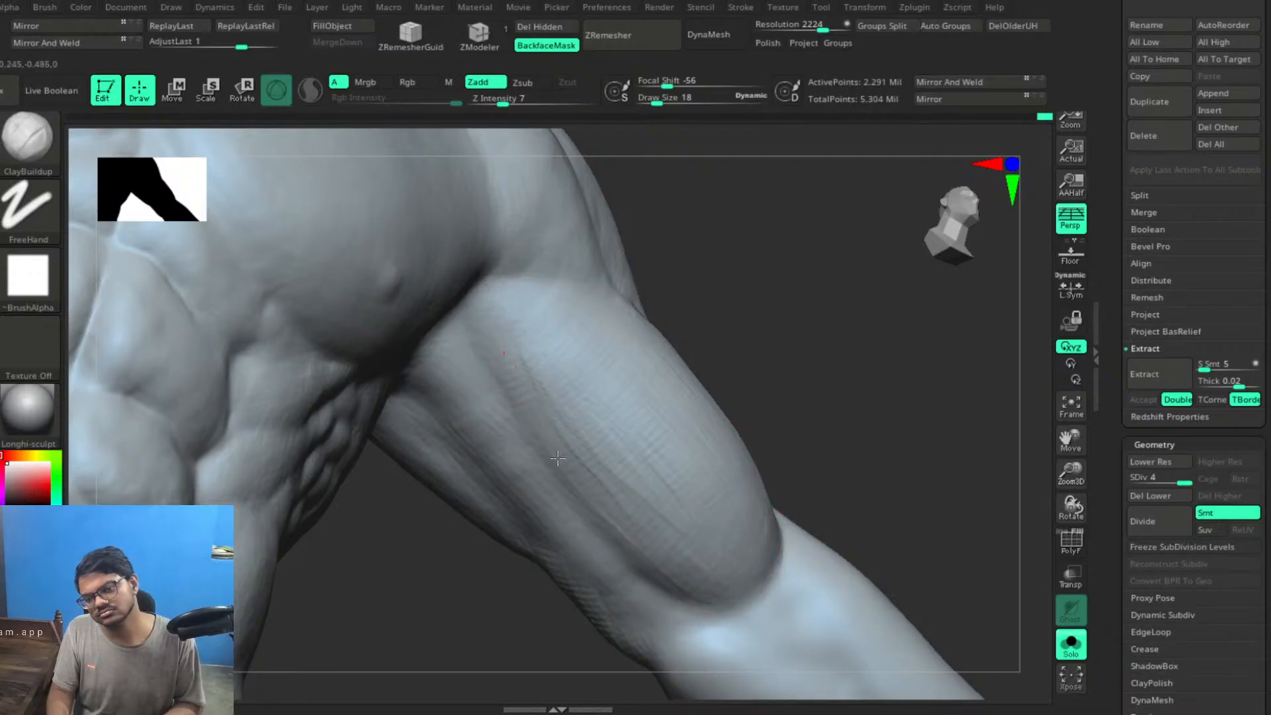
# Refine the lengthwise fibres on the front and outer side of the biceps with further ClayBuildup strokes
pyautogui.moveTo(840, 393); pyautogui.dragTo(599, 371)
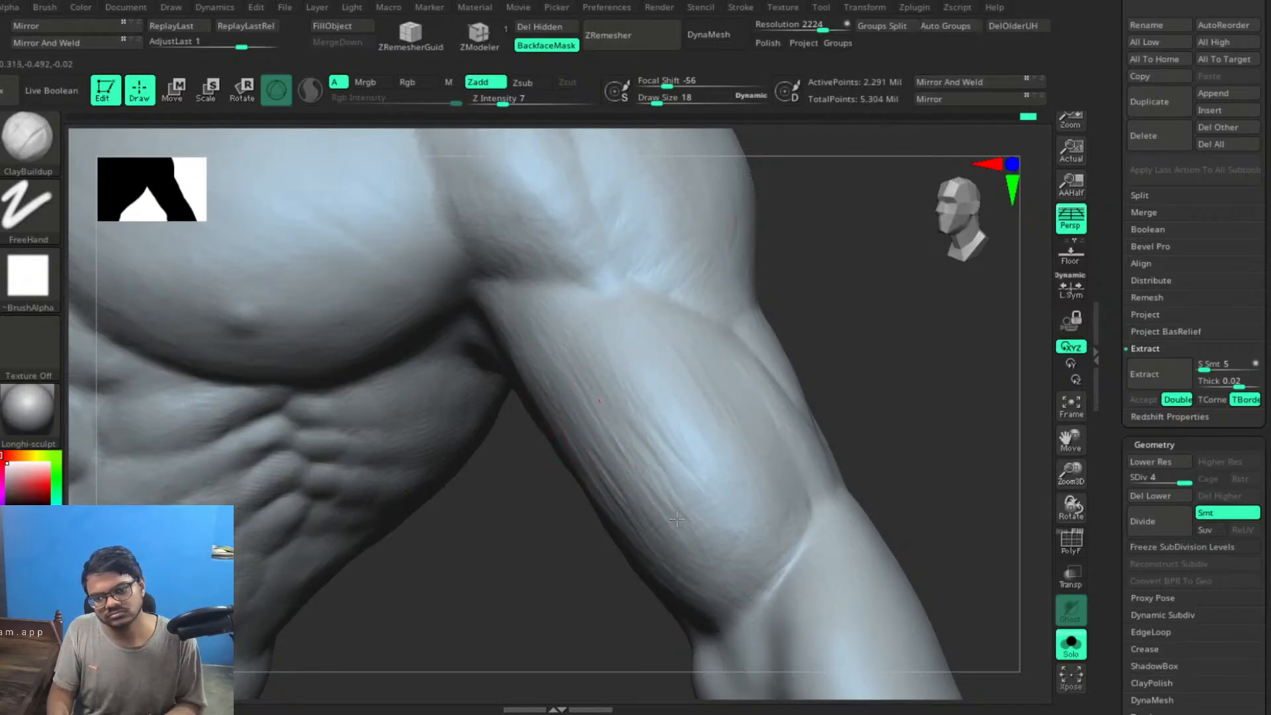
pyautogui.moveTo(887, 354)
pyautogui.mouseDown()
pyautogui.moveTo(888, 395)
pyautogui.moveTo(689, 397)
pyautogui.mouseUp()
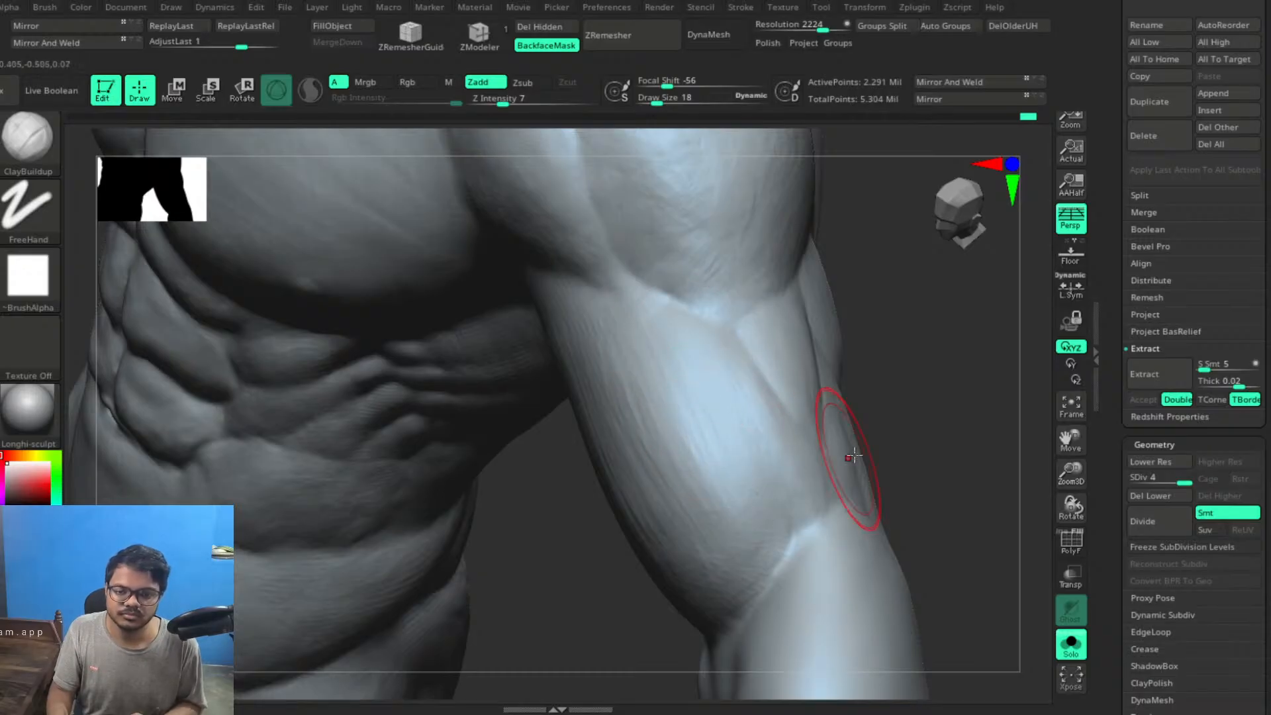
pyautogui.moveTo(916, 389); pyautogui.dragTo(873, 319)
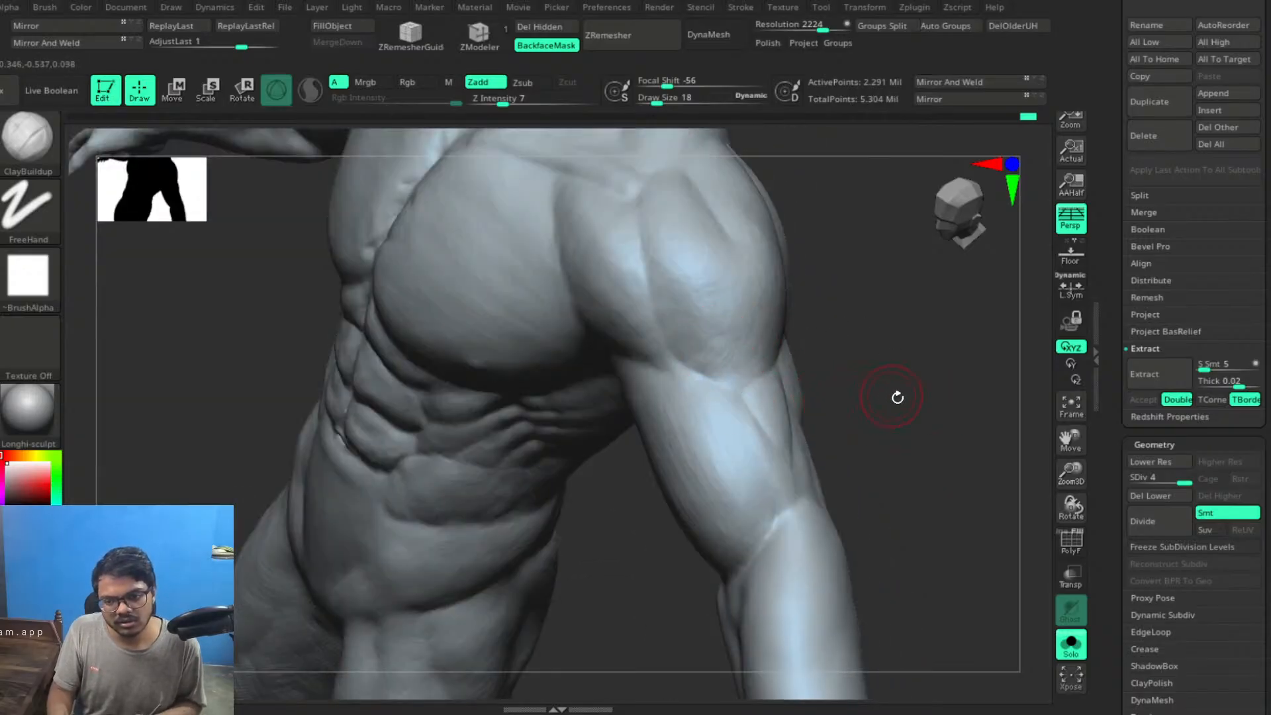
pyautogui.moveTo(896, 397); pyautogui.dragTo(917, 437)
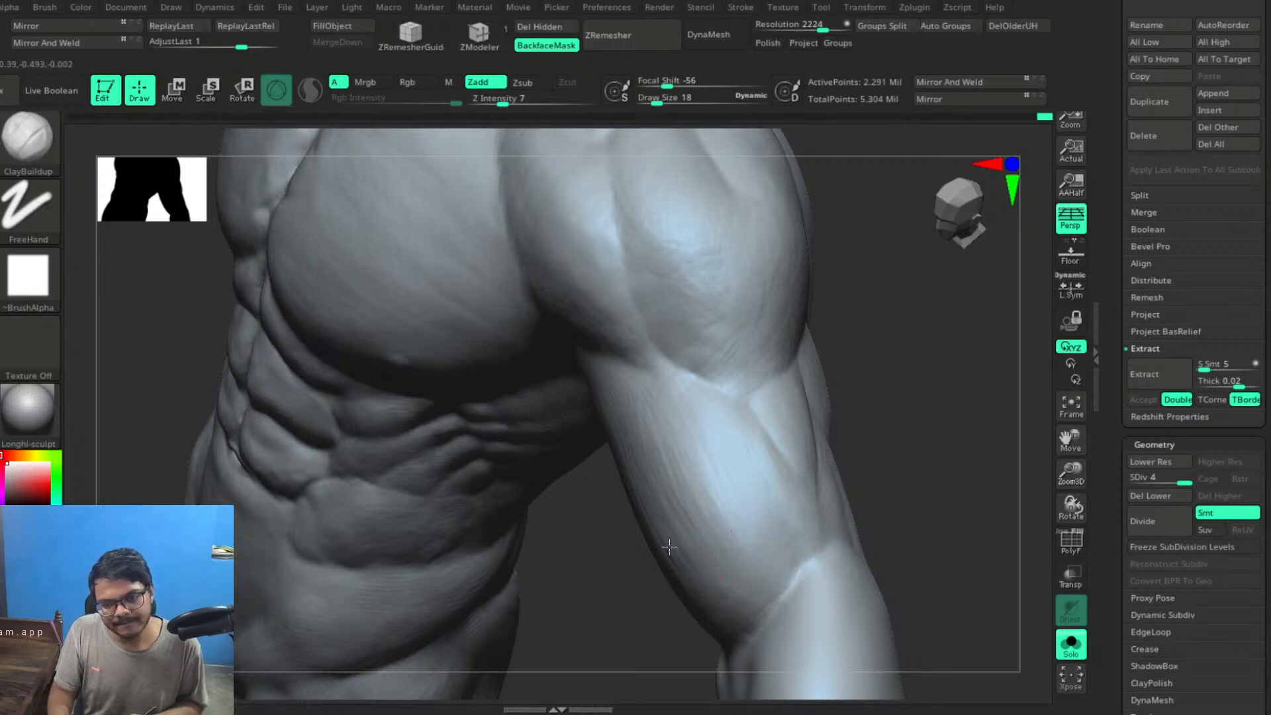
# Frame the whole figure, lower the body to subdivision level 3 and save the project
pyautogui.moveTo(864, 424)
pyautogui.mouseDown()
pyautogui.moveTo(801, 409)
pyautogui.moveTo(874, 437)
pyautogui.moveTo(879, 457)
pyautogui.mouseUp()
pyautogui.press('f')
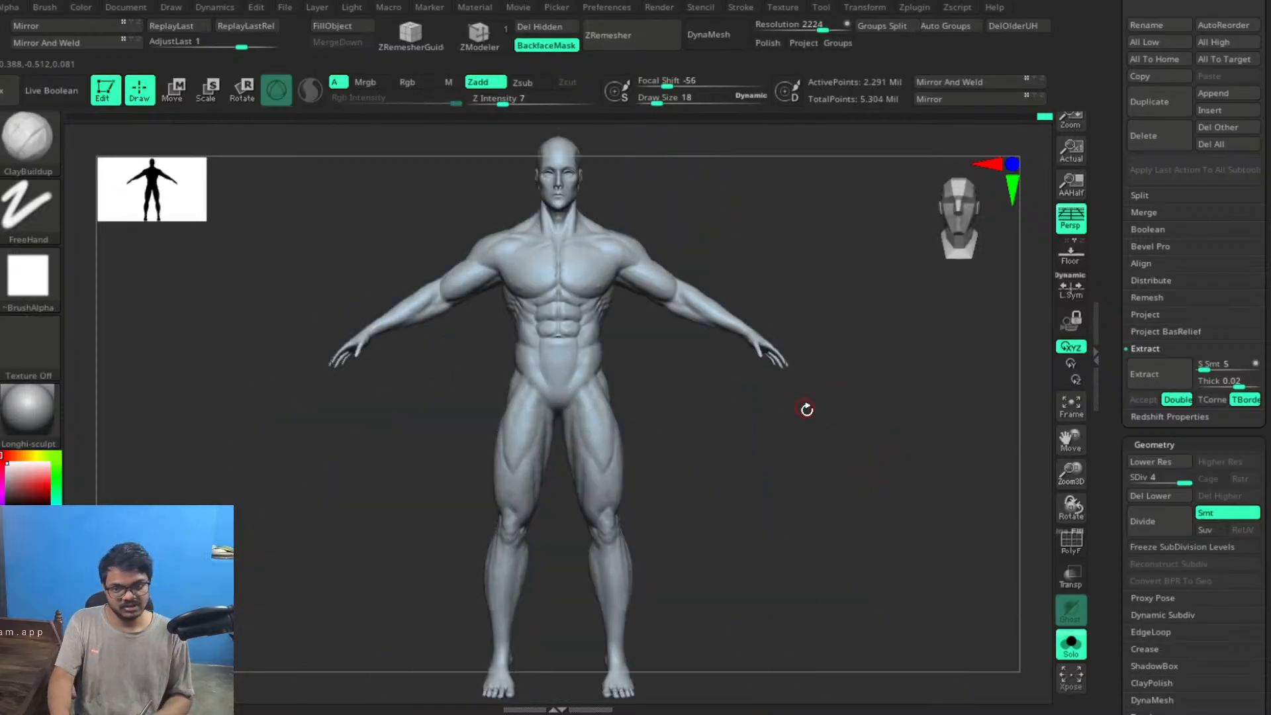
pyautogui.moveTo(806, 409); pyautogui.dragTo(829, 492)
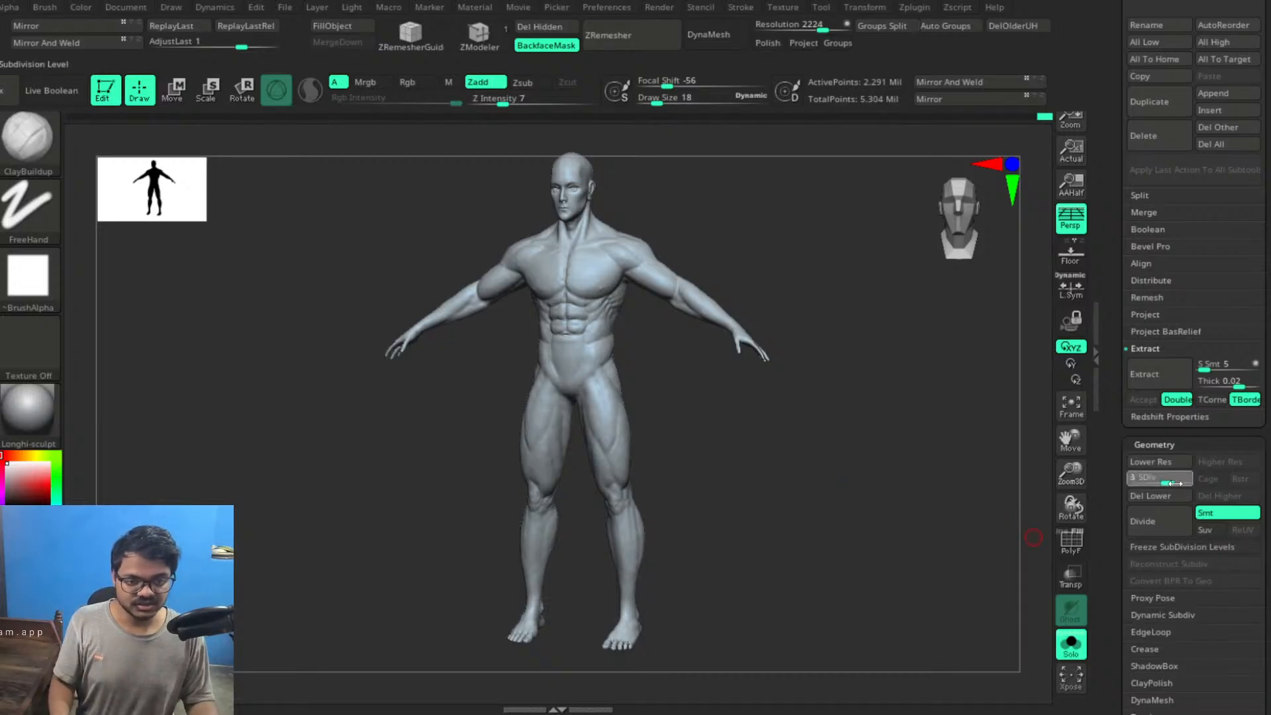
pyautogui.moveTo(1173, 482); pyautogui.dragTo(1168, 482)
pyautogui.hotkey('ctrl', 's')
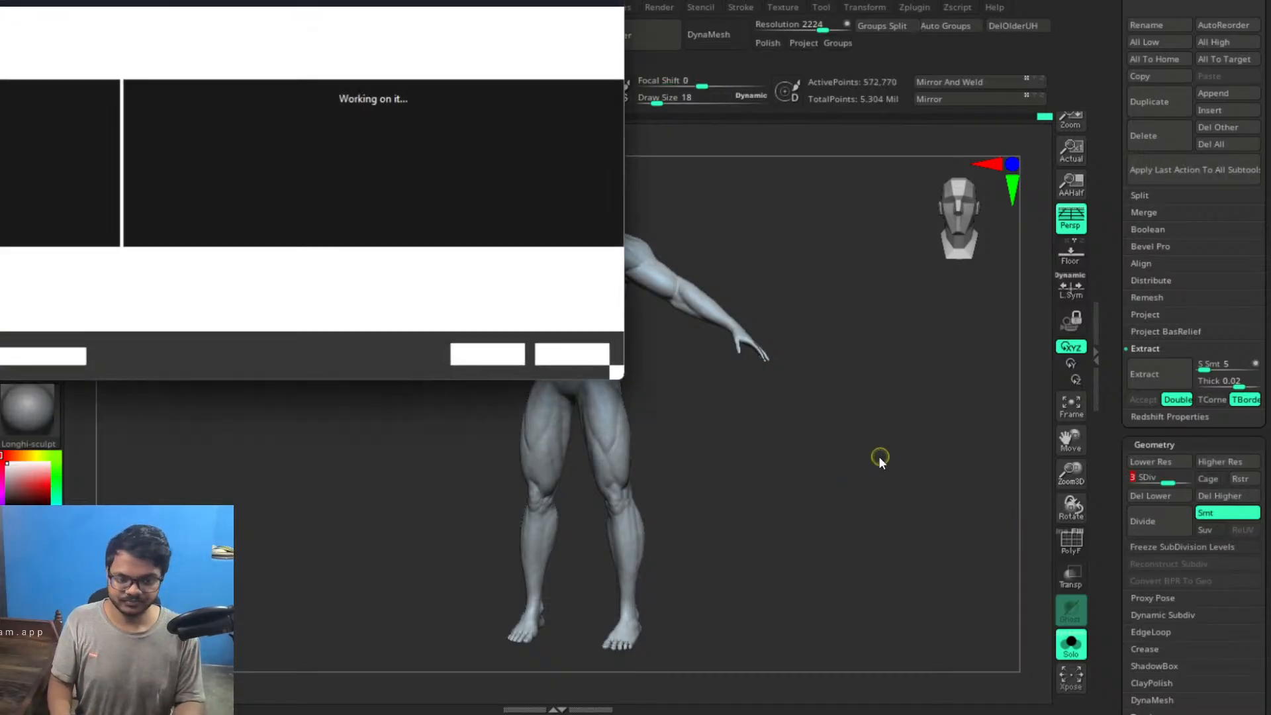
pyautogui.press('Return')
pyautogui.press('Return')
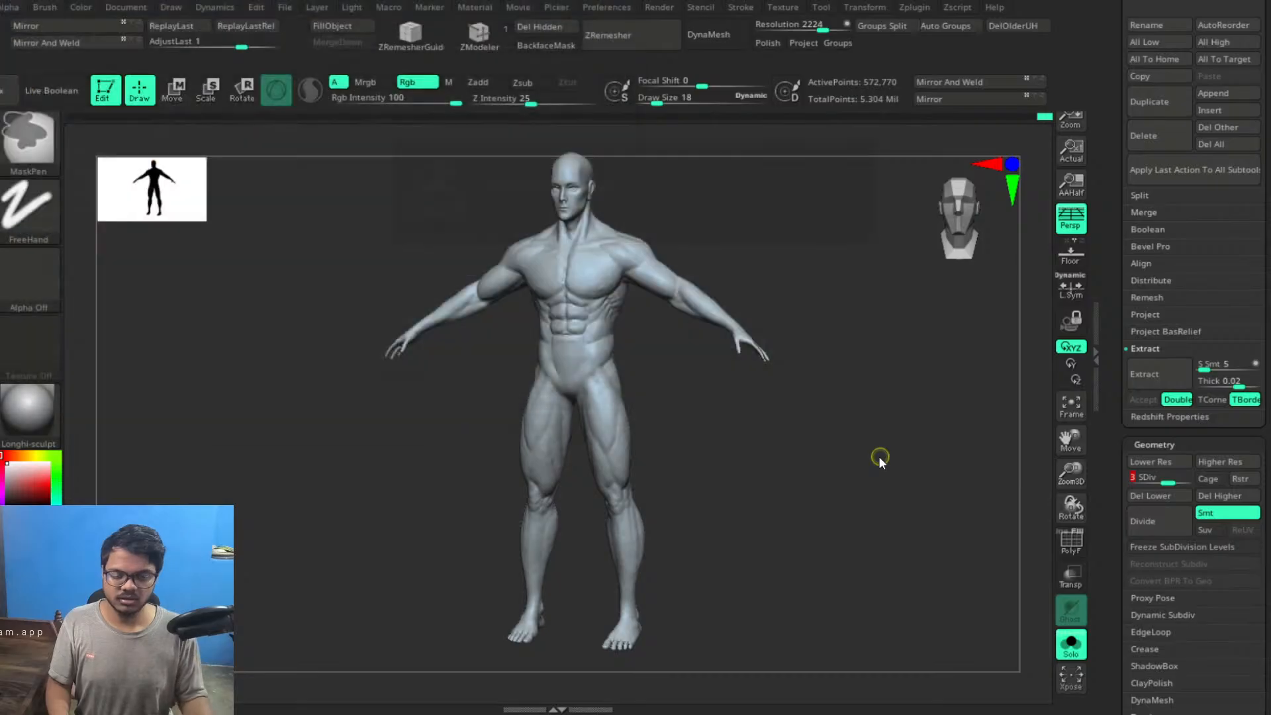
# Switch from ZBrush to the OBS window
pyautogui.hotkey('alt', 'Tab')
pyautogui.press('Tab')
pyautogui.press('Tab')
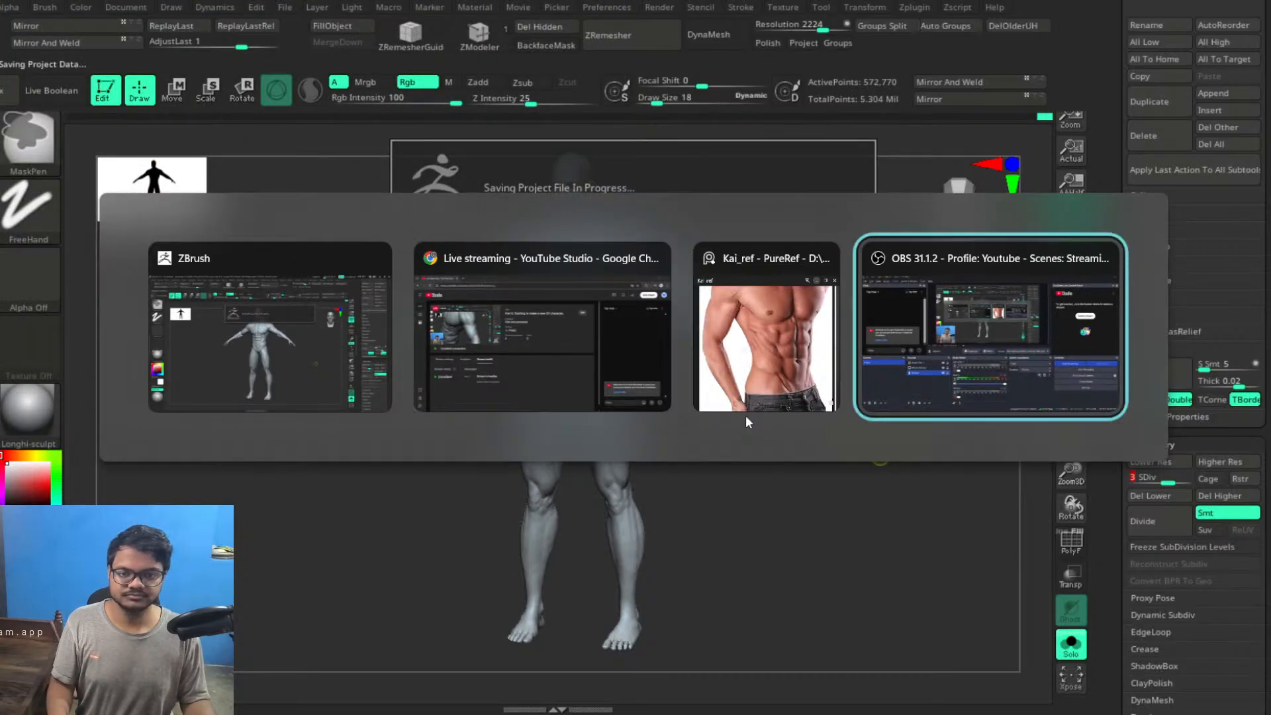